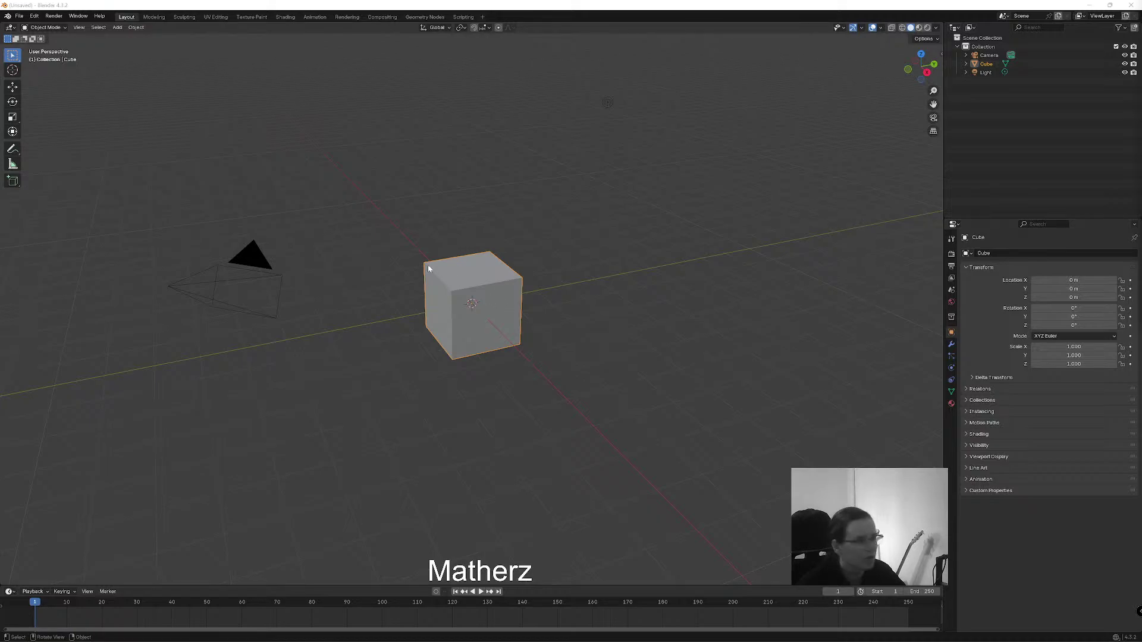
# Scale the default cube down along the Z axis to about 0.45
pyautogui.click(504, 272)
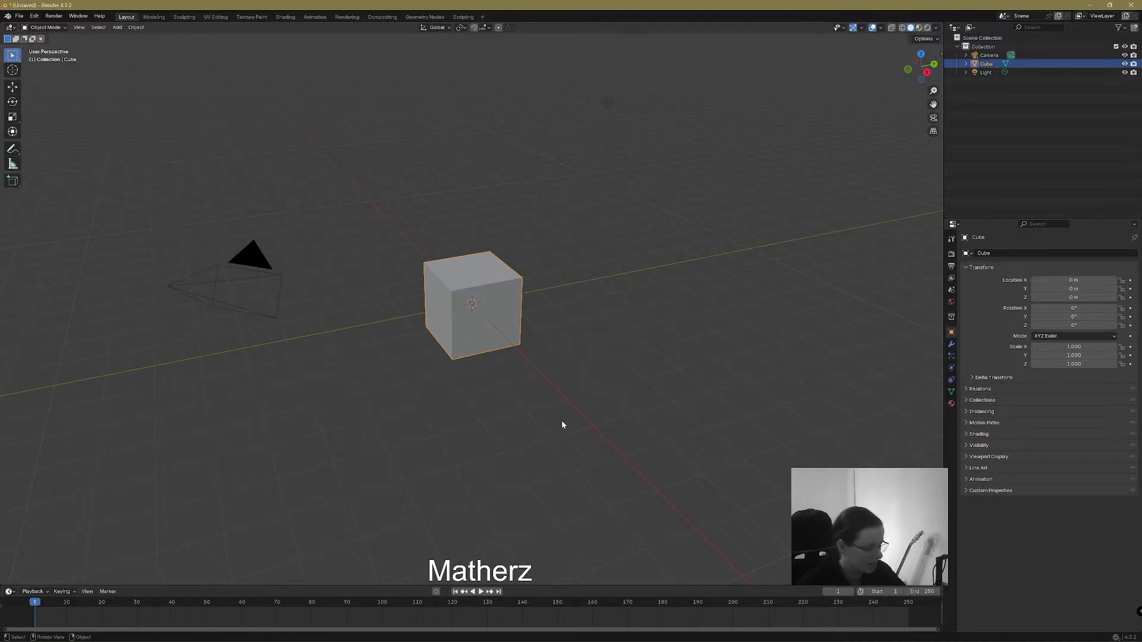
pyautogui.press('s')
pyautogui.press('z')
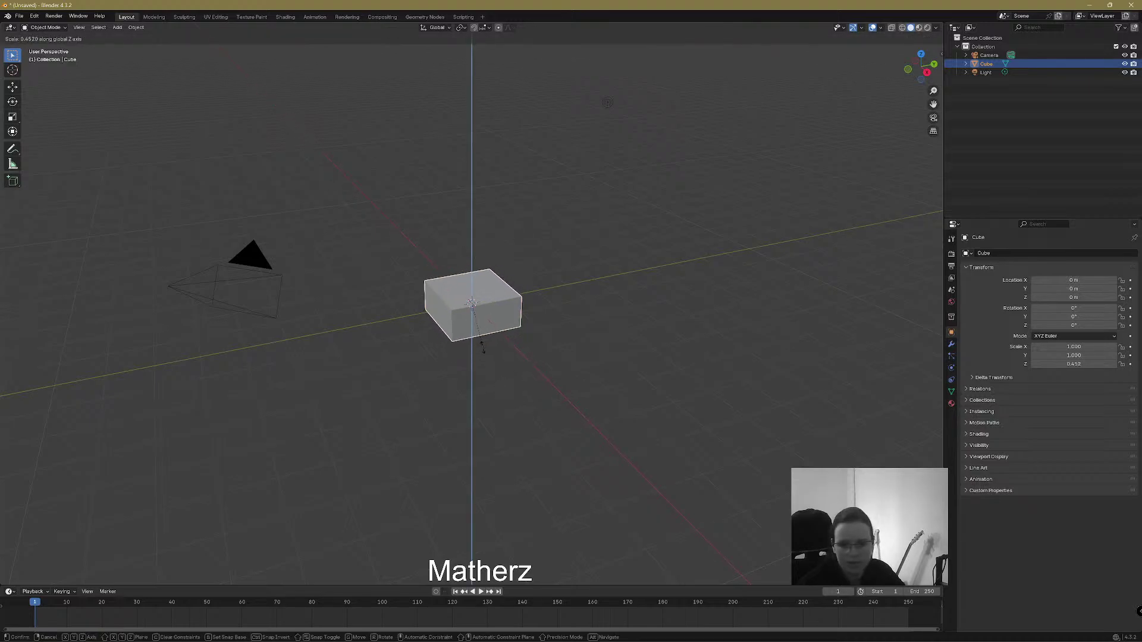
pyautogui.click(482, 348)
# Add a plane and scale it up uniformly into a large floor extending well beyond the flattened cube
pyautogui.click(117, 27)
pyautogui.moveTo(146, 43)
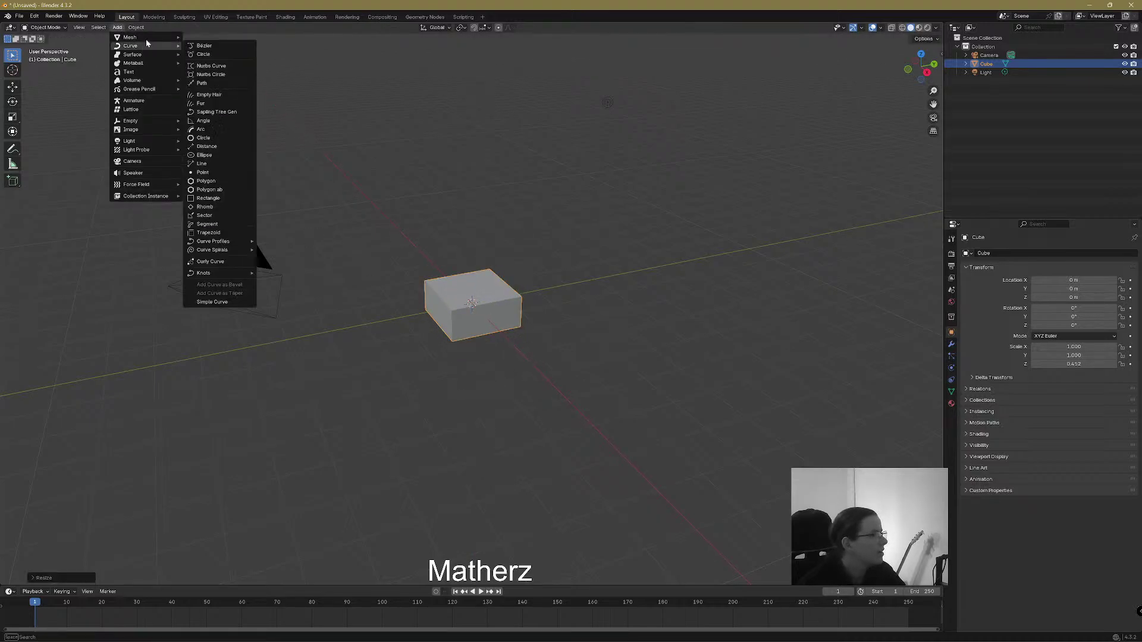
pyautogui.click(215, 36)
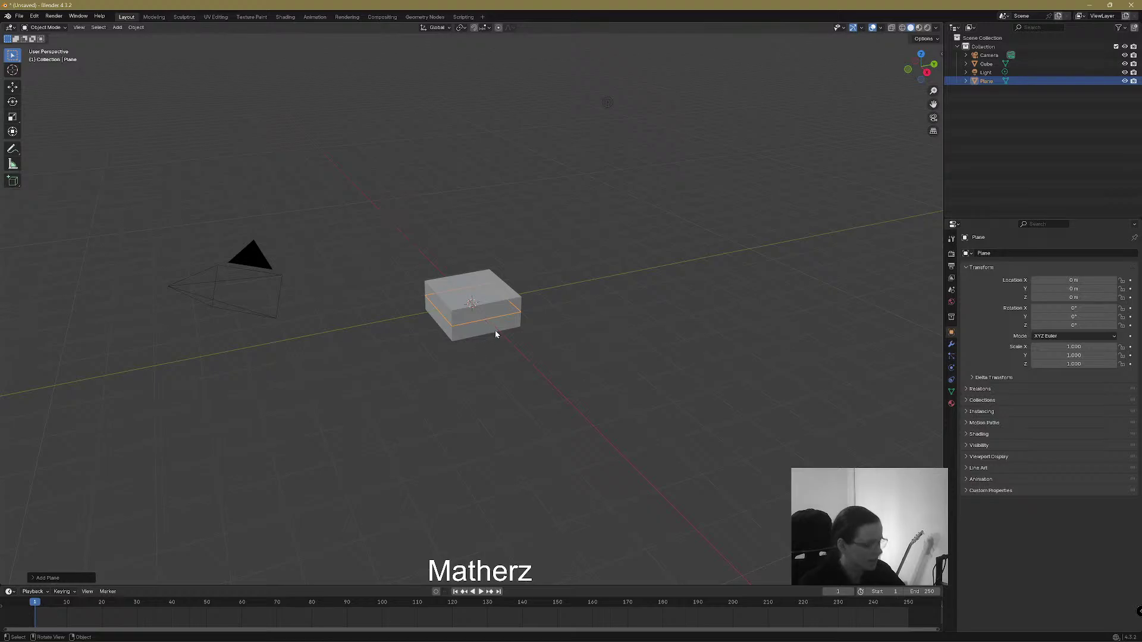
pyautogui.press('s')
pyautogui.click(103, 3)
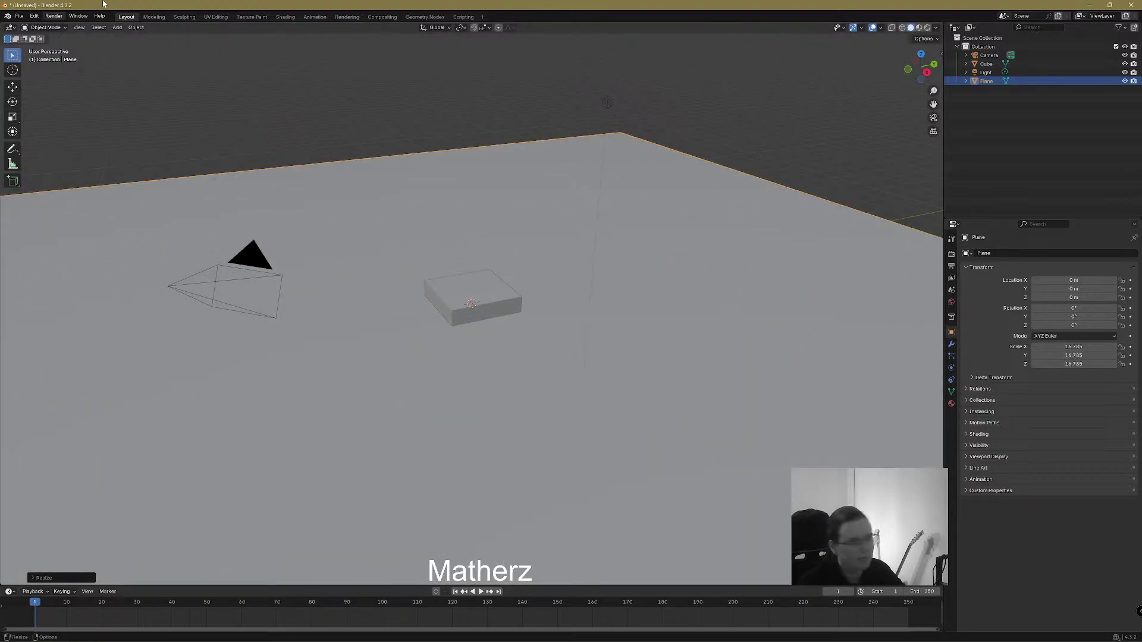
# Scale the cube to about 4.4 along X and flatten it to about 0.14 along Z as a long thin slab
pyautogui.moveTo(451, 268); pyautogui.dragTo(428, 272, button='middle')
pyautogui.click(481, 290)
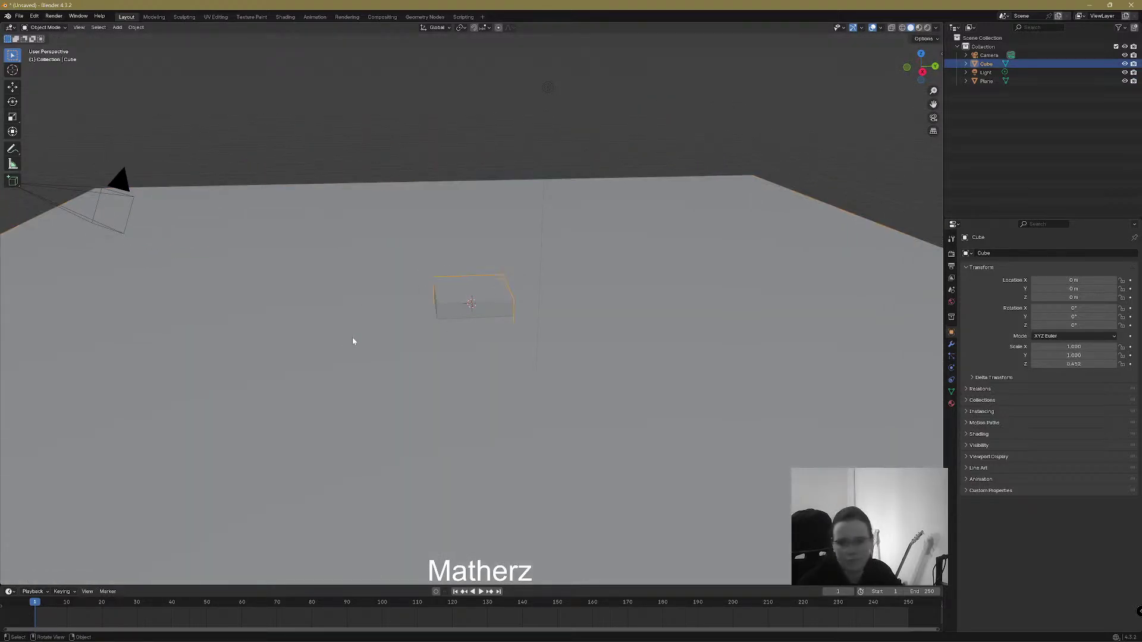
pyautogui.moveTo(448, 385); pyautogui.dragTo(525, 320, button='middle')
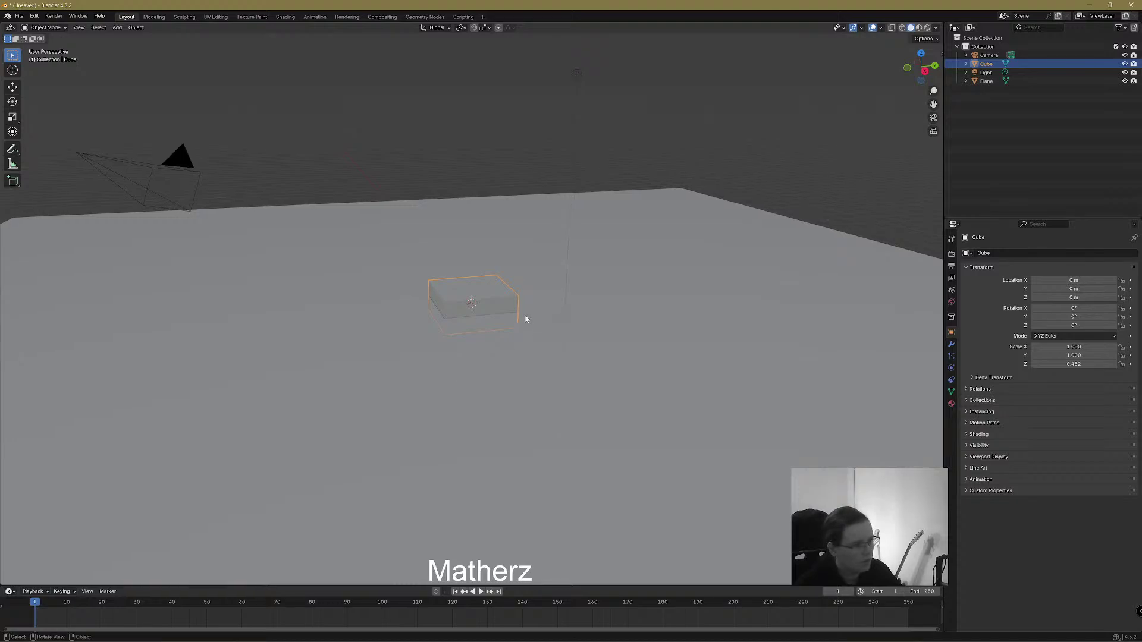
pyautogui.press('s')
pyautogui.press('x')
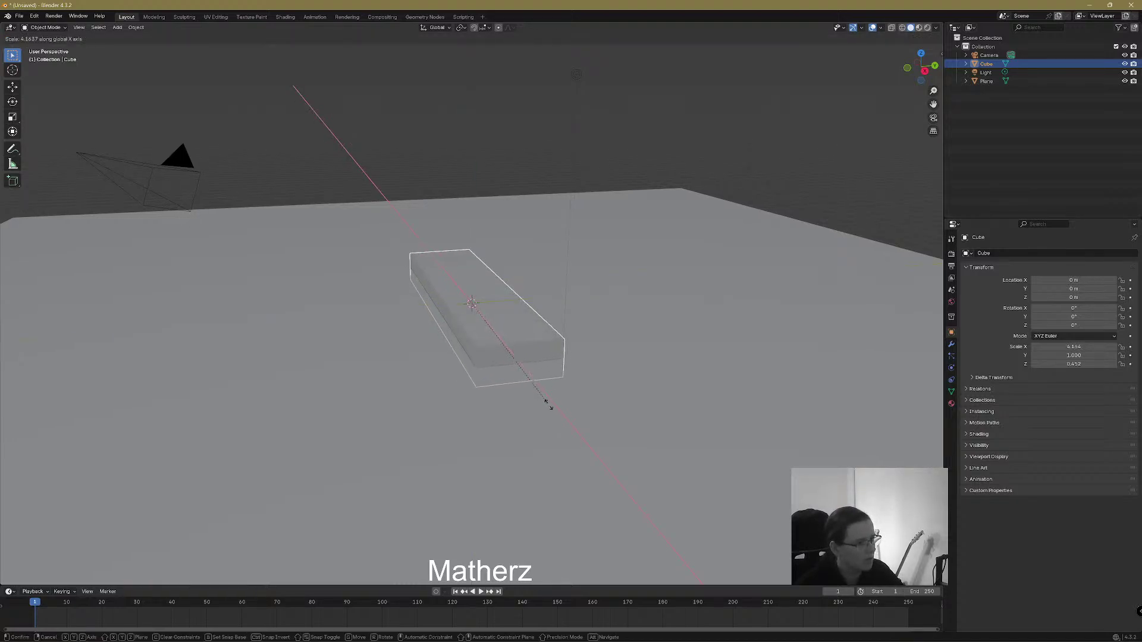
pyautogui.click(544, 418)
pyautogui.press('s')
pyautogui.press('z')
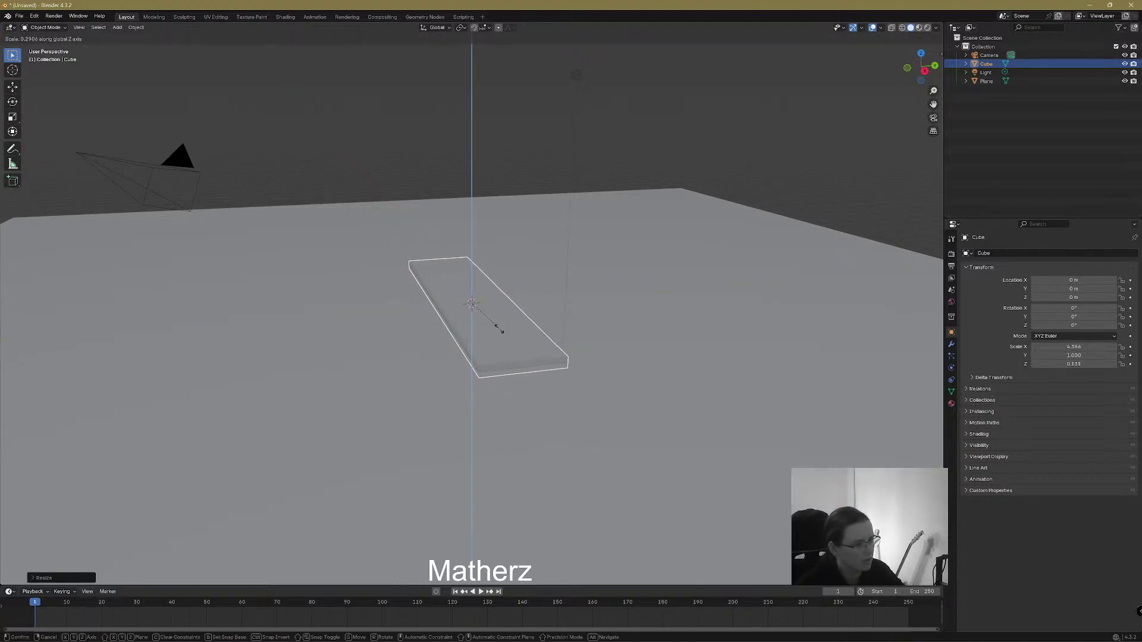
pyautogui.click(497, 327)
# Raise the slab above the floor to about 2.2 m in Z and shift it to about 2.94 m in Y
pyautogui.press('g')
pyautogui.press('z')
pyautogui.click(533, 303)
pyautogui.press('g')
pyautogui.press('y')
pyautogui.click(635, 273)
pyautogui.moveTo(635, 272); pyautogui.dragTo(628, 312, button='middle')
pyautogui.press('g')
pyautogui.press('z')
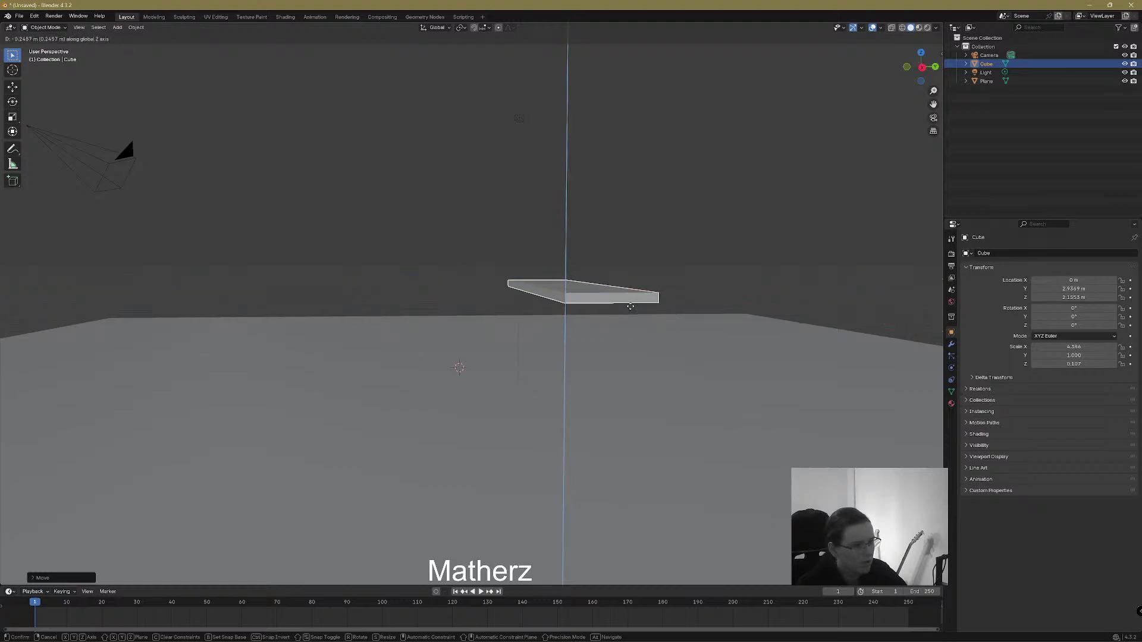
pyautogui.click(631, 306)
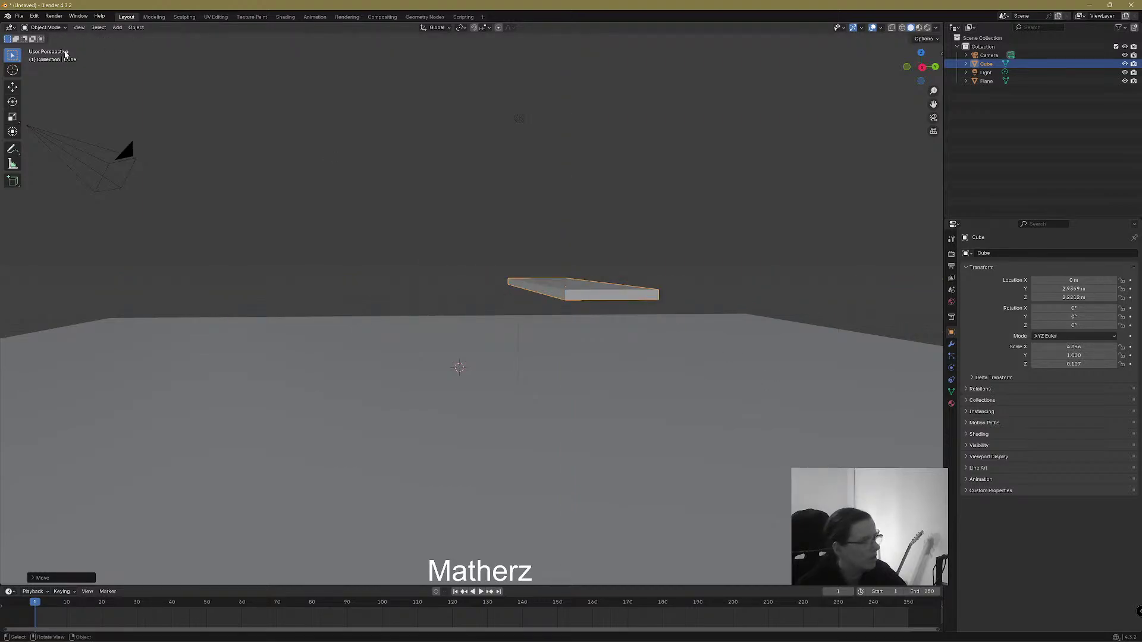
# Add a second cube and scale it to about 4.55 along X and about 0.56 along Y
pyautogui.click(117, 27)
pyautogui.moveTo(138, 37)
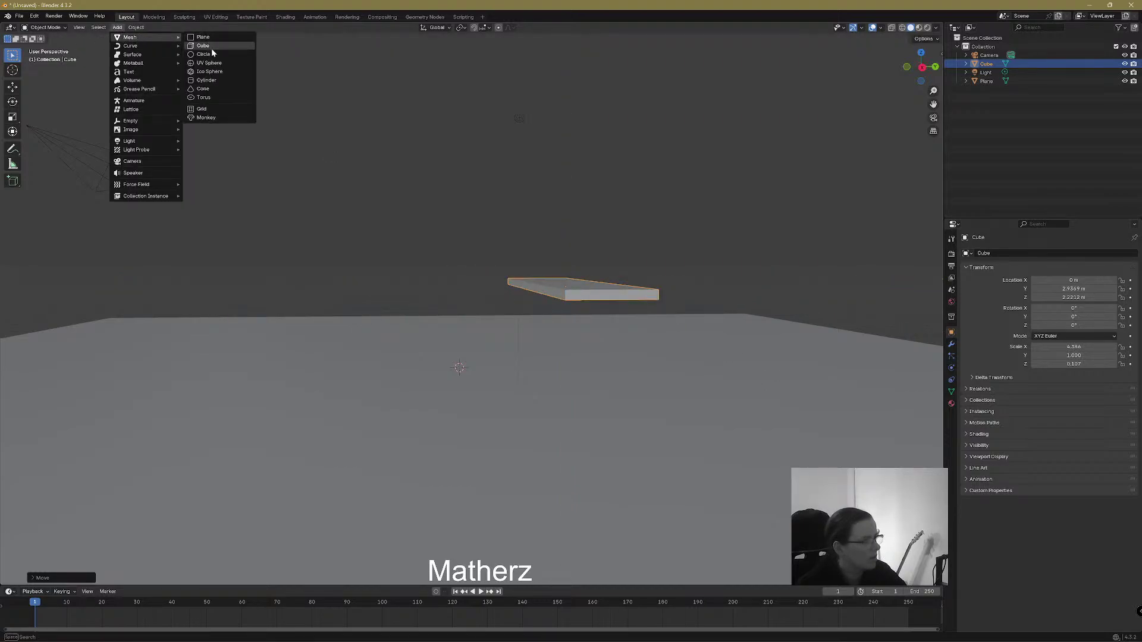
pyautogui.click(212, 47)
pyautogui.moveTo(500, 411); pyautogui.dragTo(524, 348, button='middle')
pyautogui.press('s')
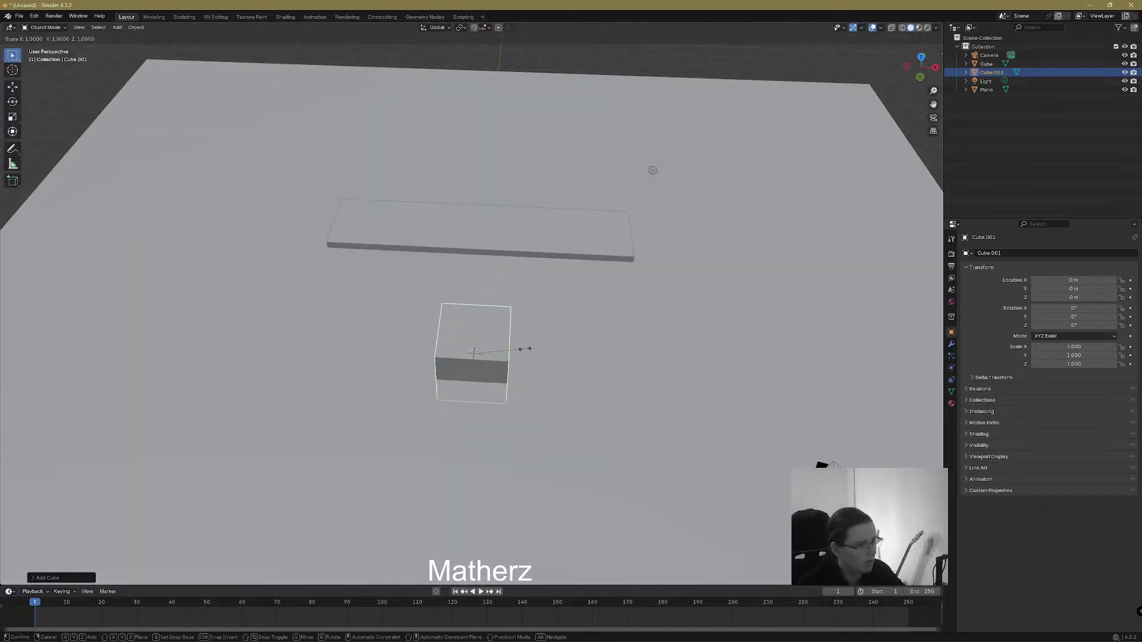
pyautogui.press('x')
pyautogui.click(706, 372)
pyautogui.moveTo(601, 339); pyautogui.dragTo(449, 323, button='middle')
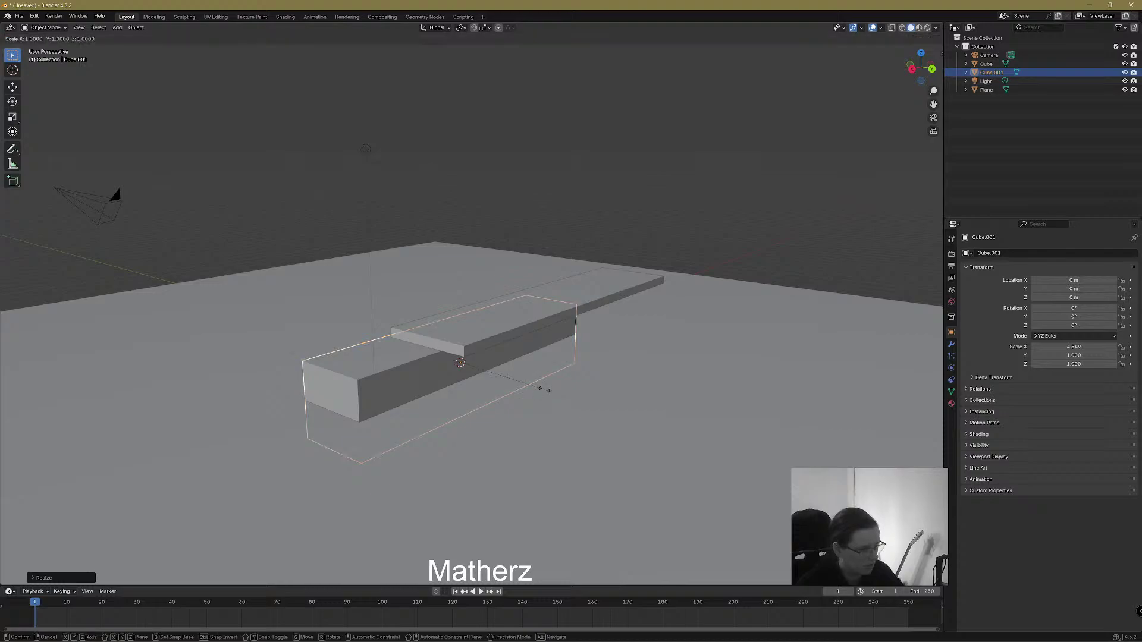
pyautogui.press('s')
pyautogui.press('y')
pyautogui.click(503, 383)
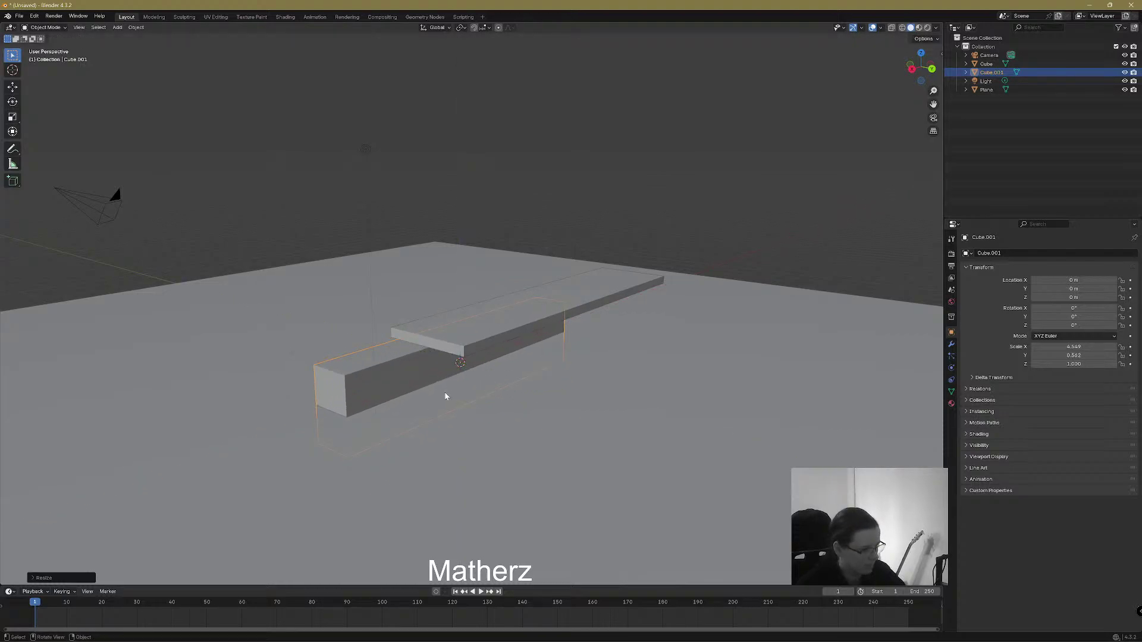
# Move the second block under the slab, to about 3.32 m in Y and 1.12 m in Z
pyautogui.press('g')
pyautogui.moveTo(454, 399); pyautogui.dragTo(568, 345, button='middle')
pyautogui.click(548, 428)
pyautogui.press('g')
pyautogui.click(545, 375)
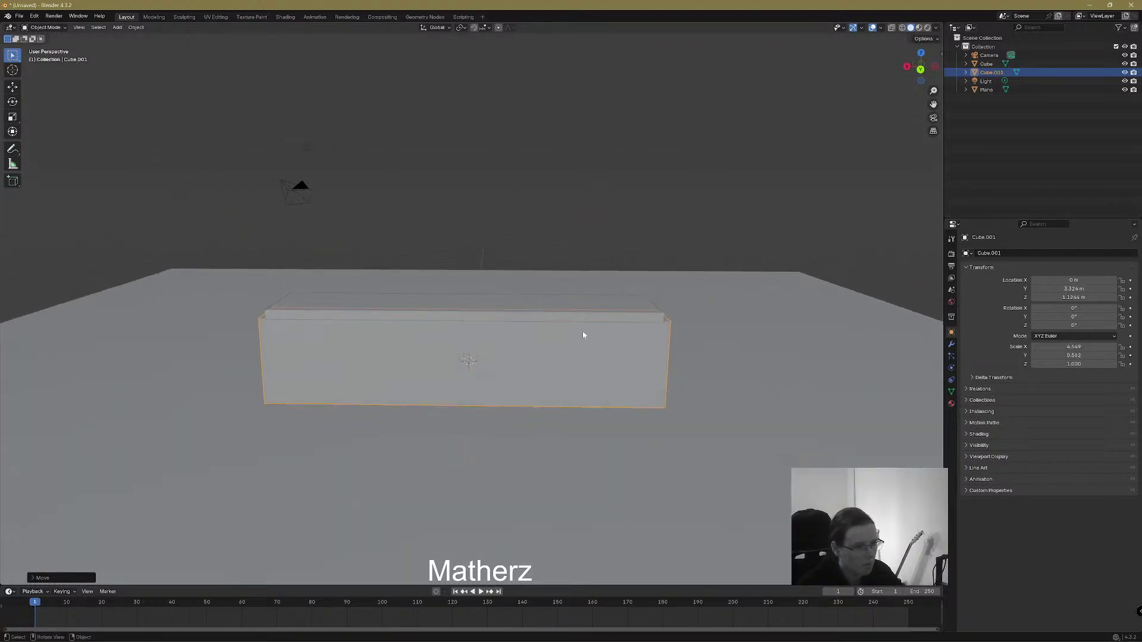
# Scale the base block along X to about 4.36 so it fits within the slab's length
pyautogui.press('s')
pyautogui.press('y')
pyautogui.press('x')
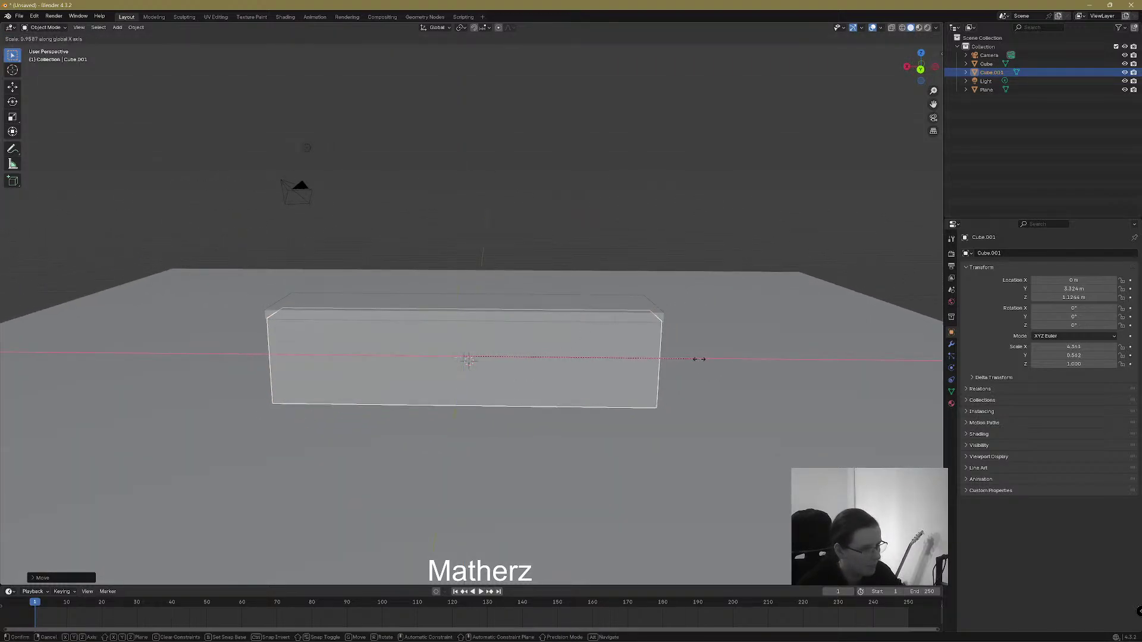
pyautogui.click(700, 359)
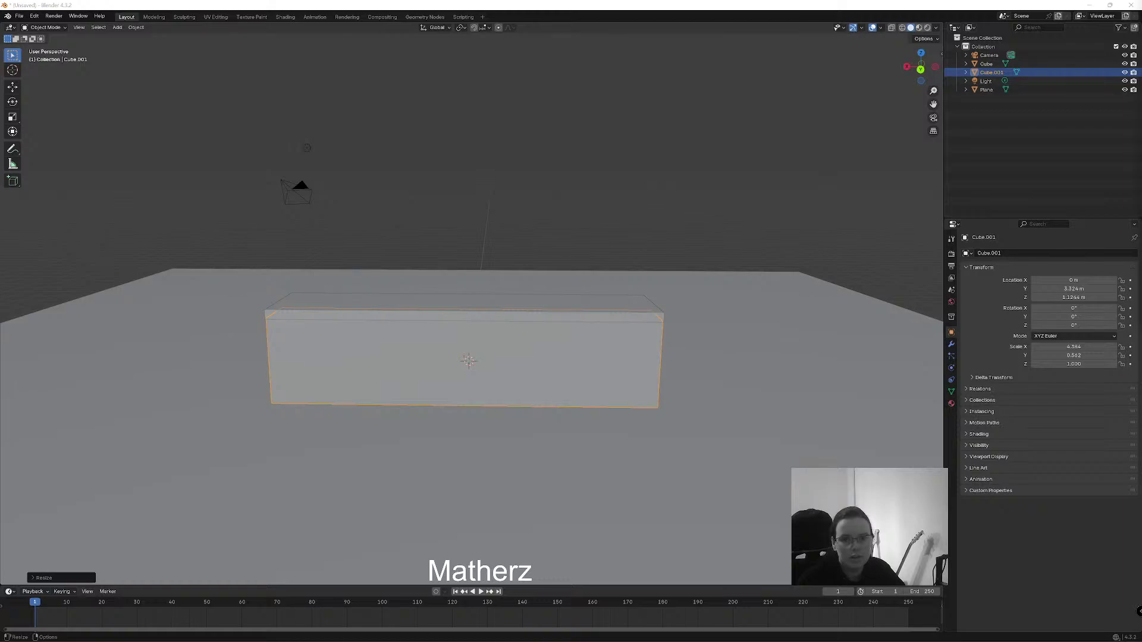
# Lower the floor plane slightly along the Z axis beneath the base block
pyautogui.moveTo(492, 401); pyautogui.dragTo(553, 395, button='middle')
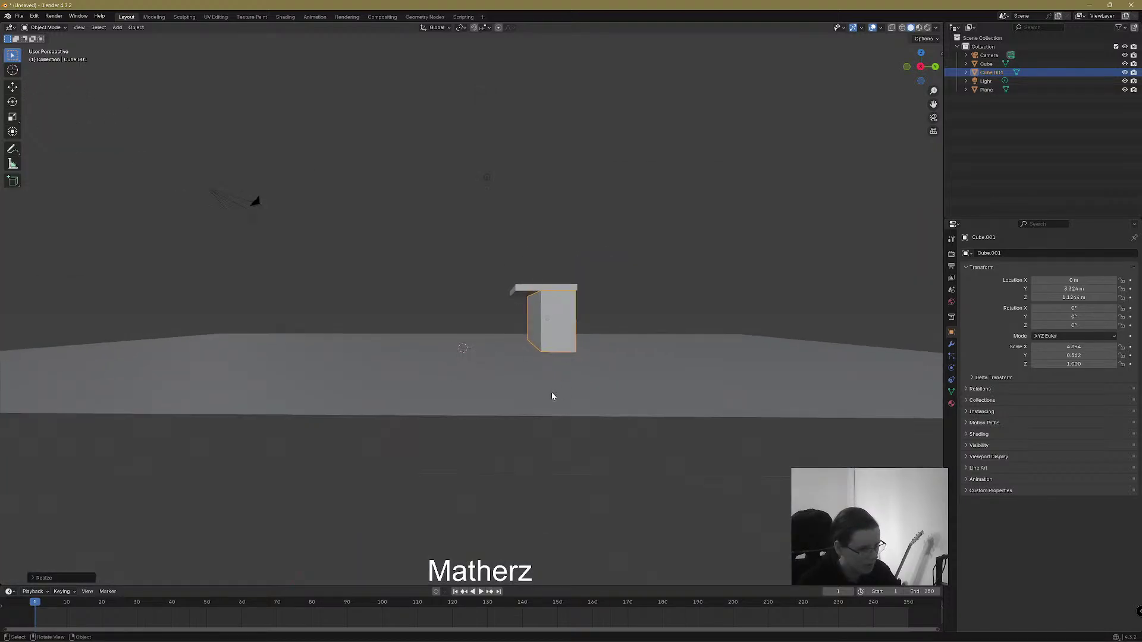
pyautogui.click(552, 396)
pyautogui.press('g')
pyautogui.press('z')
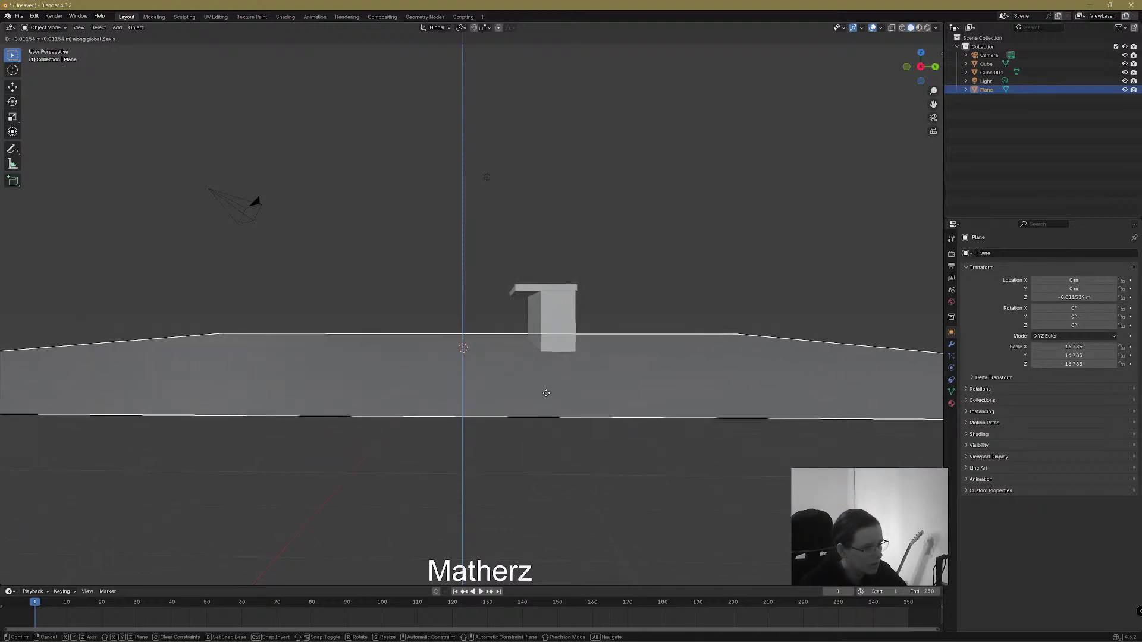
pyautogui.click(546, 396)
# Scale the base block to about 1.14 along Z and move it down along Z to close the gap with the floor
pyautogui.click(554, 345)
pyautogui.moveTo(558, 408)
pyautogui.mouseDown(button='middle')
pyautogui.moveTo(597, 411)
pyautogui.moveTo(552, 410)
pyautogui.moveTo(555, 393)
pyautogui.mouseUp(button='middle')
pyautogui.press('s')
pyautogui.press('z')
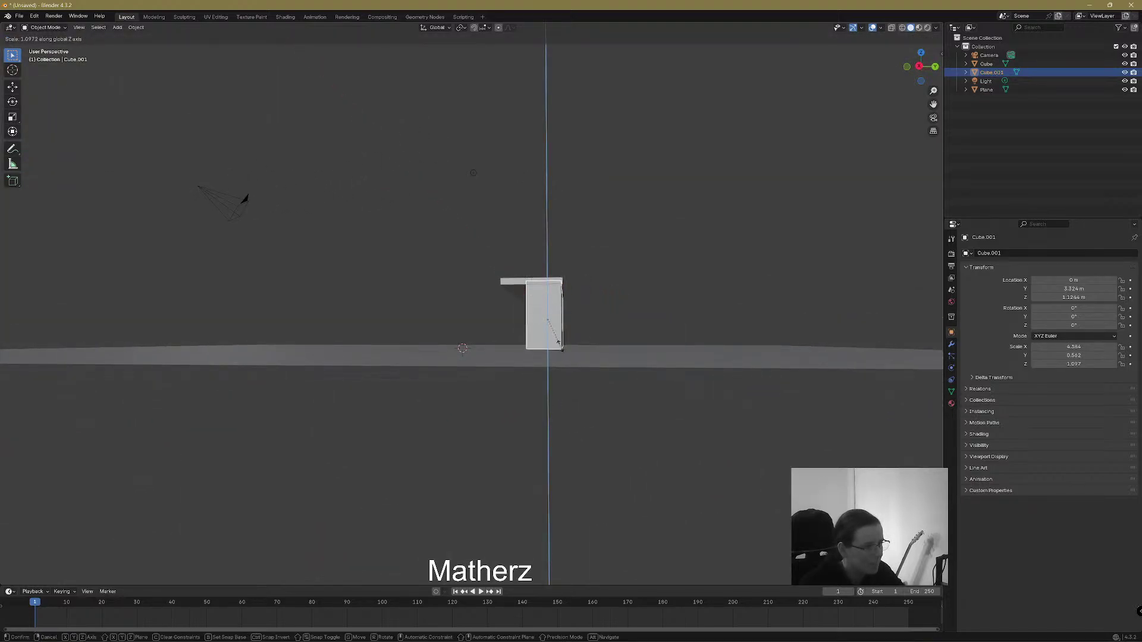
pyautogui.click(561, 350)
pyautogui.press('g')
pyautogui.press('z')
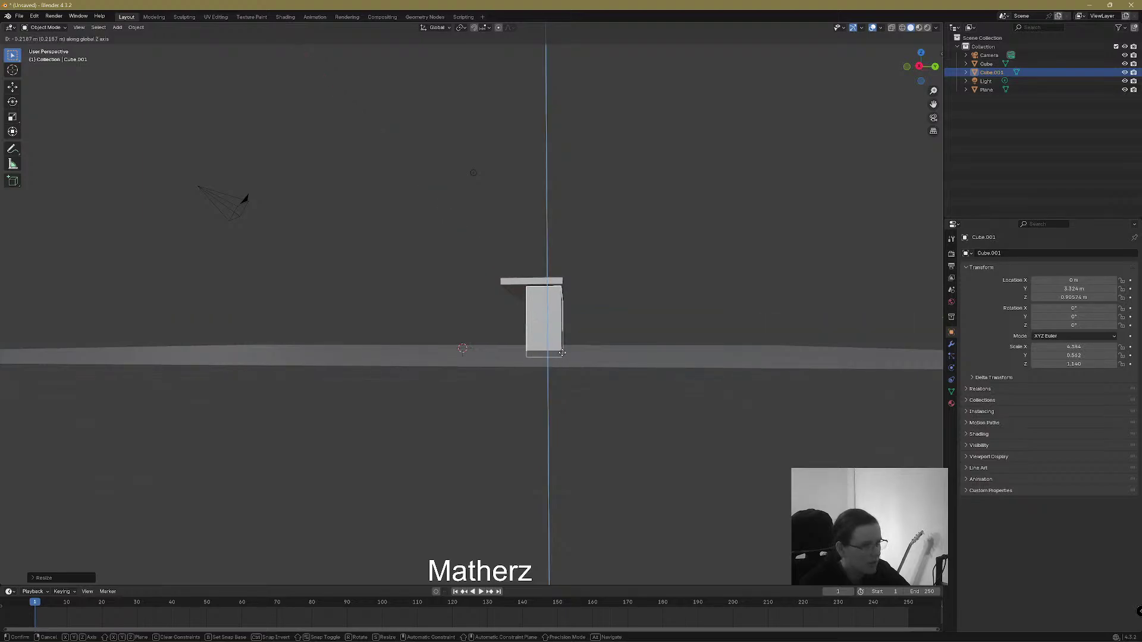
pyautogui.click(559, 349)
# Set the countertop slab's material to about 0.306 metallic and 0.112 roughness
pyautogui.moveTo(533, 337)
pyautogui.mouseDown(button='middle')
pyautogui.moveTo(576, 373)
pyautogui.moveTo(550, 351)
pyautogui.mouseUp(button='middle')
pyautogui.click(556, 312)
pyautogui.scroll(4, 589, 337)
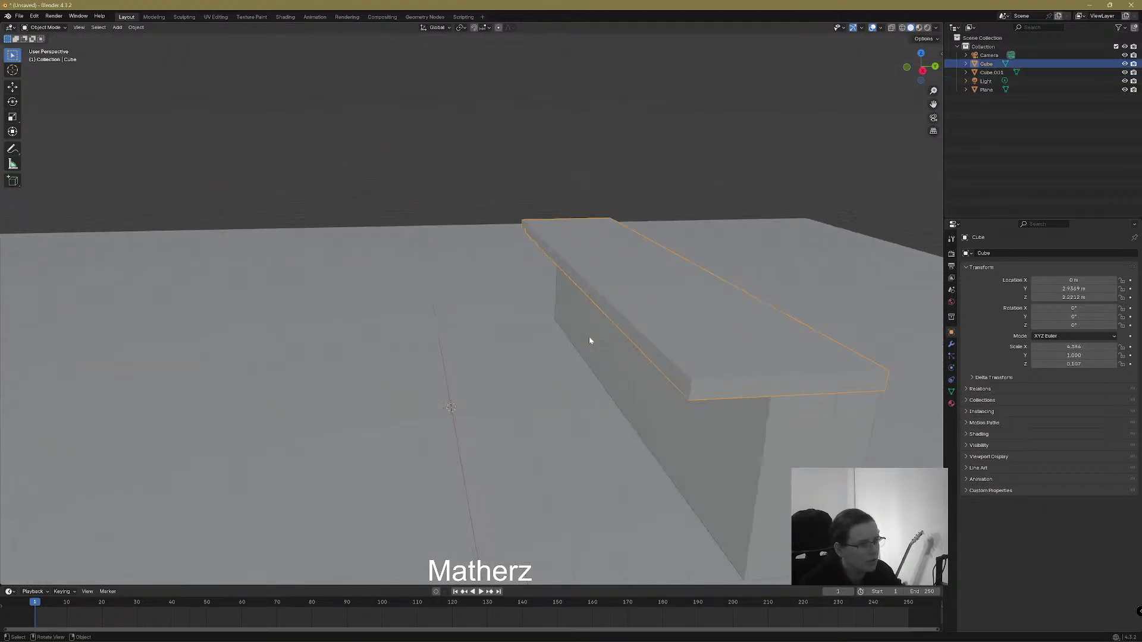
pyautogui.keyDown('shift'); pyautogui.moveTo(636, 355); pyautogui.dragTo(504, 315, button='middle'); pyautogui.keyUp('shift')
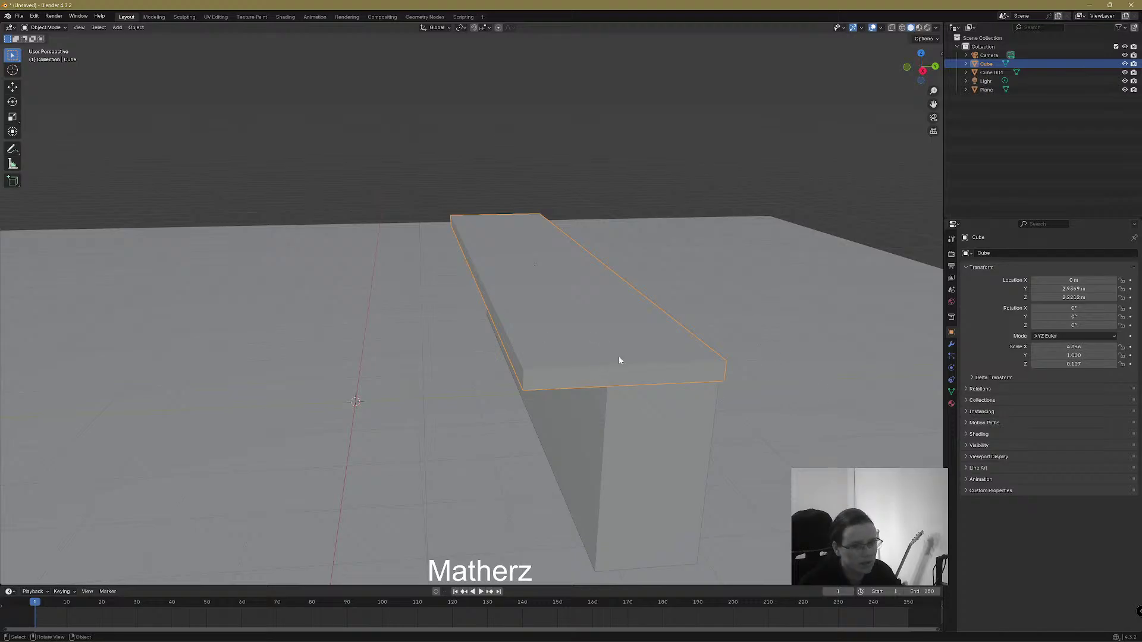
pyautogui.click(952, 405)
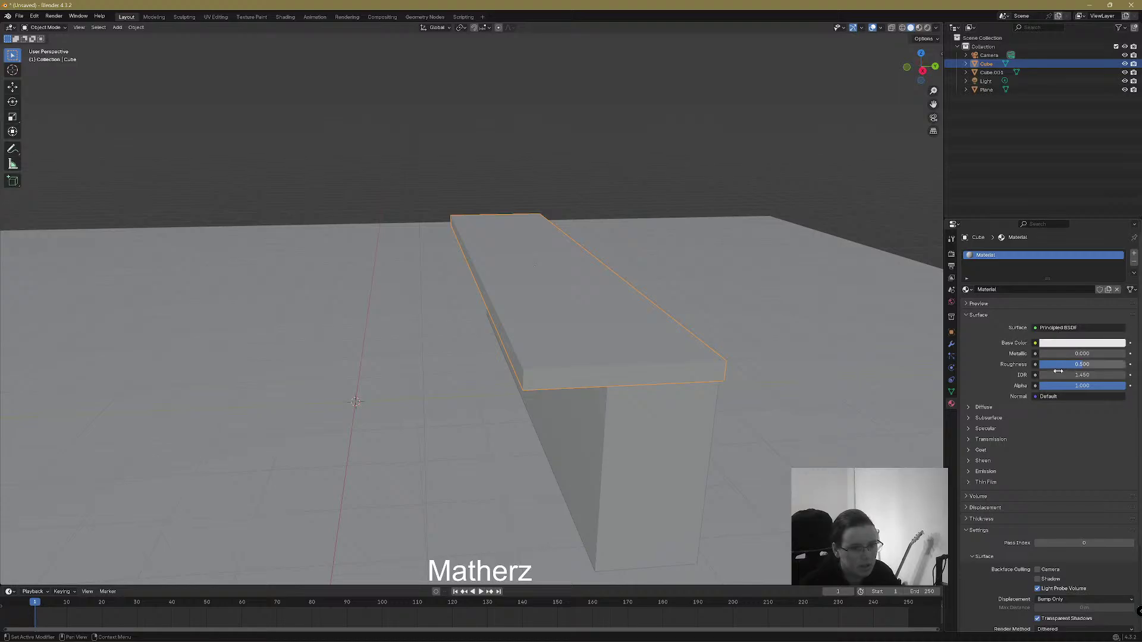
pyautogui.moveTo(1051, 354)
pyautogui.mouseDown()
pyautogui.moveTo(1076, 354)
pyautogui.moveTo(1050, 367)
pyautogui.mouseUp()
# Show the viewport in rendered shading and set the render engine to Cycles
pyautogui.click(927, 27)
pyautogui.click(951, 254)
pyautogui.click(1064, 253)
pyautogui.click(1068, 286)
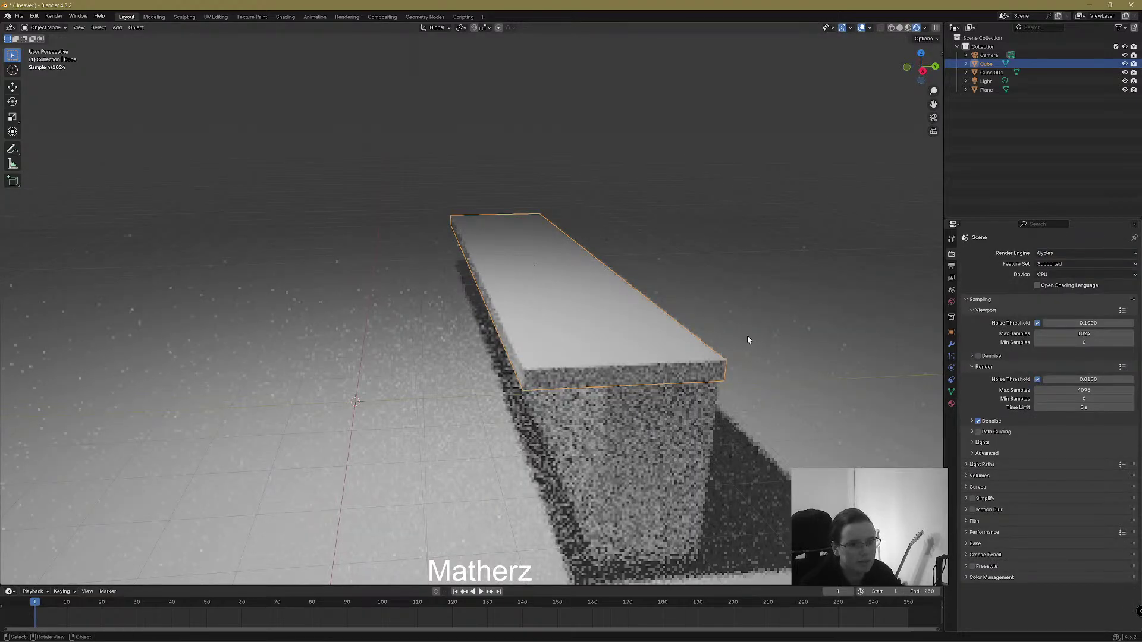
# Raise the countertop material's metallic value to about 0.629 and darken its base color to light grey
pyautogui.click(951, 404)
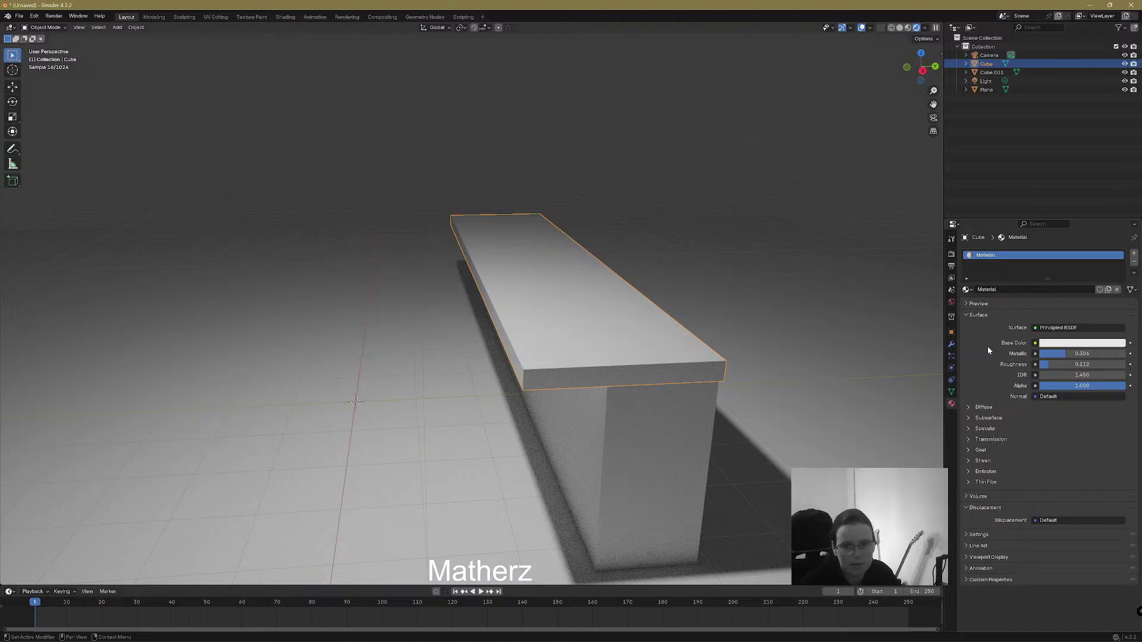
pyautogui.scroll(-2, 577, 339)
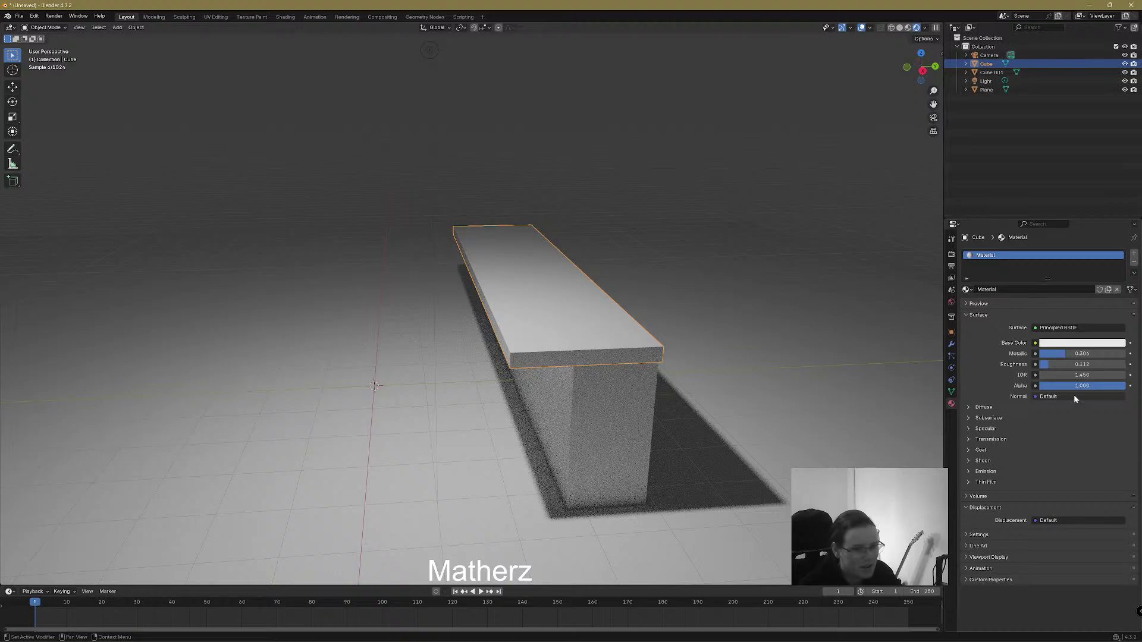
pyautogui.moveTo(1051, 356); pyautogui.dragTo(1079, 356)
pyautogui.click(1082, 343)
pyautogui.moveTo(1121, 202)
pyautogui.mouseDown()
pyautogui.moveTo(1120, 244)
pyautogui.moveTo(1120, 223)
pyautogui.mouseUp()
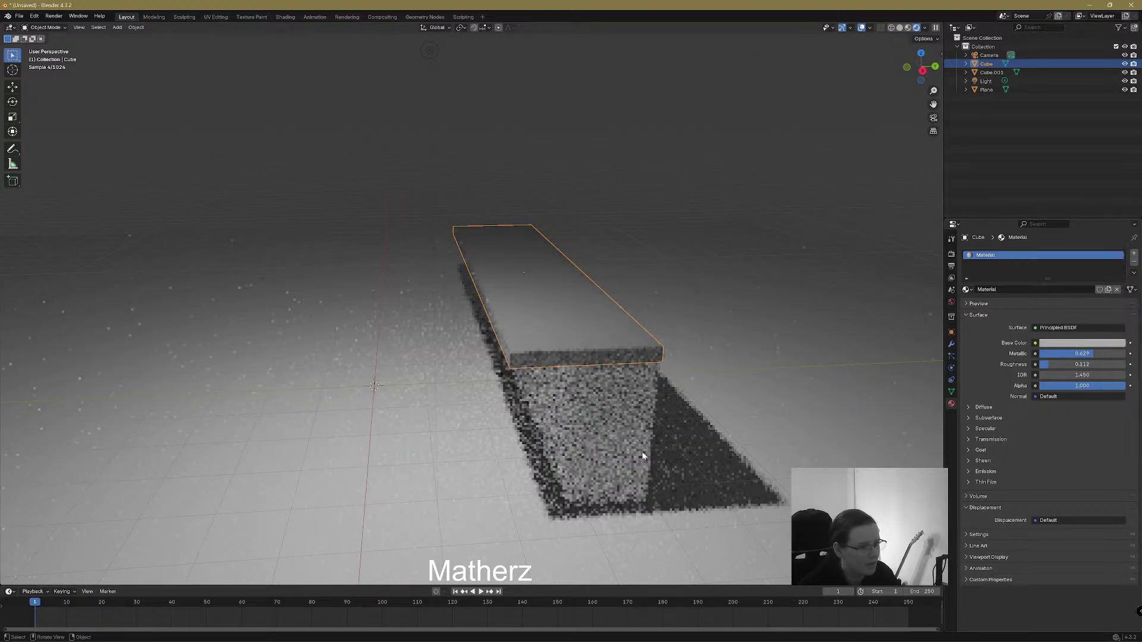
# Create a new material for the base block and set its base color to black
pyautogui.click(607, 421)
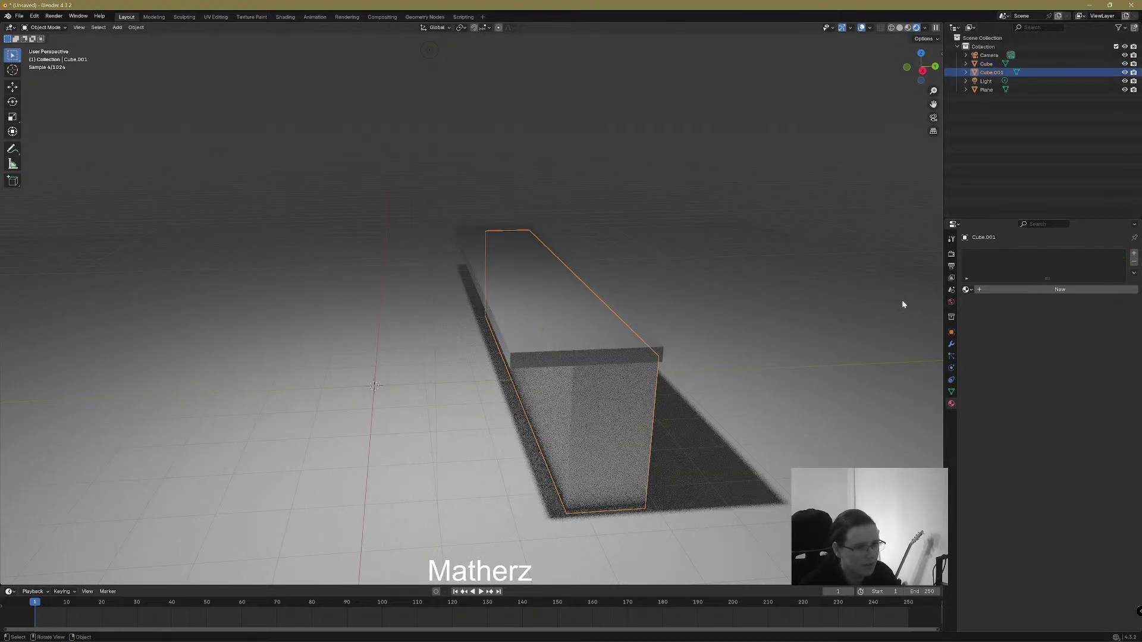
pyautogui.click(1059, 289)
pyautogui.click(1090, 343)
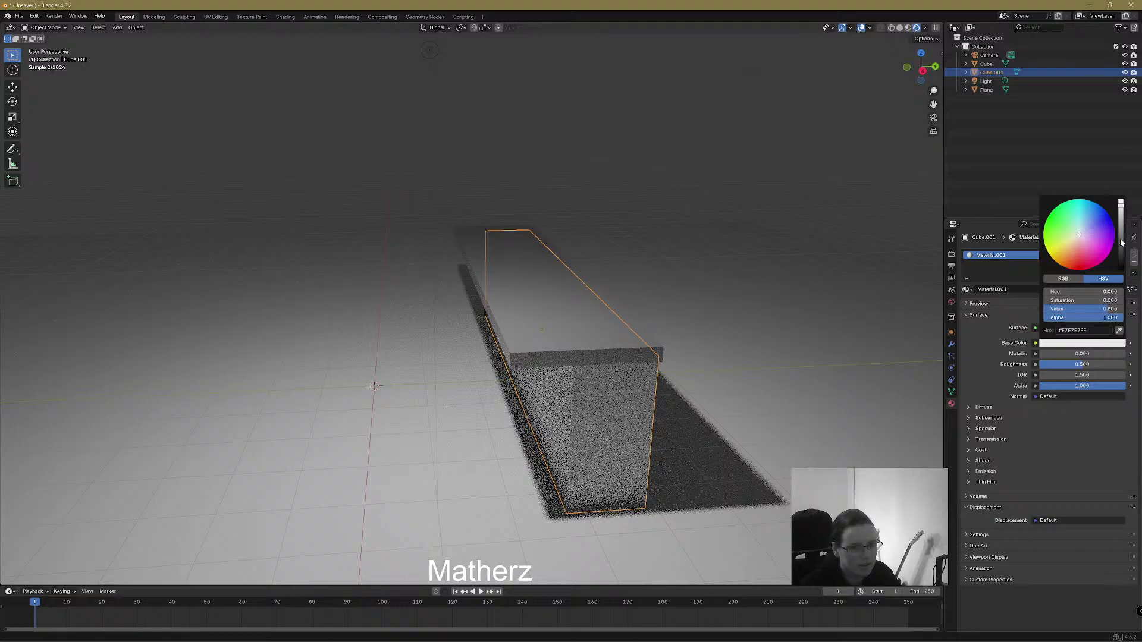
pyautogui.moveTo(1121, 242); pyautogui.dragTo(1120, 269)
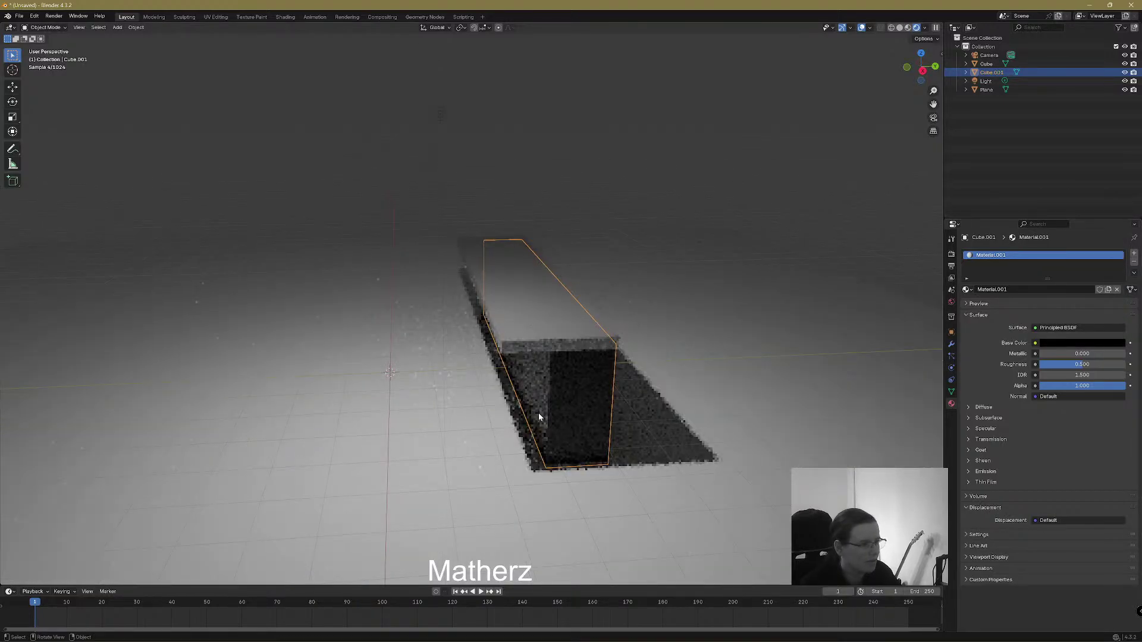
pyautogui.moveTo(537, 412); pyautogui.dragTo(597, 354, button='middle')
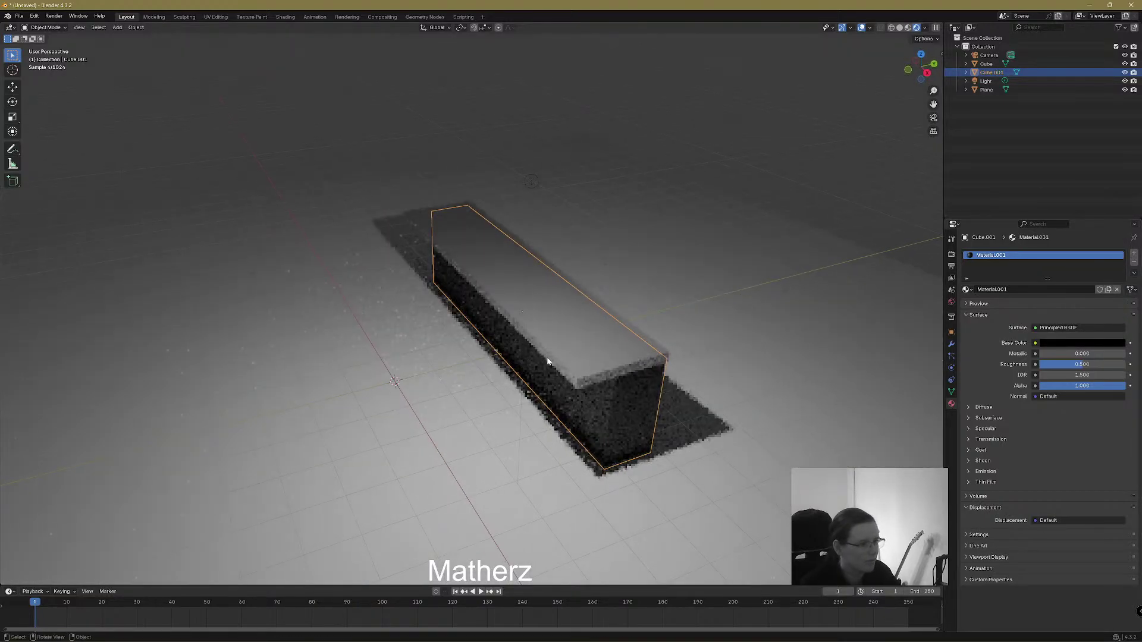
# Show the viewport in material preview and duplicate the countertop and its base about 12.7 m along negative X
pyautogui.click(603, 364)
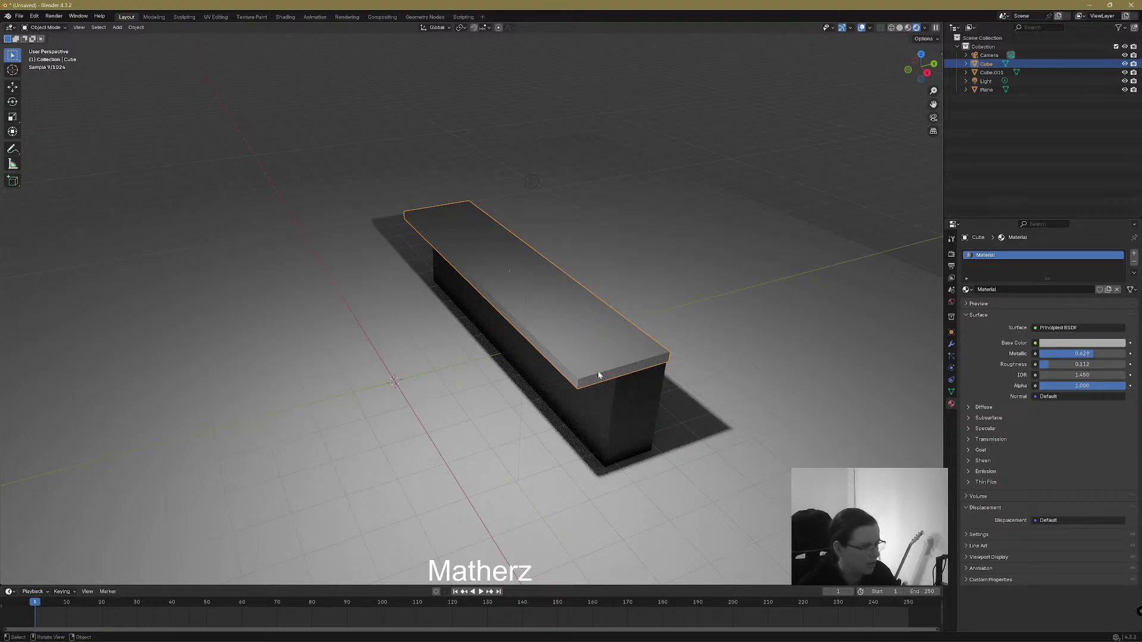
pyautogui.scroll(-2, 597, 378)
pyautogui.click(908, 28)
pyautogui.moveTo(644, 235); pyautogui.dragTo(705, 406, button='middle')
pyautogui.click(706, 406)
pyautogui.keyDown('shift'); pyautogui.click(680, 352); pyautogui.keyUp('shift')
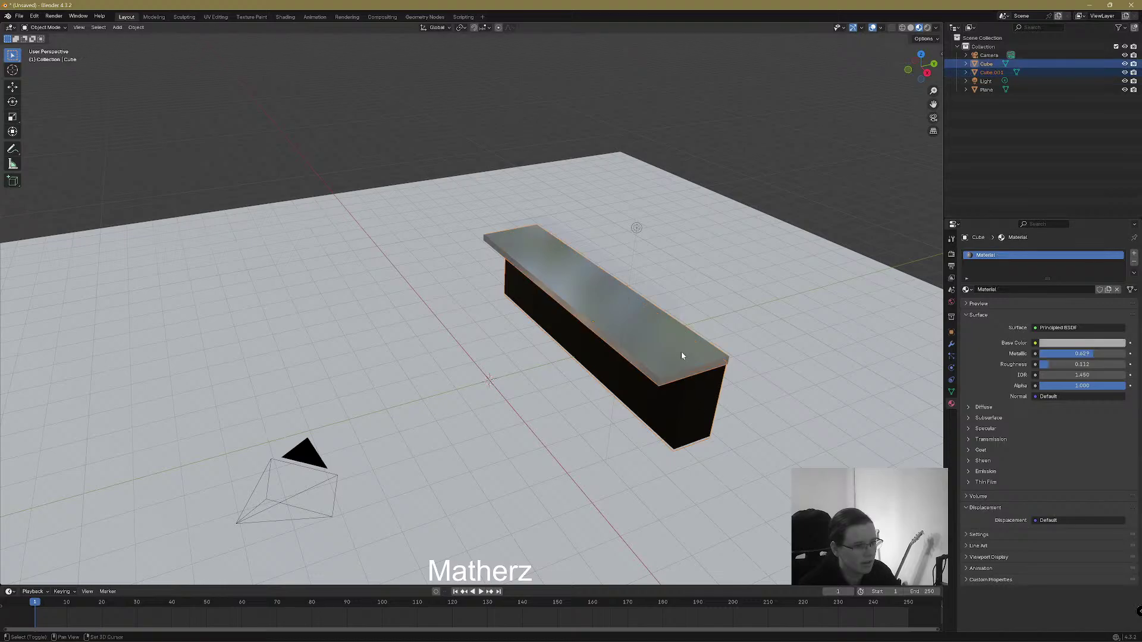
pyautogui.hotkey('shift', 'd')
pyautogui.press('x')
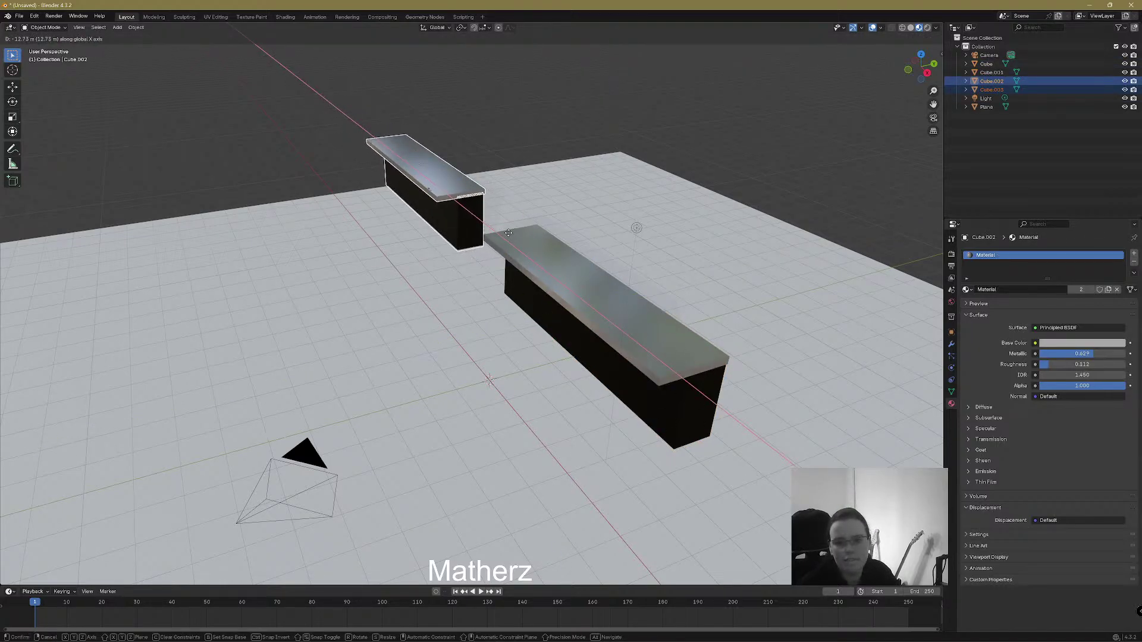
pyautogui.click(509, 233)
pyautogui.moveTo(628, 446); pyautogui.dragTo(622, 416, button='middle')
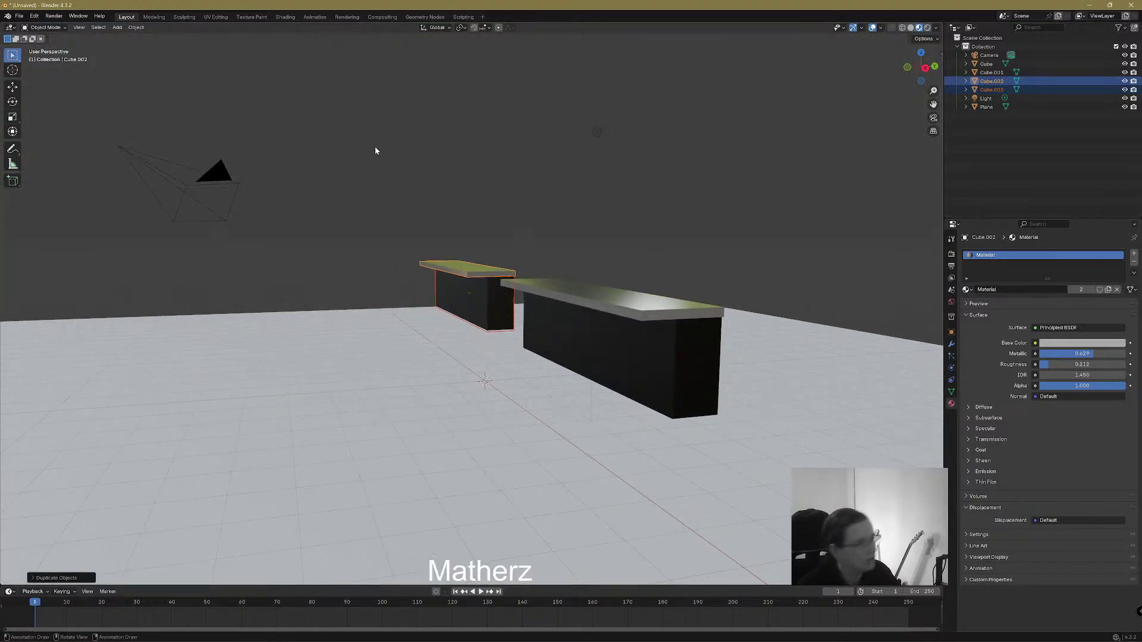
# Add a cylinder mesh at the origin and flatten it along the Z axis into a thick disc
pyautogui.click(117, 28)
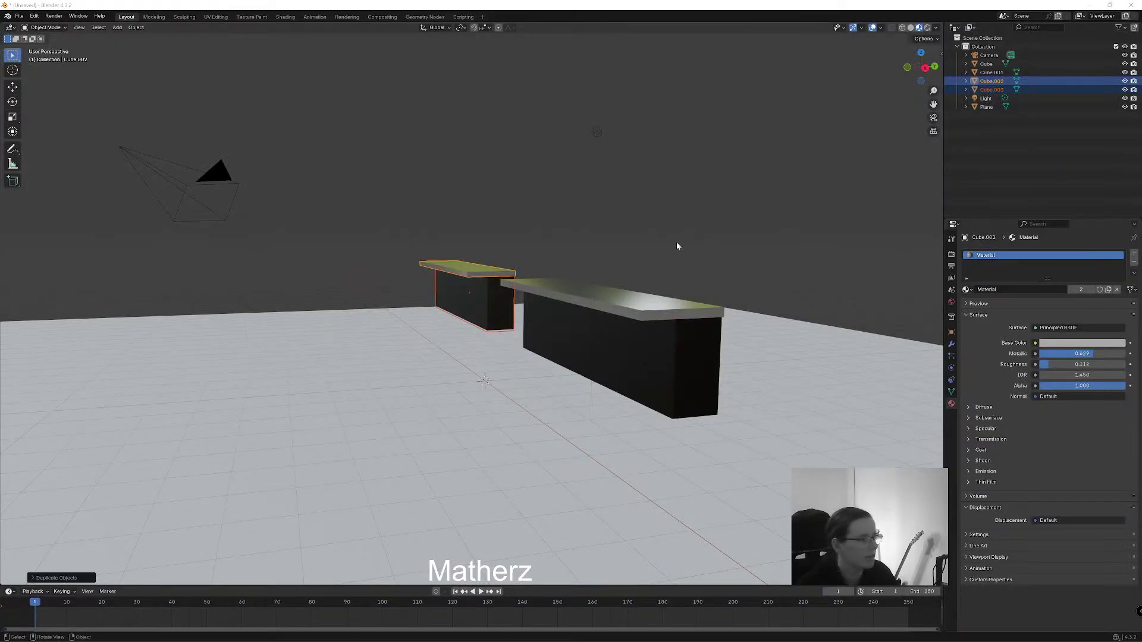
pyautogui.moveTo(676, 246); pyautogui.dragTo(682, 349, button='middle')
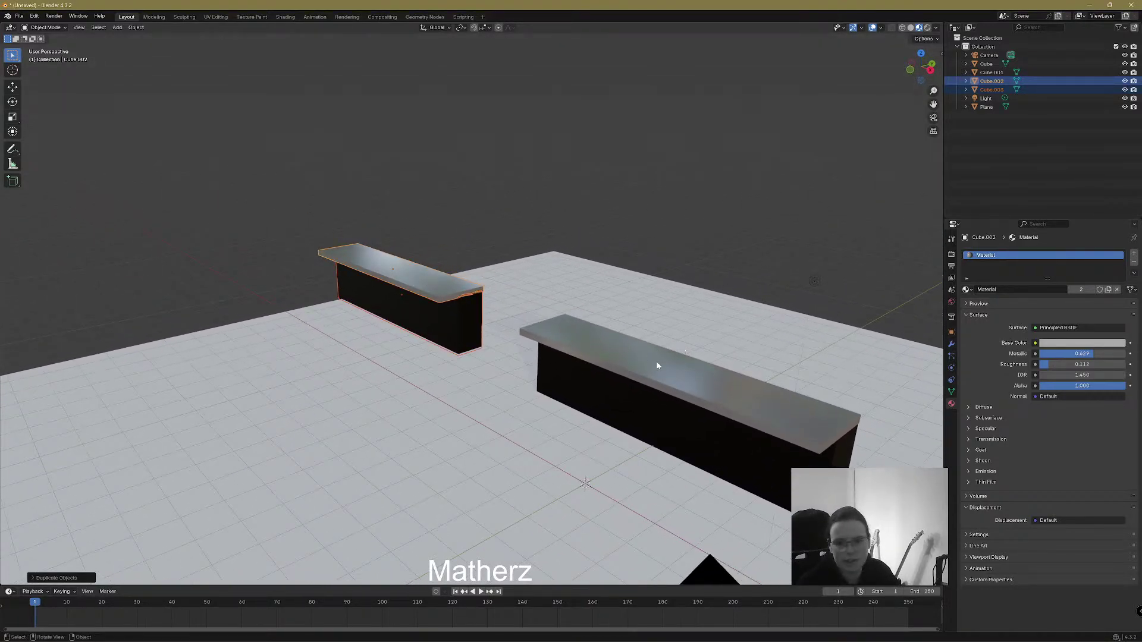
pyautogui.click(114, 28)
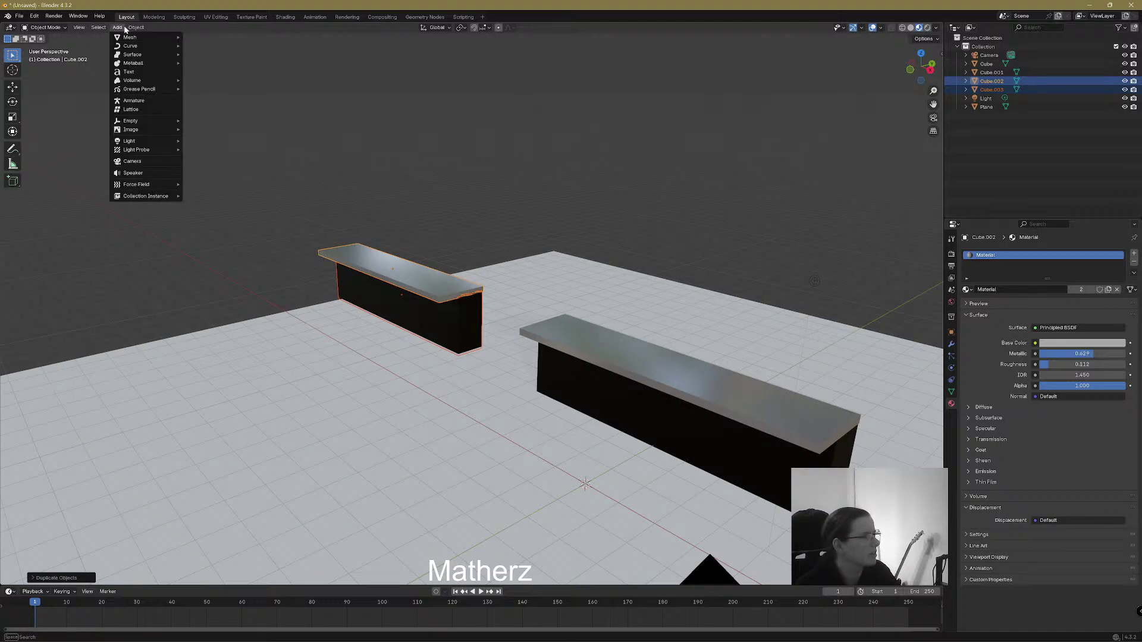
pyautogui.moveTo(99, 27)
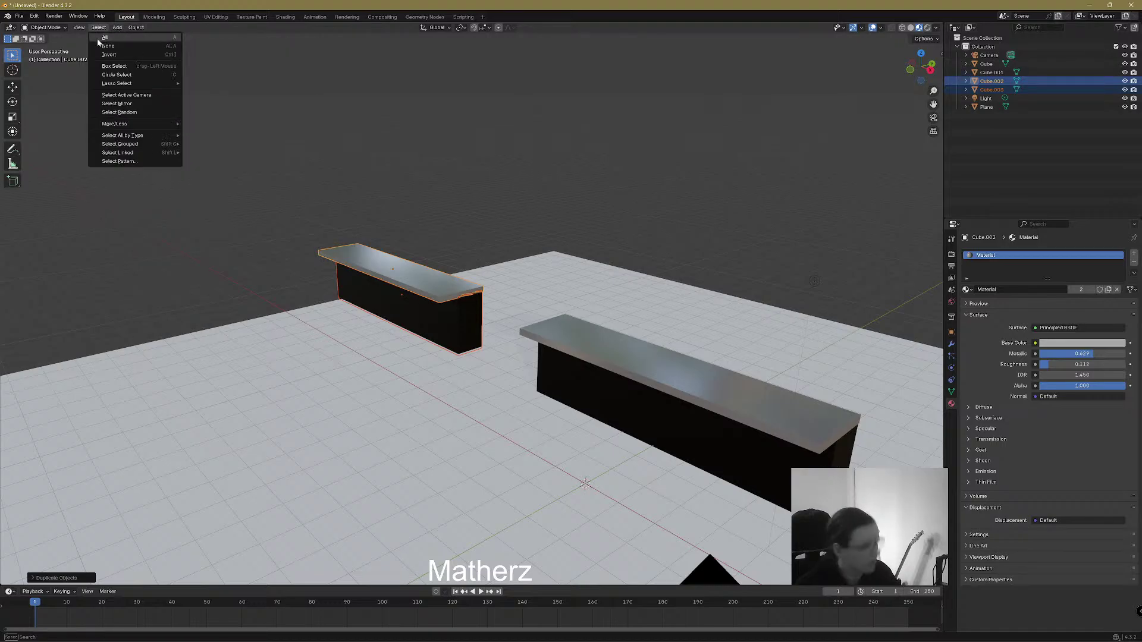
pyautogui.click(117, 27)
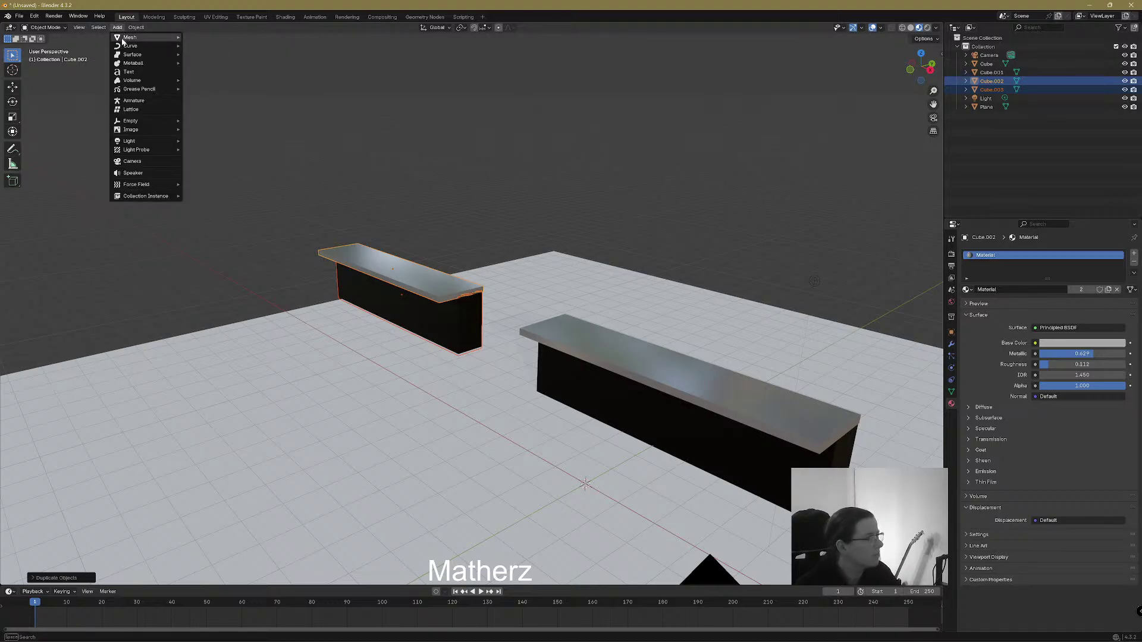
pyautogui.moveTo(130, 37)
pyautogui.click(206, 81)
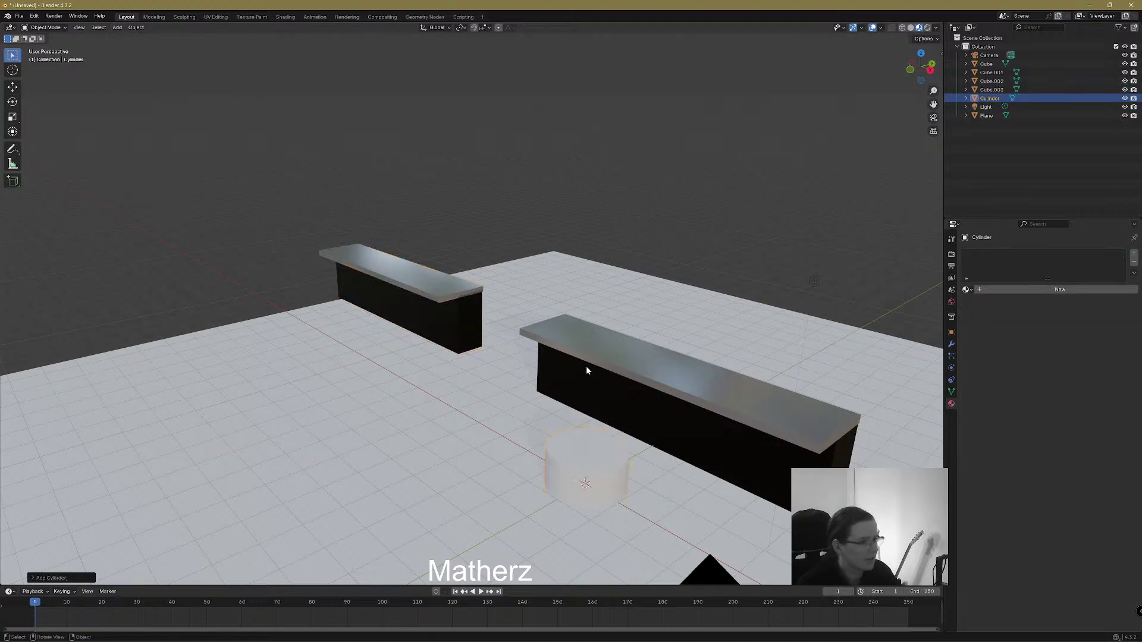
pyautogui.moveTo(586, 366); pyautogui.dragTo(551, 453, button='middle')
pyautogui.press('s')
pyautogui.press('z')
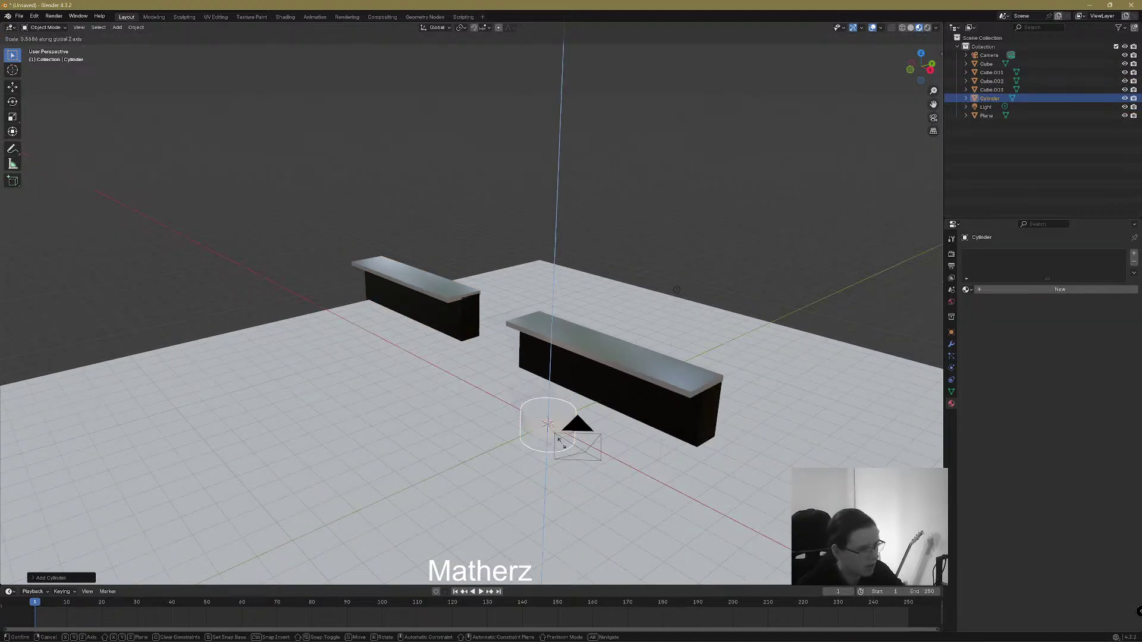
pyautogui.click(555, 433)
# Raise the disc along the Z axis until it floats well above the two counters
pyautogui.press('g')
pyautogui.press('z')
pyautogui.click(537, 244)
# In Edit Mode, extrude the disc's top face slightly upward and scale it to about 0.94 for a chamfered rim
pyautogui.scroll(3, 575, 222)
pyautogui.scroll(1, 576, 219)
pyautogui.keyDown('shift'); pyautogui.moveTo(630, 167); pyautogui.dragTo(593, 253, button='middle'); pyautogui.keyUp('shift')
pyautogui.scroll(1, 593, 253)
pyautogui.keyDown('shift'); pyautogui.moveTo(701, 191); pyautogui.dragTo(627, 200, button='middle'); pyautogui.keyUp('shift')
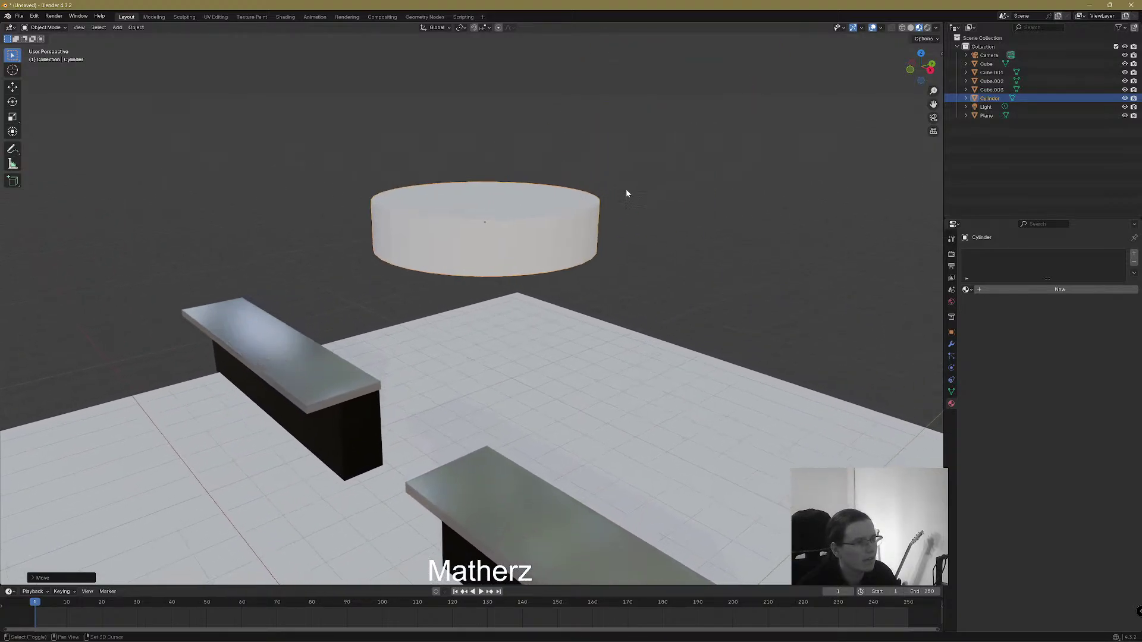
pyautogui.click(45, 27)
pyautogui.click(43, 49)
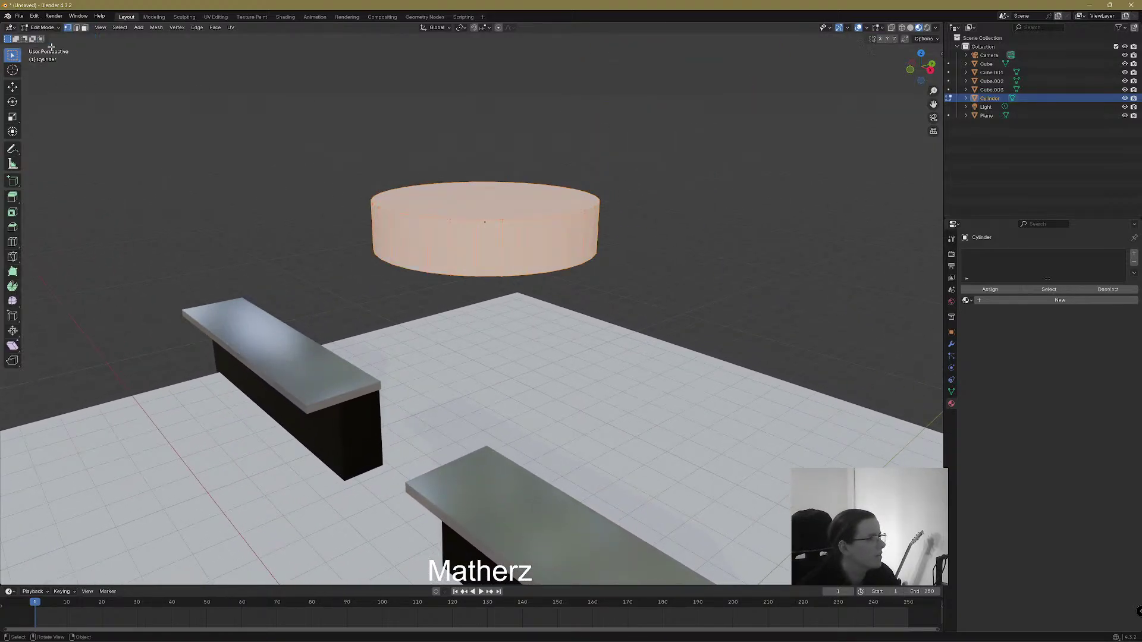
pyautogui.hotkey('alt', 'a')
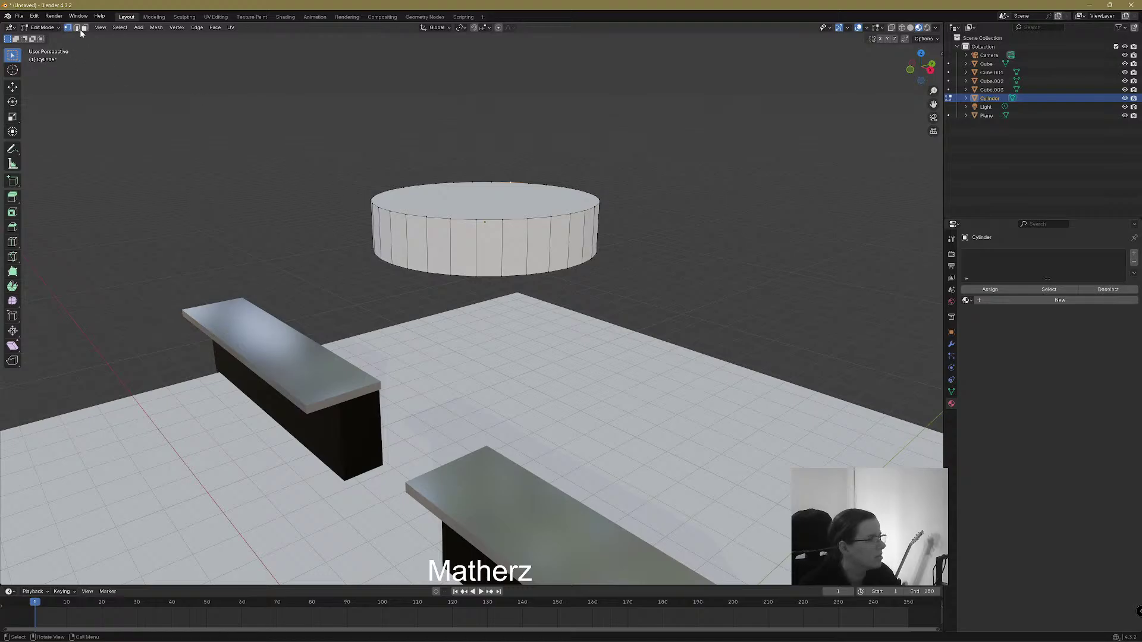
pyautogui.click(512, 211)
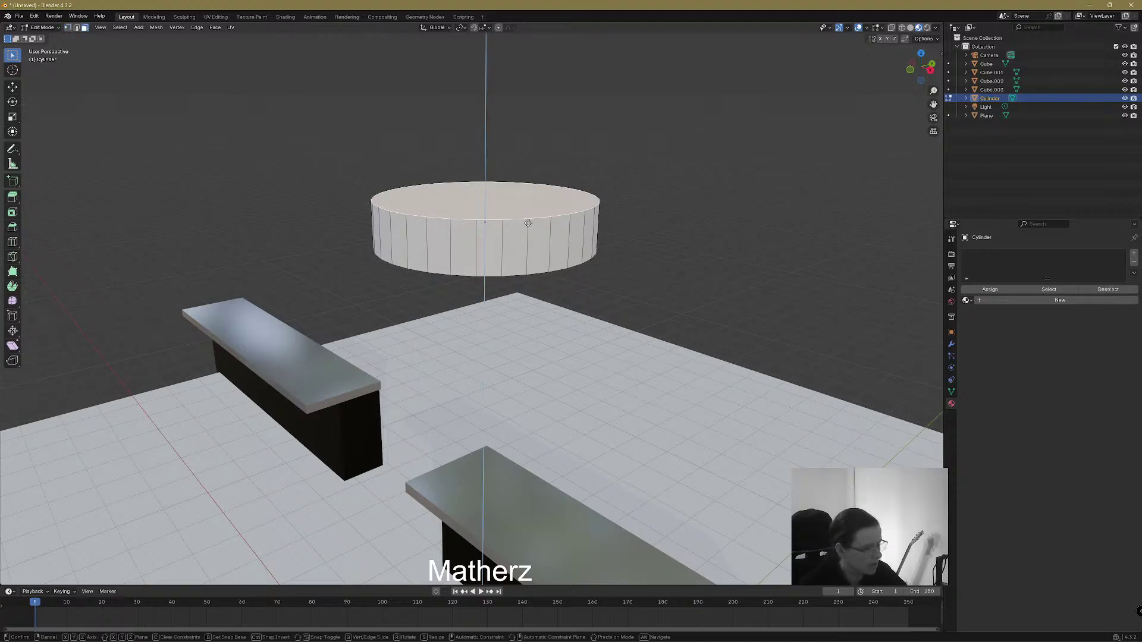
pyautogui.press('e')
pyautogui.click(588, 226)
pyautogui.press('s')
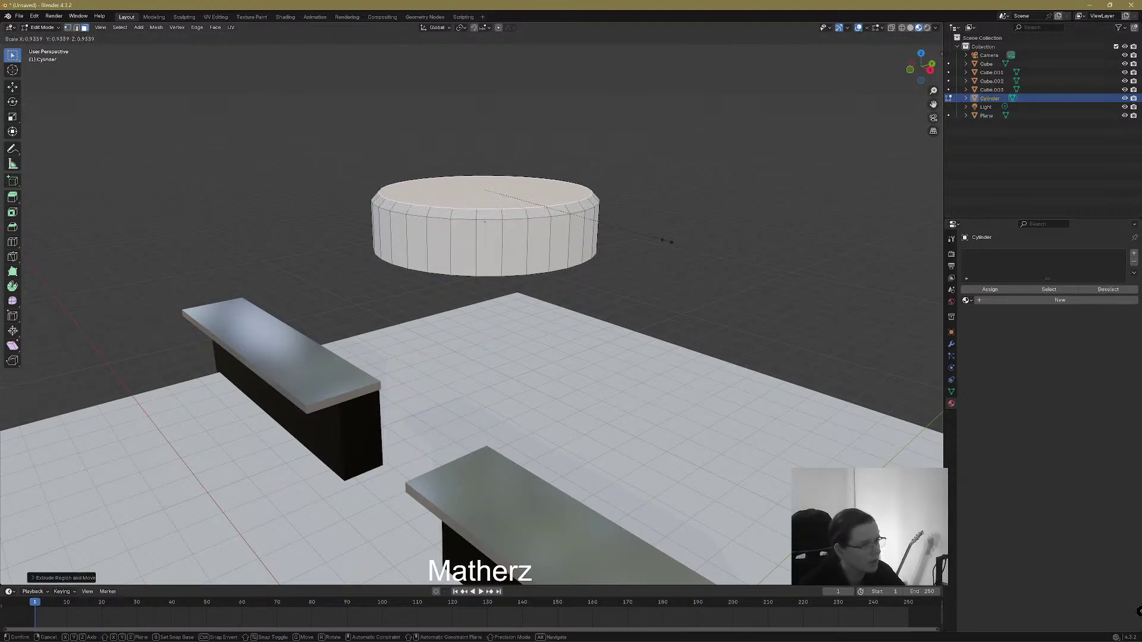
pyautogui.click(665, 240)
# Extrude the disc's top face again without lifting it and scale the new face inward
pyautogui.press('e')
pyautogui.press('Escape')
pyautogui.press('s')
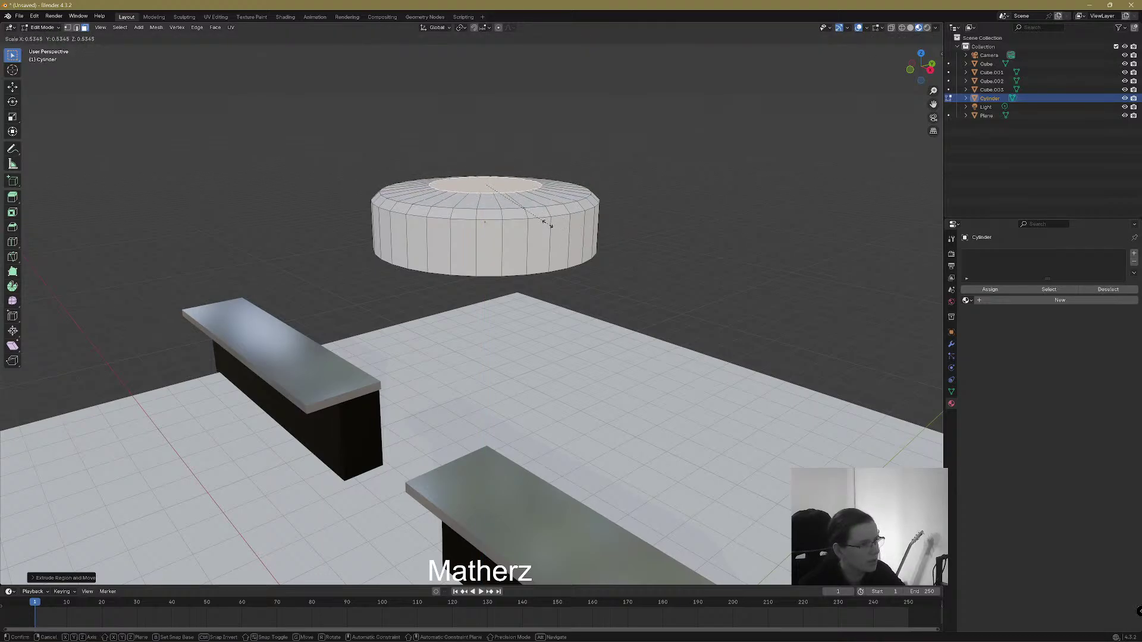
pyautogui.click(574, 229)
# Extrude the disc's underside face and scale it inward slightly to chamfer the lower rim
pyautogui.moveTo(600, 288); pyautogui.dragTo(452, 147, button='middle')
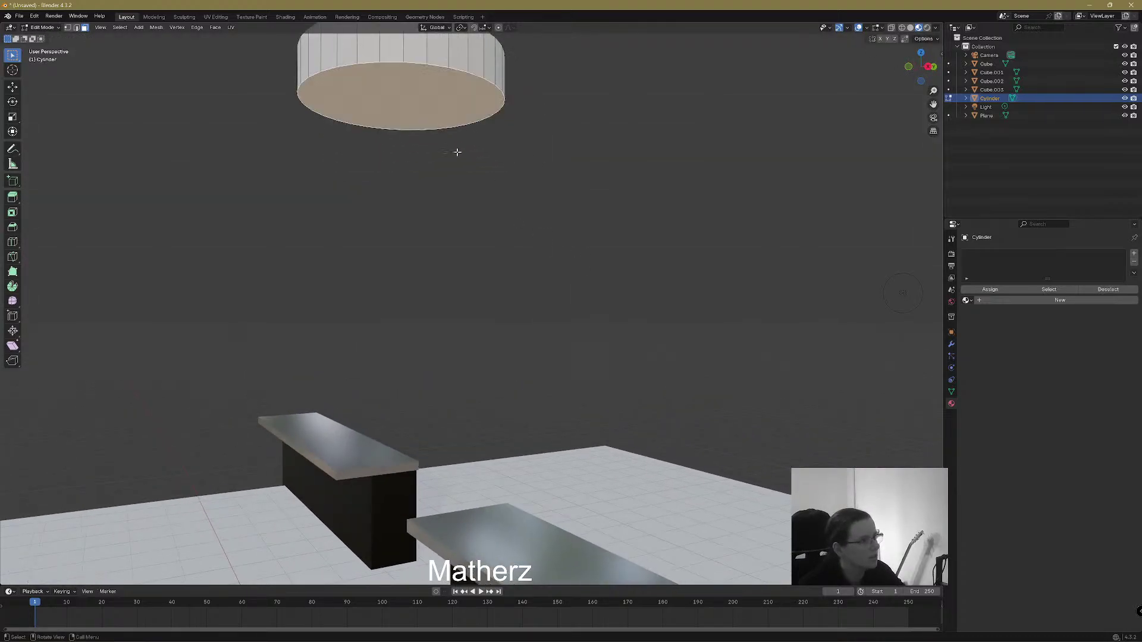
pyautogui.press('e')
pyautogui.press('Escape')
pyautogui.press('s')
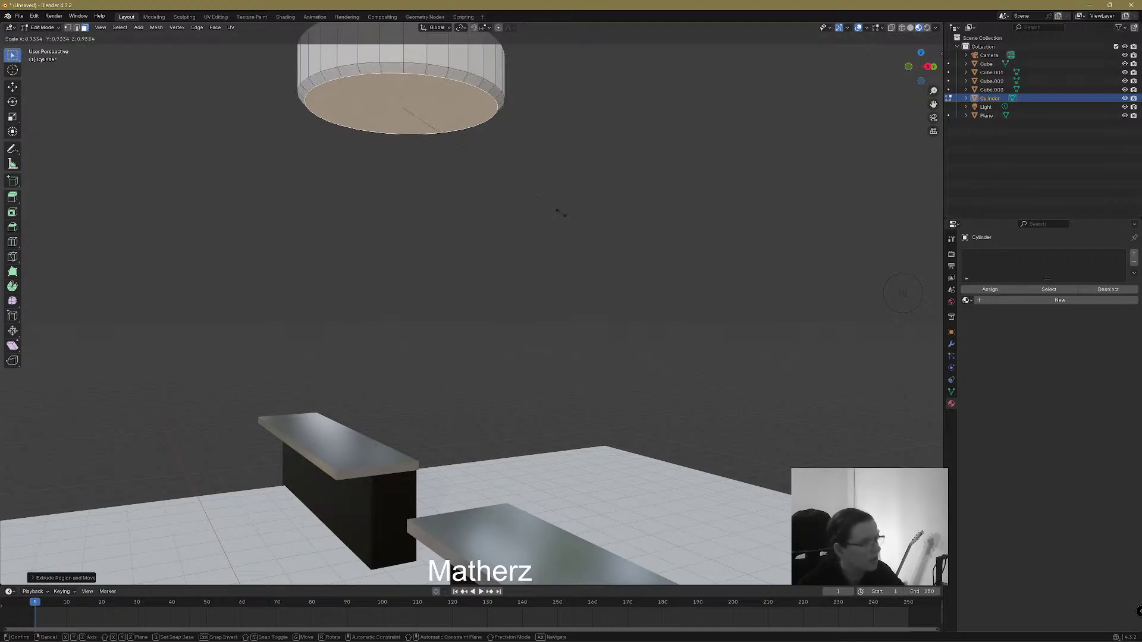
pyautogui.click(542, 207)
# Return to Object Mode and apply smooth shading to the disc
pyautogui.moveTo(540, 204); pyautogui.dragTo(244, 52, button='middle')
pyautogui.click(44, 27)
pyautogui.click(45, 30)
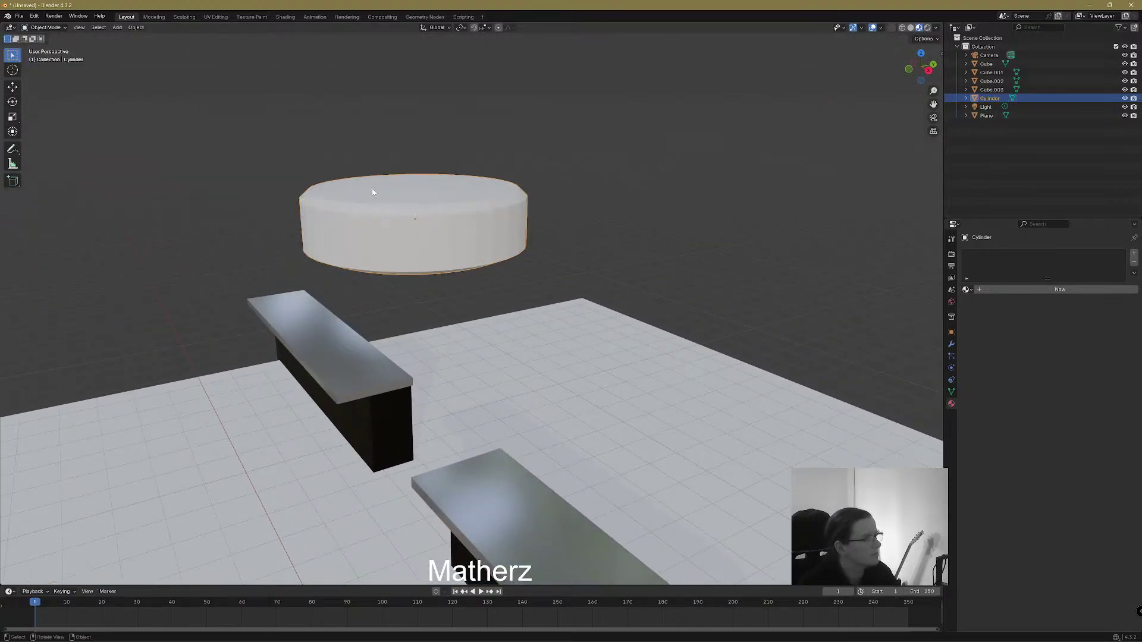
pyautogui.rightClick(393, 222)
pyautogui.click(393, 222)
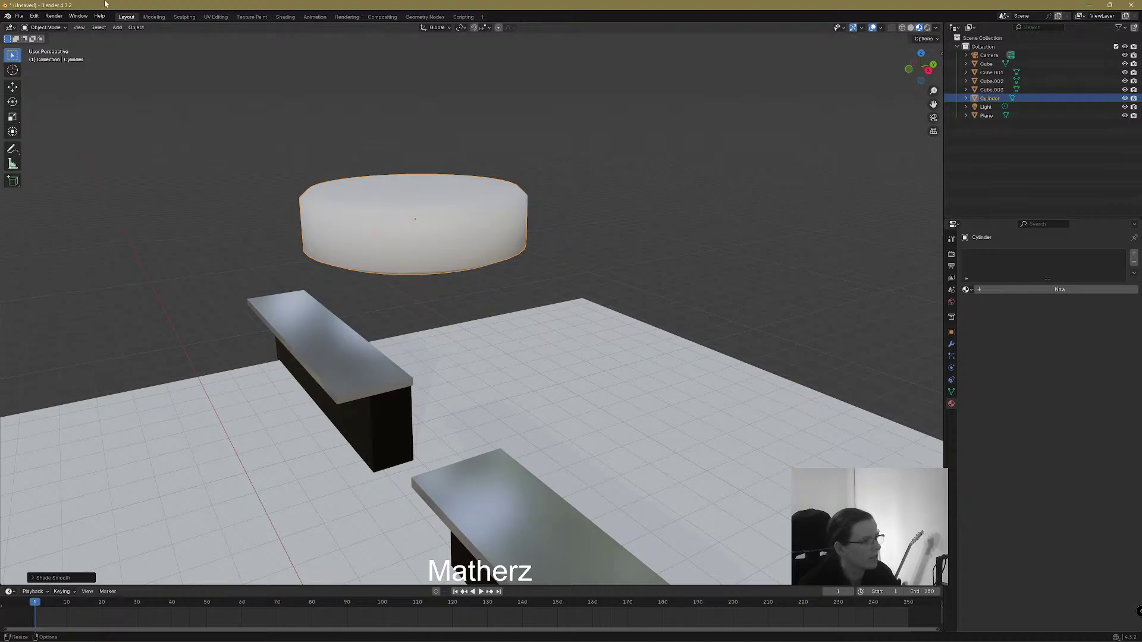
pyautogui.click(117, 27)
pyautogui.moveTo(146, 37)
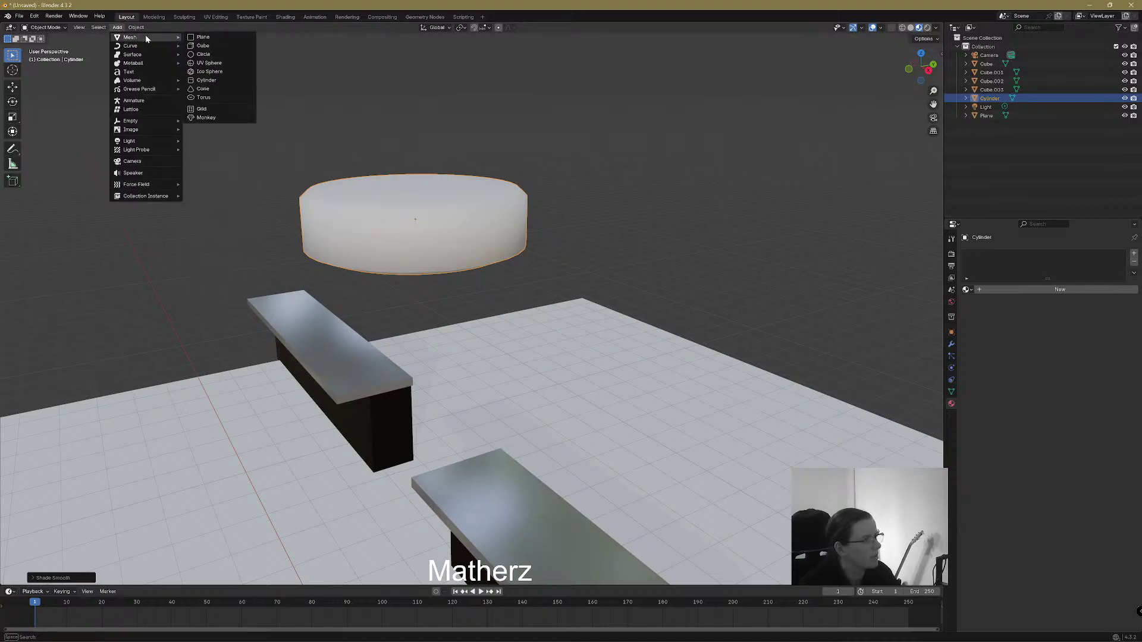
pyautogui.click(219, 46)
pyautogui.scroll(-6, 502, 541)
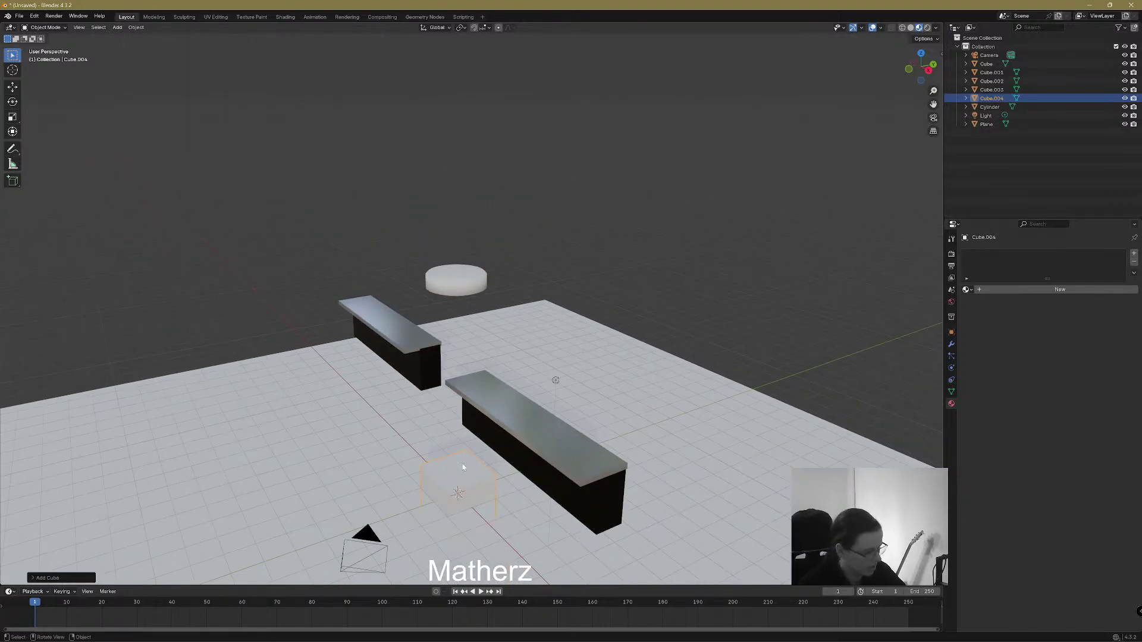
pyautogui.press('s')
pyautogui.press('z')
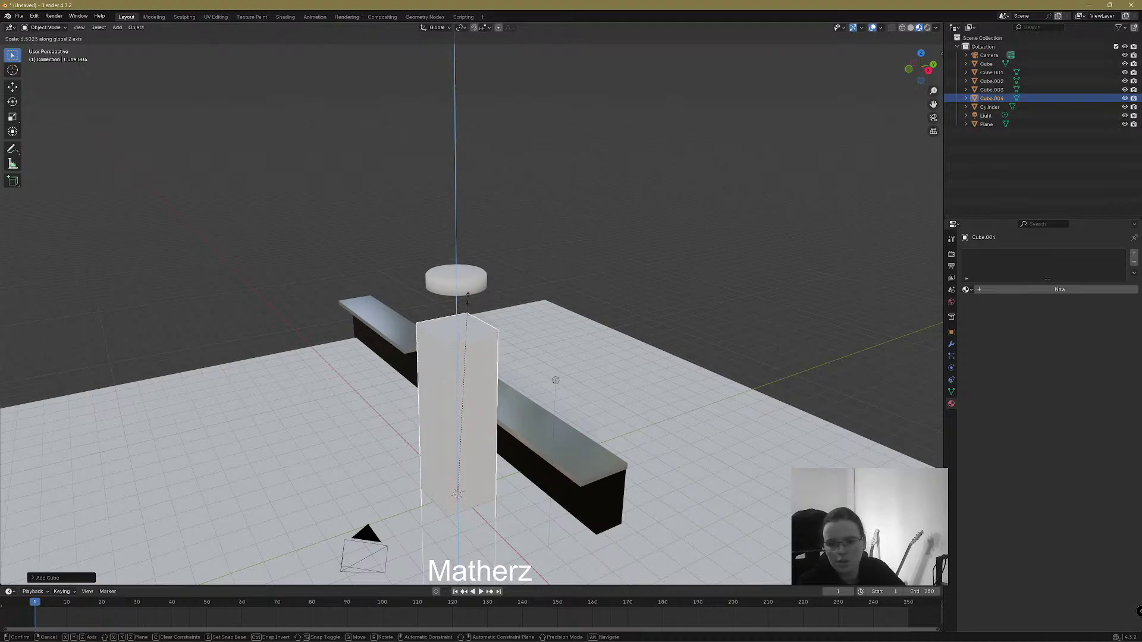
pyautogui.click(469, 297)
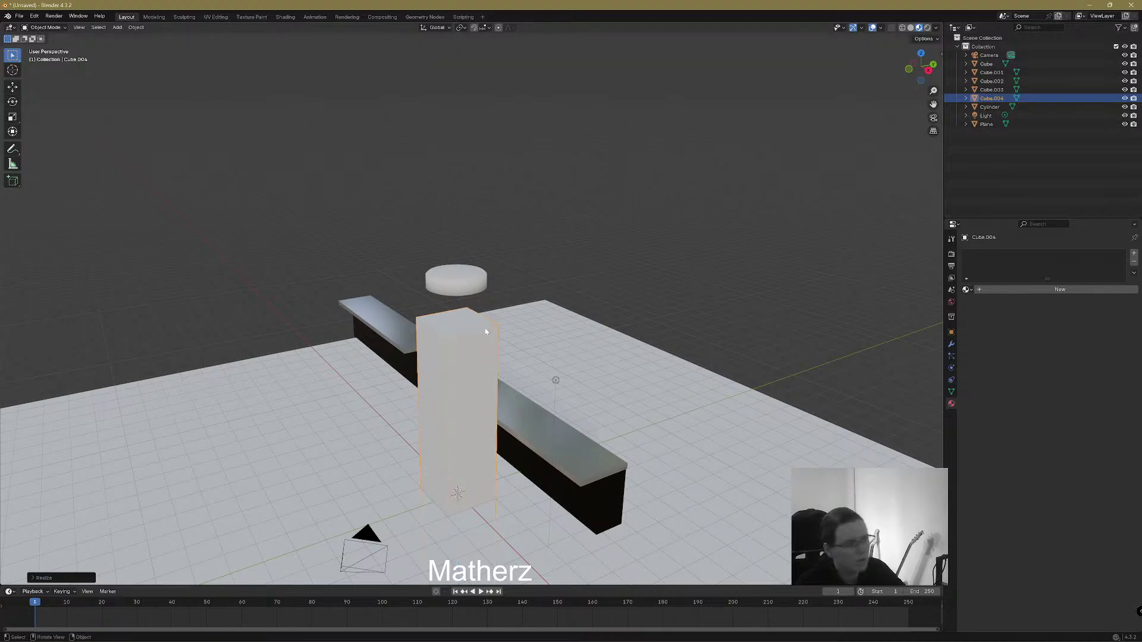
pyautogui.press('Delete')
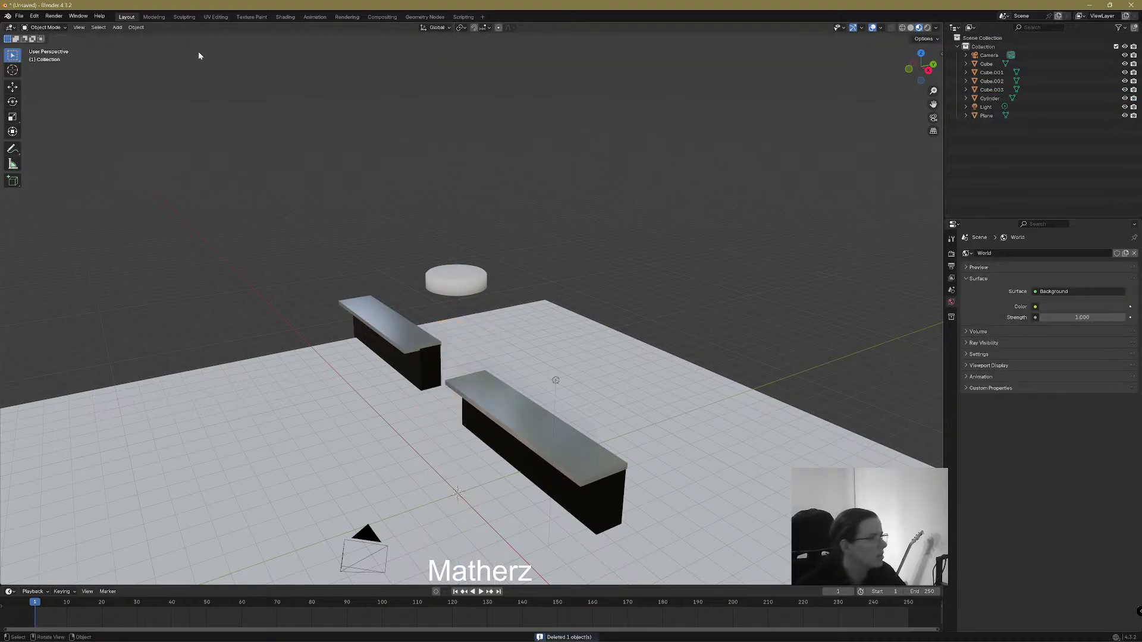
# Add a second cylinder, stretch it along the Z axis and scale it down overall into a thin leg
pyautogui.click(118, 28)
pyautogui.moveTo(134, 37)
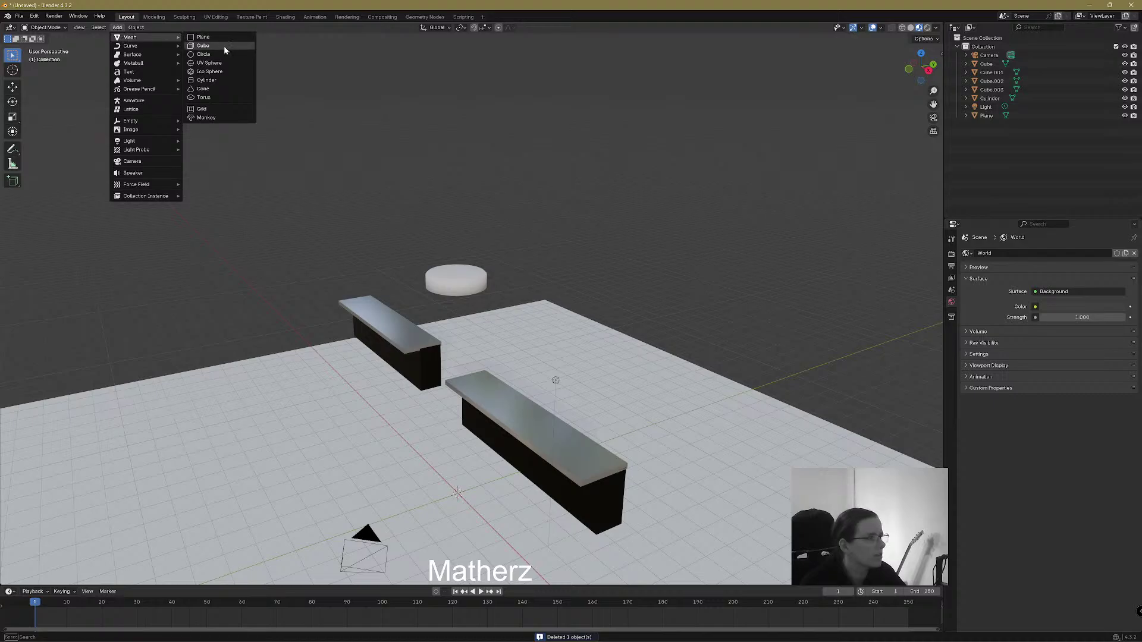
pyautogui.click(219, 81)
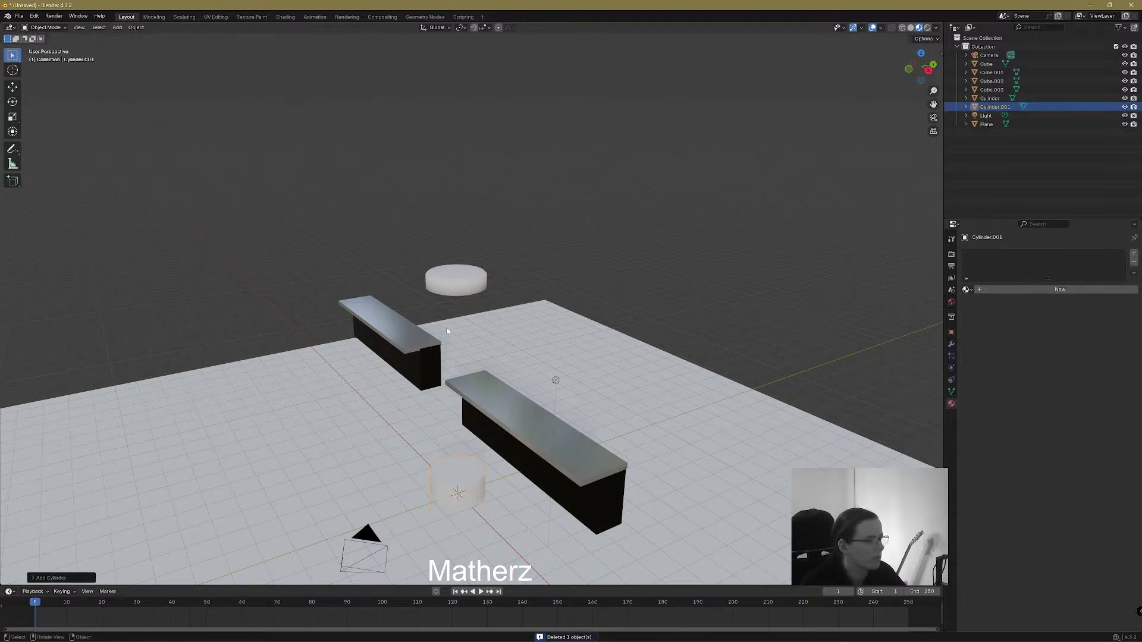
pyautogui.press('s')
pyautogui.press('z')
pyautogui.click(523, 259)
pyautogui.press('s')
pyautogui.click(471, 480)
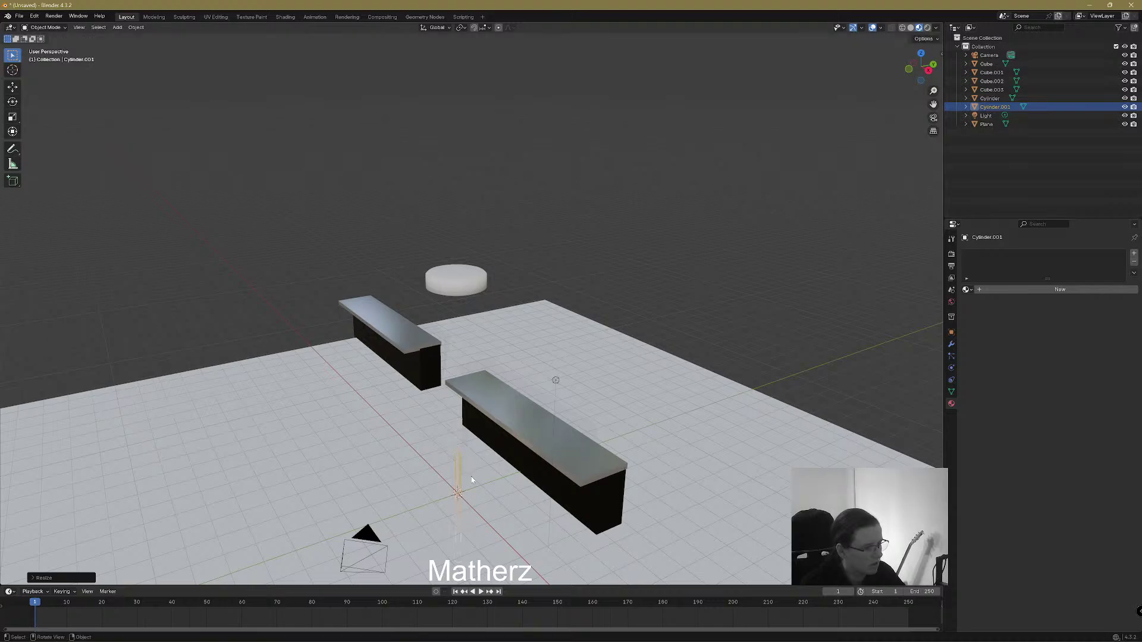
# Move the thin leg up about 6.5 m along the Z axis so its upper end enters the disc
pyautogui.press('g')
pyautogui.press('z')
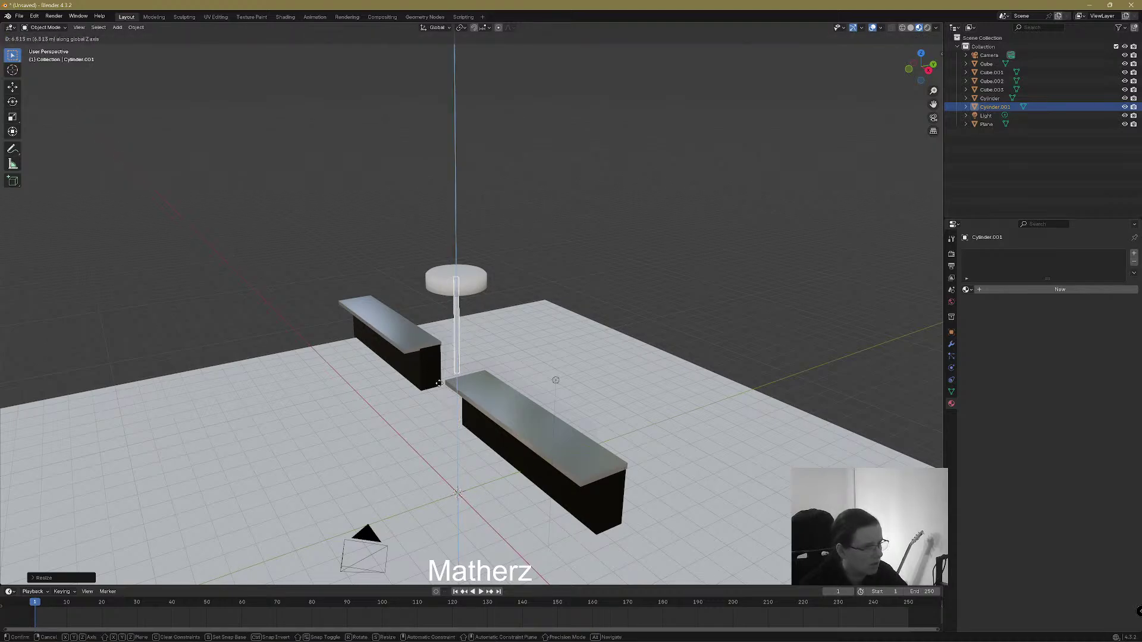
pyautogui.click(438, 386)
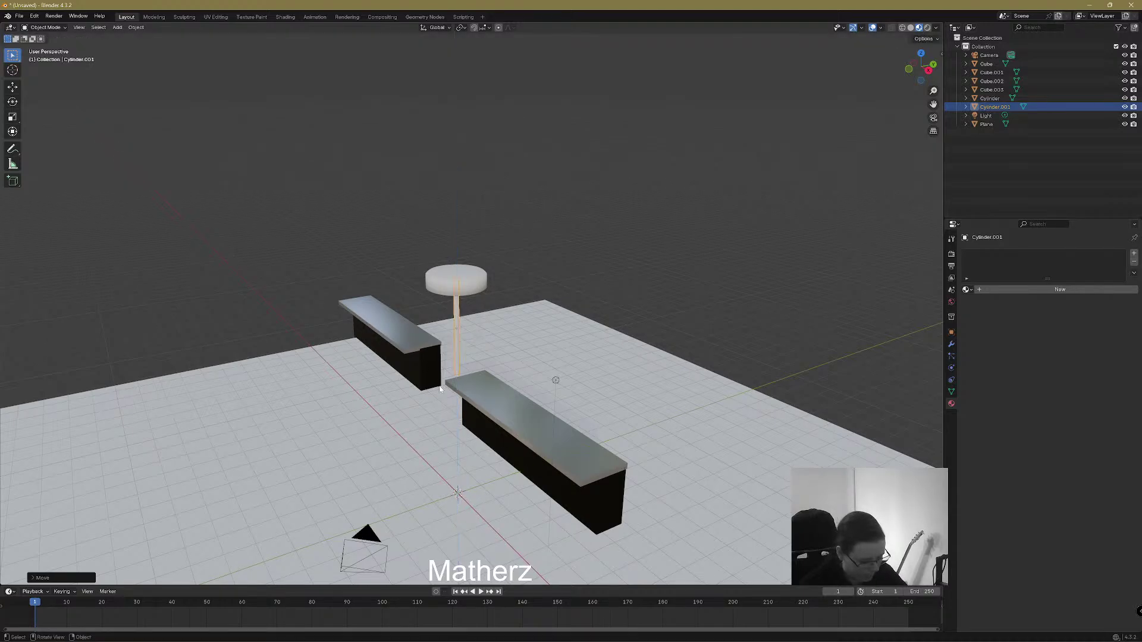
# Move the leg about 0.8 m along the X axis to the outer edge of the disc
pyautogui.scroll(5, 467, 343)
pyautogui.moveTo(586, 450); pyautogui.dragTo(464, 399, button='middle')
pyautogui.moveTo(526, 335); pyautogui.dragTo(474, 384, button='middle')
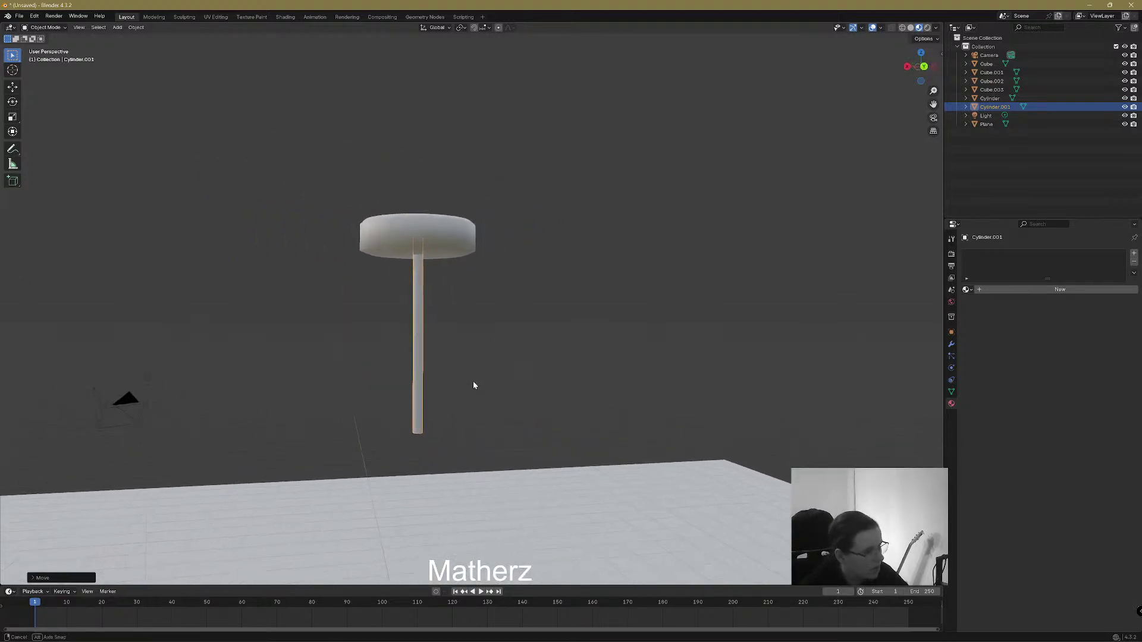
pyautogui.press('g')
pyautogui.press('x')
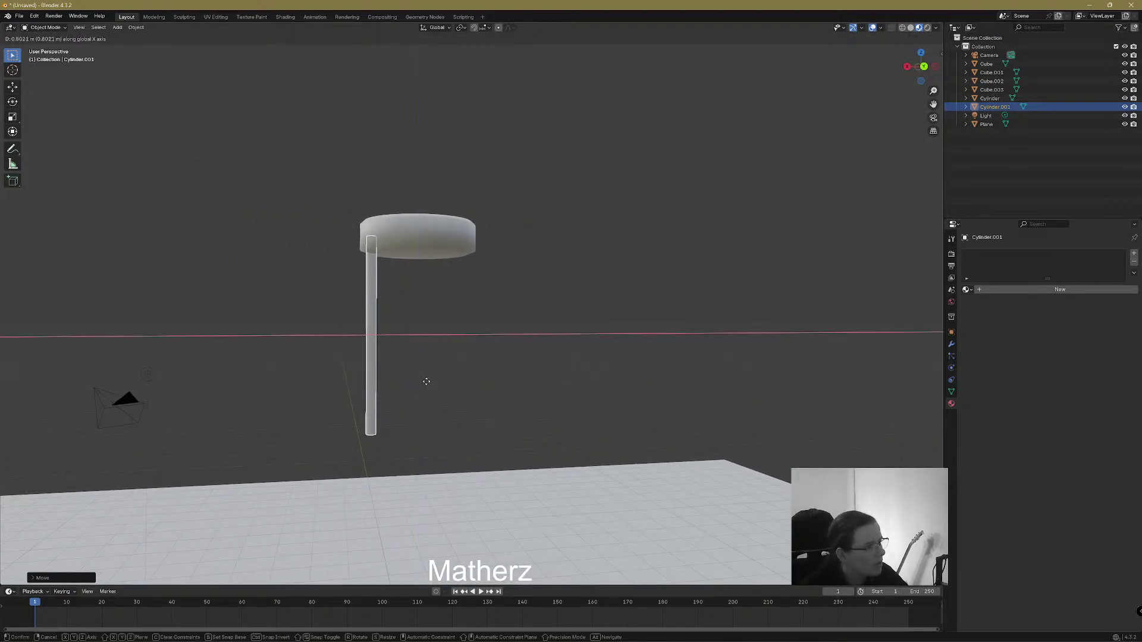
pyautogui.click(426, 381)
# Tilt the thin leg about 13 degrees so its lower end slants outward, and lengthen it slightly
pyautogui.moveTo(426, 380); pyautogui.dragTo(422, 353, button='middle')
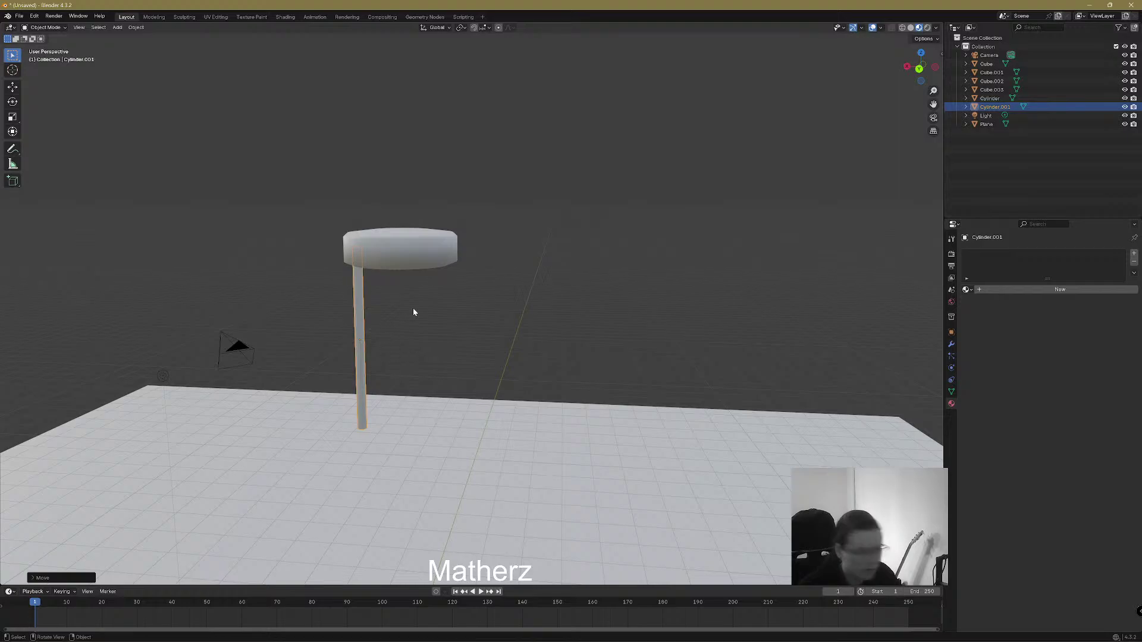
pyautogui.press('r')
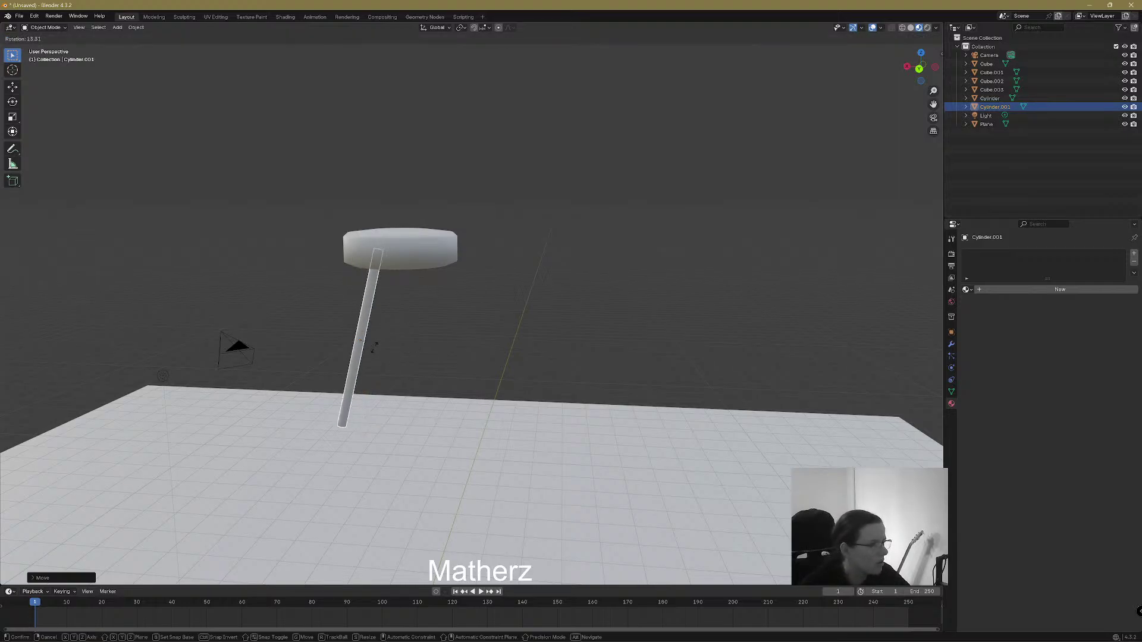
pyautogui.click(356, 393)
pyautogui.press('s')
pyautogui.press('x')
pyautogui.click(363, 379)
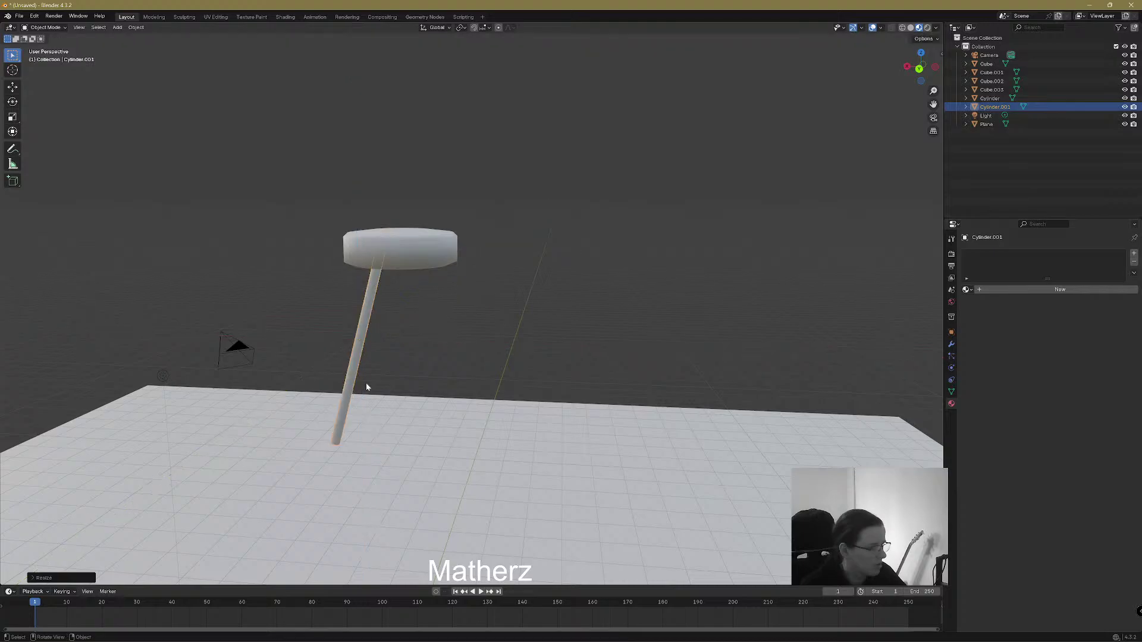
# Move the tilted leg along the X axis until its upper end sits at the disc's outer edge
pyautogui.press('g')
pyautogui.press('x')
pyautogui.click(363, 396)
pyautogui.press('g')
pyautogui.press('x')
pyautogui.click(344, 387)
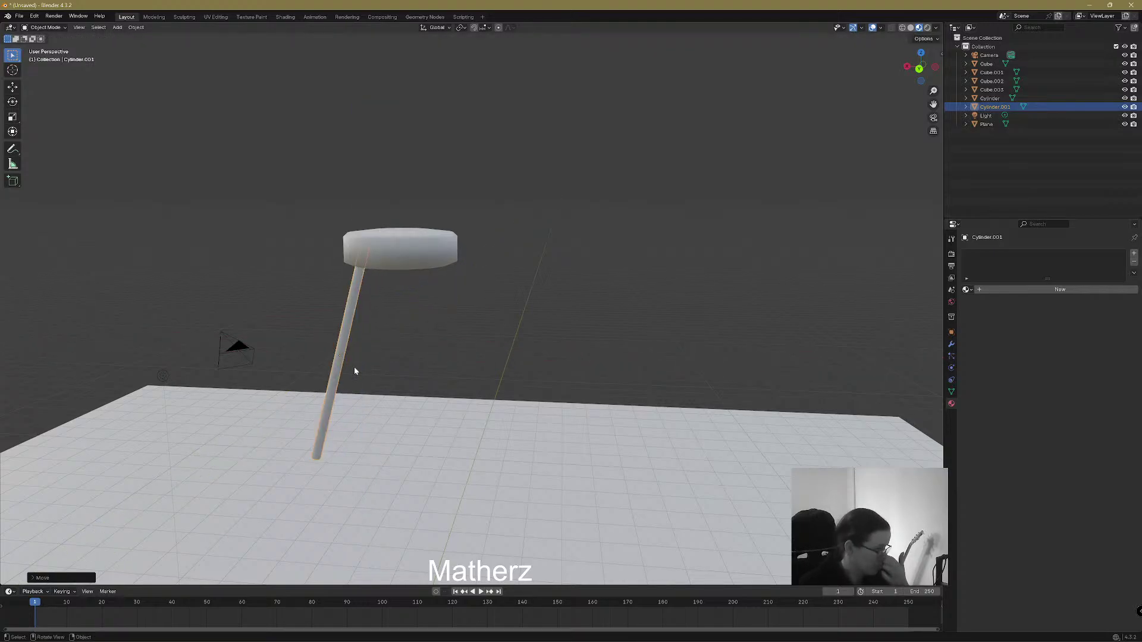
# Rotate the leg about the Y axis and adjust its height along the Z axis
pyautogui.press('r')
pyautogui.press('x')
pyautogui.press('y')
pyautogui.click(377, 331)
pyautogui.press('g')
pyautogui.press('z')
pyautogui.click(416, 417)
# Rotate the leg about the Y axis to a slight outward slant and shift it along the X axis under the disc's edge
pyautogui.moveTo(418, 421); pyautogui.dragTo(433, 361, button='middle')
pyautogui.press('r')
pyautogui.press('x')
pyautogui.press('y')
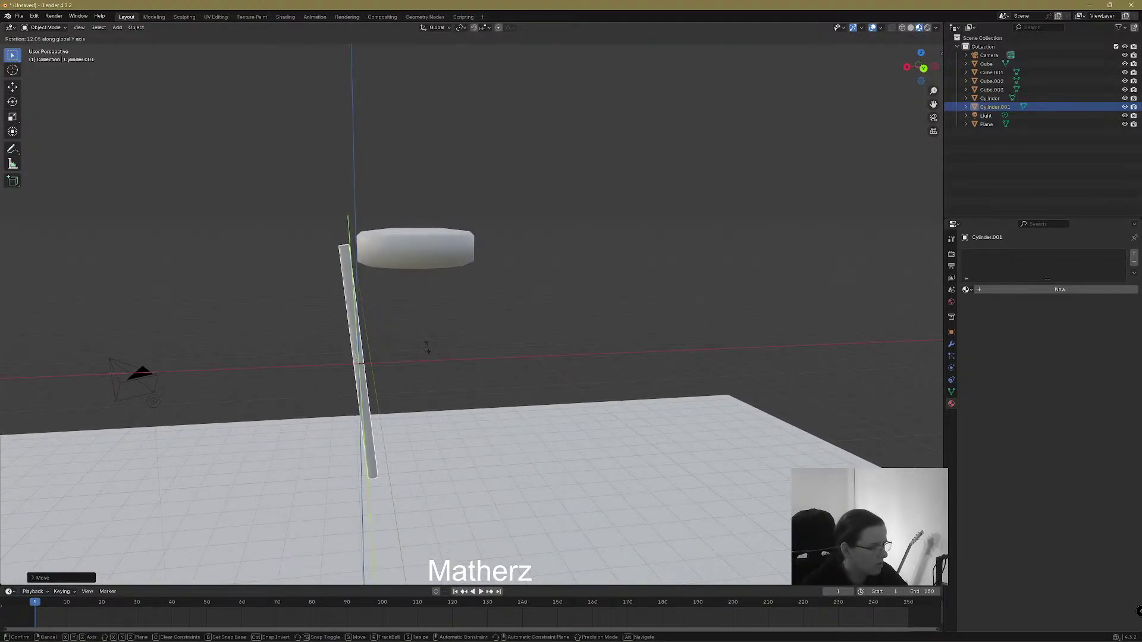
pyautogui.click(424, 357)
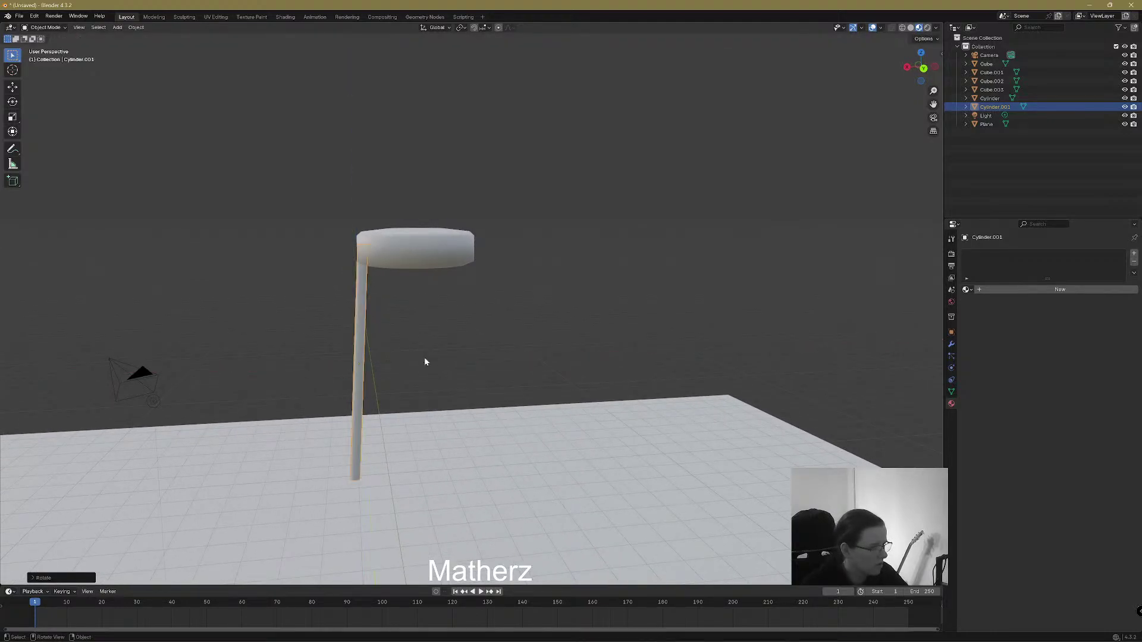
pyautogui.press('g')
pyautogui.press('x')
pyautogui.click(420, 363)
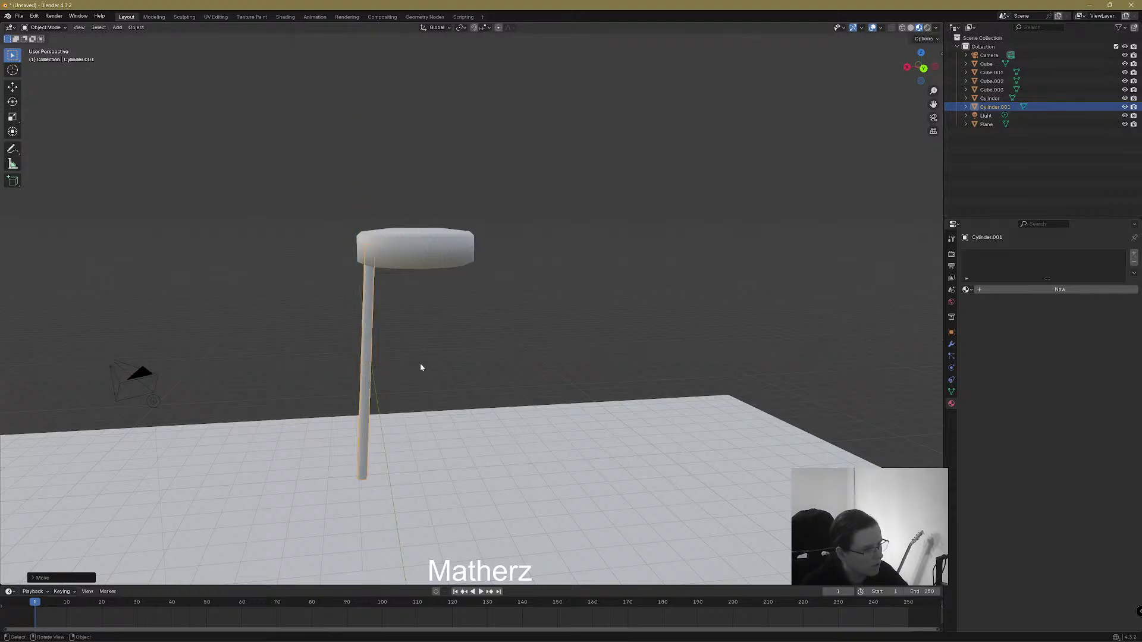
# Duplicate the leg along the X axis to the opposite side of the disc and rotate the copy about the Z axis to slant outward
pyautogui.hotkey('shift', 'd')
pyautogui.press('x')
pyautogui.click(489, 346)
pyautogui.press('r')
pyautogui.press('x')
pyautogui.press('z')
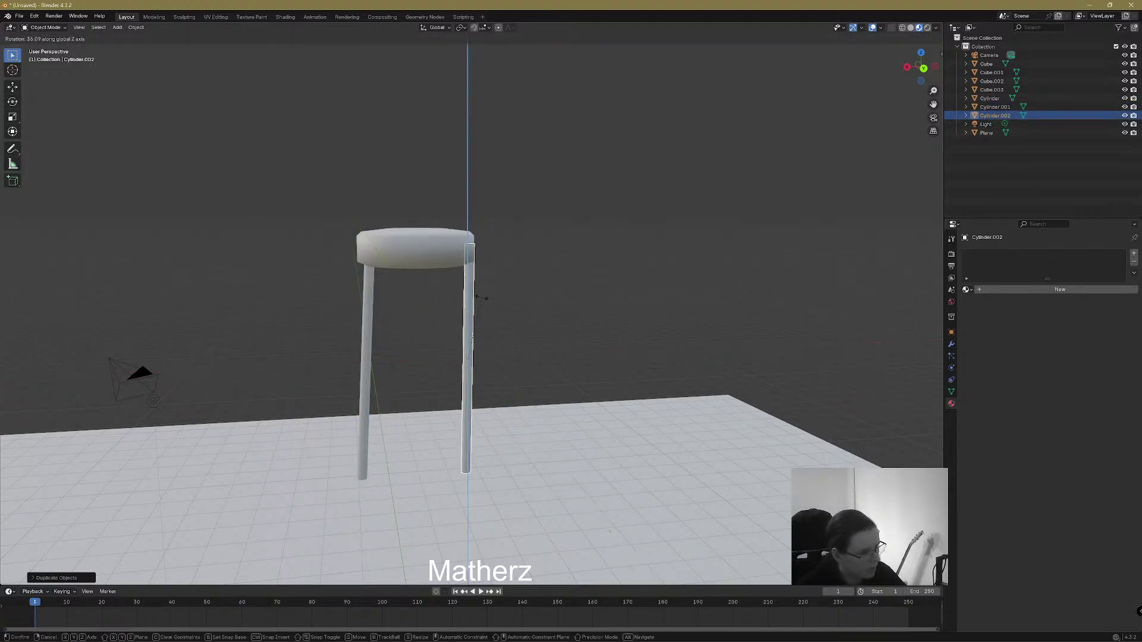
pyautogui.click(482, 301)
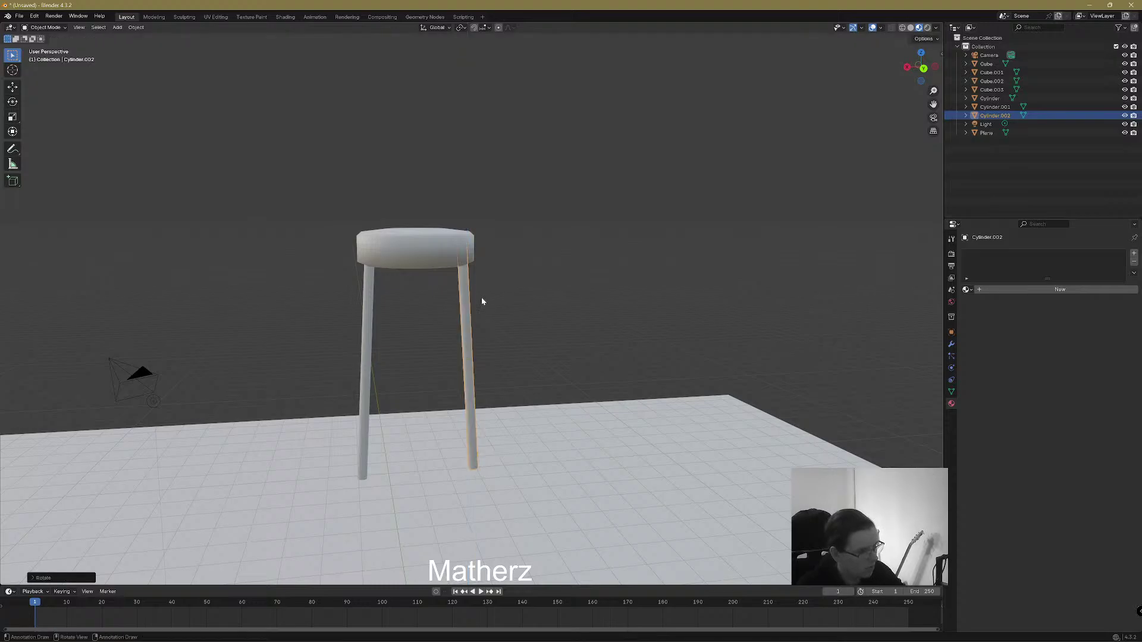
# Adjust the copied leg's position along the X axis at the disc's edge
pyautogui.moveTo(482, 301); pyautogui.dragTo(503, 352, button='middle')
pyautogui.press('g')
pyautogui.press('x')
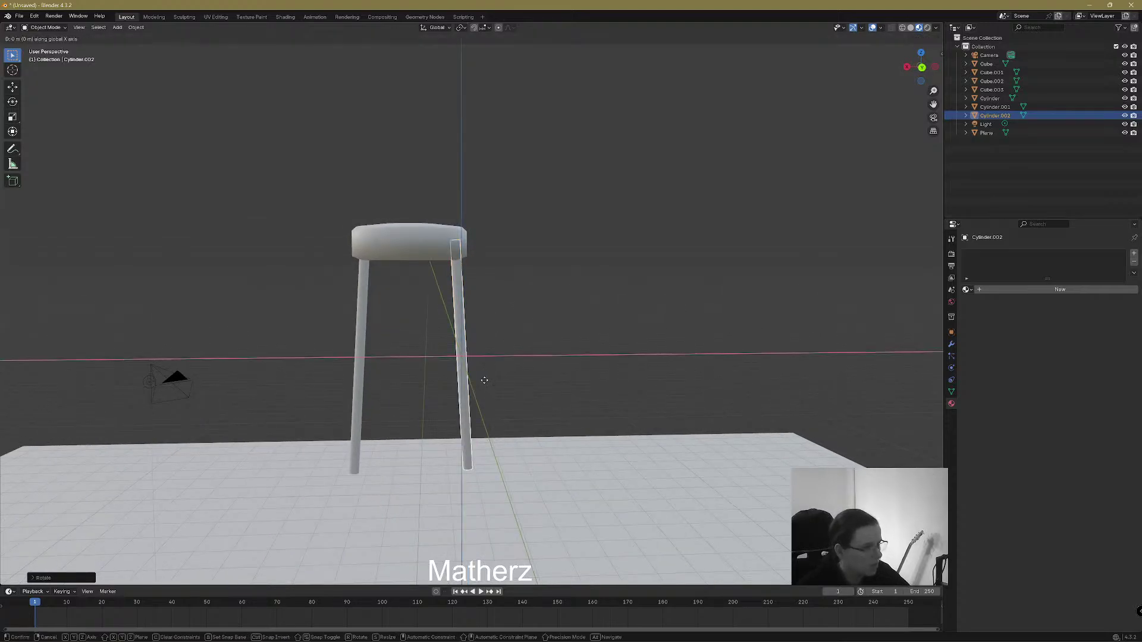
pyautogui.click(487, 379)
# Select both stool legs and delete them
pyautogui.keyDown('shift'); pyautogui.click(366, 315); pyautogui.keyUp('shift')
pyautogui.moveTo(412, 365); pyautogui.dragTo(518, 396, button='middle')
pyautogui.press('Delete')
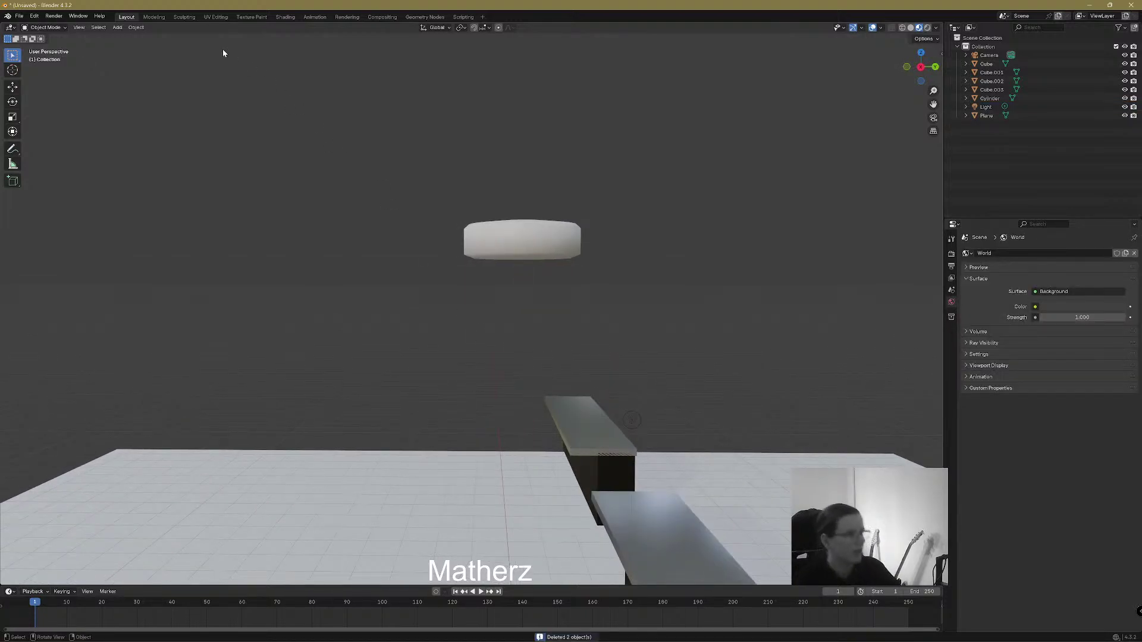
# Add a new cylinder, stretch it along the Z axis and scale it down overall to about 0.18 as a thin leg
pyautogui.click(118, 28)
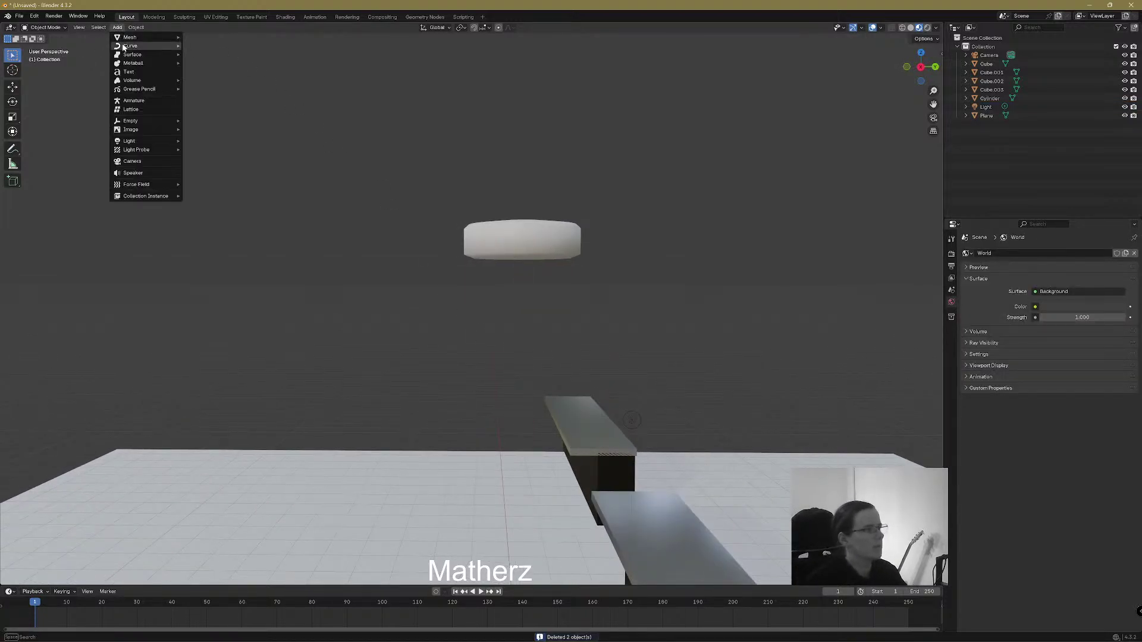
pyautogui.moveTo(128, 39)
pyautogui.click(230, 82)
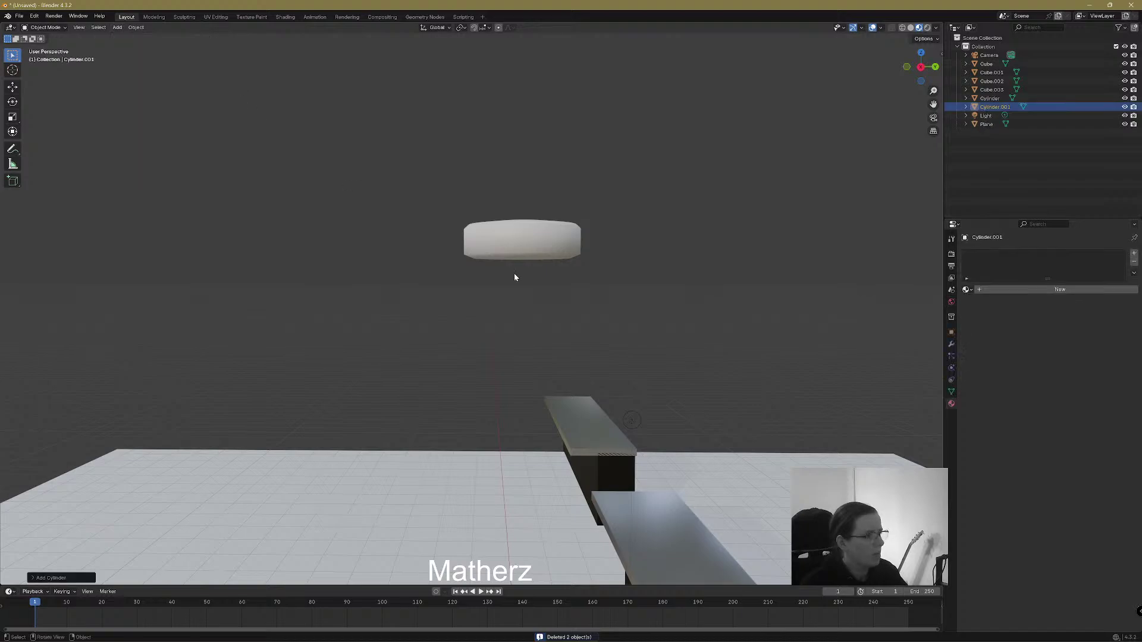
pyautogui.scroll(-6, 621, 370)
pyautogui.moveTo(557, 454)
pyautogui.keyDown('shift'); pyautogui.mouseDown(button='middle')
pyautogui.moveTo(555, 429)
pyautogui.moveTo(544, 439)
pyautogui.mouseUp(button='middle'); pyautogui.keyUp('shift')
pyautogui.press('s')
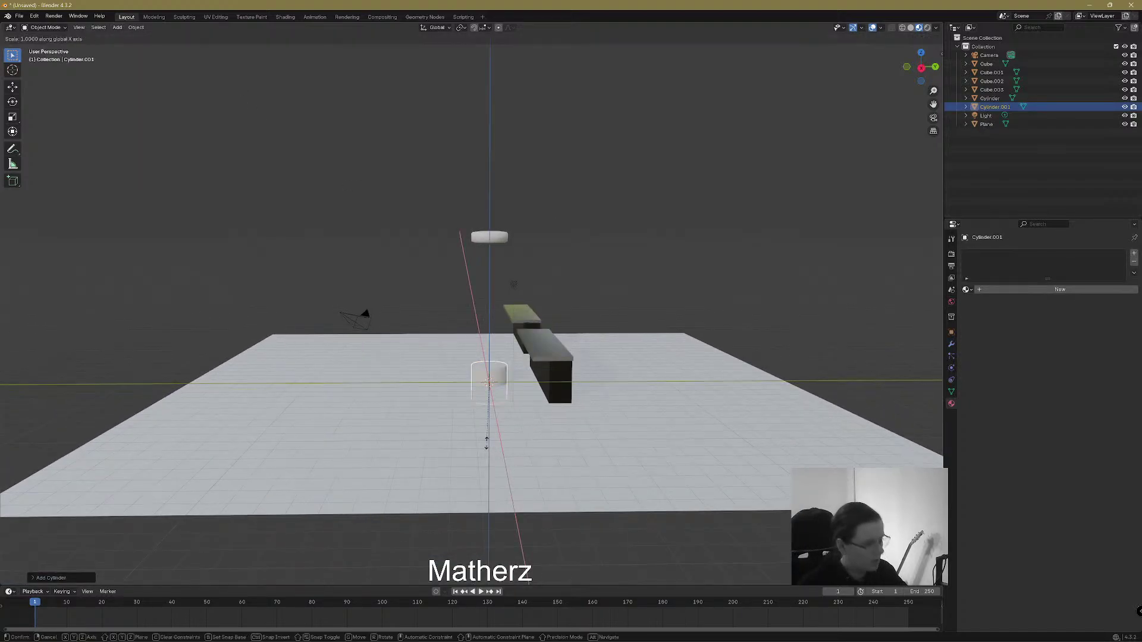
pyautogui.press('z')
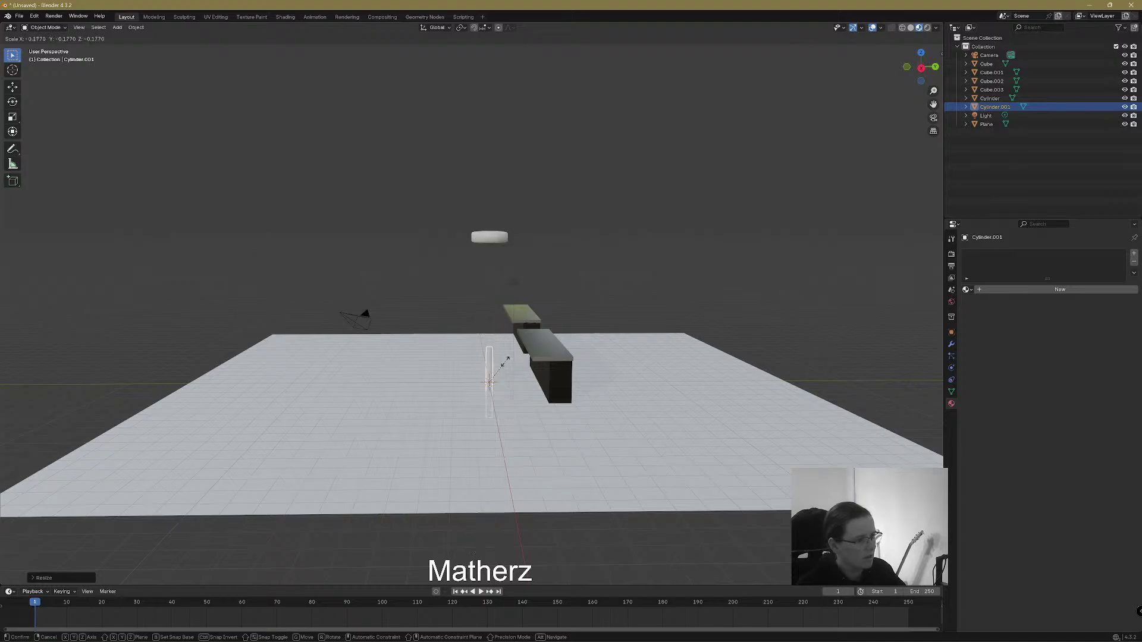
pyautogui.click(495, 392)
pyautogui.press('s')
pyautogui.press('Escape')
# Try to lengthen the new leg further by scaling it along the Z axis
pyautogui.press('s')
pyautogui.click(504, 427)
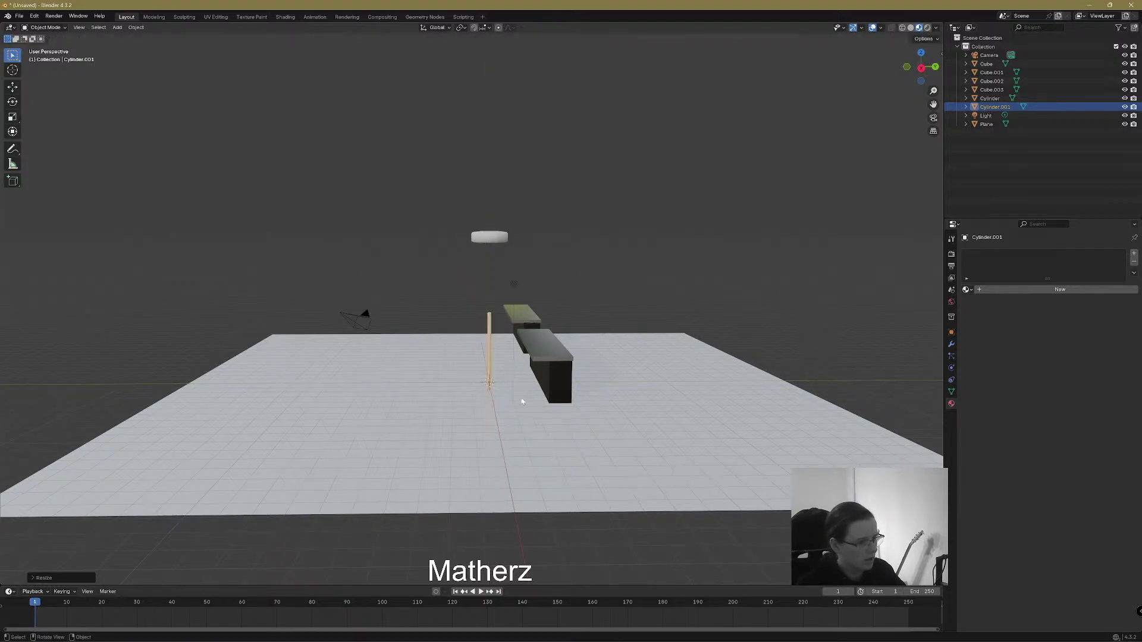
pyautogui.press('s')
pyautogui.press('z')
pyautogui.click(520, 469)
pyautogui.press('s')
pyautogui.moveTo(552, 474); pyautogui.dragTo(535, 431, button='middle')
pyautogui.middleClick(501, 360)
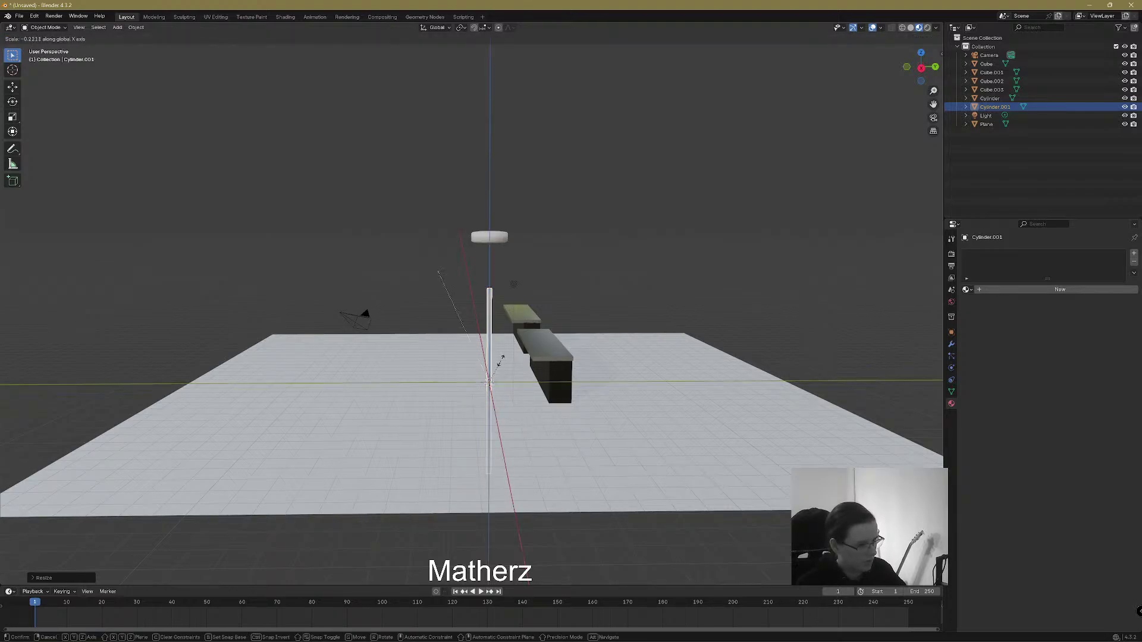
pyautogui.press('z')
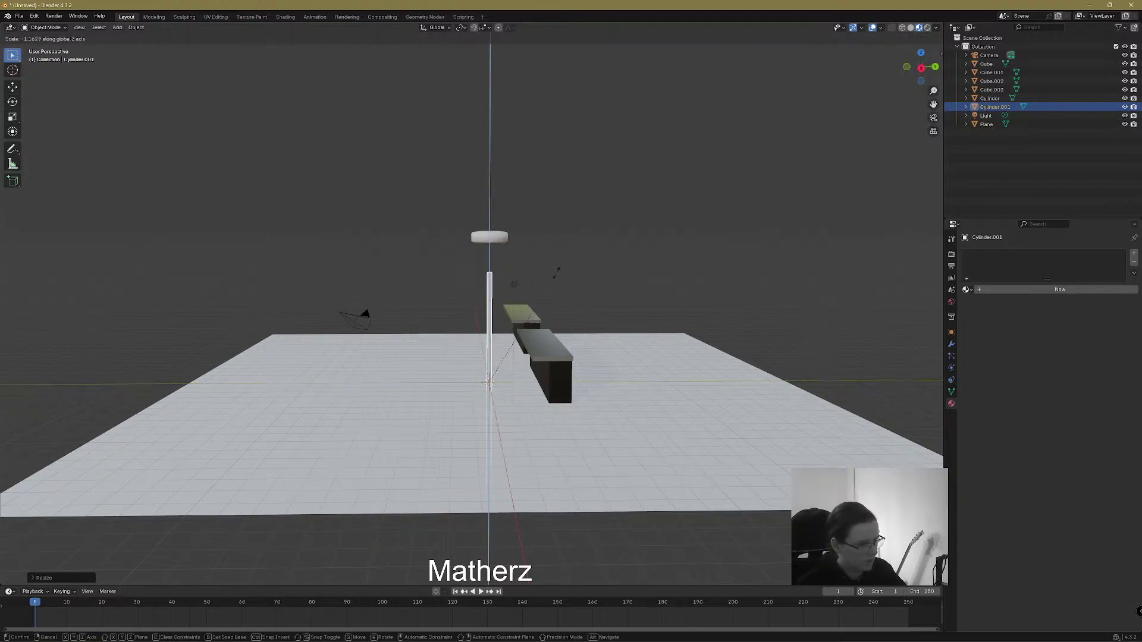
# Raise the leg along the Z axis into the disc's underside and move it about 0.7 m along the X axis to the outer edge
pyautogui.press('g')
pyautogui.press('z')
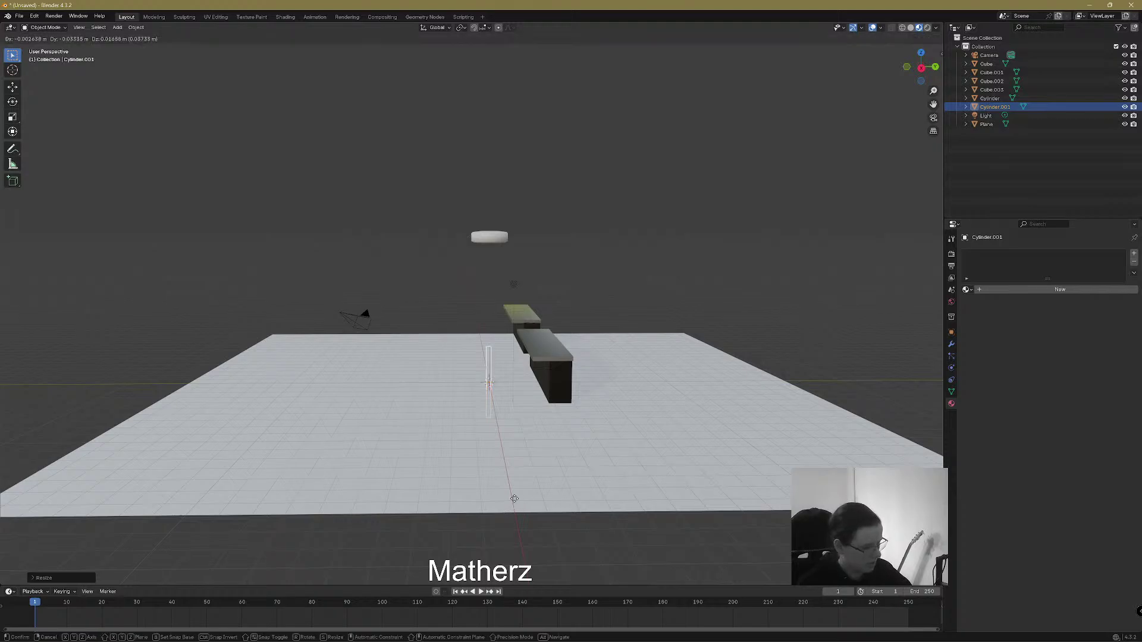
pyautogui.click(509, 394)
pyautogui.scroll(4, 494, 393)
pyautogui.moveTo(484, 391); pyautogui.dragTo(522, 301, button='middle')
pyautogui.press('g')
pyautogui.press('x')
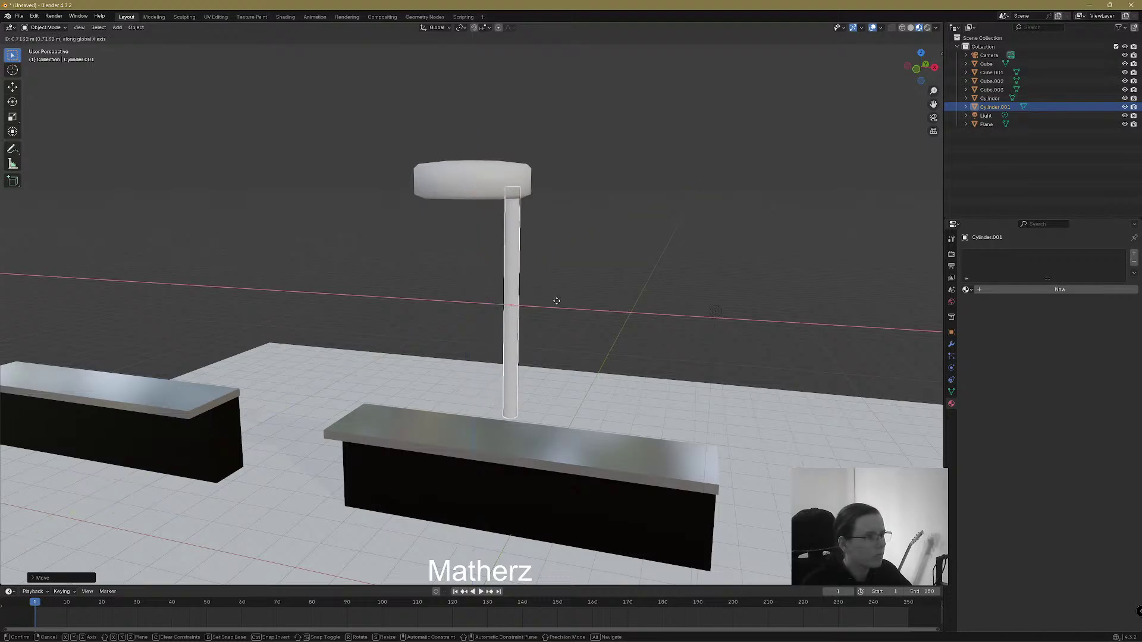
pyautogui.click(559, 306)
# In front view, tilt the leg about 6 degrees outward and shift it along the X axis so its upper end sits under the disc's edge
pyautogui.press('KP_1')
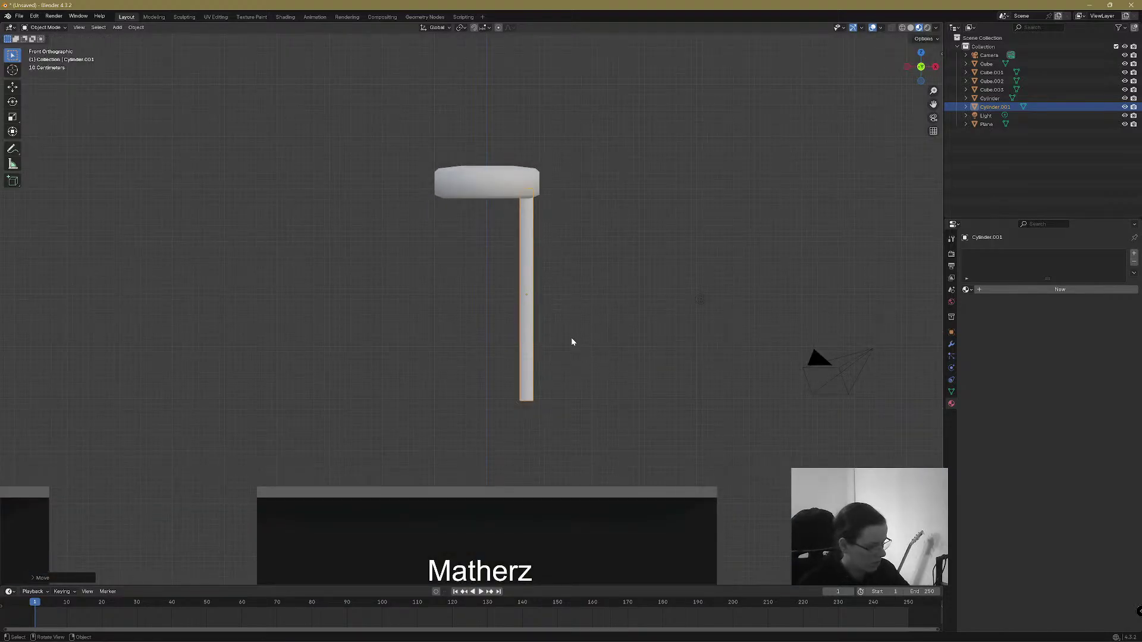
pyautogui.press('r')
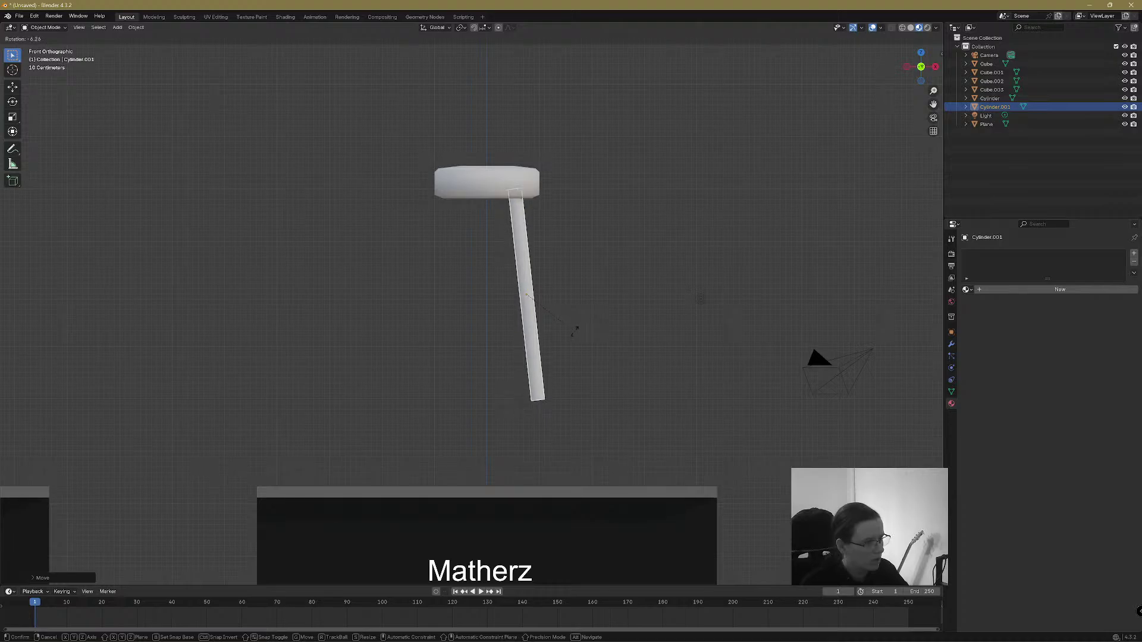
pyautogui.click(562, 337)
pyautogui.press('g')
pyautogui.press('x')
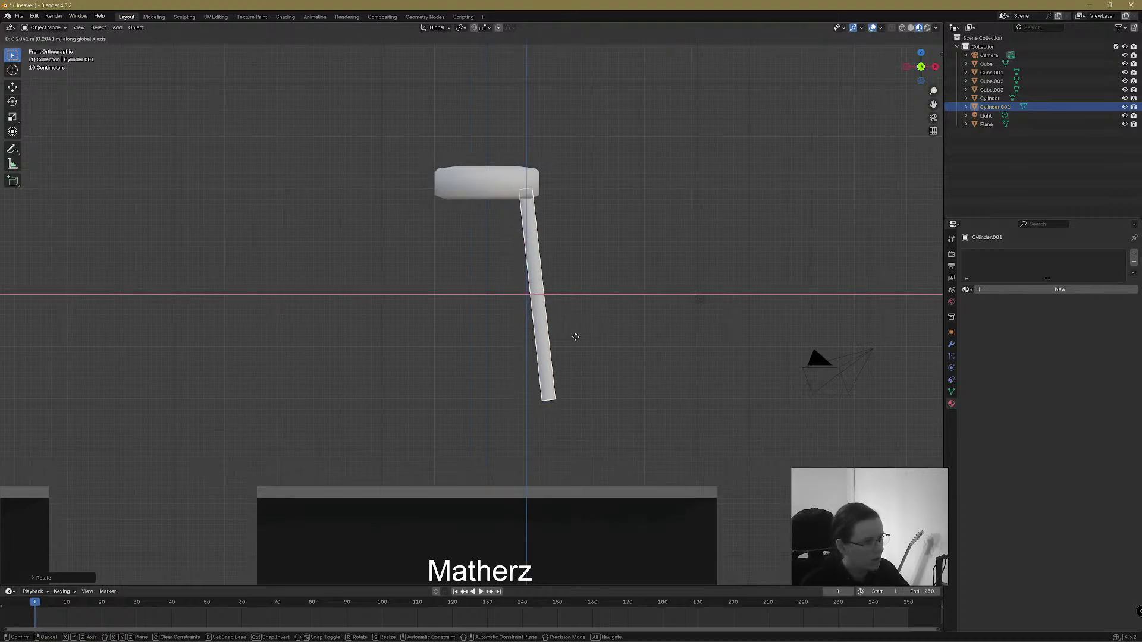
pyautogui.click(569, 334)
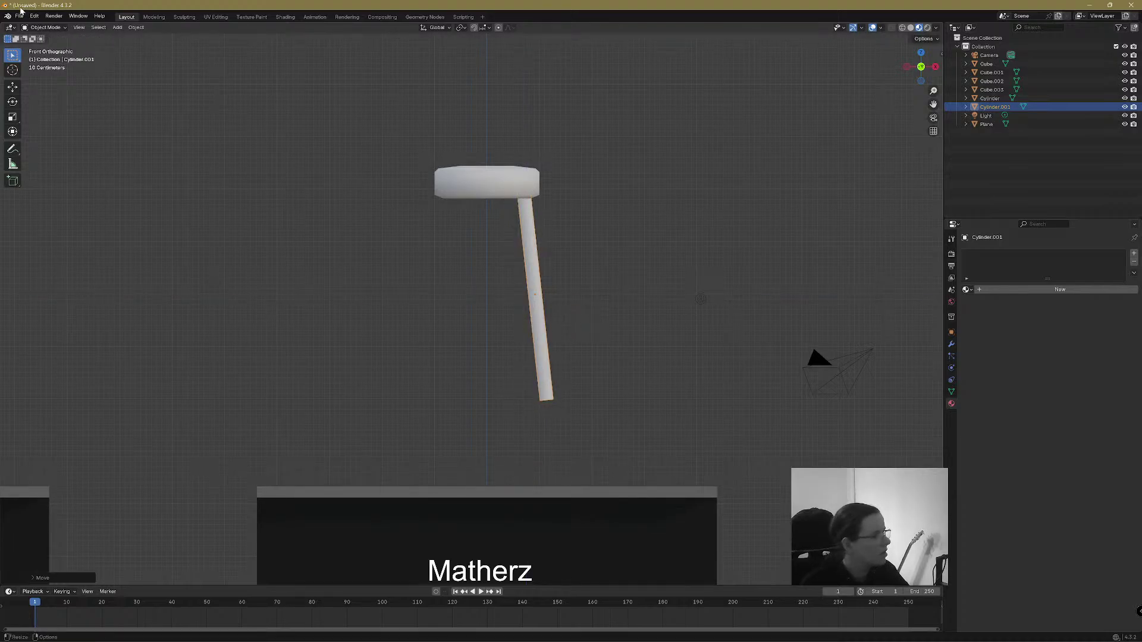
# Enter Edit Mode on the leg, add a loop cut at its middle and scale that ring down
pyautogui.click(44, 28)
pyautogui.click(62, 49)
pyautogui.hotkey('ctrl', 'r')
pyautogui.doubleClick(547, 277)
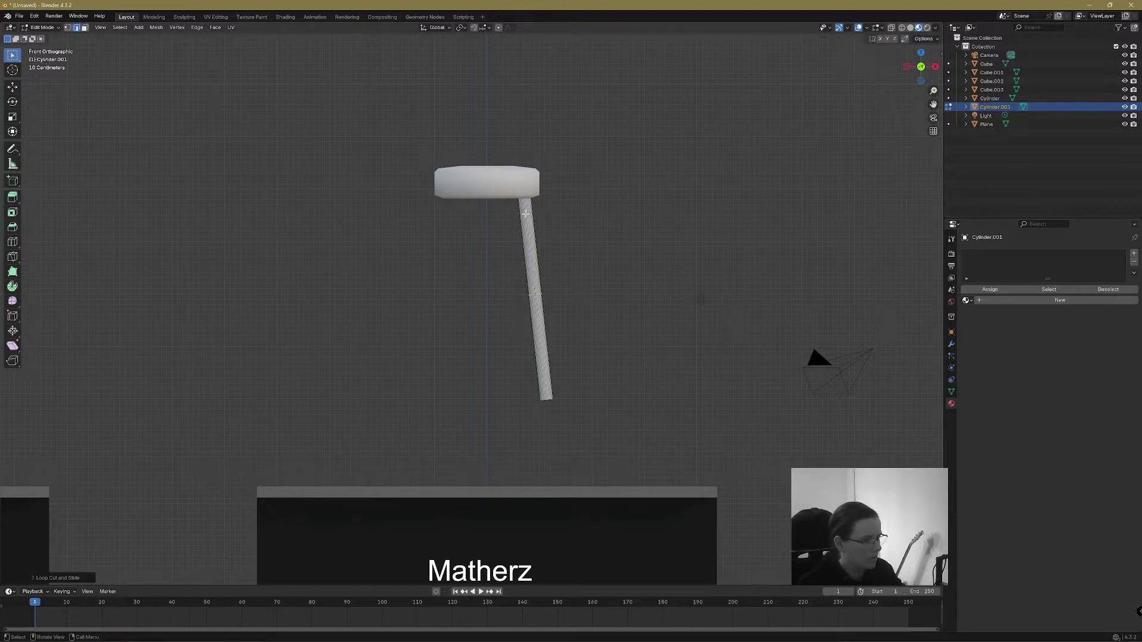
pyautogui.press('s')
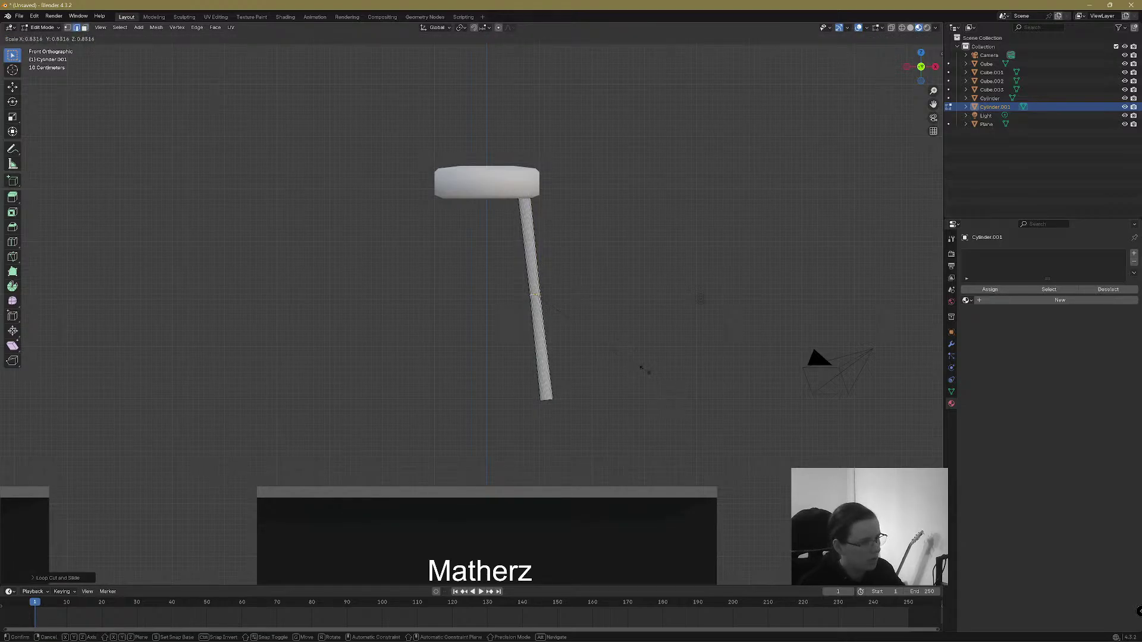
pyautogui.click(625, 309)
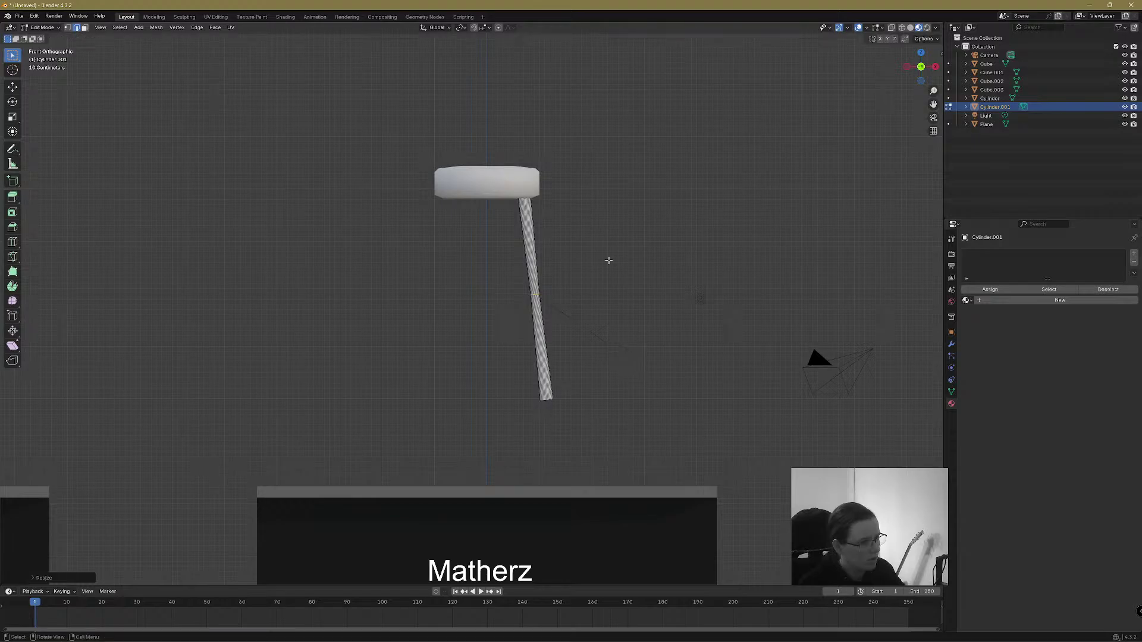
# Add loop cuts midway along the leg's upper and lower halves and widen both rings, the upper one to about 1.23
pyautogui.press('g')
pyautogui.press('g')
pyautogui.click(534, 210)
pyautogui.press('s')
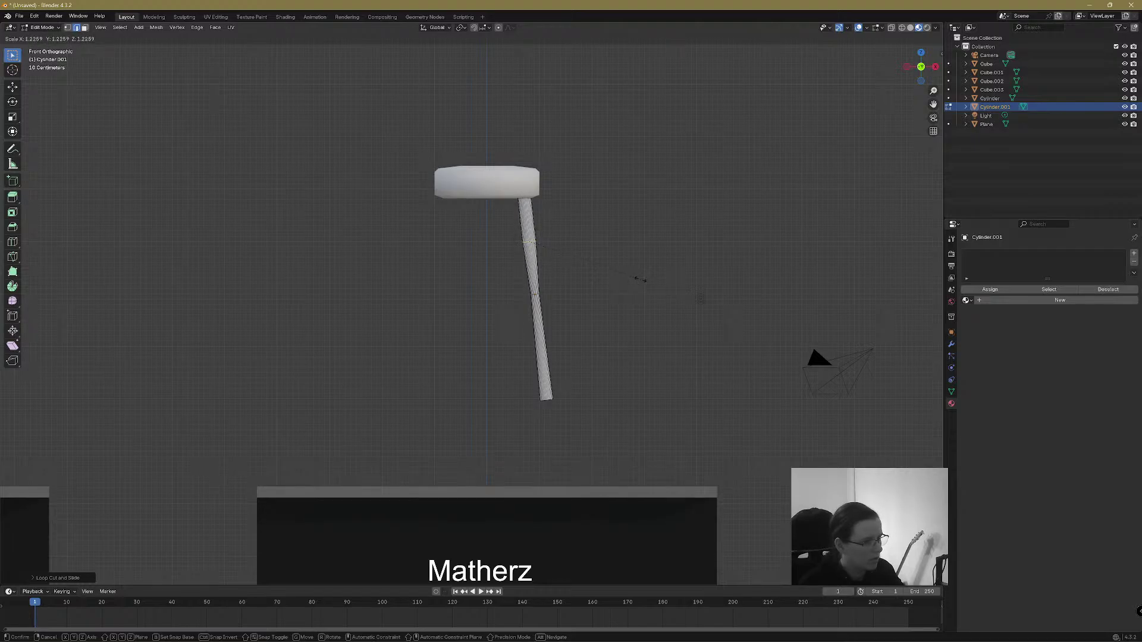
pyautogui.click(640, 279)
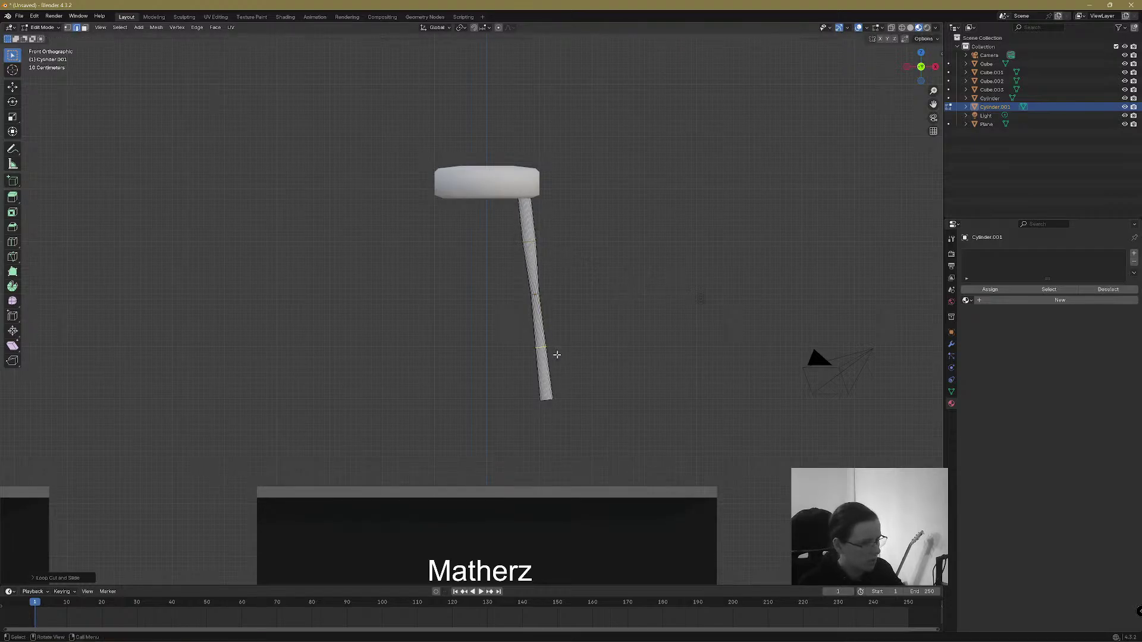
pyautogui.press('s')
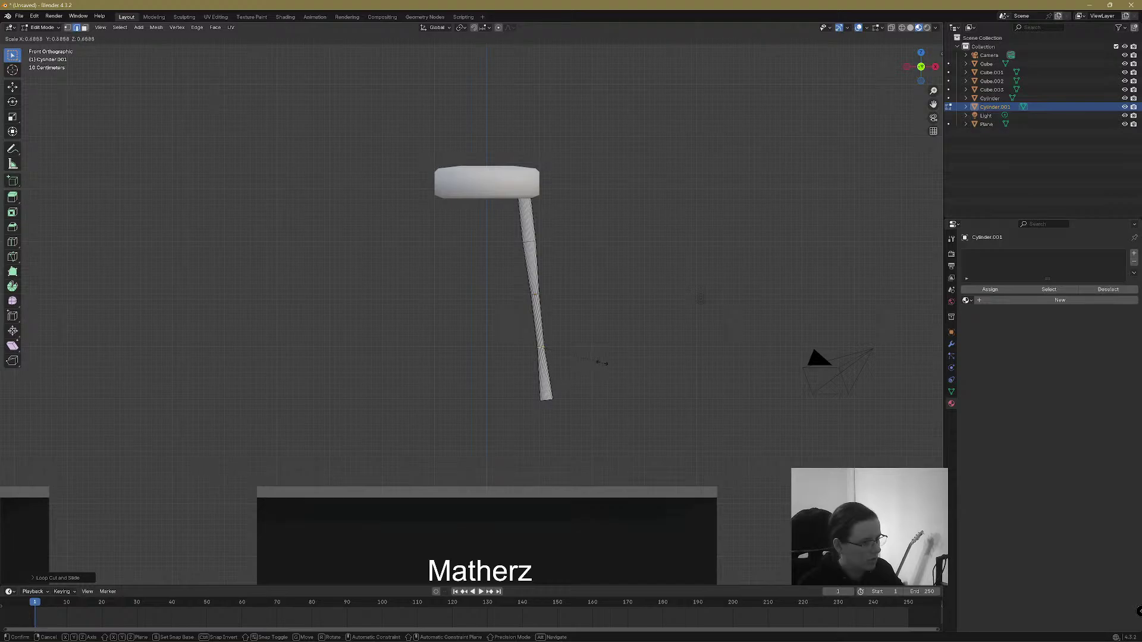
pyautogui.click(654, 369)
# Add a loop cut near the leg's upper end and scale the ring down to about 0.79
pyautogui.hotkey('ctrl', 'r')
pyautogui.click(534, 212)
pyautogui.press('s')
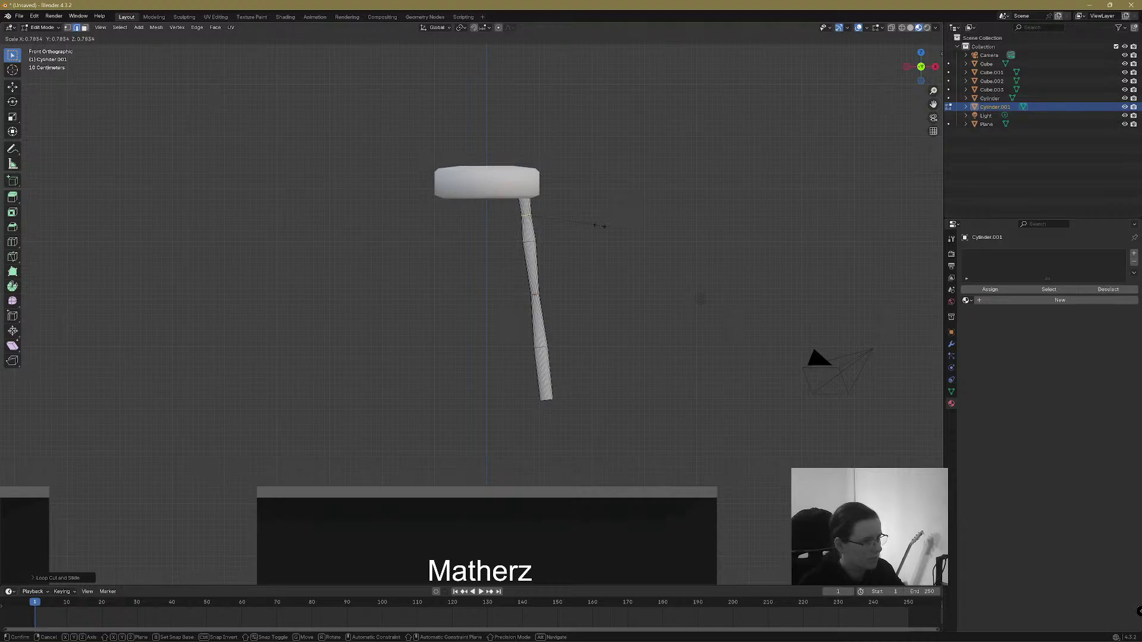
pyautogui.click(597, 225)
# Add a loop cut just above the leg's middle ring and scale it up slightly
pyautogui.hotkey('ctrl', 'r')
pyautogui.click(536, 270)
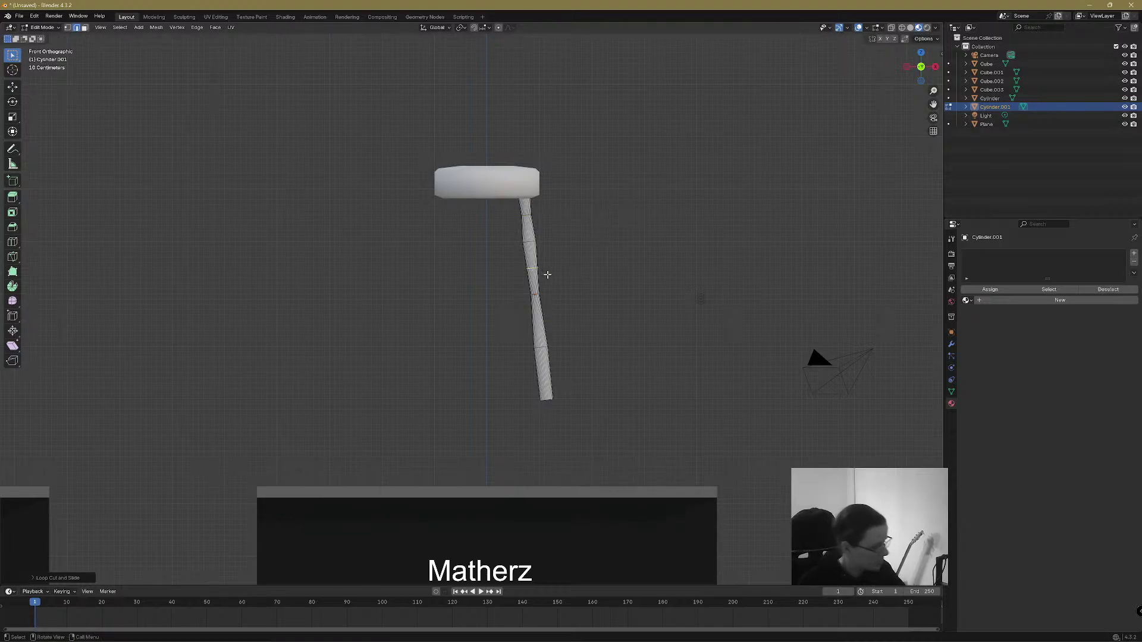
pyautogui.press('s')
pyautogui.click(556, 278)
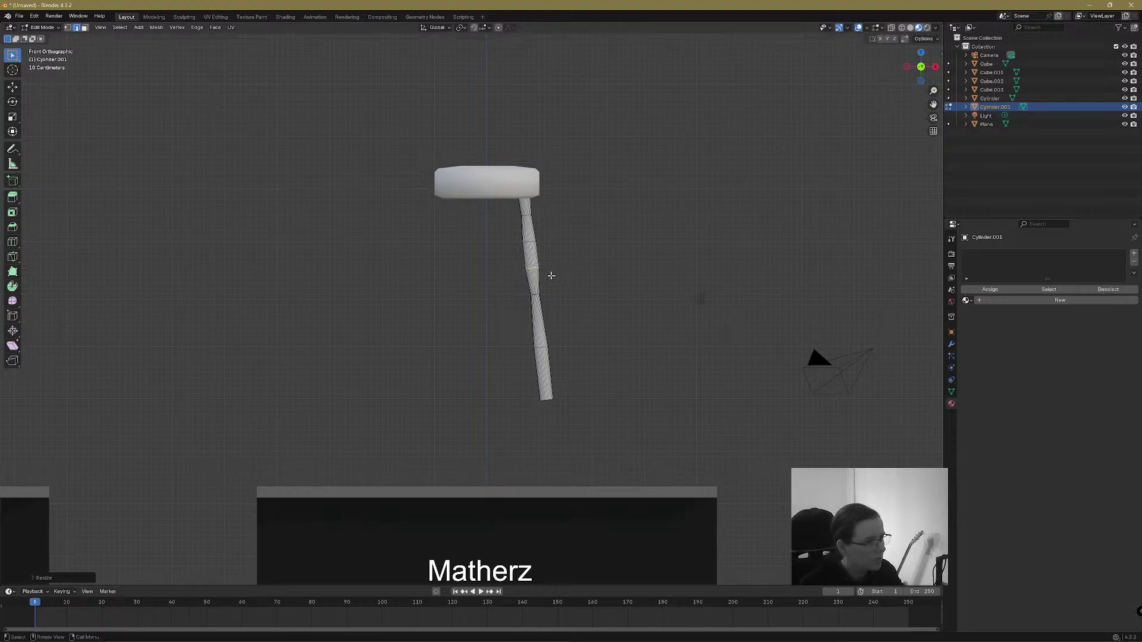
# Add a loop cut just below the leg's middle ring and scale it up to about 1.15
pyautogui.hotkey('ctrl', 'r')
pyautogui.click(543, 321)
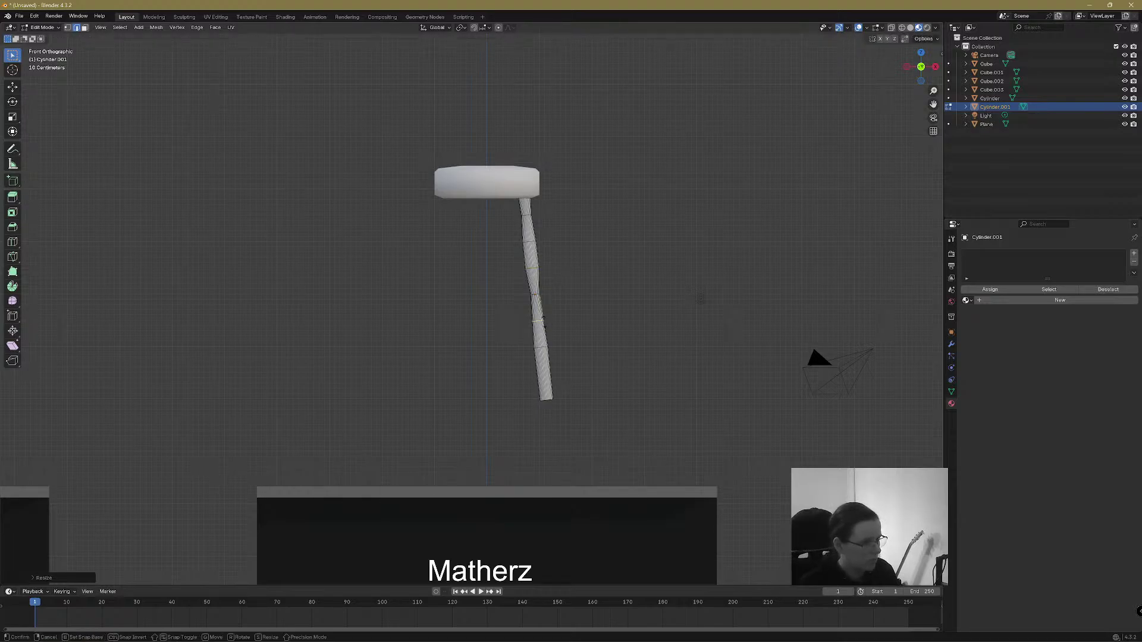
pyautogui.press('s')
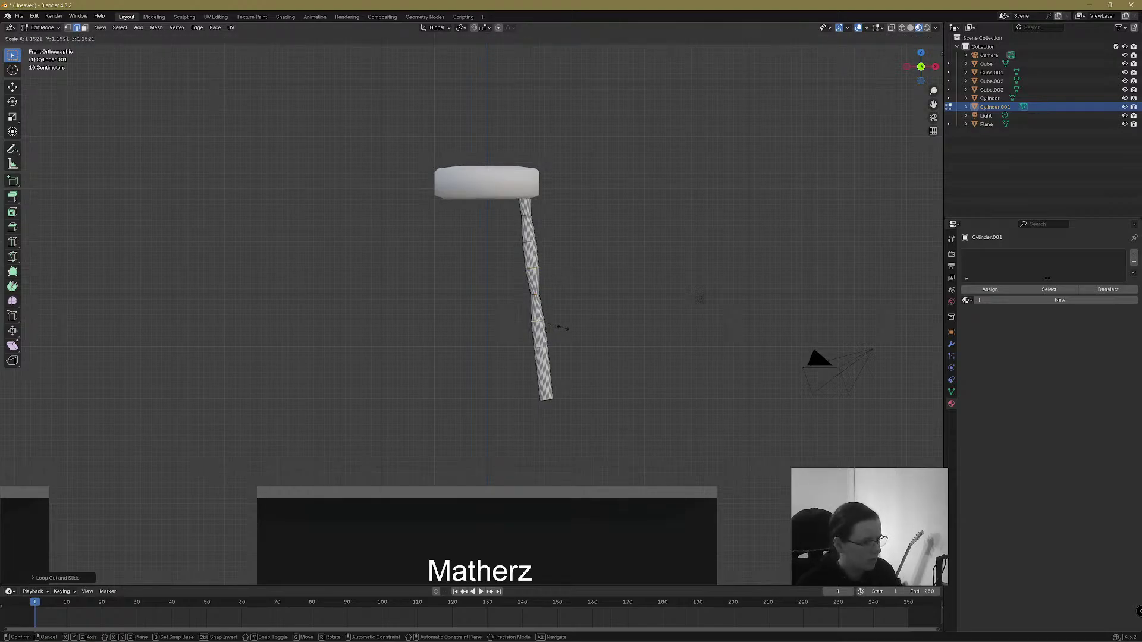
pyautogui.click(565, 330)
# Add a loop cut near the leg's lower end and scale that ring down to about 0.85
pyautogui.hotkey('ctrl', 'r')
pyautogui.click(556, 377)
pyautogui.press('s')
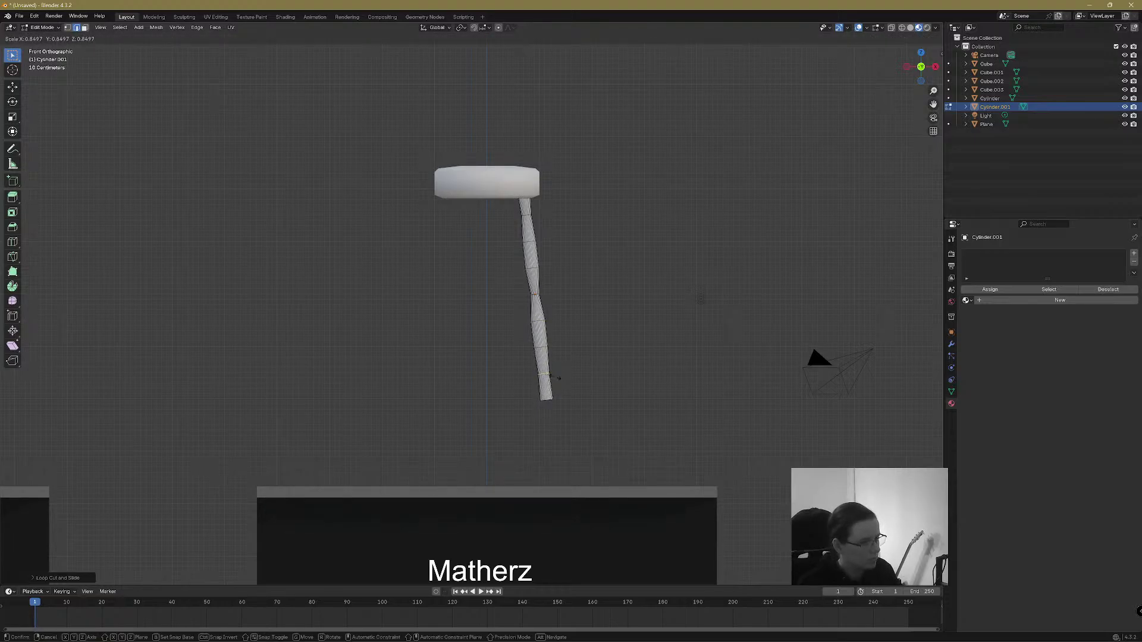
pyautogui.click(552, 378)
# Return the leg to Object Mode and apply Shade Smooth to it
pyautogui.click(41, 27)
pyautogui.click(51, 38)
pyautogui.rightClick(511, 272)
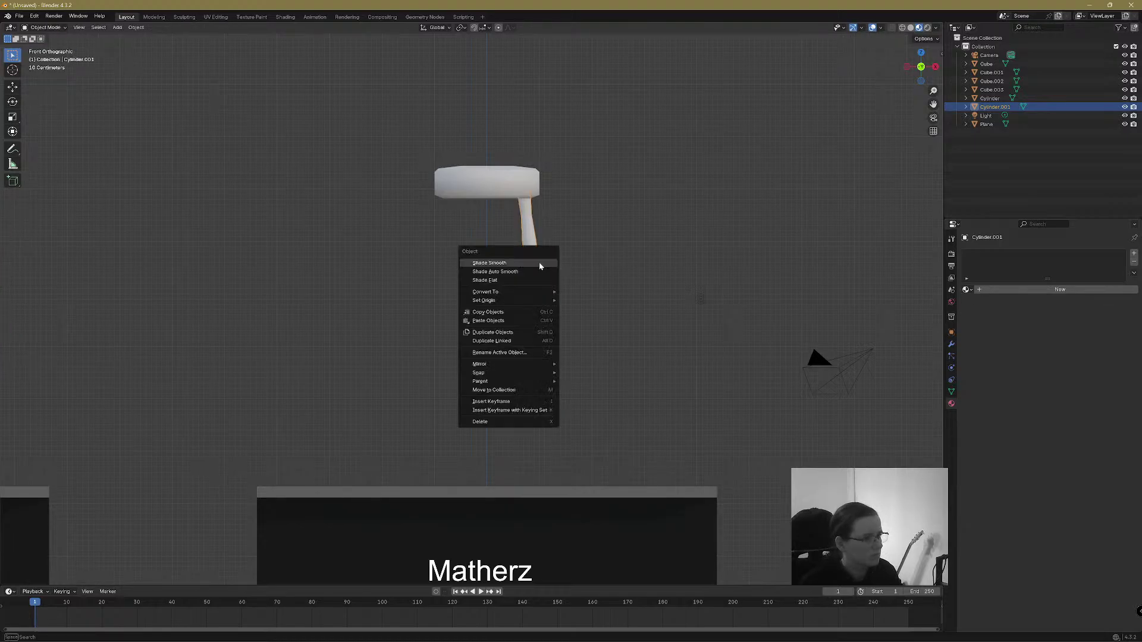
pyautogui.click(540, 263)
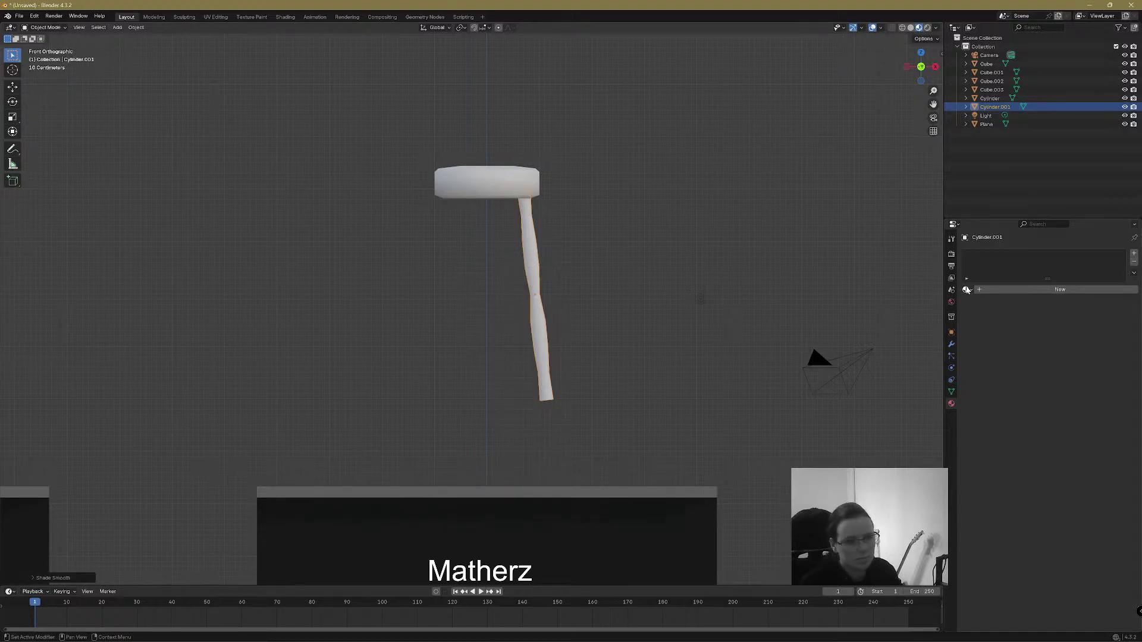
# Create a new material on the leg and name it Stool Brown
pyautogui.click(989, 289)
pyautogui.doubleClick(999, 255)
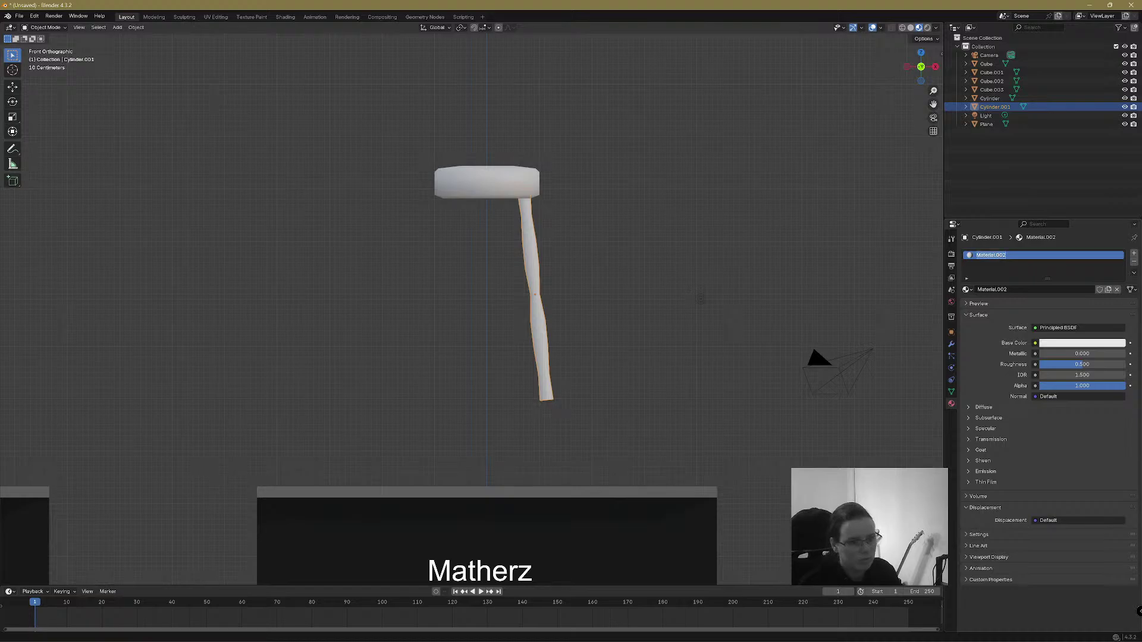
pyautogui.write('Stool Brow')
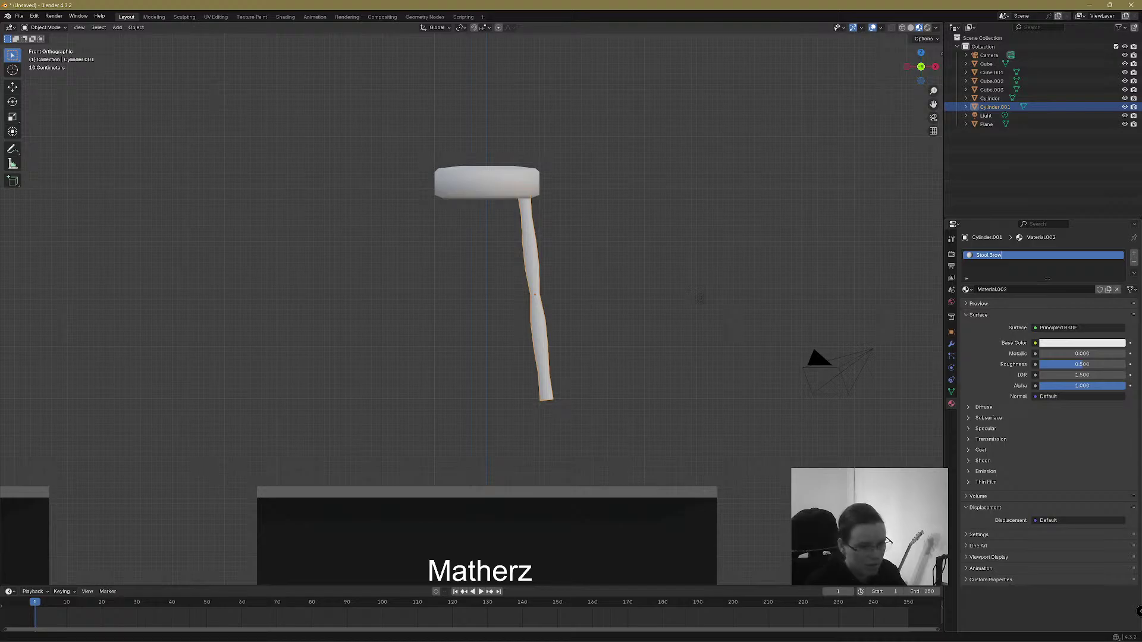
pyautogui.write('n')
pyautogui.press('Return')
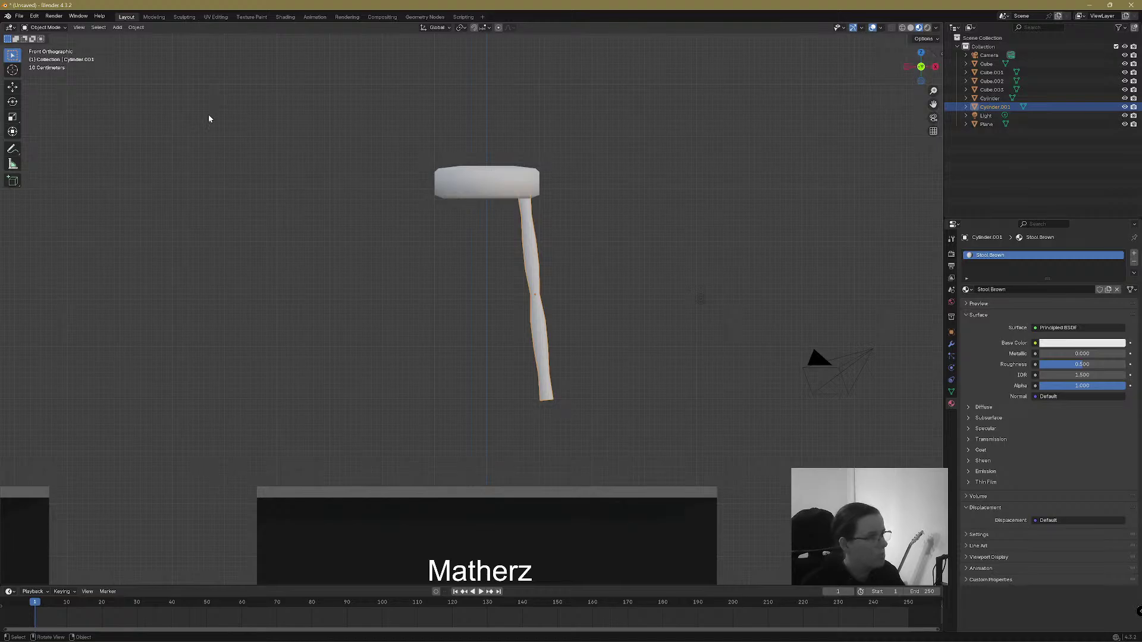
# Set the Stool Brown material's base color to a dark reddish brown
pyautogui.click(1061, 343)
pyautogui.click(1083, 238)
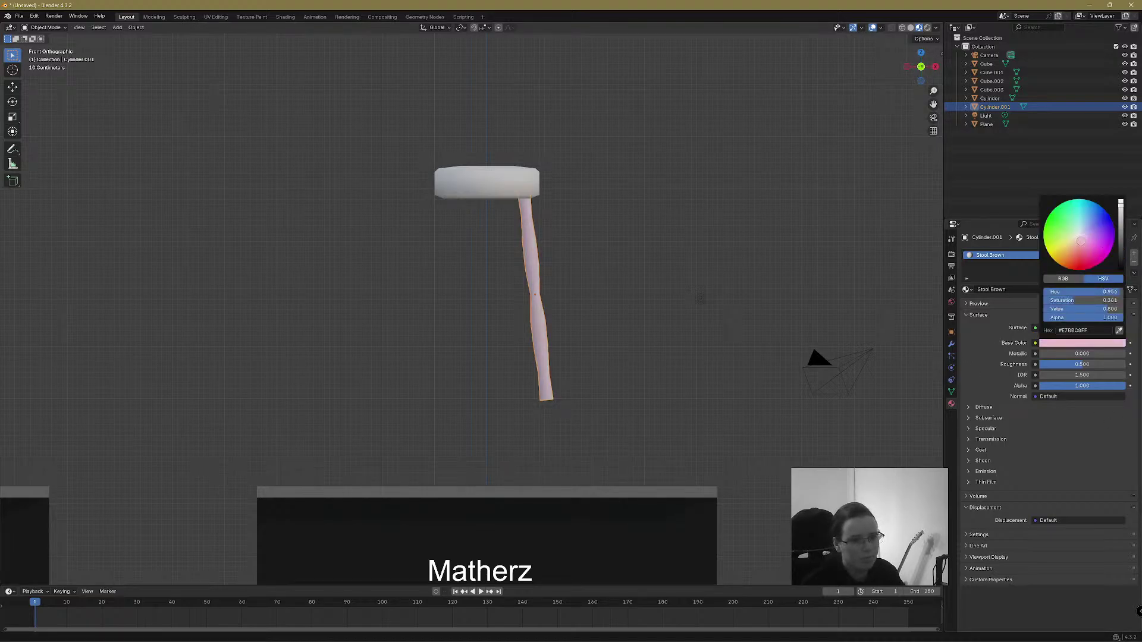
pyautogui.moveTo(1082, 238); pyautogui.dragTo(1064, 263)
pyautogui.moveTo(1120, 222); pyautogui.dragTo(1120, 248)
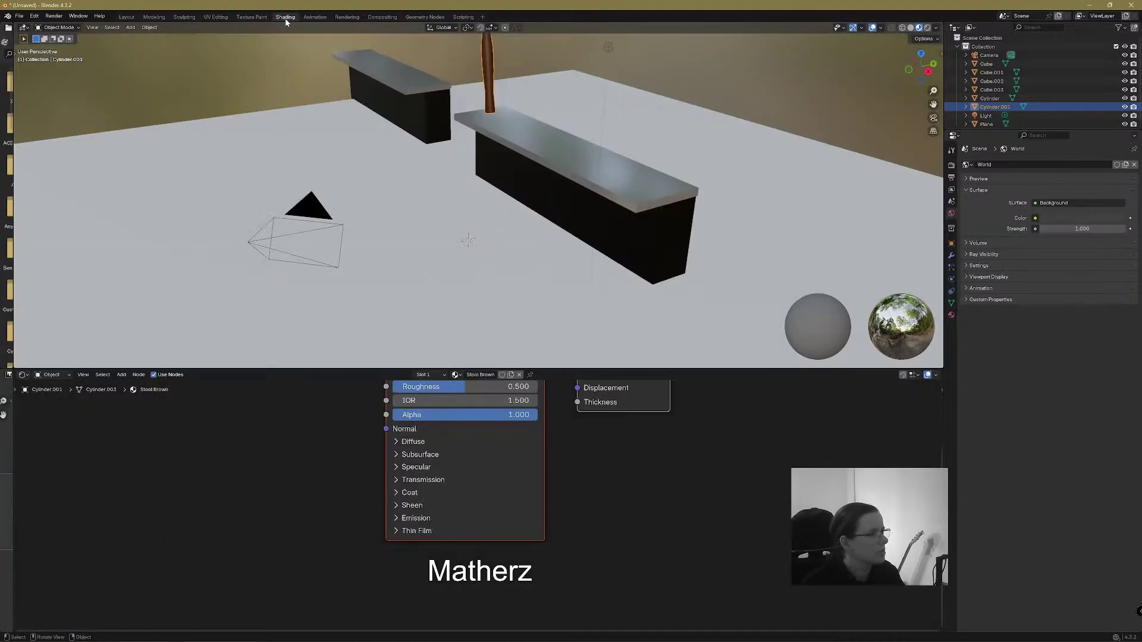
# Switch to the Shading workspace and bring the stool leg and its material nodes into view
pyautogui.click(285, 17)
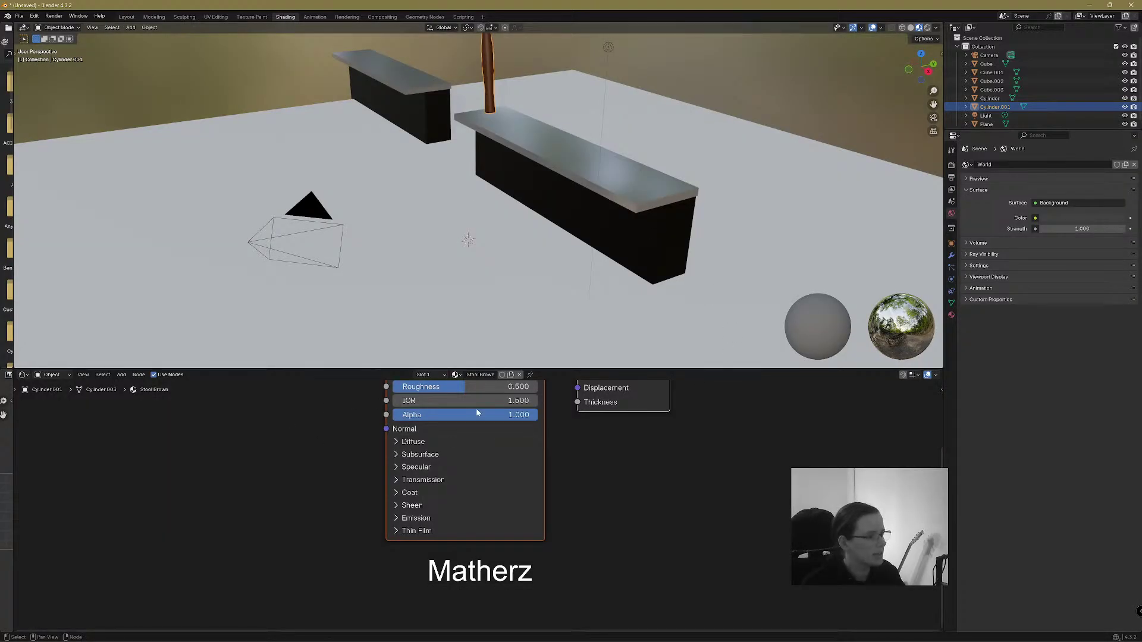
pyautogui.scroll(3, 576, 231)
pyautogui.keyDown('shift'); pyautogui.moveTo(464, 149); pyautogui.dragTo(461, 345, button='middle'); pyautogui.keyUp('shift')
pyautogui.moveTo(526, 249); pyautogui.dragTo(559, 208, button='middle')
pyautogui.moveTo(559, 142); pyautogui.dragTo(558, 126, button='middle')
pyautogui.moveTo(491, 419); pyautogui.dragTo(598, 484, button='middle')
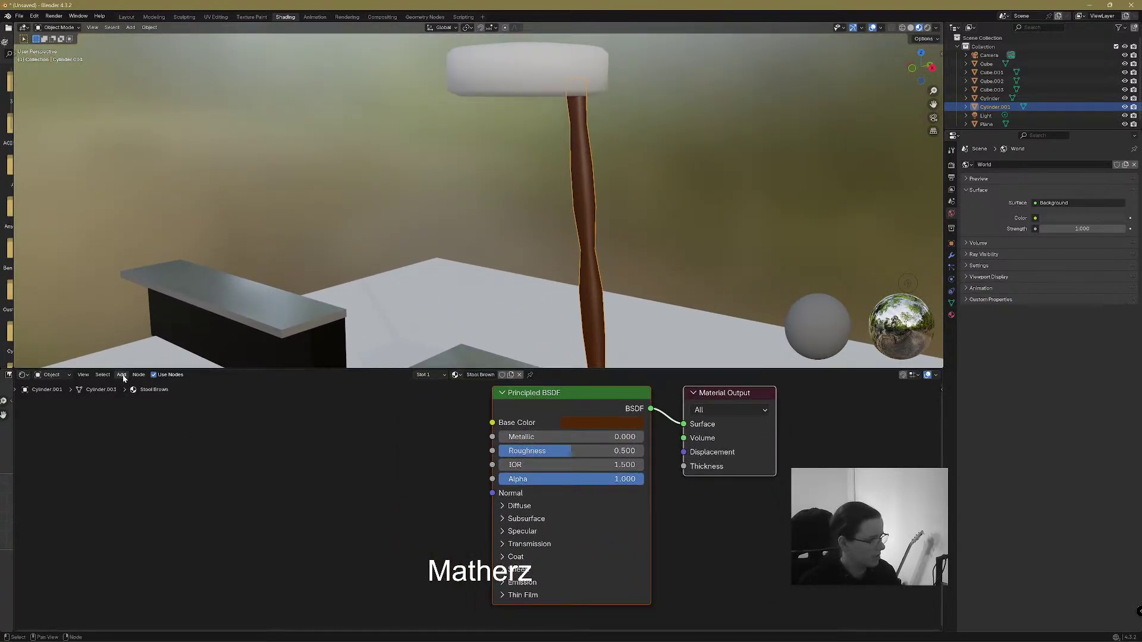
pyautogui.press('h')
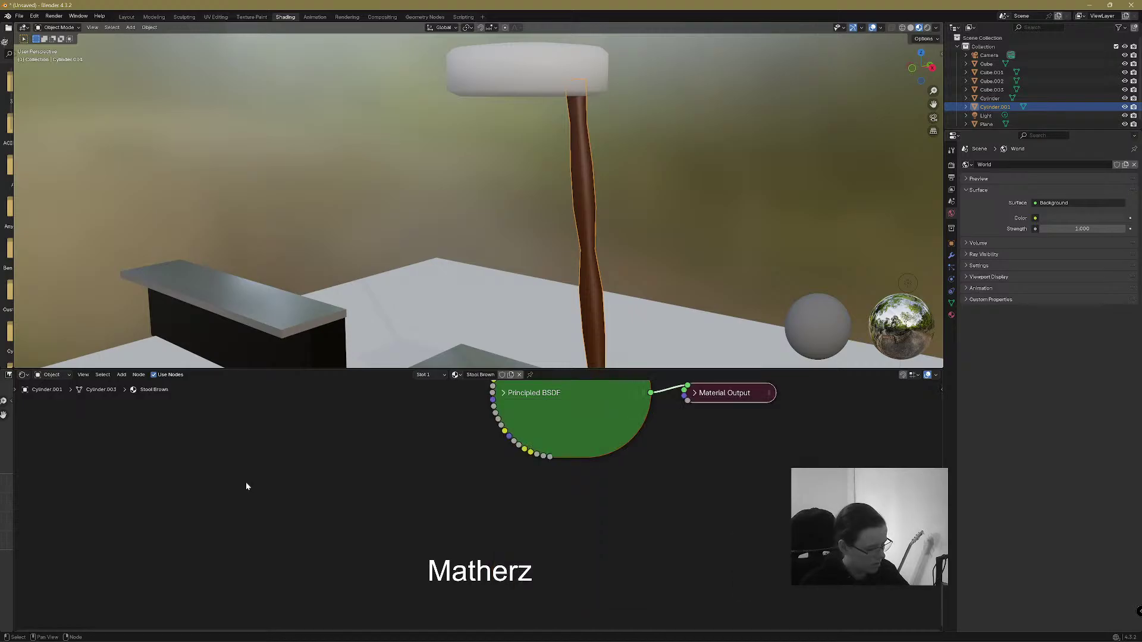
pyautogui.press('r')
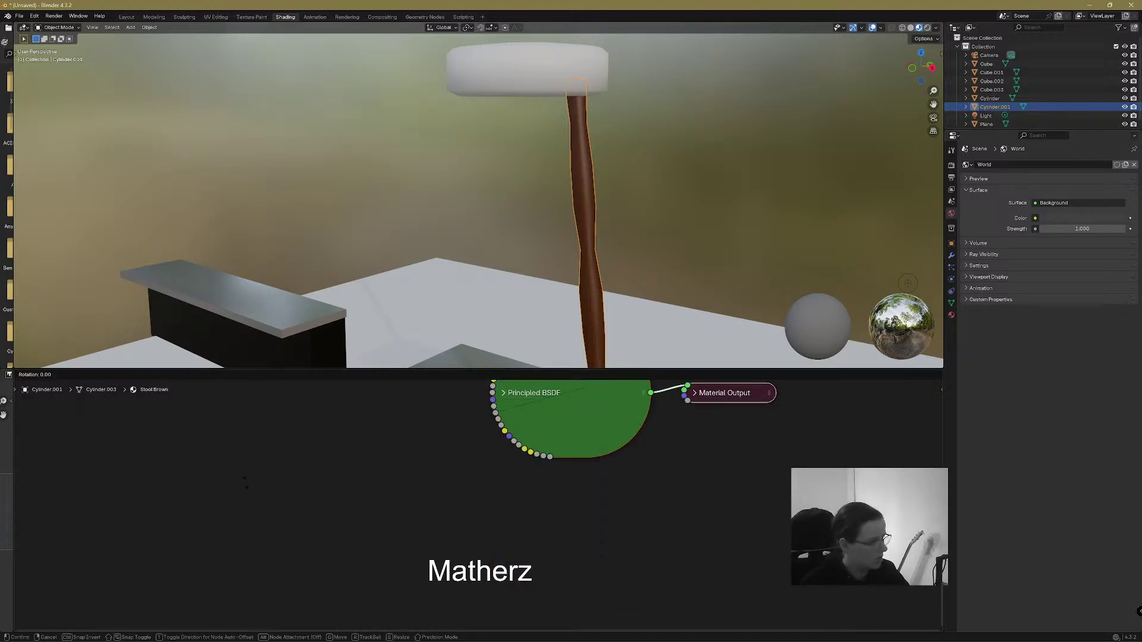
pyautogui.click(310, 434)
pyautogui.scroll(-5, 489, 466)
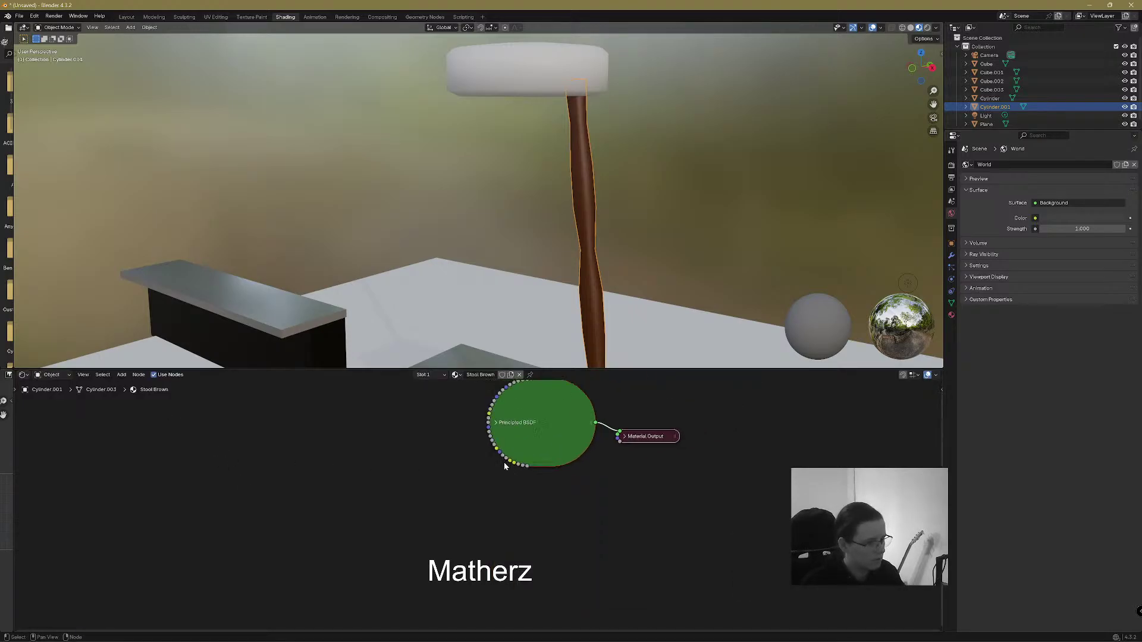
pyautogui.hotkey('ctrl', 'z')
pyautogui.hotkey('ctrl', 'z')
pyautogui.hotkey('ctrl', 'z')
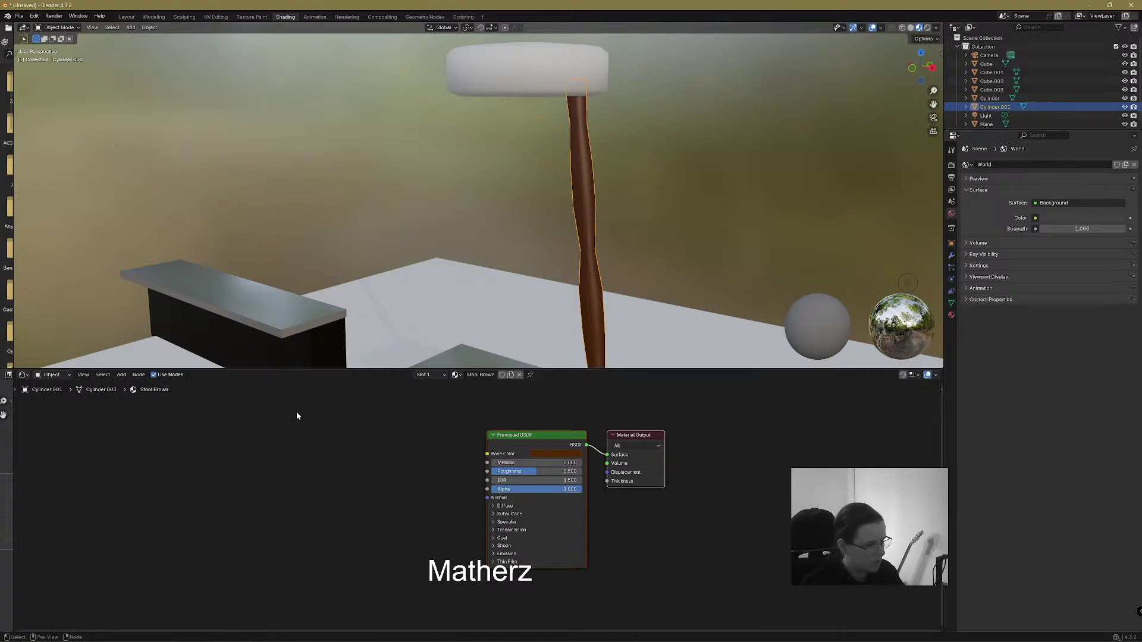
# Add a Noise Texture node, link its Color output to the Principled BSDF's Base Color and increase the noise scale
pyautogui.click(122, 374)
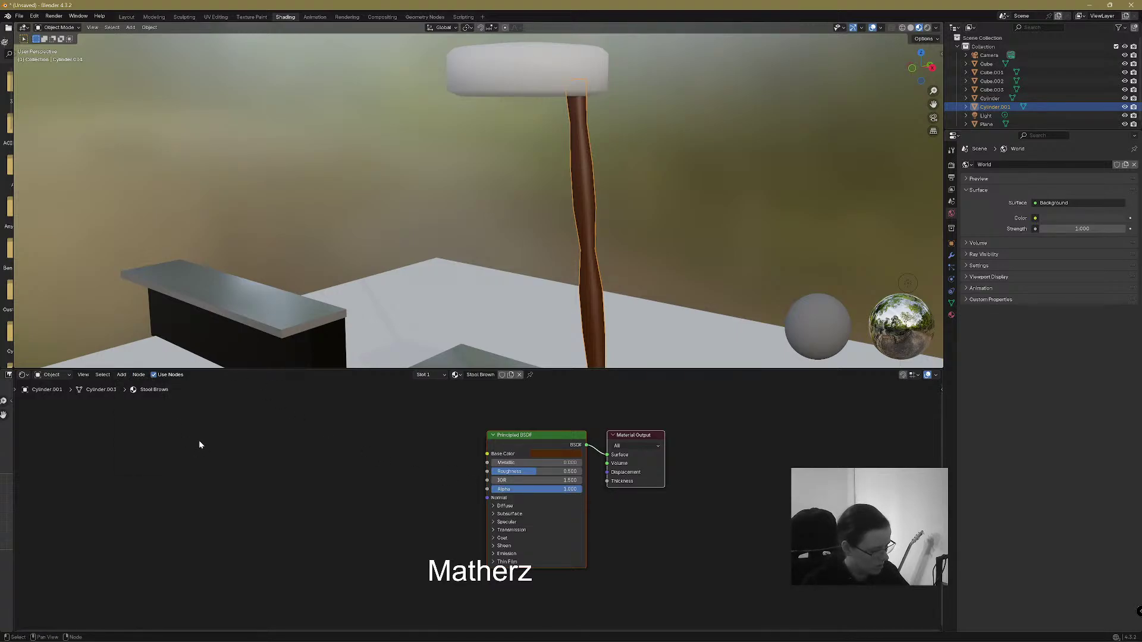
pyautogui.press('n')
pyautogui.click(121, 374)
pyautogui.moveTo(125, 394)
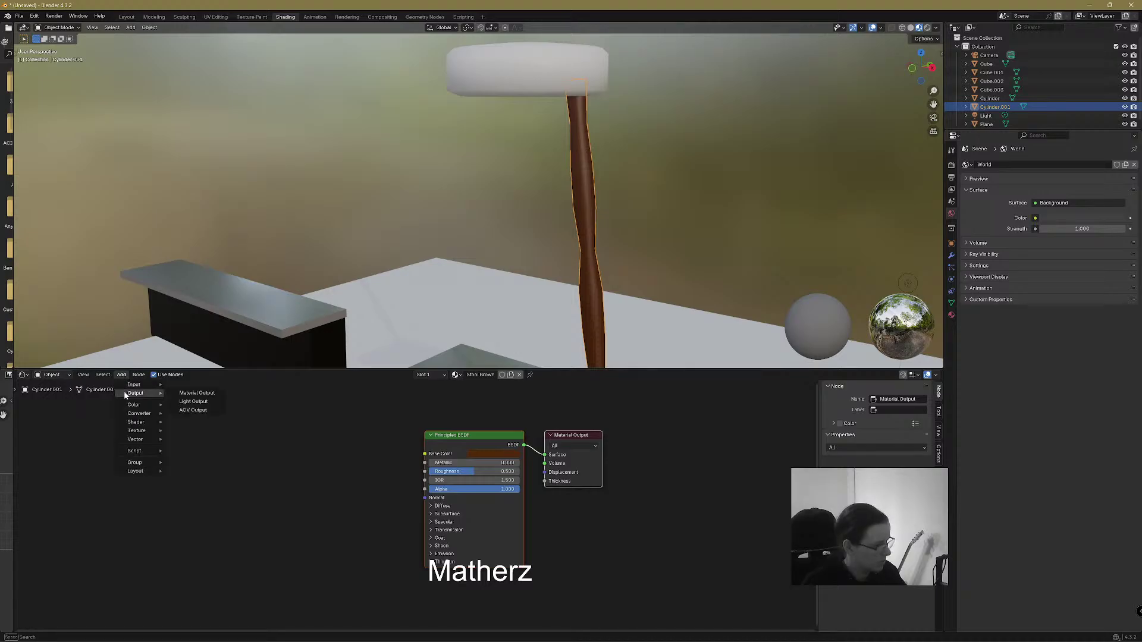
pyautogui.write('n')
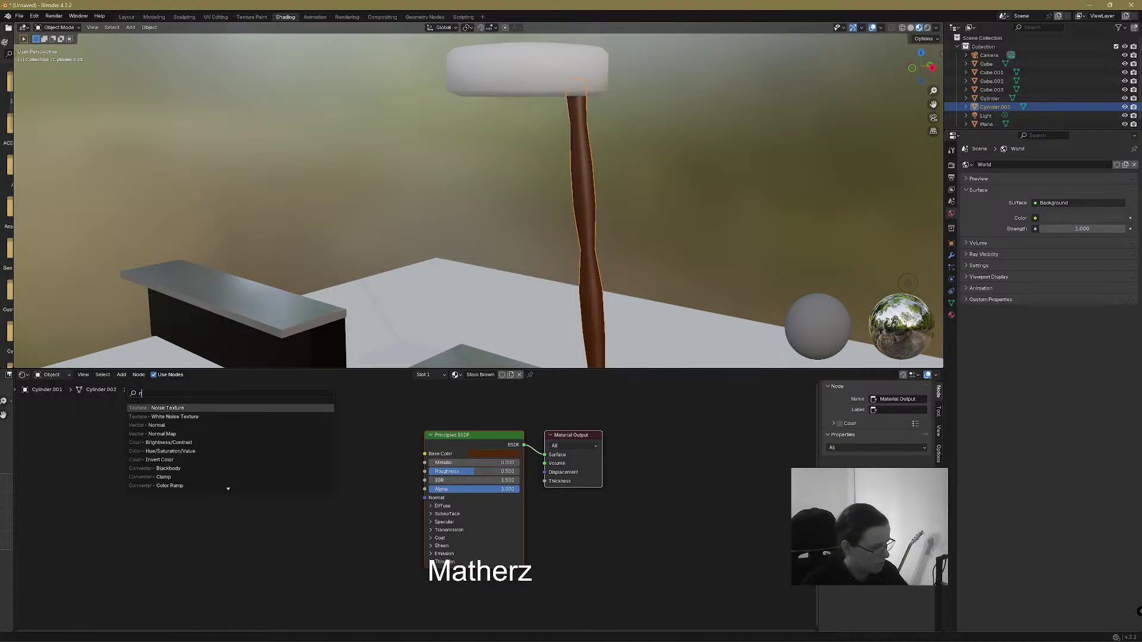
pyautogui.press('Return')
pyautogui.click(342, 449)
pyautogui.moveTo(343, 449); pyautogui.dragTo(425, 454)
pyautogui.moveTo(307, 498); pyautogui.dragTo(355, 498)
# Insert a Bump node between the Noise Texture and the Principled BSDF, with the noise Color feeding its Height input
pyautogui.moveTo(336, 418); pyautogui.dragTo(227, 429)
pyautogui.click(124, 375)
pyautogui.write('bump')
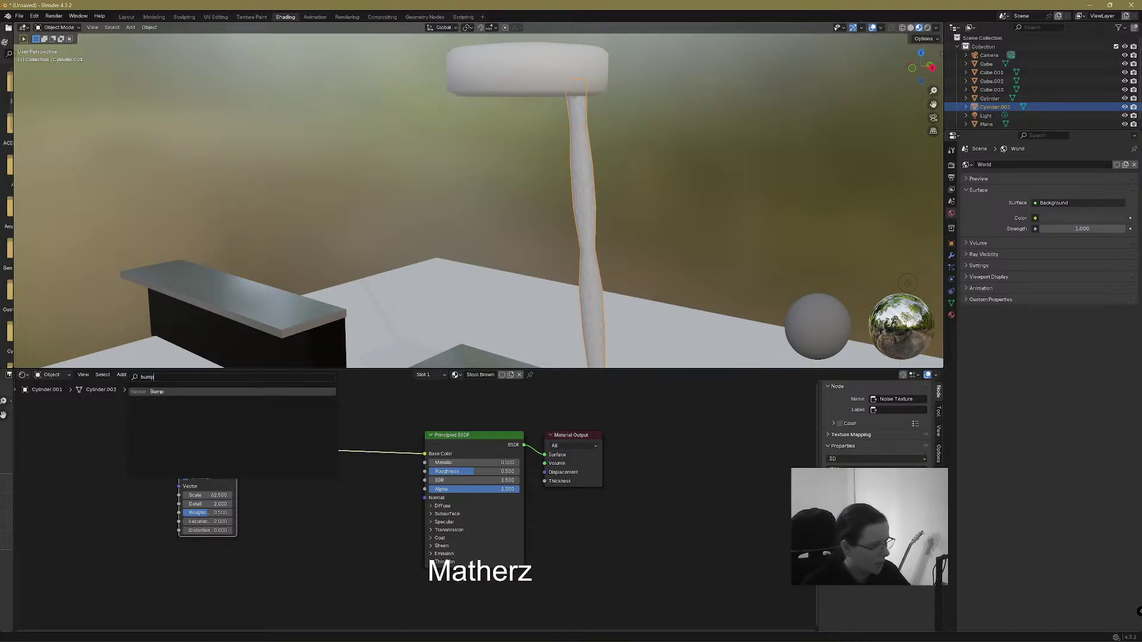
pyautogui.press('Return')
pyautogui.click(257, 489)
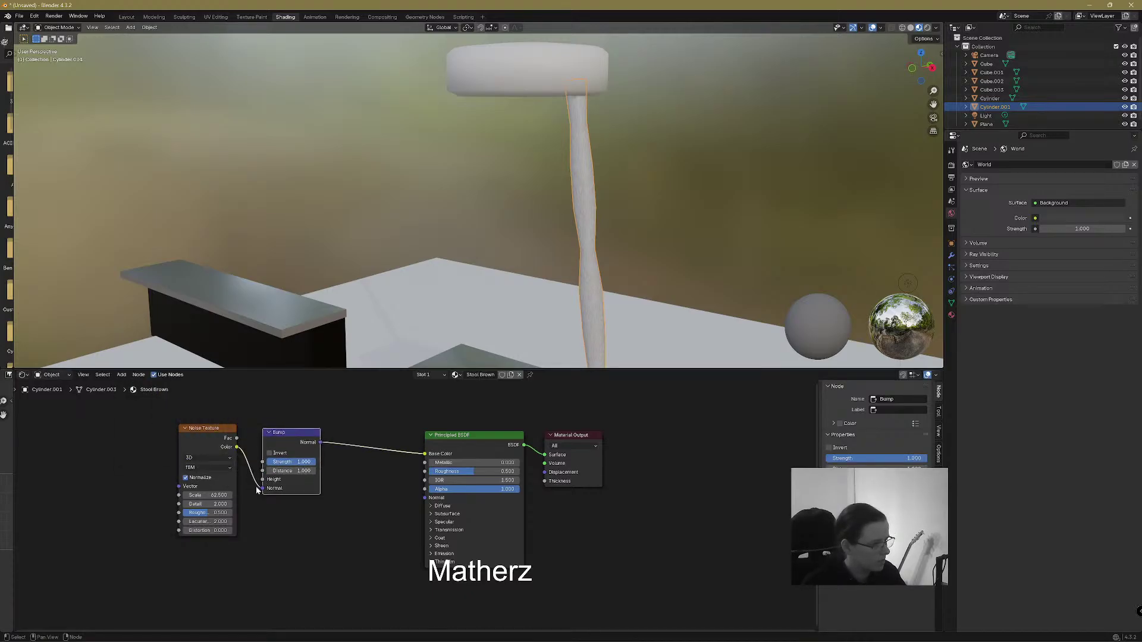
pyautogui.moveTo(262, 487); pyautogui.dragTo(262, 479)
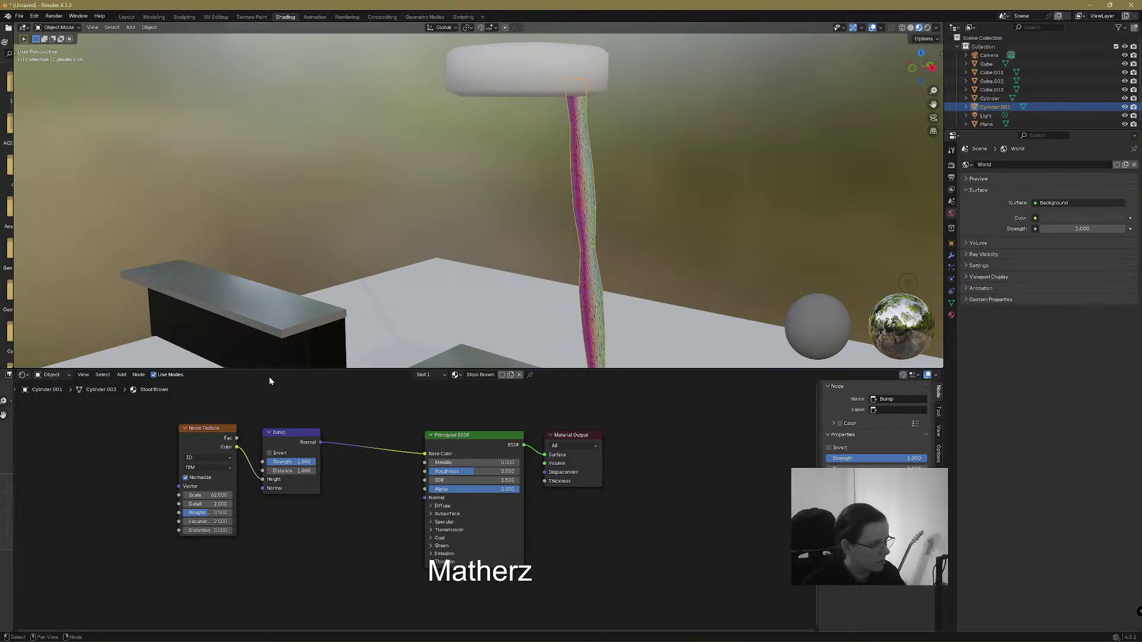
# Insert a Color Ramp node between the Bump node and the Principled BSDF's Base Color
pyautogui.click(121, 375)
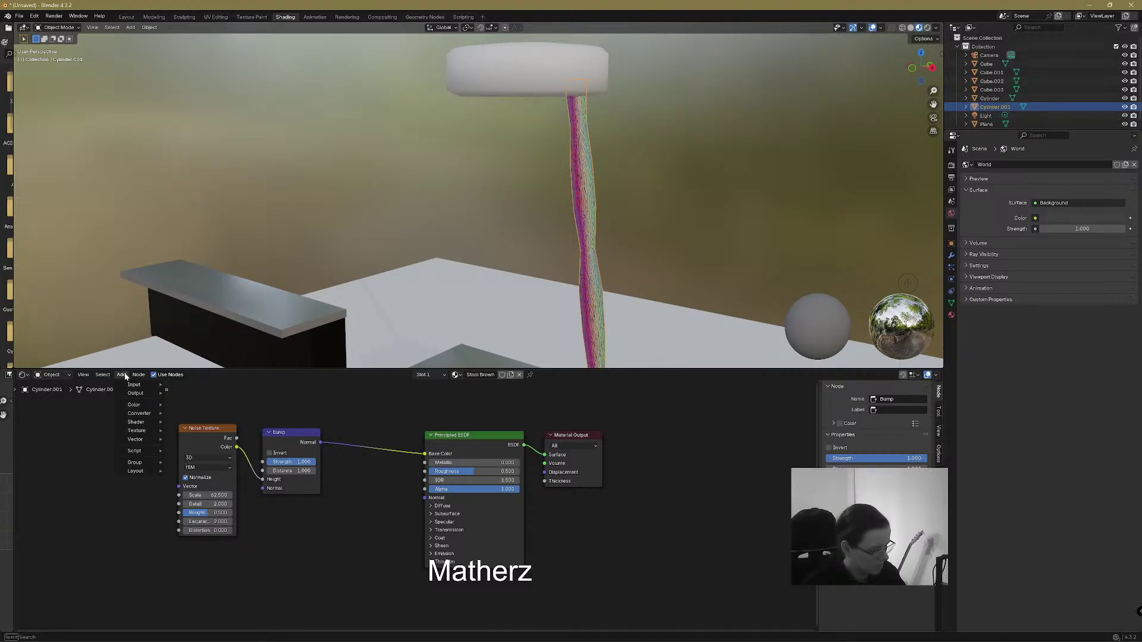
pyautogui.write('colo')
pyautogui.click(182, 398)
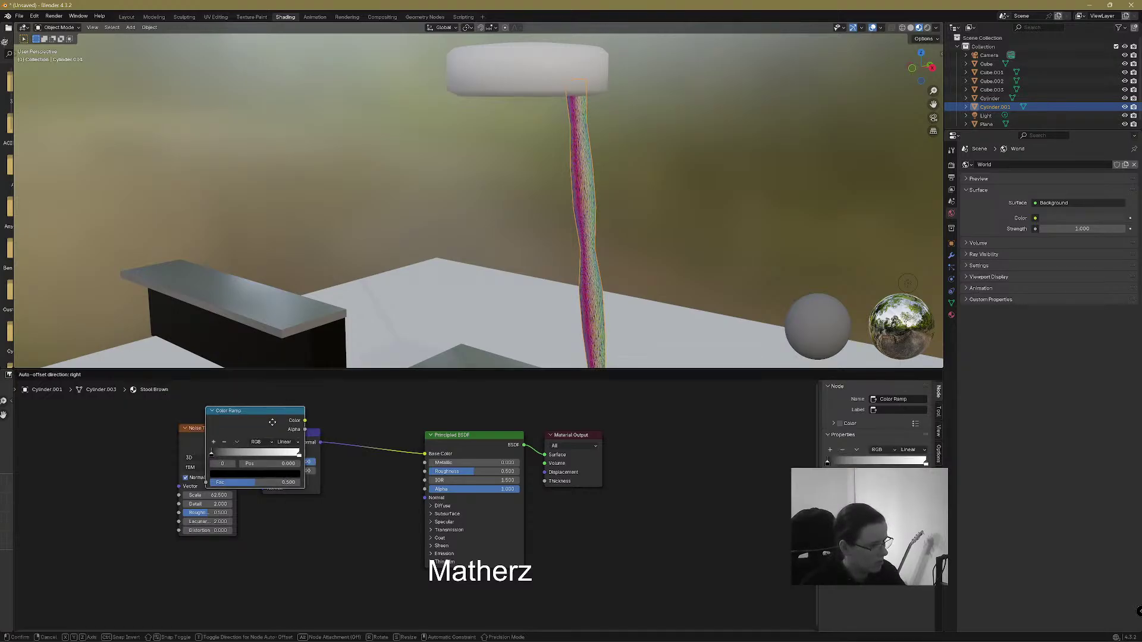
pyautogui.click(338, 429)
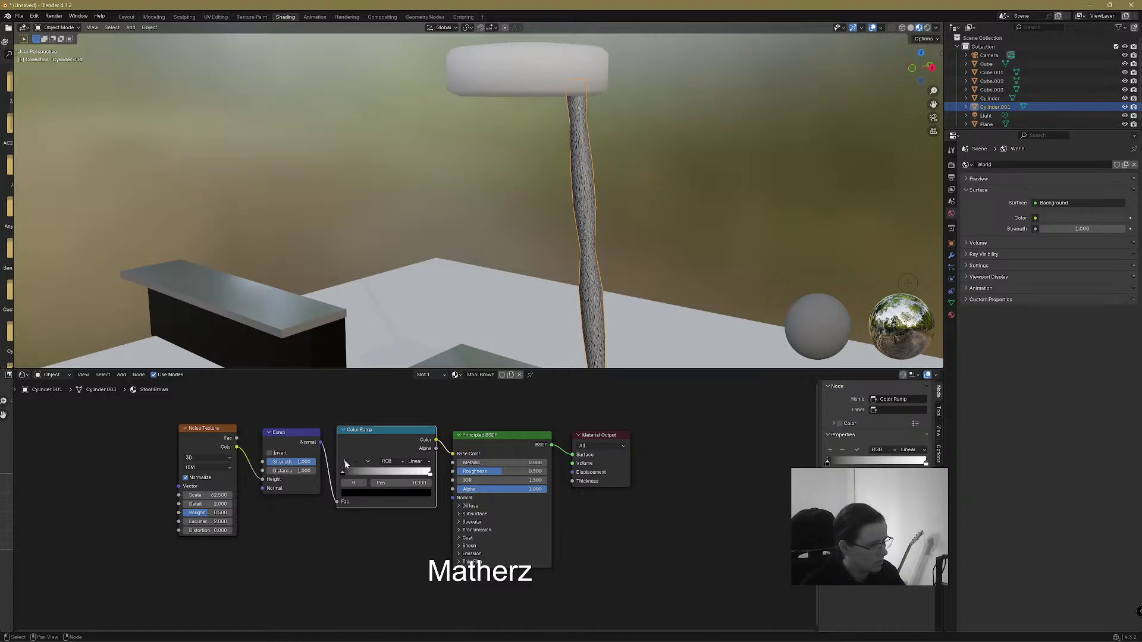
# Add a color stop at position 0.500 on the Color Ramp and set it to brown
pyautogui.click(345, 463)
pyautogui.click(384, 492)
pyautogui.click(367, 421)
pyautogui.moveTo(363, 416); pyautogui.dragTo(416, 402)
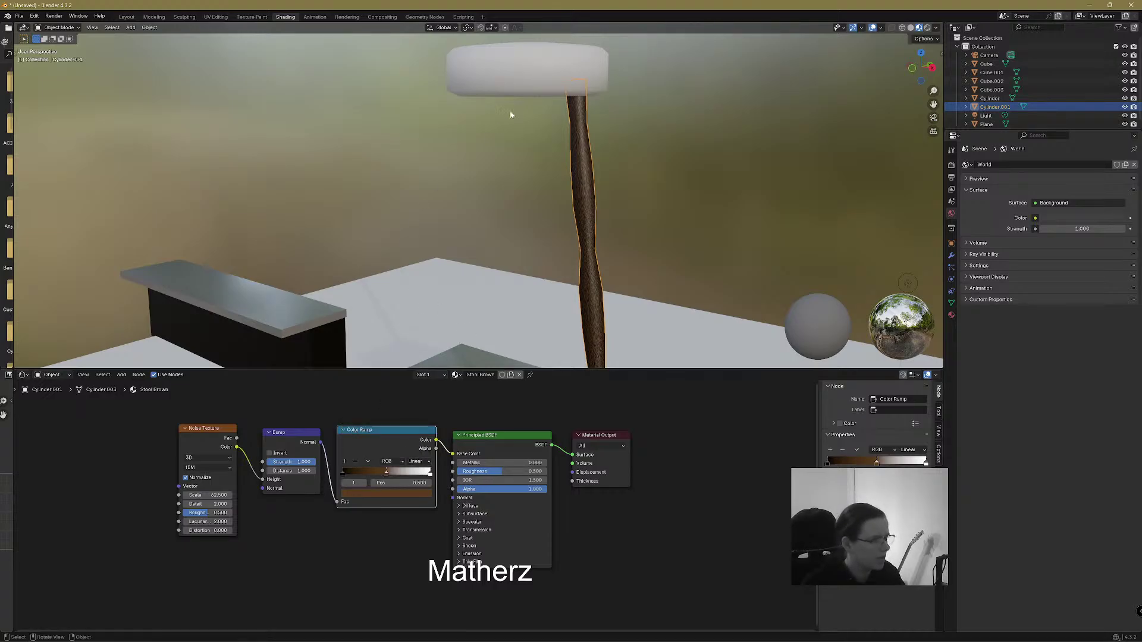
# Duplicate the stool seat and move the copy straight down along Z to just beneath the original
pyautogui.click(543, 85)
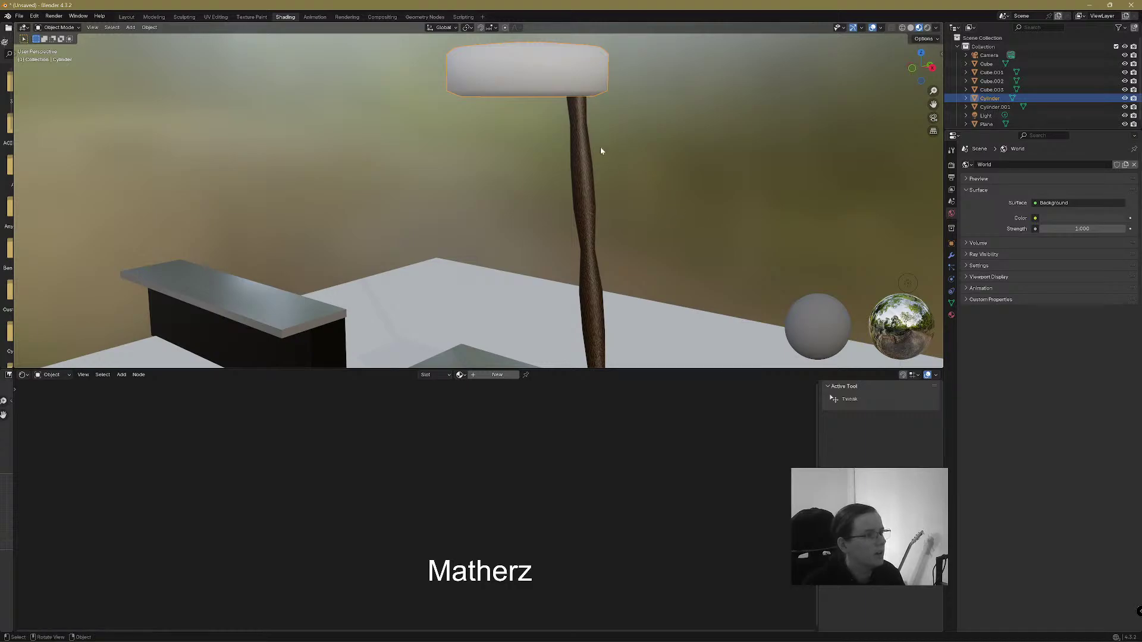
pyautogui.hotkey('shift', 'd')
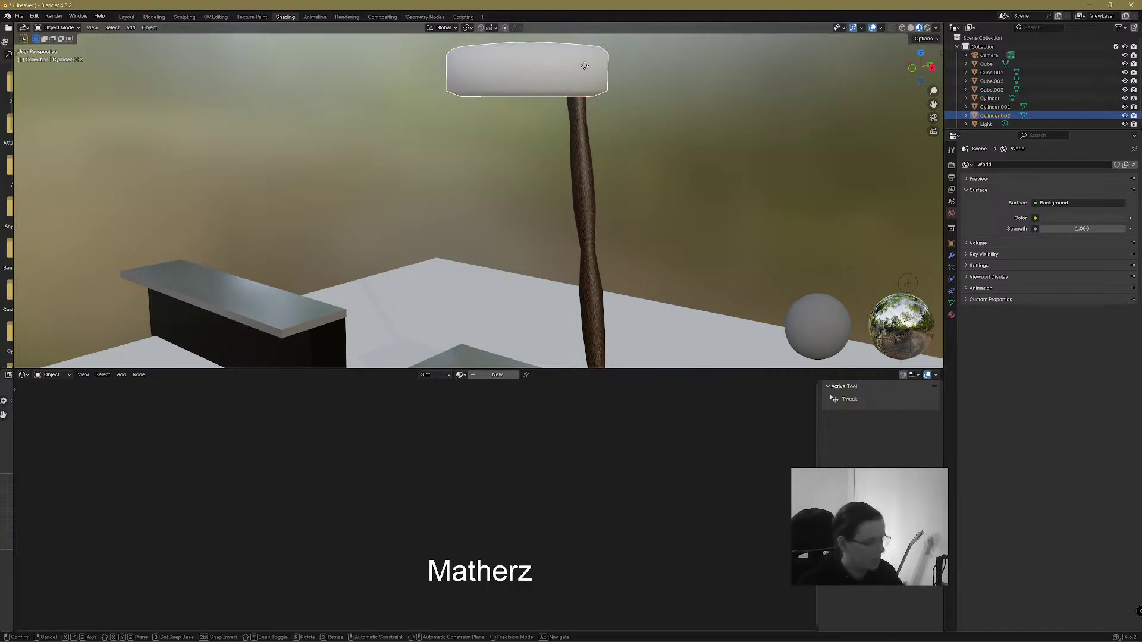
pyautogui.press('z')
pyautogui.click(650, 168)
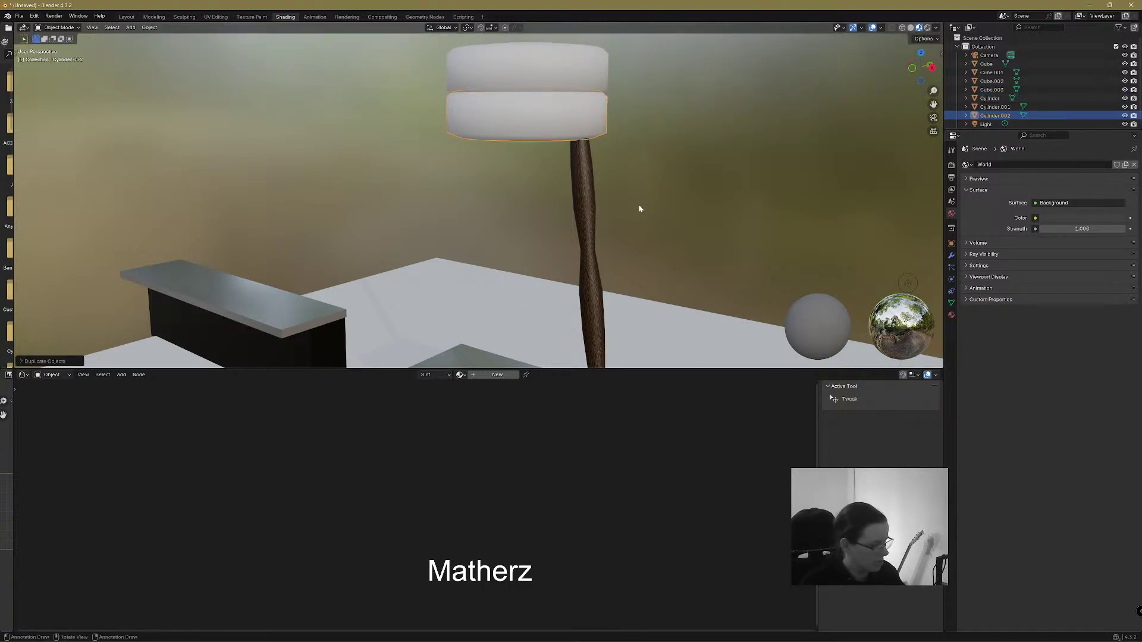
# Flatten the seat copy along Z into a thin disc and raise it about 0.21 m against the seat's underside
pyautogui.press('s')
pyautogui.press('z')
pyautogui.click(576, 111)
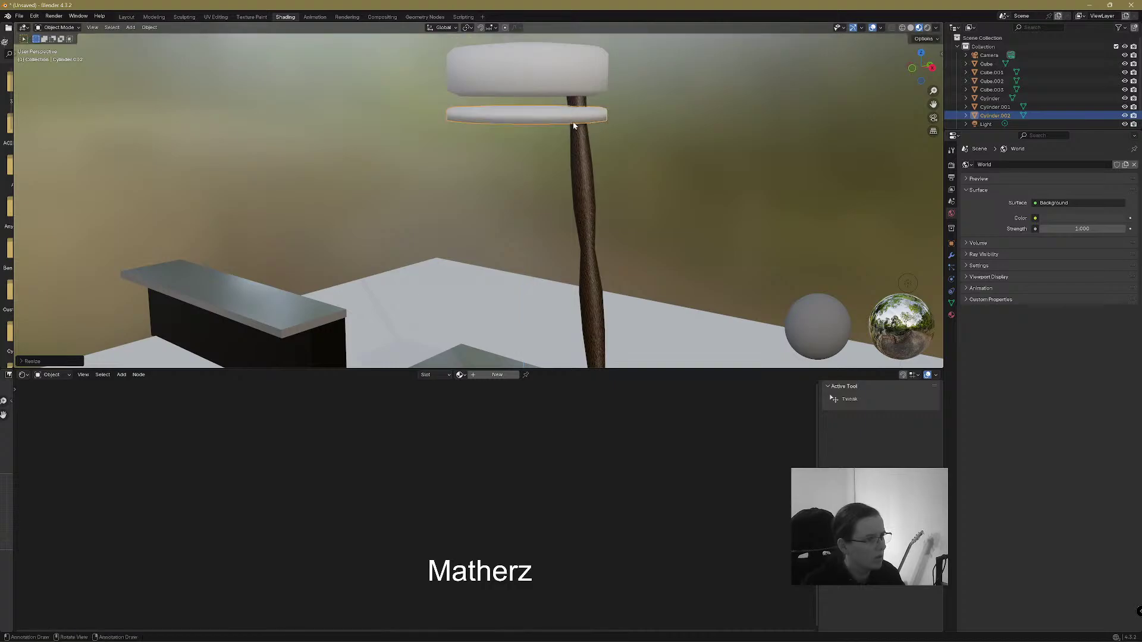
pyautogui.press('g')
pyautogui.press('z')
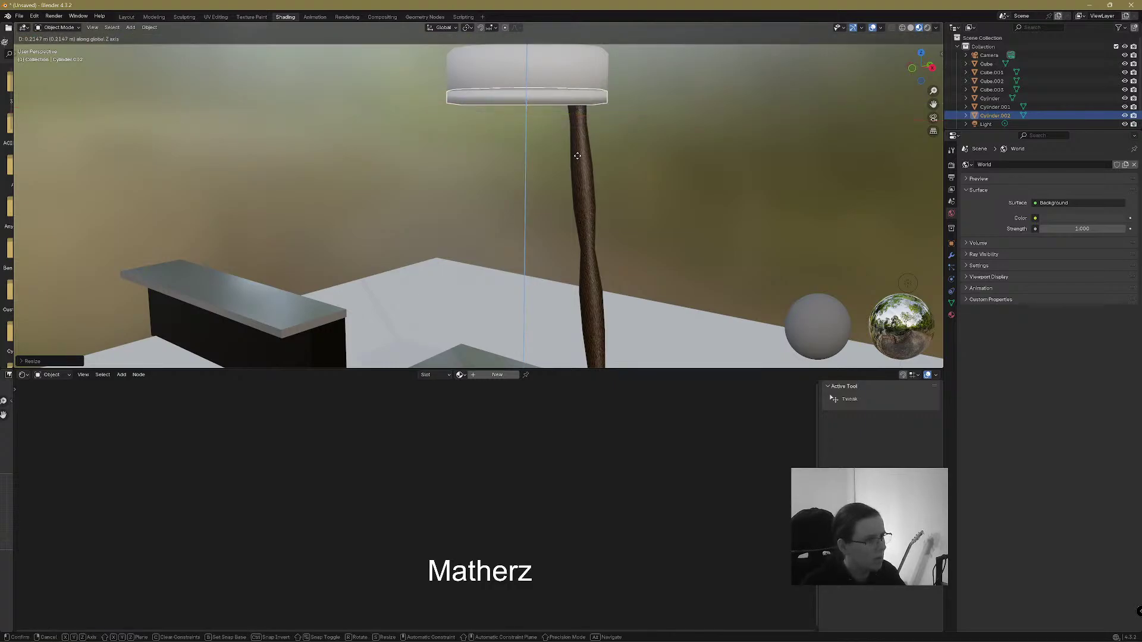
pyautogui.click(573, 153)
# Scale the thin disc under the seat to about 0.92 and raise it about 0.02 m along Z
pyautogui.press('s')
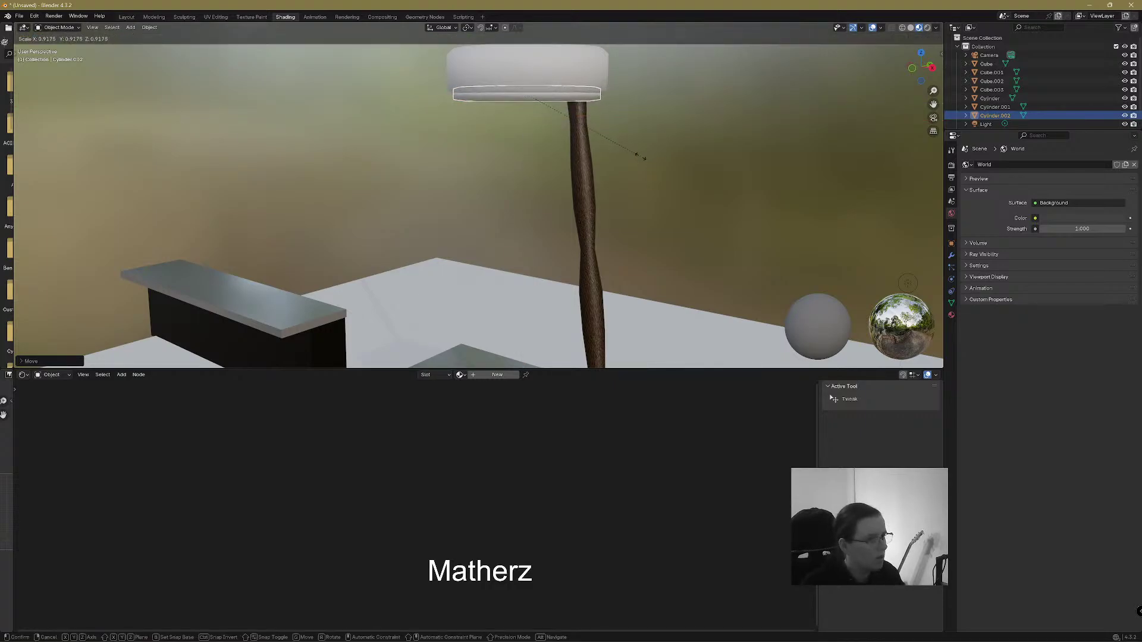
pyautogui.click(641, 158)
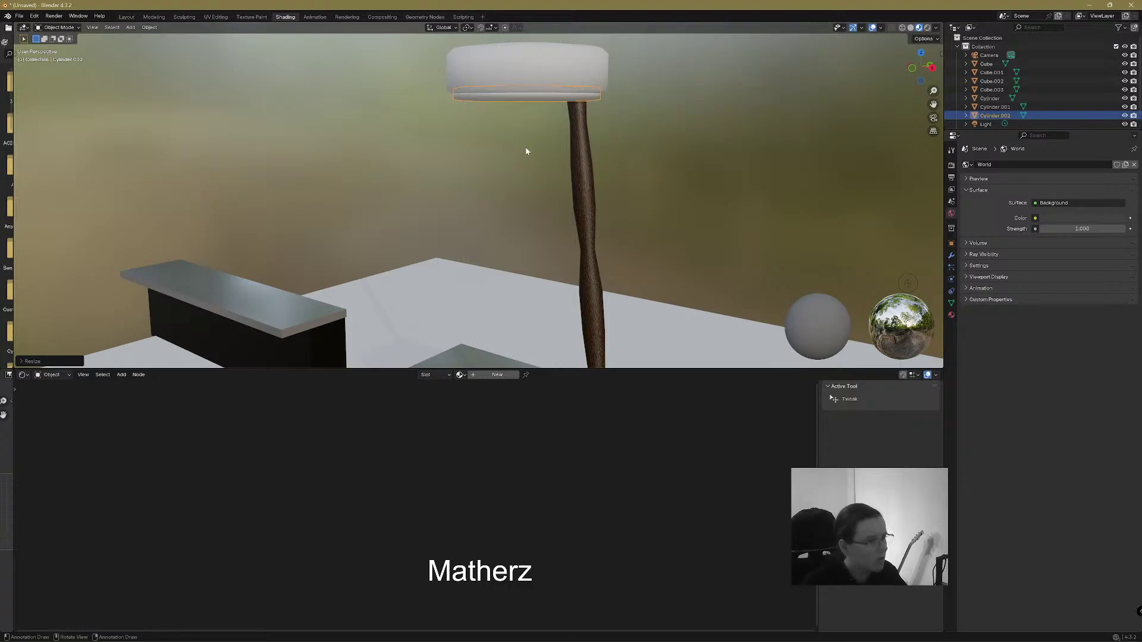
pyautogui.press('g')
pyautogui.press('z')
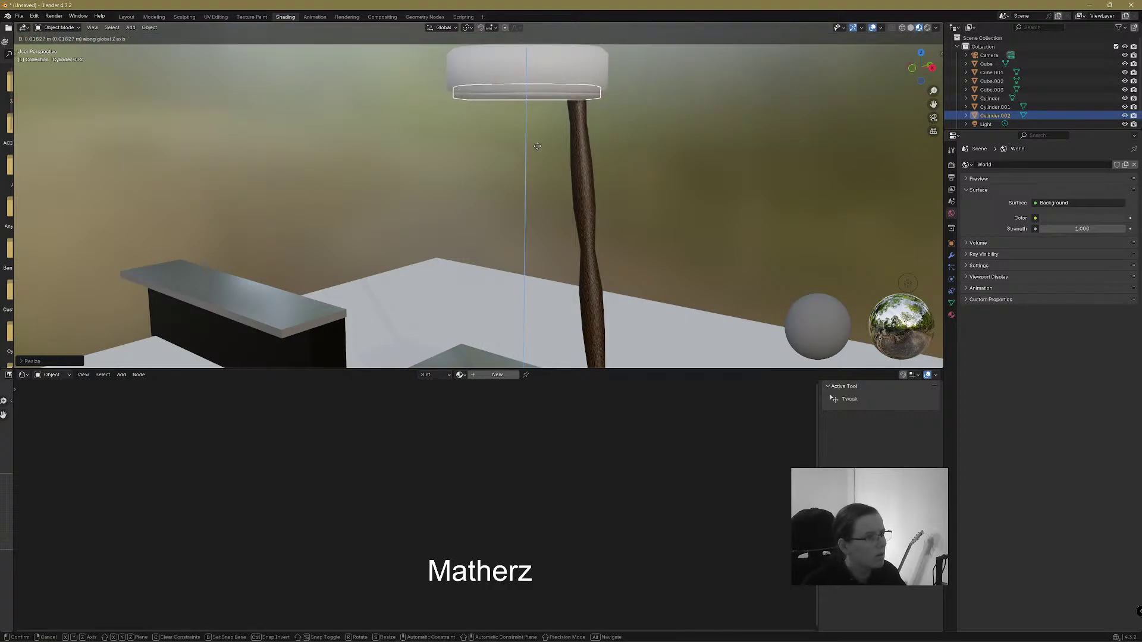
pyautogui.click(538, 149)
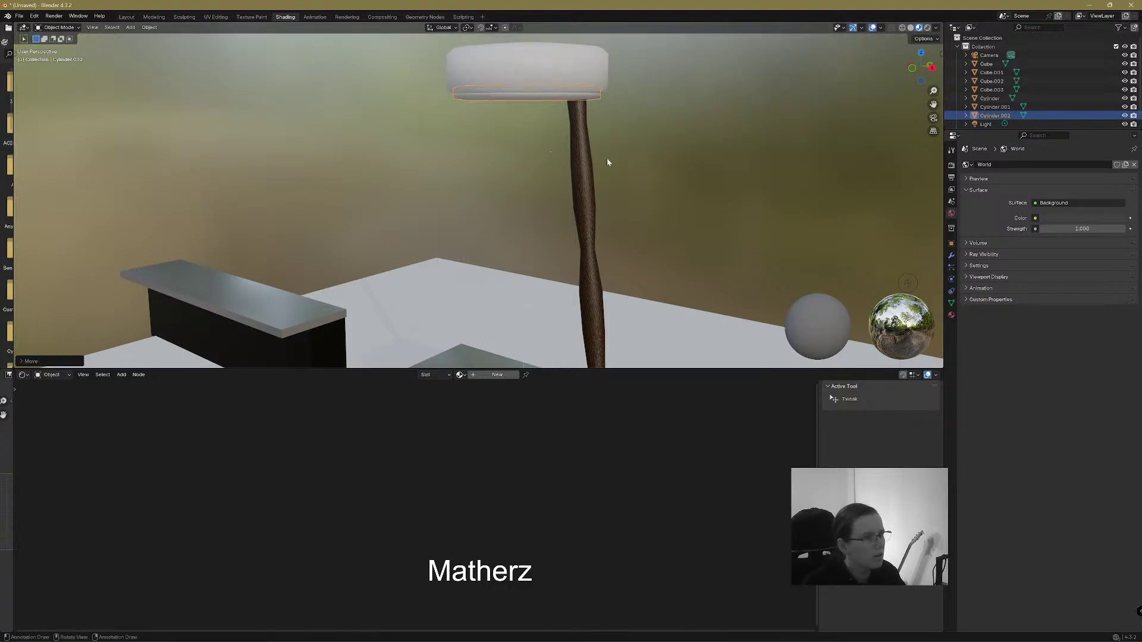
# Assign the existing Stool Brown material to the support disc under the stool seat
pyautogui.click(952, 314)
pyautogui.click(967, 200)
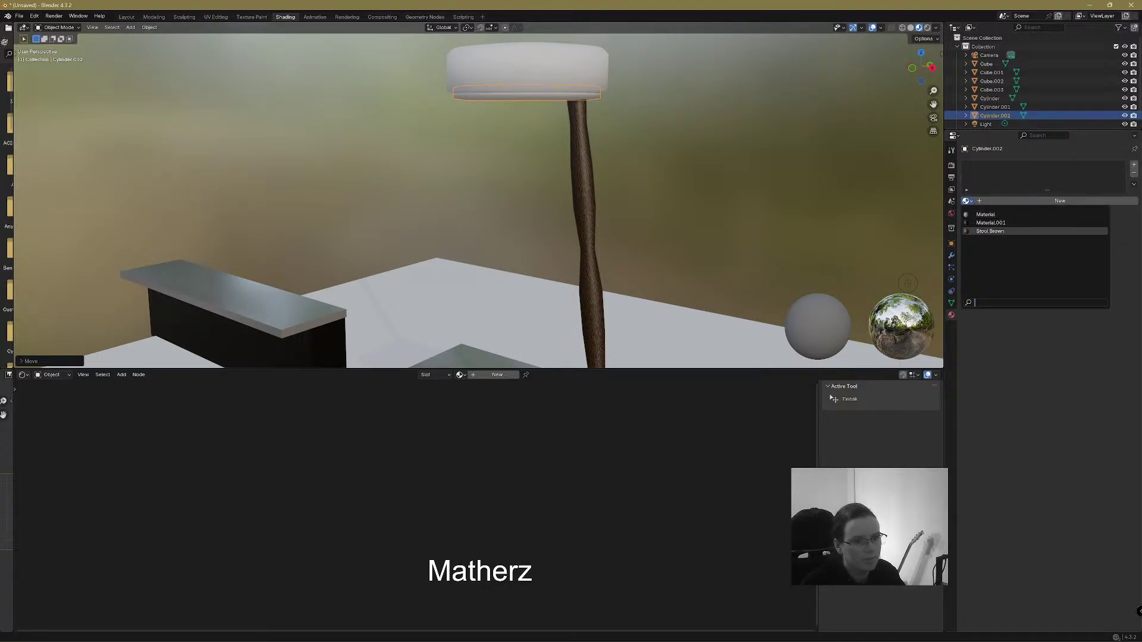
pyautogui.click(990, 231)
# Duplicate the stool leg in front view and move the copy about -1.54 m along X to the seat's opposite side
pyautogui.click(586, 174)
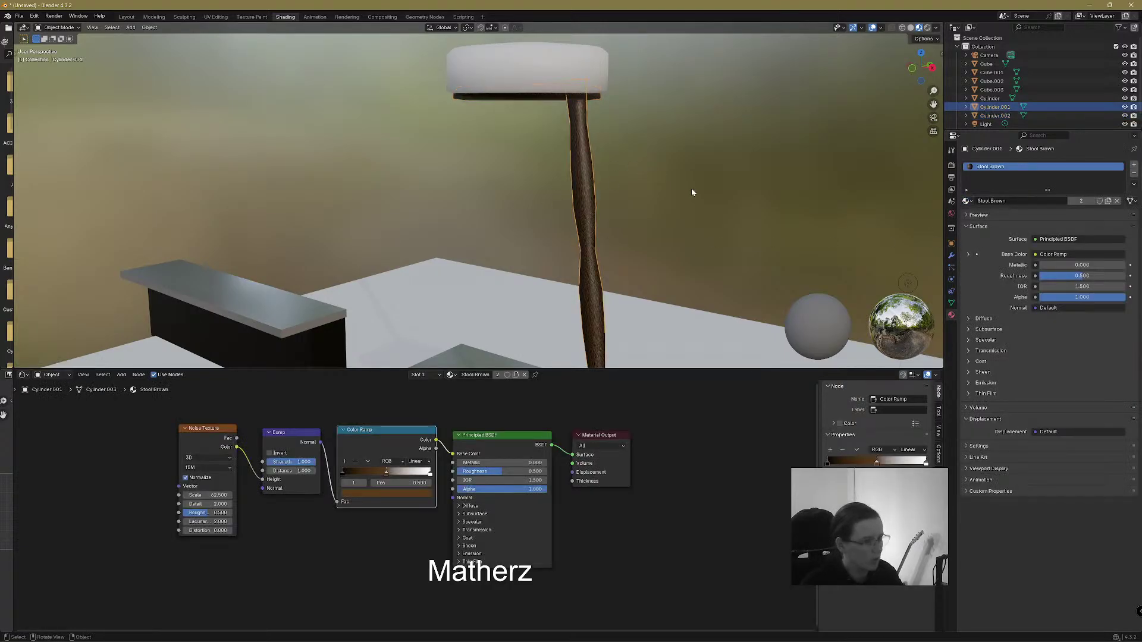
pyautogui.press('KP_1')
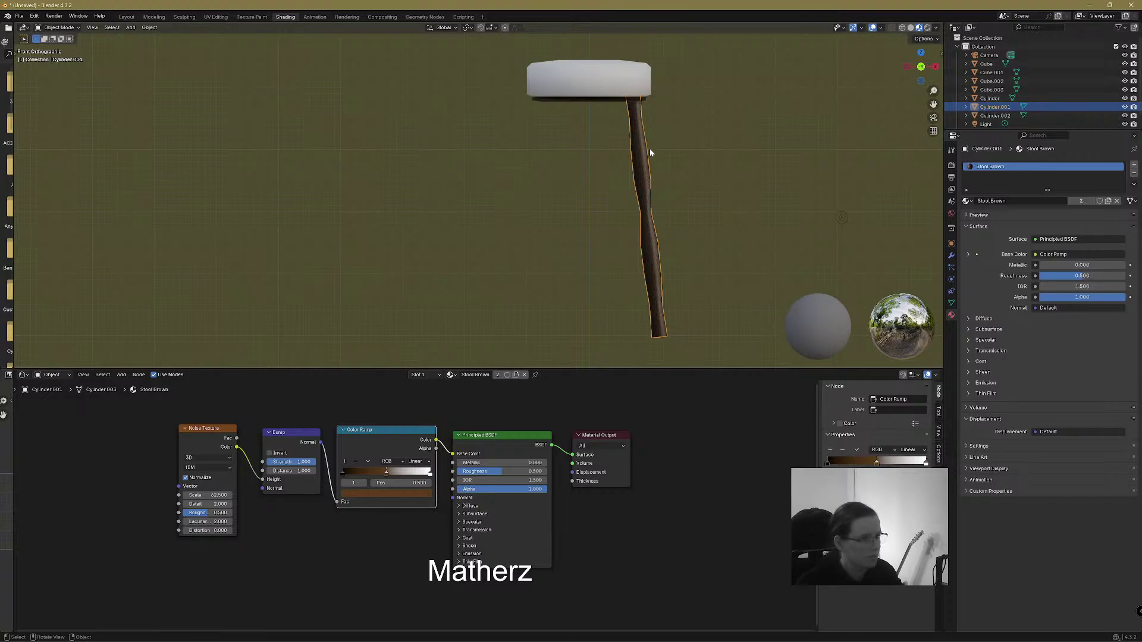
pyautogui.hotkey('shift', 'd')
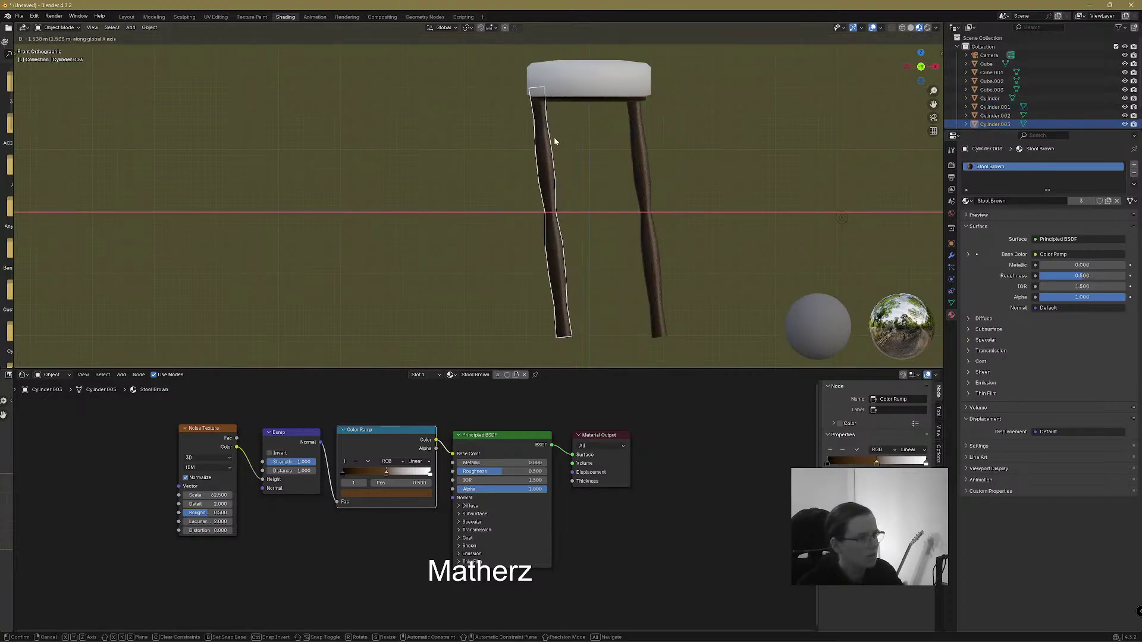
pyautogui.click(556, 147)
# Rotate the leg copy 180° around Z and shift it about -0.31 m along X so it mirrors the original leg
pyautogui.write('rz')
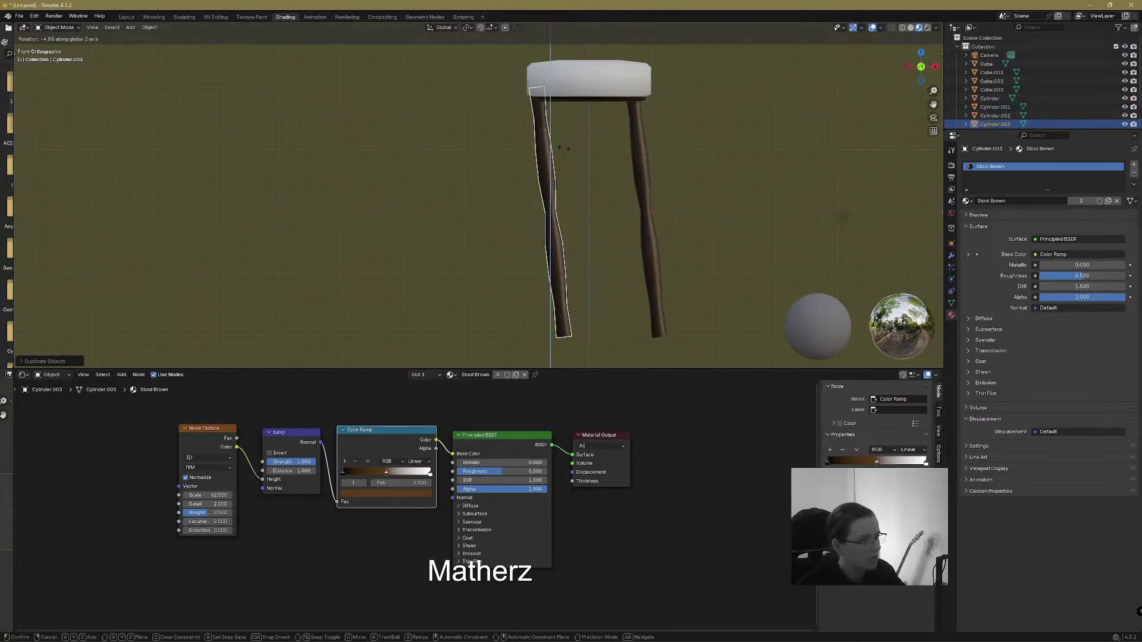
pyautogui.write('180')
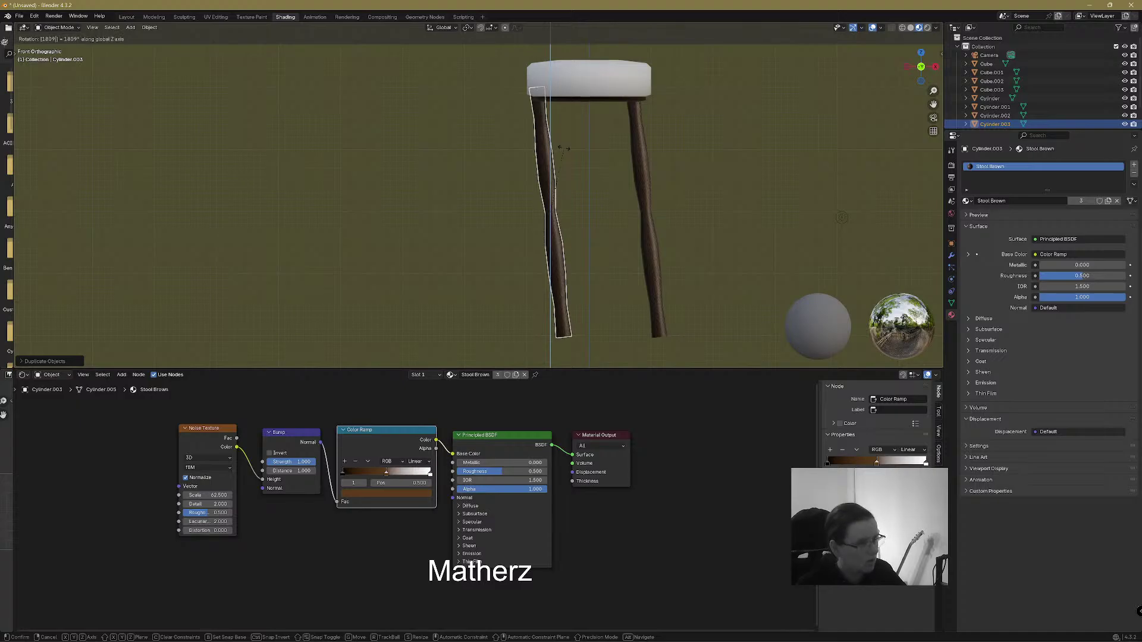
pyautogui.press('Return')
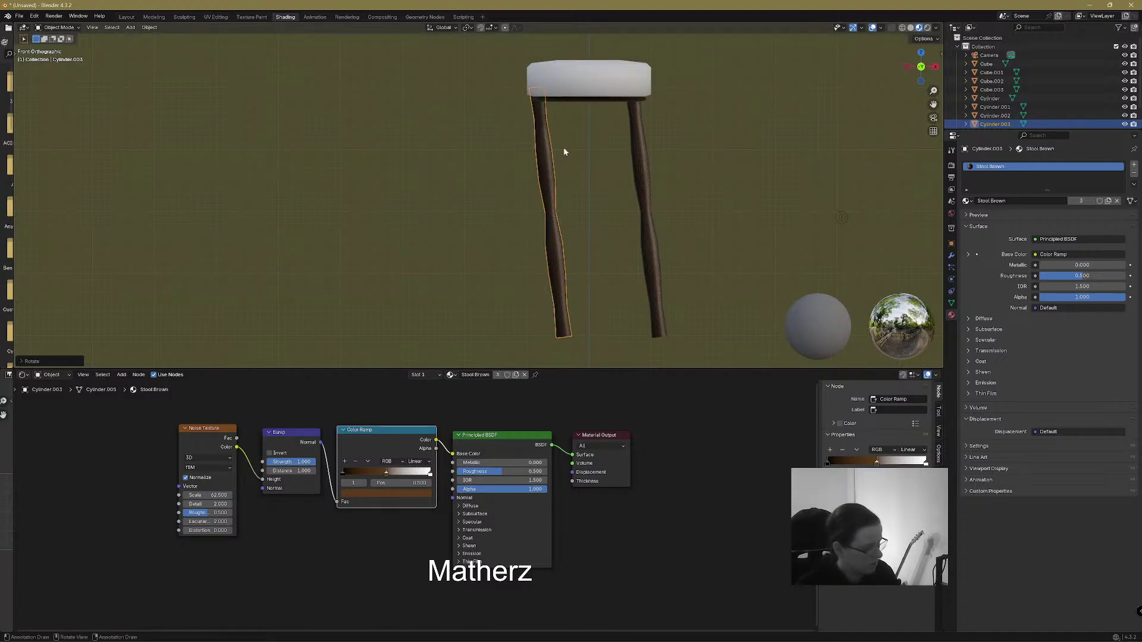
pyautogui.press('r')
pyautogui.press('z')
pyautogui.write('80')
pyautogui.press('Return')
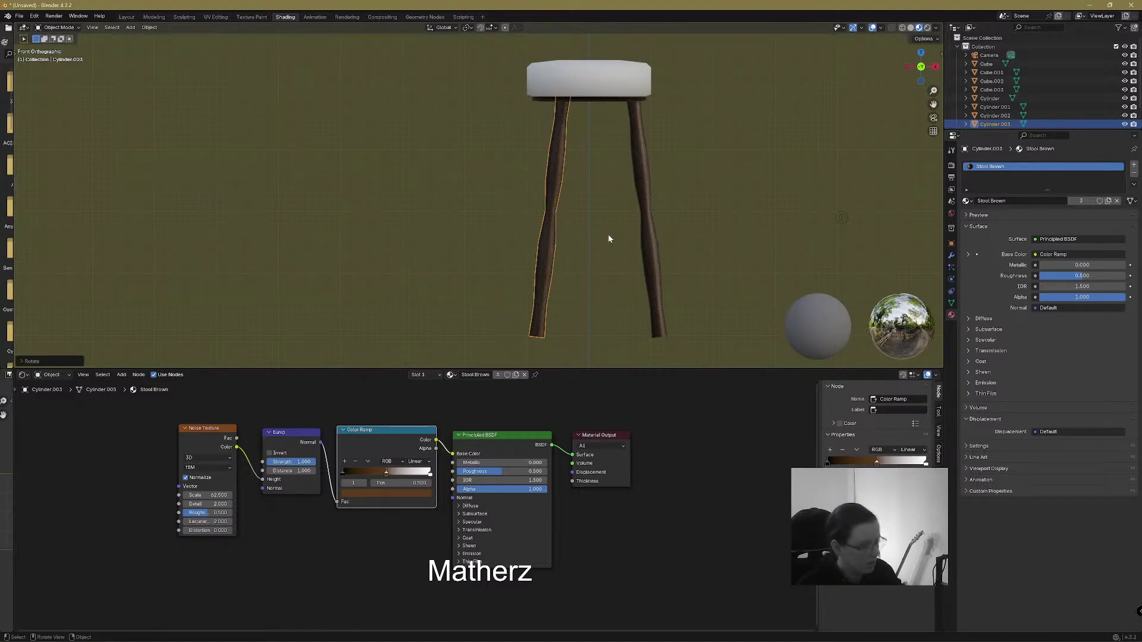
pyautogui.press('g')
pyautogui.press('x')
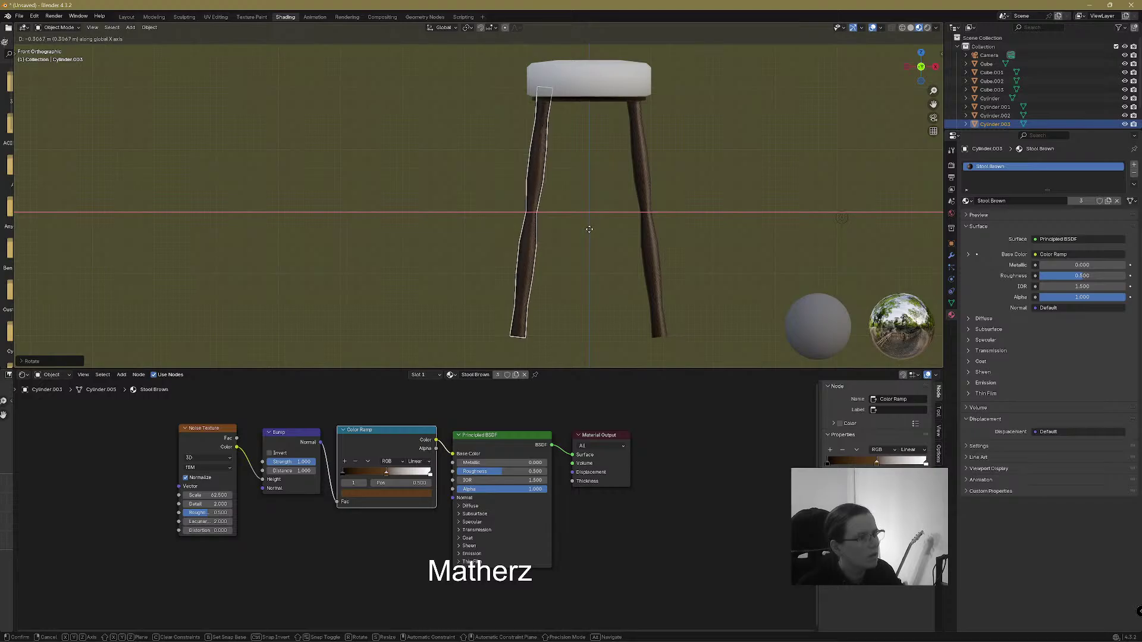
pyautogui.click(589, 229)
# Duplicate both stool legs in place and rotate the copies 90° around Z to make four legs
pyautogui.moveTo(845, 210); pyautogui.dragTo(478, 220, button='middle')
pyautogui.keyDown('shift'); pyautogui.click(365, 236); pyautogui.keyUp('shift')
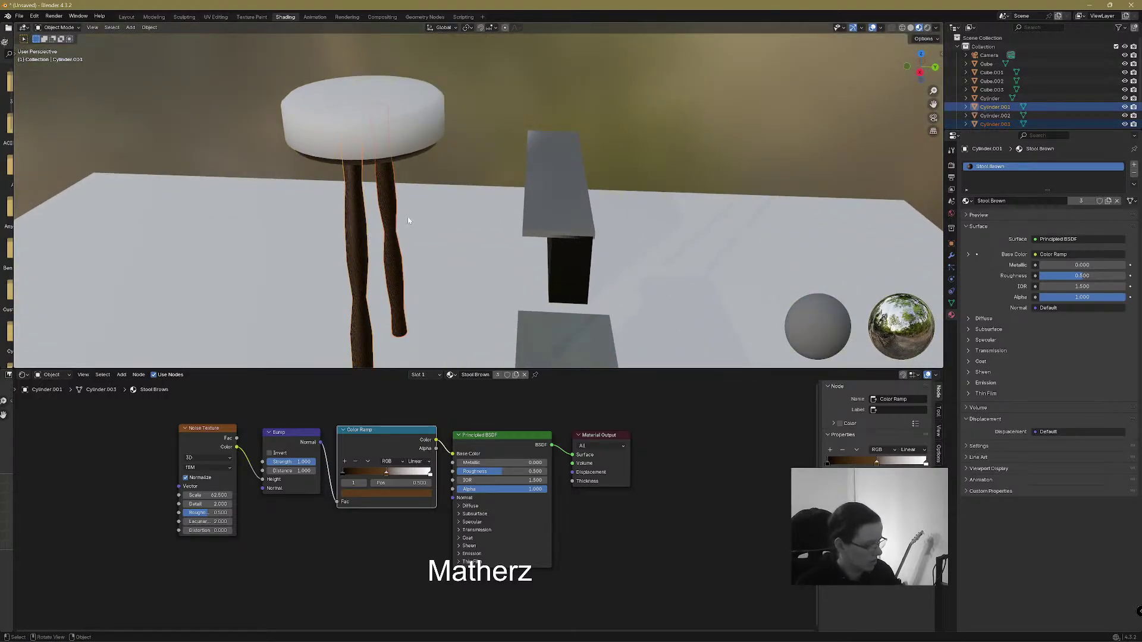
pyautogui.hotkey('shift', 'd')
pyautogui.rightClick(408, 217)
pyautogui.press('r')
pyautogui.press('z')
pyautogui.write('90')
pyautogui.press('Return')
pyautogui.scroll(-1, 492, 232)
pyautogui.moveTo(491, 232); pyautogui.dragTo(549, 254, button='middle')
pyautogui.scroll(5, 568, 285)
pyautogui.scroll(-3, 569, 285)
pyautogui.scroll(3, 548, 254)
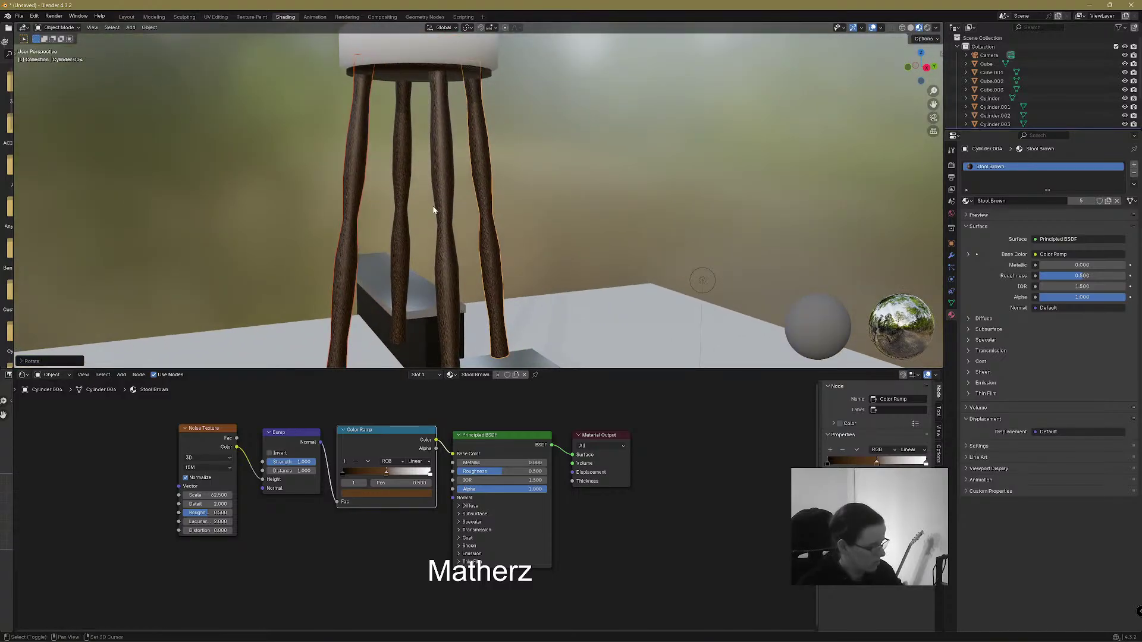
pyautogui.hotkey('shift', 'd')
pyautogui.click(446, 259)
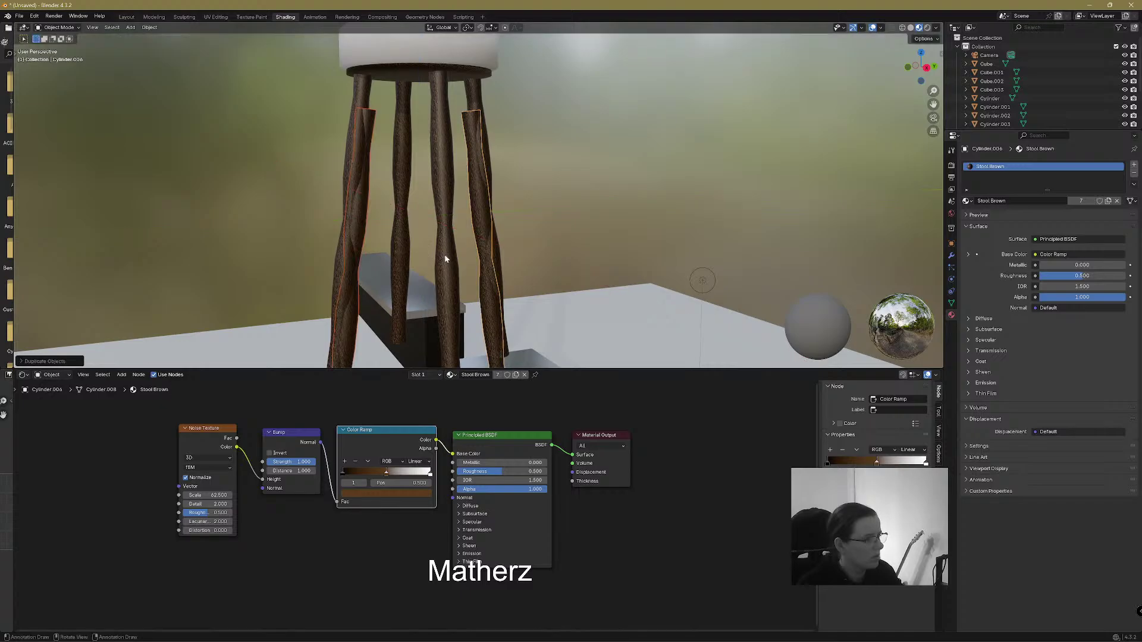
pyautogui.hotkey('ctrl', 'z')
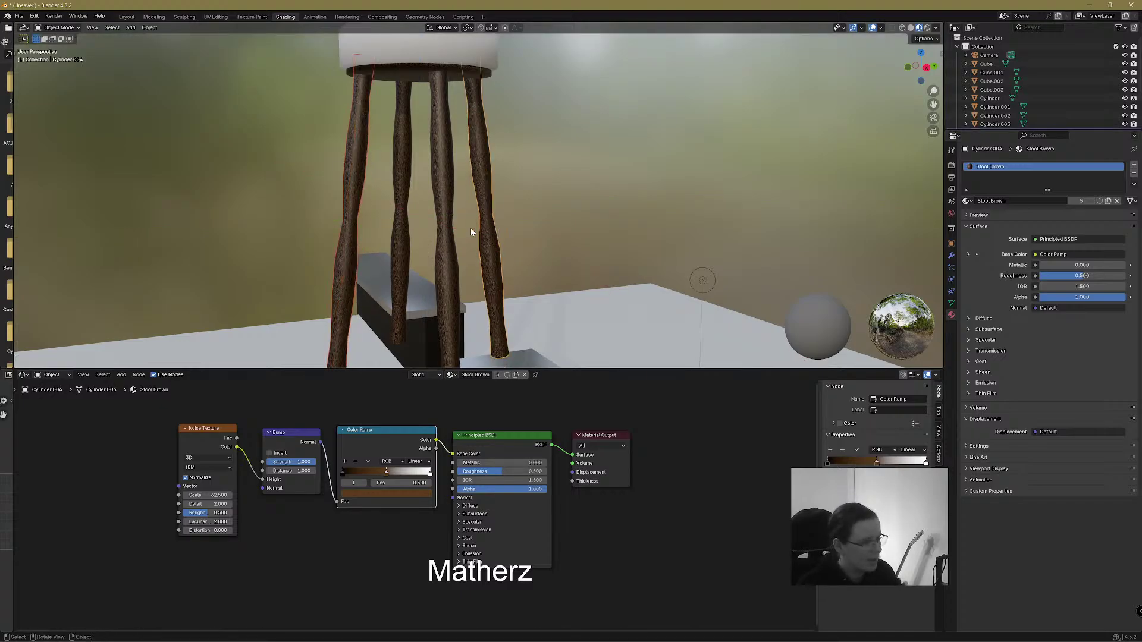
# Duplicate one stool leg, place the copy beside the stool and rotate it around X until it stands upright
pyautogui.click(480, 157)
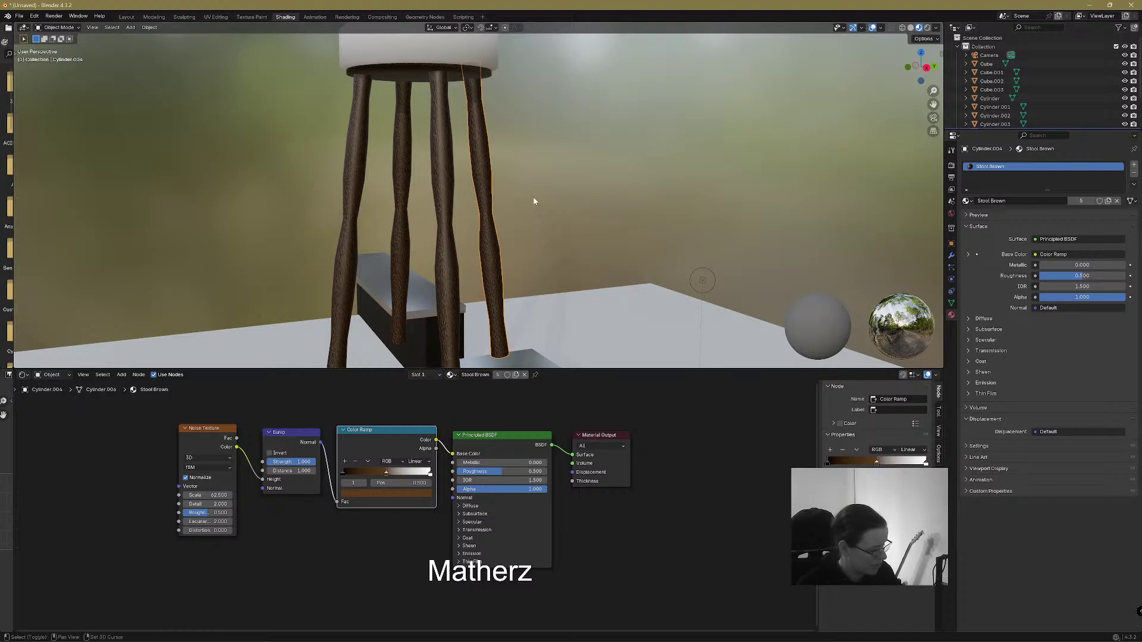
pyautogui.hotkey('shift', 'd')
pyautogui.press('x')
pyautogui.click(598, 186)
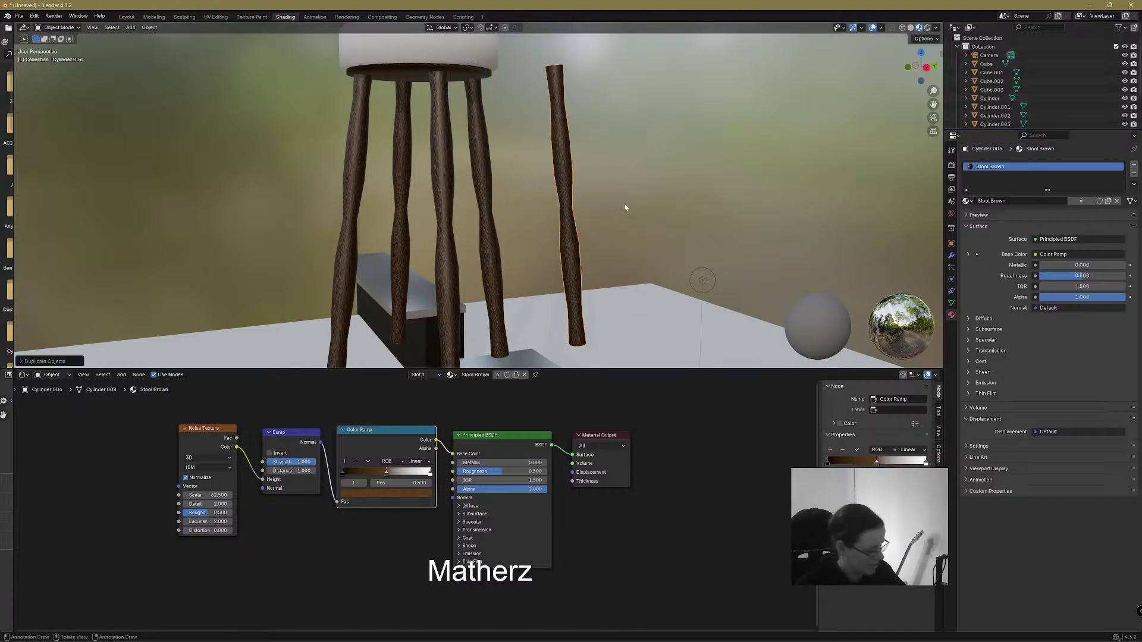
pyautogui.moveTo(627, 225); pyautogui.dragTo(589, 238, button='middle')
pyautogui.press('r')
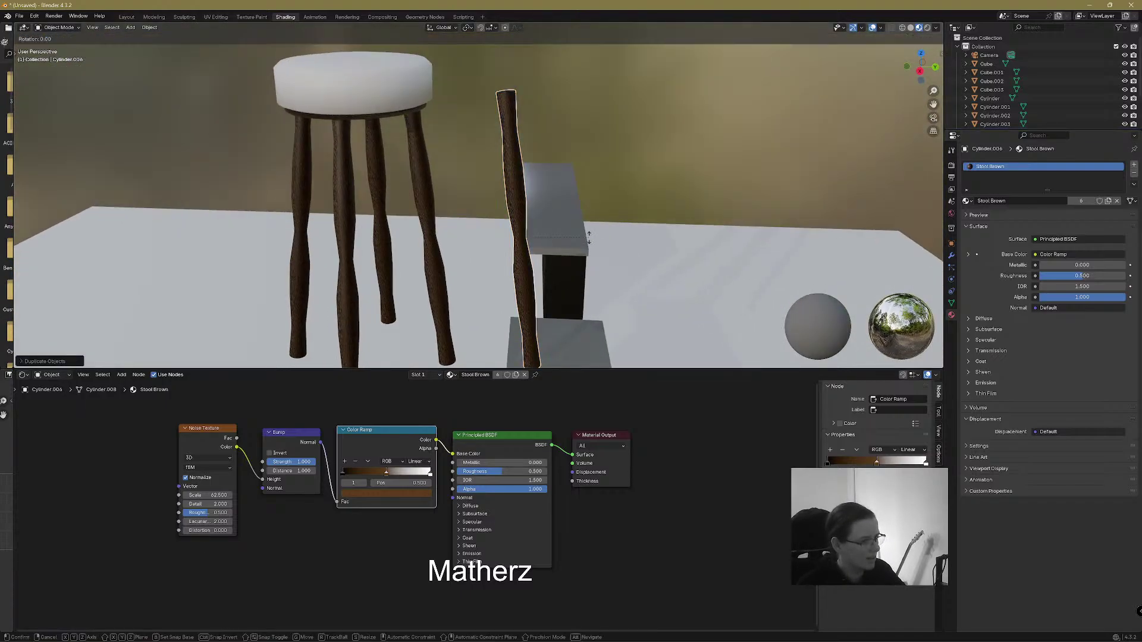
pyautogui.press('x')
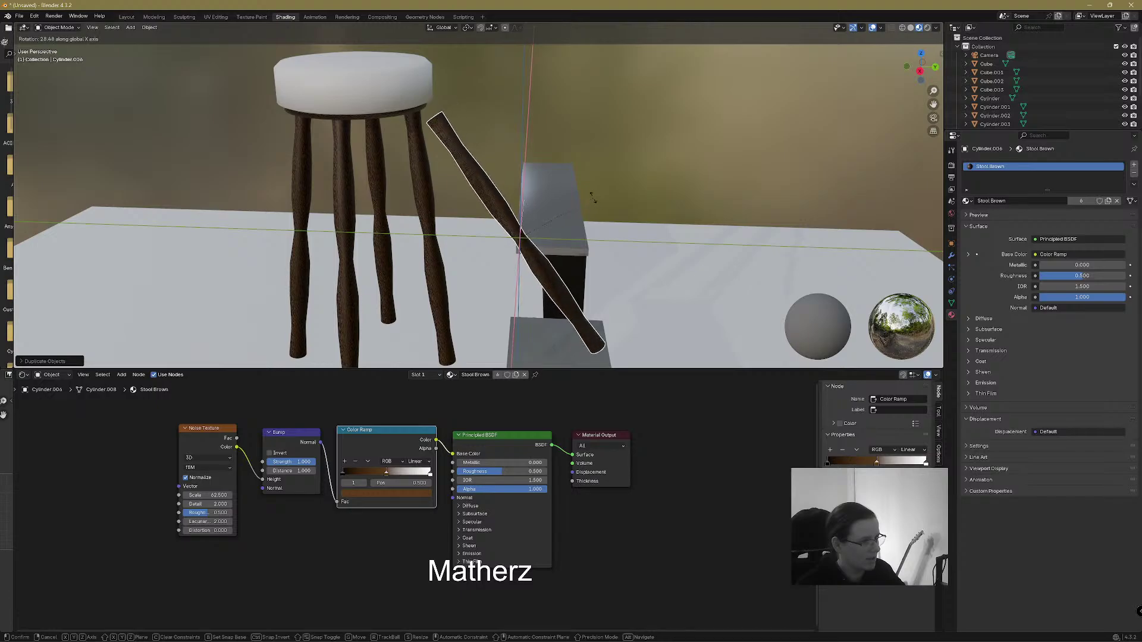
pyautogui.click(592, 244)
# Rotate the separate leg copy around Y until it lies roughly horizontal as a crossbar
pyautogui.moveTo(591, 243); pyautogui.dragTo(453, 216, button='middle')
pyautogui.press('r')
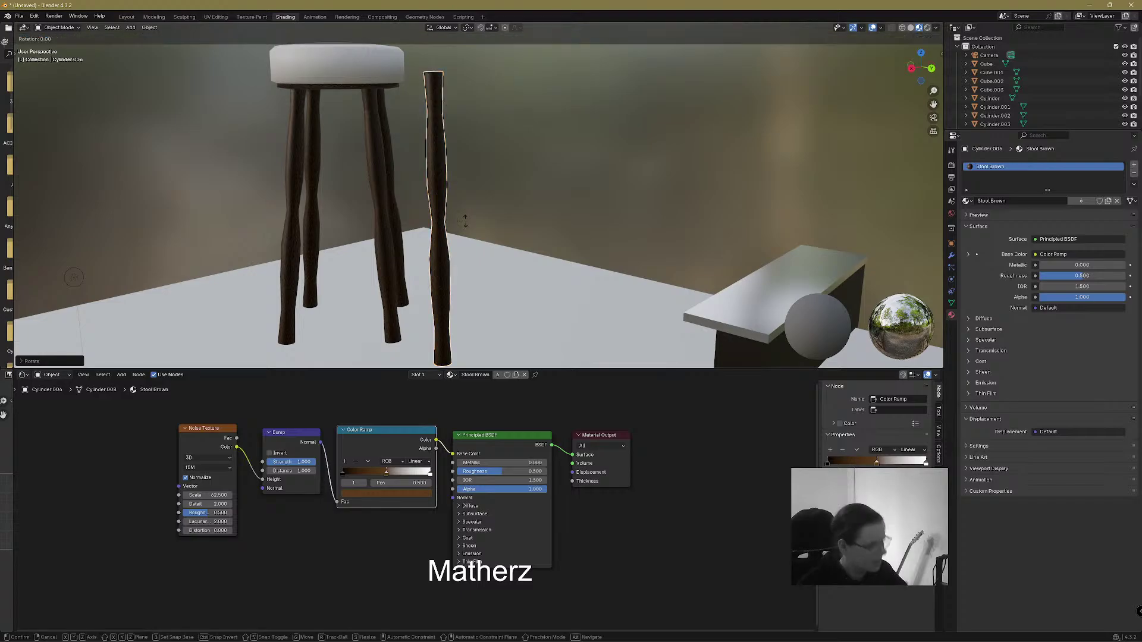
pyautogui.press('y')
pyautogui.click(436, 291)
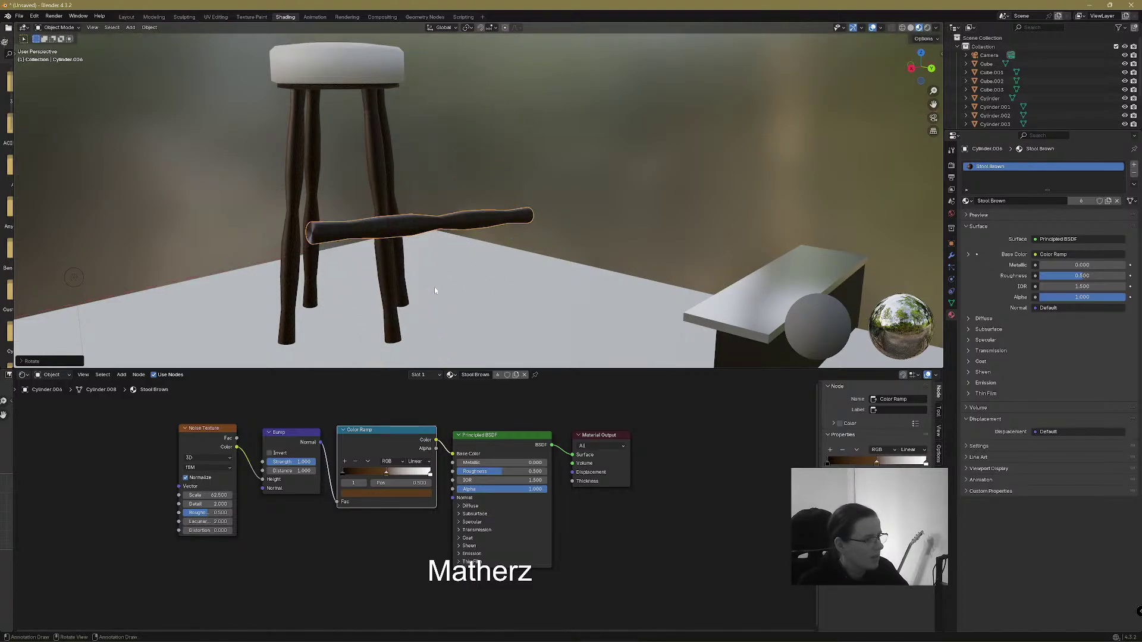
pyautogui.press('r')
pyautogui.press('y')
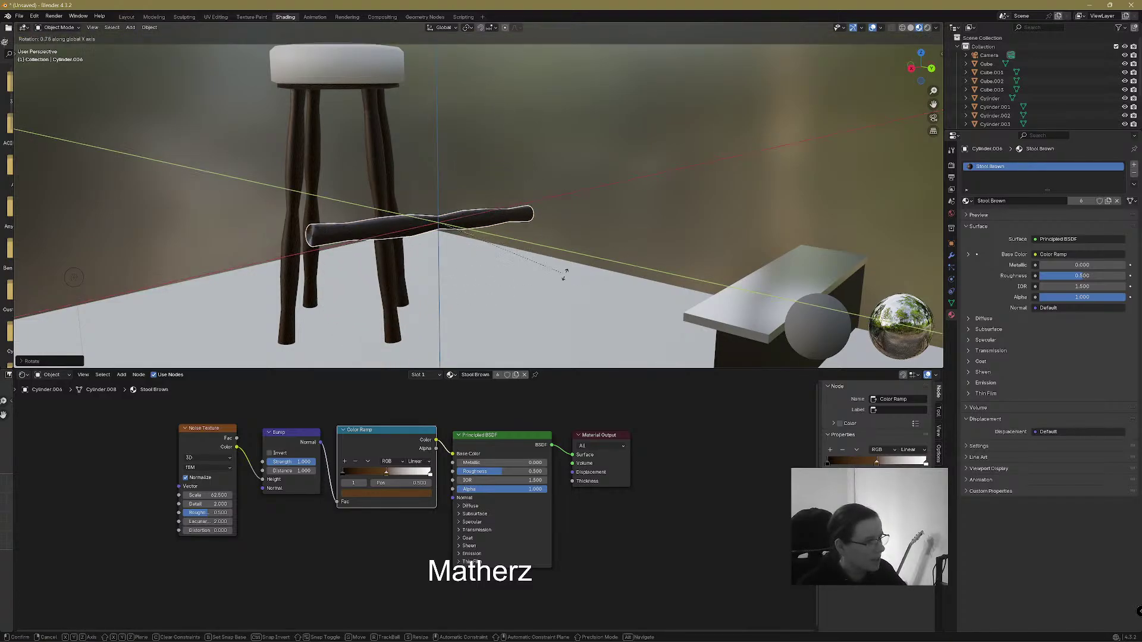
pyautogui.click(564, 301)
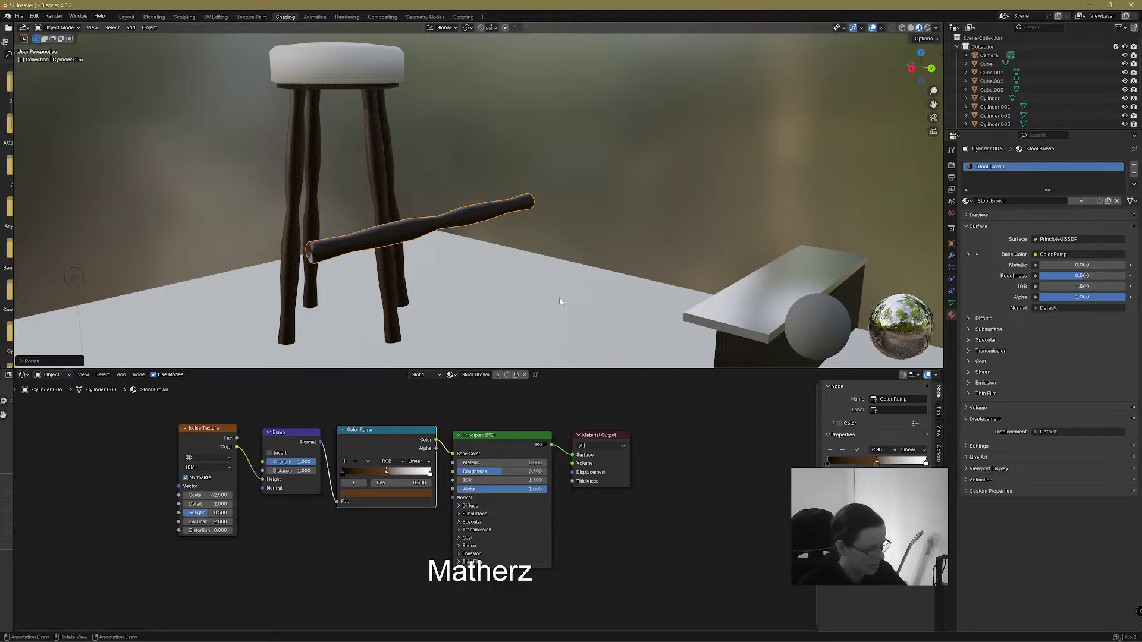
# Move the crossbar about -2.21 m along Y to the stool's legs
pyautogui.press('g')
pyautogui.press('y')
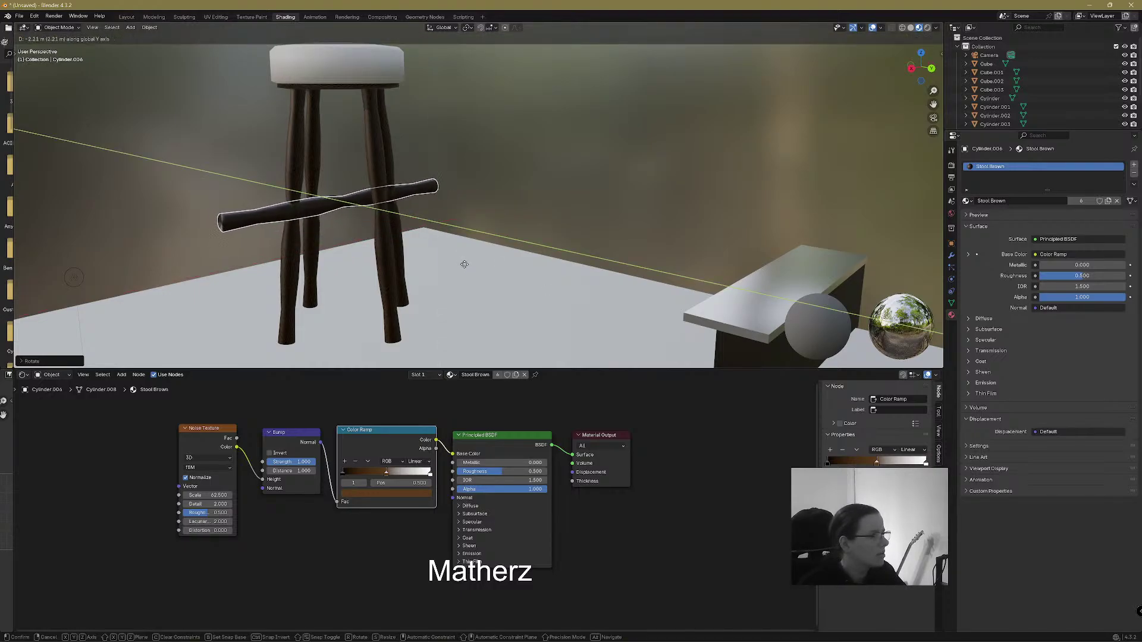
pyautogui.click(464, 267)
# Rotate the crossbar slightly around Z and move it about 0.17 m along Y between the stool's legs
pyautogui.scroll(5, 421, 269)
pyautogui.keyDown('shift'); pyautogui.moveTo(315, 284); pyautogui.dragTo(626, 277, button='middle'); pyautogui.keyUp('shift')
pyautogui.moveTo(499, 295); pyautogui.dragTo(540, 244, button='middle')
pyautogui.press('r')
pyautogui.press('z')
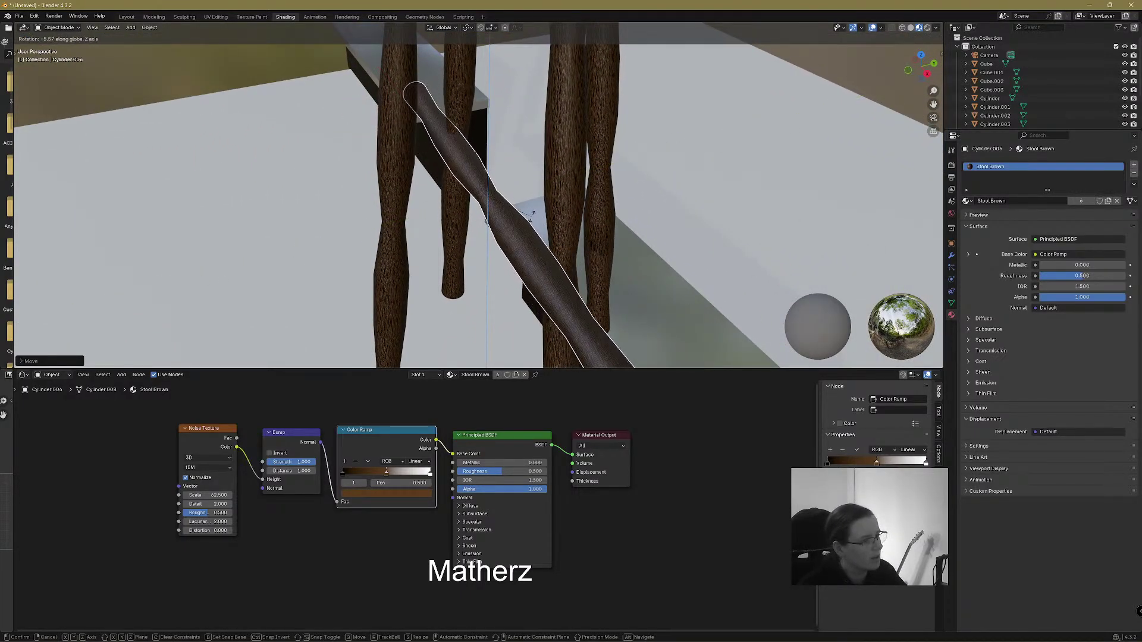
pyautogui.click(537, 219)
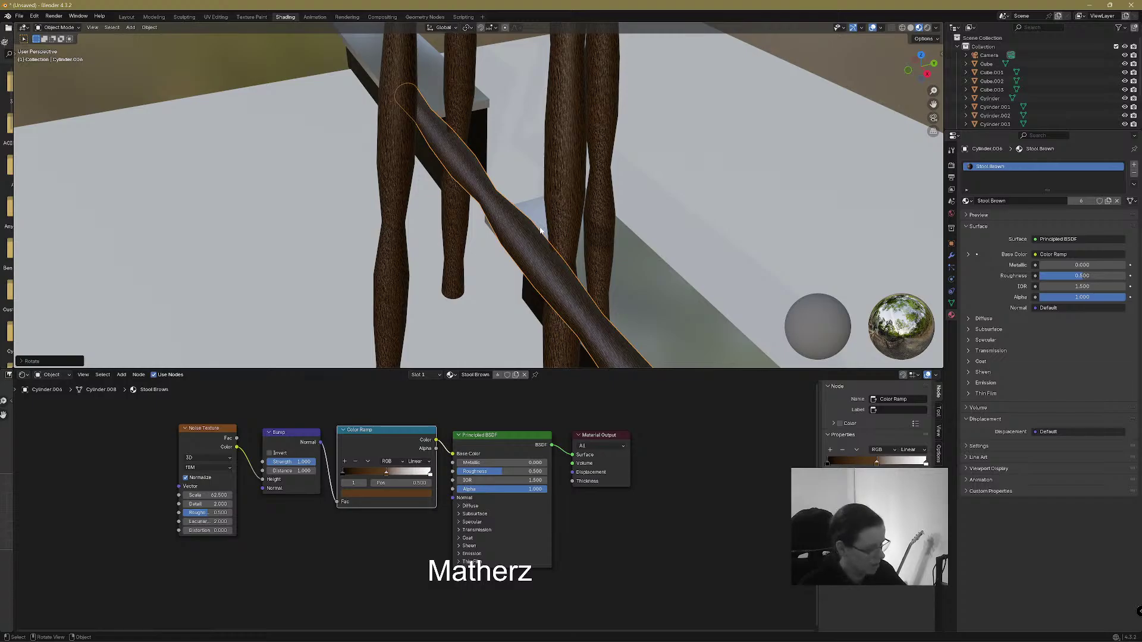
pyautogui.press('g')
pyautogui.press('y')
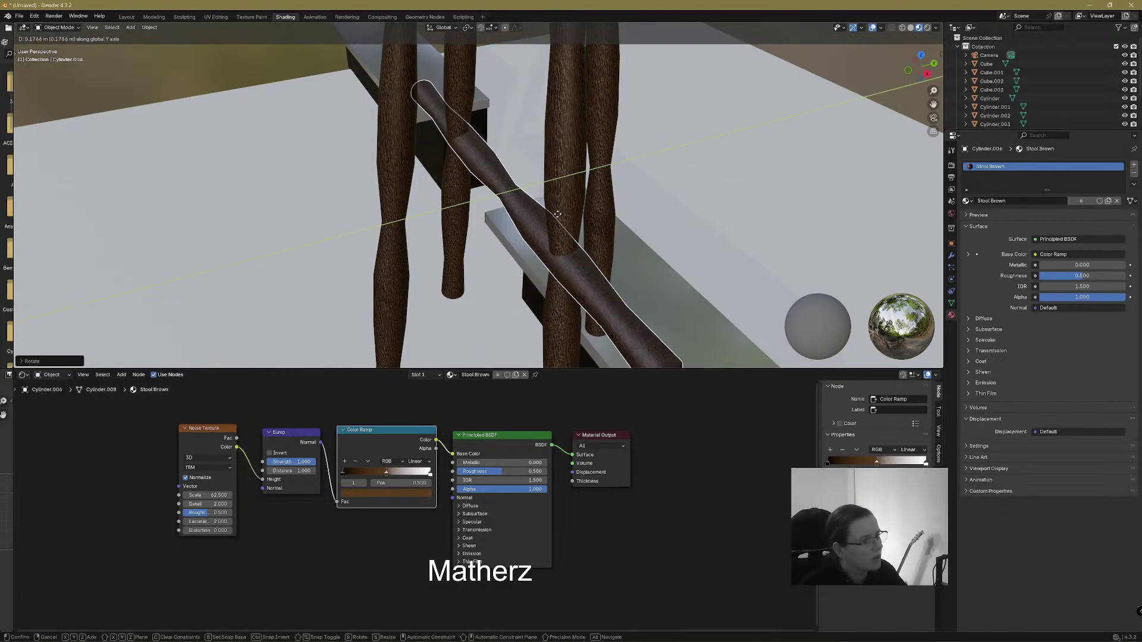
pyautogui.click(658, 321)
# Scale the crossbar down uniformly, shorten it to about half along X and adjust its scale along Y
pyautogui.press('s')
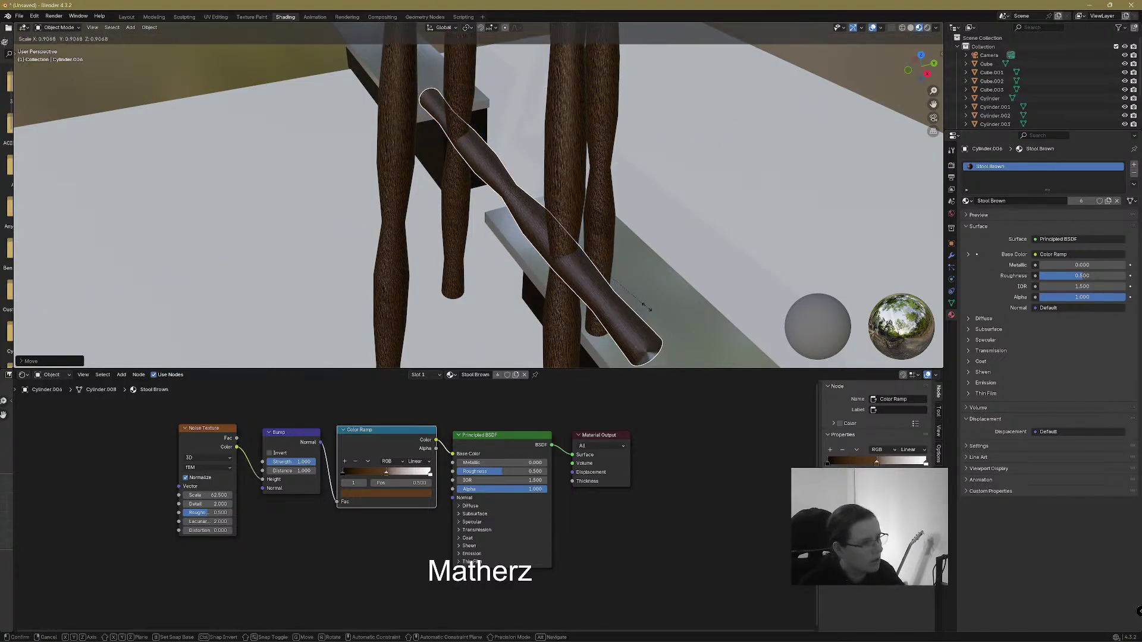
pyautogui.click(645, 324)
pyautogui.press('s')
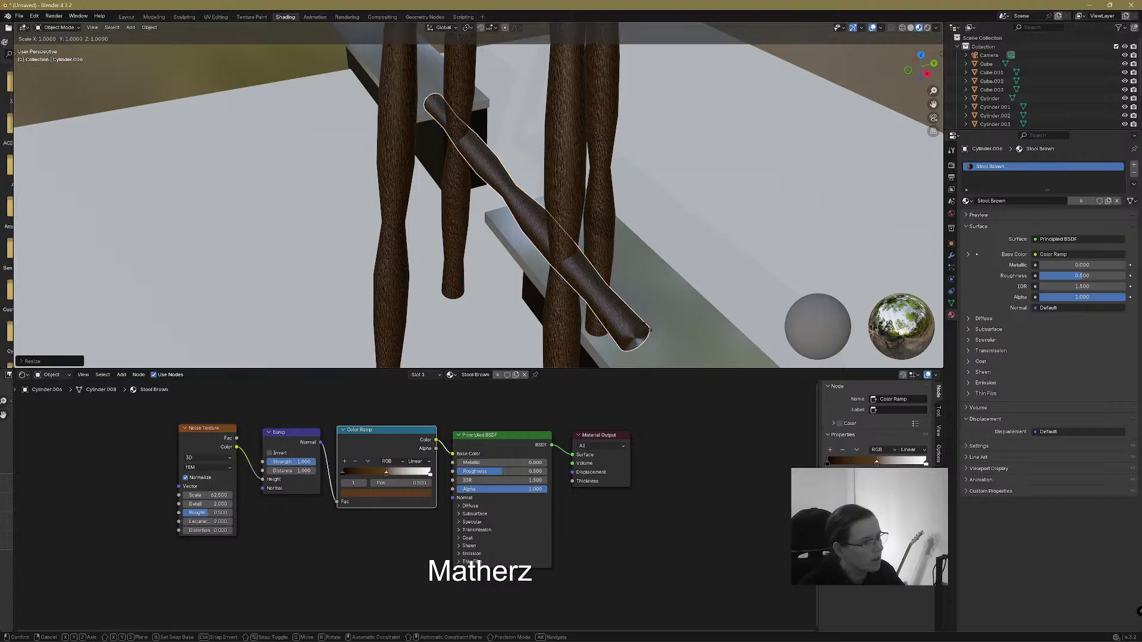
pyautogui.press('x')
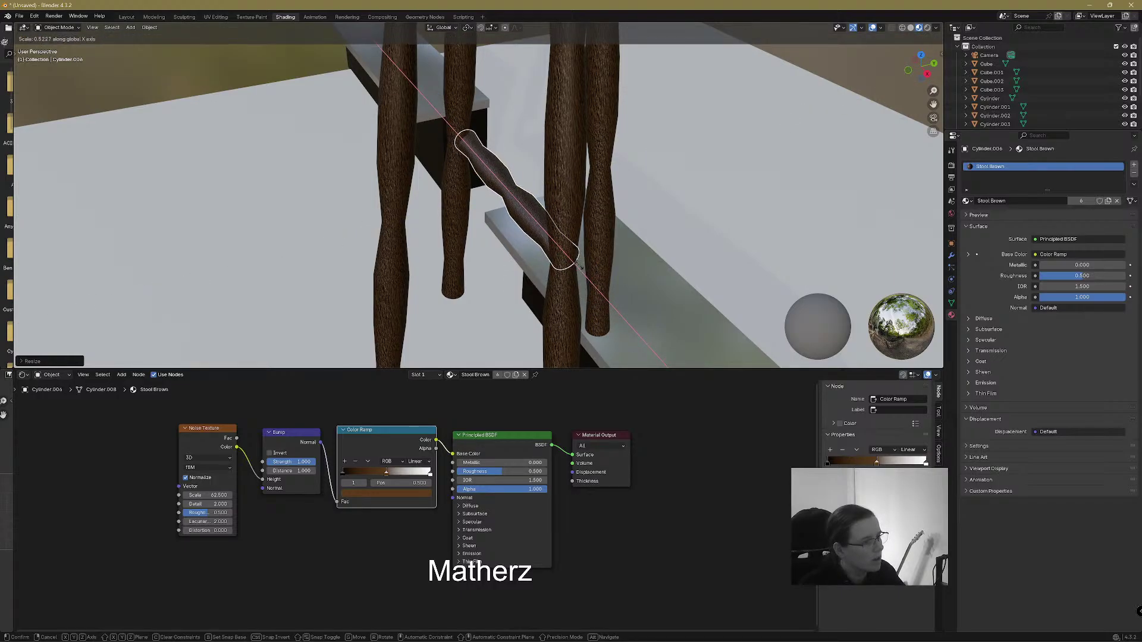
pyautogui.click(591, 275)
pyautogui.moveTo(630, 206); pyautogui.dragTo(604, 226, button='middle')
pyautogui.press('s')
pyautogui.press('y')
pyautogui.click(597, 211)
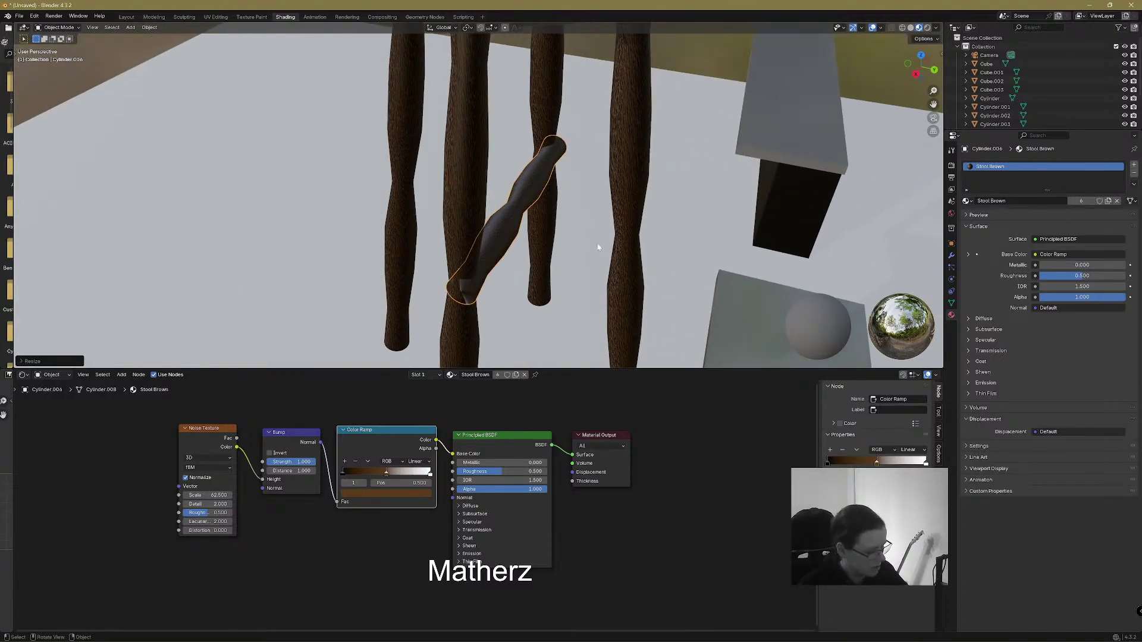
# Move the crossbar about -0.08 m along Y and turn it slightly around Z to line up with two opposite legs
pyautogui.press('g')
pyautogui.press('y')
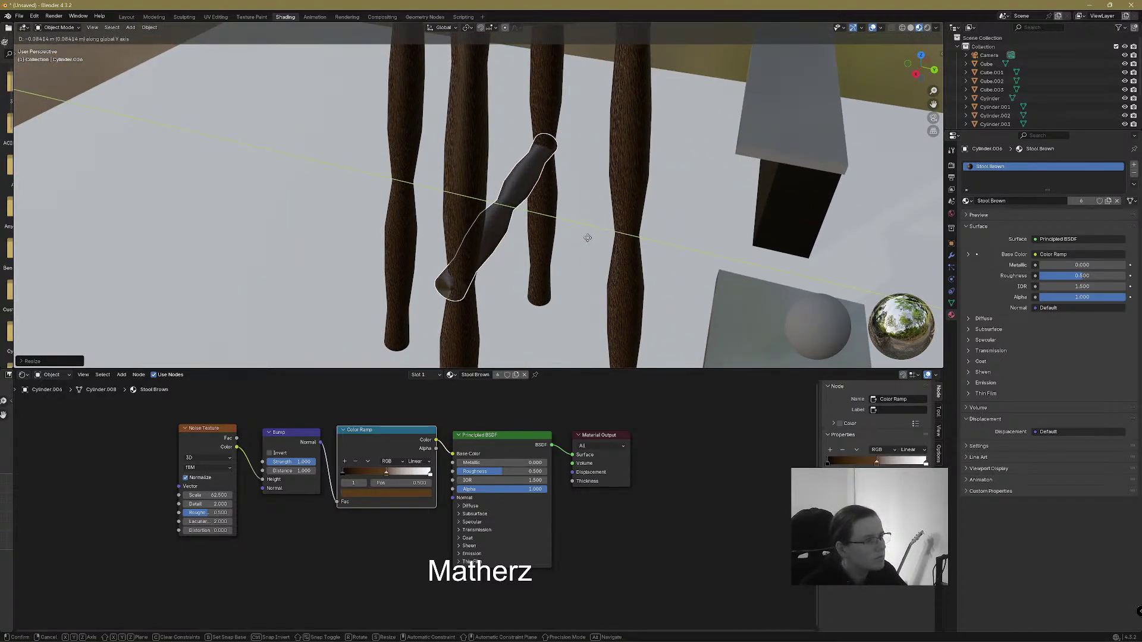
pyautogui.click(591, 241)
pyautogui.press('r')
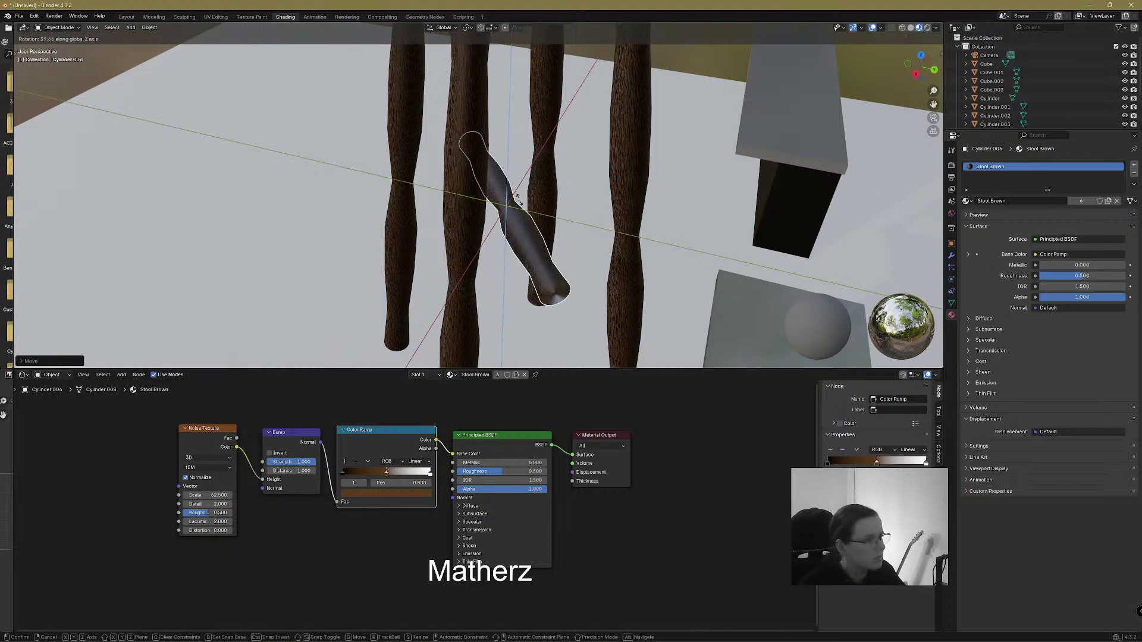
pyautogui.press('z')
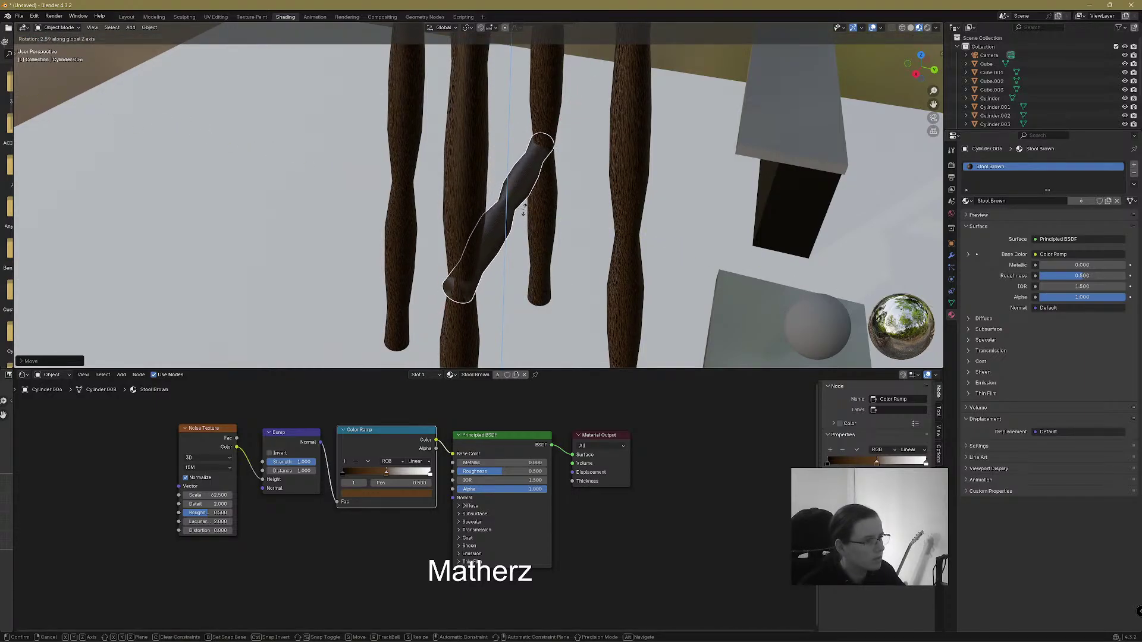
pyautogui.click(561, 222)
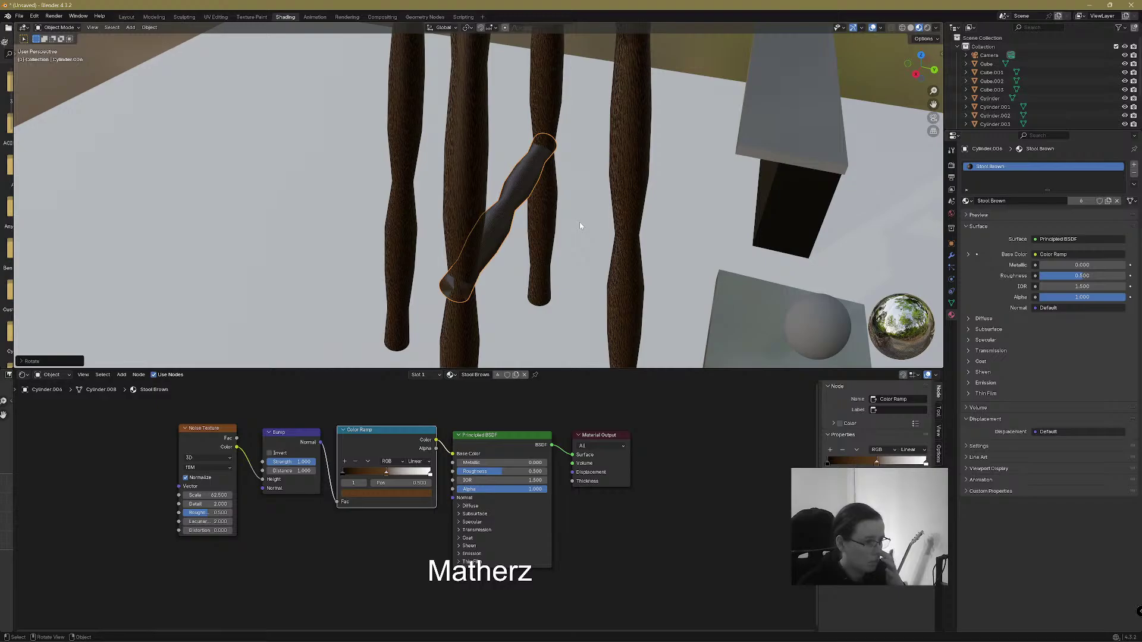
# Scale the crossbar down uniformly and stretch it about 1.2 times along X toward the two opposite legs
pyautogui.press('s')
pyautogui.click(593, 199)
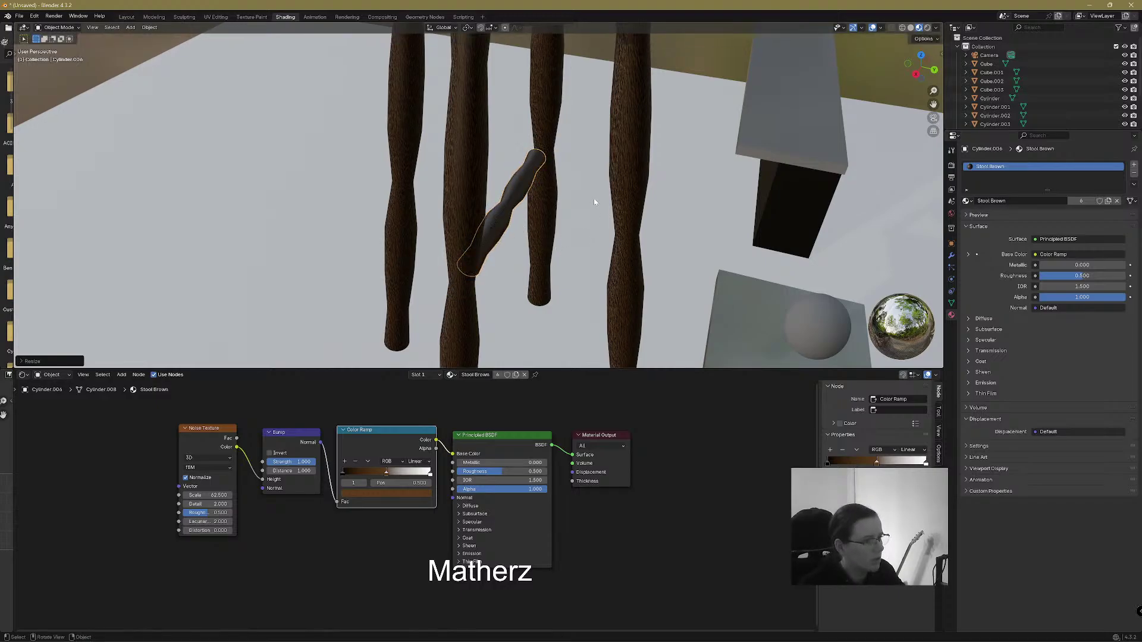
pyautogui.moveTo(593, 199); pyautogui.dragTo(539, 215, button='middle')
pyautogui.press('s')
pyautogui.press('x')
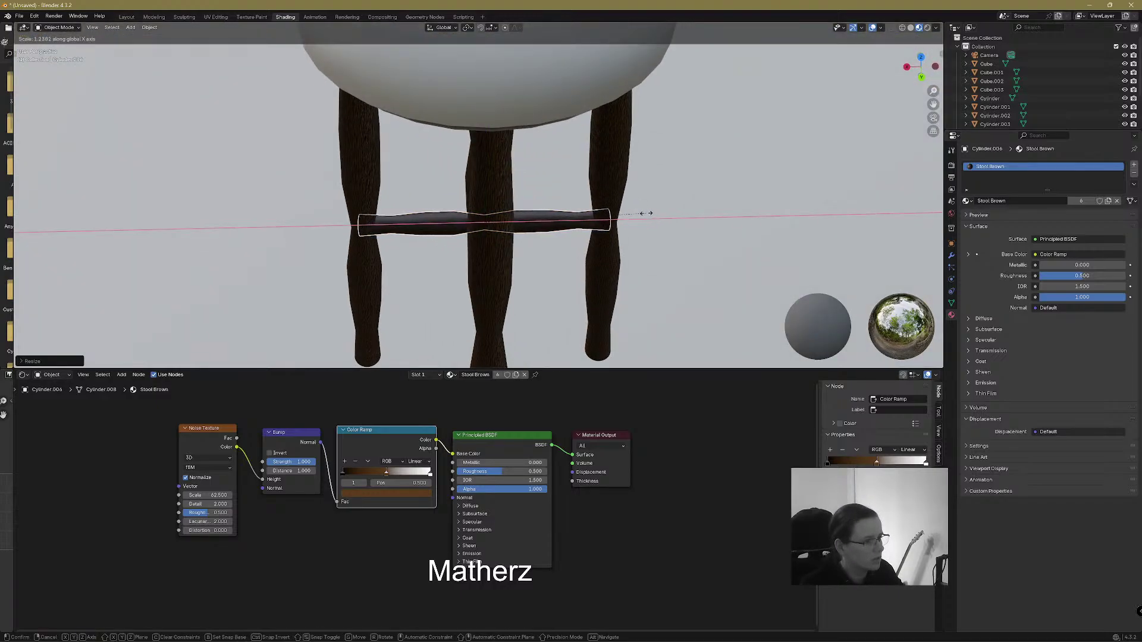
pyautogui.click(651, 212)
# Thin the crossbar with a uniform scale of about 0.87, then stretch it about 1.15 times along X to reach the legs
pyautogui.press('s')
pyautogui.press('x')
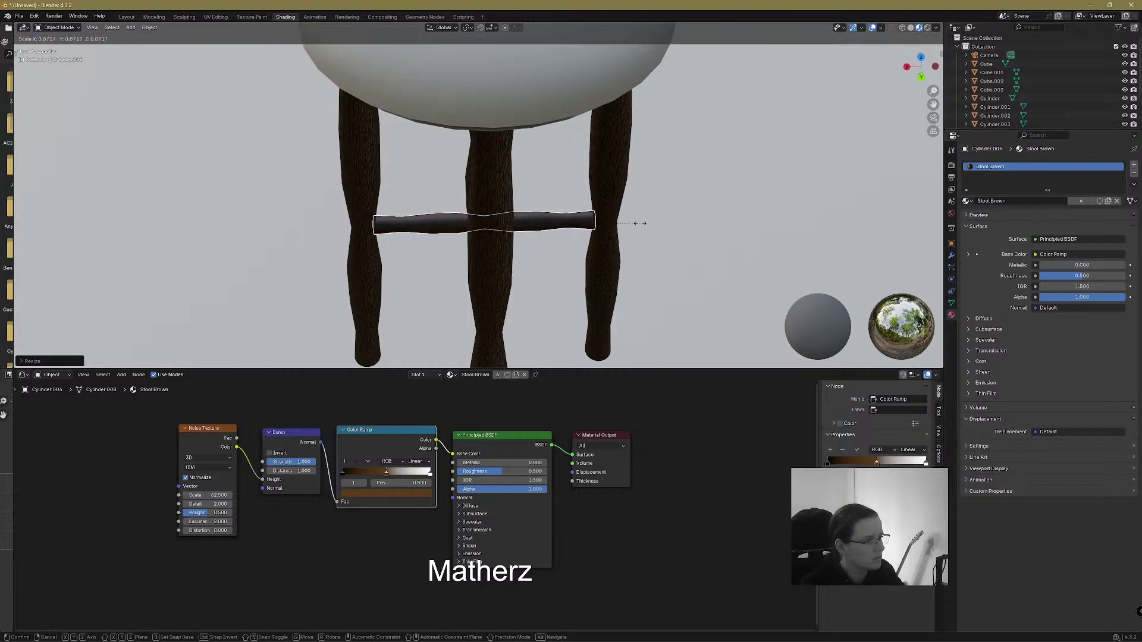
pyautogui.click(632, 224)
pyautogui.press('s')
pyautogui.press('x')
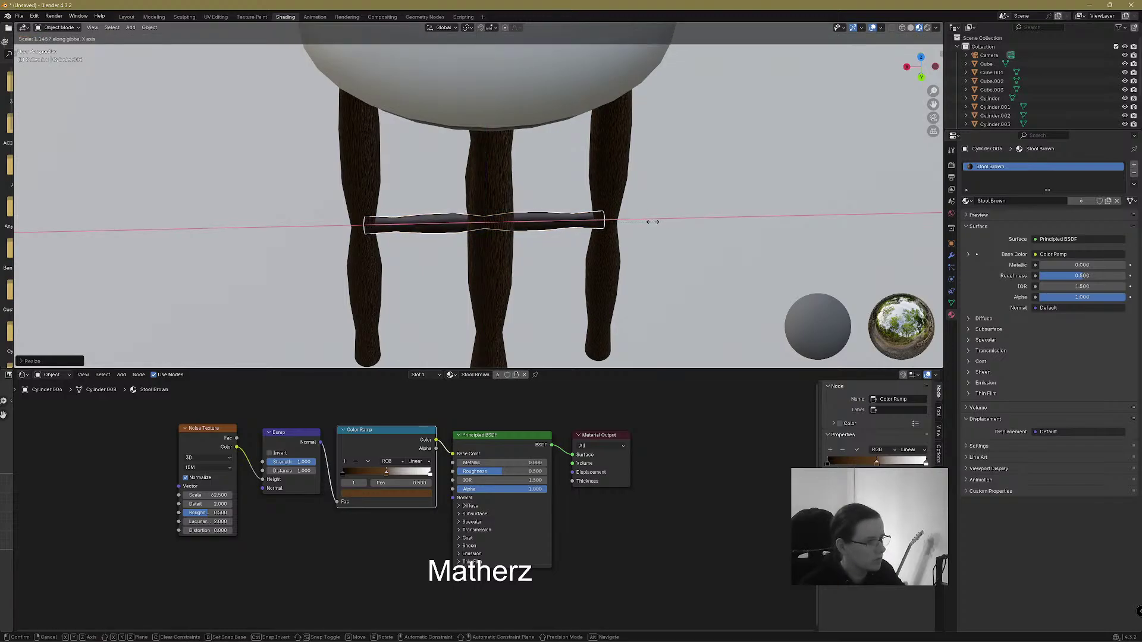
pyautogui.click(658, 224)
# Duplicate the crossbar in place and rotate the copy 90° around Z to join the other two legs
pyautogui.moveTo(474, 280); pyautogui.dragTo(547, 270, button='middle')
pyautogui.hotkey('shift', 'd')
pyautogui.rightClick(531, 240)
pyautogui.press('r')
pyautogui.press('z')
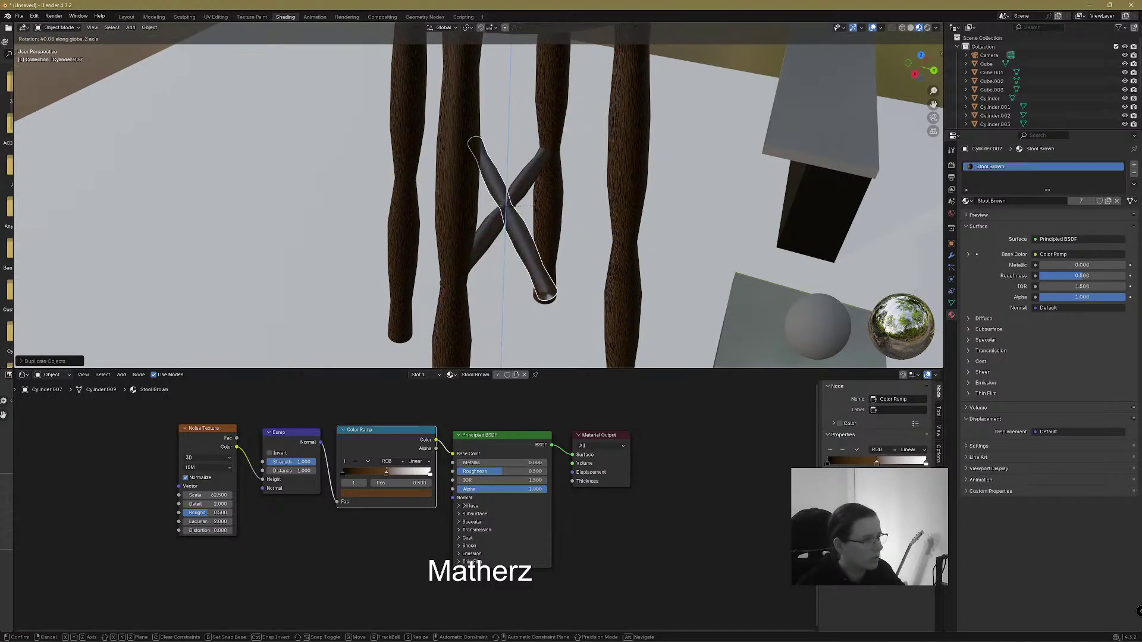
pyautogui.write('90')
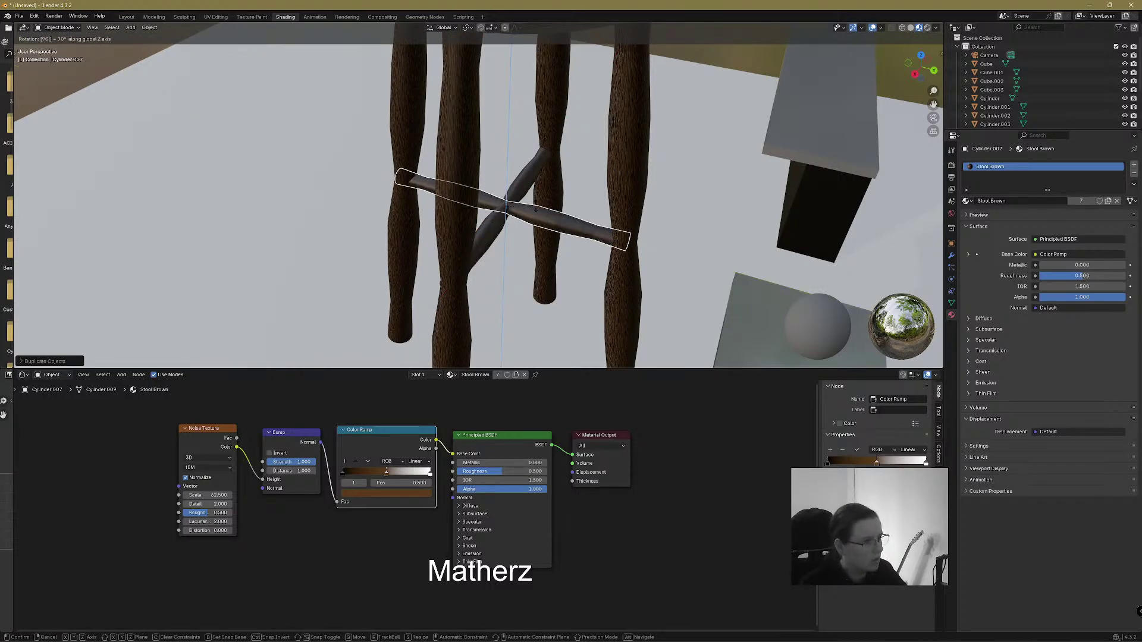
pyautogui.press('Return')
# Select the stool's round seat and give it a new material
pyautogui.scroll(-5, 535, 213)
pyautogui.moveTo(520, 287); pyautogui.dragTo(581, 183, button='middle')
pyautogui.scroll(2, 581, 183)
pyautogui.click(613, 123)
pyautogui.keyDown('shift'); pyautogui.moveTo(714, 216); pyautogui.dragTo(568, 224, button='middle'); pyautogui.keyUp('shift')
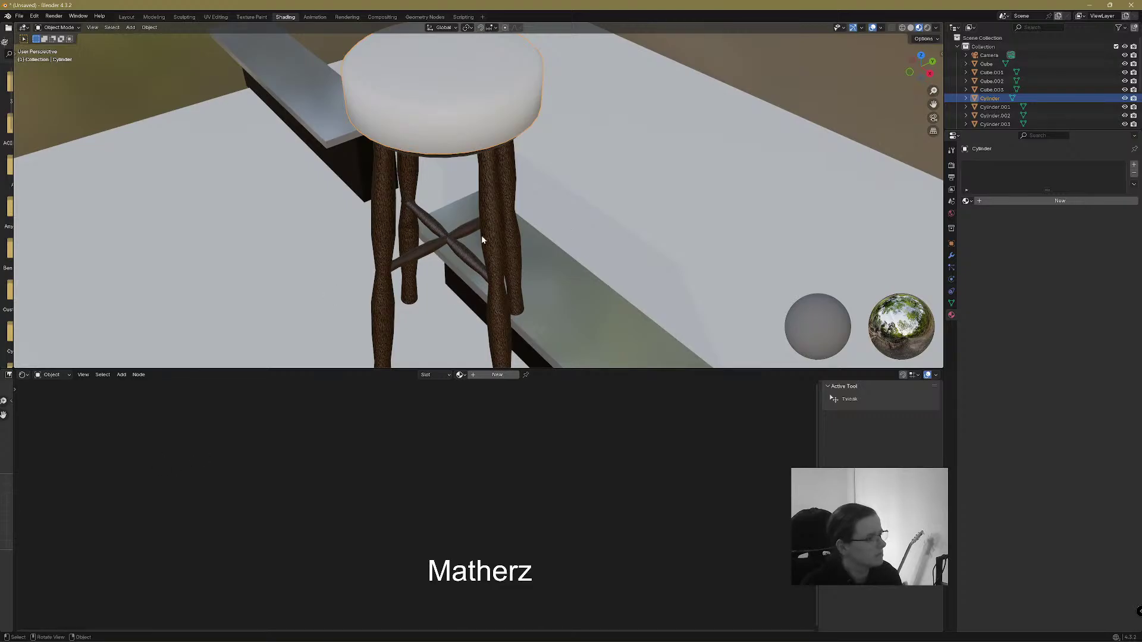
pyautogui.moveTo(476, 235); pyautogui.dragTo(511, 286, button='middle')
pyautogui.click(489, 375)
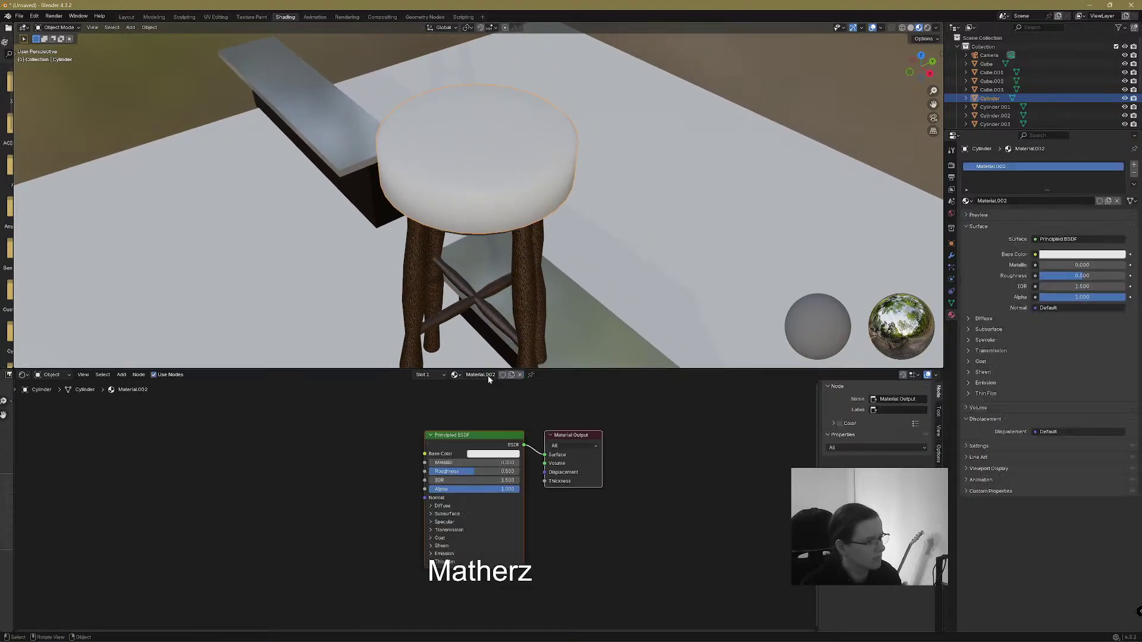
# Add a Checker Texture node and connect its Color output to the Principled BSDF's Base Color
pyautogui.click(127, 374)
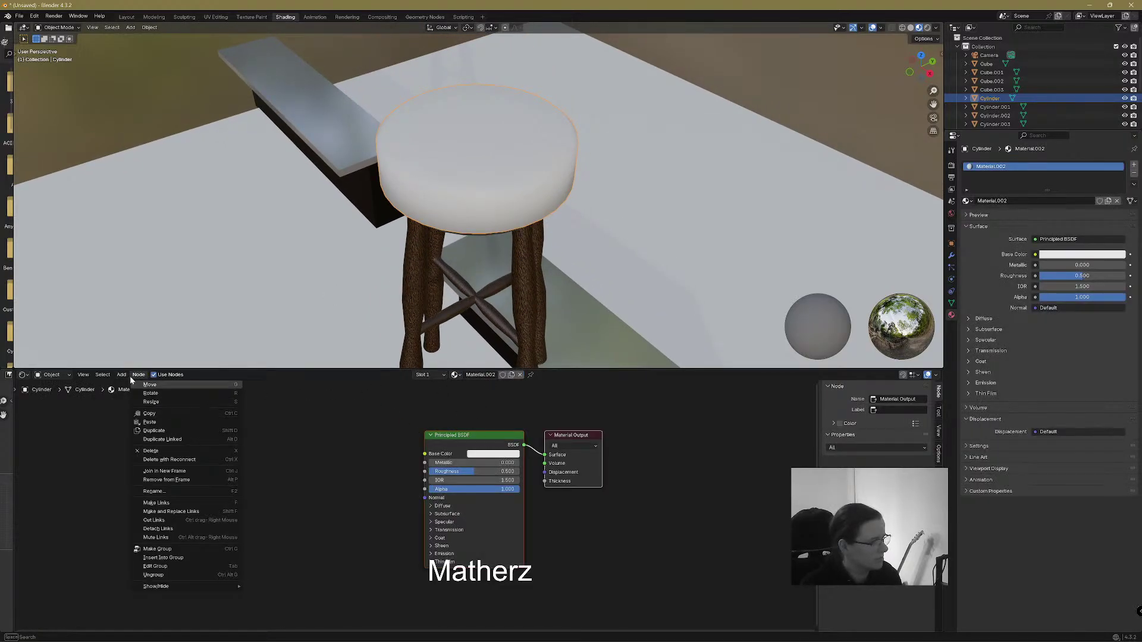
pyautogui.moveTo(142, 434)
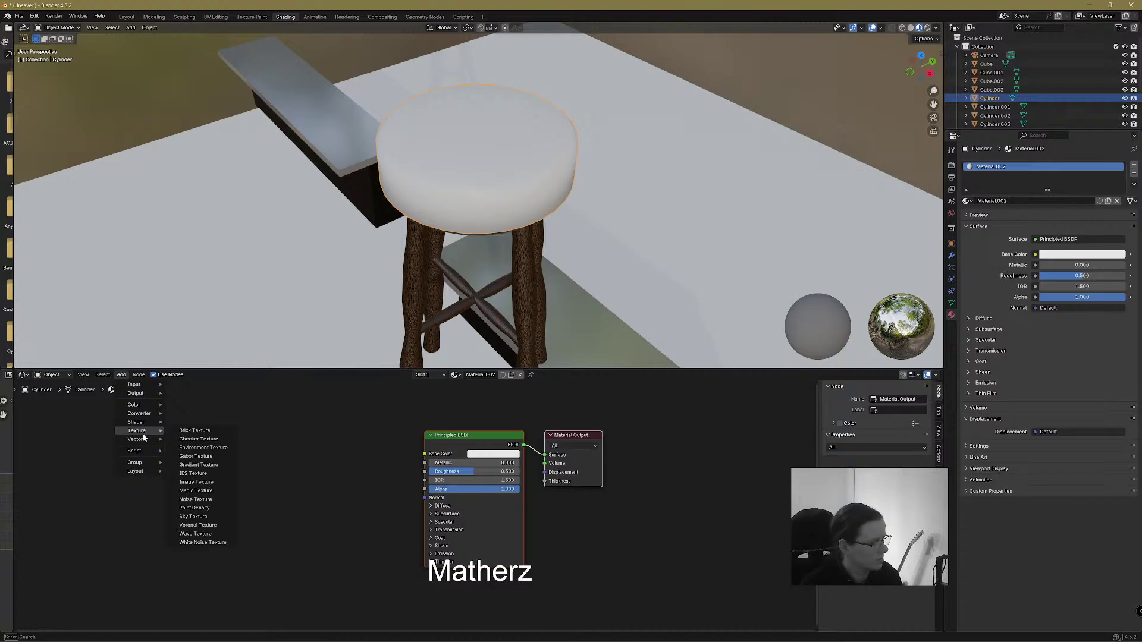
pyautogui.click(225, 438)
pyautogui.click(315, 435)
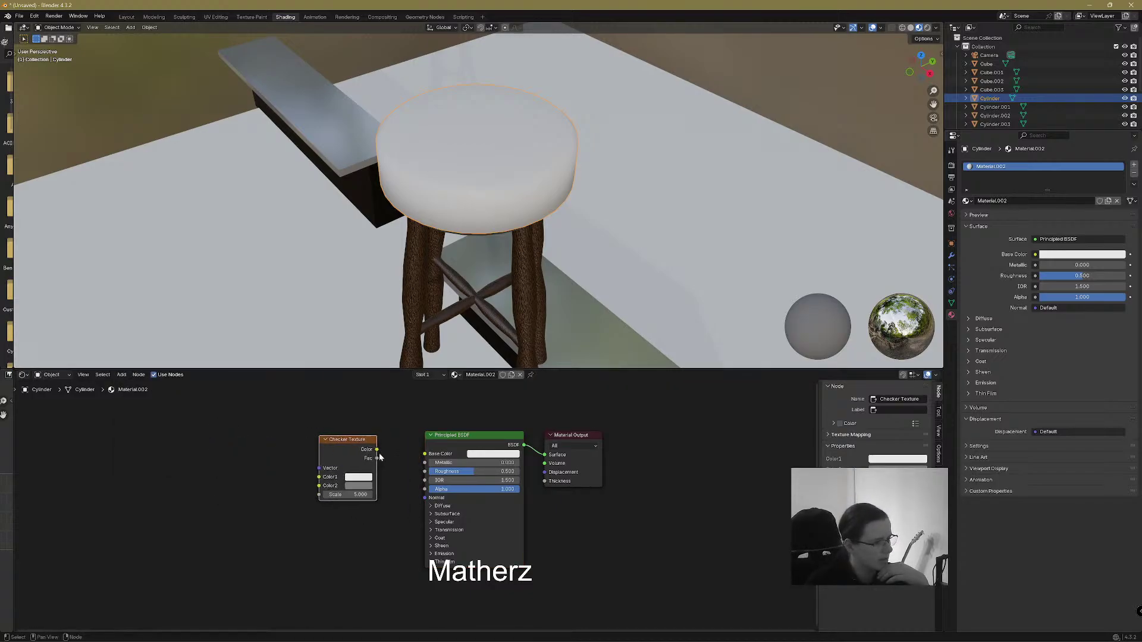
pyautogui.moveTo(421, 455); pyautogui.dragTo(423, 453)
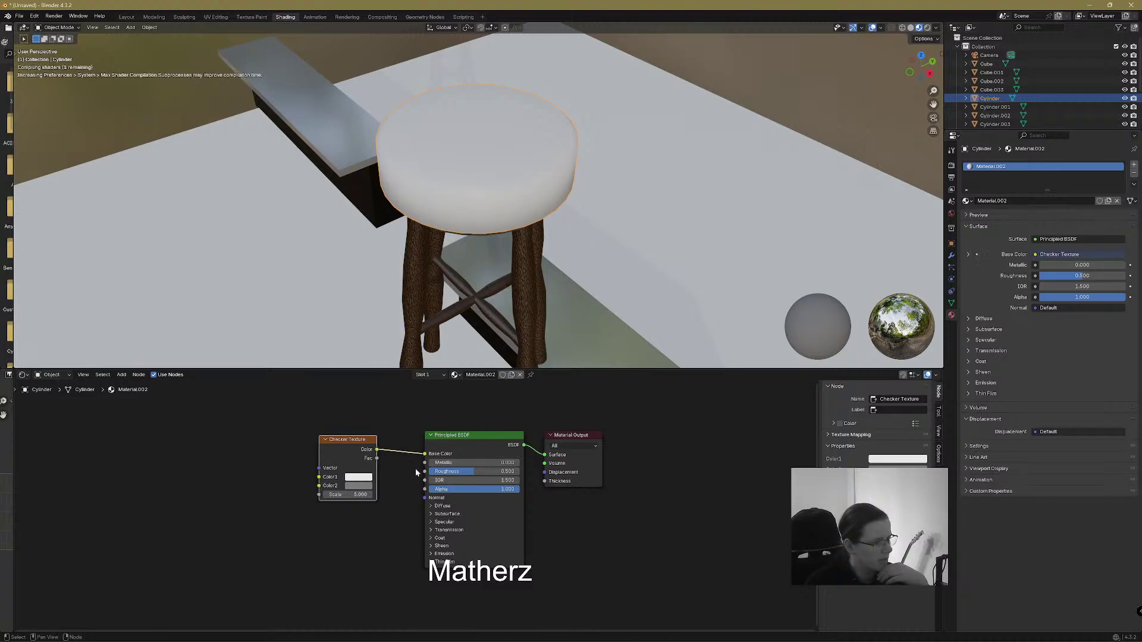
# Set the seat's checker colors to red for Color1 and near-black brown for Color2
pyautogui.click(362, 480)
pyautogui.moveTo(381, 376)
pyautogui.mouseDown()
pyautogui.moveTo(375, 409)
pyautogui.moveTo(377, 386)
pyautogui.moveTo(351, 378)
pyautogui.moveTo(369, 413)
pyautogui.moveTo(420, 400)
pyautogui.moveTo(421, 411)
pyautogui.mouseUp()
pyautogui.click(362, 487)
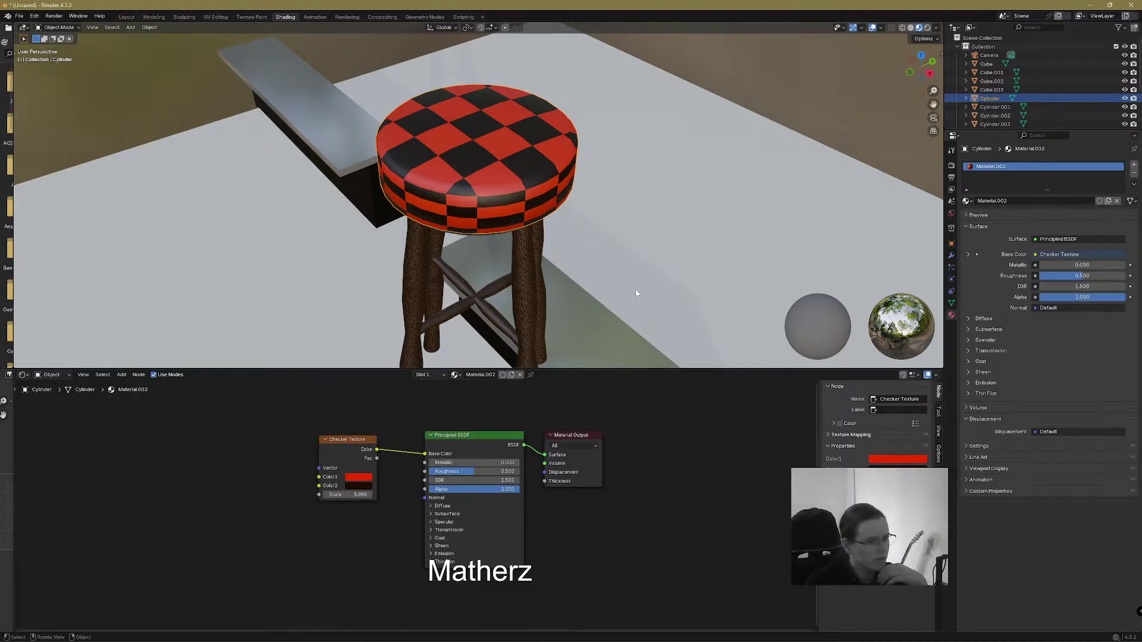
# Try inserting a Noise Texture node between the Checker Texture and the Principled BSDF, then undo its last placement
pyautogui.scroll(-3, 624, 273)
pyautogui.scroll(2, 463, 389)
pyautogui.click(124, 375)
pyautogui.write('noi')
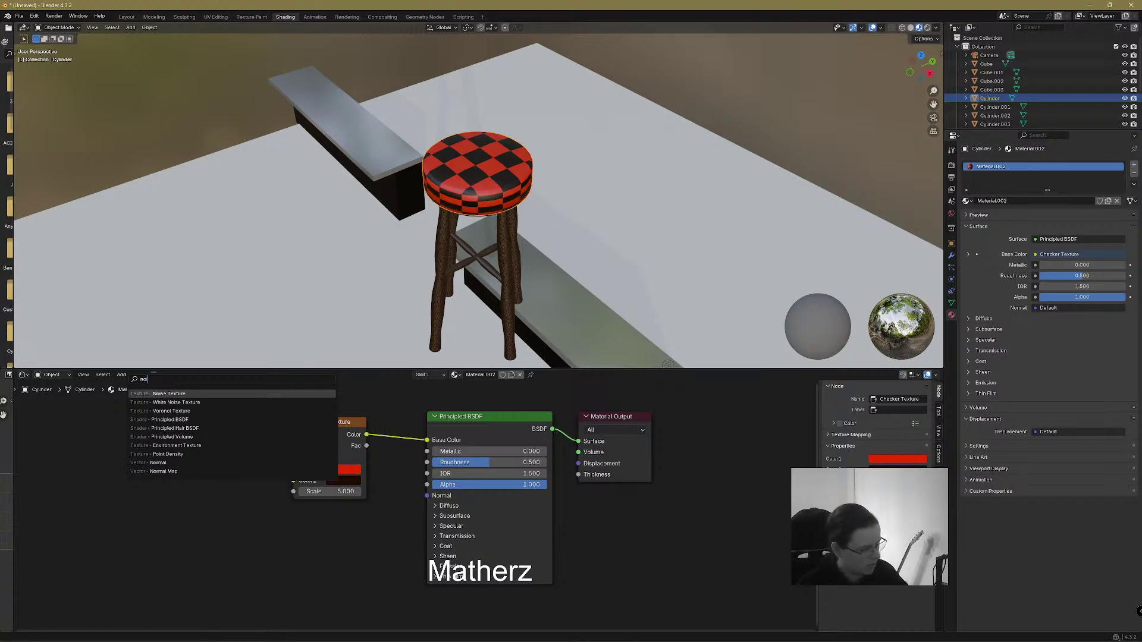
pyautogui.press('Return')
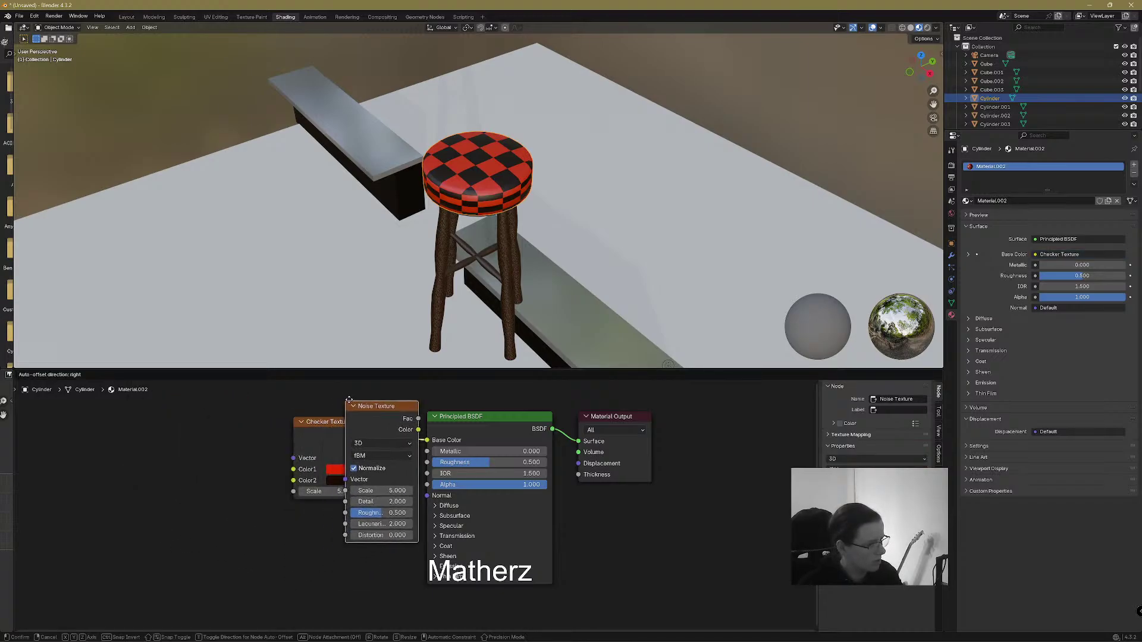
pyautogui.click(400, 403)
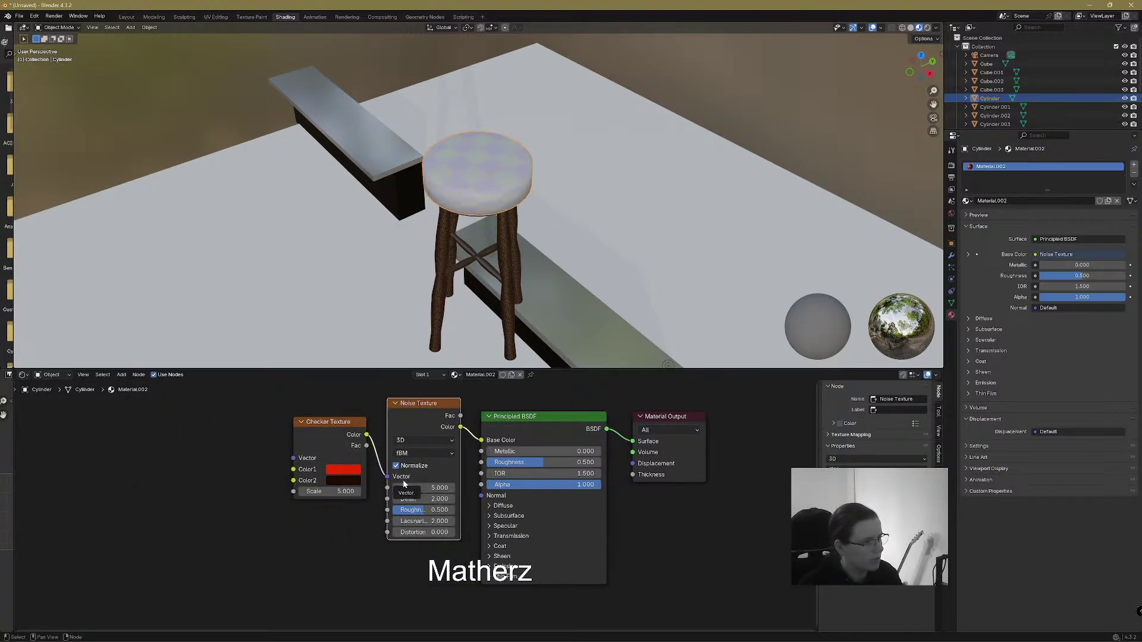
pyautogui.hotkey('ctrl', 'z')
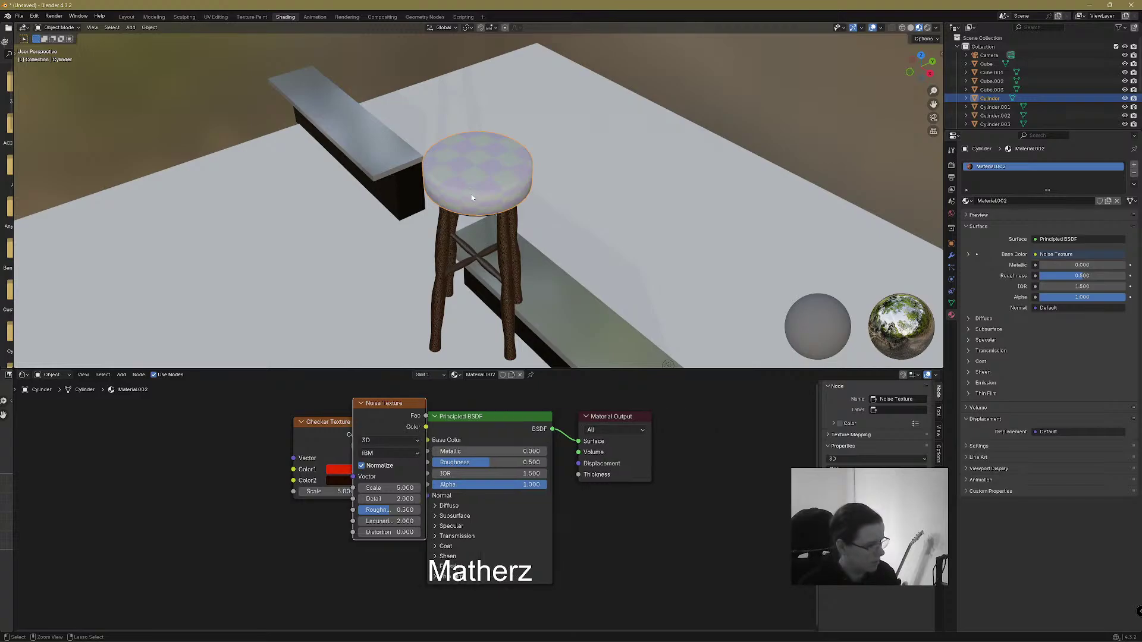
# Try placing the Noise Texture before the Checker Texture and feeding its Color output into Color1
pyautogui.moveTo(417, 404); pyautogui.dragTo(185, 397)
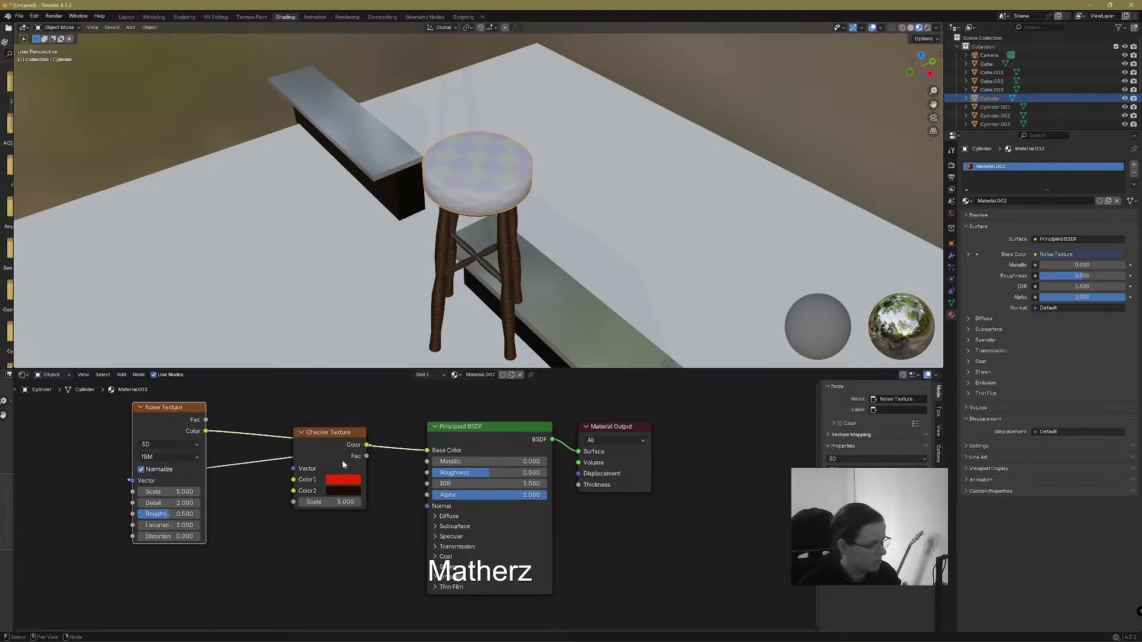
pyautogui.click(368, 446)
pyautogui.moveTo(383, 430); pyautogui.dragTo(385, 431)
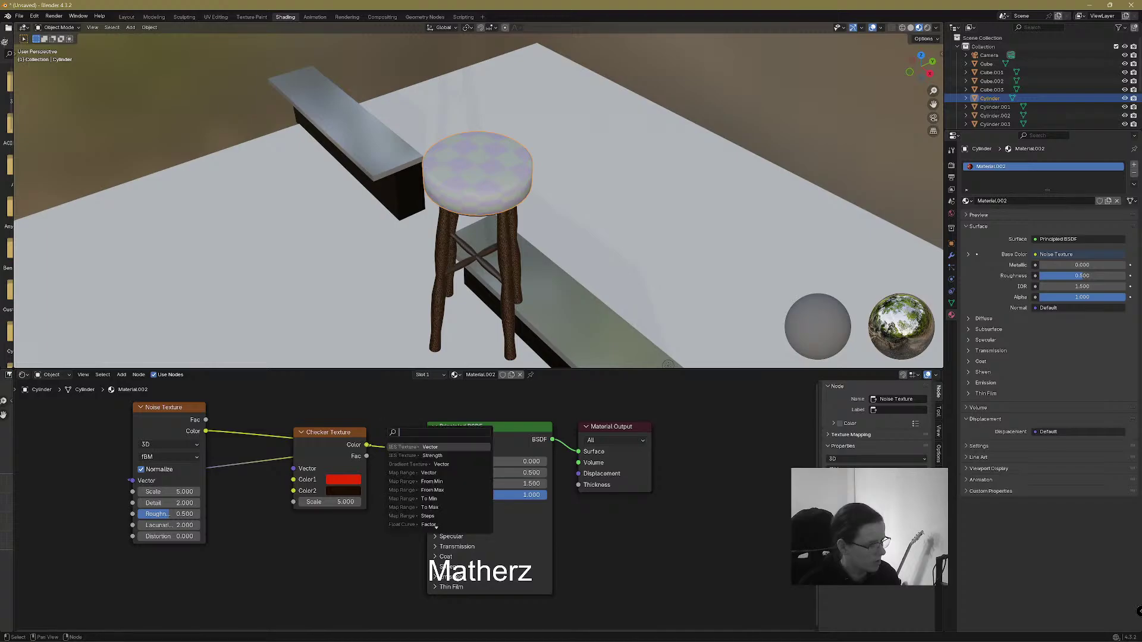
pyautogui.press('Escape')
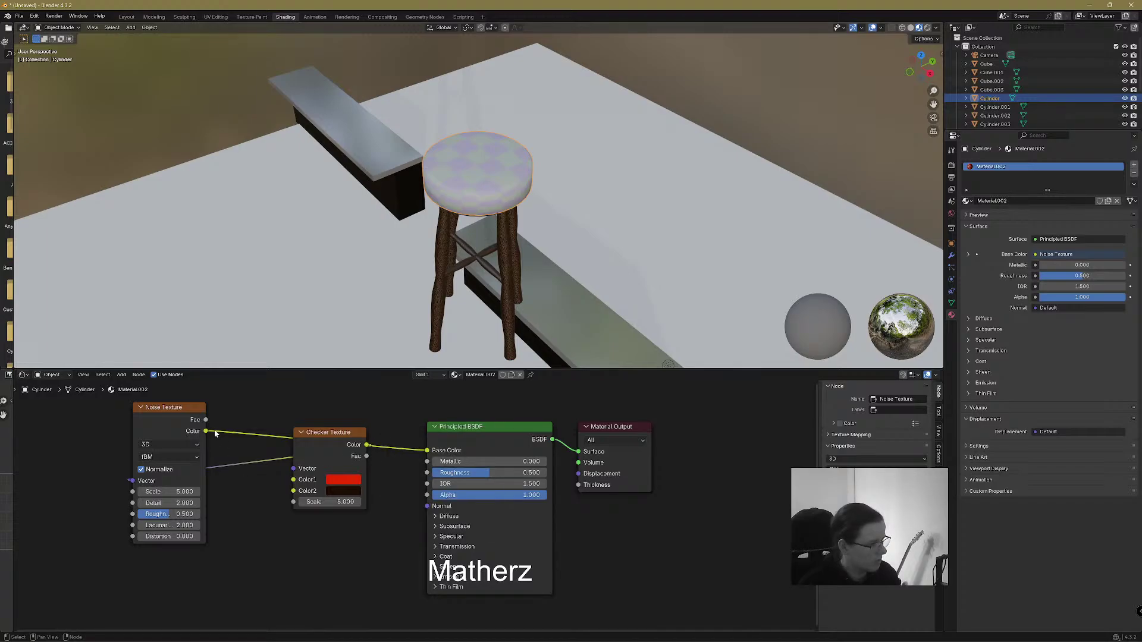
pyautogui.moveTo(205, 431); pyautogui.dragTo(253, 427)
pyautogui.moveTo(296, 483); pyautogui.dragTo(294, 480)
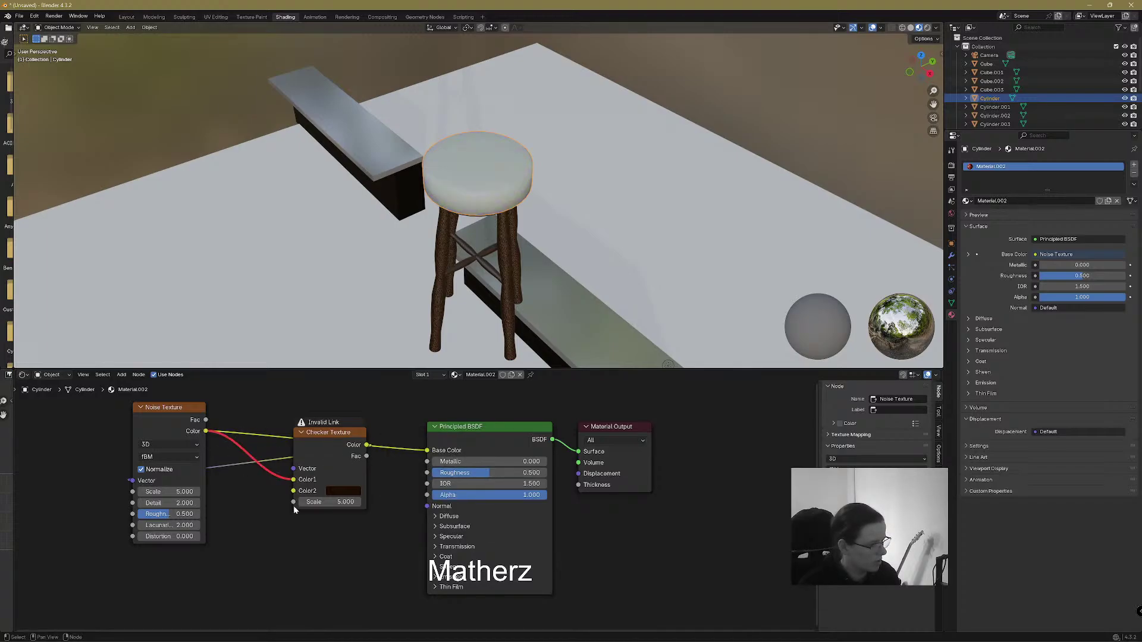
# Delete the Noise Texture, reconnect the checker's Color to Base Color and set the seat material's roughness to 0.044
pyautogui.click(184, 409)
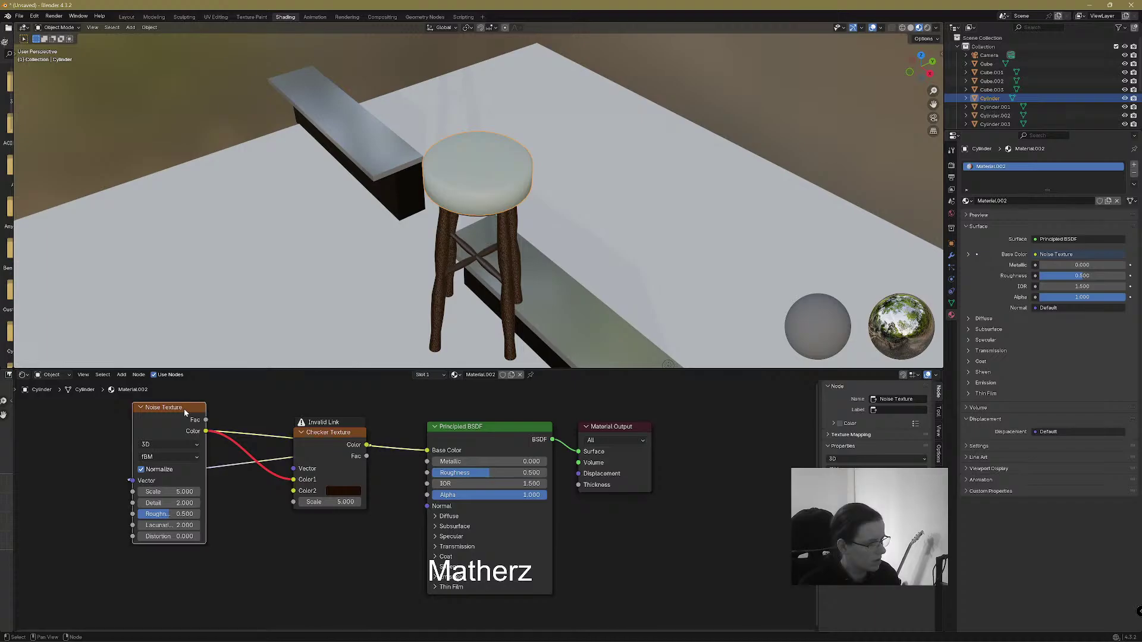
pyautogui.press('x')
pyautogui.moveTo(367, 445); pyautogui.dragTo(443, 469)
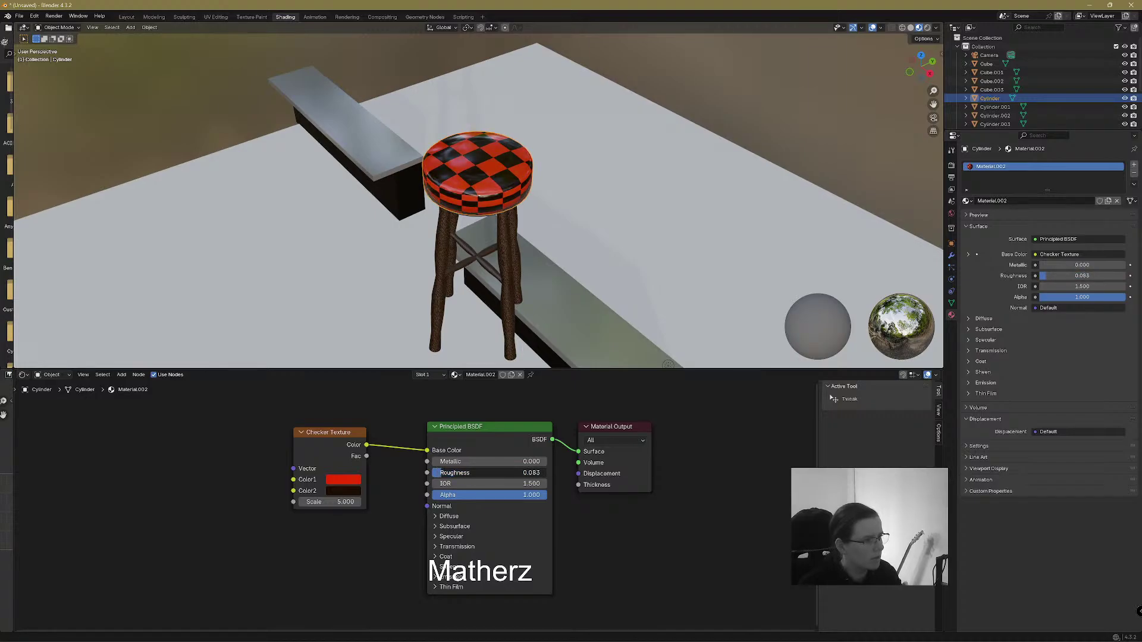
# In the Layout workspace, select all parts of the stool and move them about -5.2 m along Z to the floor
pyautogui.click(127, 17)
pyautogui.moveTo(624, 305); pyautogui.dragTo(476, 299, button='middle')
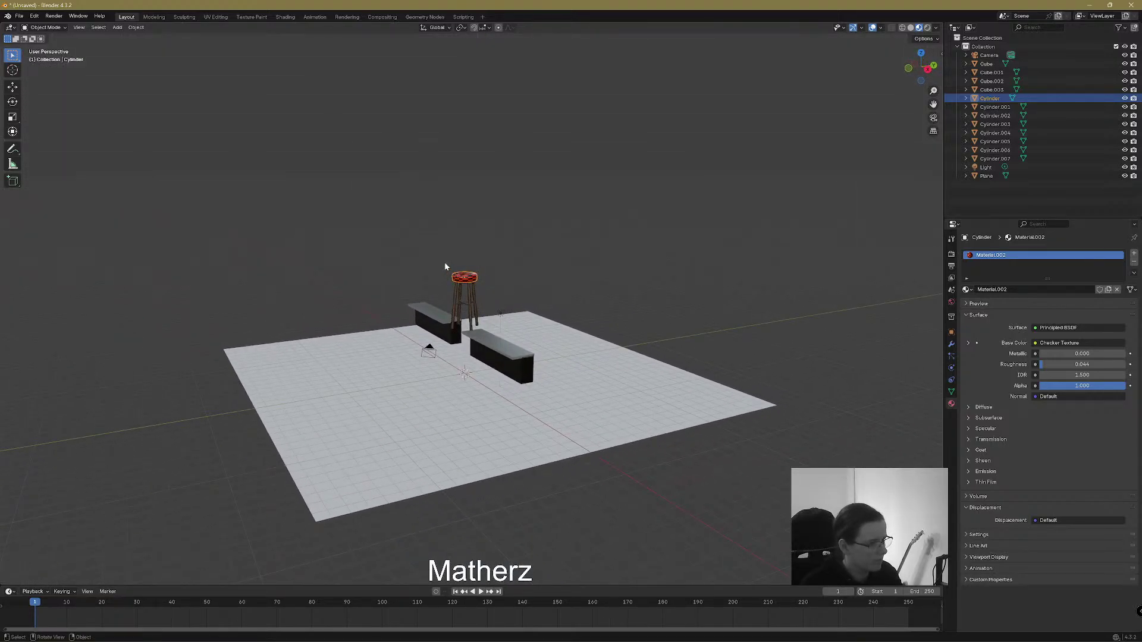
pyautogui.moveTo(481, 314); pyautogui.dragTo(491, 304)
pyautogui.scroll(3, 493, 327)
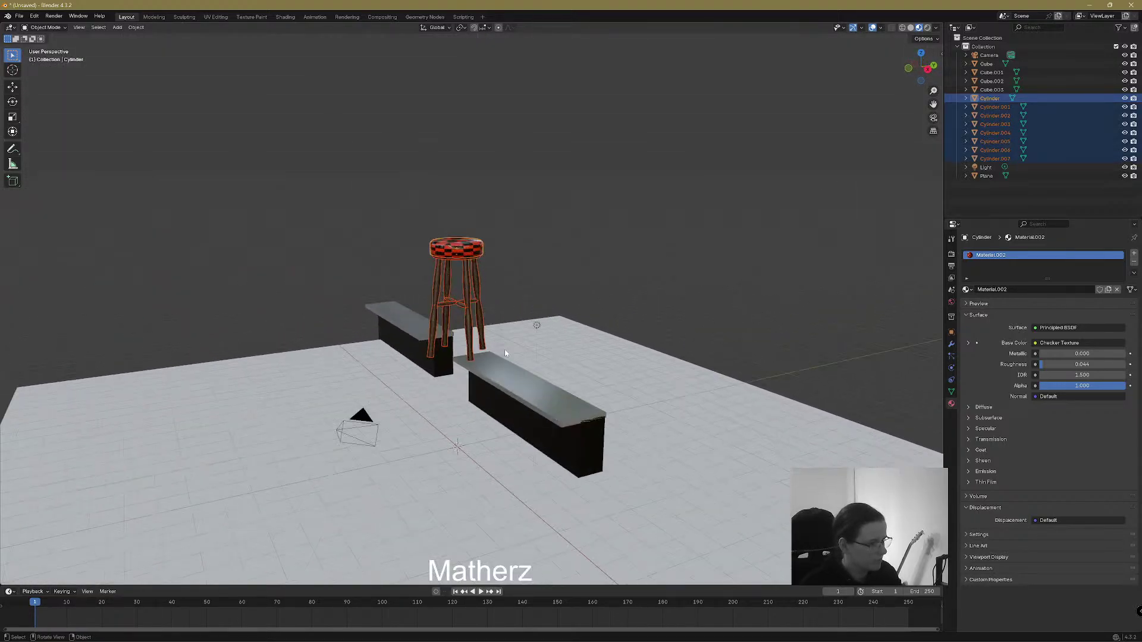
pyautogui.press('g')
pyautogui.press('z')
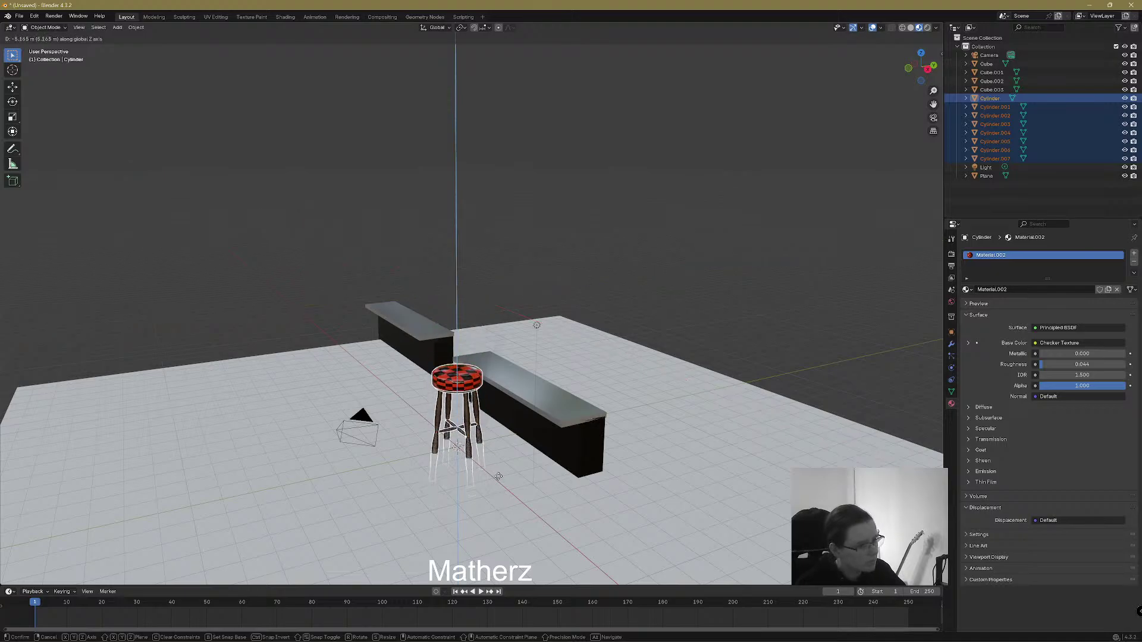
pyautogui.click(501, 483)
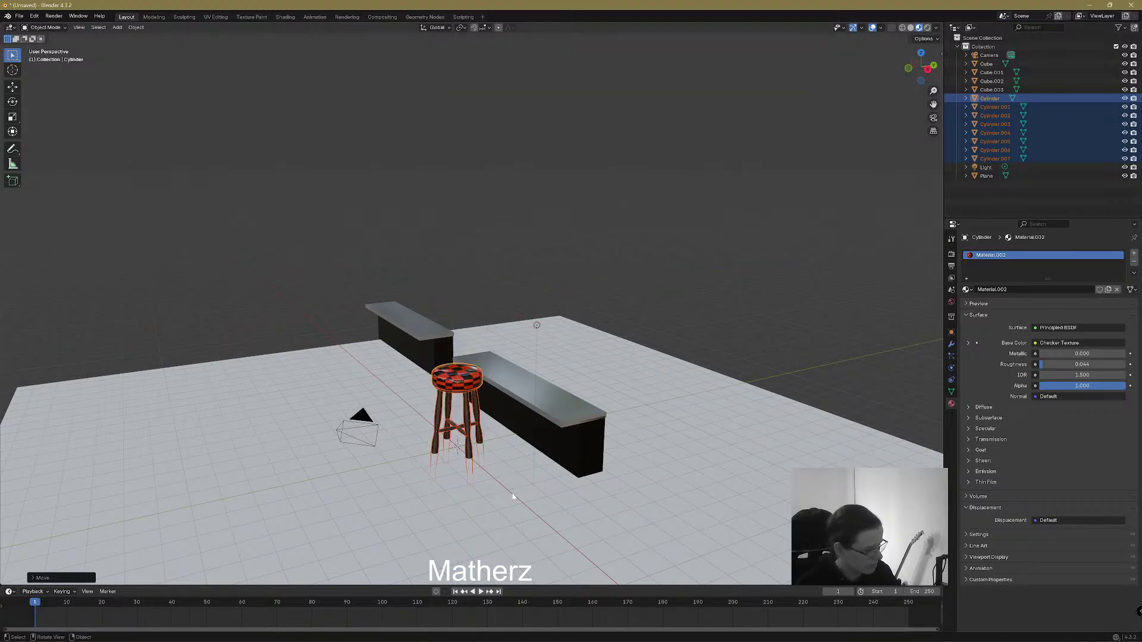
# Scale the whole stool down to less than half, move it closer to the near counter and shrink it slightly more
pyautogui.press('s')
pyautogui.click(481, 449)
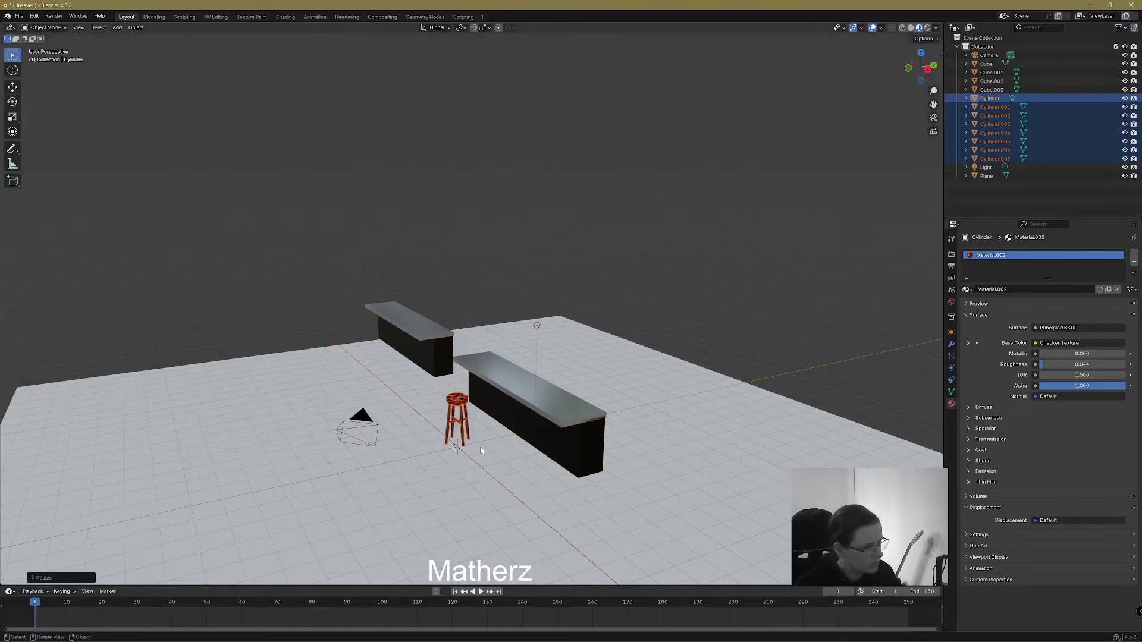
pyautogui.scroll(3, 481, 447)
pyautogui.keyDown('shift'); pyautogui.moveTo(528, 499); pyautogui.dragTo(630, 265, button='middle'); pyautogui.keyUp('shift')
pyautogui.moveTo(677, 299); pyautogui.dragTo(638, 311, button='middle')
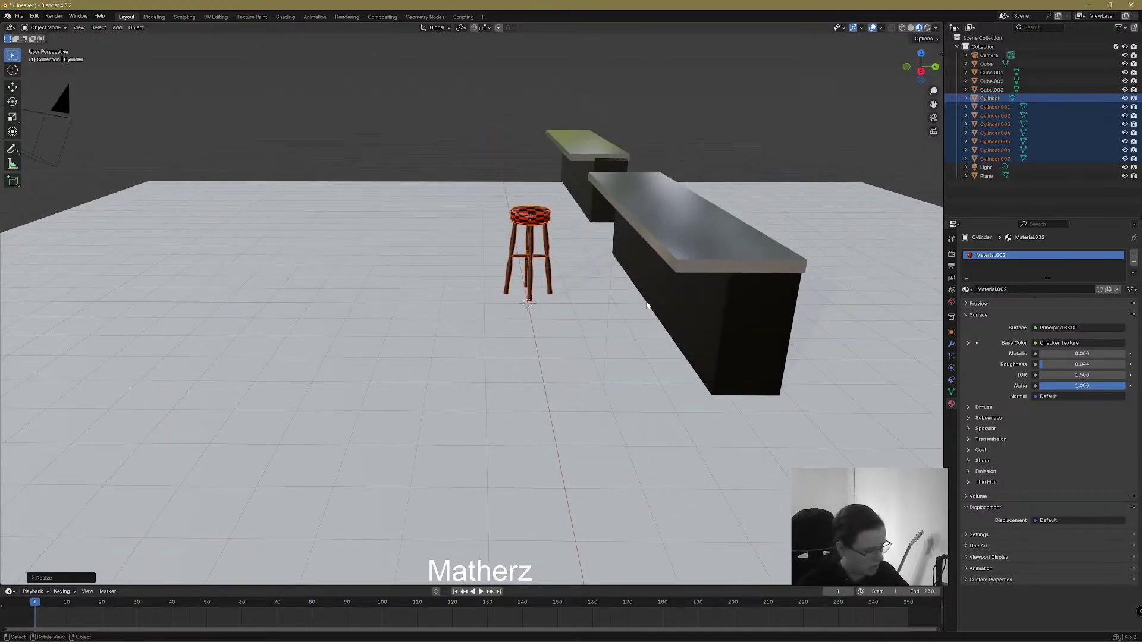
pyautogui.press('g')
pyautogui.click(676, 352)
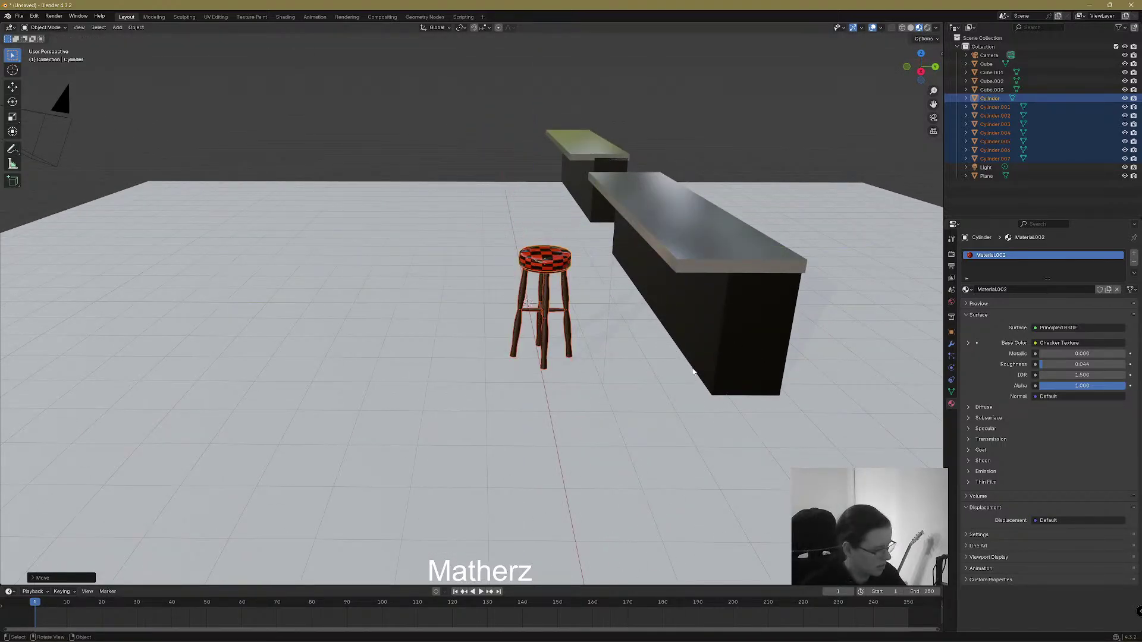
pyautogui.press('s')
pyautogui.click(620, 356)
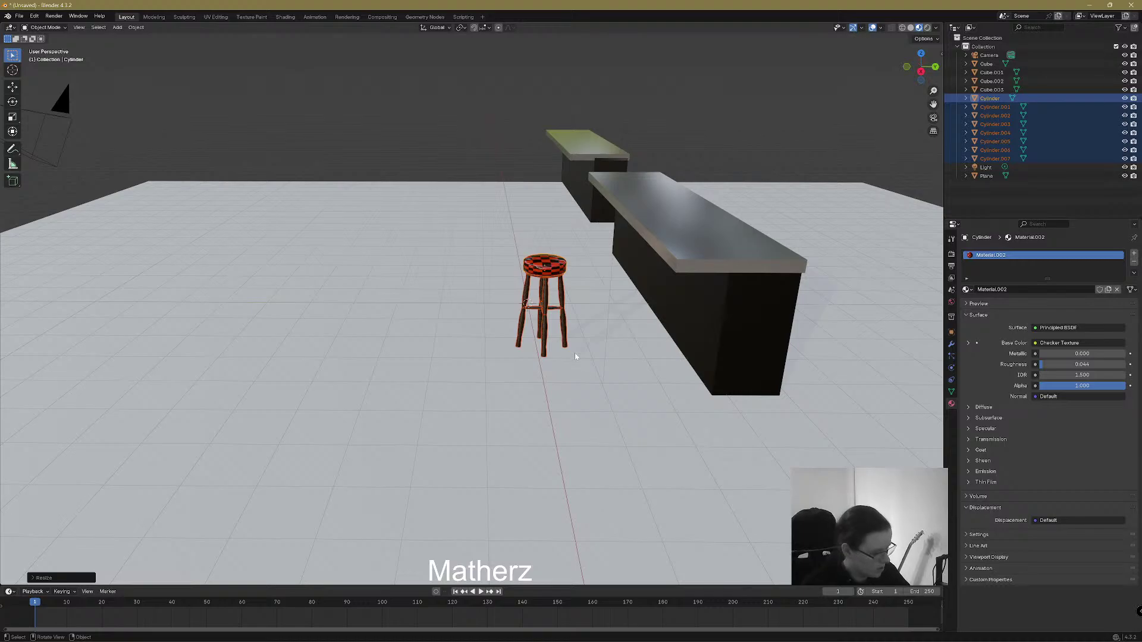
# Lower the stool about 0.44 m along Z onto the floor and shift it sideways toward the near counter
pyautogui.press('g')
pyautogui.press('z')
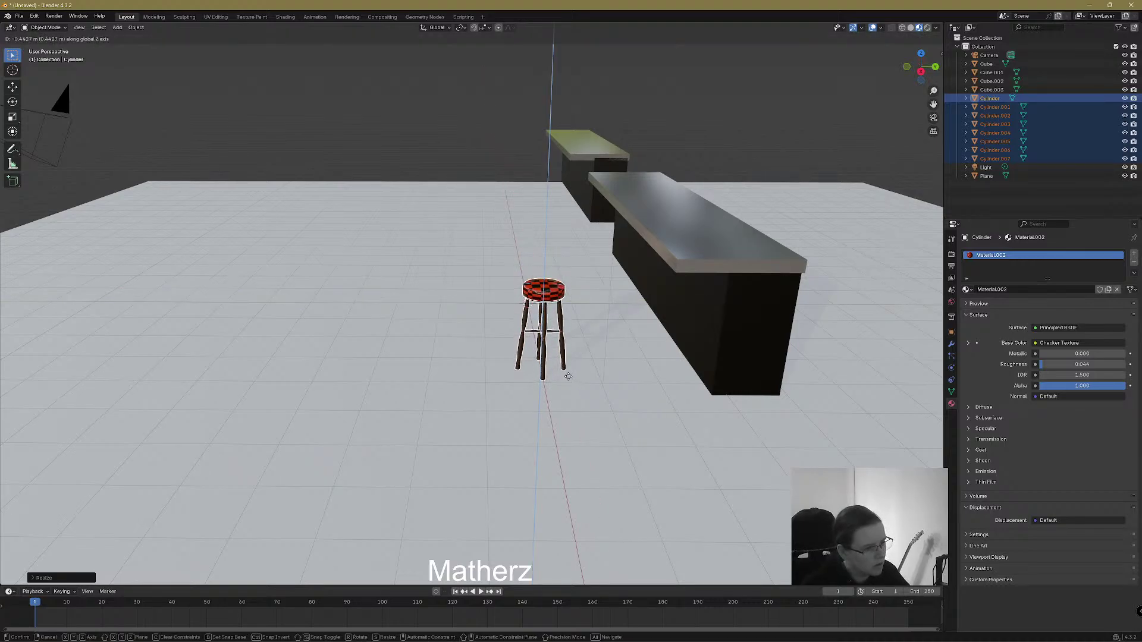
pyautogui.click(568, 377)
pyautogui.press('g')
pyautogui.press('x')
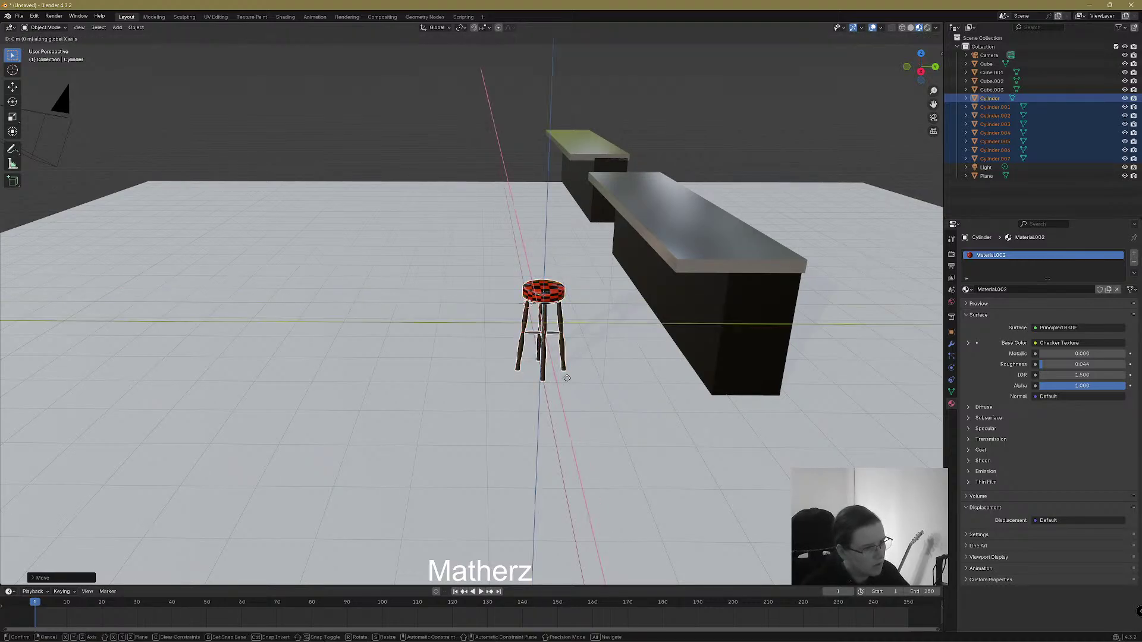
pyautogui.click(628, 378)
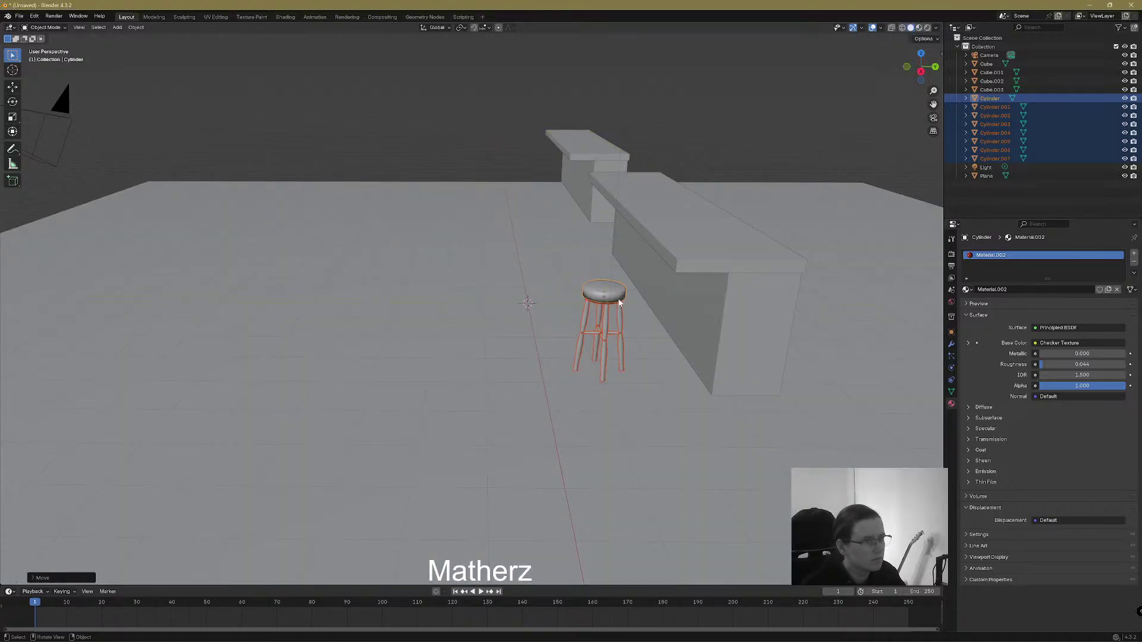
# Scale the whole stool up uniformly to about 1.5 times its size beside the counter
pyautogui.press('s')
pyautogui.click(645, 306)
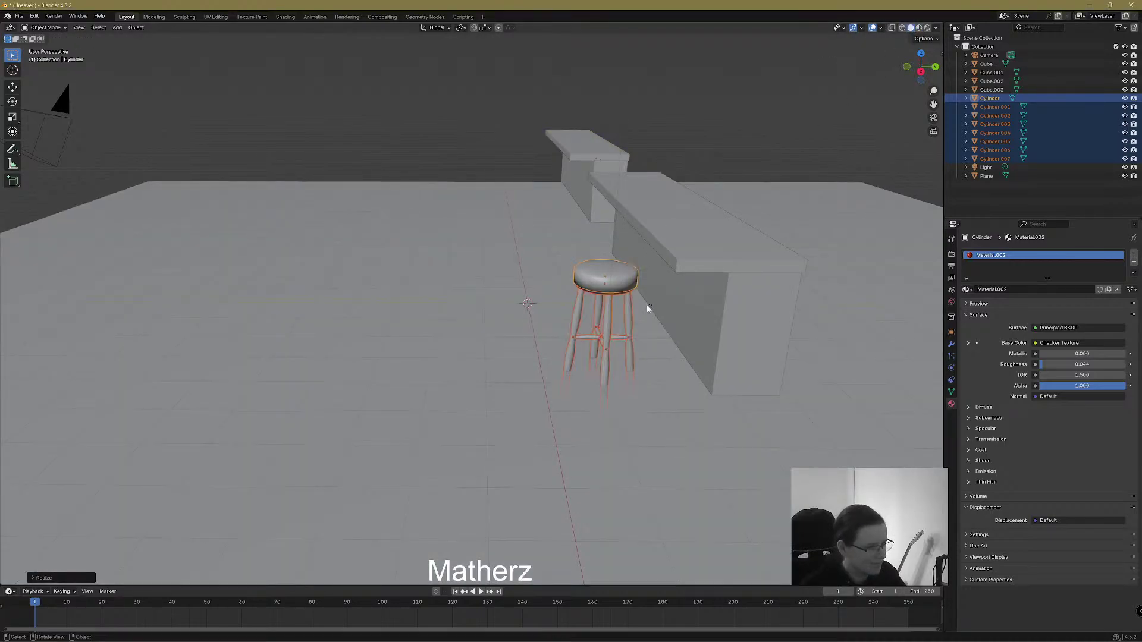
# Scale the whole stool down to about 0.7 times its size and move it about 0.33 m along Y toward the counter
pyautogui.scroll(2, 723, 327)
pyautogui.moveTo(715, 315); pyautogui.dragTo(505, 400, button='middle')
pyautogui.press('s')
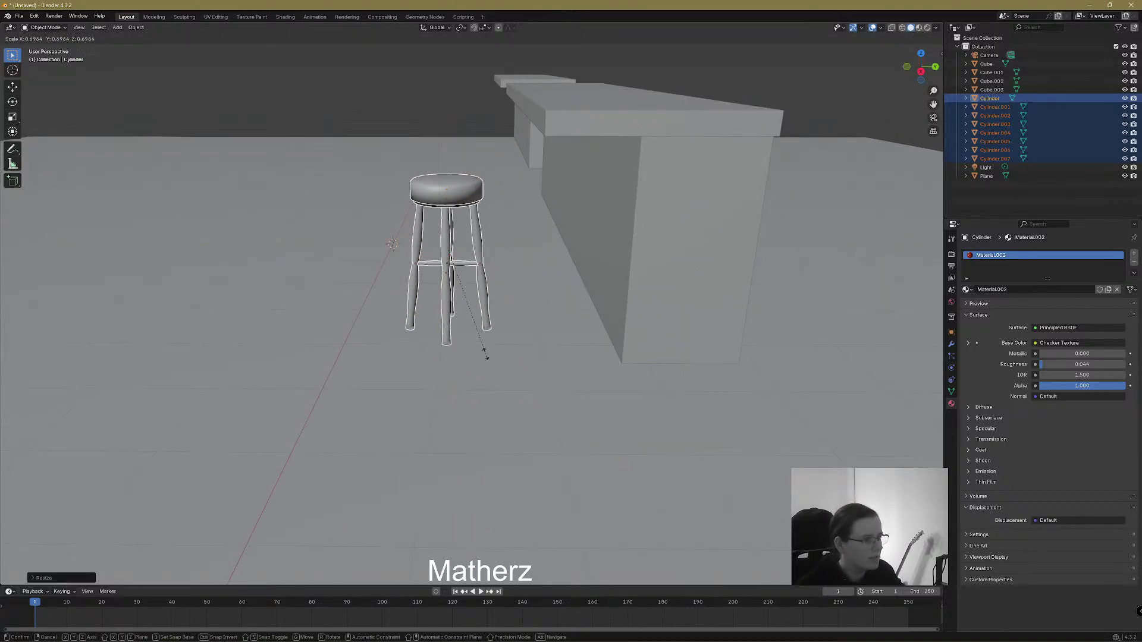
pyautogui.click(486, 355)
pyautogui.press('g')
pyautogui.press('z')
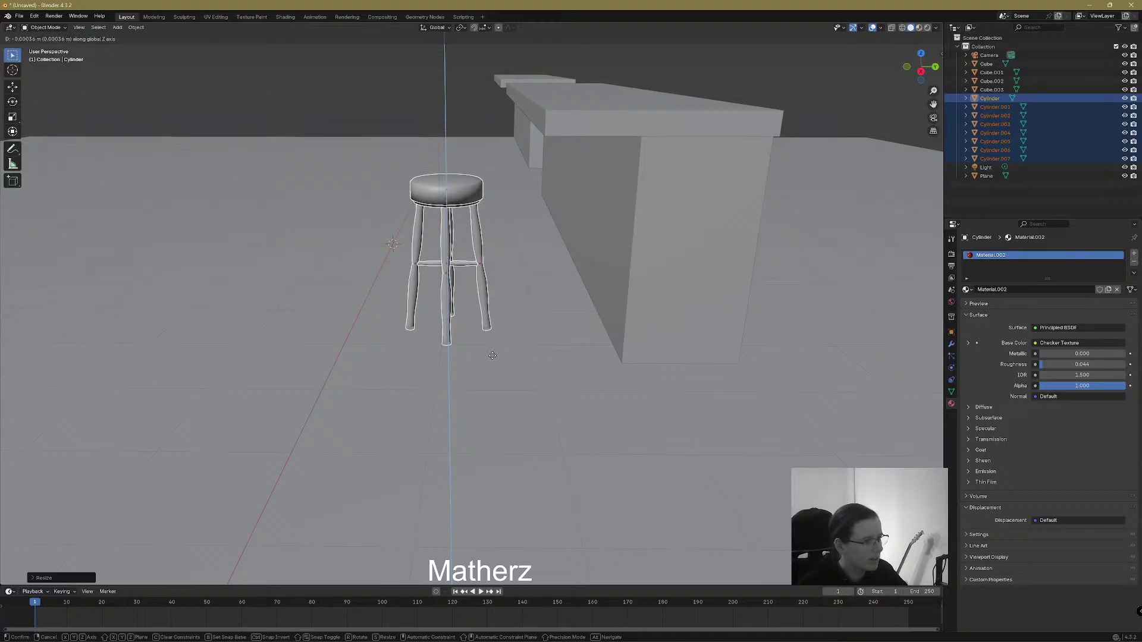
pyautogui.click(481, 352)
pyautogui.press('g')
pyautogui.press('y')
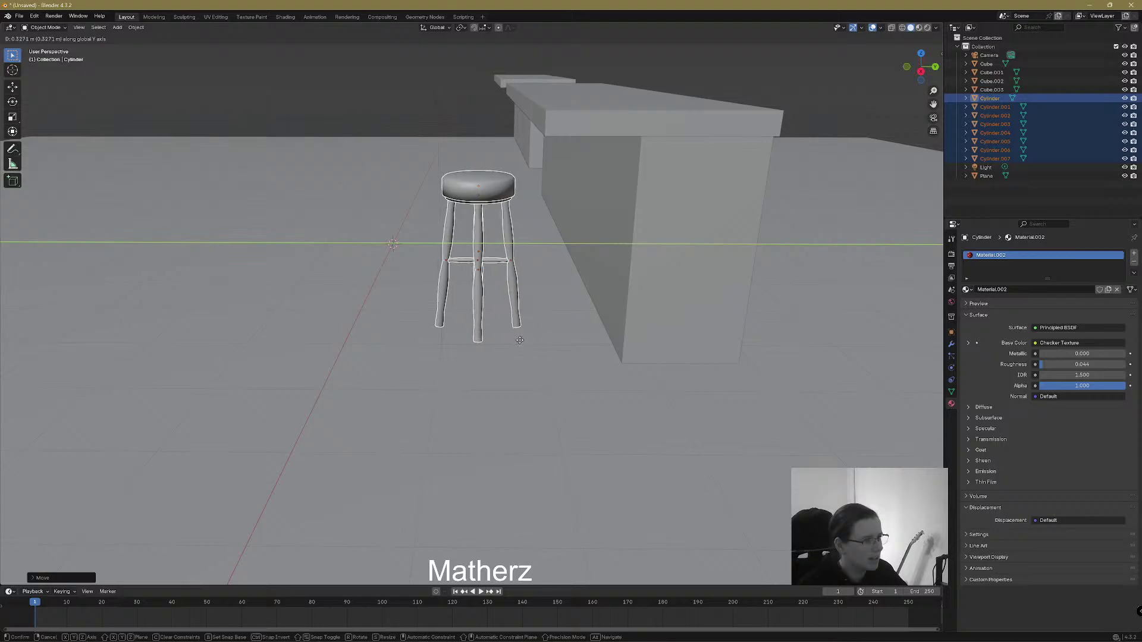
pyautogui.click(520, 339)
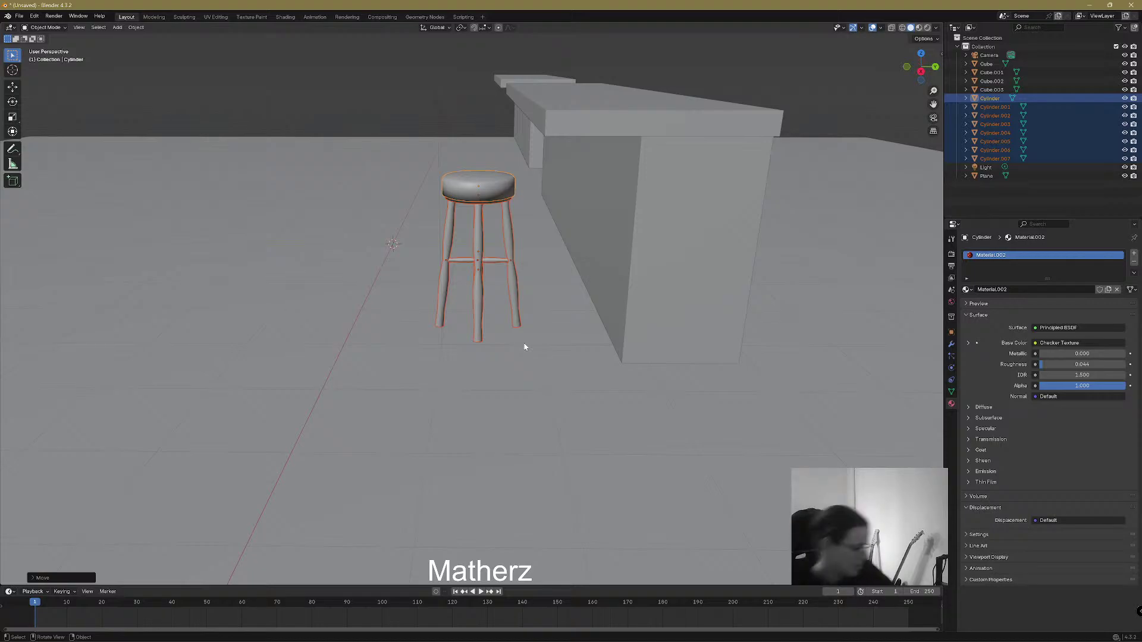
# Duplicate the whole stool and place the copy about -2 m along X in front of the near counter
pyautogui.moveTo(563, 171); pyautogui.dragTo(759, 289, button='middle')
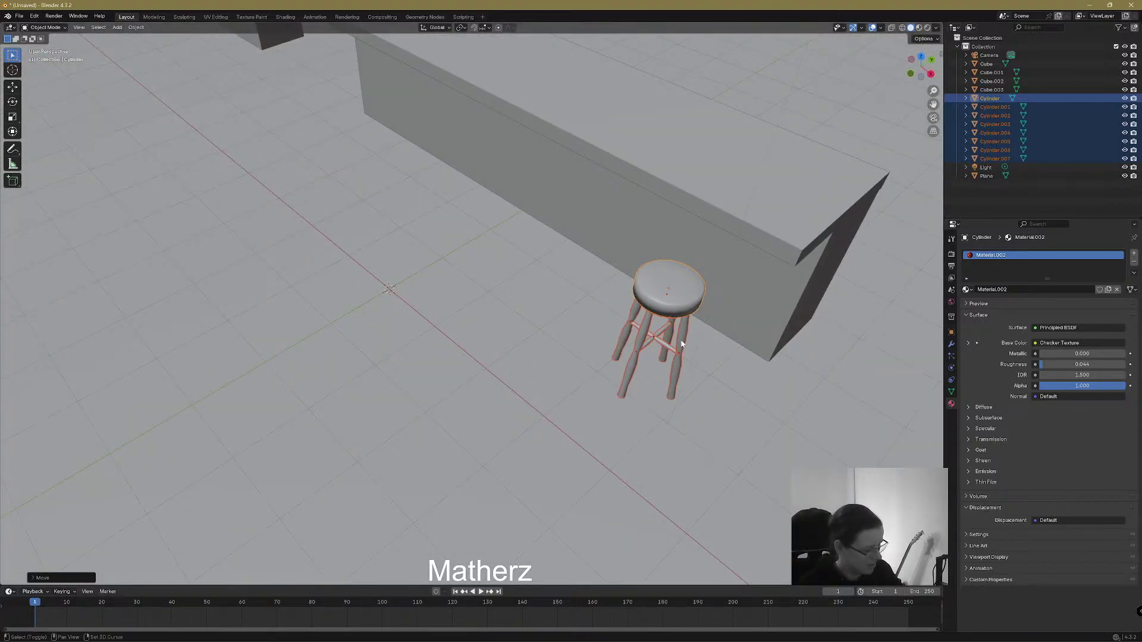
pyautogui.hotkey('shift', 'd')
pyautogui.press('x')
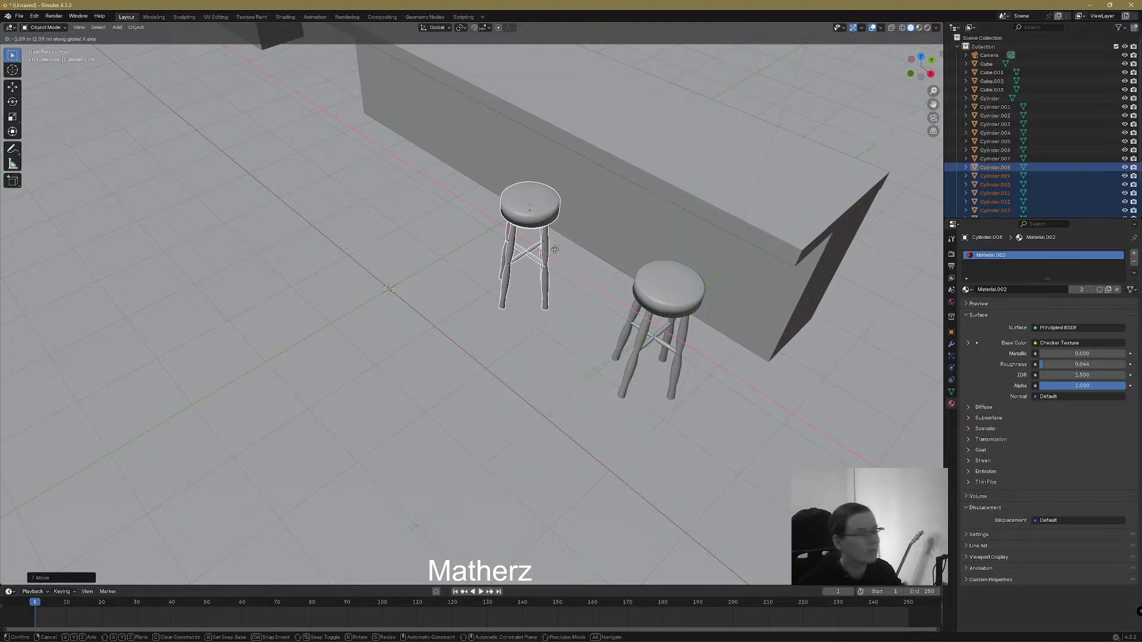
pyautogui.click(564, 257)
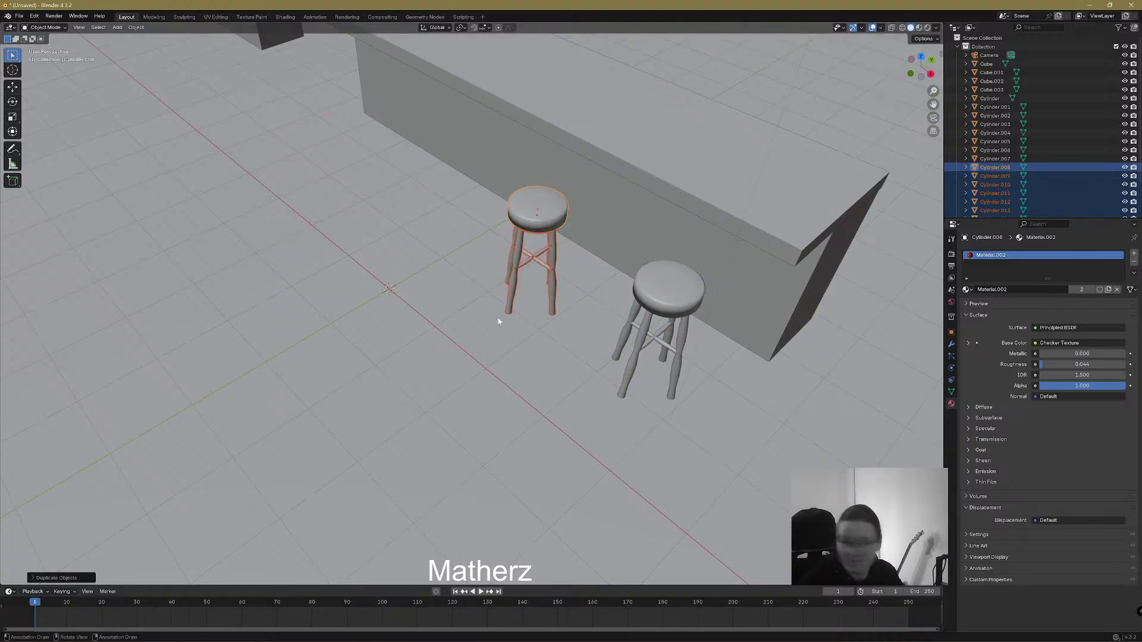
# Duplicate the second stool about -2.2 m along X and rotate the copy about the Z axis for variation
pyautogui.moveTo(551, 271); pyautogui.dragTo(613, 221, button='middle')
pyautogui.hotkey('shift', 'd')
pyautogui.press('x')
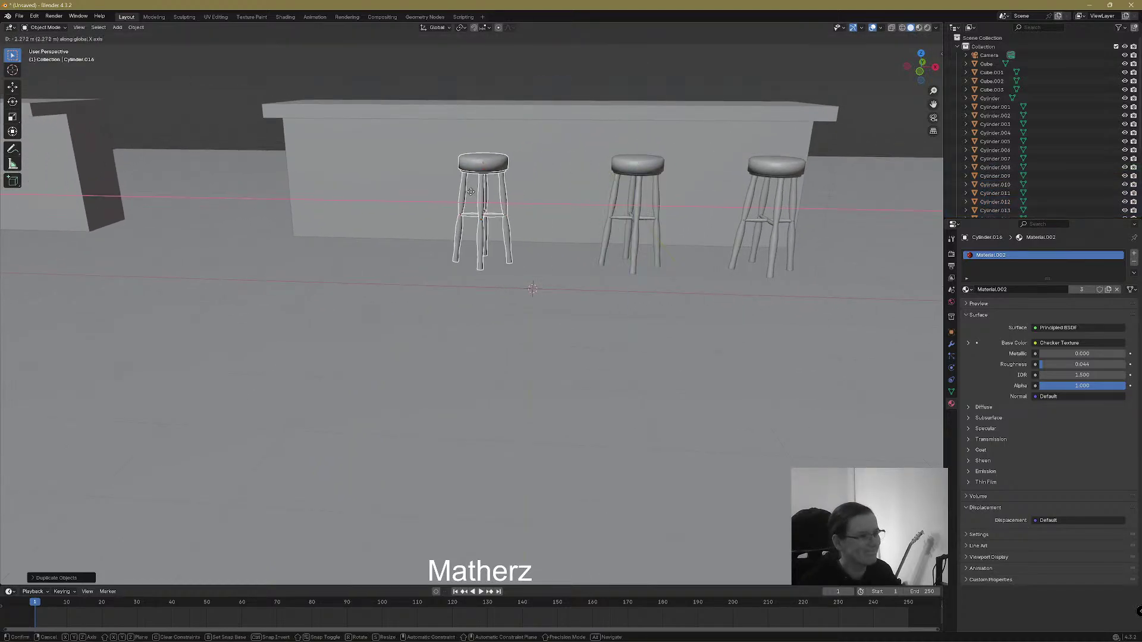
pyautogui.click(480, 196)
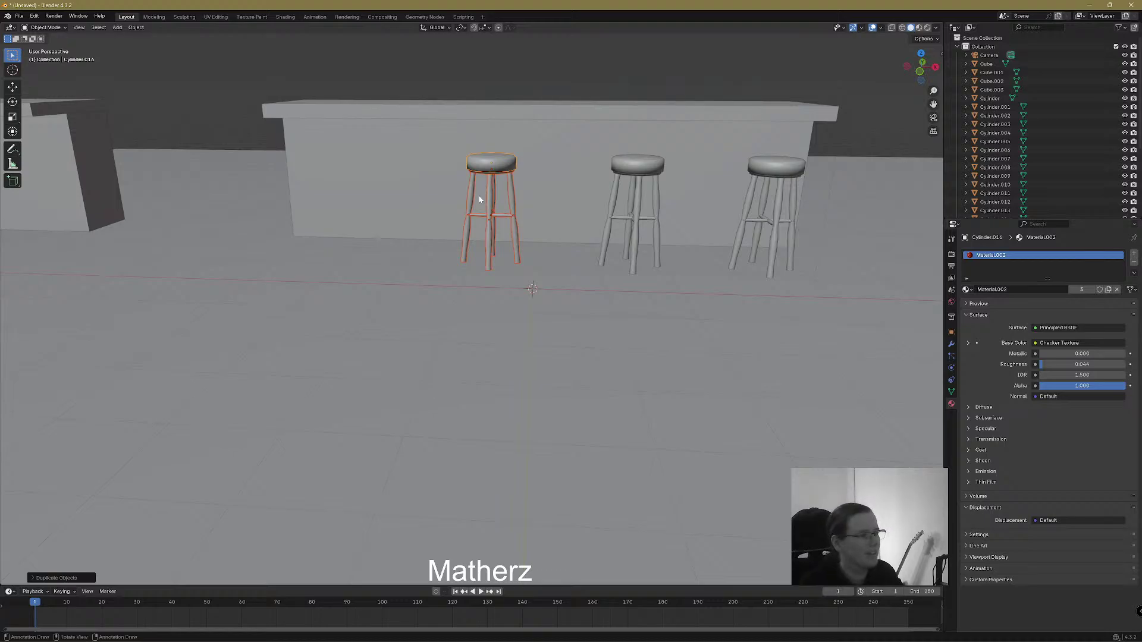
pyautogui.press('r')
pyautogui.press('z')
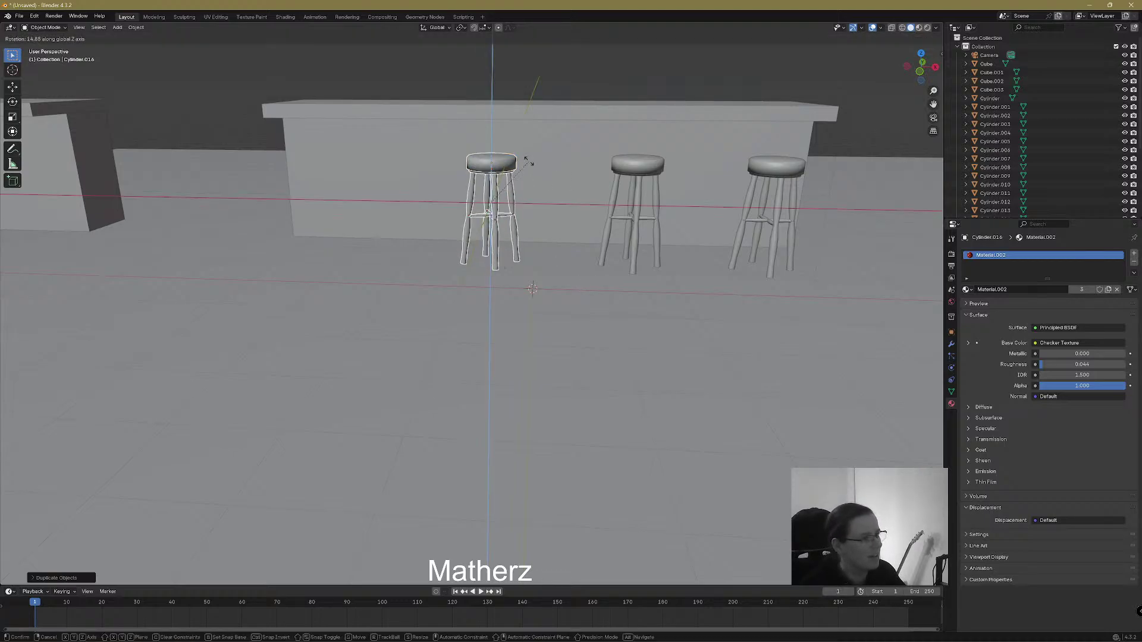
pyautogui.click(512, 142)
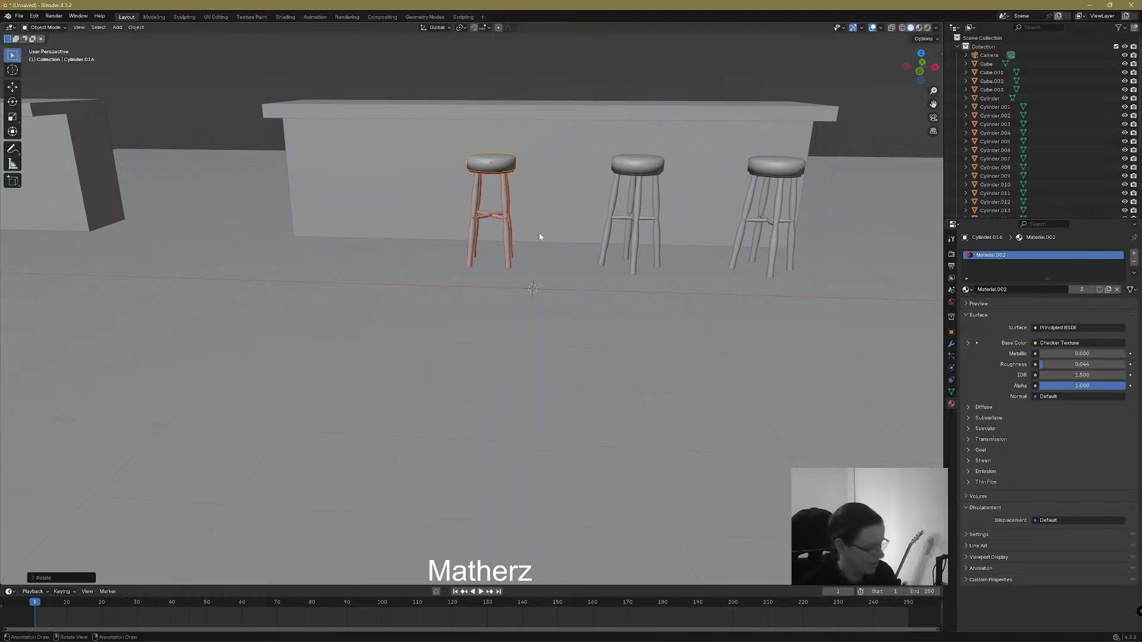
# Duplicate the third stool about -2.4 m along X to the near counter's far end and rotate the copy about Z
pyautogui.hotkey('shift', 'd')
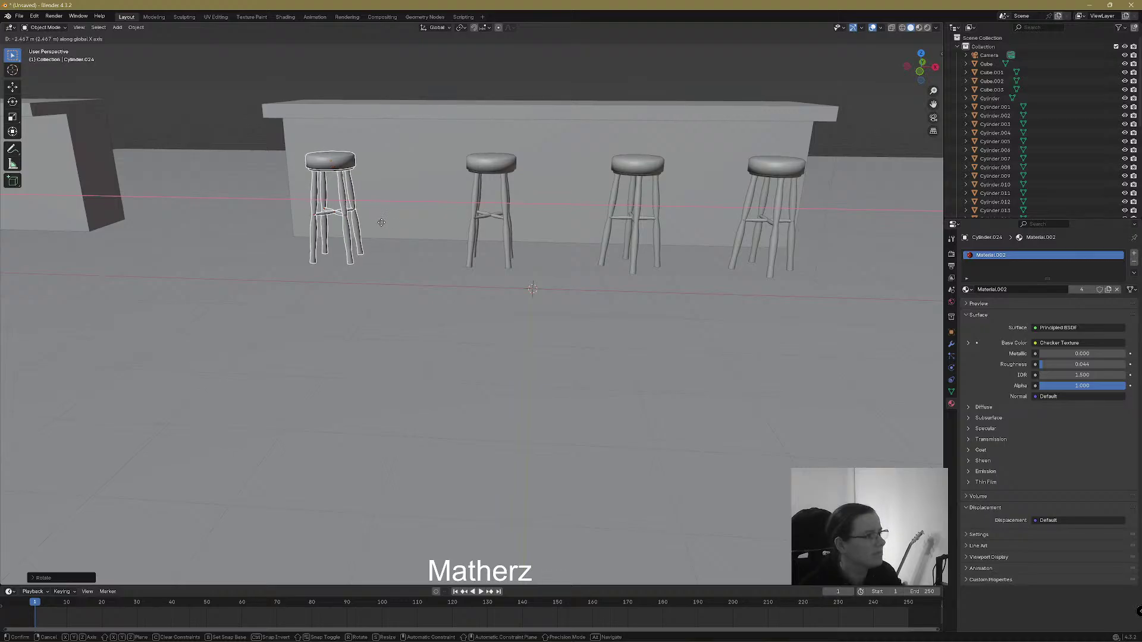
pyautogui.click(368, 170)
pyautogui.press('r')
pyautogui.press('z')
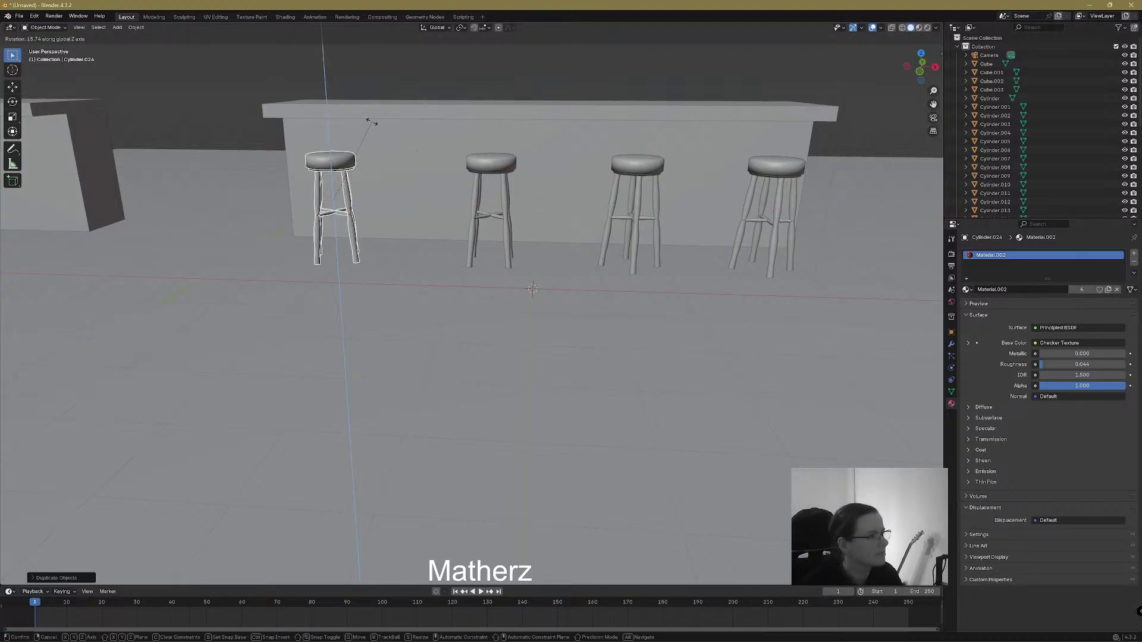
pyautogui.click(348, 98)
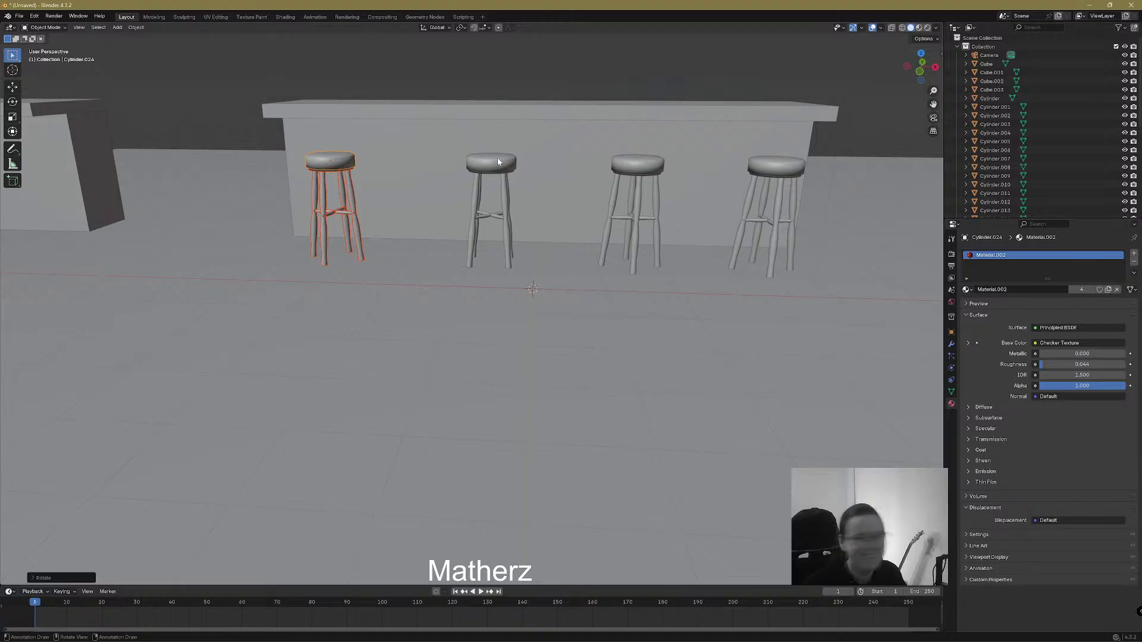
# Duplicate the fourth stool about -6 m along X to the start of the far counter and rotate the copy about Z
pyautogui.moveTo(258, 296); pyautogui.dragTo(576, 352, button='middle')
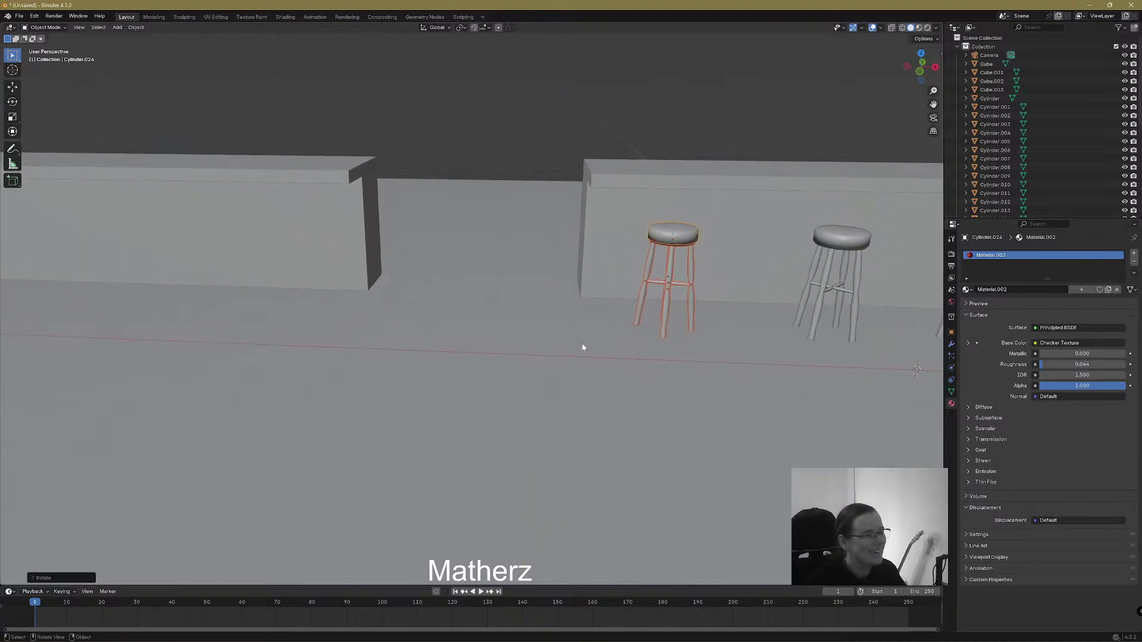
pyautogui.scroll(-1, 500, 381)
pyautogui.moveTo(507, 362); pyautogui.dragTo(567, 340, button='middle')
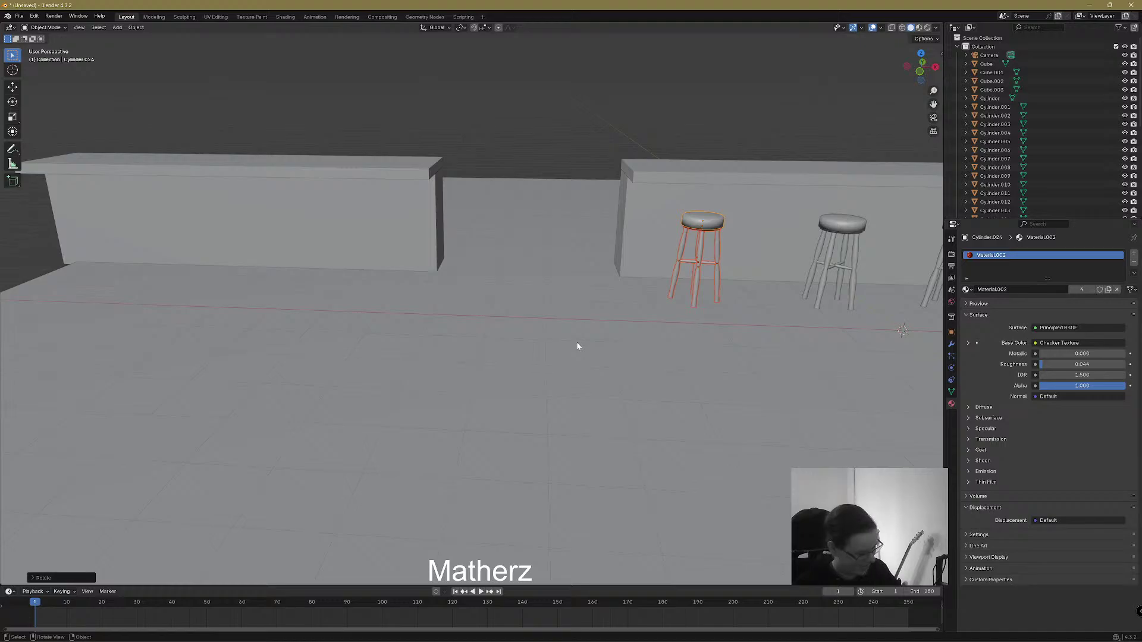
pyautogui.hotkey('shift', 'd')
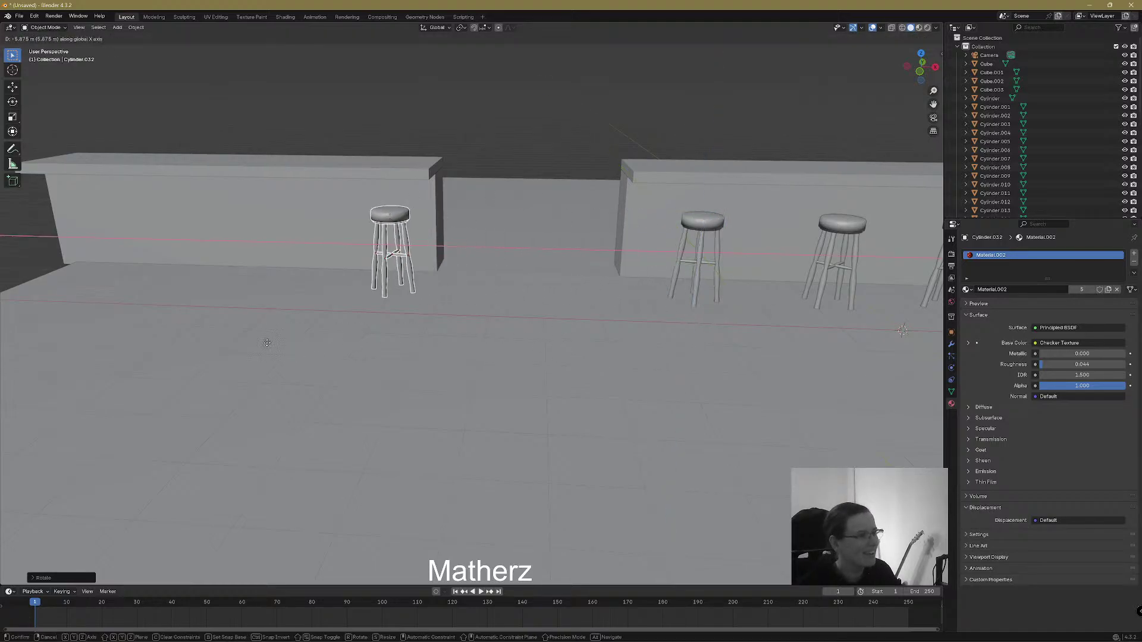
pyautogui.click(256, 334)
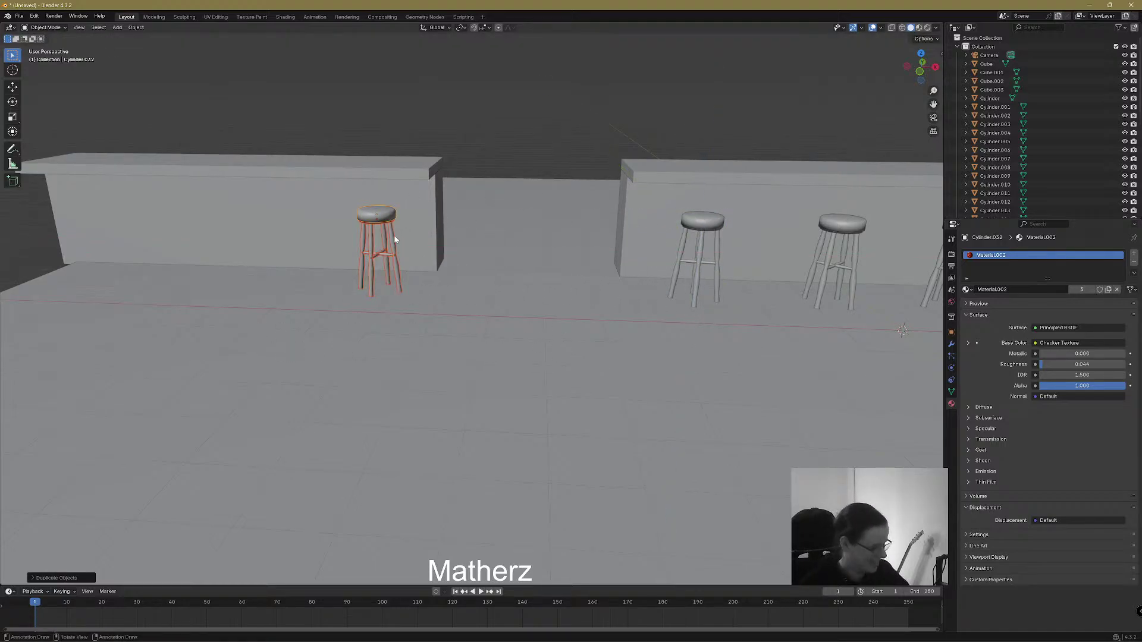
pyautogui.press('r')
pyautogui.press('z')
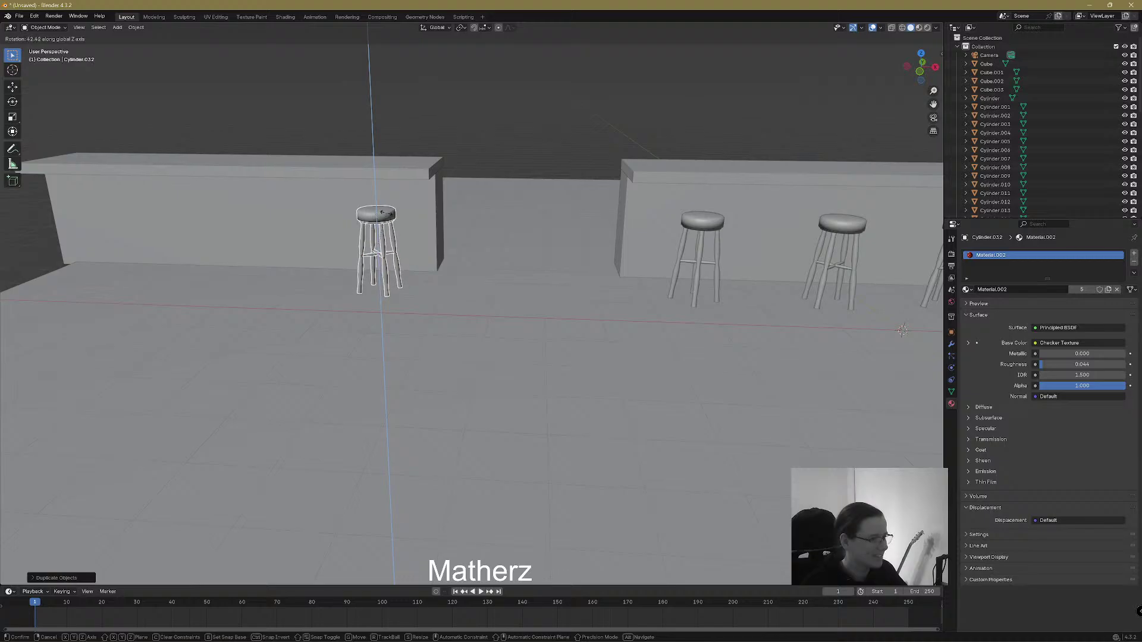
pyautogui.click(397, 261)
# Duplicate the far counter's first stool further along negative X and rotate the copy about the Z axis
pyautogui.hotkey('shift', 'd')
pyautogui.press('x')
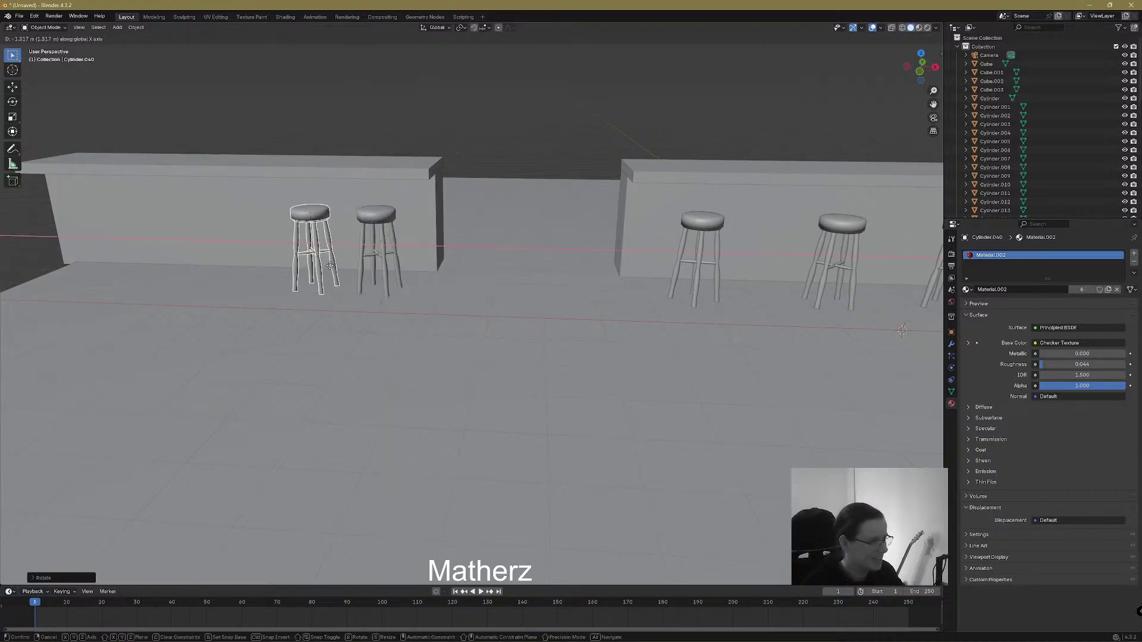
pyautogui.click(291, 255)
pyautogui.press('r')
pyautogui.press('z')
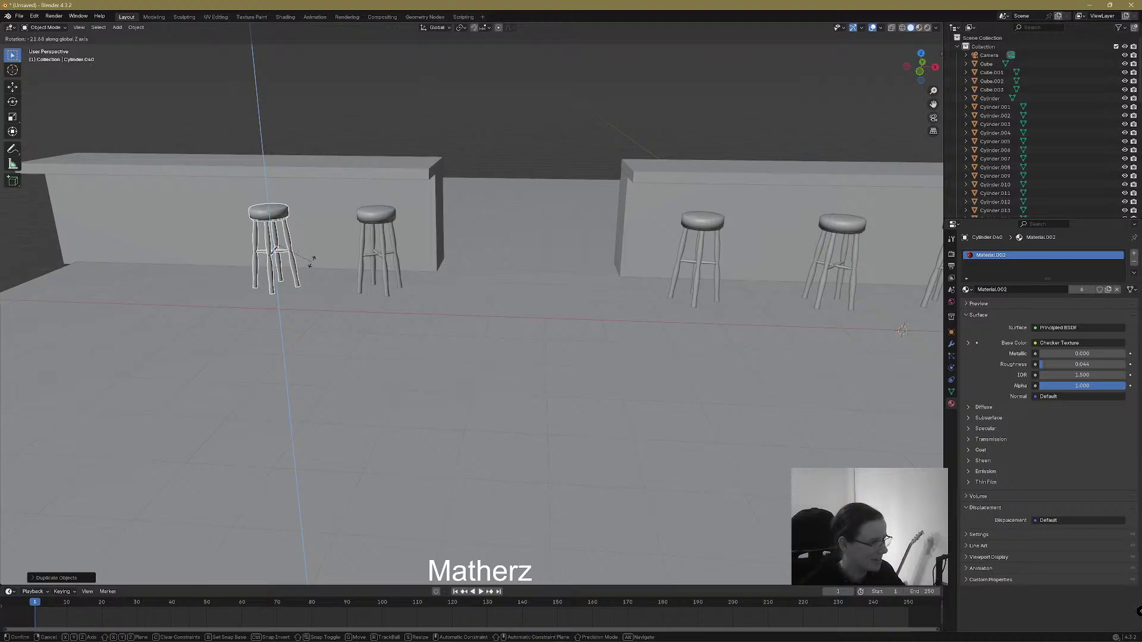
pyautogui.click(322, 282)
# Duplicate the far counter's second stool along the counter as its third stool and rotate the copy about Z
pyautogui.keyDown('shift'); pyautogui.moveTo(261, 335); pyautogui.dragTo(438, 396, button='middle'); pyautogui.keyUp('shift')
pyautogui.hotkey('shift', 'd')
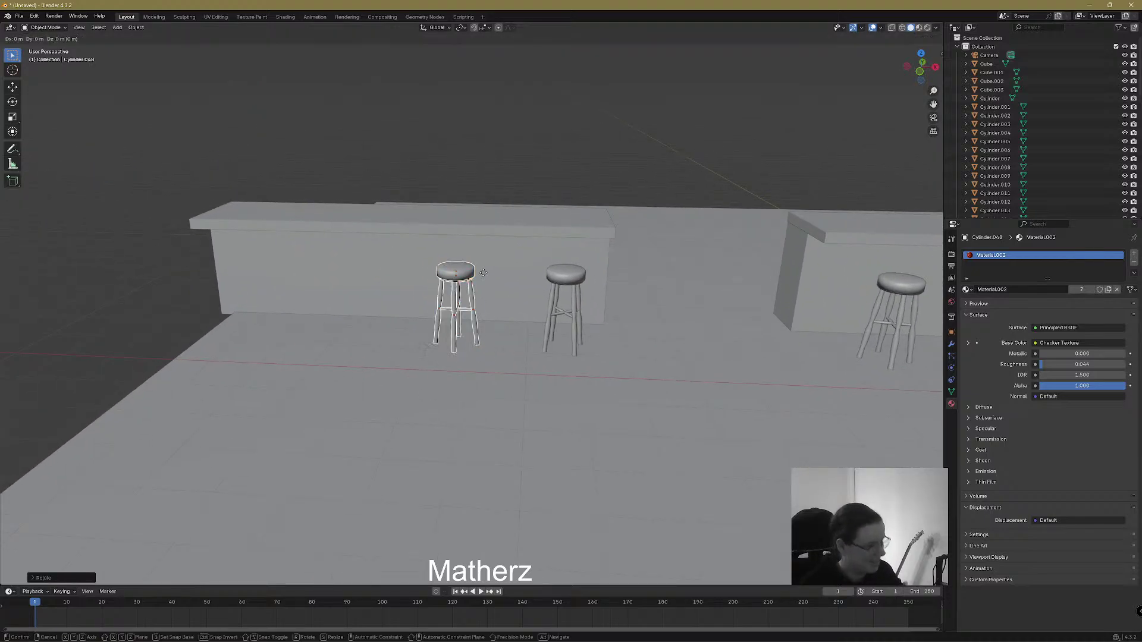
pyautogui.click(387, 278)
pyautogui.press('r')
pyautogui.press('z')
pyautogui.click(381, 281)
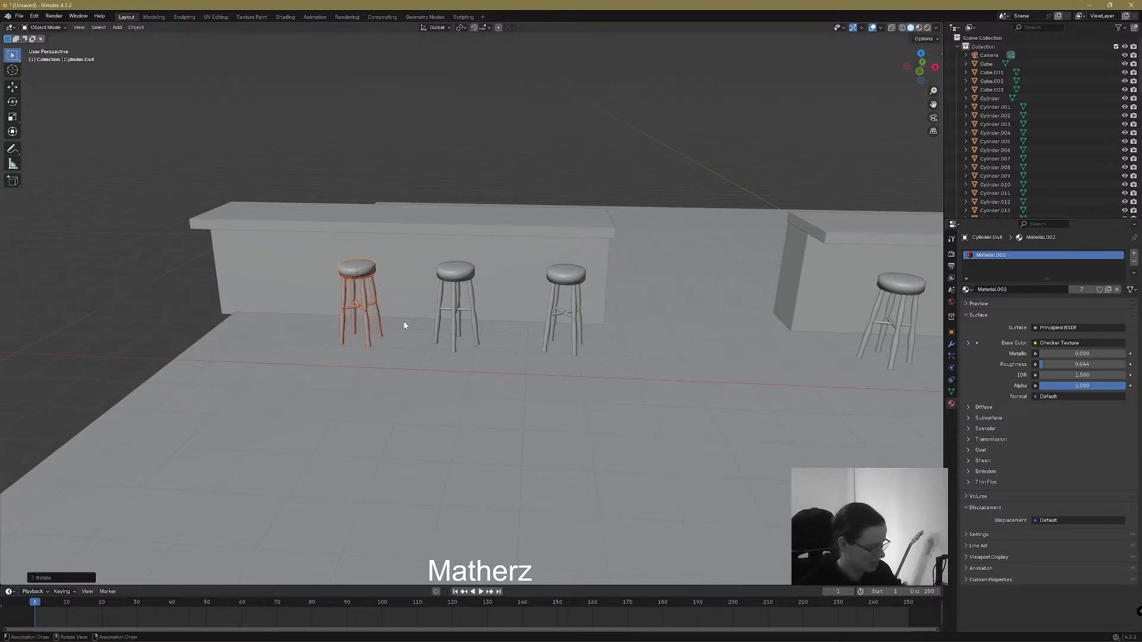
# Duplicate the last stool about -2.2 m along X to the far counter's outer end and preview the scene rendered and with materials
pyautogui.hotkey('shift', 'd')
pyautogui.press('x')
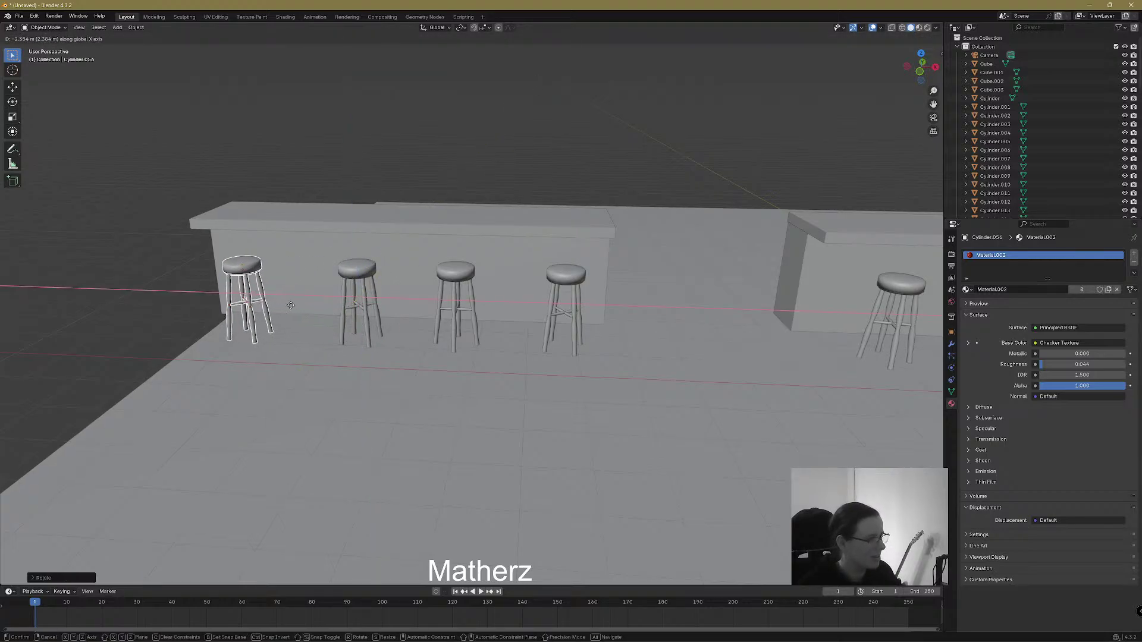
pyautogui.click(301, 308)
pyautogui.moveTo(721, 267); pyautogui.dragTo(460, 371, button='middle')
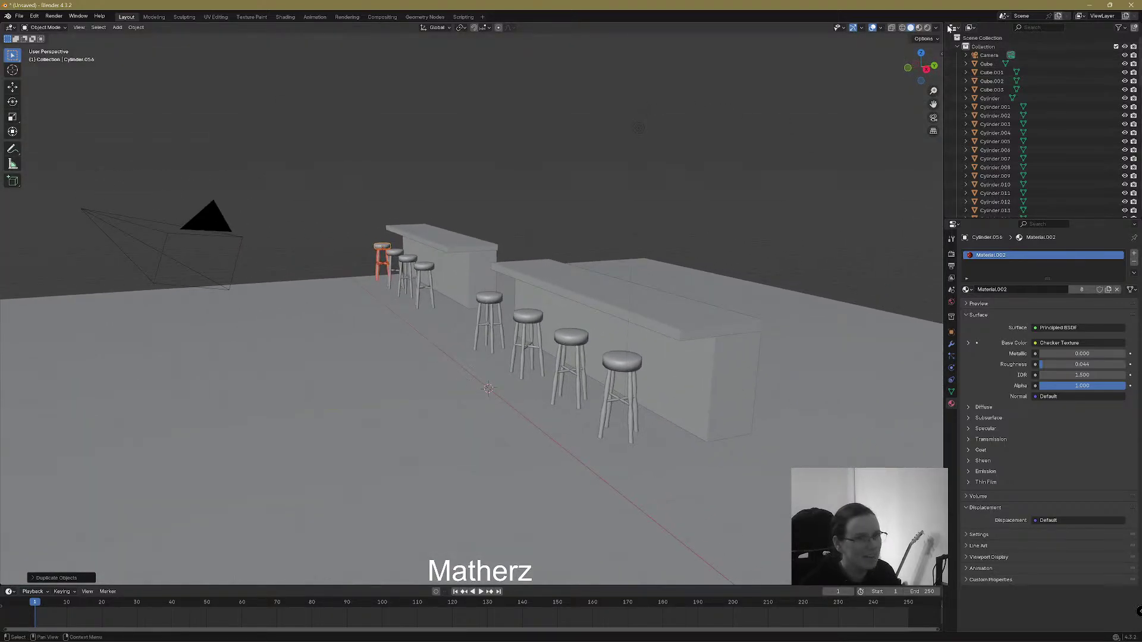
pyautogui.click(927, 27)
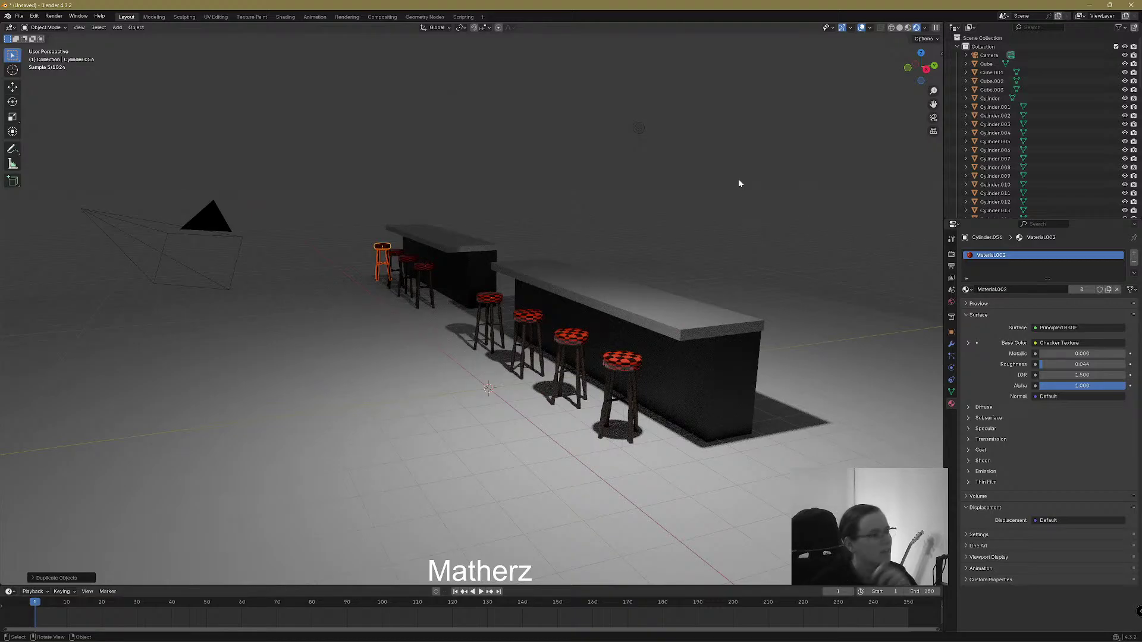
pyautogui.click(907, 28)
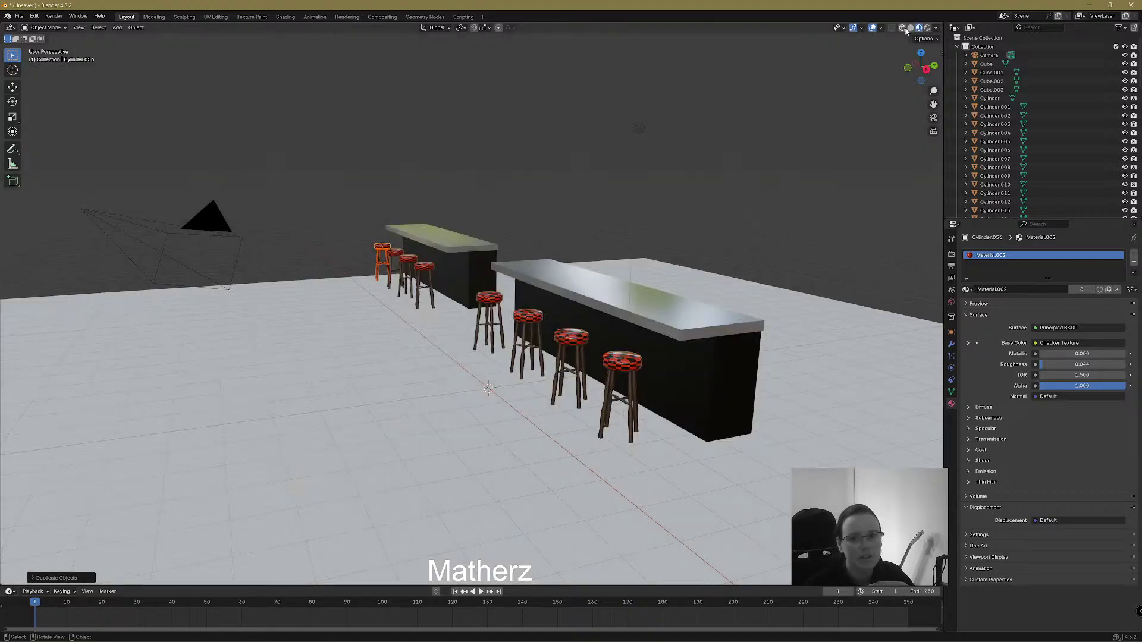
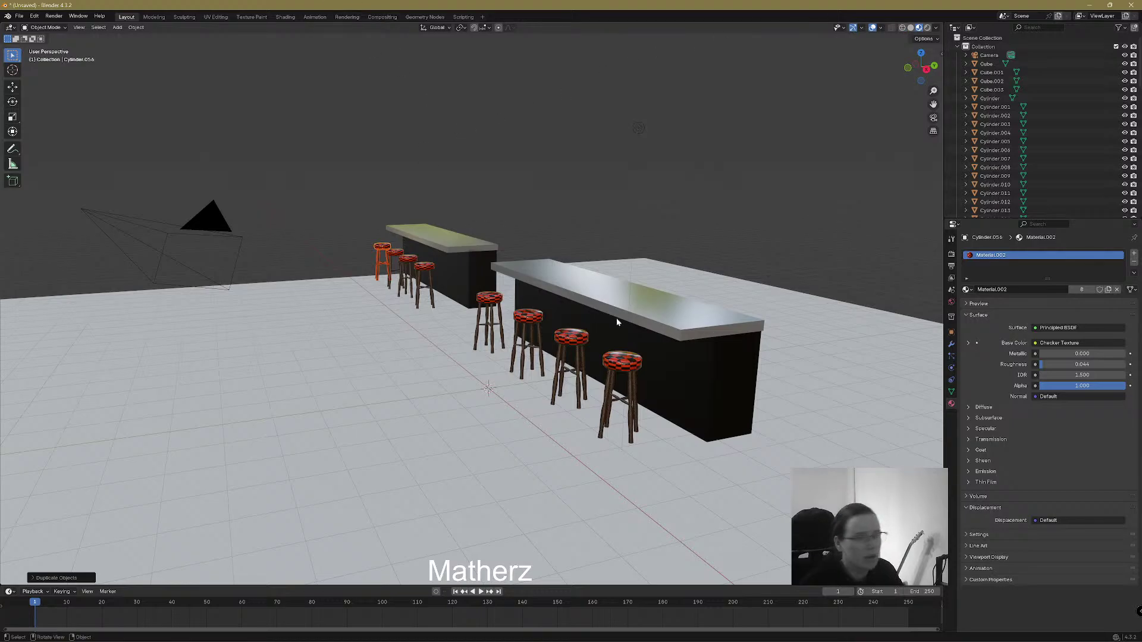
# Select both metallic countertops in solid shading, thin them along Z to less than 0.7 times, and lower them along Z onto the counters
pyautogui.click(682, 335)
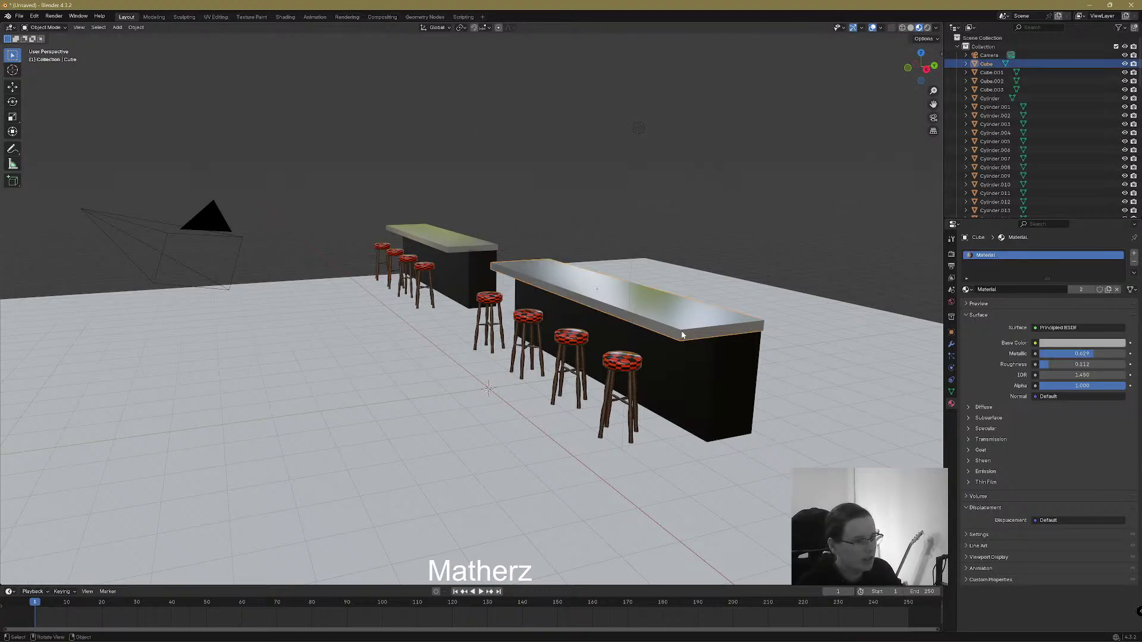
pyautogui.keyDown('shift'); pyautogui.click(675, 356); pyautogui.keyUp('shift')
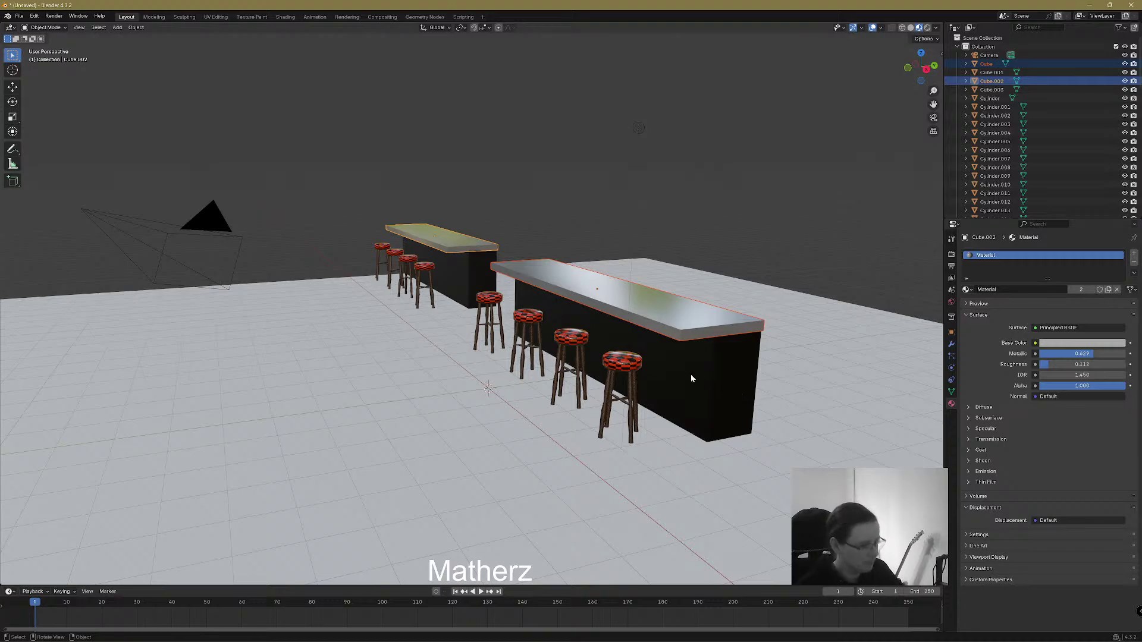
pyautogui.moveTo(682, 390); pyautogui.dragTo(674, 386, button='middle')
pyautogui.click(909, 28)
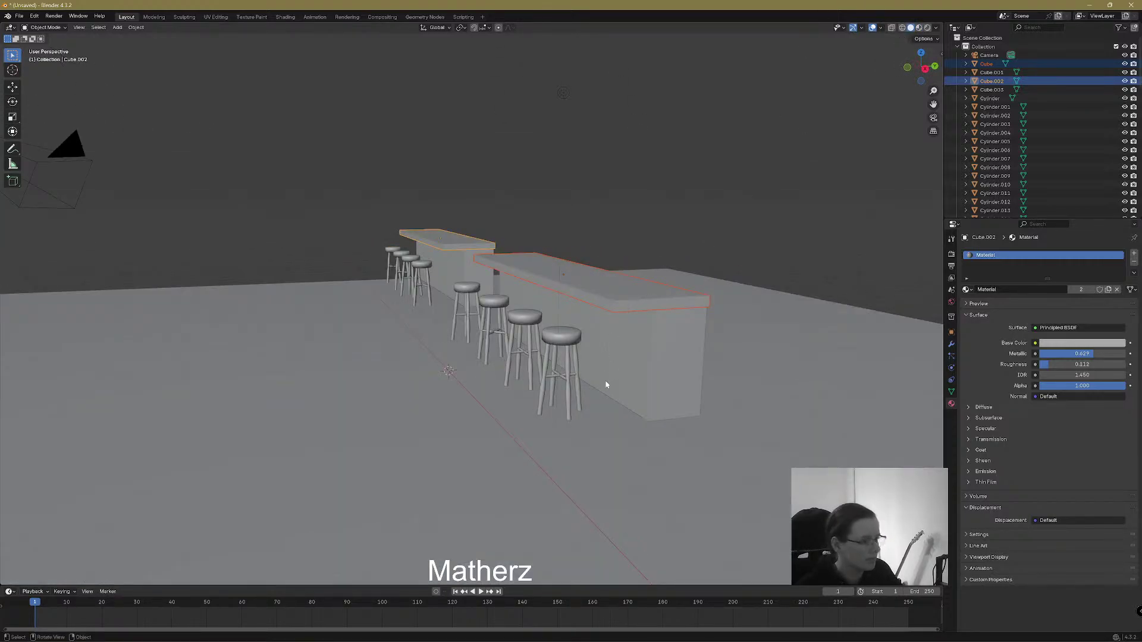
pyautogui.press('s')
pyautogui.press('z')
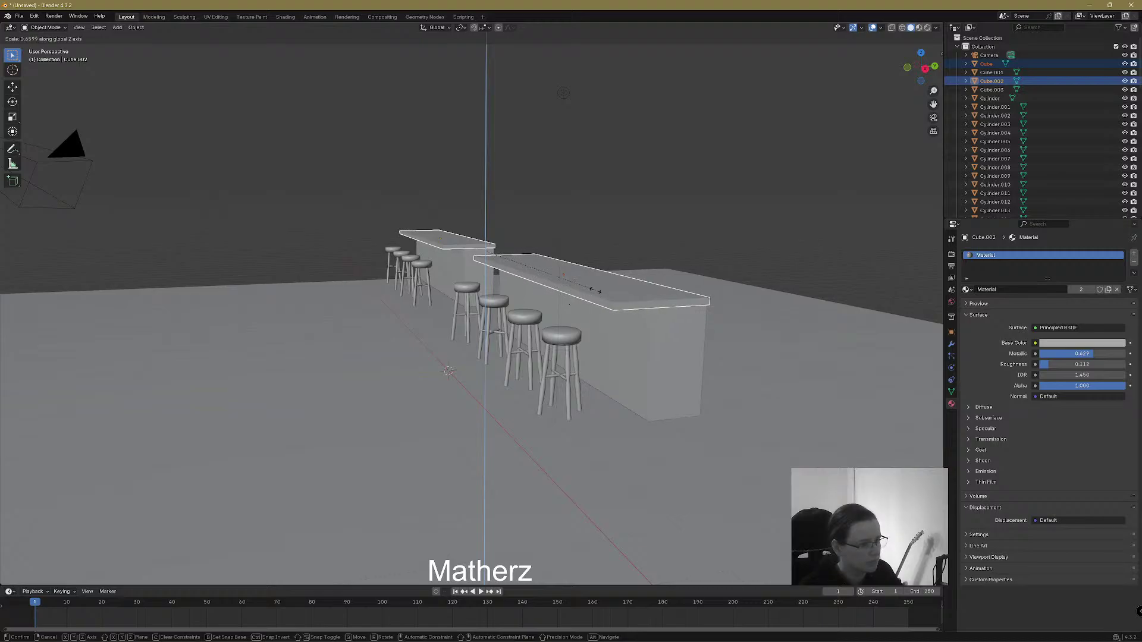
pyautogui.click(583, 275)
pyautogui.press('g')
pyautogui.press('z')
pyautogui.click(631, 332)
# Select both black counter bodies and lower them about 0.23 m along the Z axis, beneath their countertops
pyautogui.moveTo(642, 337); pyautogui.dragTo(687, 393, button='middle')
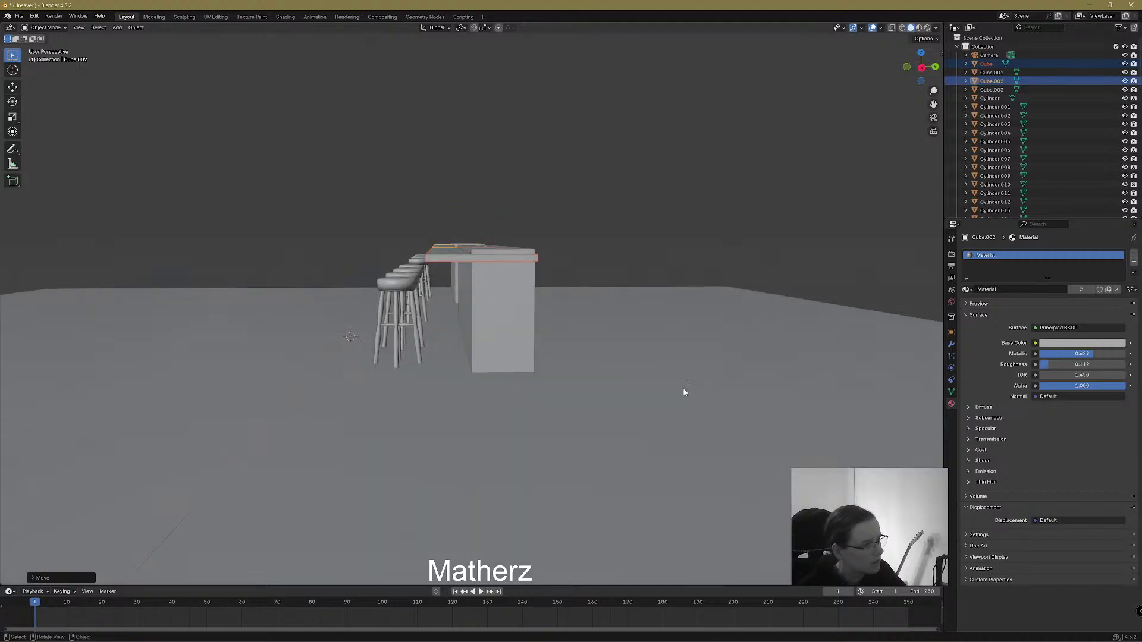
pyautogui.click(498, 308)
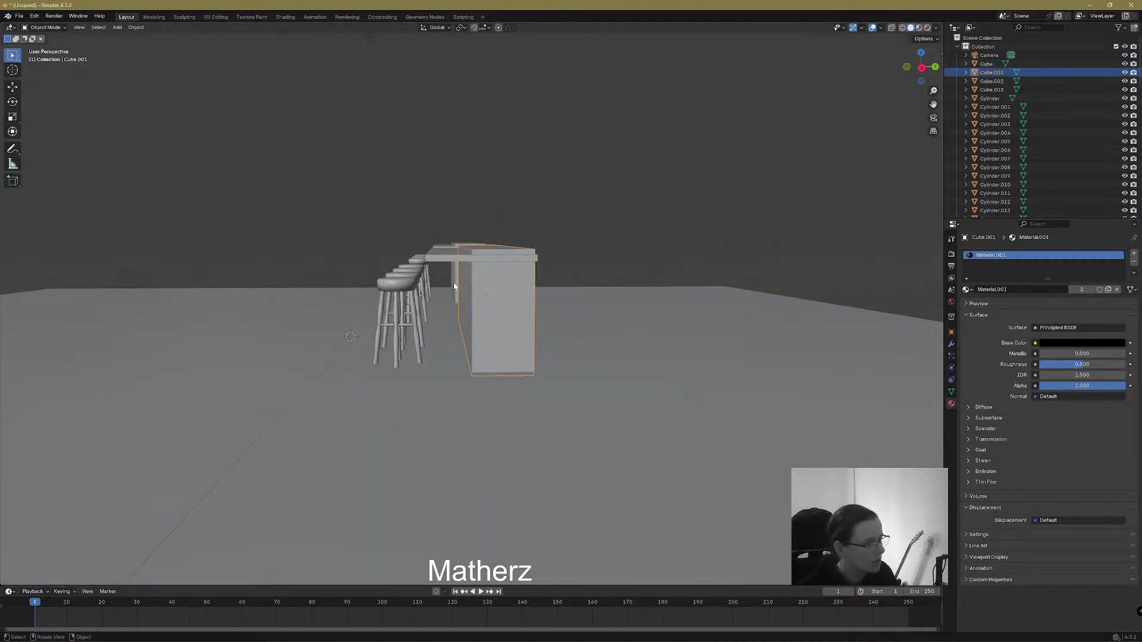
pyautogui.keyDown('shift'); pyautogui.click(463, 294); pyautogui.keyUp('shift')
pyautogui.press('g')
pyautogui.press('x')
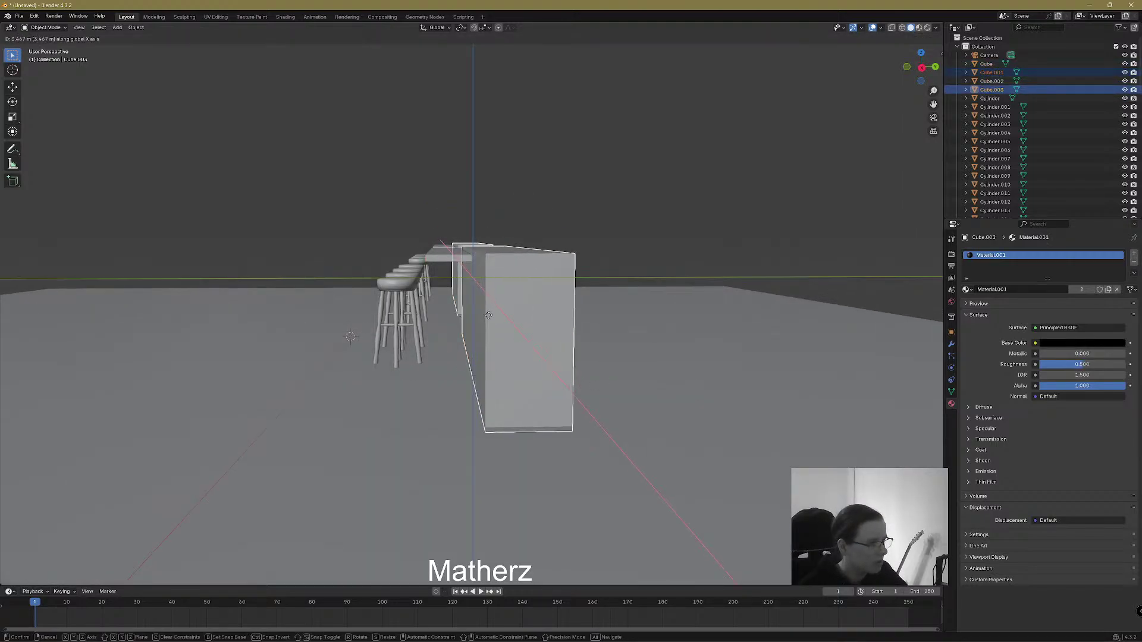
pyautogui.press('z')
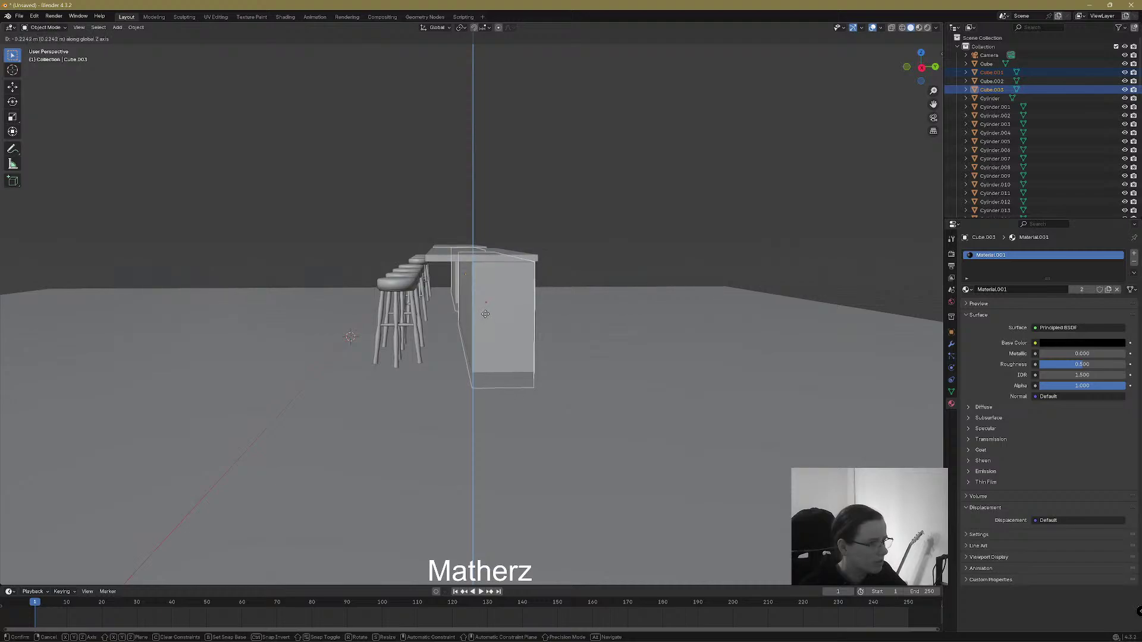
pyautogui.click(483, 315)
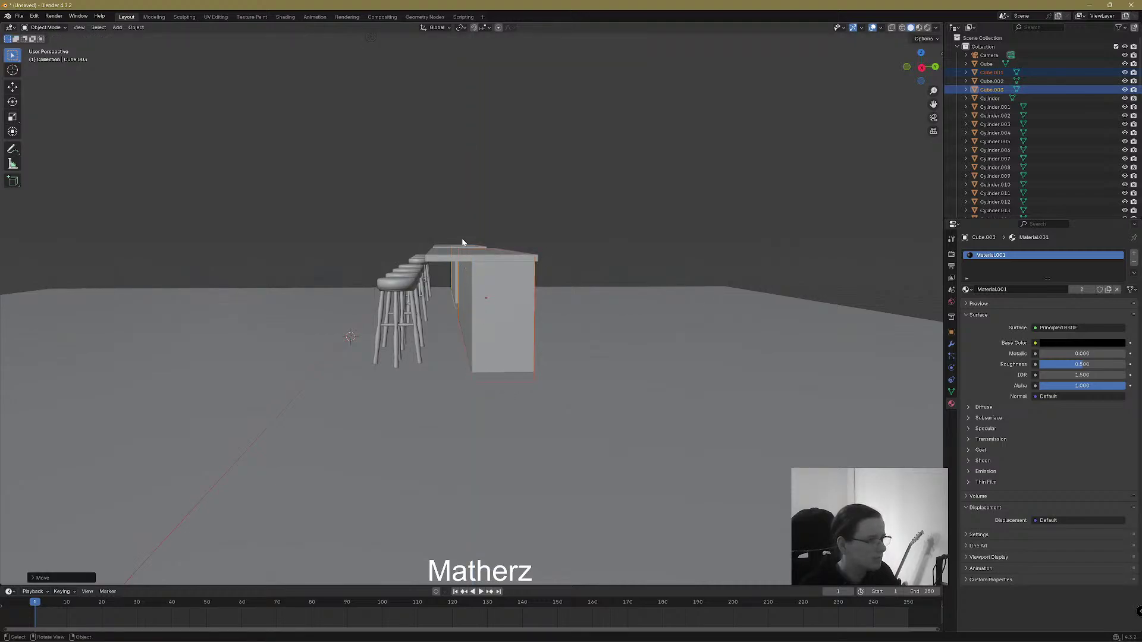
# Add both countertops to the selection and move all four counter parts along negative Y, closer to the stools
pyautogui.keyDown('shift'); pyautogui.click(471, 263); pyautogui.keyUp('shift')
pyautogui.press('g')
pyautogui.press('y')
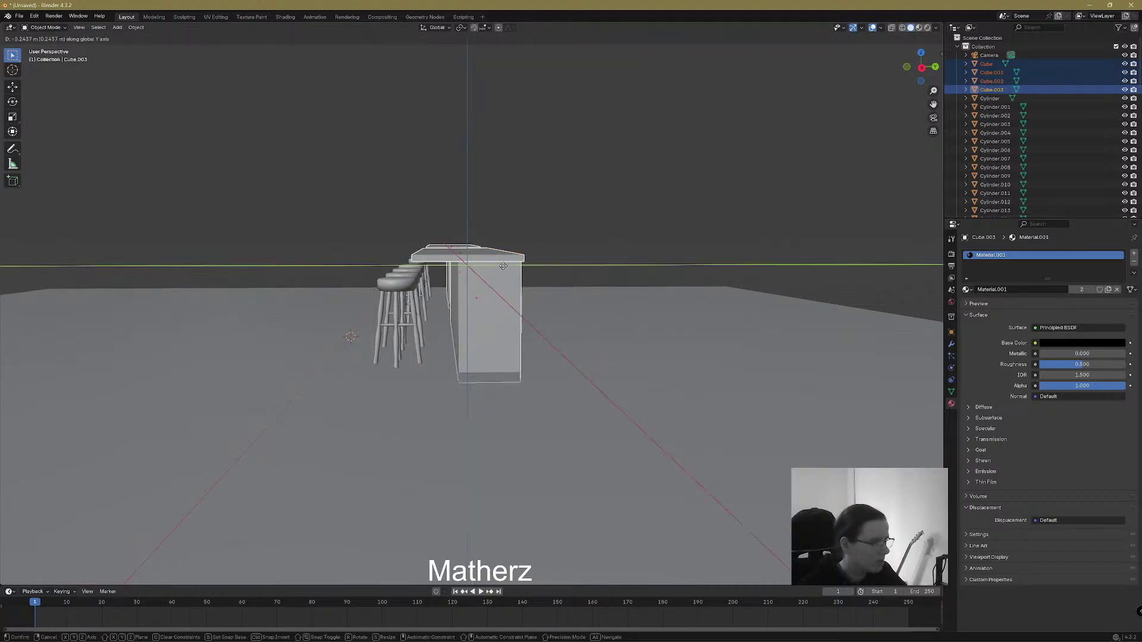
pyautogui.click(488, 282)
pyautogui.moveTo(488, 281); pyautogui.dragTo(499, 339, button='middle')
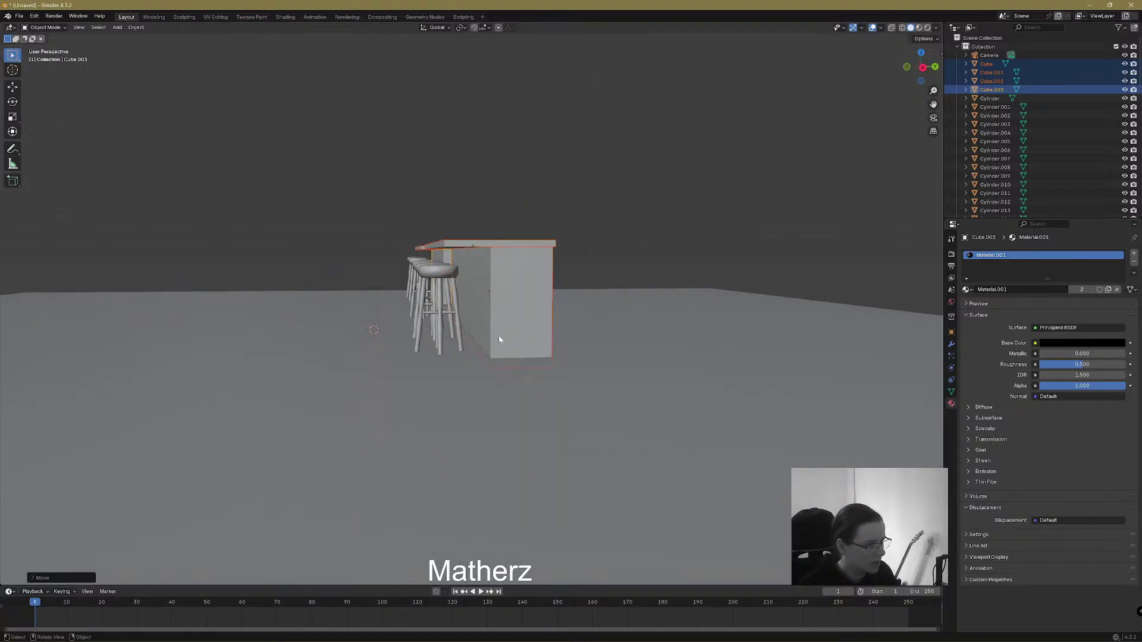
# Raise both counters with their tops about 0.16 m along Z to floor level and clear the selection
pyautogui.press('g')
pyautogui.press('z')
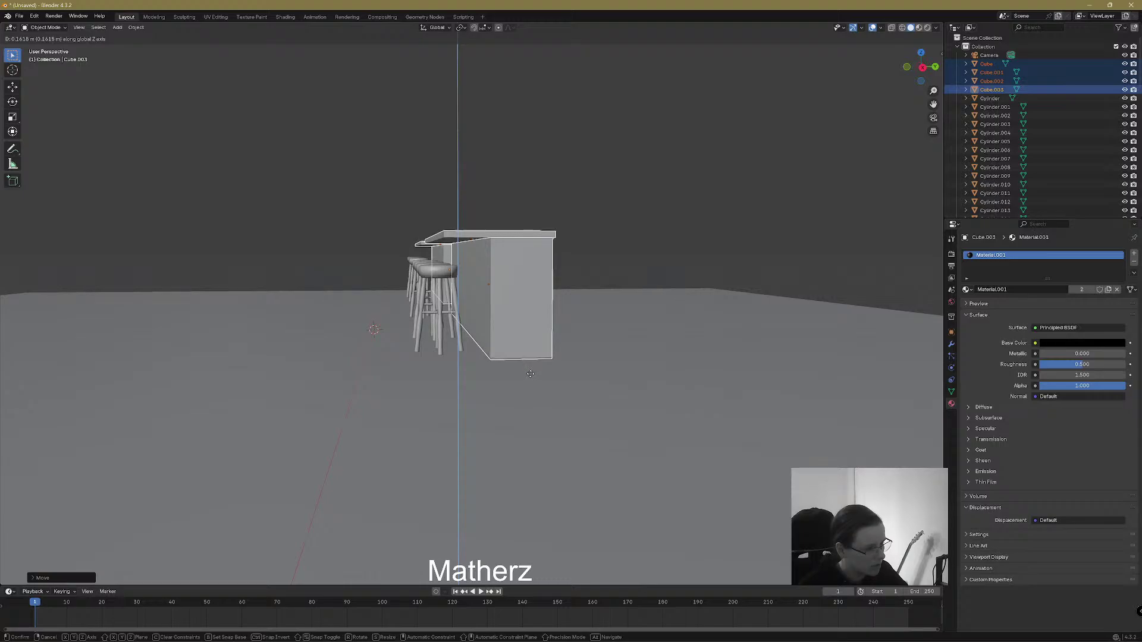
pyautogui.click(528, 372)
pyautogui.click(322, 244)
pyautogui.moveTo(321, 245); pyautogui.dragTo(386, 332, button='middle')
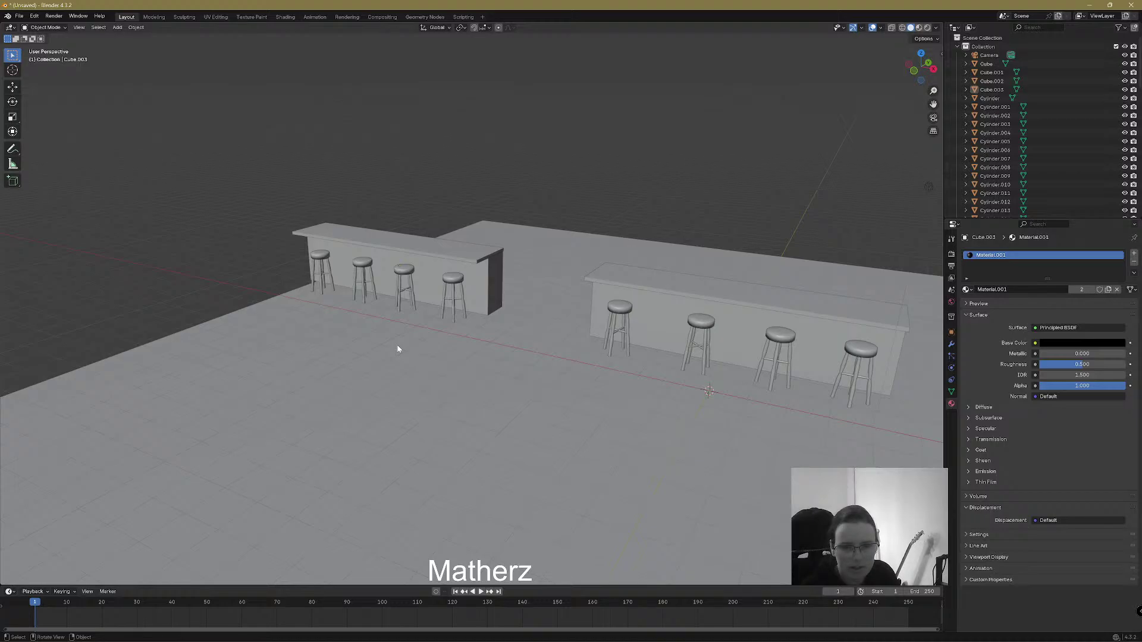
# Add a cube mesh and flatten it along the Z axis into a thin square slab
pyautogui.moveTo(635, 302); pyautogui.dragTo(538, 230, button='middle')
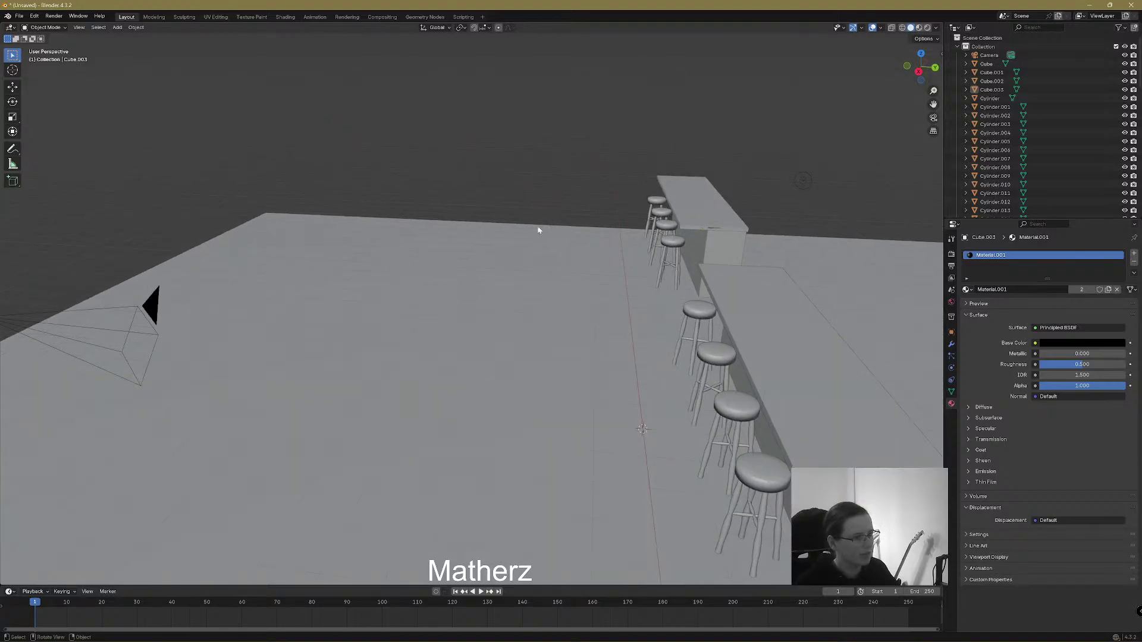
pyautogui.click(117, 27)
pyautogui.moveTo(129, 38)
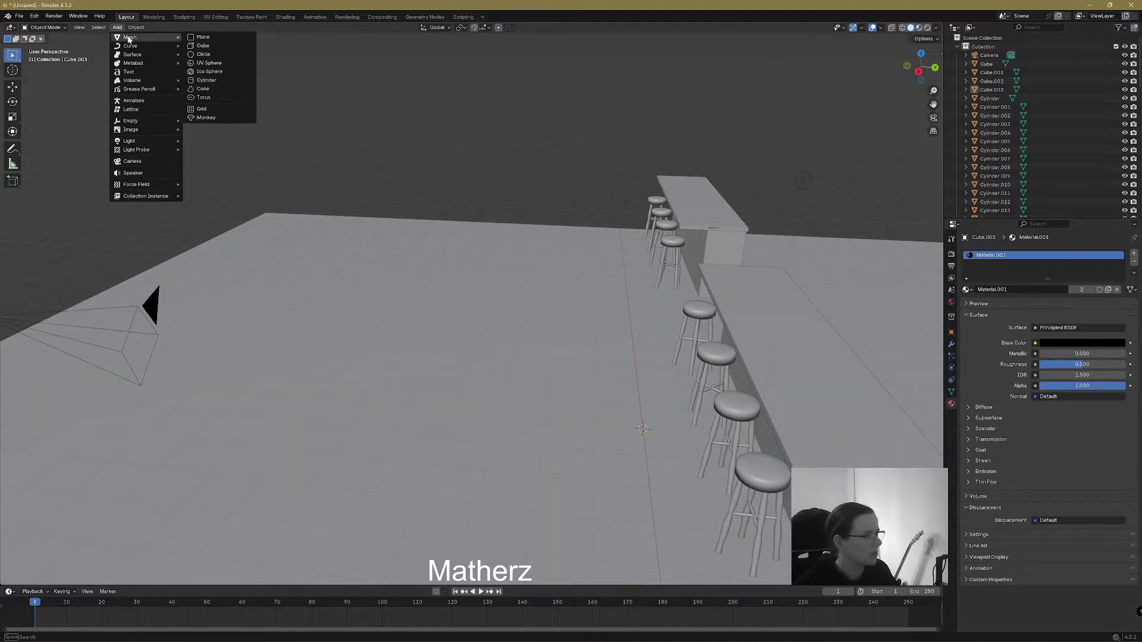
pyautogui.click(223, 45)
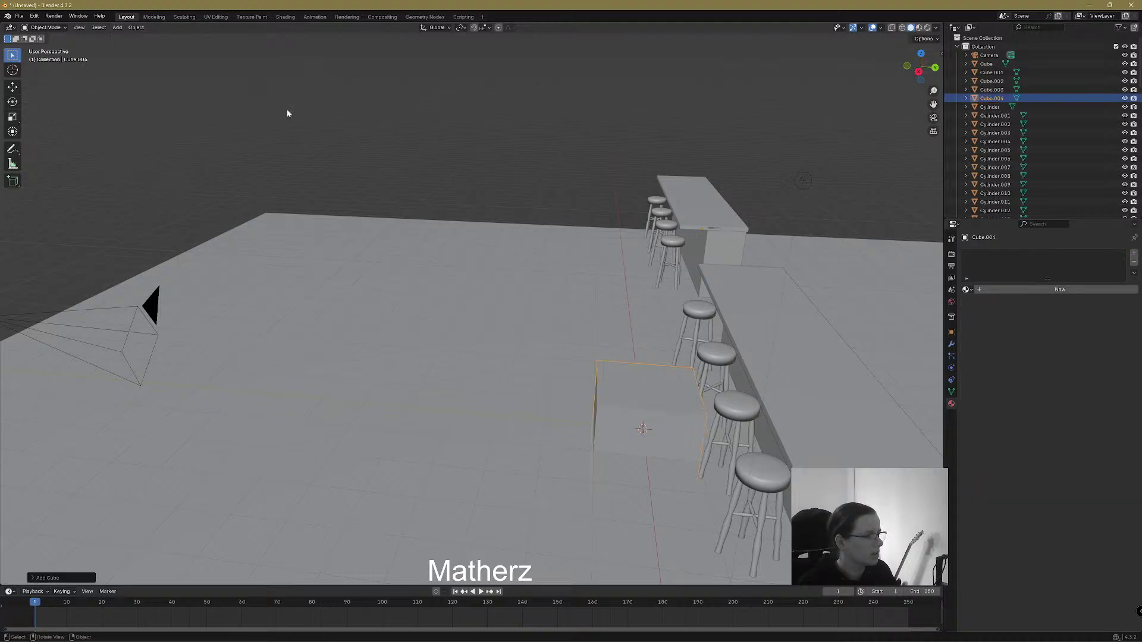
pyautogui.press('s')
pyautogui.press('z')
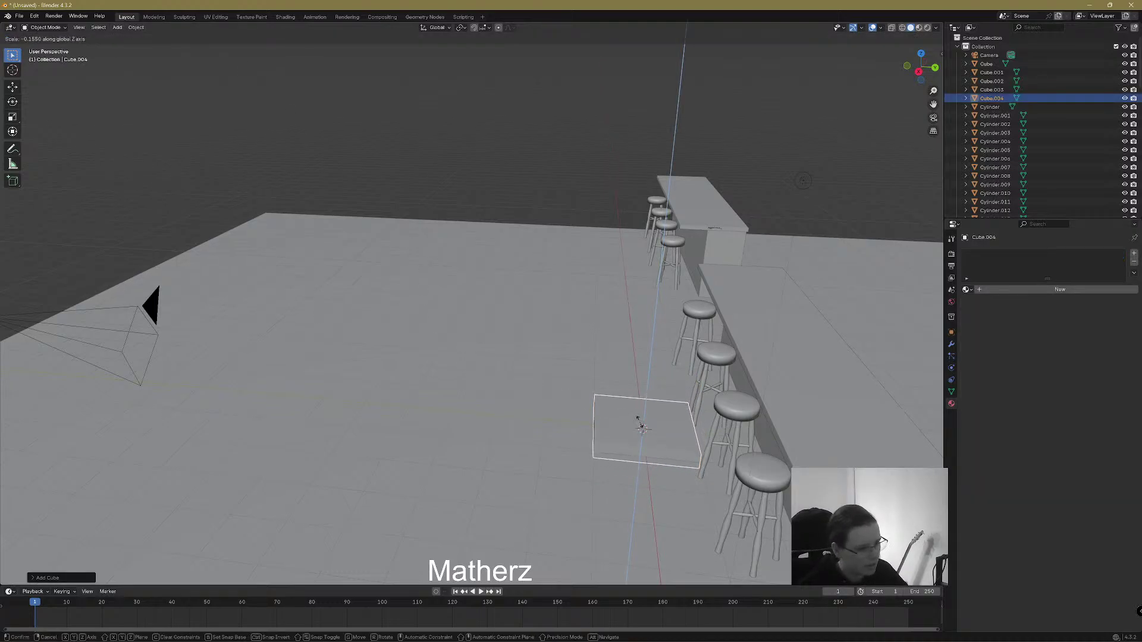
pyautogui.click(658, 449)
# Move the slab along negative Y away from the stools and raise it along Z above the open floor
pyautogui.press('g')
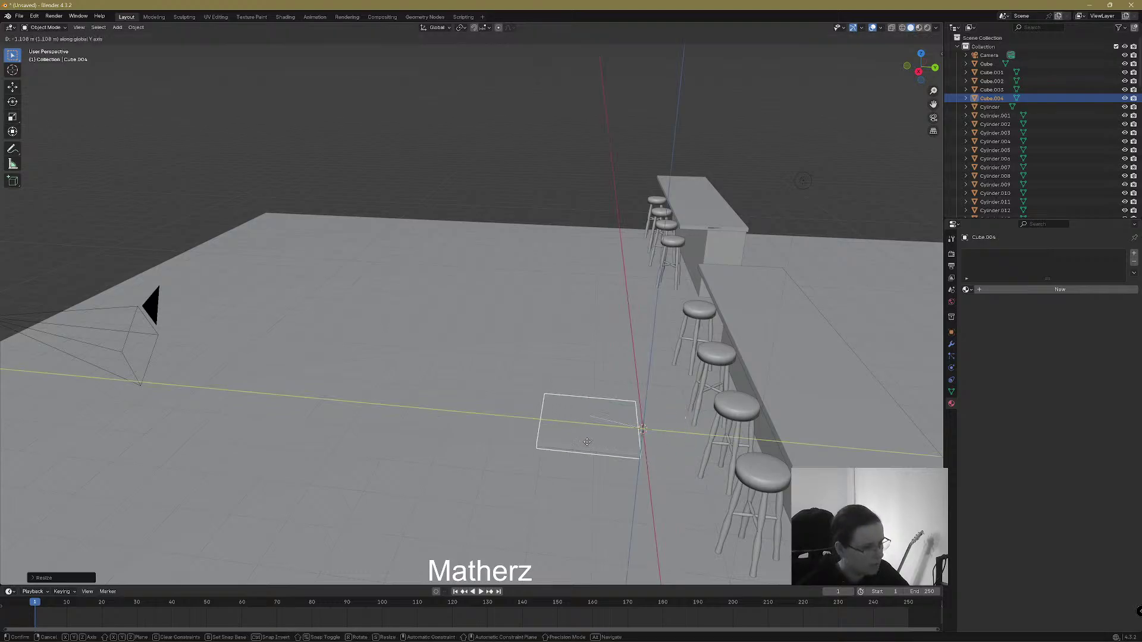
pyautogui.click(404, 416)
pyautogui.press('g')
pyautogui.press('z')
pyautogui.click(432, 370)
pyautogui.moveTo(432, 369); pyautogui.dragTo(450, 433, button='middle')
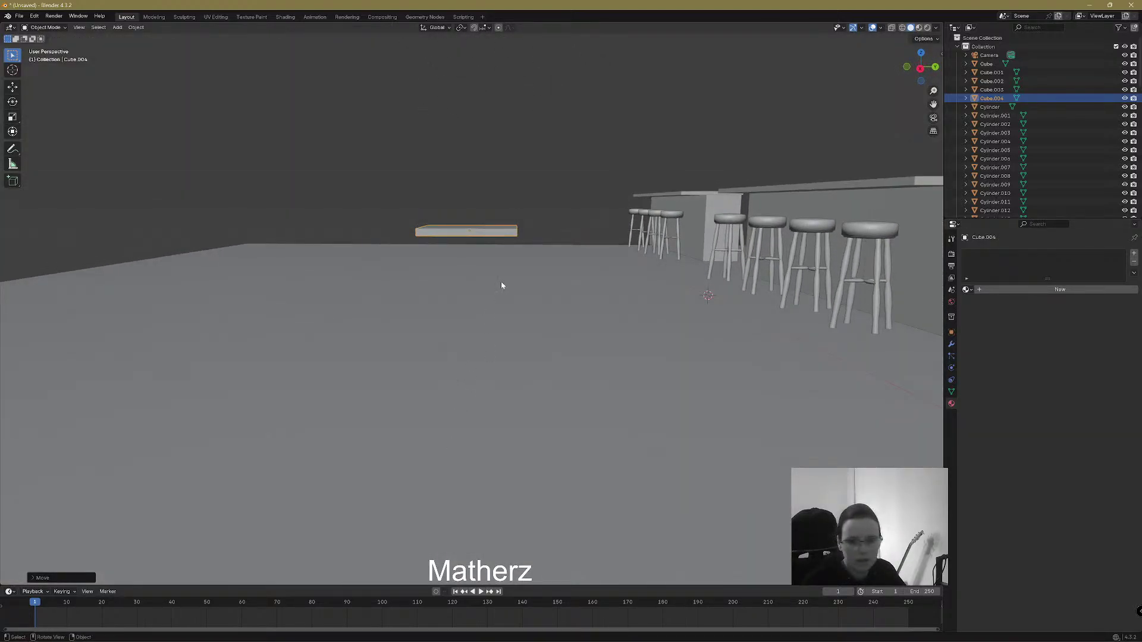
pyautogui.moveTo(497, 317); pyautogui.dragTo(486, 338, button='middle')
pyautogui.press('g')
pyautogui.press('z')
pyautogui.click(229, 51)
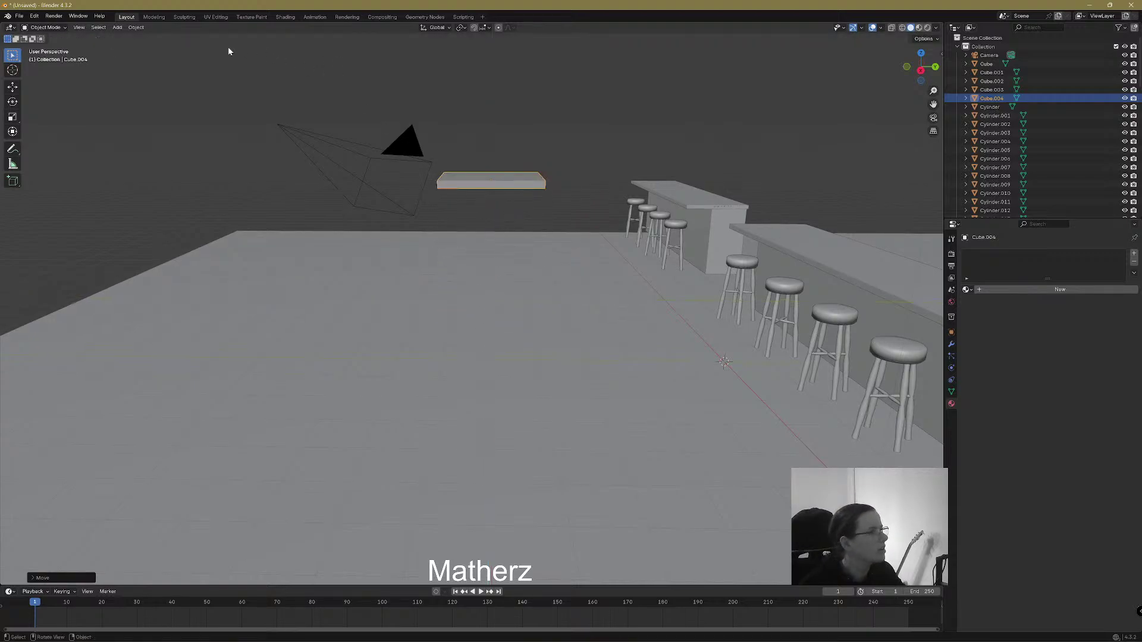
# Add a cylinder mesh and move it along Y and negative X to the slab's area
pyautogui.click(124, 28)
pyautogui.moveTo(137, 37)
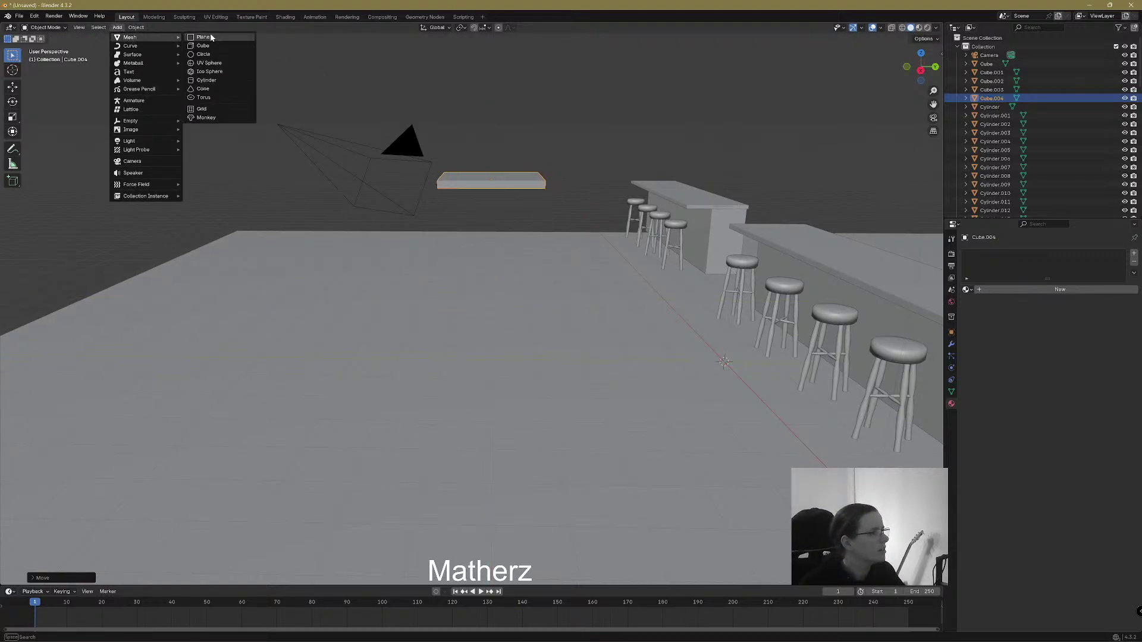
pyautogui.click(222, 79)
pyautogui.press('g')
pyautogui.press('x')
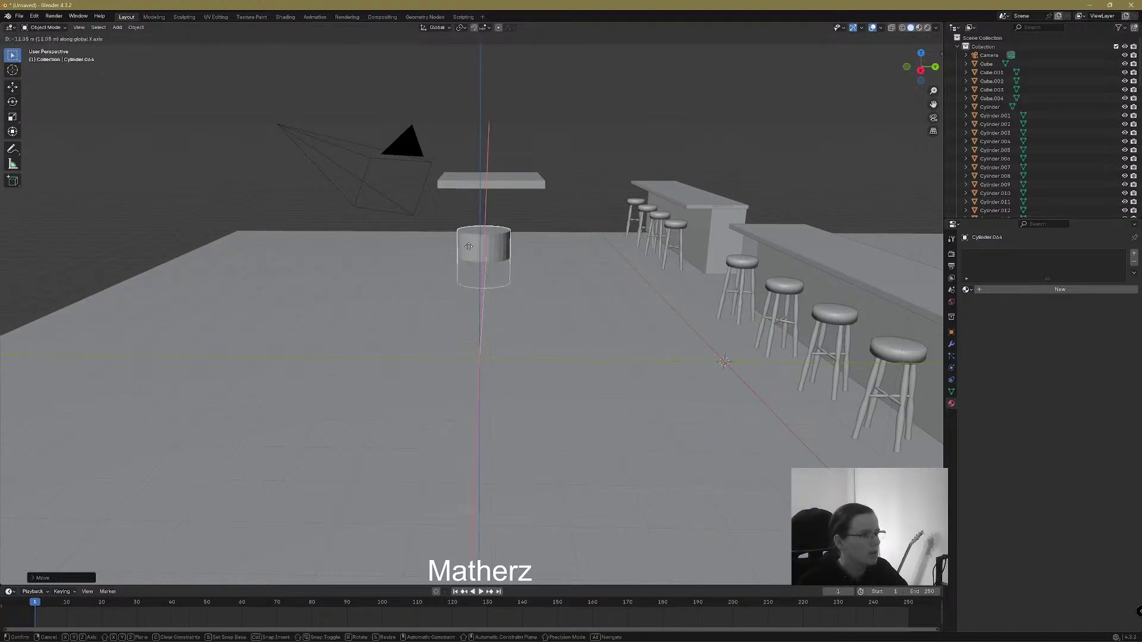
pyautogui.click(458, 144)
# Raise the cylinder along Z high above the slab and scale it down uniformly to about a third of its size
pyautogui.keyDown('shift'); pyautogui.moveTo(502, 180); pyautogui.dragTo(503, 259, button='middle'); pyautogui.keyUp('shift')
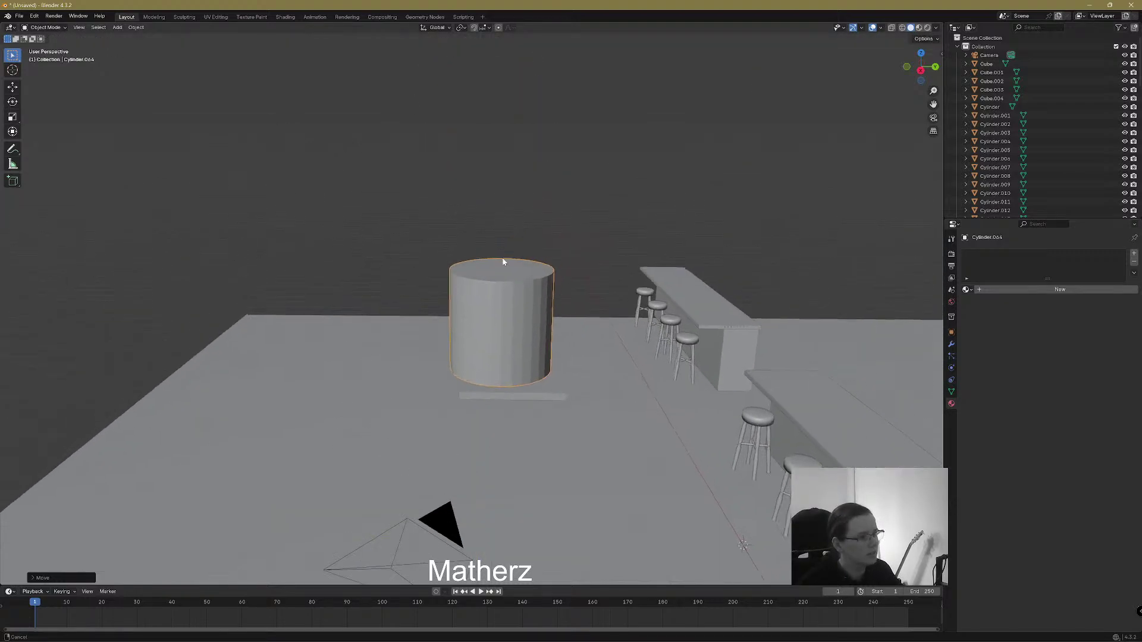
pyautogui.press('g')
pyautogui.press('x')
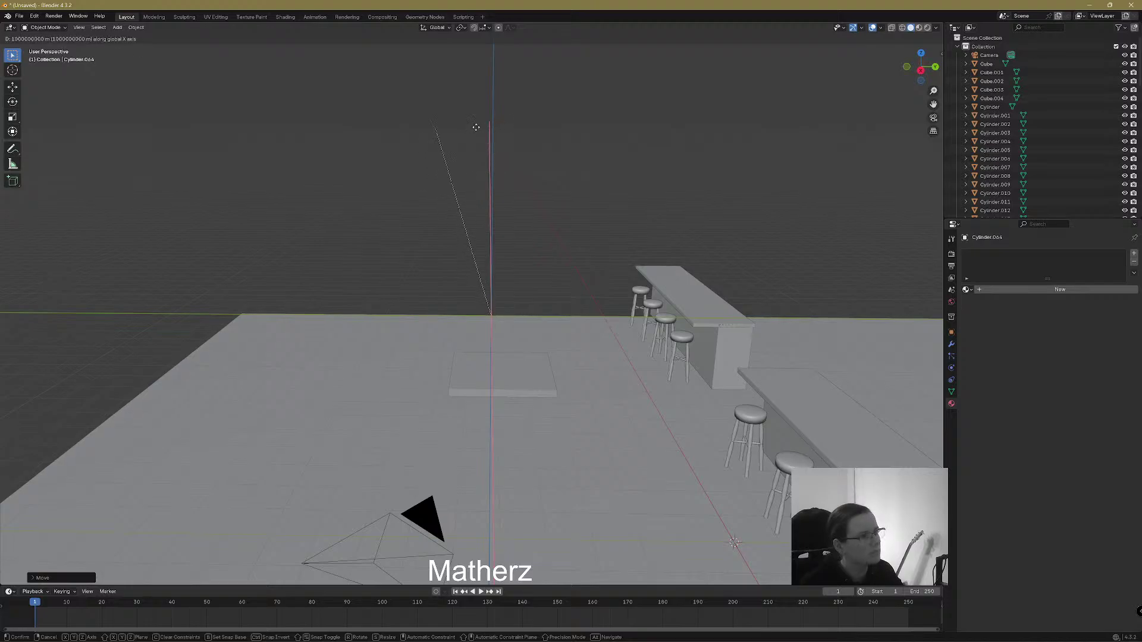
pyautogui.press('z')
pyautogui.click(530, 167)
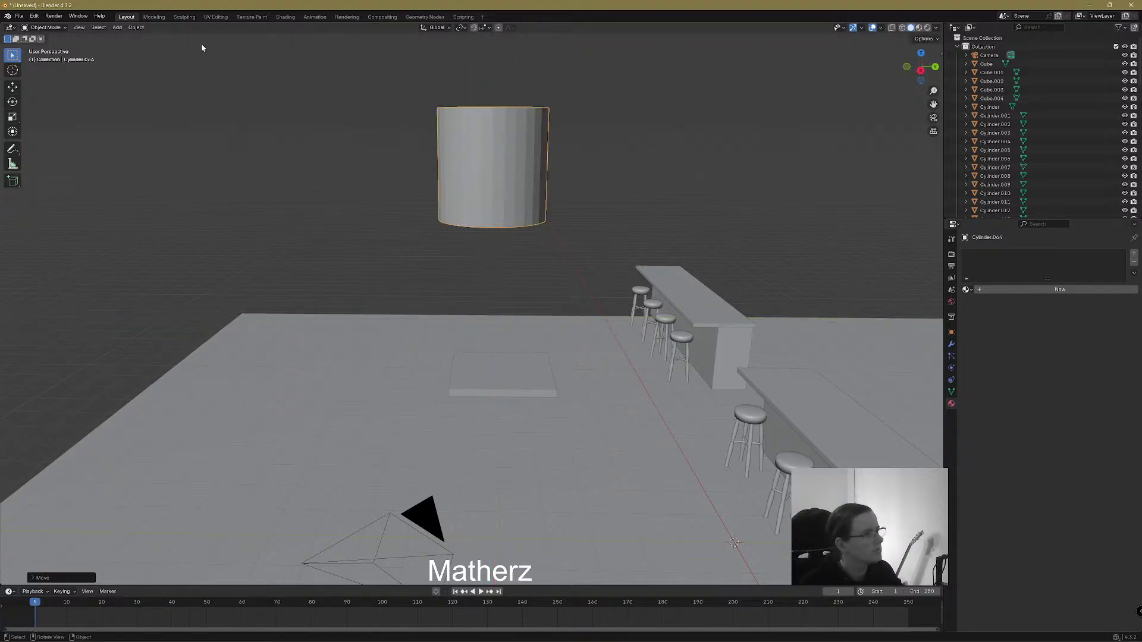
pyautogui.press('s')
pyautogui.click(539, 209)
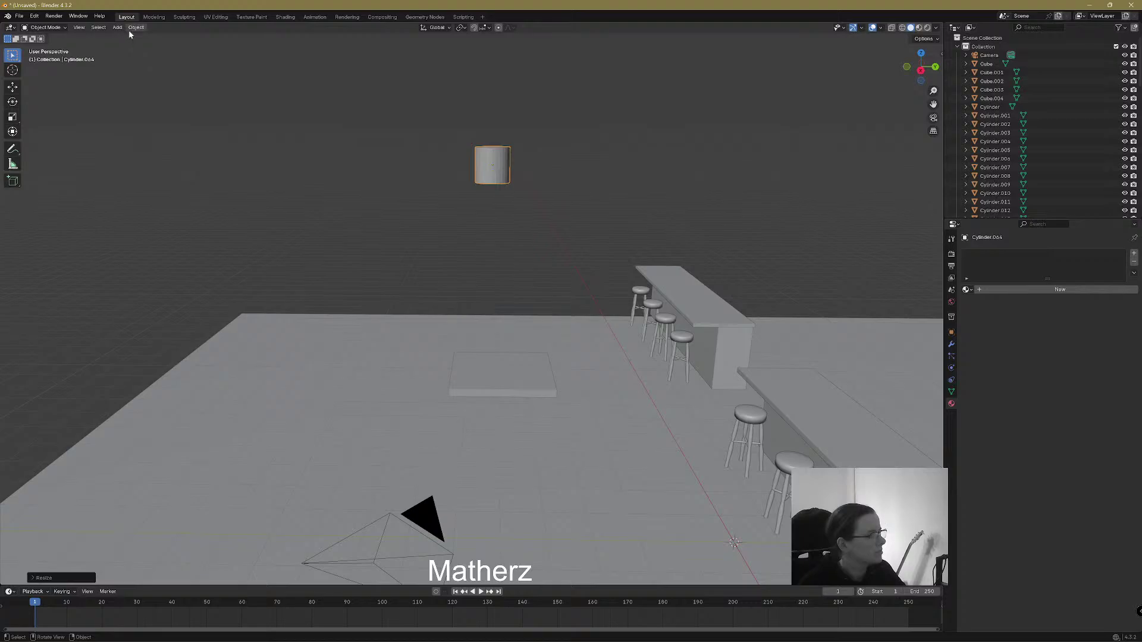
# Enter Edit Mode on the small cylinder and move its bottom face up to shorten it to a thin disc
pyautogui.click(79, 27)
pyautogui.press('Escape')
pyautogui.click(44, 27)
pyautogui.click(42, 48)
pyautogui.moveTo(559, 150); pyautogui.dragTo(480, 156, button='middle')
pyautogui.hotkey('alt', 'a')
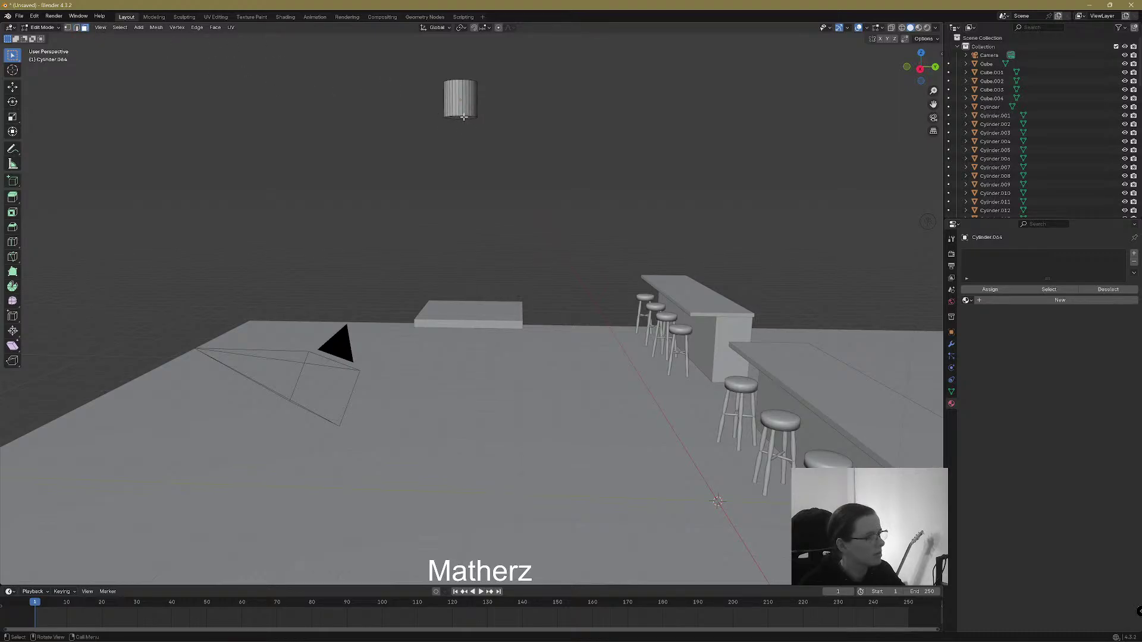
pyautogui.scroll(2, 483, 197)
pyautogui.keyDown('shift'); pyautogui.moveTo(476, 169); pyautogui.dragTo(492, 107, button='middle'); pyautogui.keyUp('shift')
pyautogui.scroll(-2, 487, 143)
pyautogui.scroll(-2, 491, 163)
pyautogui.keyDown('shift'); pyautogui.moveTo(514, 147); pyautogui.dragTo(524, 209, button='middle'); pyautogui.keyUp('shift')
pyautogui.moveTo(525, 209)
pyautogui.mouseDown(button='middle')
pyautogui.moveTo(528, 227)
pyautogui.moveTo(526, 177)
pyautogui.moveTo(530, 188)
pyautogui.mouseUp(button='middle')
pyautogui.scroll(4, 527, 225)
pyautogui.scroll(-2, 535, 219)
pyautogui.press('g')
pyautogui.click(528, 187)
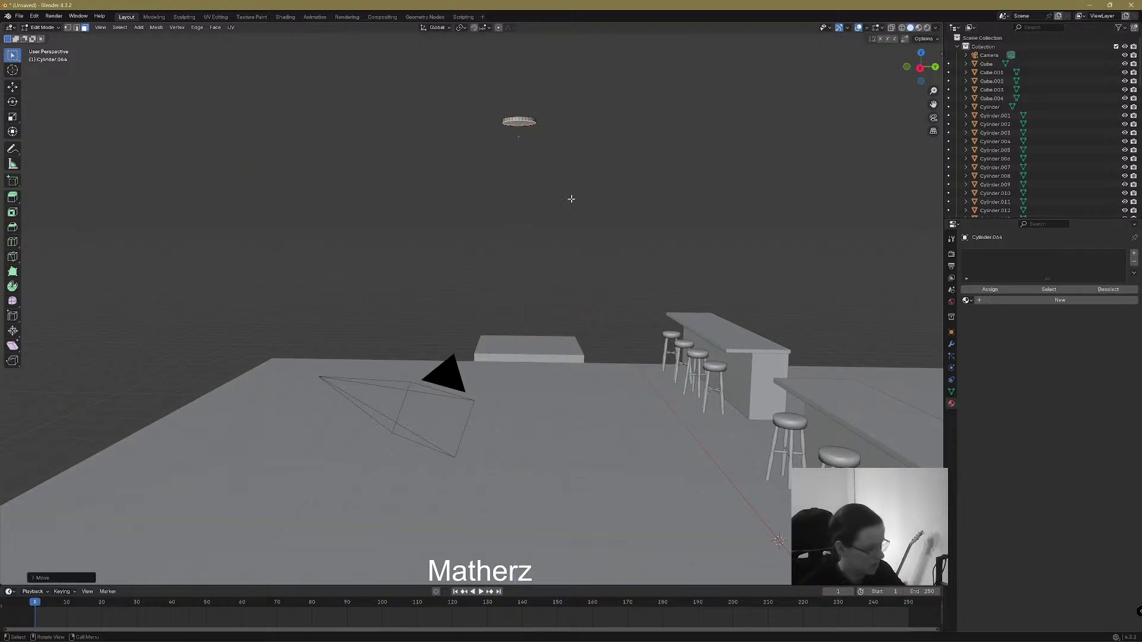
# Scale the disc's bottom face slightly outward and extrude it down in three short segments
pyautogui.scroll(2, 571, 196)
pyautogui.scroll(2, 564, 209)
pyautogui.moveTo(560, 223); pyautogui.dragTo(551, 225, button='middle')
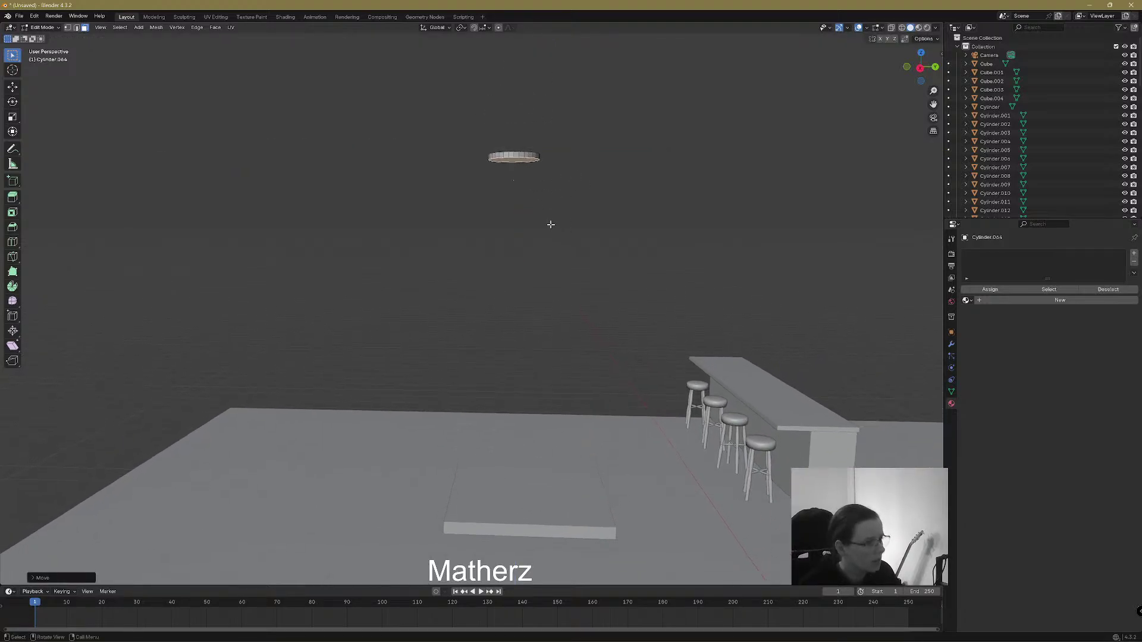
pyautogui.press('s')
pyautogui.click(591, 230)
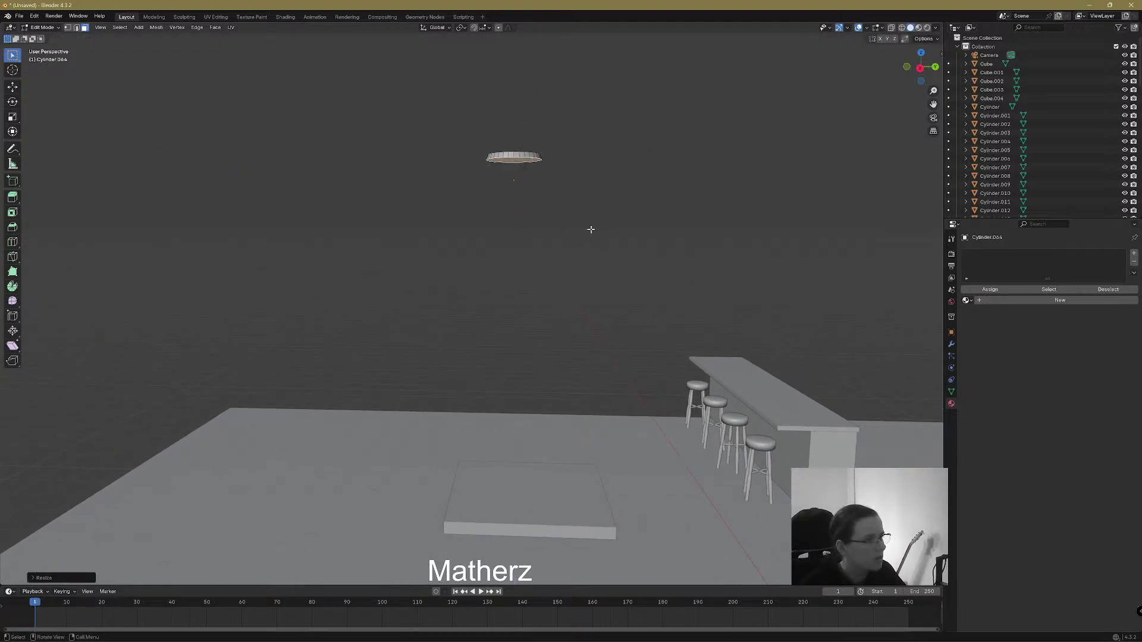
pyautogui.press('e')
pyautogui.click(537, 223)
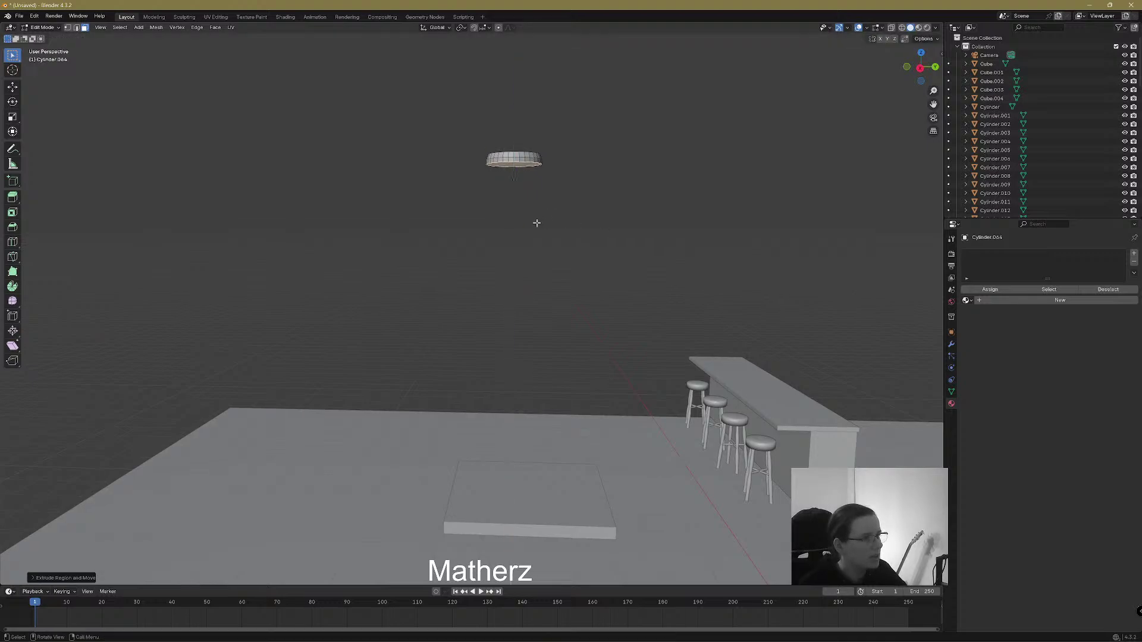
pyautogui.press('e')
pyautogui.click(535, 229)
pyautogui.press('e')
pyautogui.click(540, 235)
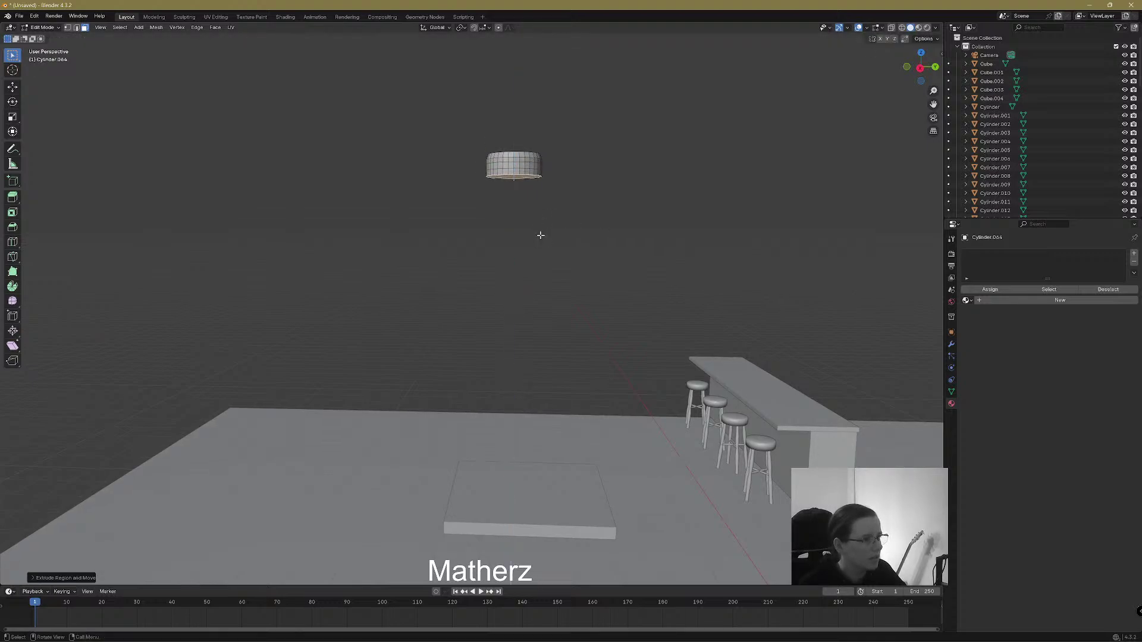
# Taper the underside into a bowl shape by scaling the bottom face inward and extruding it in short, narrowing segments
pyautogui.press('s')
pyautogui.click(582, 245)
pyautogui.press('e')
pyautogui.click(586, 250)
pyautogui.press('s')
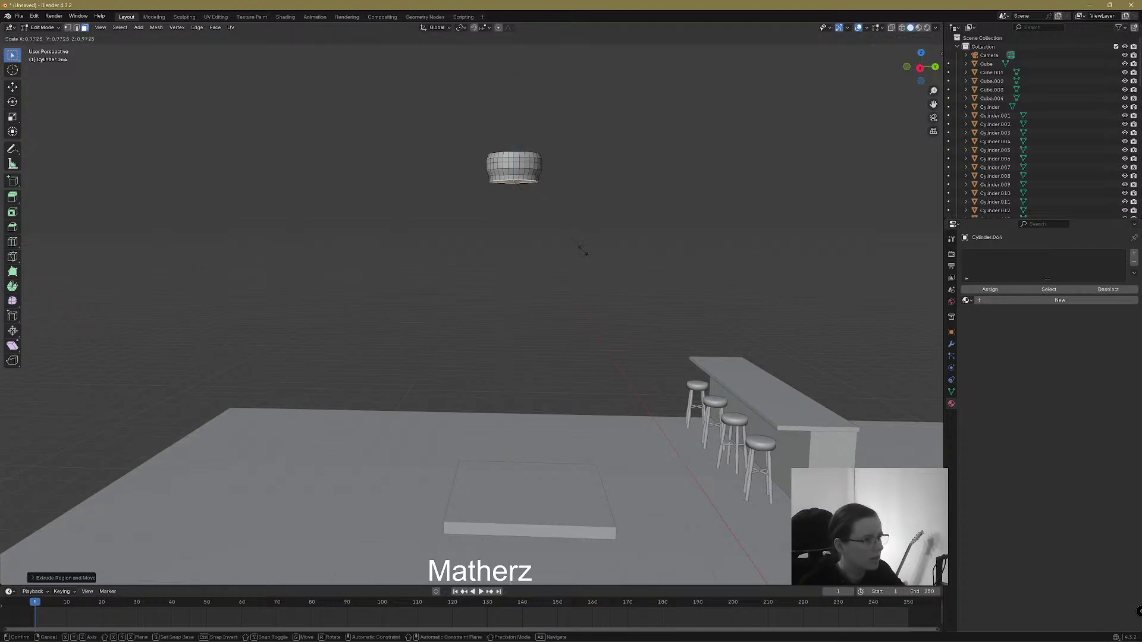
pyautogui.click(570, 248)
pyautogui.press('e')
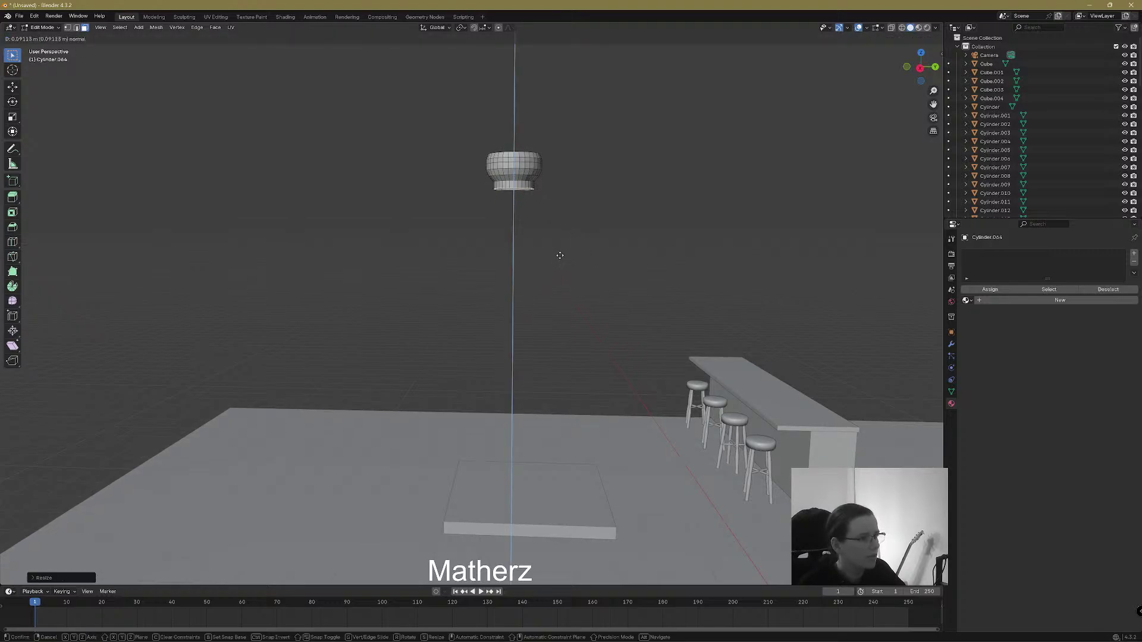
pyautogui.click(561, 251)
pyautogui.press('s')
pyautogui.click(533, 245)
# Extrude a short narrow neck below the bowl and widen its lowest segments into a flared foot
pyautogui.press('e')
pyautogui.click(531, 246)
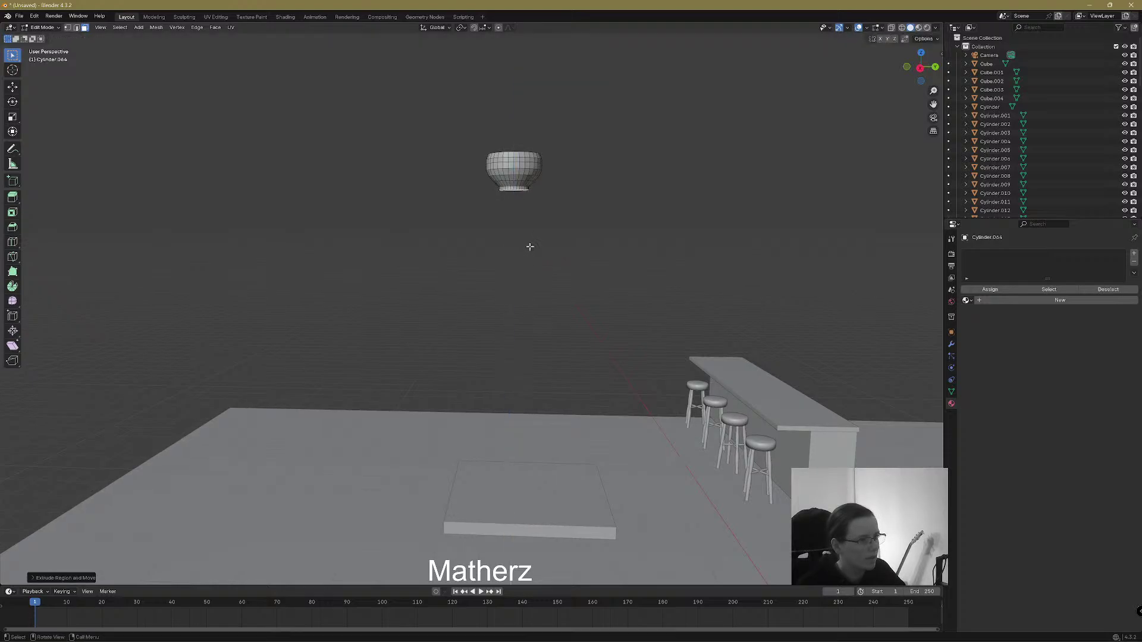
pyautogui.press('e')
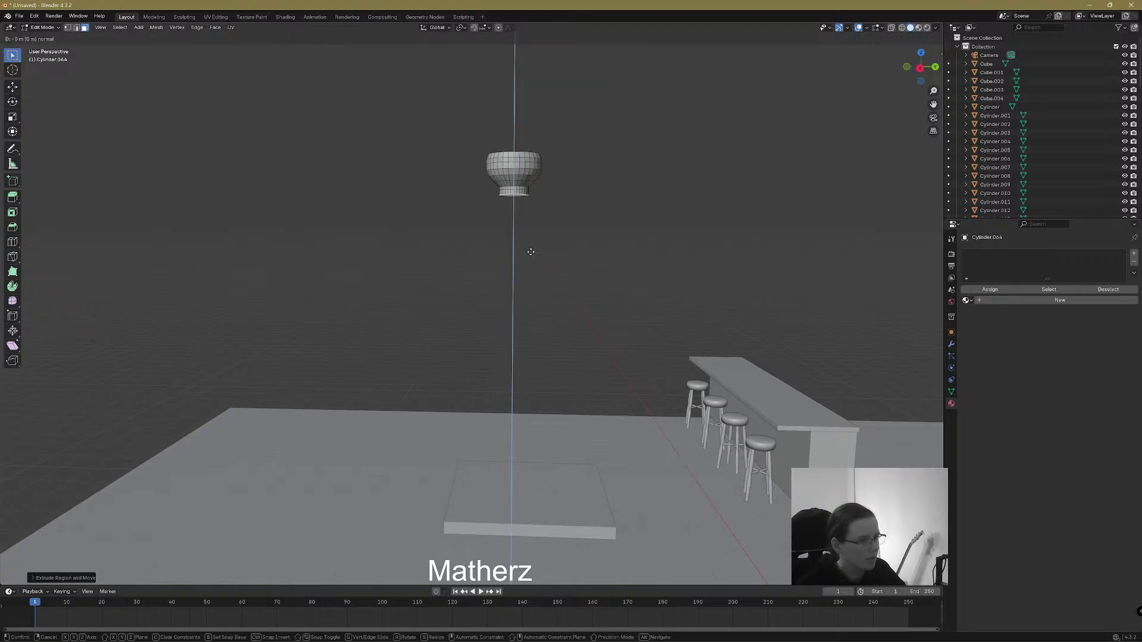
pyautogui.click(532, 256)
pyautogui.press('s')
pyautogui.click(544, 264)
pyautogui.press('e')
pyautogui.click(545, 268)
pyautogui.press('s')
pyautogui.click(554, 278)
# Extrude the flared foot below the neck down in short segments, scaling the bottom face slightly outward between them
pyautogui.press('e')
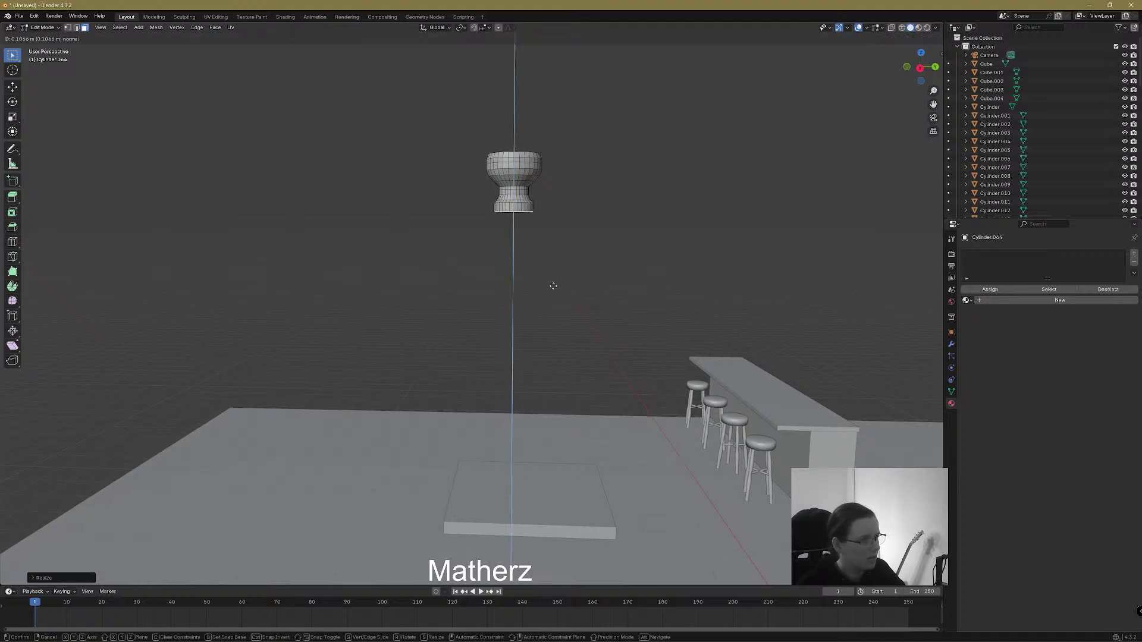
pyautogui.click(554, 279)
pyautogui.press('e')
pyautogui.click(556, 280)
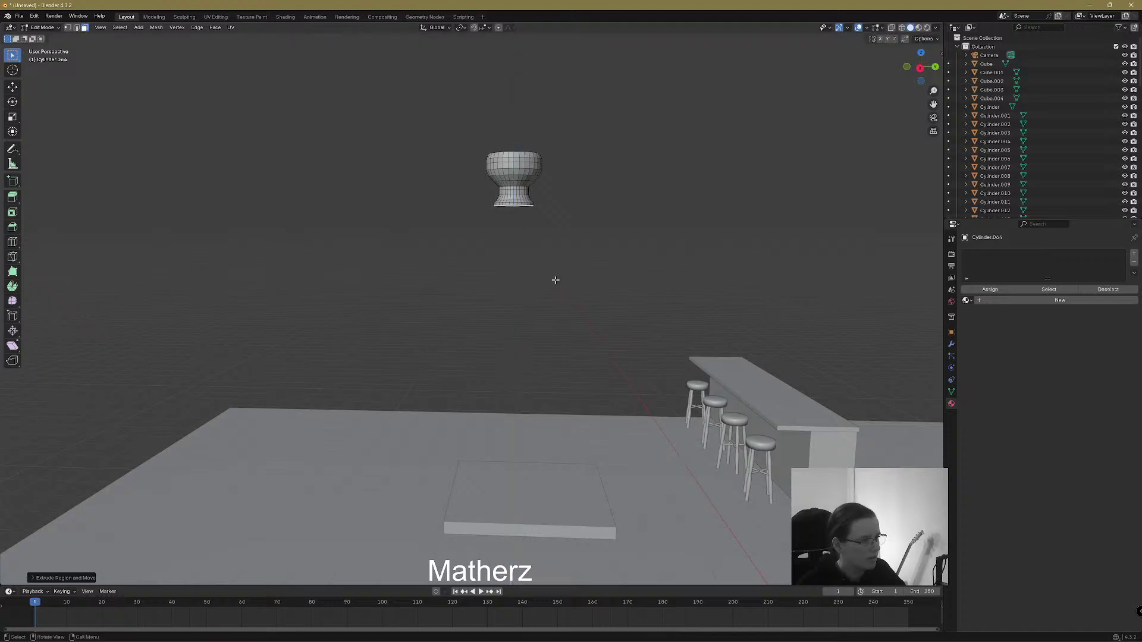
pyautogui.press('s')
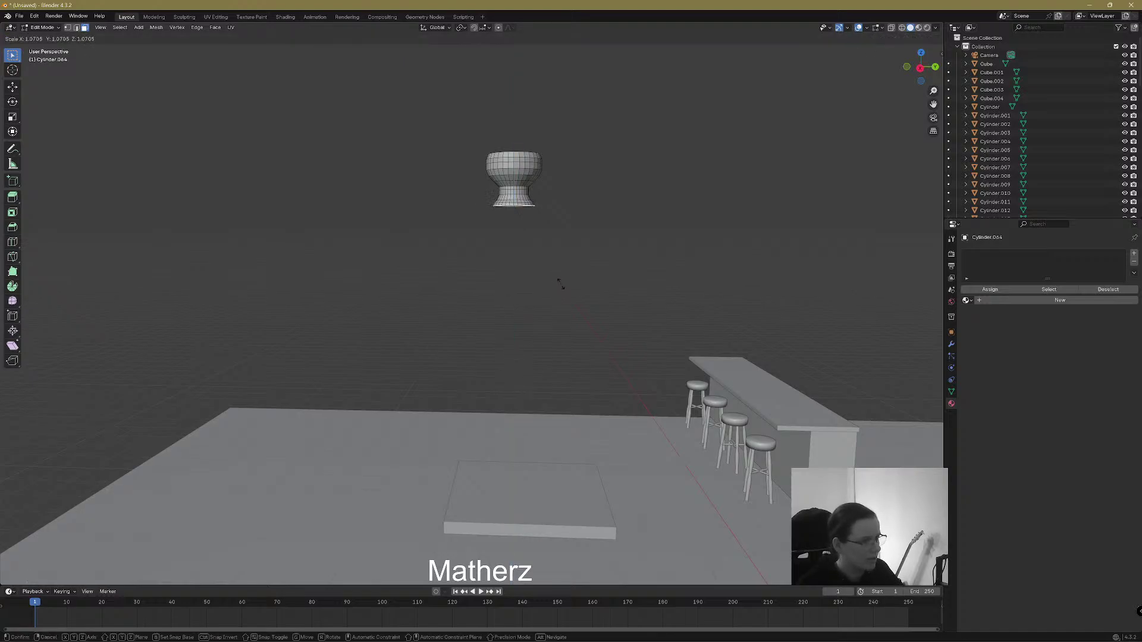
pyautogui.click(562, 287)
pyautogui.press('e')
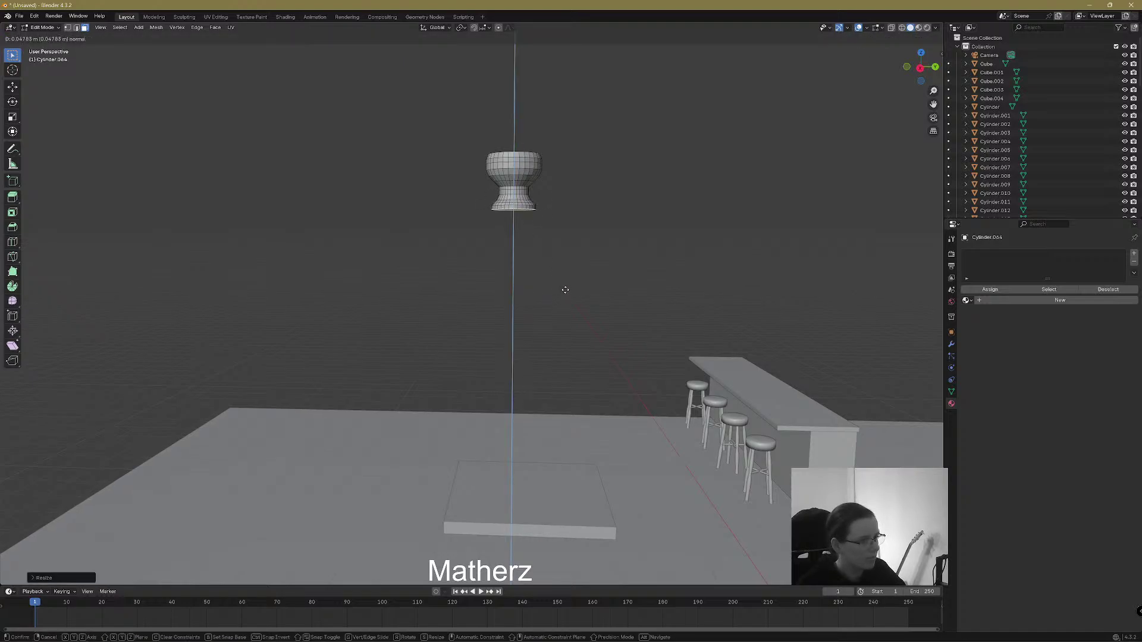
pyautogui.click(565, 291)
pyautogui.press('e')
pyautogui.rightClick(564, 293)
pyautogui.press('s')
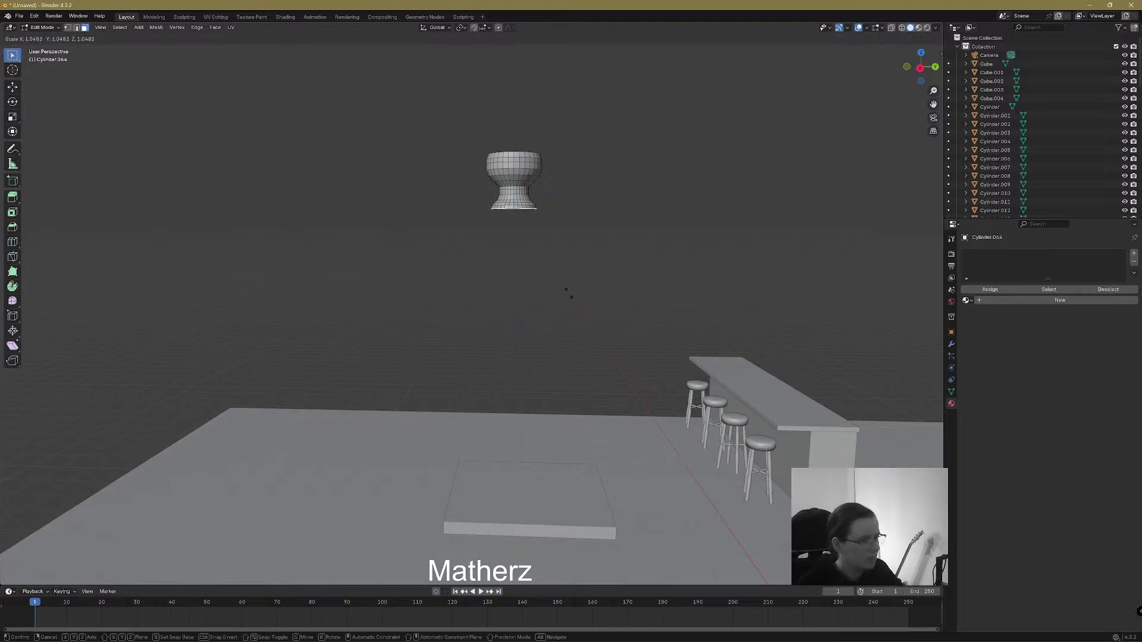
pyautogui.press('z')
pyautogui.rightClick(570, 296)
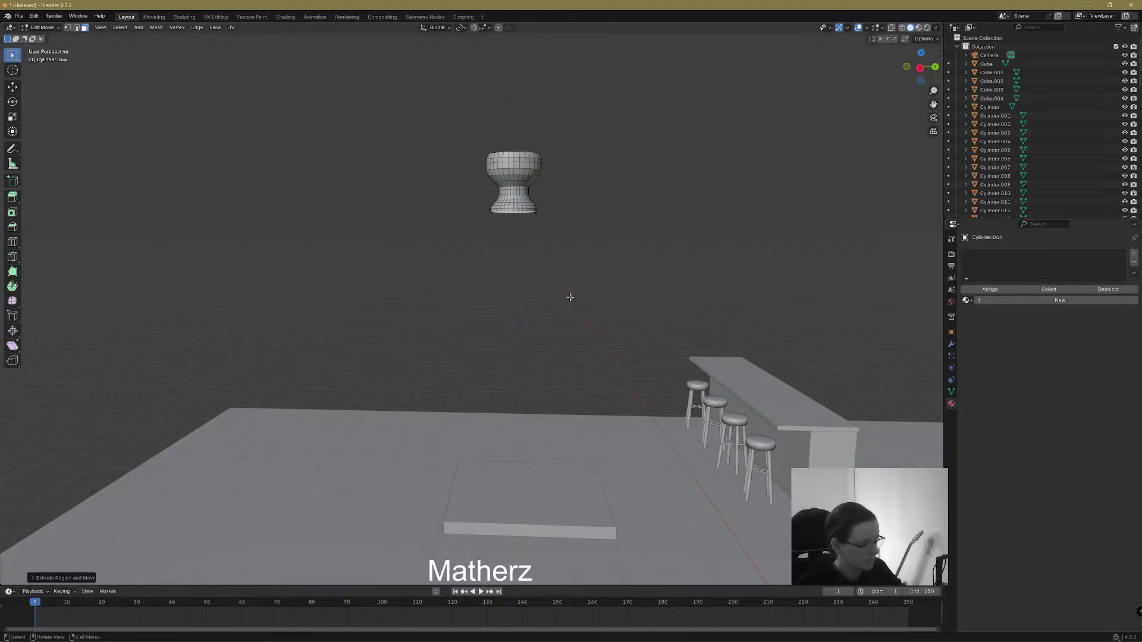
pyautogui.press('s')
pyautogui.click(573, 303)
# Continue the second bulge downward with short straight extrusions and start scaling its bottom face slightly inward
pyautogui.press('g')
pyautogui.press('z')
pyautogui.press('z')
pyautogui.click(573, 303)
pyautogui.press('e')
pyautogui.click(571, 307)
pyautogui.press('e')
pyautogui.click(573, 310)
pyautogui.press('s')
pyautogui.click(563, 306)
pyautogui.press('e')
pyautogui.click(564, 312)
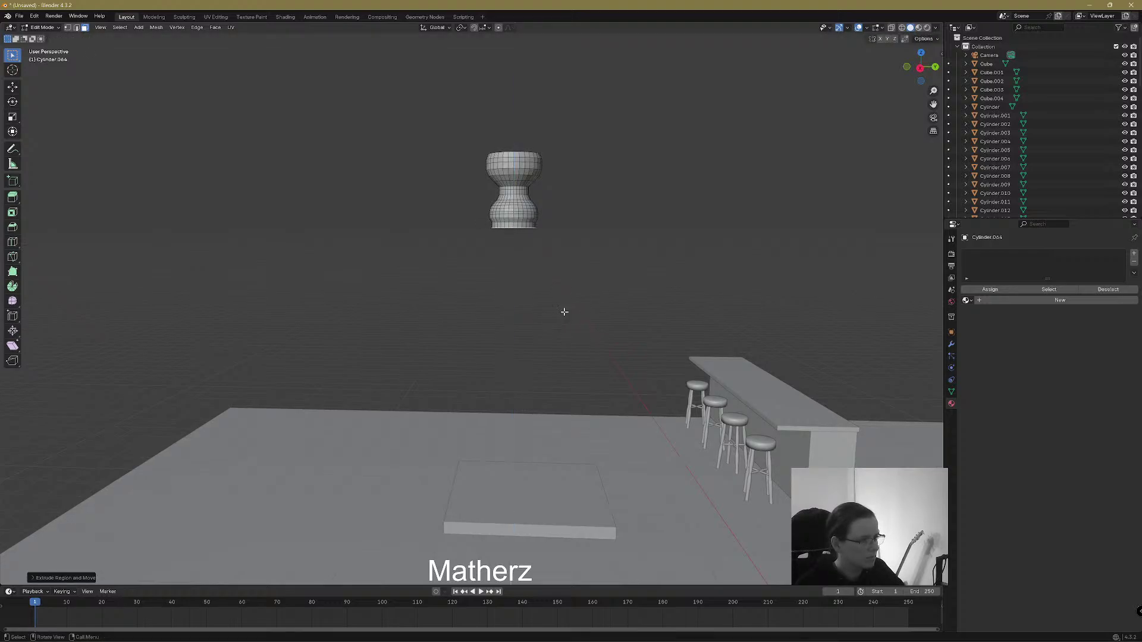
# Taper the underside of the second bulge with short narrowing segments and extrude a short neck below it
pyautogui.press('s')
pyautogui.click(543, 296)
pyautogui.press('e')
pyautogui.click(545, 303)
pyautogui.press('s')
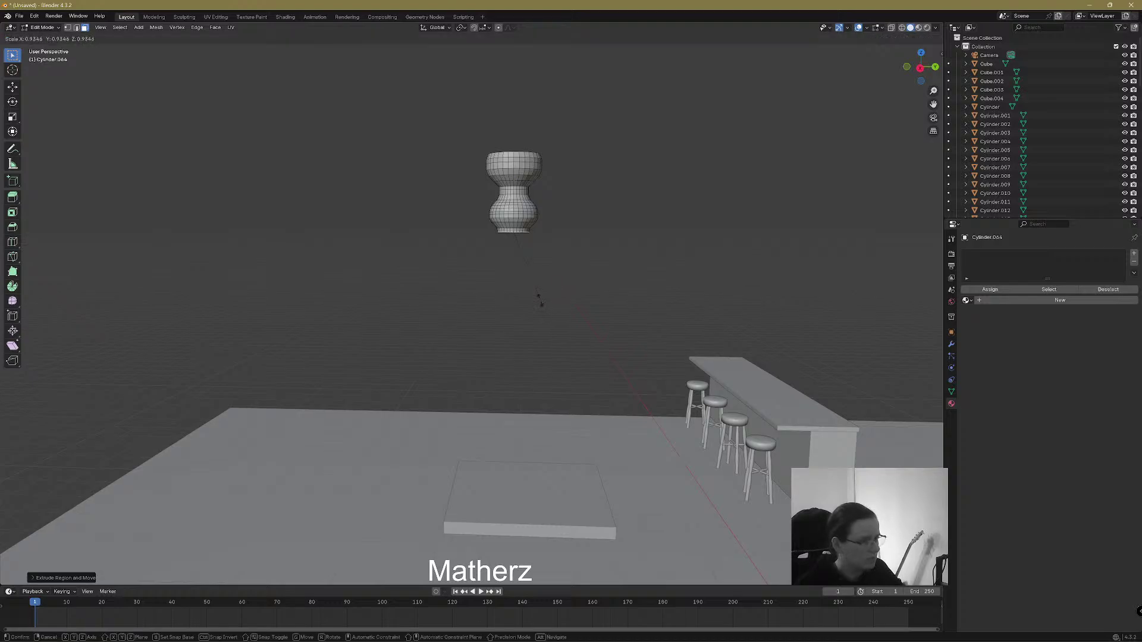
pyautogui.click(535, 296)
pyautogui.press('e')
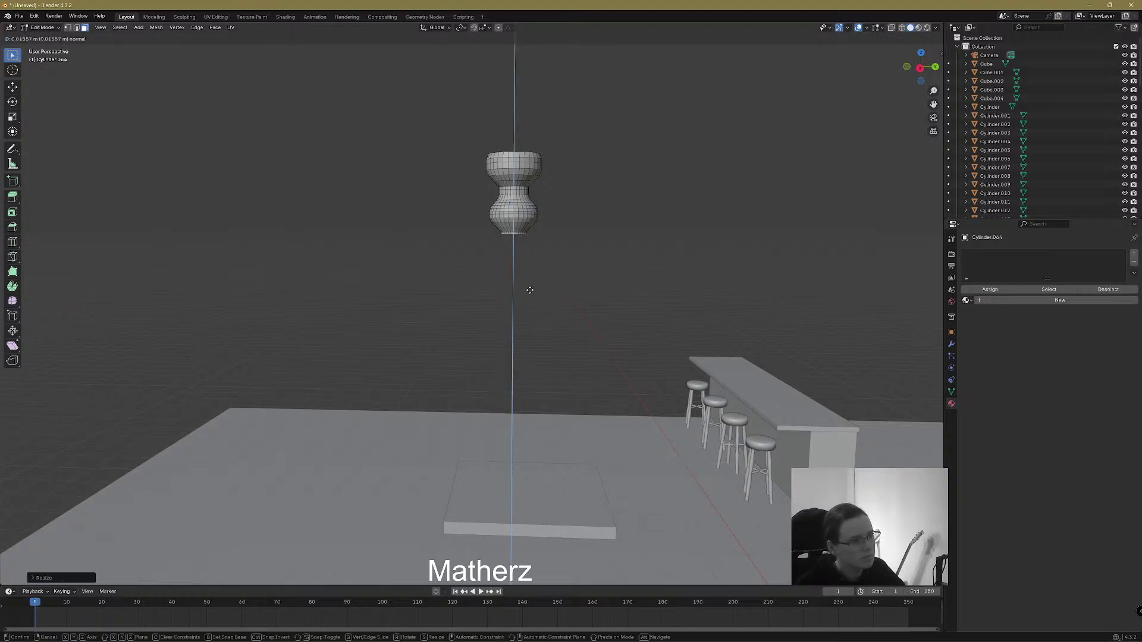
pyautogui.click(534, 295)
pyautogui.press('e')
pyautogui.click(536, 295)
pyautogui.press('e')
pyautogui.click(538, 300)
# Flare the profile outward below the second neck by alternately widening the bottom face and extruding short segments
pyautogui.press('s')
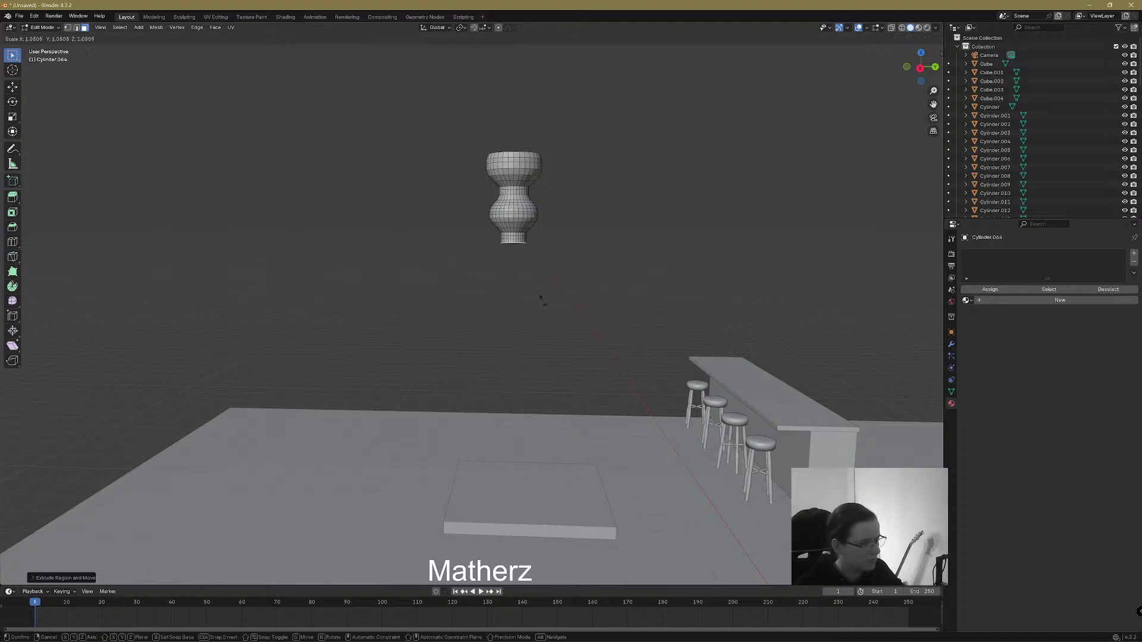
pyautogui.click(559, 313)
pyautogui.press('e')
pyautogui.click(556, 313)
pyautogui.press('s')
pyautogui.click(573, 326)
pyautogui.press('e')
pyautogui.click(581, 334)
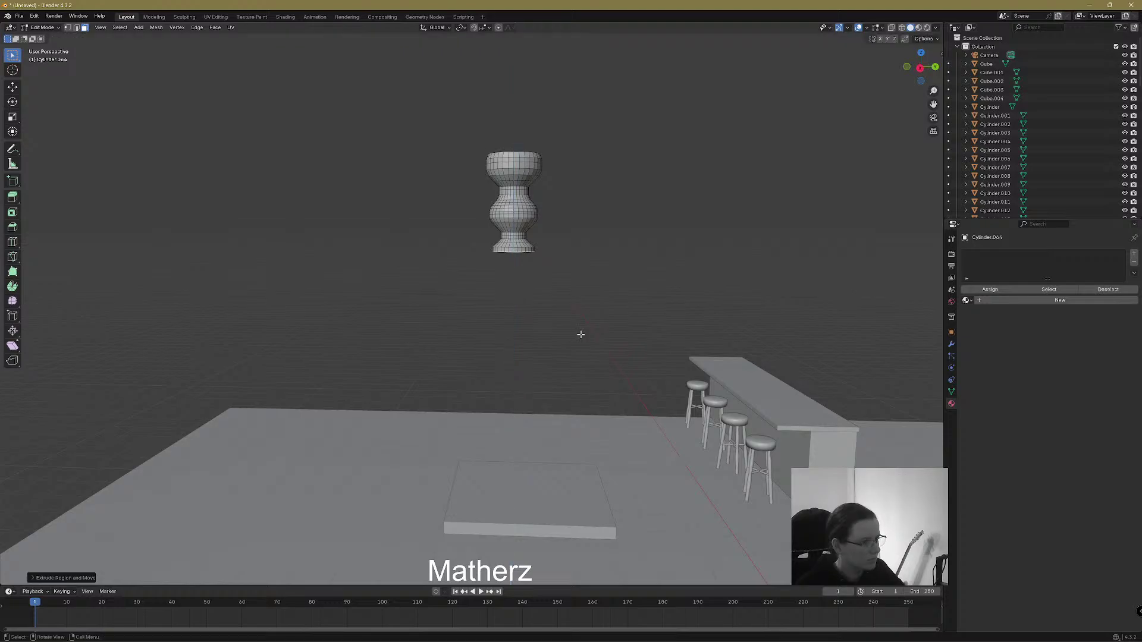
pyautogui.press('s')
pyautogui.click(593, 351)
pyautogui.press('e')
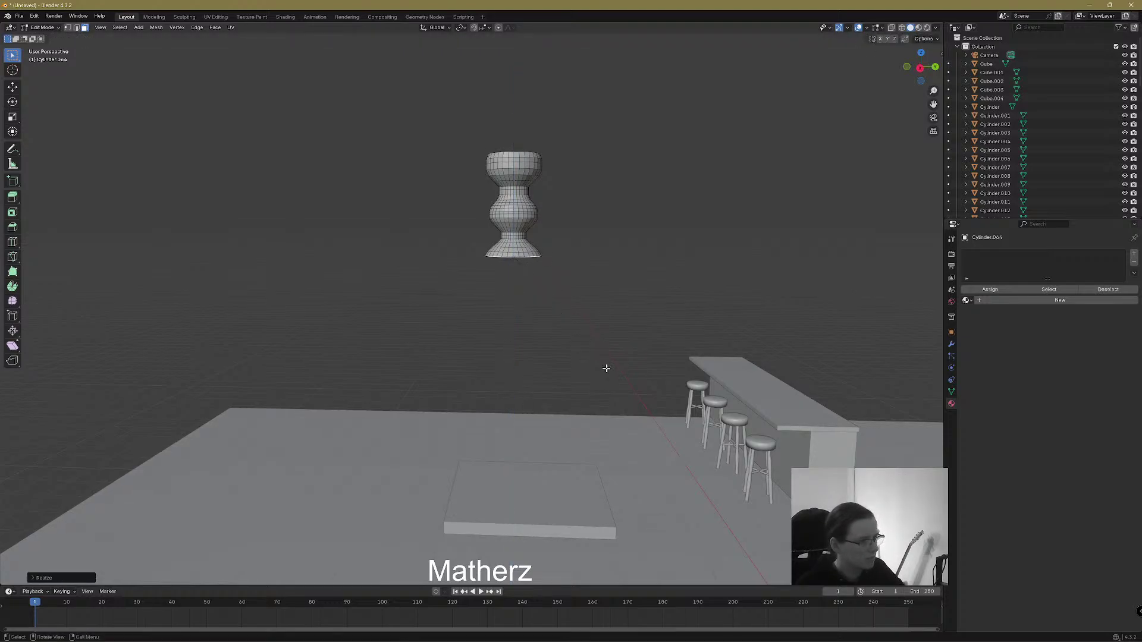
pyautogui.click(608, 374)
# Round the flare into the widest part of a larger third bulge with short extrusions and slight scaling
pyautogui.press('s')
pyautogui.press('z')
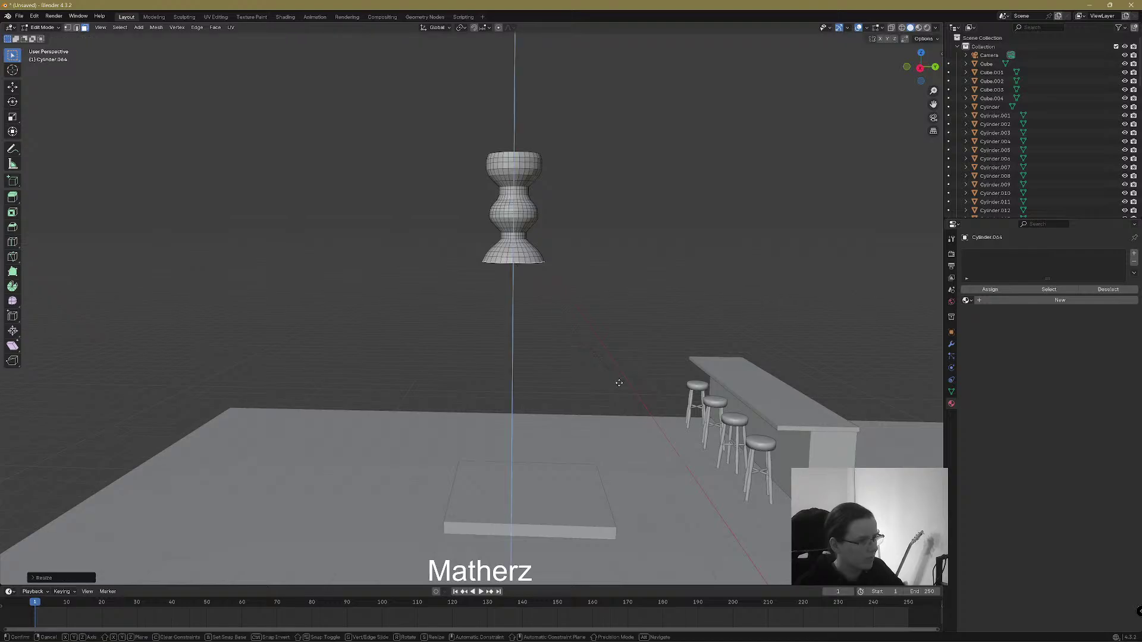
pyautogui.click(626, 388)
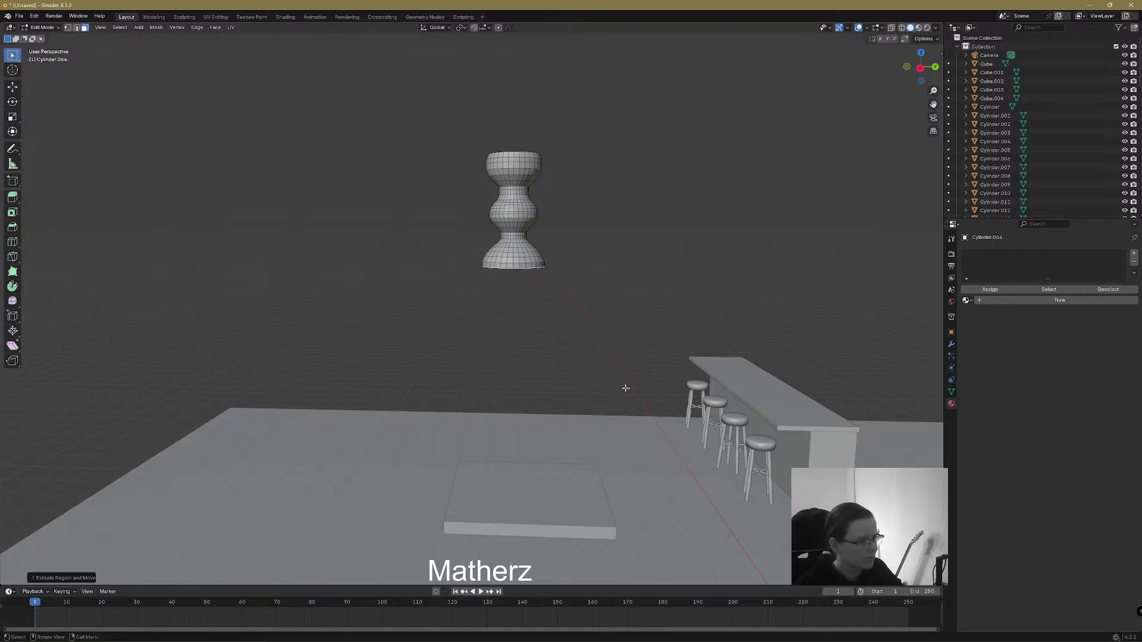
pyautogui.press('s')
pyautogui.click(626, 401)
pyautogui.press('e')
pyautogui.click(628, 407)
pyautogui.press('s')
pyautogui.click(628, 408)
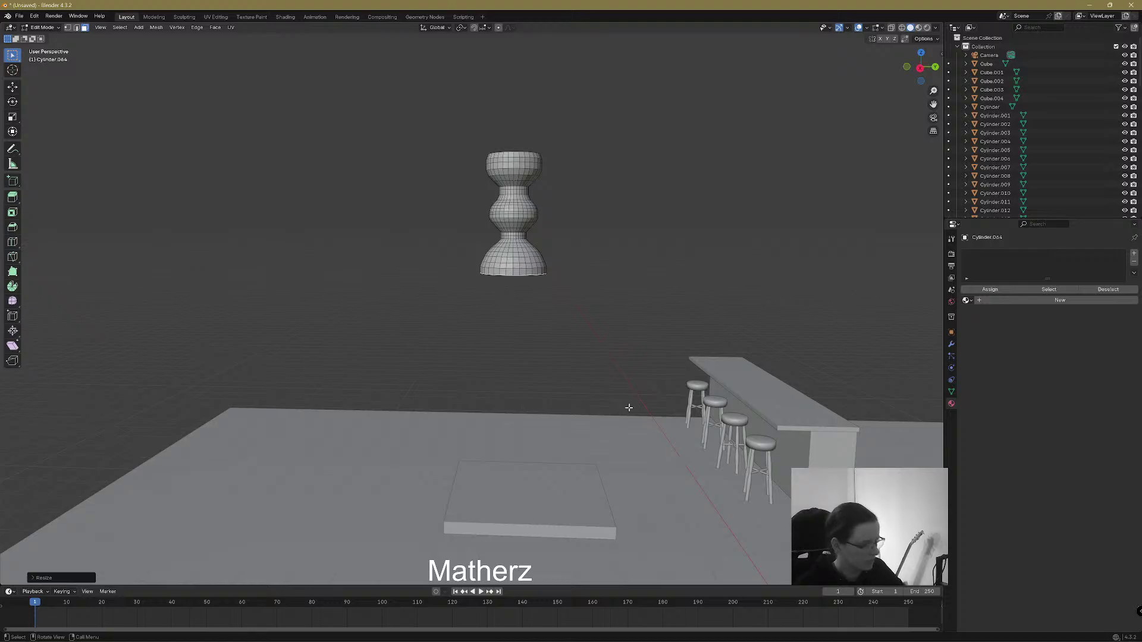
pyautogui.press('e')
pyautogui.click(631, 412)
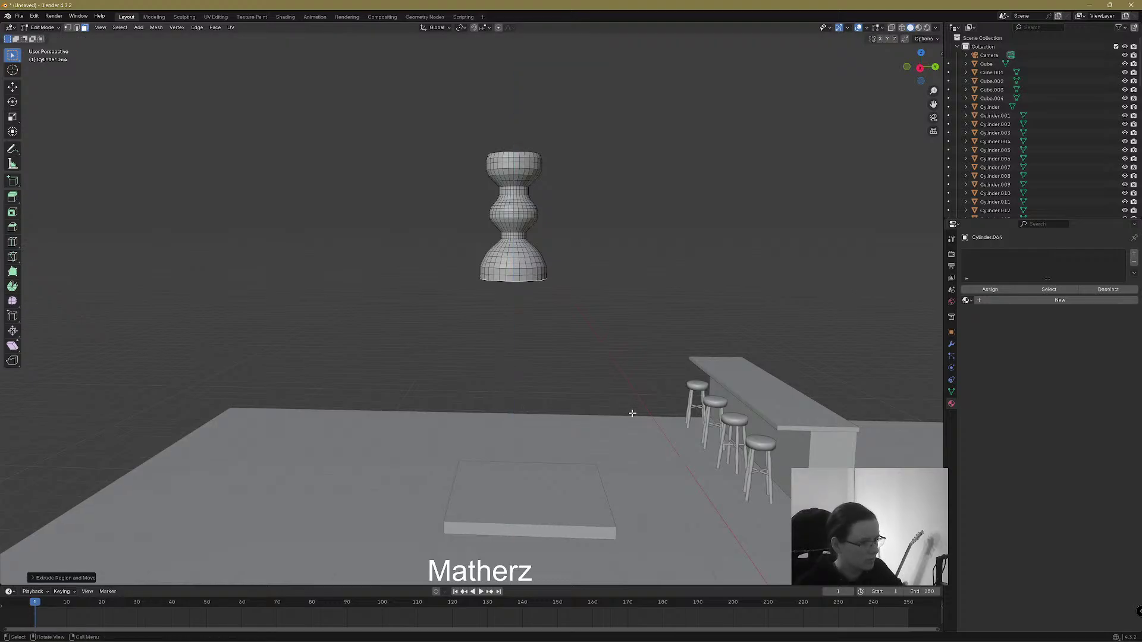
# Curve the underside of the third bulge inward with short extruded segments scaled progressively narrower
pyautogui.press('s')
pyautogui.press('z')
pyautogui.press('z')
pyautogui.press('z')
pyautogui.press('z')
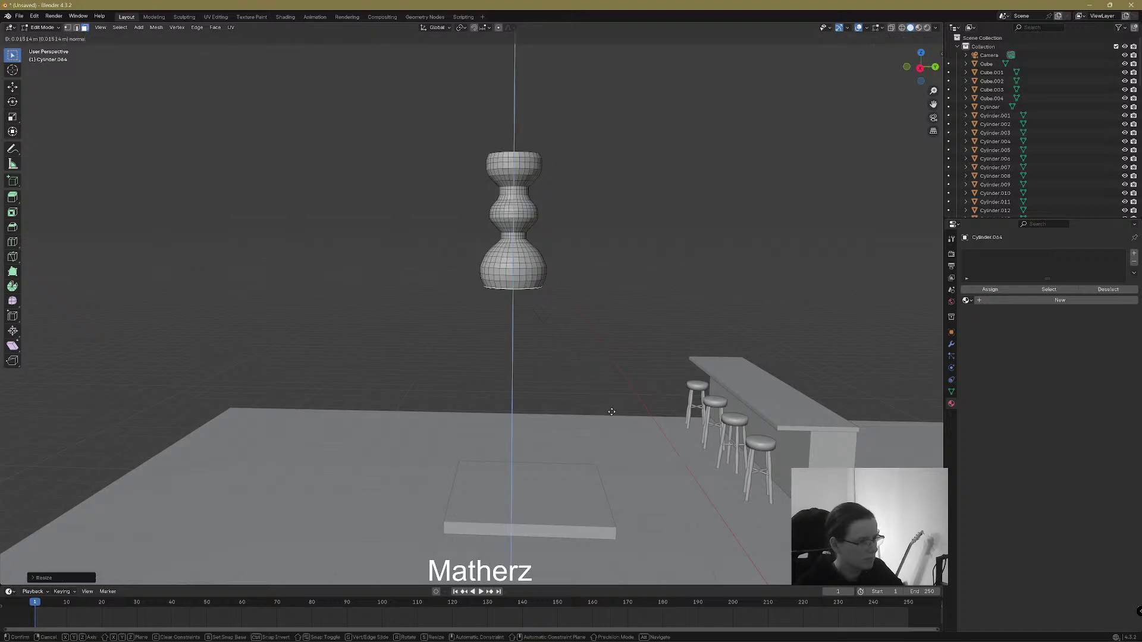
pyautogui.press('z')
pyautogui.press('z')
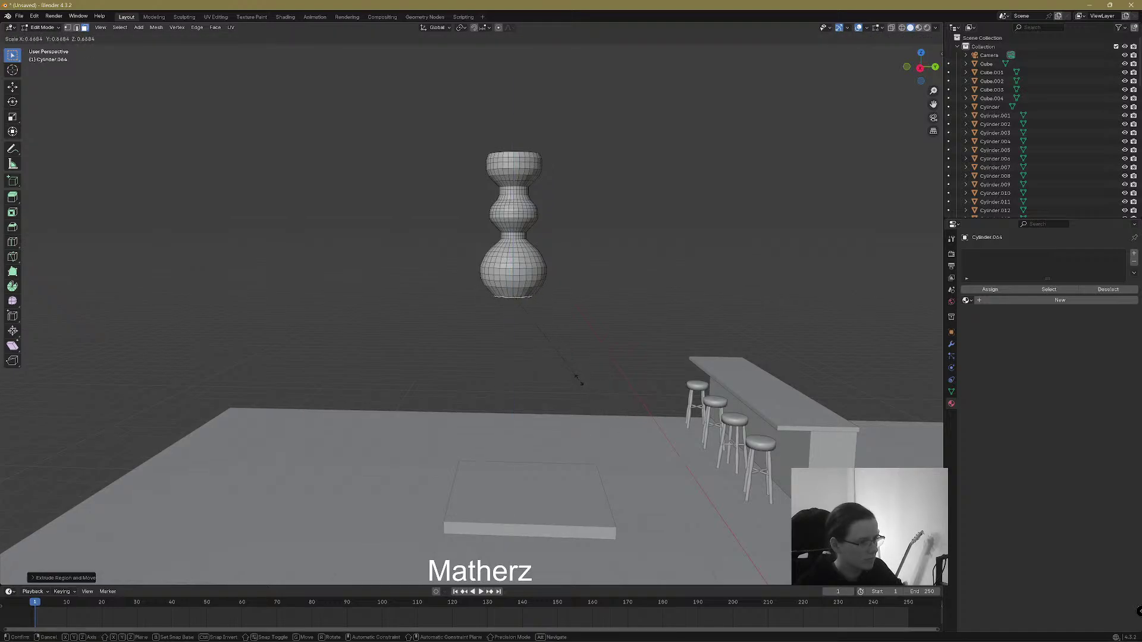
pyautogui.click(580, 384)
# Extrude a tapered segment below the third bulge, followed by a long straight shaft reaching down towards the slab
pyautogui.press('e')
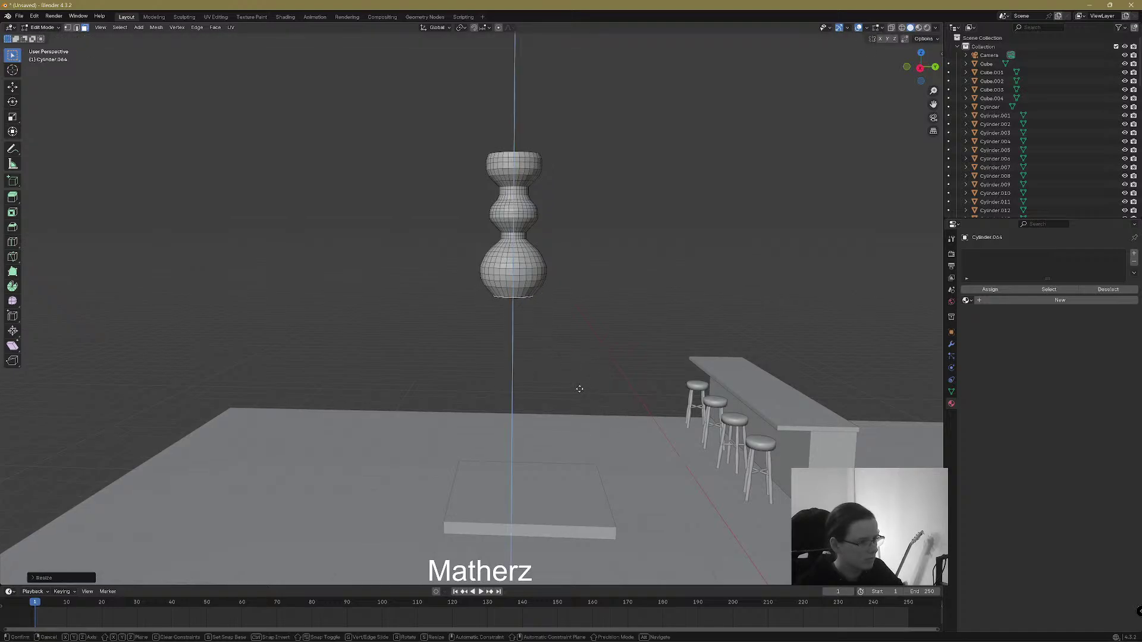
pyautogui.click(585, 402)
pyautogui.press('s')
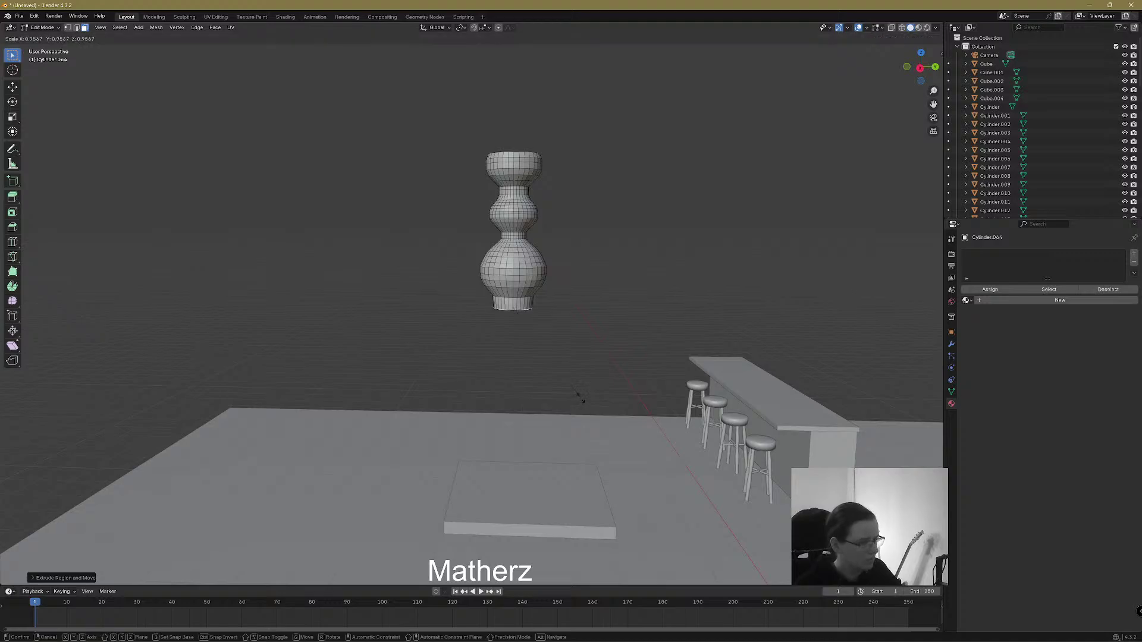
pyautogui.click(563, 372)
pyautogui.press('e')
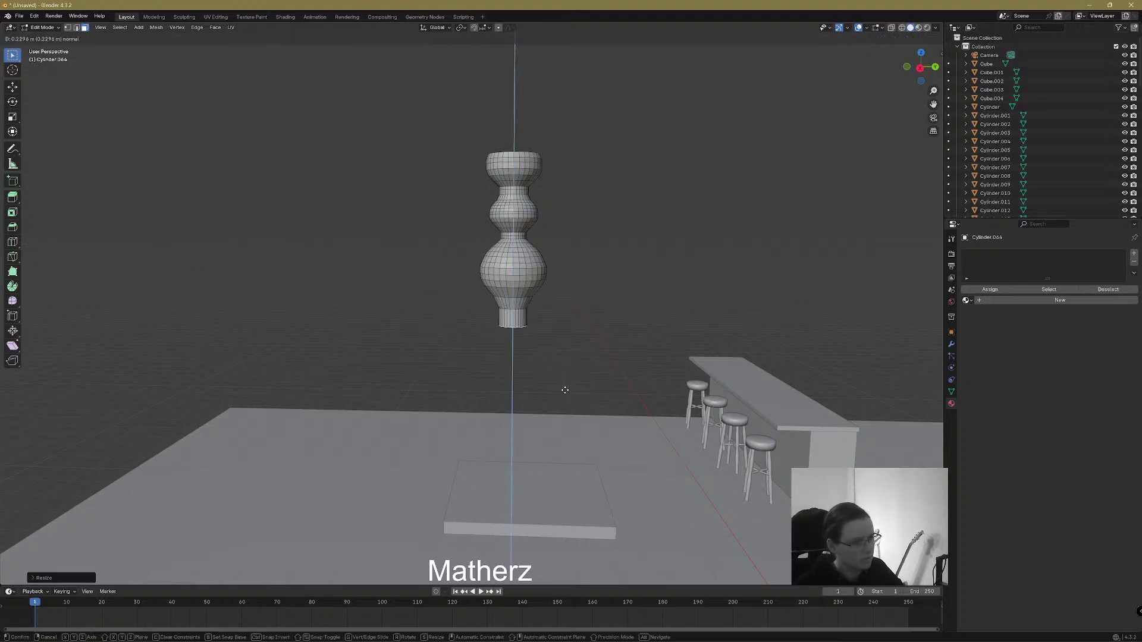
pyautogui.click(571, 493)
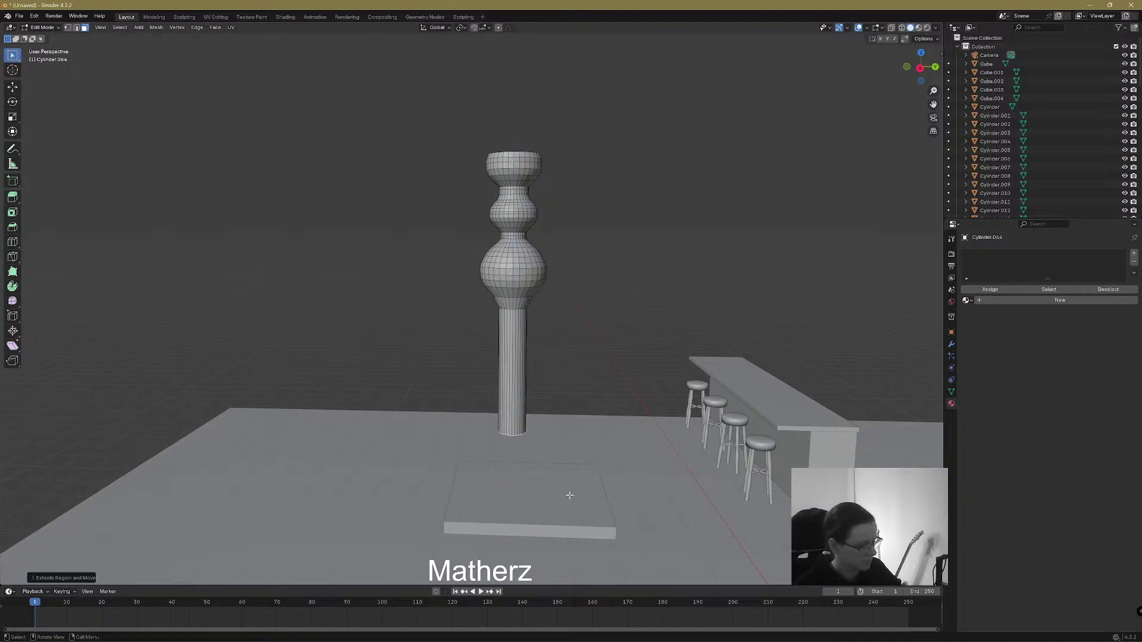
# Extrude the shaft's lower end in short segments and scale each one outward into a conical foot
pyautogui.press('e')
pyautogui.click(577, 504)
pyautogui.press('s')
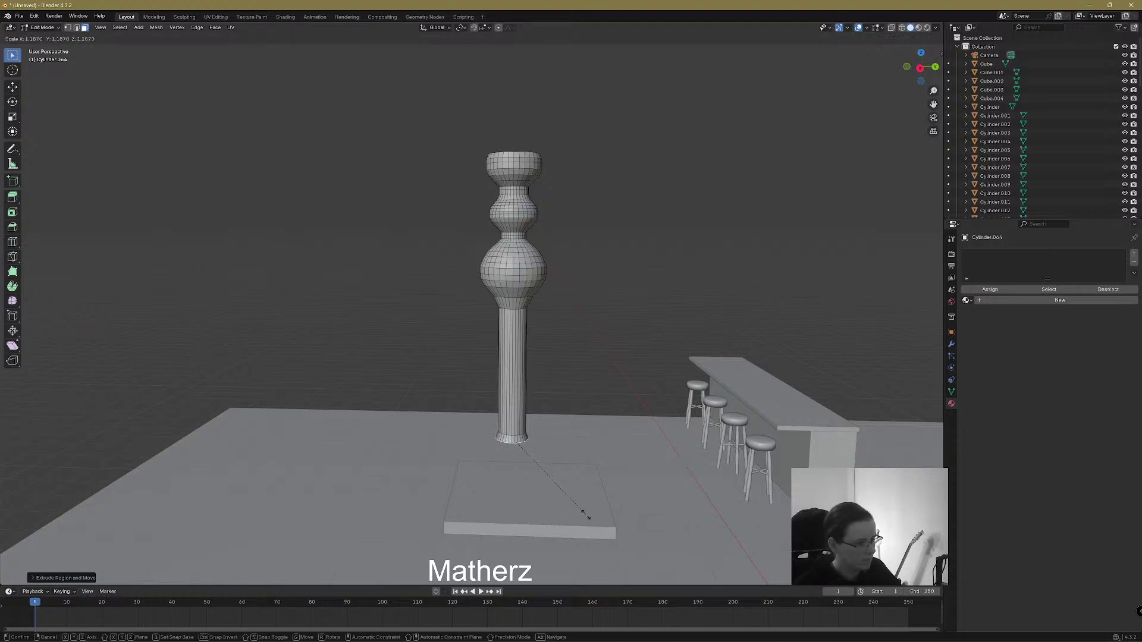
pyautogui.click(591, 520)
pyautogui.press('e')
pyautogui.click(595, 529)
pyautogui.press('s')
pyautogui.click(617, 553)
pyautogui.press('e')
pyautogui.click(624, 568)
pyautogui.press('s')
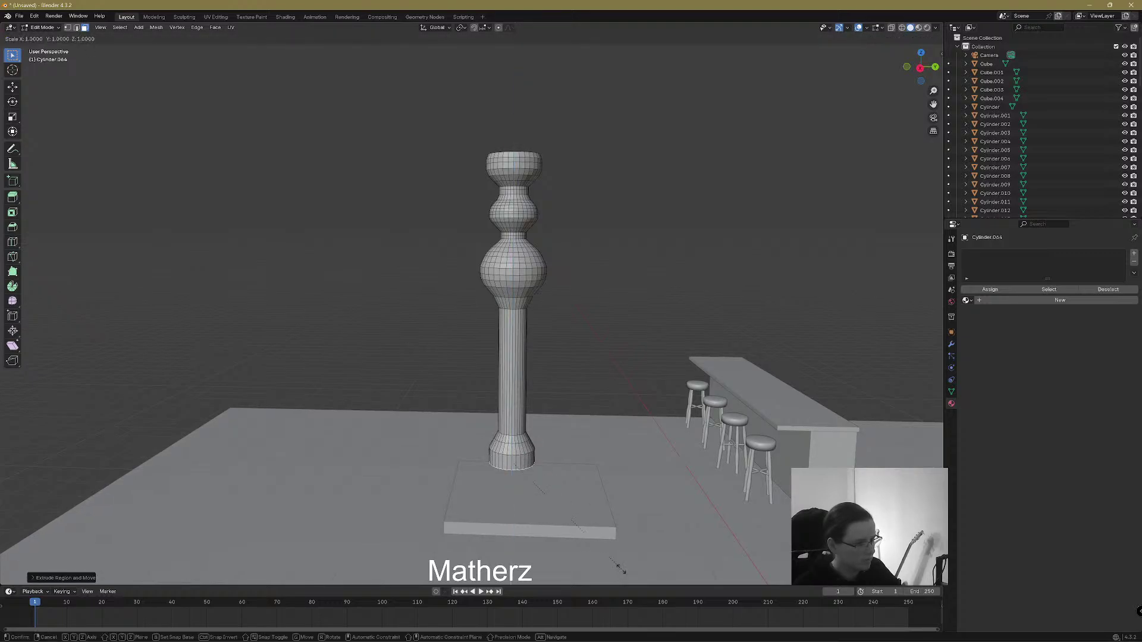
pyautogui.click(656, 43)
# Extrude two short, nearly straight segments below the conical foot, scaling the bottom face very slightly inward between them
pyautogui.press('e')
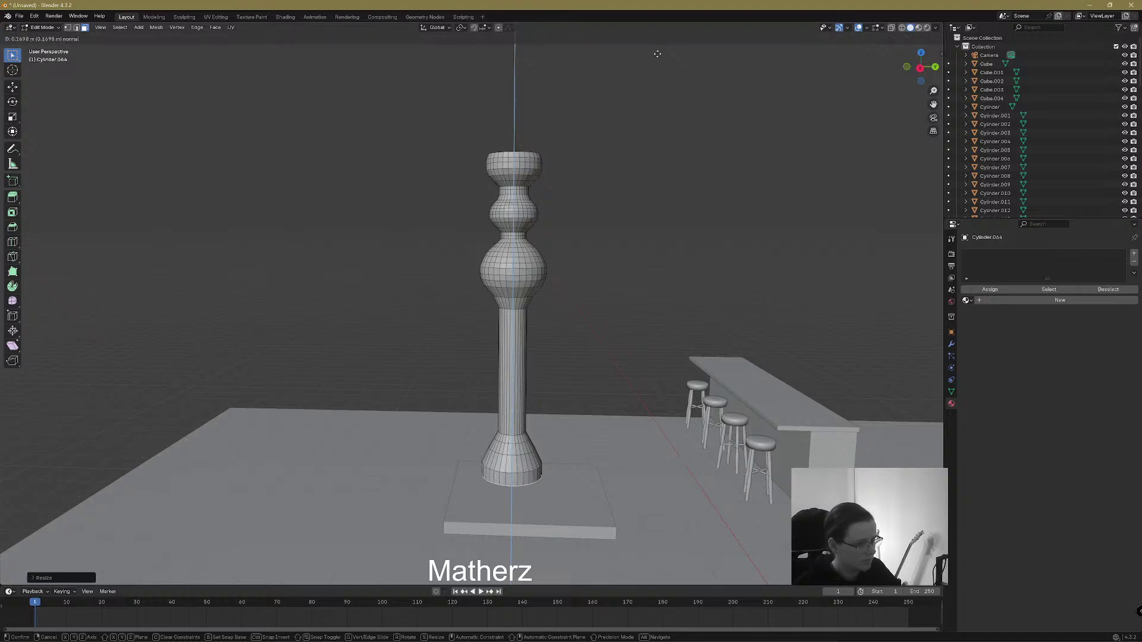
pyautogui.click(658, 47)
pyautogui.press('s')
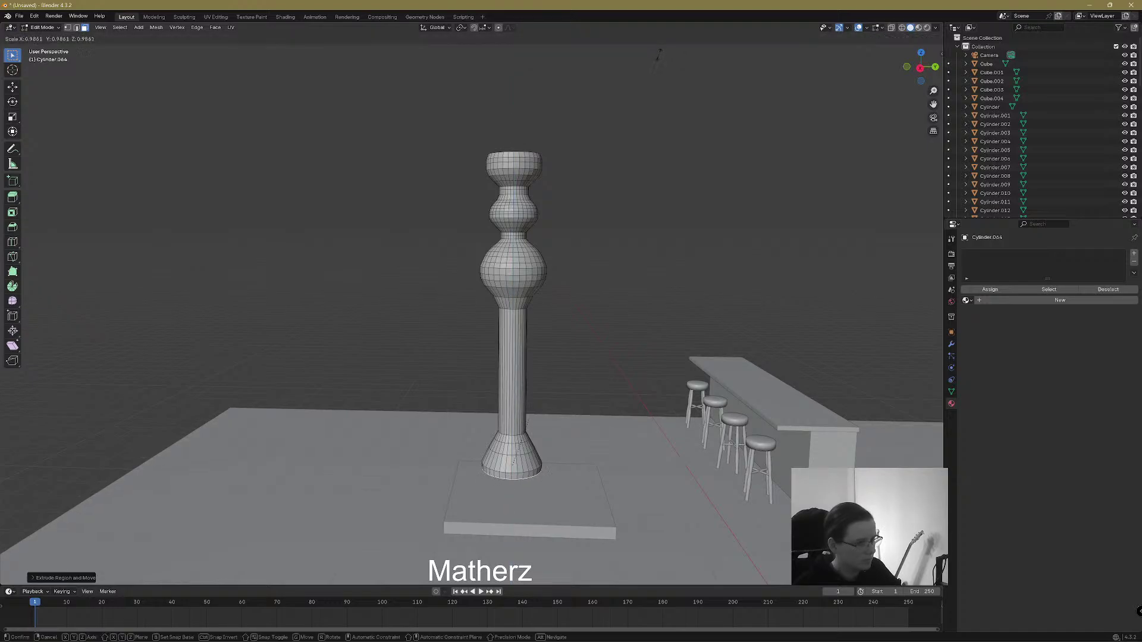
pyautogui.click(657, 47)
pyautogui.press('e')
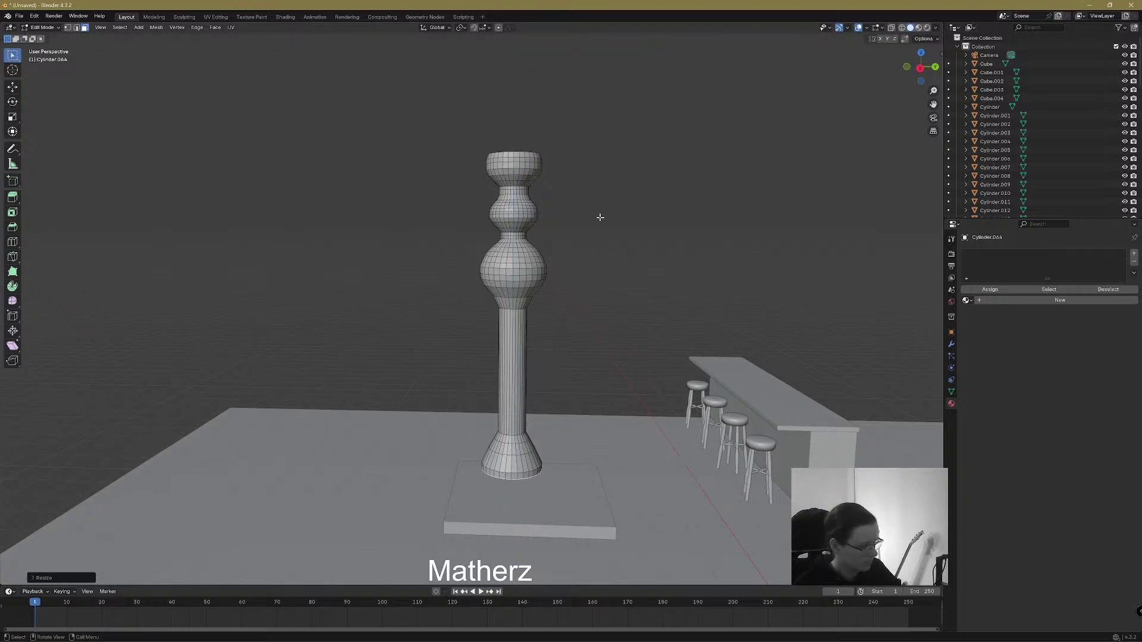
pyautogui.click(587, 391)
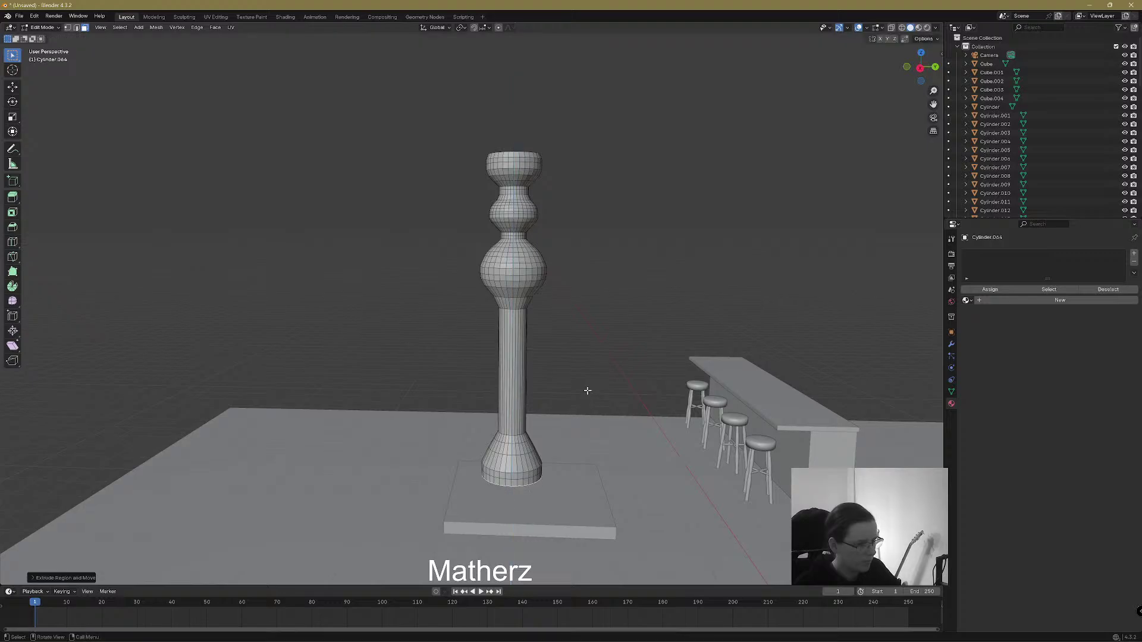
# Extrude the foot down to the slab, narrow its bottom face slightly and extrude a short collar into the slab
pyautogui.keyDown('shift'); pyautogui.moveTo(578, 458); pyautogui.dragTo(581, 387, button='middle'); pyautogui.keyUp('shift')
pyautogui.scroll(-2, 581, 387)
pyautogui.keyDown('shift'); pyautogui.moveTo(581, 333); pyautogui.dragTo(566, 351, button='middle'); pyautogui.keyUp('shift')
pyautogui.scroll(4, 546, 346)
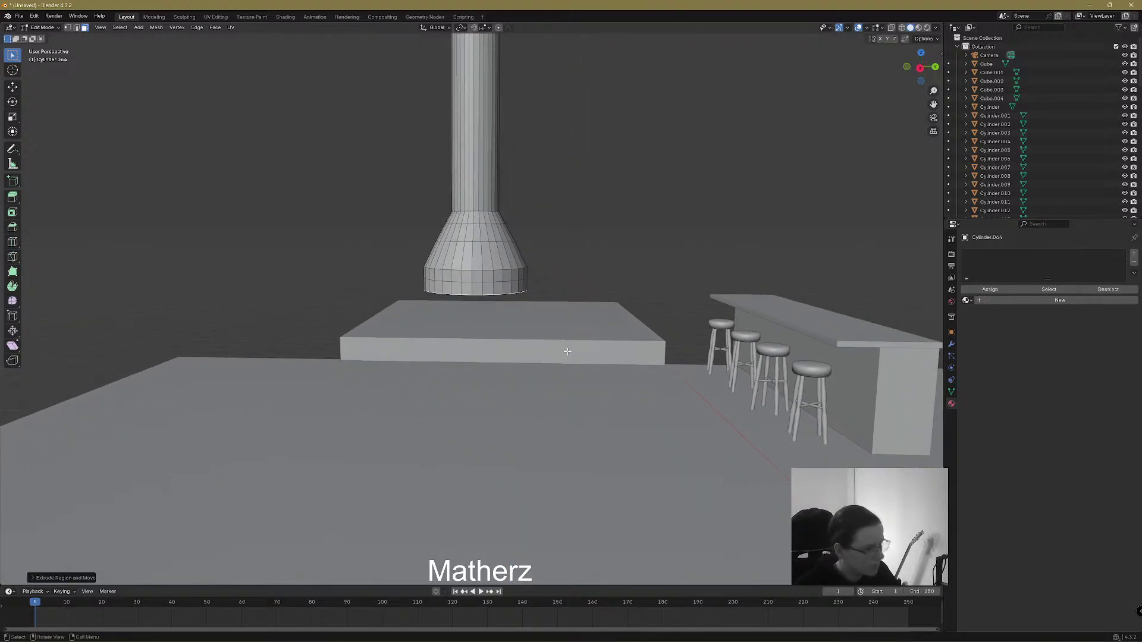
pyautogui.press('e')
pyautogui.click(571, 363)
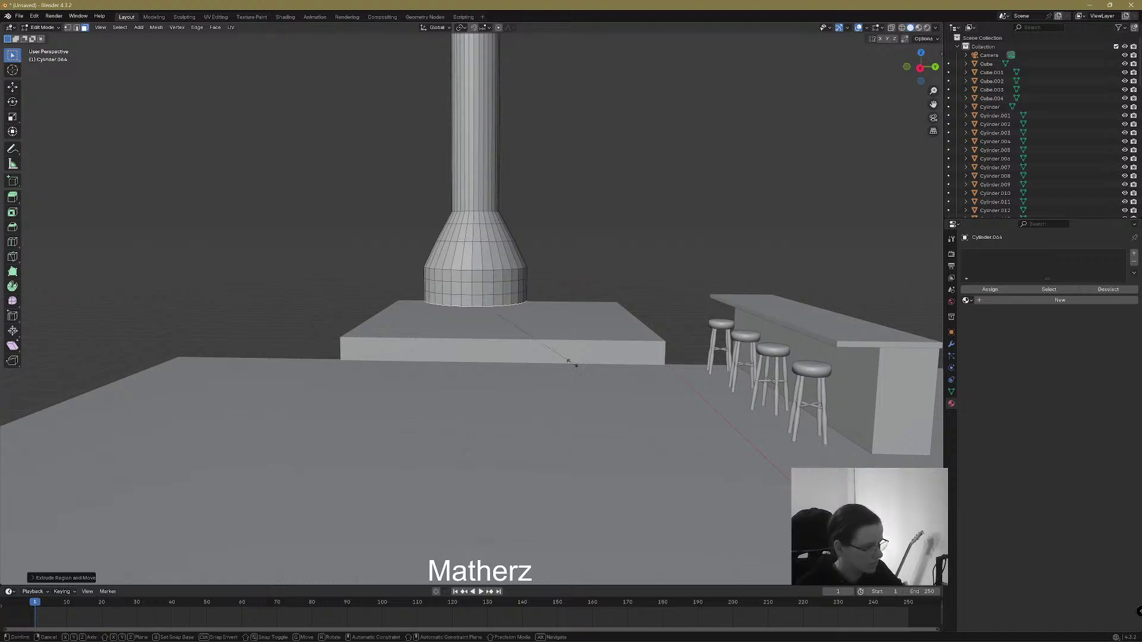
pyautogui.press('s')
pyautogui.click(560, 364)
pyautogui.press('e')
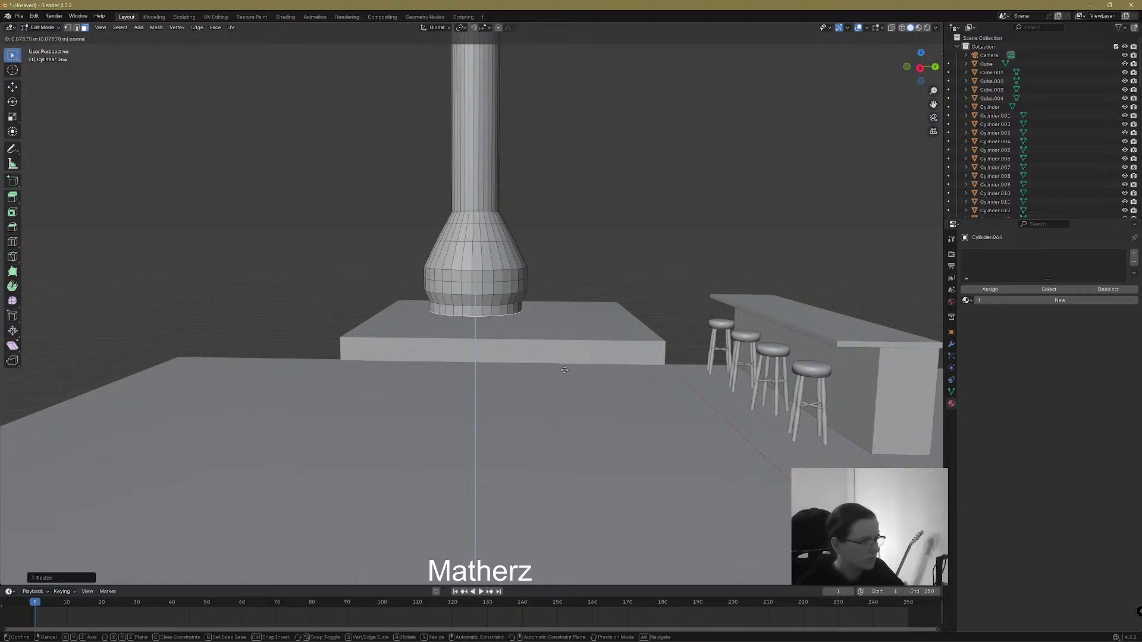
pyautogui.click(565, 384)
# Widen the collar's bottom face, extrude it below the slab and flare the new segment further outward
pyautogui.press('s')
pyautogui.click(580, 416)
pyautogui.press('e')
pyautogui.click(593, 440)
pyautogui.press('s')
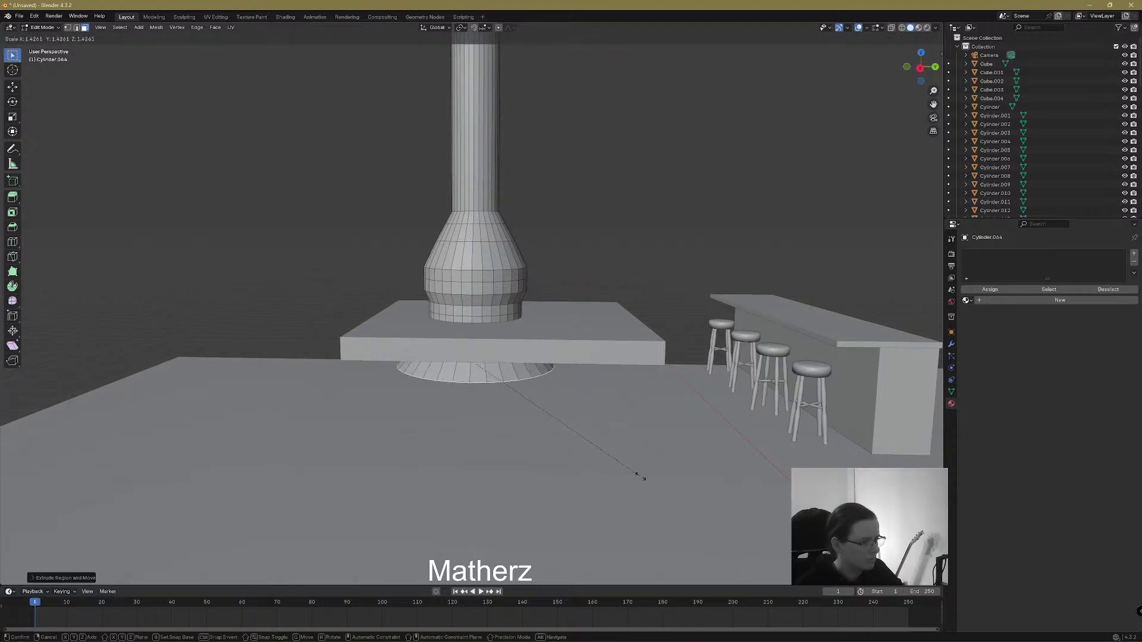
pyautogui.click(656, 479)
# Extrude two further short segments below the column's flare and scale each bottom face slightly outward
pyautogui.press('e')
pyautogui.click(671, 500)
pyautogui.press('s')
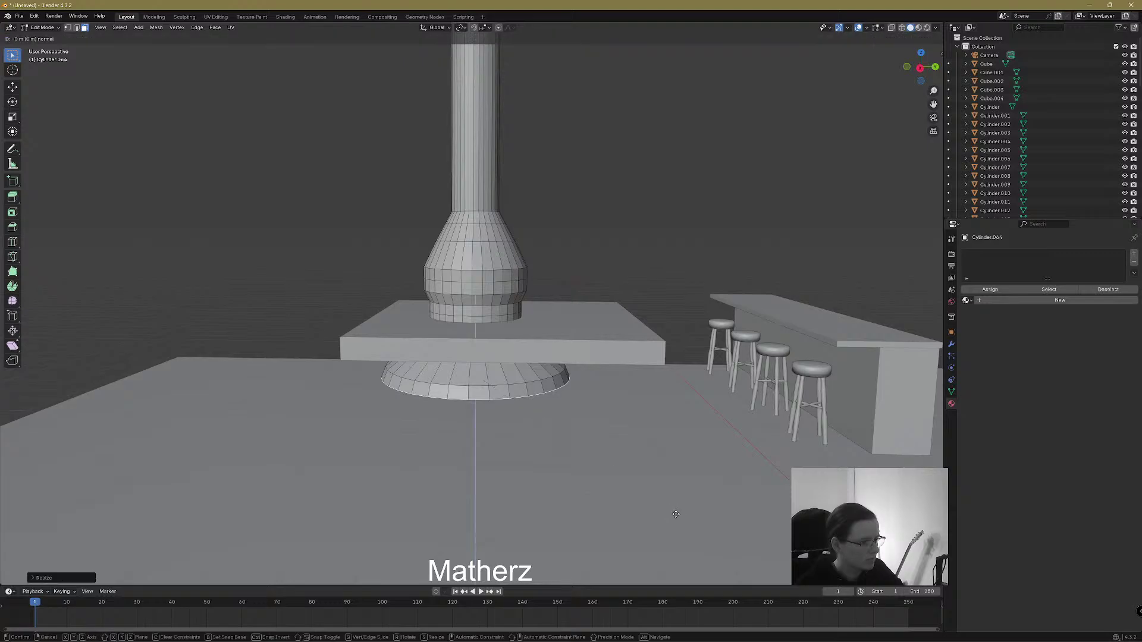
pyautogui.click(678, 516)
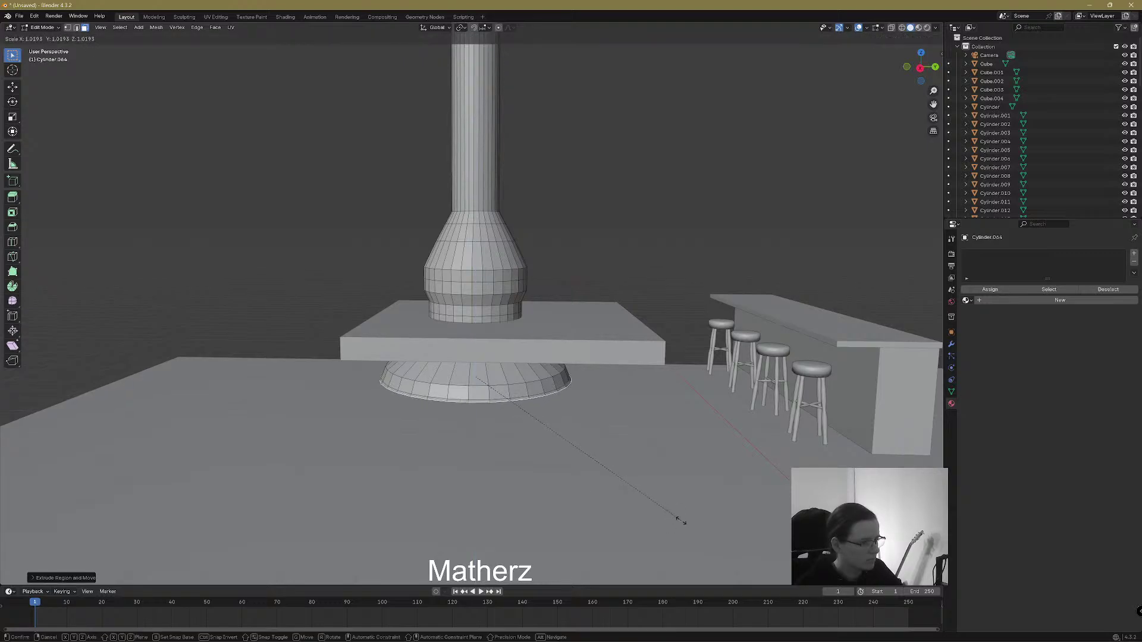
pyautogui.click(681, 521)
# Extrude the bottom face in place, scale it outward into a wide disc, and extrude a thin rim downward
pyautogui.press('e')
pyautogui.press('s')
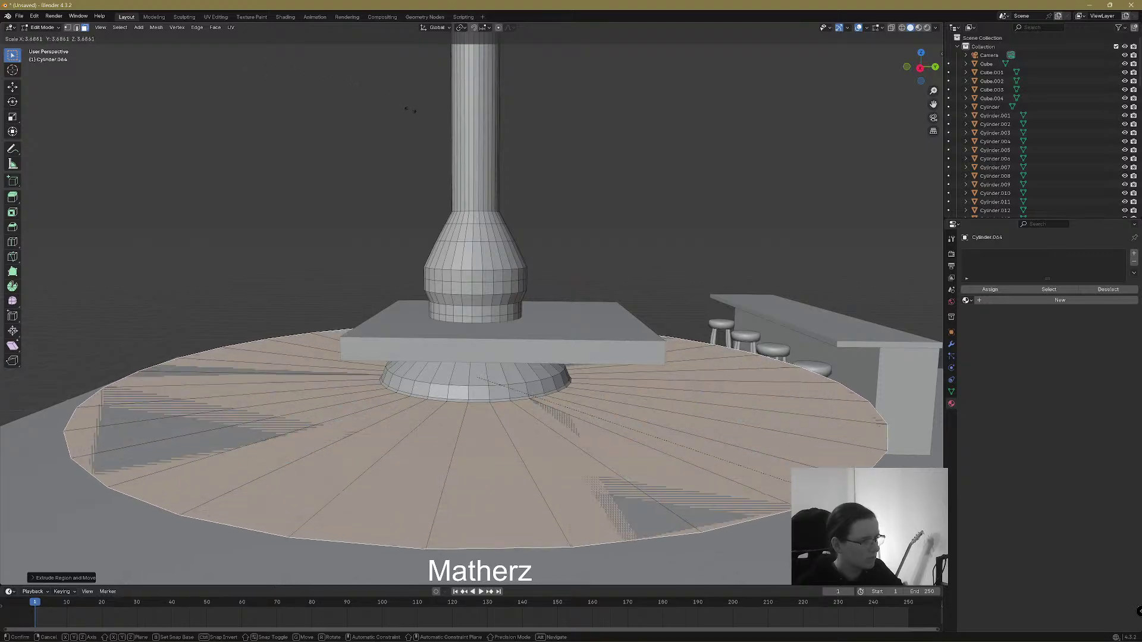
pyautogui.click(468, 151)
pyautogui.press('e')
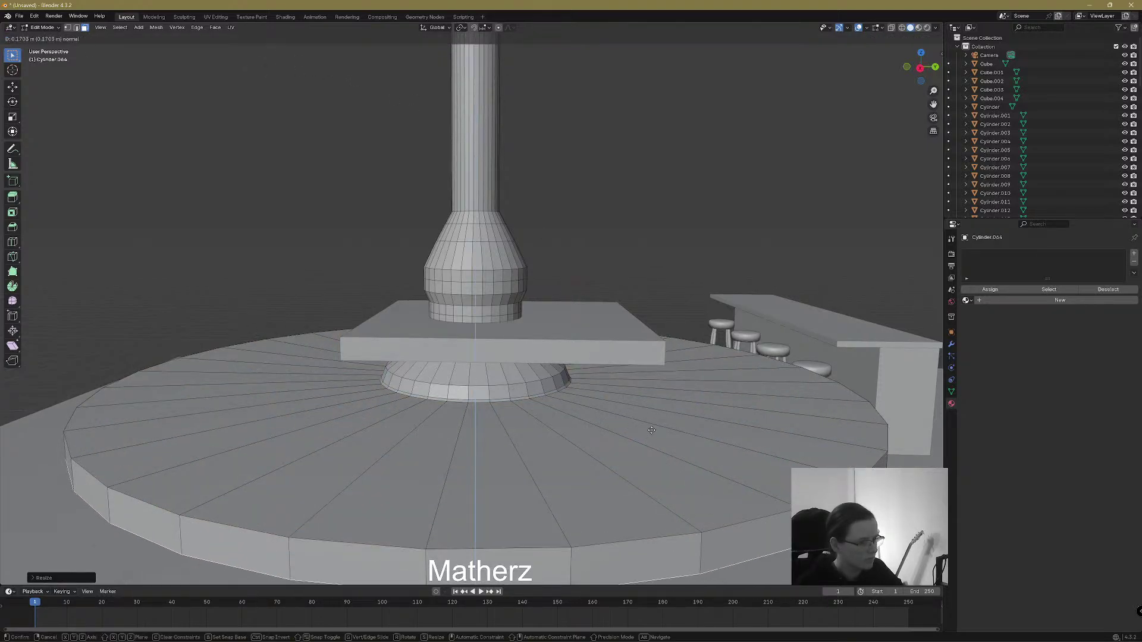
pyautogui.click(645, 420)
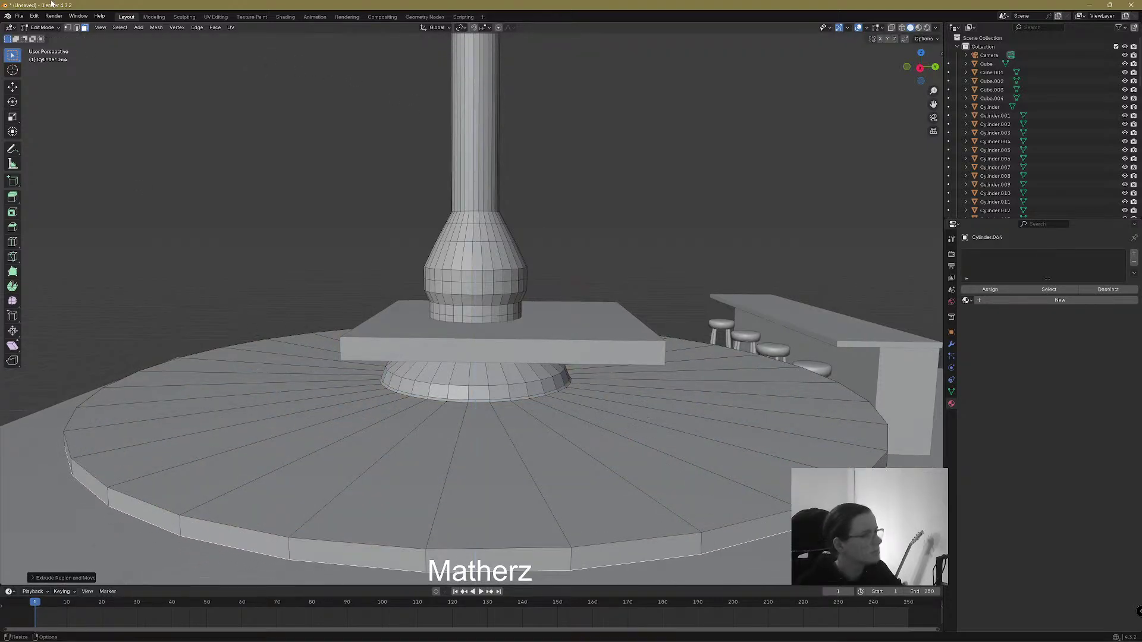
# Select the faces around the disc's rim and scale the ring slightly inward
pyautogui.scroll(-10, 483, 299)
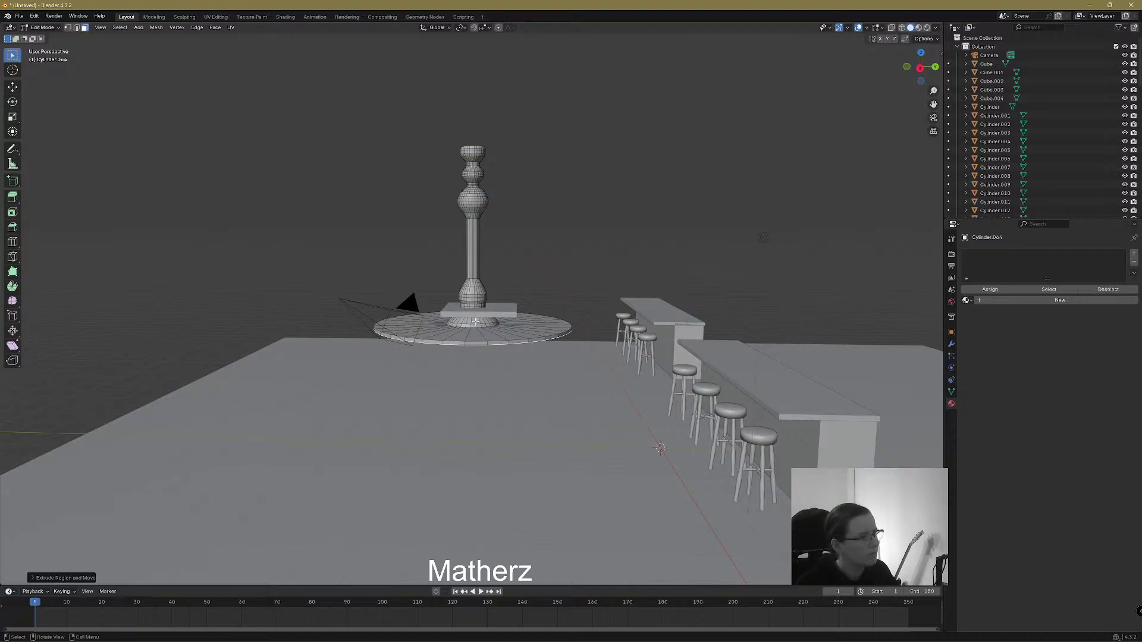
pyautogui.click(539, 339)
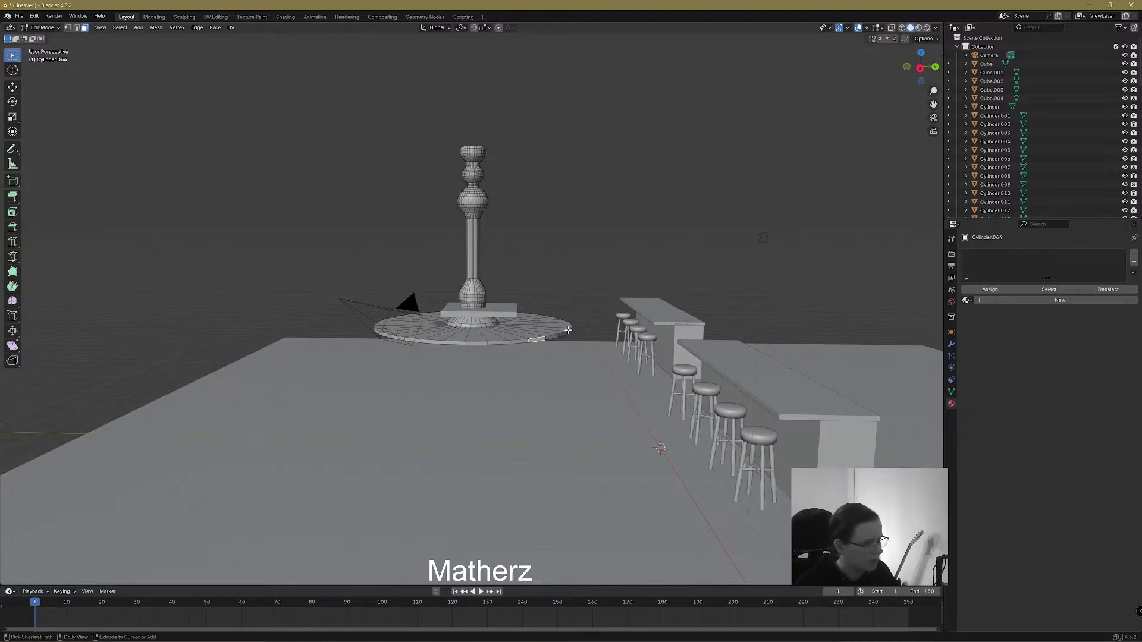
pyautogui.keyDown('ctrl'); pyautogui.click(566, 336); pyautogui.keyUp('ctrl')
pyautogui.keyDown('ctrl'); pyautogui.click(374, 330); pyautogui.keyUp('ctrl')
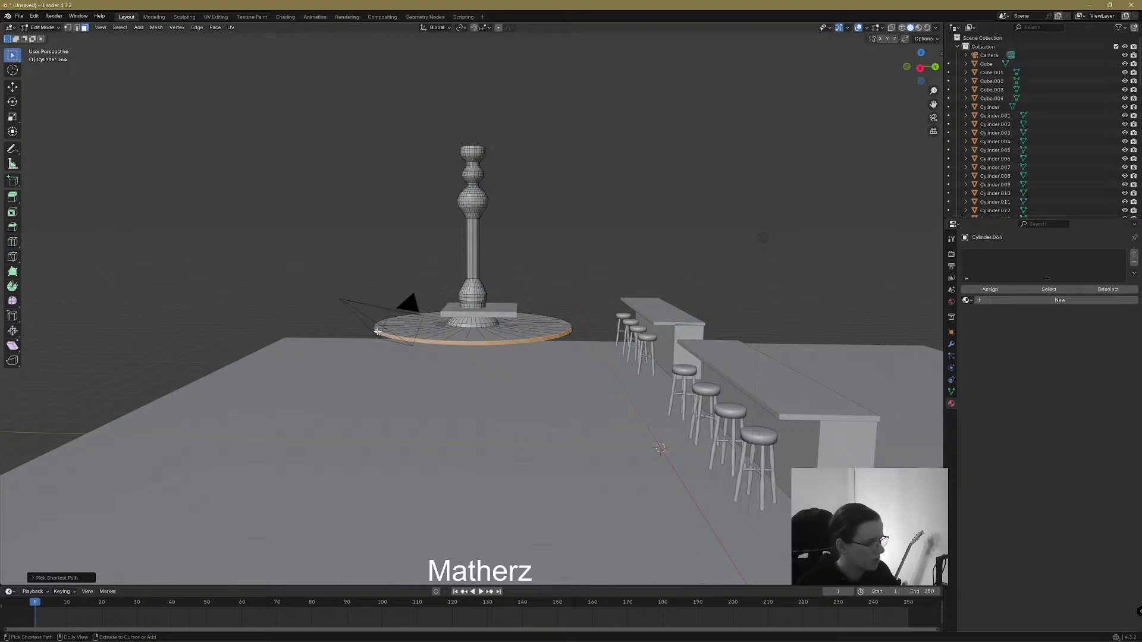
pyautogui.moveTo(364, 365); pyautogui.dragTo(637, 271, button='middle')
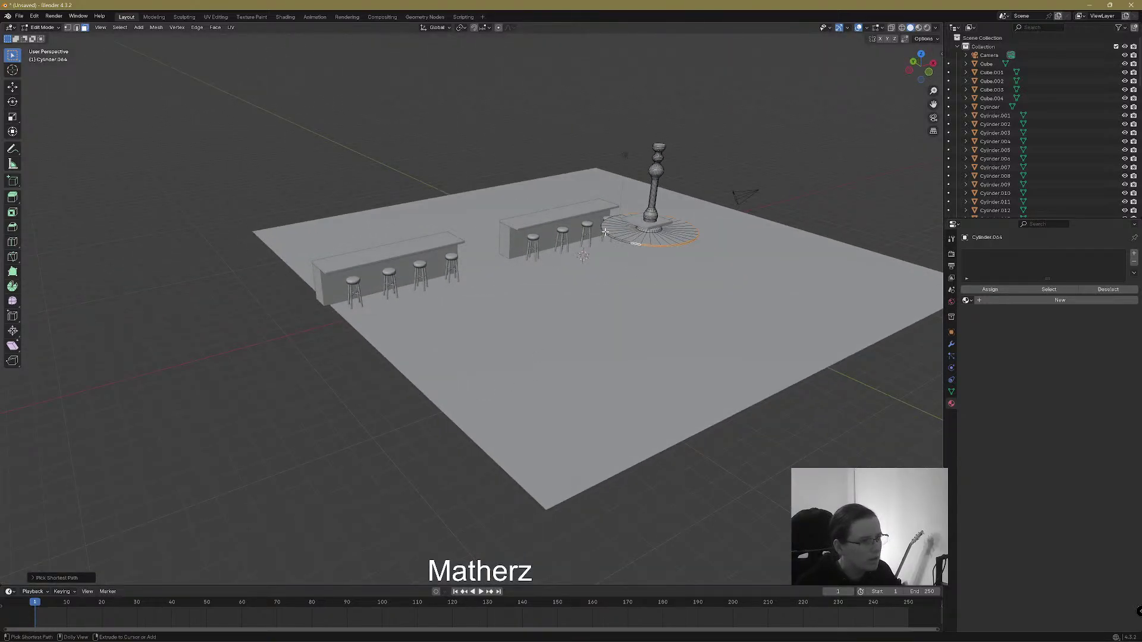
pyautogui.moveTo(605, 233); pyautogui.dragTo(668, 253, button='middle')
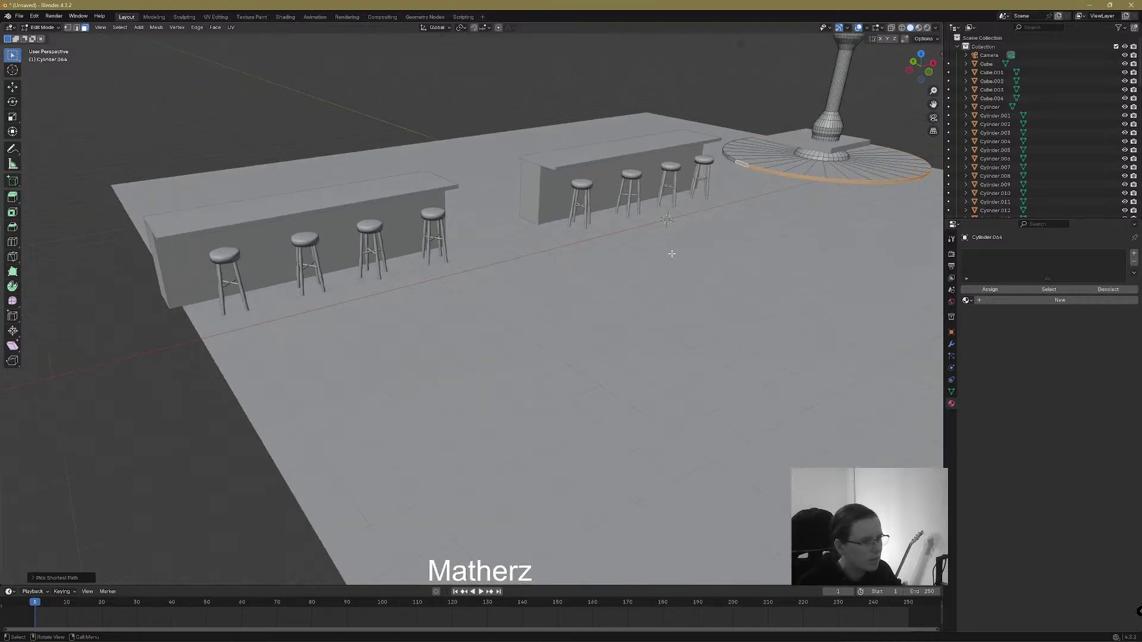
pyautogui.scroll(6, 663, 297)
pyautogui.scroll(-8, 535, 261)
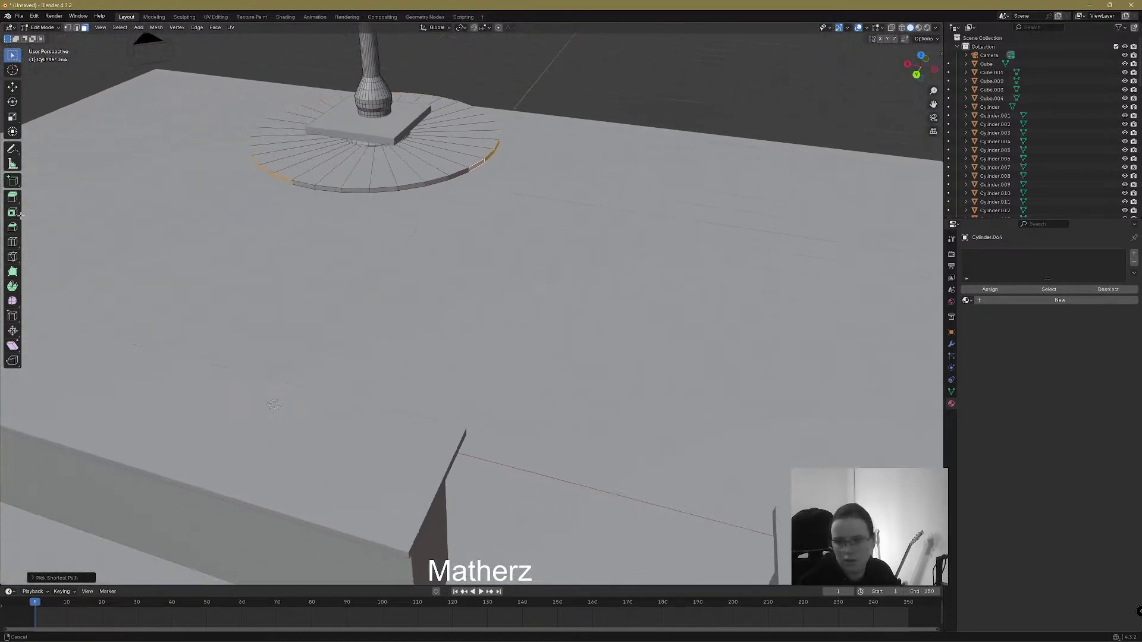
pyautogui.keyDown('ctrl'); pyautogui.click(397, 155); pyautogui.keyUp('ctrl')
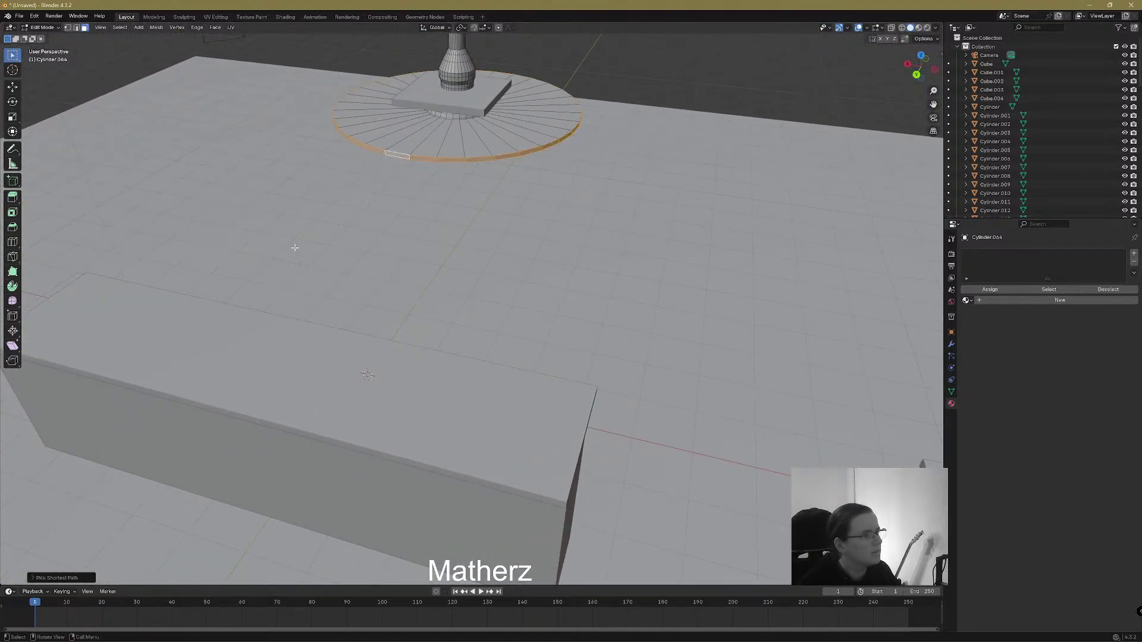
pyautogui.moveTo(278, 264); pyautogui.dragTo(449, 270, button='middle')
pyautogui.scroll(-4, 398, 288)
pyautogui.press('s')
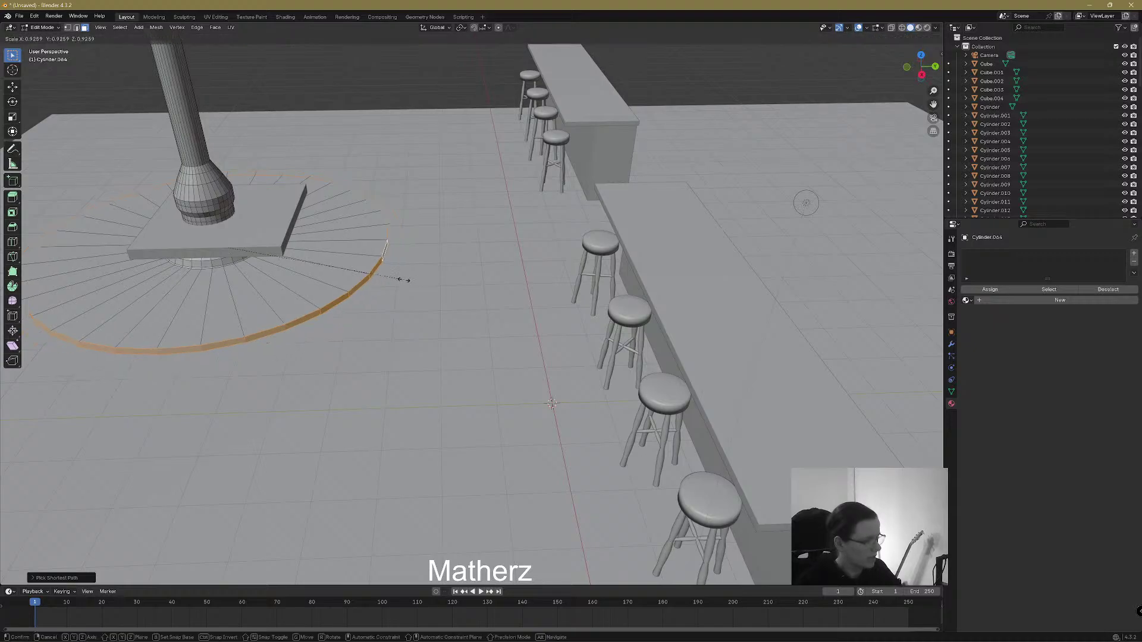
pyautogui.click(348, 279)
pyautogui.scroll(2, 357, 283)
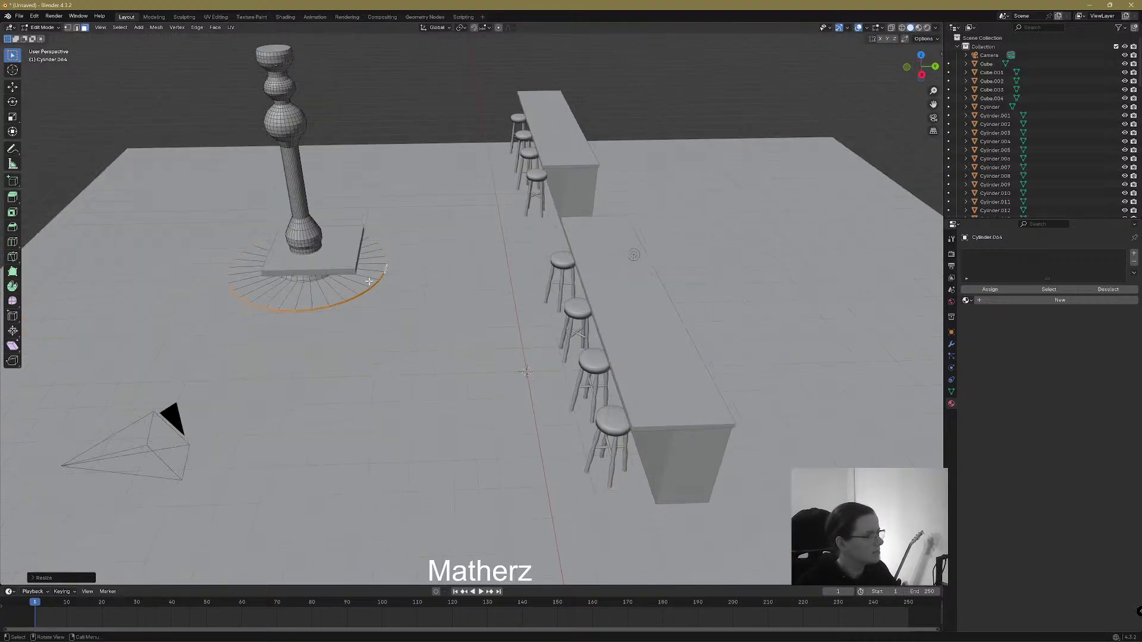
# Return to Object Mode and apply Shade Smooth to the column
pyautogui.click(45, 27)
pyautogui.click(44, 36)
pyautogui.rightClick(277, 128)
pyautogui.click(277, 129)
# Lower the column along the Z axis so its round base sits on the floor
pyautogui.scroll(-5, 279, 132)
pyautogui.scroll(4, 417, 269)
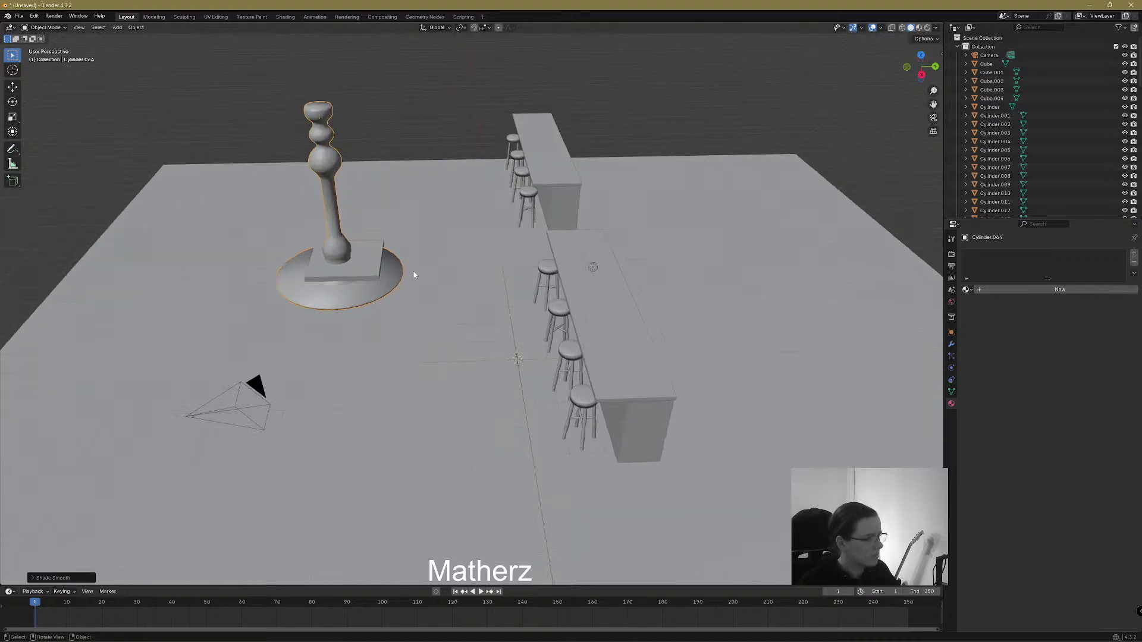
pyautogui.press('g')
pyautogui.press('z')
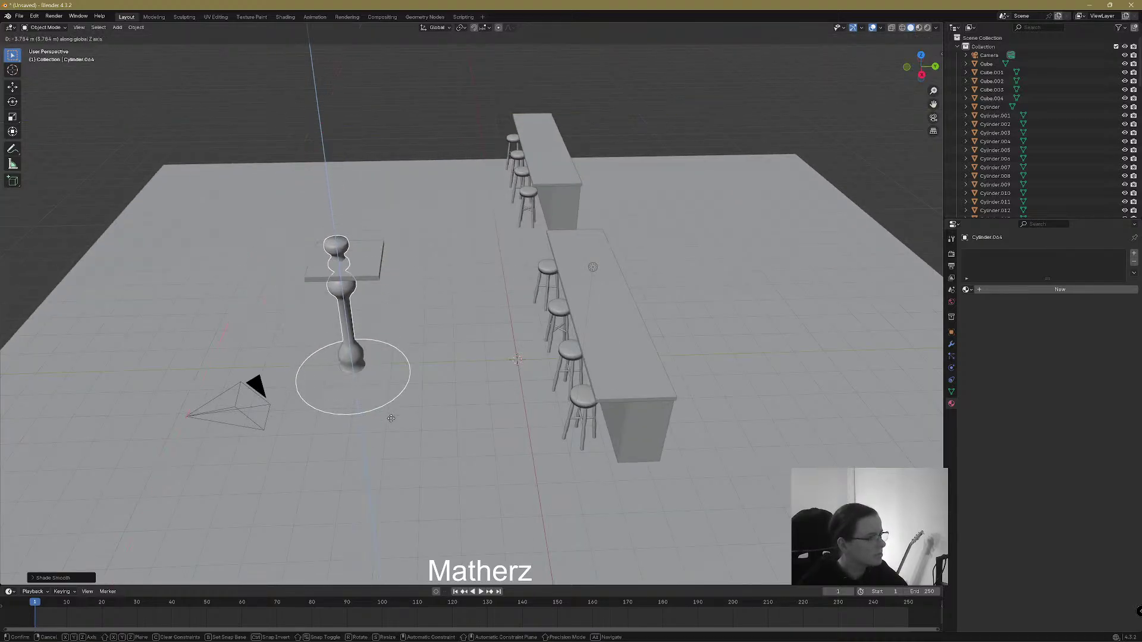
pyautogui.click(380, 400)
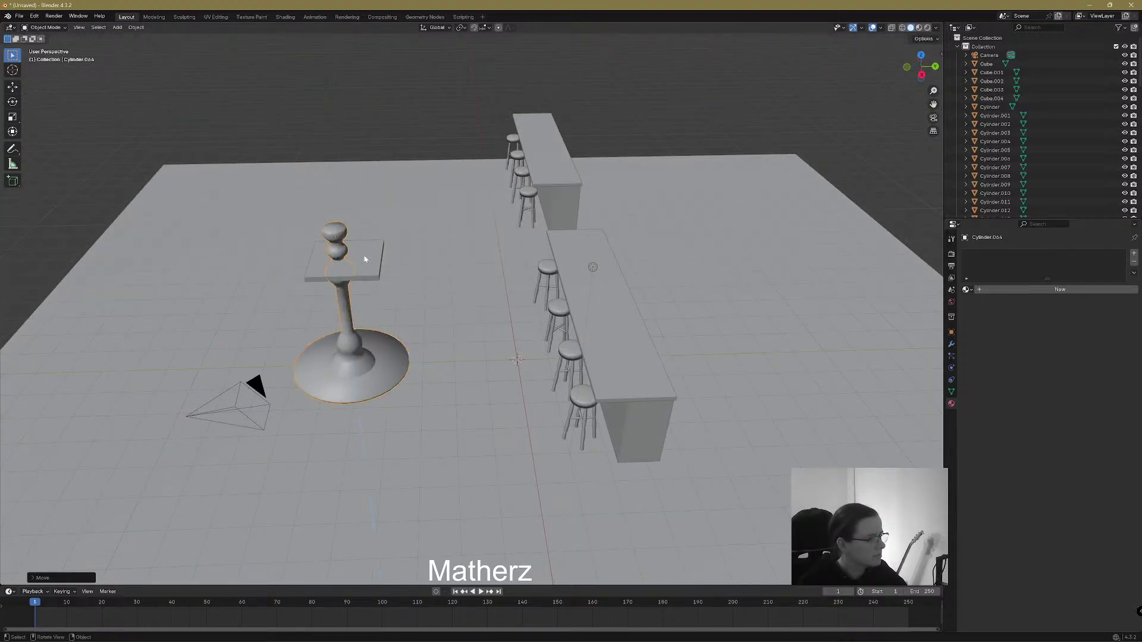
# Scale the flat slab to more than twice its size as a square tabletop
pyautogui.click(364, 258)
pyautogui.press('s')
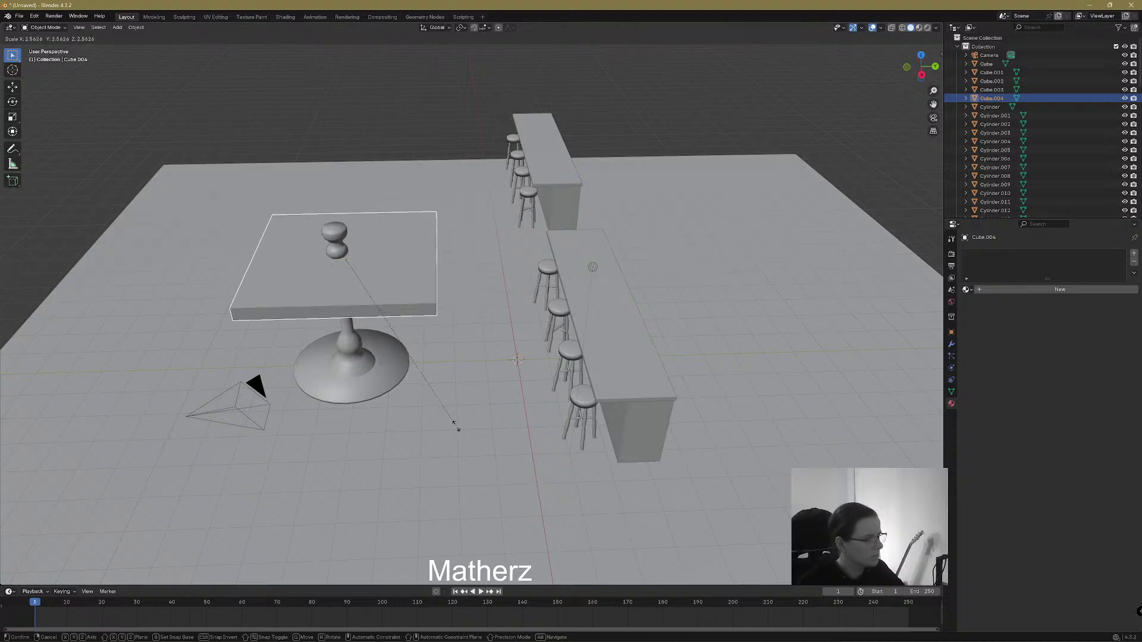
pyautogui.click(448, 415)
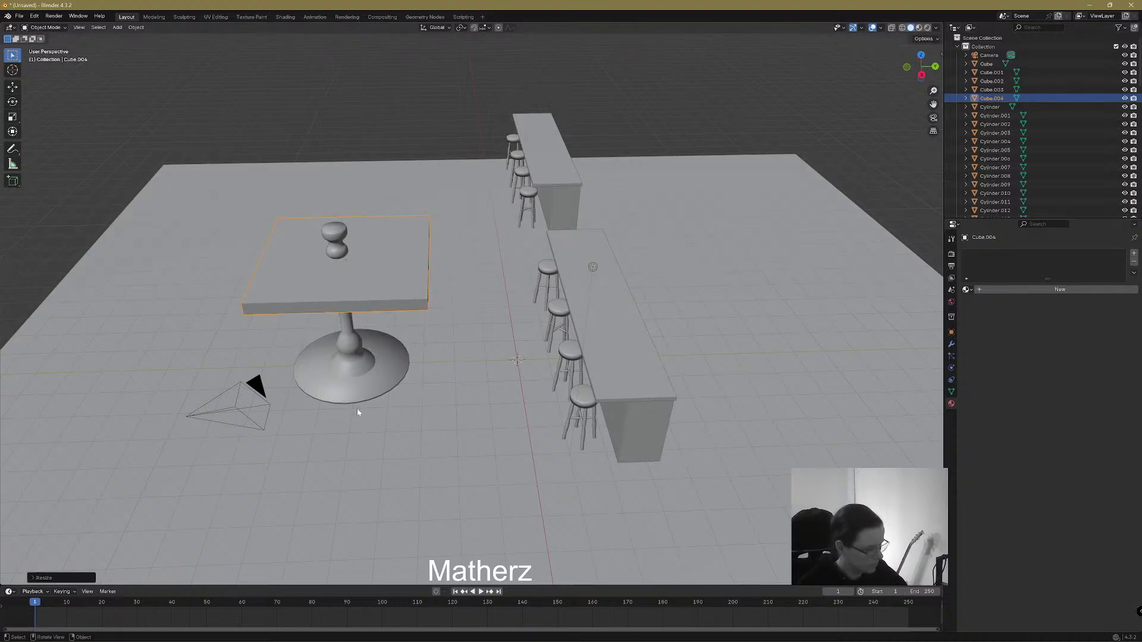
# Raise the tabletop along Z toward the column's upper end and shift it along Y to center it
pyautogui.press('g')
pyautogui.press('z')
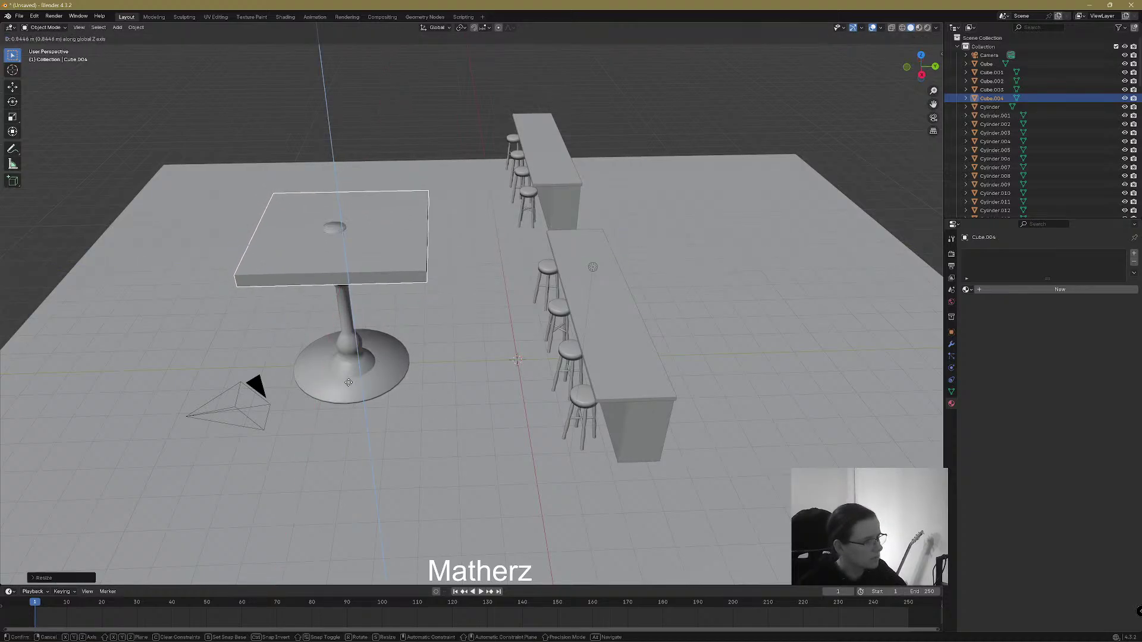
pyautogui.click(356, 384)
pyautogui.press('g')
pyautogui.press('y')
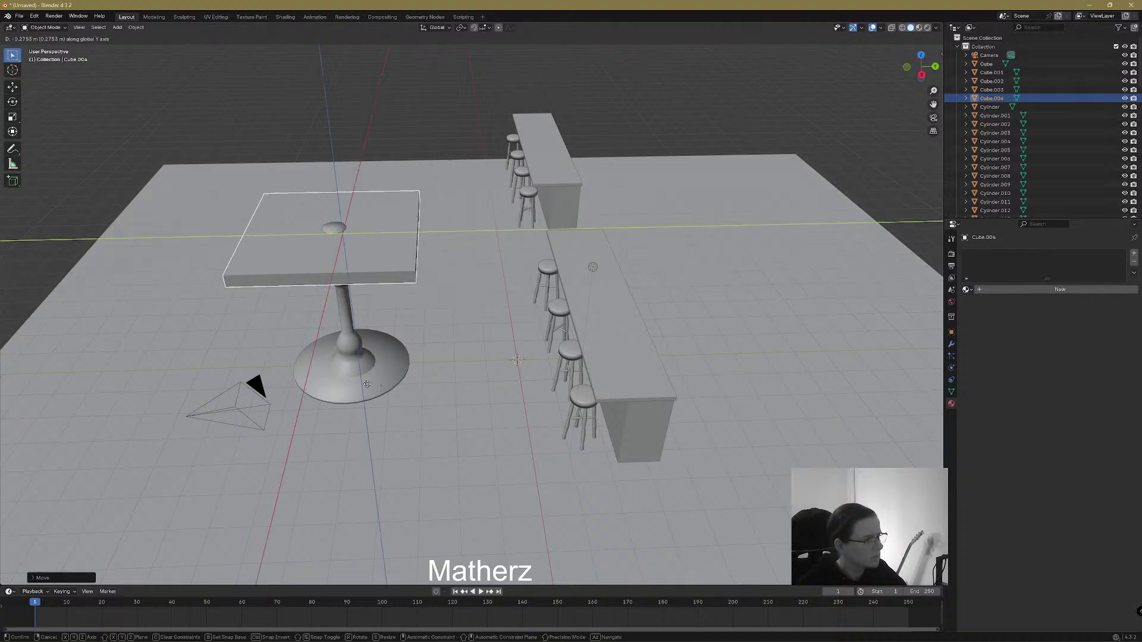
pyautogui.click(387, 366)
# Thin the tabletop along Z and raise it slightly so it covers the column's upper end
pyautogui.moveTo(402, 355); pyautogui.dragTo(442, 315, button='middle')
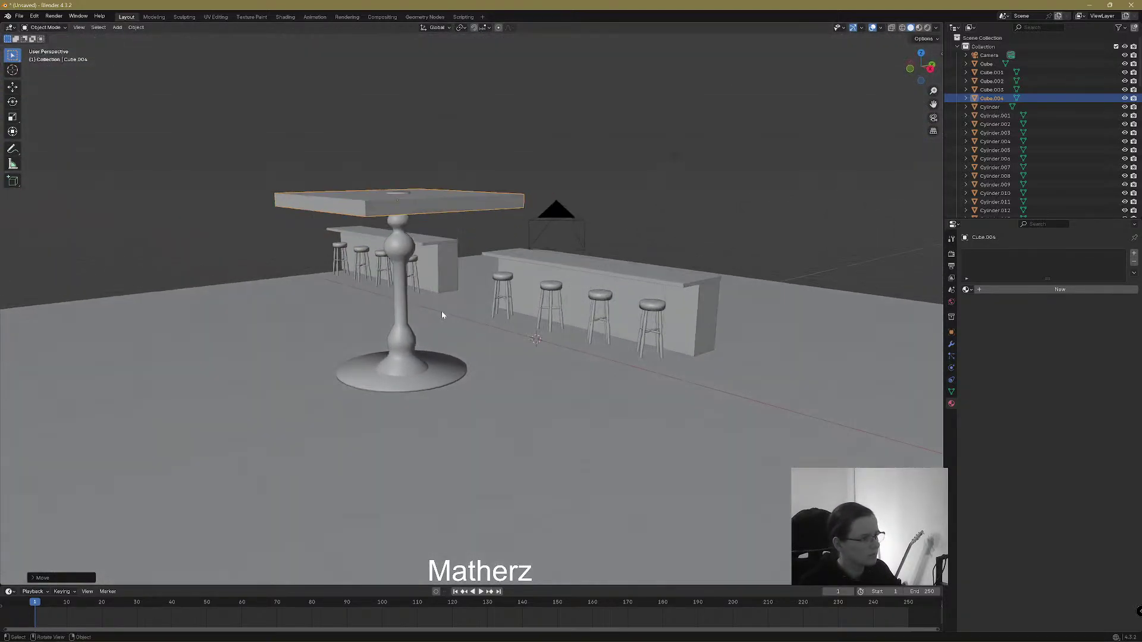
pyautogui.press('s')
pyautogui.press('z')
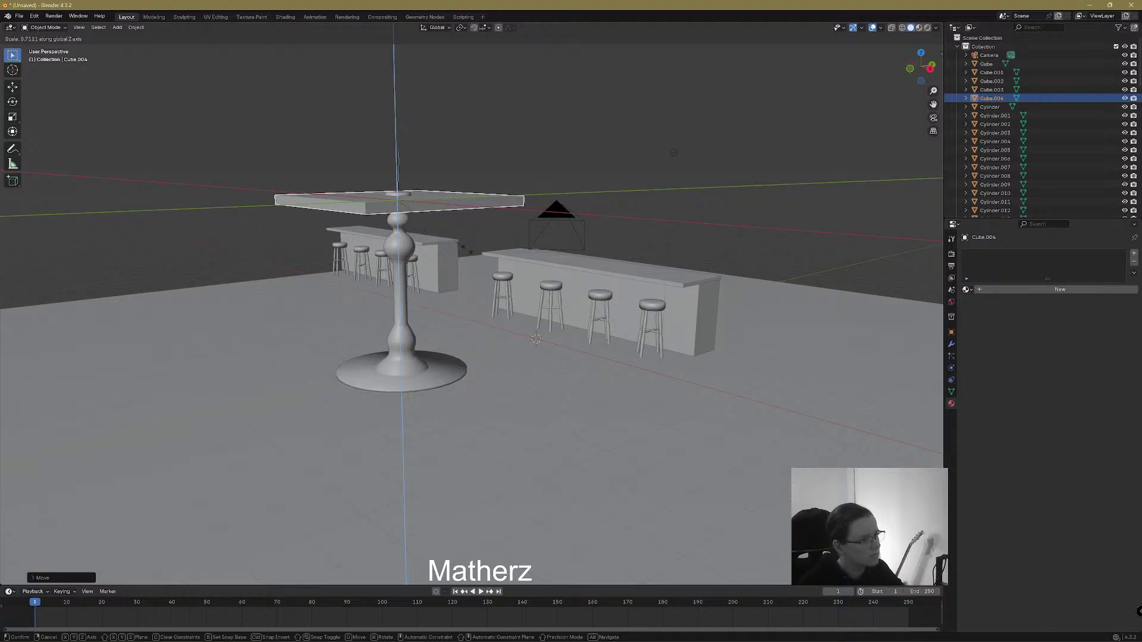
pyautogui.click(430, 278)
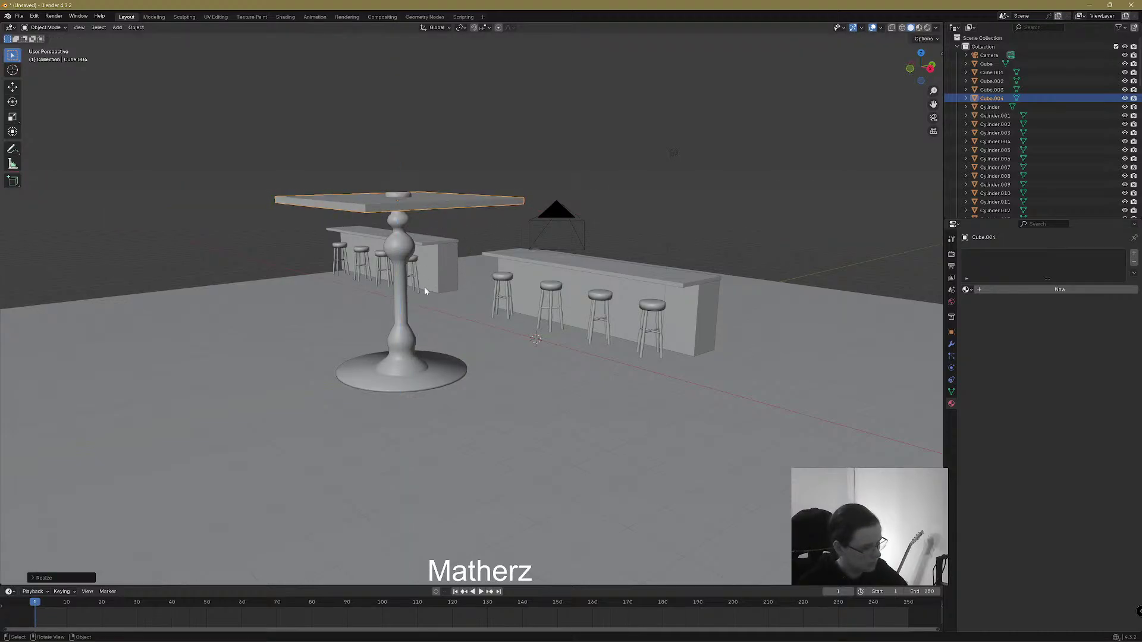
pyautogui.press('g')
pyautogui.press('z')
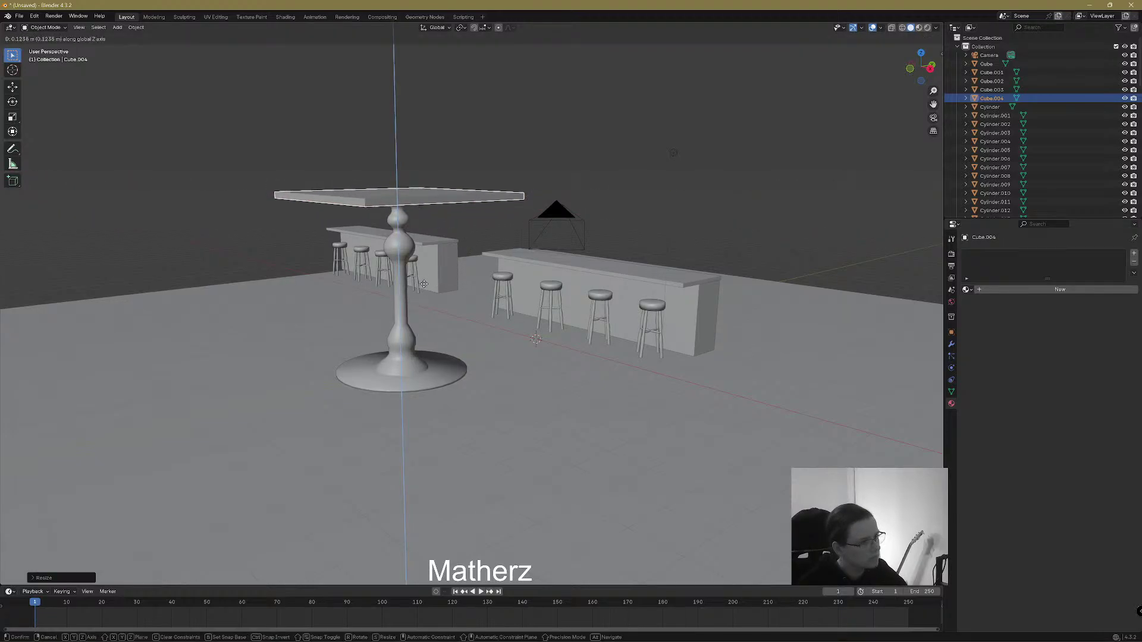
pyautogui.click(473, 299)
# Scale the tabletop up slightly so it overhangs the column further
pyautogui.moveTo(473, 299); pyautogui.dragTo(537, 344, button='middle')
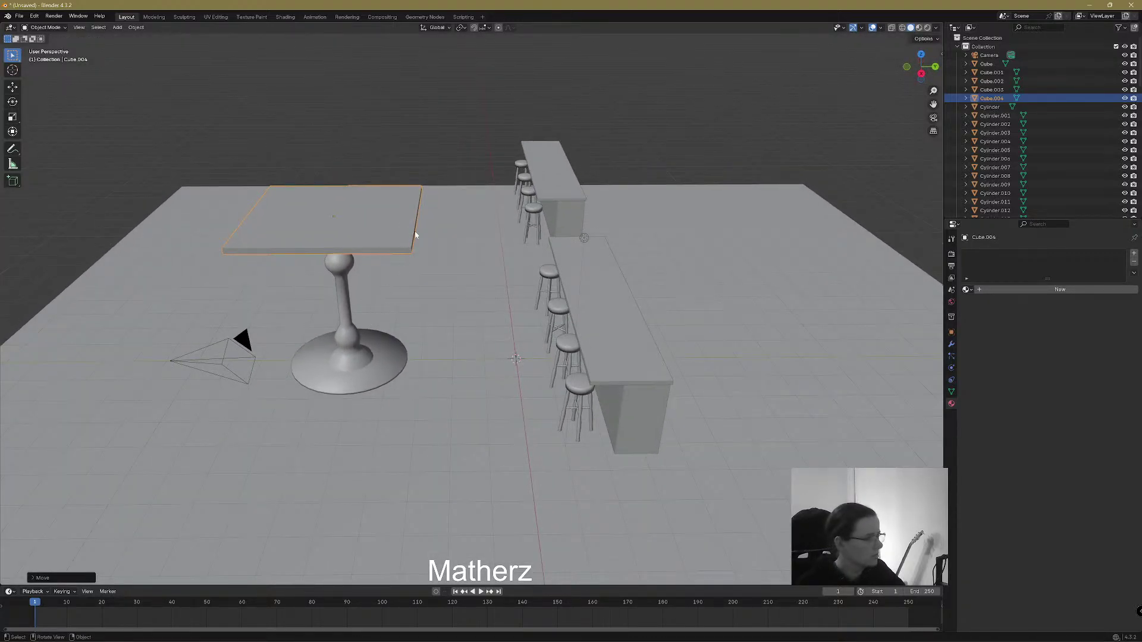
pyautogui.press('s')
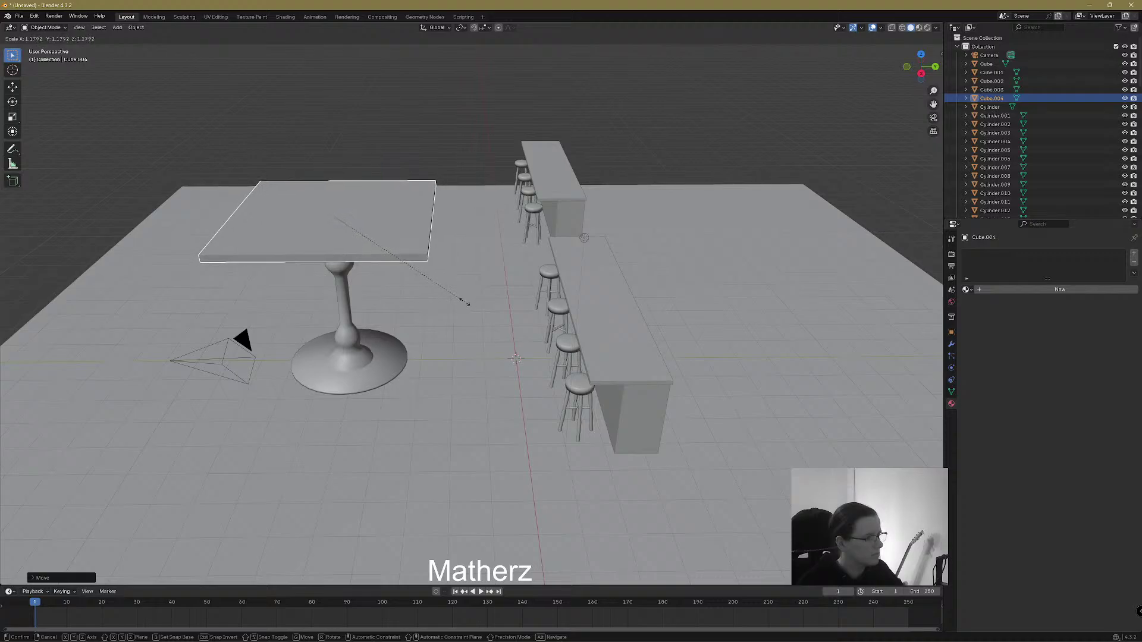
pyautogui.click(391, 306)
# Select the tabletop and the column together and scale them down to about 0.4 of their size
pyautogui.moveTo(391, 306); pyautogui.dragTo(379, 280, button='middle')
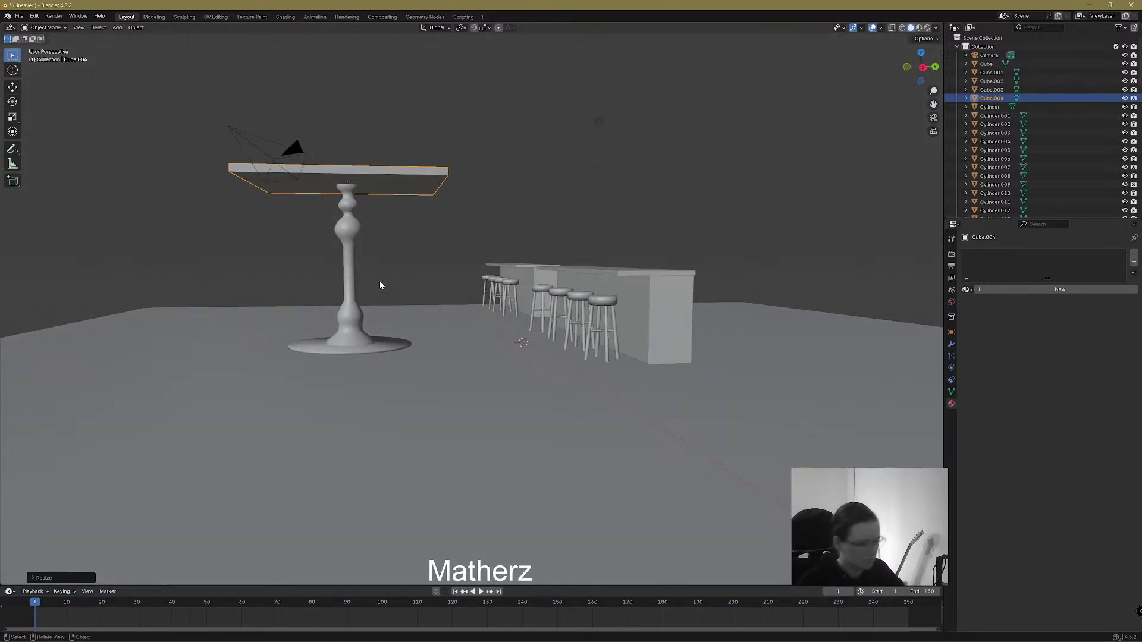
pyautogui.press('KP_1')
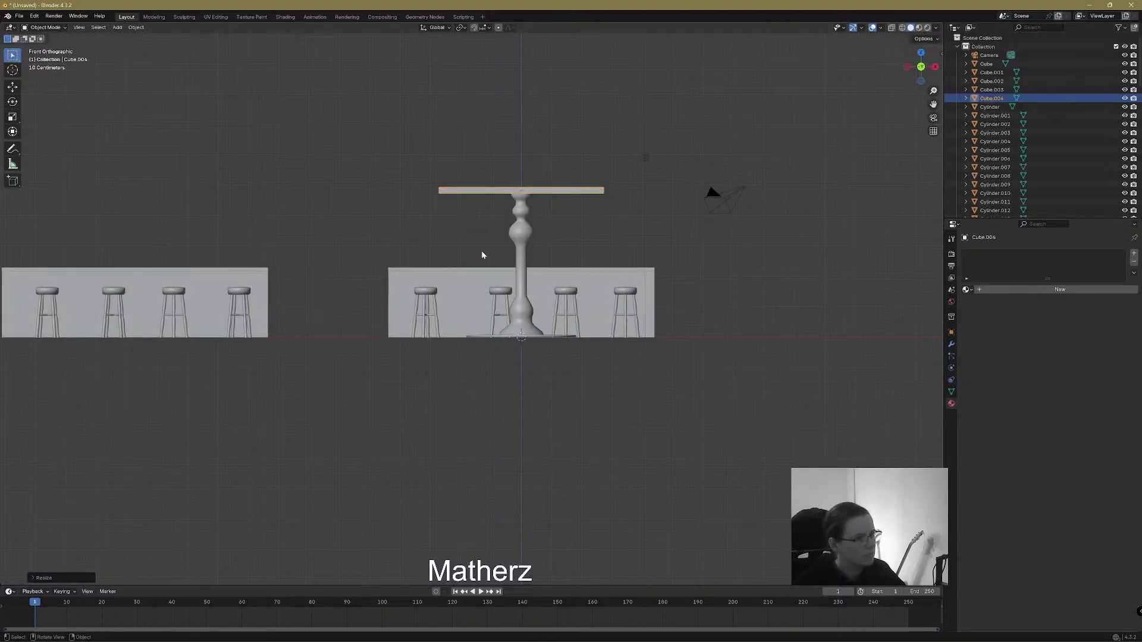
pyautogui.press('KP_4')
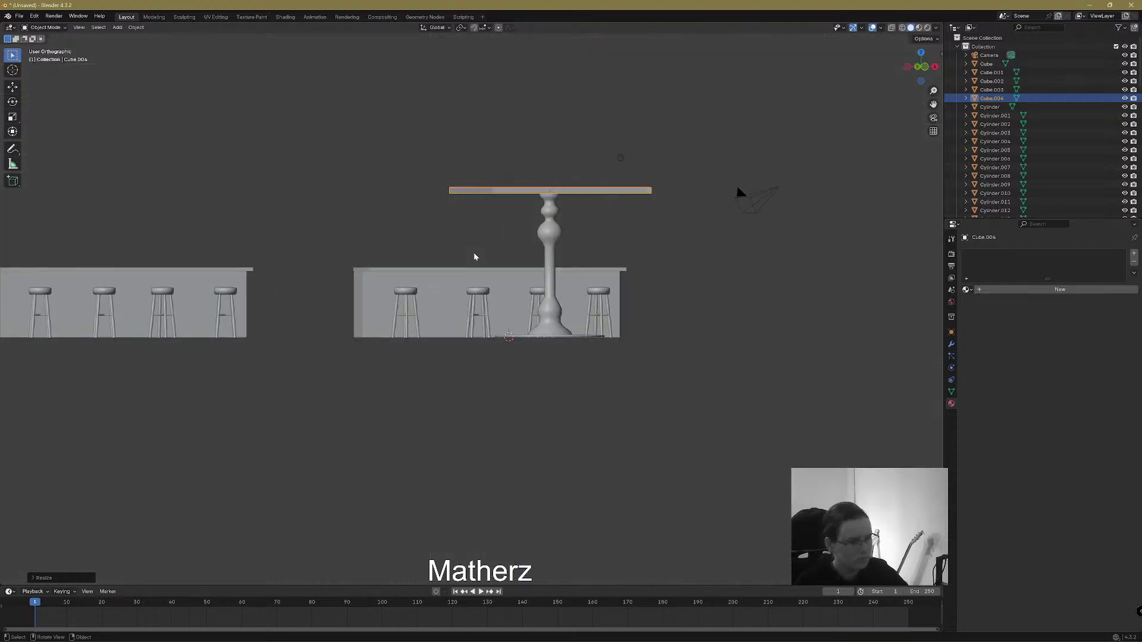
pyautogui.press('KP_4')
pyautogui.press('KP_7')
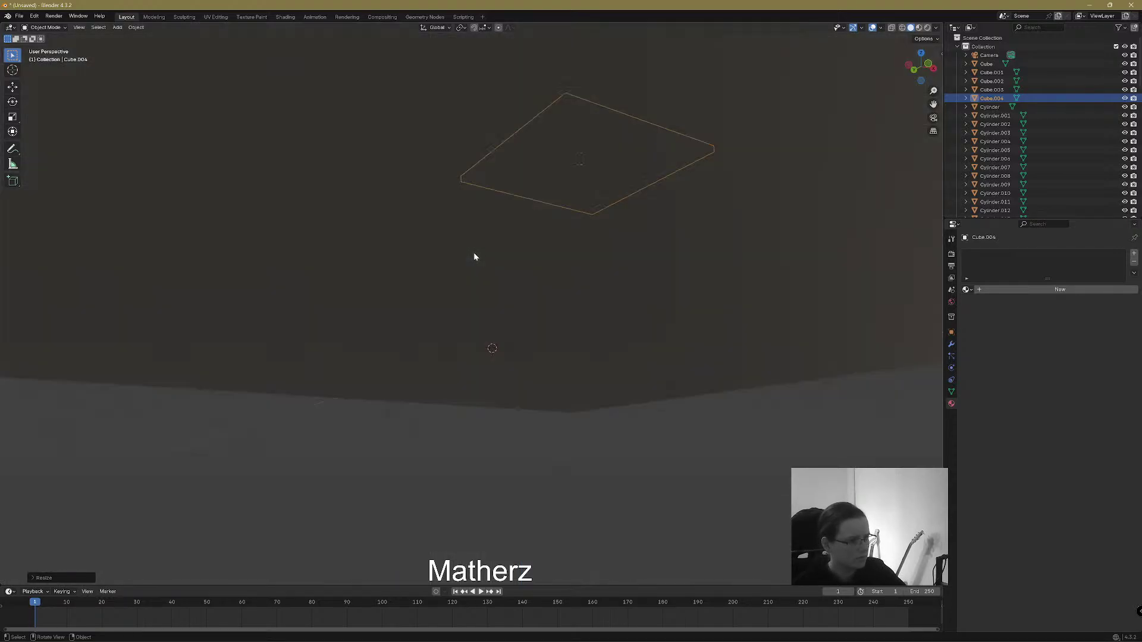
pyautogui.moveTo(581, 412); pyautogui.dragTo(475, 348, button='middle')
pyautogui.keyDown('shift'); pyautogui.click(341, 232); pyautogui.keyUp('shift')
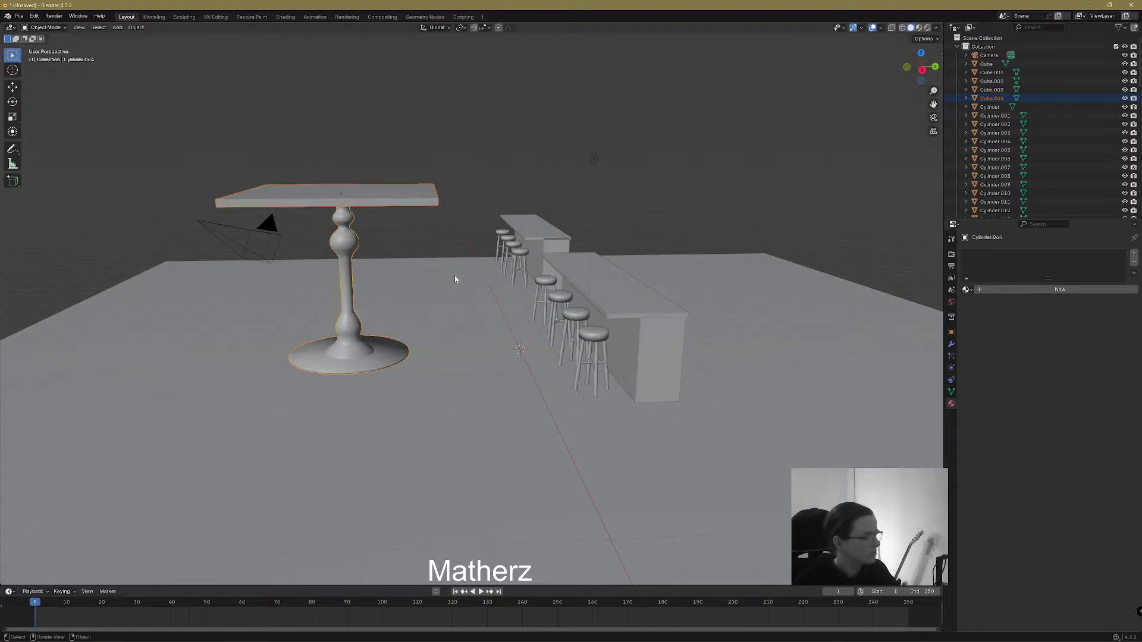
pyautogui.press('s')
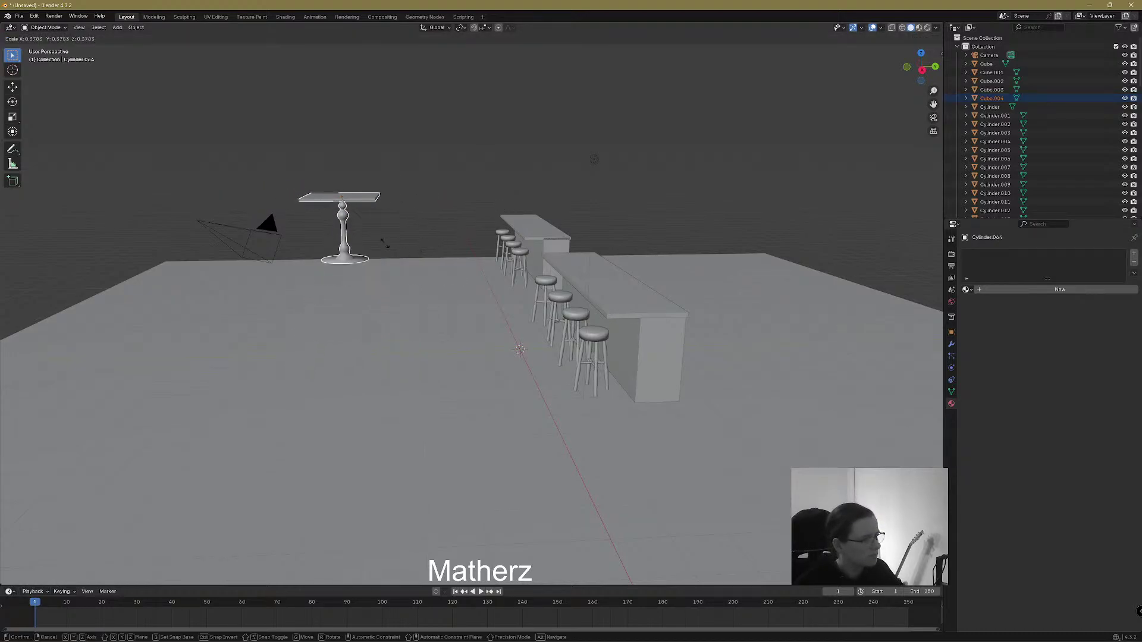
pyautogui.click(390, 237)
pyautogui.press('s')
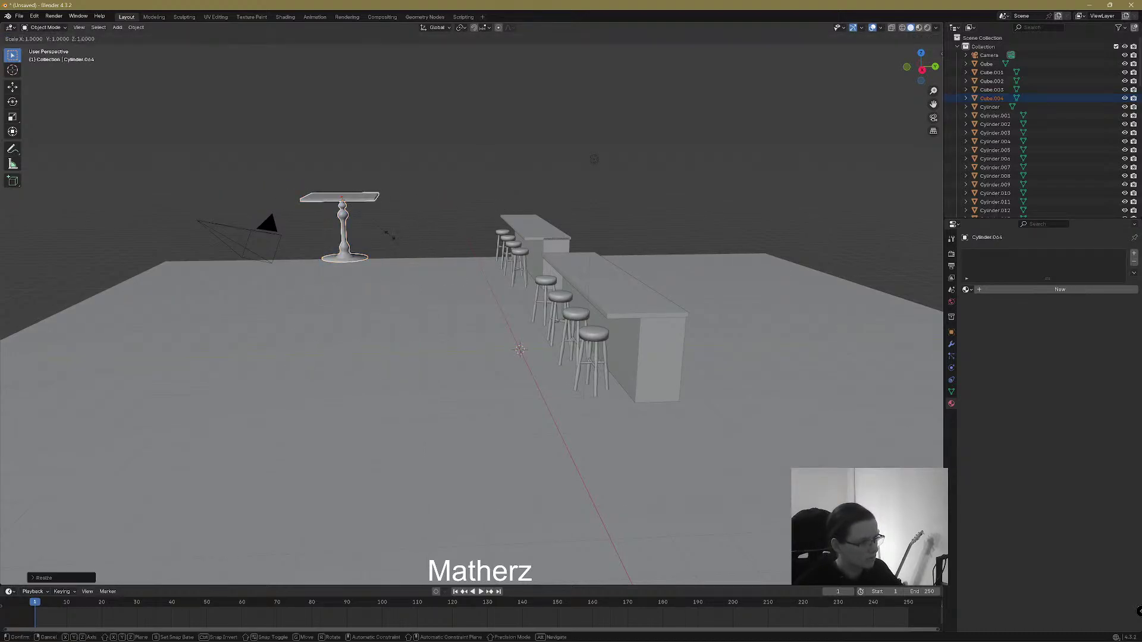
pyautogui.click(400, 242)
# Lower the table along Z by about 2.65 m toward the floor
pyautogui.press('g')
pyautogui.press('z')
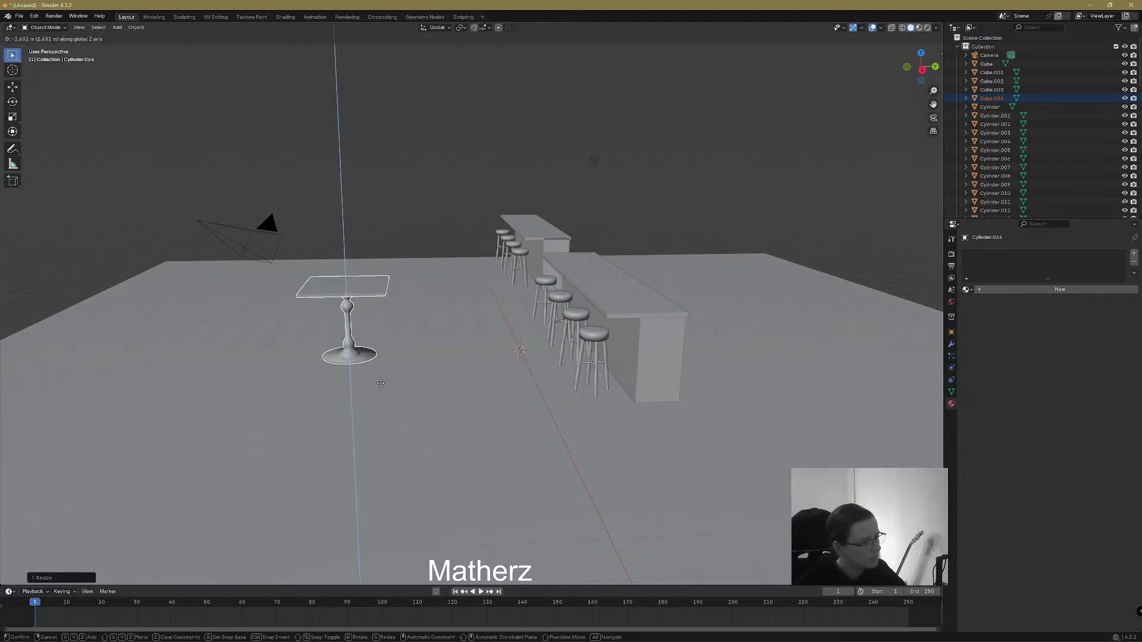
pyautogui.click(381, 383)
# Scale the whole table down to about 0.93 and lower it along Z by about 0.19 m so its base meets the floor
pyautogui.scroll(2, 398, 376)
pyautogui.keyDown('shift'); pyautogui.moveTo(355, 402); pyautogui.dragTo(626, 409, button='middle'); pyautogui.keyUp('shift')
pyautogui.scroll(1, 645, 451)
pyautogui.press('s')
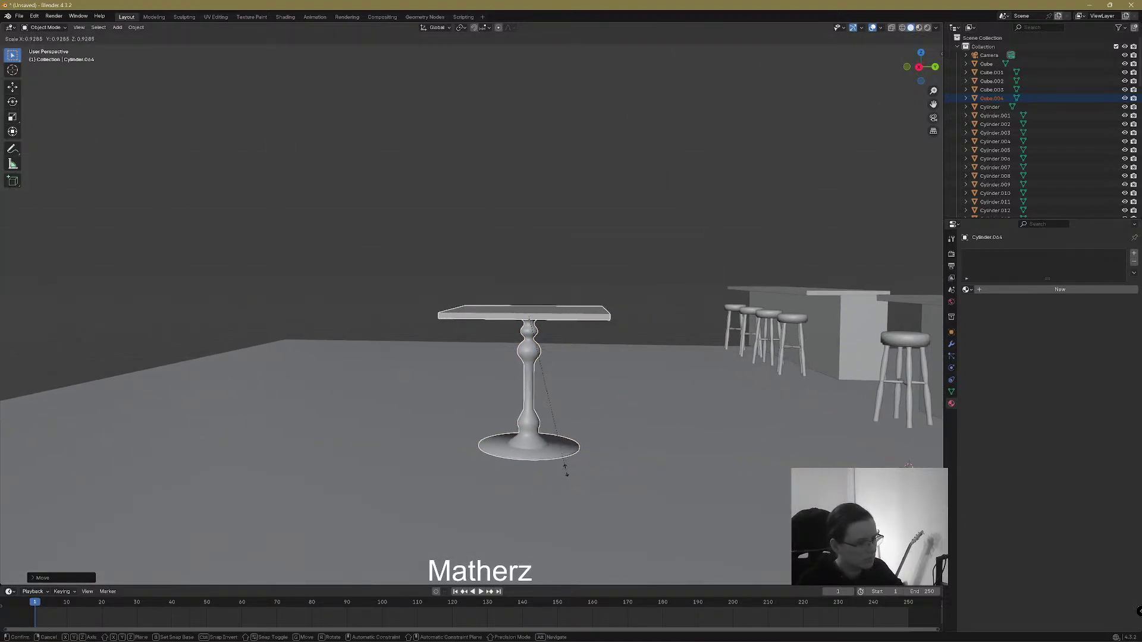
pyautogui.click(565, 462)
pyautogui.press('g')
pyautogui.press('z')
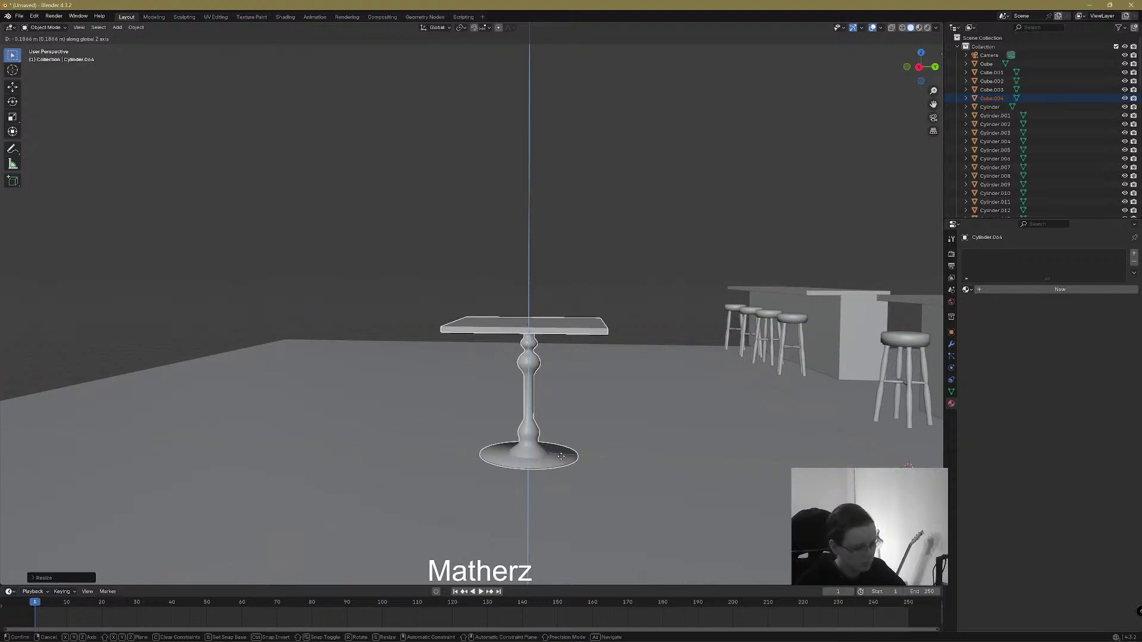
pyautogui.click(561, 456)
# Move the table along Y to stand beside the bar stools for a size comparison
pyautogui.moveTo(561, 456); pyautogui.dragTo(644, 472, button='middle')
pyautogui.scroll(3, 555, 396)
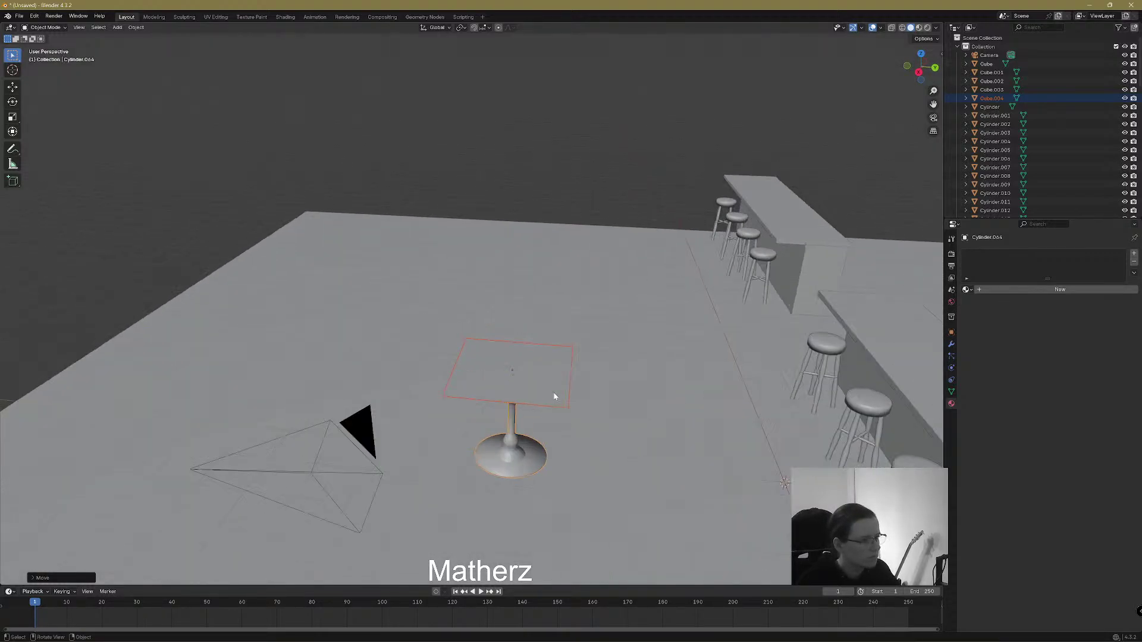
pyautogui.moveTo(608, 383); pyautogui.dragTo(633, 382, button='middle')
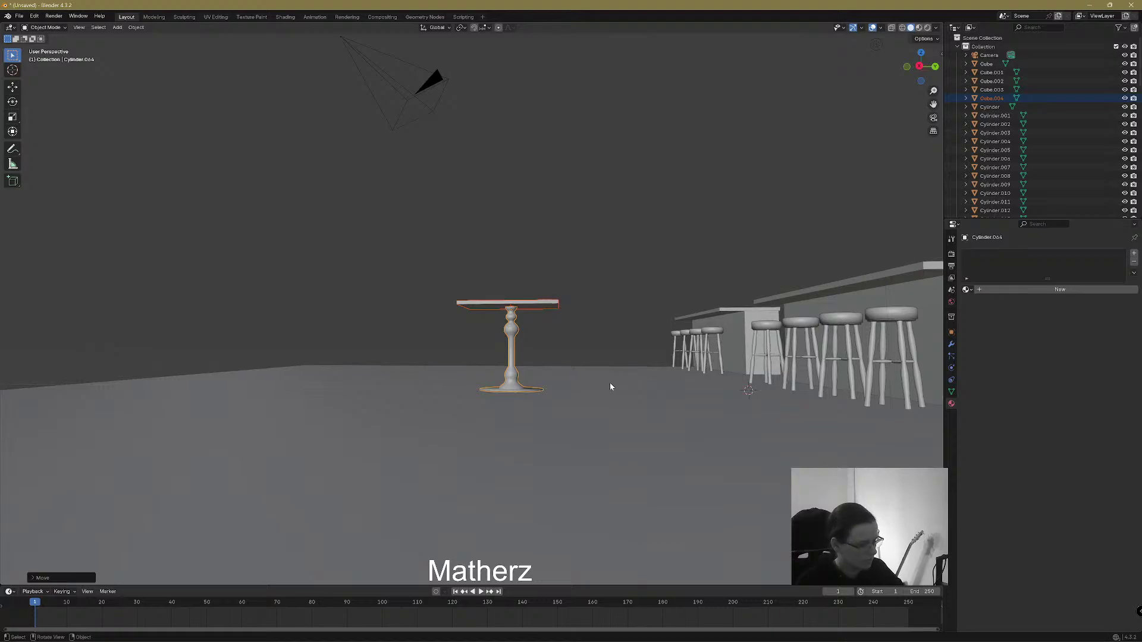
pyautogui.press('g')
pyautogui.press('y')
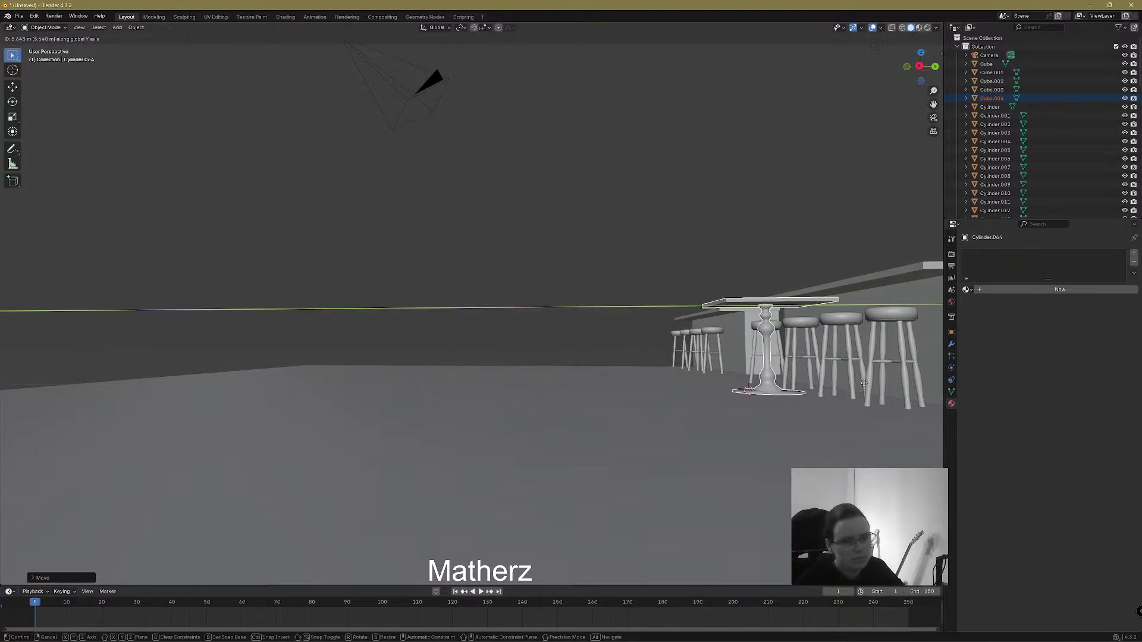
pyautogui.click(802, 420)
# Adjust the table's overall scale slightly against the stools and lower it along Z by about 0.2 m onto the floor
pyautogui.moveTo(802, 421); pyautogui.dragTo(742, 436, button='middle')
pyautogui.press('s')
pyautogui.click(773, 431)
pyautogui.press('g')
pyautogui.press('z')
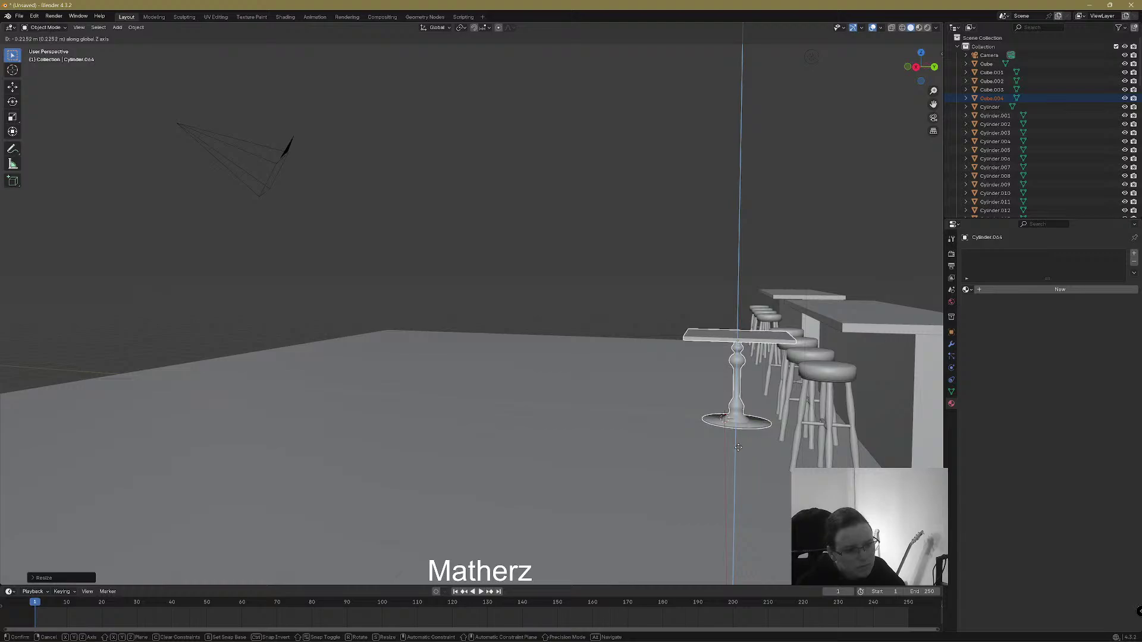
pyautogui.click(738, 447)
# Move the table about 5.3 m along Y, away from the stools into the open floor area
pyautogui.press('g')
pyautogui.press('y')
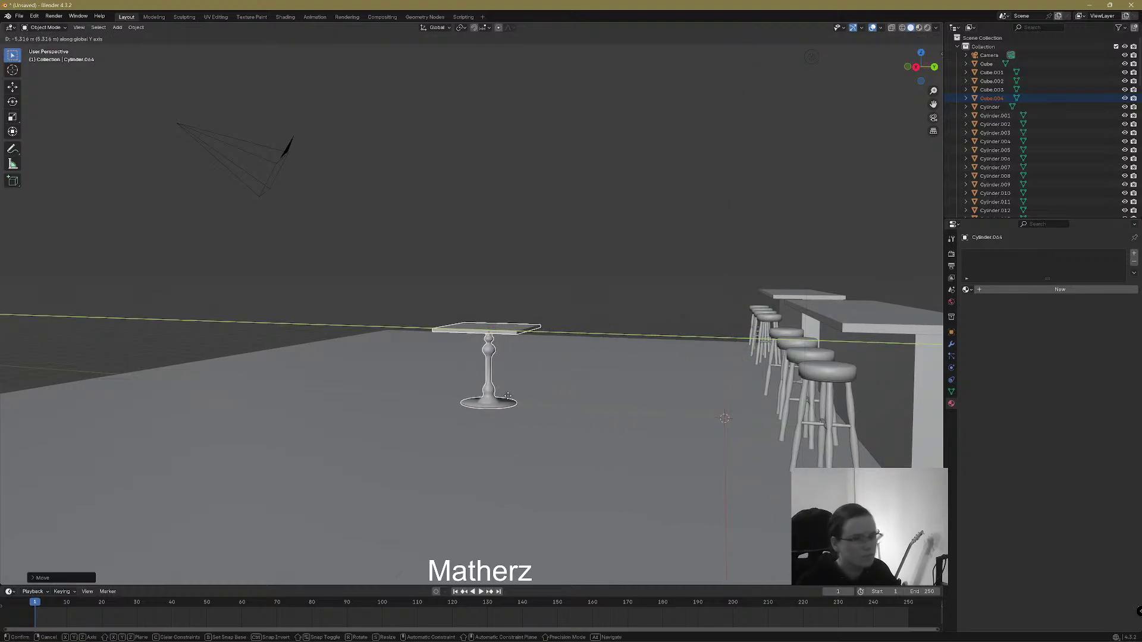
pyautogui.click(508, 396)
# Select only the tabletop and stretch it along X into a long rectangle
pyautogui.moveTo(513, 397); pyautogui.dragTo(566, 436, button='middle')
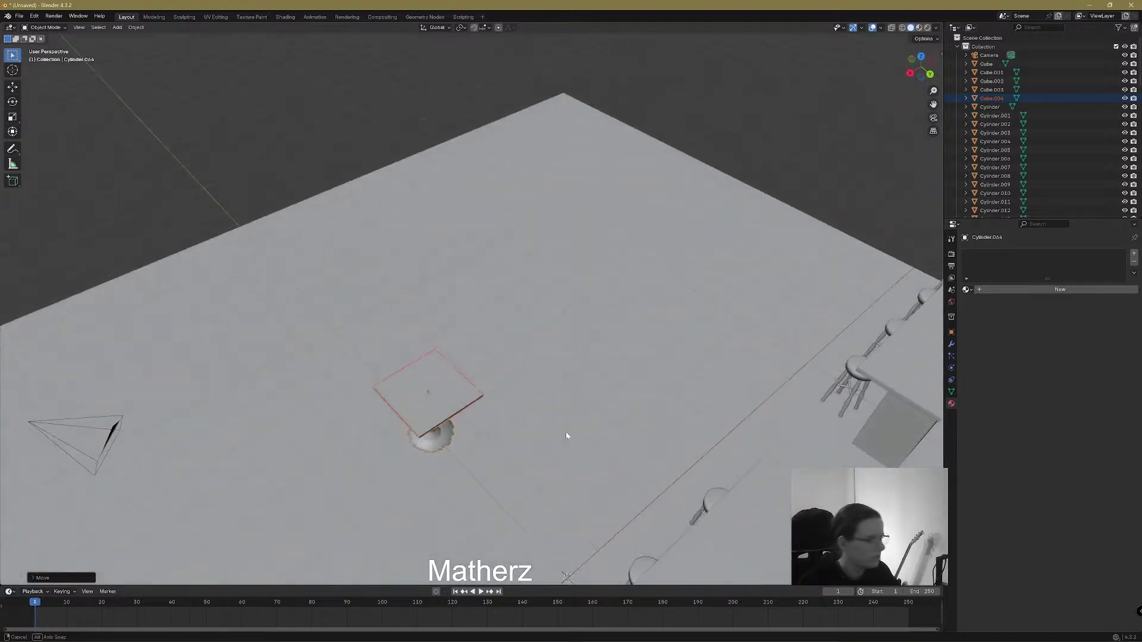
pyautogui.click(447, 388)
pyautogui.press('s')
pyautogui.press('x')
pyautogui.click(524, 356)
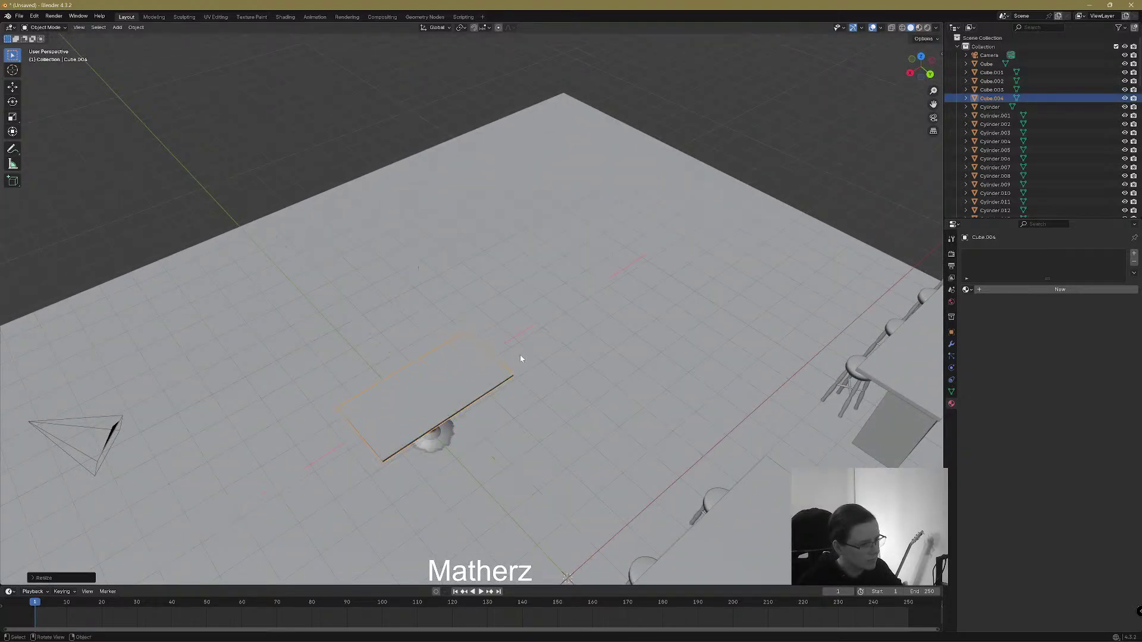
# Move the thin tabletop over the pedestal leg and duplicate the pedestal along the X axis under the tabletop's other end
pyautogui.press('g')
pyautogui.click(505, 369)
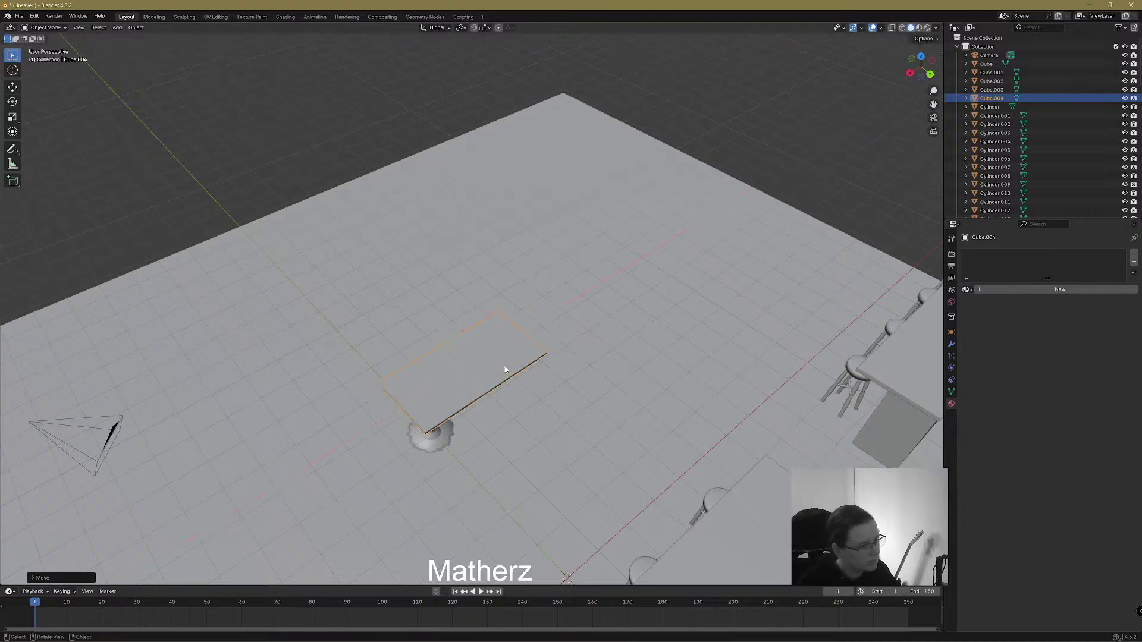
pyautogui.click(451, 431)
pyautogui.moveTo(451, 453)
pyautogui.mouseDown(button='middle')
pyautogui.moveTo(443, 417)
pyautogui.moveTo(437, 439)
pyautogui.mouseUp(button='middle')
pyautogui.hotkey('shift', 'd')
pyautogui.press('z')
pyautogui.press('x')
pyautogui.click(535, 387)
# Raise the tabletop together with both pedestals slightly along the Z axis so their bases sit on the floor
pyautogui.moveTo(551, 395)
pyautogui.mouseDown(button='middle')
pyautogui.moveTo(508, 405)
pyautogui.moveTo(524, 376)
pyautogui.moveTo(606, 394)
pyautogui.moveTo(624, 361)
pyautogui.moveTo(550, 386)
pyautogui.mouseUp(button='middle')
pyautogui.keyDown('shift'); pyautogui.click(500, 405); pyautogui.keyUp('shift')
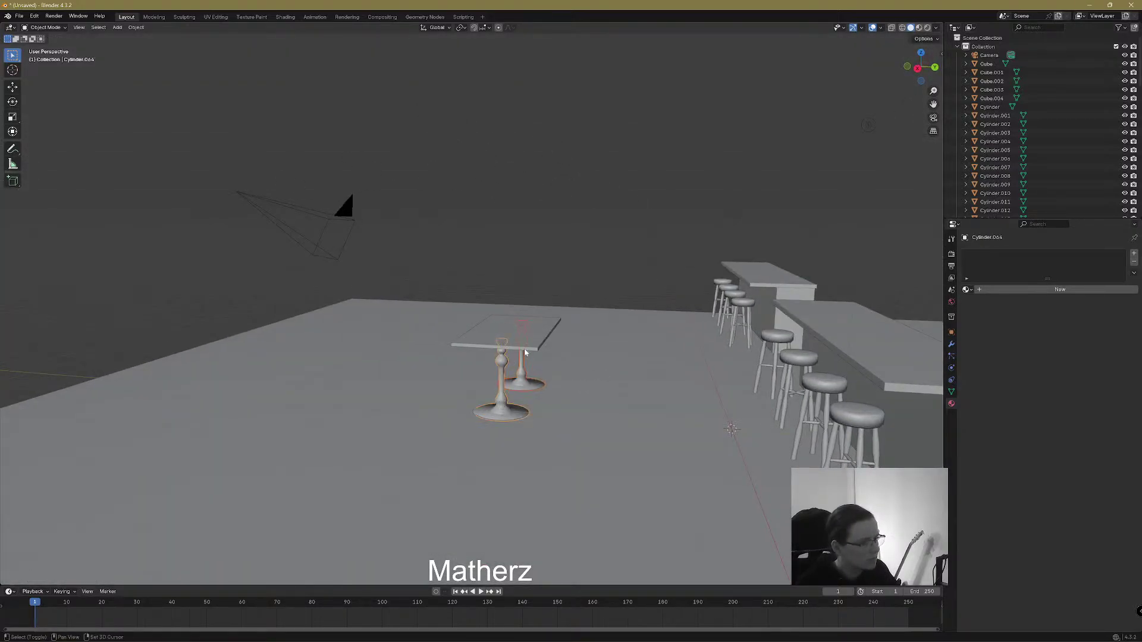
pyautogui.keyDown('shift'); pyautogui.click(522, 340); pyautogui.keyUp('shift')
pyautogui.press('g')
pyautogui.press('z')
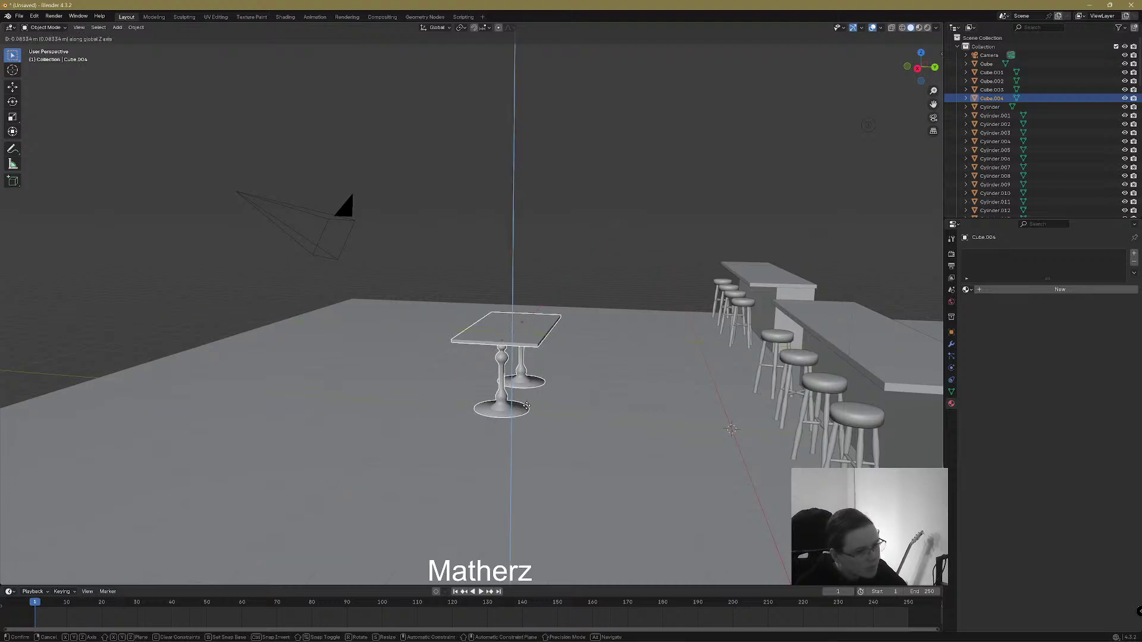
pyautogui.click(531, 408)
# Add a cube and move it along the Y axis to the side of the table facing away from the bar
pyautogui.moveTo(561, 407)
pyautogui.mouseDown(button='middle')
pyautogui.moveTo(607, 401)
pyautogui.moveTo(582, 409)
pyautogui.mouseUp(button='middle')
pyautogui.keyDown('shift'); pyautogui.moveTo(591, 360); pyautogui.dragTo(512, 423, button='middle'); pyautogui.keyUp('shift')
pyautogui.scroll(1, 485, 418)
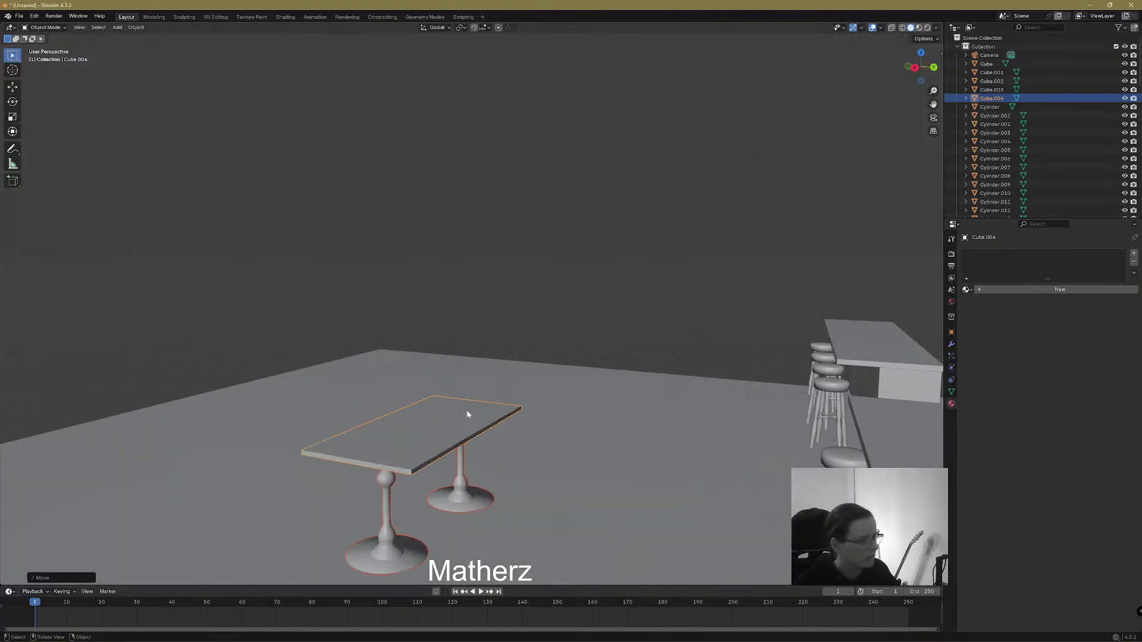
pyautogui.click(117, 27)
pyautogui.moveTo(131, 37)
pyautogui.click(196, 48)
pyautogui.scroll(-2, 447, 387)
pyautogui.press('g')
pyautogui.press('y')
pyautogui.click(272, 345)
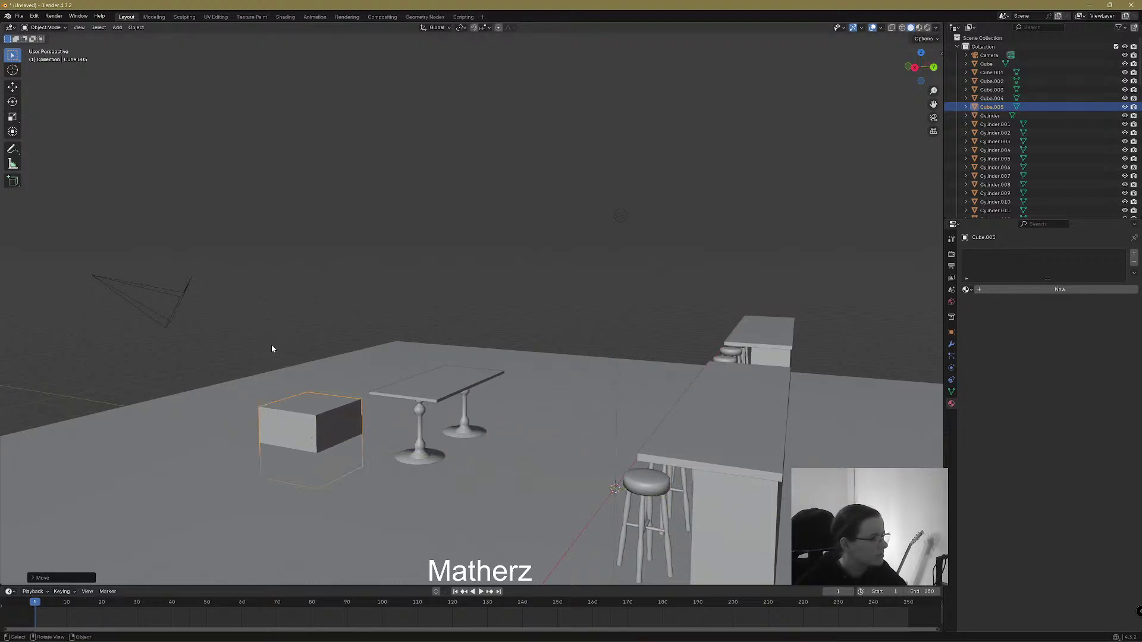
# Stretch the new cube along X and Z into a long, tall block beside the table
pyautogui.press('s')
pyautogui.press('x')
pyautogui.click(456, 455)
pyautogui.press('s')
pyautogui.press('z')
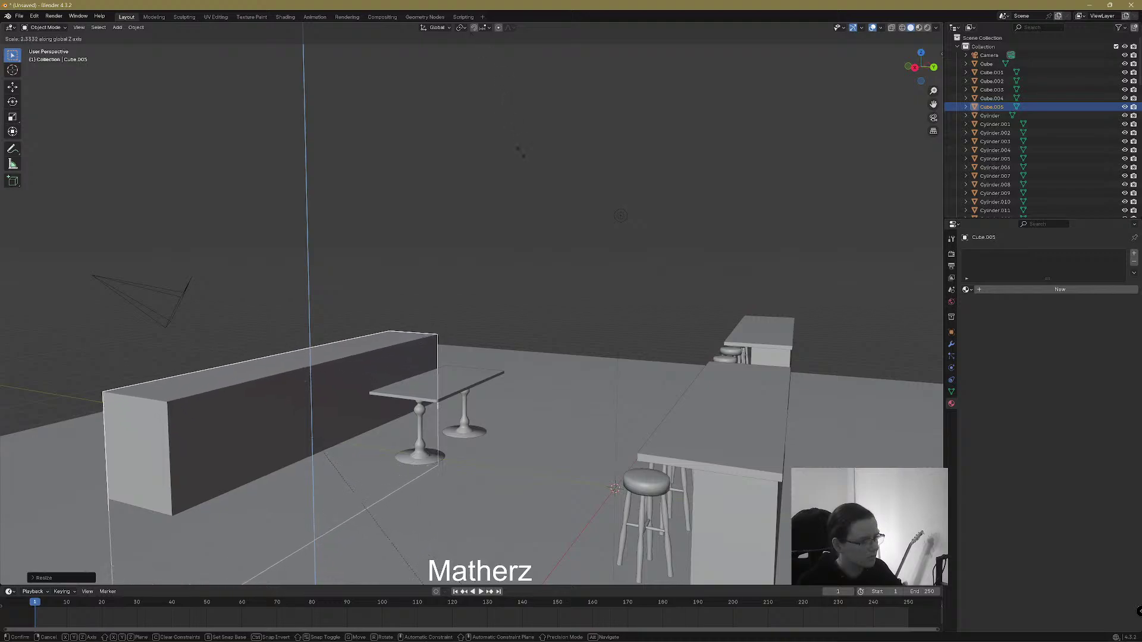
pyautogui.click(521, 159)
# Raise the block along Z until it stands on the floor and adjust its distance from the table along Y
pyautogui.scroll(-4, 454, 546)
pyautogui.scroll(3, 451, 539)
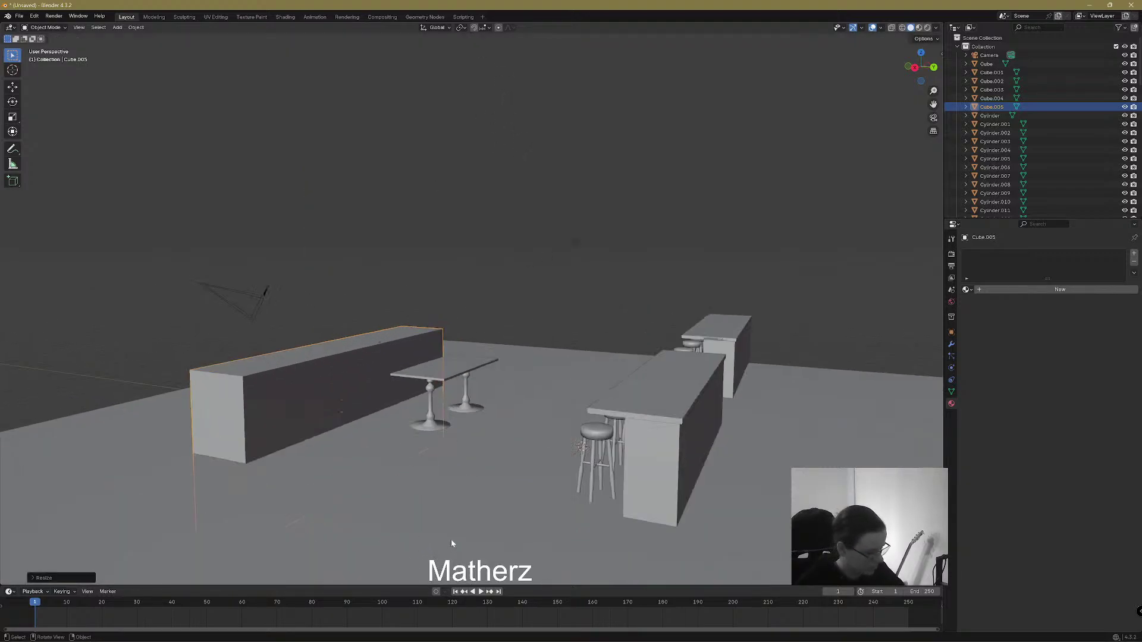
pyautogui.press('g')
pyautogui.press('z')
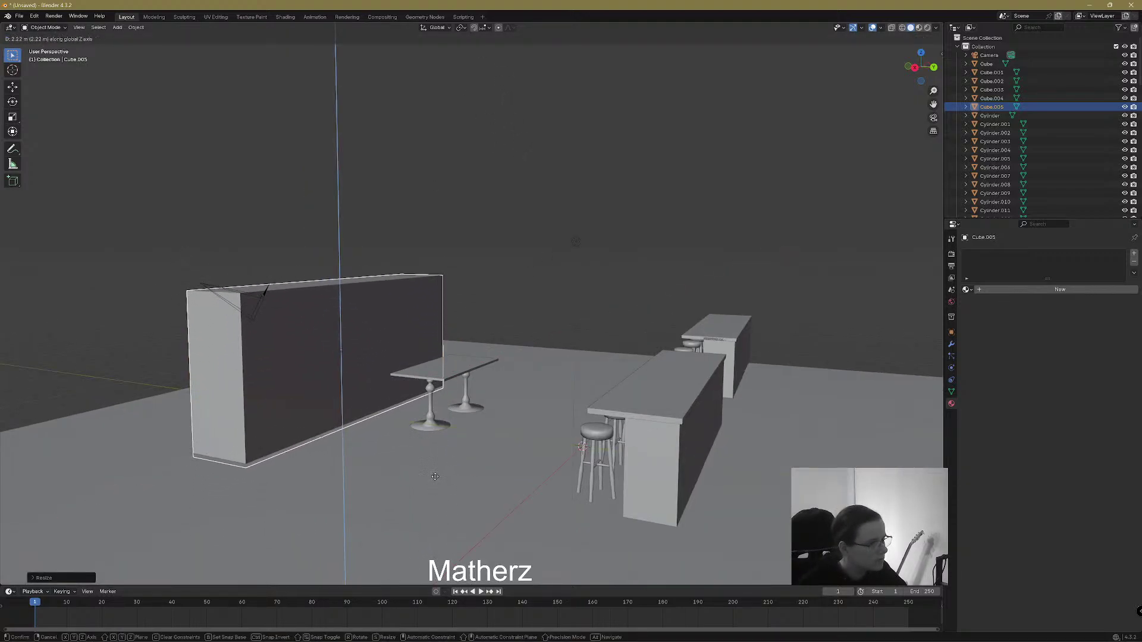
pyautogui.click(432, 482)
pyautogui.moveTo(432, 483); pyautogui.dragTo(409, 479, button='middle')
pyautogui.press('g')
pyautogui.press('x')
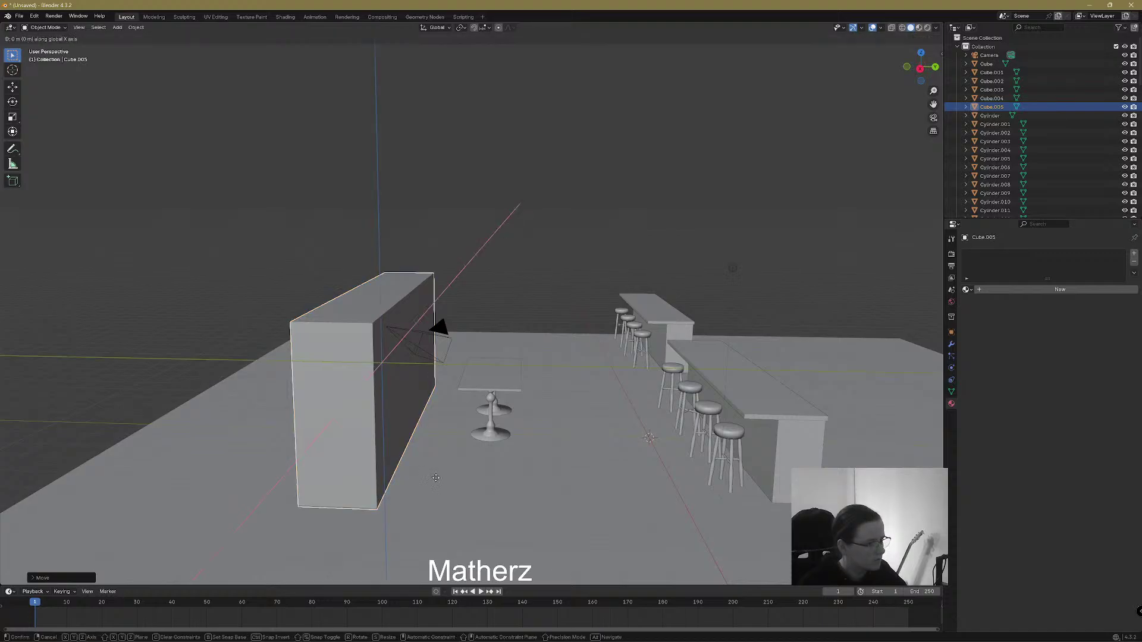
pyautogui.press('y')
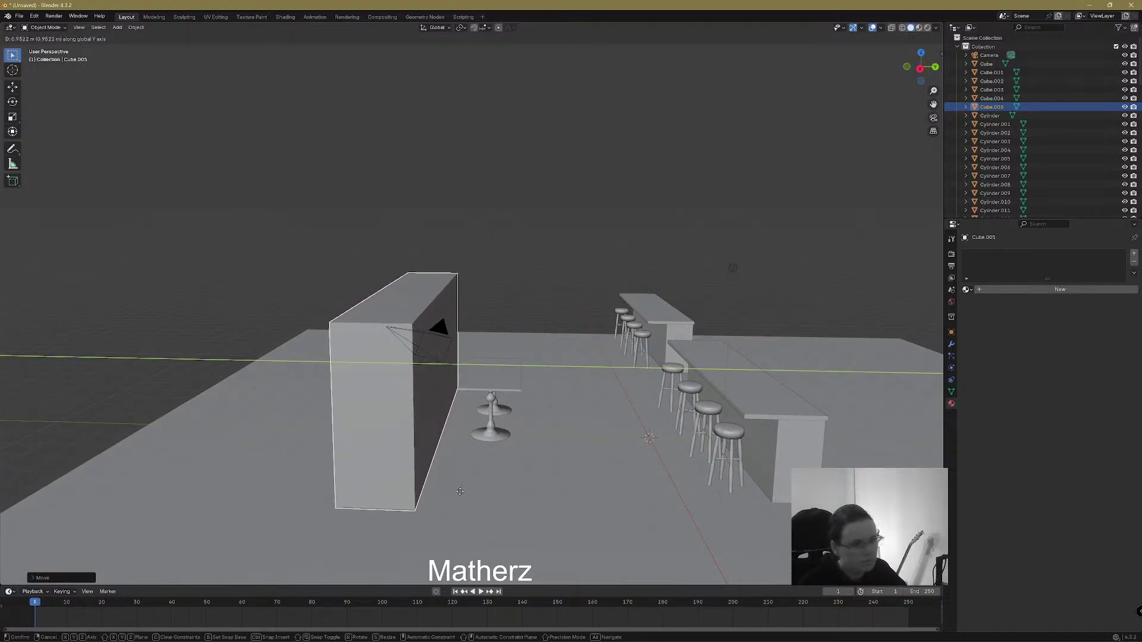
pyautogui.click(436, 487)
# Scale the block along the X axis into a long wall running past the table and both bar counters
pyautogui.moveTo(626, 395); pyautogui.dragTo(507, 412, button='middle')
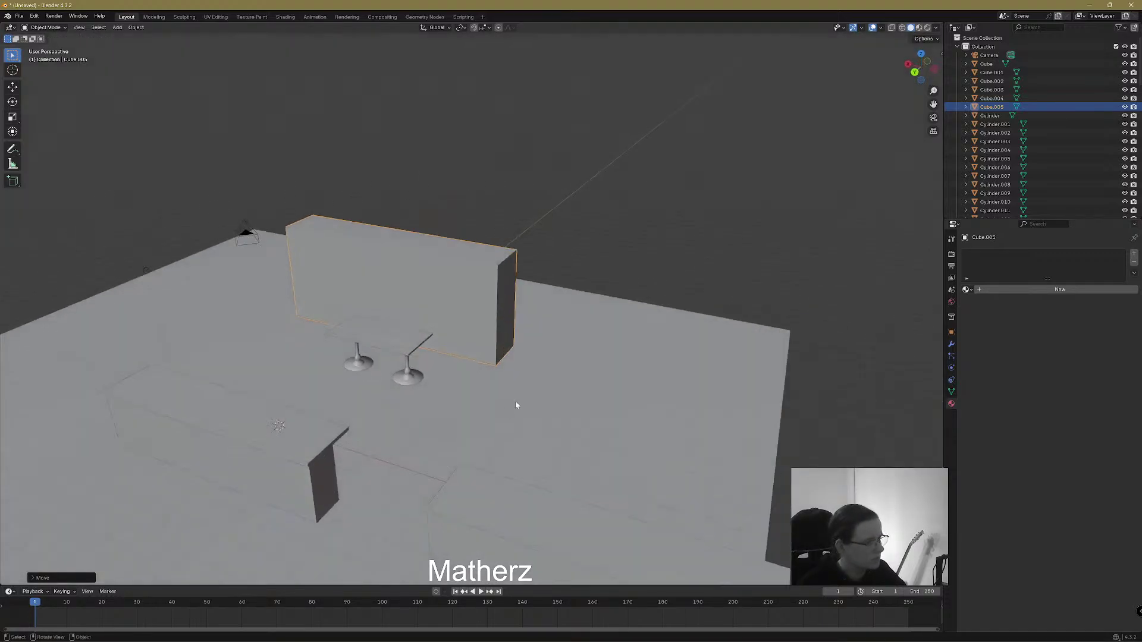
pyautogui.press('s')
pyautogui.press('x')
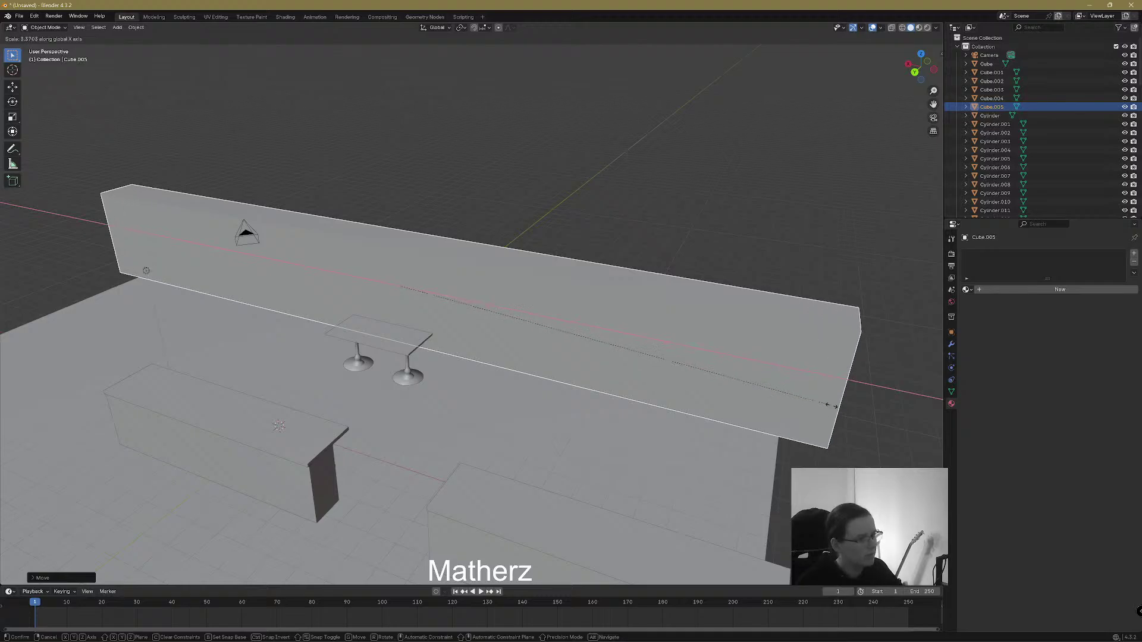
pyautogui.click(406, 469)
pyautogui.moveTo(406, 469); pyautogui.dragTo(514, 439, button='middle')
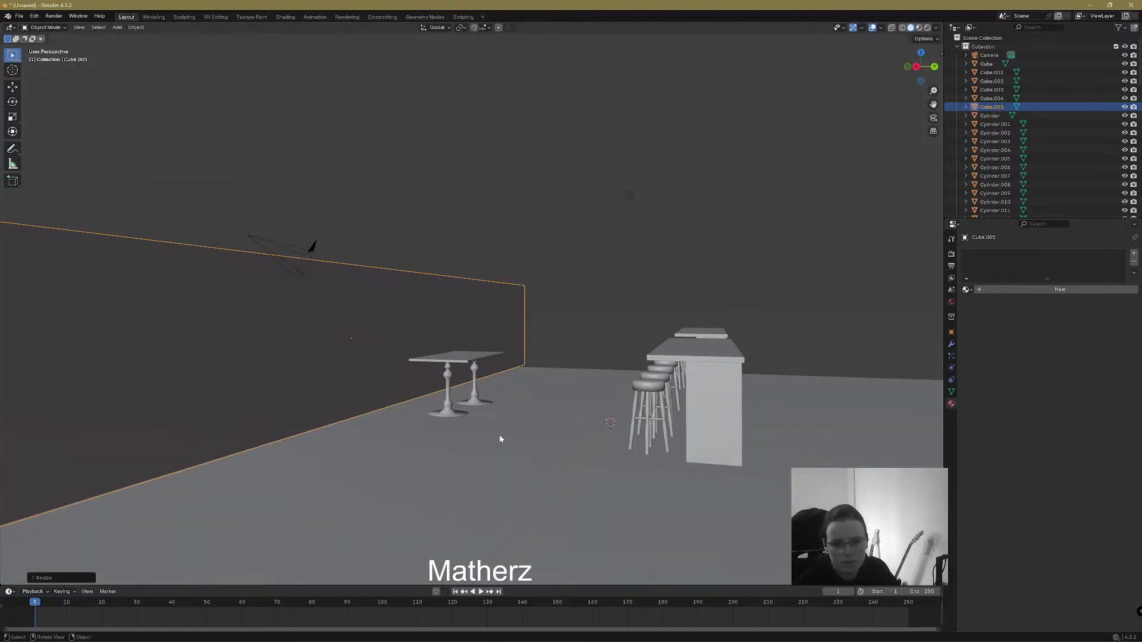
pyautogui.moveTo(514, 465); pyautogui.dragTo(533, 469, button='middle')
# Narrow the floor plane along the Y axis so it fits between the wall and the area behind the bar
pyautogui.click(533, 480)
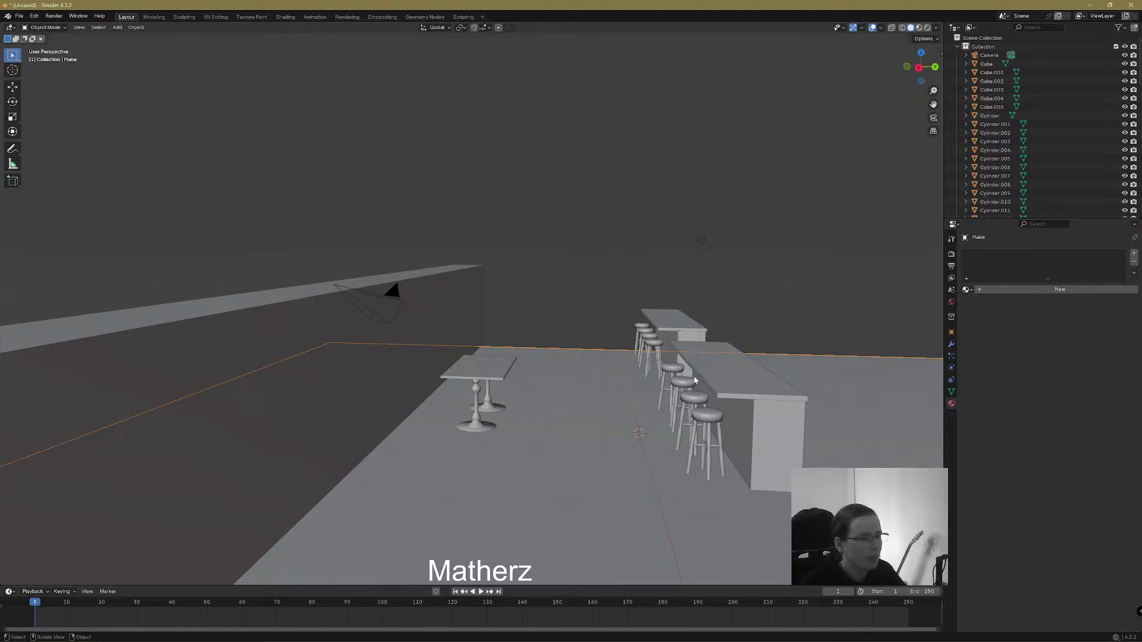
pyautogui.scroll(-6, 695, 381)
pyautogui.press('s')
pyautogui.press('y')
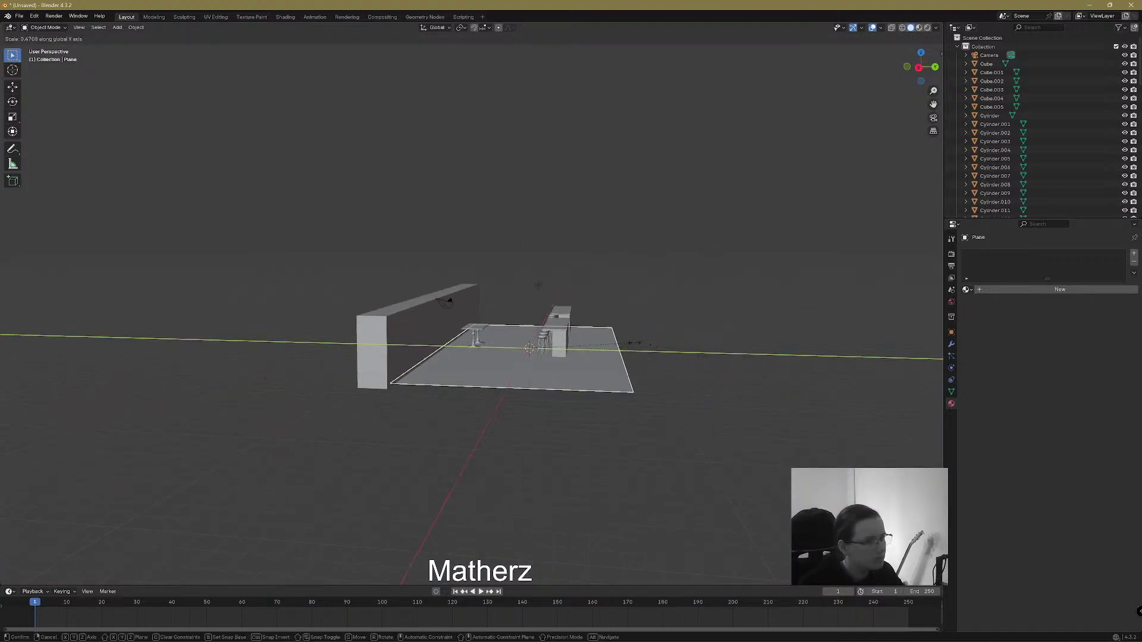
pyautogui.click(592, 345)
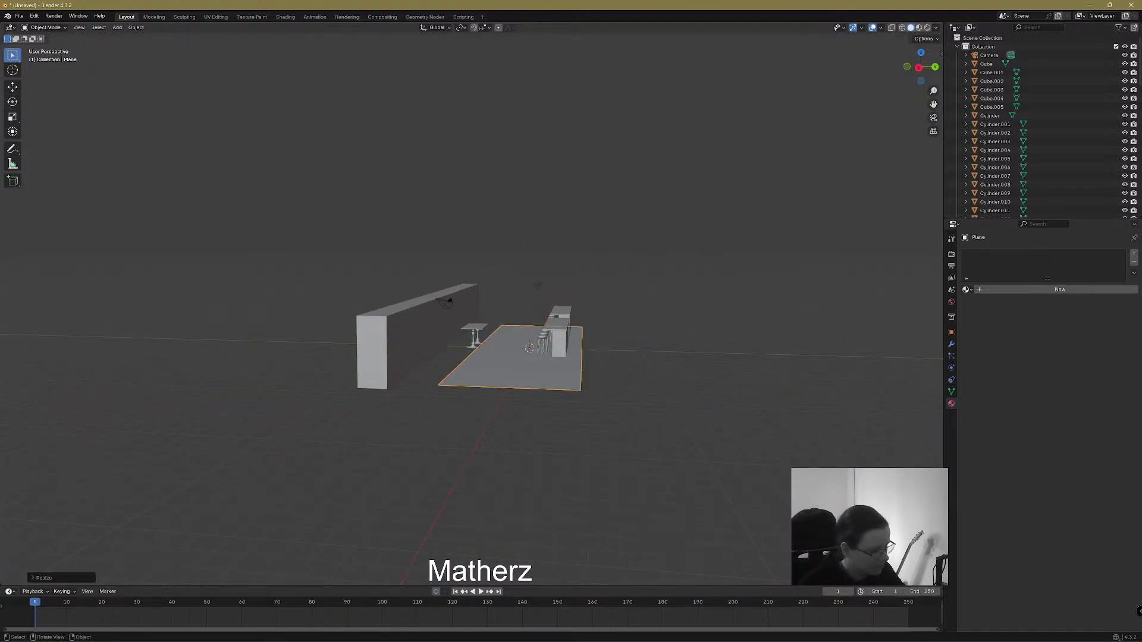
pyautogui.press('s')
pyautogui.press('y')
pyautogui.click(645, 375)
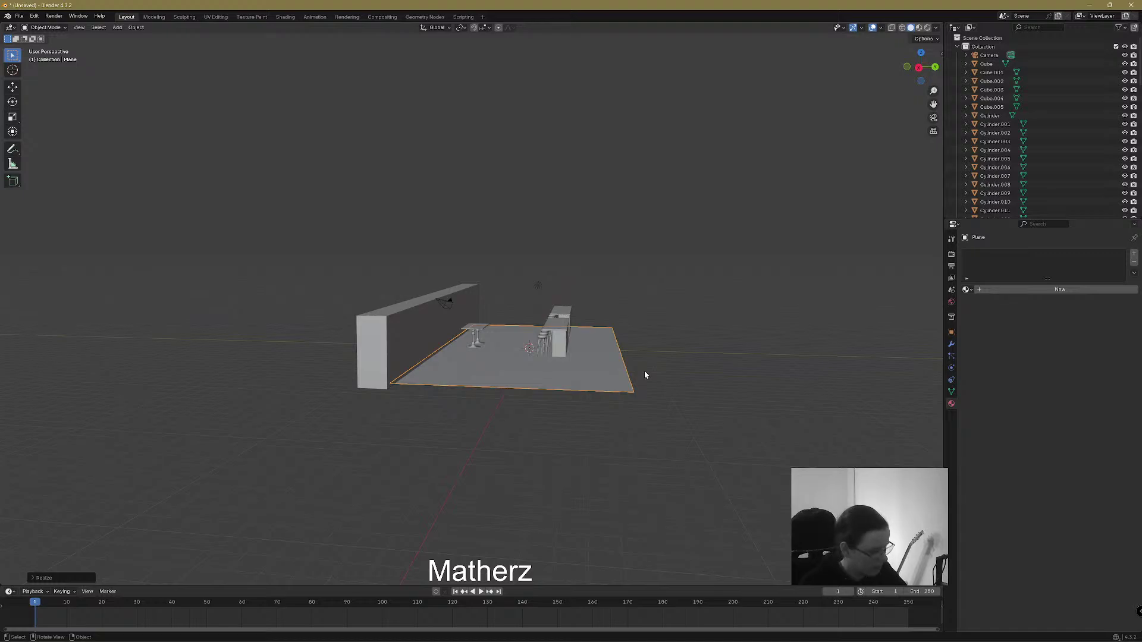
# Move the floor plane along Y to meet the wall and lengthen it along X beyond the bar counters
pyautogui.press('g')
pyautogui.press('y')
pyautogui.click(616, 366)
pyautogui.moveTo(617, 366)
pyautogui.mouseDown(button='middle')
pyautogui.moveTo(675, 364)
pyautogui.moveTo(609, 369)
pyautogui.mouseUp(button='middle')
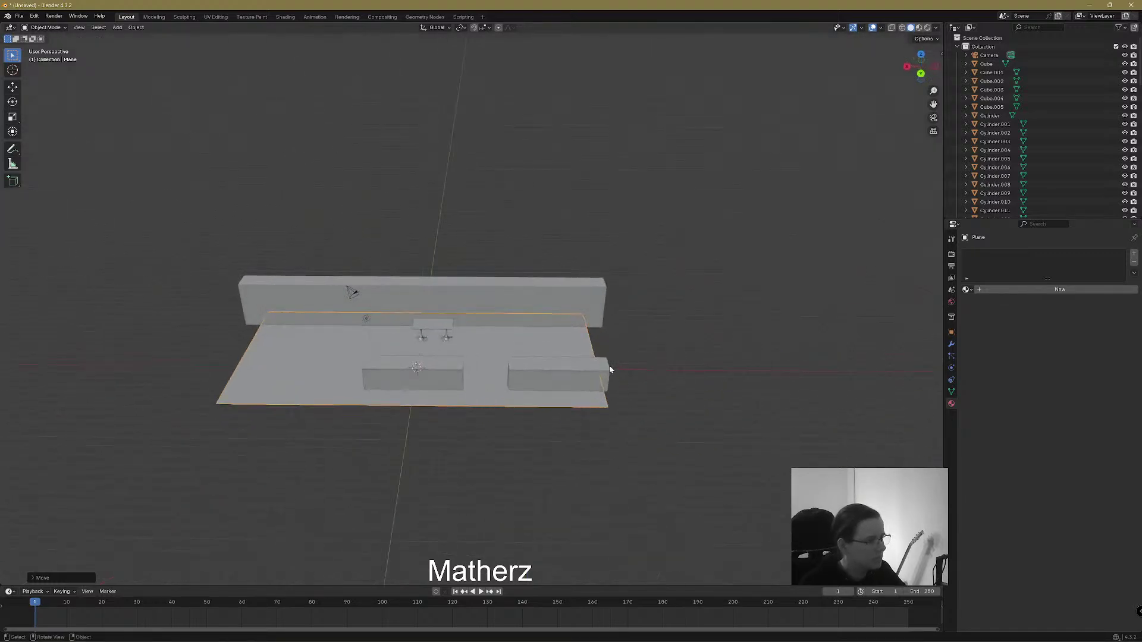
pyautogui.press('s')
pyautogui.press('x')
pyautogui.click(805, 373)
# Frame a low view down the room between the table and the bar stools, and align the active camera to it
pyautogui.moveTo(478, 416); pyautogui.dragTo(590, 374, button='middle')
pyautogui.scroll(4, 591, 376)
pyautogui.keyDown('shift'); pyautogui.moveTo(644, 424); pyautogui.dragTo(615, 358, button='middle'); pyautogui.keyUp('shift')
pyautogui.scroll(6, 615, 357)
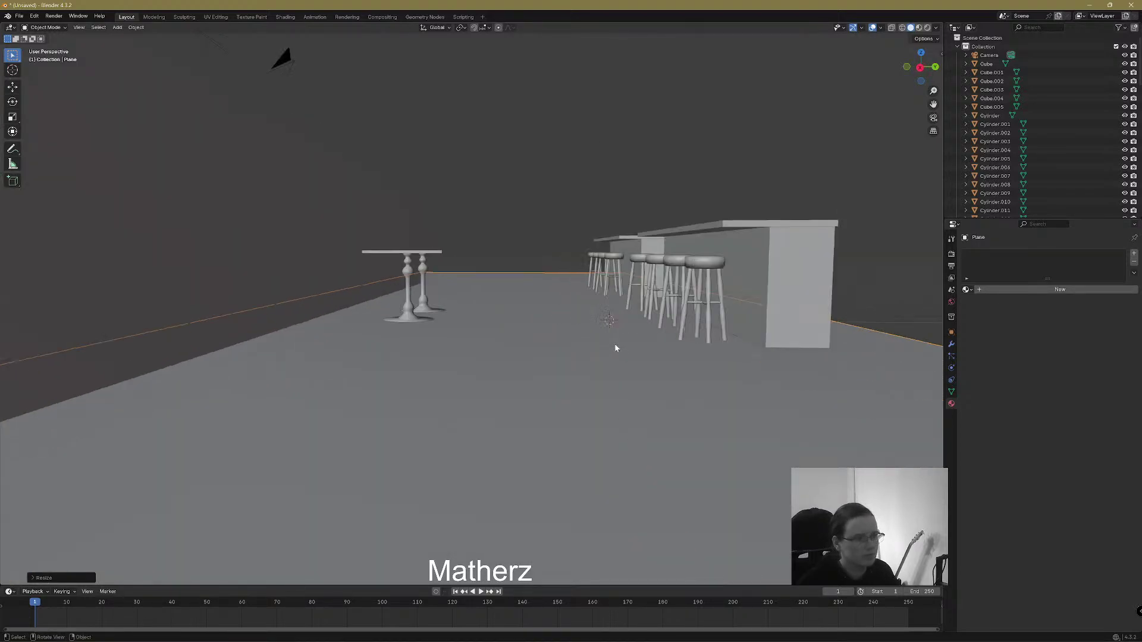
pyautogui.moveTo(630, 265); pyautogui.dragTo(578, 324, button='middle')
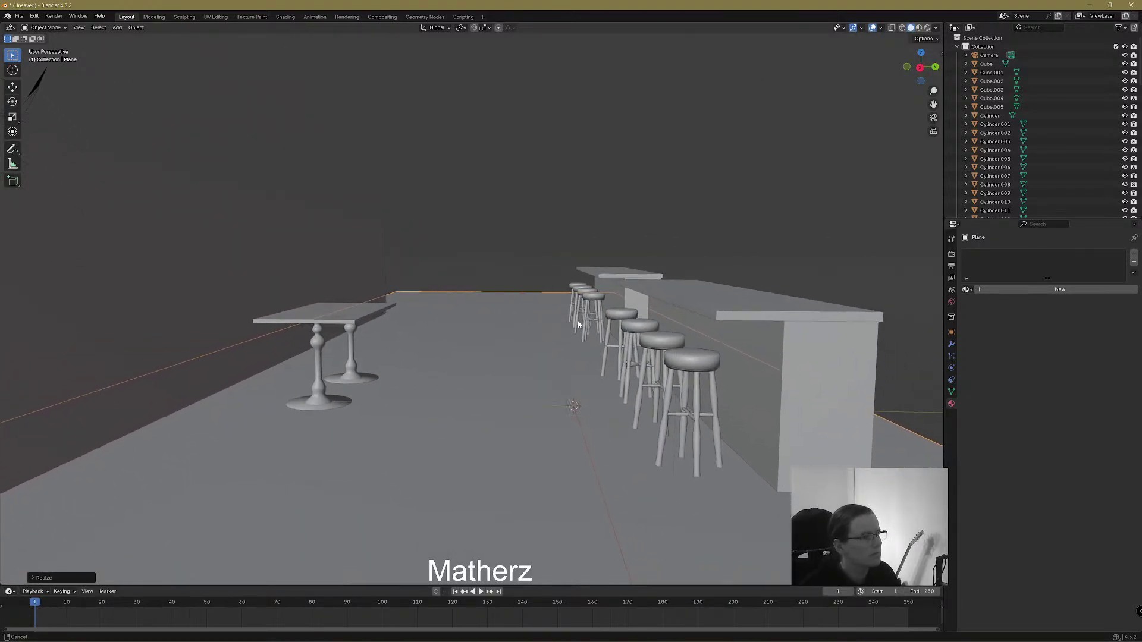
pyautogui.click(79, 27)
pyautogui.moveTo(119, 158)
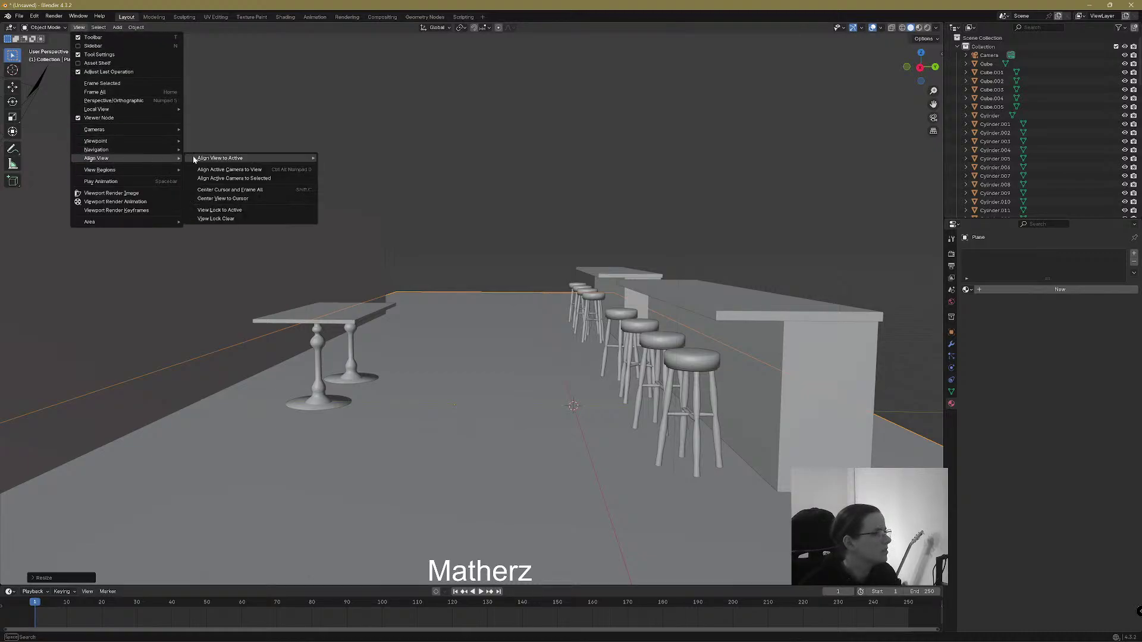
pyautogui.click(232, 170)
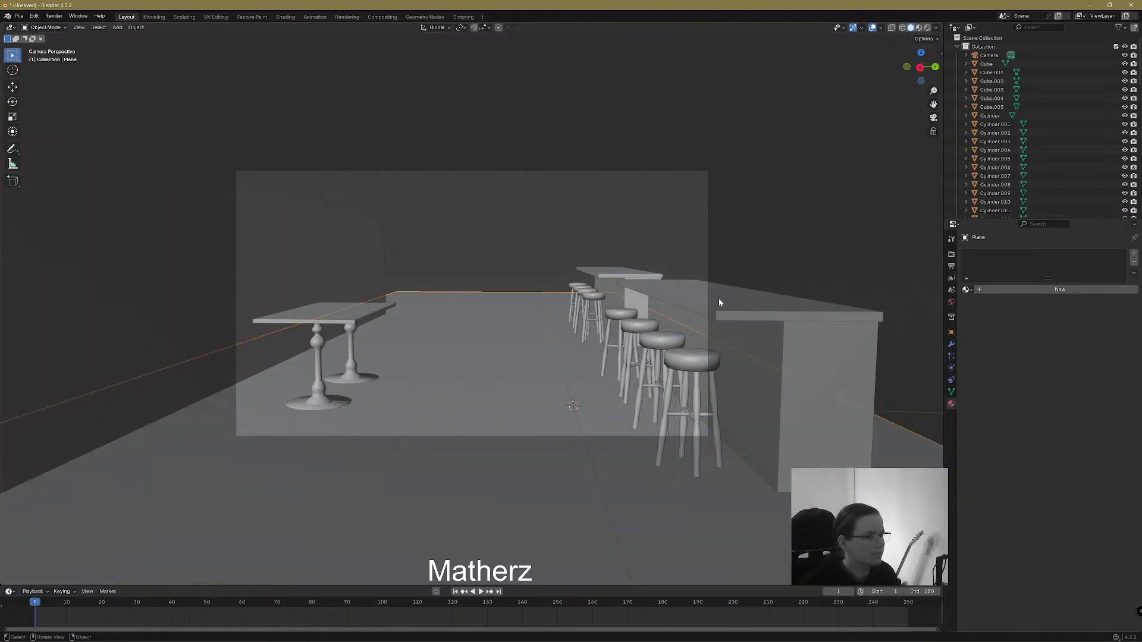
# Delete the point light and preview the scene in rendered shading
pyautogui.click(681, 188)
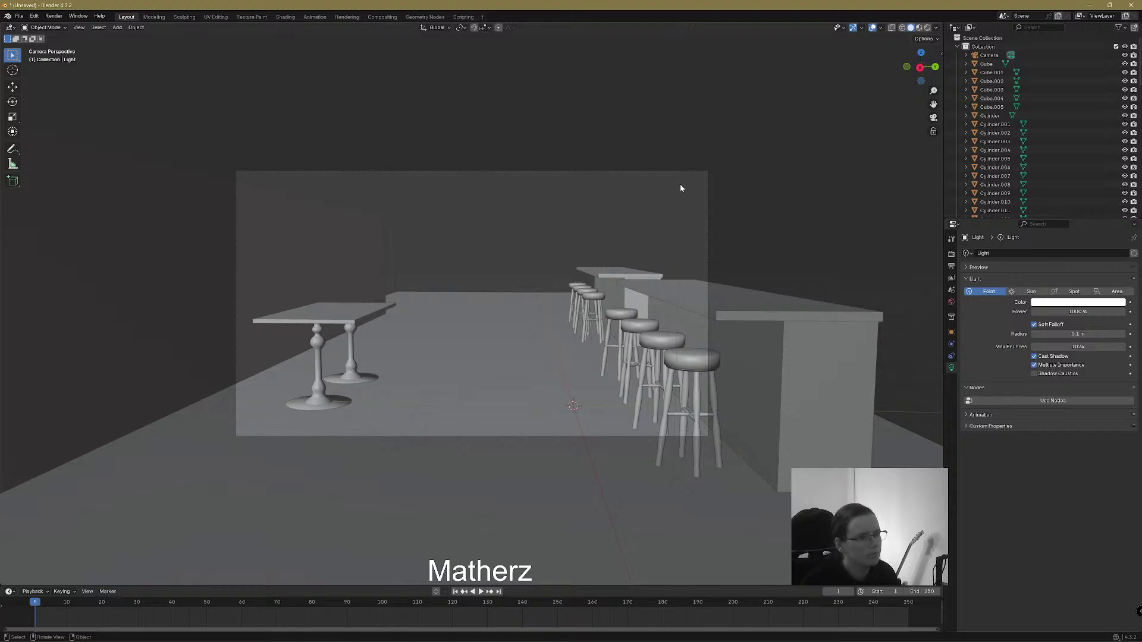
pyautogui.press('Delete')
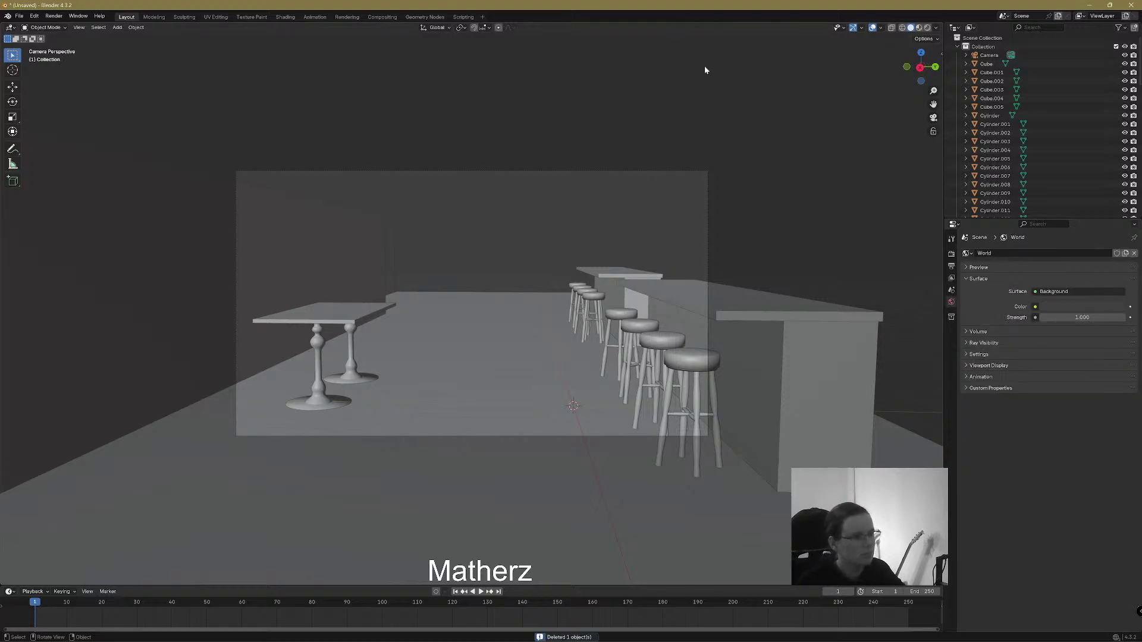
pyautogui.click(927, 27)
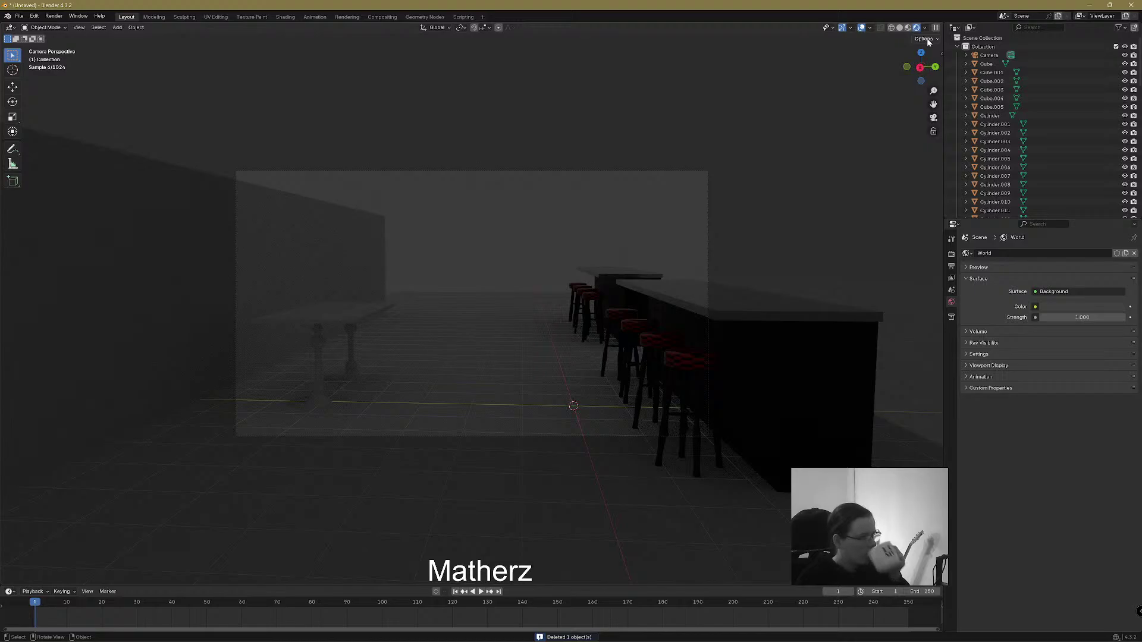
# Return to solid shading, then move the camera back about 2.6 m along its local Z axis and lower it
pyautogui.click(752, 164)
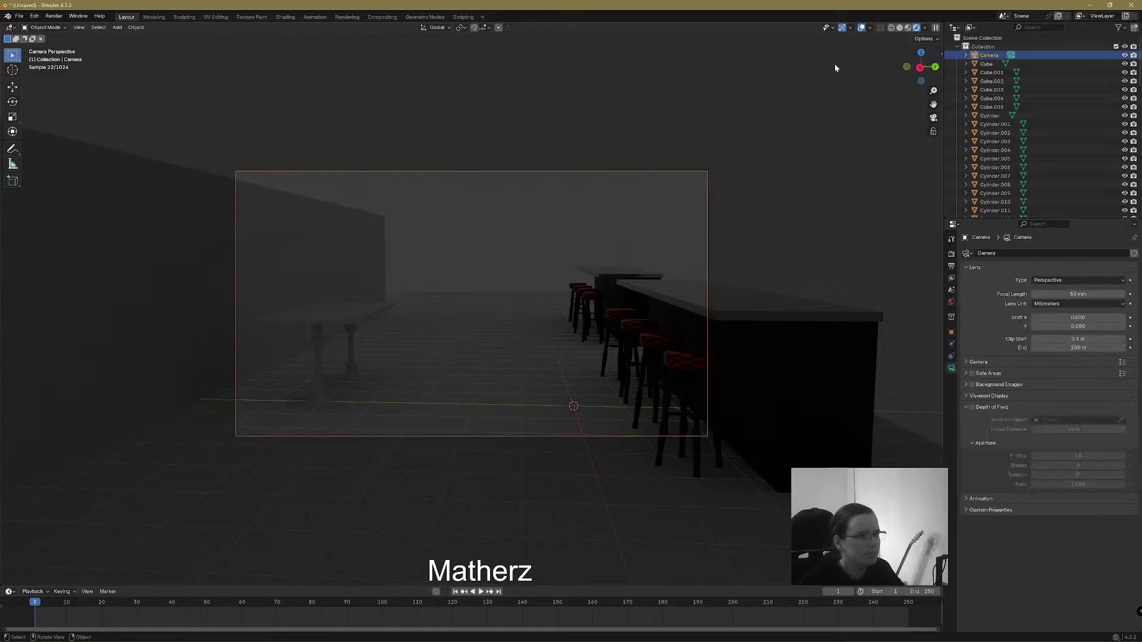
pyautogui.click(899, 27)
pyautogui.press('g')
pyautogui.press('z')
pyautogui.press('z')
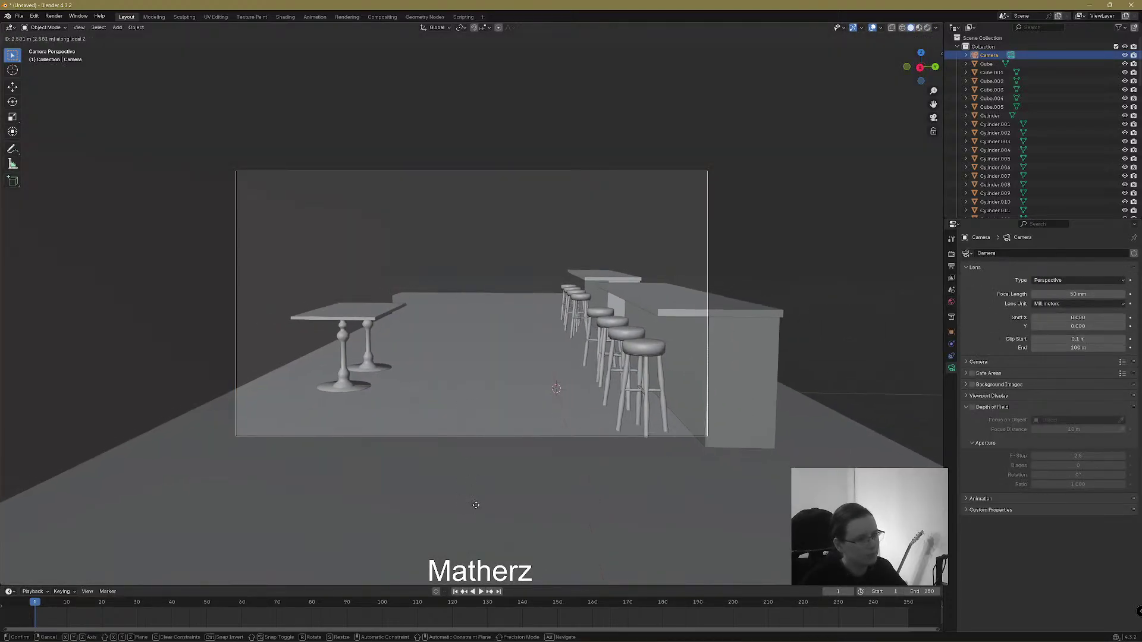
pyautogui.click(474, 503)
pyautogui.press('g')
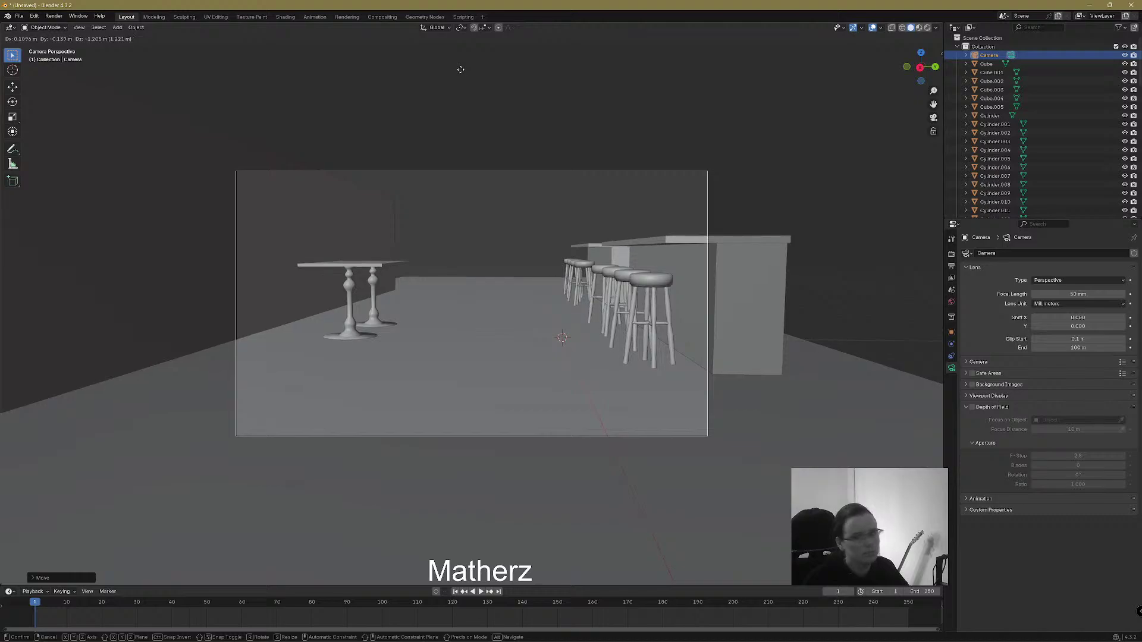
pyautogui.click(474, 575)
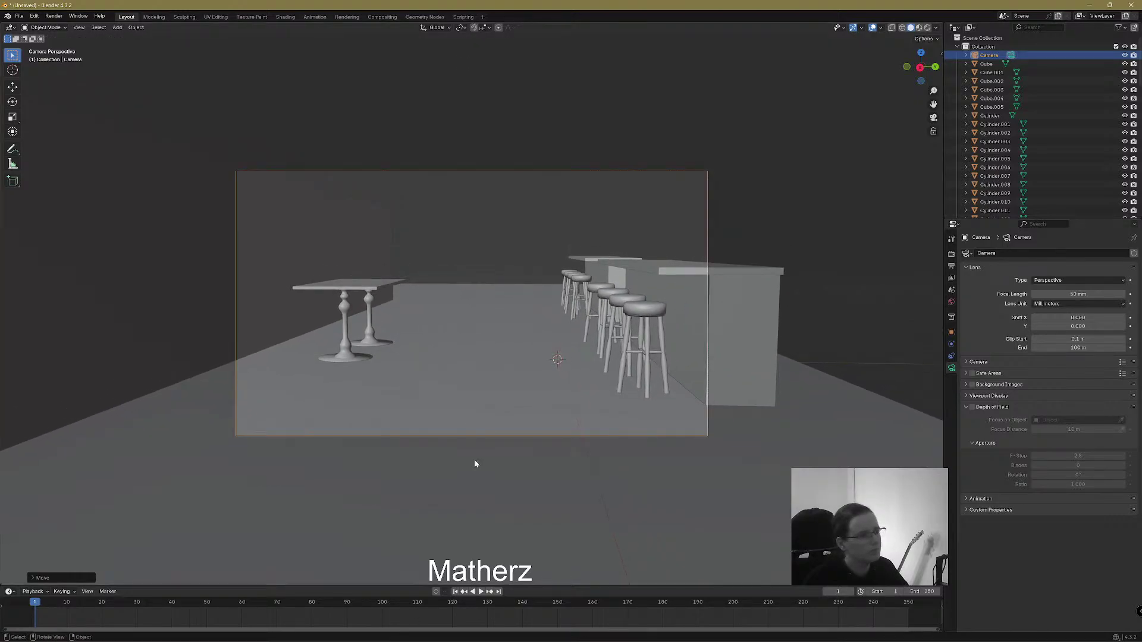
# Tilt the camera upward with trackball rotation and fine-tune its position so the table and stools sit low in the frame
pyautogui.press('r')
pyautogui.press('r')
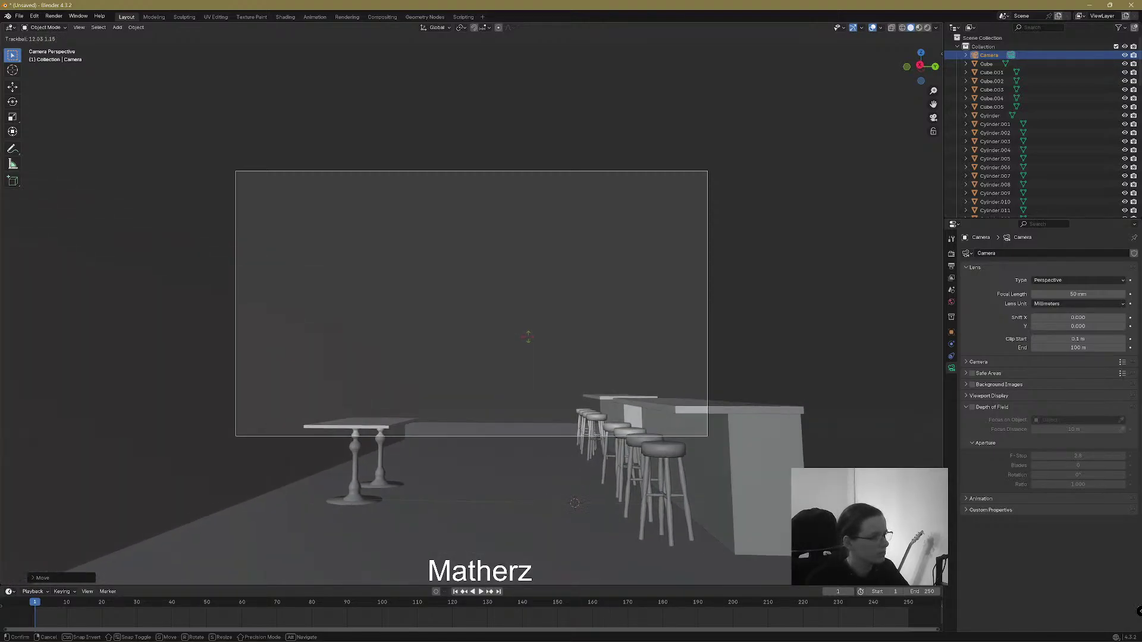
pyautogui.click(524, 344)
pyautogui.press('g')
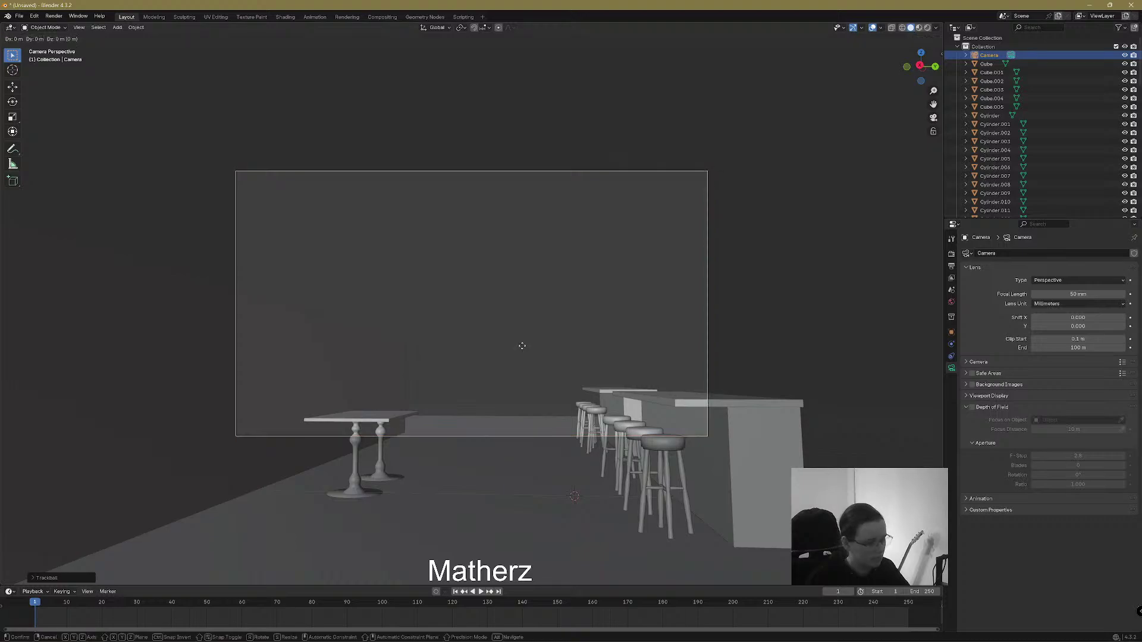
pyautogui.click(513, 348)
pyautogui.press('g')
pyautogui.click(522, 430)
pyautogui.press('g')
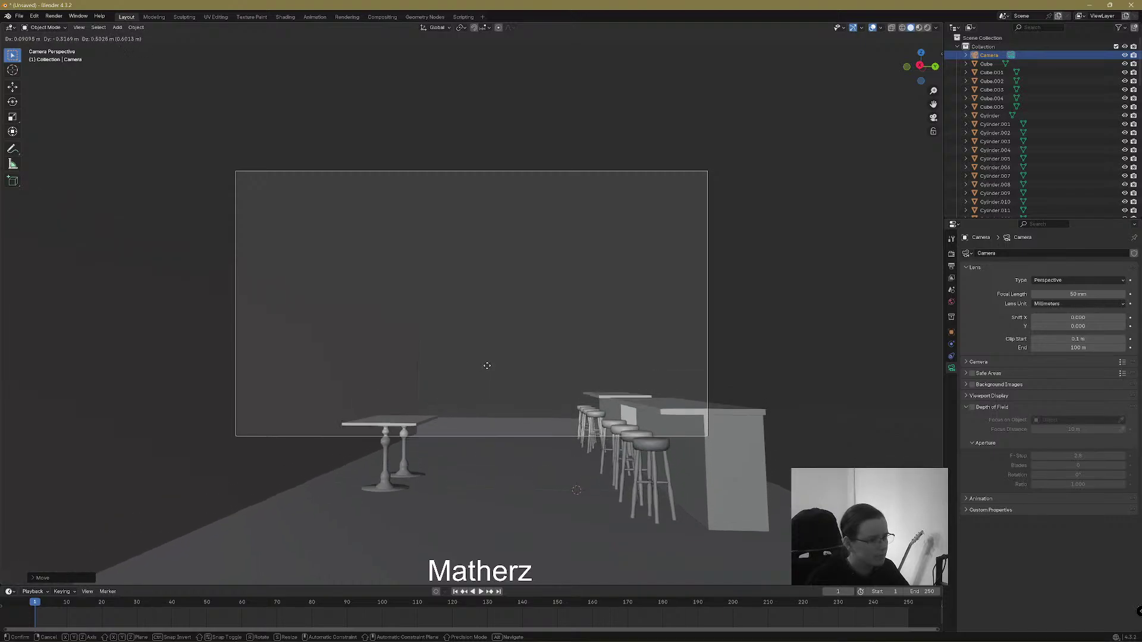
pyautogui.click(508, 393)
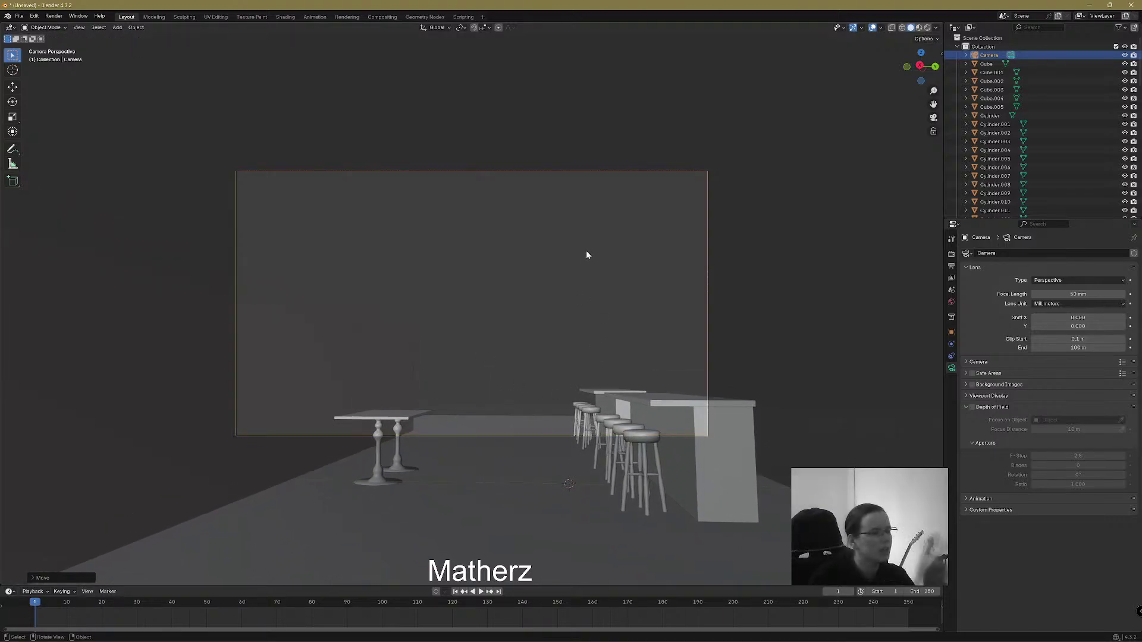
# Set the render resolution to a portrait format of 1080 px by 1920 px
pyautogui.click(952, 277)
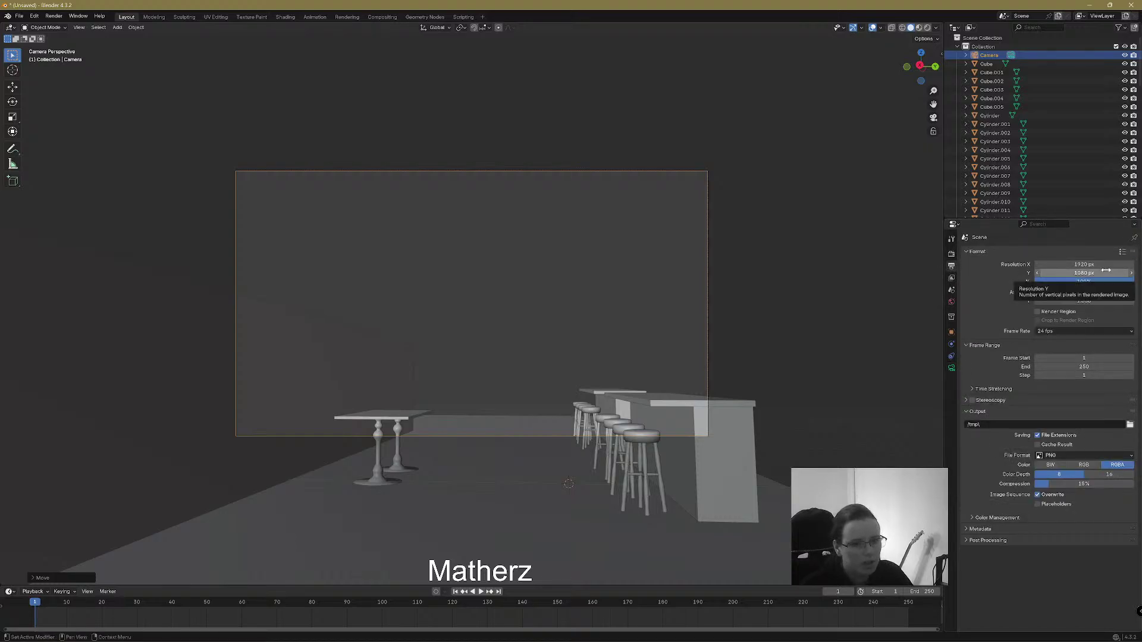
pyautogui.click(1106, 271)
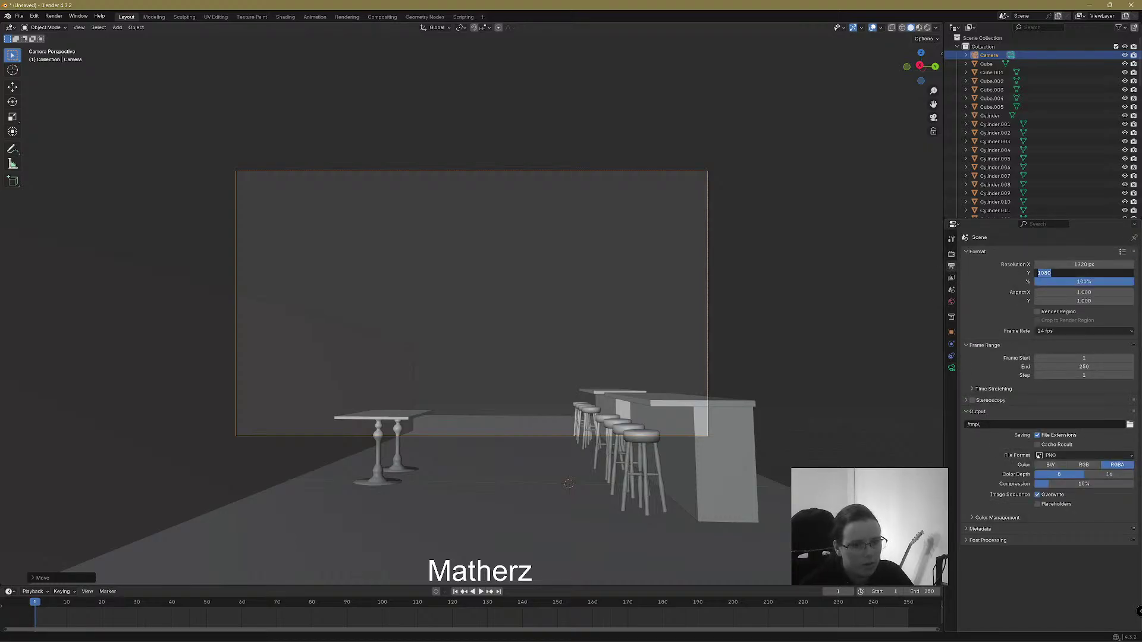
pyautogui.write('1920')
pyautogui.press('Return')
pyautogui.click(1103, 264)
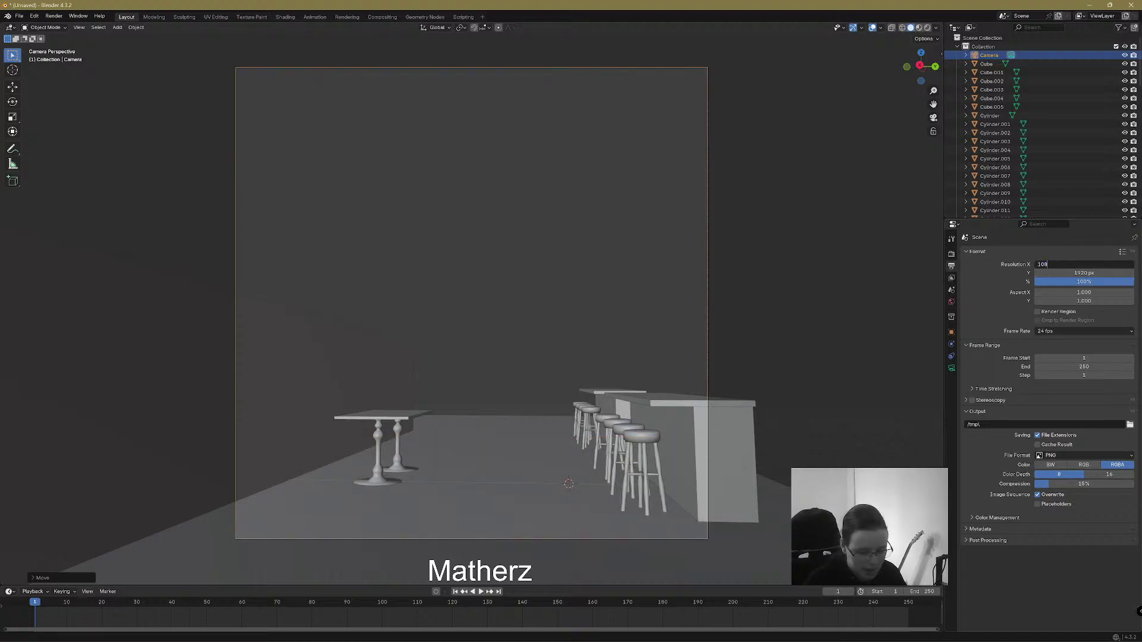
pyautogui.press('Return')
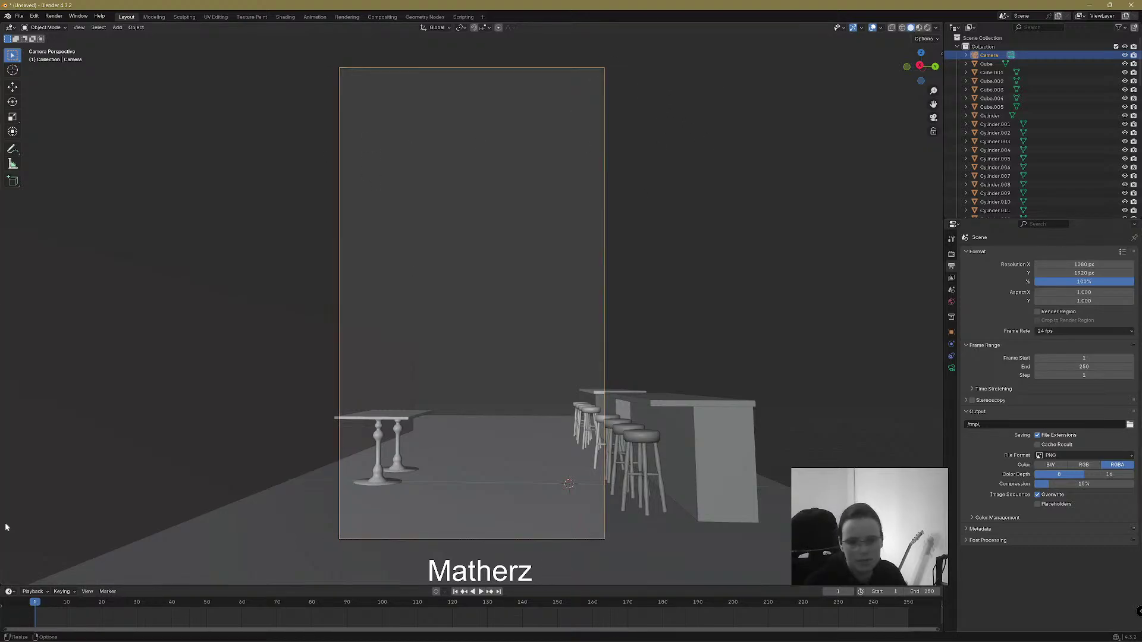
# Shift the camera sideways, pull it back along its local Z axis, and reposition it to fit the table and stools in the portrait frame
pyautogui.press('g')
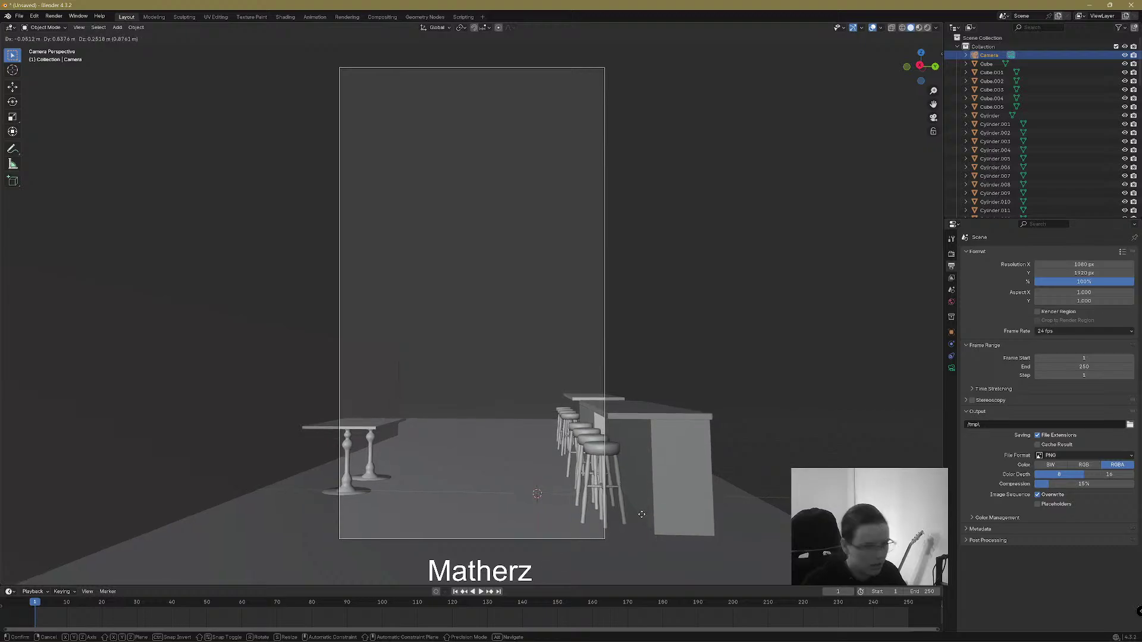
pyautogui.click(511, 497)
pyautogui.press('g')
pyautogui.press('z')
pyautogui.press('z')
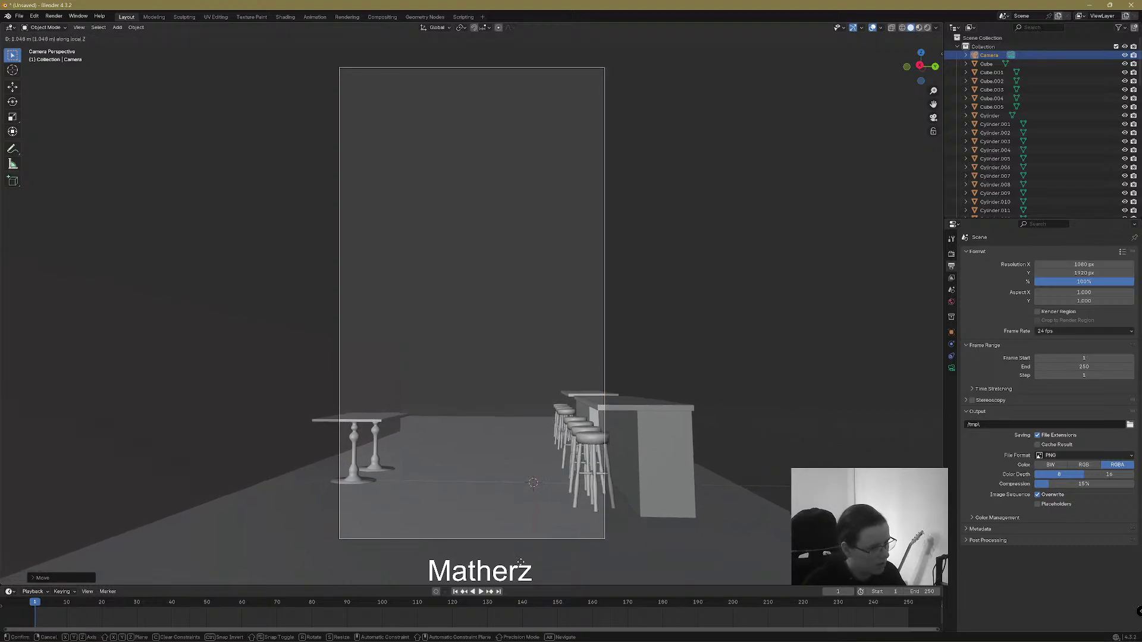
pyautogui.click(525, 536)
pyautogui.press('g')
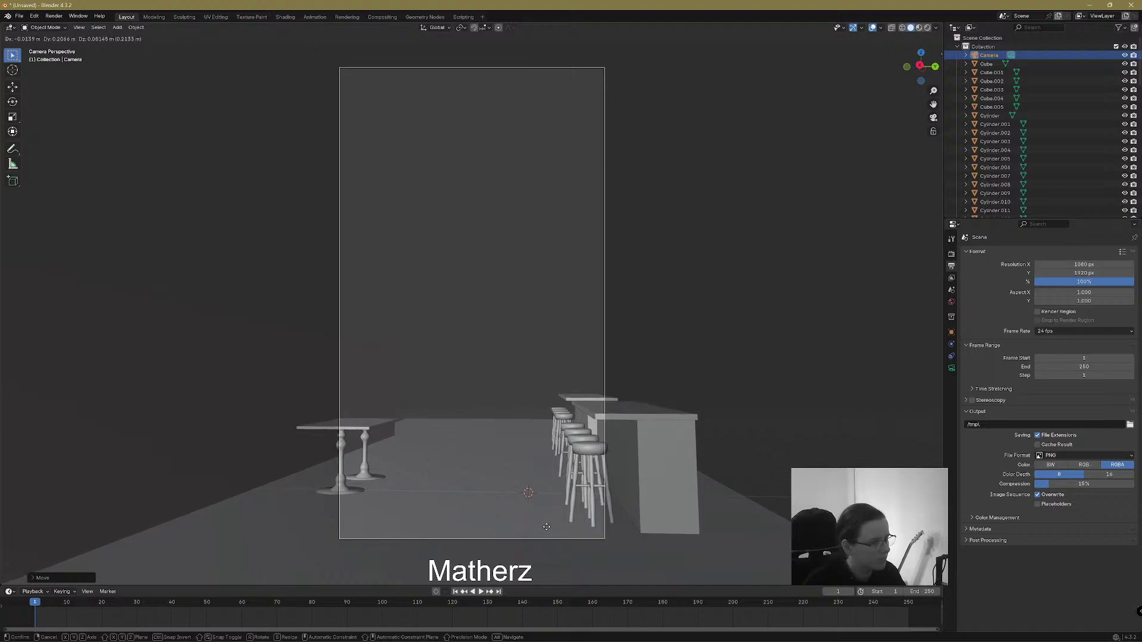
pyautogui.click(545, 527)
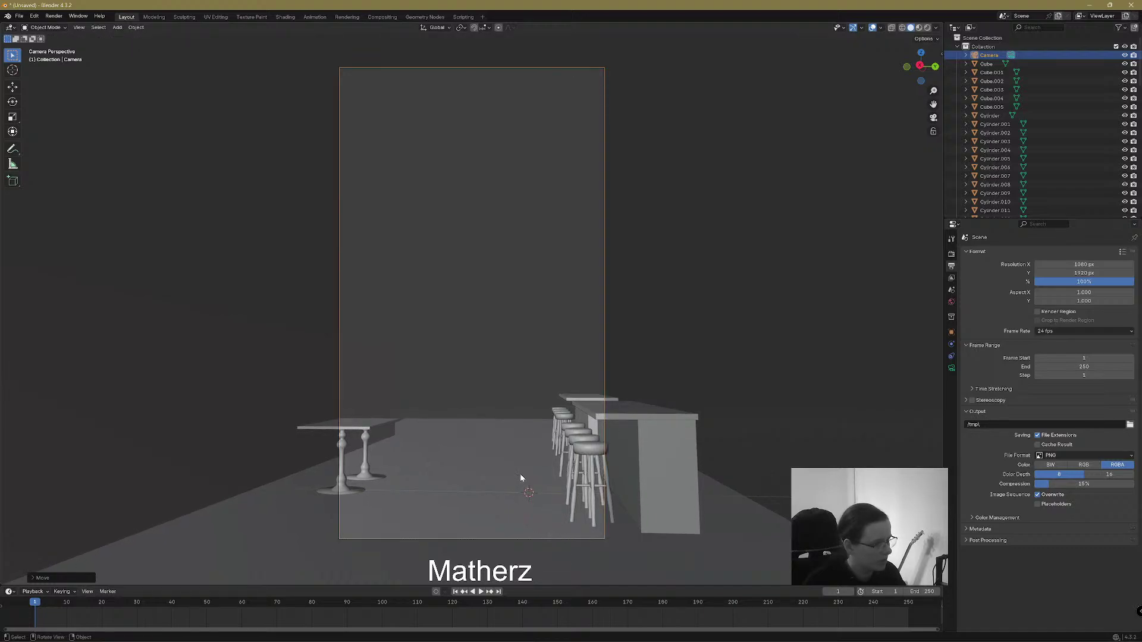
# Move the camera forward along its local Z axis and turn it slightly with trackball rotation so the nearest bar stool fits in frame
pyautogui.press('g')
pyautogui.press('z')
pyautogui.press('z')
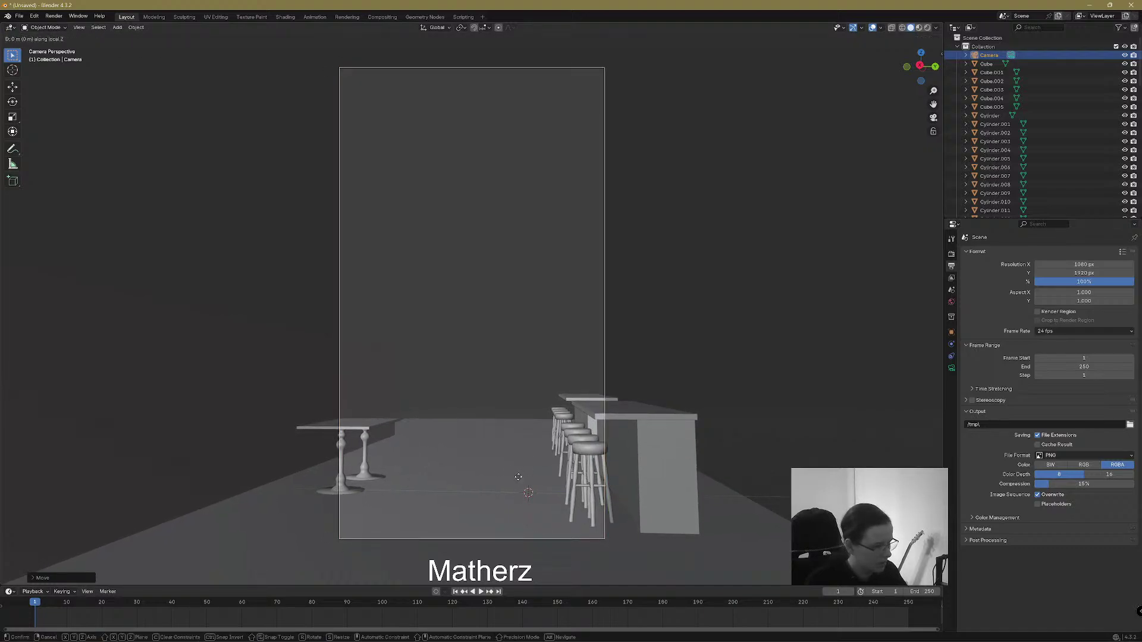
pyautogui.click(496, 498)
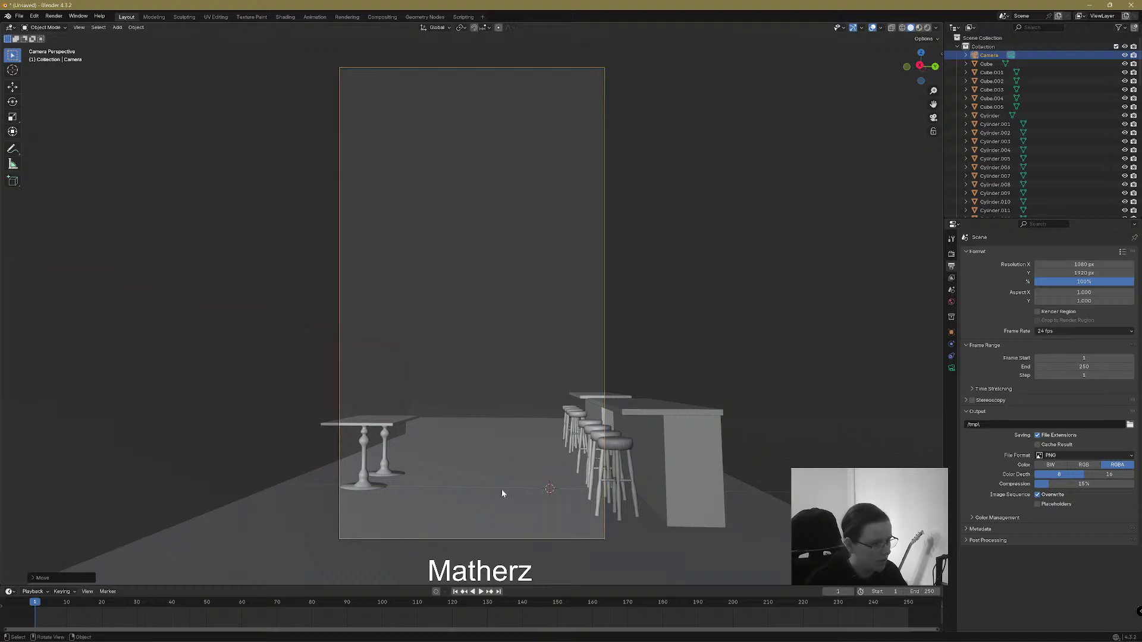
pyautogui.press('r')
pyautogui.press('r')
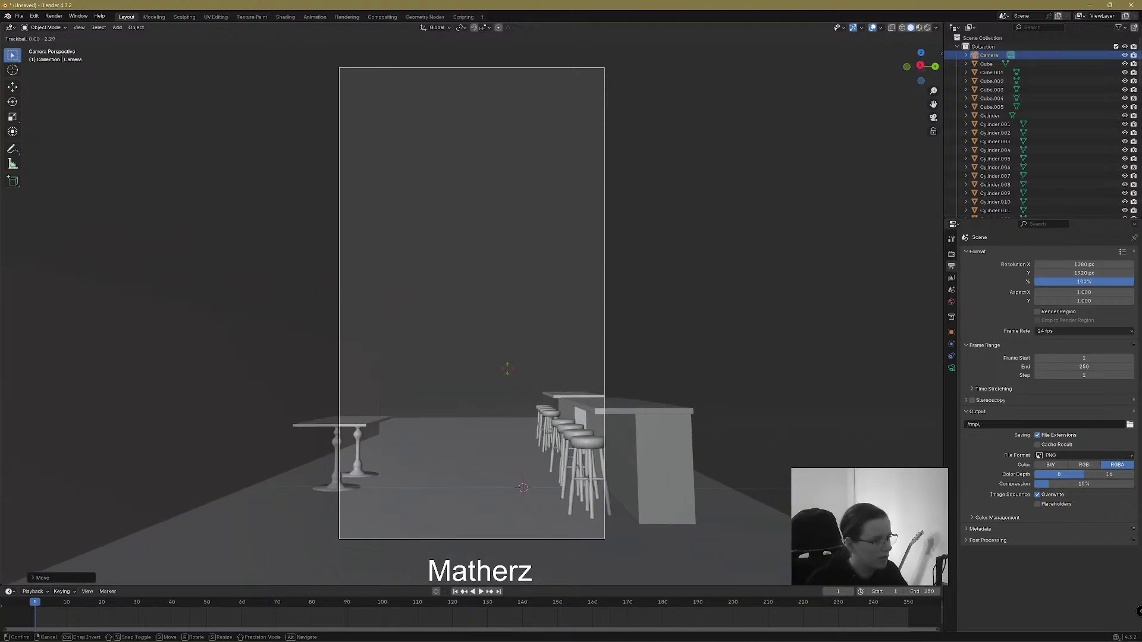
pyautogui.click(507, 370)
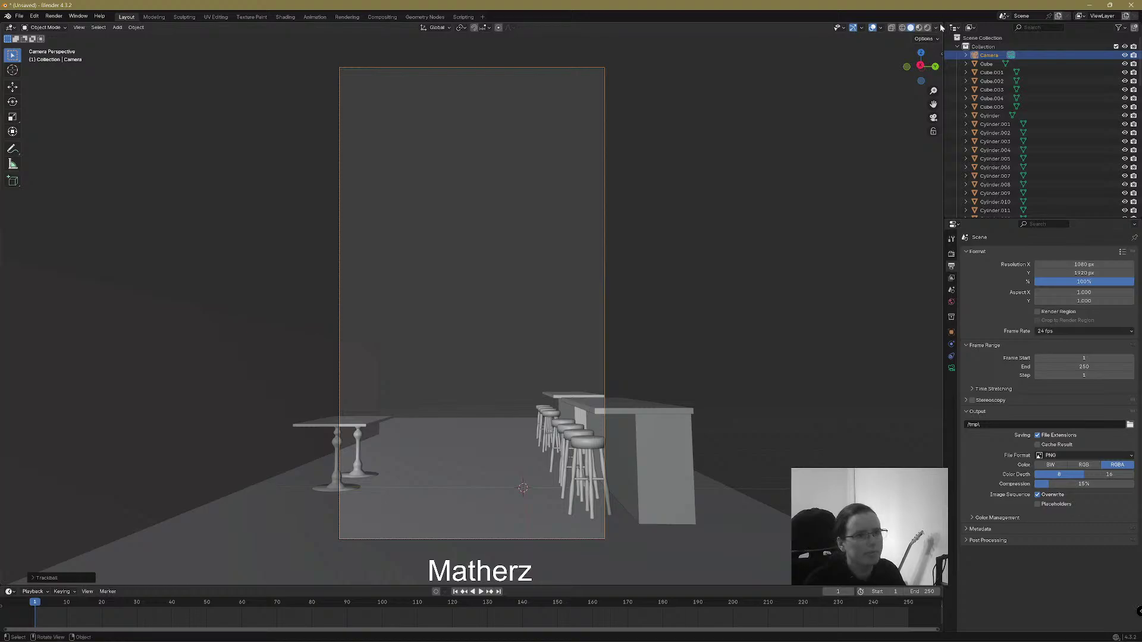
# Split the 3D view into a narrow camera view and a wide free perspective view of the scene, shrinking the side panels
pyautogui.moveTo(938, 24); pyautogui.dragTo(386, 74)
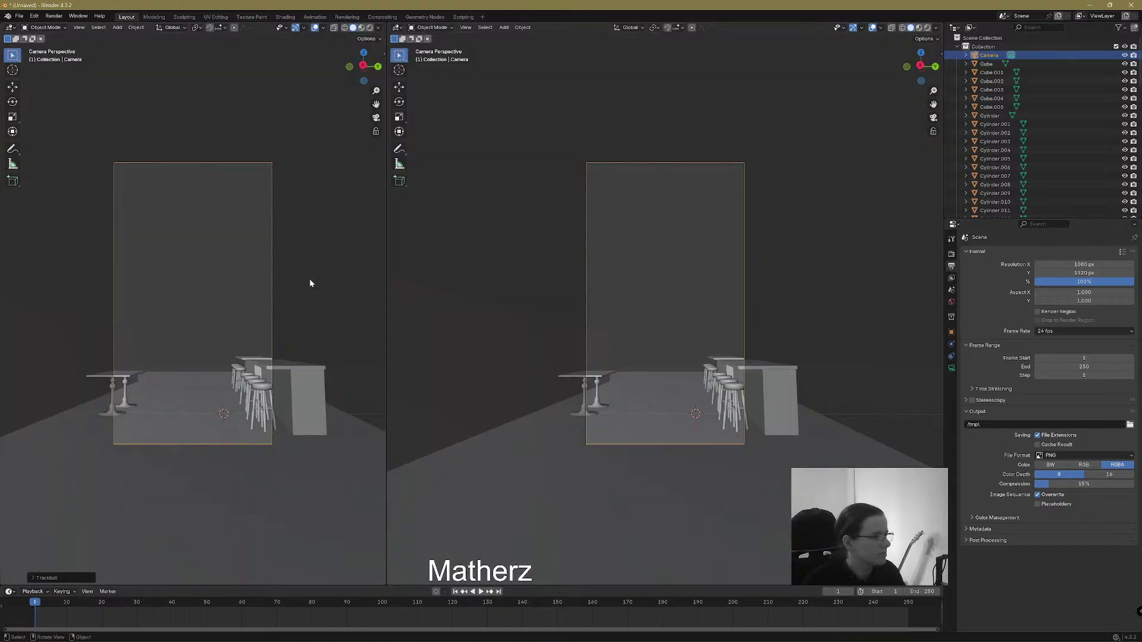
pyautogui.scroll(3, 198, 285)
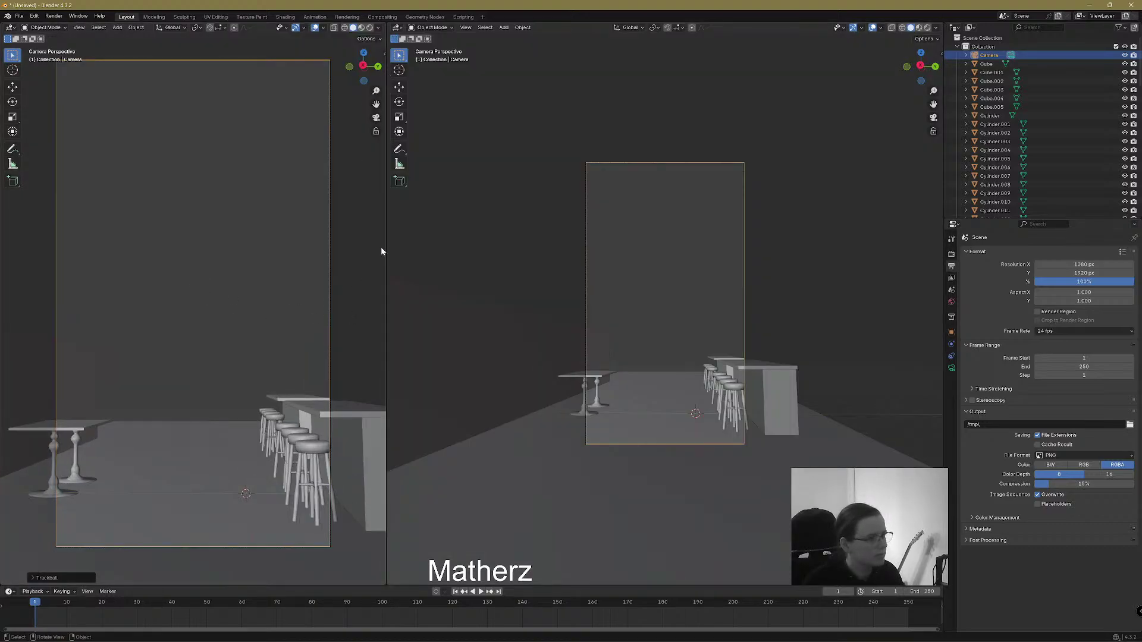
pyautogui.moveTo(387, 244); pyautogui.dragTo(296, 245)
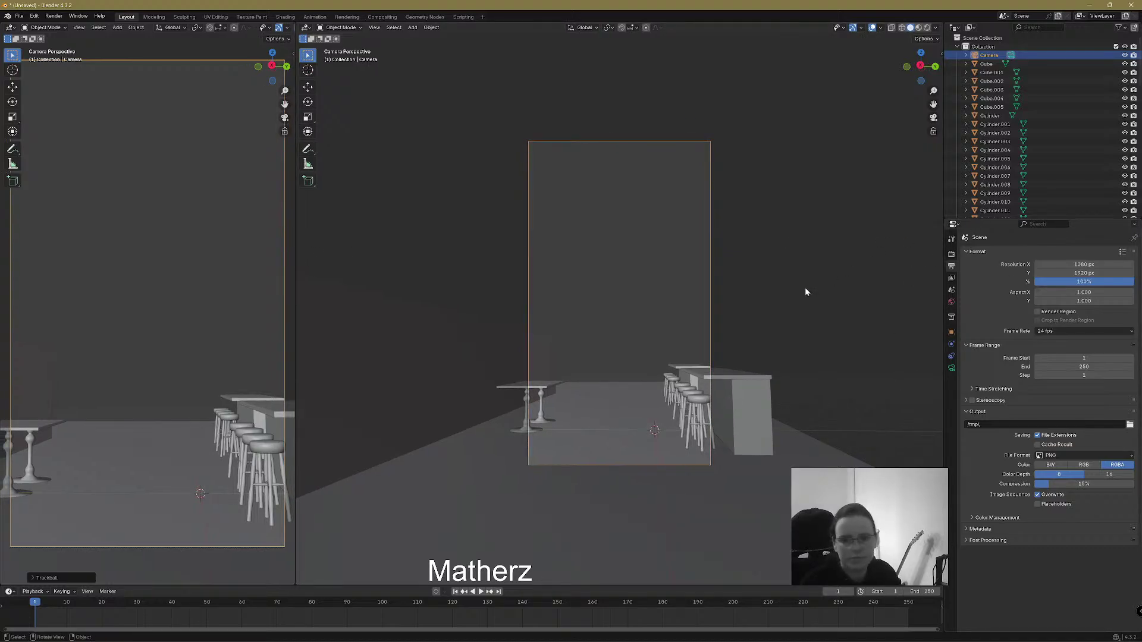
pyautogui.moveTo(944, 248); pyautogui.dragTo(1034, 250)
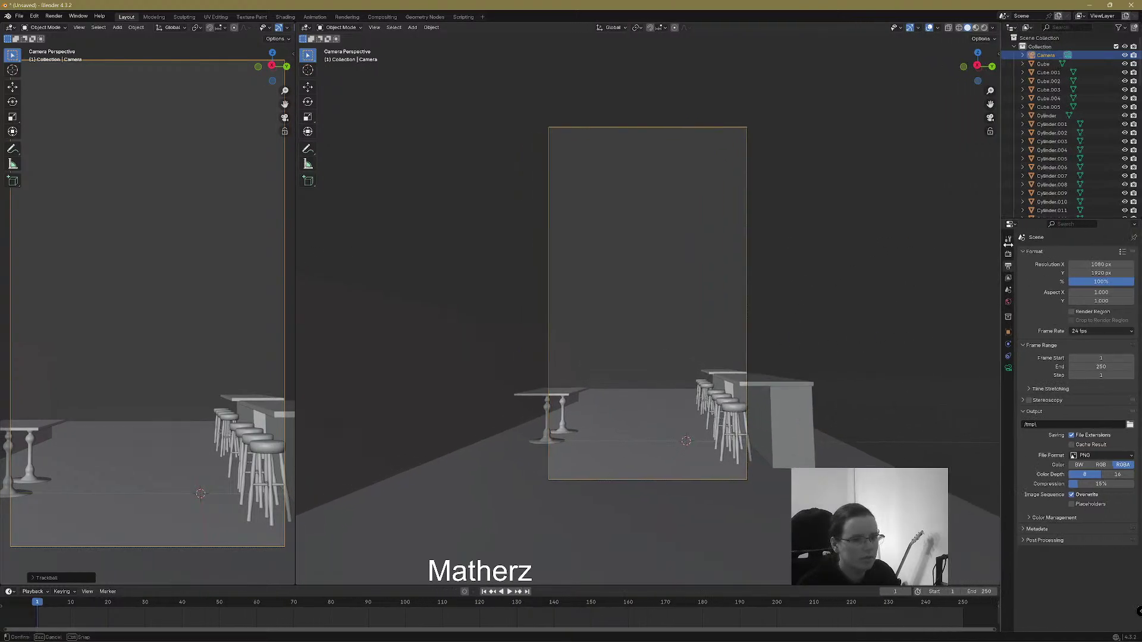
pyautogui.moveTo(922, 272); pyautogui.dragTo(787, 429, button='middle')
pyautogui.scroll(-5, 601, 461)
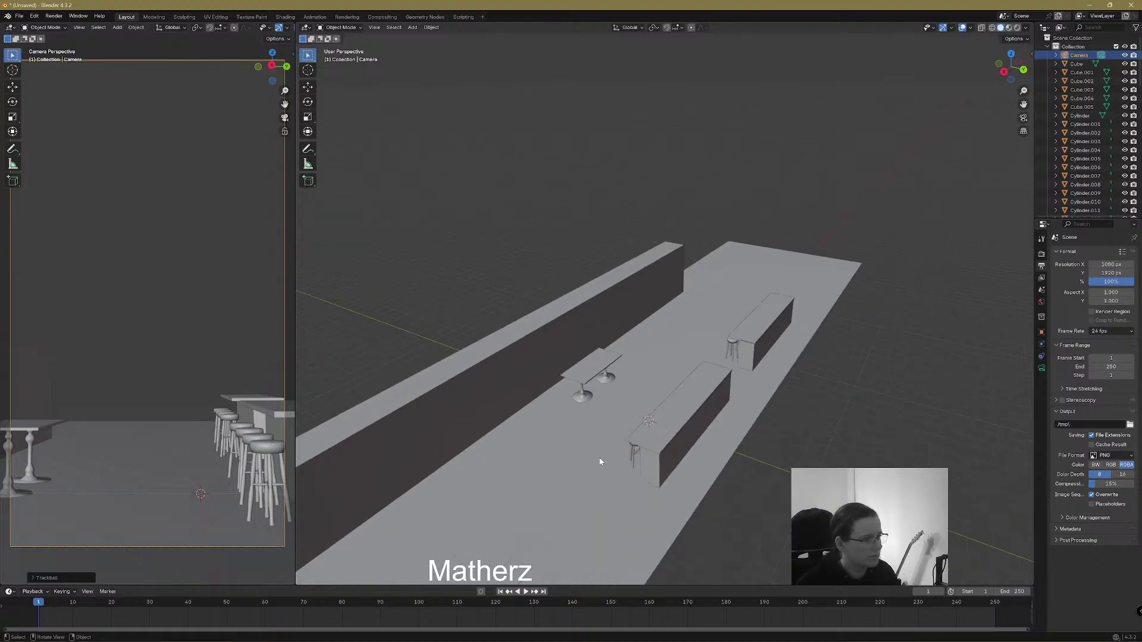
# Duplicate all parts of the nearest bar stool and place the copy along the Y axis beside the table
pyautogui.scroll(5, 634, 452)
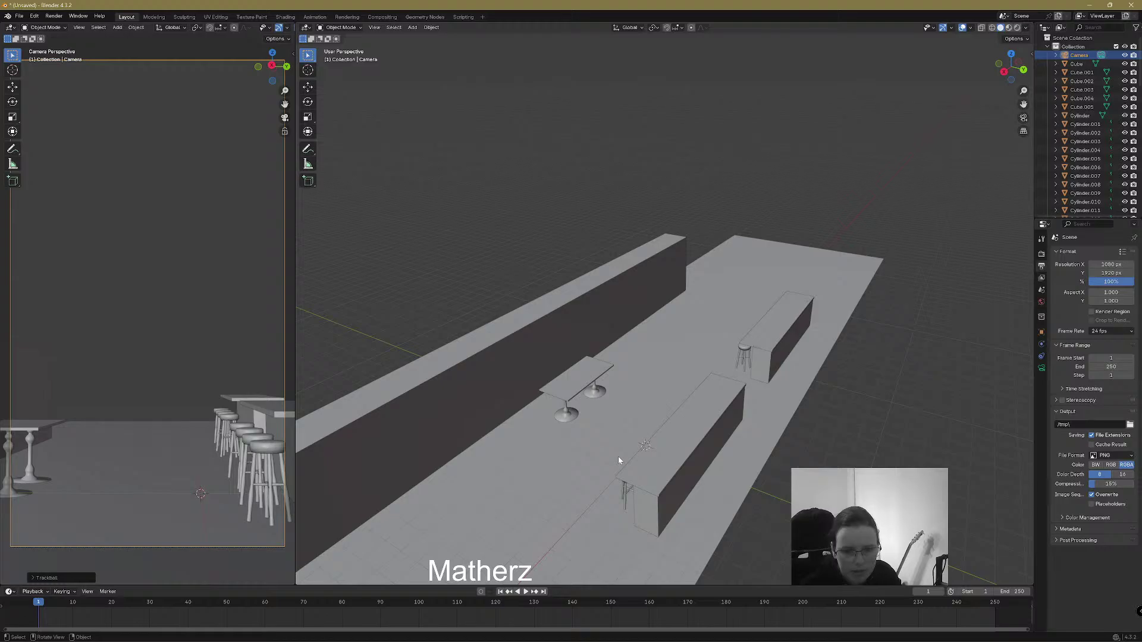
pyautogui.moveTo(721, 461); pyautogui.dragTo(751, 431, button='middle')
pyautogui.scroll(6, 793, 447)
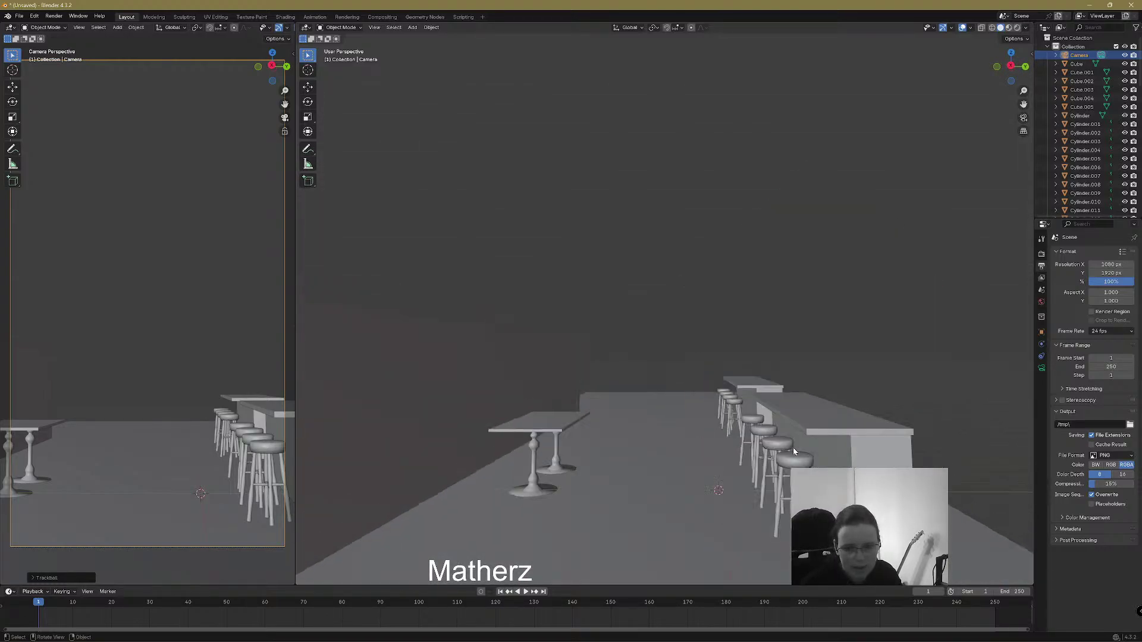
pyautogui.click(794, 459)
pyautogui.keyDown('shift'); pyautogui.click(799, 503); pyautogui.keyUp('shift')
pyautogui.keyDown('shift'); pyautogui.click(792, 505); pyautogui.keyUp('shift')
pyautogui.keyDown('shift'); pyautogui.click(789, 503); pyautogui.keyUp('shift')
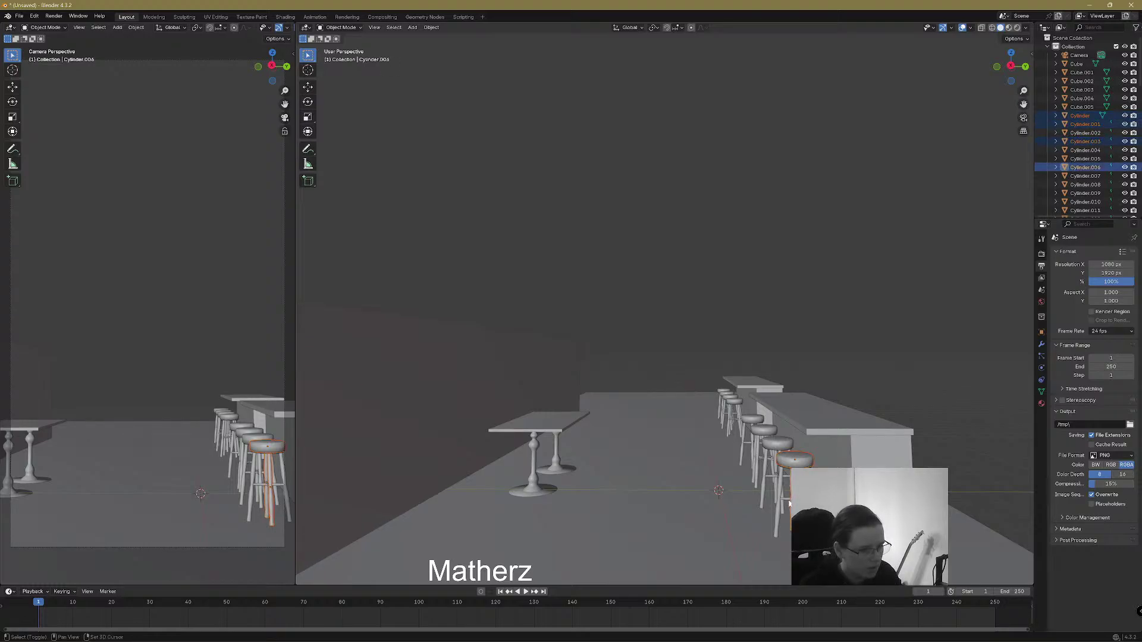
pyautogui.keyDown('shift'); pyautogui.click(786, 505); pyautogui.keyUp('shift')
pyautogui.keyDown('shift'); pyautogui.click(785, 498); pyautogui.keyUp('shift')
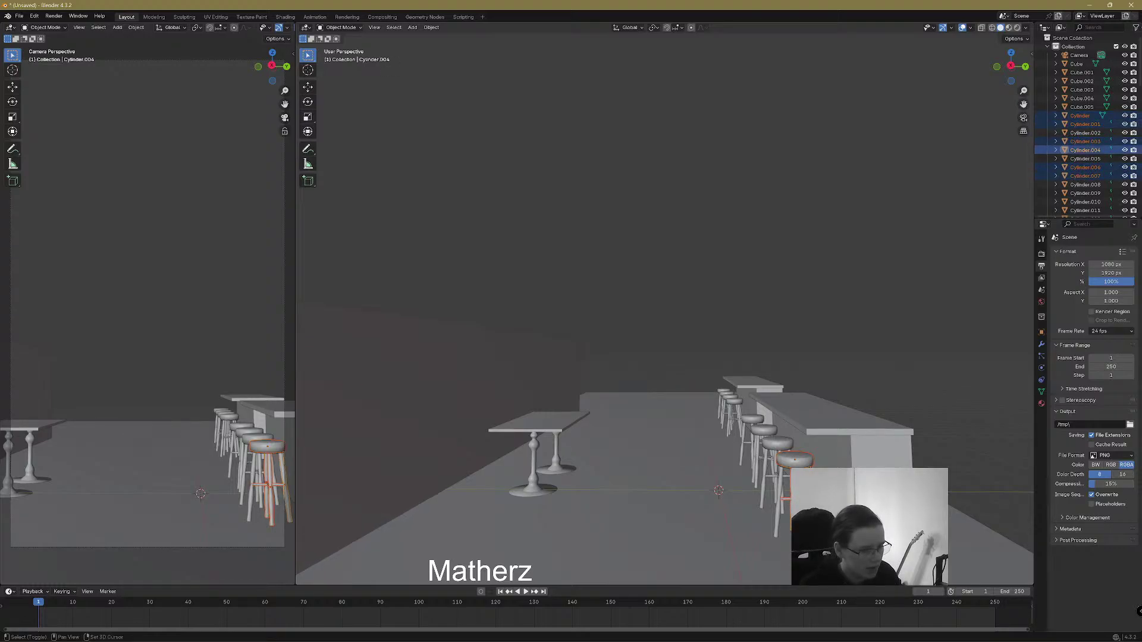
pyautogui.keyDown('shift'); pyautogui.click(781, 497); pyautogui.keyUp('shift')
pyautogui.hotkey('shift', 'd')
pyautogui.press('y')
pyautogui.click(582, 474)
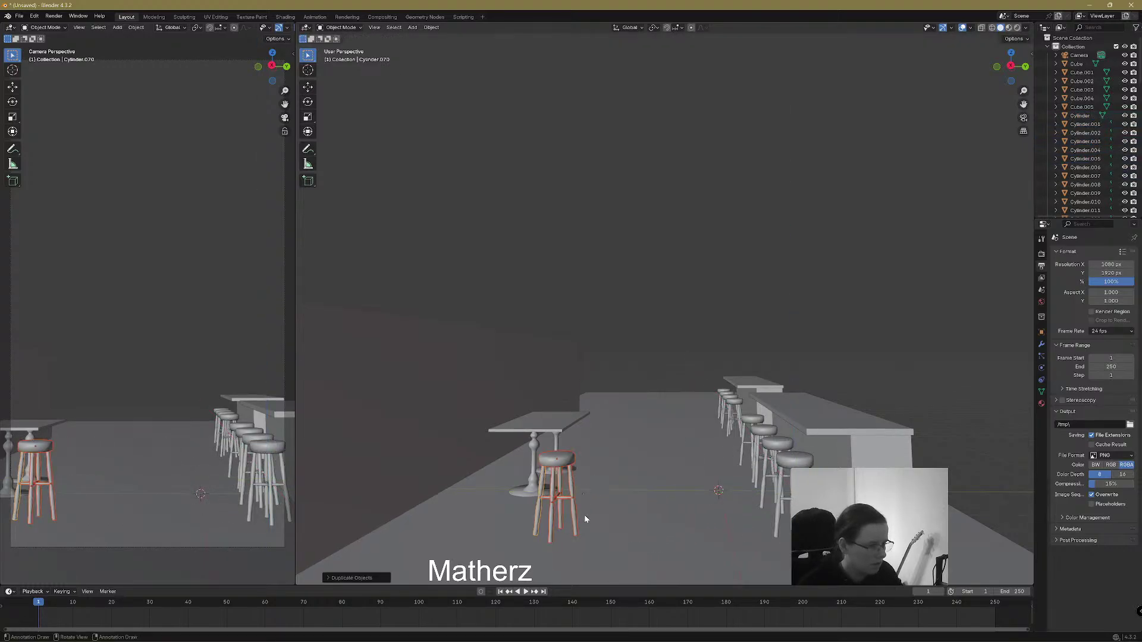
pyautogui.press('s')
pyautogui.press('z')
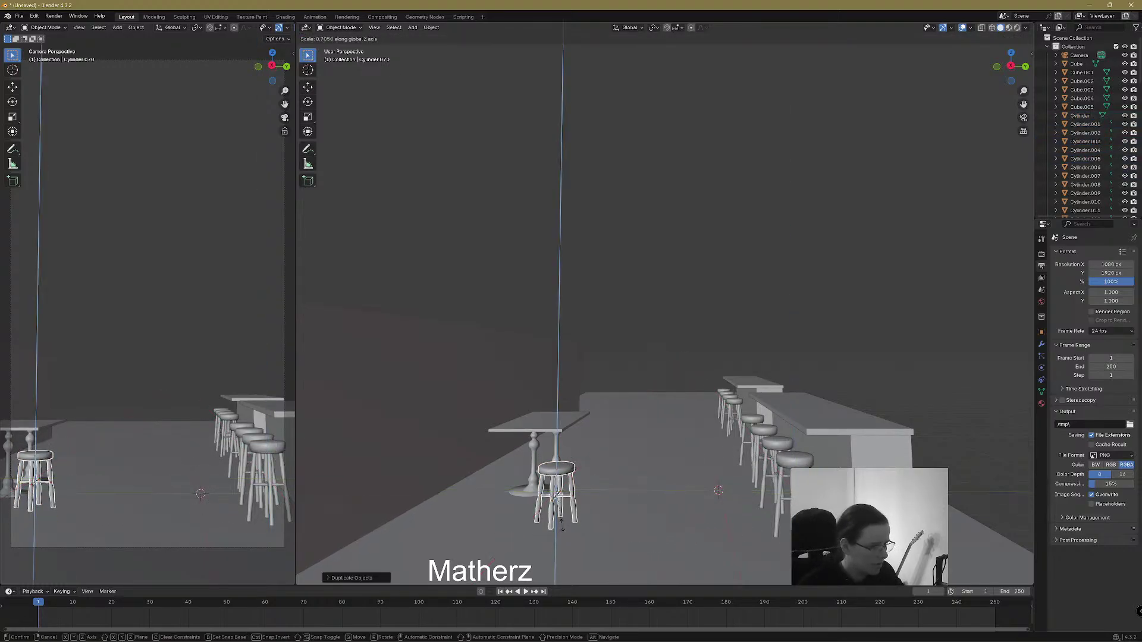
pyautogui.rightClick(565, 527)
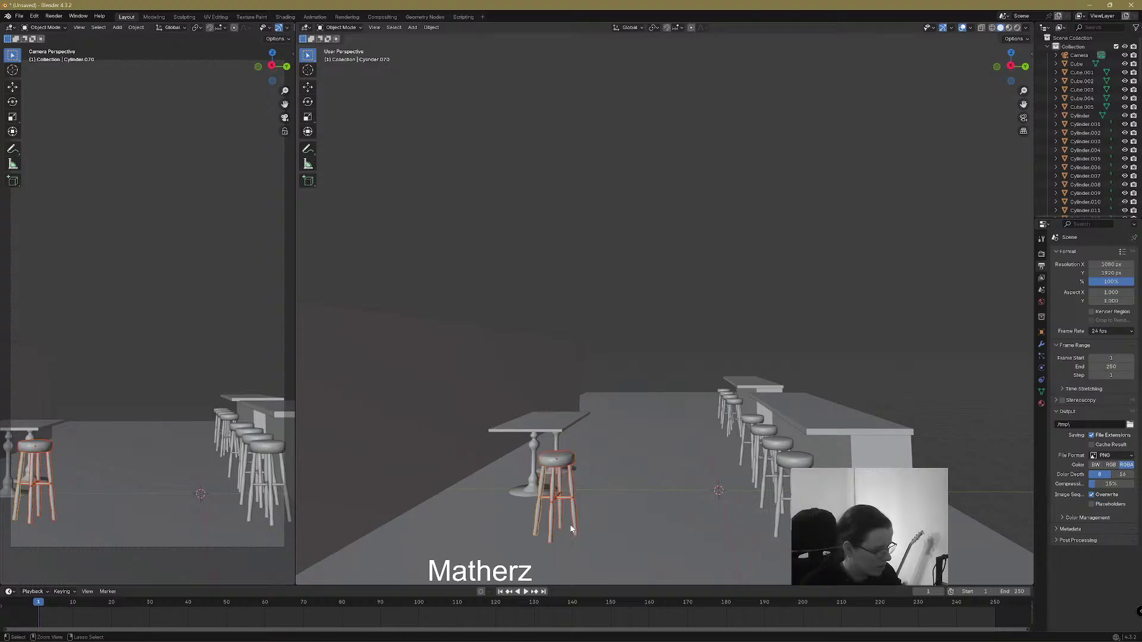
# Shorten only the legs and braces of the copied stool by scaling them along Z, leaving the seat and floor out of the selection
pyautogui.keyDown('shift'); pyautogui.click(567, 462); pyautogui.keyUp('shift')
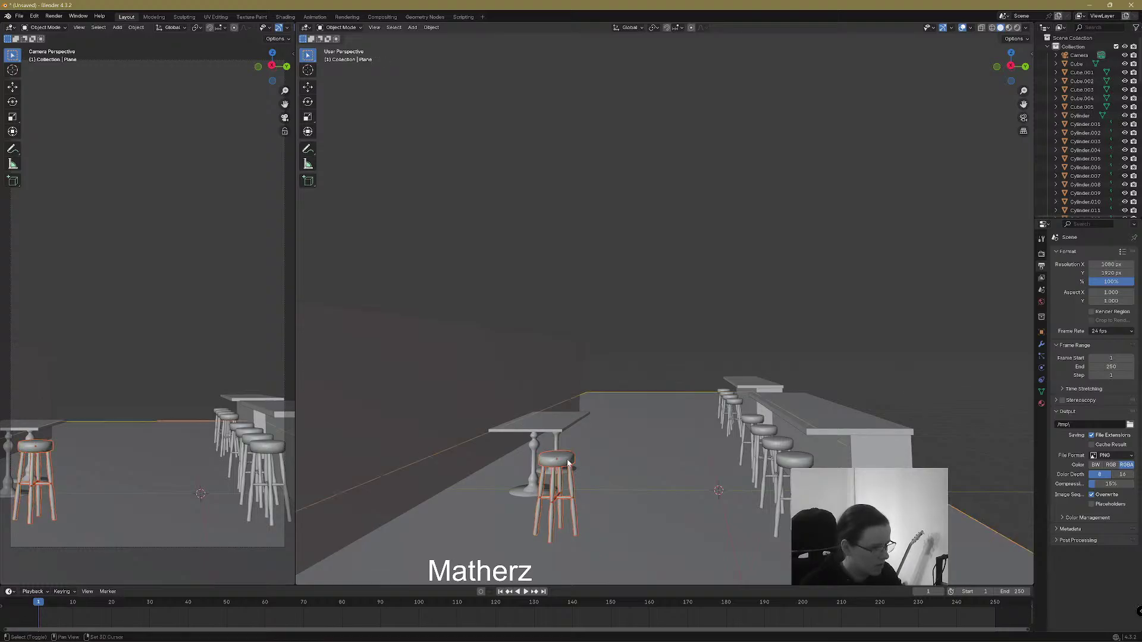
pyautogui.click(569, 463)
pyautogui.moveTo(569, 462); pyautogui.dragTo(662, 440, button='middle')
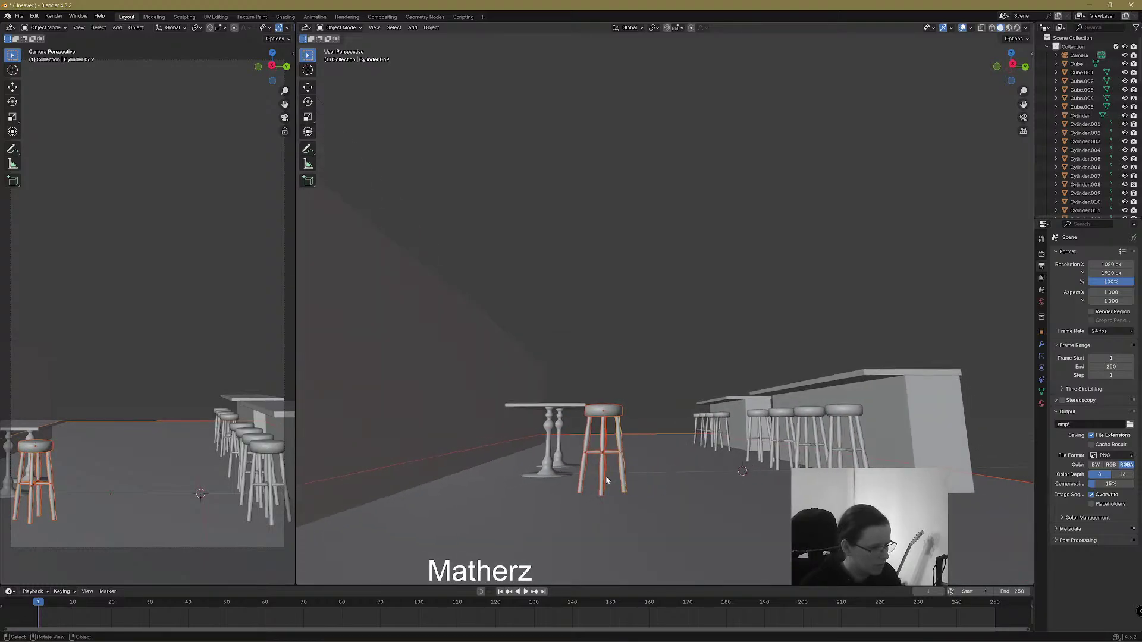
pyautogui.keyDown('shift'); pyautogui.click(661, 440); pyautogui.keyUp('shift')
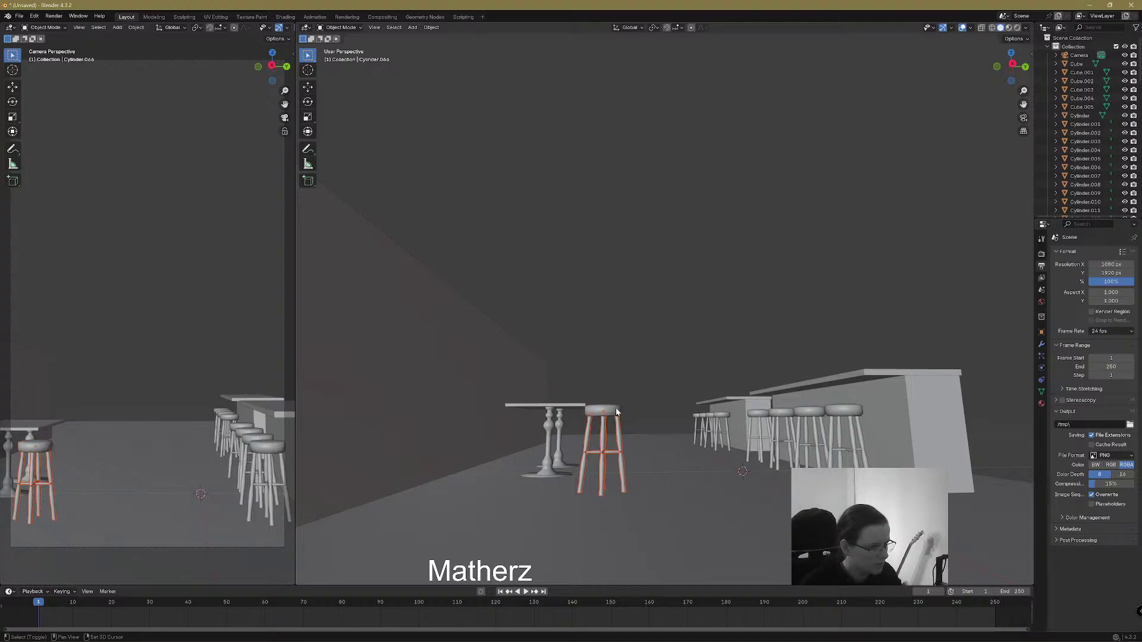
pyautogui.press('s')
pyautogui.press('z')
pyautogui.click(607, 493)
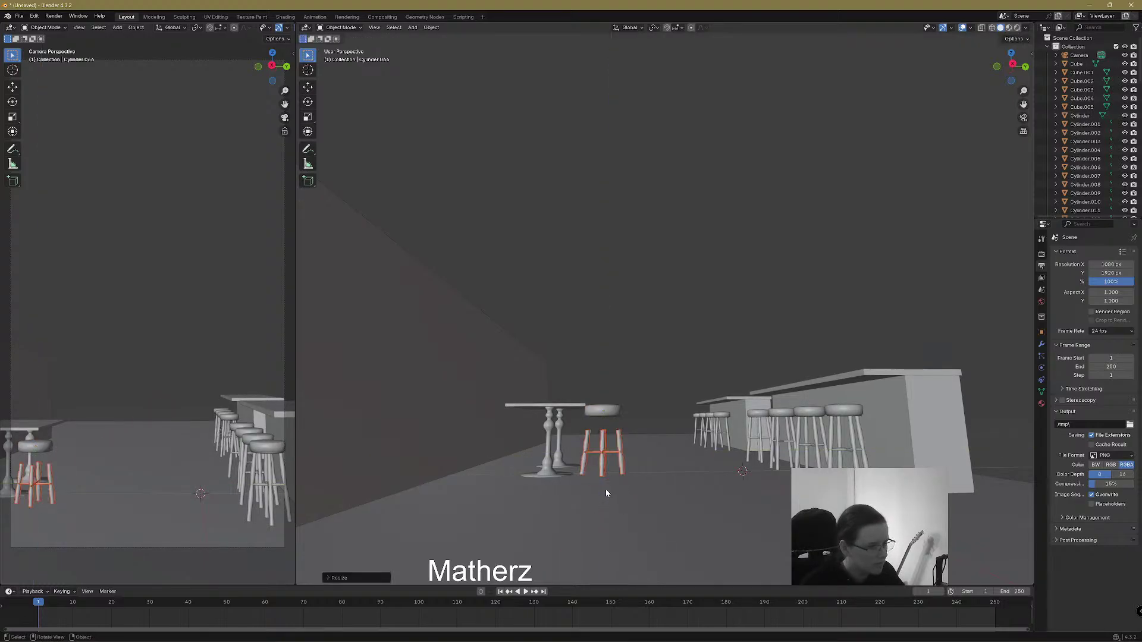
# Lower the copied stool's seat along the Z axis onto the shortened legs
pyautogui.click(613, 416)
pyautogui.press('g')
pyautogui.press('z')
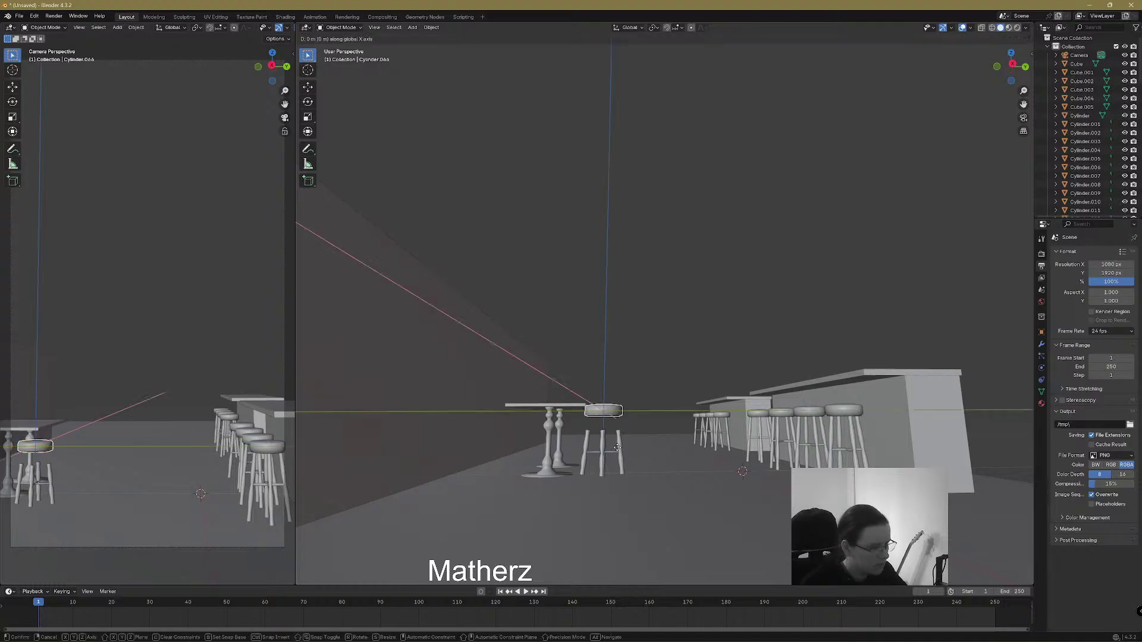
pyautogui.click(625, 467)
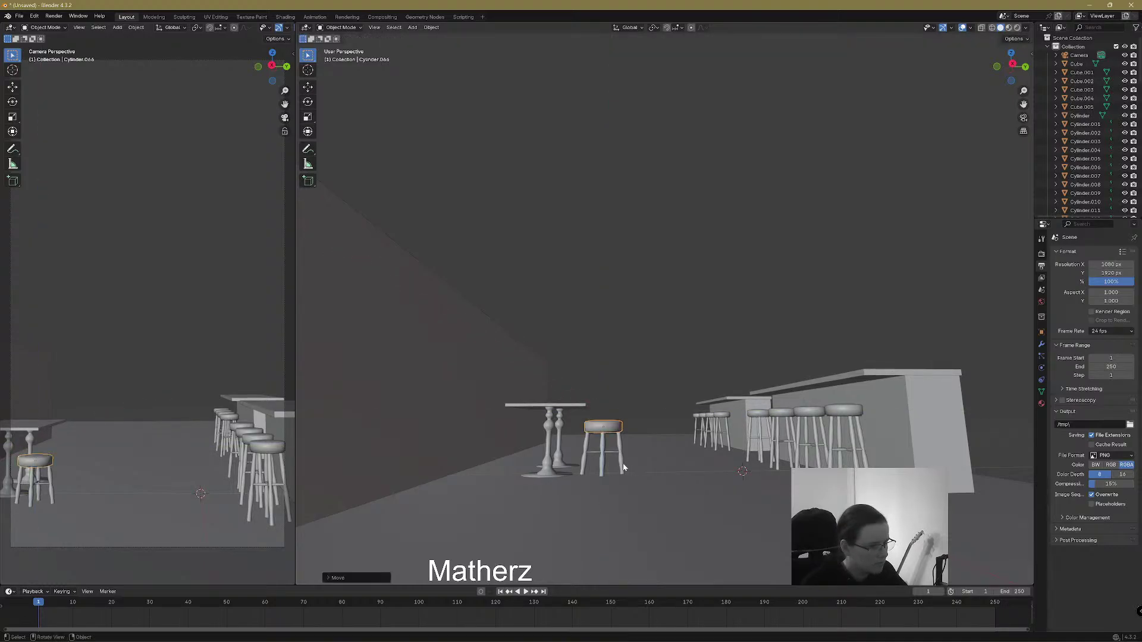
# Select the whole short stool, move it along the X axis beside the table, and scale it up
pyautogui.moveTo(610, 437); pyautogui.dragTo(626, 370, button='middle')
pyautogui.moveTo(627, 375); pyautogui.dragTo(662, 446)
pyautogui.moveTo(657, 450); pyautogui.dragTo(583, 533, button='middle')
pyautogui.press('g')
pyautogui.press('x')
pyautogui.click(601, 488)
pyautogui.press('s')
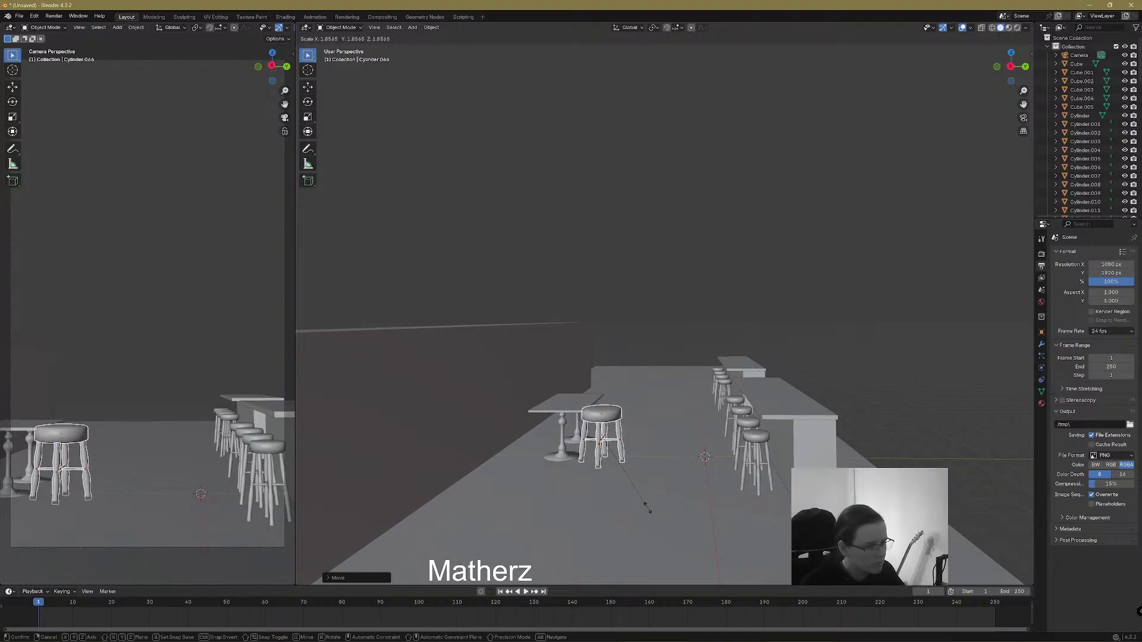
pyautogui.click(629, 493)
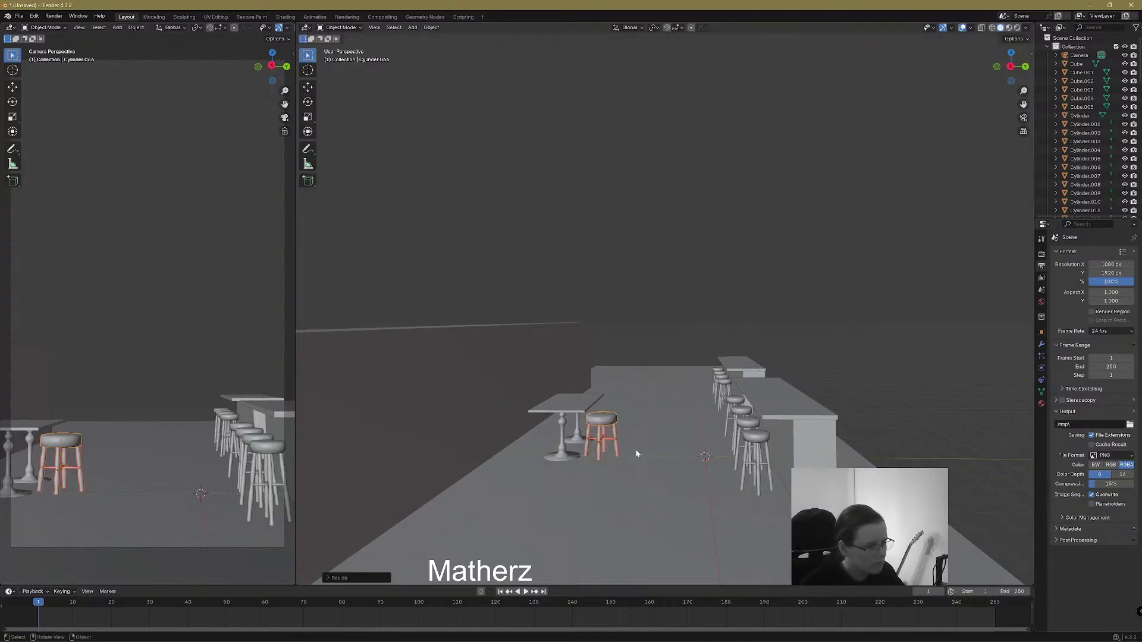
# Scale the short stool down to suit the table and lower it along Z onto the floor
pyautogui.scroll(4, 630, 451)
pyautogui.moveTo(594, 517); pyautogui.dragTo(685, 479, button='middle')
pyautogui.press('s')
pyautogui.click(688, 482)
pyautogui.press('g')
pyautogui.press('x')
pyautogui.press('z')
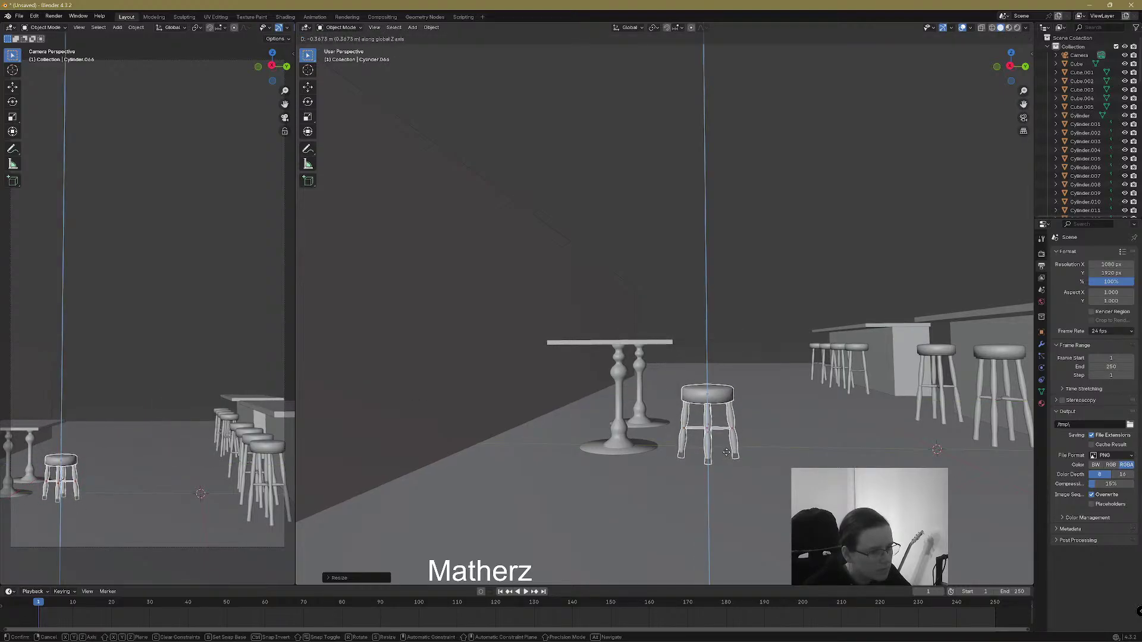
pyautogui.click(723, 447)
# Shift the short stool closer to the table without moving it along the X axis
pyautogui.press('g')
pyautogui.hotkey('shift', 'x')
pyautogui.click(730, 444)
# Duplicate the short stool about 1.4 m along the X axis beside the table and rotate the copy about the Z axis
pyautogui.moveTo(729, 444); pyautogui.dragTo(780, 429, button='middle')
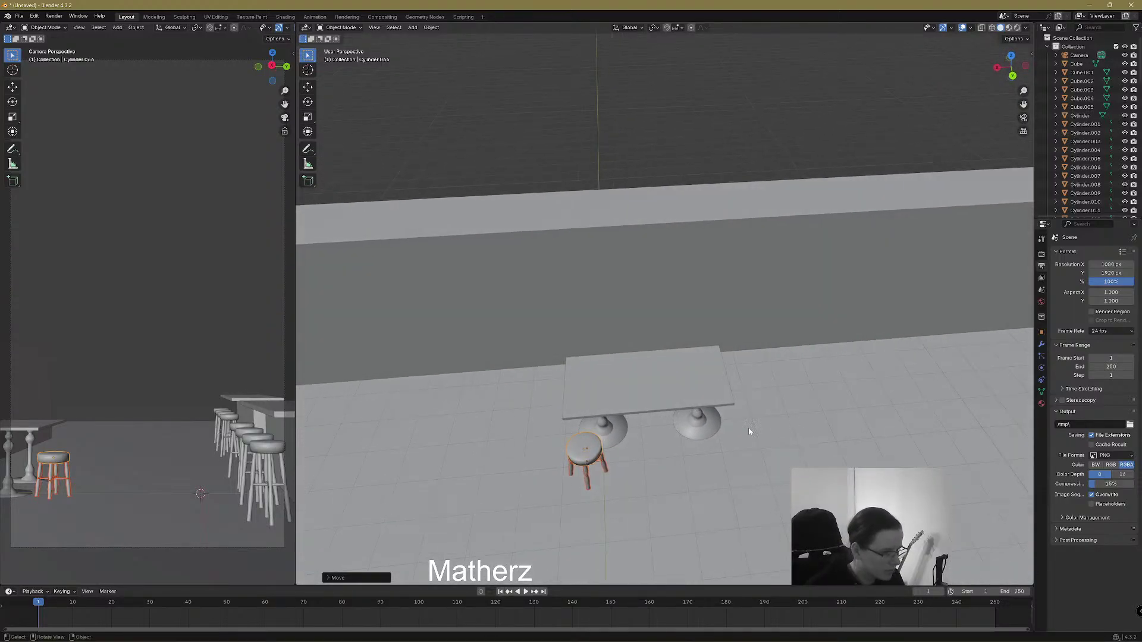
pyautogui.hotkey('shift', 'd')
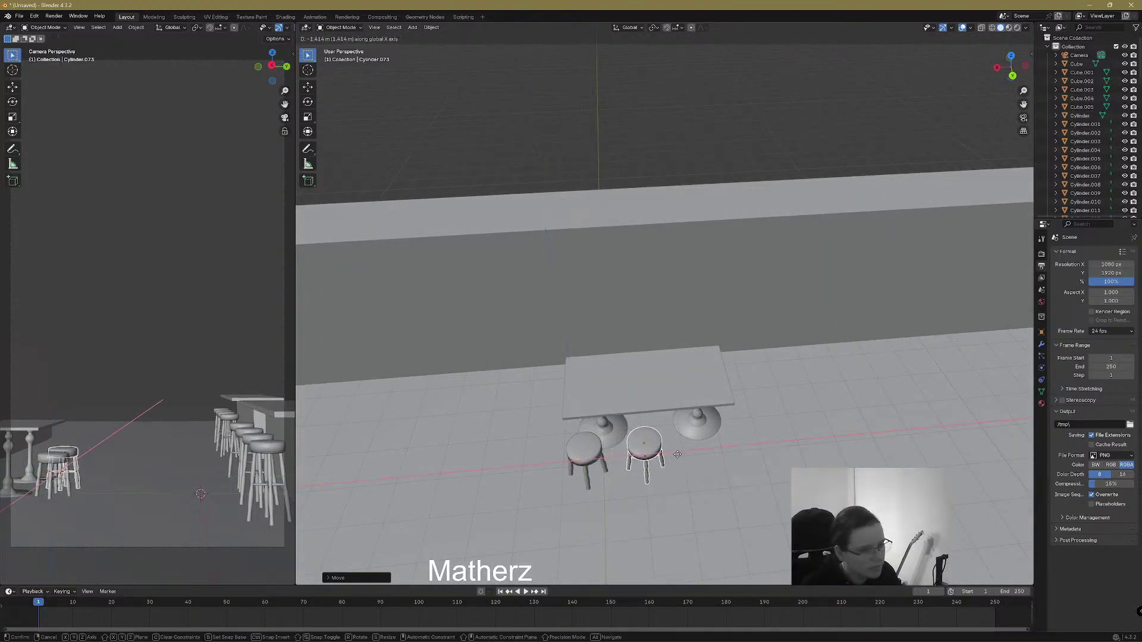
pyautogui.click(678, 458)
pyautogui.press('t')
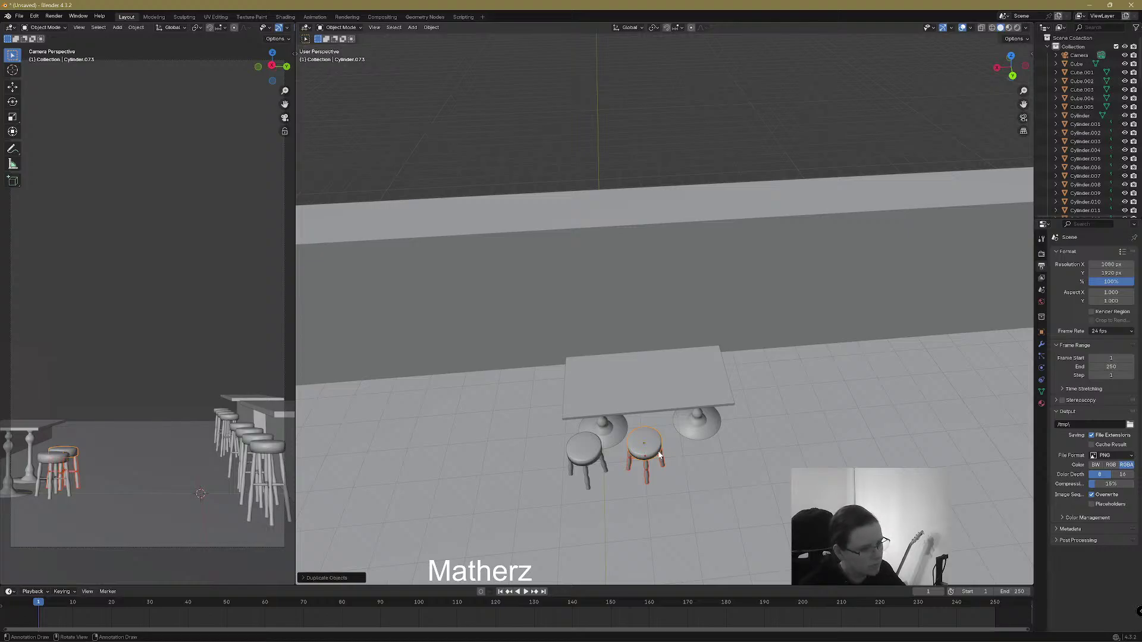
pyautogui.press('r')
pyautogui.press('x')
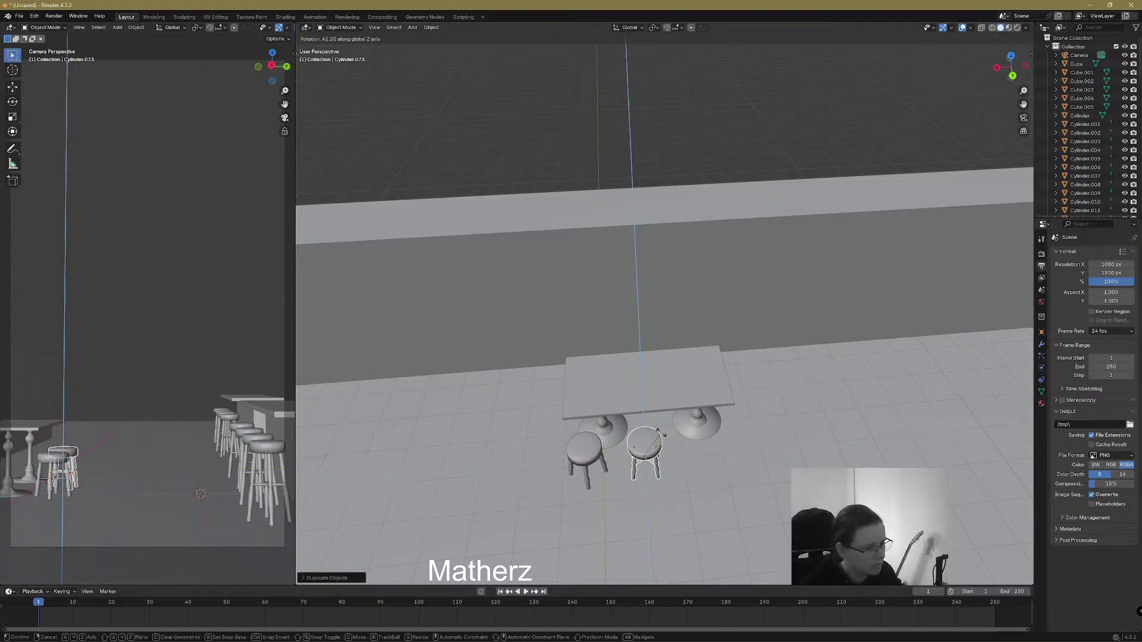
pyautogui.click(663, 431)
# Duplicate the rotated short stool along the X axis to place a third stool on the same side of the table
pyautogui.hotkey('shift', 'd')
pyautogui.press('x')
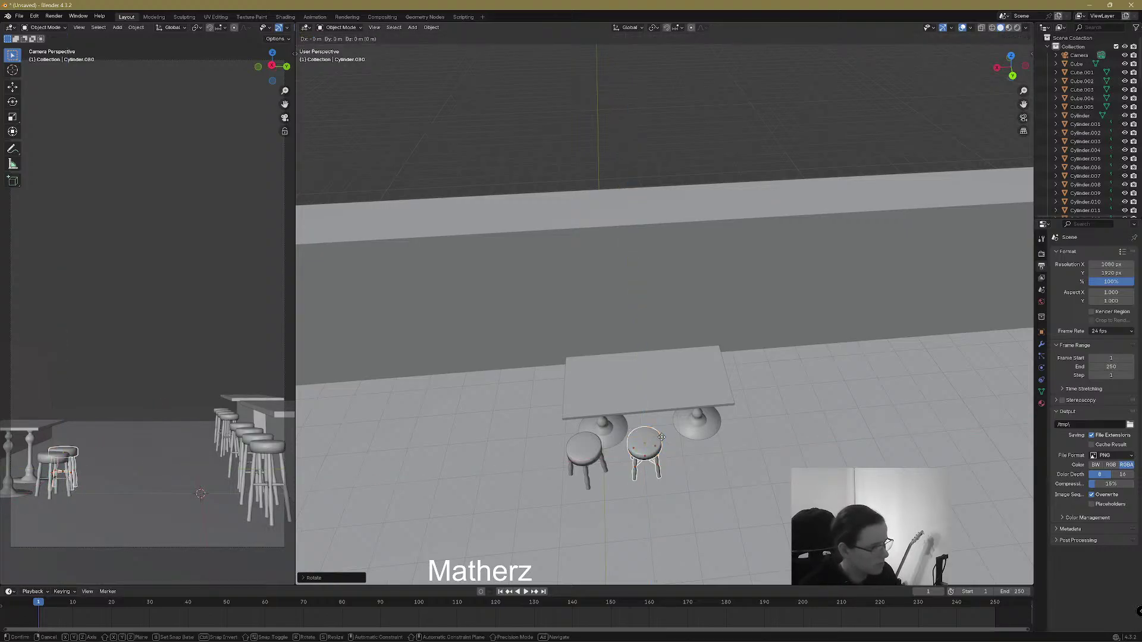
pyautogui.click(724, 440)
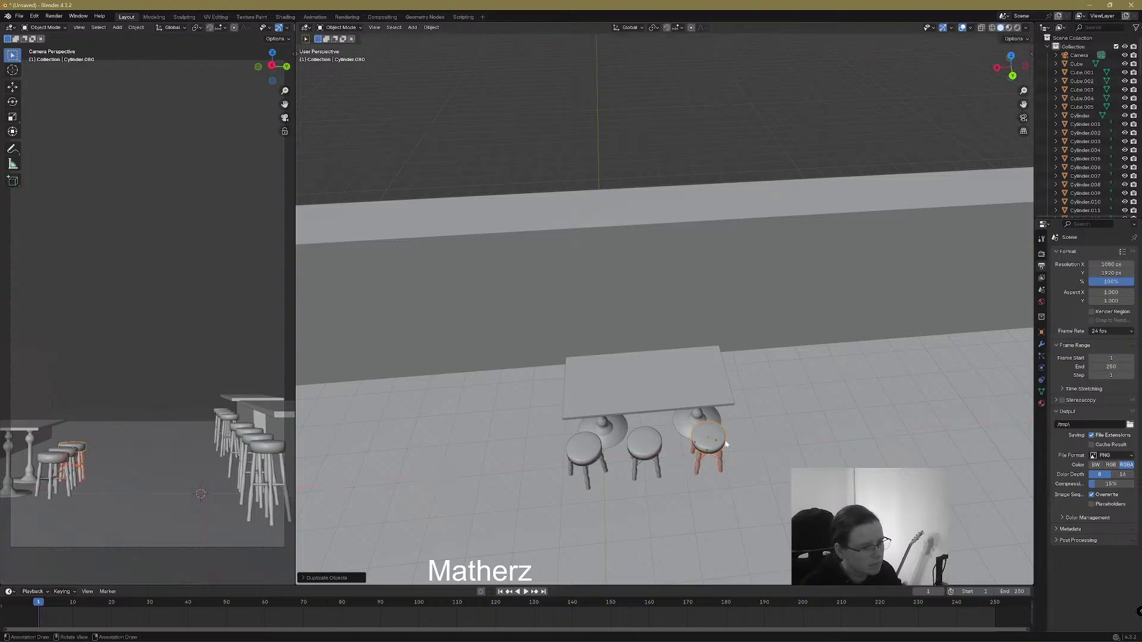
# Duplicate the third short stool and move the copy along X and Y to the wall side of the table
pyautogui.hotkey('shift', 'd')
pyautogui.press('x')
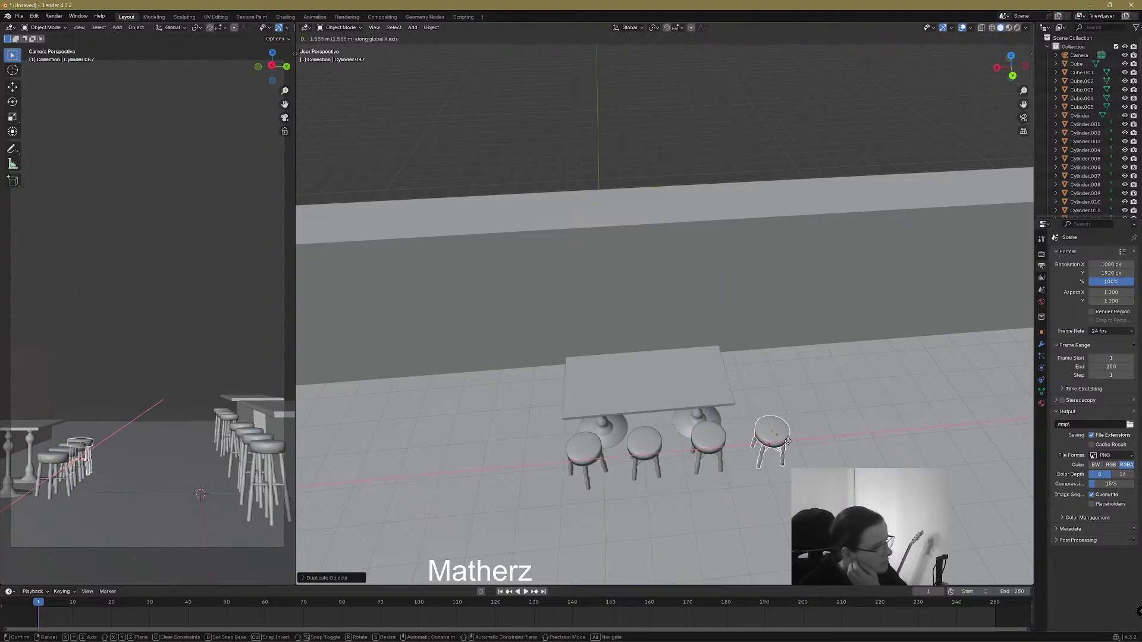
pyautogui.click(780, 463)
pyautogui.press('g')
pyautogui.press('y')
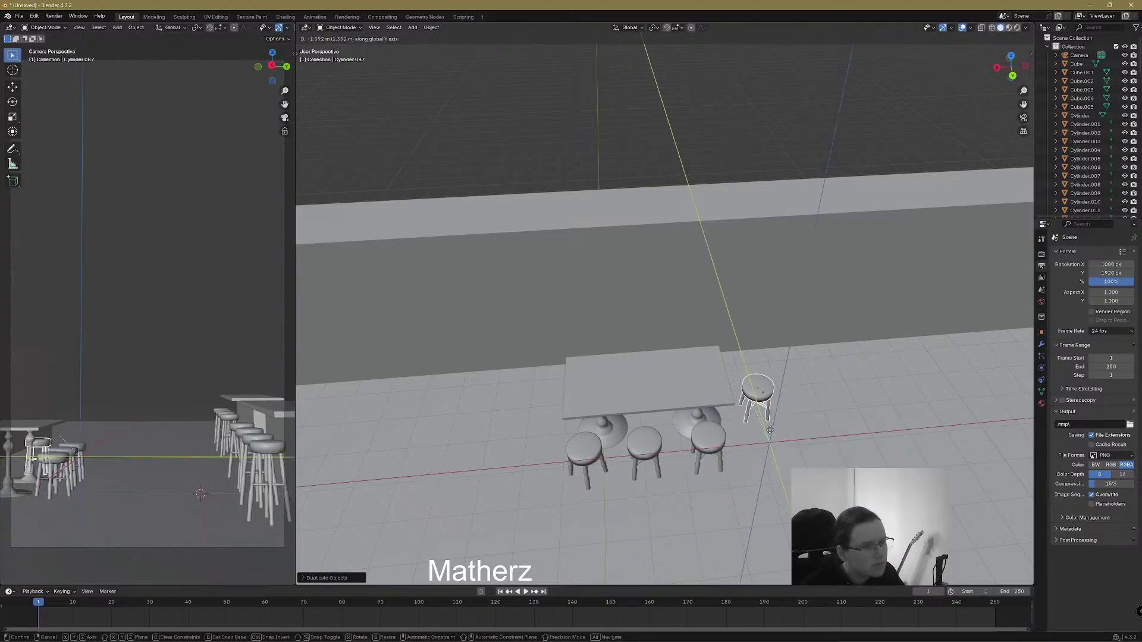
pyautogui.click(790, 406)
pyautogui.moveTo(790, 406); pyautogui.dragTo(621, 409, button='middle')
pyautogui.press('g')
pyautogui.press('x')
pyautogui.click(664, 376)
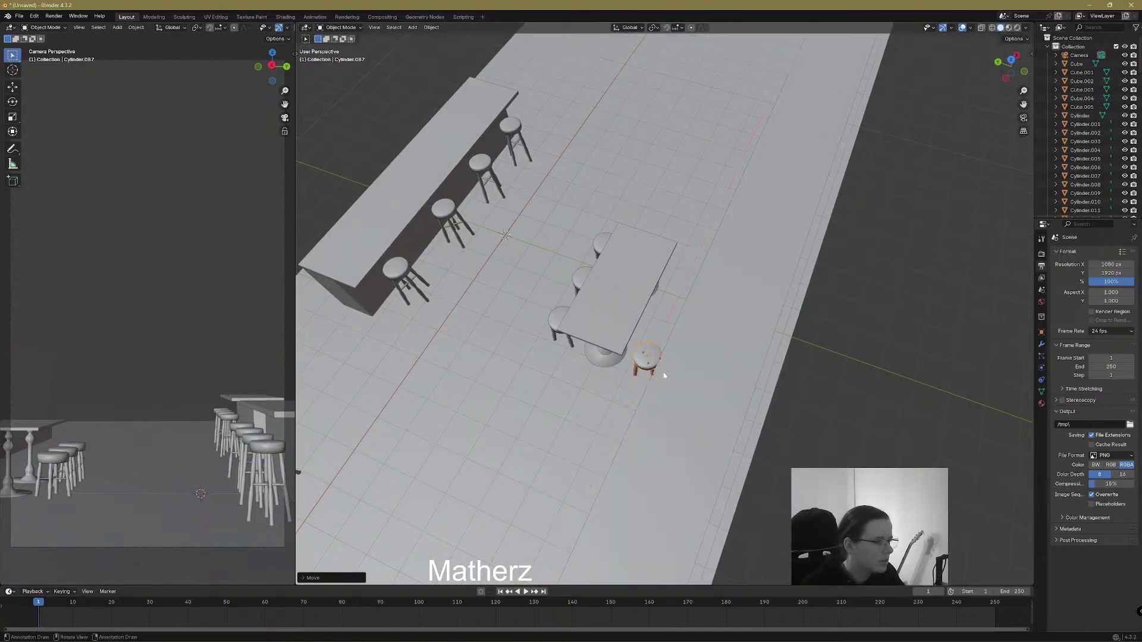
# Duplicate the wall-side stool along the X axis to the table's middle and rotate the copy about the Z axis
pyautogui.hotkey('shift', 'd')
pyautogui.press('x')
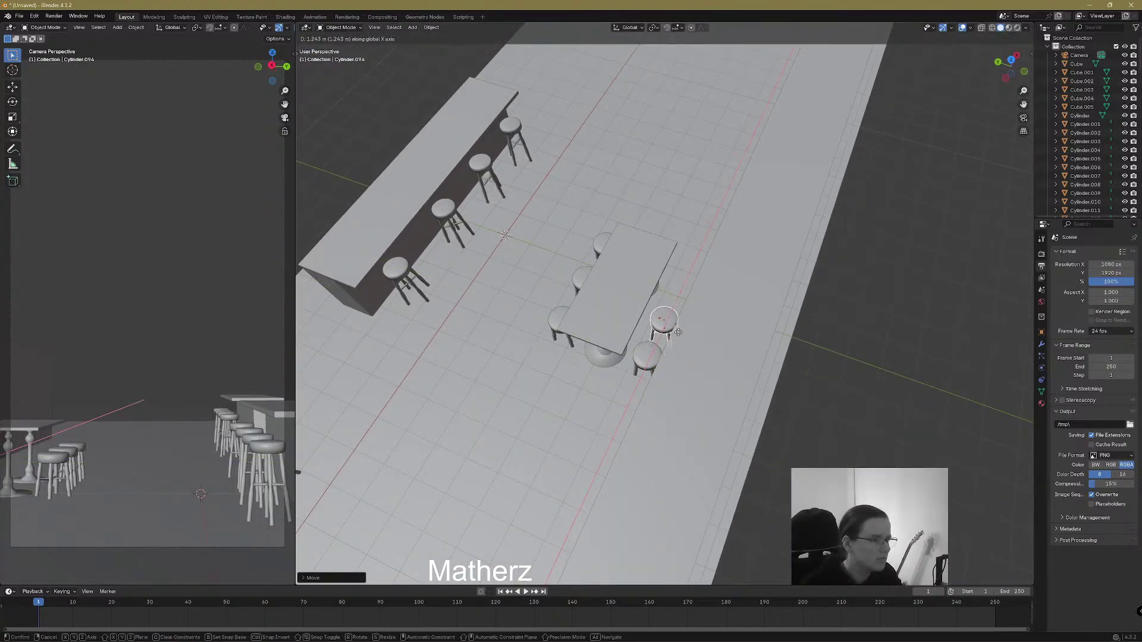
pyautogui.click(672, 331)
pyautogui.press('r')
pyautogui.press('z')
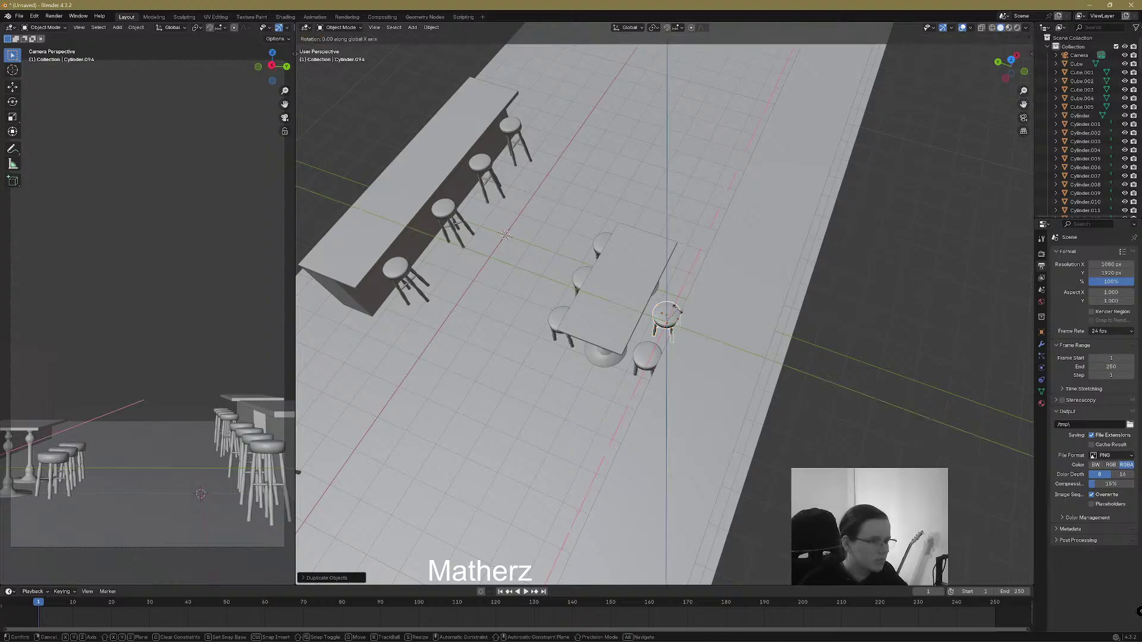
pyautogui.click(674, 305)
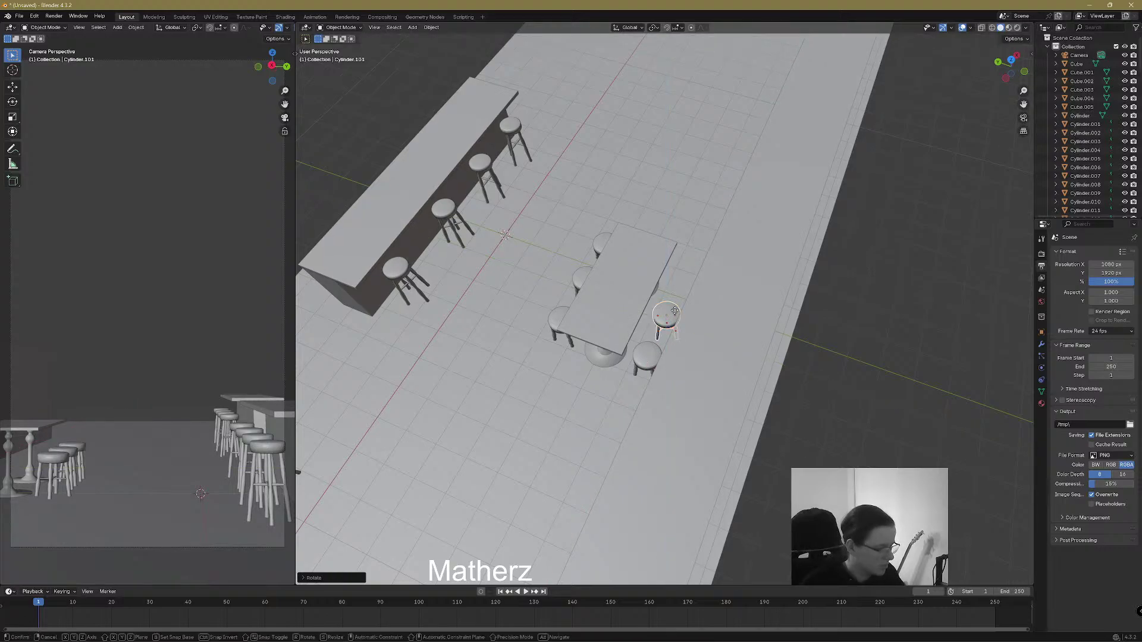
# Duplicate the middle wall-side stool along X to the table's far end and rotate that copy about Z
pyautogui.hotkey('shift', 'd')
pyautogui.press('x')
pyautogui.click(701, 271)
pyautogui.press('r')
pyautogui.press('z')
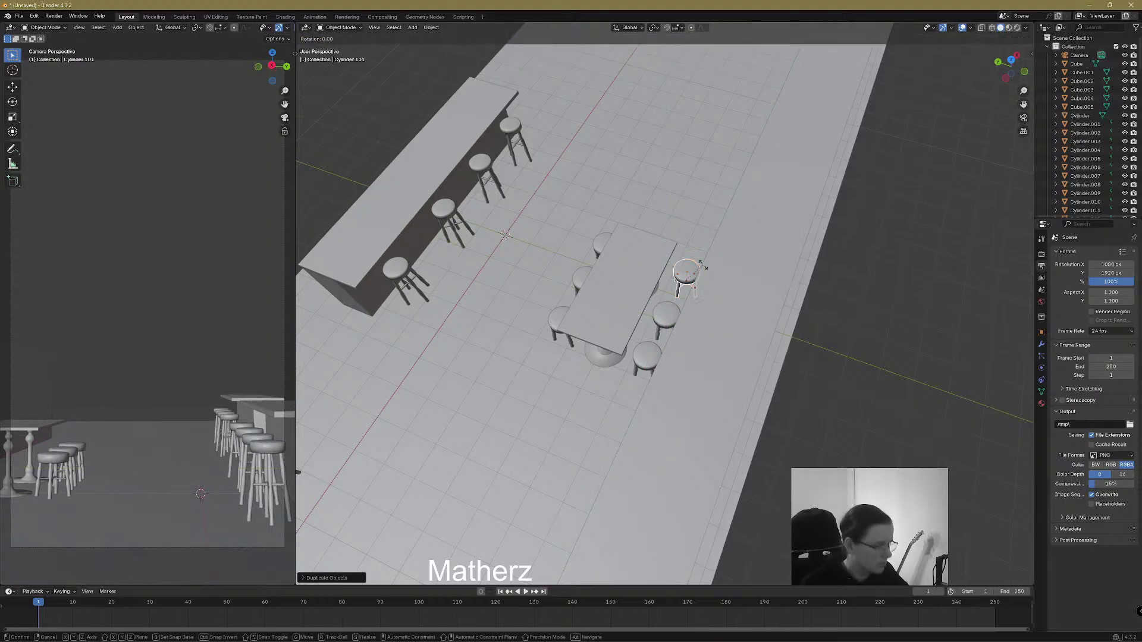
pyautogui.click(667, 233)
# Switch to the Shading workspace and rename the short stool seat's checker material "cross hatch br patt"
pyautogui.moveTo(551, 440); pyautogui.dragTo(787, 402, button='middle')
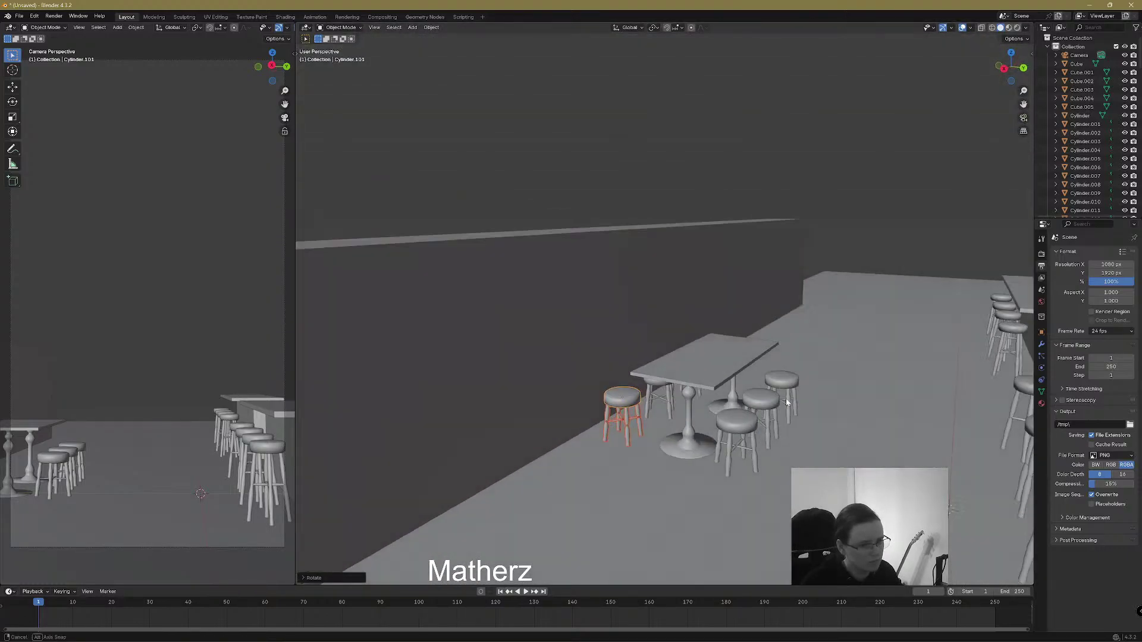
pyautogui.click(219, 173)
pyautogui.click(285, 17)
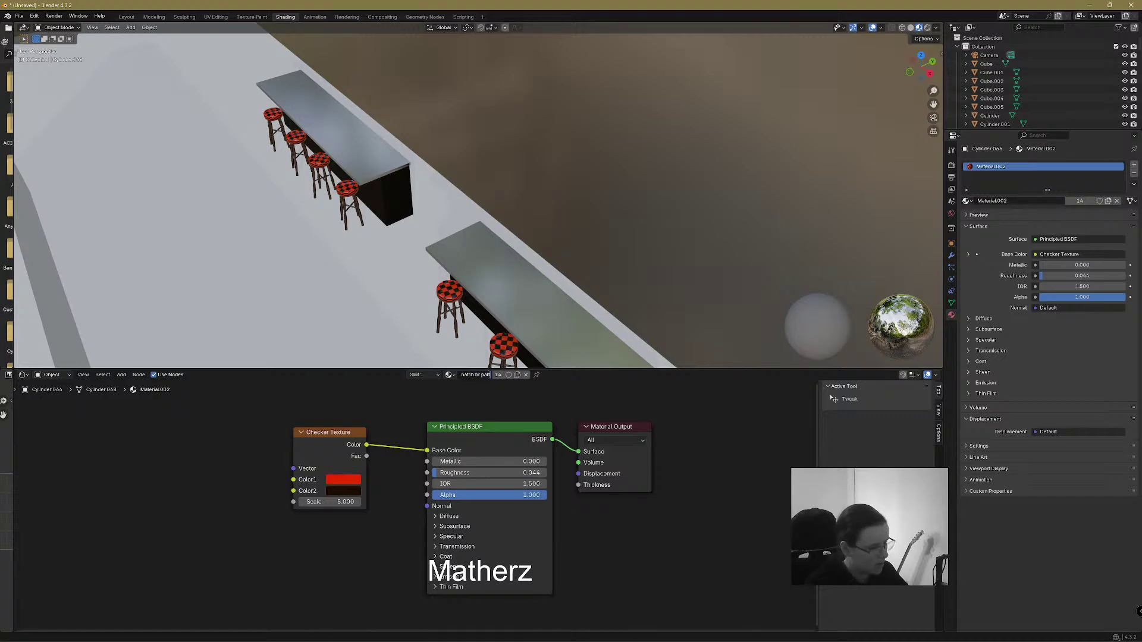
pyautogui.press('Return')
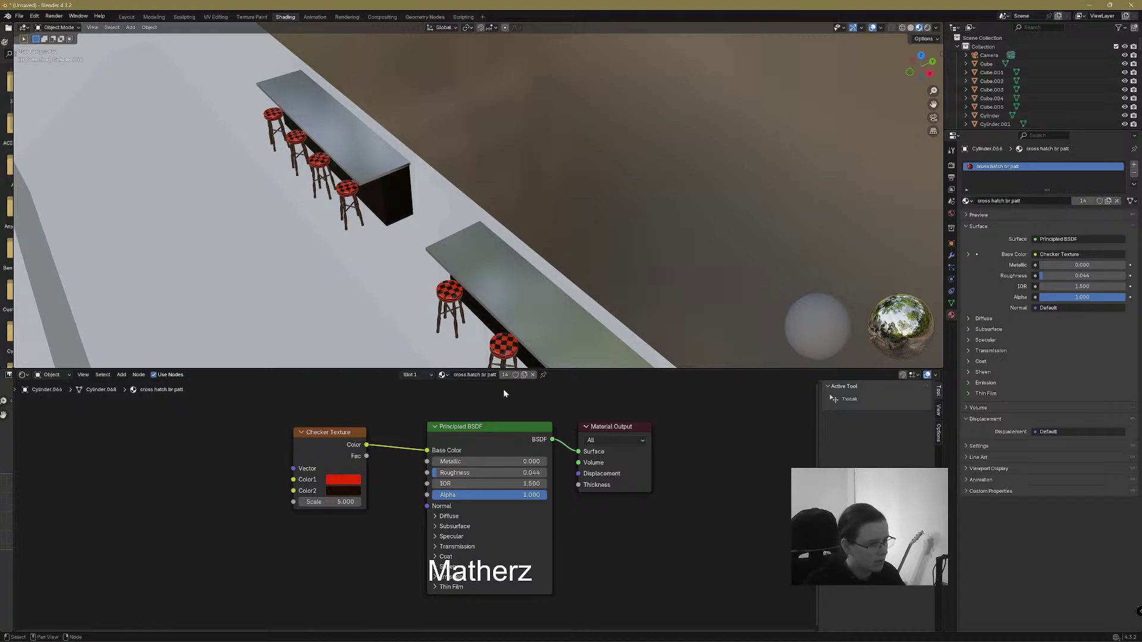
# Give the nearest short stool's seat its own copy of the material and delete its Checker Texture node
pyautogui.click(524, 377)
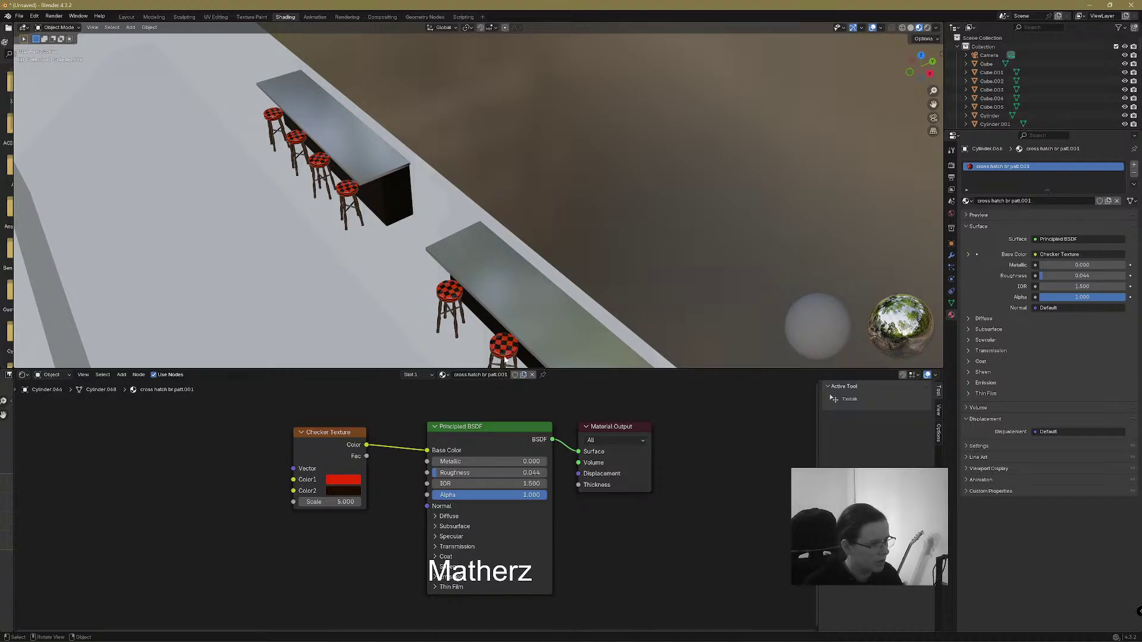
pyautogui.moveTo(594, 267)
pyautogui.mouseDown(button='middle')
pyautogui.moveTo(585, 347)
pyautogui.moveTo(678, 391)
pyautogui.moveTo(658, 311)
pyautogui.moveTo(672, 311)
pyautogui.moveTo(617, 310)
pyautogui.moveTo(408, 61)
pyautogui.moveTo(421, 92)
pyautogui.mouseUp(button='middle')
pyautogui.scroll(1, 408, 62)
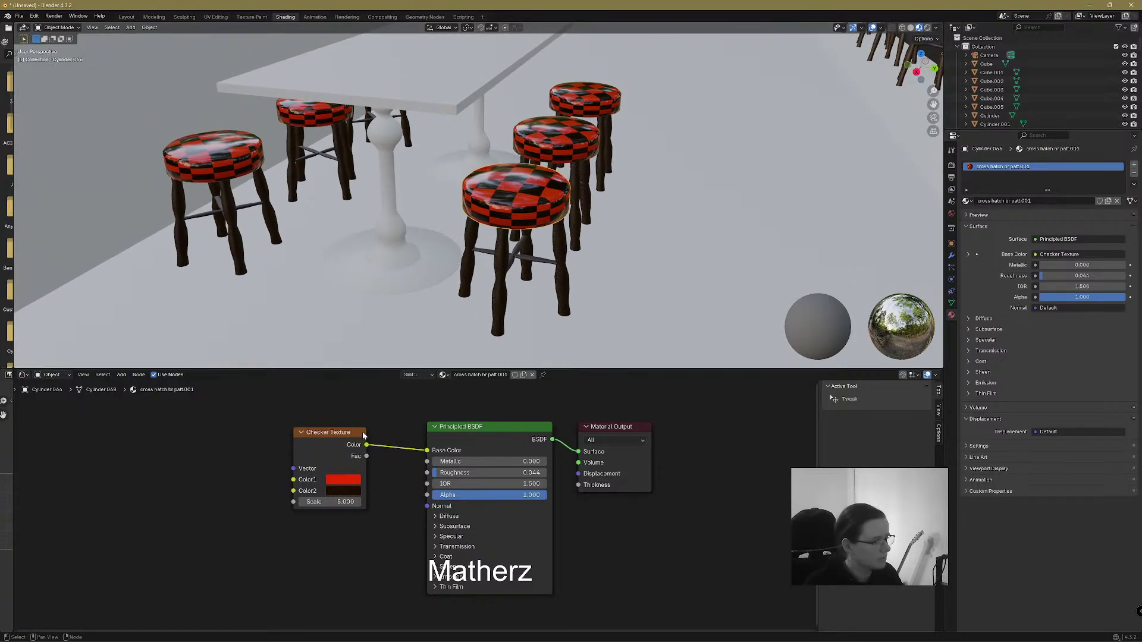
pyautogui.press('x')
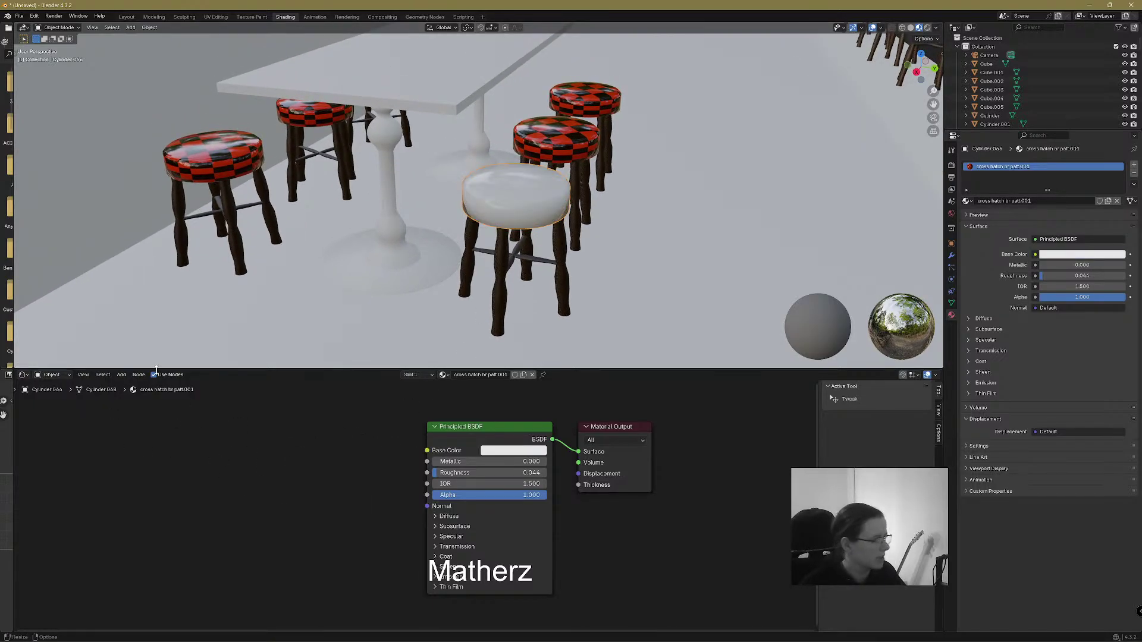
# Add a Wave Texture node, link its Color to Base Color, and set Scale to 0.400 and Distortion to 120.200
pyautogui.click(121, 374)
pyautogui.moveTo(147, 429)
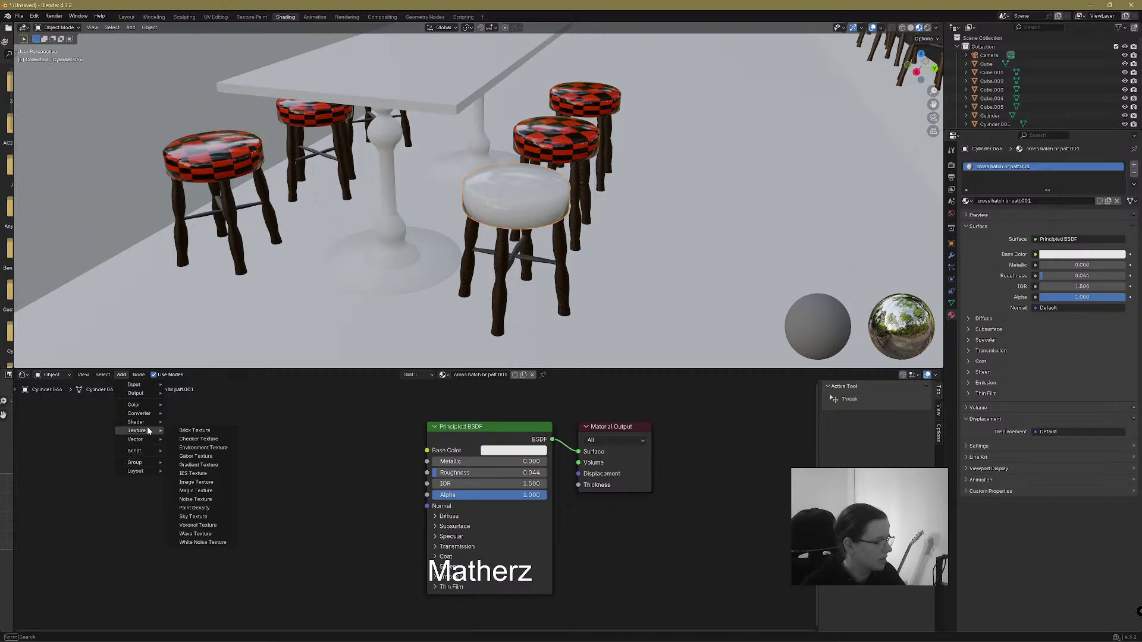
pyautogui.click(230, 534)
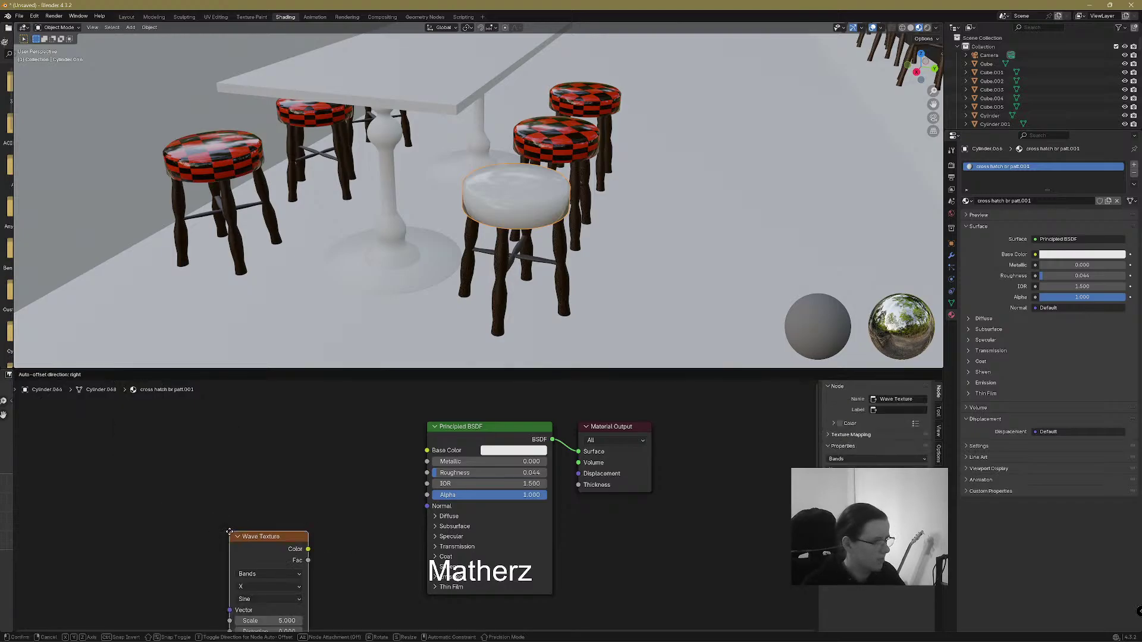
pyautogui.click(305, 443)
pyautogui.moveTo(341, 442); pyautogui.dragTo(427, 450)
pyautogui.moveTo(304, 513)
pyautogui.mouseDown()
pyautogui.moveTo(319, 514)
pyautogui.moveTo(178, 514)
pyautogui.moveTo(455, 525)
pyautogui.mouseUp()
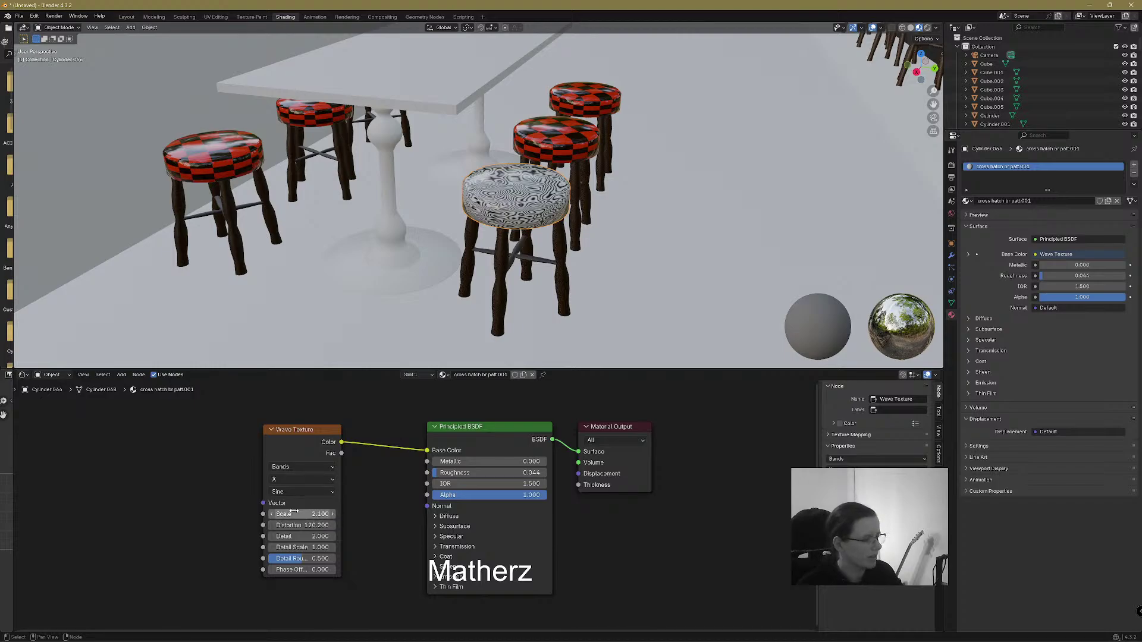
pyautogui.moveTo(297, 513)
pyautogui.mouseDown()
pyautogui.moveTo(280, 513)
pyautogui.moveTo(303, 514)
pyautogui.mouseUp()
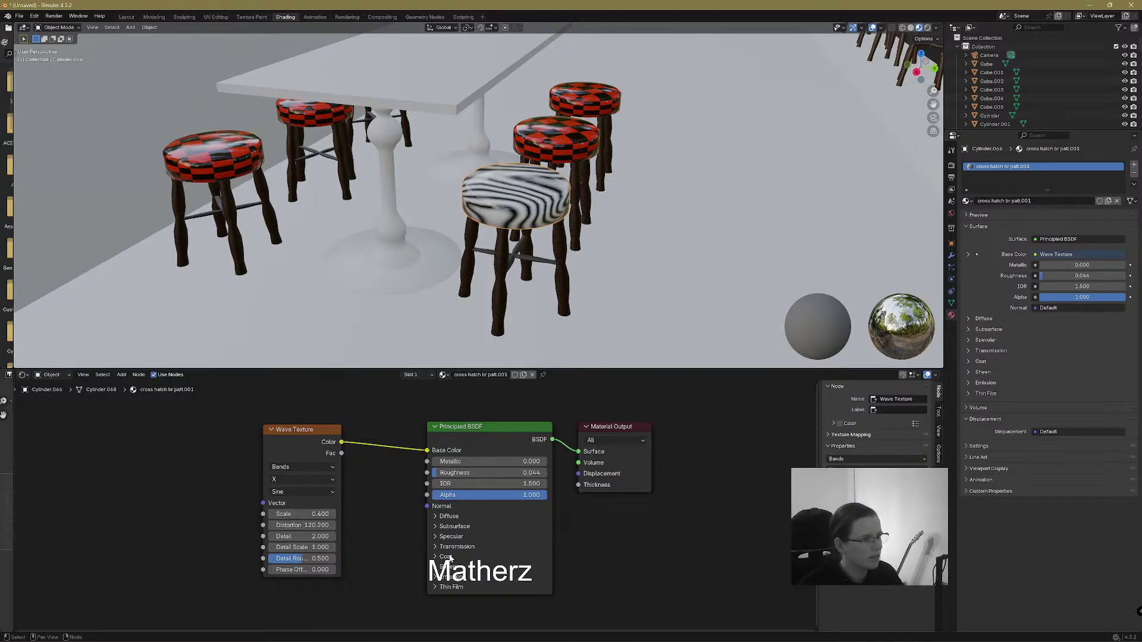
# Insert a Color Ramp node between the Wave Texture and the Principled BSDF
pyautogui.click(121, 375)
pyautogui.write('col')
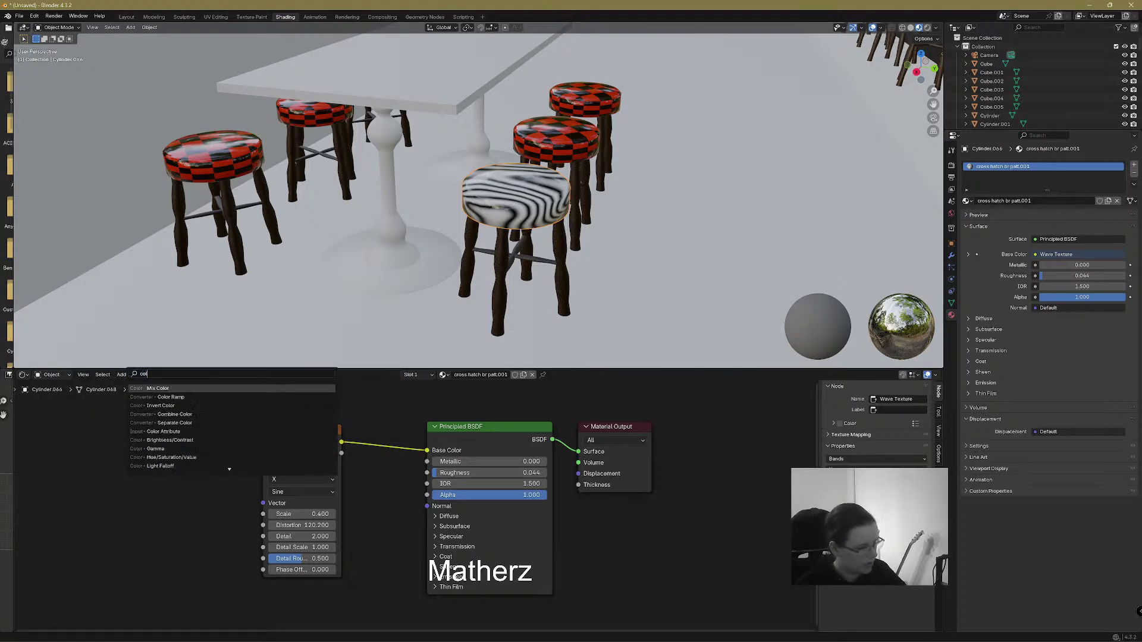
pyautogui.click(178, 389)
pyautogui.click(361, 420)
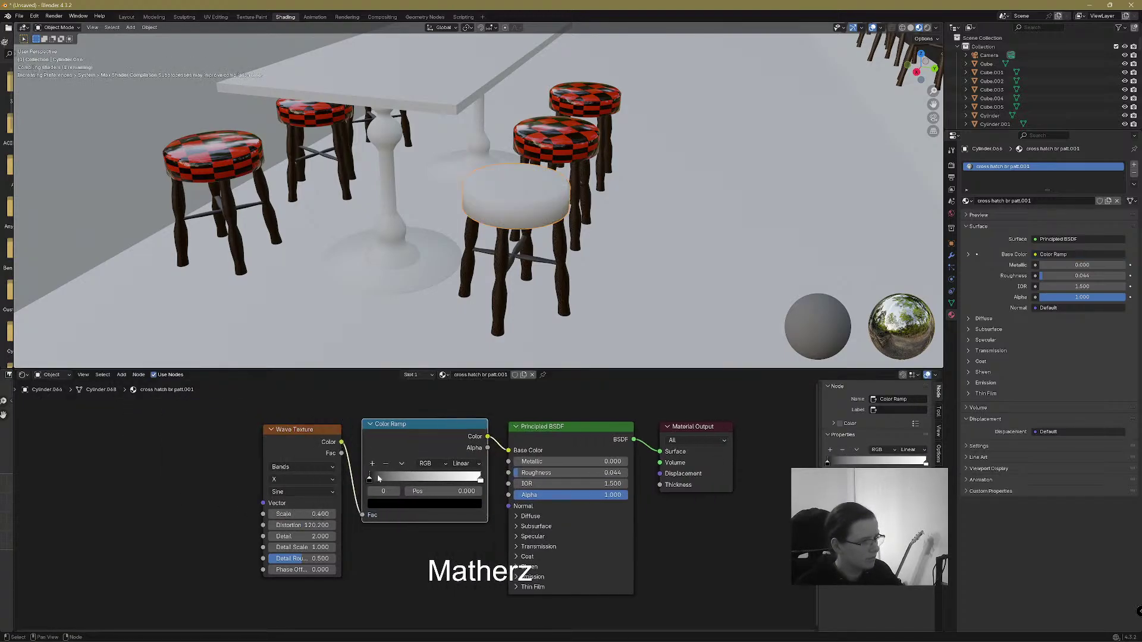
# Add a color stop at position 0.500 on the Color Ramp and make it dark red (#BB3400FF)
pyautogui.click(372, 463)
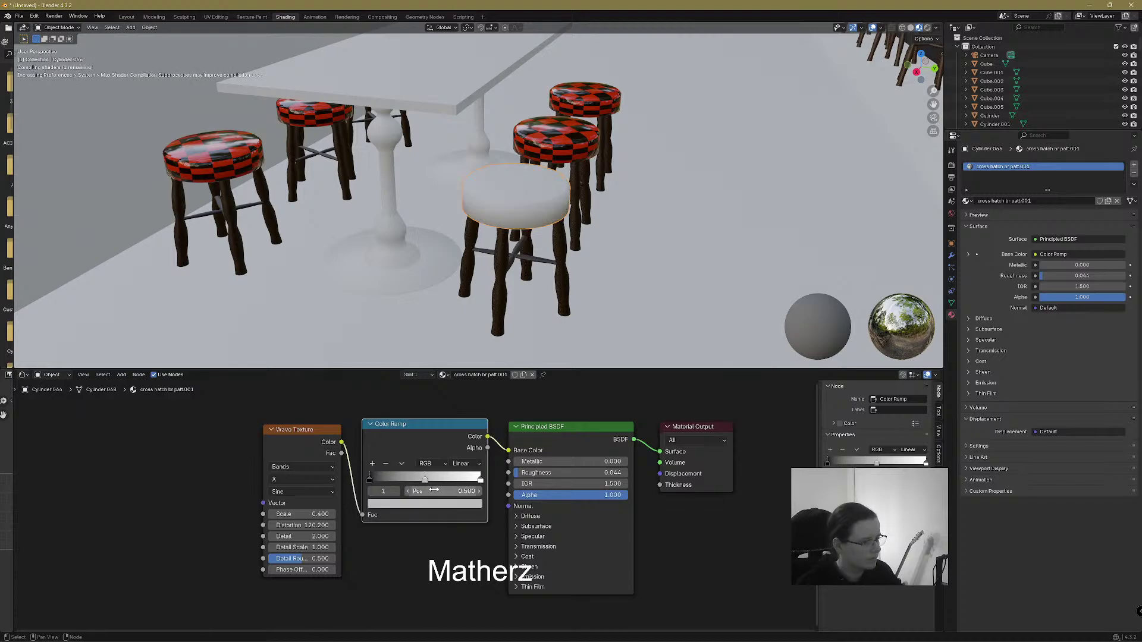
pyautogui.click(425, 504)
pyautogui.click(405, 417)
pyautogui.moveTo(406, 417); pyautogui.dragTo(403, 419)
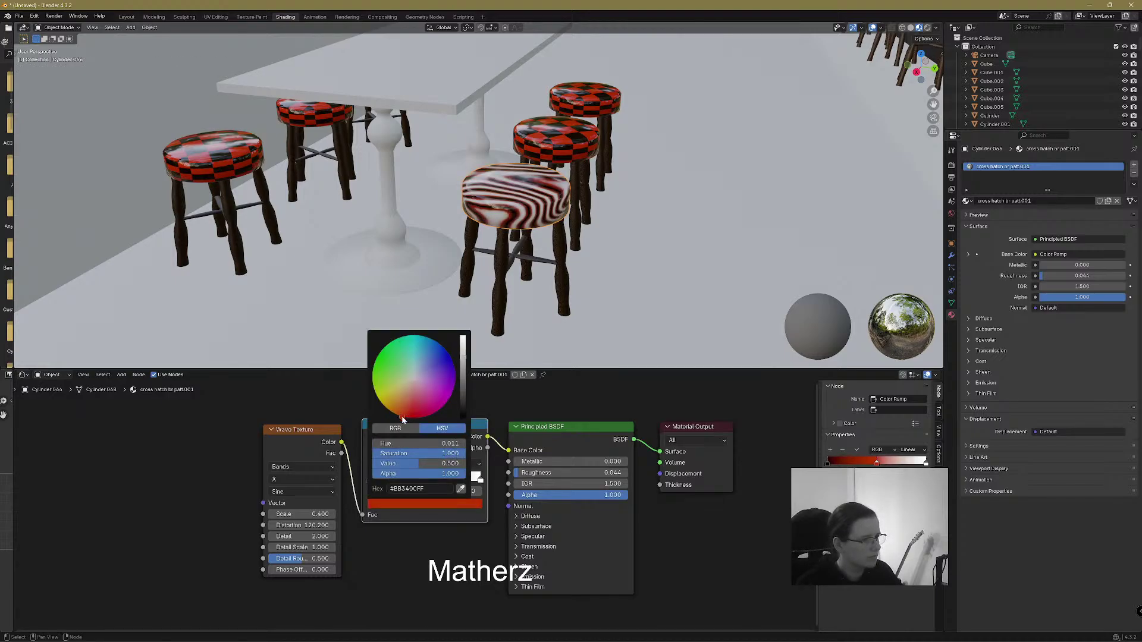
# Add another Color Ramp stop at position 0.250 and make it green (#058900FF)
pyautogui.click(372, 463)
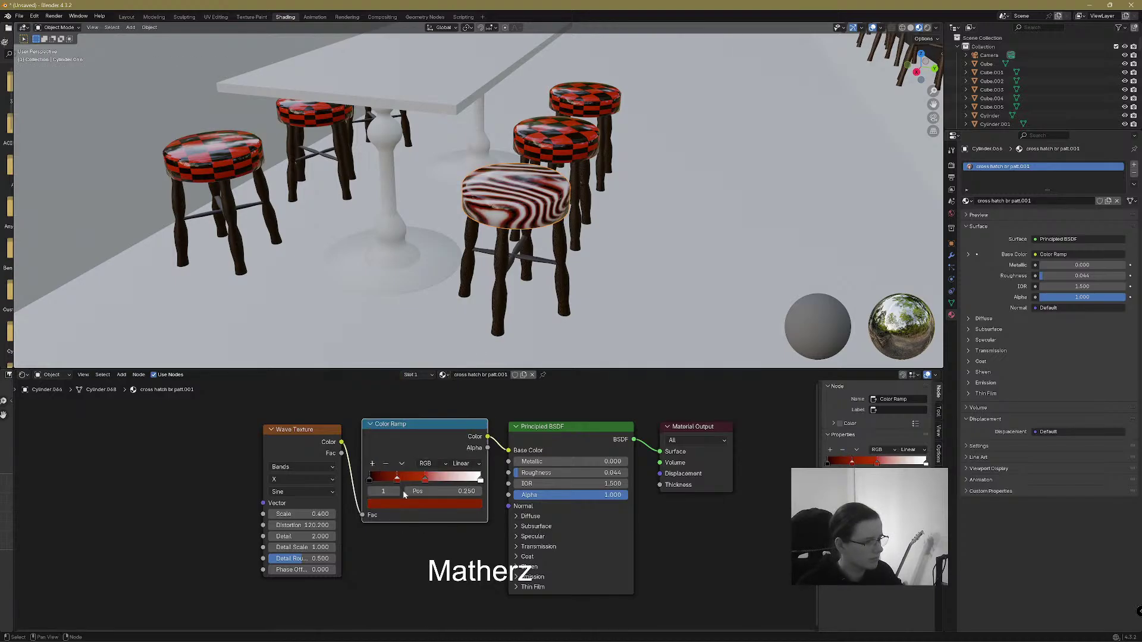
pyautogui.click(417, 504)
pyautogui.moveTo(404, 371); pyautogui.dragTo(377, 358)
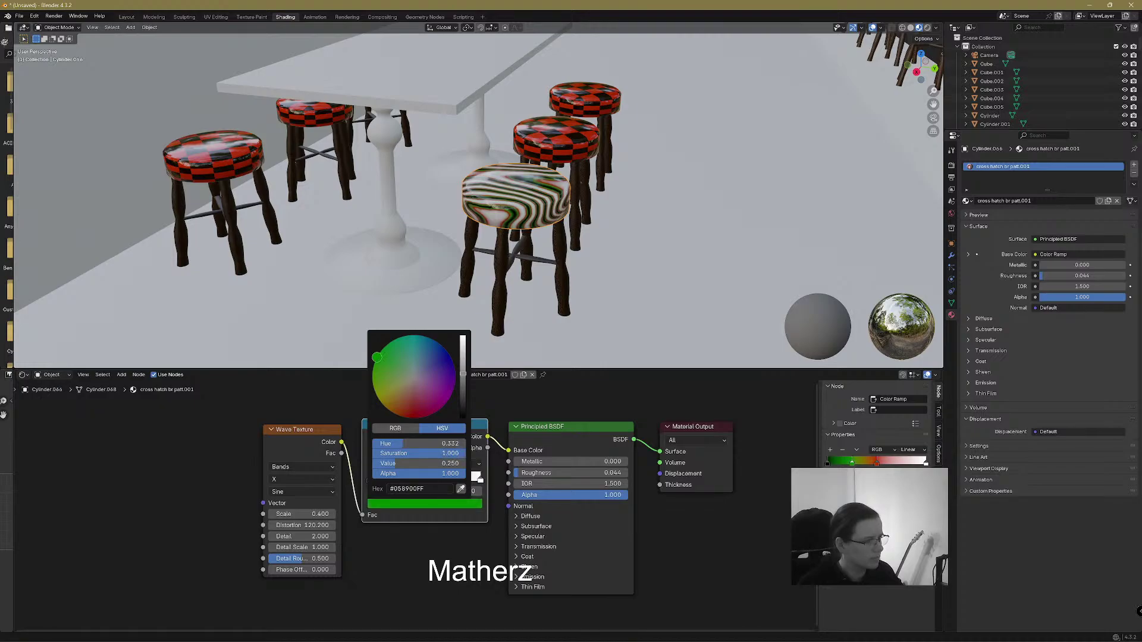
# Slide the red stop close to the ramp's white end and the green stop toward the black end, keeping white at 1.000
pyautogui.moveTo(426, 481); pyautogui.dragTo(459, 483)
pyautogui.moveTo(390, 477)
pyautogui.mouseDown()
pyautogui.moveTo(443, 478)
pyautogui.moveTo(391, 480)
pyautogui.mouseUp()
pyautogui.moveTo(481, 482)
pyautogui.mouseDown()
pyautogui.moveTo(396, 479)
pyautogui.moveTo(498, 477)
pyautogui.mouseUp()
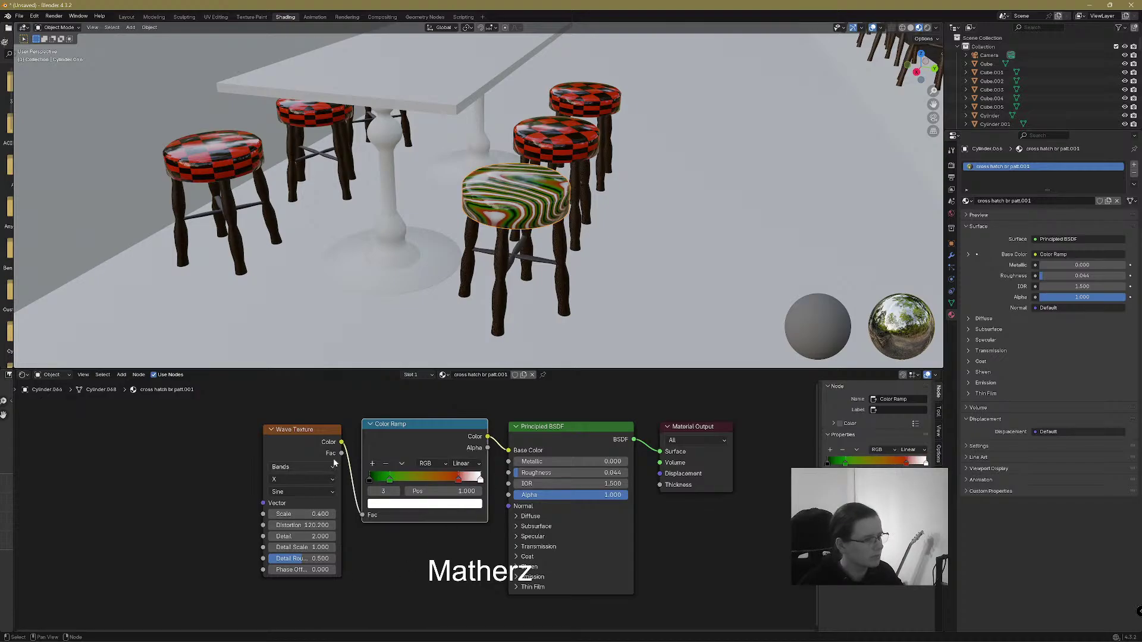
# Rename the wavy seat material of the nearest short stool "alternative br pattern"
pyautogui.click(573, 135)
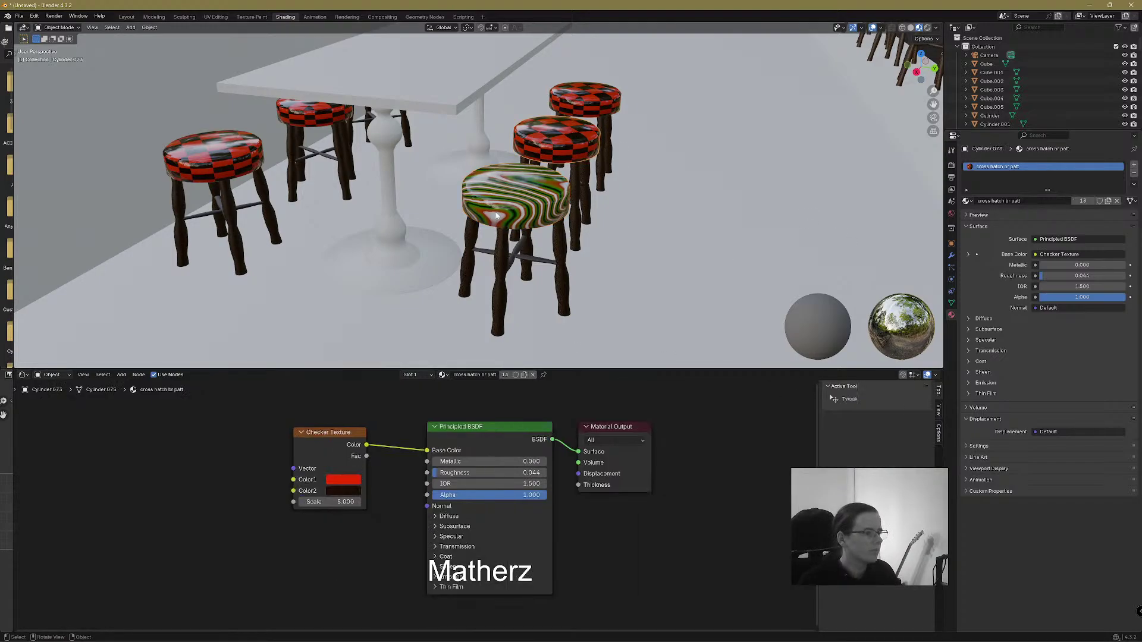
pyautogui.click(519, 201)
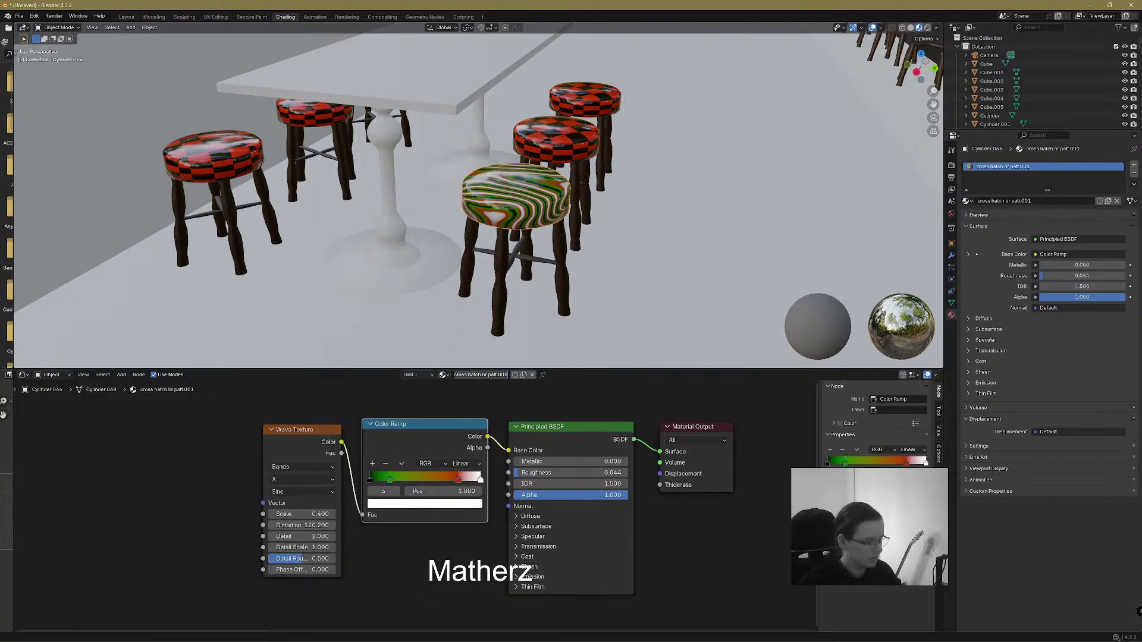
pyautogui.write('alternat')
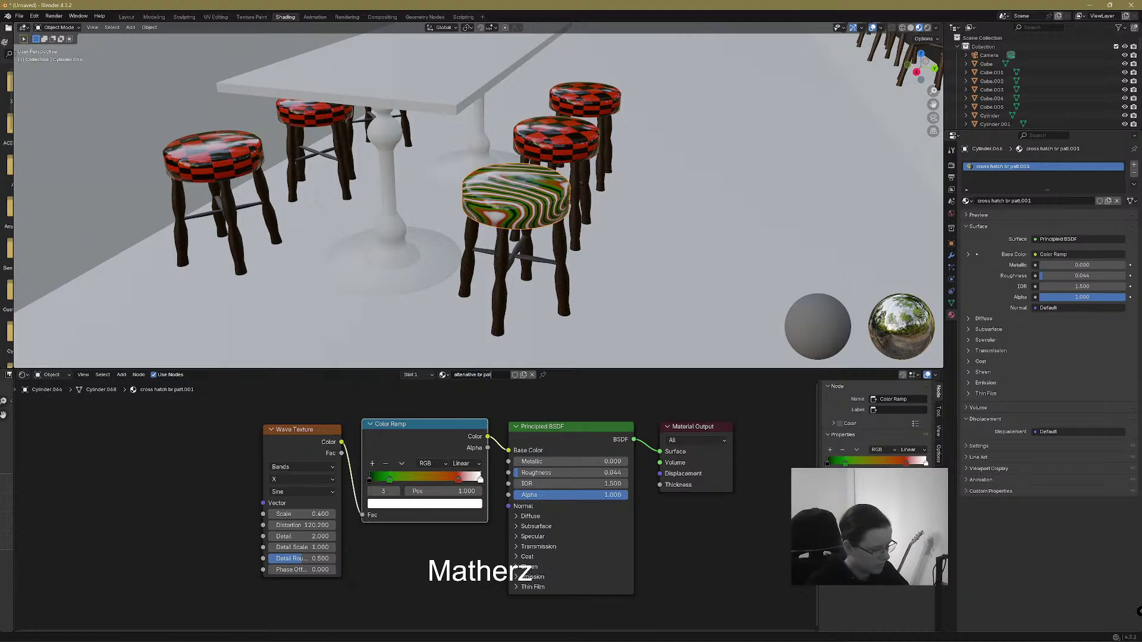
pyautogui.write('ive br pattern')
pyautogui.press('Return')
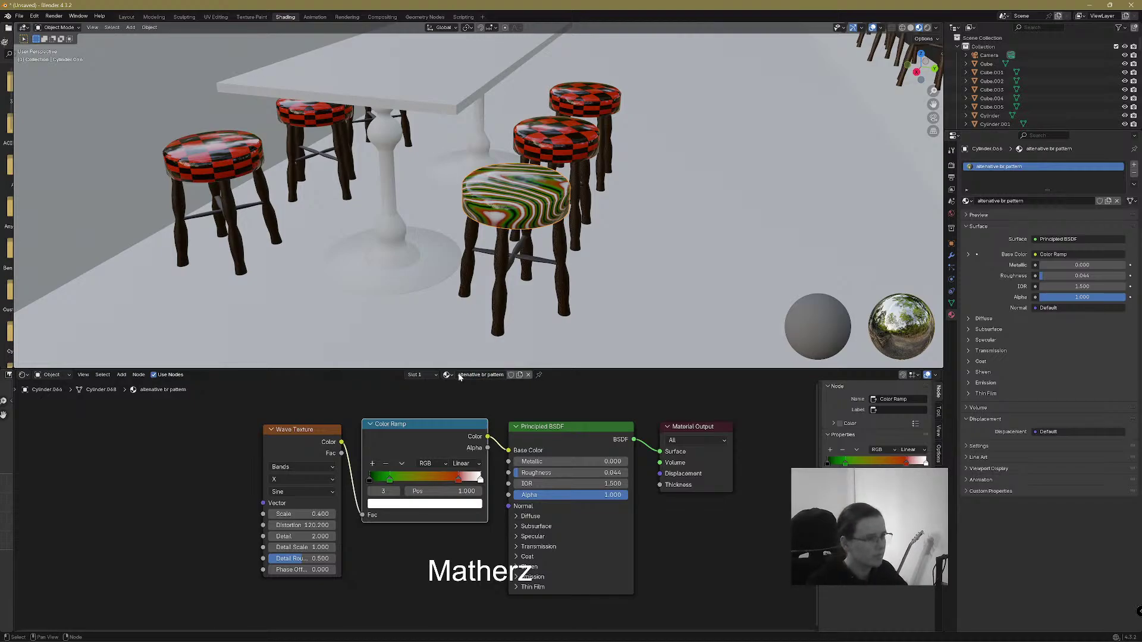
pyautogui.moveTo(585, 188); pyautogui.dragTo(570, 146, button='middle')
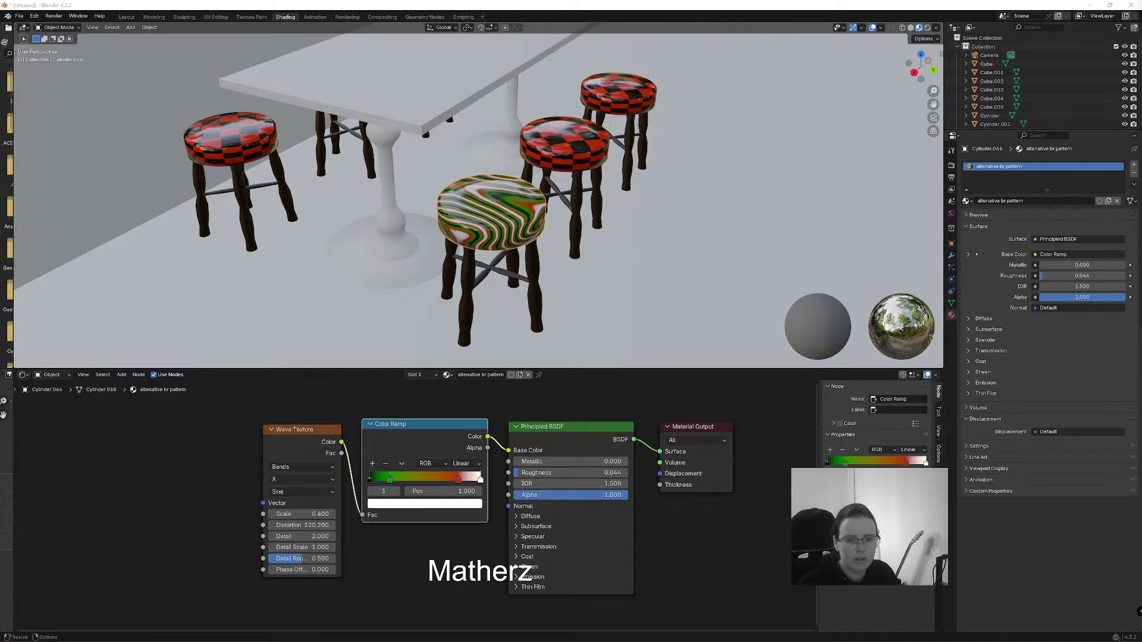
# Assign the "alternative br pattern" material to the seats of the other two short stools behind the nearest one
pyautogui.click(563, 161)
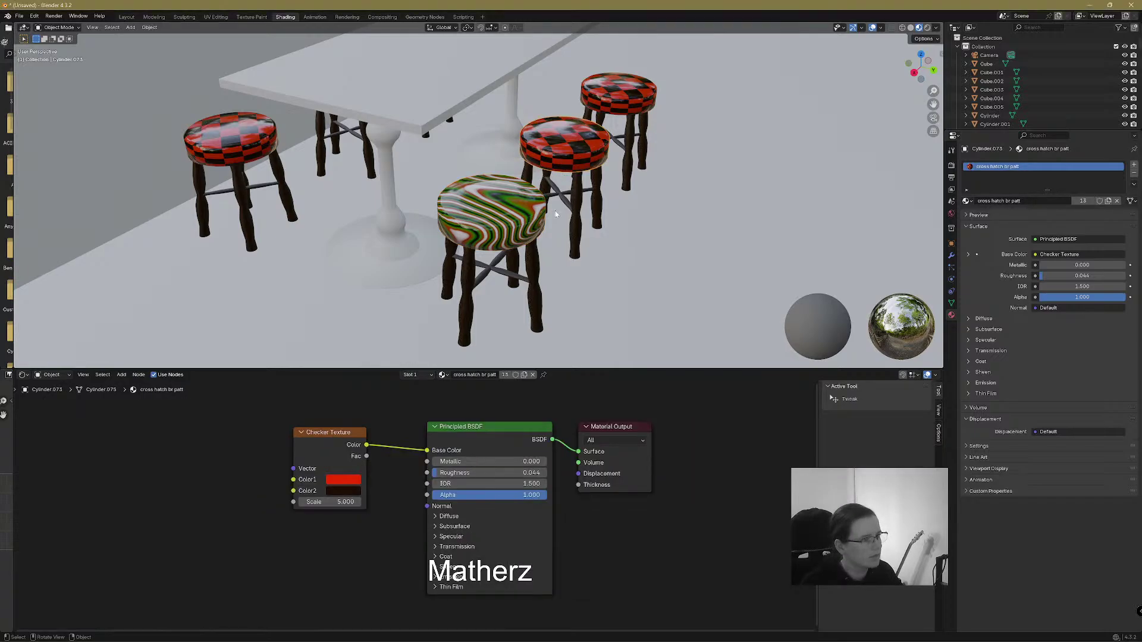
pyautogui.click(442, 375)
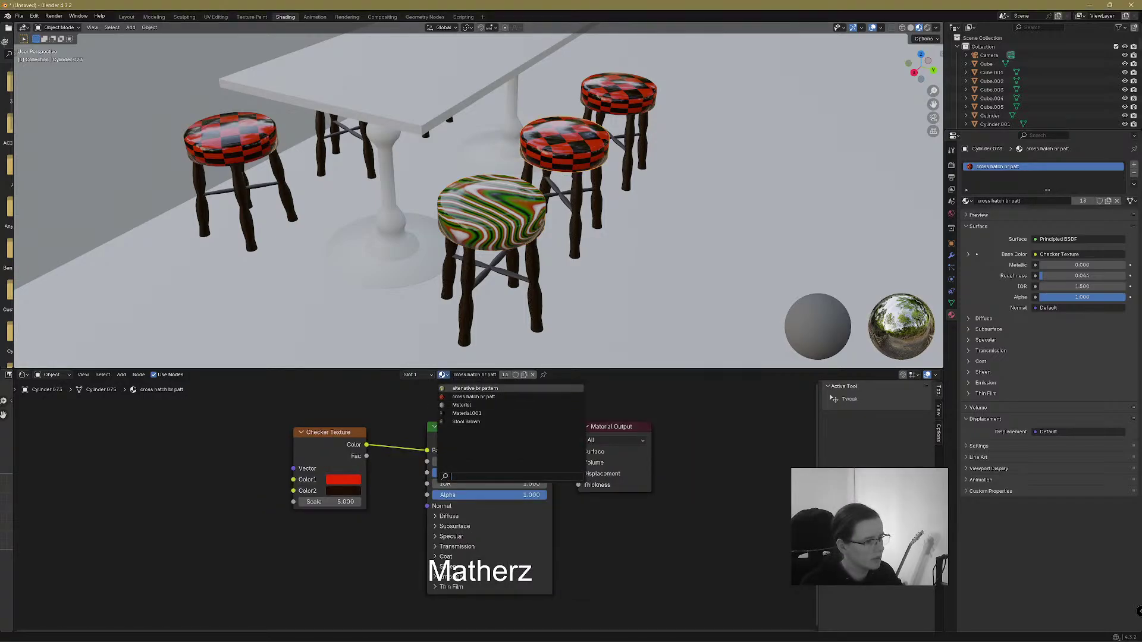
pyautogui.click(465, 388)
pyautogui.click(615, 98)
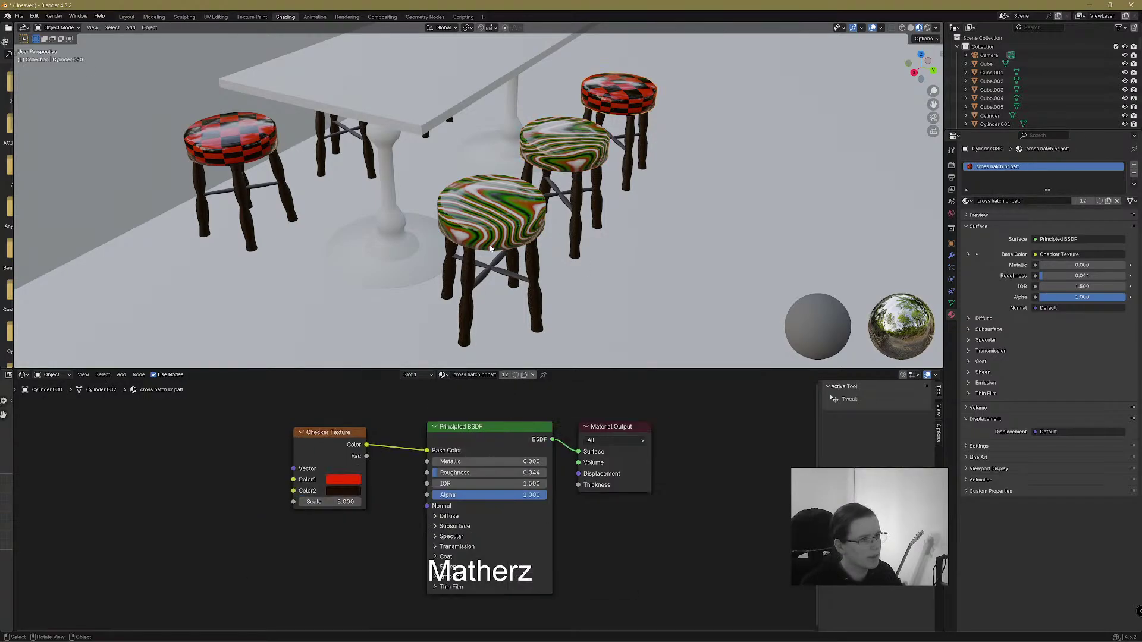
pyautogui.click(441, 374)
pyautogui.click(465, 388)
# Assign the "alternative br pattern" material to the three short stool seats on the wall side of the table
pyautogui.click(278, 180)
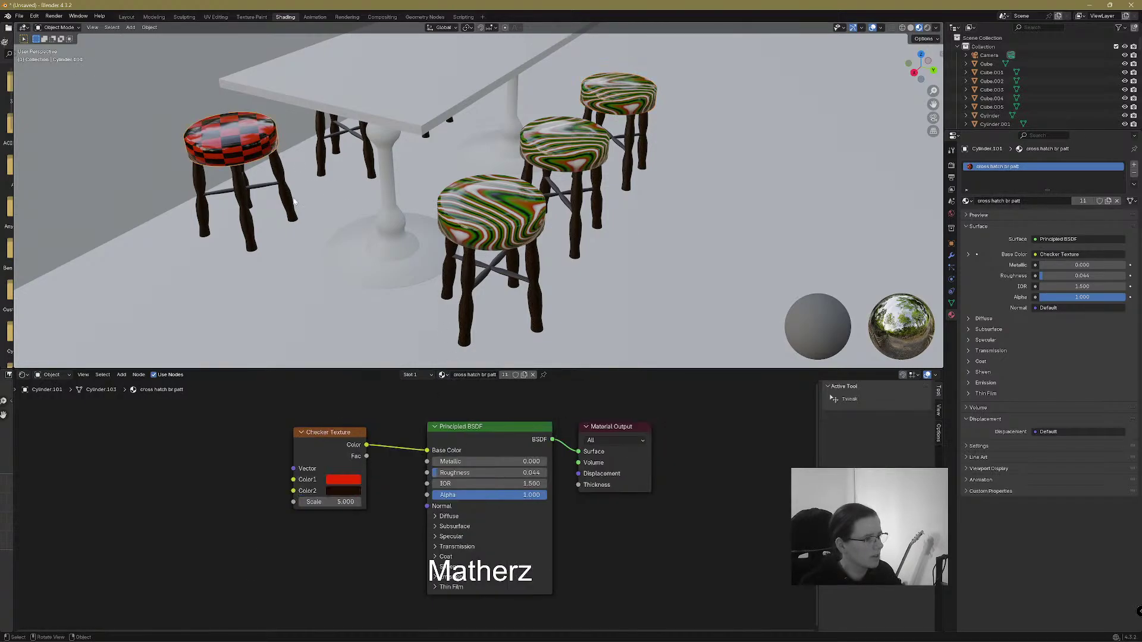
pyautogui.click(441, 374)
pyautogui.click(465, 388)
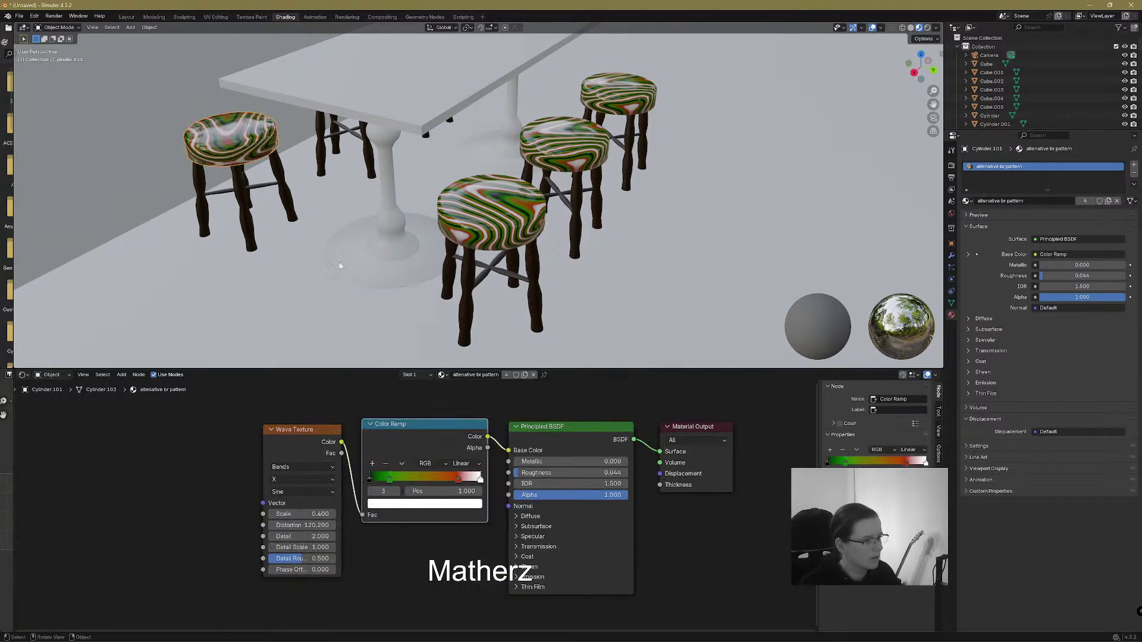
pyautogui.moveTo(285, 248); pyautogui.dragTo(339, 268, button='middle')
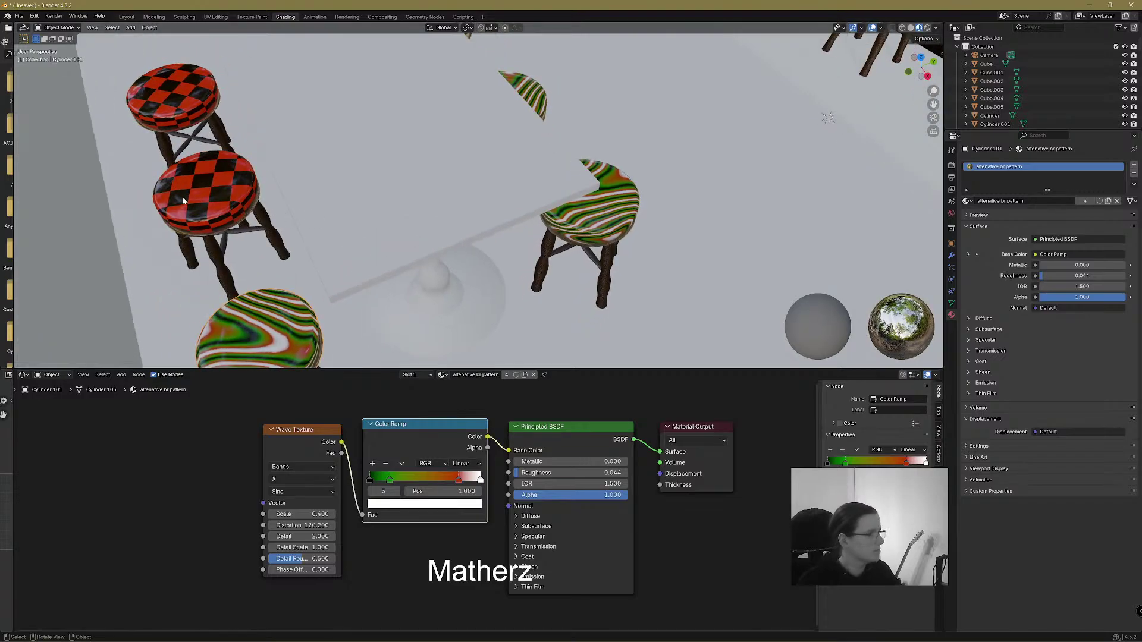
pyautogui.click(195, 208)
pyautogui.click(442, 375)
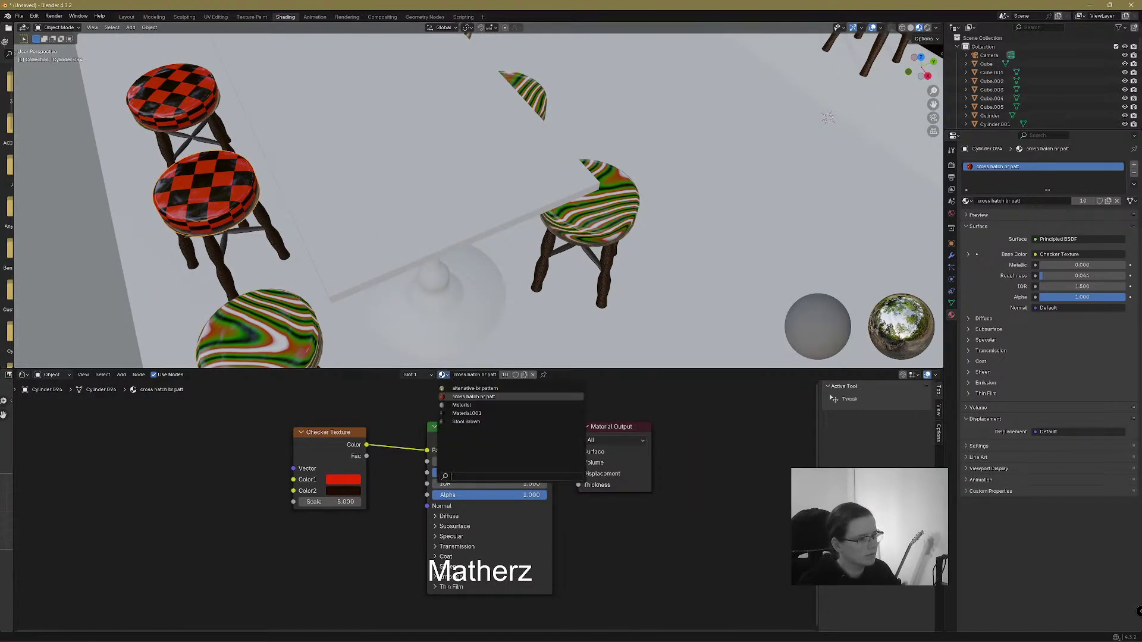
pyautogui.click(474, 389)
pyautogui.click(198, 109)
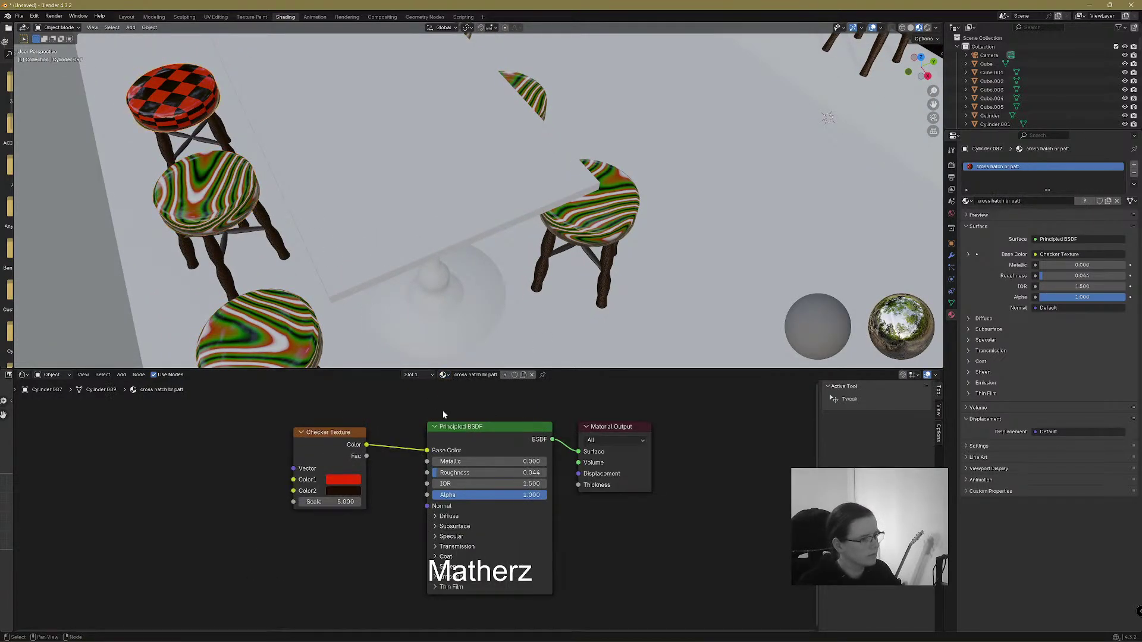
pyautogui.click(442, 375)
pyautogui.click(475, 388)
# Preview the bar scene in rendered shading and return the viewport to solid shading
pyautogui.moveTo(583, 256); pyautogui.dragTo(604, 205, button='middle')
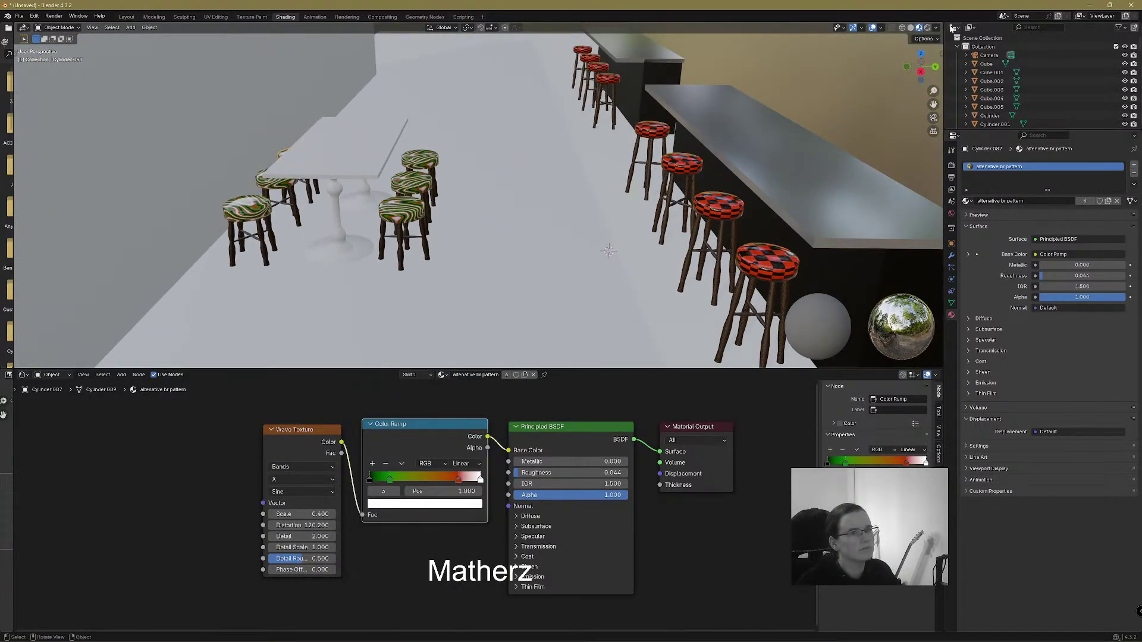
pyautogui.click(927, 27)
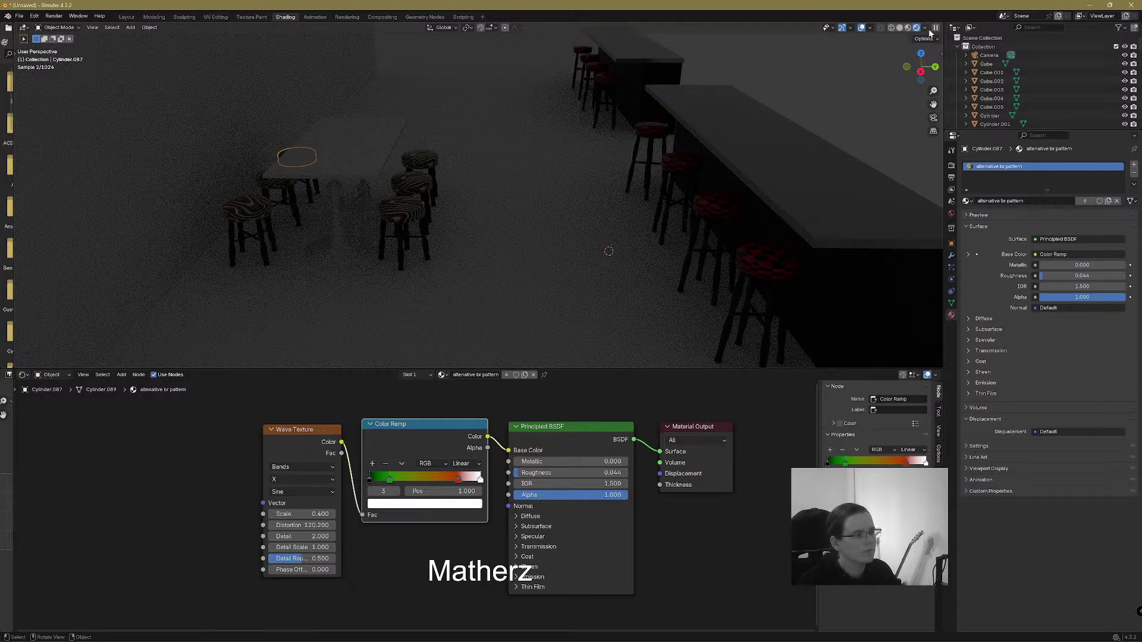
pyautogui.click(899, 27)
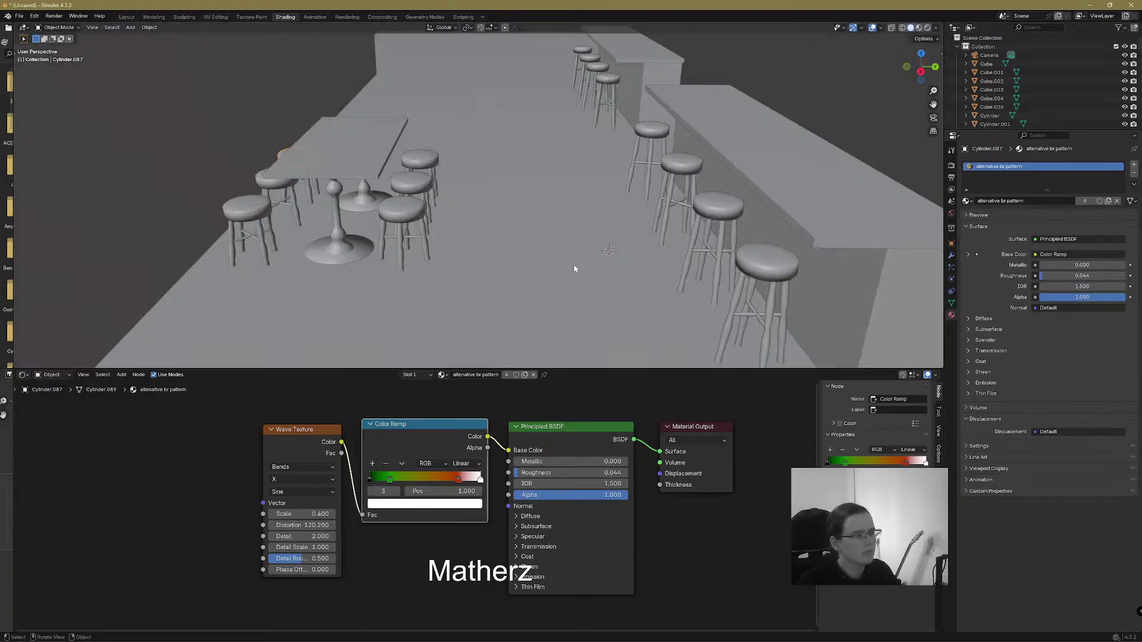
# Give the floor plane a new material in the Layout workspace and raise its Metallic value to about 0.69
pyautogui.click(576, 262)
pyautogui.scroll(-3, 580, 274)
pyautogui.scroll(-3, 594, 291)
pyautogui.scroll(4, 606, 301)
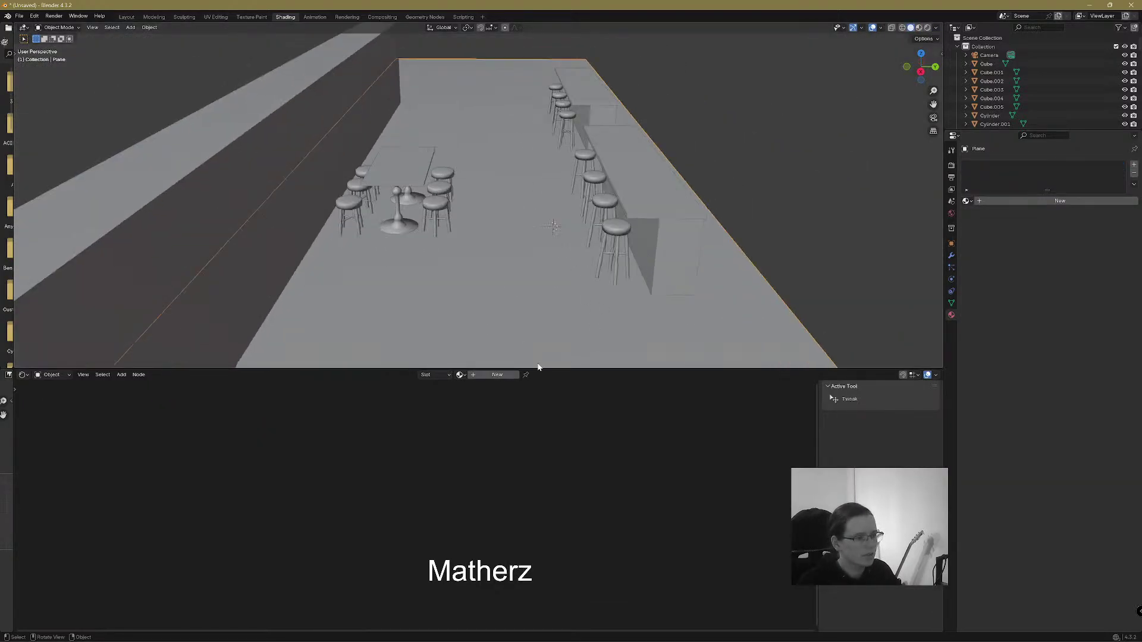
pyautogui.click(127, 17)
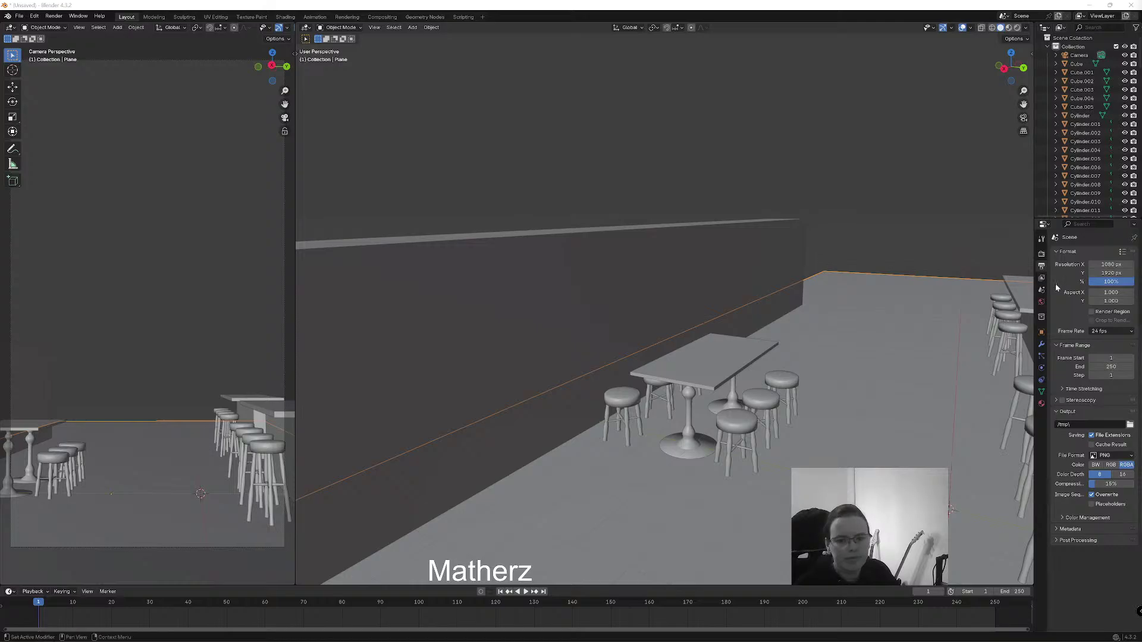
pyautogui.click(1041, 403)
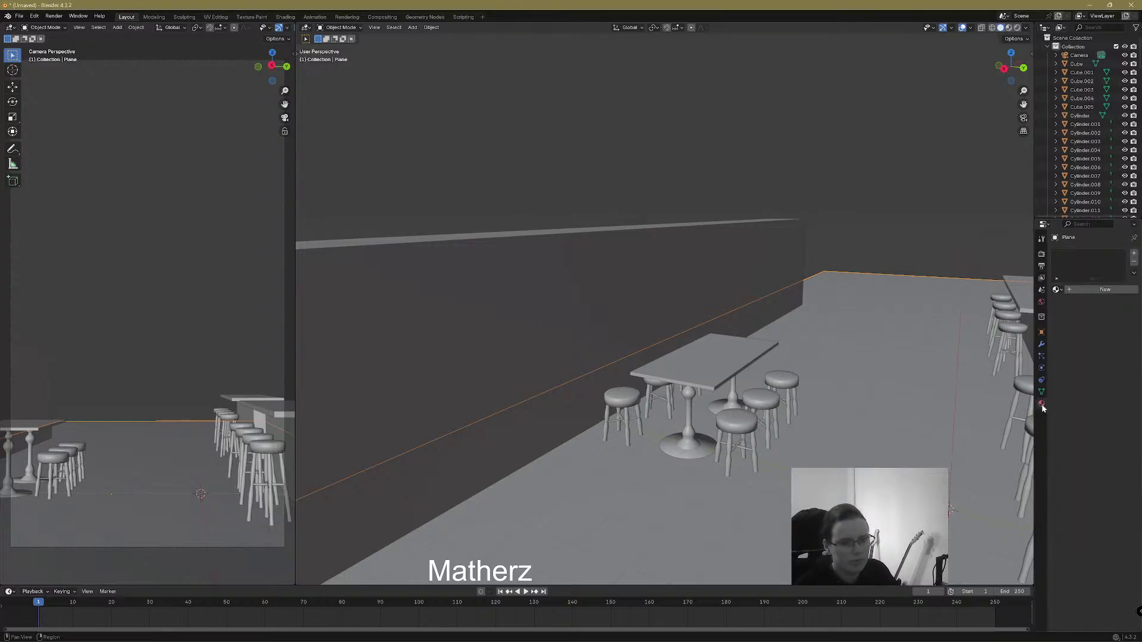
pyautogui.click(1106, 290)
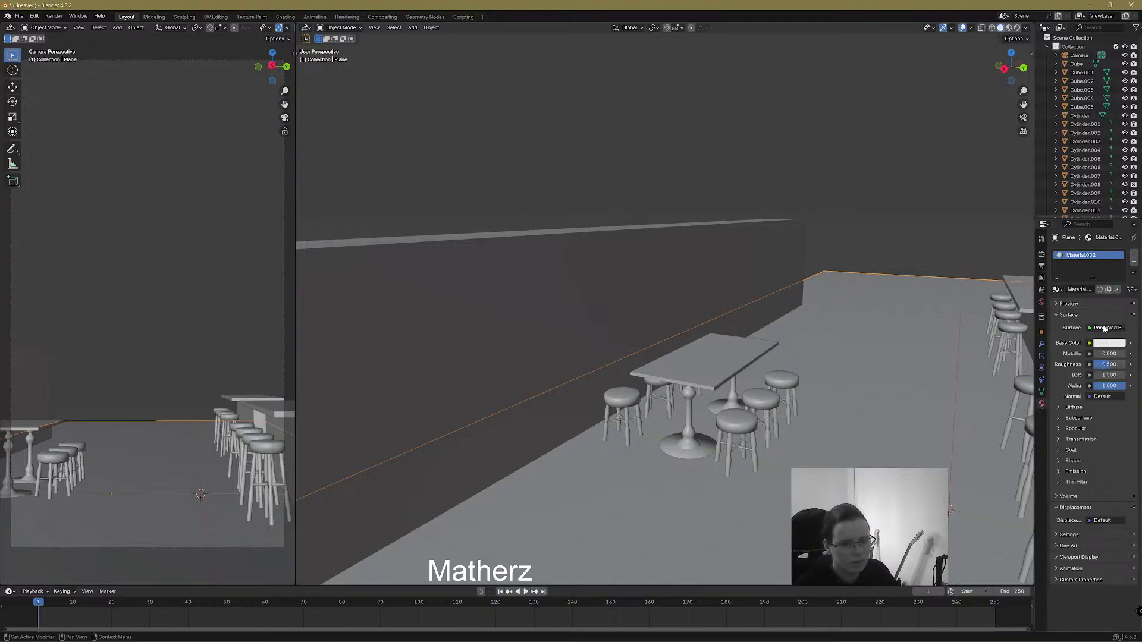
pyautogui.moveTo(1099, 353); pyautogui.dragTo(1115, 353)
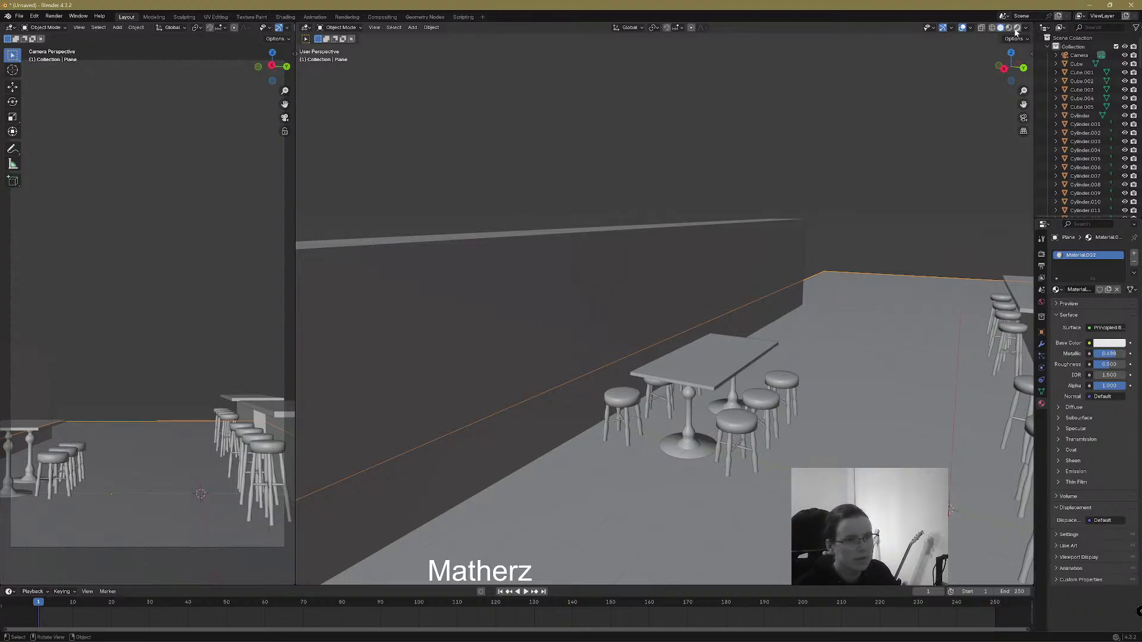
# Show the scene in rendered shading and change the world background color to a brighter muted teal
pyautogui.click(1017, 27)
pyautogui.moveTo(911, 231)
pyautogui.mouseDown(button='middle')
pyautogui.moveTo(788, 412)
pyautogui.moveTo(885, 402)
pyautogui.moveTo(854, 365)
pyautogui.moveTo(898, 403)
pyautogui.moveTo(825, 320)
pyautogui.moveTo(686, 242)
pyautogui.moveTo(764, 332)
pyautogui.mouseUp(button='middle')
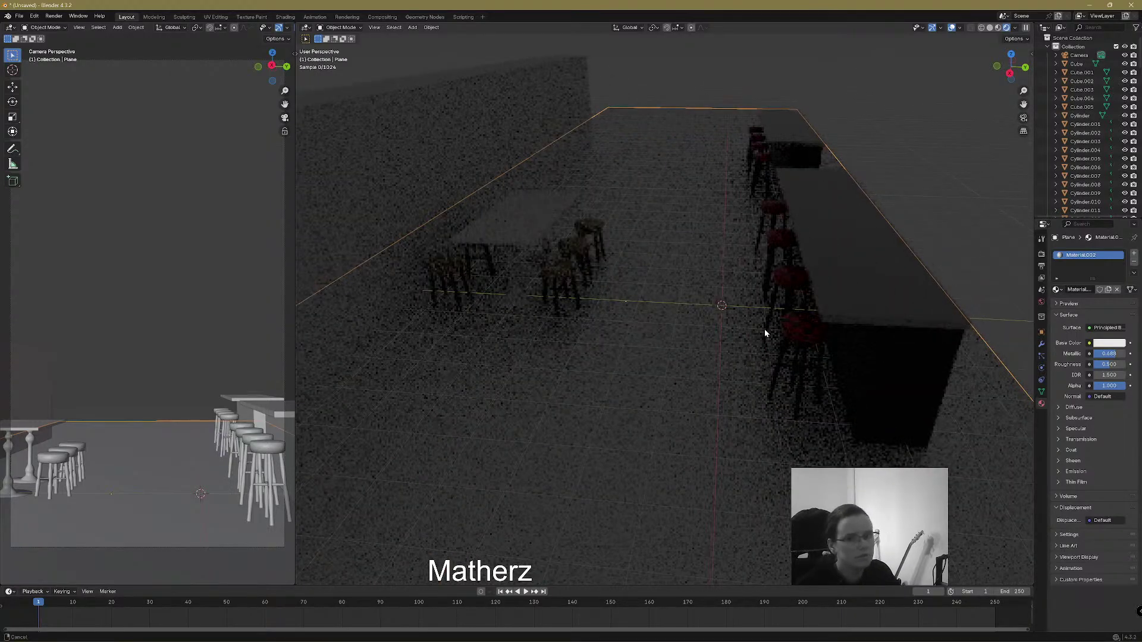
pyautogui.click(1041, 302)
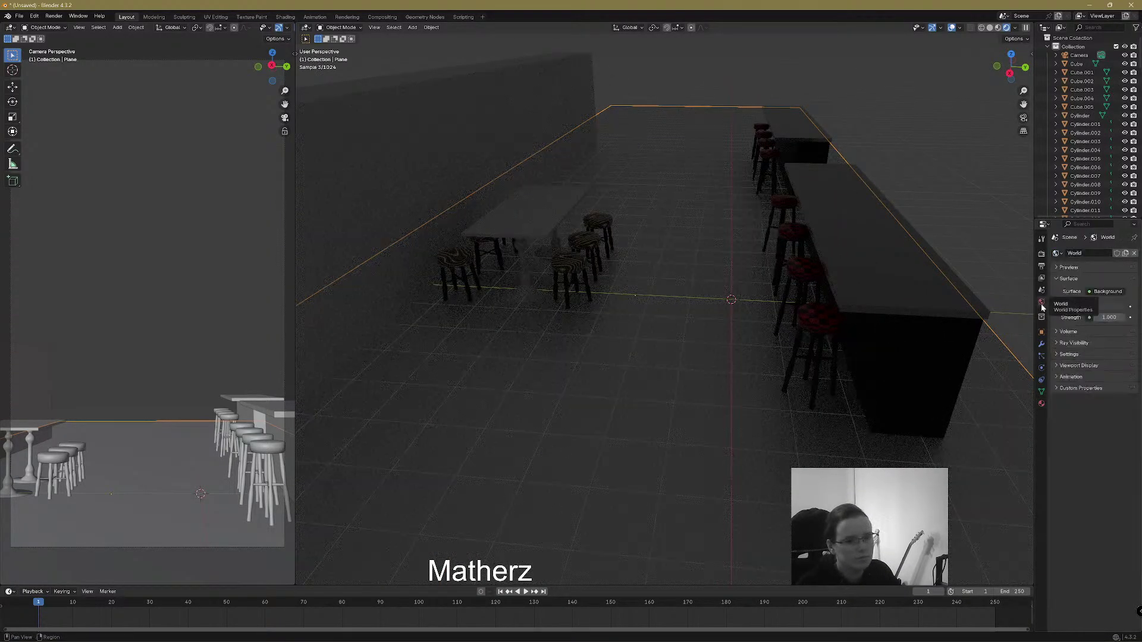
pyautogui.click(1104, 304)
pyautogui.click(1072, 178)
pyautogui.click(1078, 188)
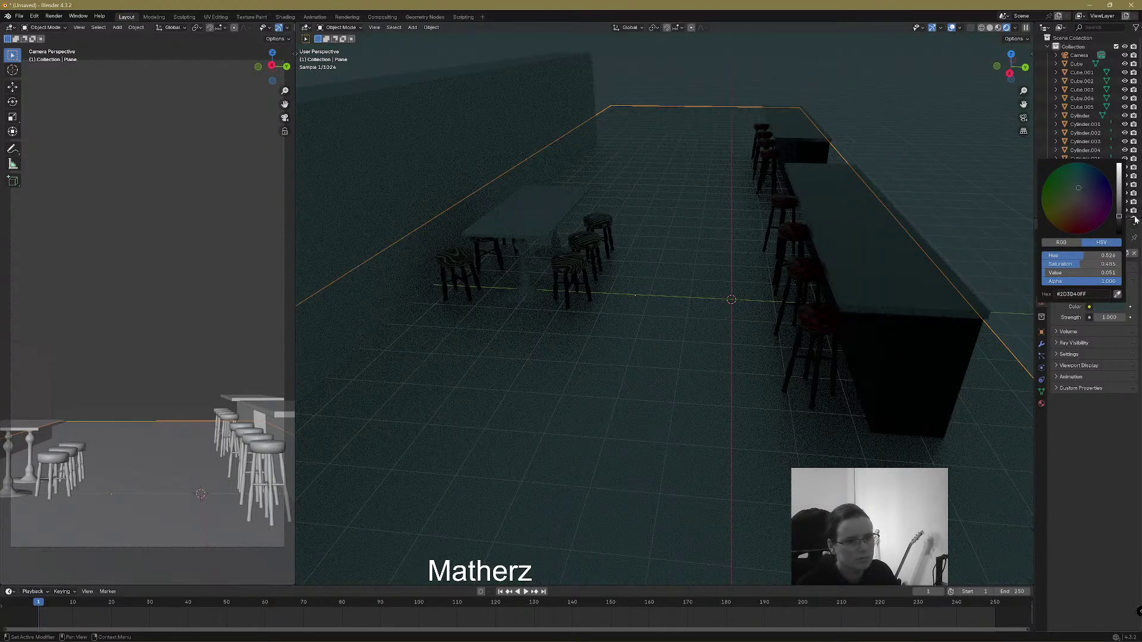
pyautogui.moveTo(1118, 216); pyautogui.dragTo(1119, 196)
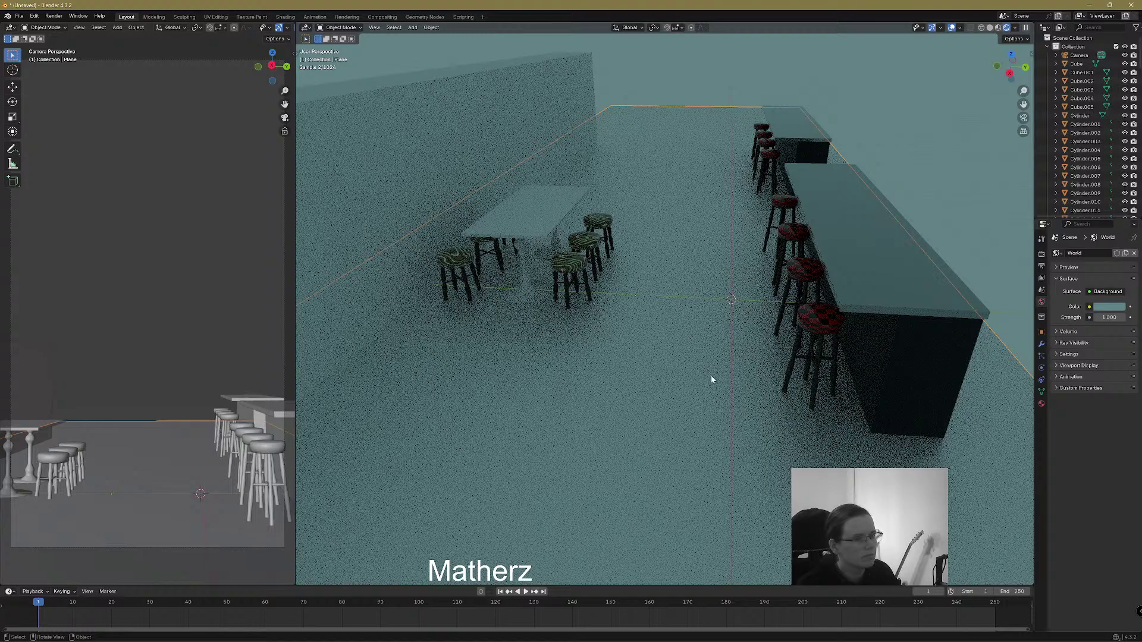
# Set the floor material's Roughness to 0.289 and add a new plane at the 3D cursor
pyautogui.click(1041, 404)
pyautogui.moveTo(1111, 367)
pyautogui.mouseDown()
pyautogui.moveTo(1094, 367)
pyautogui.moveTo(1112, 363)
pyautogui.mouseUp()
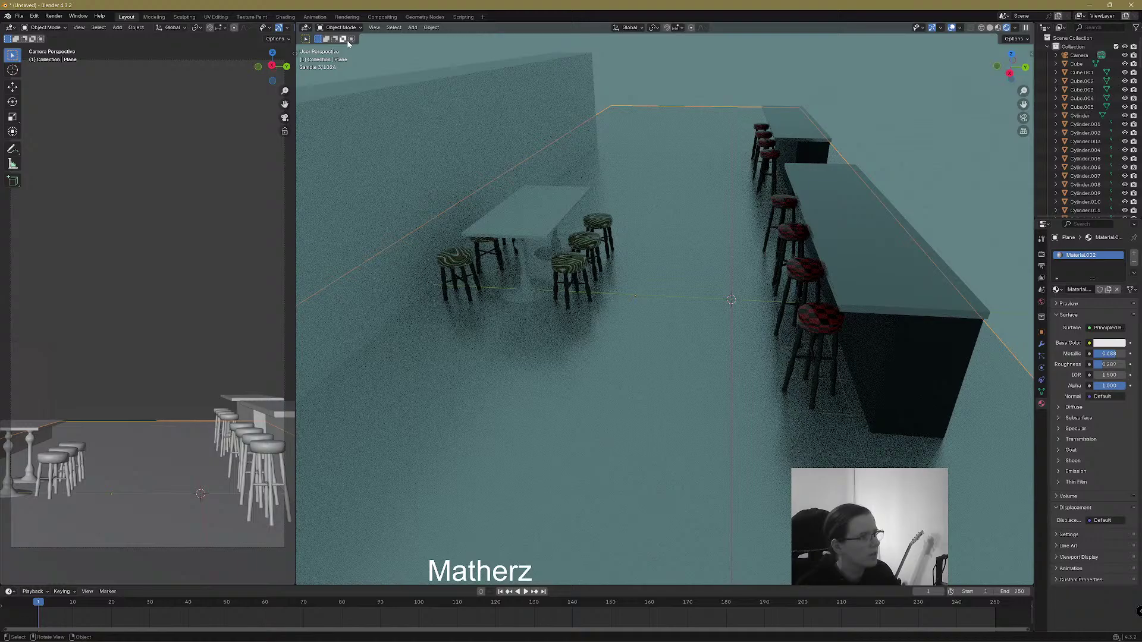
pyautogui.moveTo(697, 301); pyautogui.dragTo(697, 294, button='middle')
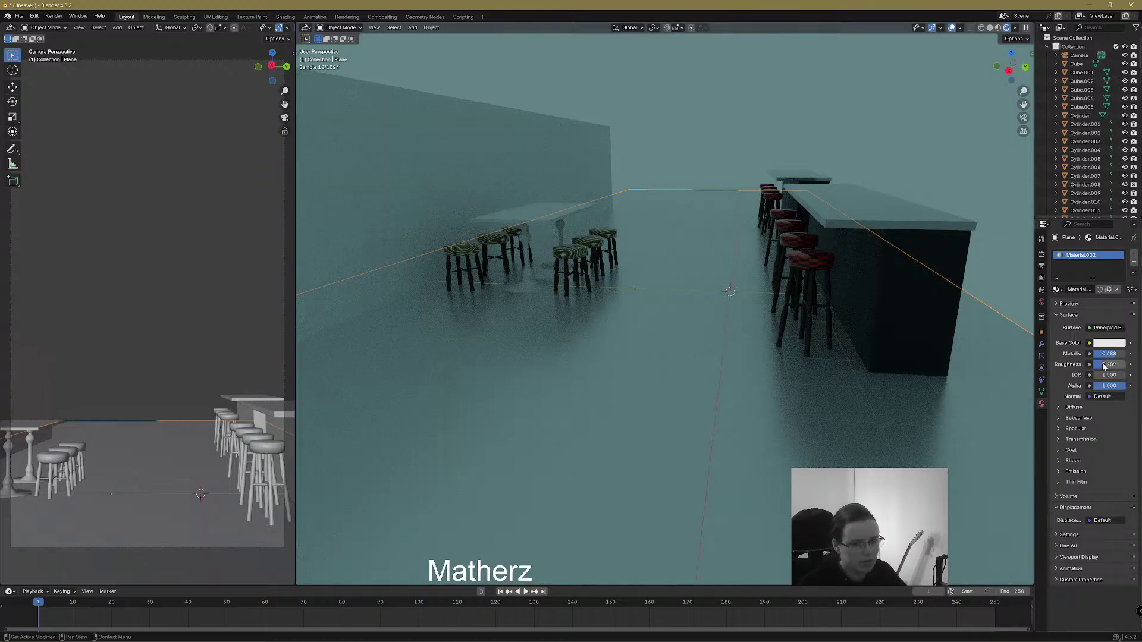
pyautogui.moveTo(1103, 367); pyautogui.dragTo(1103, 366)
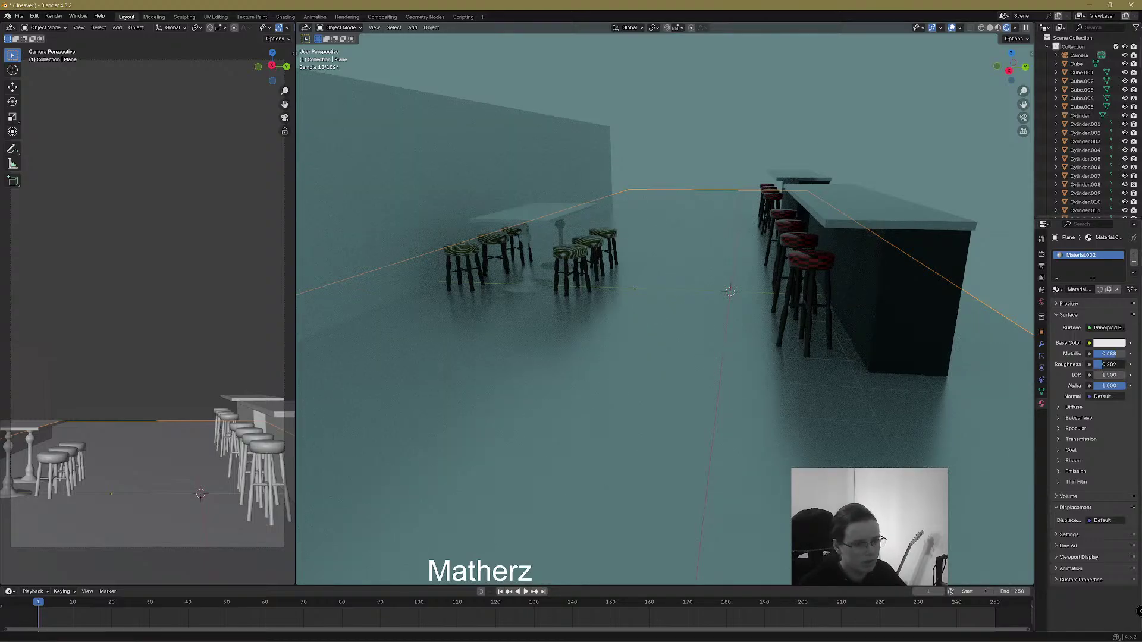
pyautogui.moveTo(1103, 364); pyautogui.dragTo(1104, 365)
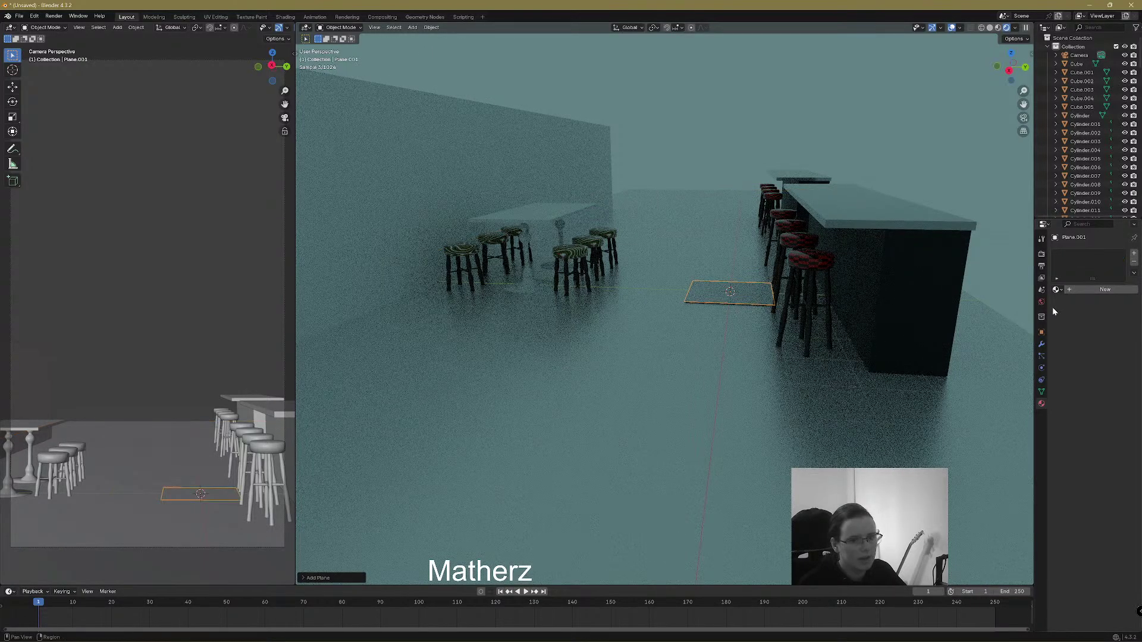
# Add an Ocean modifier to the new plane and set its random seed to 2
pyautogui.click(1040, 344)
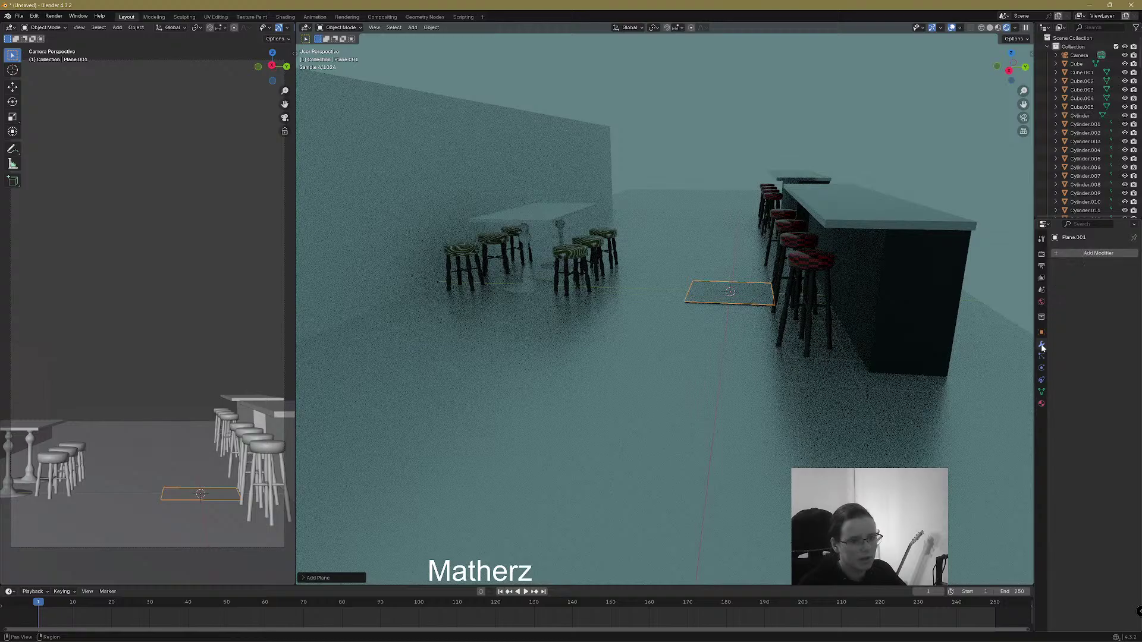
pyautogui.click(1079, 253)
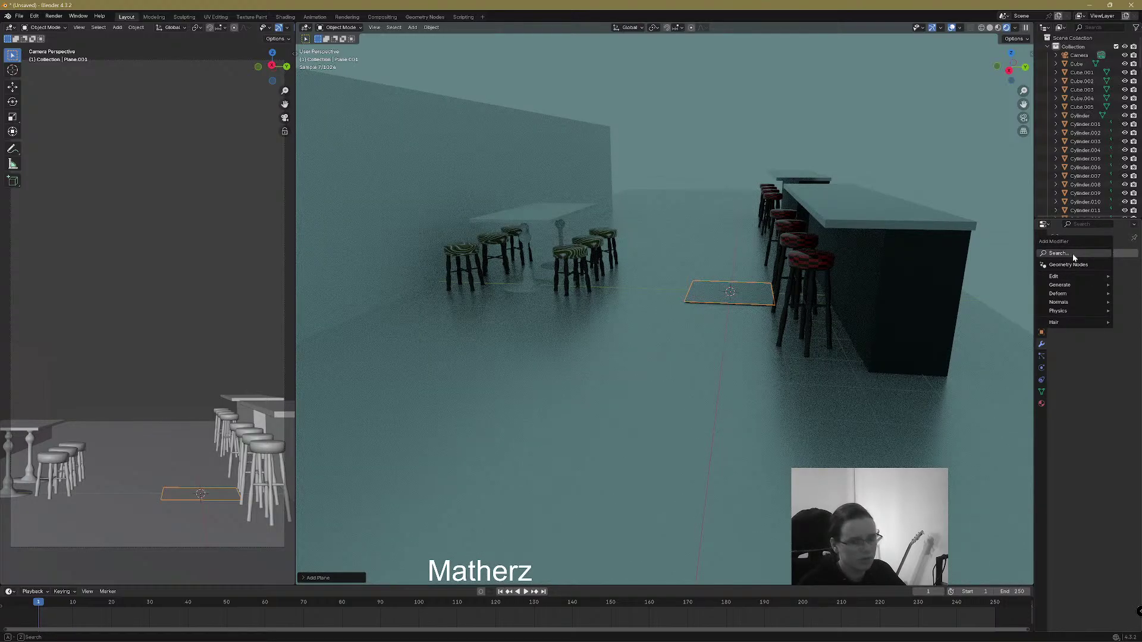
pyautogui.write('oc')
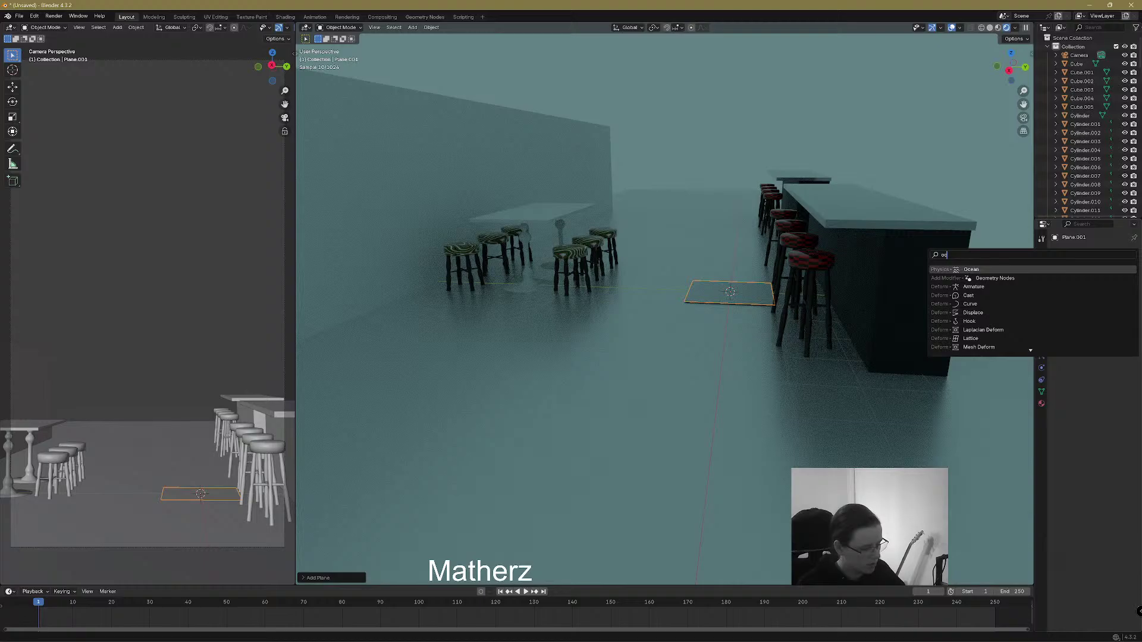
pyautogui.press('Return')
pyautogui.scroll(-8, 910, 342)
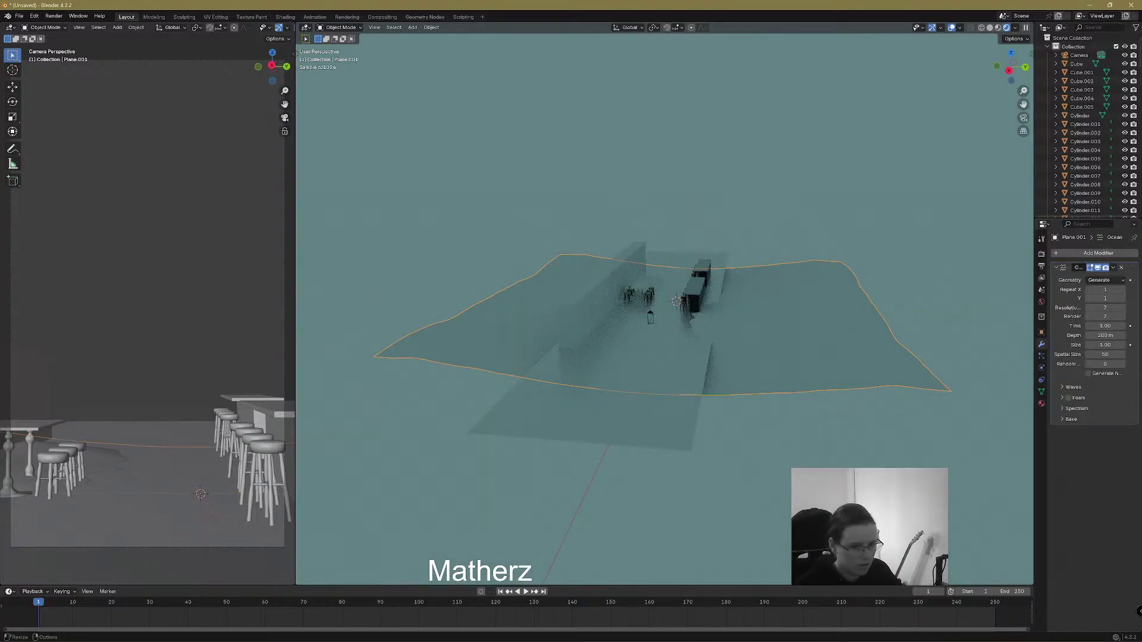
pyautogui.click(1122, 364)
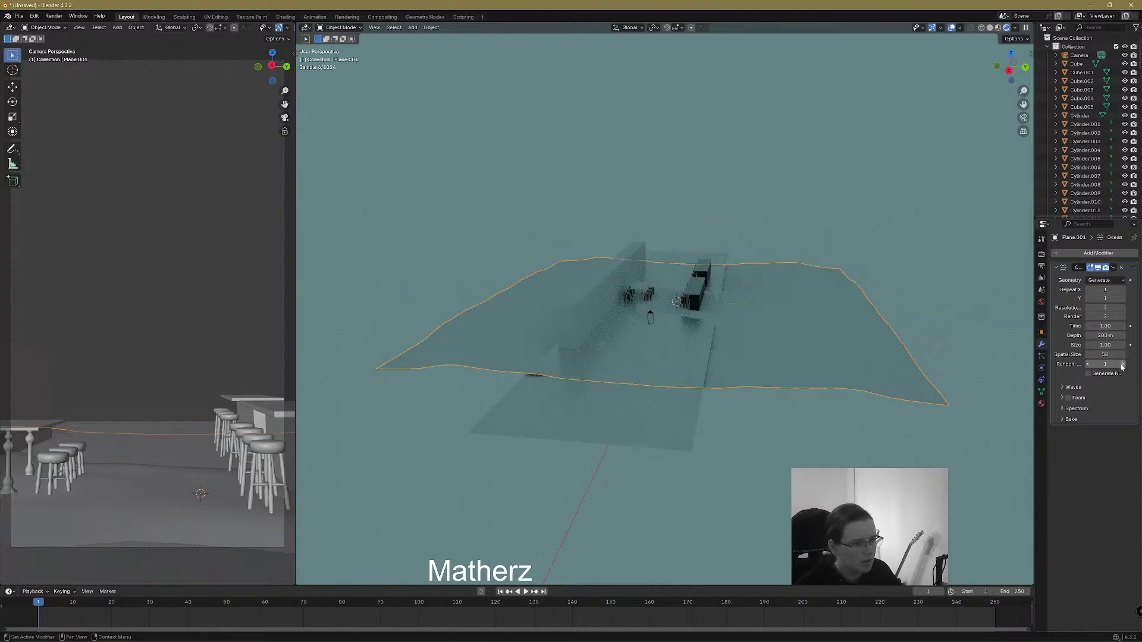
pyautogui.click(1121, 364)
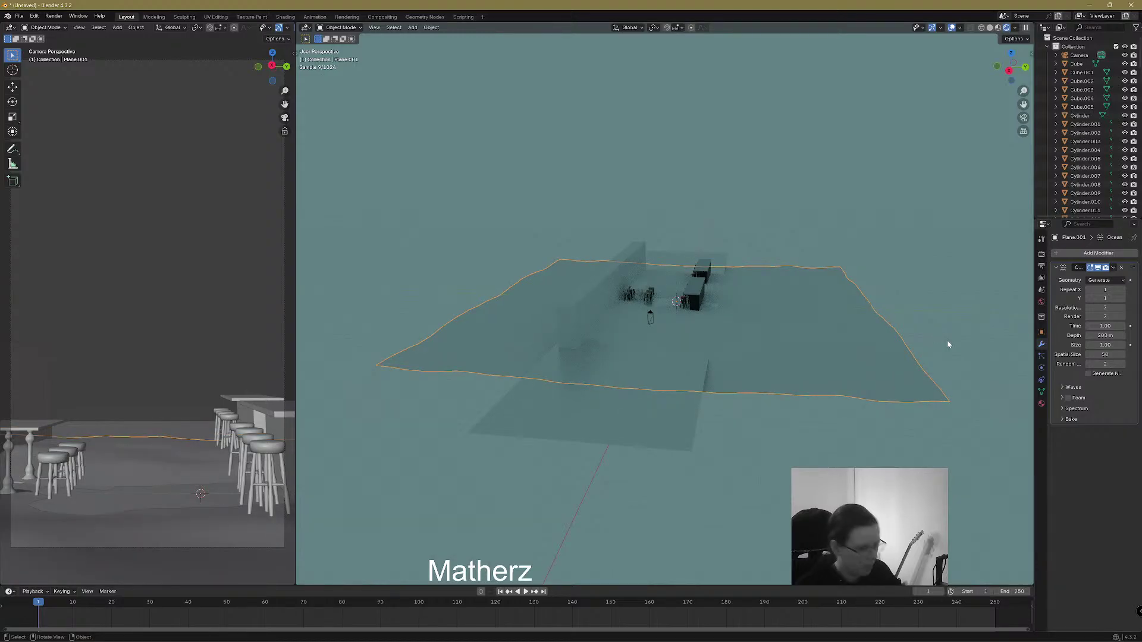
# Scale the ocean plane down to a patch of floor size and shift it toward the wall, beside the bar stools
pyautogui.press('s')
pyautogui.click(684, 321)
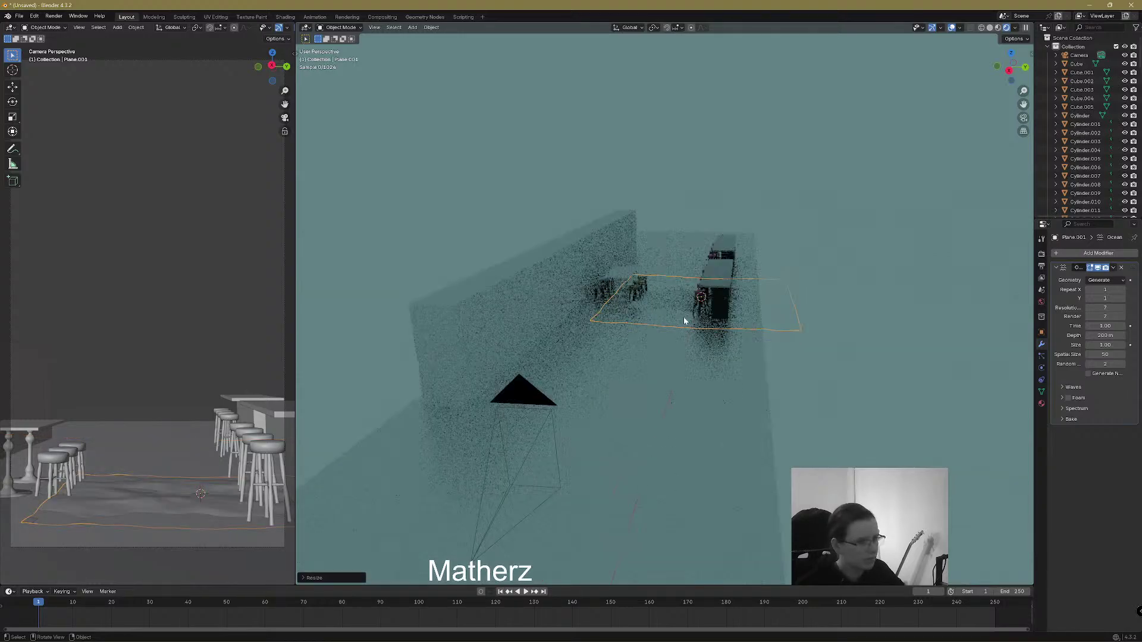
pyautogui.press('g')
pyautogui.click(665, 314)
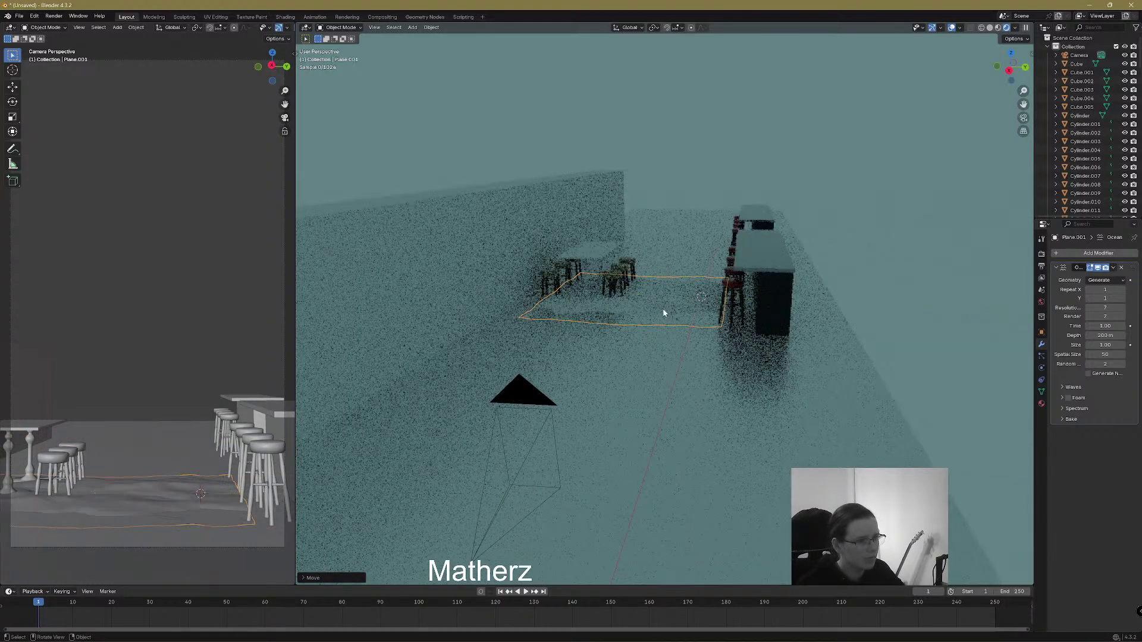
# Extend the ocean surface over the room by setting Repeat X to 4 and Repeat Y to 2
pyautogui.click(1123, 289)
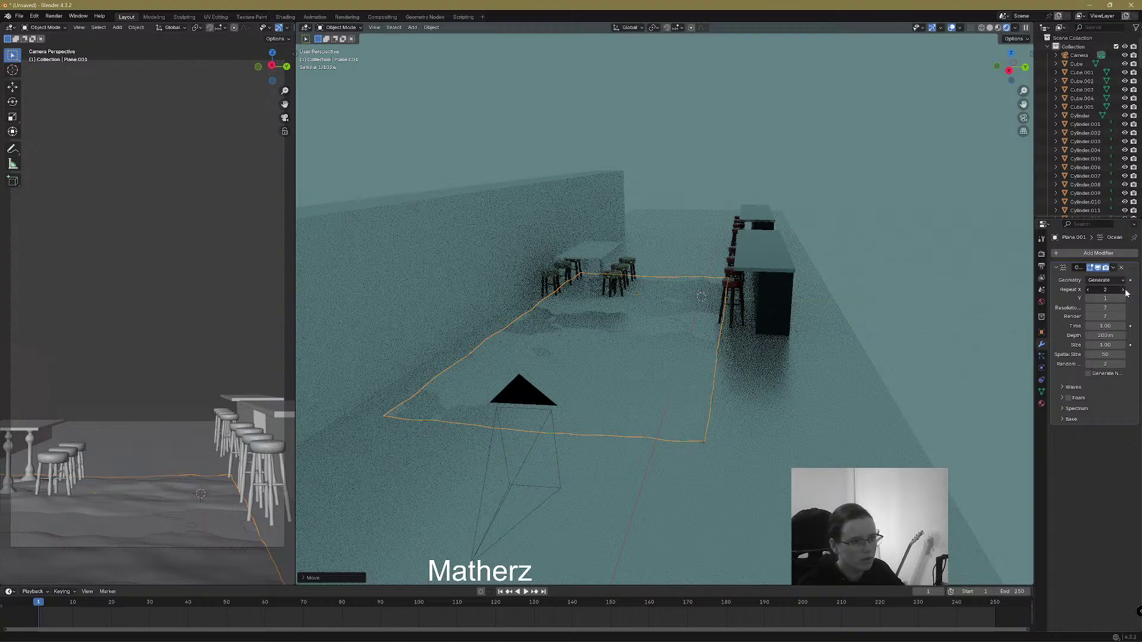
pyautogui.click(1123, 298)
pyautogui.click(1123, 289)
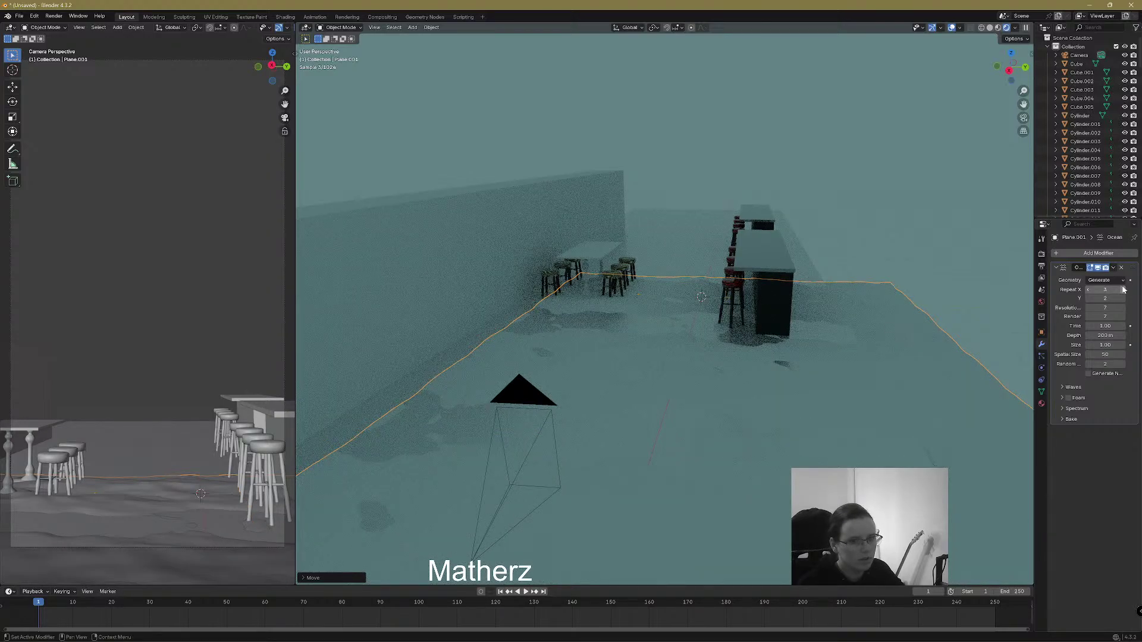
pyautogui.click(1123, 290)
# Slide the ocean surface along X and Y to line up with the bar floor, and lower it slightly to floor height
pyautogui.press('g')
pyautogui.press('z')
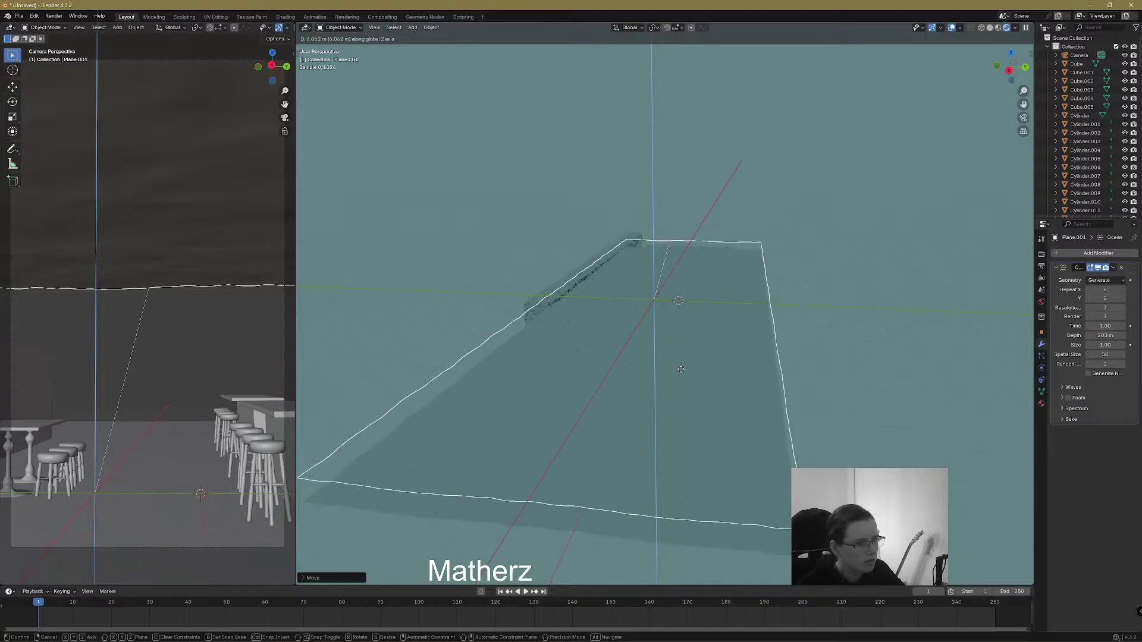
pyautogui.press('x')
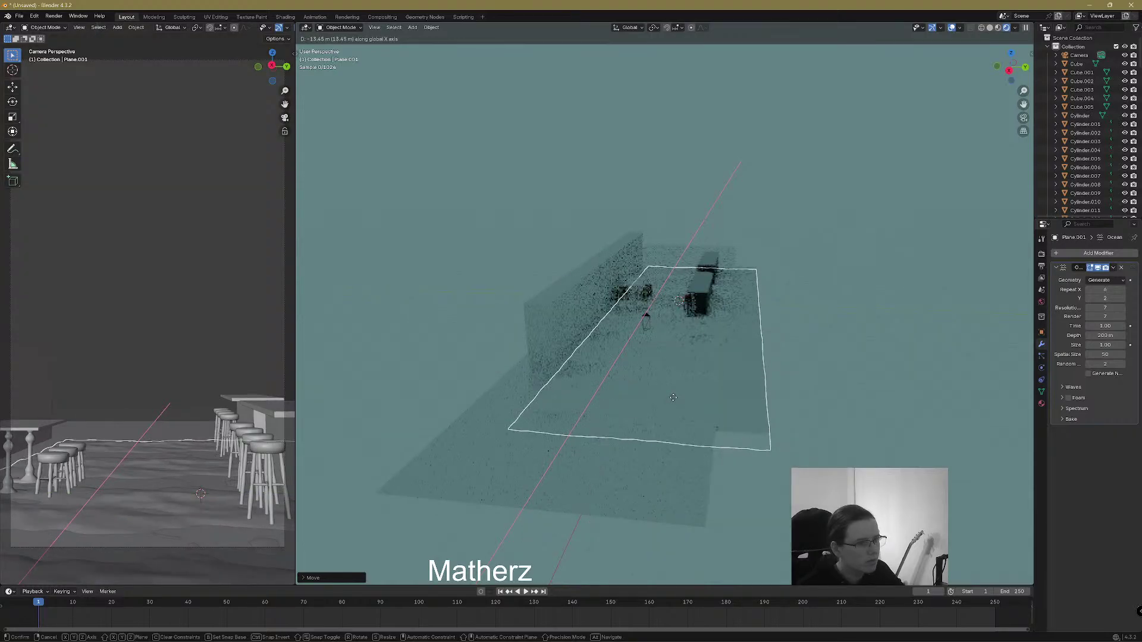
pyautogui.press('y')
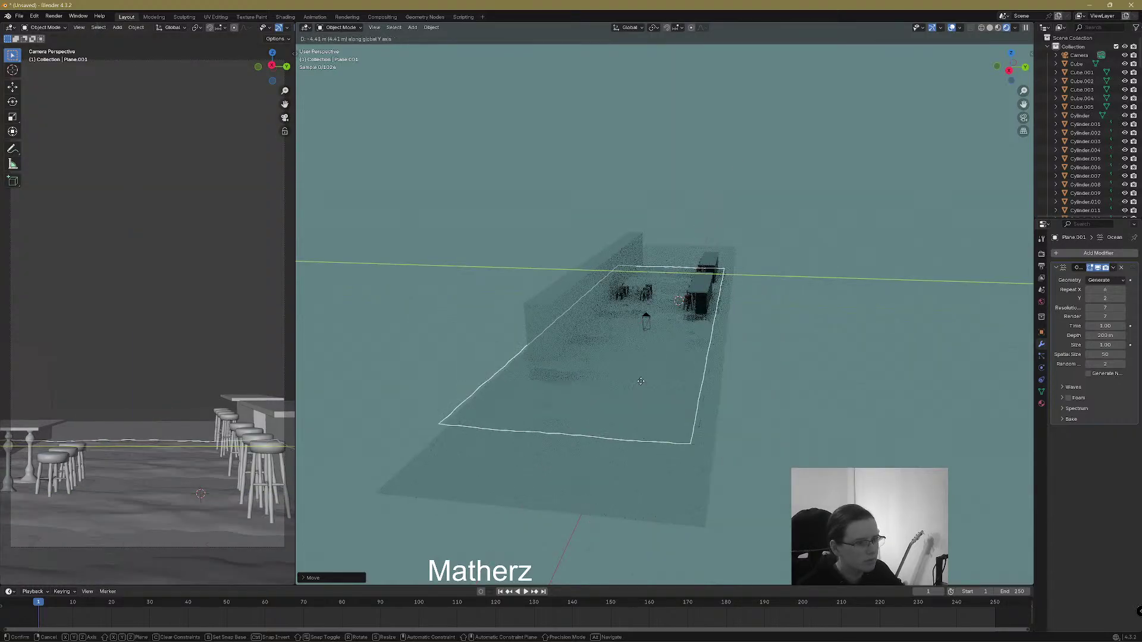
pyautogui.click(641, 385)
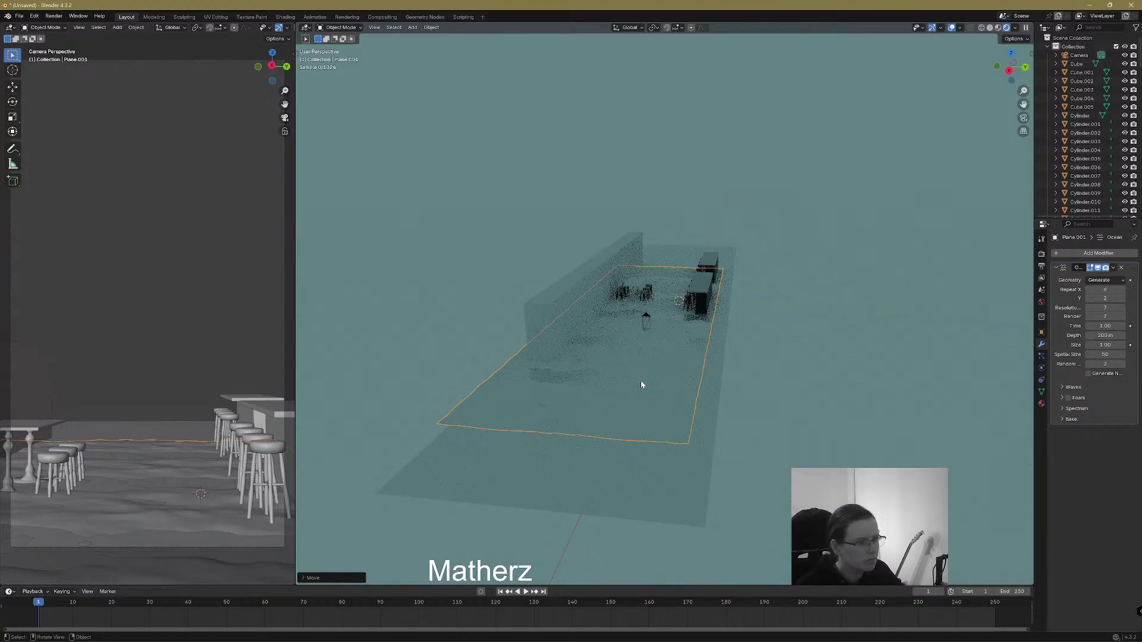
pyautogui.scroll(3, 641, 385)
pyautogui.press('g')
pyautogui.press('z')
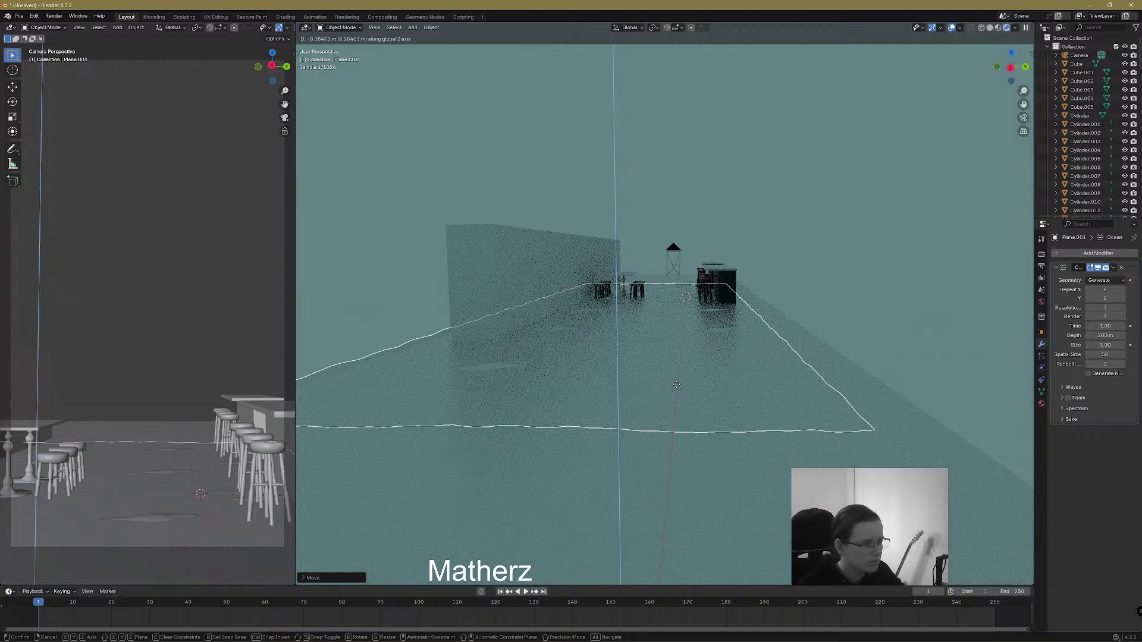
pyautogui.click(676, 384)
# Flatten the ocean waves along Z to about 0.28 and shift the surface down by about 0.02 m
pyautogui.scroll(5, 766, 416)
pyautogui.press('s')
pyautogui.press('z')
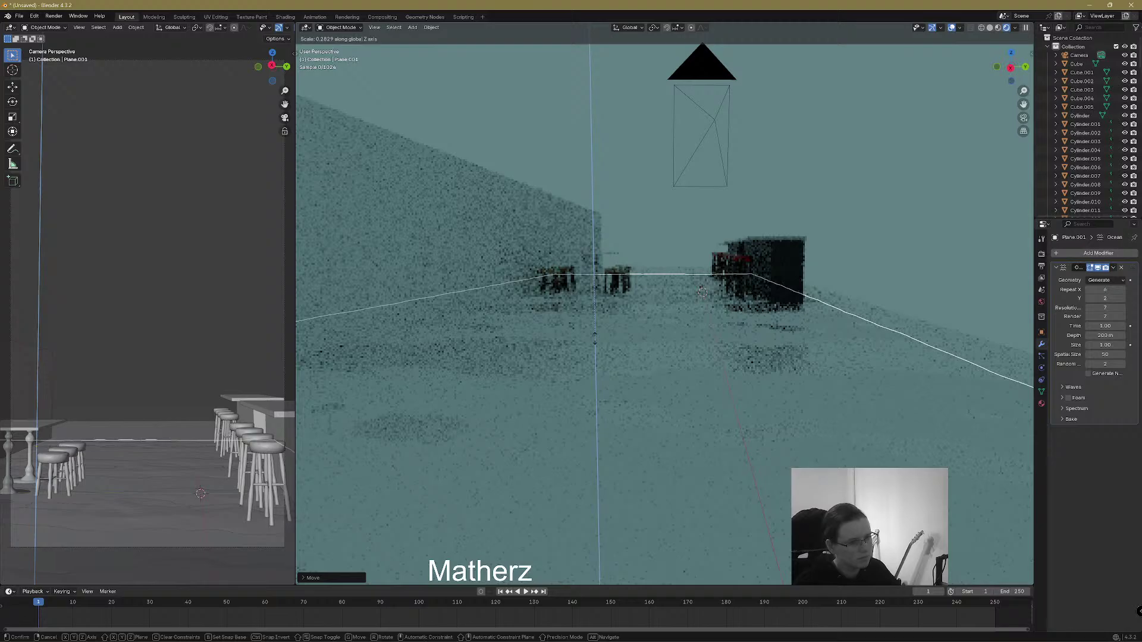
pyautogui.click(593, 273)
pyautogui.press('g')
pyautogui.moveTo(730, 434); pyautogui.dragTo(725, 424, button='middle')
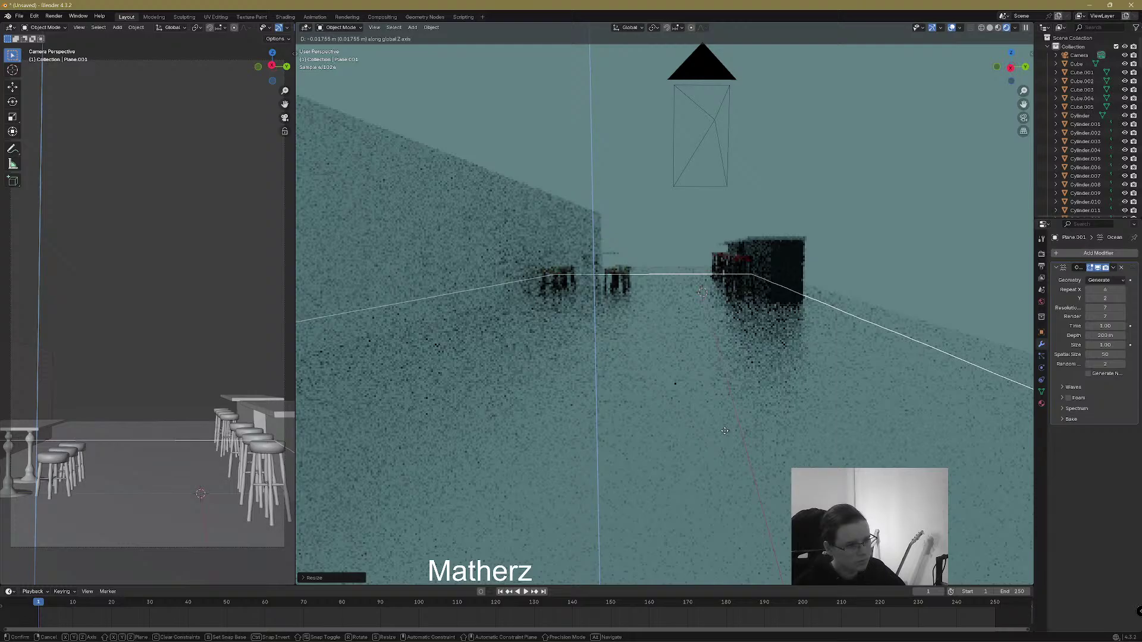
pyautogui.click(724, 430)
# Fine-tune the ocean's wave height by shrinking it along Z and scaling it back up to leave shallow ripples
pyautogui.press('s')
pyautogui.press('x')
pyautogui.press('z')
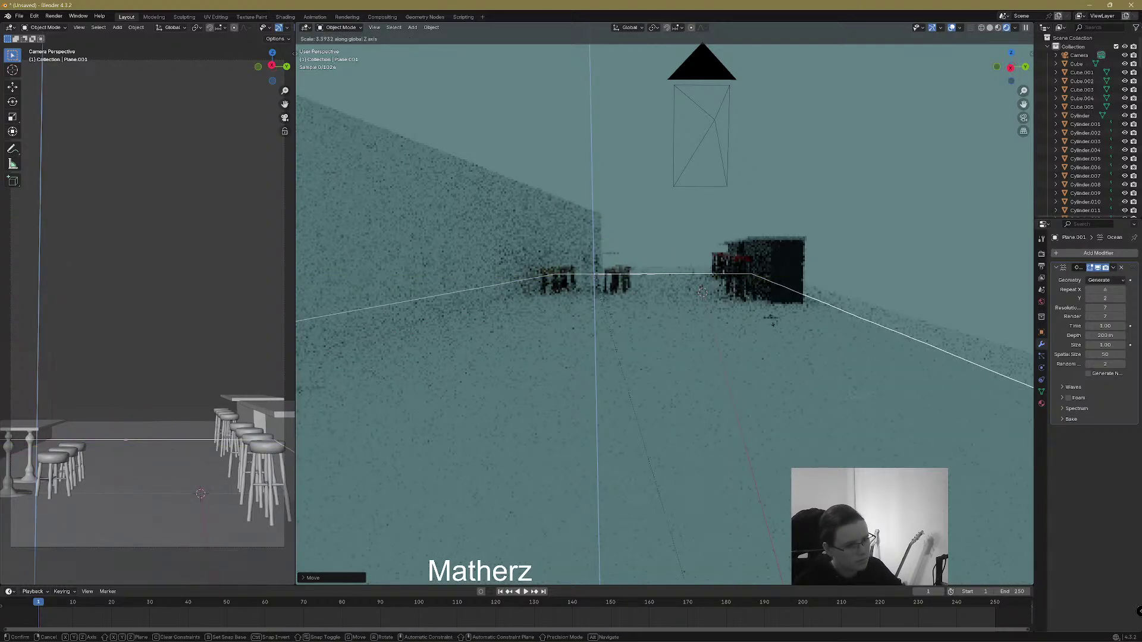
pyautogui.click(772, 319)
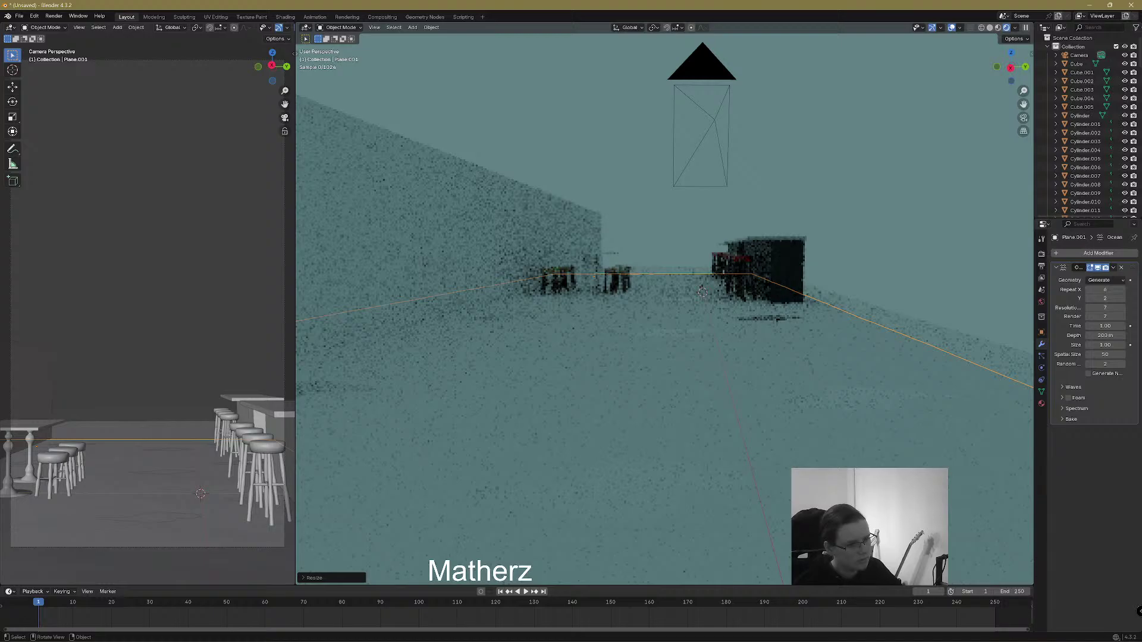
pyautogui.press('s')
pyautogui.press('z')
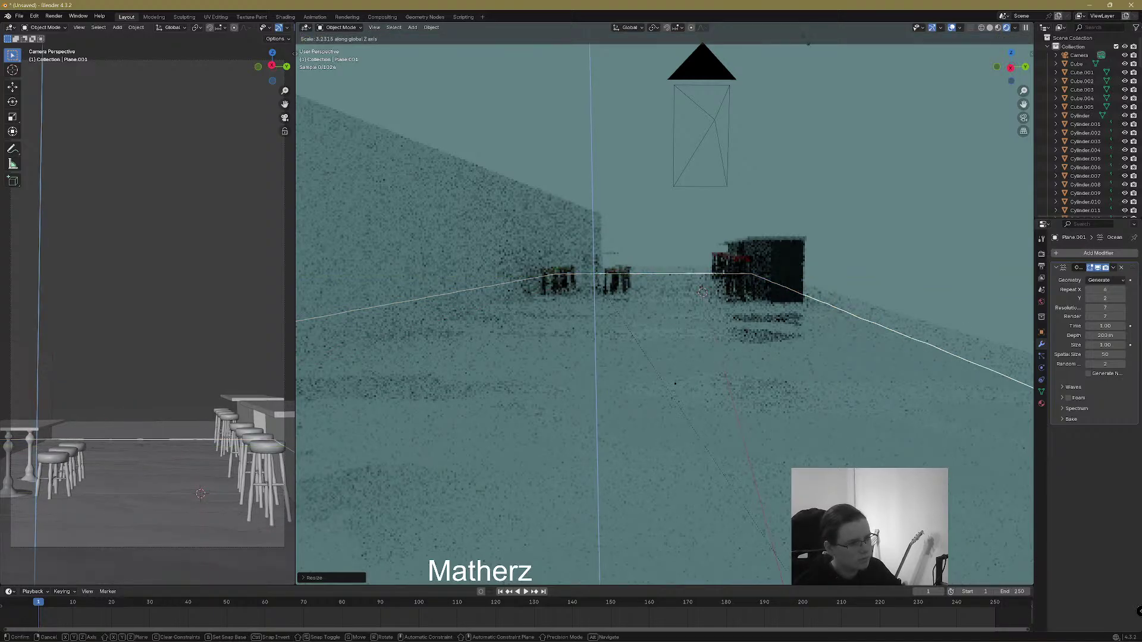
pyautogui.click(818, 119)
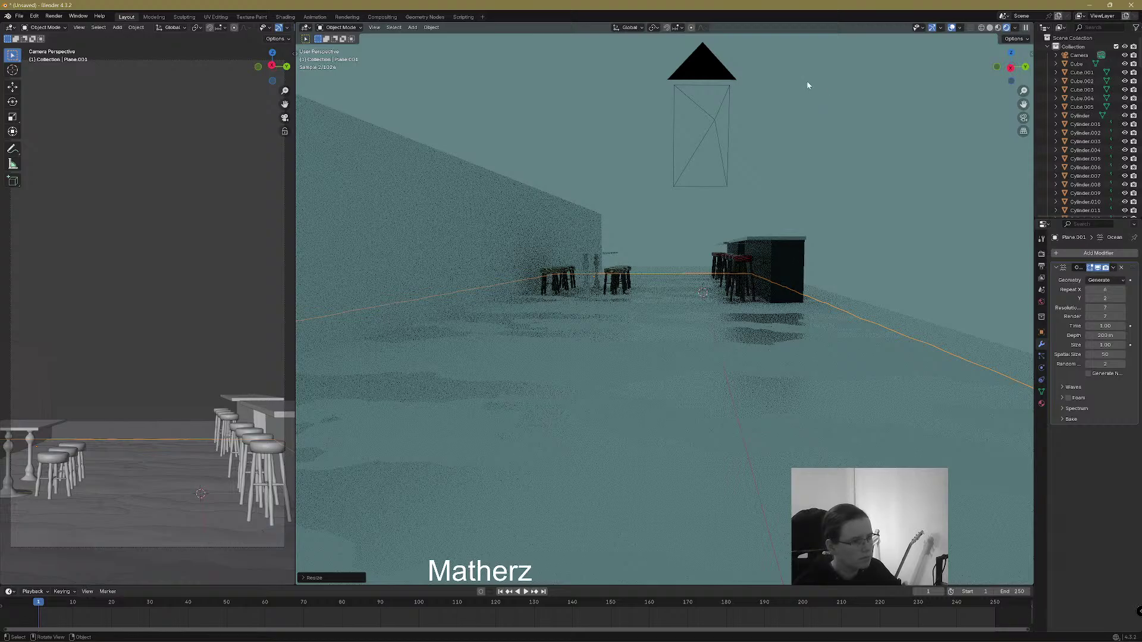
# Create a new material for the ocean surface and name it "Floor water"
pyautogui.moveTo(868, 237); pyautogui.dragTo(878, 373, button='middle')
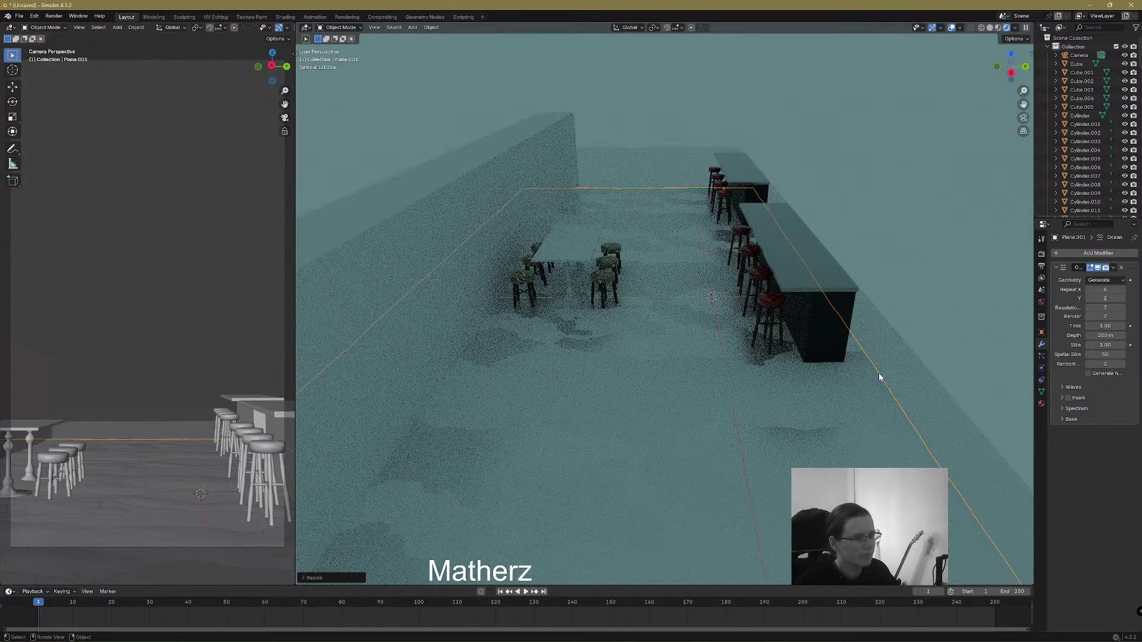
pyautogui.click(1041, 404)
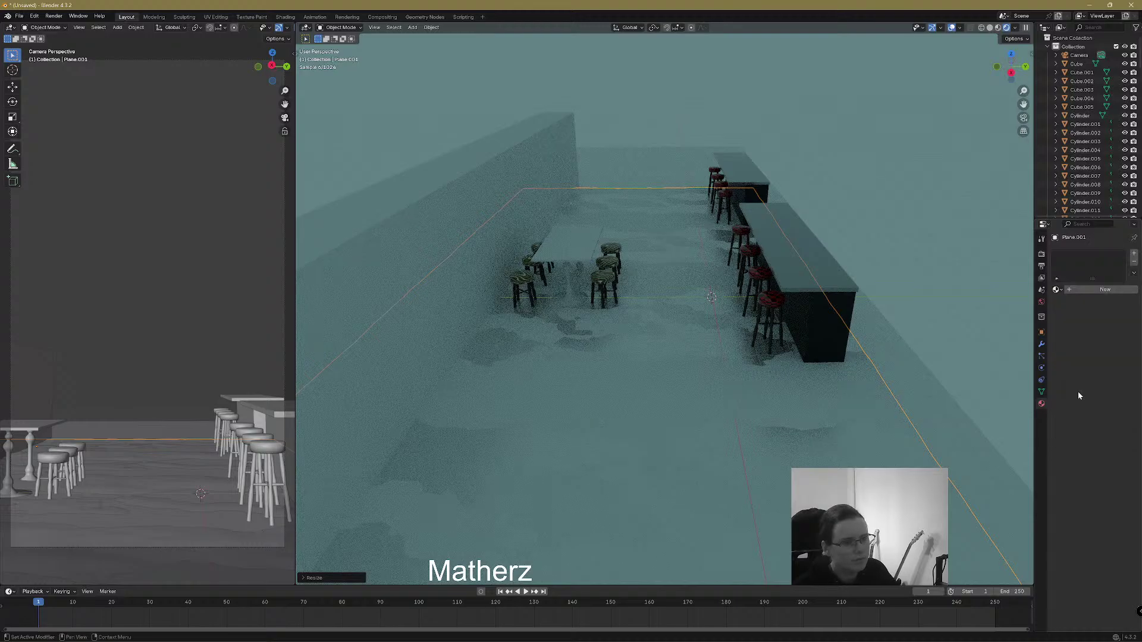
pyautogui.click(1070, 290)
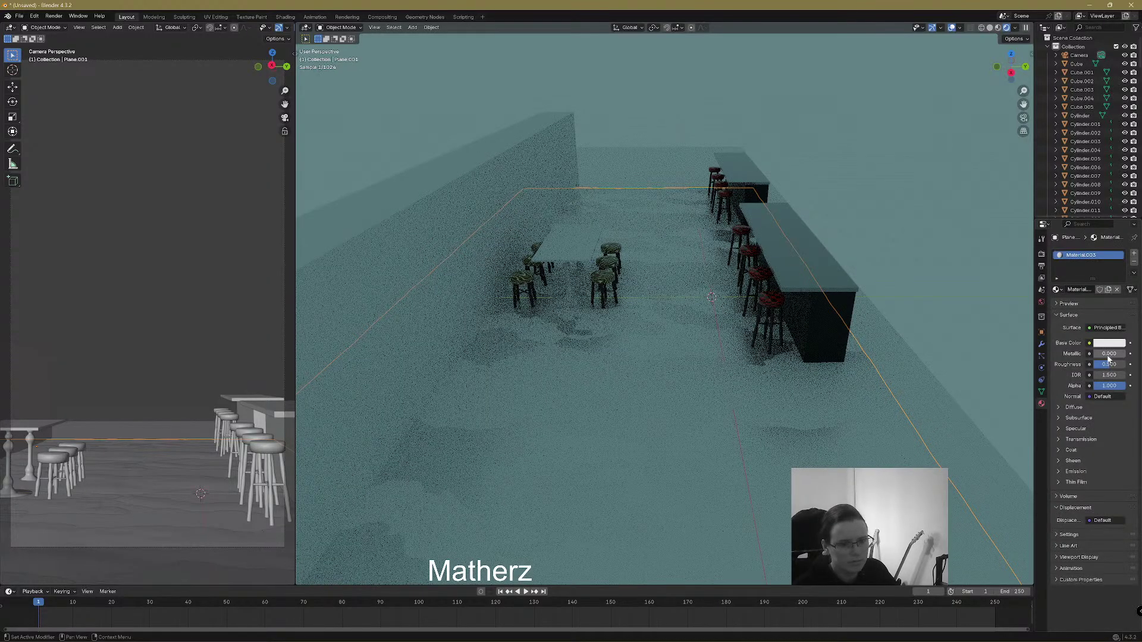
pyautogui.doubleClick(1069, 258)
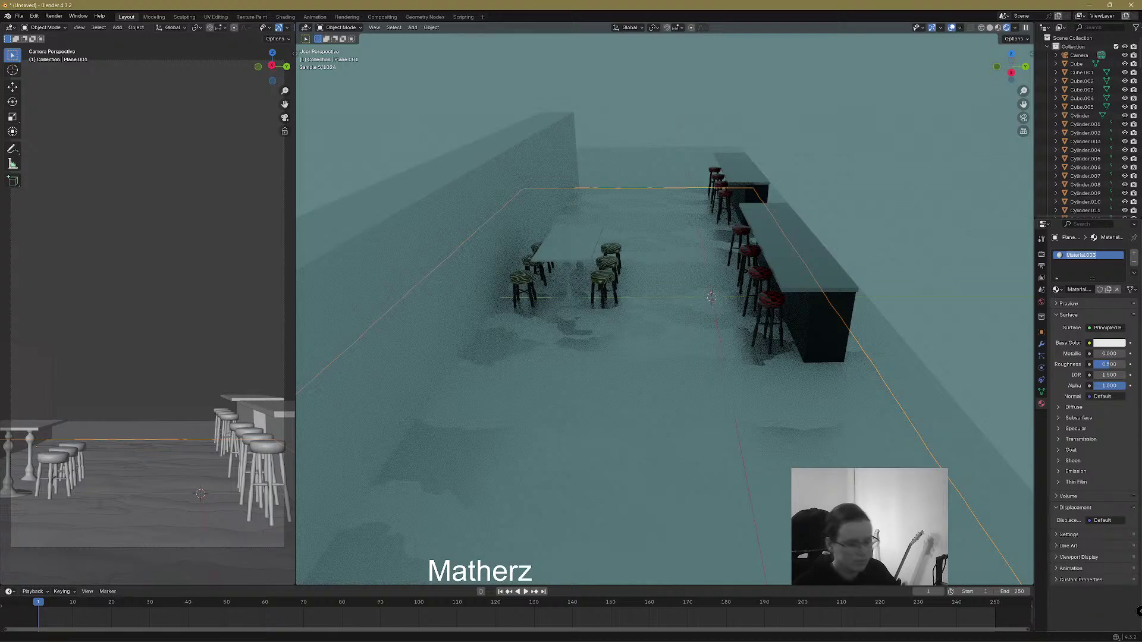
pyautogui.write('Floor wa')
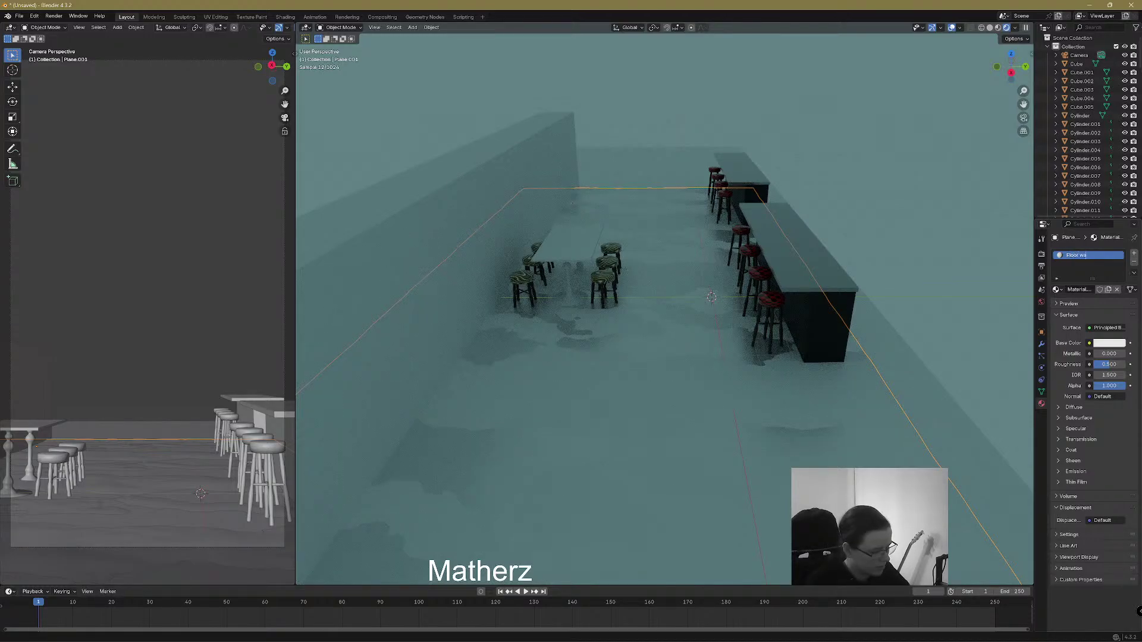
pyautogui.write('ter')
pyautogui.press('Return')
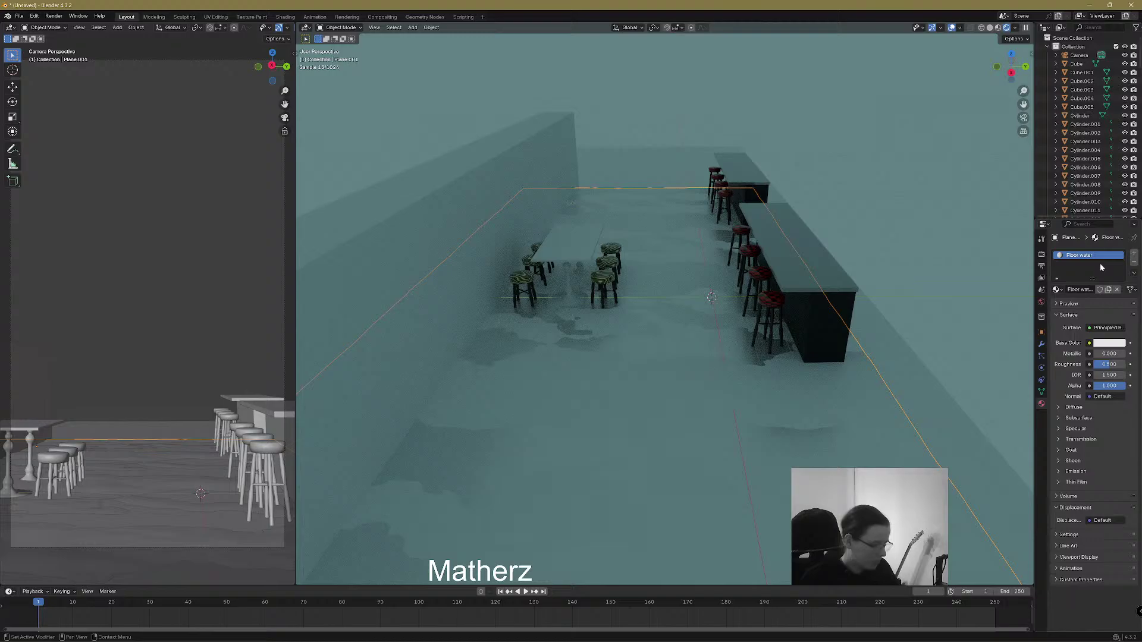
# Move the water surface along the X axis toward the far end of the room, so it runs under both bar counters
pyautogui.moveTo(1004, 279); pyautogui.dragTo(820, 321, button='middle')
pyautogui.scroll(-3, 820, 321)
pyautogui.press('g')
pyautogui.press('x')
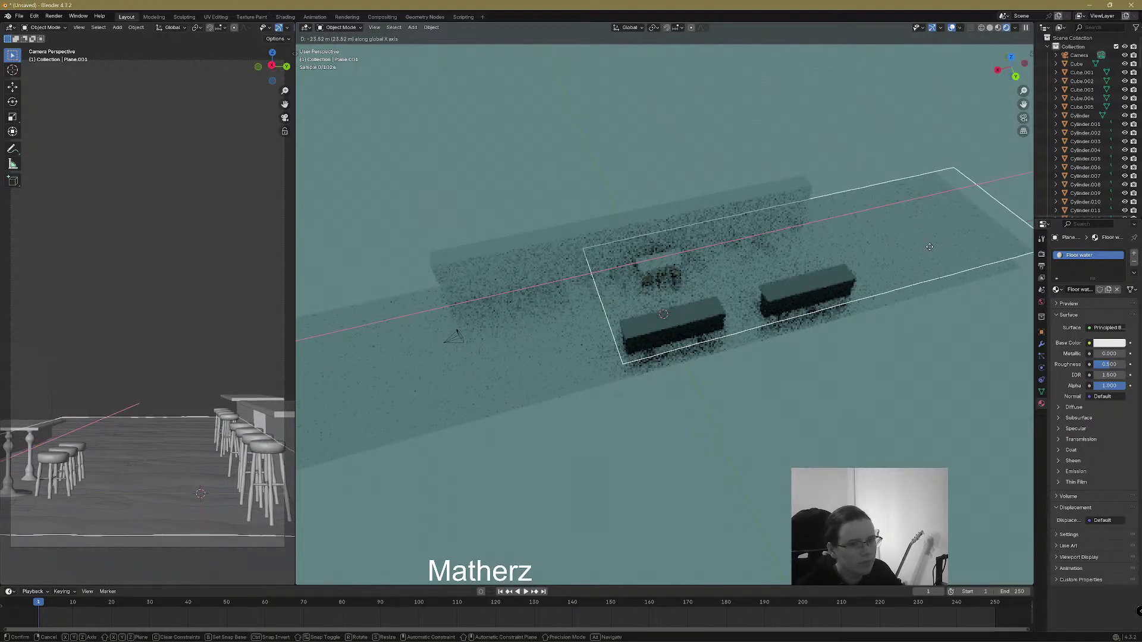
pyautogui.click(929, 247)
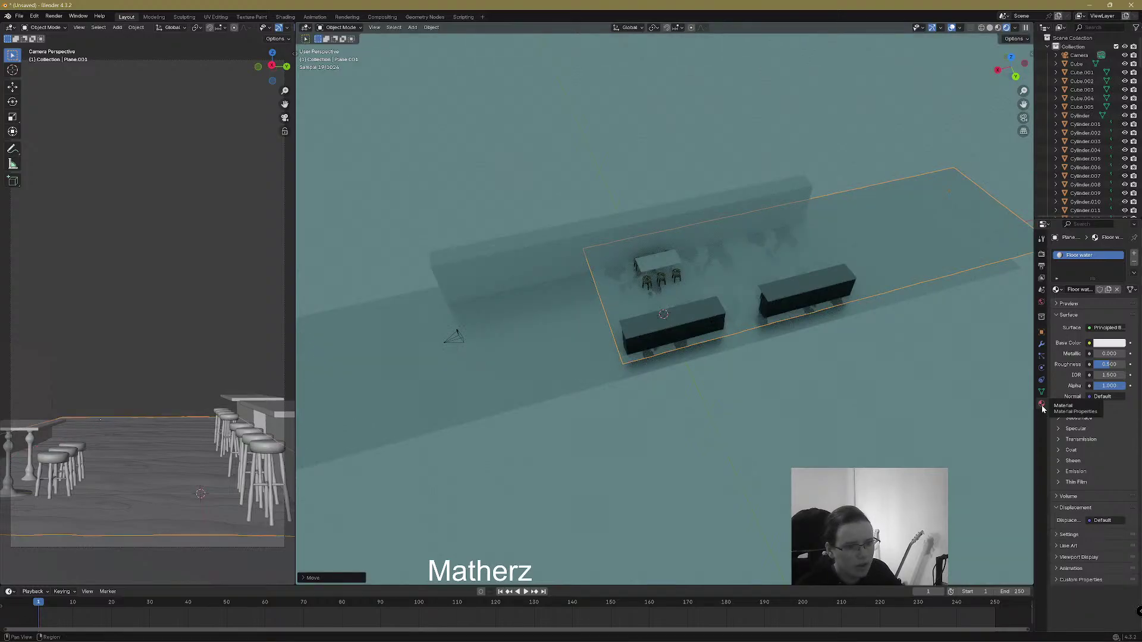
# Raise the Ocean modifier's Repeat X to 15 to lengthen the water surface along the floor
pyautogui.click(1042, 344)
pyautogui.click(1122, 290)
pyautogui.click(1122, 290)
pyautogui.click(1122, 290)
pyautogui.click(1122, 290)
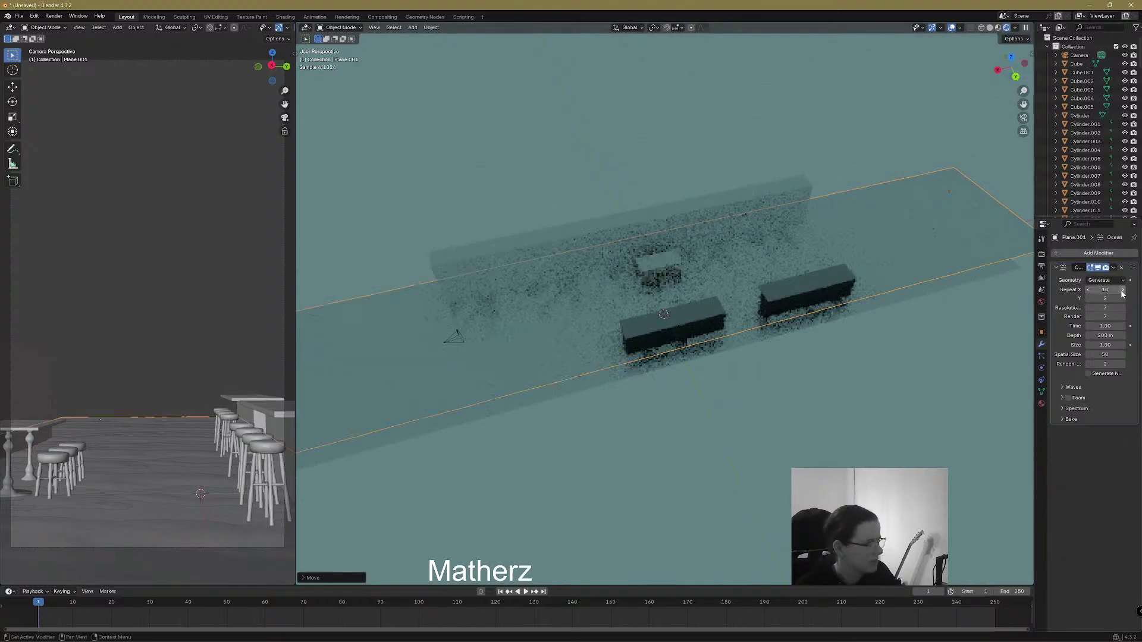
pyautogui.click(1122, 290)
pyautogui.click(1122, 290)
pyautogui.click(1122, 290)
pyautogui.click(1122, 290)
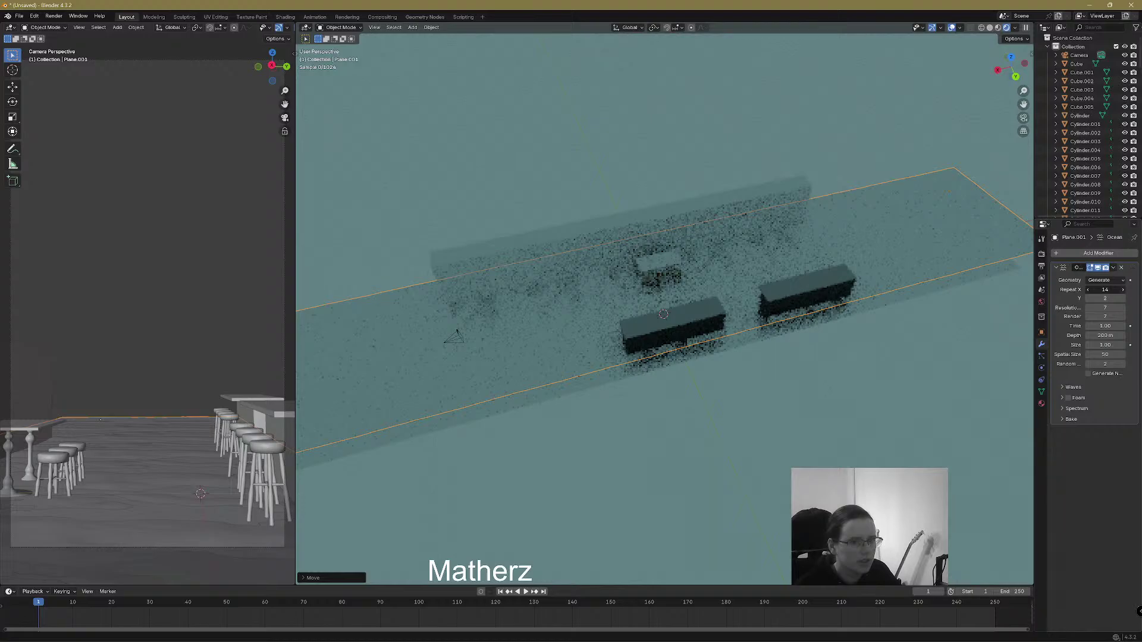
pyautogui.click(1122, 291)
# Move the lengthened water surface in negative X until its near edge lies between the camera and the table
pyautogui.press('g')
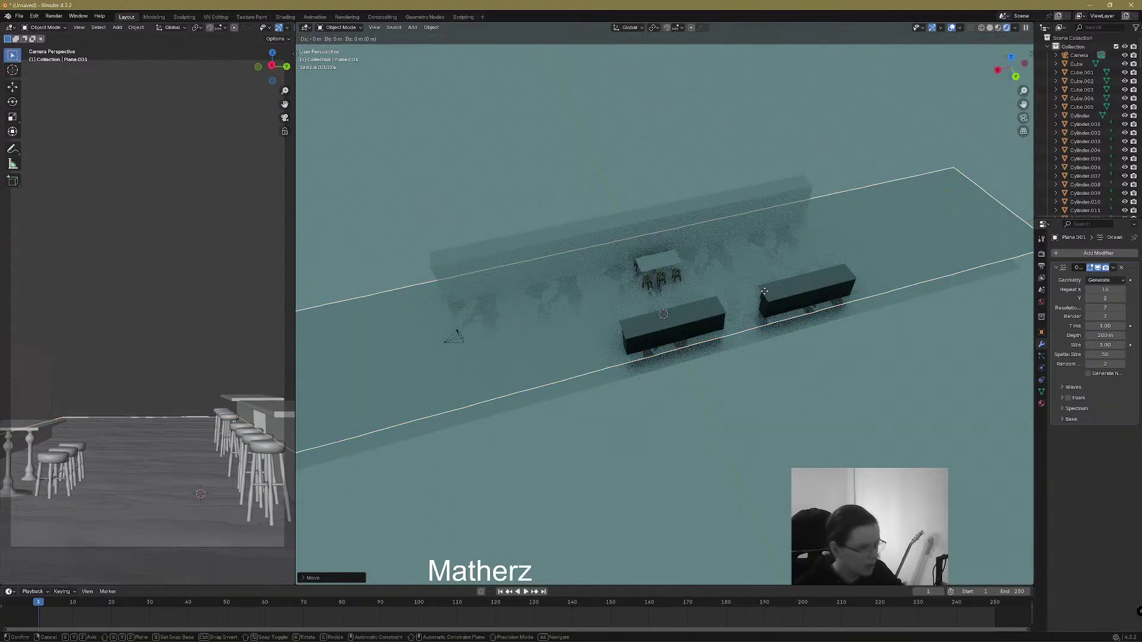
pyautogui.press('x')
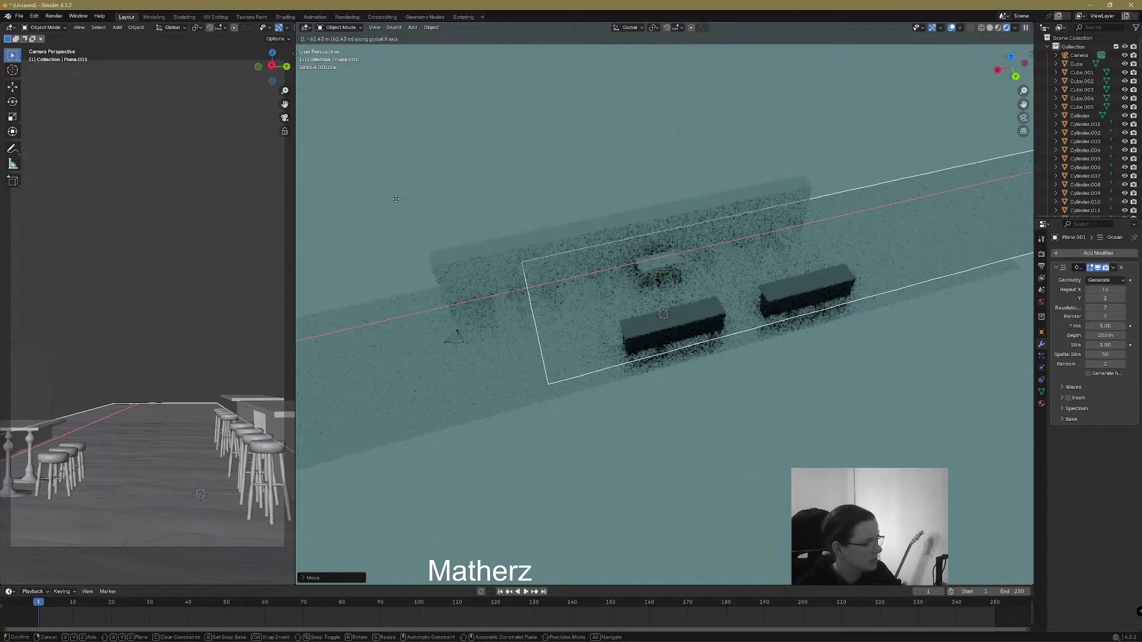
pyautogui.click(413, 198)
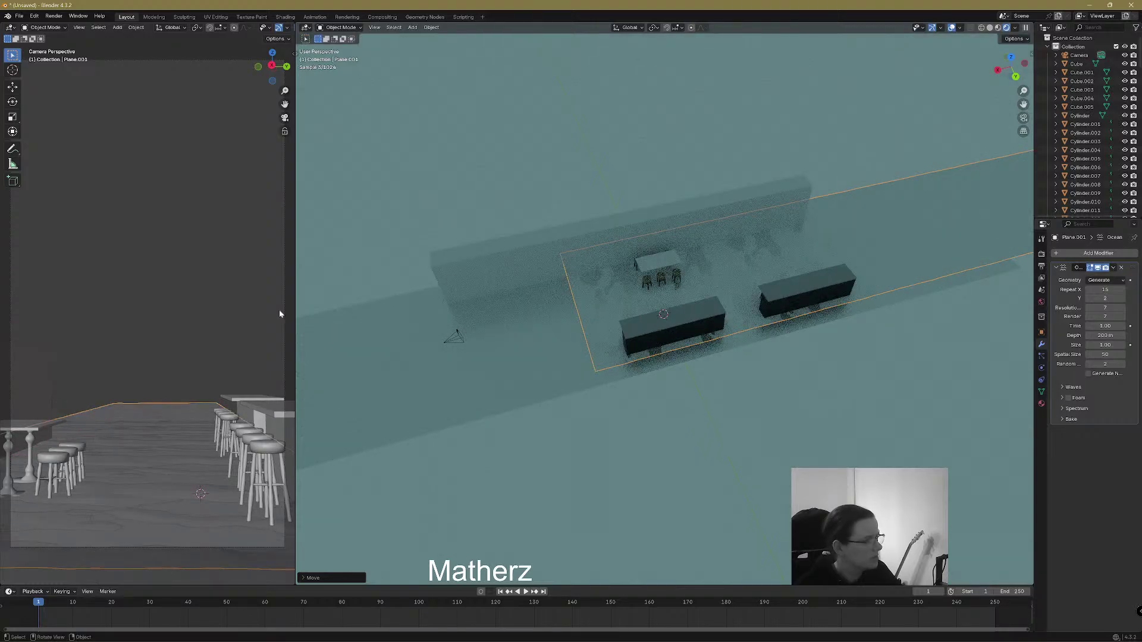
pyautogui.click(279, 314)
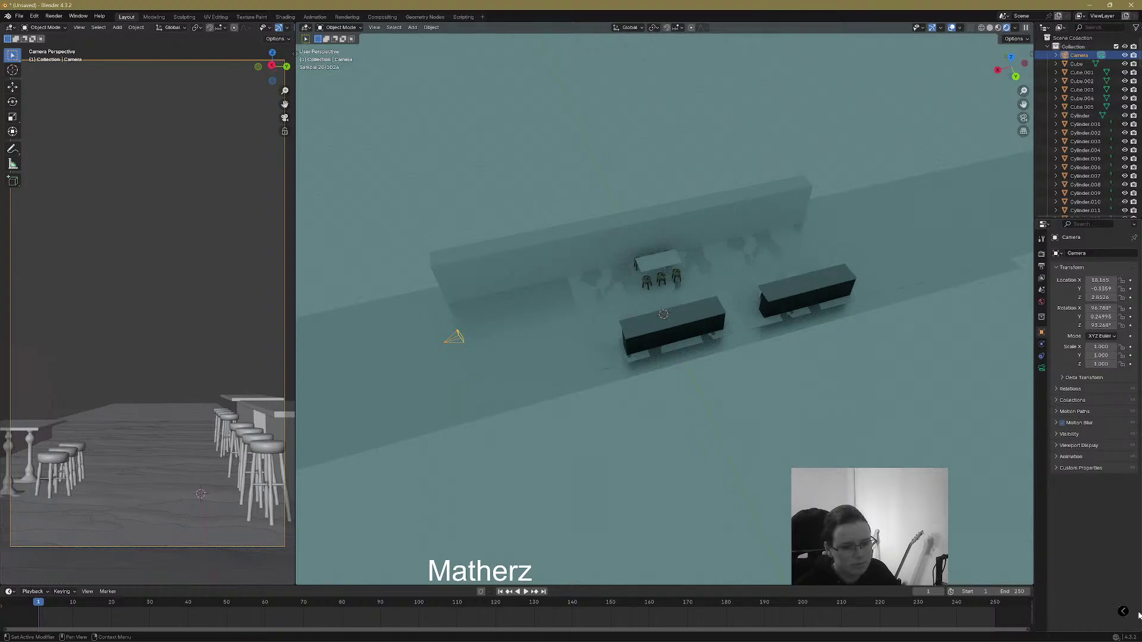
# Switch the main viewport from rendered to solid shading
pyautogui.click(1123, 612)
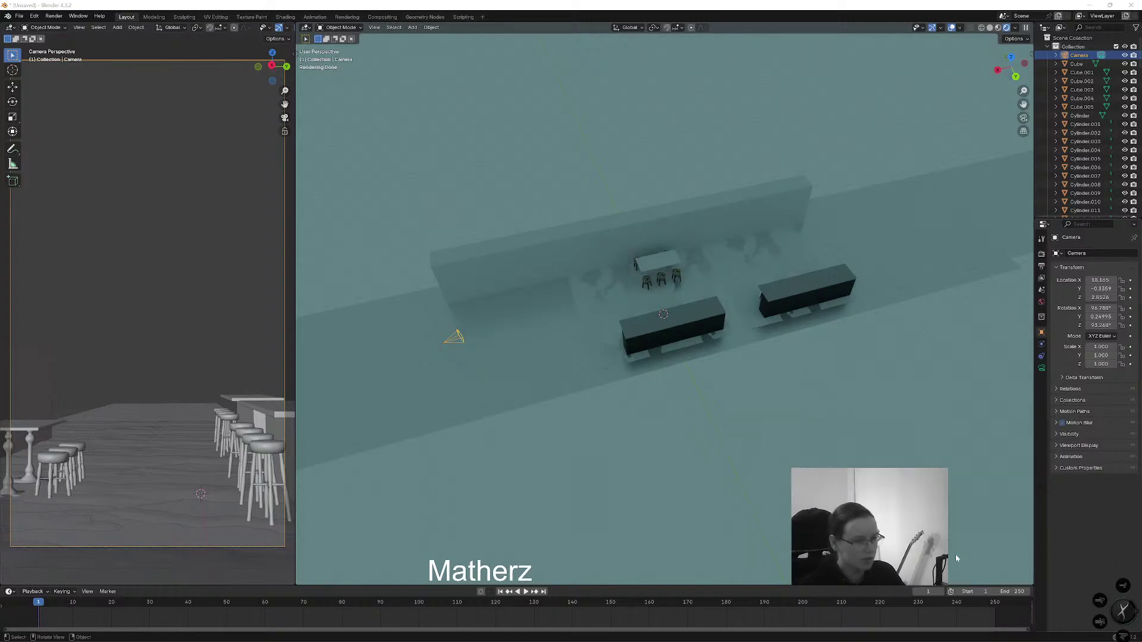
pyautogui.moveTo(729, 329); pyautogui.dragTo(711, 387, button='middle')
pyautogui.click(989, 28)
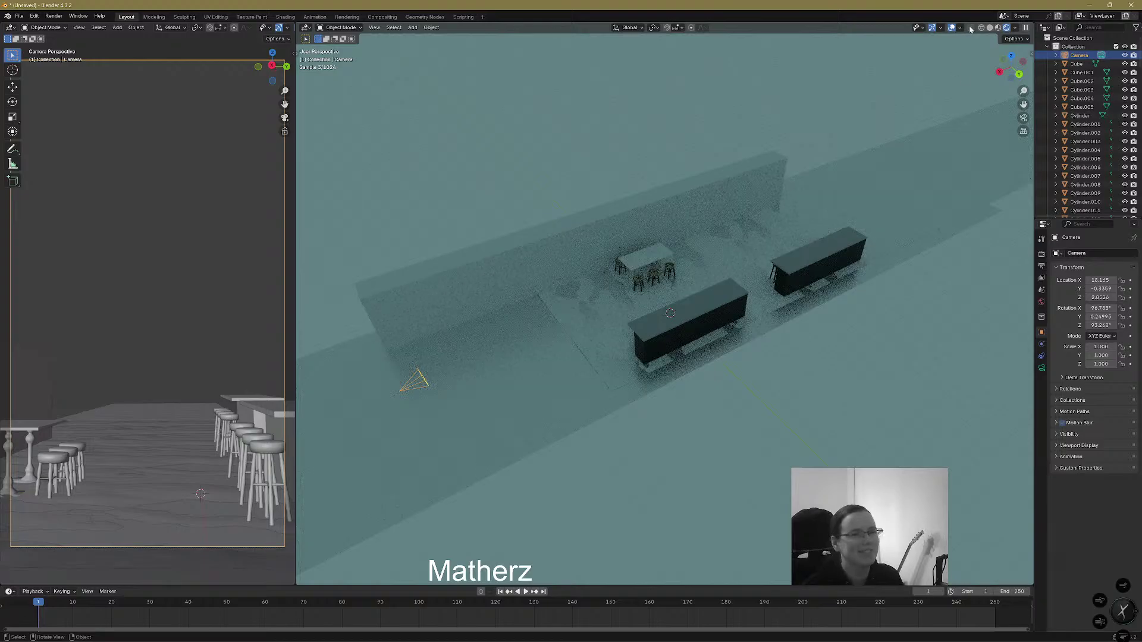
pyautogui.scroll(1, 715, 470)
pyautogui.moveTo(716, 474); pyautogui.dragTo(713, 523, button='middle')
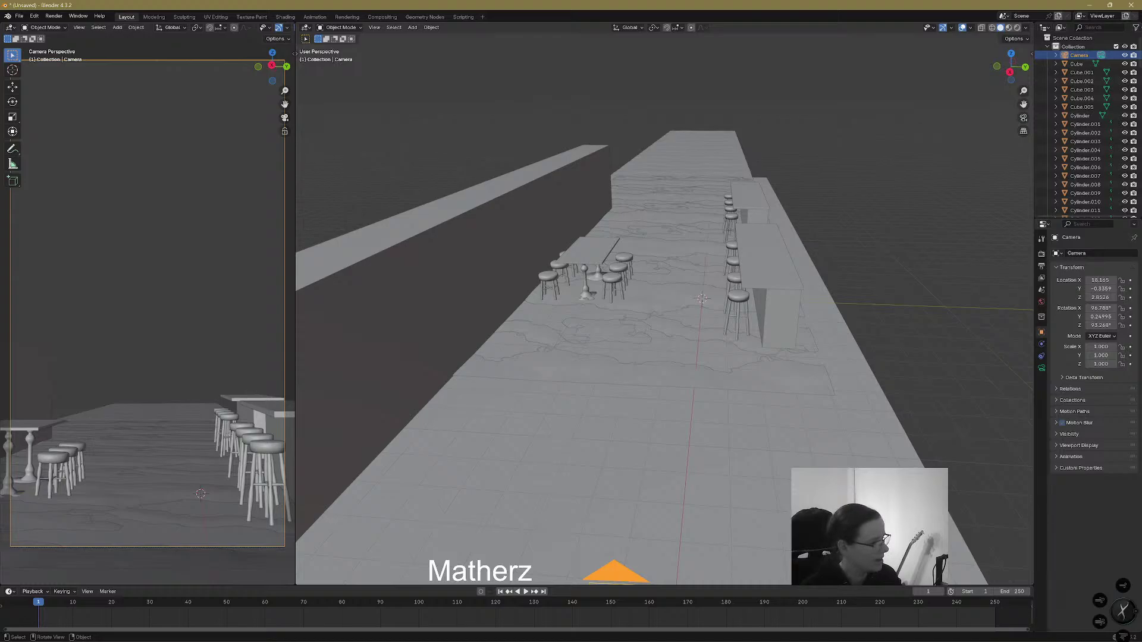
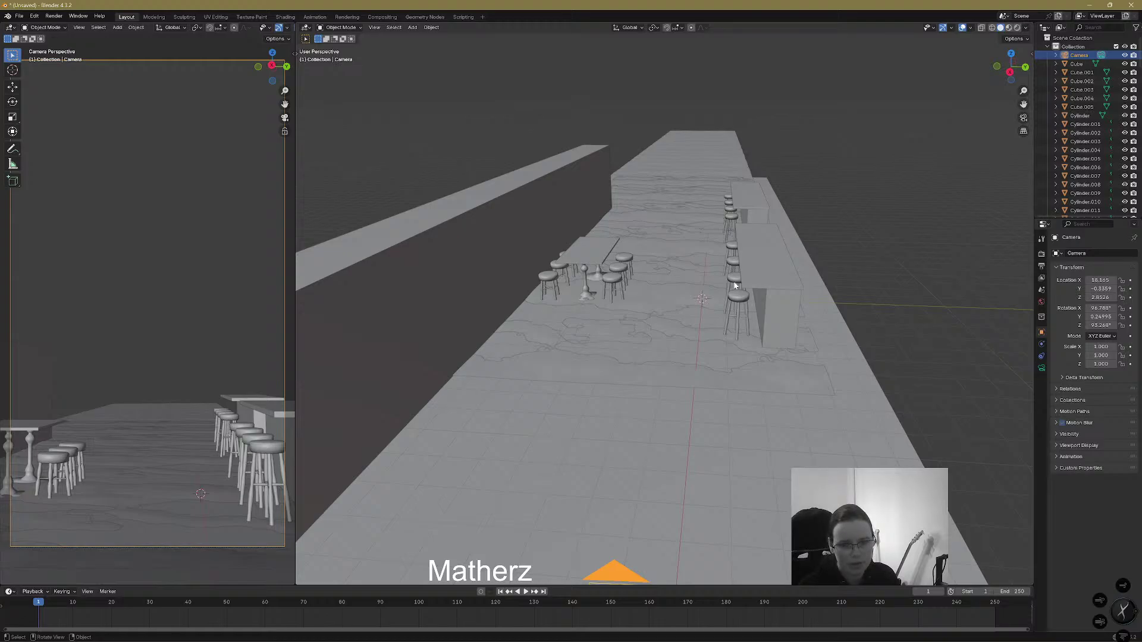
# Add a cube at the 3D cursor, stretch it tall along Z and thin it along X into an upright slab
pyautogui.click(412, 27)
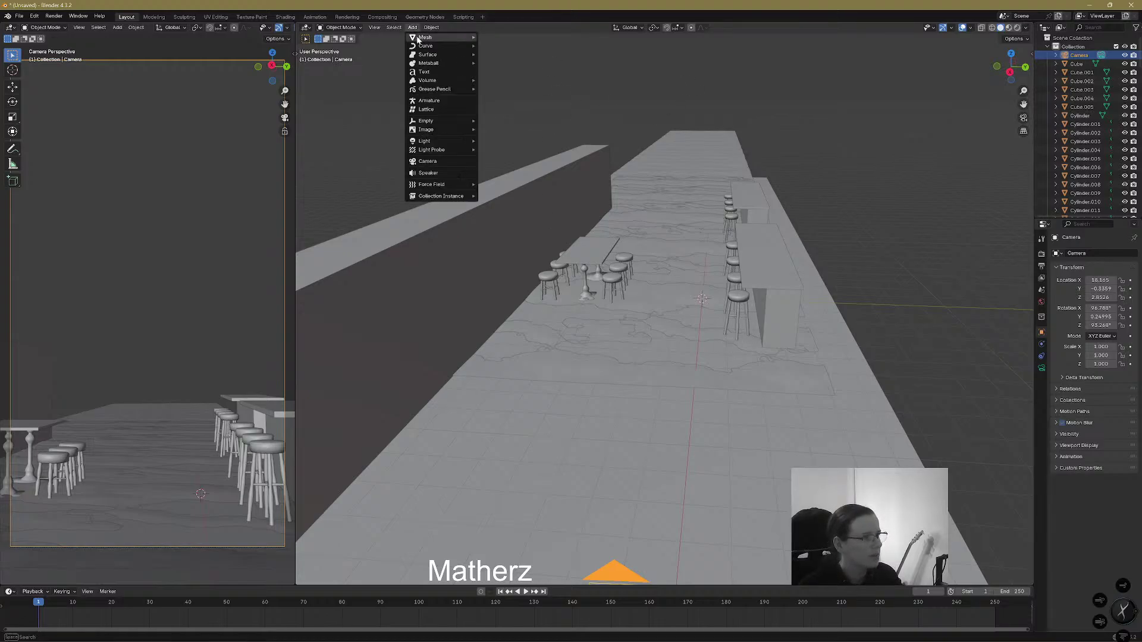
pyautogui.moveTo(452, 37)
pyautogui.click(530, 46)
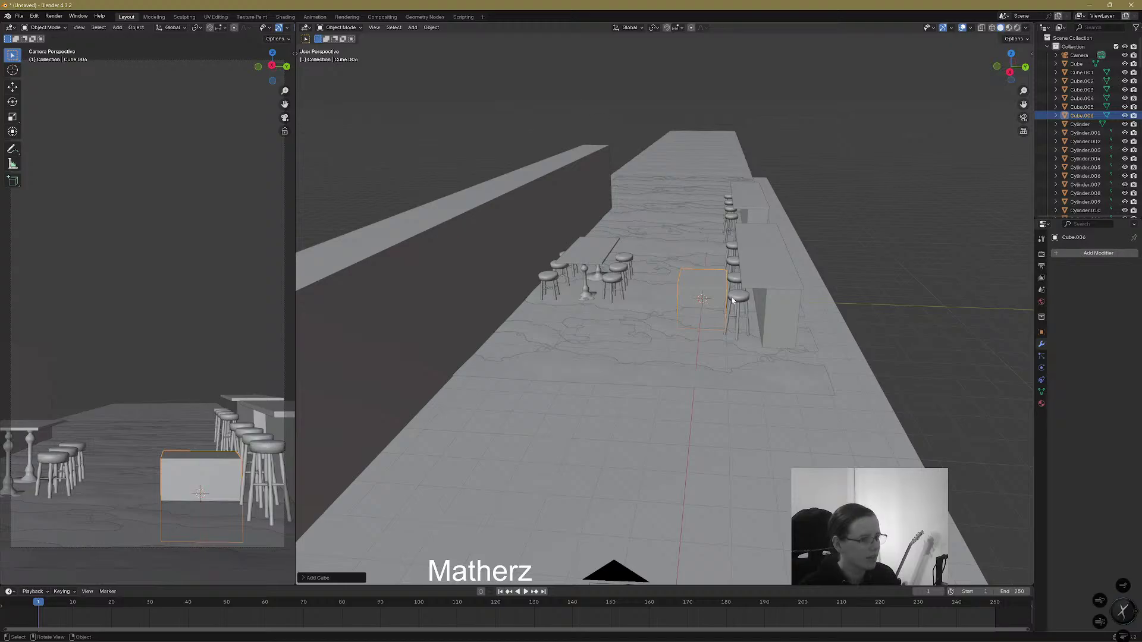
pyautogui.press('s')
pyautogui.press('z')
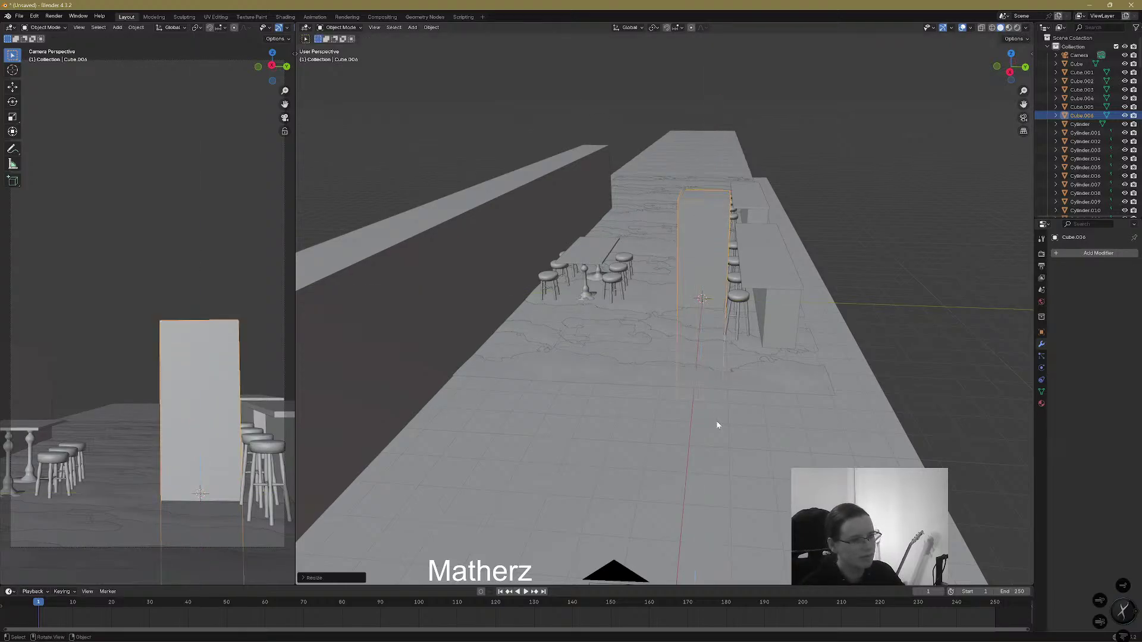
pyautogui.moveTo(800, 281); pyautogui.dragTo(739, 286, button='middle')
pyautogui.press('s')
pyautogui.press('x')
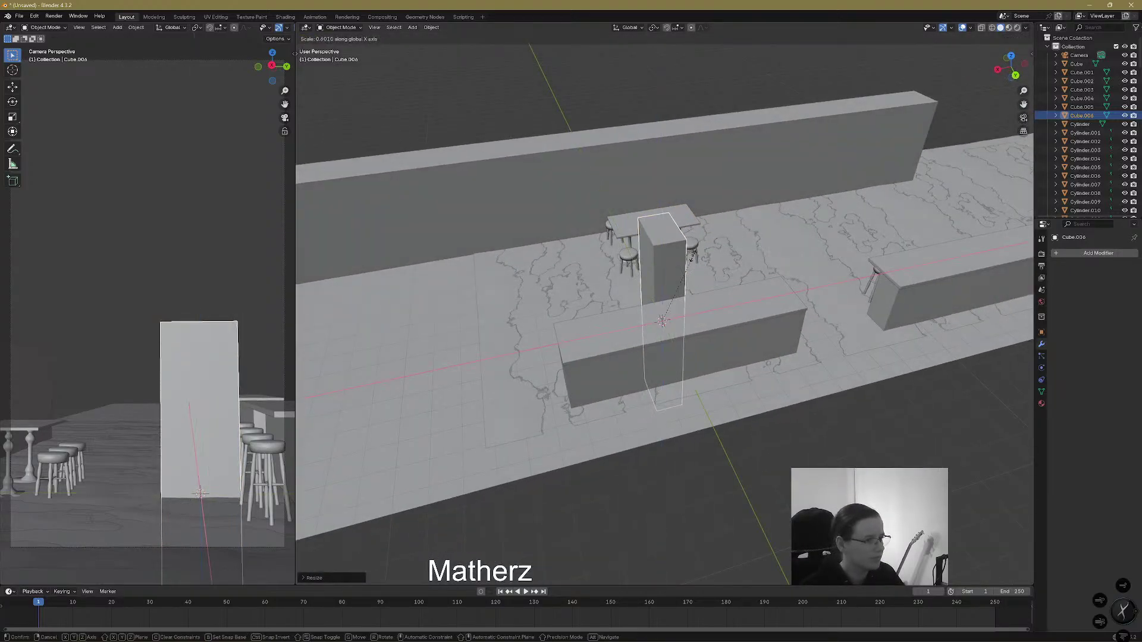
pyautogui.click(675, 272)
# Raise the slab along Z until it hangs above the bar counters
pyautogui.moveTo(675, 274); pyautogui.dragTo(712, 406, button='middle')
pyautogui.press('g')
pyautogui.press('z')
pyautogui.click(730, 163)
pyautogui.moveTo(731, 163); pyautogui.dragTo(732, 324, button='middle')
# Enter Edit Mode on the hanging slab and extrude its selected faces in place
pyautogui.click(339, 28)
pyautogui.click(340, 46)
pyautogui.moveTo(803, 263); pyautogui.dragTo(621, 220, button='middle')
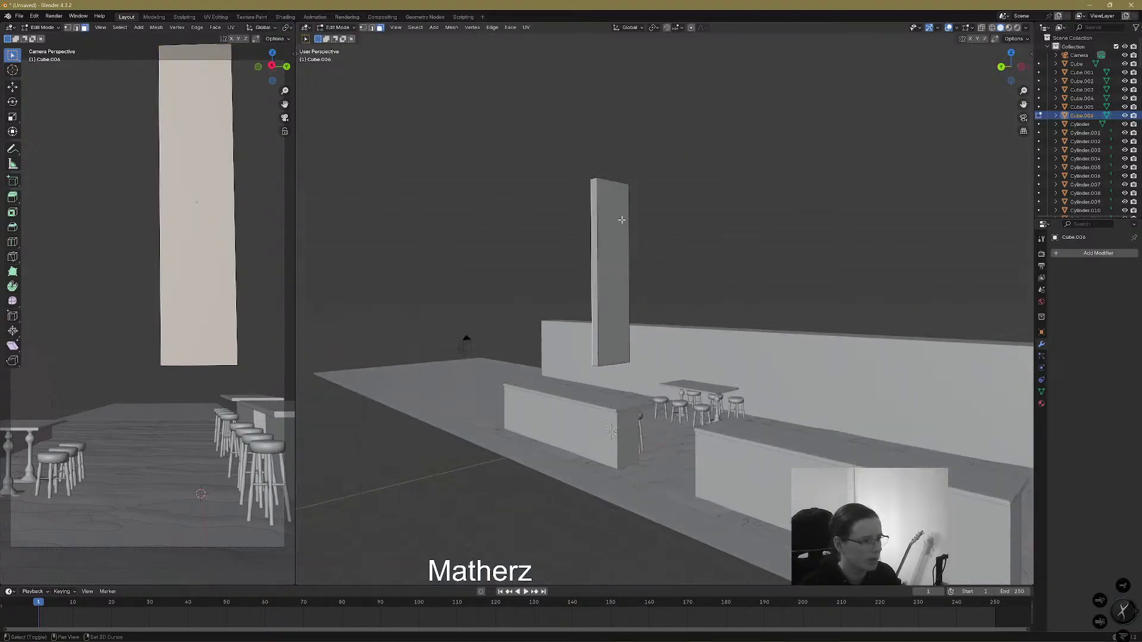
pyautogui.press('e')
pyautogui.rightClick(655, 266)
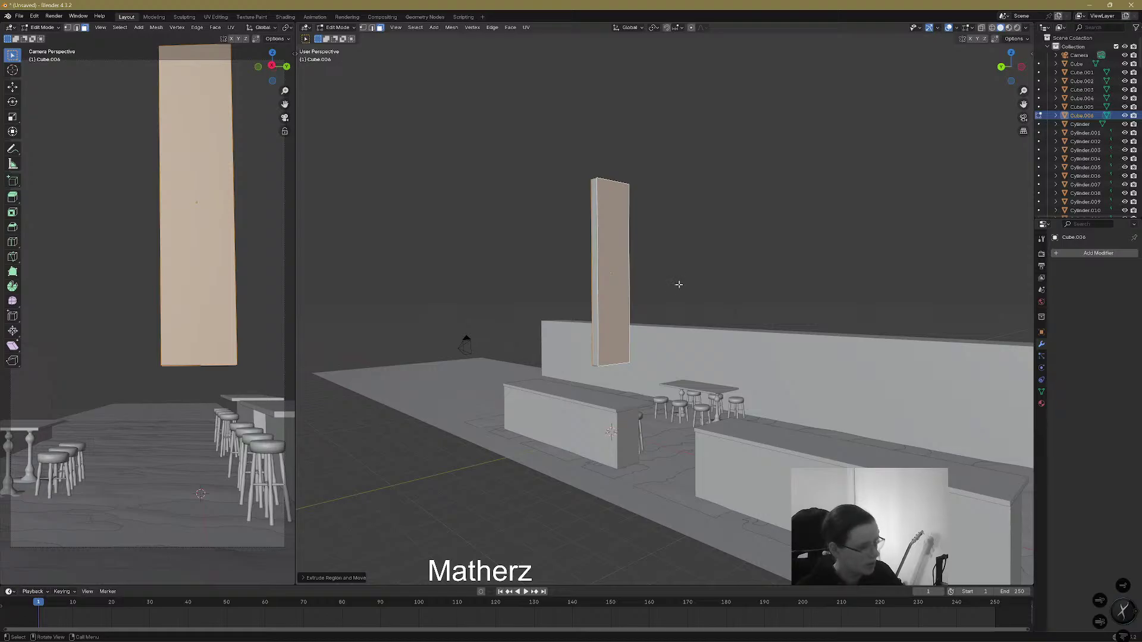
# Scale the slab's extruded faces inward and stretch them along Z to leave an even narrow border around the front panel
pyautogui.press('s')
pyautogui.click(661, 281)
pyautogui.press('s')
pyautogui.press('z')
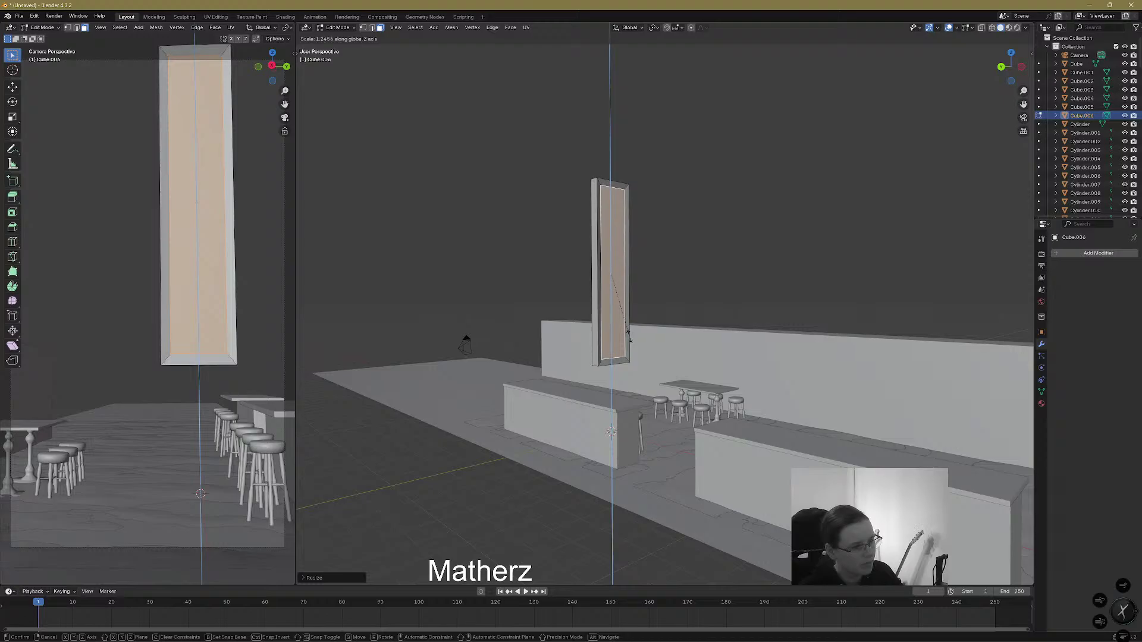
pyautogui.click(629, 337)
pyautogui.moveTo(628, 338); pyautogui.dragTo(729, 376, button='middle')
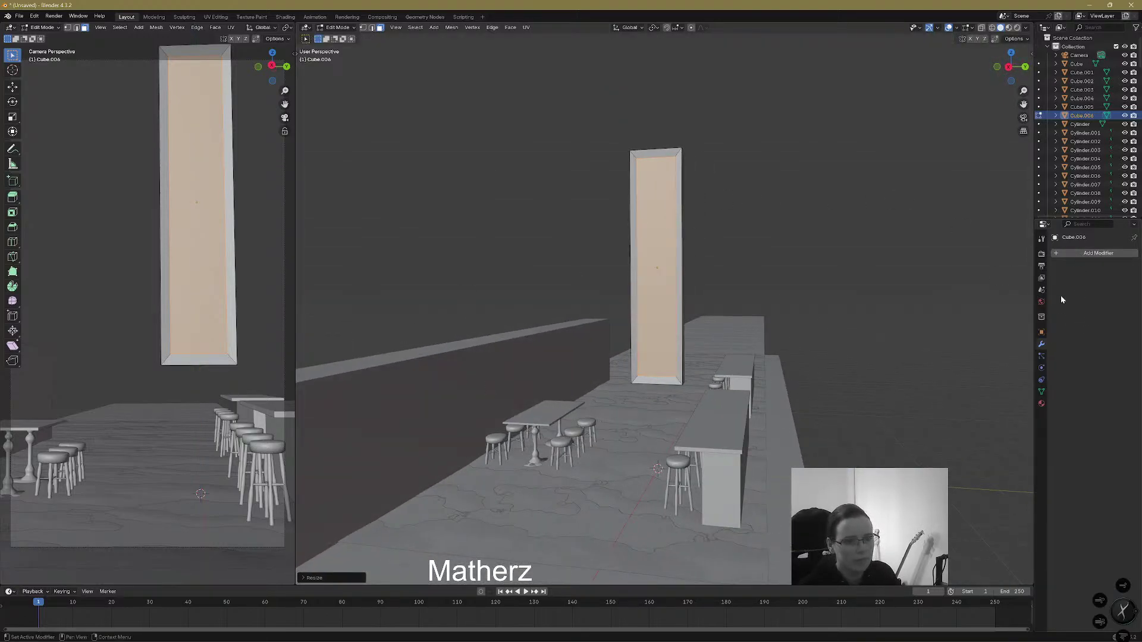
# Add a second material slot to the slab with a new material named Emission
pyautogui.click(1041, 404)
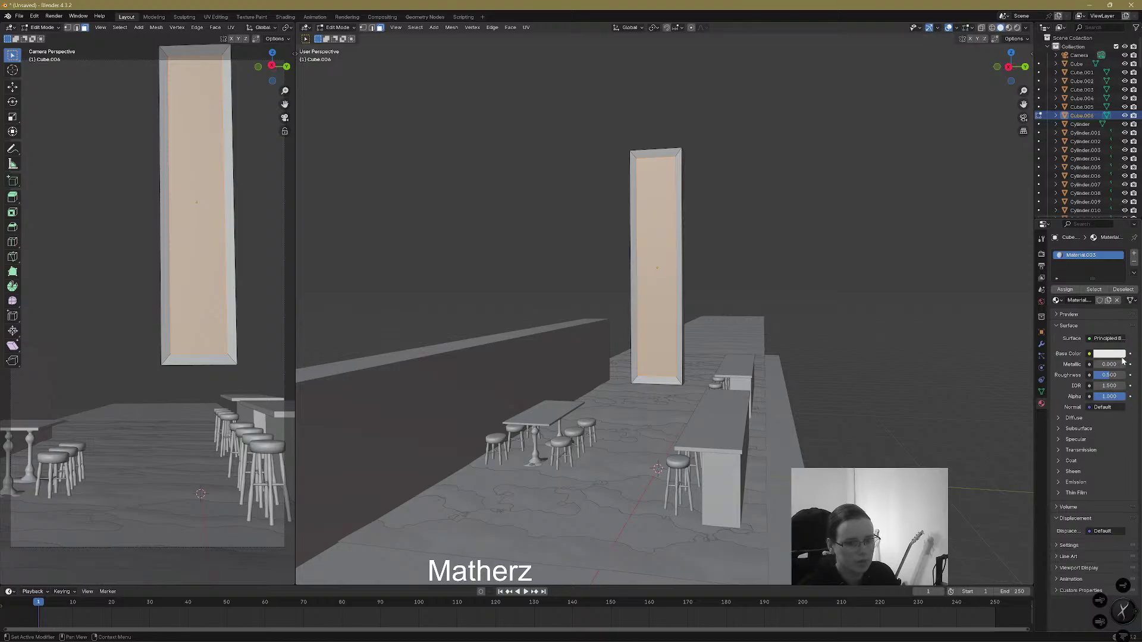
pyautogui.click(1134, 254)
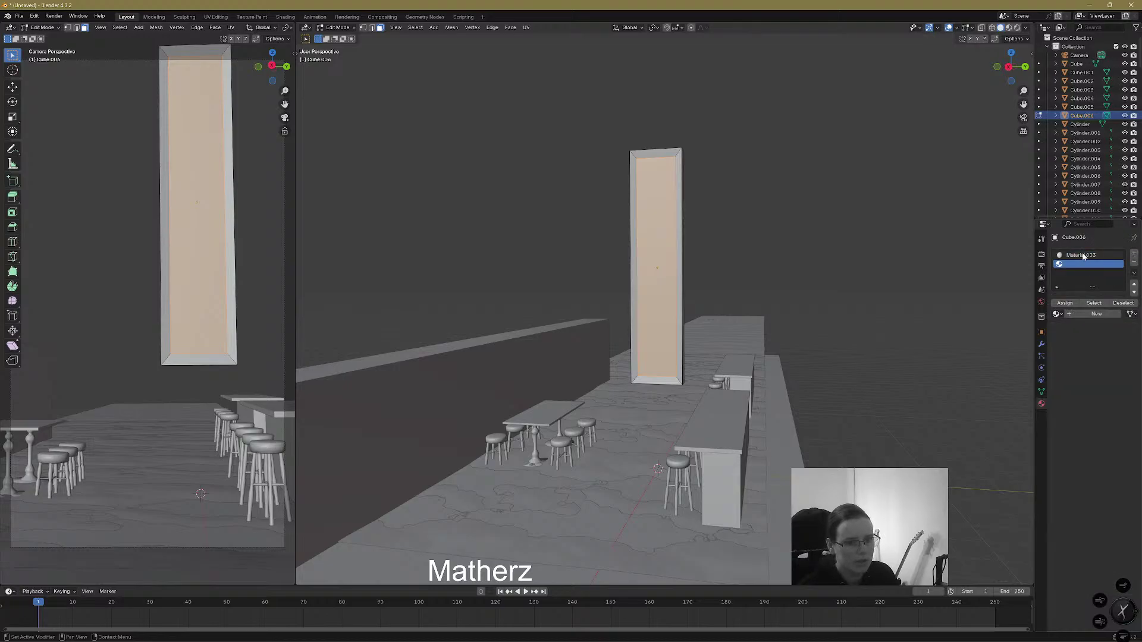
pyautogui.click(1096, 314)
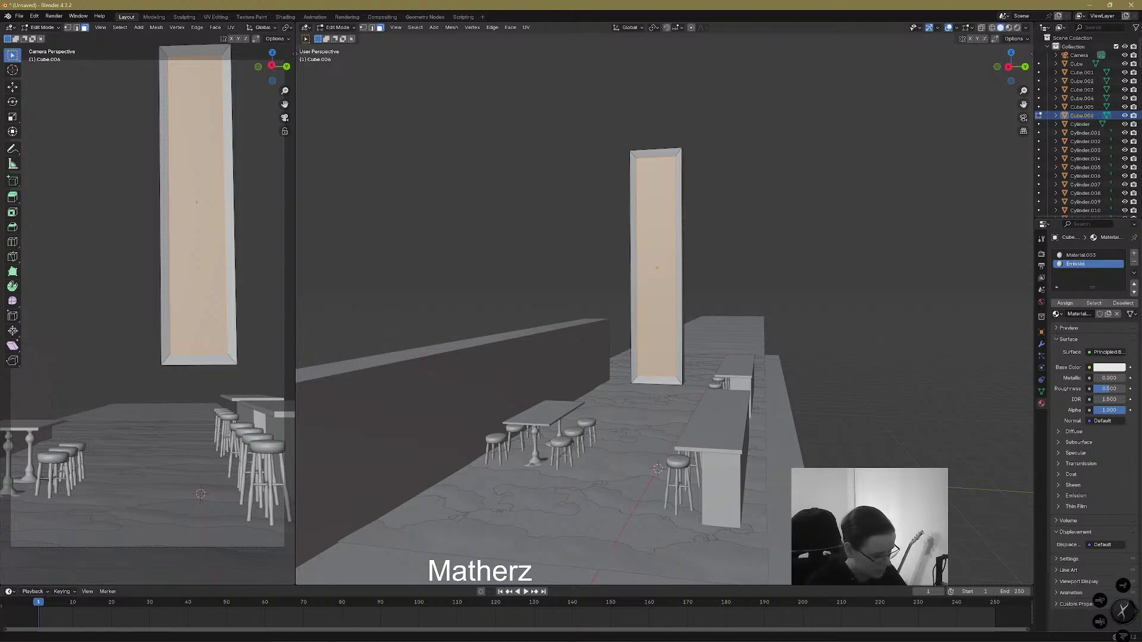
pyautogui.press('Return')
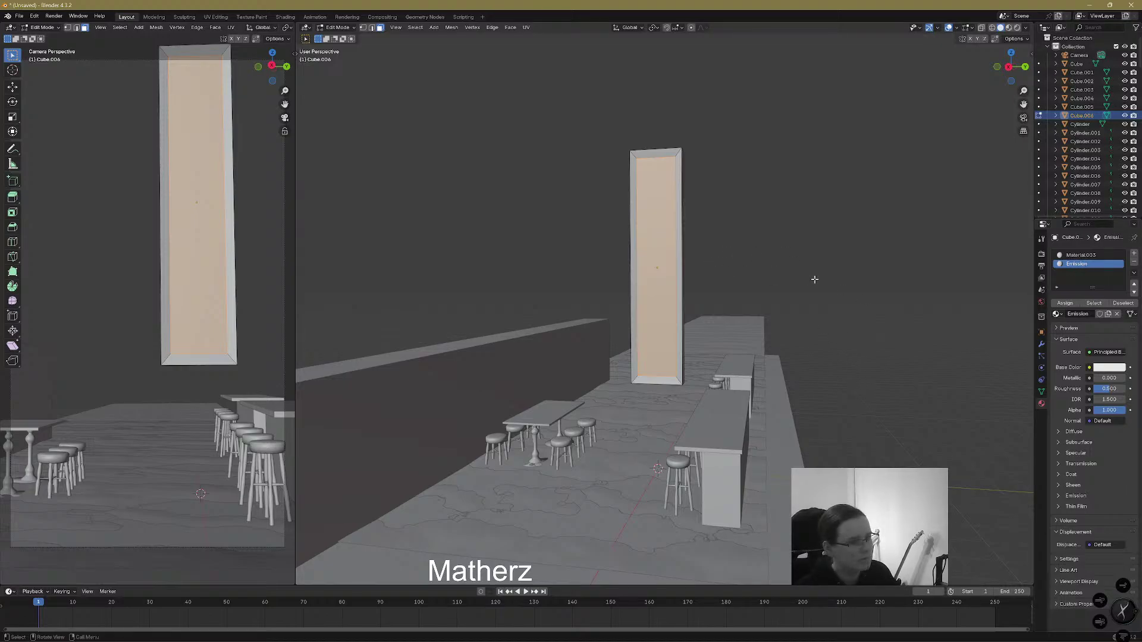
# Give the Emission material a crimson red base color, assign it to the selected inset faces and return to Object Mode
pyautogui.click(1114, 368)
pyautogui.click(1088, 284)
pyautogui.moveTo(1089, 285); pyautogui.dragTo(1087, 292)
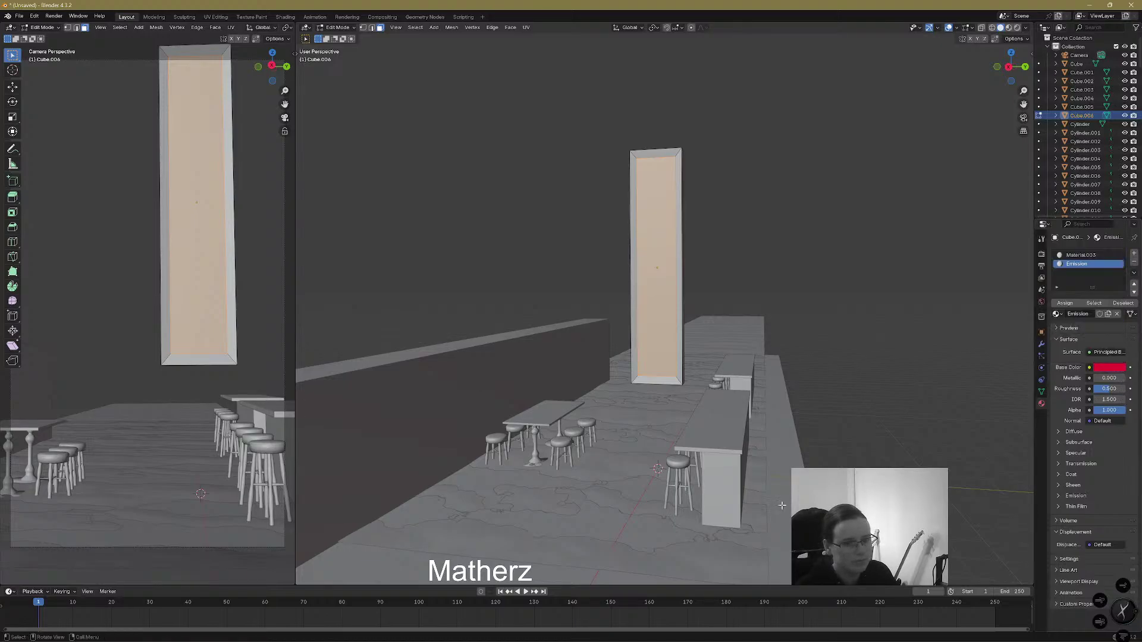
pyautogui.click(1054, 305)
pyautogui.click(342, 28)
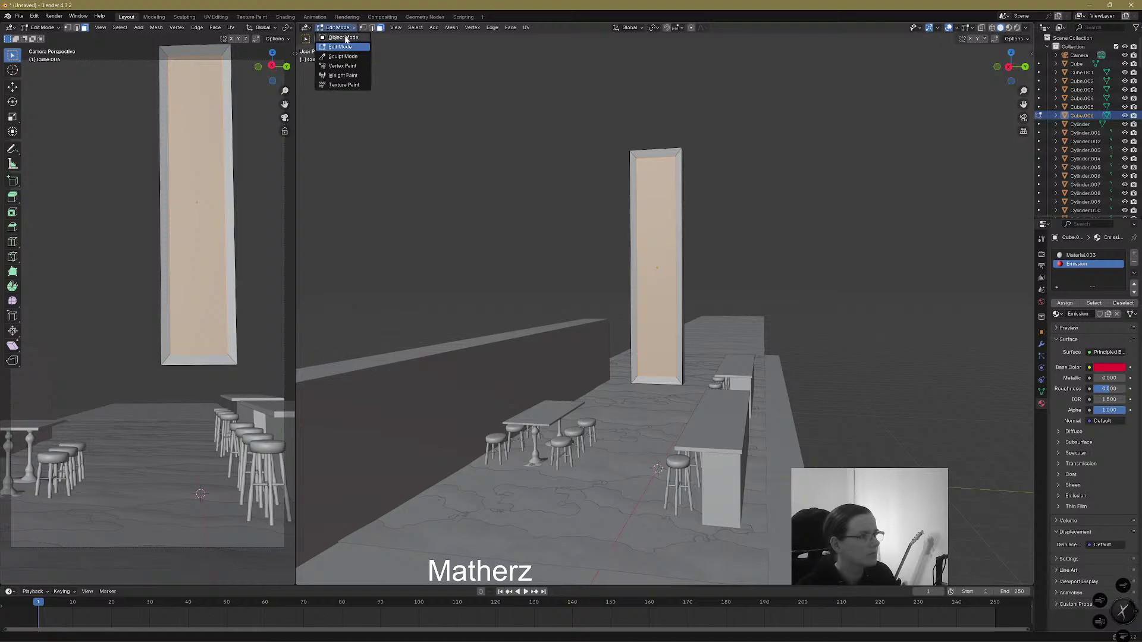
pyautogui.click(340, 39)
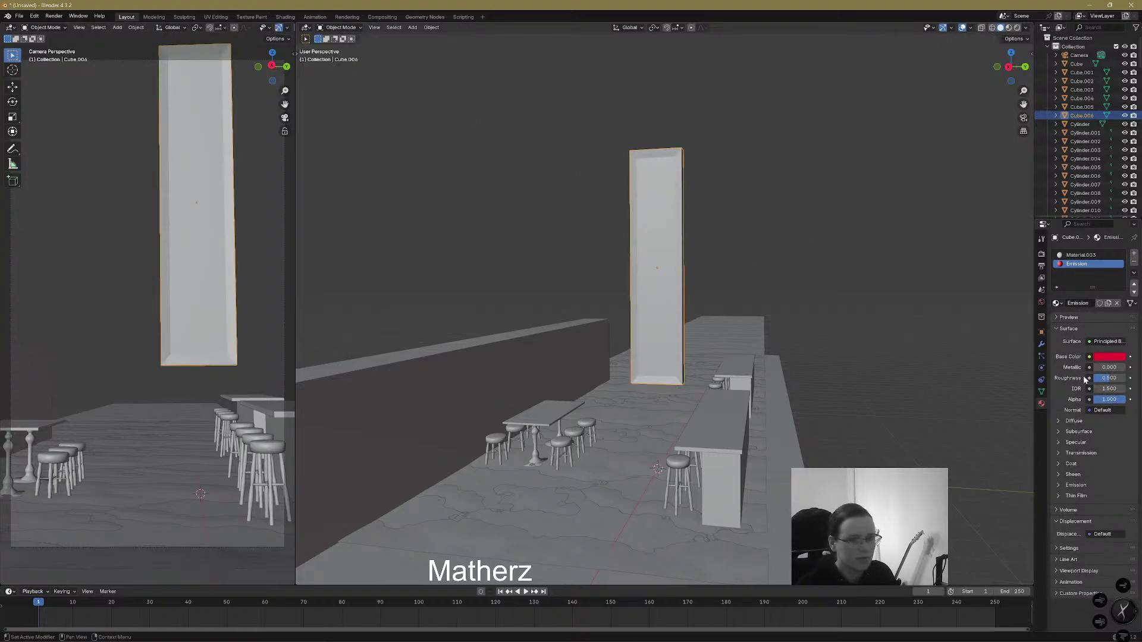
# Make the slab's frame material, Material.003, dark grey #484848 with metallic 1.000 and roughness 0.243
pyautogui.click(1073, 256)
pyautogui.click(1103, 358)
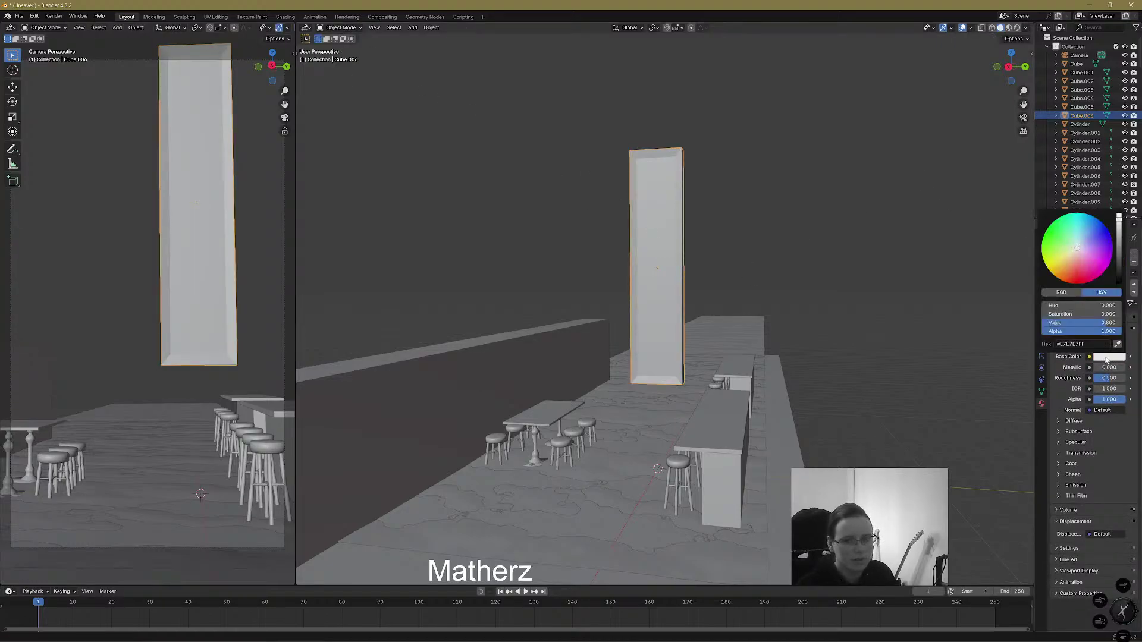
pyautogui.click(1119, 266)
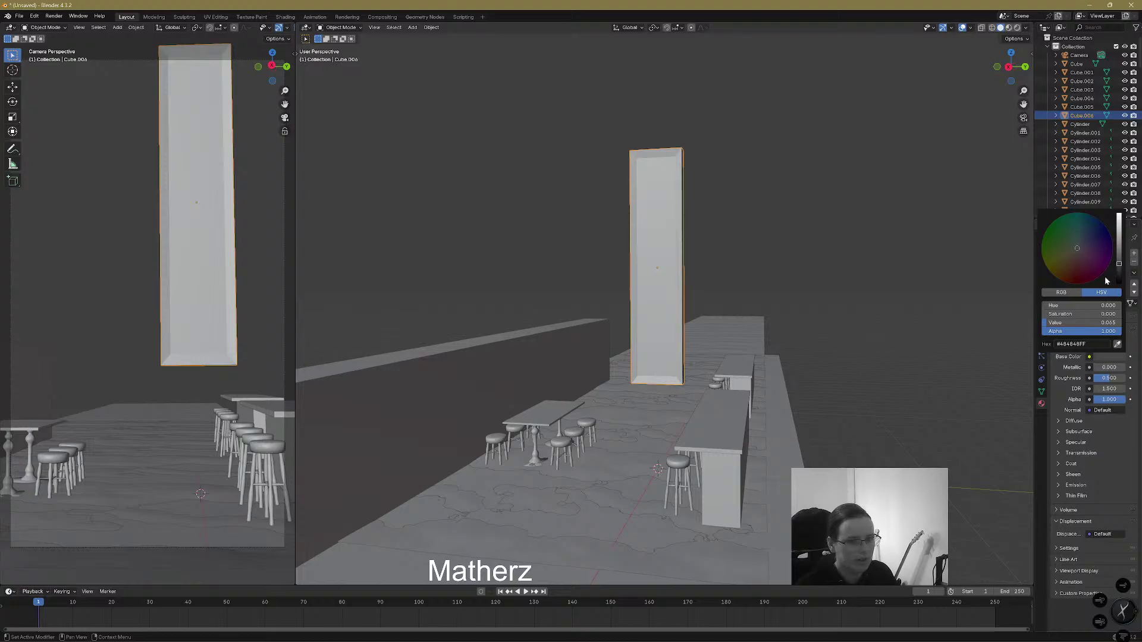
pyautogui.moveTo(1097, 368)
pyautogui.mouseDown()
pyautogui.moveTo(1124, 368)
pyautogui.moveTo(1104, 378)
pyautogui.mouseUp()
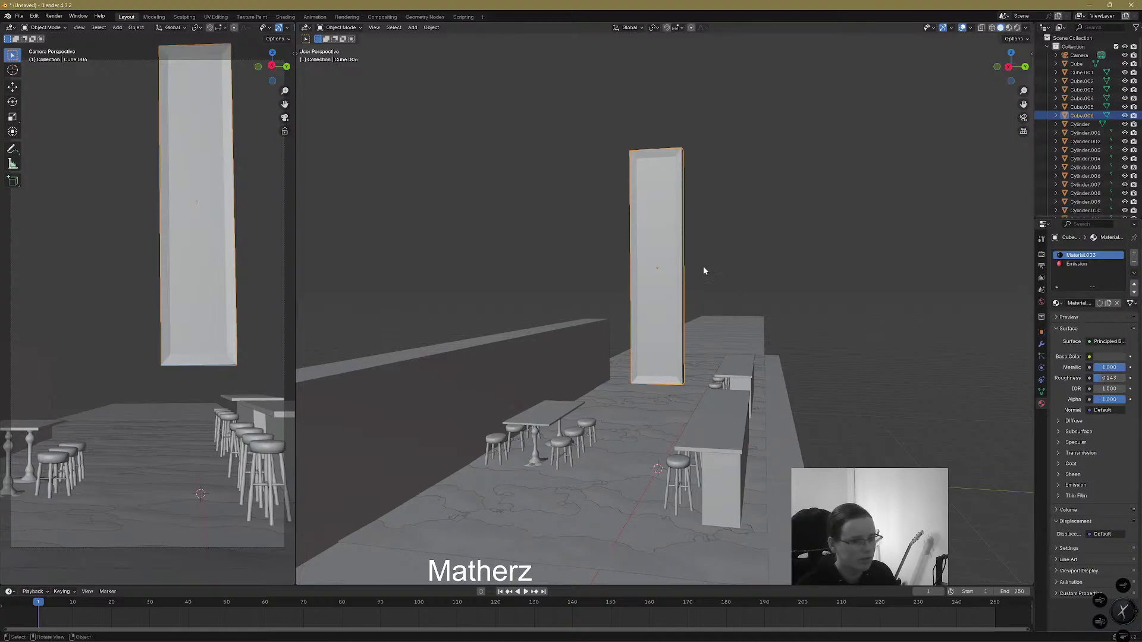
# Move the slab along Y over to the long side wall and scale it down uniformly to a small sign
pyautogui.press('g')
pyautogui.press('y')
pyautogui.press('x')
pyautogui.press('y')
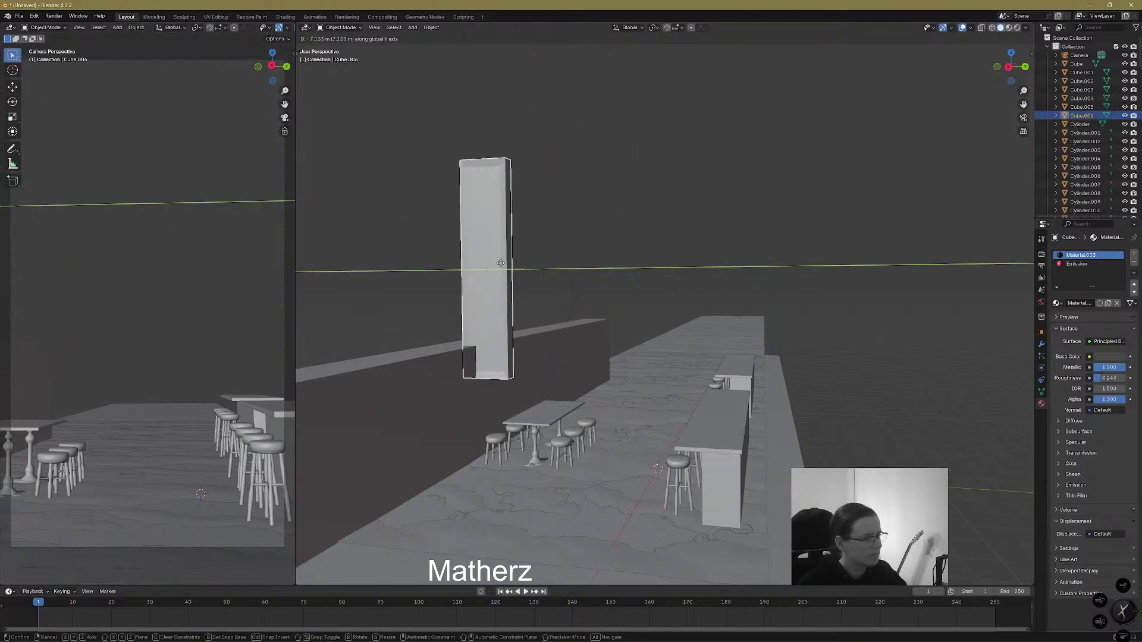
pyautogui.click(530, 303)
pyautogui.press('s')
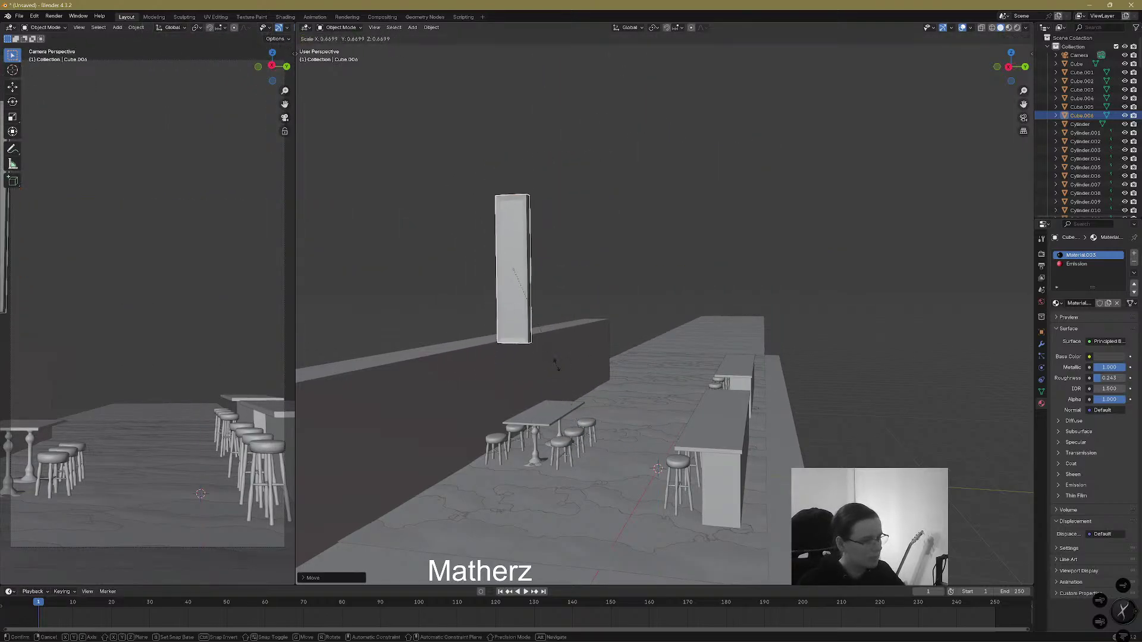
pyautogui.click(512, 331)
# Reposition the small sign along Z and X so it sits just above the wall's far end
pyautogui.press('g')
pyautogui.press('z')
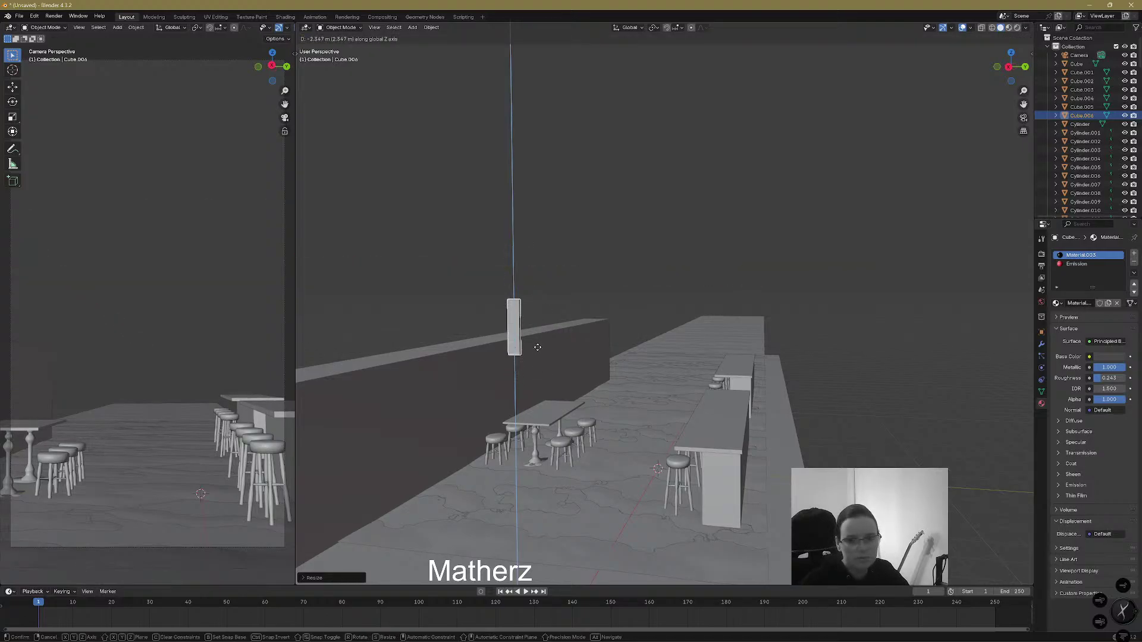
pyautogui.click(537, 325)
pyautogui.press('g')
pyautogui.press('x')
pyautogui.click(579, 312)
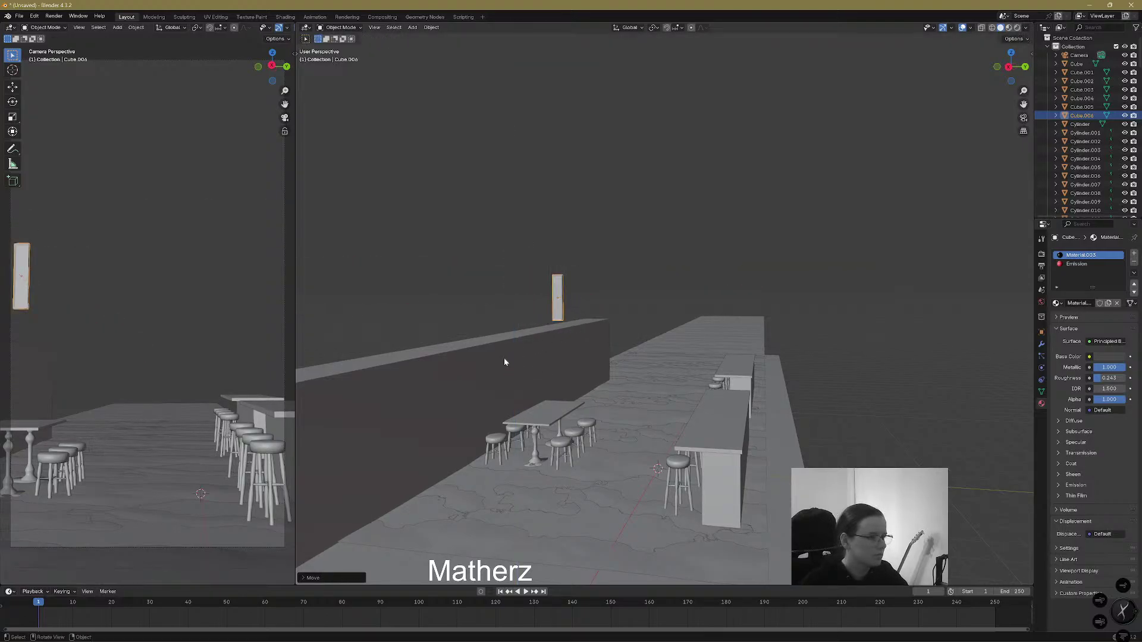
# Enter Edit Mode on the long side wall and extrude its top face upward to about the top of the sign
pyautogui.click(493, 375)
pyautogui.moveTo(489, 381); pyautogui.dragTo(608, 409, button='middle')
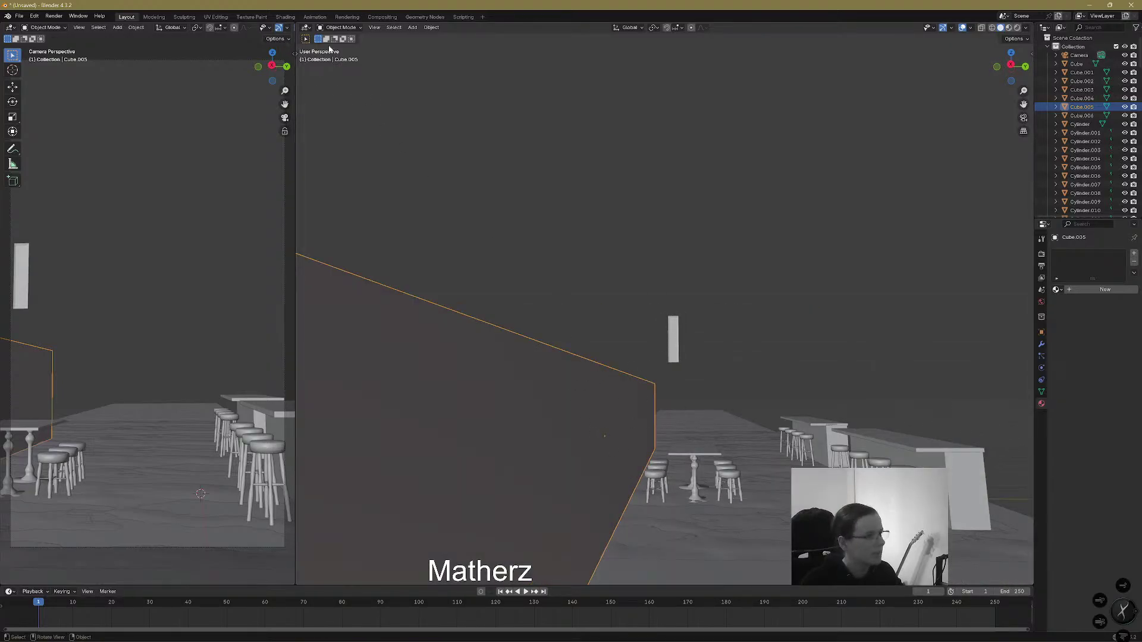
pyautogui.click(338, 29)
pyautogui.click(344, 46)
pyautogui.moveTo(624, 273); pyautogui.dragTo(636, 354, button='middle')
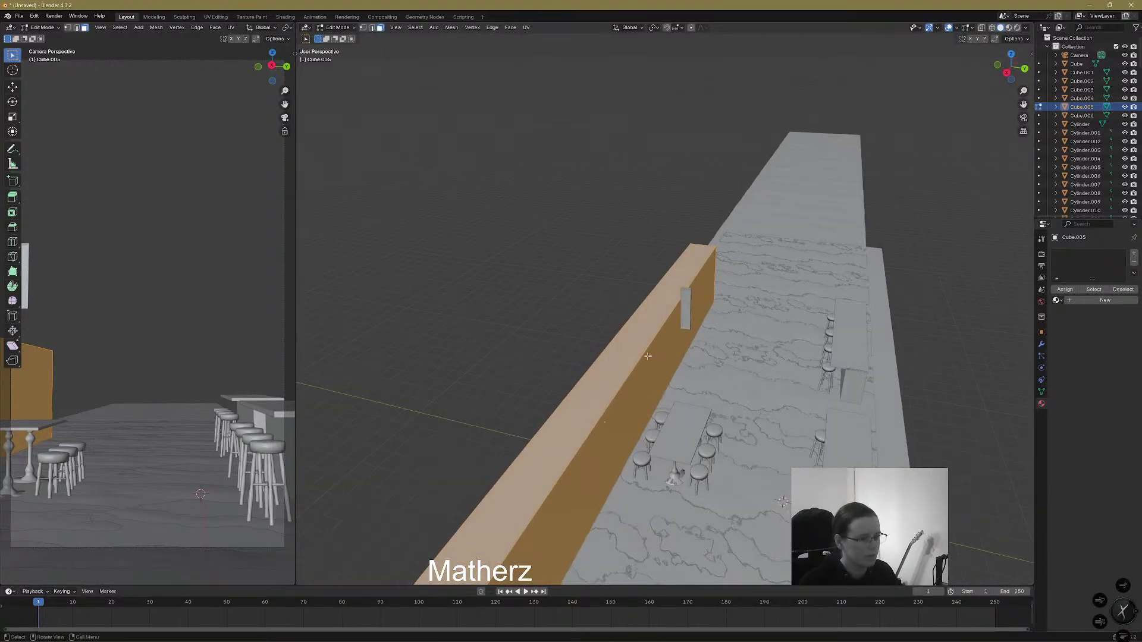
pyautogui.click(635, 353)
pyautogui.moveTo(712, 390); pyautogui.dragTo(622, 405, button='middle')
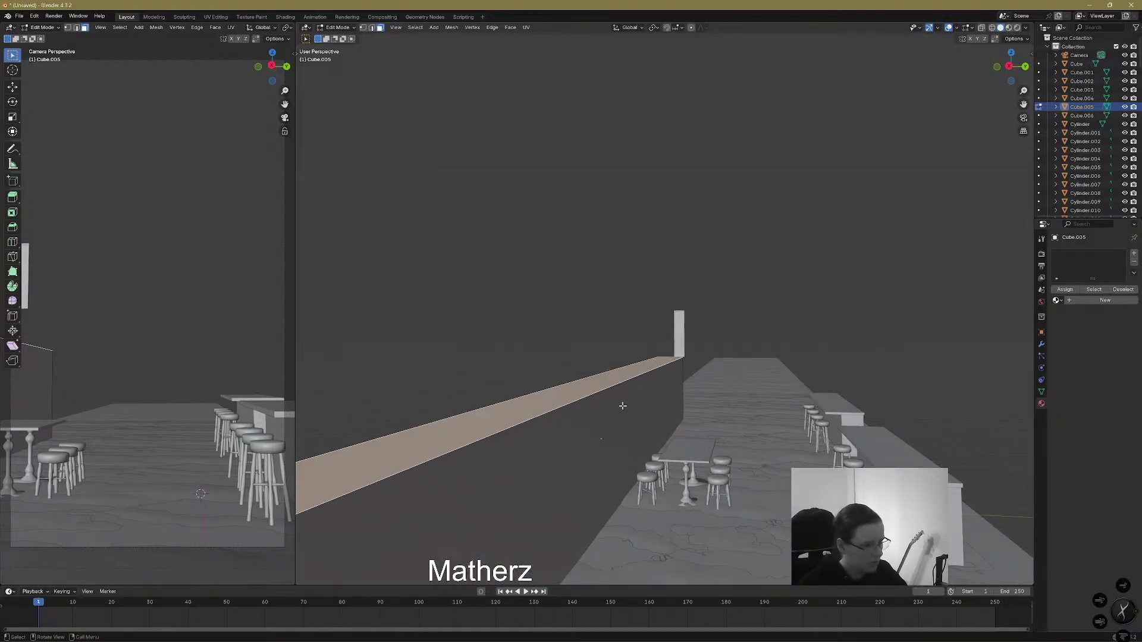
pyautogui.press('e')
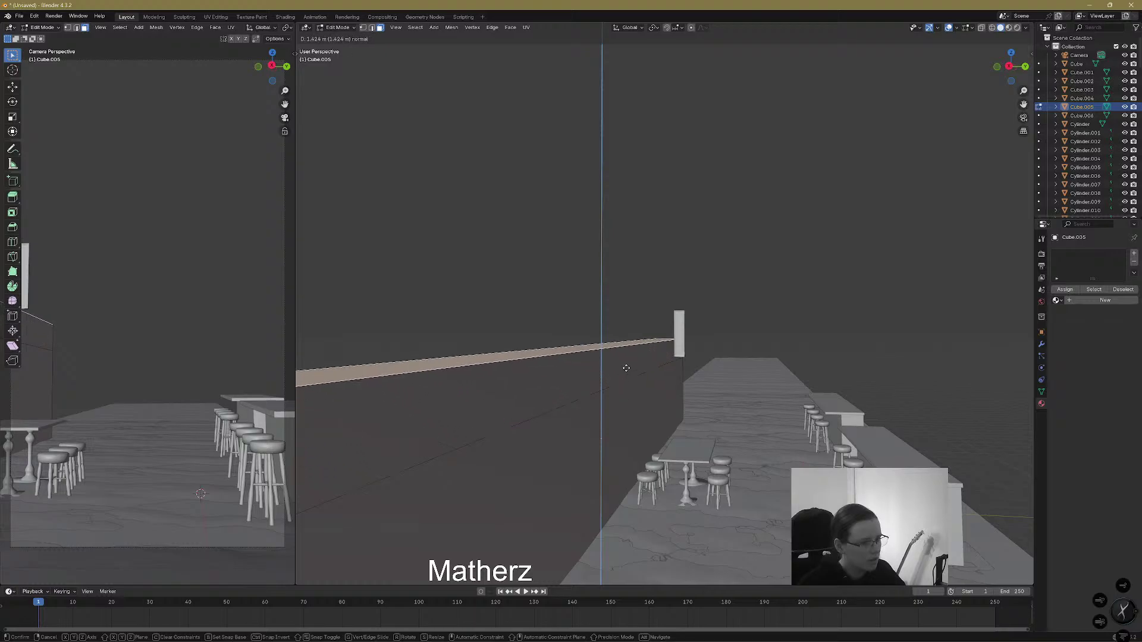
pyautogui.click(625, 339)
# Extrude the wall's new upper inner face about 1.4 m toward the room as an overhang and return to Object Mode
pyautogui.scroll(1, 644, 367)
pyautogui.moveTo(645, 367)
pyautogui.mouseDown(button='middle')
pyautogui.moveTo(663, 378)
pyautogui.moveTo(643, 377)
pyautogui.mouseUp(button='middle')
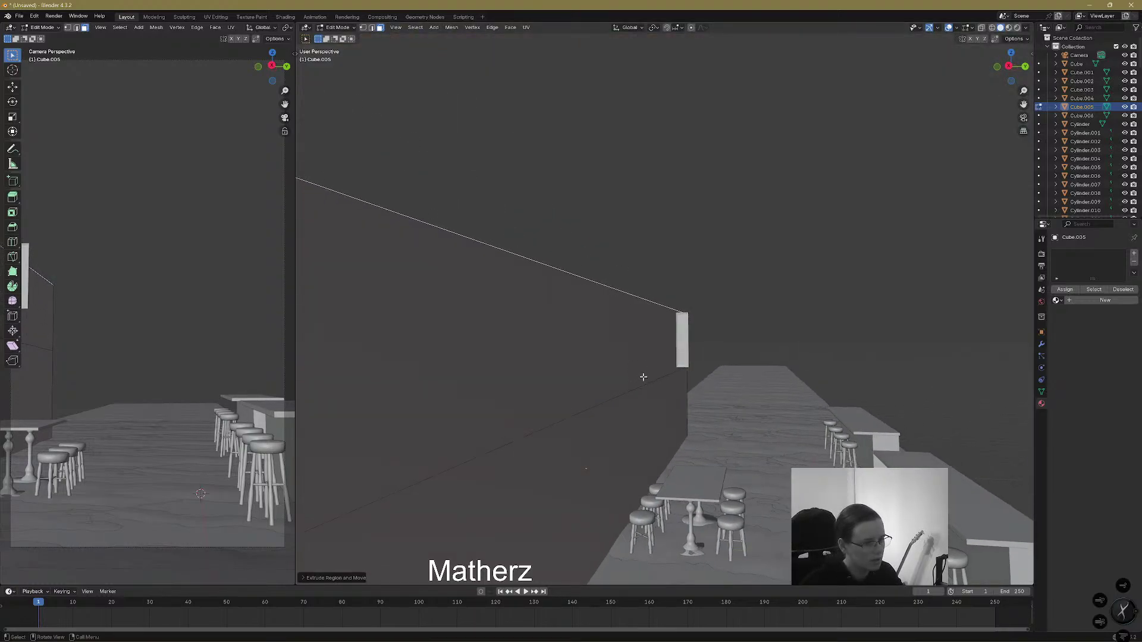
pyautogui.click(636, 349)
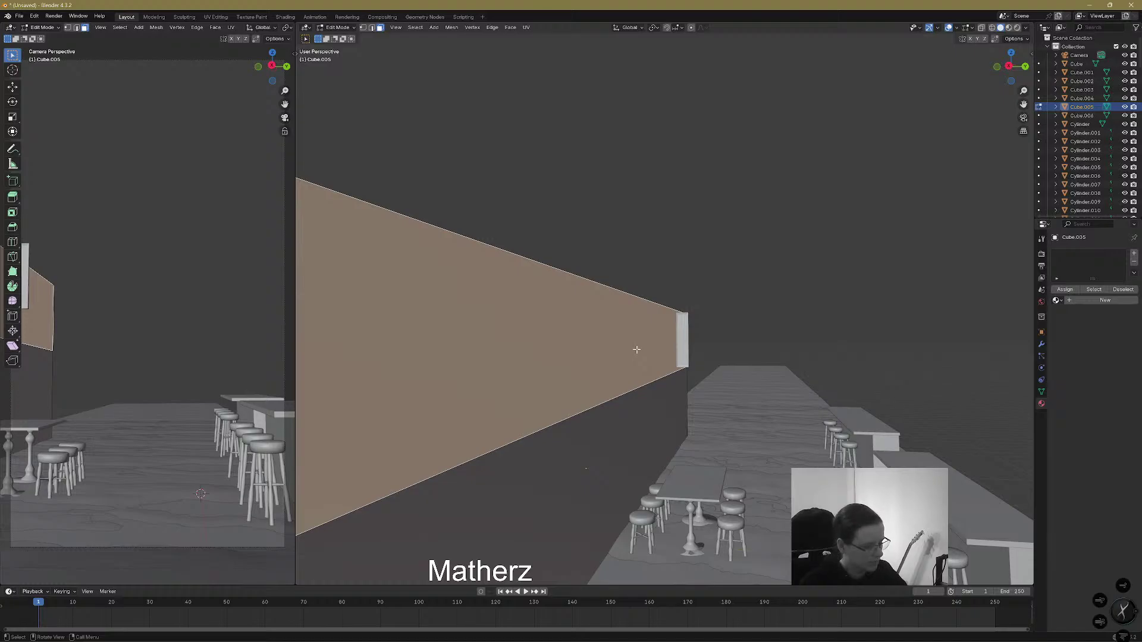
pyautogui.press('e')
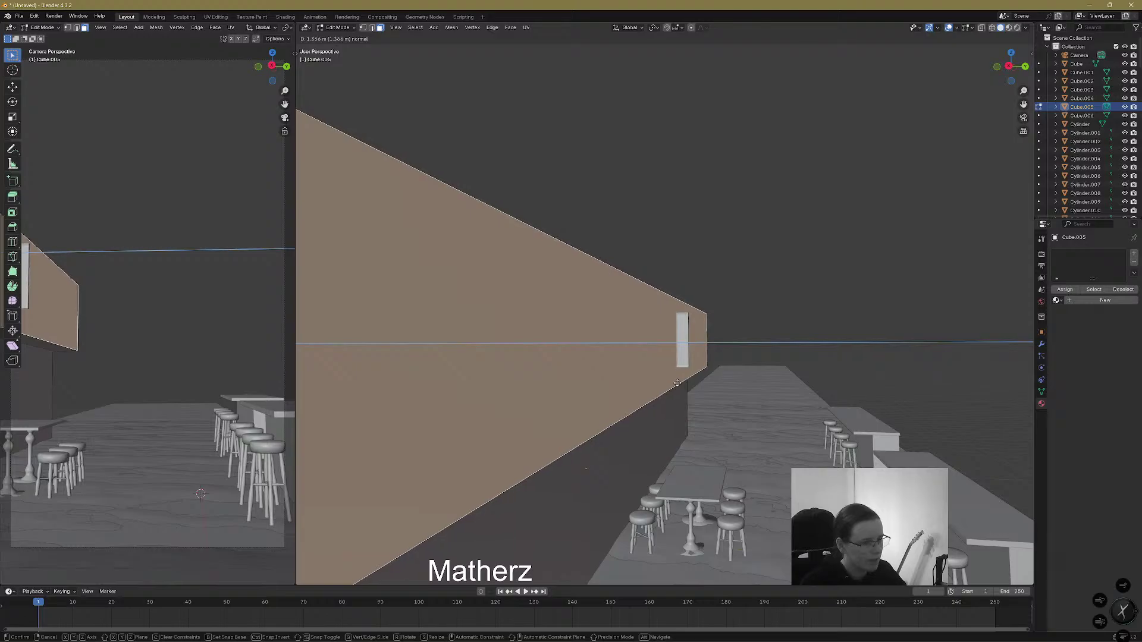
pyautogui.click(676, 382)
pyautogui.moveTo(741, 429)
pyautogui.mouseDown(button='middle')
pyautogui.moveTo(739, 408)
pyautogui.moveTo(743, 420)
pyautogui.moveTo(732, 421)
pyautogui.mouseUp(button='middle')
pyautogui.click(337, 27)
pyautogui.click(340, 39)
# Move the sign outward along Y and lower it along Z so it sits in front of the wall's overhang
pyautogui.click(694, 350)
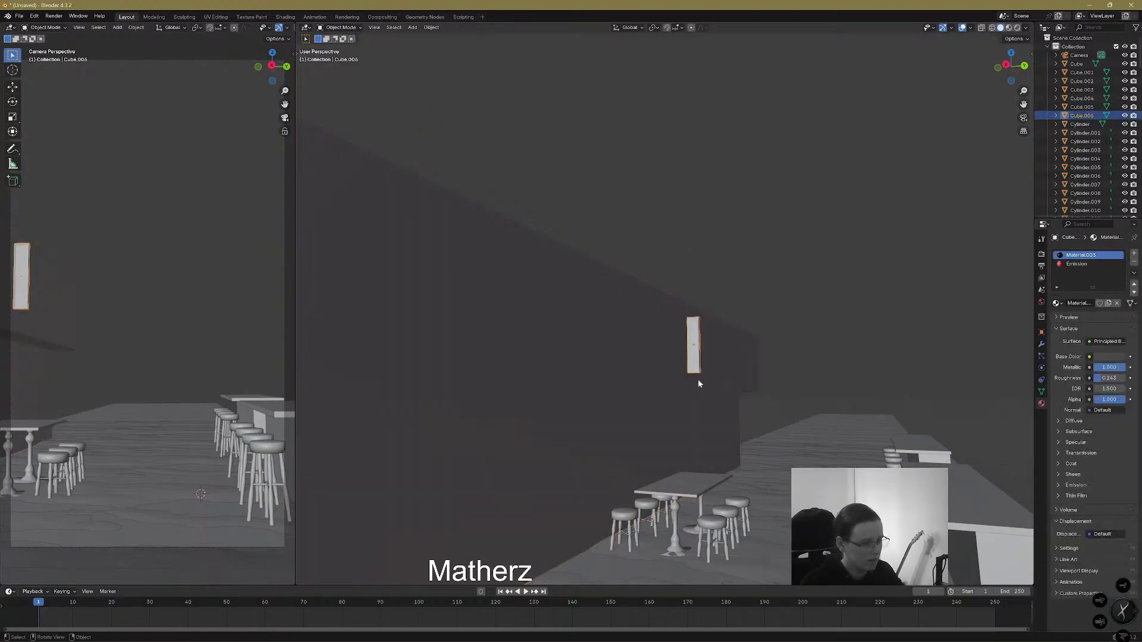
pyautogui.press('g')
pyautogui.press('y')
pyautogui.press('z')
pyautogui.click(696, 405)
pyautogui.moveTo(695, 405); pyautogui.dragTo(720, 417, button='middle')
pyautogui.press('g')
pyautogui.press('y')
pyautogui.press('z')
pyautogui.click(815, 380)
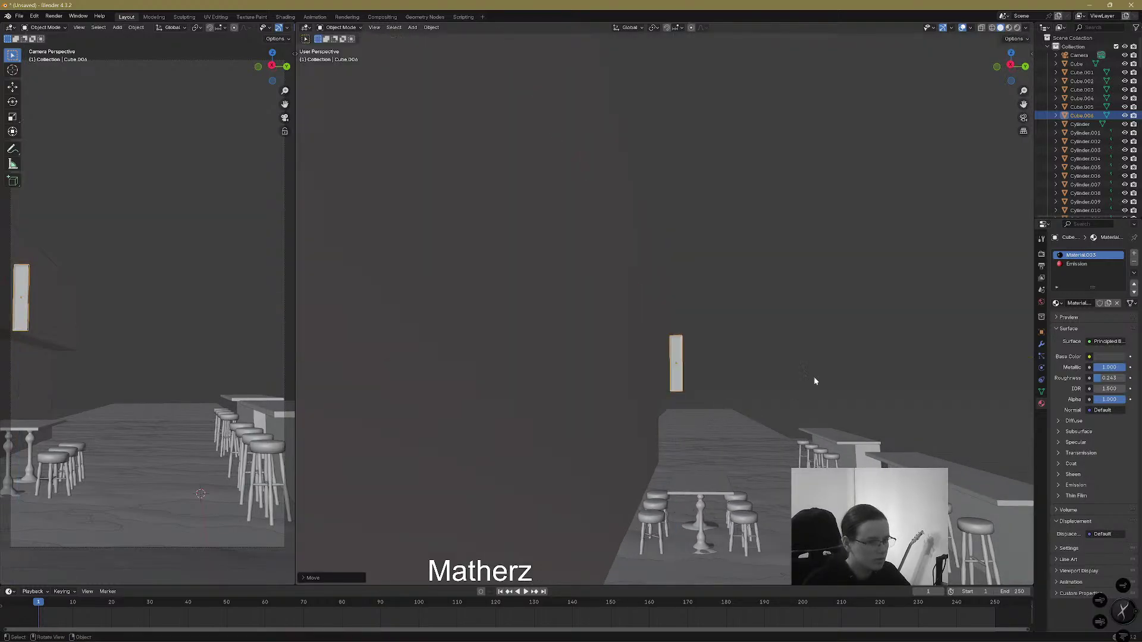
# Show the main viewport in rendered shading and change the Emission material's surface to the Emission shader
pyautogui.click(1018, 28)
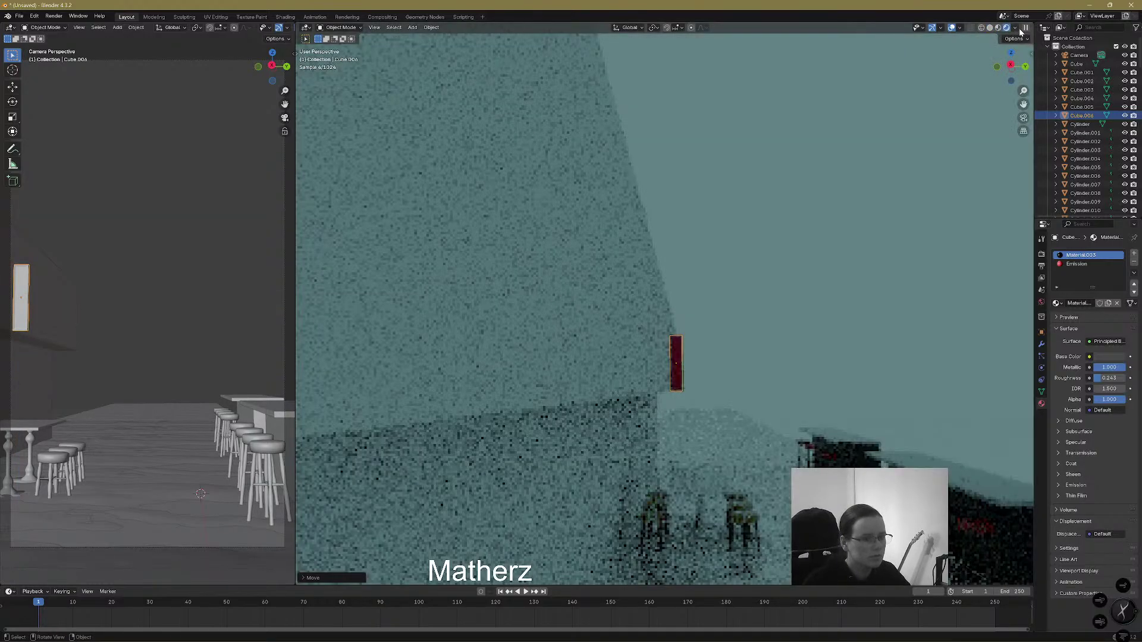
pyautogui.click(1072, 266)
pyautogui.click(1106, 342)
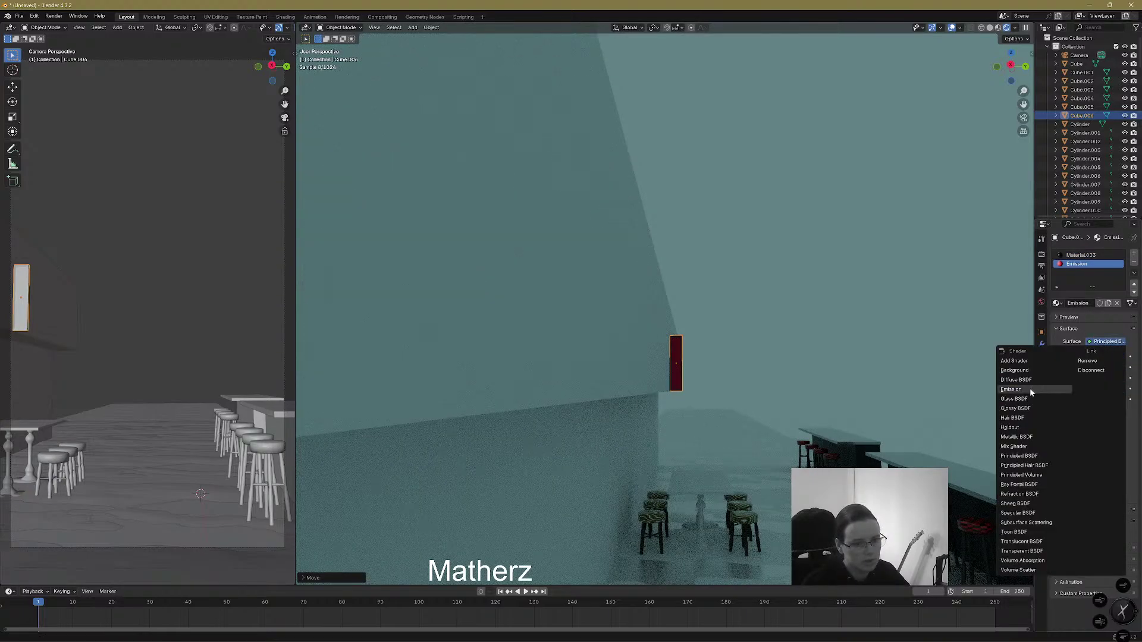
pyautogui.click(1034, 392)
# Set the sign's emission color to crimson red and its strength to 7.500
pyautogui.click(1109, 357)
pyautogui.click(1099, 276)
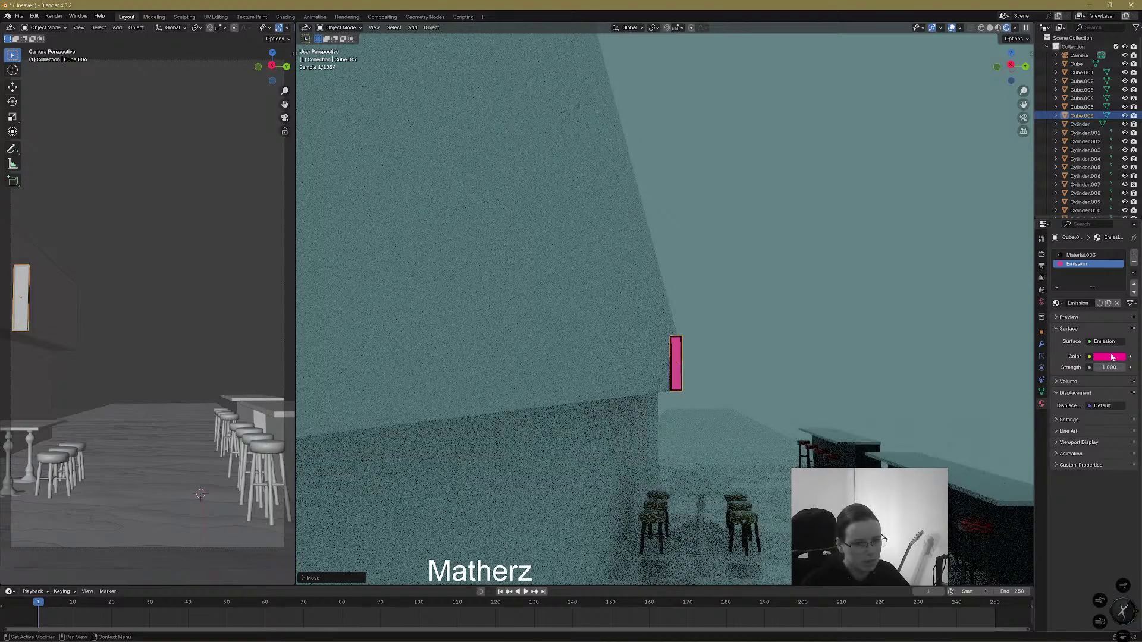
pyautogui.click(1110, 357)
pyautogui.click(1083, 283)
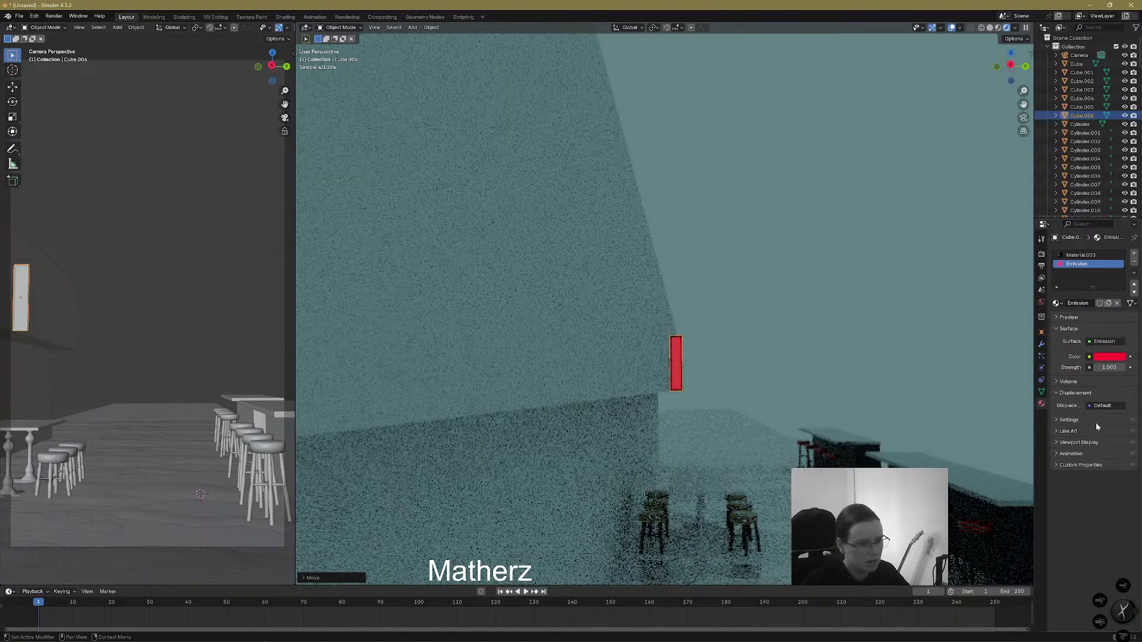
pyautogui.moveTo(1102, 367)
pyautogui.mouseDown()
pyautogui.moveTo(1130, 367)
pyautogui.moveTo(1108, 367)
pyautogui.mouseUp()
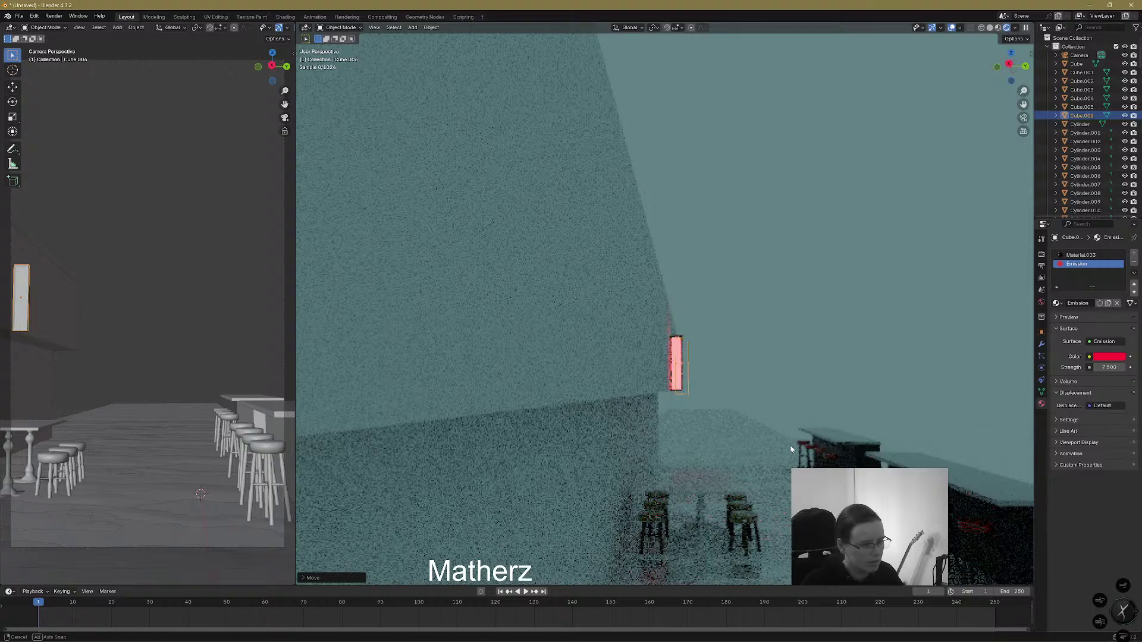
# Inspect the sign's glow on the wall and floor, and return the main viewport to solid shading
pyautogui.moveTo(789, 445); pyautogui.dragTo(748, 446, button='middle')
pyautogui.keyDown('shift'); pyautogui.moveTo(834, 461); pyautogui.dragTo(830, 413, button='middle'); pyautogui.keyUp('shift')
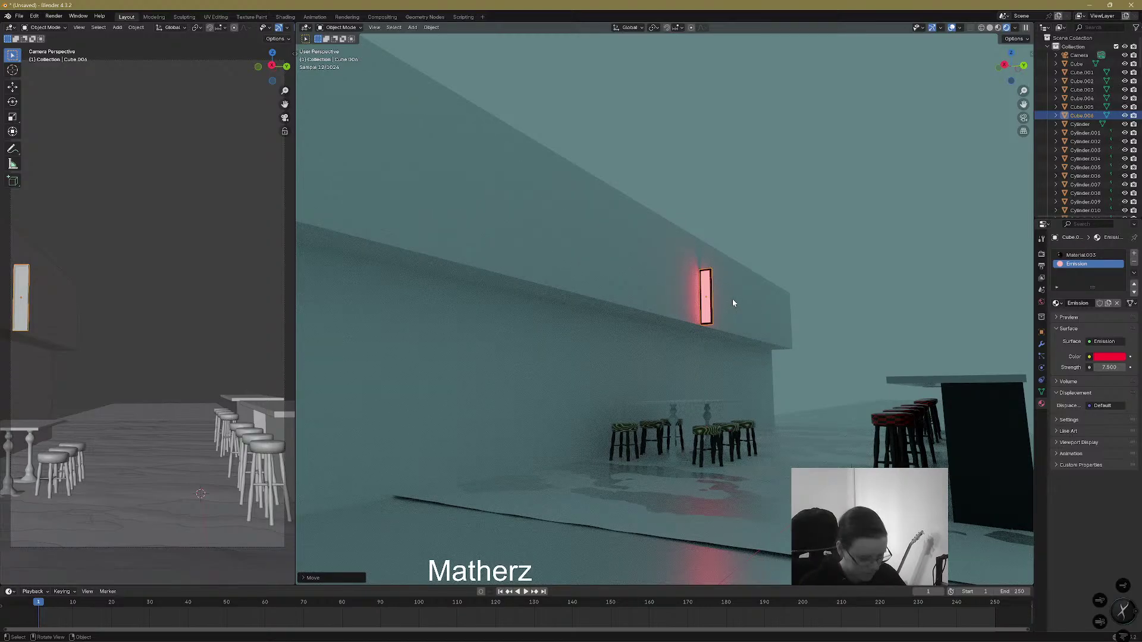
pyautogui.moveTo(524, 373); pyautogui.dragTo(581, 351, button='middle')
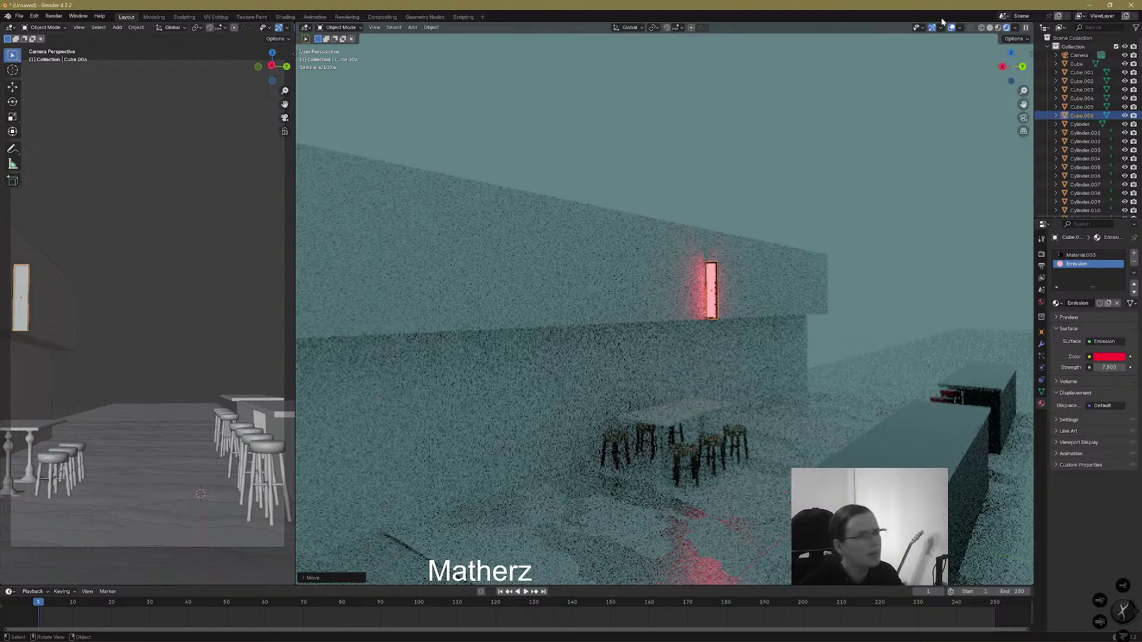
pyautogui.click(990, 28)
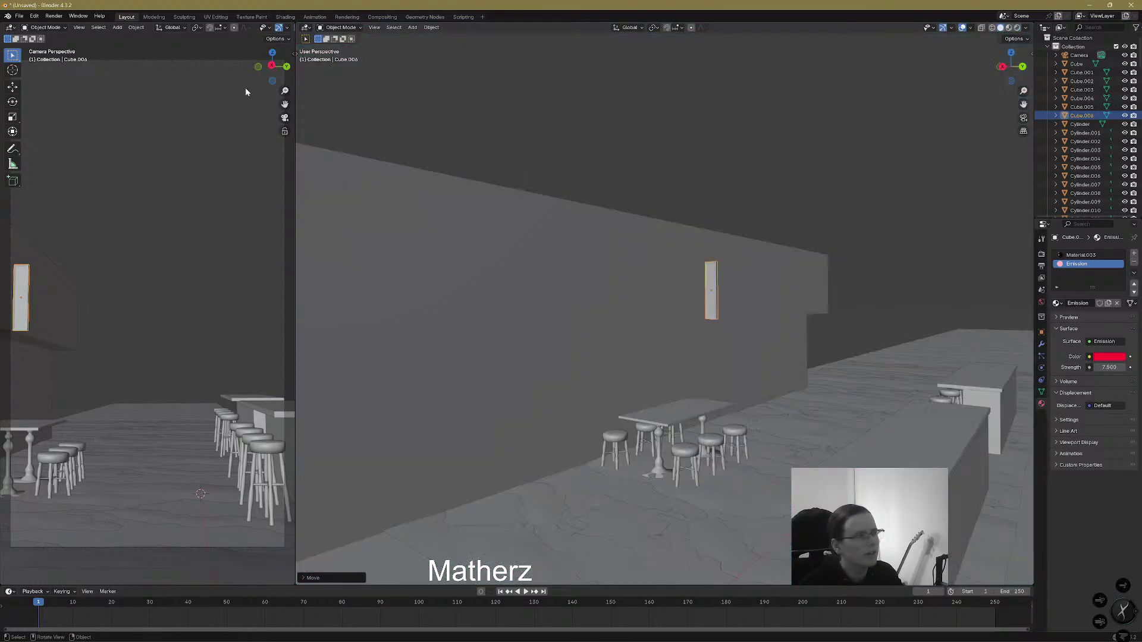
pyautogui.click(409, 29)
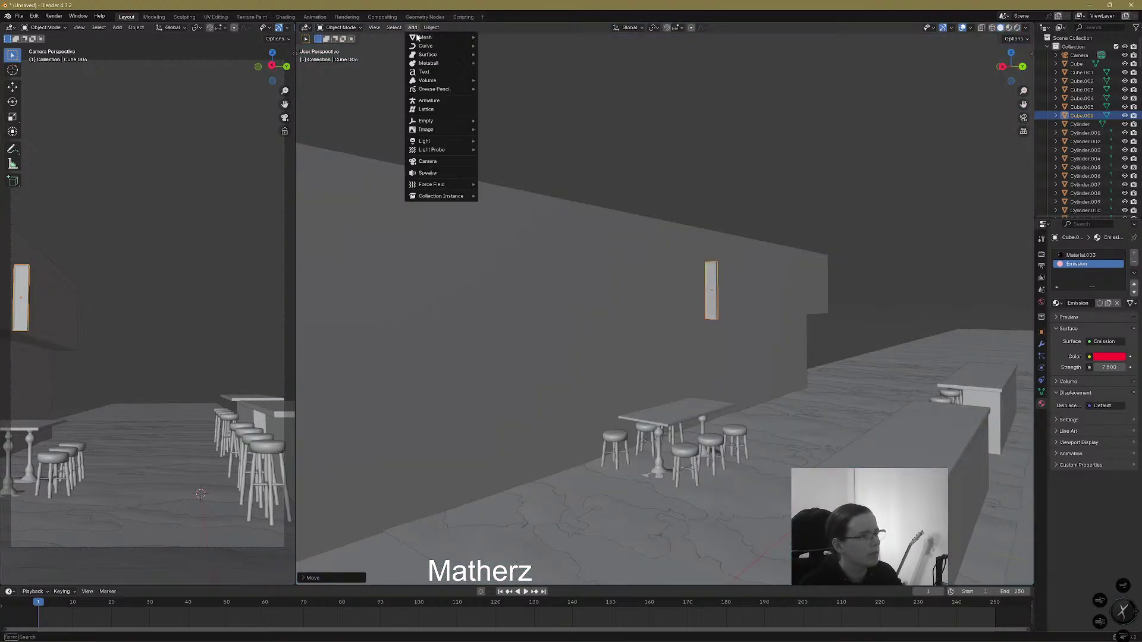
pyautogui.moveTo(425, 41)
pyautogui.click(339, 28)
pyautogui.click(336, 47)
pyautogui.click(578, 352)
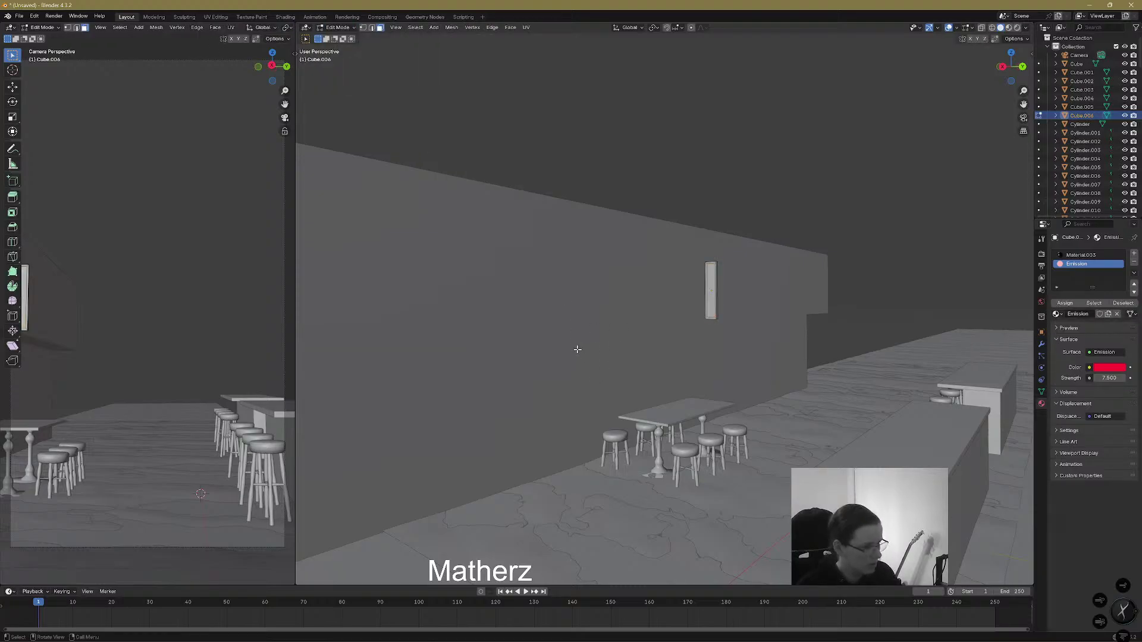
pyautogui.click(339, 27)
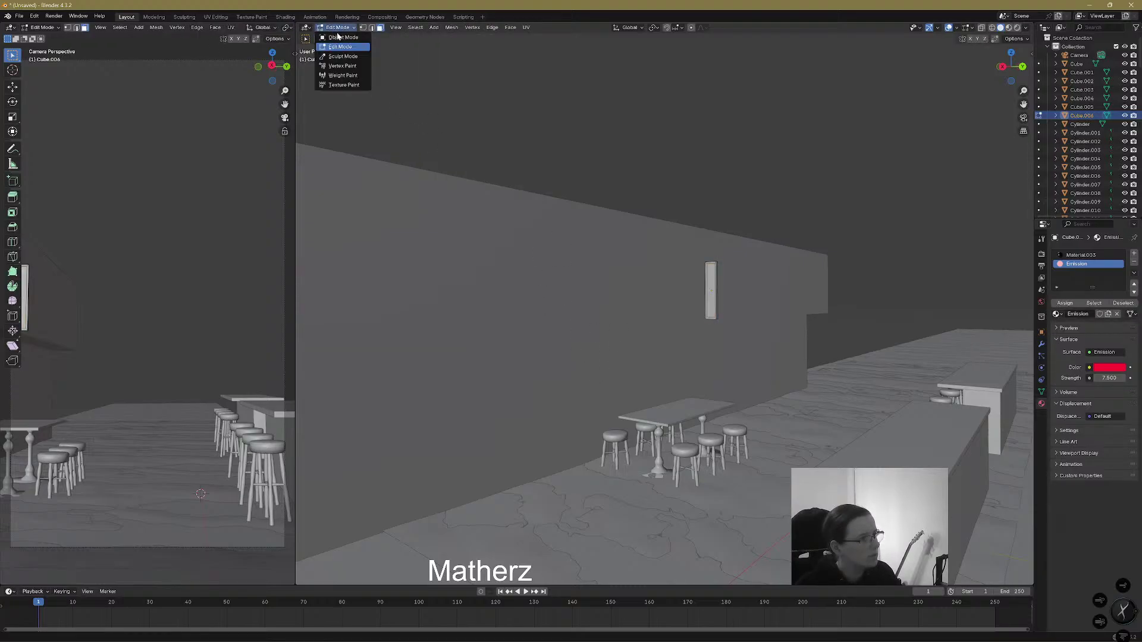
pyautogui.click(340, 36)
# Edit the mesh of the wall behind the table and add two vertical loop cuts, one midway and one toward its near end
pyautogui.click(451, 231)
pyautogui.click(341, 27)
pyautogui.click(348, 46)
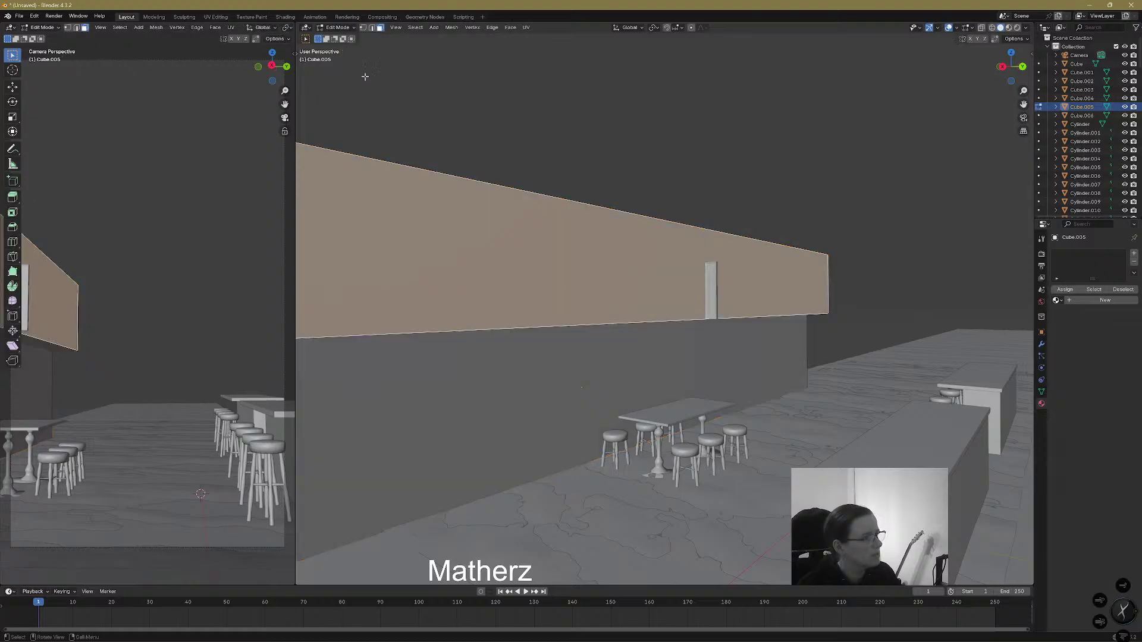
pyautogui.hotkey('ctrl', 'r')
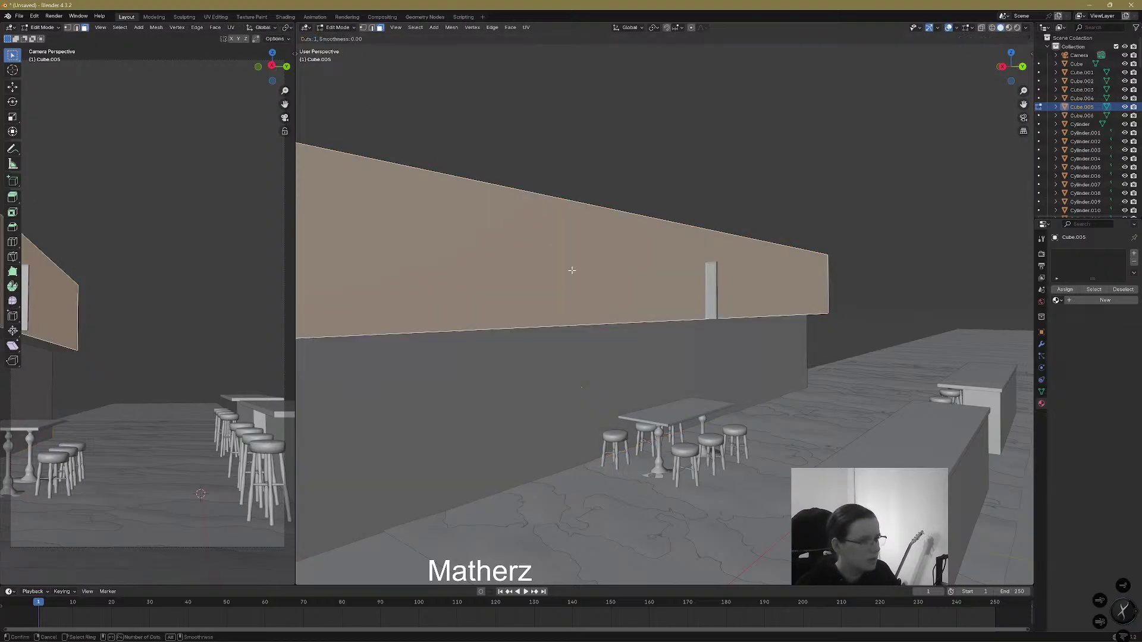
pyautogui.click(583, 325)
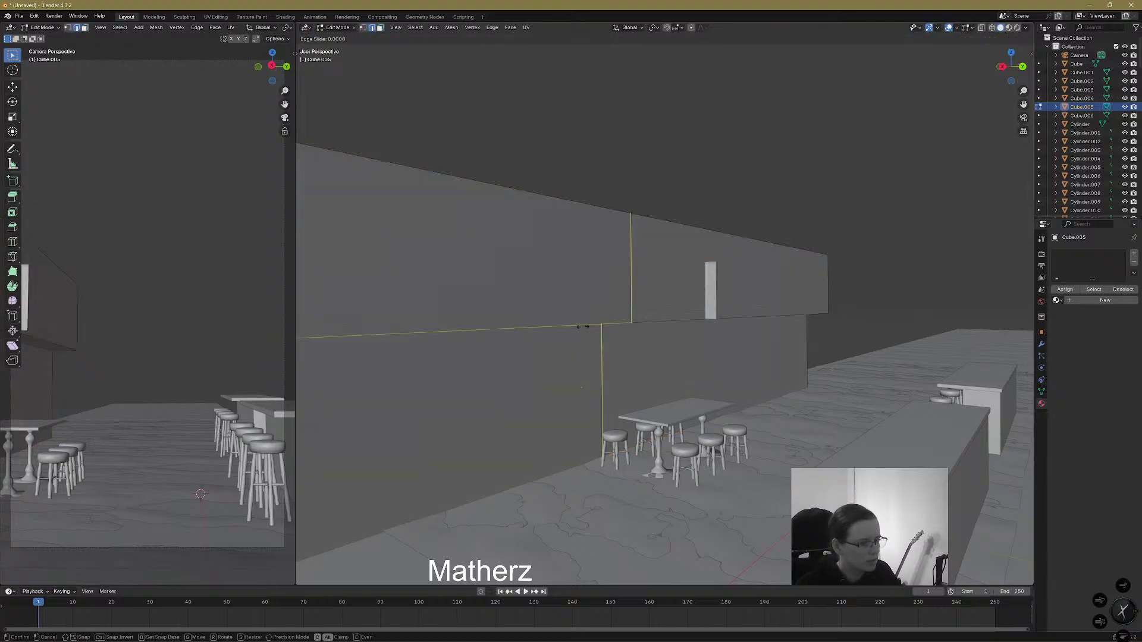
pyautogui.hotkey('ctrl', 'r')
pyautogui.click(485, 323)
pyautogui.click(476, 326)
# Add two more vertical loop cuts between the existing ones to mark out narrower panels left of the wall's middle
pyautogui.hotkey('ctrl', 'r')
pyautogui.click(508, 315)
pyautogui.click(513, 329)
pyautogui.hotkey('ctrl', 'r')
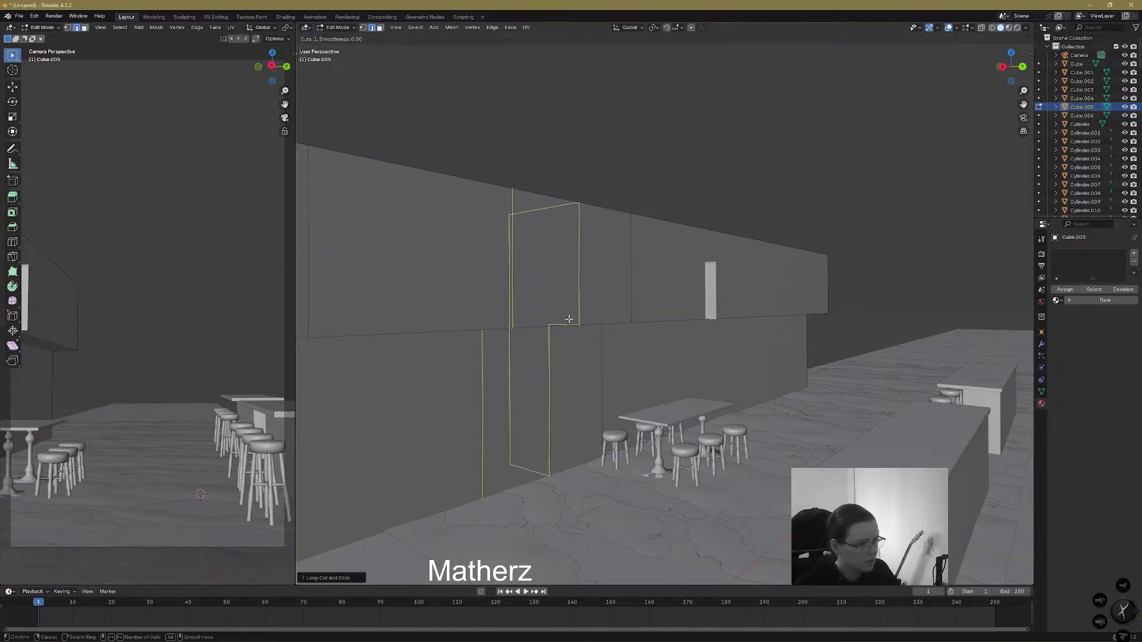
pyautogui.click(569, 328)
pyautogui.click(569, 327)
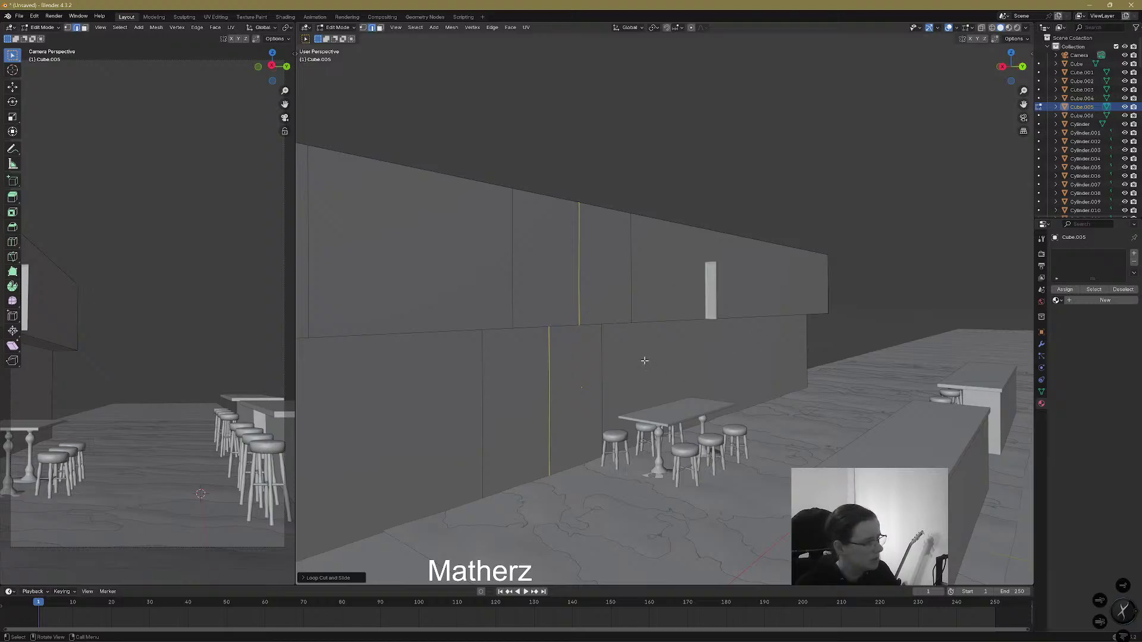
# Add three progressively closer vertical loop cuts toward the wall's far end, beyond the sign
pyautogui.hotkey('ctrl', 'r')
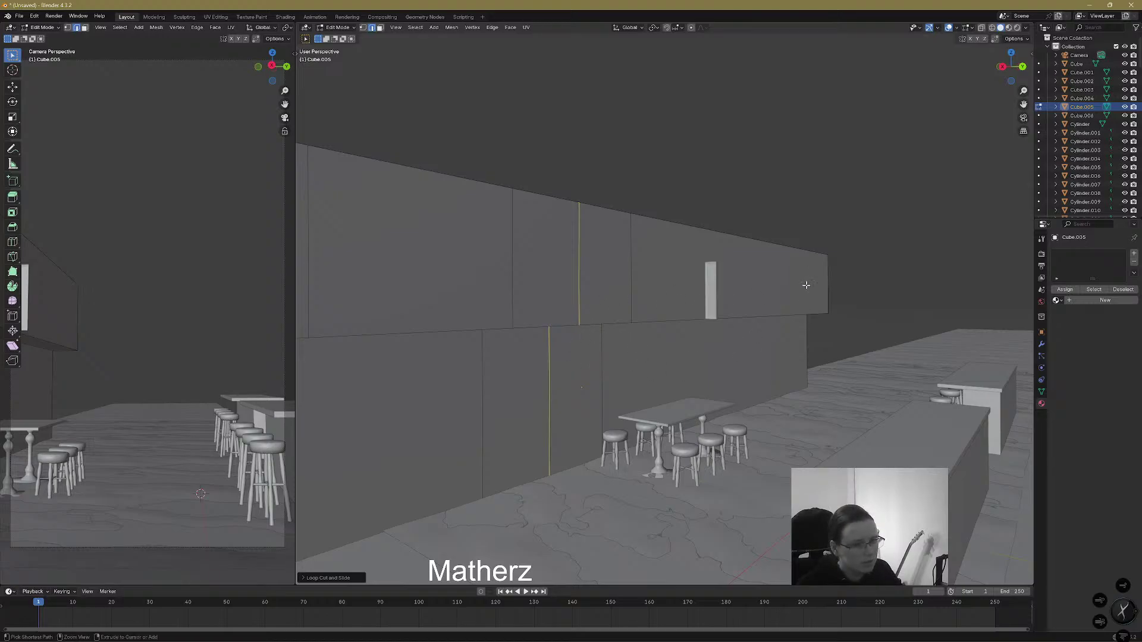
pyautogui.click(810, 317)
pyautogui.click(810, 317)
pyautogui.press('g')
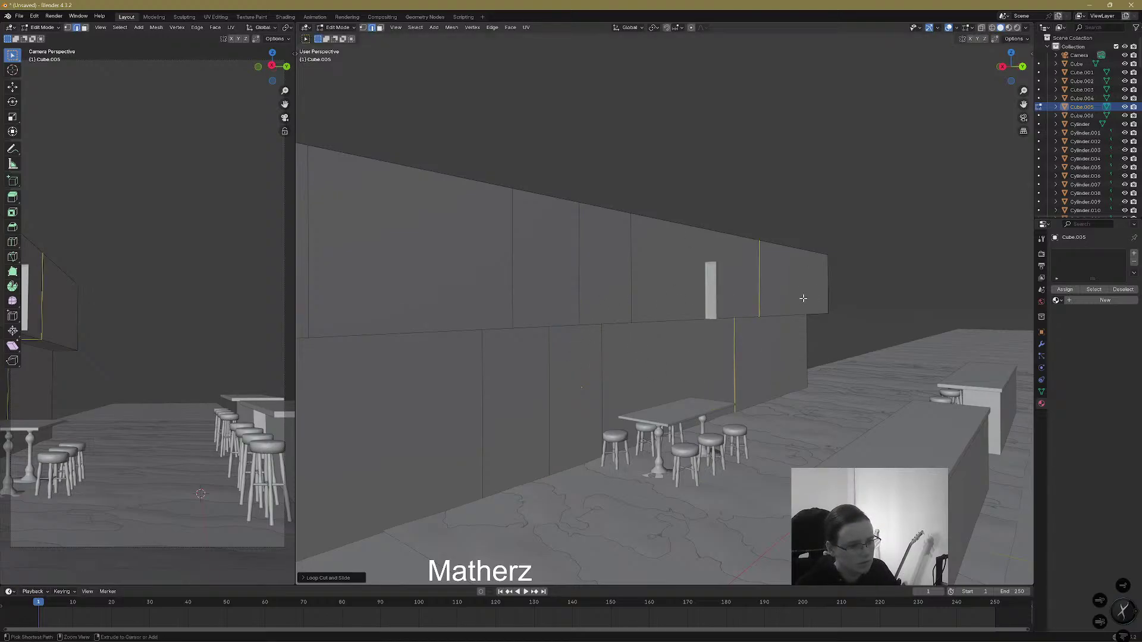
pyautogui.click(800, 309)
pyautogui.hotkey('ctrl', 'r')
pyautogui.click(822, 331)
pyautogui.click(822, 331)
# Extrude the narrow lower wall panel near the table slightly inward and narrow the recessed face along X to start a doorway
pyautogui.moveTo(821, 330); pyautogui.dragTo(841, 367, button='middle')
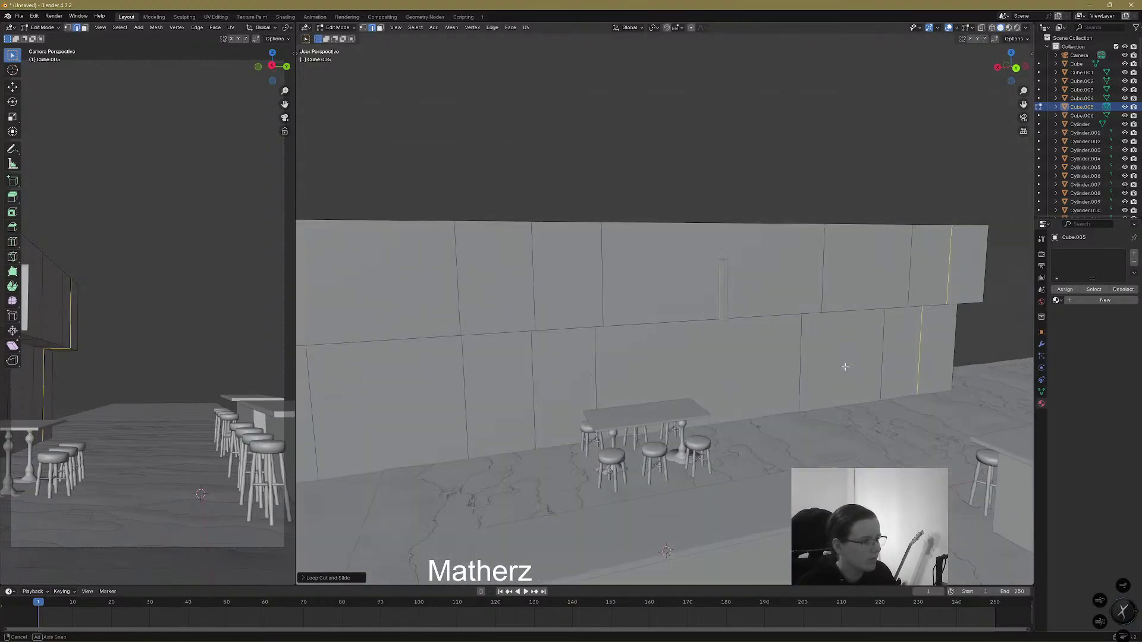
pyautogui.click(512, 369)
pyautogui.click(379, 28)
pyautogui.click(502, 405)
pyautogui.moveTo(516, 494); pyautogui.dragTo(652, 390, button='middle')
pyautogui.press('e')
pyautogui.click(585, 509)
pyautogui.scroll(4, 539, 433)
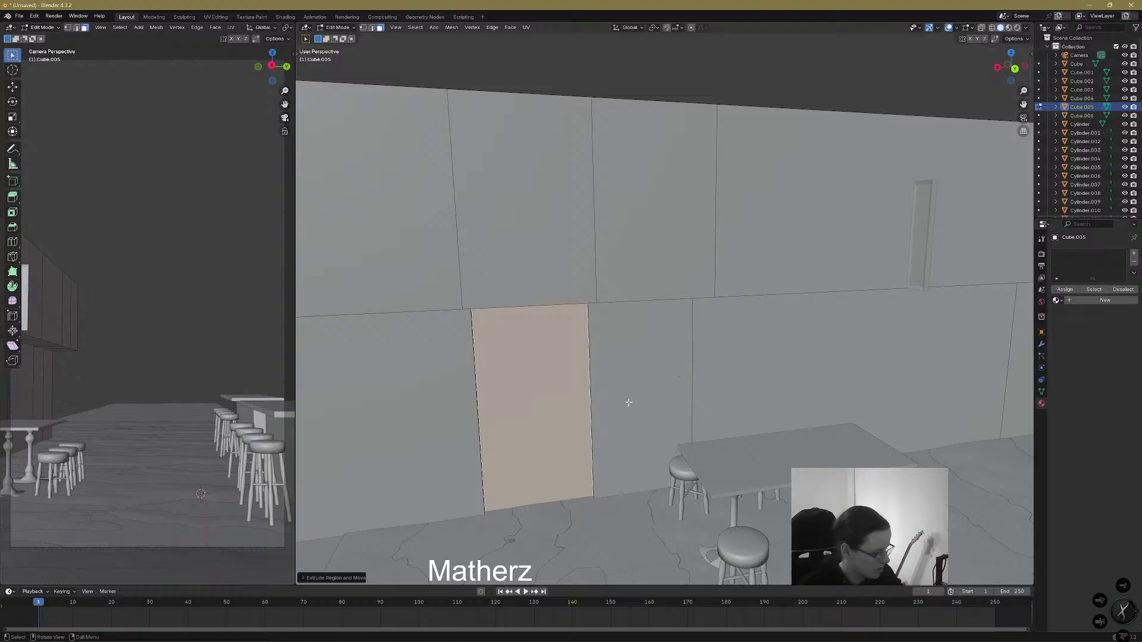
pyautogui.press('s')
pyautogui.press('x')
pyautogui.click(620, 398)
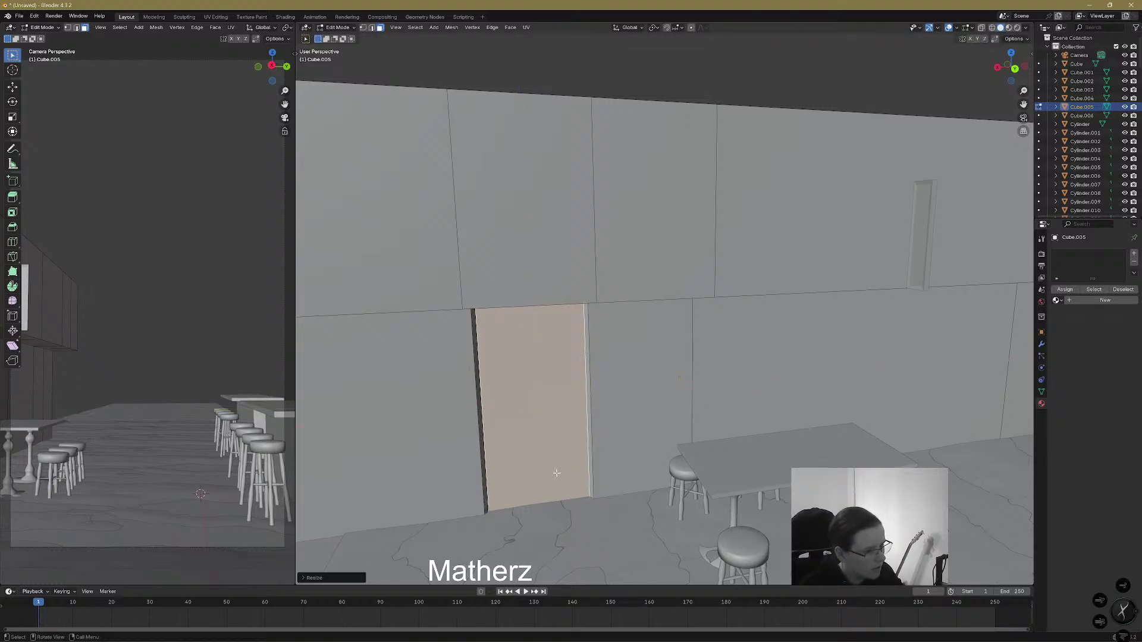
# Extrude the doorway face inward again, widen it along X, and extrude it deeper to form a stepped door frame
pyautogui.moveTo(621, 399); pyautogui.dragTo(601, 473, button='middle')
pyautogui.press('e')
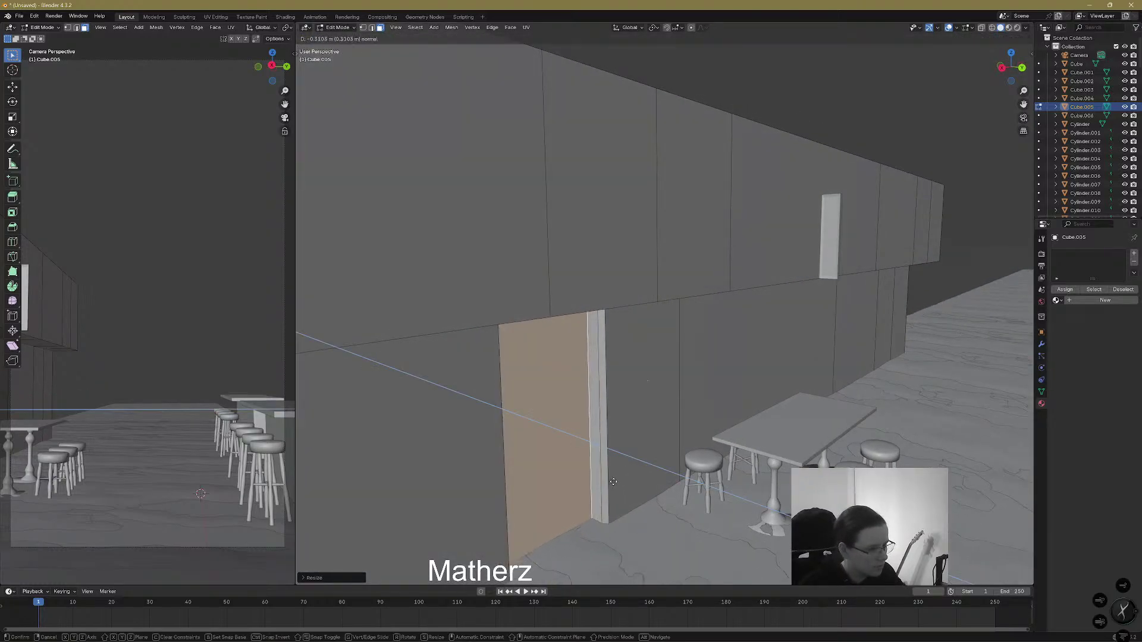
pyautogui.click(615, 482)
pyautogui.press('s')
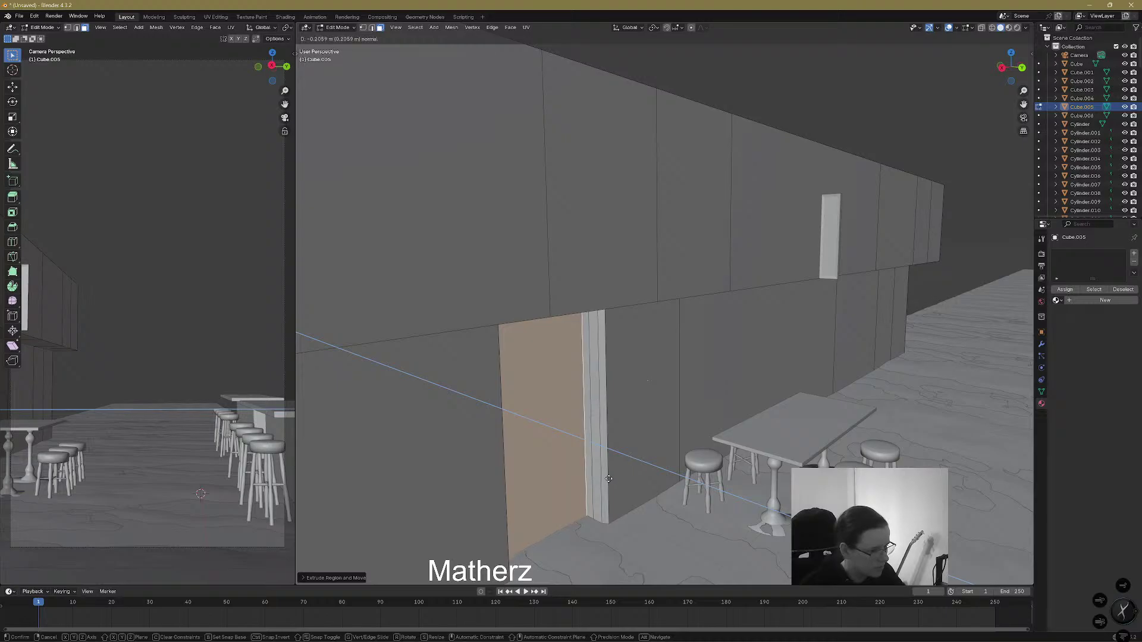
pyautogui.press('x')
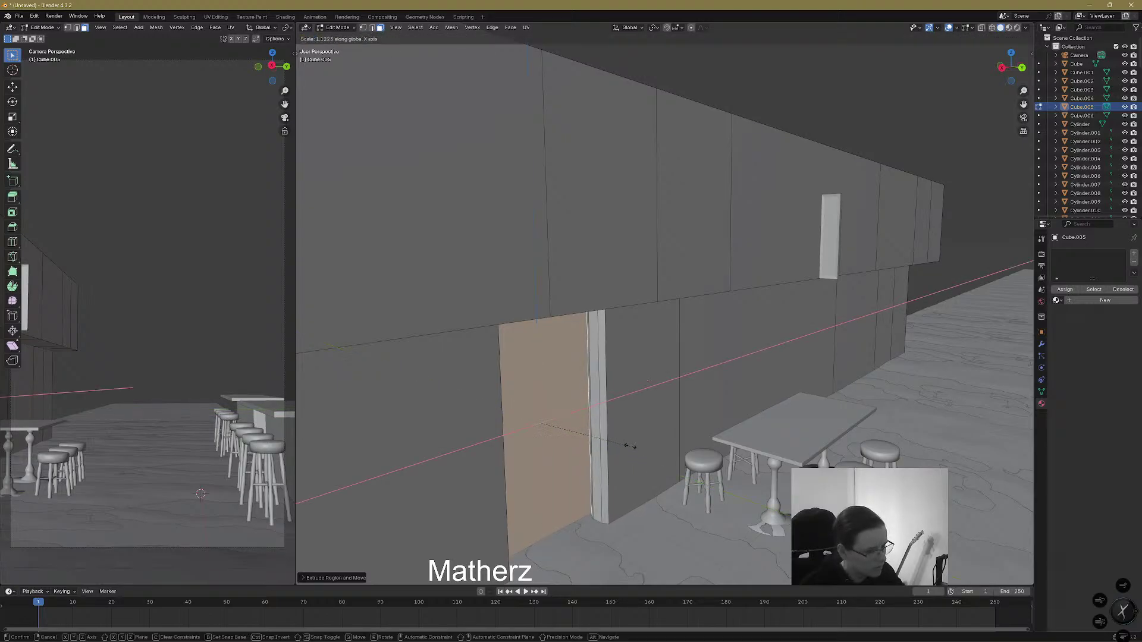
pyautogui.click(632, 445)
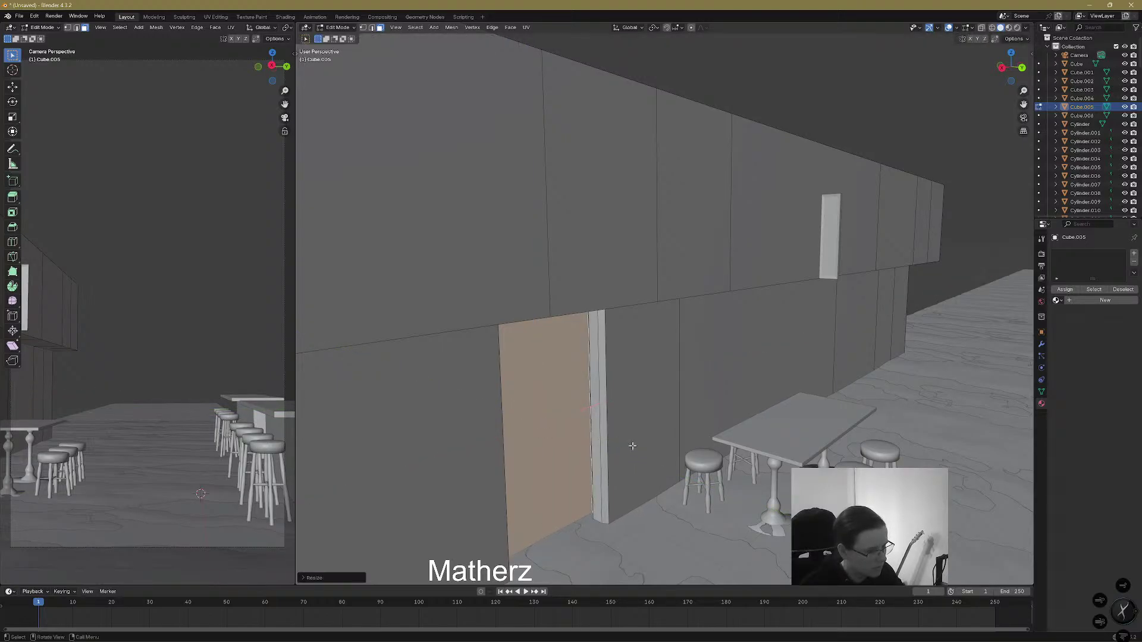
pyautogui.press('e')
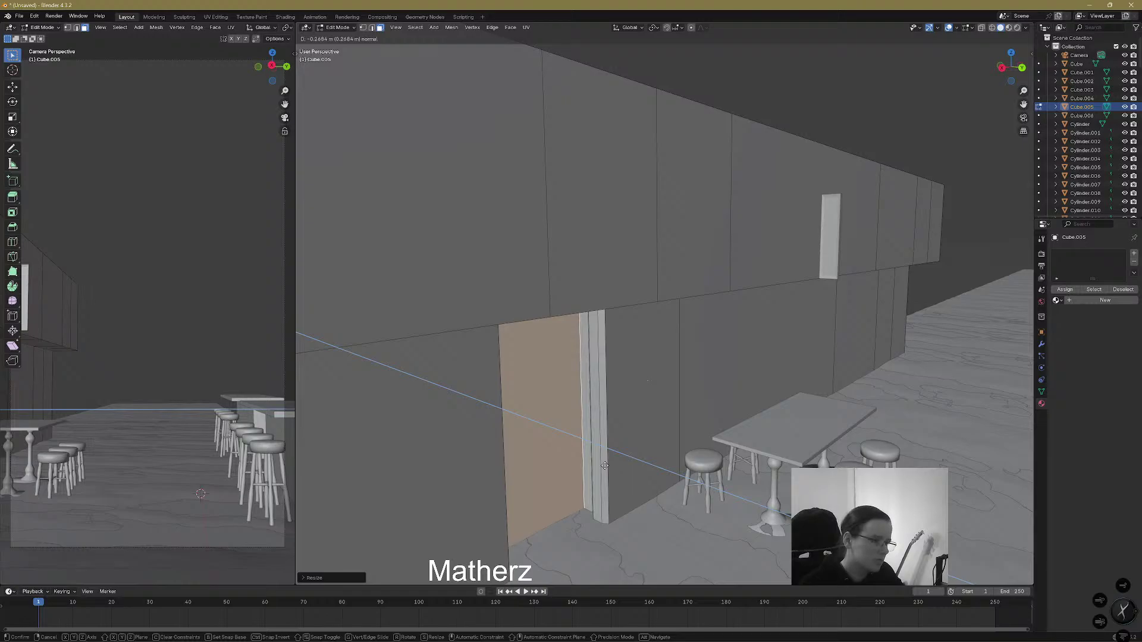
pyautogui.click(583, 452)
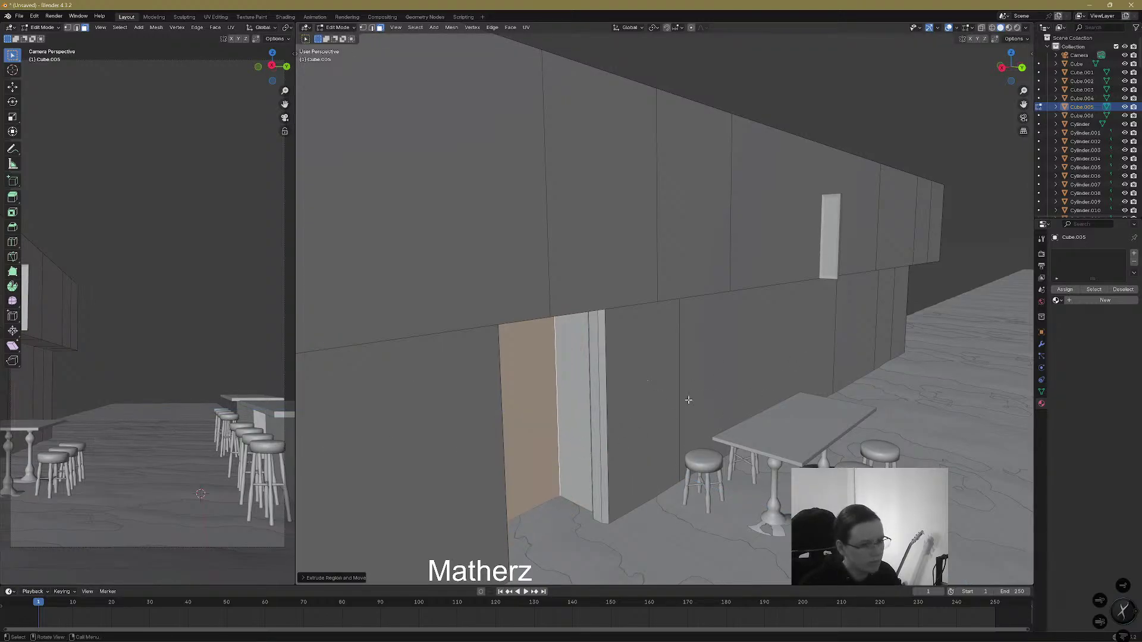
# Add a vertical loop cut just past the doorway and another just past the next seam to form narrow strips
pyautogui.click(661, 393)
pyautogui.moveTo(668, 358); pyautogui.dragTo(618, 314, button='middle')
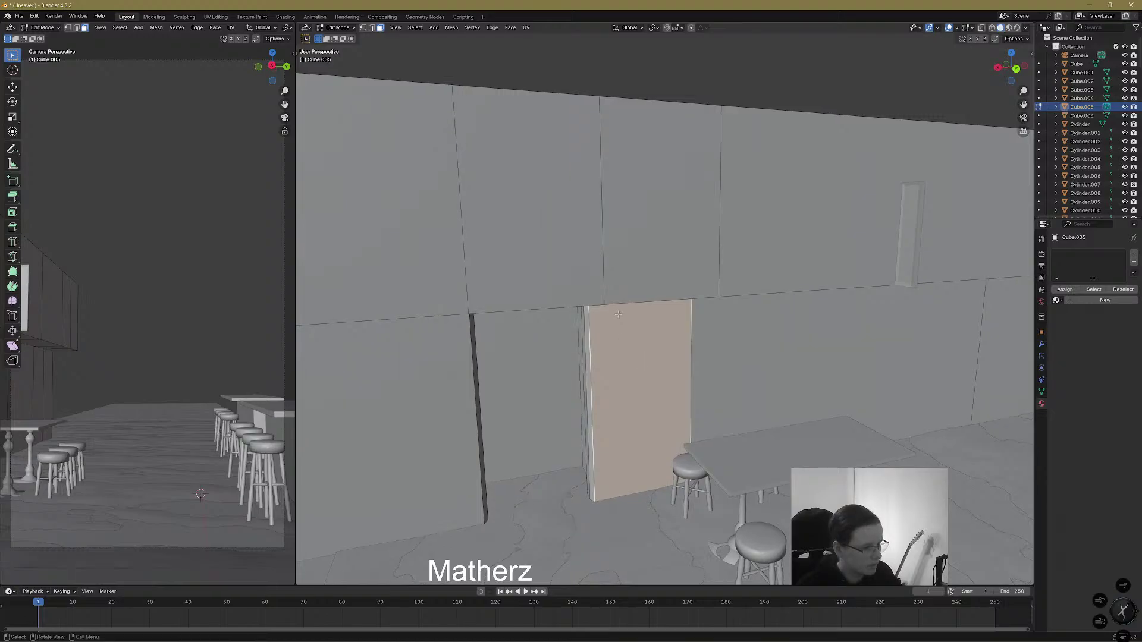
pyautogui.hotkey('ctrl', 'r')
pyautogui.click(619, 314)
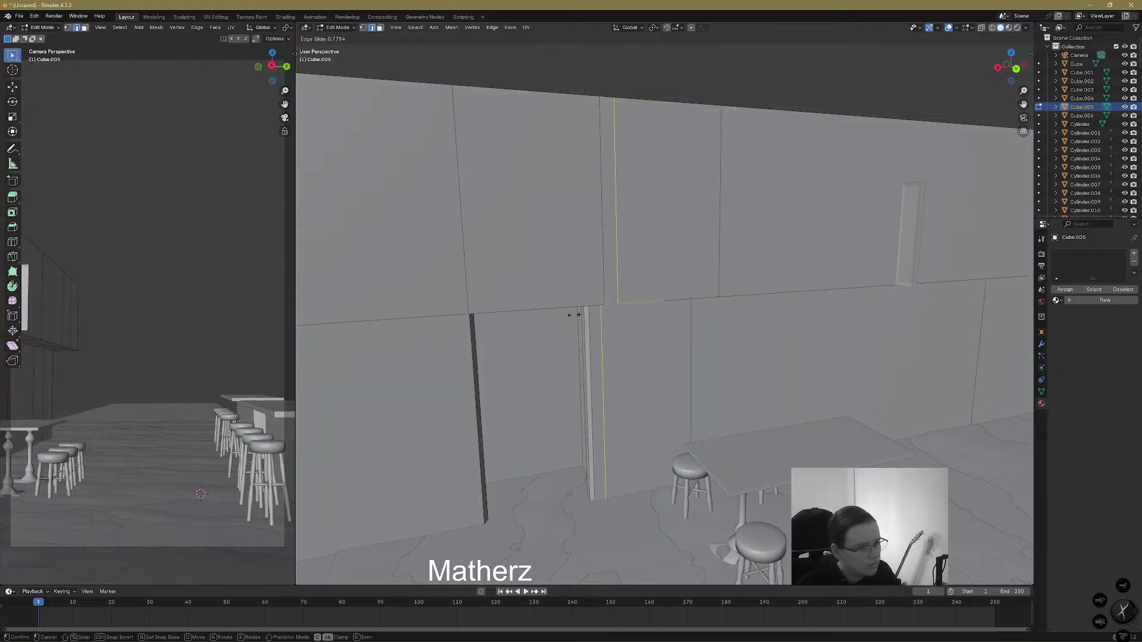
pyautogui.click(574, 315)
pyautogui.press('g')
pyautogui.press('g')
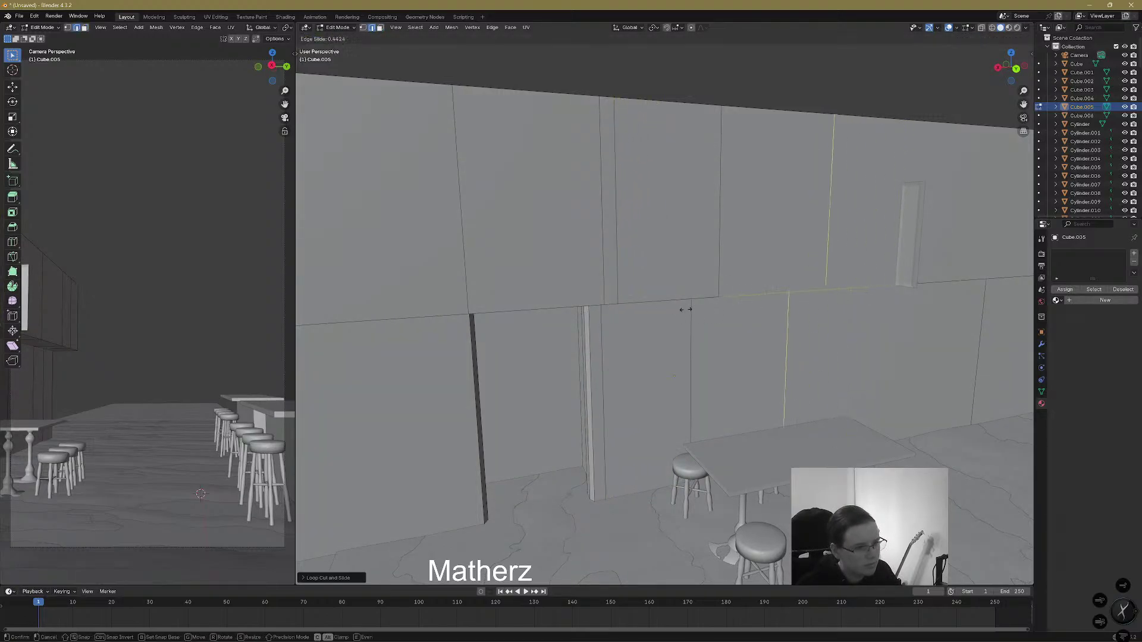
pyautogui.click(609, 308)
# Add two vertical loop cuts close to the next seams toward the wall's far end, forming matching narrow strips
pyautogui.moveTo(887, 331); pyautogui.dragTo(756, 330, button='middle')
pyautogui.hotkey('ctrl', 'r')
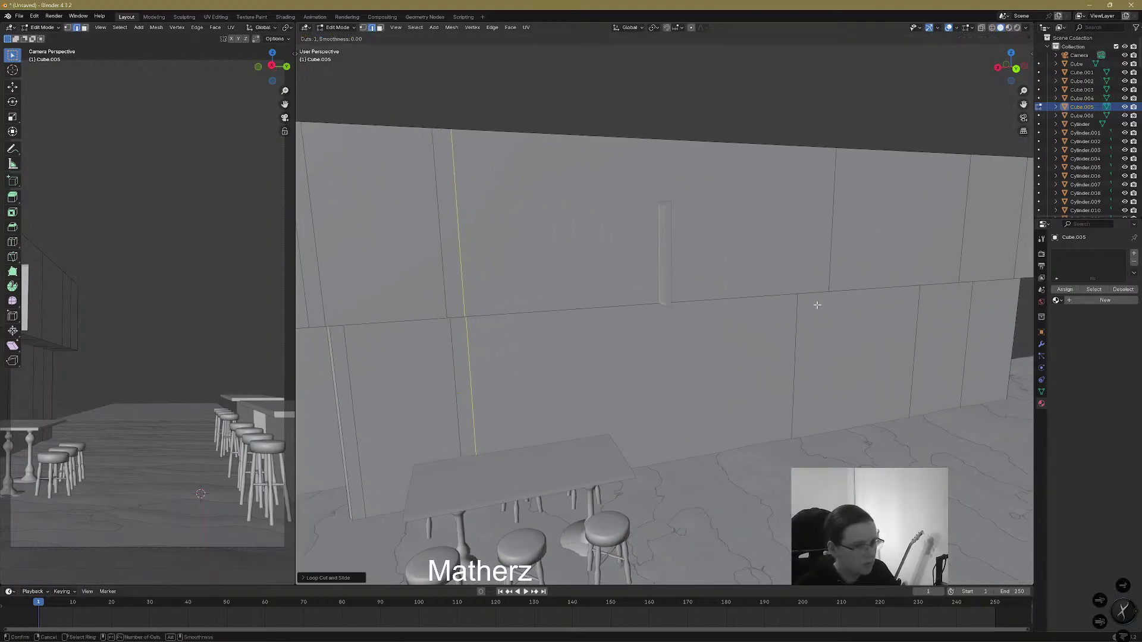
pyautogui.click(850, 287)
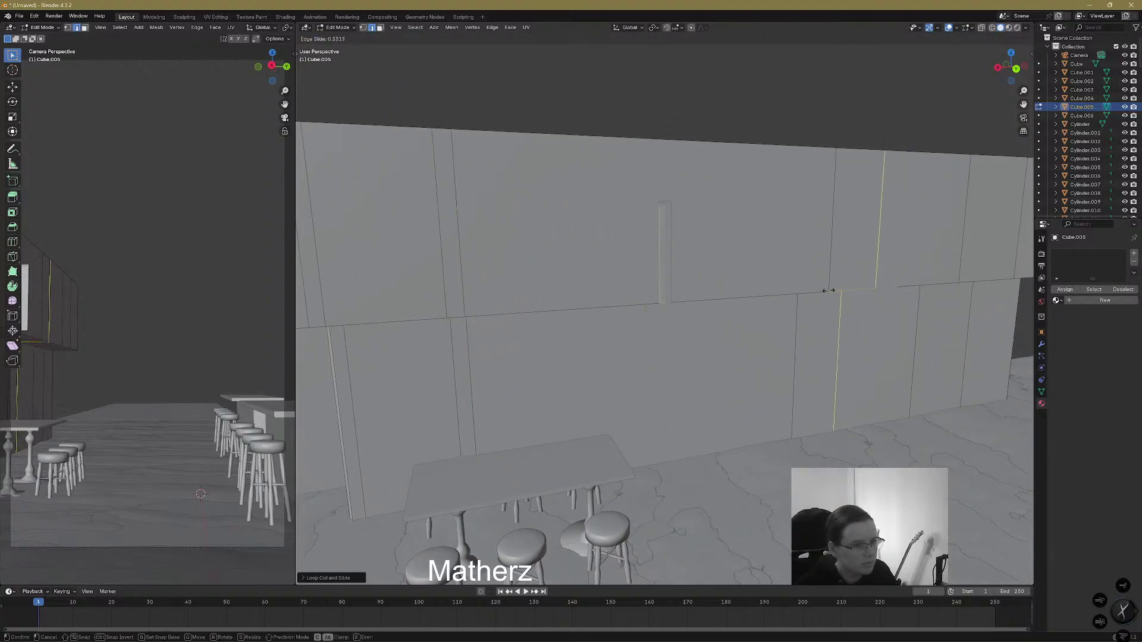
pyautogui.click(798, 297)
pyautogui.moveTo(918, 321); pyautogui.dragTo(859, 294, button='middle')
pyautogui.hotkey('ctrl', 'r')
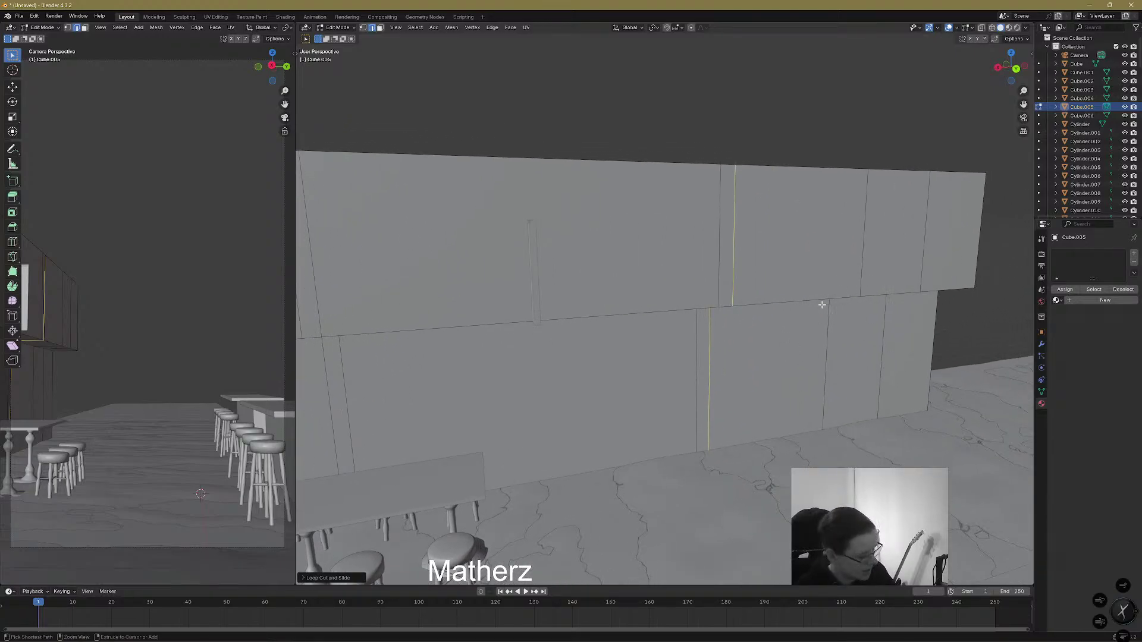
pyautogui.click(819, 304)
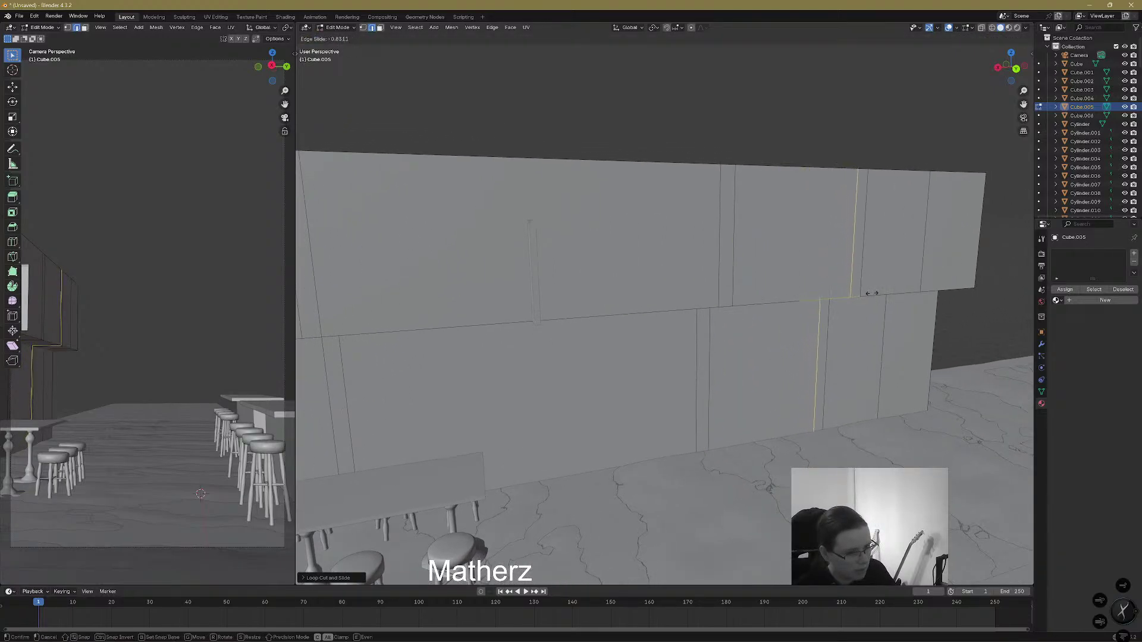
pyautogui.click(869, 293)
# Add a horizontal loop cut along the lower wall and slide it down close to the floor as a skirting line
pyautogui.hotkey('ctrl', 'r')
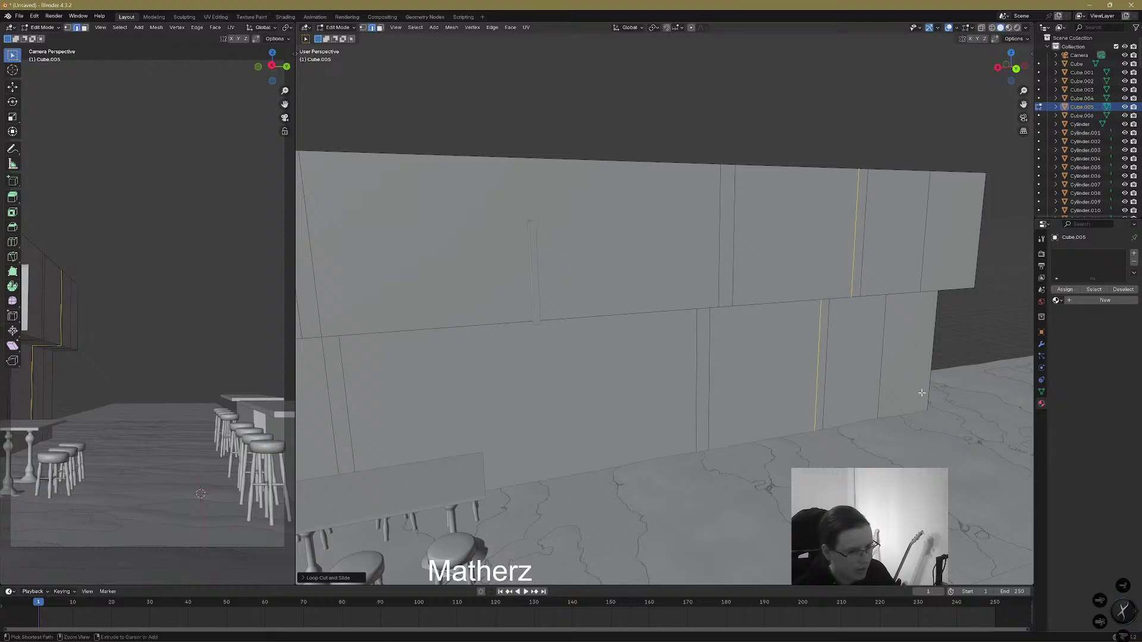
pyautogui.click(922, 395)
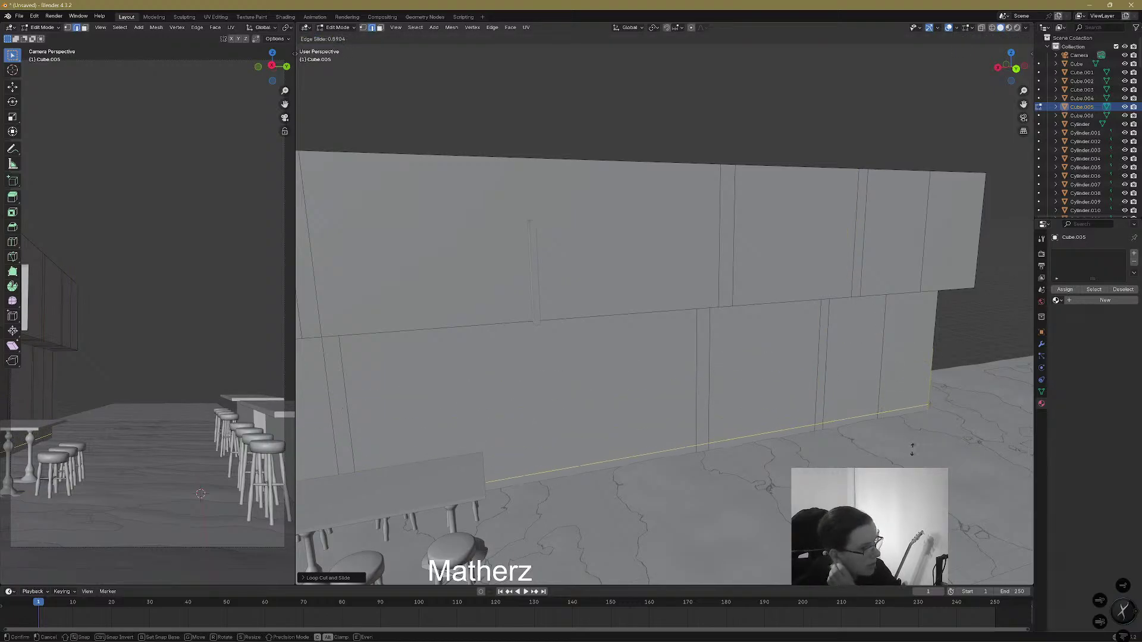
pyautogui.click(908, 443)
pyautogui.moveTo(897, 331); pyautogui.dragTo(888, 328, button='middle')
pyautogui.hotkey('shift', 'd')
pyautogui.rightClick(890, 327)
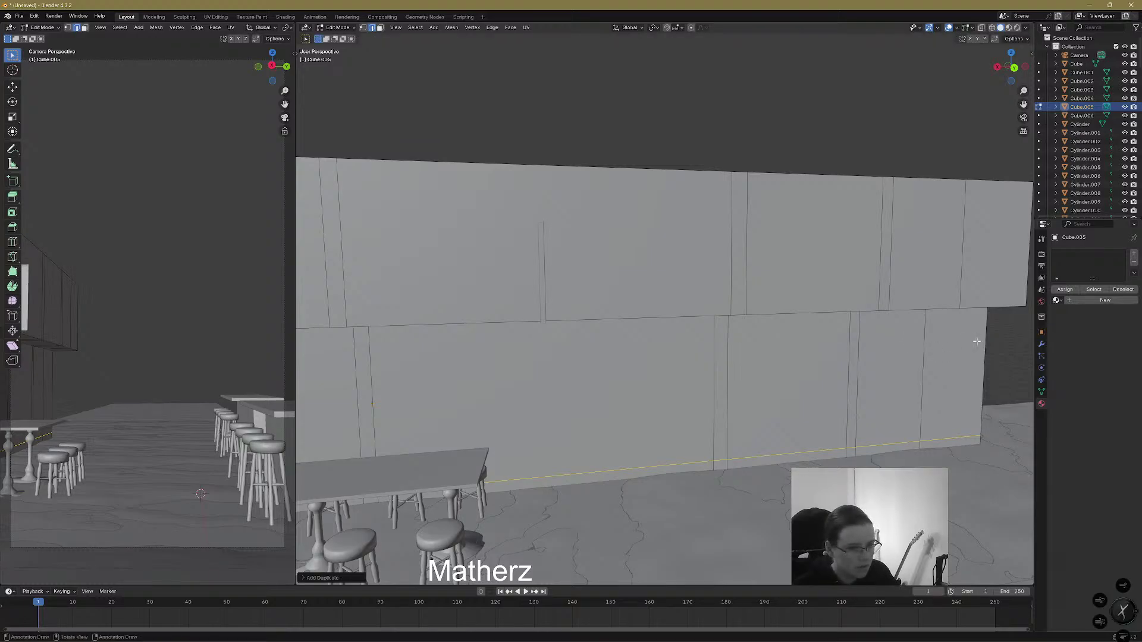
pyautogui.click(957, 310)
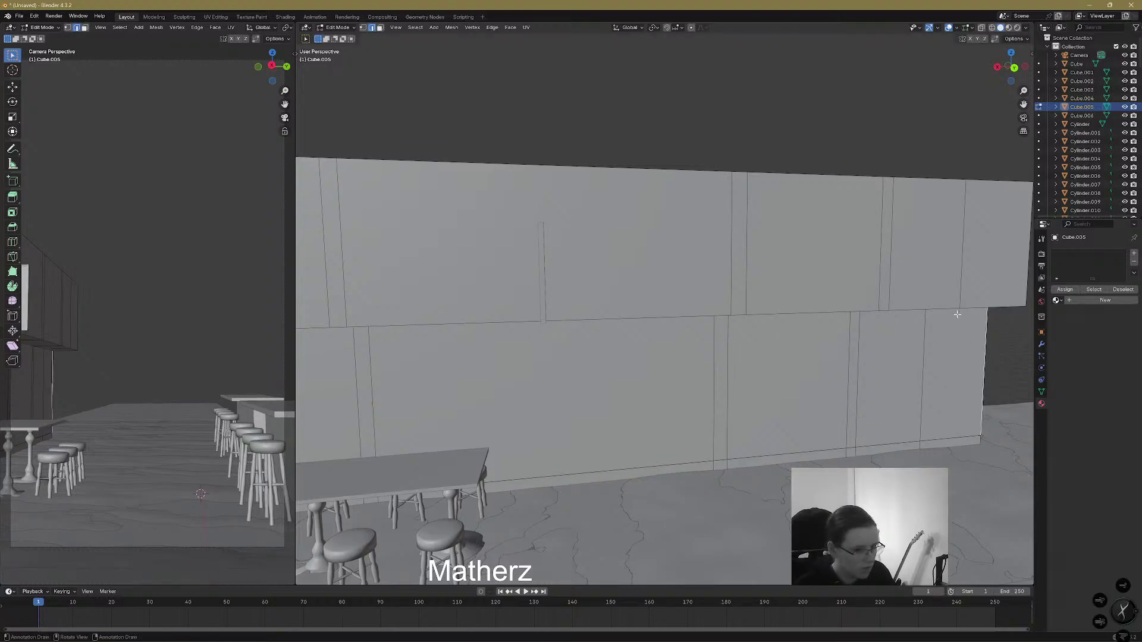
pyautogui.hotkey('shift', 'd')
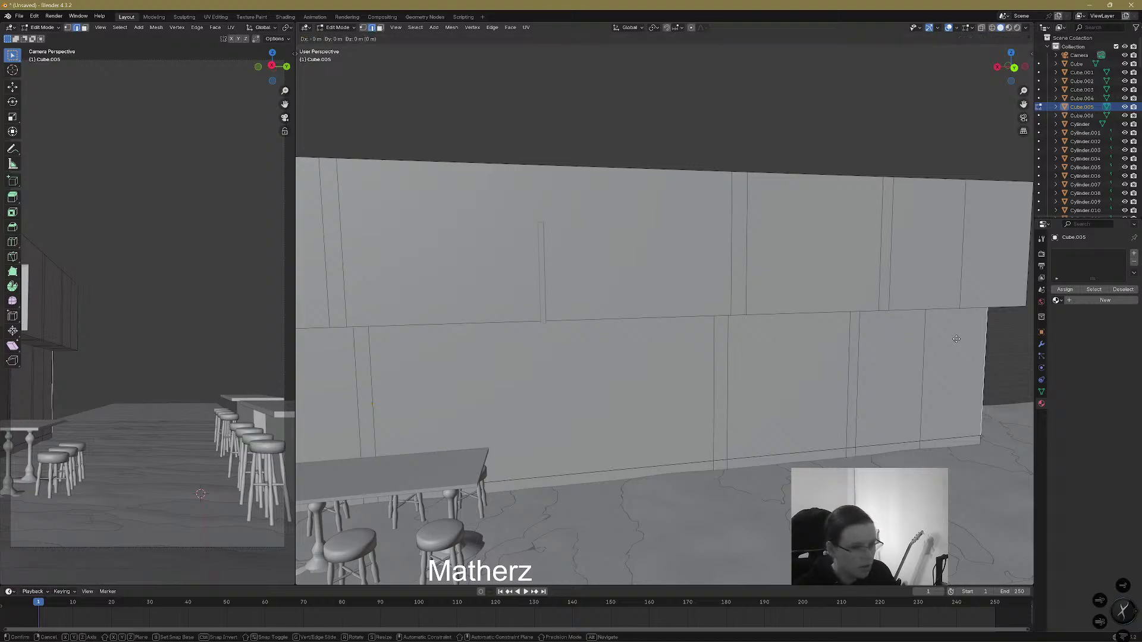
pyautogui.click(970, 352)
pyautogui.hotkey('ctrl', 'z')
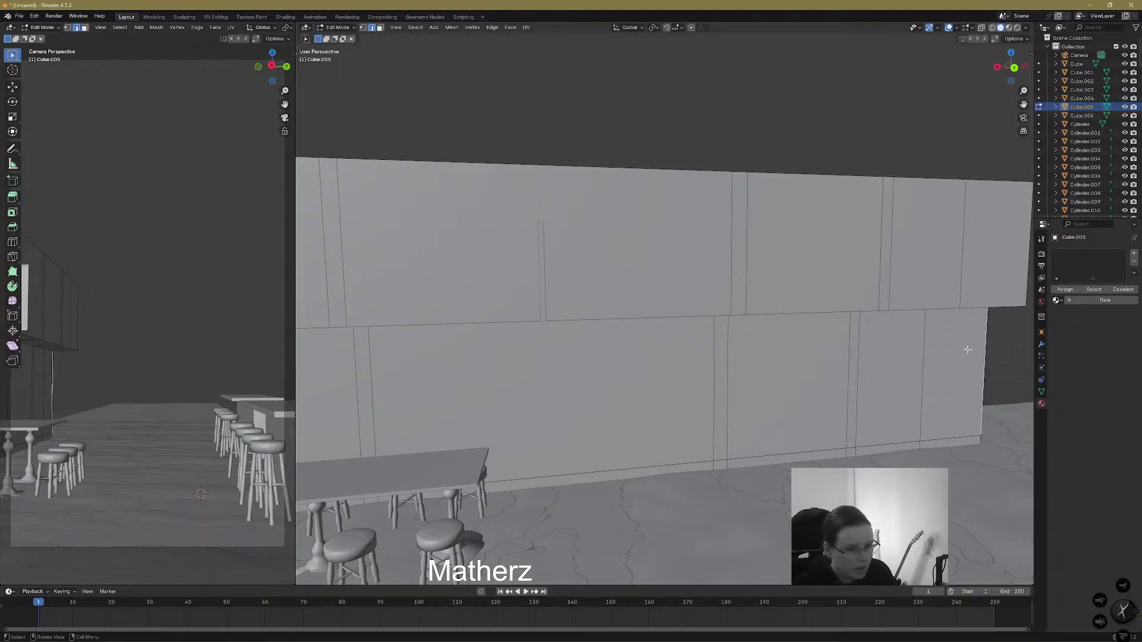
pyautogui.hotkey('shift', 'd')
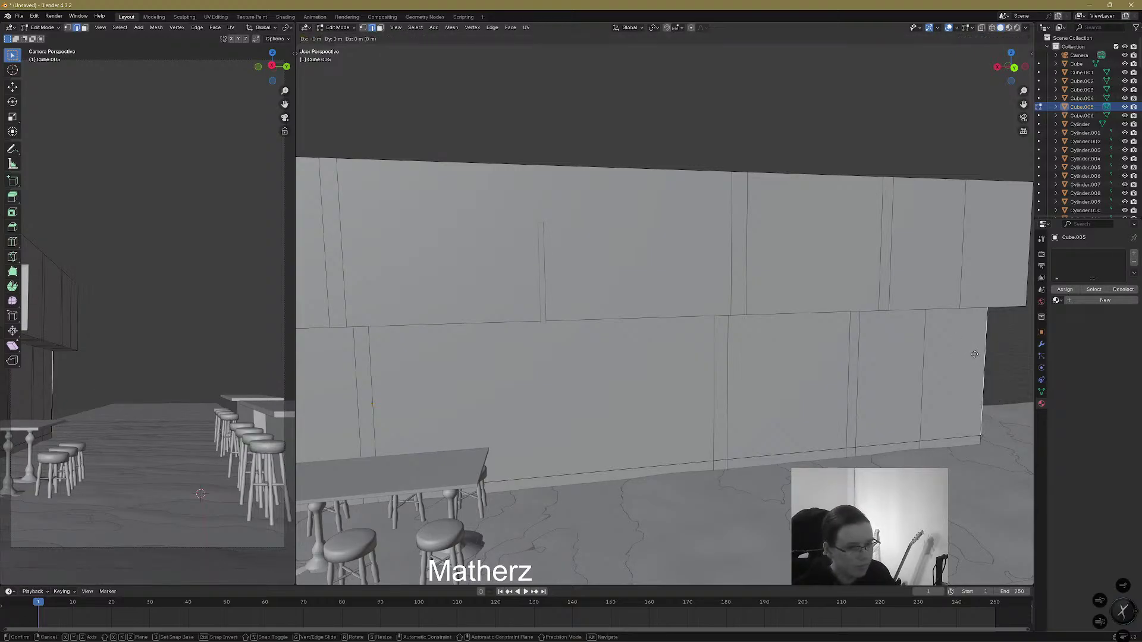
pyautogui.click(986, 354)
pyautogui.hotkey('ctrl', 'z')
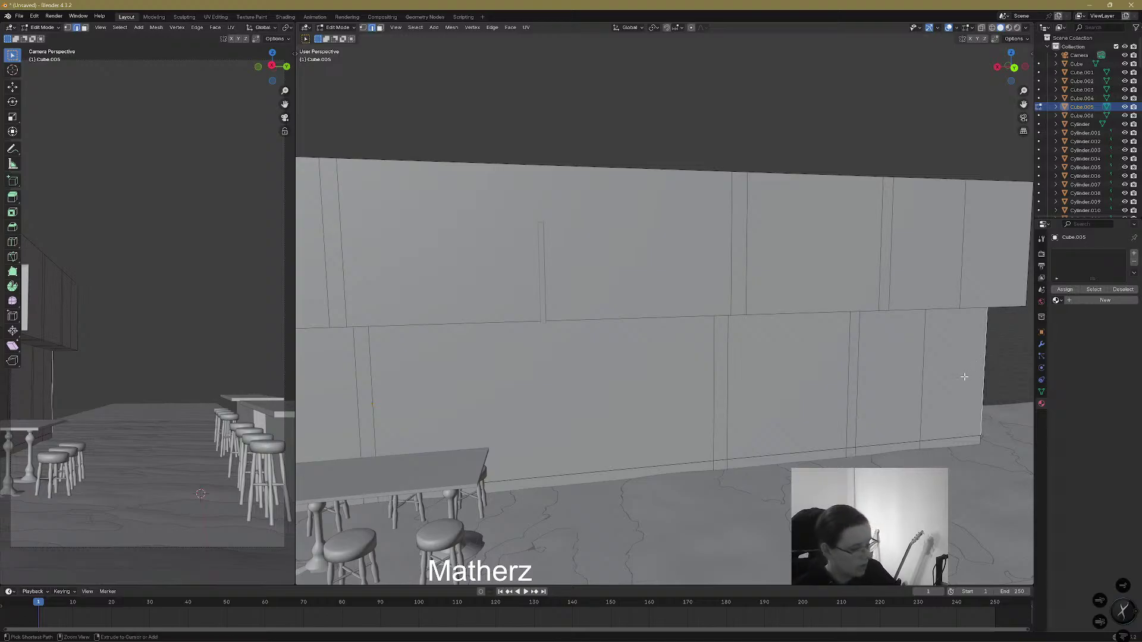
# Add a horizontal loop cut along the lower wall and slide it up close to the overhang
pyautogui.hotkey('ctrl', 'r')
pyautogui.click(979, 380)
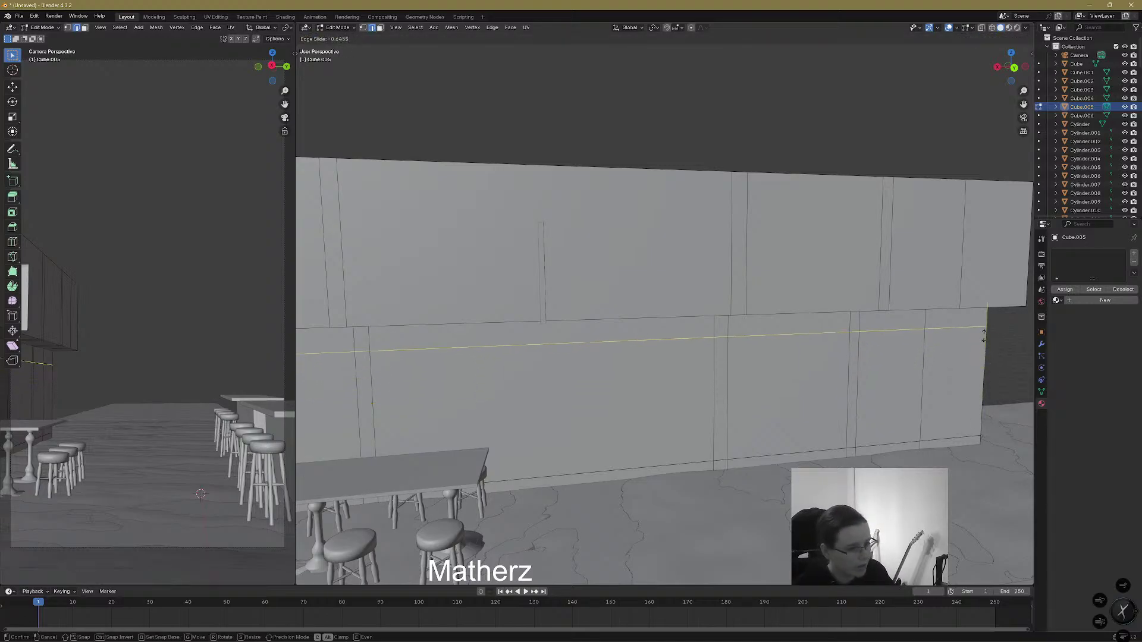
pyautogui.click(976, 324)
pyautogui.moveTo(976, 324); pyautogui.dragTo(661, 434, button='middle')
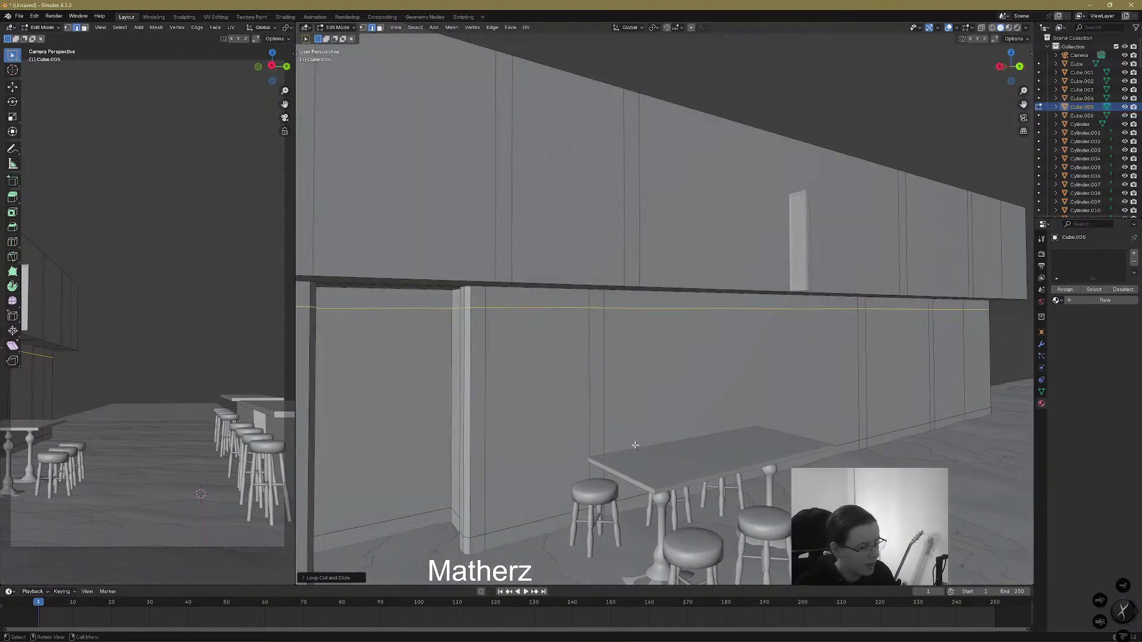
# Extrude the four large lower wall panels beyond the doorway inward about 0.17 m to form window recesses
pyautogui.click(380, 28)
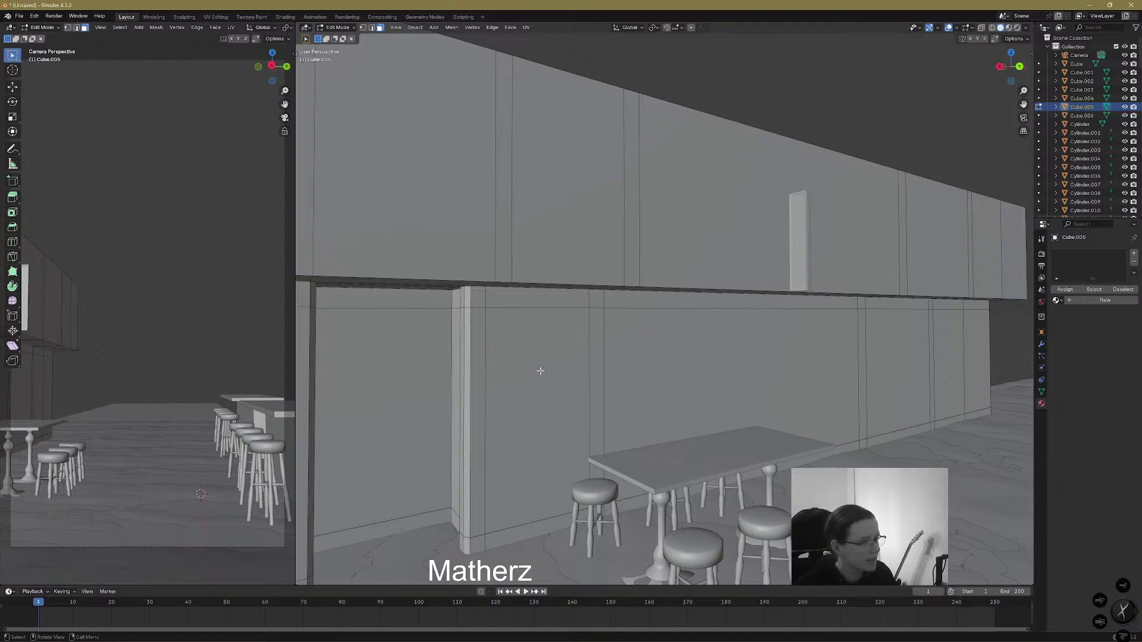
pyautogui.click(537, 373)
pyautogui.keyDown('shift'); pyautogui.click(744, 365); pyautogui.keyUp('shift')
pyautogui.keyDown('shift'); pyautogui.click(895, 359); pyautogui.keyUp('shift')
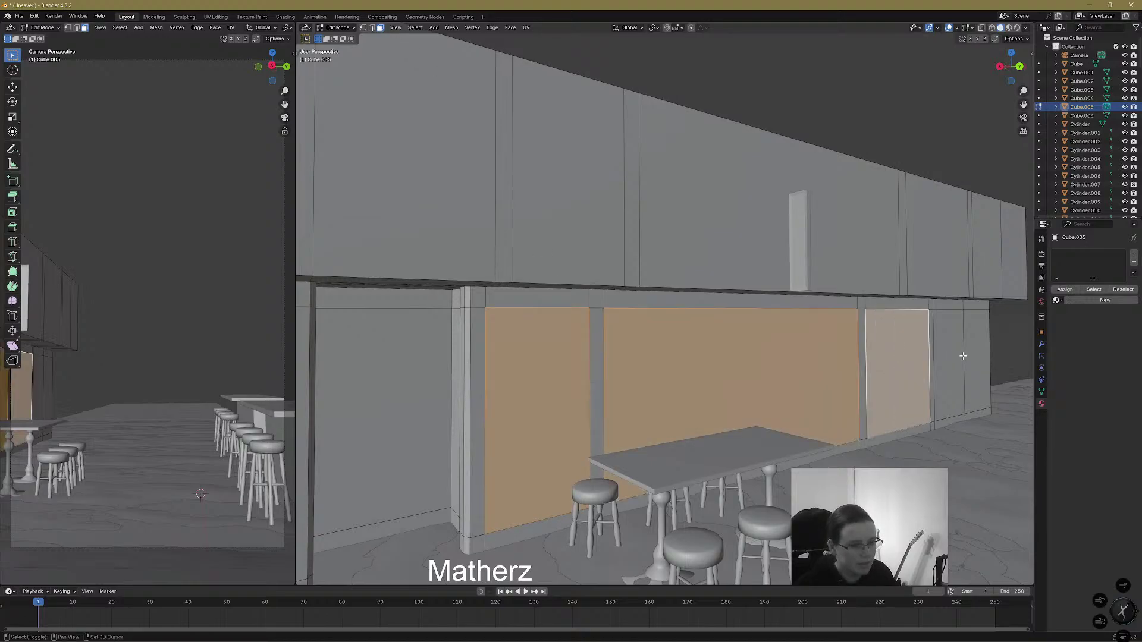
pyautogui.keyDown('shift'); pyautogui.click(950, 360); pyautogui.keyUp('shift')
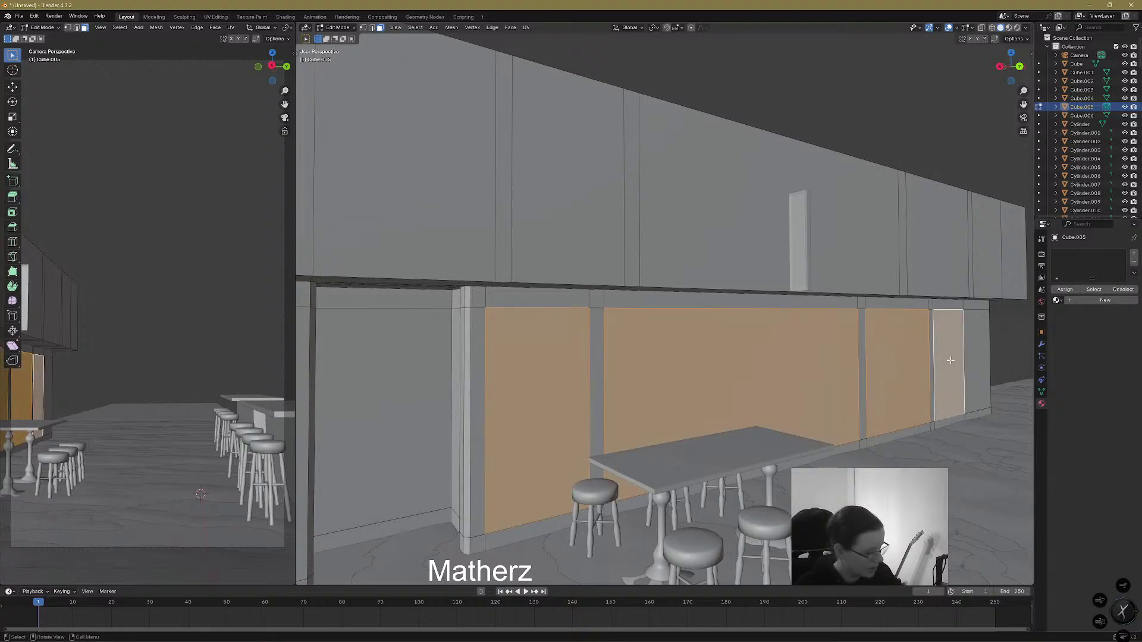
pyautogui.press('e')
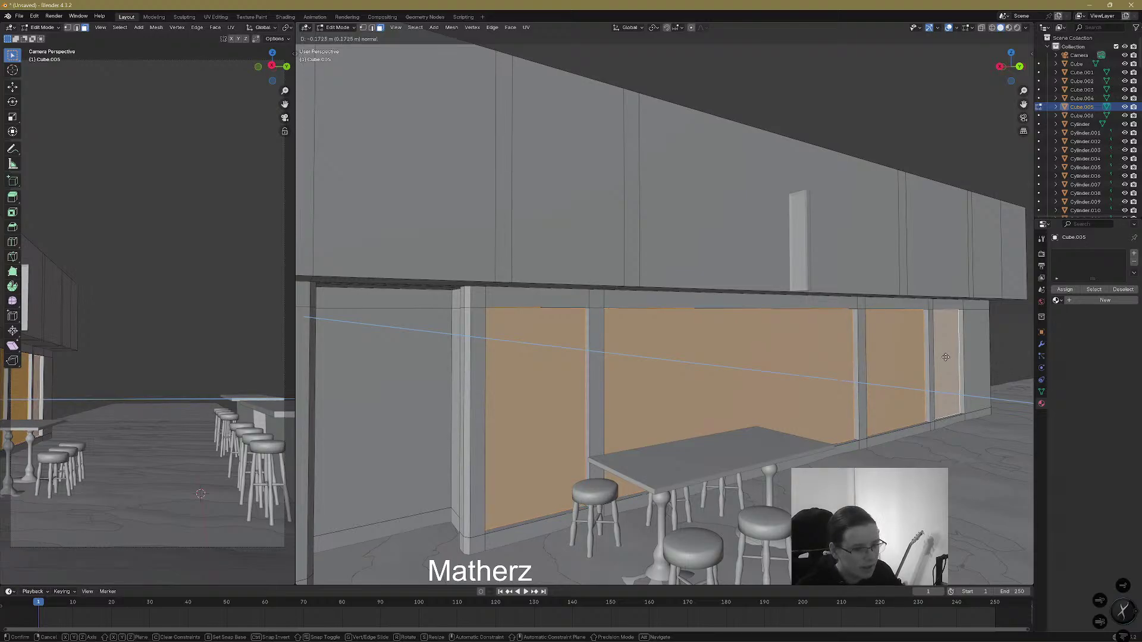
pyautogui.click(946, 357)
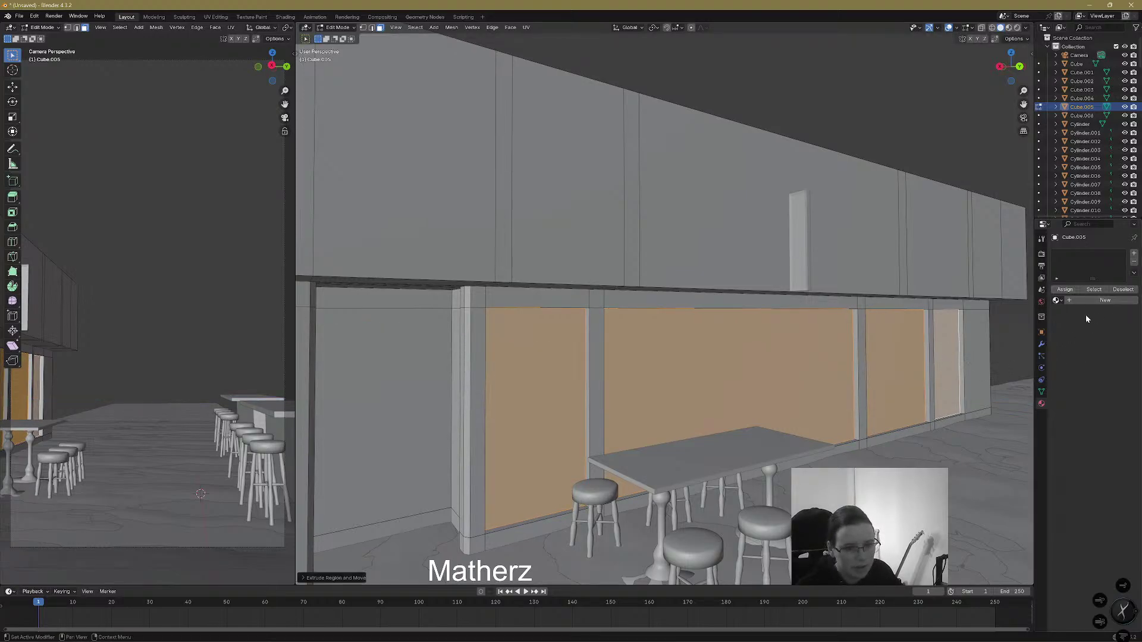
# Add a new material to the shop wall and name it Base of shop
pyautogui.click(1133, 253)
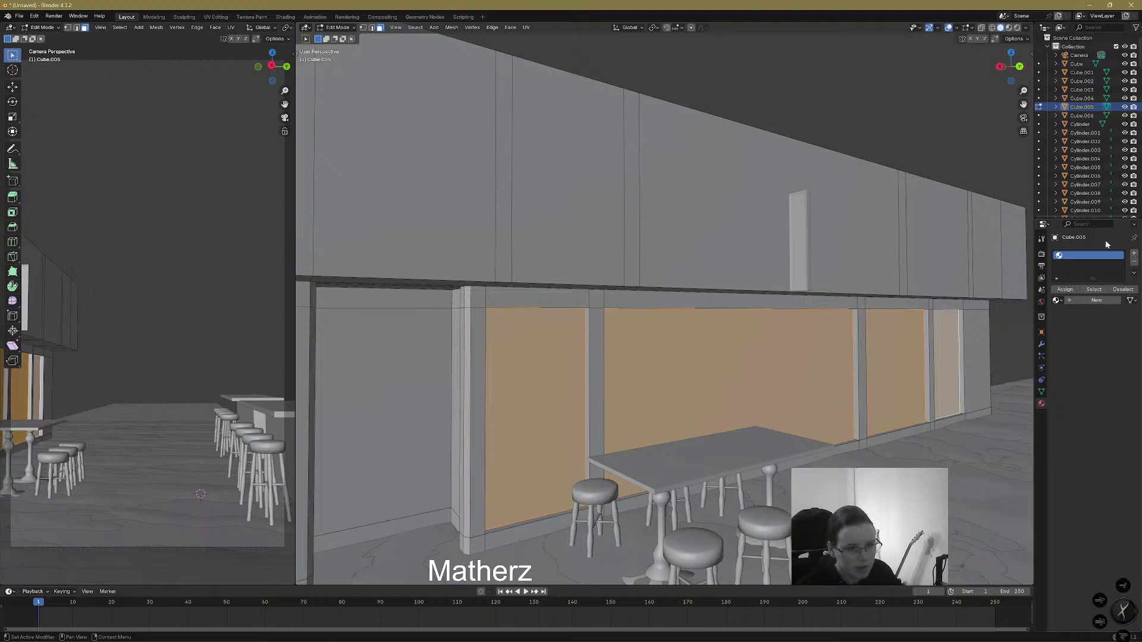
pyautogui.click(1085, 300)
pyautogui.doubleClick(1084, 256)
pyautogui.write('Base of sh')
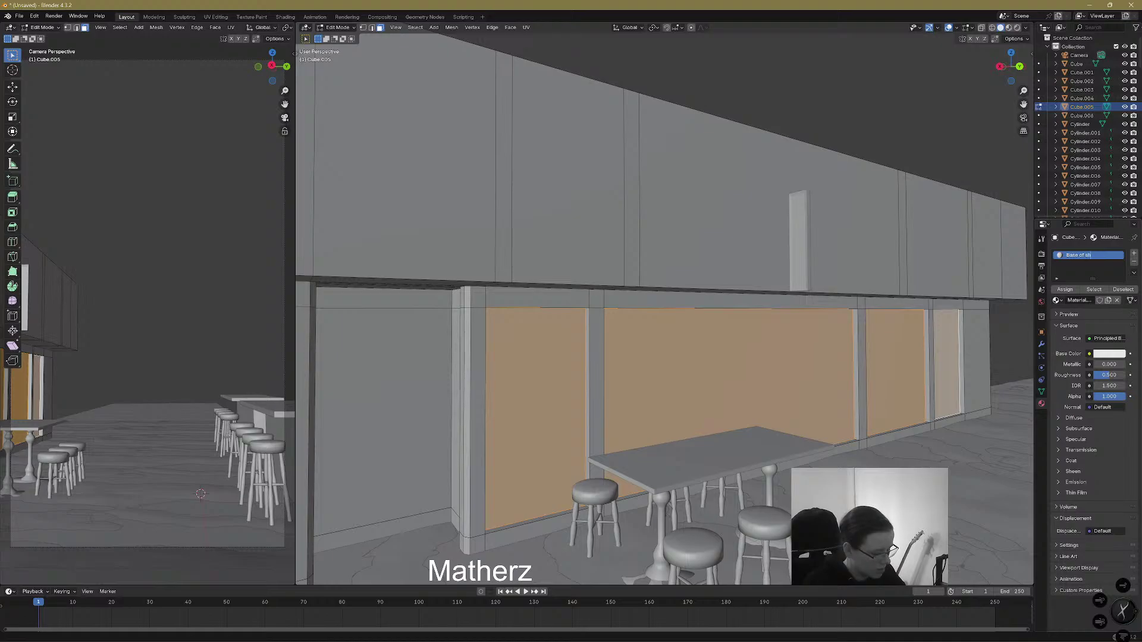
pyautogui.write('op')
pyautogui.press('Return')
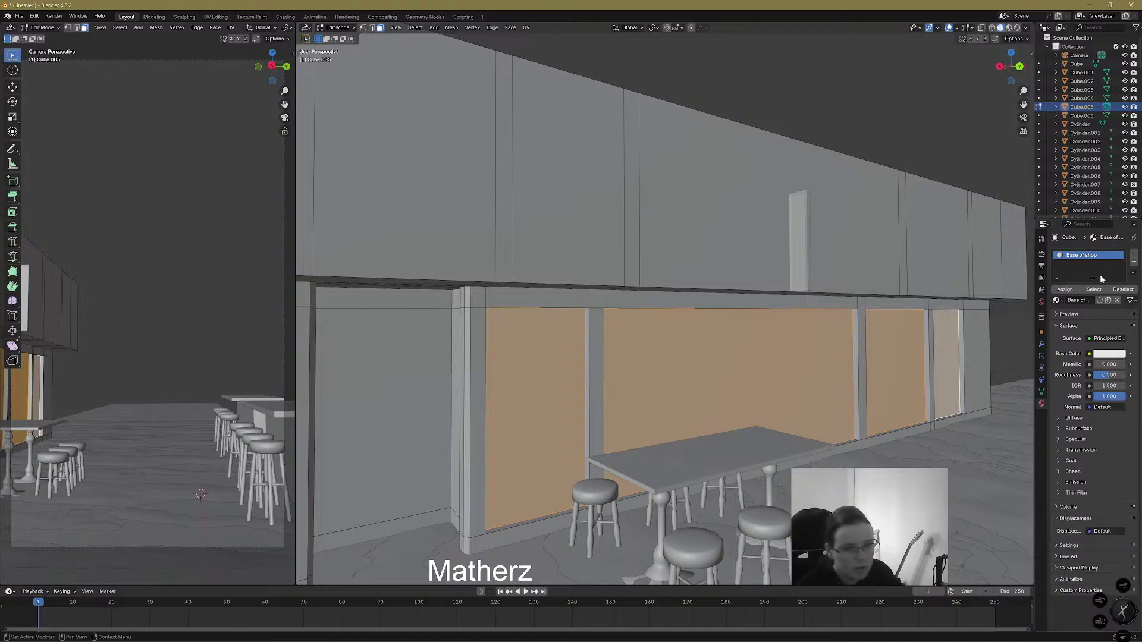
# Add a second material named Window for the recessed panels, using a Glass BSDF surface with roughness 0
pyautogui.click(1133, 254)
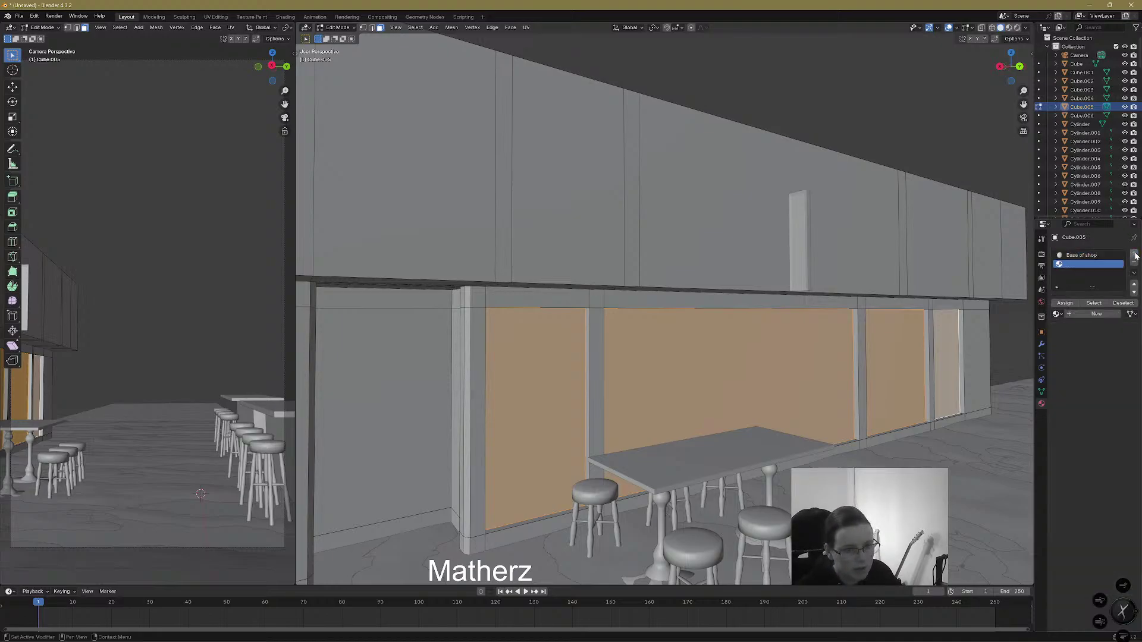
pyautogui.click(1096, 314)
pyautogui.doubleClick(1091, 267)
pyautogui.write('Window')
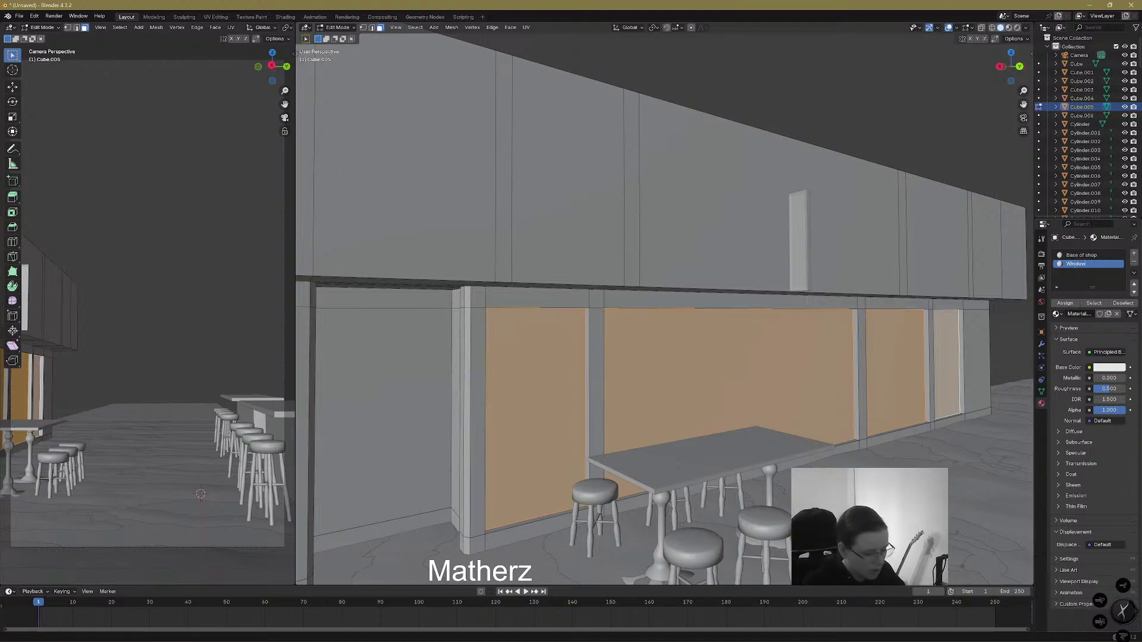
pyautogui.press('Return')
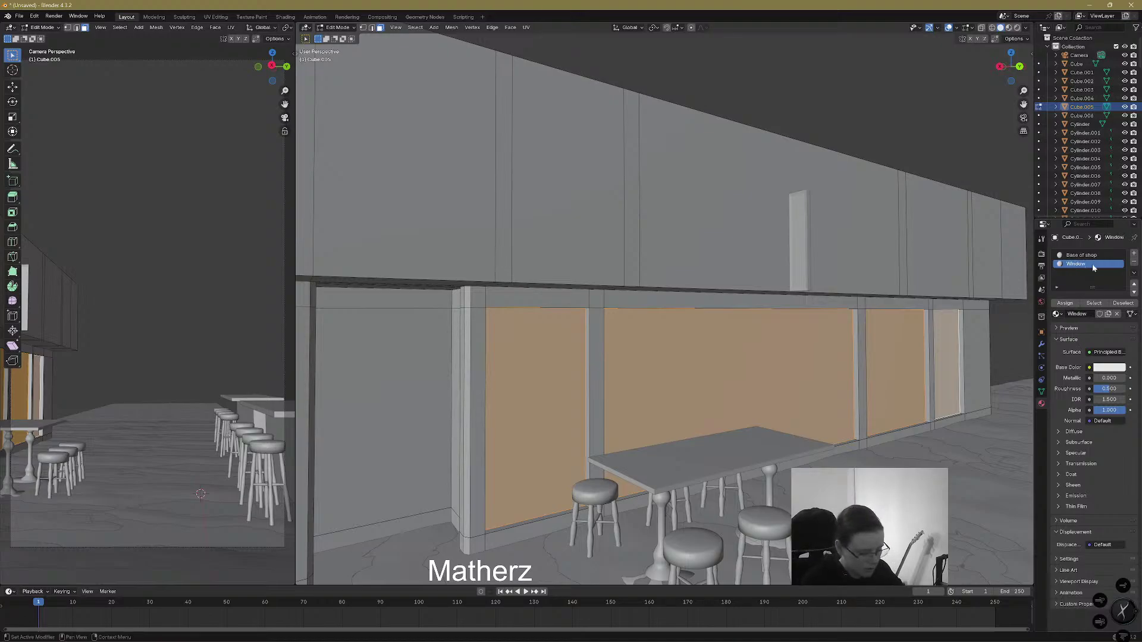
pyautogui.click(1107, 352)
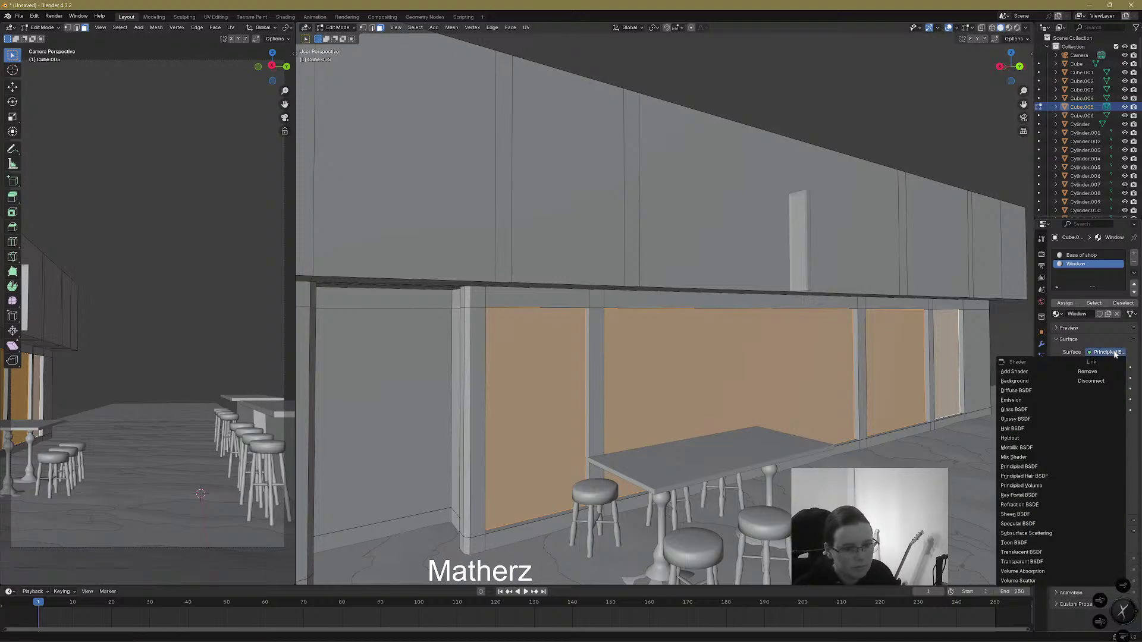
pyautogui.click(1051, 413)
pyautogui.moveTo(1108, 391); pyautogui.dragTo(1088, 391)
# Leave edit mode, preview the windows in rendered shading while setting the glass IOR to 6, and return to solid shading
pyautogui.click(1008, 27)
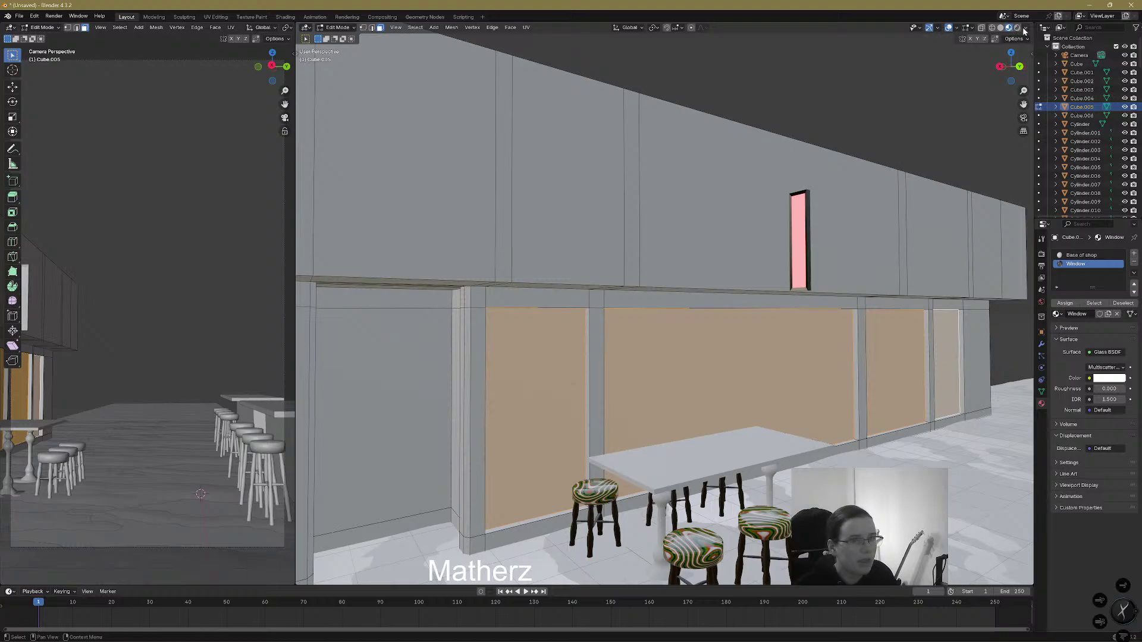
pyautogui.click(1017, 27)
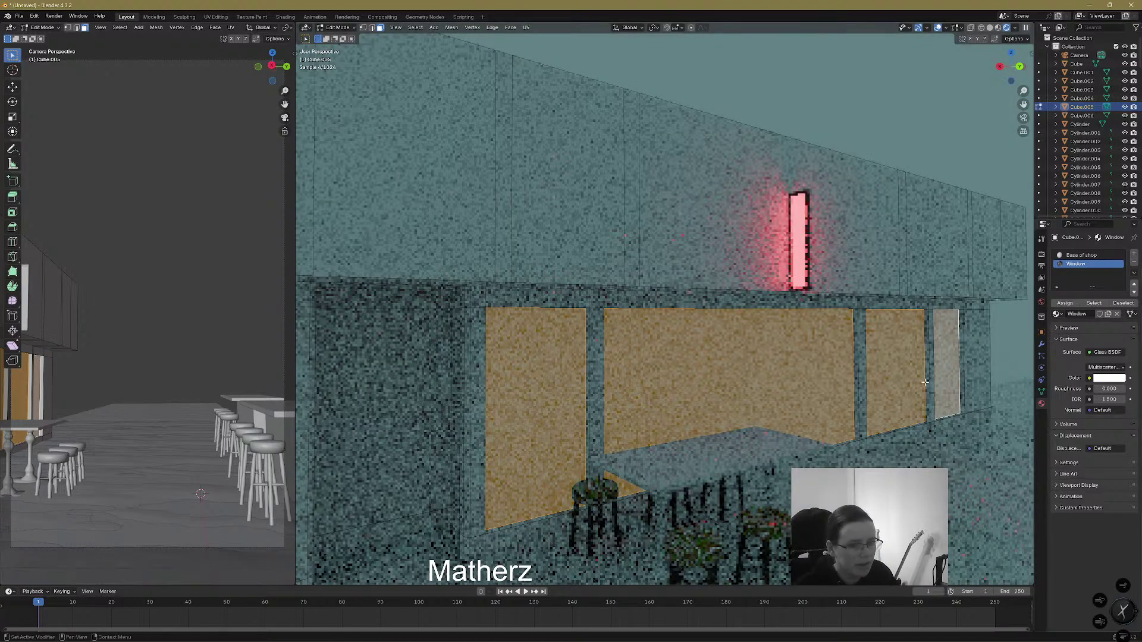
pyautogui.click(336, 27)
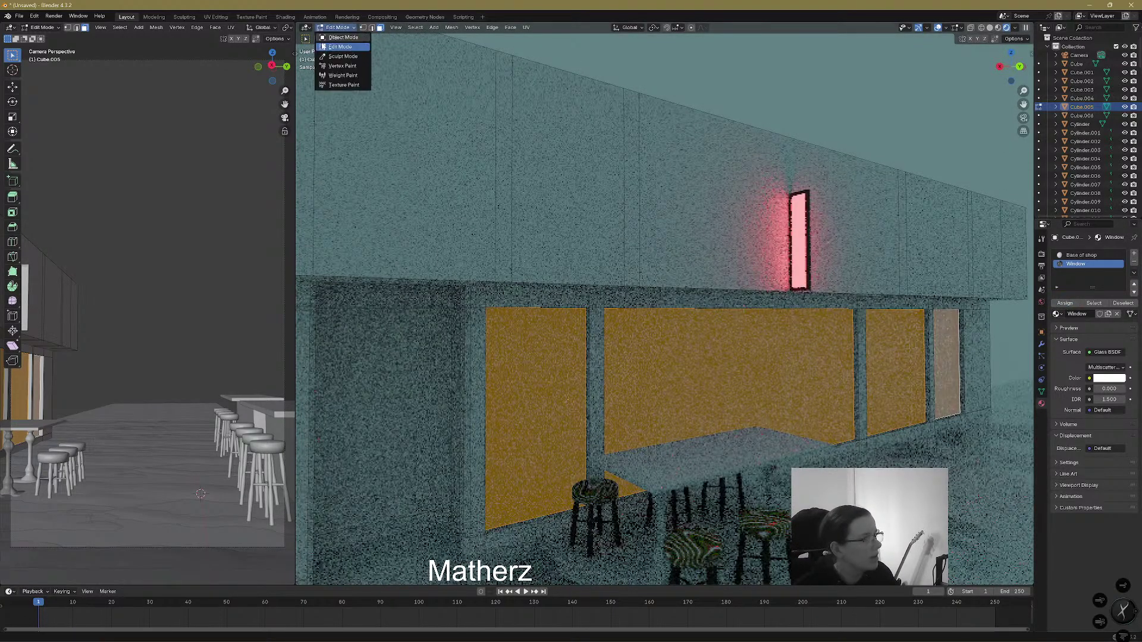
pyautogui.click(339, 37)
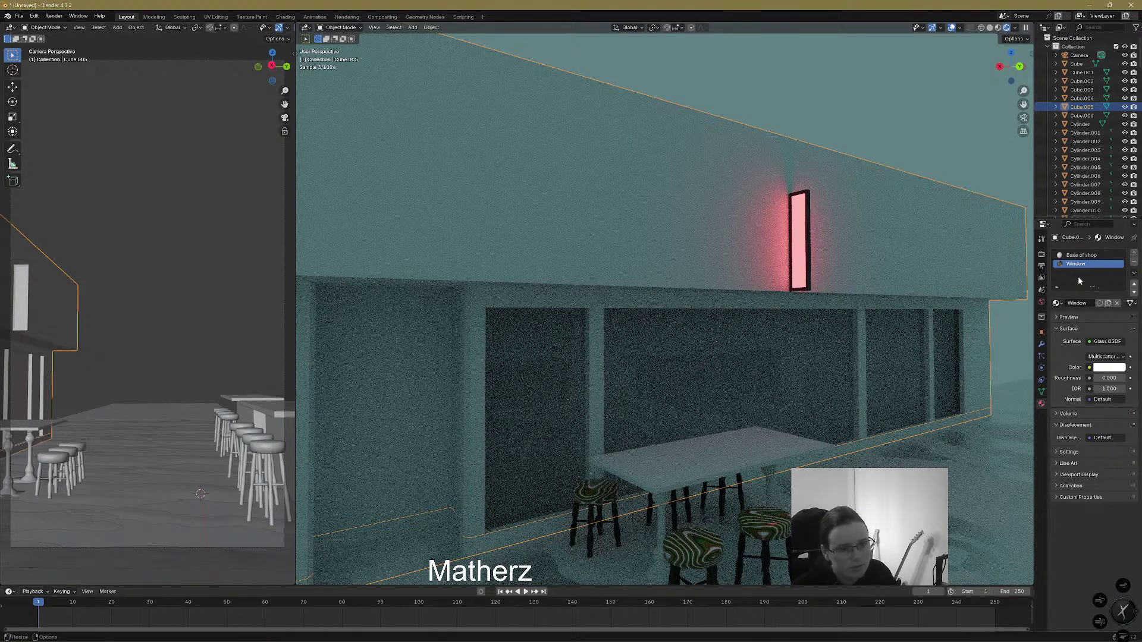
pyautogui.moveTo(1108, 389); pyautogui.dragTo(1140, 389)
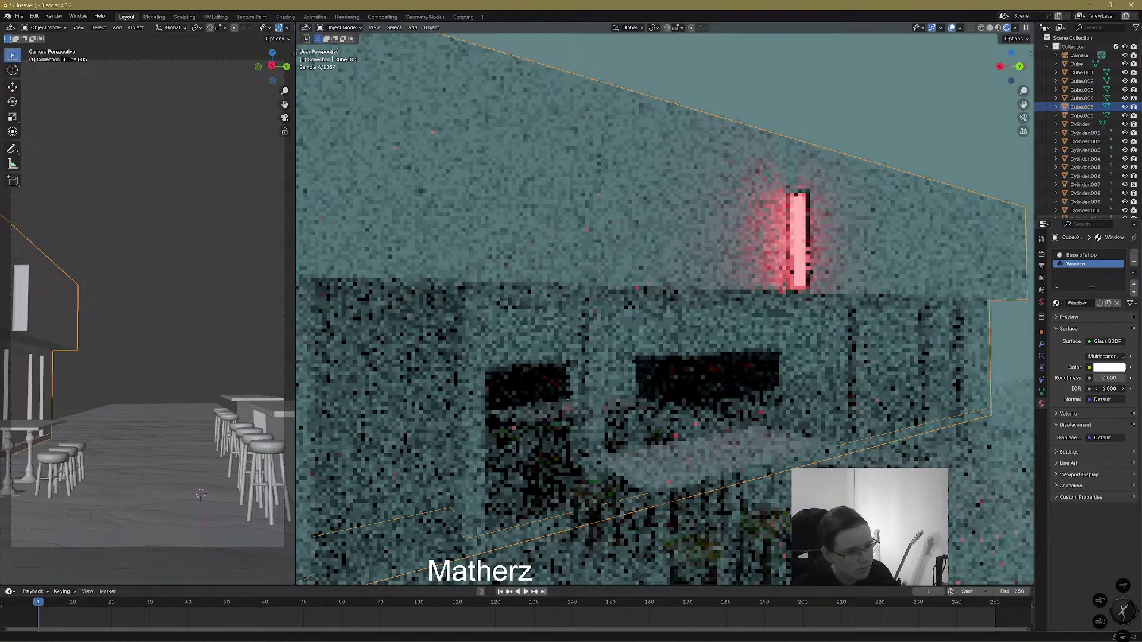
pyautogui.moveTo(842, 457)
pyautogui.mouseDown(button='middle')
pyautogui.moveTo(880, 459)
pyautogui.moveTo(849, 452)
pyautogui.mouseUp(button='middle')
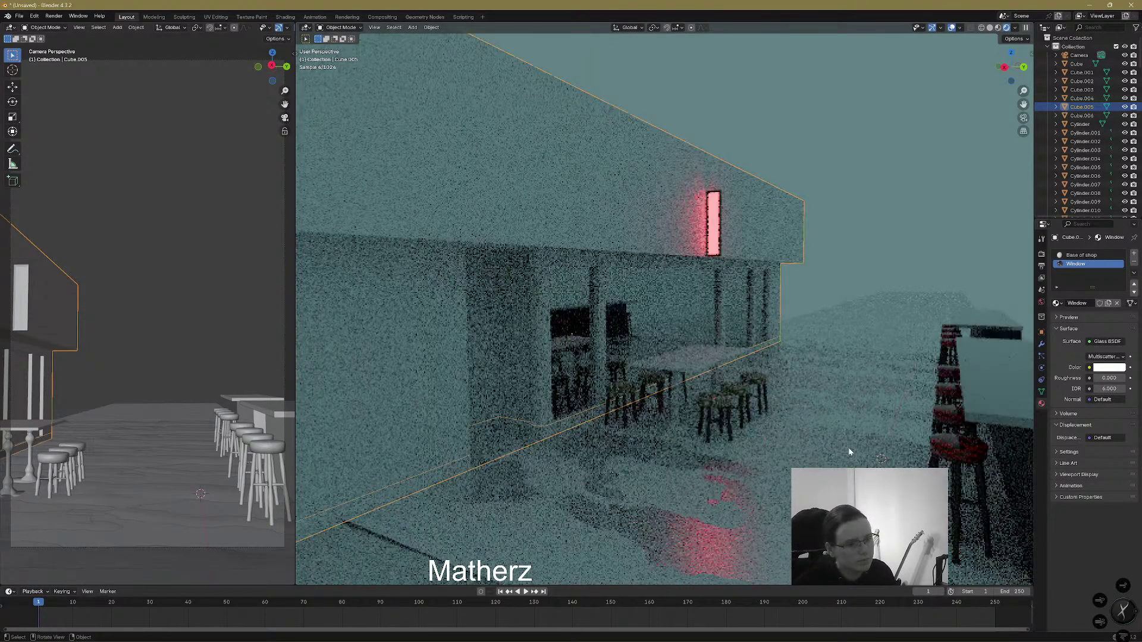
pyautogui.click(989, 28)
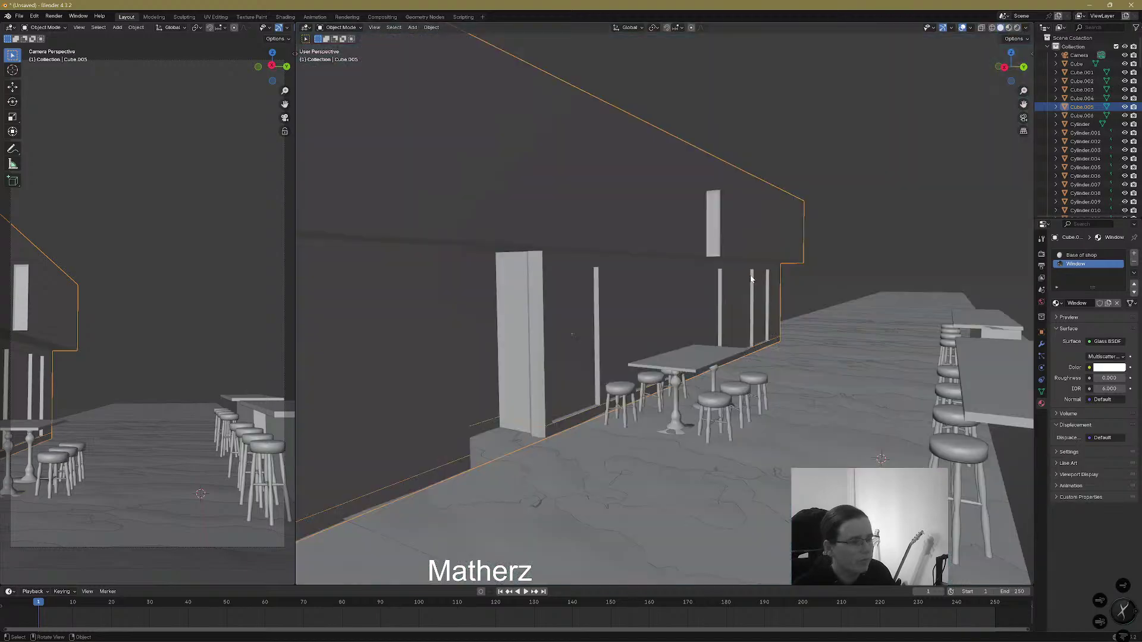
# Duplicate the table with its stools, together with the selected wall, along the X axis beyond the original table
pyautogui.moveTo(751, 279)
pyautogui.mouseDown(button='middle')
pyautogui.moveTo(777, 313)
pyautogui.moveTo(800, 303)
pyautogui.moveTo(791, 318)
pyautogui.mouseUp(button='middle')
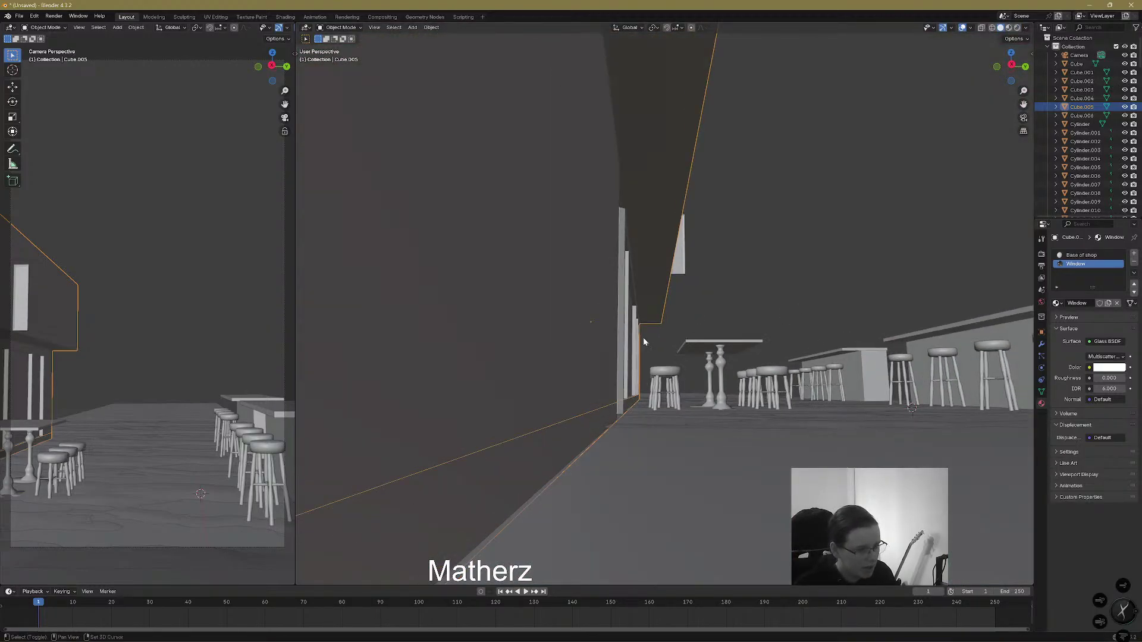
pyautogui.keyDown('shift'); pyautogui.click(772, 394); pyautogui.keyUp('shift')
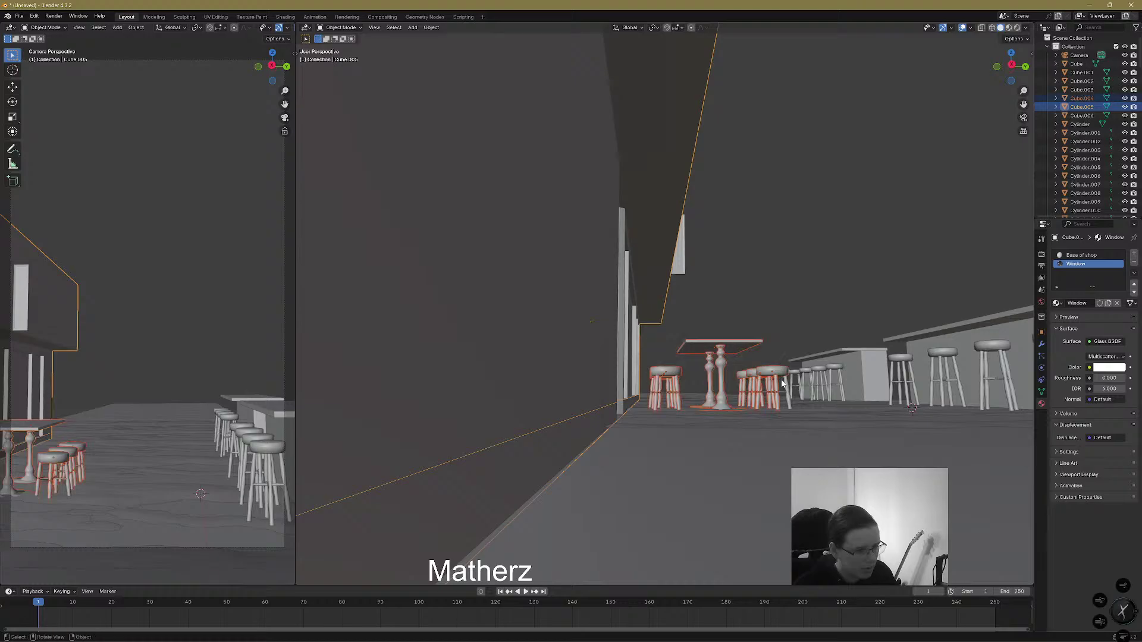
pyautogui.moveTo(772, 394); pyautogui.dragTo(775, 387, button='middle')
pyautogui.moveTo(738, 365); pyautogui.dragTo(787, 395)
pyautogui.moveTo(681, 406); pyautogui.dragTo(688, 369, button='middle')
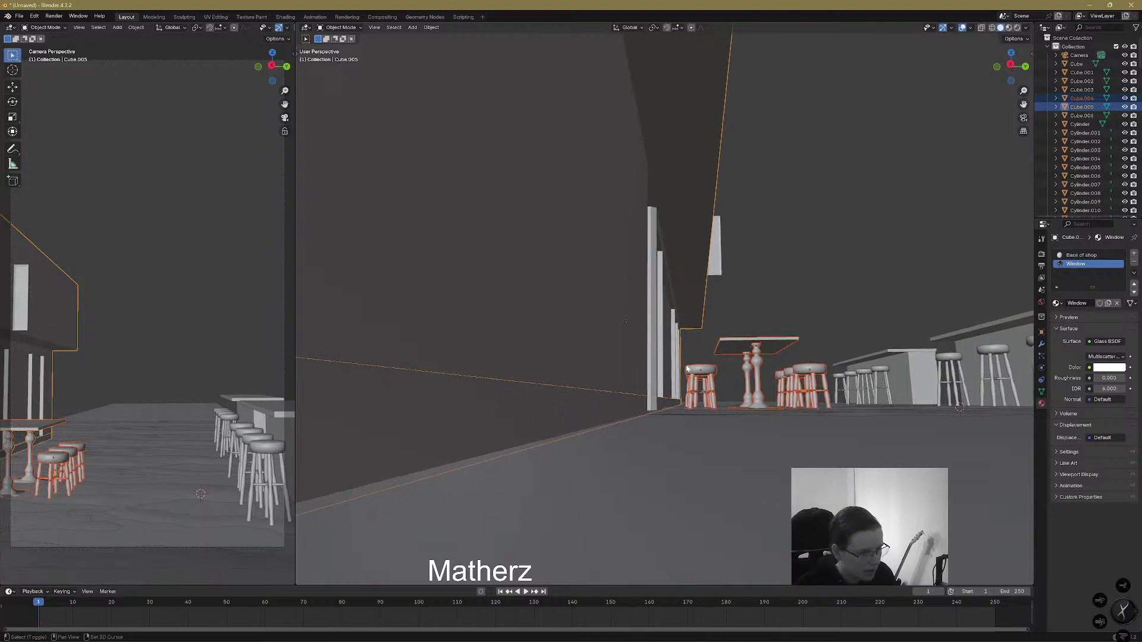
pyautogui.moveTo(688, 360); pyautogui.dragTo(724, 397)
pyautogui.moveTo(724, 397); pyautogui.dragTo(752, 427, button='middle')
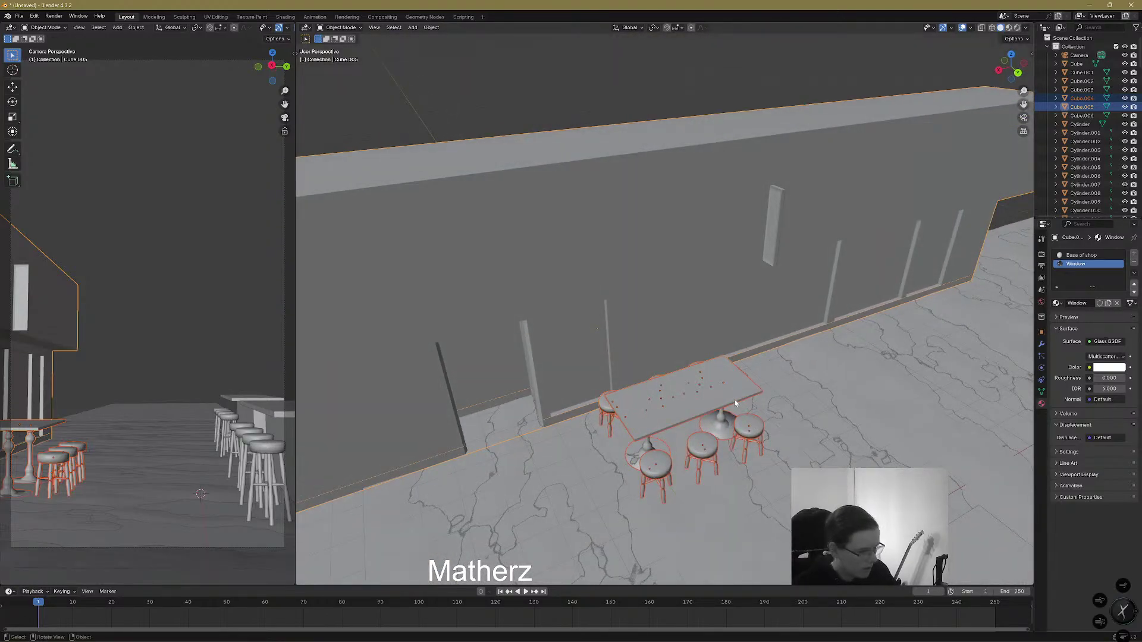
pyautogui.hotkey('shift', 'd')
pyautogui.press('x')
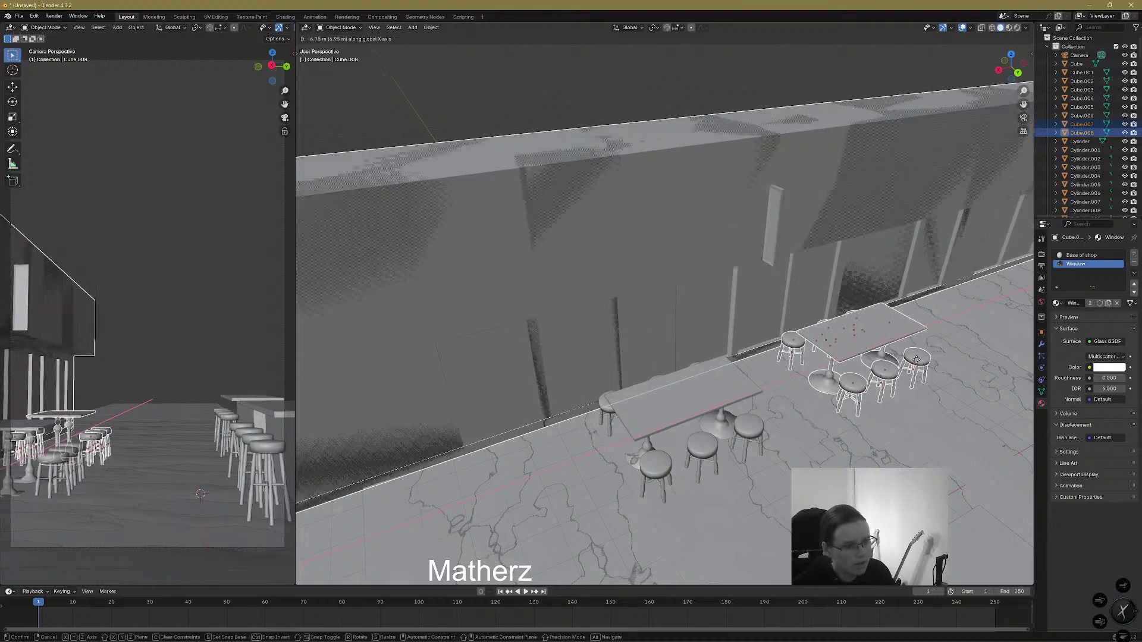
pyautogui.click(923, 327)
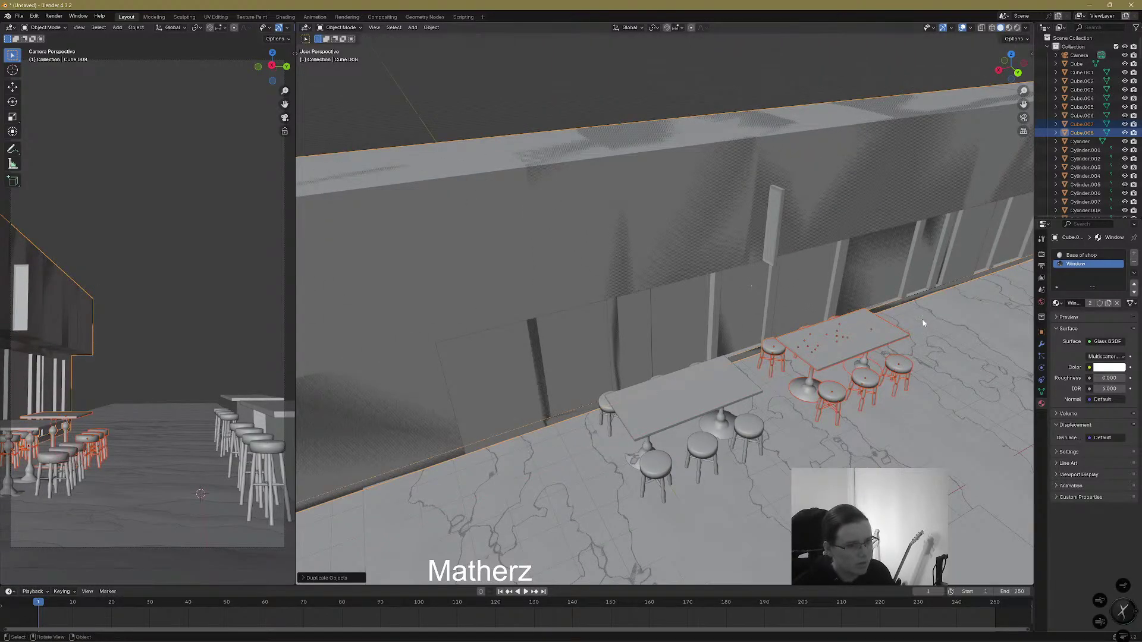
# Remove the wall copy from the selection and duplicate the table with its stools again along X as a third set
pyautogui.keyDown('shift'); pyautogui.moveTo(926, 298); pyautogui.dragTo(707, 352, button='middle'); pyautogui.keyUp('shift')
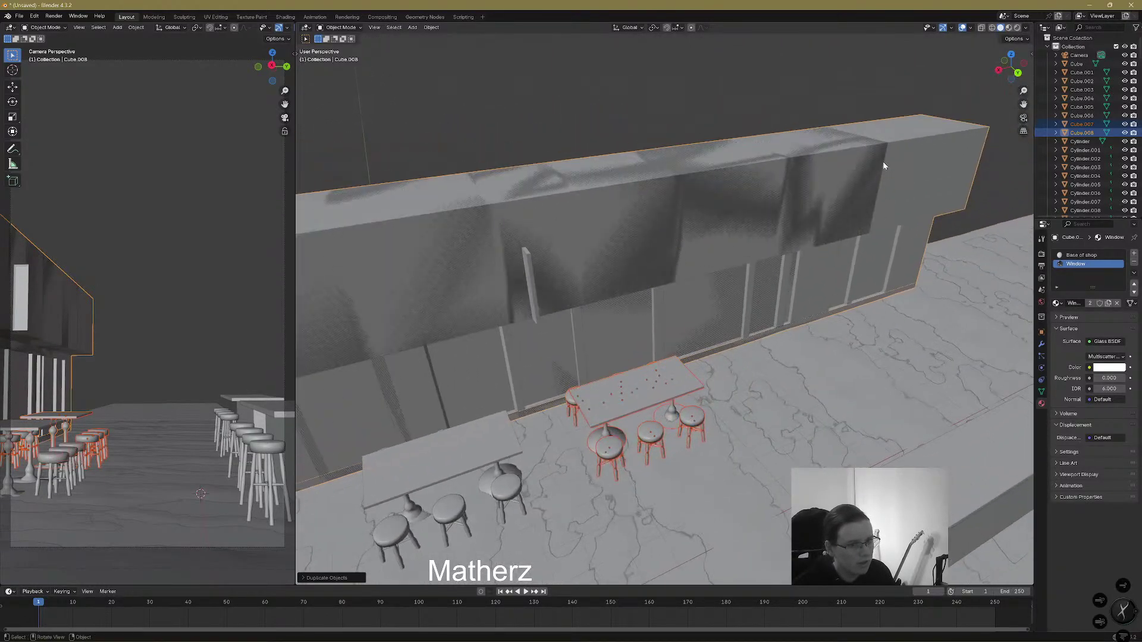
pyautogui.keyDown('shift'); pyautogui.click(936, 153); pyautogui.keyUp('shift')
pyautogui.keyDown('shift'); pyautogui.click(936, 153); pyautogui.keyUp('shift')
pyautogui.keyDown('shift'); pyautogui.click(936, 153); pyautogui.keyUp('shift')
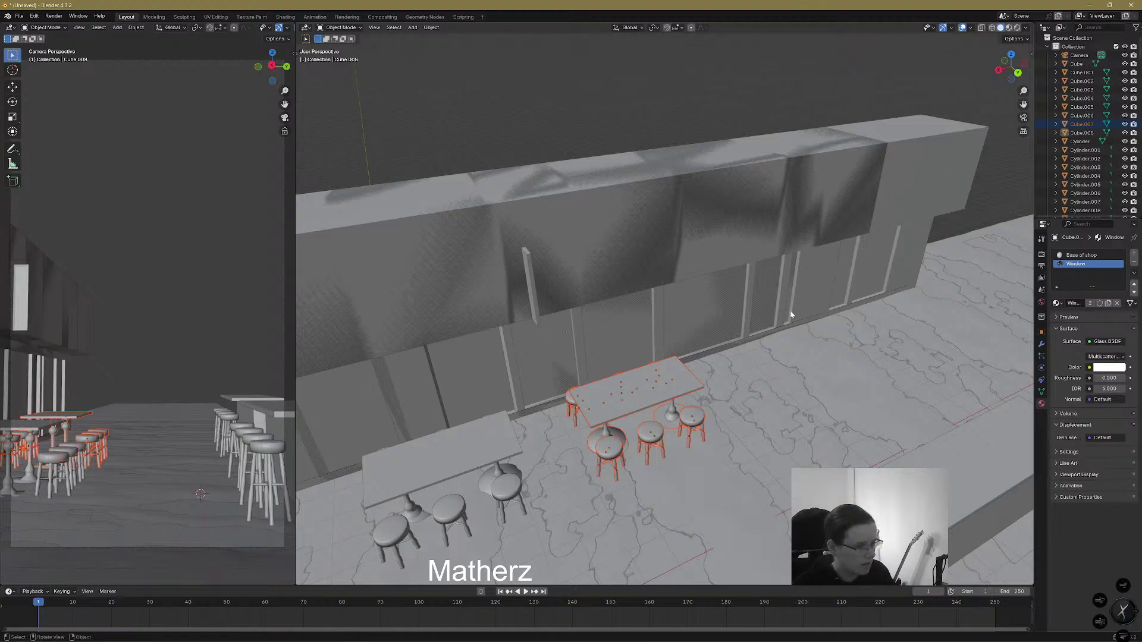
pyautogui.hotkey('shift', 'd')
pyautogui.press('x')
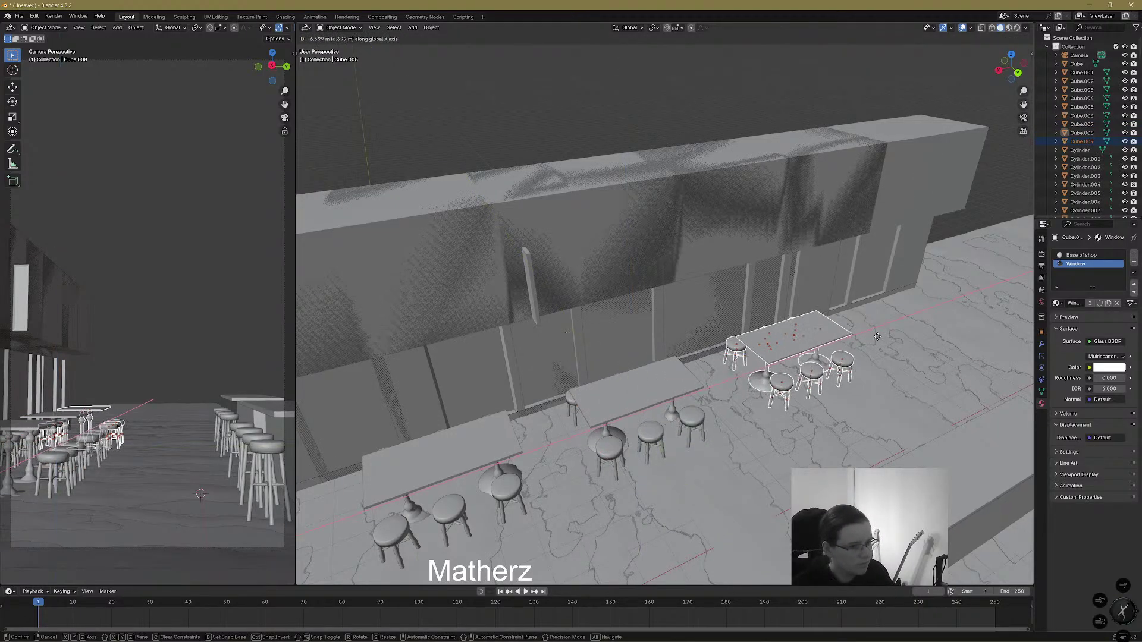
pyautogui.click(875, 343)
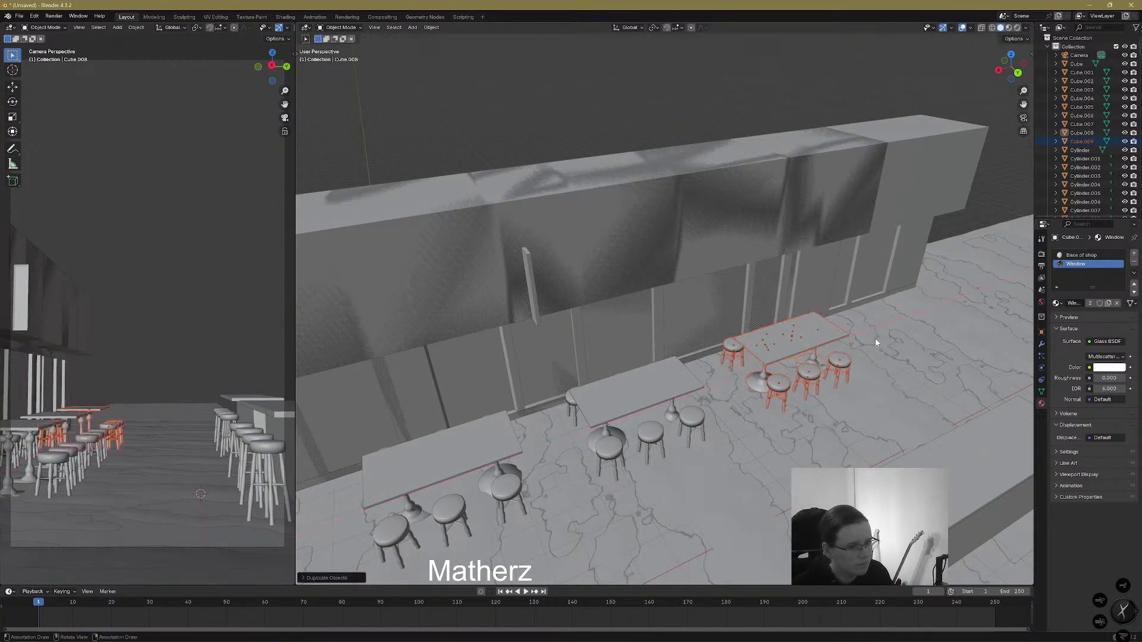
# Delete the duplicated wall that overlaps the original shop wall
pyautogui.click(904, 158)
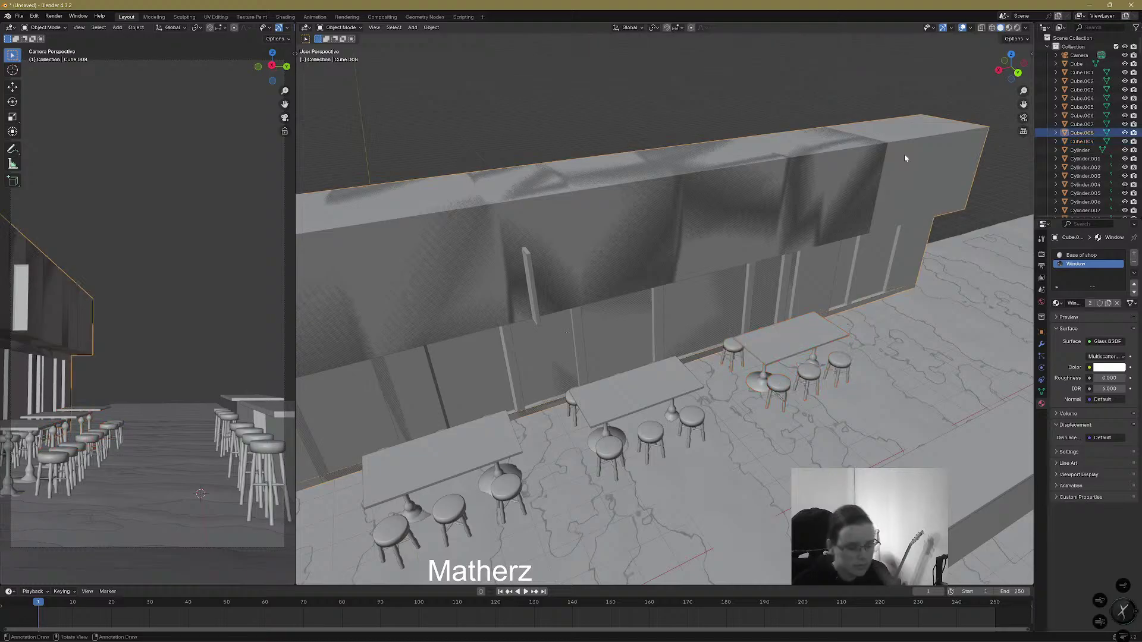
pyautogui.press('Delete')
# Duplicate the shop wall along the Y axis to the opposite side of the bar scene
pyautogui.moveTo(708, 368); pyautogui.dragTo(765, 418, button='middle')
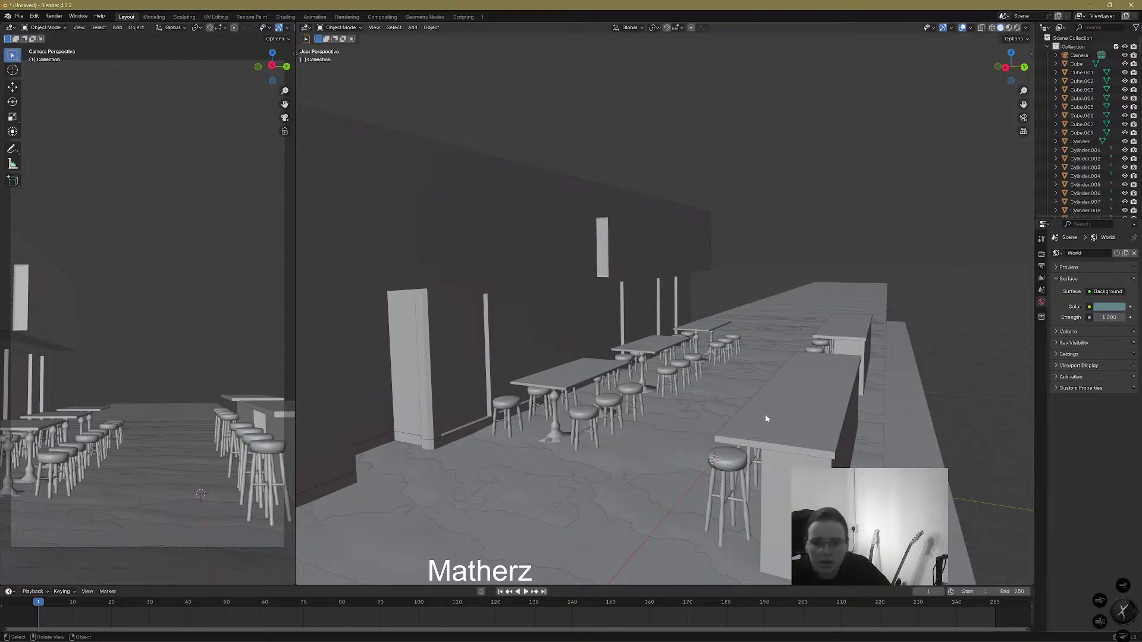
pyautogui.click(587, 249)
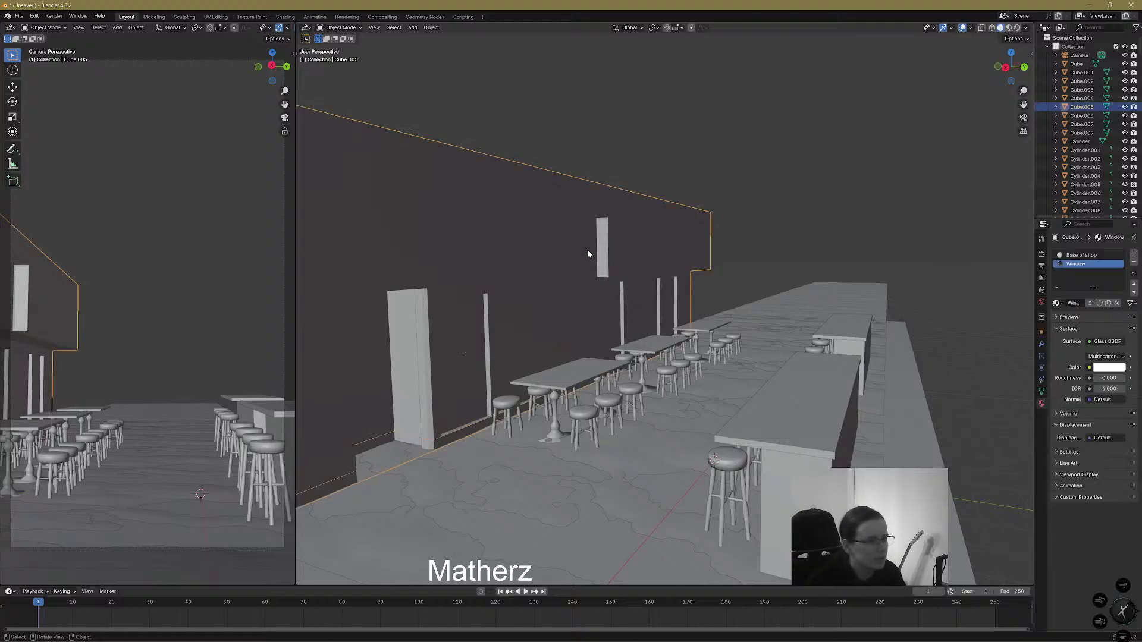
pyautogui.hotkey('shift', 'd')
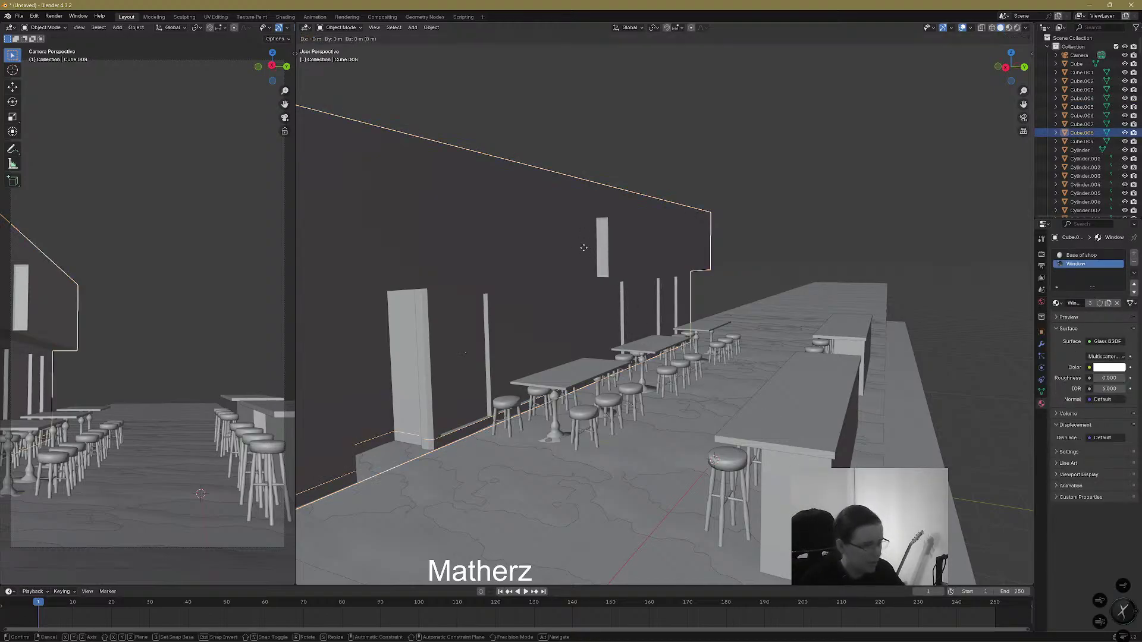
pyautogui.press('y')
pyautogui.click(949, 315)
# Rotate the duplicated wall 180 degrees about the Z axis so its overhang faces the tables
pyautogui.scroll(-3, 949, 316)
pyautogui.scroll(-5, 749, 365)
pyautogui.moveTo(750, 365); pyautogui.dragTo(785, 324, button='middle')
pyautogui.press('r')
pyautogui.press('z')
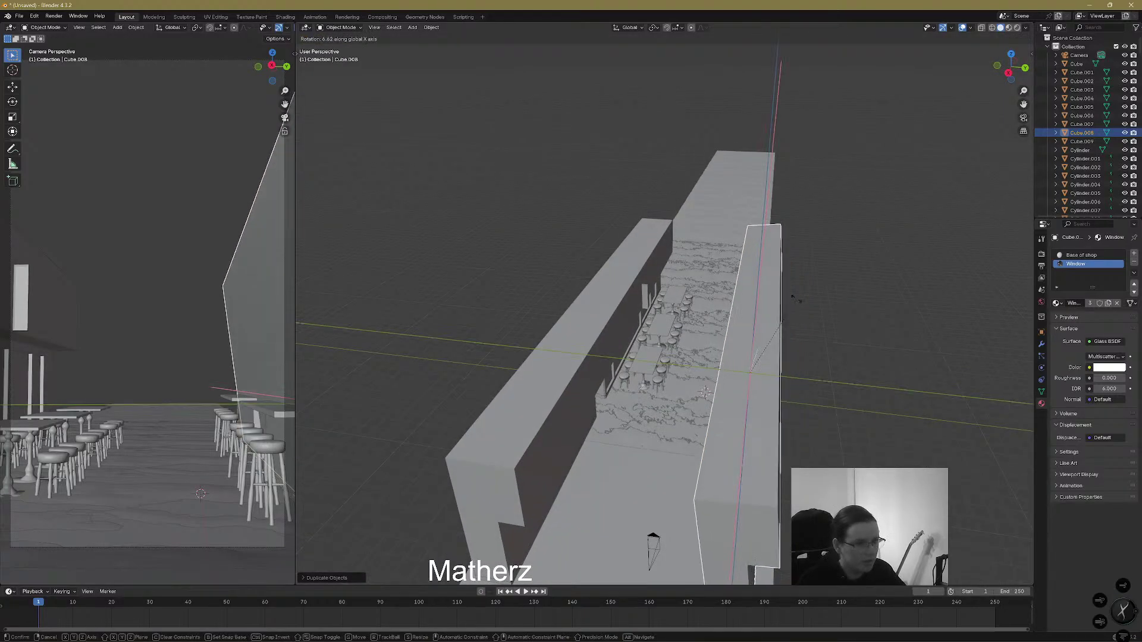
pyautogui.write('180')
pyautogui.press('Return')
pyautogui.moveTo(793, 263); pyautogui.dragTo(784, 354, button='middle')
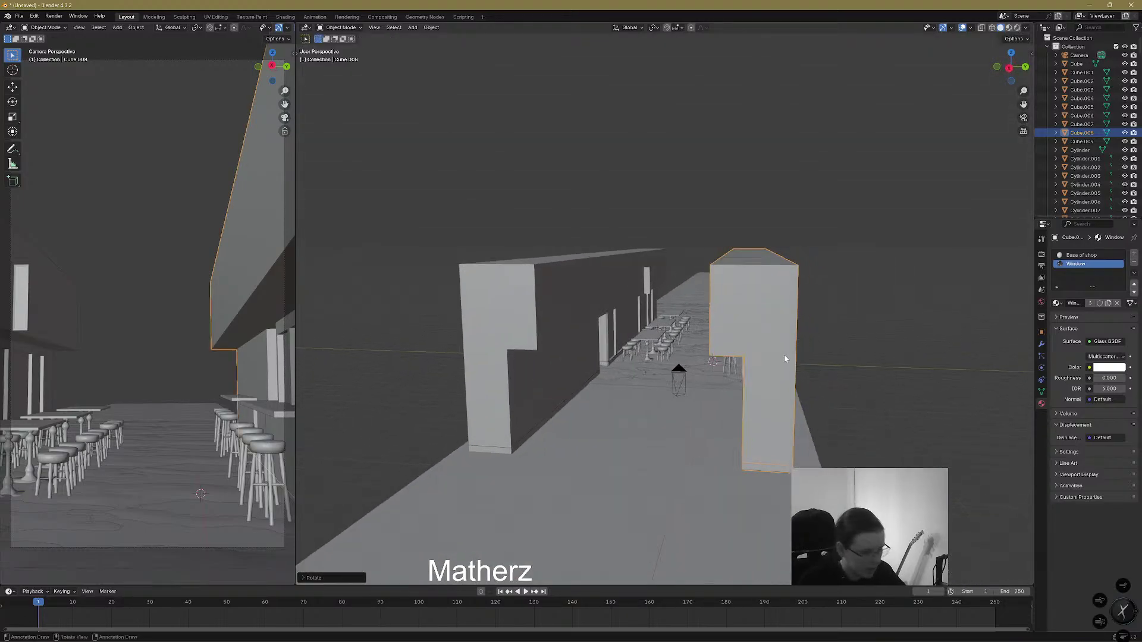
# Move the rotated wall along the Y axis to behind the bar counter and preview the scene in rendered shading
pyautogui.press('g')
pyautogui.press('y')
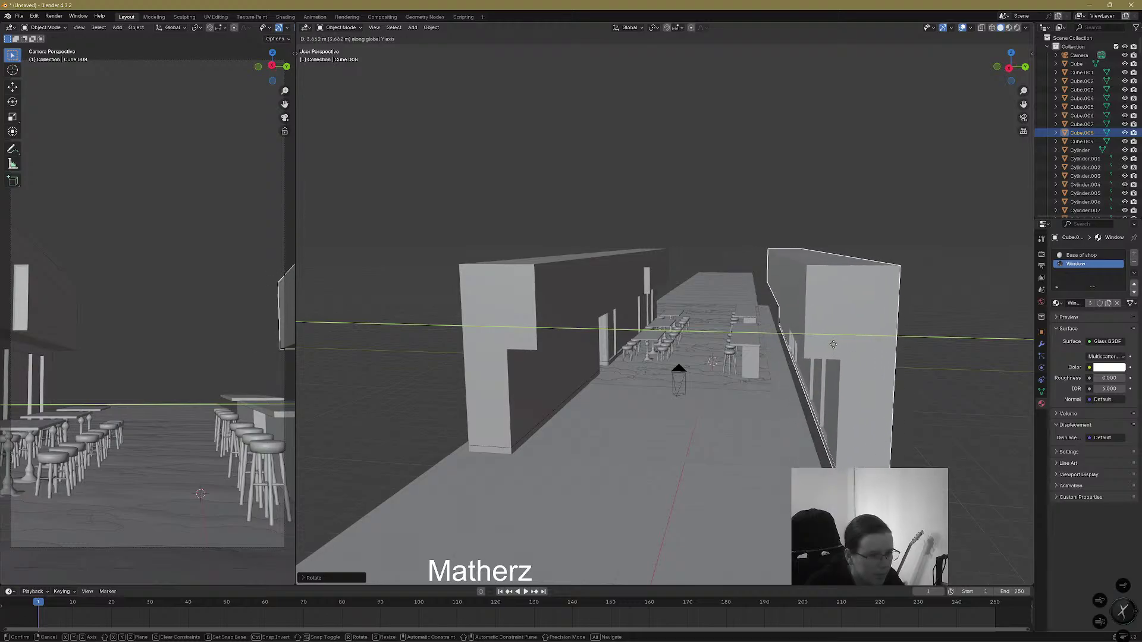
pyautogui.click(827, 345)
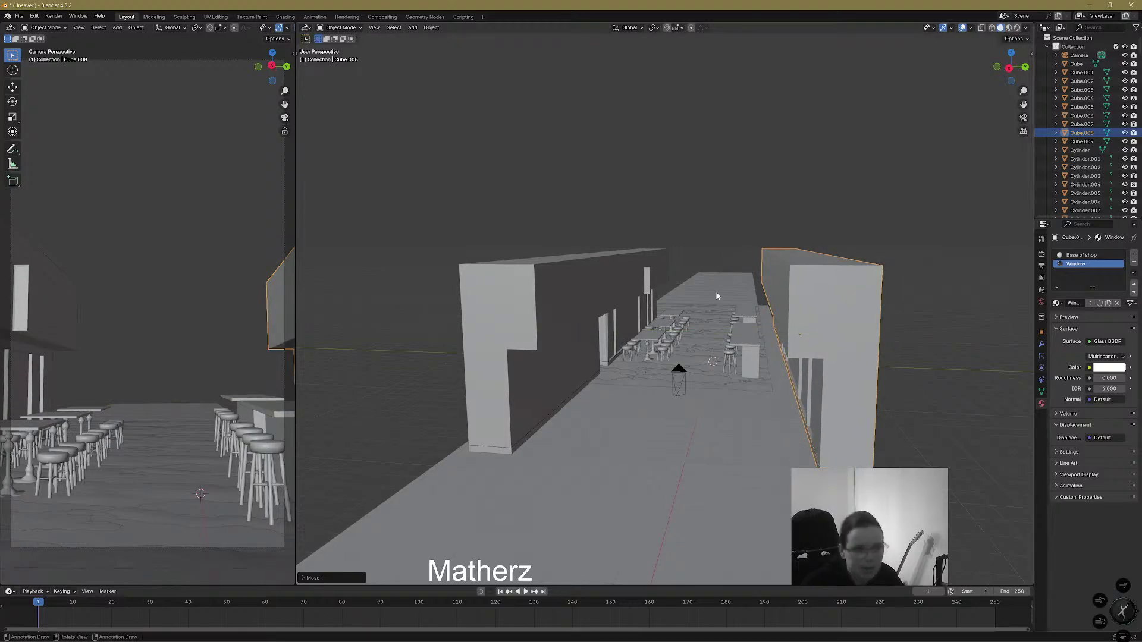
pyautogui.scroll(5, 657, 404)
pyautogui.scroll(-4, 713, 446)
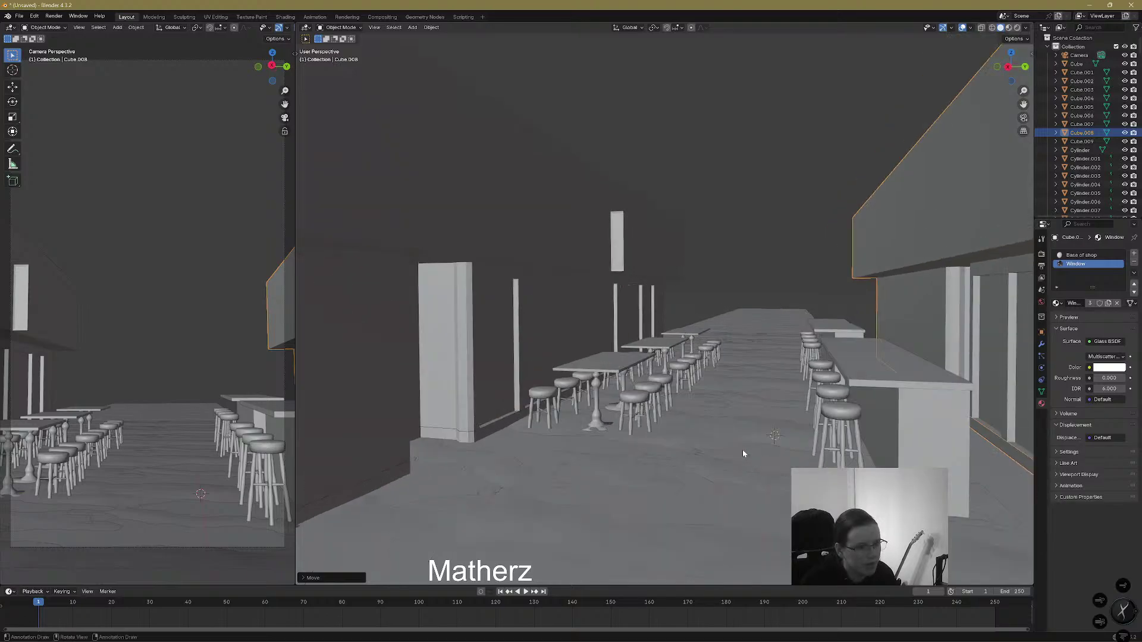
pyautogui.keyDown('shift'); pyautogui.moveTo(772, 478); pyautogui.dragTo(769, 462, button='middle'); pyautogui.keyUp('shift')
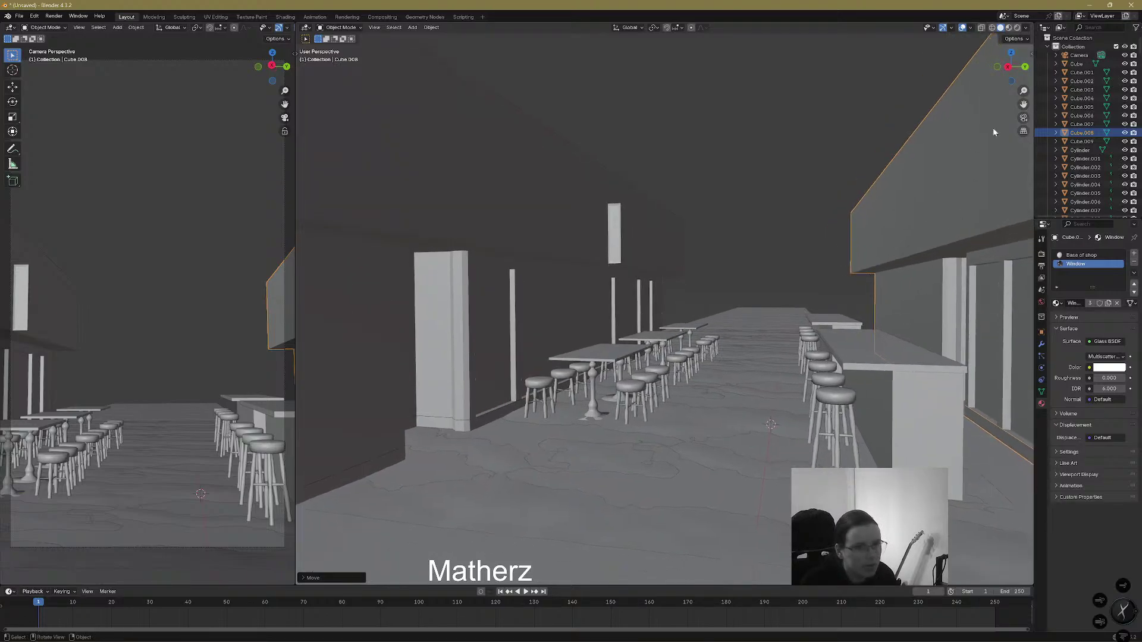
pyautogui.click(1018, 28)
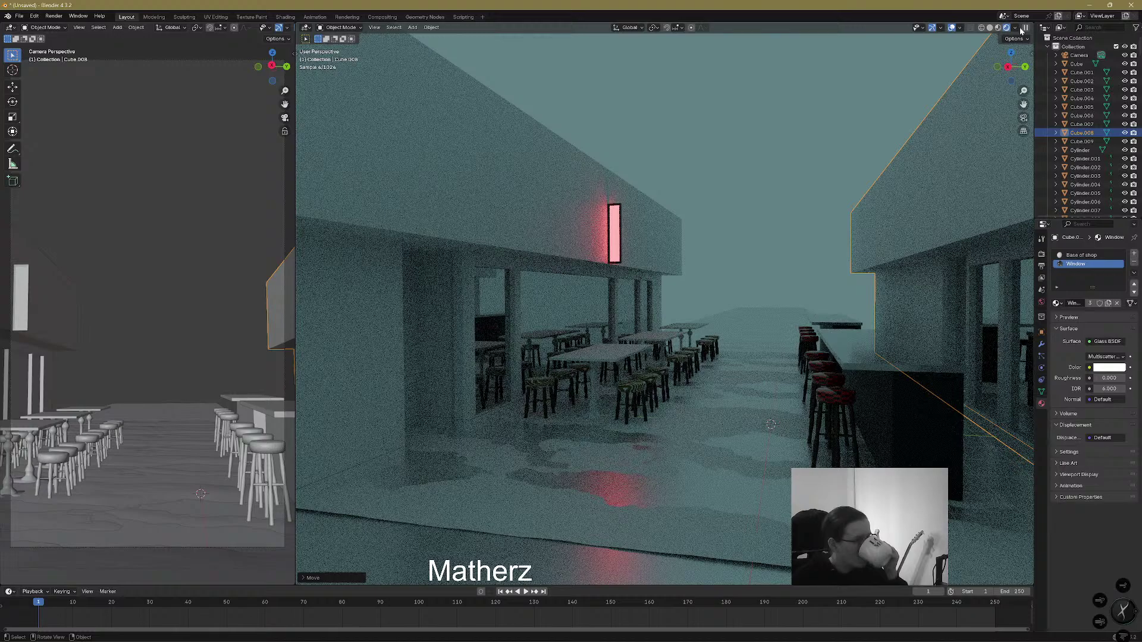
# Add a Noise Texture to the floor material, link its Color to Base Color and set its scale to about 914
pyautogui.click(522, 538)
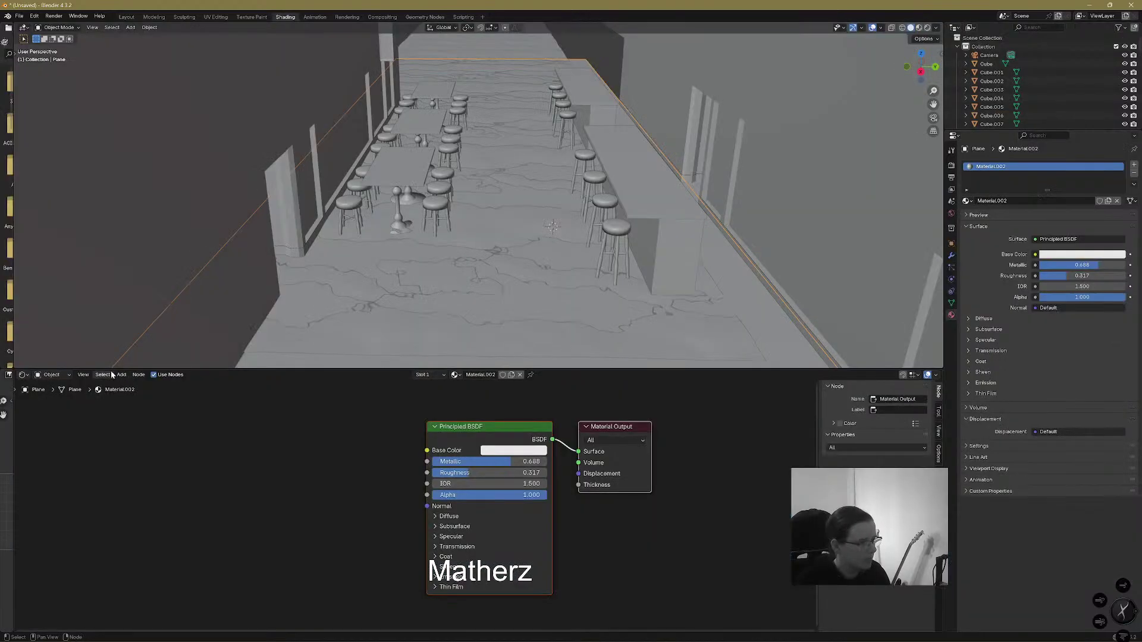
pyautogui.click(121, 374)
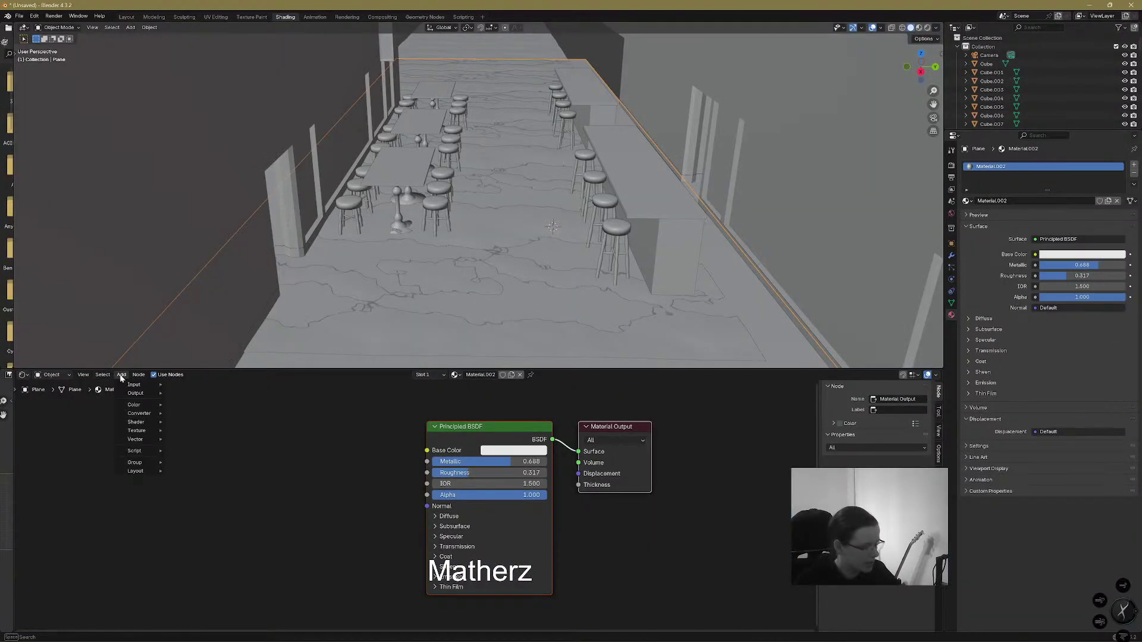
pyautogui.moveTo(136, 430)
pyautogui.click(178, 450)
pyautogui.click(269, 452)
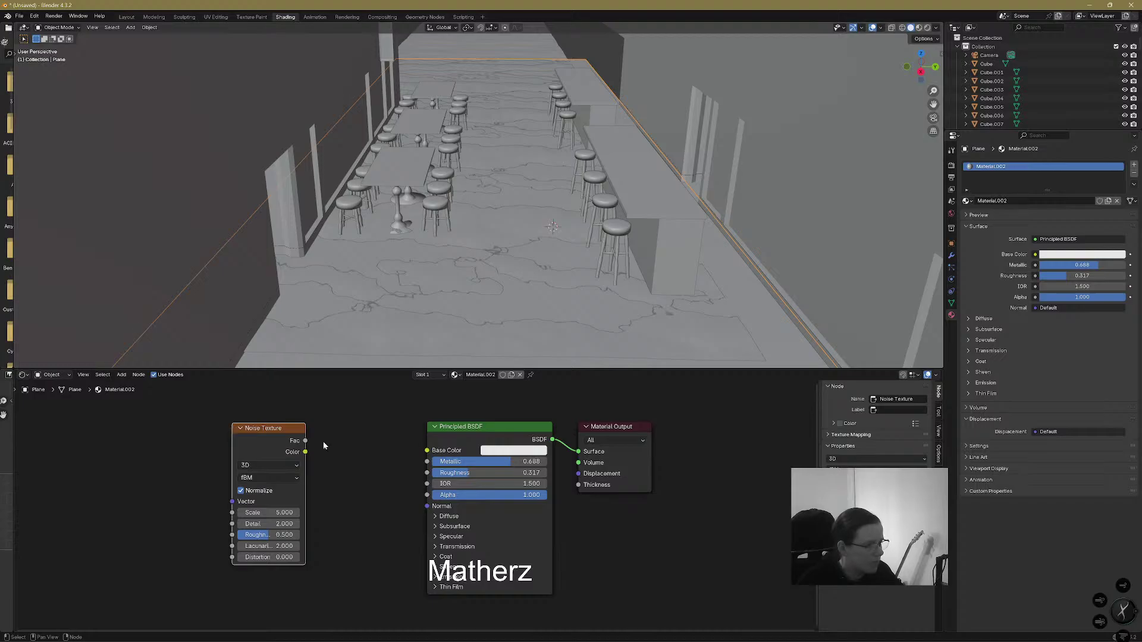
pyautogui.moveTo(305, 452); pyautogui.dragTo(428, 452)
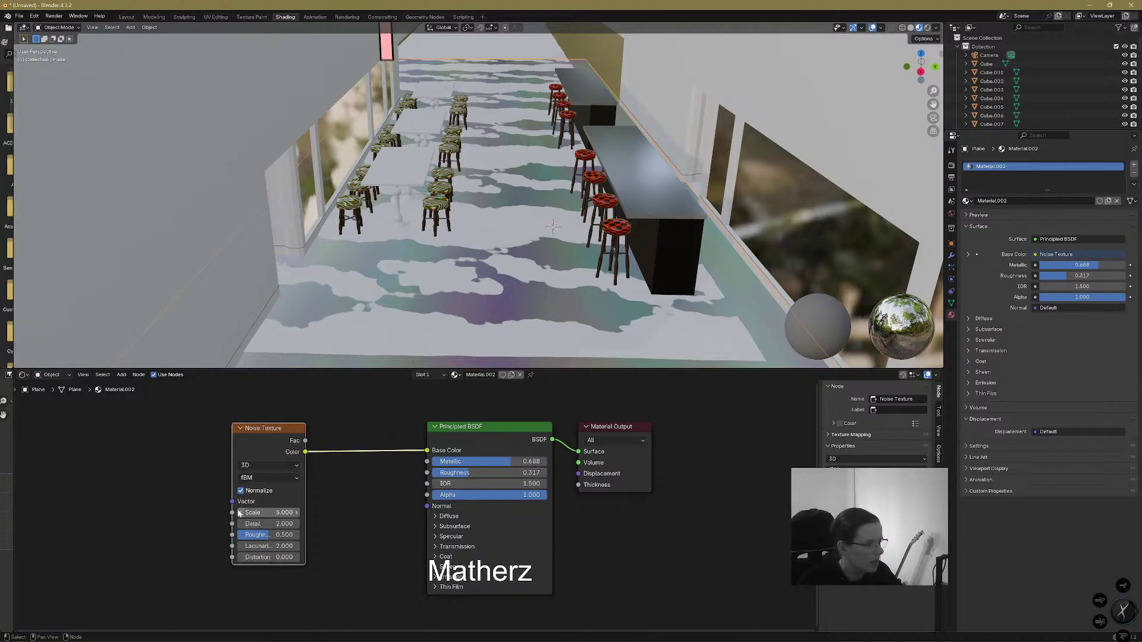
pyautogui.moveTo(267, 512); pyautogui.dragTo(535, 511)
# Insert a Bump node between the Noise Texture and the floor shader, feeding the noise Color into Height
pyautogui.click(121, 374)
pyautogui.write('bump')
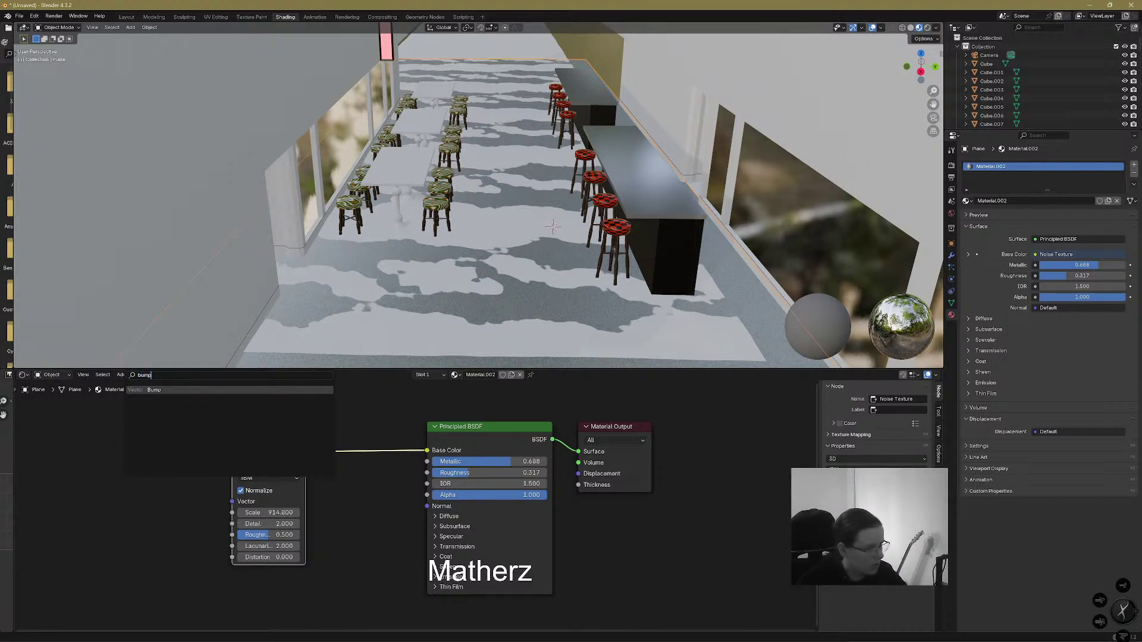
pyautogui.press('Return')
pyautogui.click(318, 483)
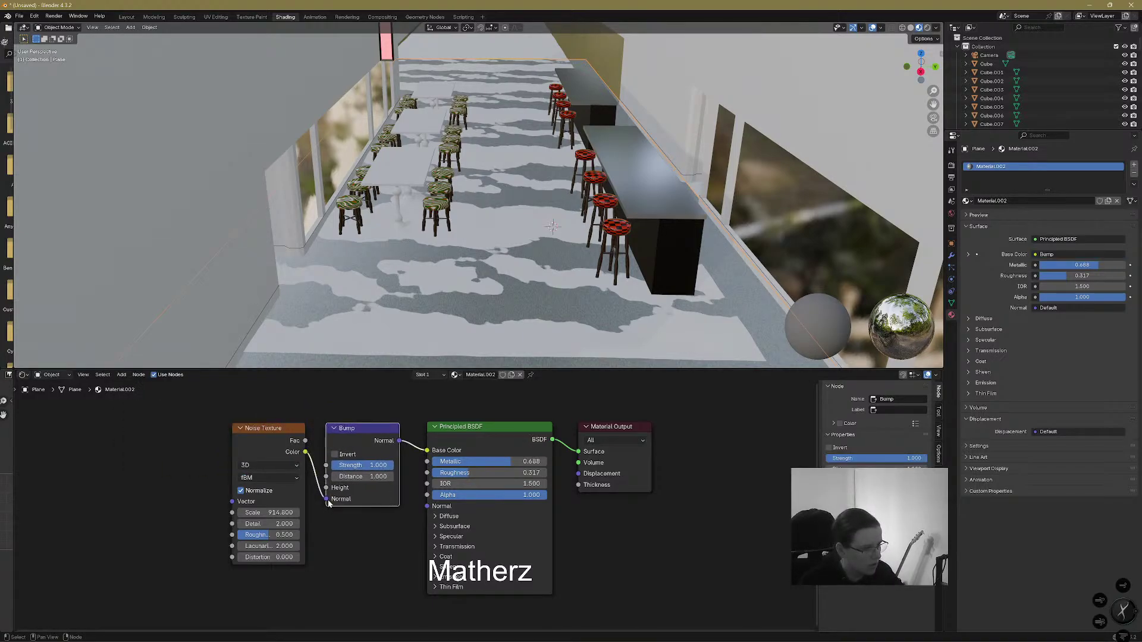
pyautogui.moveTo(329, 503); pyautogui.dragTo(326, 488)
# Insert a Color Ramp between the Bump node and Base Color and move its black stop to position 0.079
pyautogui.click(122, 374)
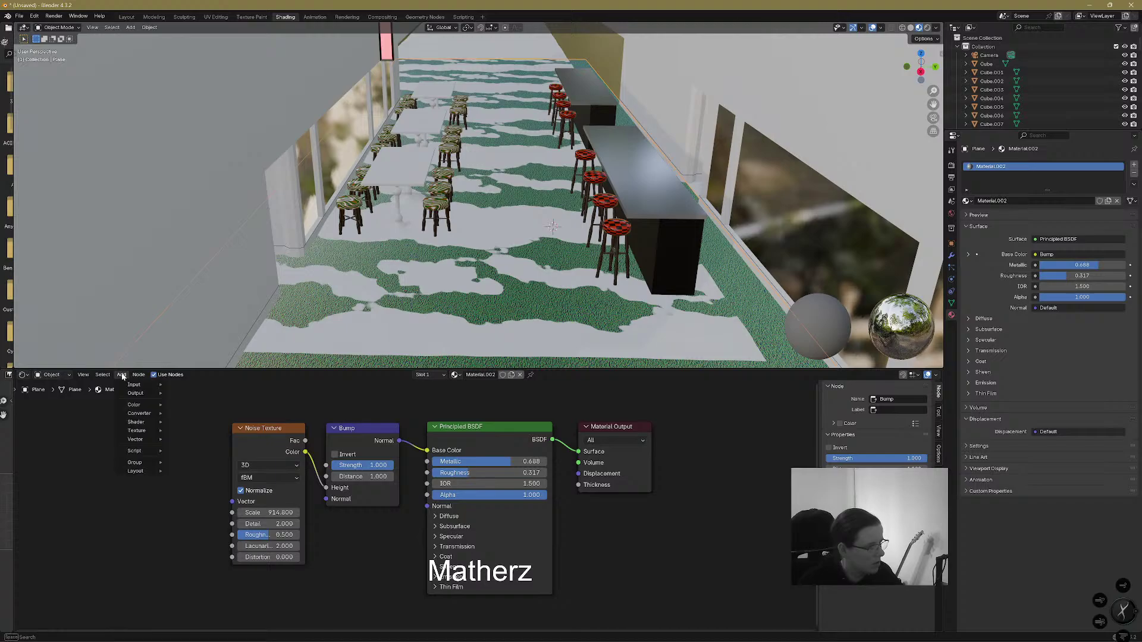
pyautogui.write('color ramp')
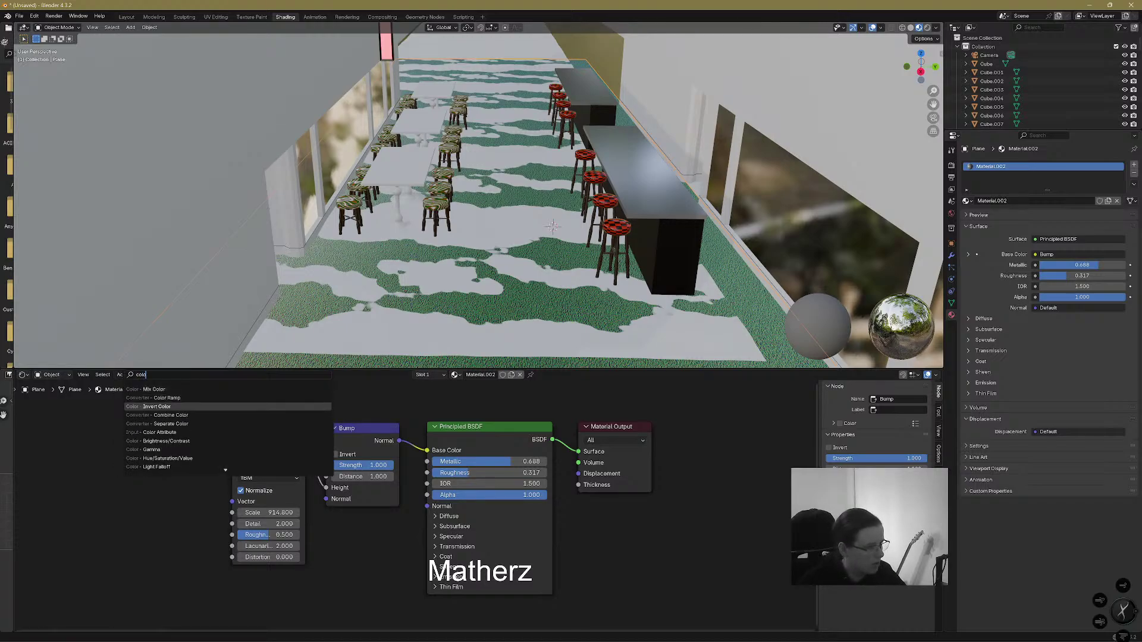
pyautogui.press('Return')
pyautogui.click(440, 413)
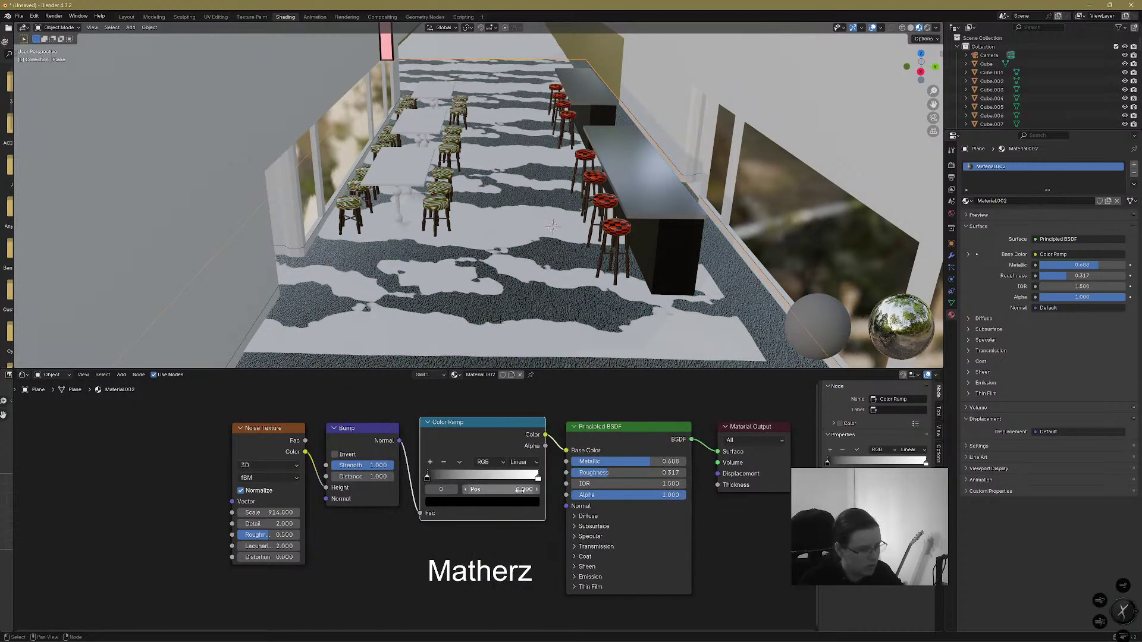
pyautogui.moveTo(427, 478)
pyautogui.mouseDown()
pyautogui.moveTo(465, 480)
pyautogui.moveTo(436, 479)
pyautogui.mouseUp()
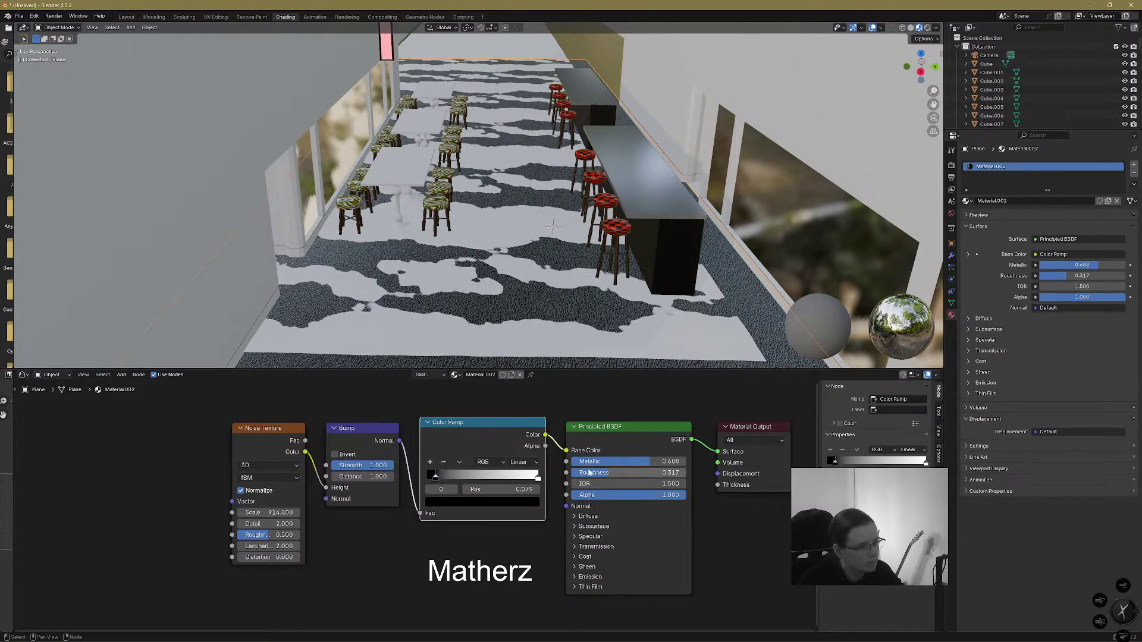
# Set the floor material's roughness to 0.023 and check the floor in rendered shading
pyautogui.moveTo(602, 474); pyautogui.dragTo(571, 474)
pyautogui.moveTo(615, 305)
pyautogui.mouseDown(button='middle')
pyautogui.moveTo(605, 295)
pyautogui.moveTo(617, 284)
pyautogui.mouseUp(button='middle')
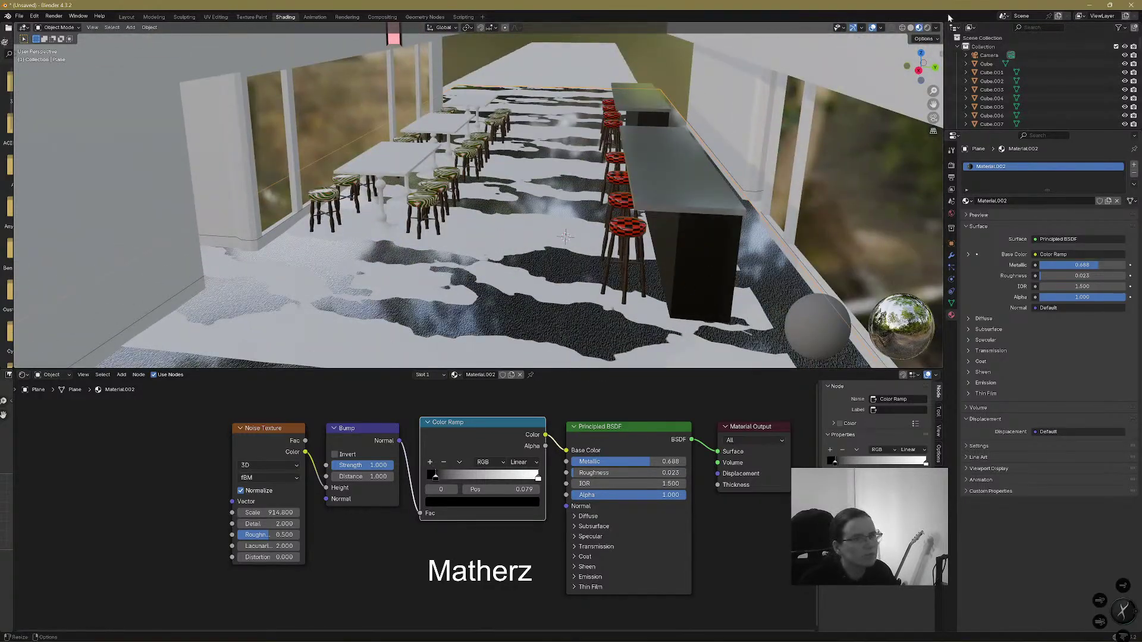
pyautogui.click(927, 28)
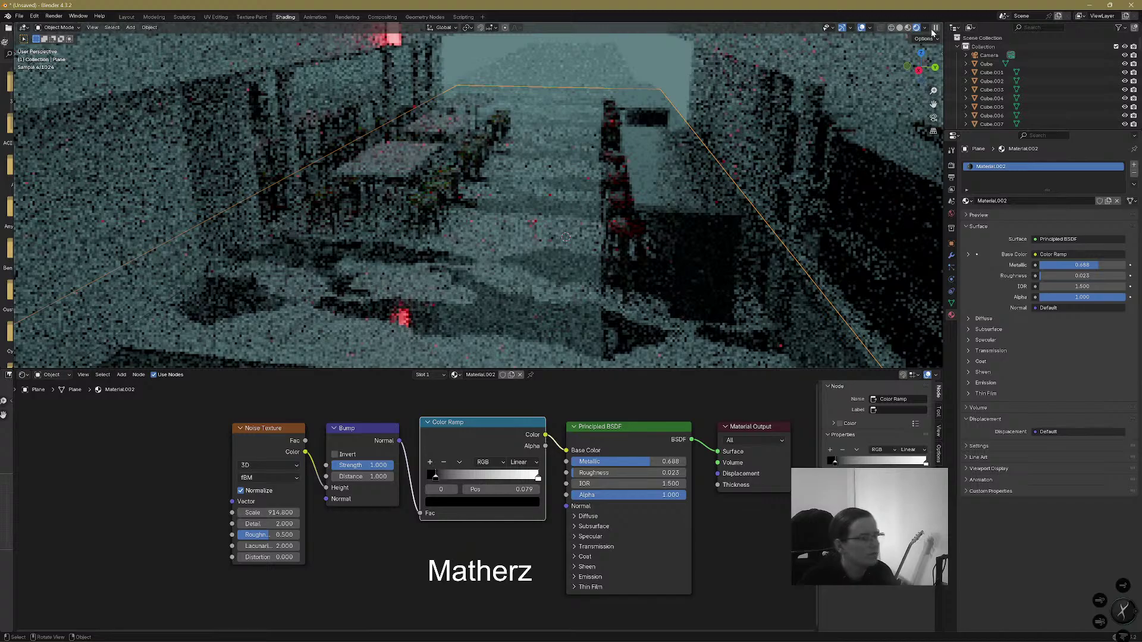
pyautogui.click(666, 72)
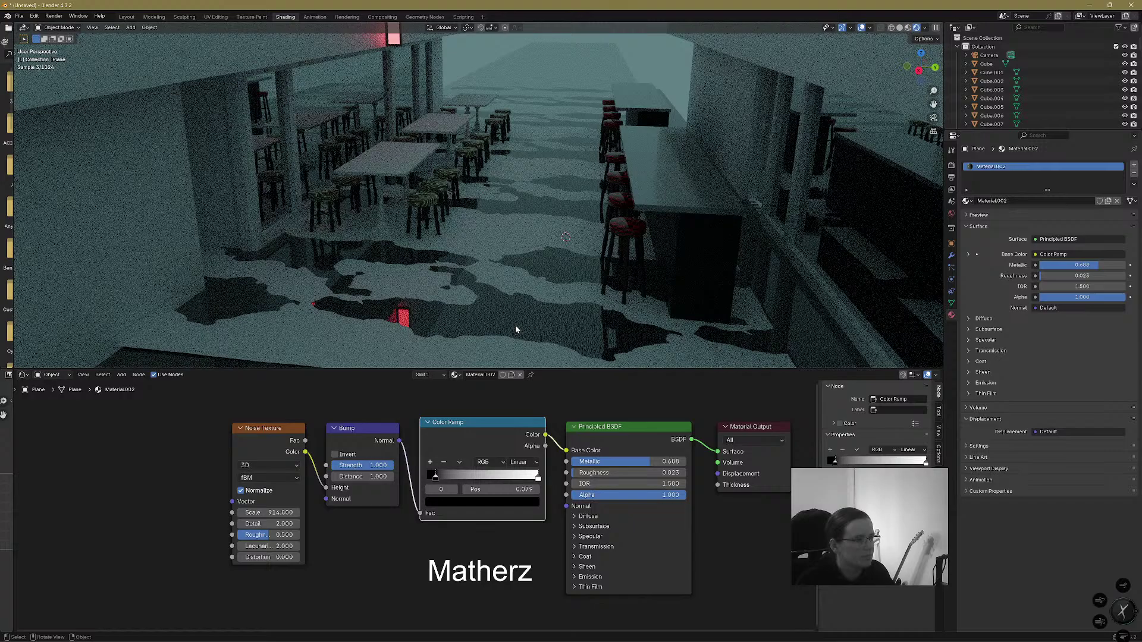
pyautogui.click(486, 337)
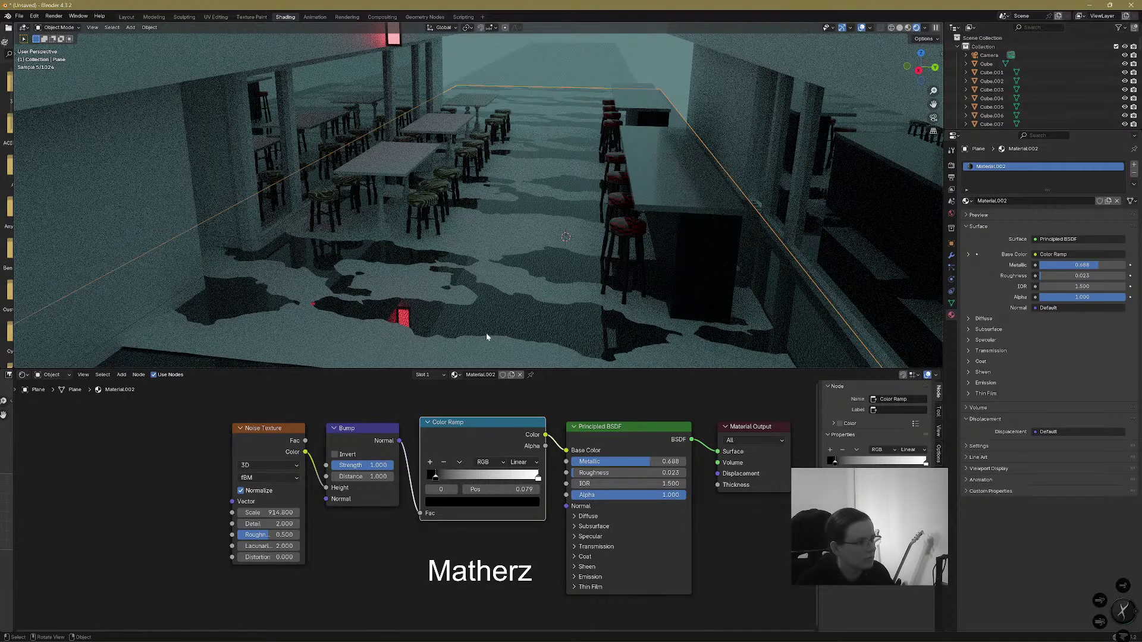
# Make the Floor water material reflective with metallic 1.000 and roughness 0.008, keeping alpha at 1.000
pyautogui.click(285, 353)
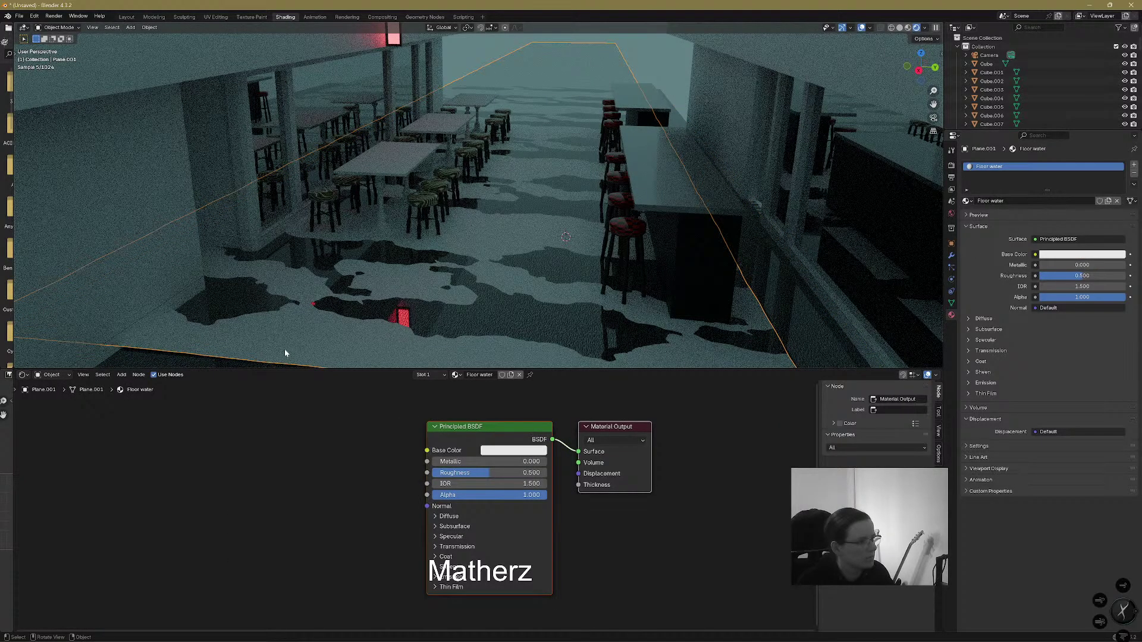
pyautogui.moveTo(516, 492); pyautogui.dragTo(544, 491)
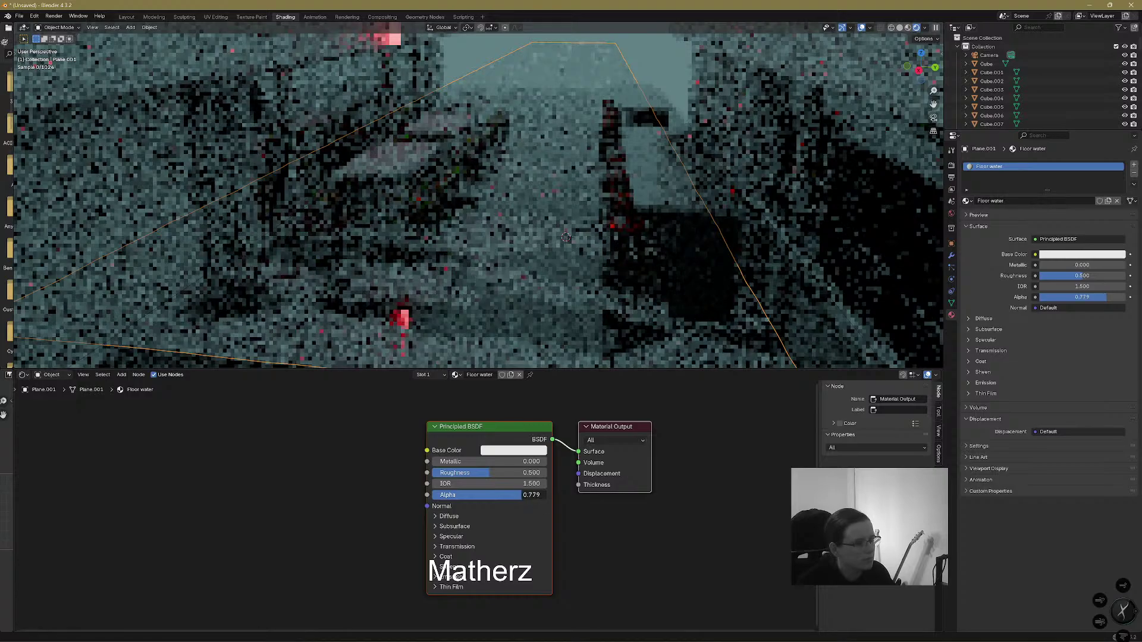
pyautogui.moveTo(485, 461); pyautogui.dragTo(521, 463)
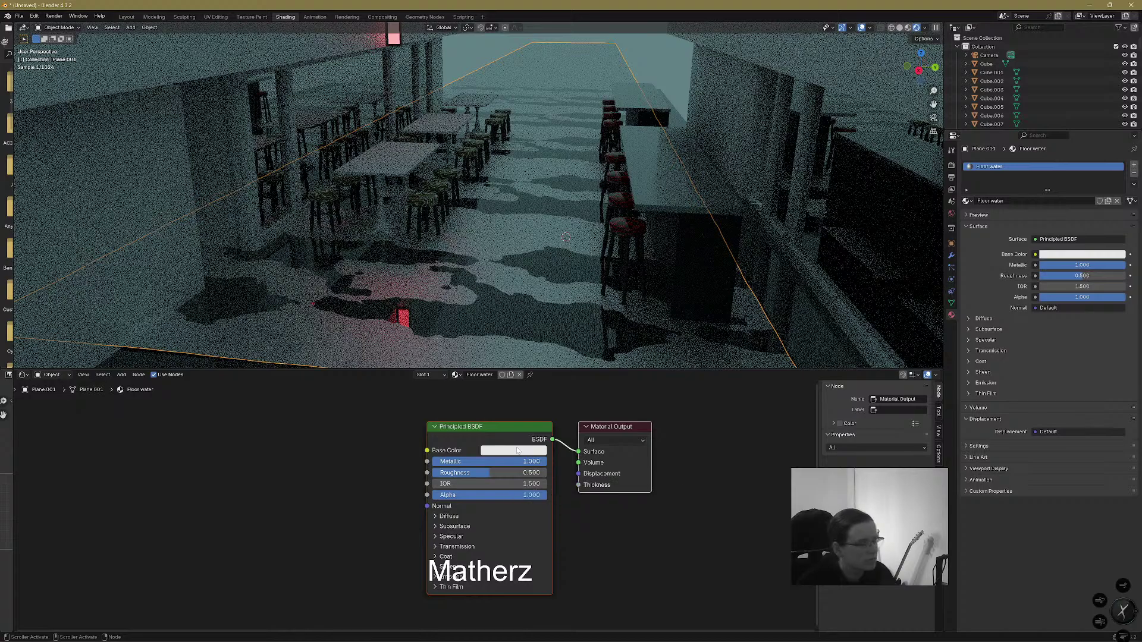
pyautogui.moveTo(471, 474); pyautogui.dragTo(433, 475)
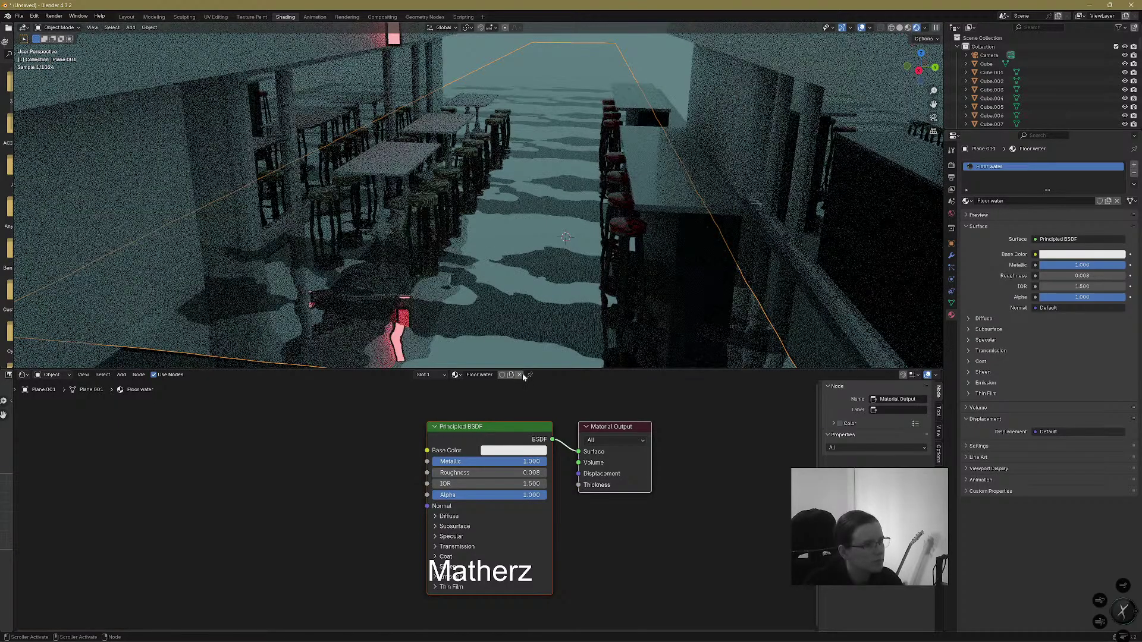
# Set the Ocean modifier's Repeat Y on the floor water to 3
pyautogui.scroll(-3, 595, 262)
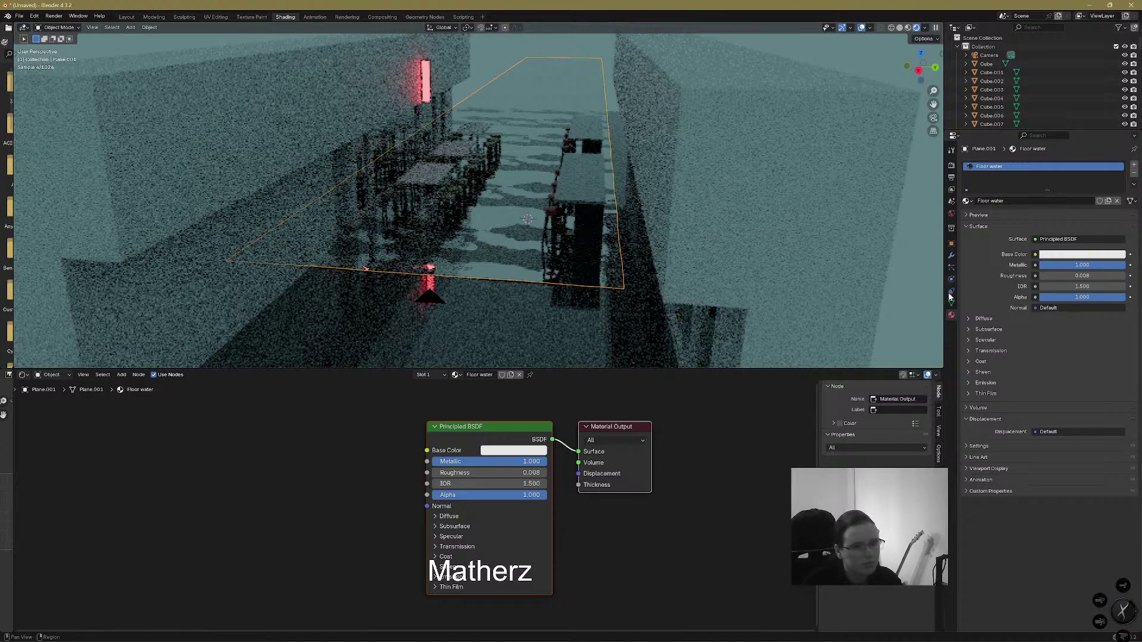
pyautogui.click(951, 255)
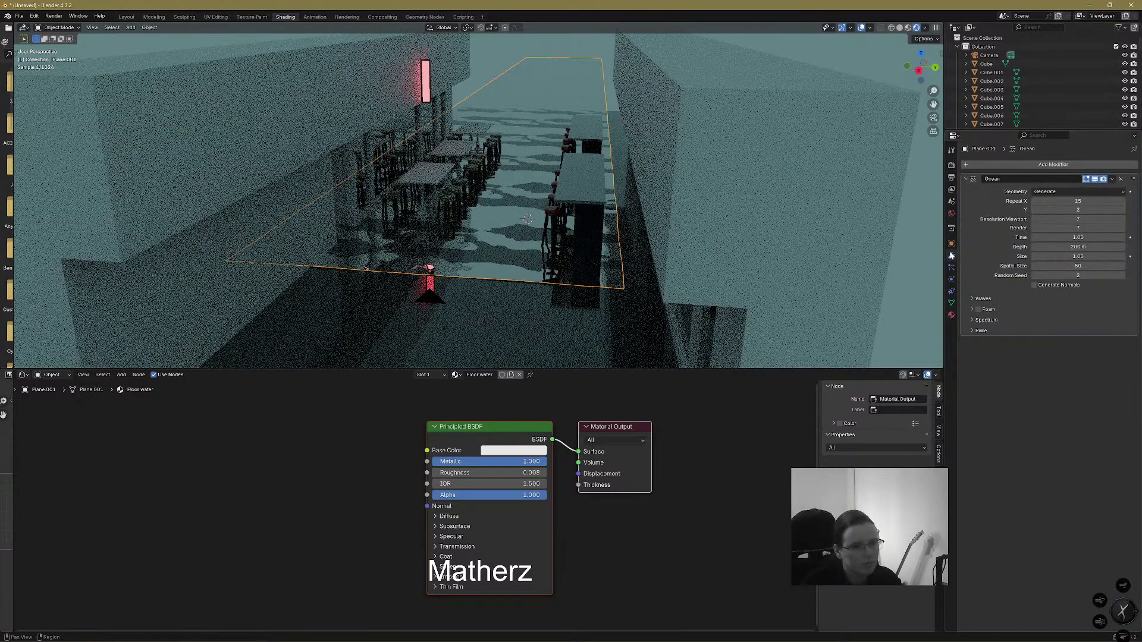
pyautogui.click(1121, 208)
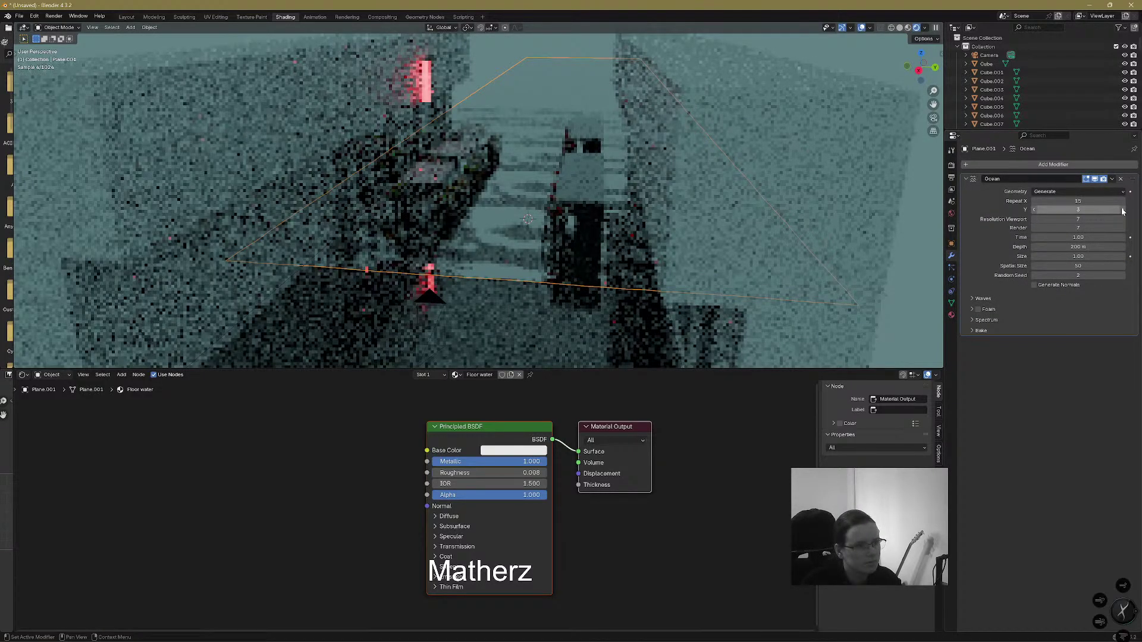
# Scale down the widened floor water and reposition it along the Y and X axes between the two shop walls
pyautogui.press('s')
pyautogui.click(681, 176)
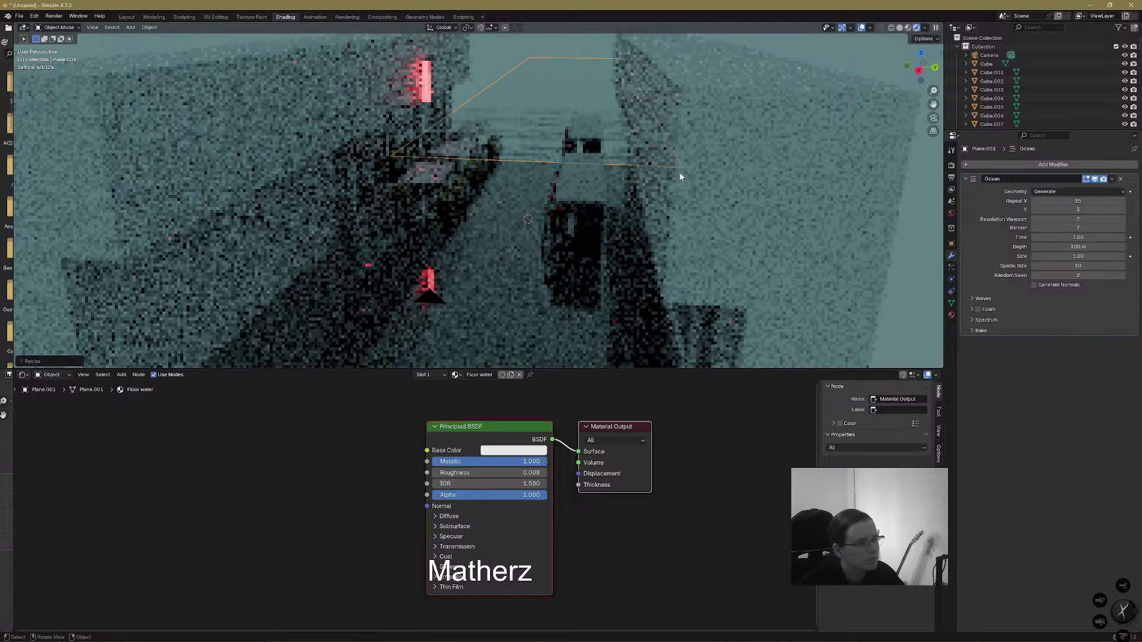
pyautogui.press('g')
pyautogui.press('y')
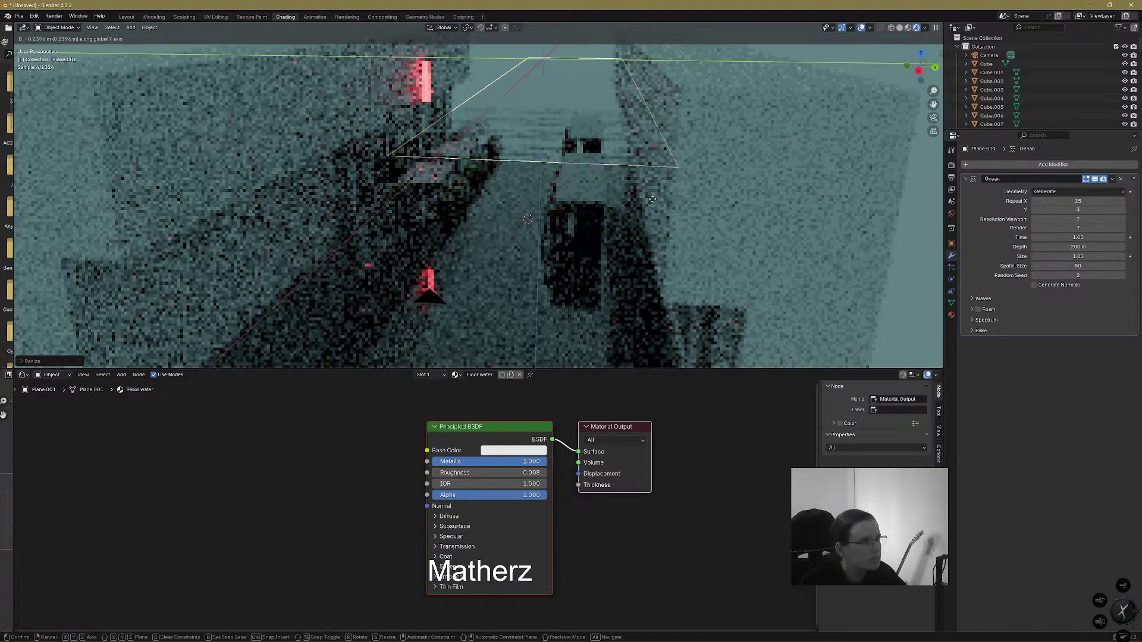
pyautogui.press('x')
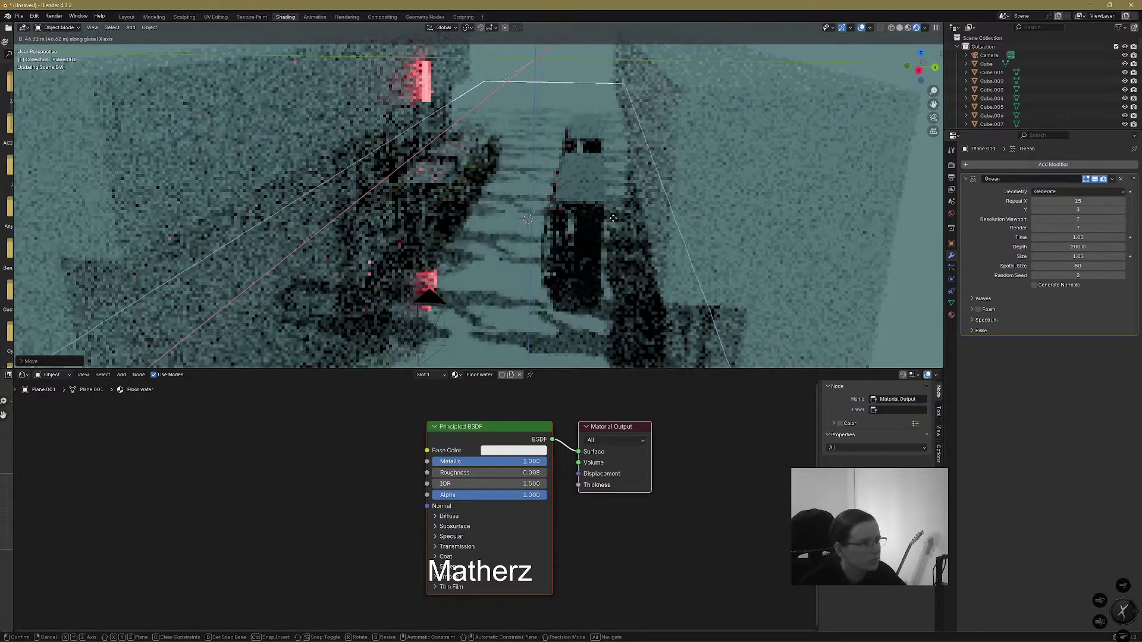
pyautogui.click(637, 191)
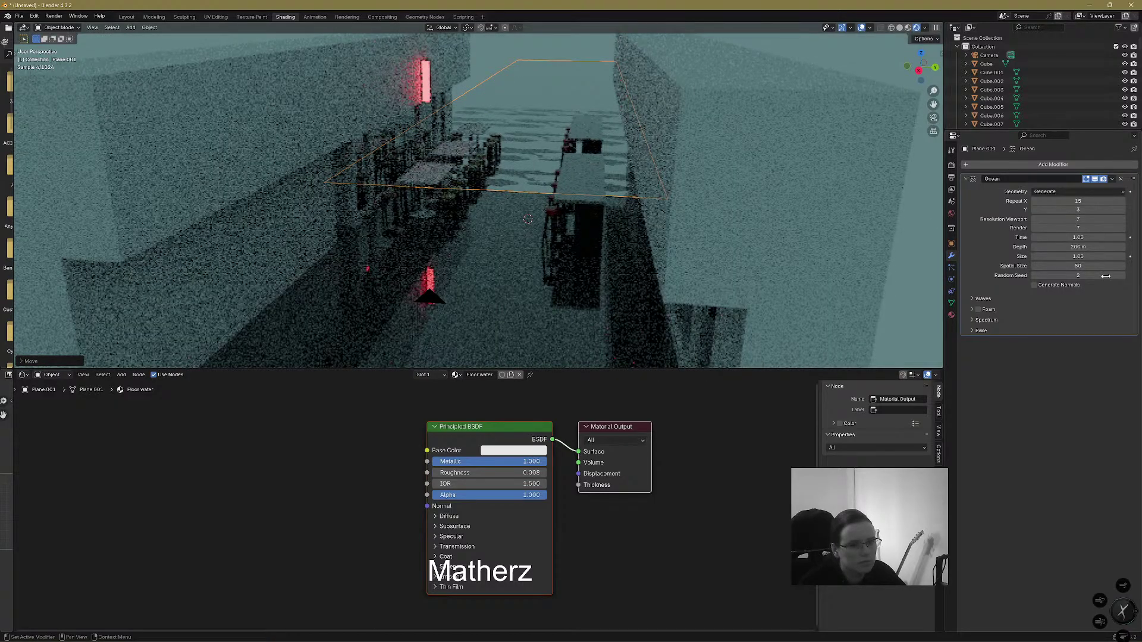
# Increase the Ocean modifier's Repeat X so the floor water extends along the passage, keeping Repeat Y at 3
pyautogui.click(1123, 210)
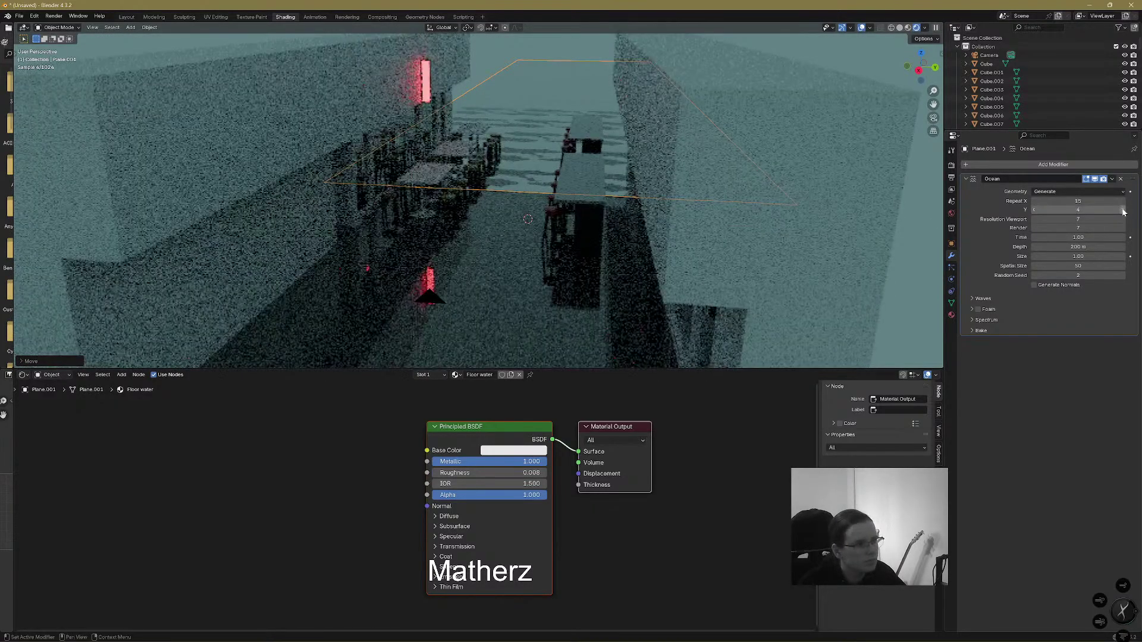
pyautogui.click(1034, 210)
pyautogui.moveTo(1079, 201); pyautogui.dragTo(1122, 201)
pyautogui.click(1124, 201)
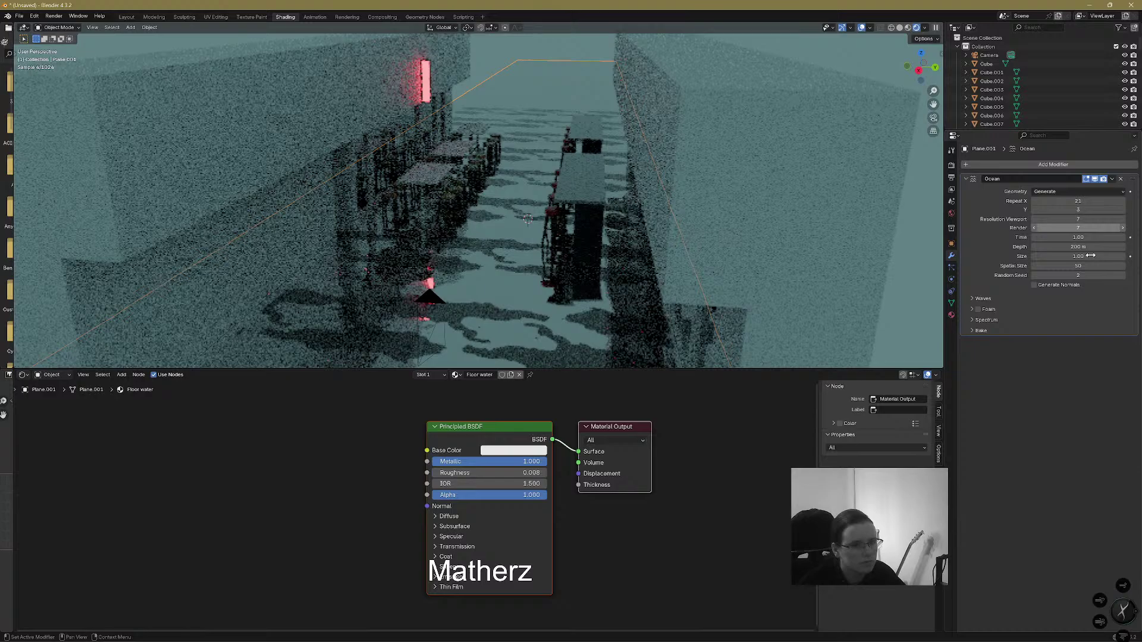
# Try different wave patterns on the floor water by raising the Ocean modifier's Random Seed to 21
pyautogui.click(1123, 276)
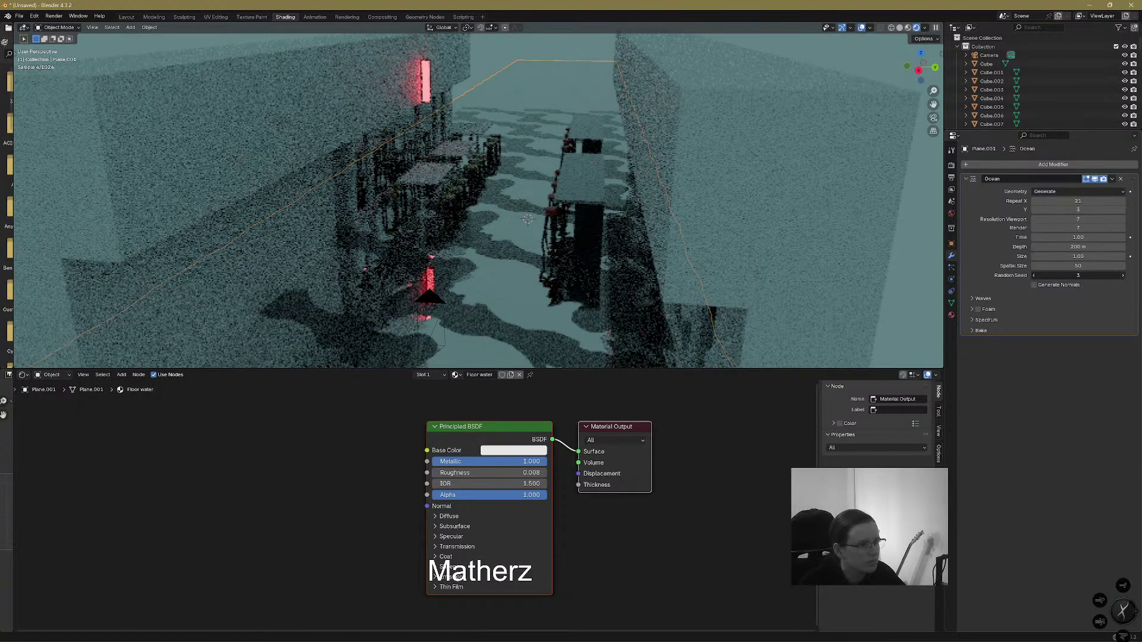
pyautogui.click(1122, 276)
pyautogui.click(1122, 276)
pyautogui.click(1122, 276)
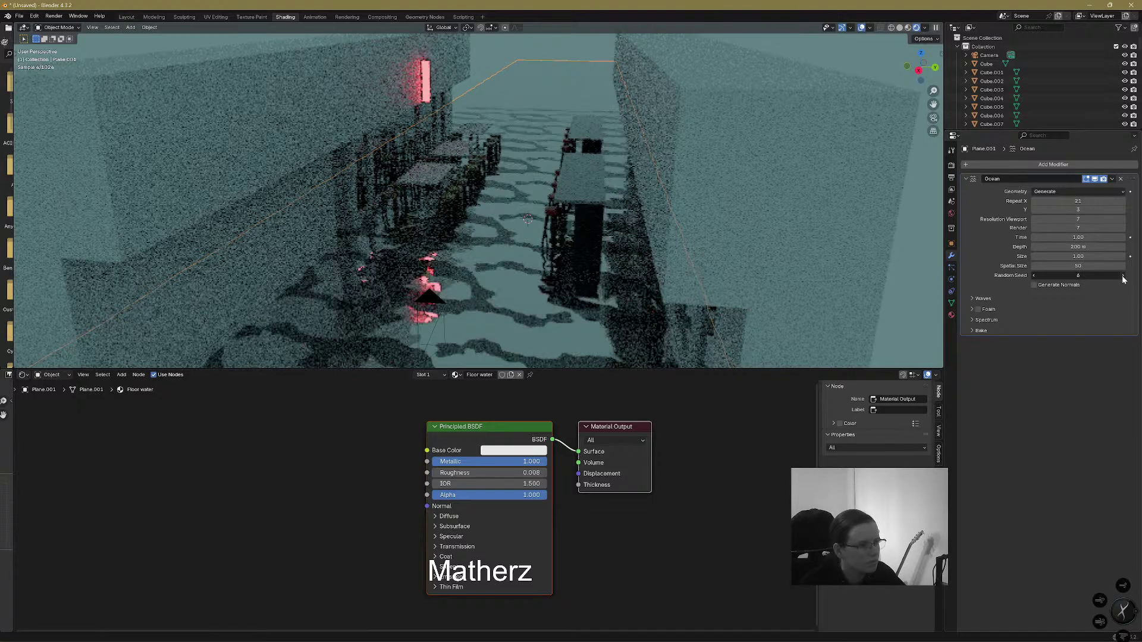
pyautogui.click(1122, 276)
pyautogui.click(1122, 276)
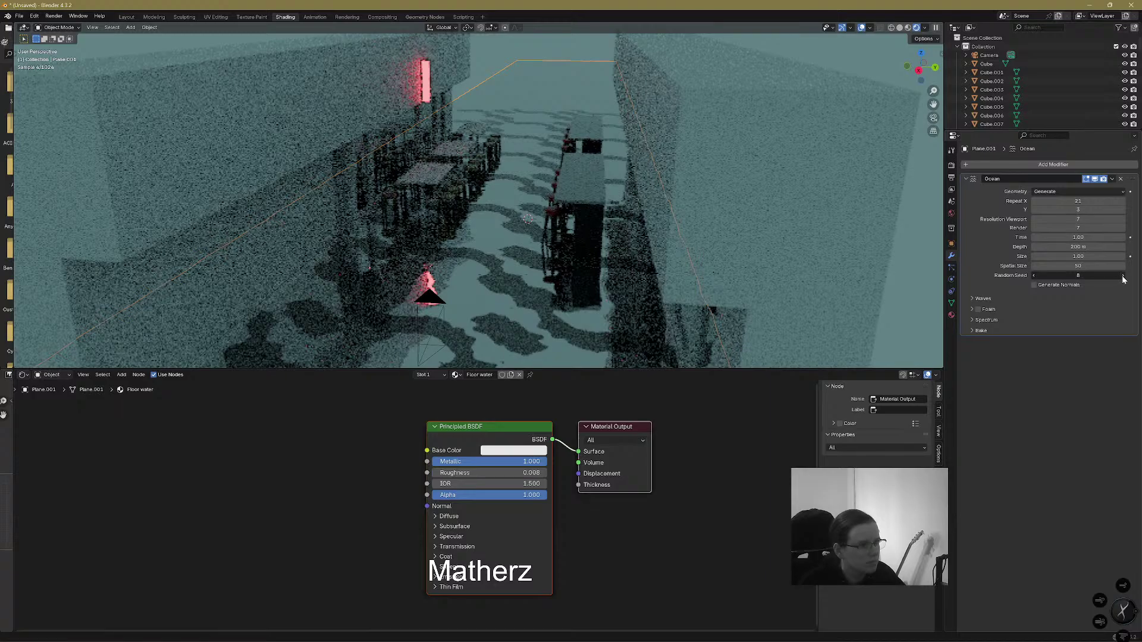
pyautogui.click(1123, 276)
pyautogui.click(1122, 276)
pyautogui.click(1123, 276)
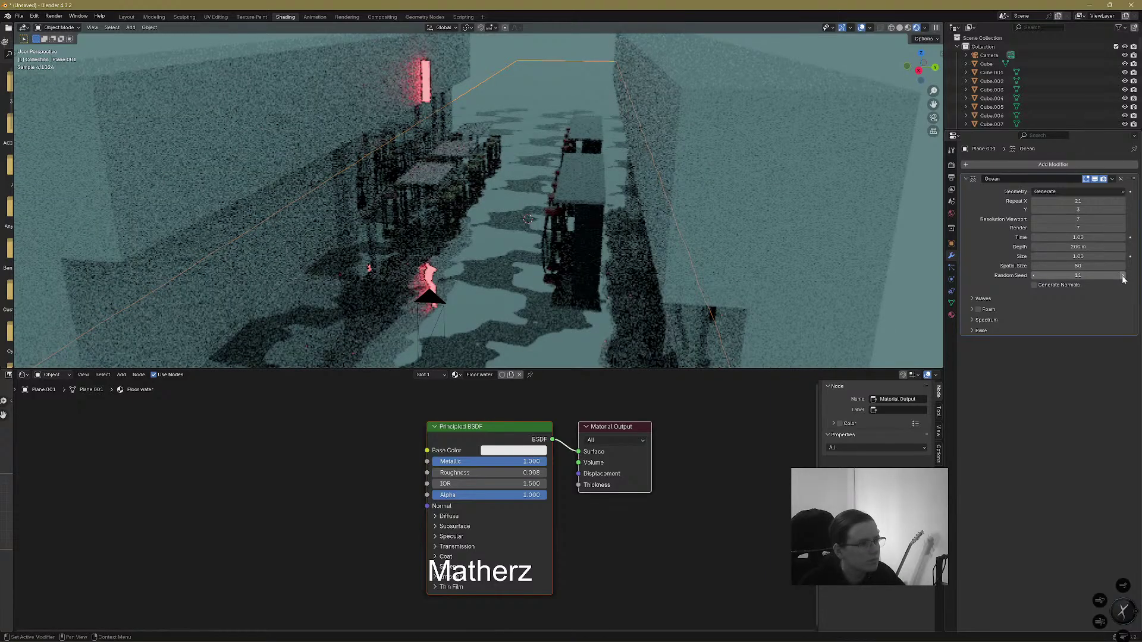
pyautogui.click(1123, 276)
pyautogui.click(1123, 276)
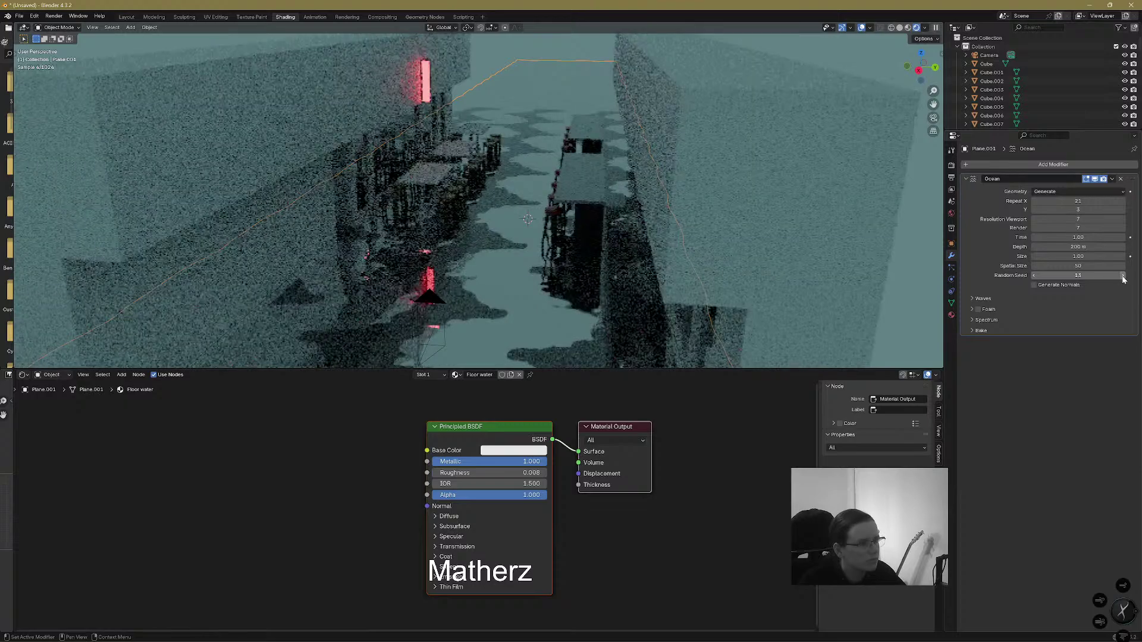
pyautogui.click(1123, 276)
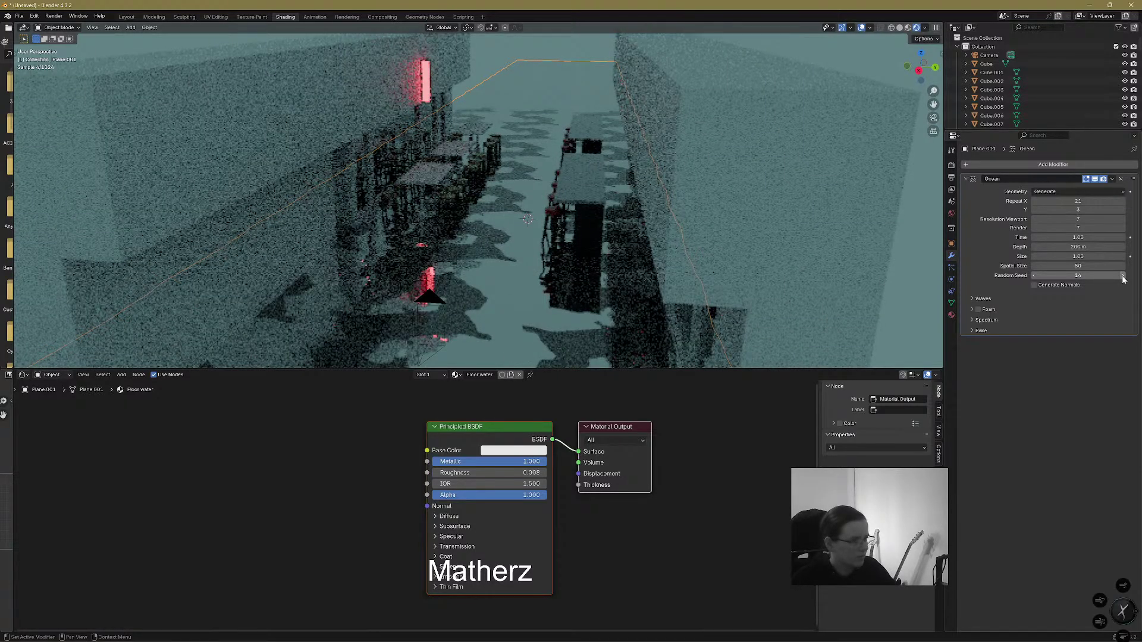
pyautogui.click(1122, 276)
pyautogui.click(1122, 276)
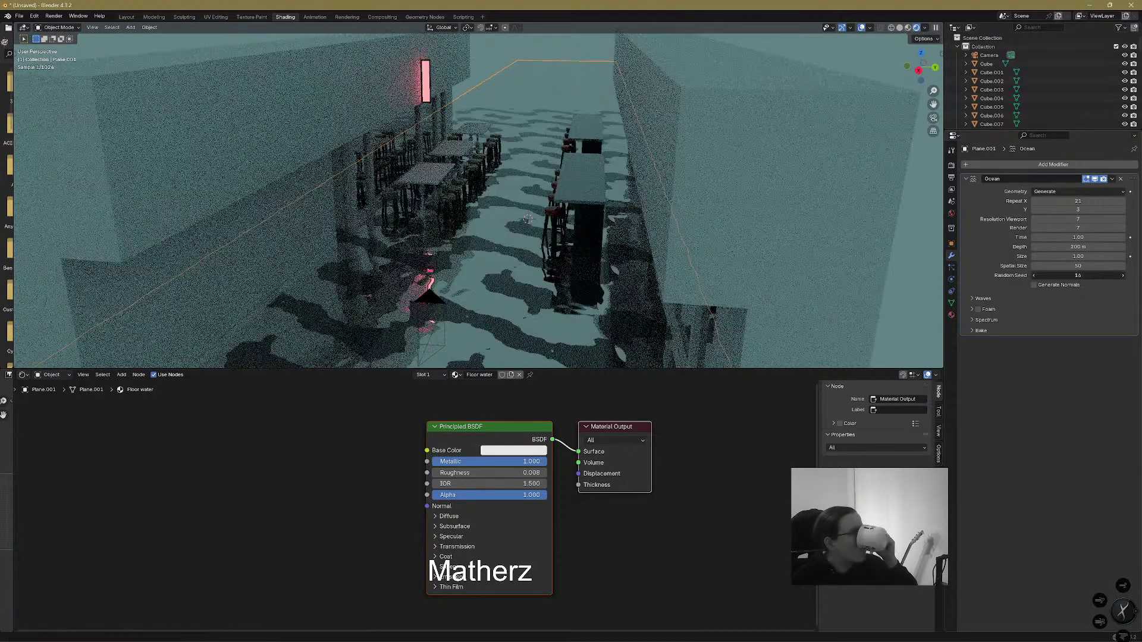
pyautogui.click(1123, 276)
pyautogui.click(1123, 275)
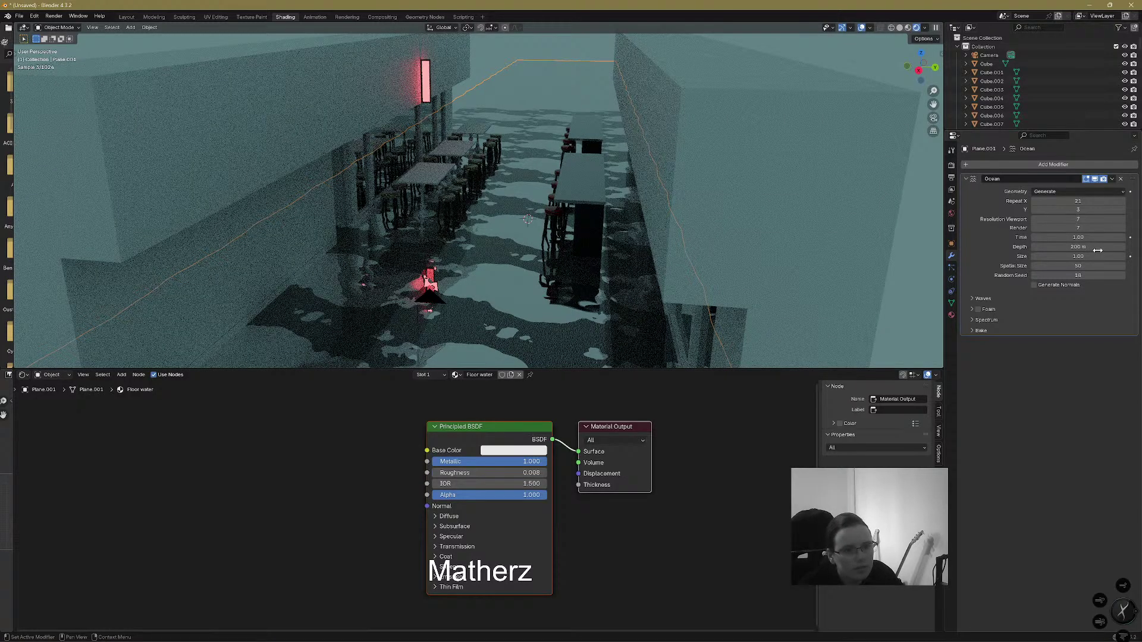
pyautogui.click(1122, 276)
pyautogui.click(1122, 275)
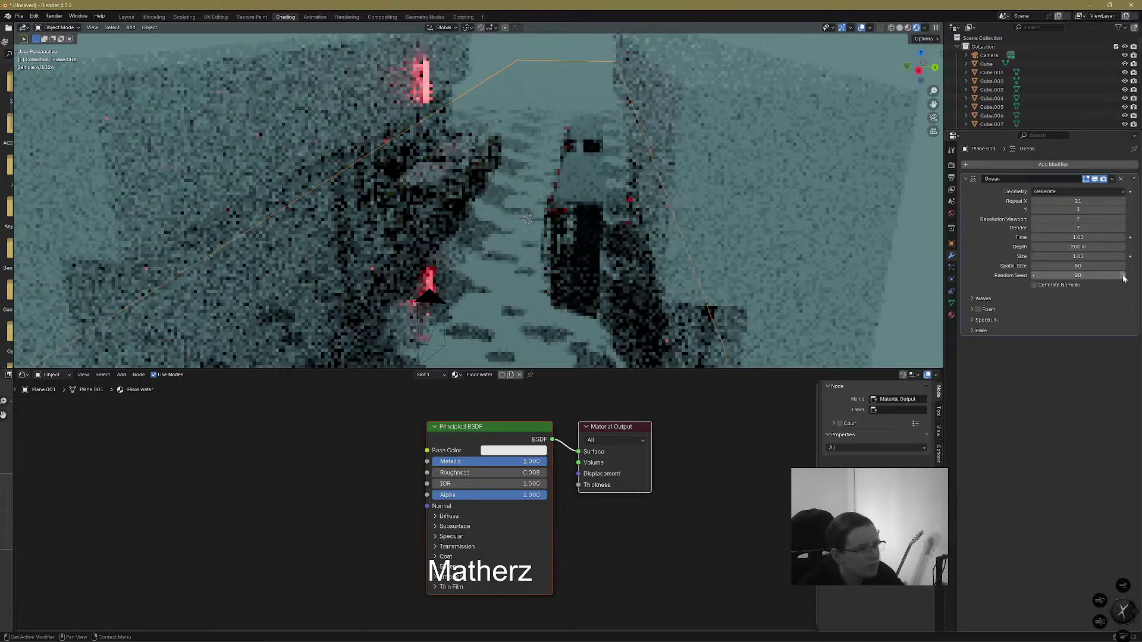
pyautogui.click(1122, 275)
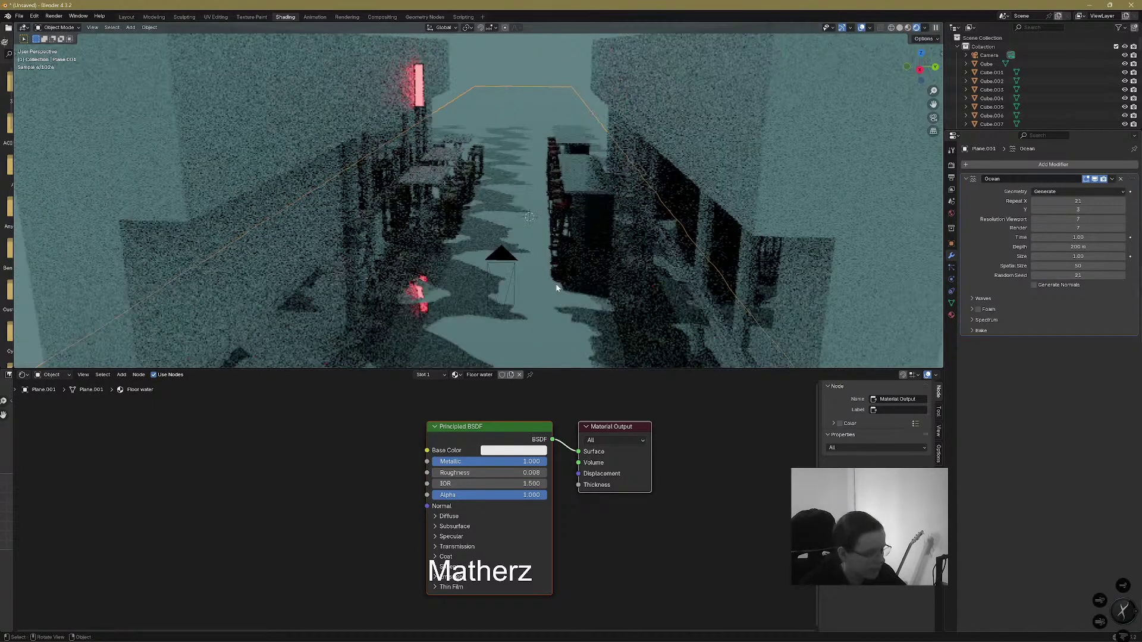
# Adjust the floor water's height slightly along the Z axis so it only partly covers the floor between the shops
pyautogui.press('g')
pyautogui.press('y')
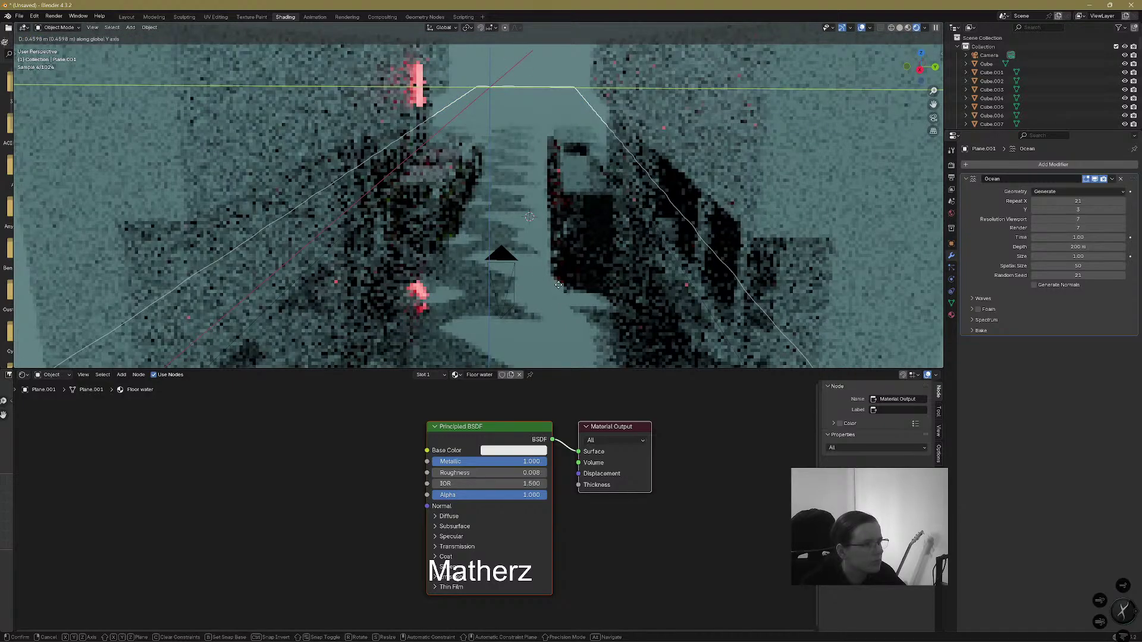
pyautogui.press('z')
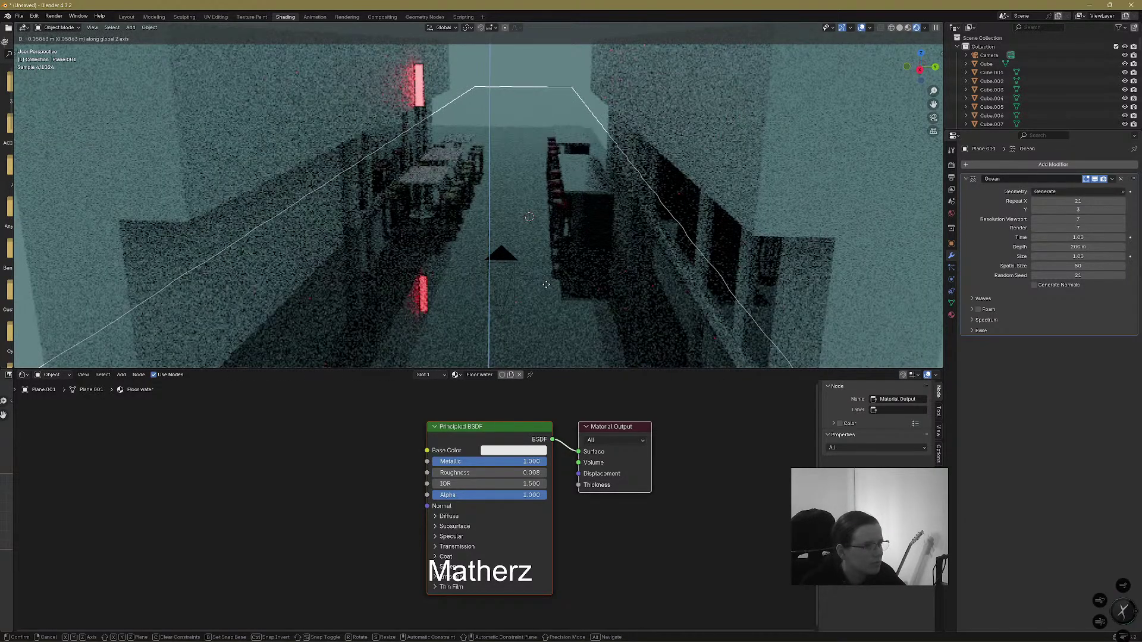
pyautogui.click(546, 284)
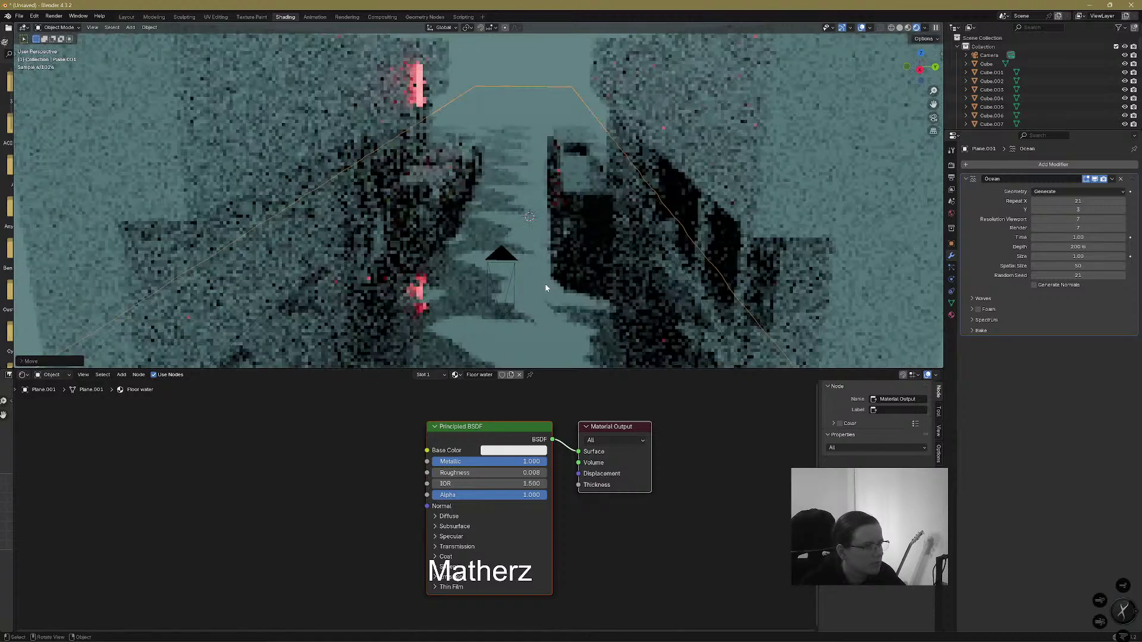
# Set the Ocean modifier's Random Seed to 34 to try another puddle pattern on the floor
pyautogui.click(1124, 275)
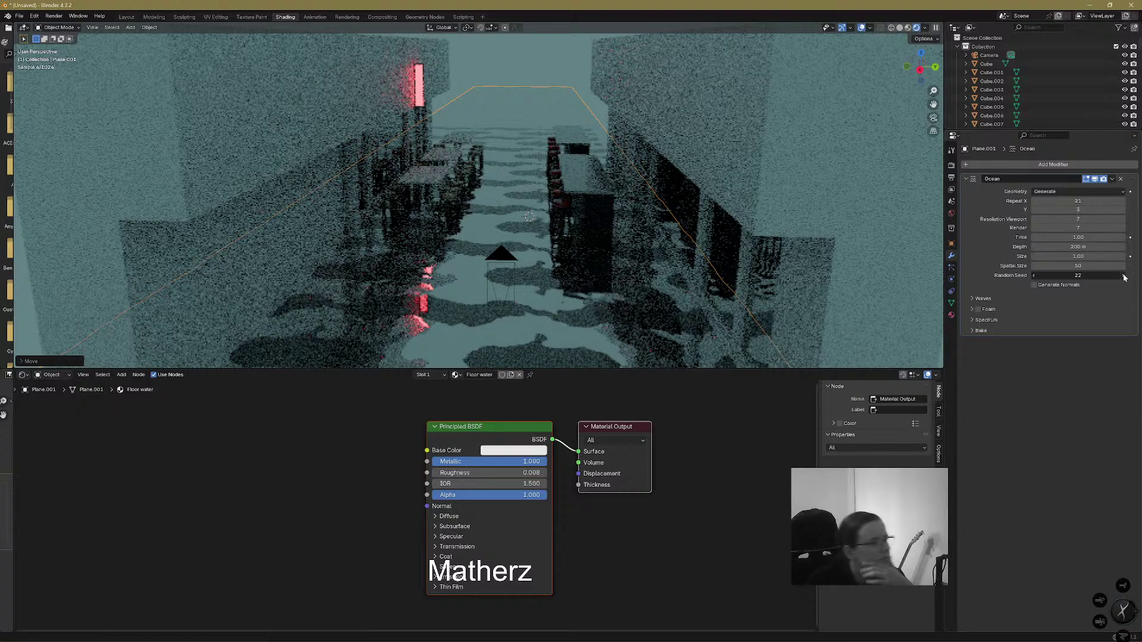
pyautogui.click(1123, 275)
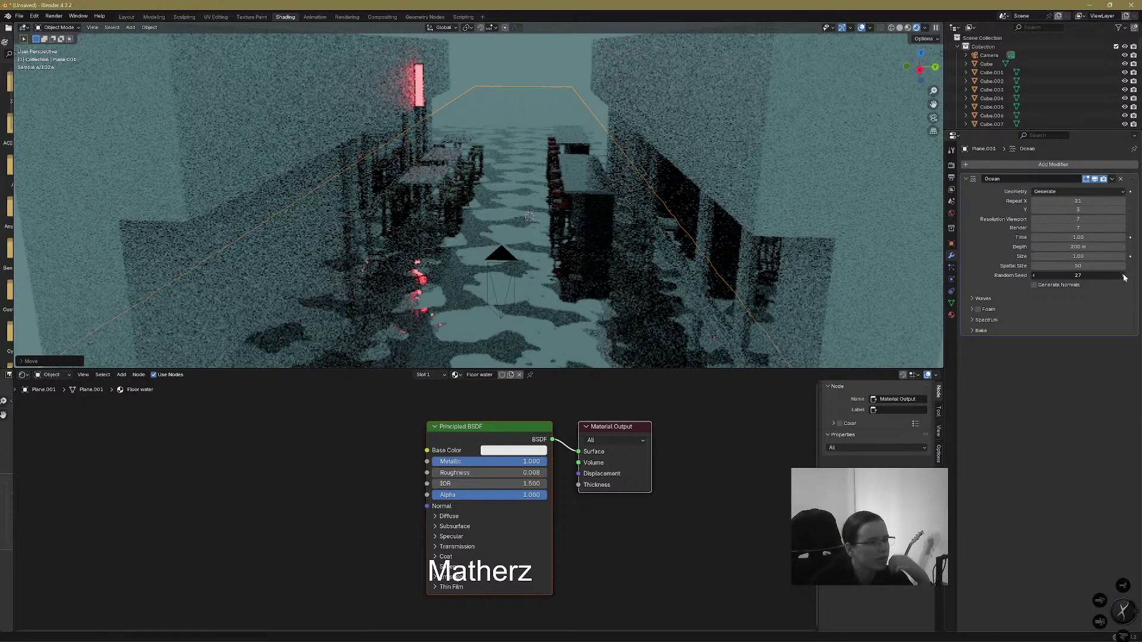
pyautogui.click(1124, 275)
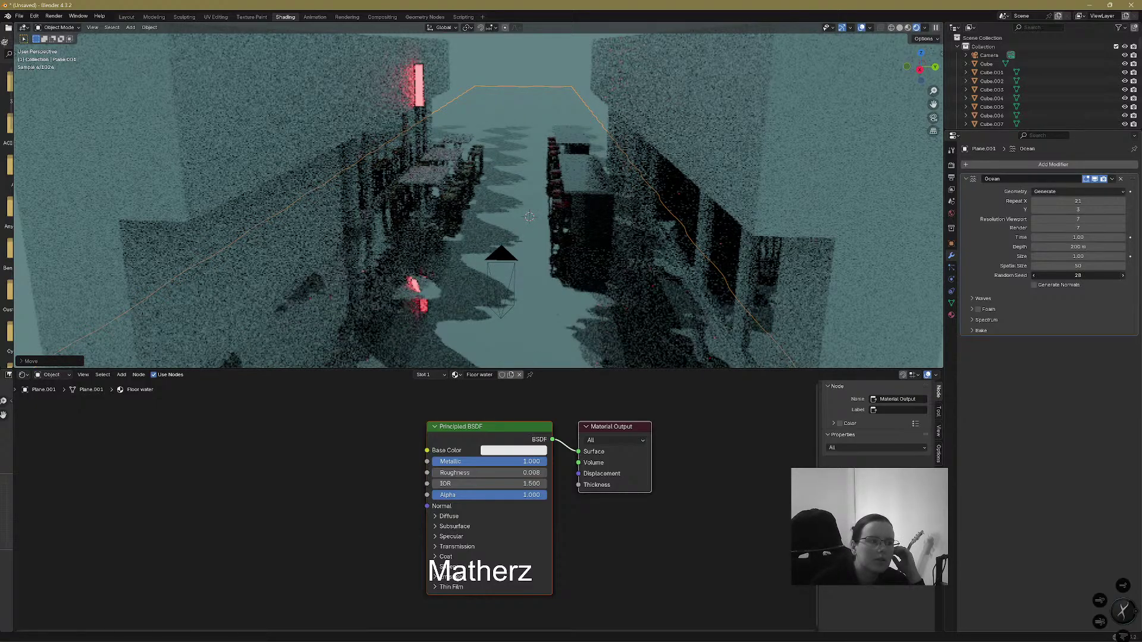
pyautogui.click(1123, 275)
pyautogui.click(1123, 275)
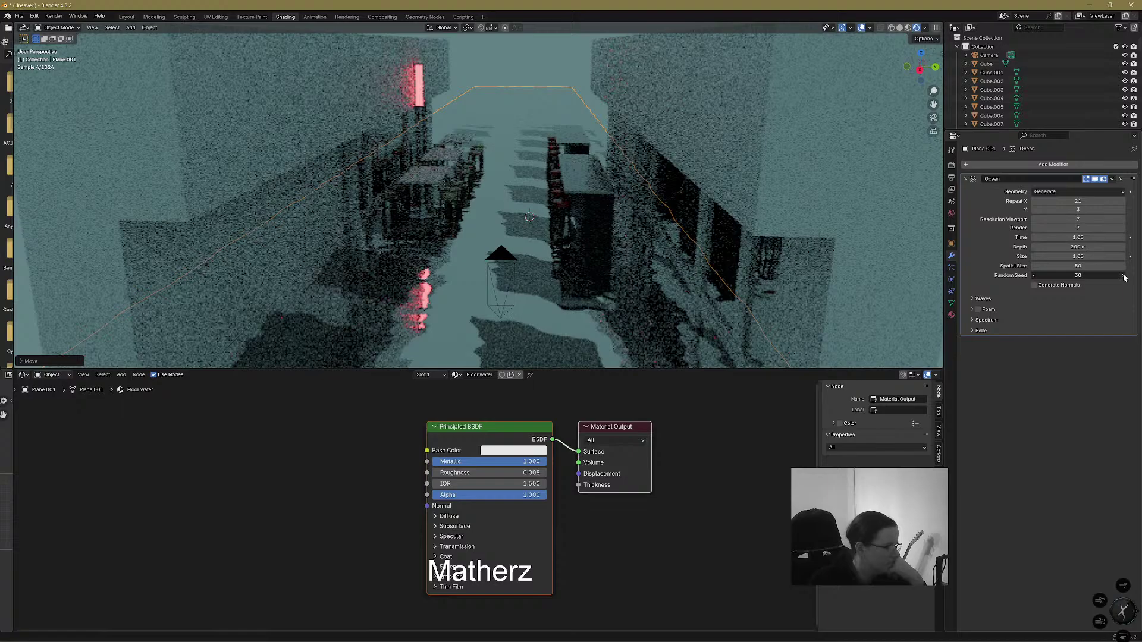
pyautogui.click(1123, 275)
pyautogui.click(1123, 275)
pyautogui.click(1124, 275)
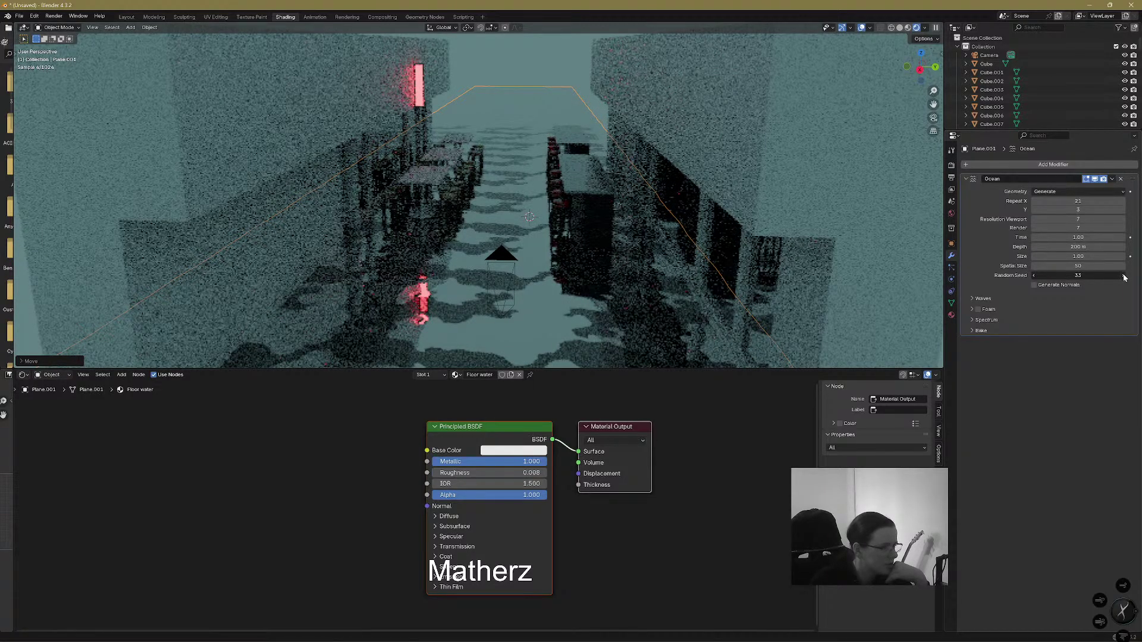
pyautogui.click(1124, 275)
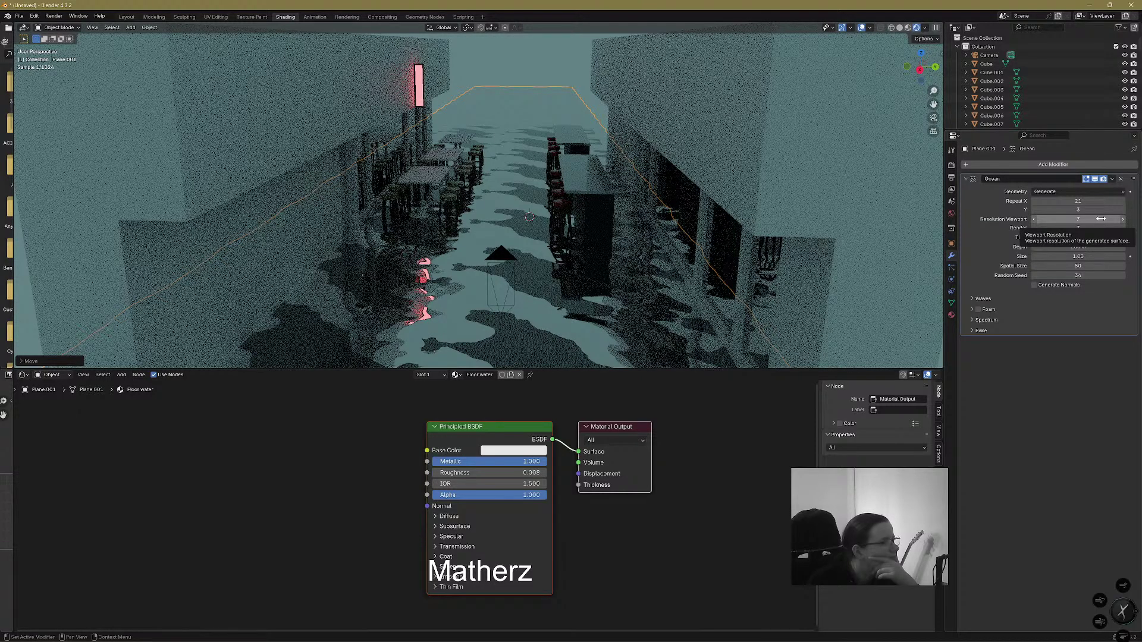
# Stretch the floor water along the X axis and exaggerate its waves by scaling it along Z
pyautogui.press('s')
pyautogui.press('x')
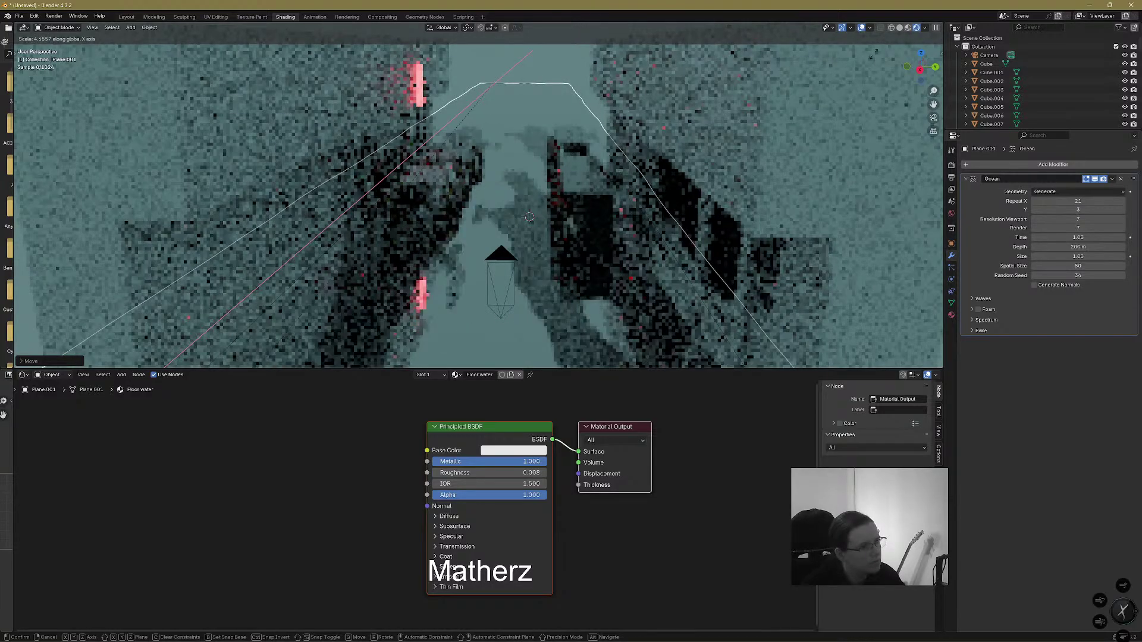
pyautogui.click(198, 129)
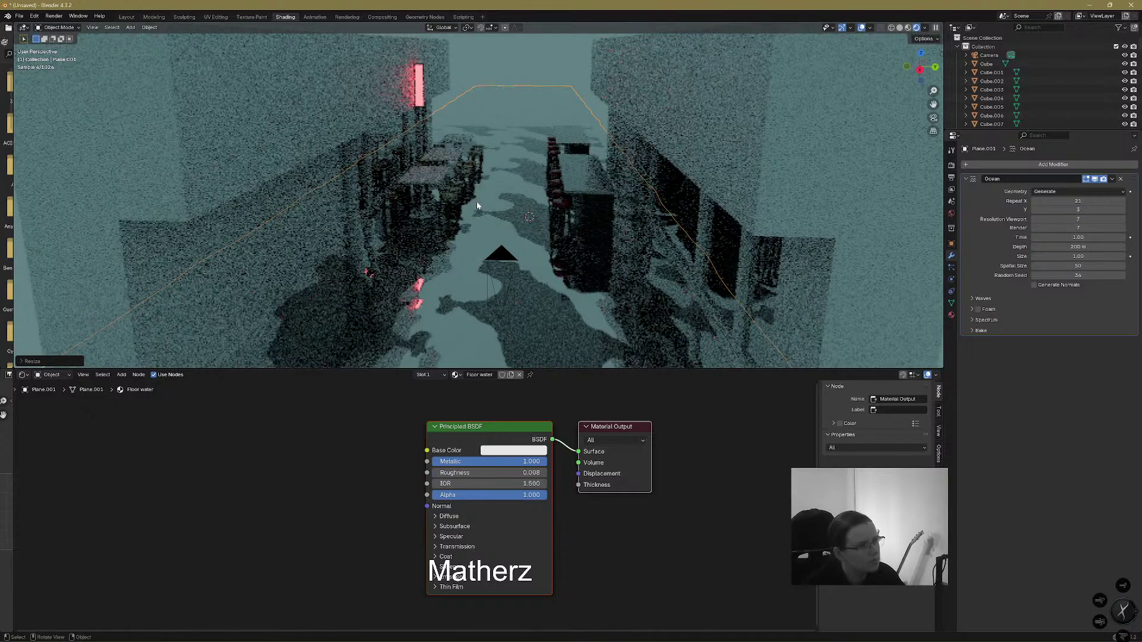
pyautogui.press('s')
pyautogui.press('z')
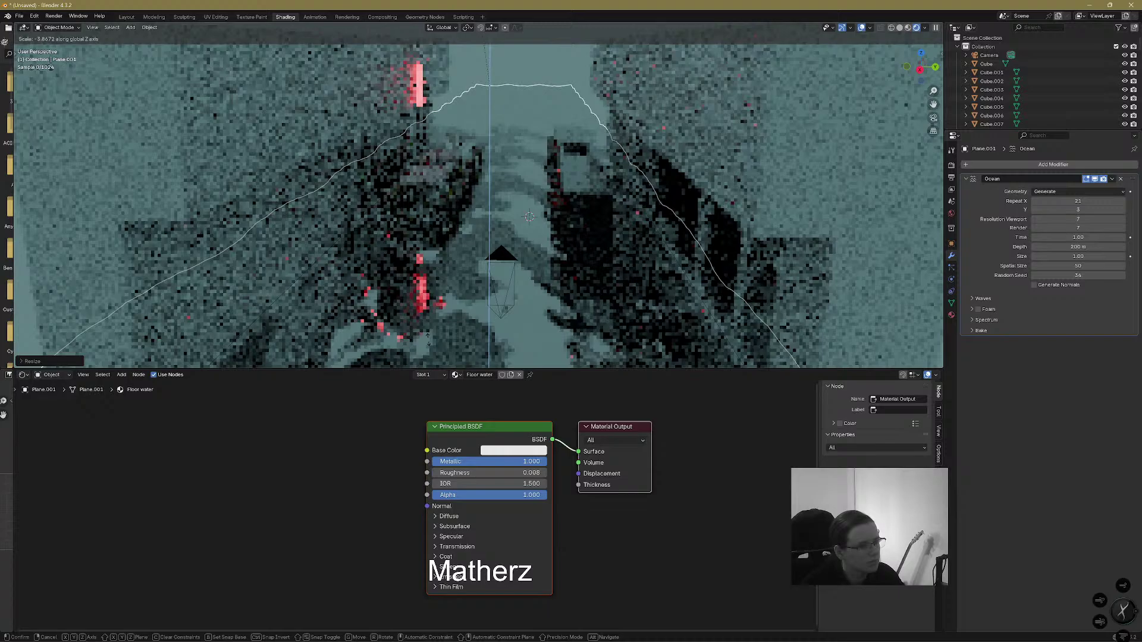
pyautogui.click(510, 225)
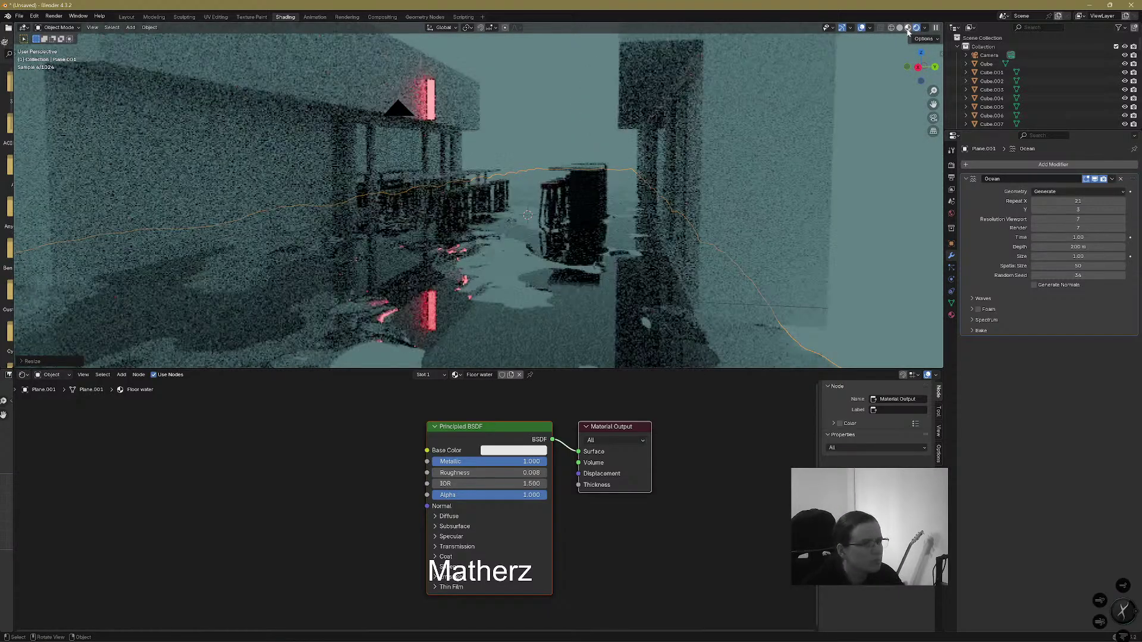
# Flatten the floor water's waves along Z in material preview shading and nudge the water's height along Z
pyautogui.press('s')
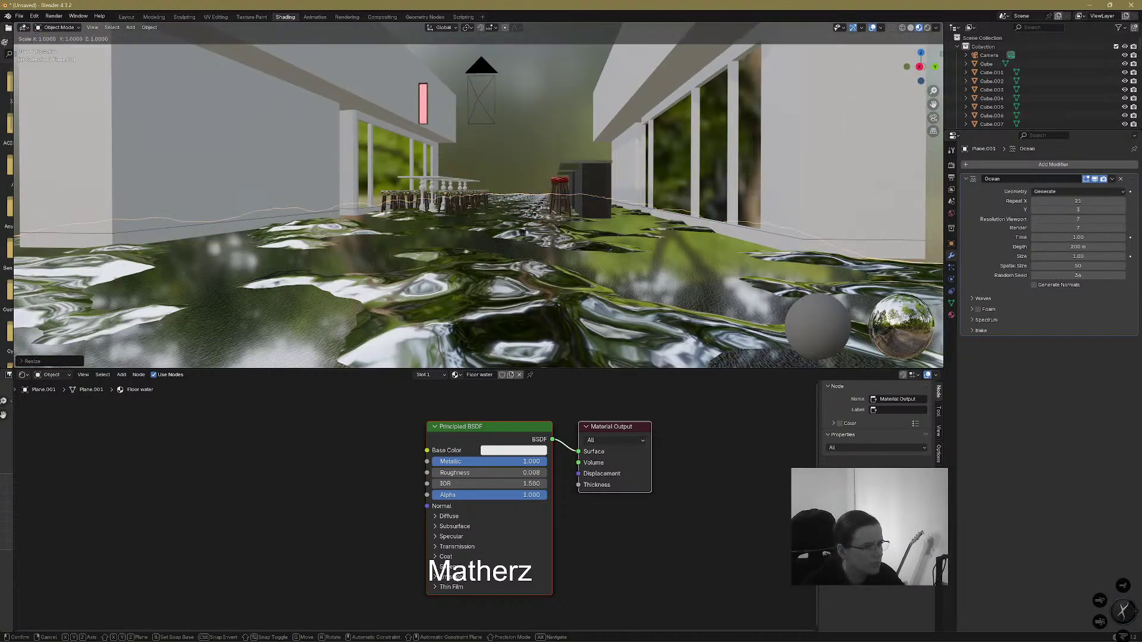
pyautogui.press('z')
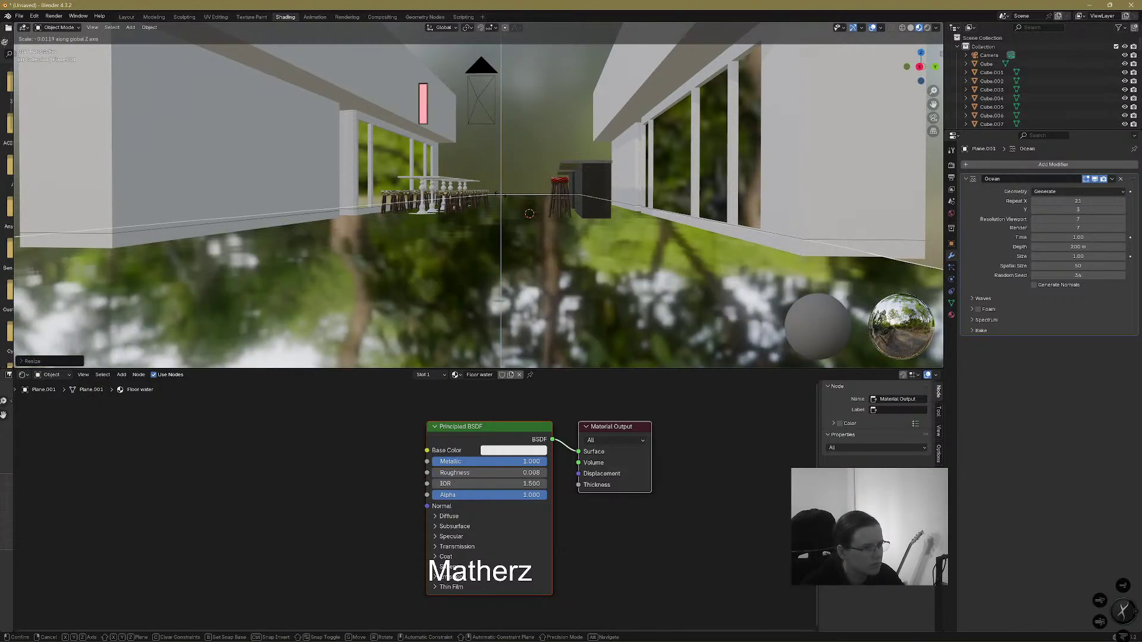
pyautogui.click(515, 235)
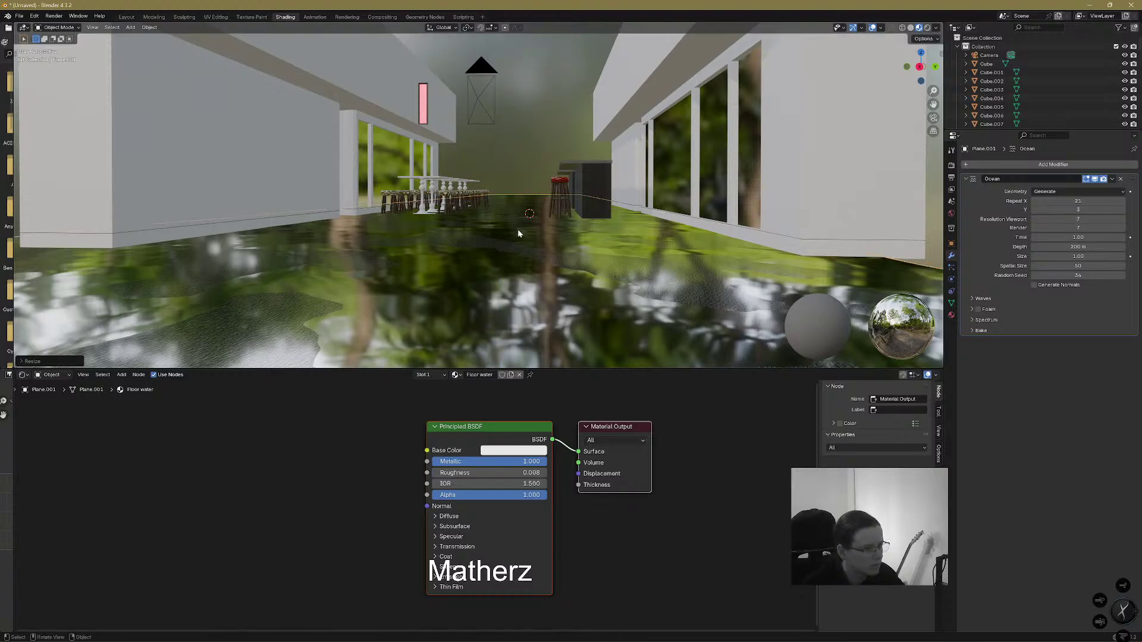
pyautogui.press('g')
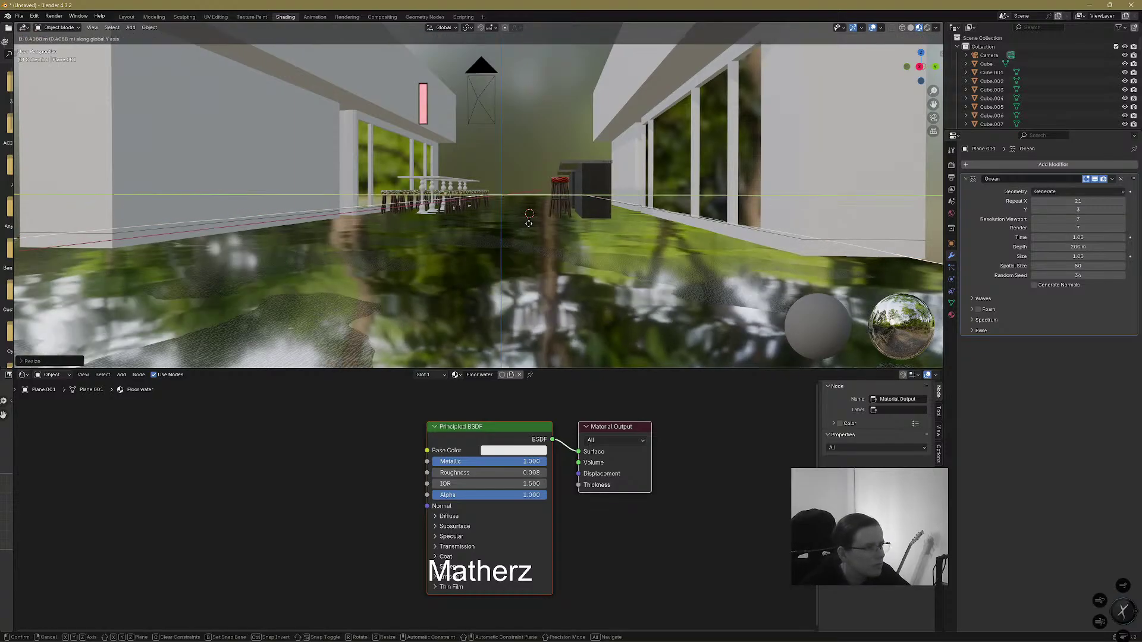
pyautogui.press('z')
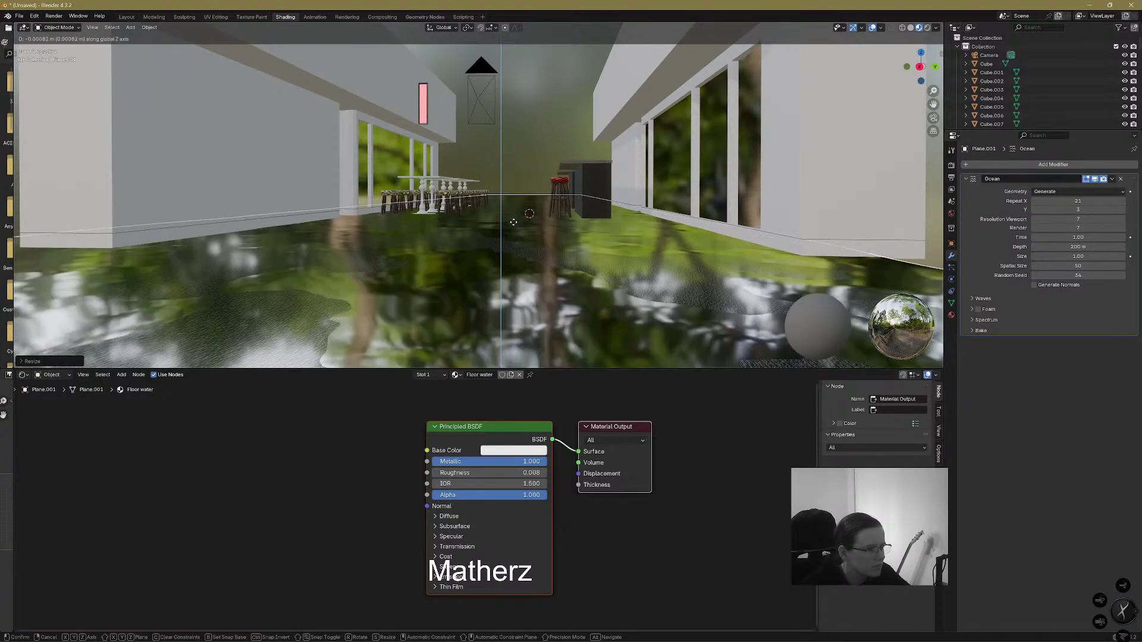
pyautogui.click(514, 221)
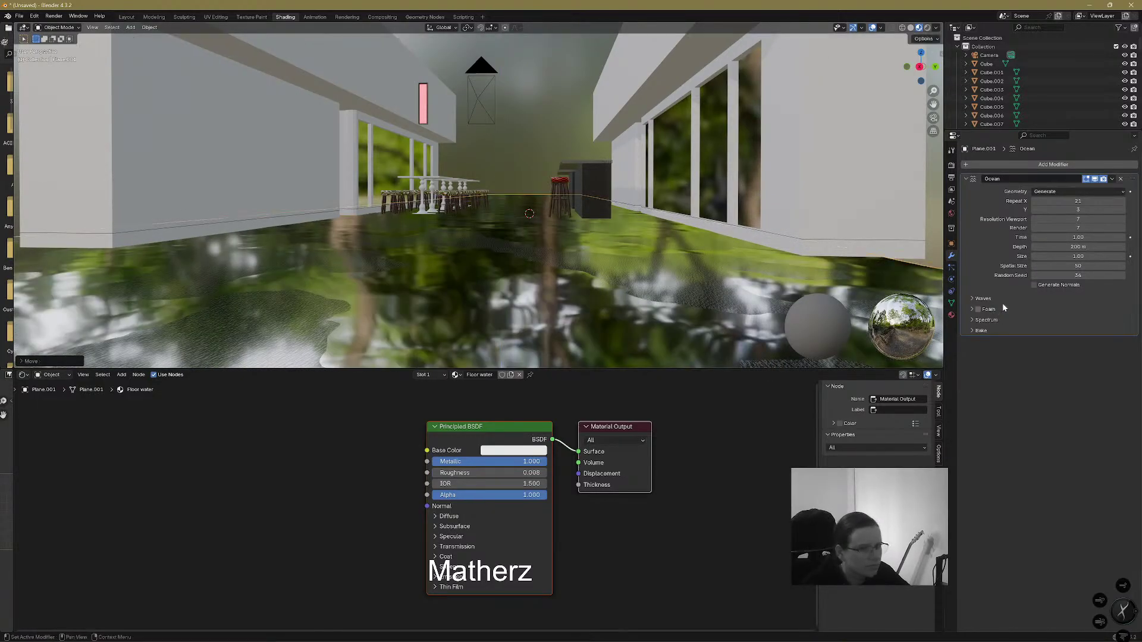
# Set the Ocean modifier's Random Seed to 52 for the flattened floor water
pyautogui.click(1122, 275)
pyautogui.click(1122, 275)
pyautogui.click(1123, 275)
pyautogui.click(1122, 276)
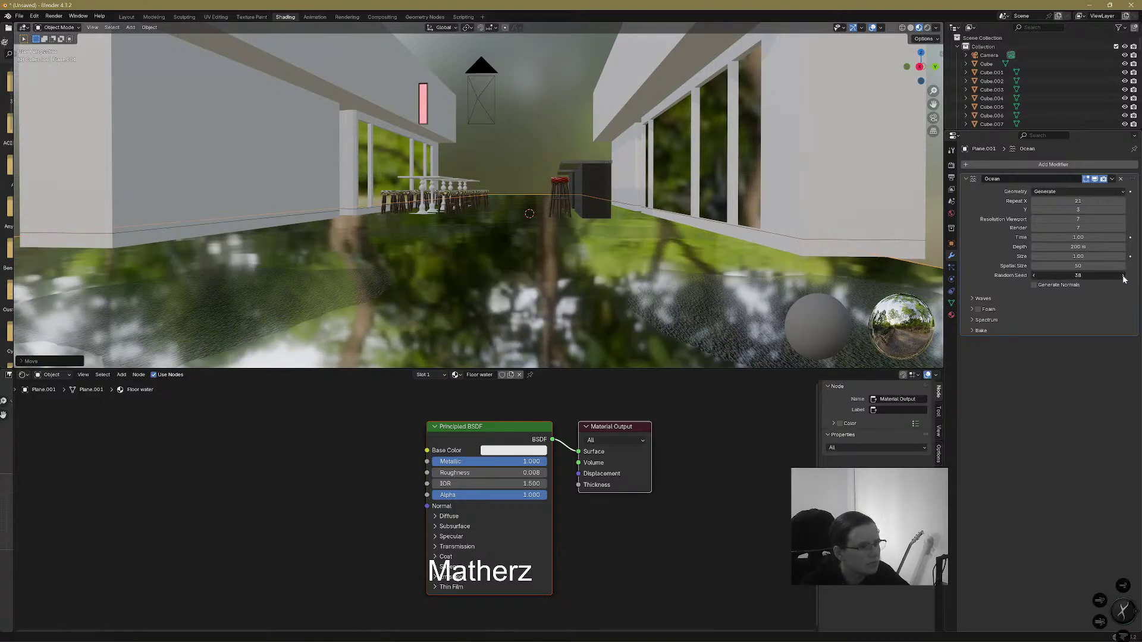
pyautogui.click(1123, 276)
pyautogui.click(1123, 275)
pyautogui.click(1123, 275)
pyautogui.click(1123, 275)
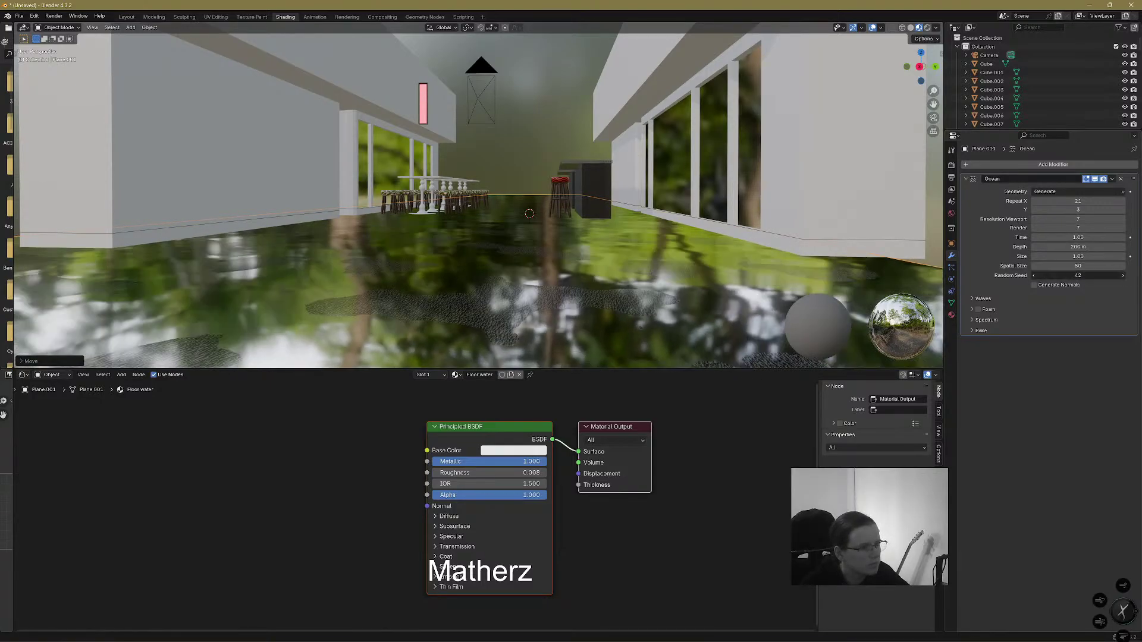
pyautogui.click(1122, 275)
pyautogui.click(1123, 276)
pyautogui.click(1123, 275)
pyautogui.click(1122, 276)
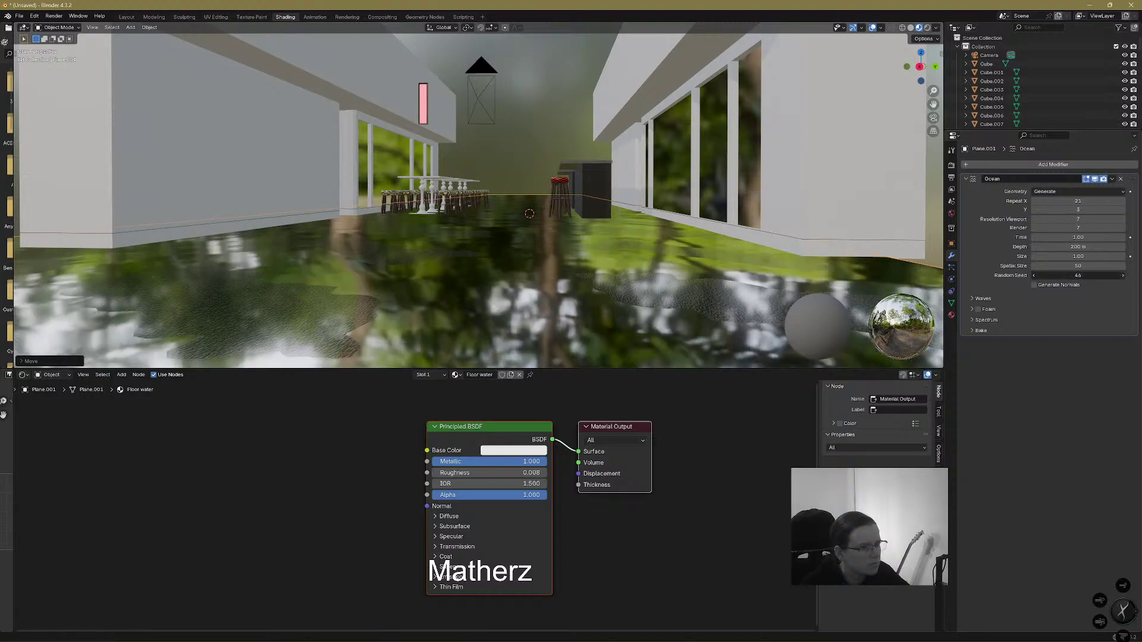
pyautogui.click(1122, 276)
pyautogui.click(1123, 276)
pyautogui.click(1122, 275)
pyautogui.click(1122, 275)
pyautogui.click(1122, 276)
pyautogui.click(1123, 275)
# Reposition the floor water vertically along Z so patches of the rough floor show between the puddles
pyautogui.moveTo(729, 229); pyautogui.dragTo(724, 257, button='middle')
pyautogui.moveTo(597, 272); pyautogui.dragTo(594, 238, button='middle')
pyautogui.press('g')
pyautogui.press('z')
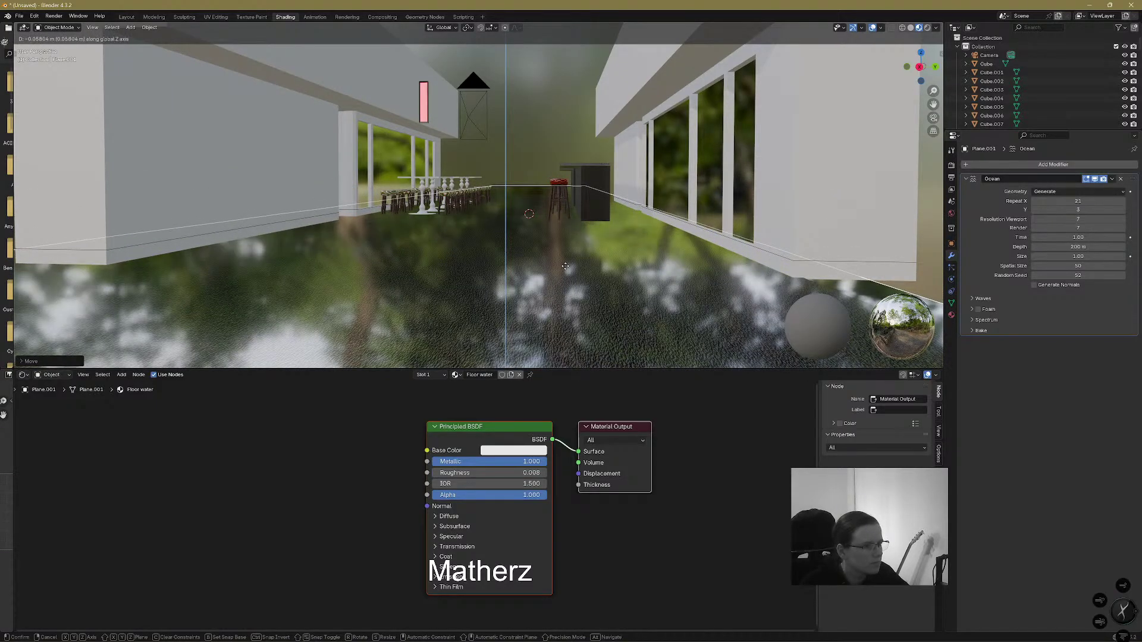
pyautogui.click(564, 266)
# Scale the floor water up along Z to make its ripples more pronounced
pyautogui.moveTo(565, 265); pyautogui.dragTo(602, 269, button='middle')
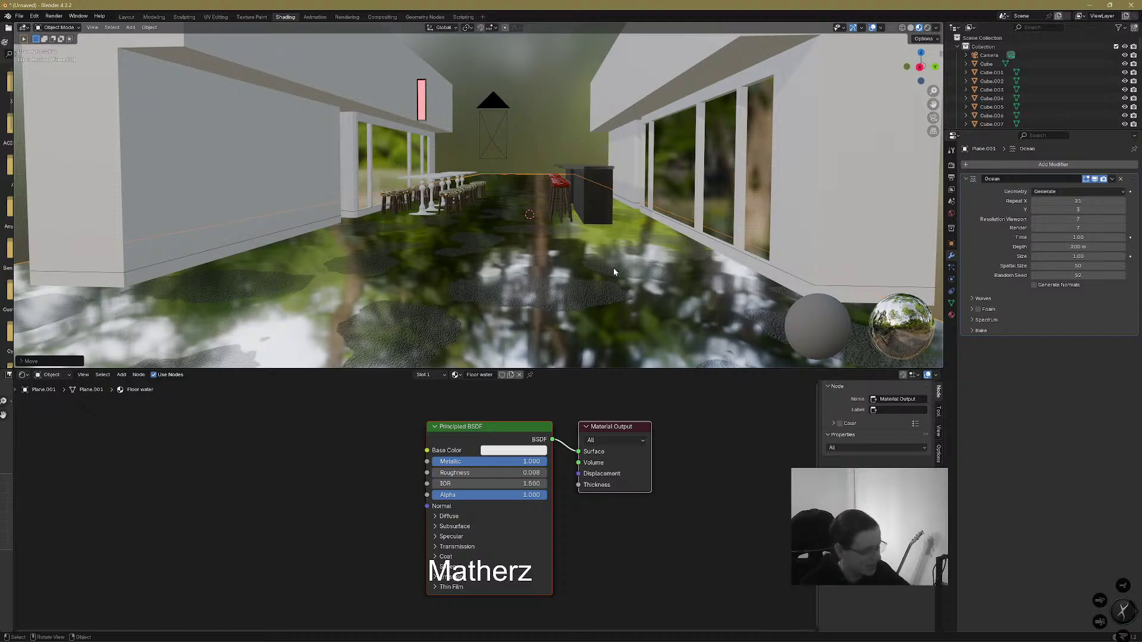
pyautogui.press('s')
pyautogui.press('z')
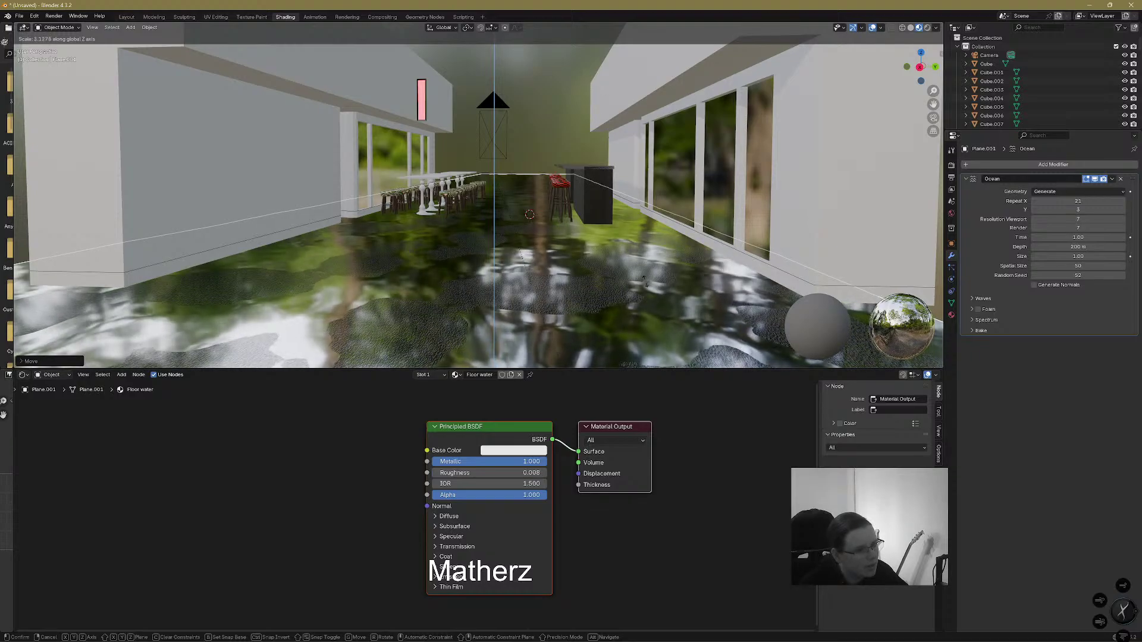
pyautogui.click(725, 245)
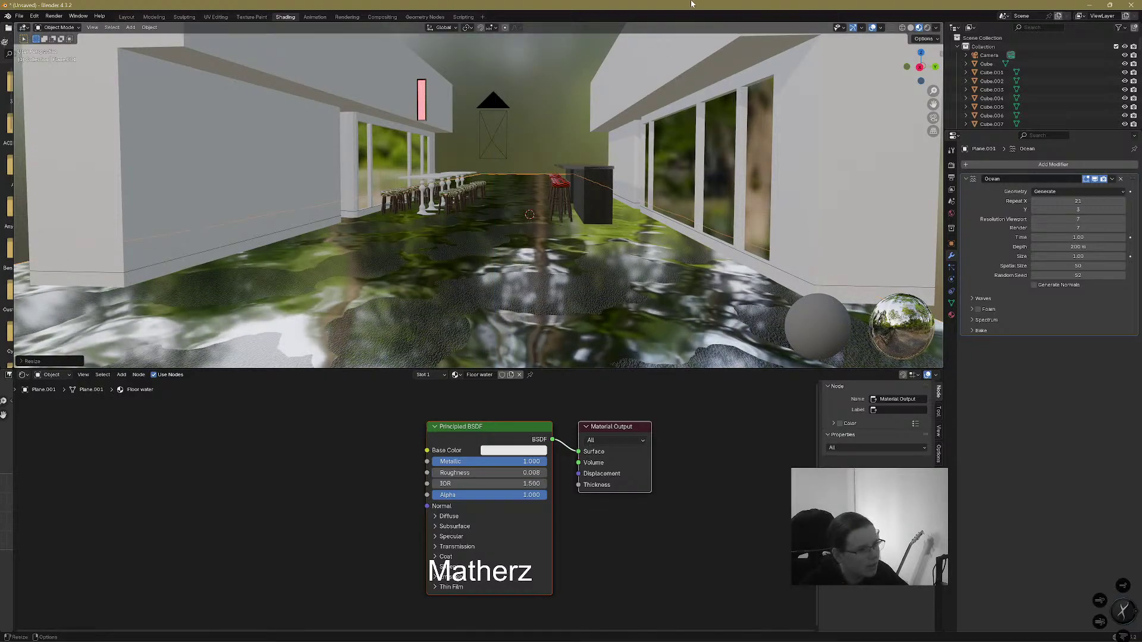
# Nudge the Floor water plane slightly along the Z axis
pyautogui.press('g')
pyautogui.press('z')
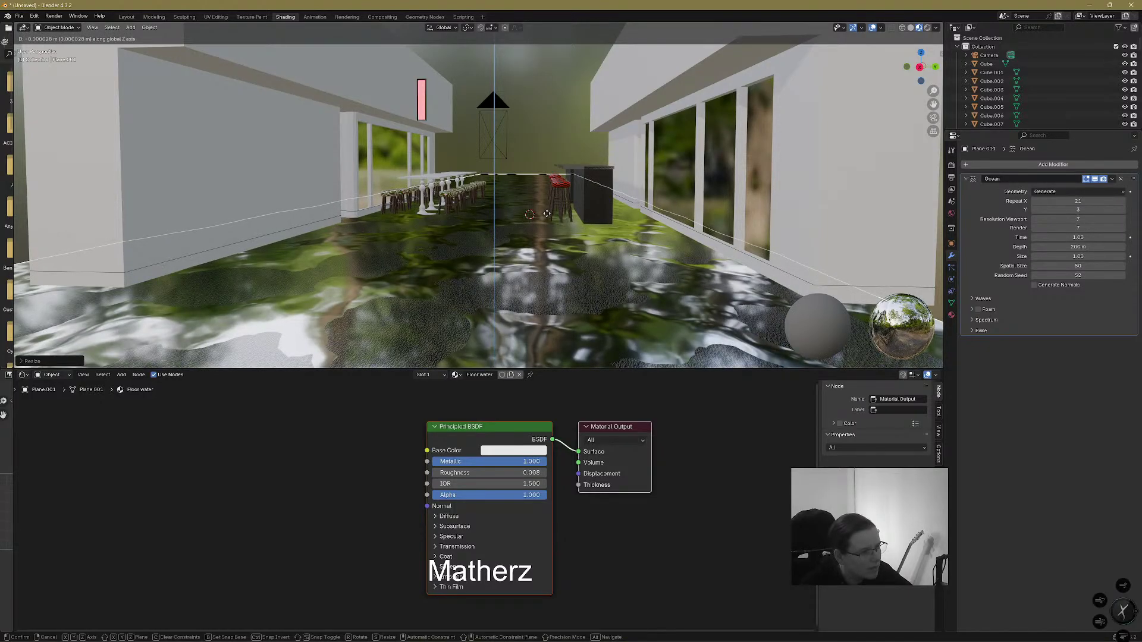
pyautogui.click(547, 213)
# Preview the scene in rendered shading and lower the Floor water material's Alpha to 0.175
pyautogui.moveTo(573, 174); pyautogui.dragTo(811, 29, button='middle')
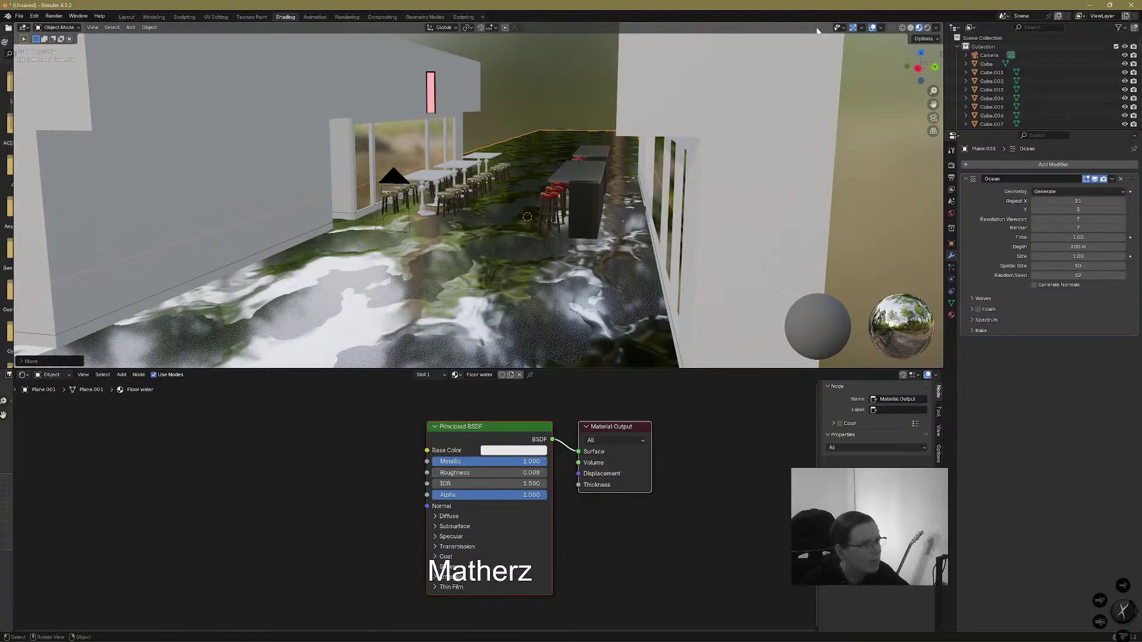
pyautogui.click(927, 27)
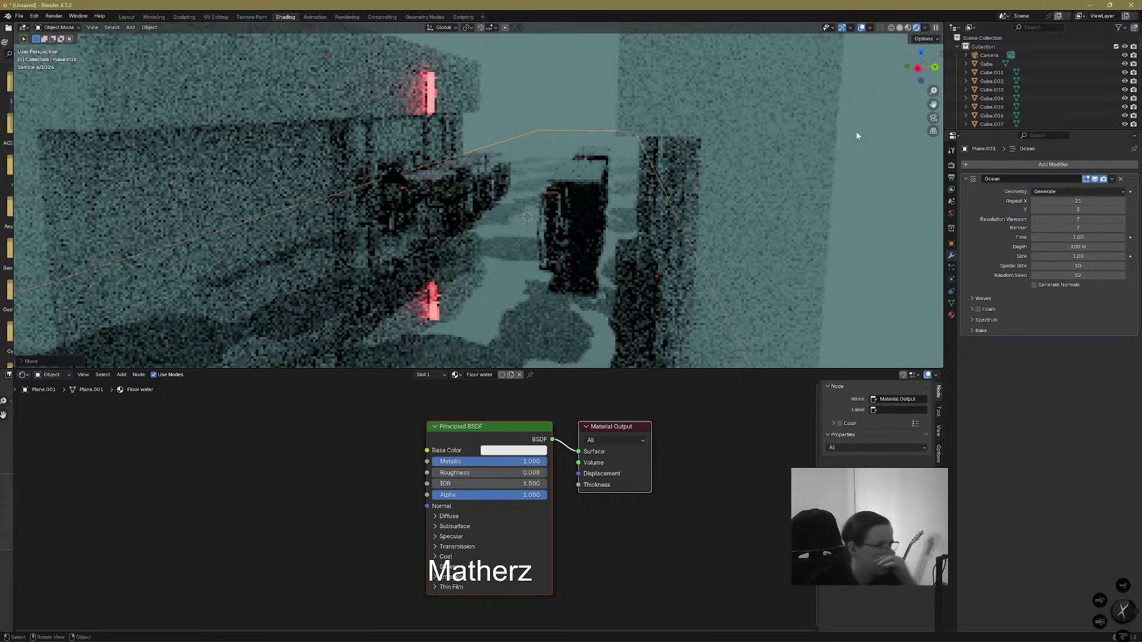
pyautogui.moveTo(526, 496)
pyautogui.mouseDown()
pyautogui.moveTo(456, 496)
pyautogui.moveTo(507, 490)
pyautogui.mouseUp()
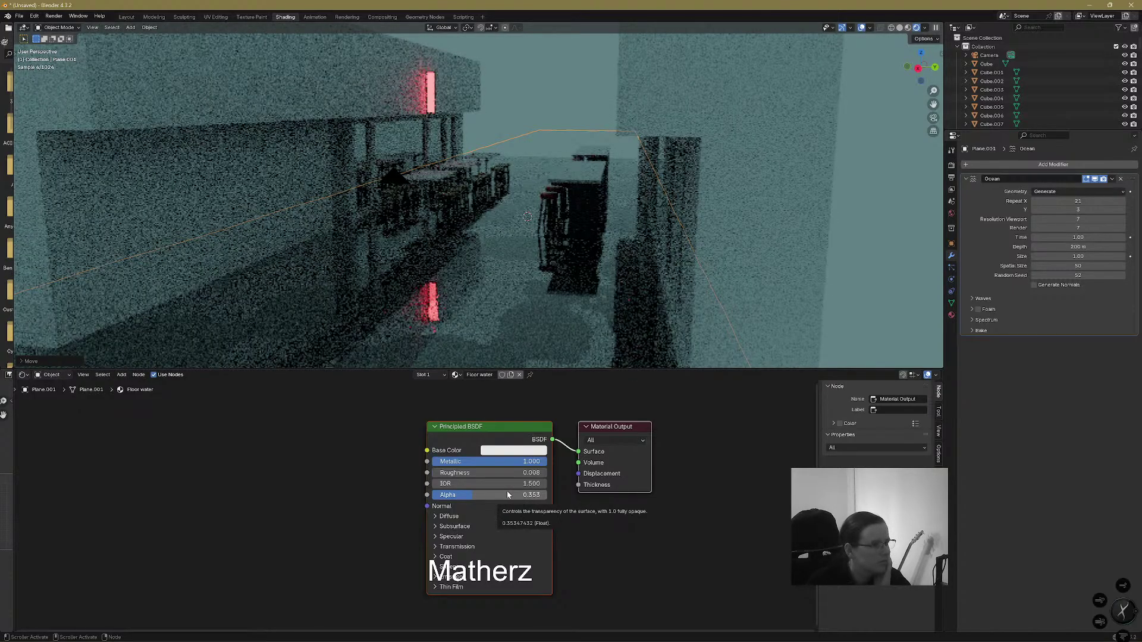
pyautogui.moveTo(462, 496); pyautogui.dragTo(451, 497)
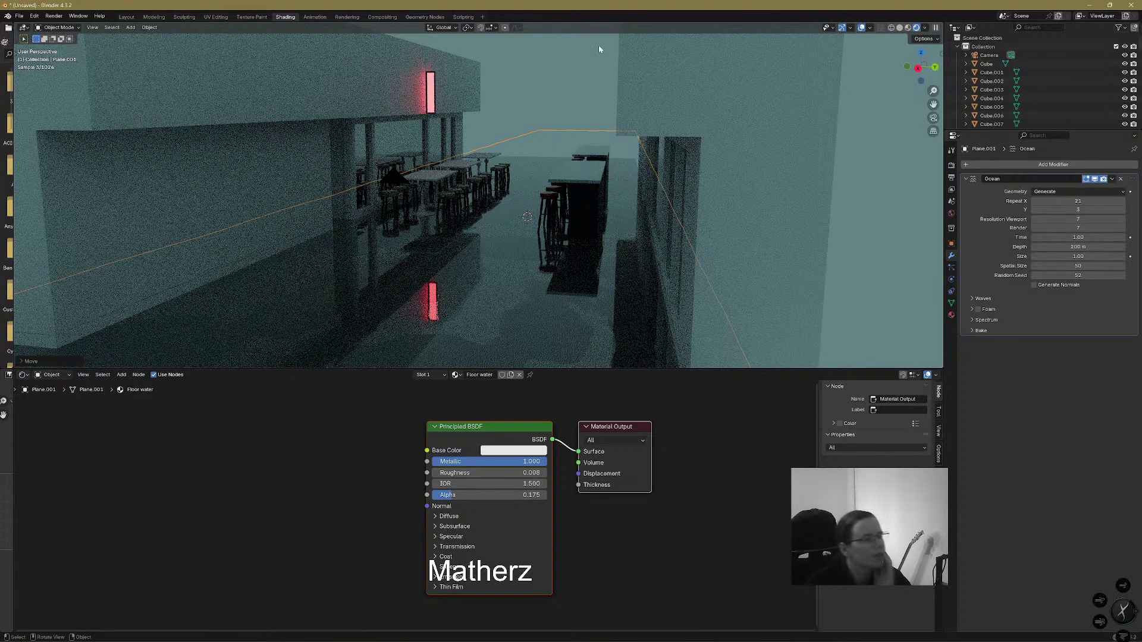
# Try a darker glass colour on the Window material of the shop building with the red sign, and undo it
pyautogui.click(402, 89)
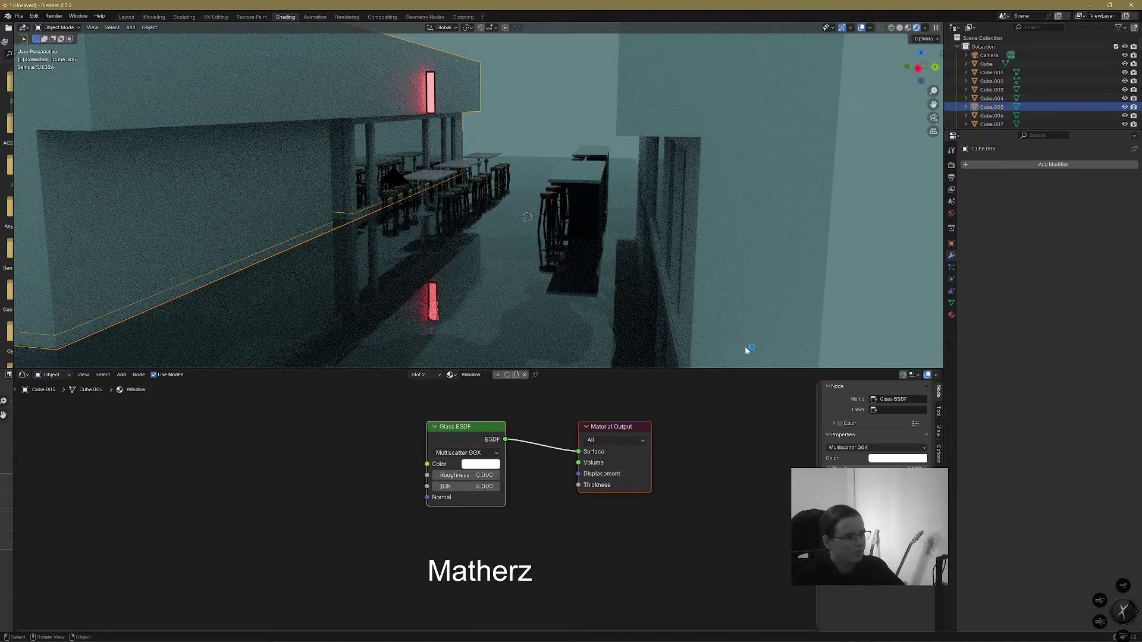
pyautogui.click(484, 466)
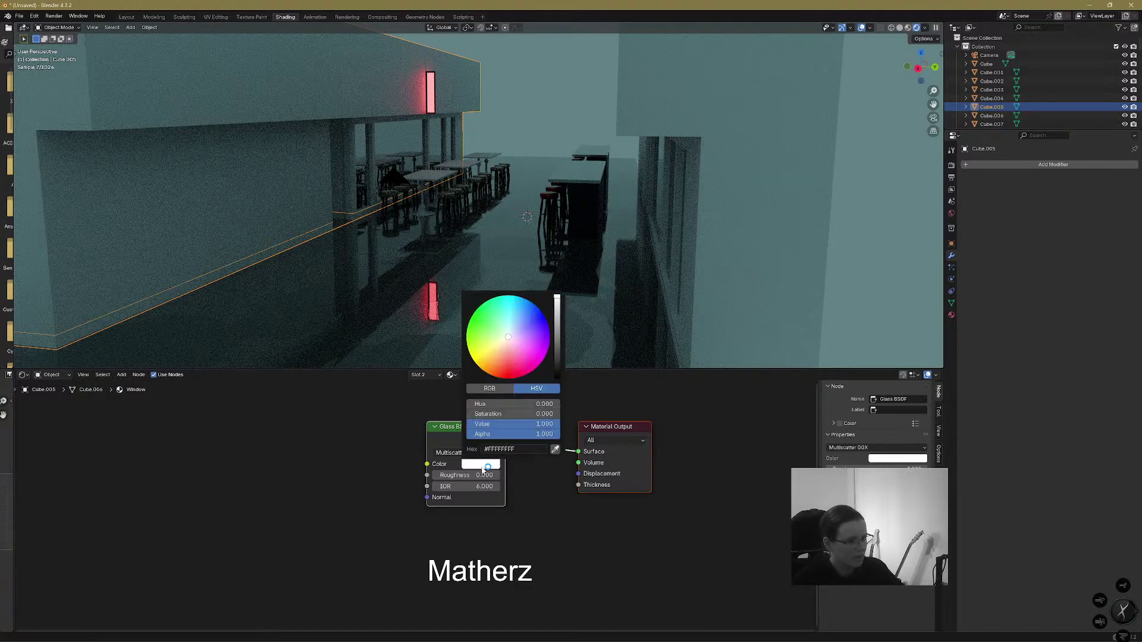
pyautogui.moveTo(557, 342); pyautogui.dragTo(557, 361)
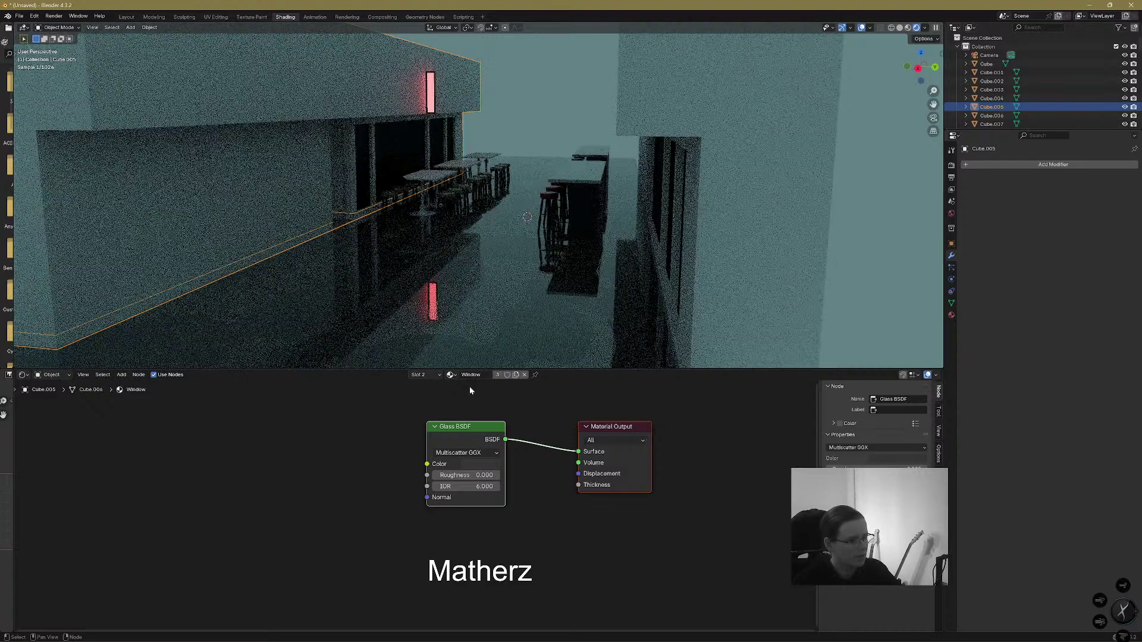
pyautogui.hotkey('ctrl', 'z')
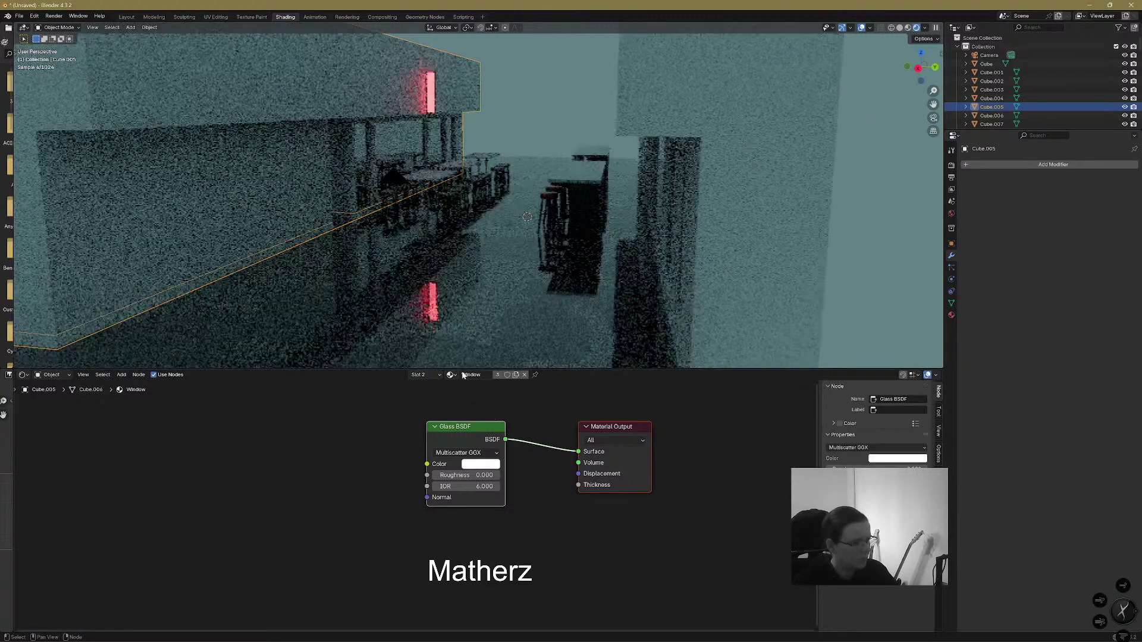
# Darken the Base Color of the building's Base of shop material to grey #535353, Value 0.087
pyautogui.click(450, 375)
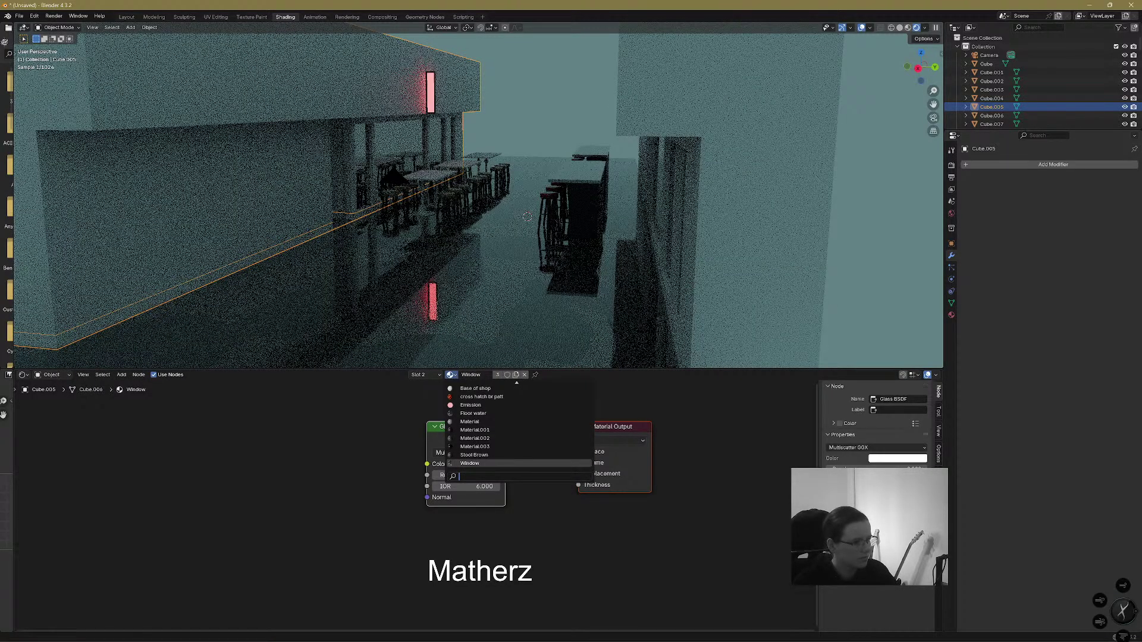
pyautogui.click(951, 315)
pyautogui.click(990, 167)
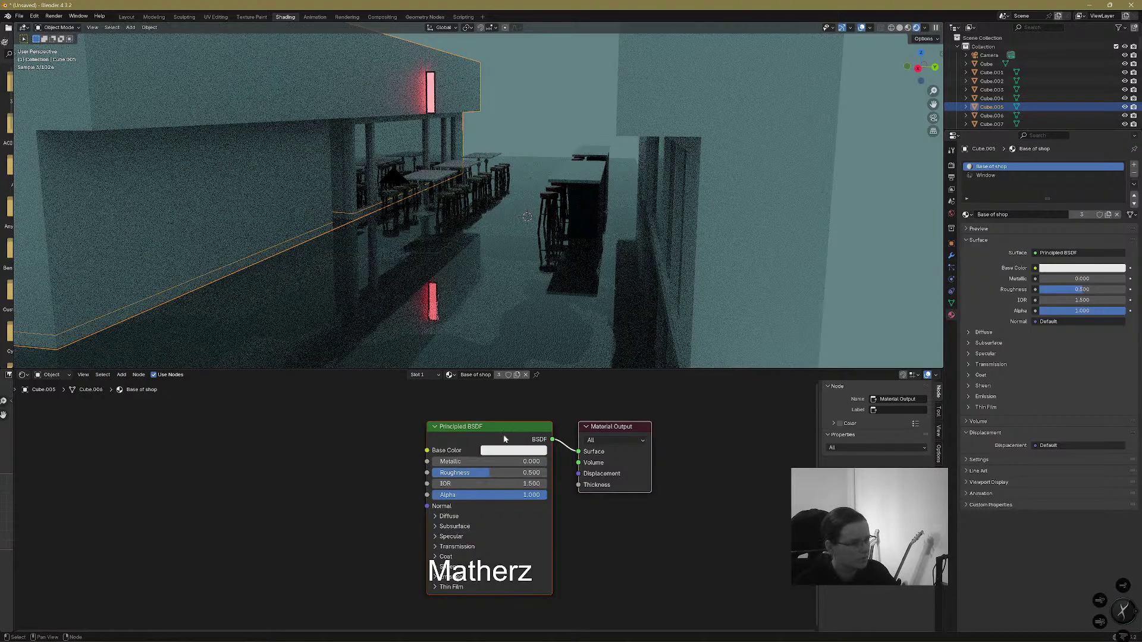
pyautogui.click(509, 452)
pyautogui.moveTo(577, 321); pyautogui.dragTo(591, 335)
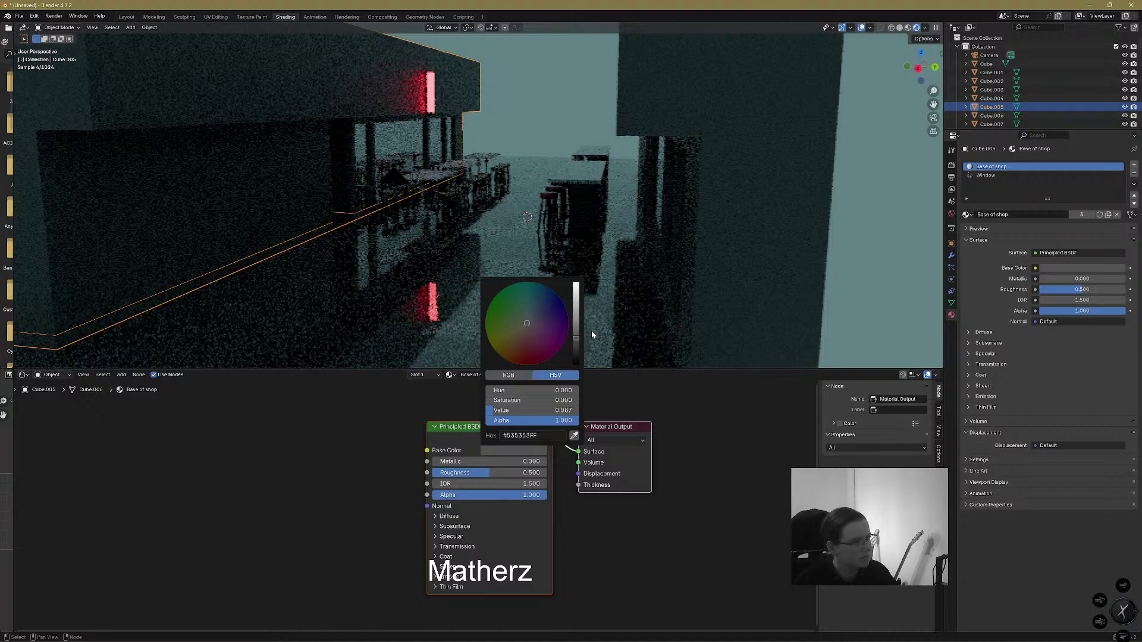
# Switch to the Layout workspace and show the main viewport in wireframe shading
pyautogui.click(899, 28)
pyautogui.click(127, 18)
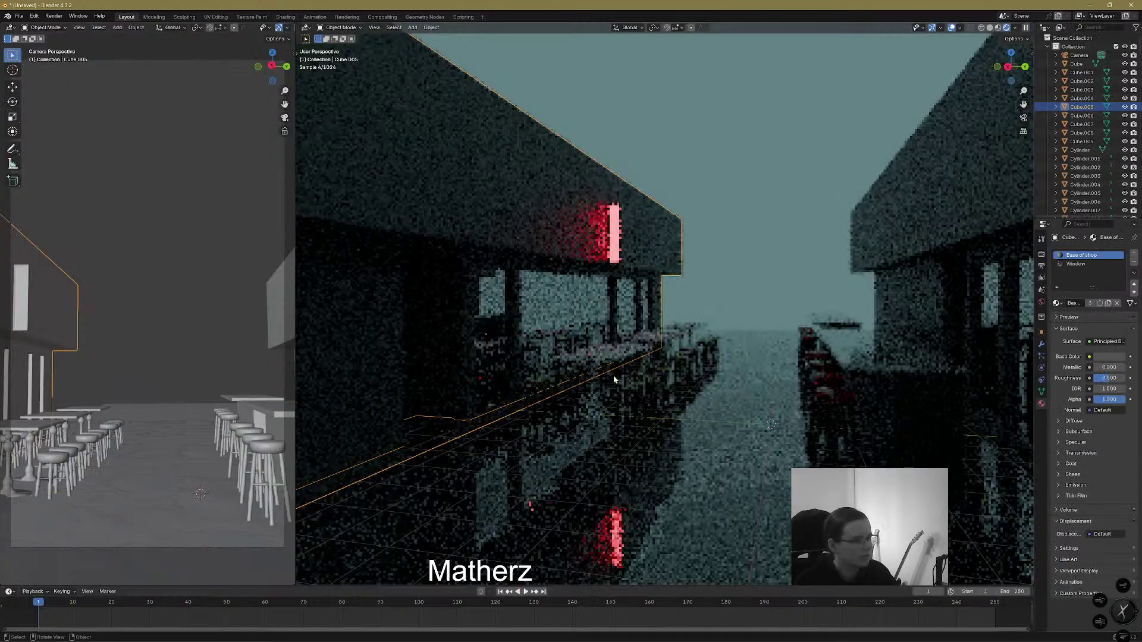
pyautogui.click(981, 29)
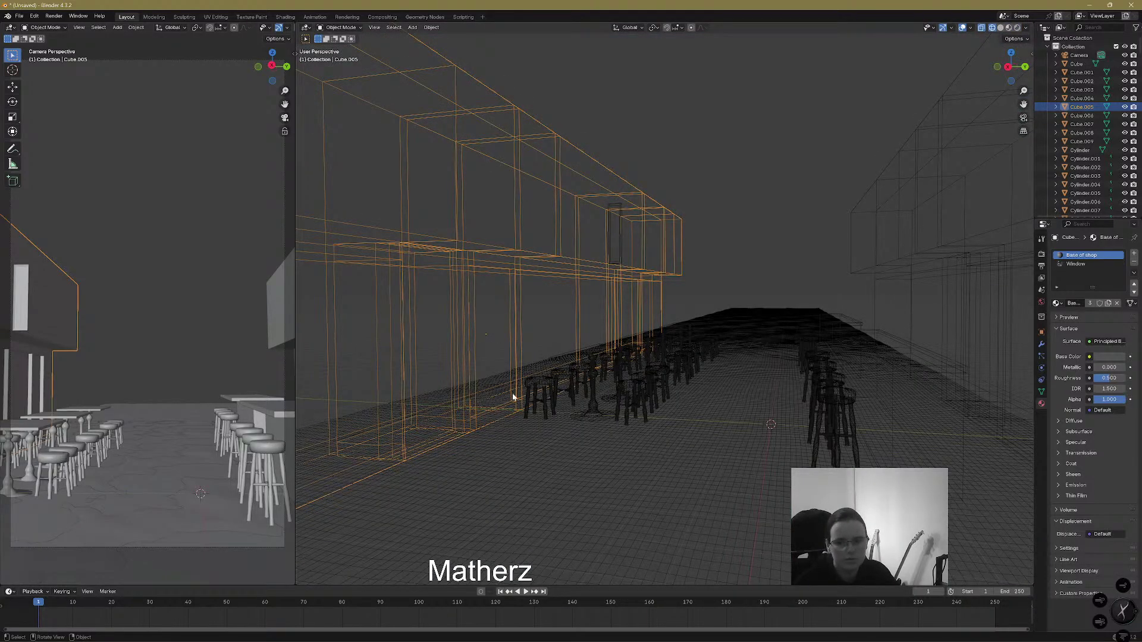
# Select the tables and stools in front of the shop with the sign, excluding the water plane
pyautogui.moveTo(537, 412); pyautogui.dragTo(556, 401, button='middle')
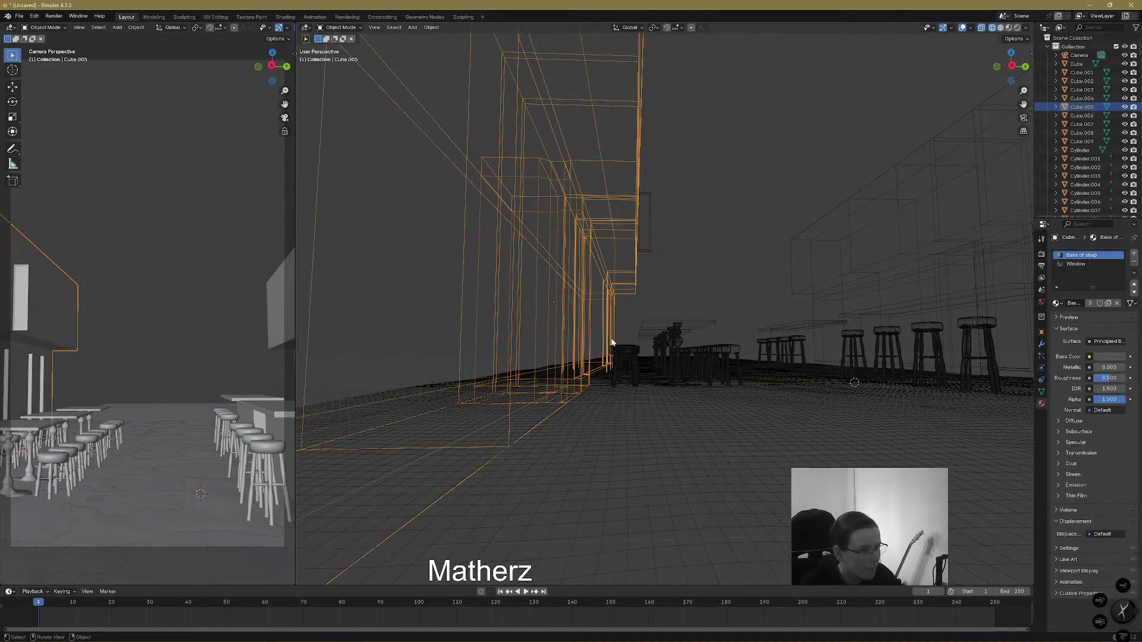
pyautogui.click(627, 349)
pyautogui.keyDown('shift'); pyautogui.click(640, 356); pyautogui.keyUp('shift')
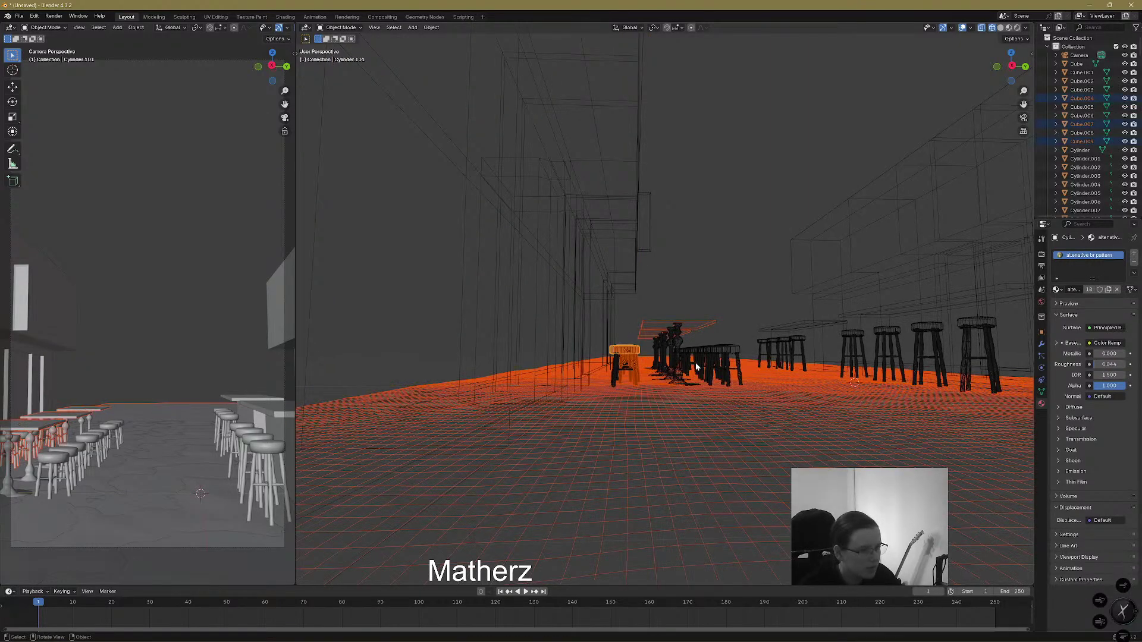
pyautogui.keyDown('shift'); pyautogui.moveTo(721, 301); pyautogui.dragTo(619, 384); pyautogui.keyUp('shift')
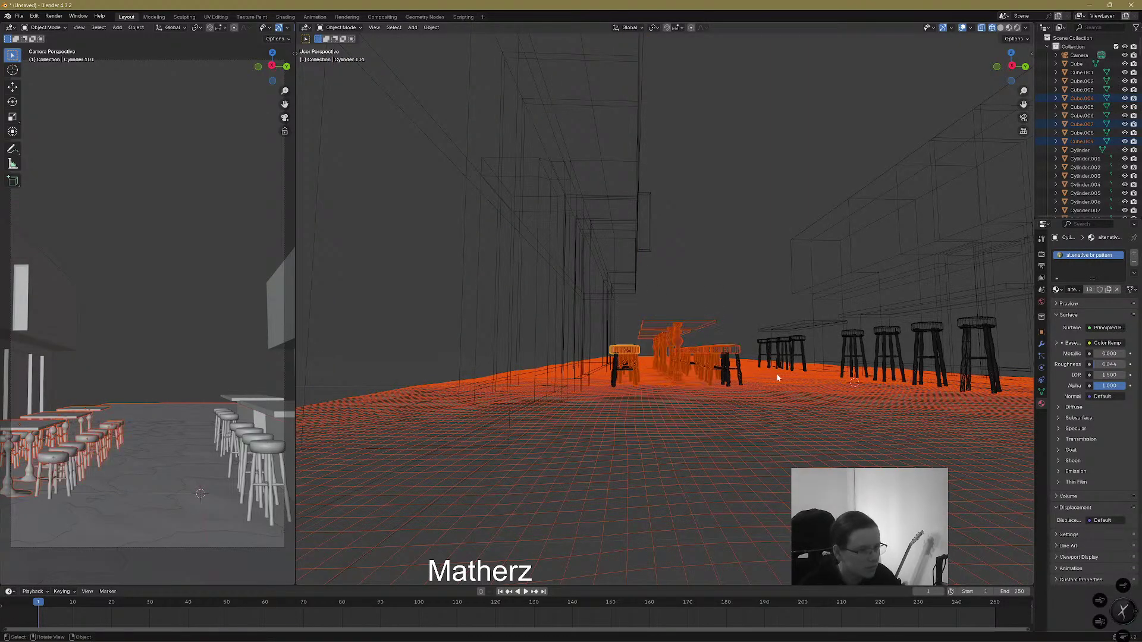
pyautogui.keyDown('shift'); pyautogui.click(733, 378); pyautogui.keyUp('shift')
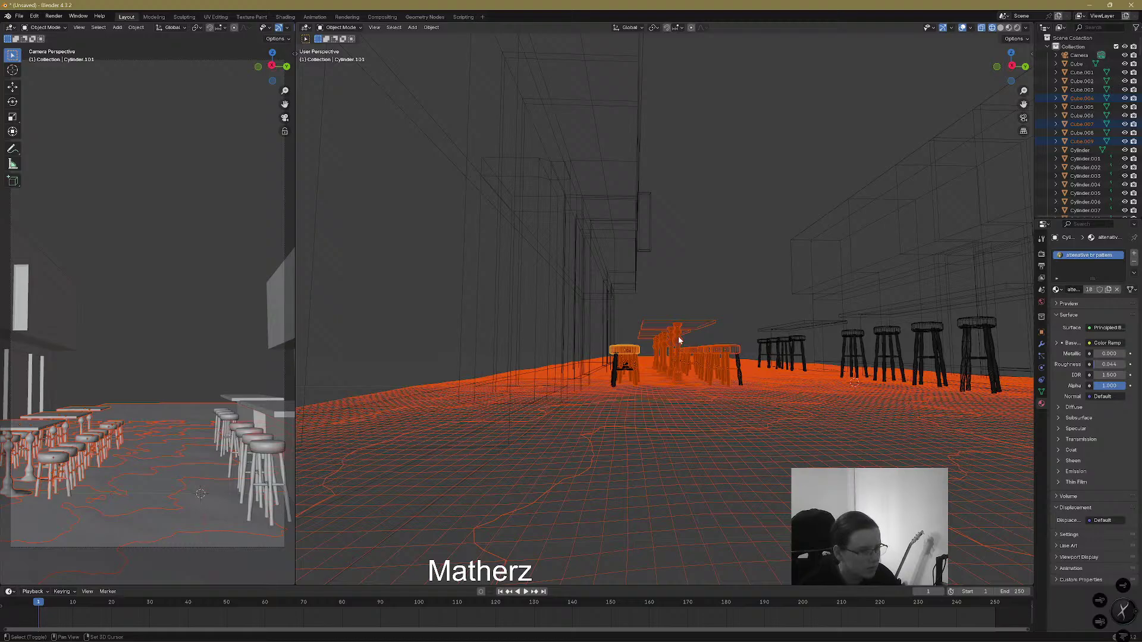
pyautogui.keyDown('shift'); pyautogui.click(751, 360); pyautogui.keyUp('shift')
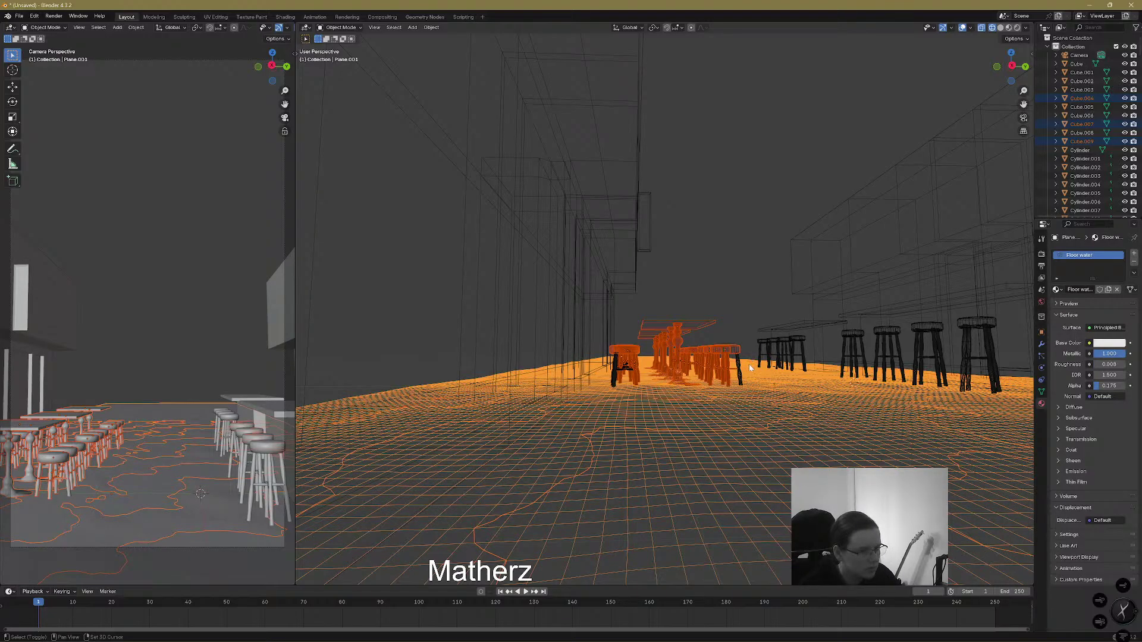
pyautogui.keyDown('shift'); pyautogui.click(750, 368); pyautogui.keyUp('shift')
# Add the missing stool parts to the furniture selection and remove the shop building and water plane from it
pyautogui.moveTo(748, 365); pyautogui.dragTo(772, 379, button='middle')
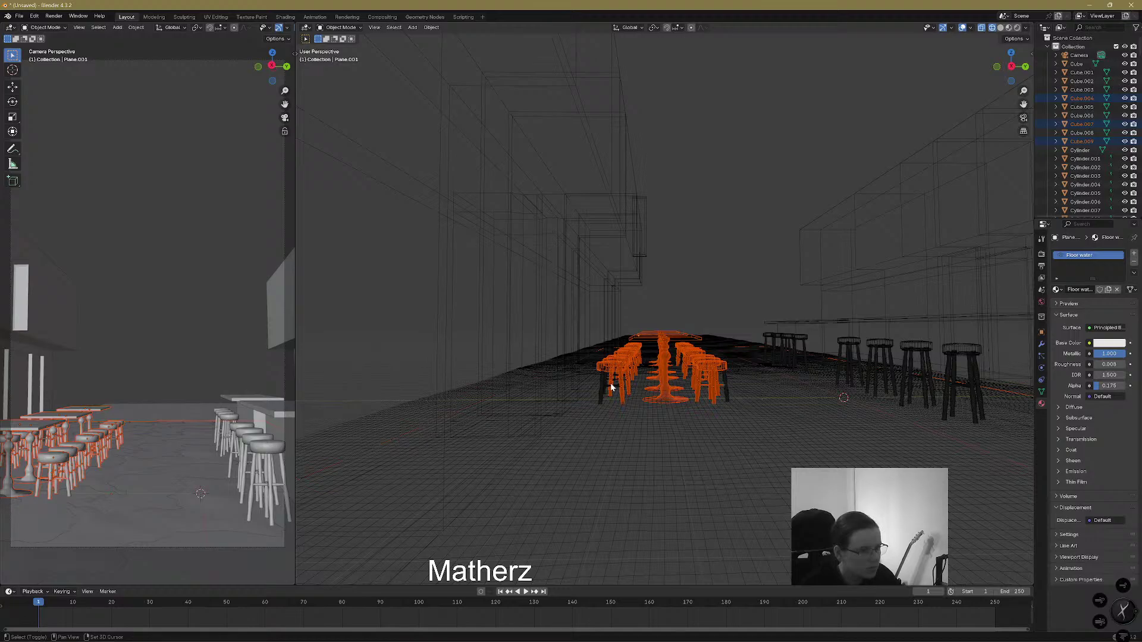
pyautogui.keyDown('shift'); pyautogui.click(643, 355); pyautogui.keyUp('shift')
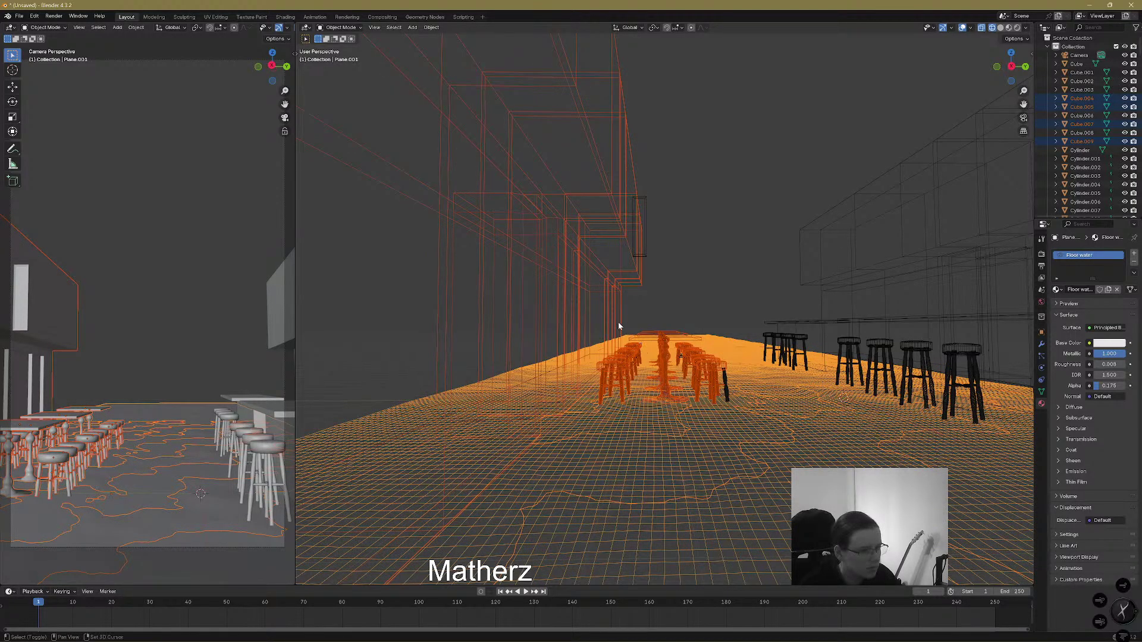
pyautogui.moveTo(726, 398); pyautogui.dragTo(622, 150, button='middle')
pyautogui.keyDown('shift'); pyautogui.click(622, 150); pyautogui.keyUp('shift')
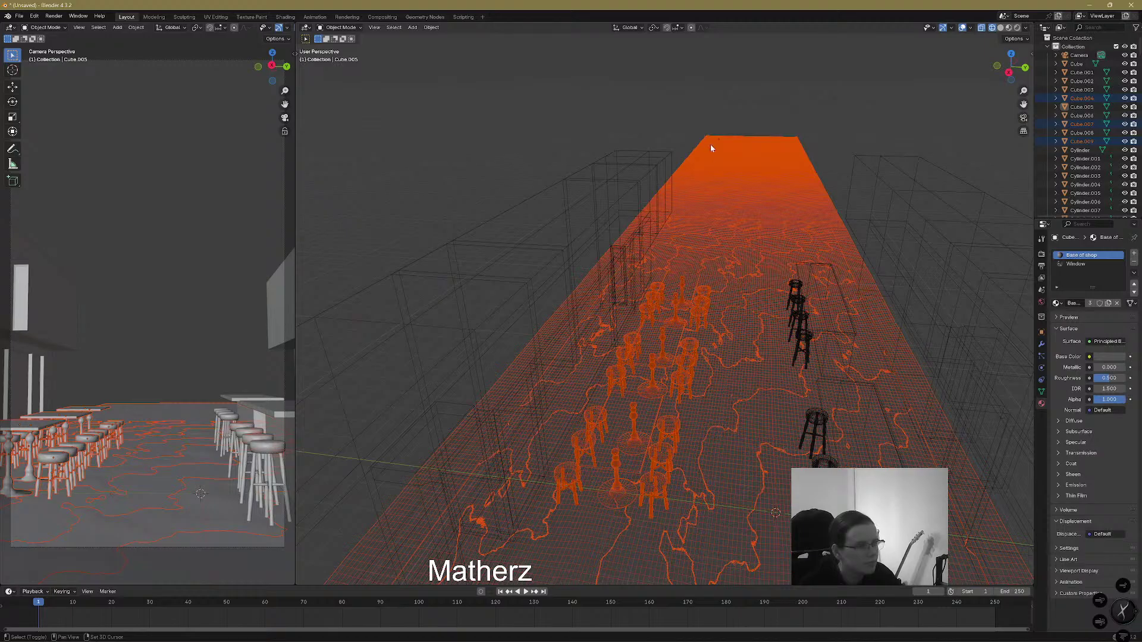
pyautogui.keyDown('shift'); pyautogui.click(710, 148); pyautogui.keyUp('shift')
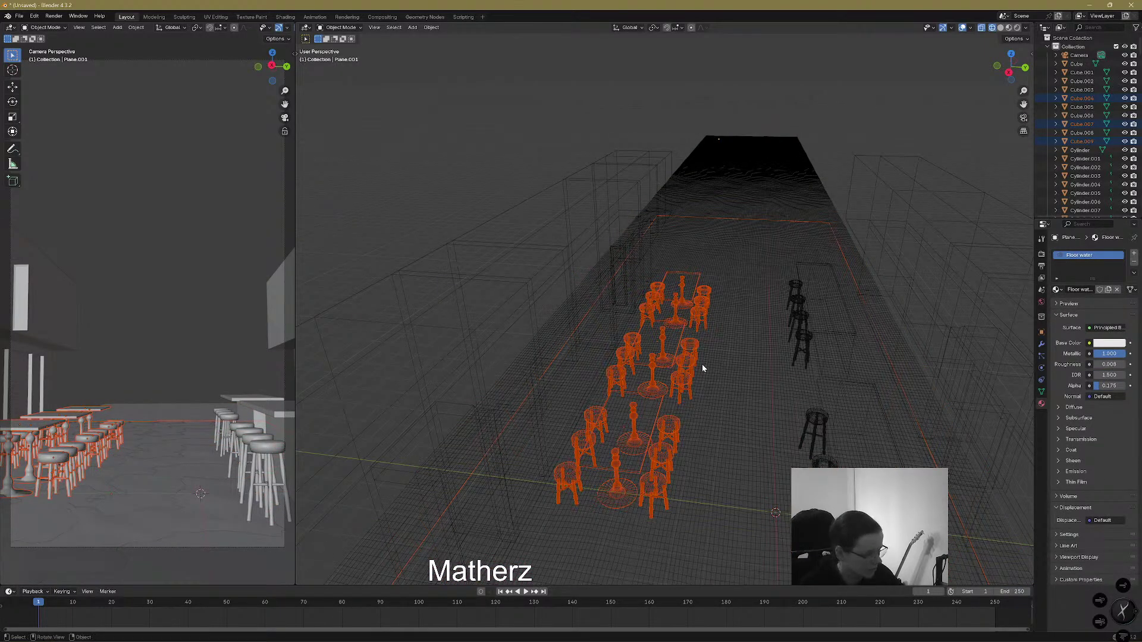
# Duplicate the selected tables and stools and place the copies on the far side of the shop building, away from the street
pyautogui.hotkey('shift', 'd')
pyautogui.press('x')
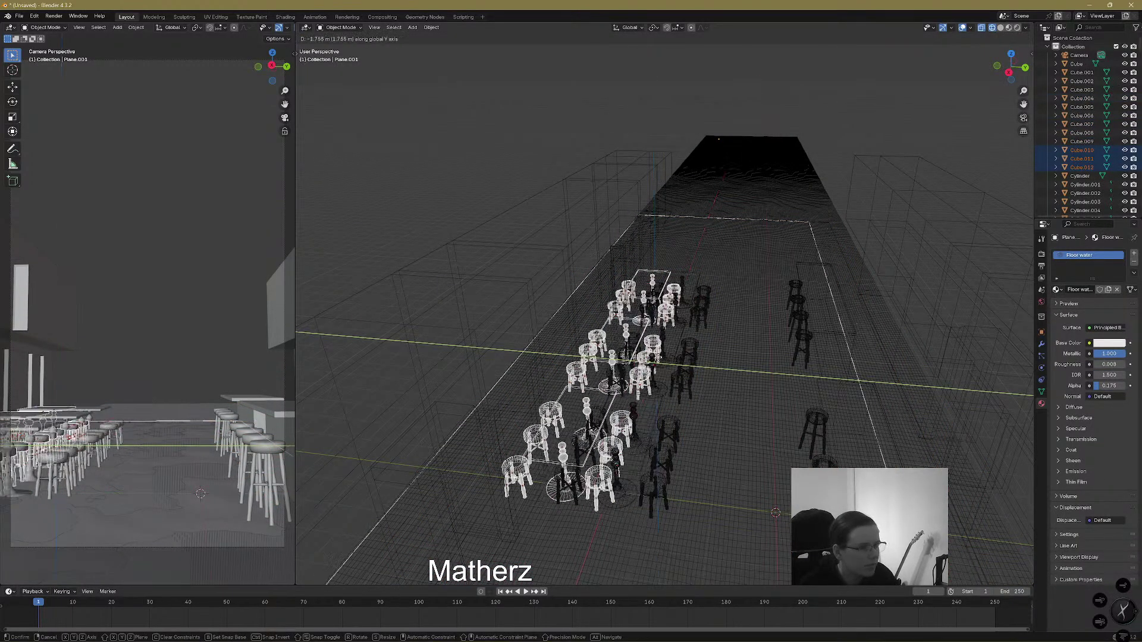
pyautogui.click(719, 288)
pyautogui.hotkey('shift', 'z')
pyautogui.moveTo(720, 287); pyautogui.dragTo(761, 275, button='middle')
pyautogui.moveTo(641, 340); pyautogui.dragTo(642, 352, button='middle')
pyautogui.press('g')
pyautogui.click(448, 307)
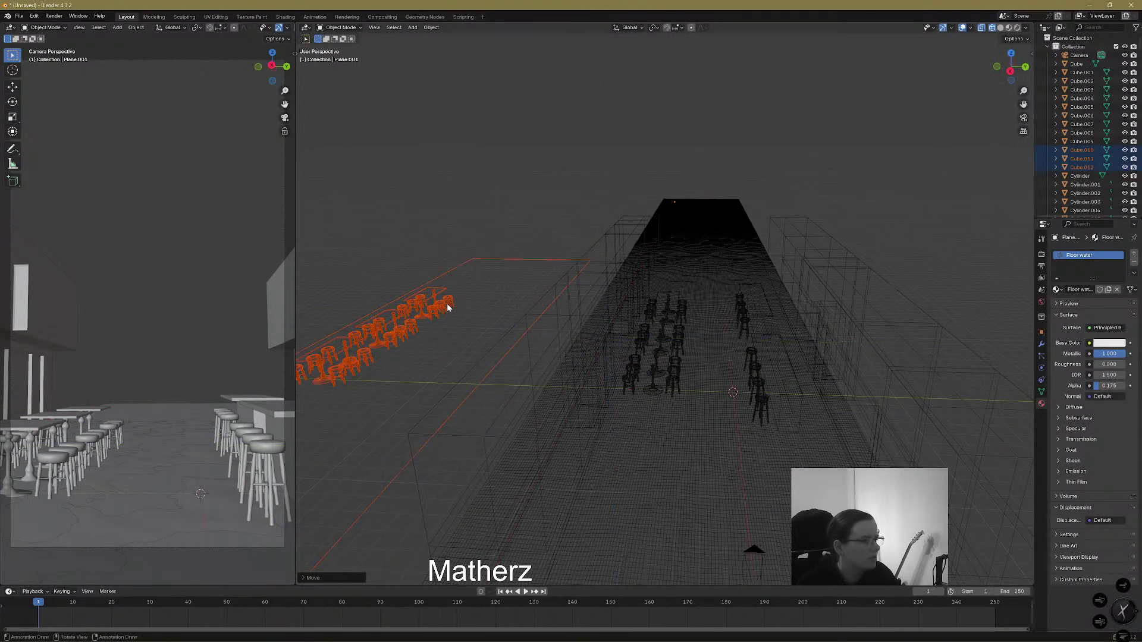
# Deselect the copied floor plane and move the copied tables and stools along the Y axis back to the shop
pyautogui.keyDown('shift'); pyautogui.click(512, 259); pyautogui.keyUp('shift')
pyautogui.keyDown('shift'); pyautogui.click(512, 259); pyautogui.keyUp('shift')
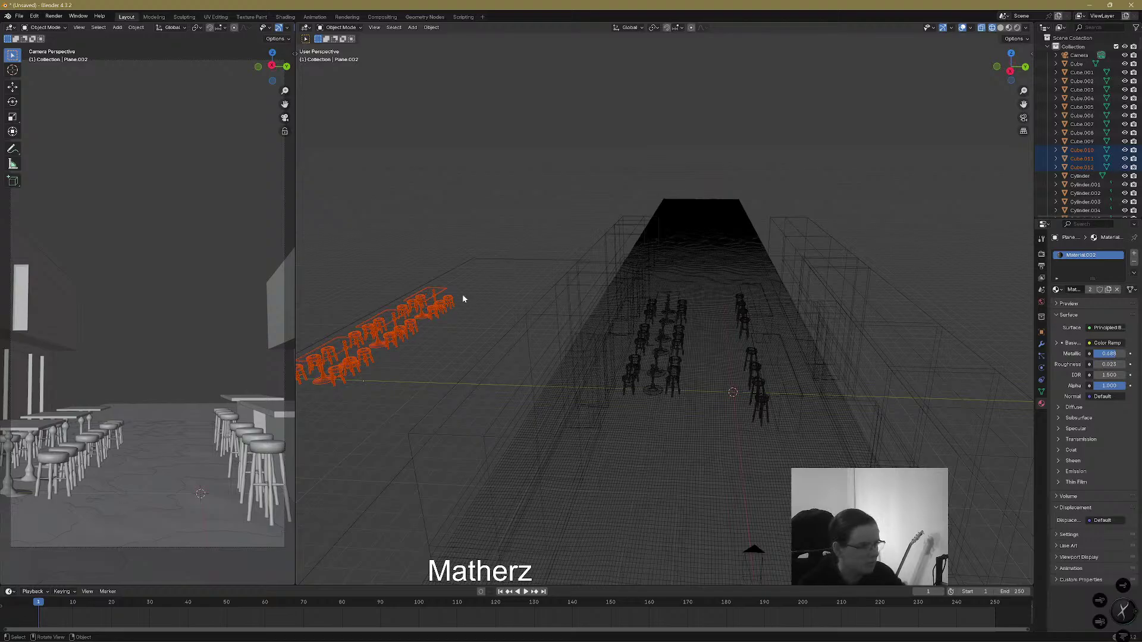
pyautogui.press('g')
pyautogui.press('x')
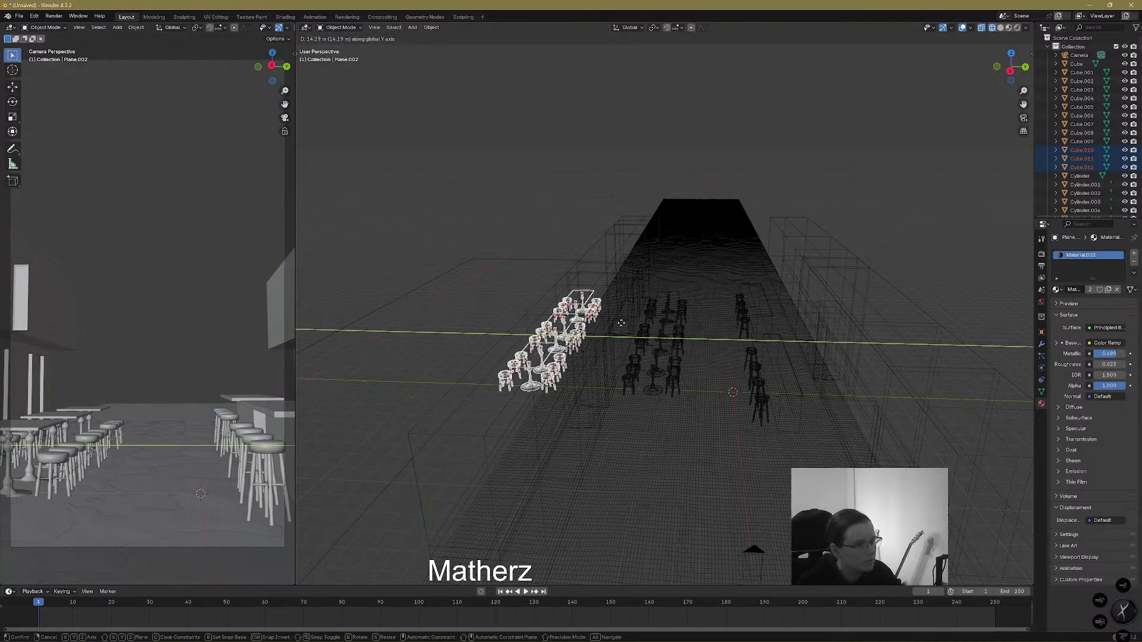
pyautogui.click(748, 366)
# Adjust the copied tables and stools along the Y axis, placing them in a row behind the original tables
pyautogui.scroll(5, 748, 365)
pyautogui.moveTo(763, 436); pyautogui.dragTo(757, 411, button='middle')
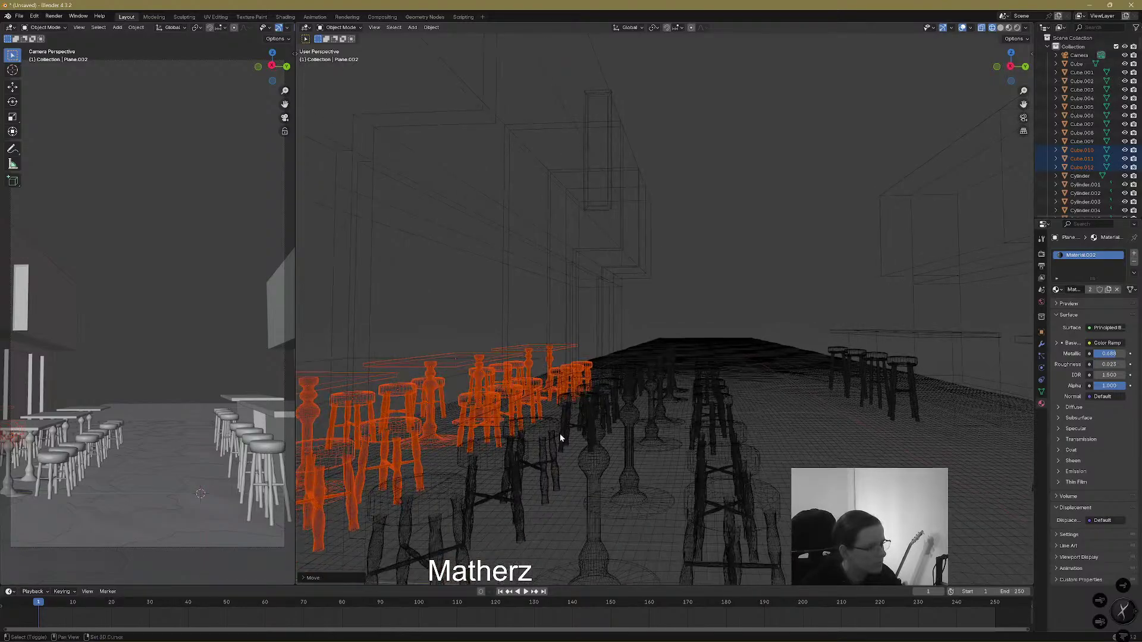
pyautogui.scroll(4, 721, 400)
pyautogui.press('g')
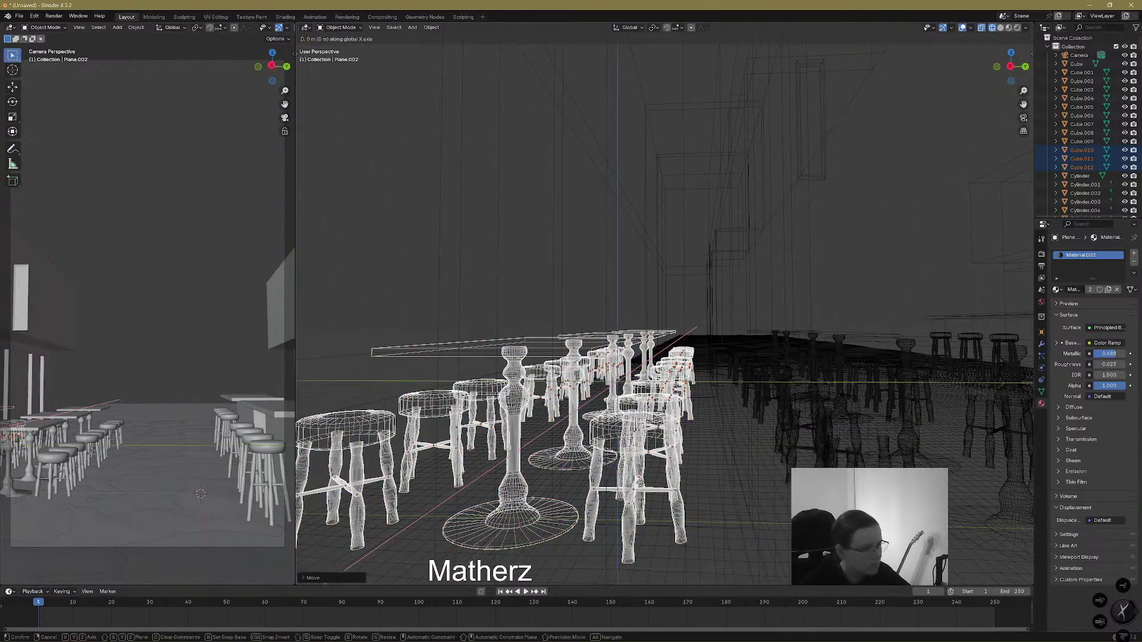
pyautogui.press('y')
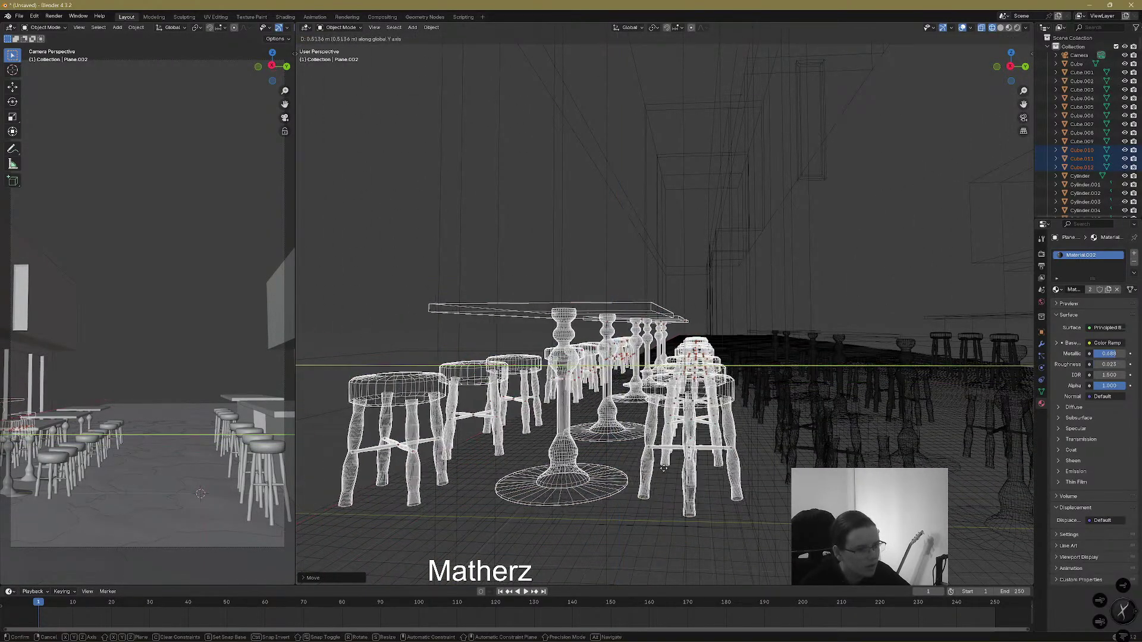
pyautogui.click(831, 430)
pyautogui.moveTo(831, 430); pyautogui.dragTo(876, 357, button='middle')
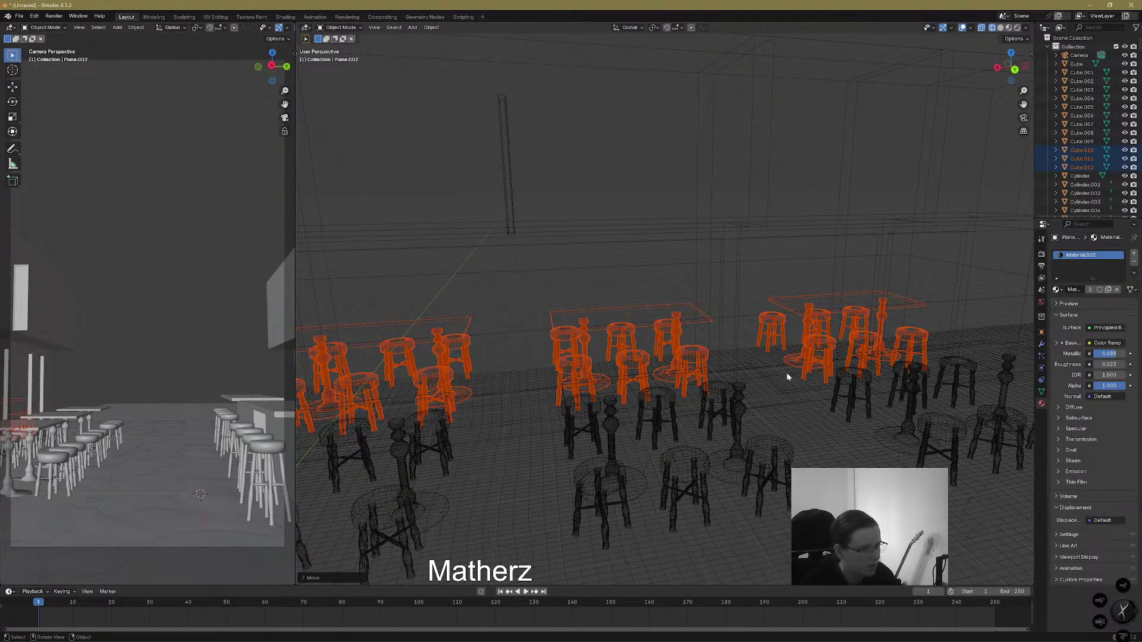
# Switch the viewport from wireframe to solid shading with X-ray to see the copied furniture inside the shop
pyautogui.scroll(-5, 655, 380)
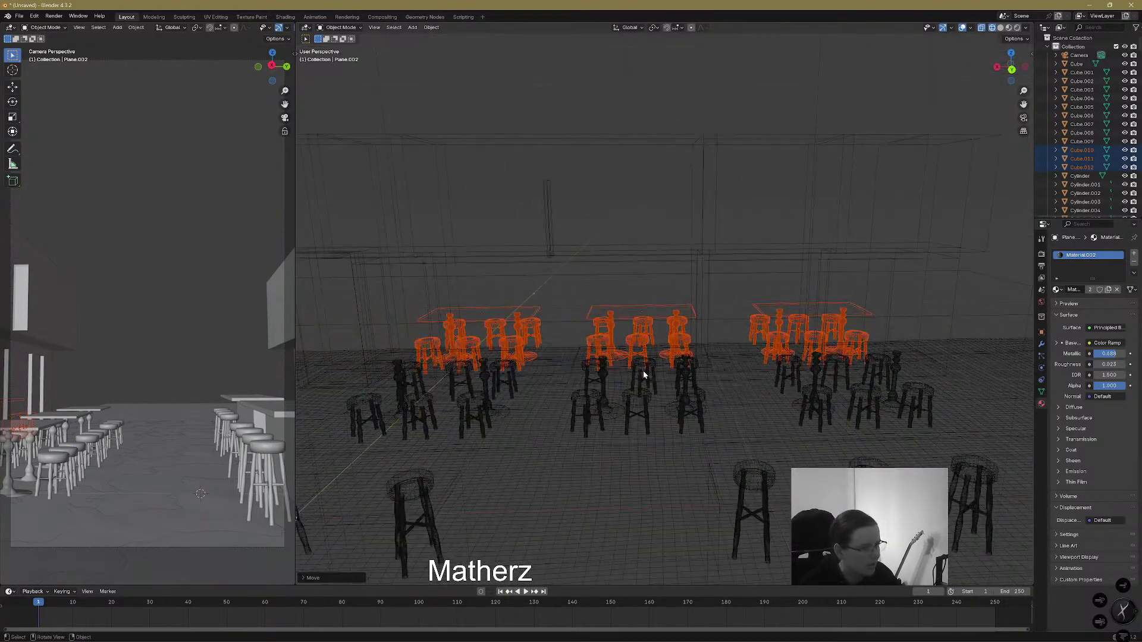
pyautogui.click(999, 28)
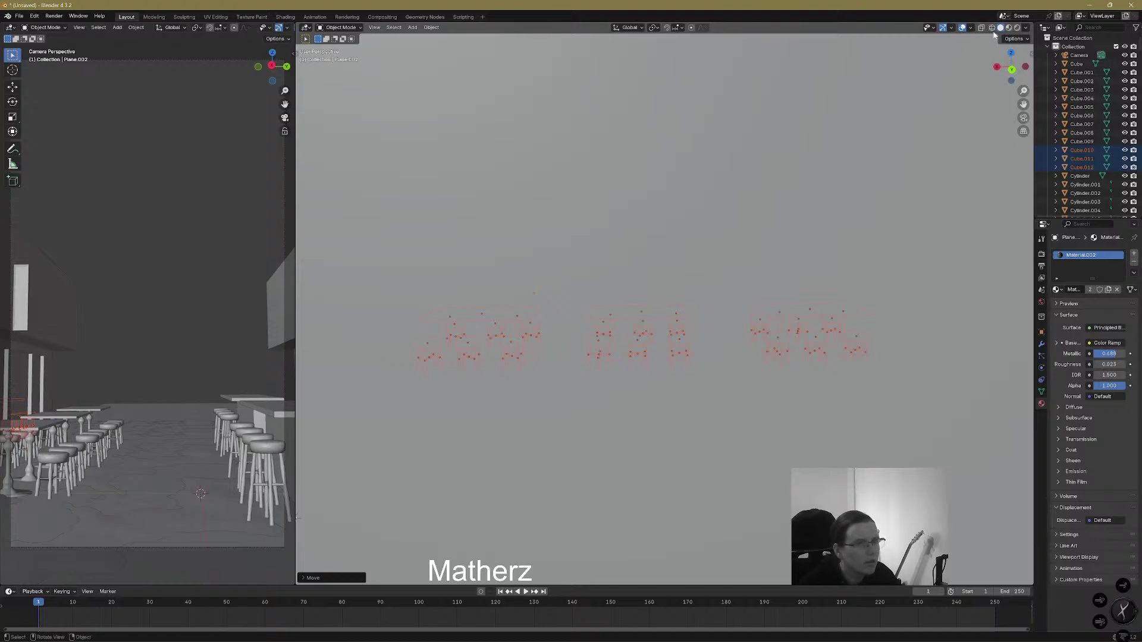
pyautogui.click(978, 29)
pyautogui.moveTo(947, 54); pyautogui.dragTo(651, 338, button='middle')
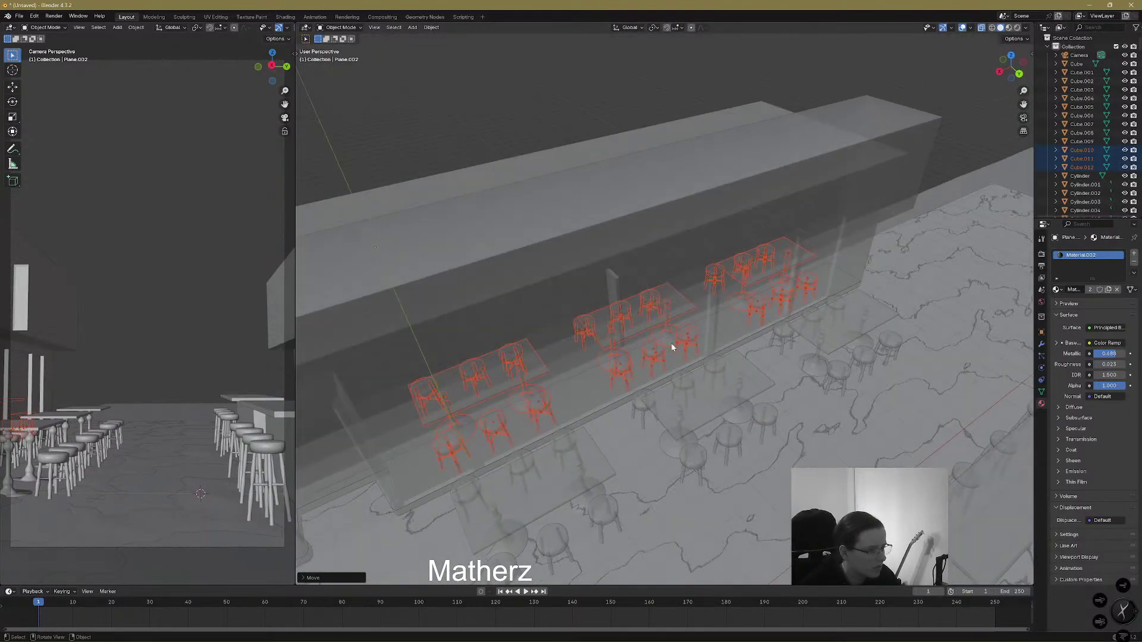
# Move the copied tables and stools about -0.9 m along the Y axis, deeper into the shop, and deselect them
pyautogui.press('g')
pyautogui.click(625, 351)
pyautogui.press('g')
pyautogui.press('y')
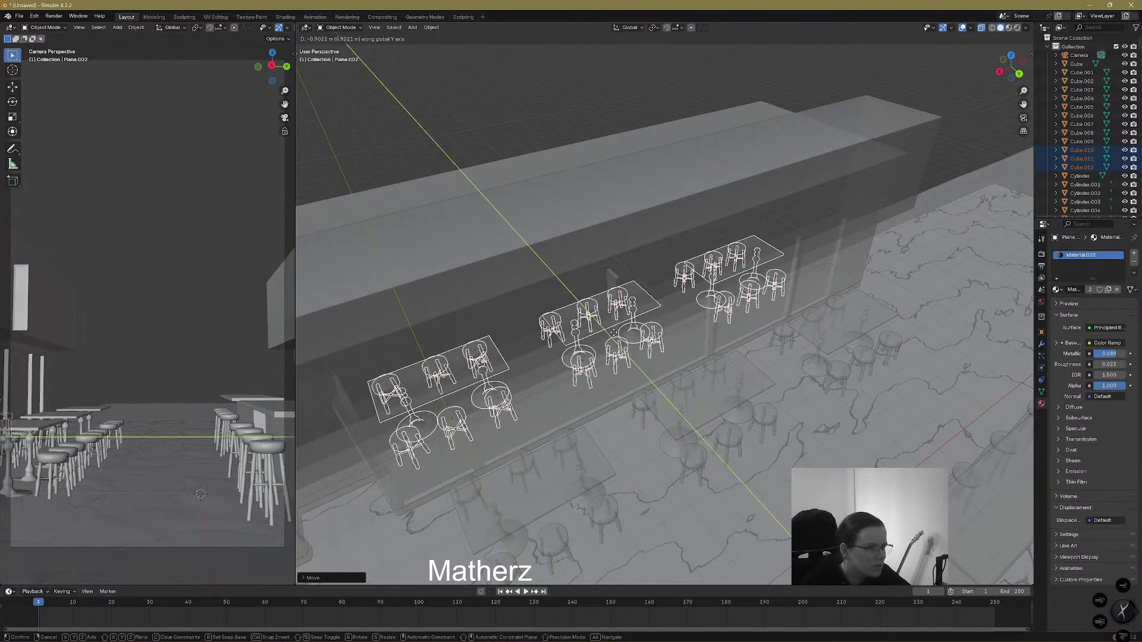
pyautogui.click(614, 333)
pyautogui.click(662, 101)
# Preview the shop in rendered shading and set the IOR of the building's Window material to about 4.8
pyautogui.moveTo(588, 402); pyautogui.dragTo(639, 339, button='middle')
pyautogui.scroll(4, 611, 370)
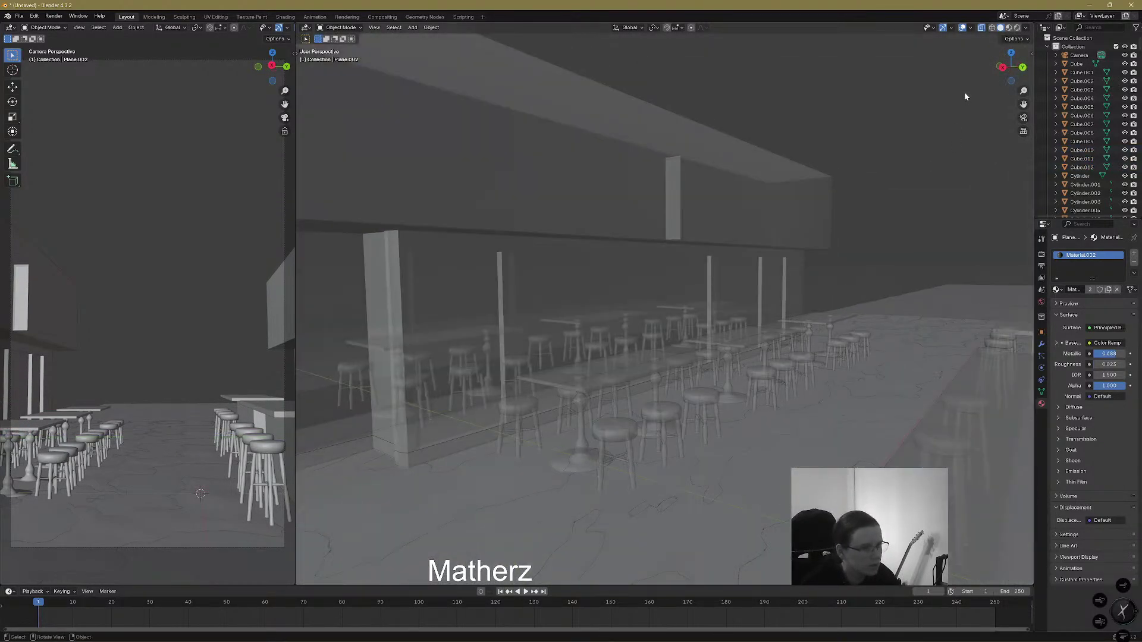
pyautogui.click(1020, 27)
pyautogui.moveTo(663, 381)
pyautogui.mouseDown(button='middle')
pyautogui.moveTo(673, 386)
pyautogui.moveTo(656, 387)
pyautogui.mouseUp(button='middle')
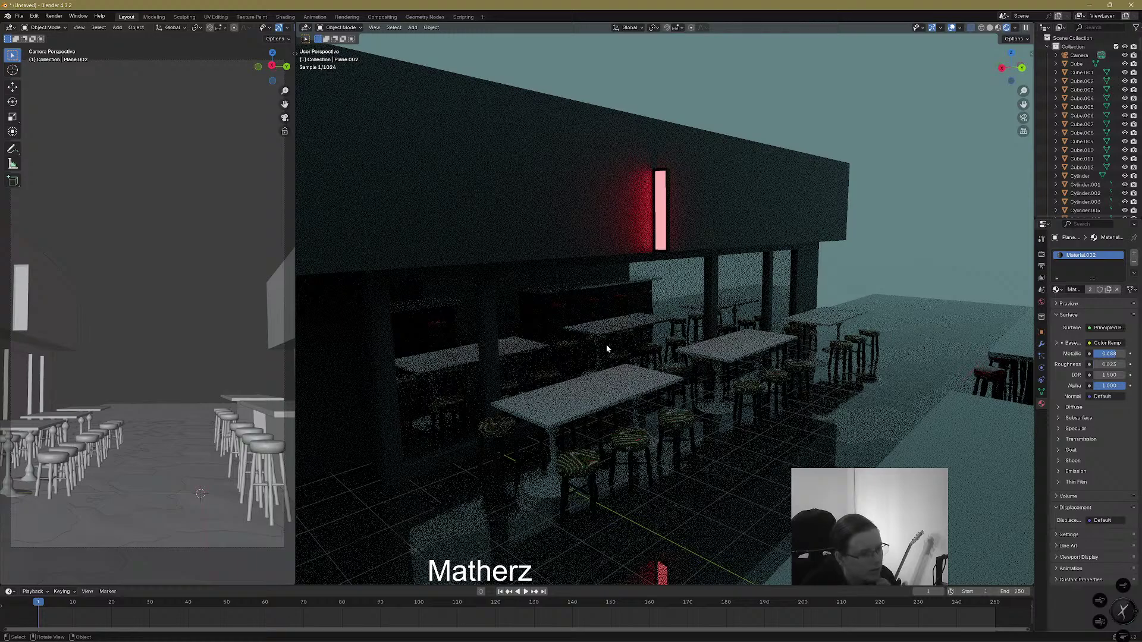
pyautogui.click(687, 270)
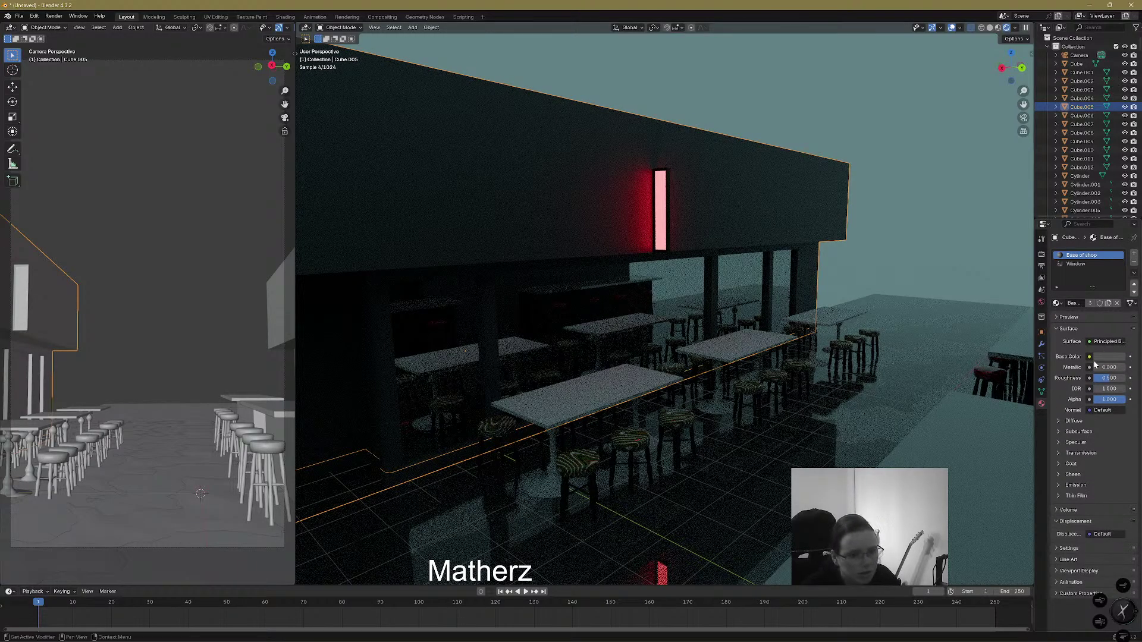
pyautogui.click(1095, 264)
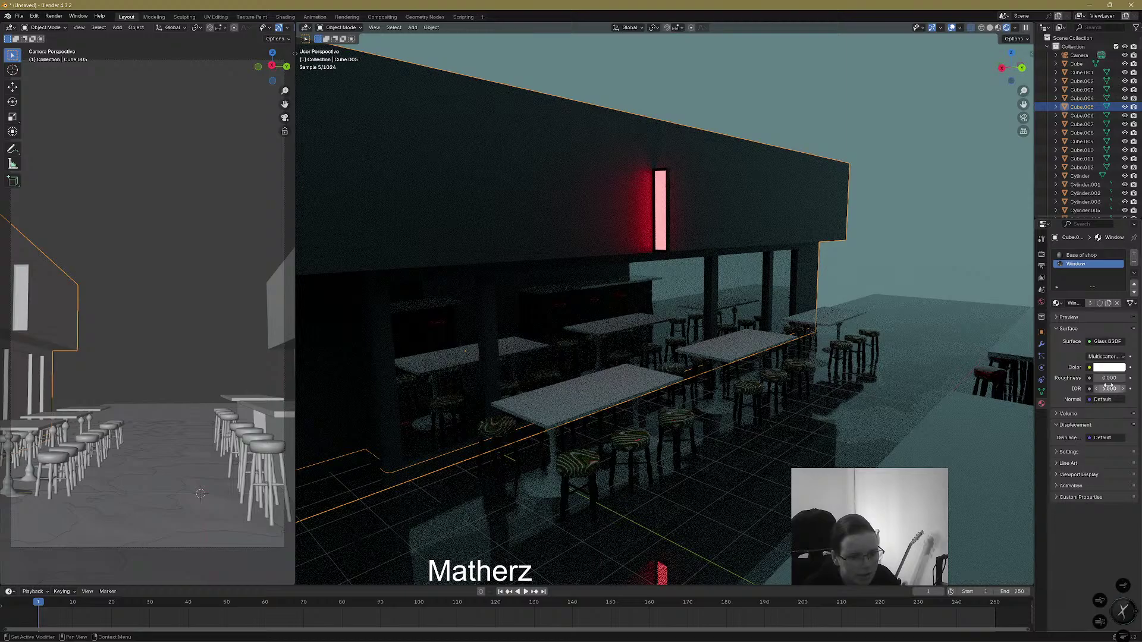
pyautogui.moveTo(1111, 389)
pyautogui.mouseDown()
pyautogui.moveTo(1129, 389)
pyautogui.moveTo(1107, 389)
pyautogui.mouseUp()
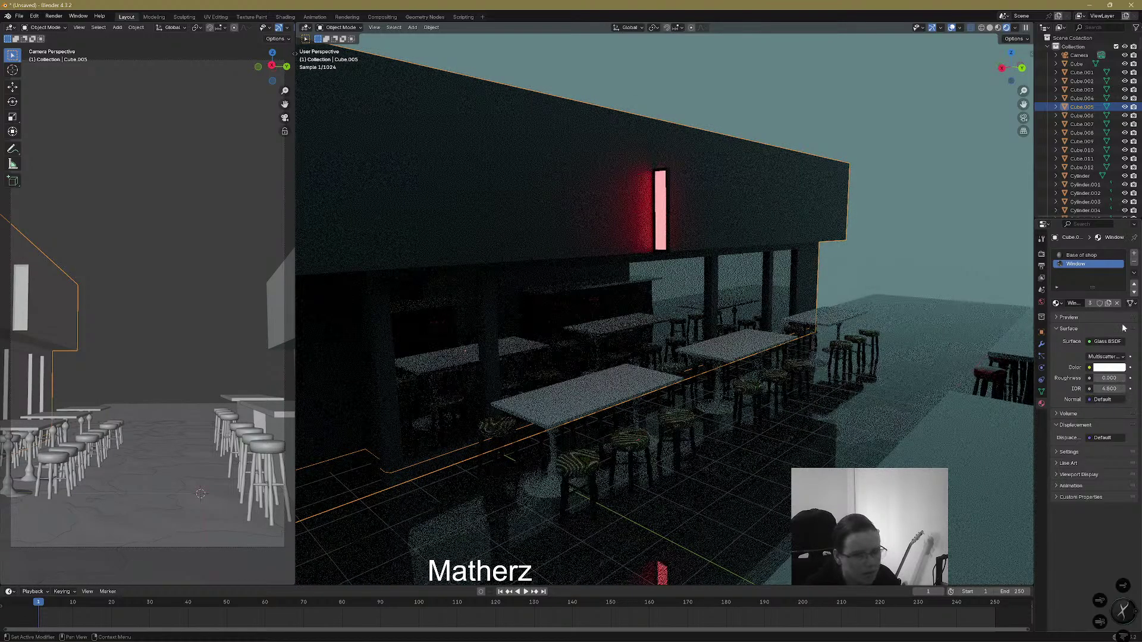
# Change the Window material's surface to Principled BSDF with Metallic 1.0 and Alpha about 0.229
pyautogui.click(1113, 342)
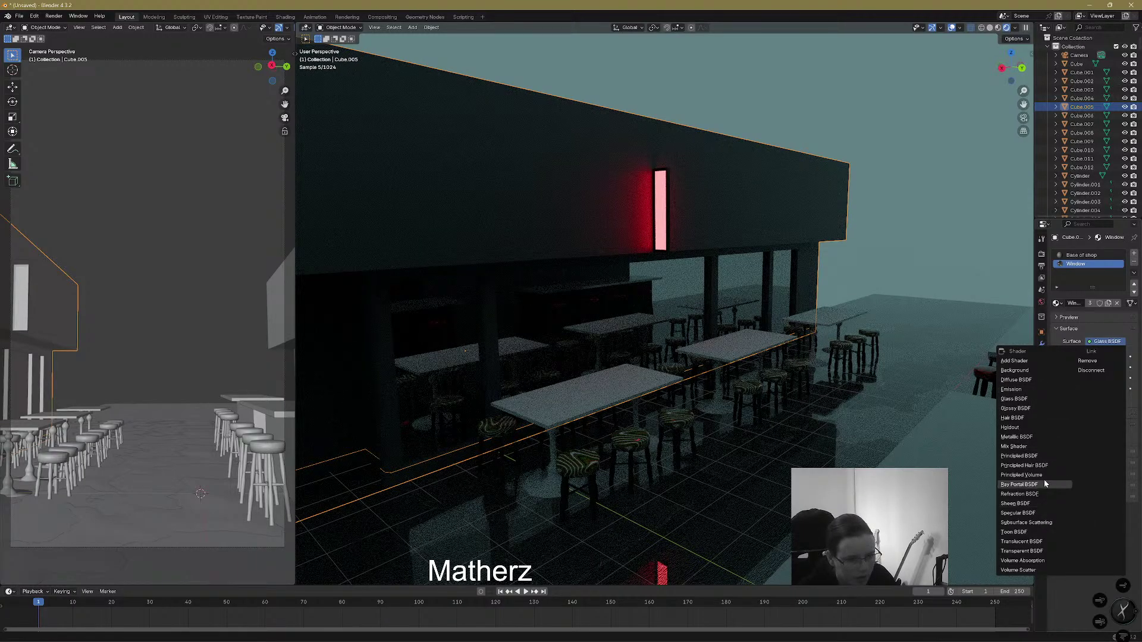
pyautogui.click(1048, 455)
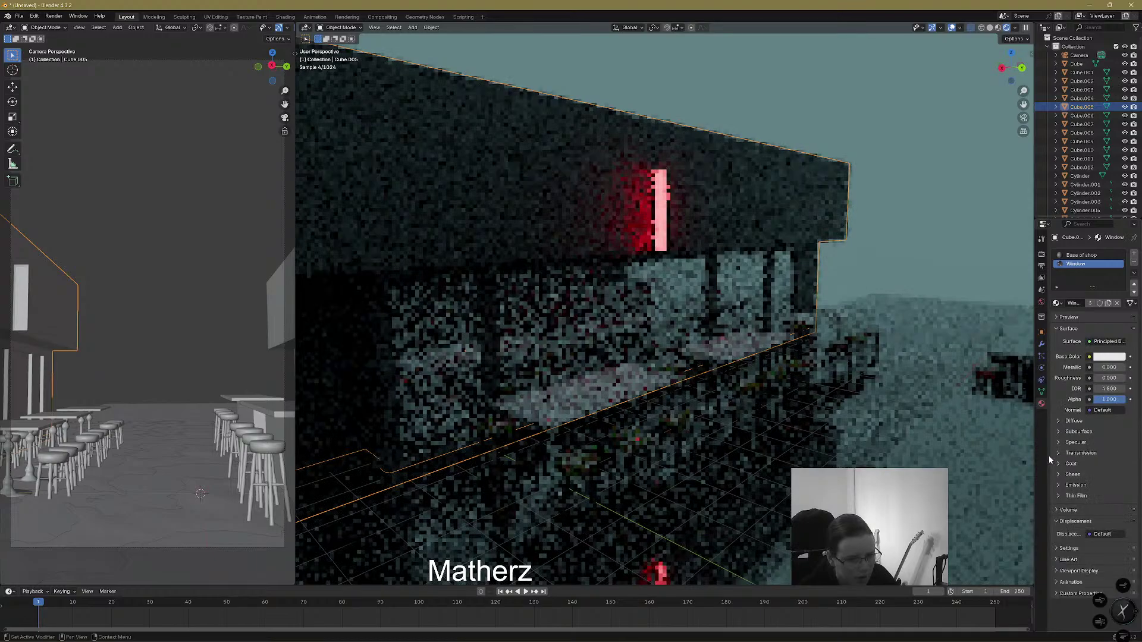
pyautogui.moveTo(1107, 367); pyautogui.dragTo(1104, 400)
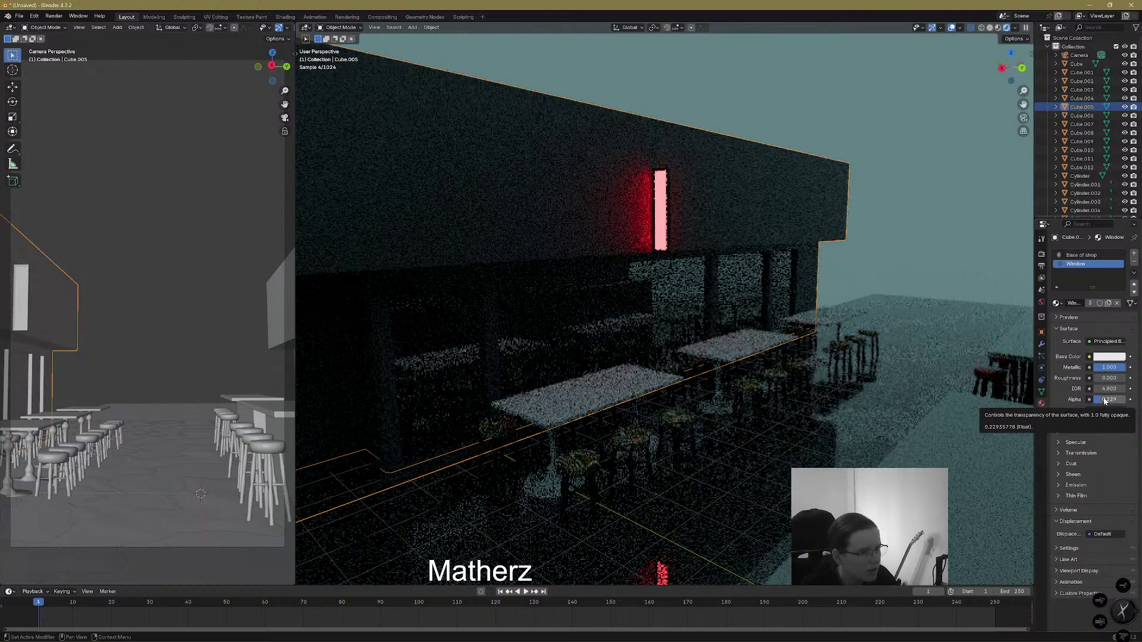
pyautogui.moveTo(602, 369); pyautogui.dragTo(624, 402, button='middle')
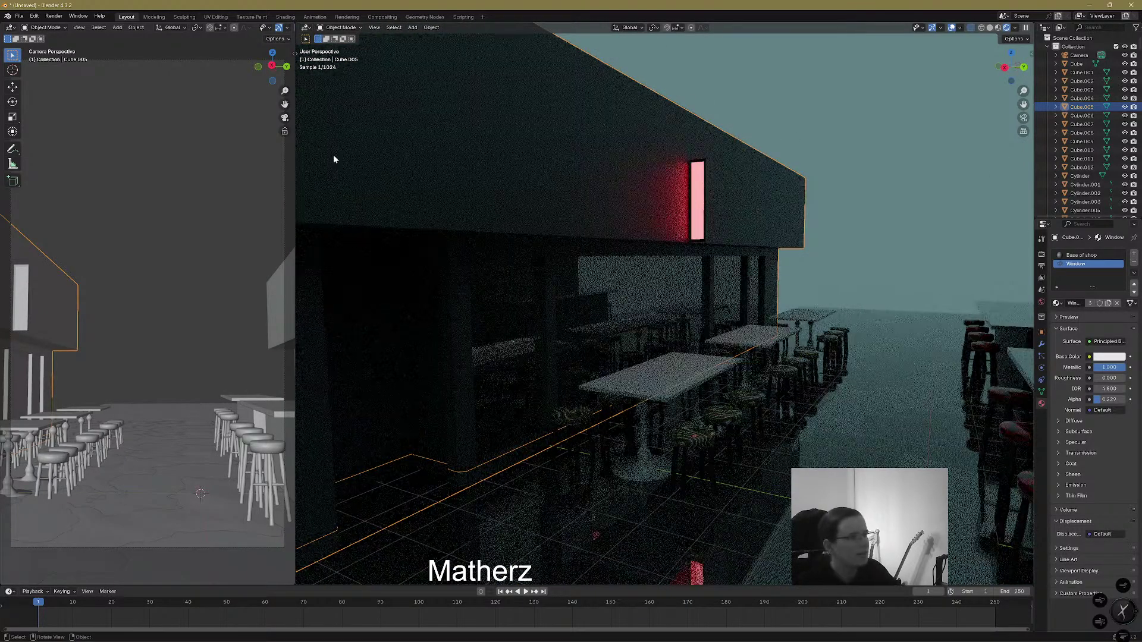
# Add a plane mesh to the scene, return to solid shading and scale the plane up slightly
pyautogui.click(412, 28)
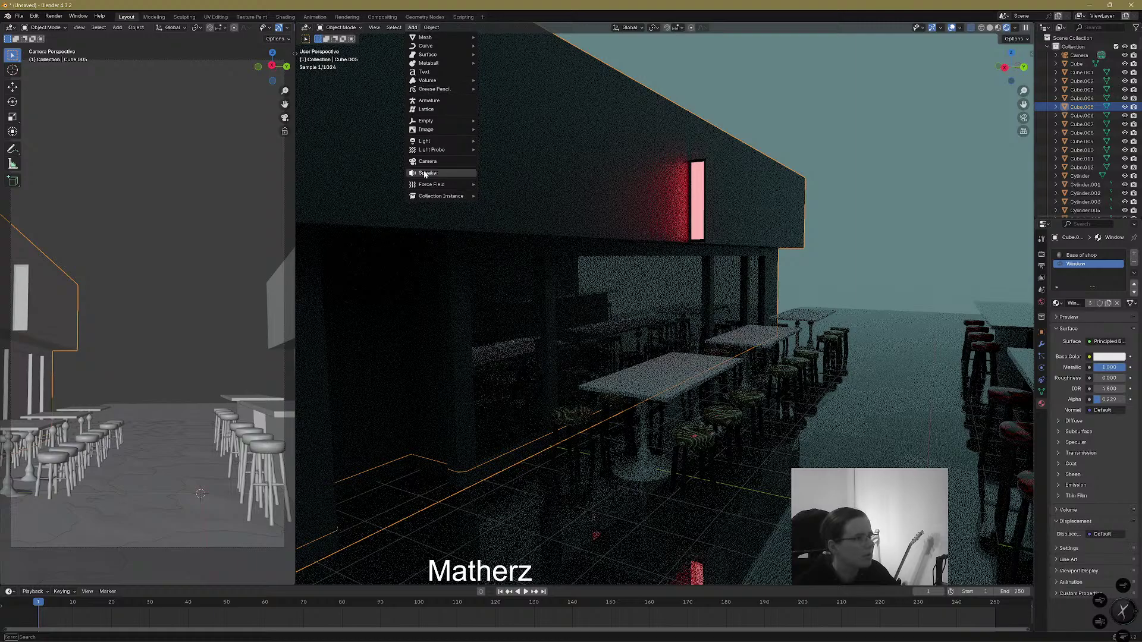
pyautogui.moveTo(427, 143)
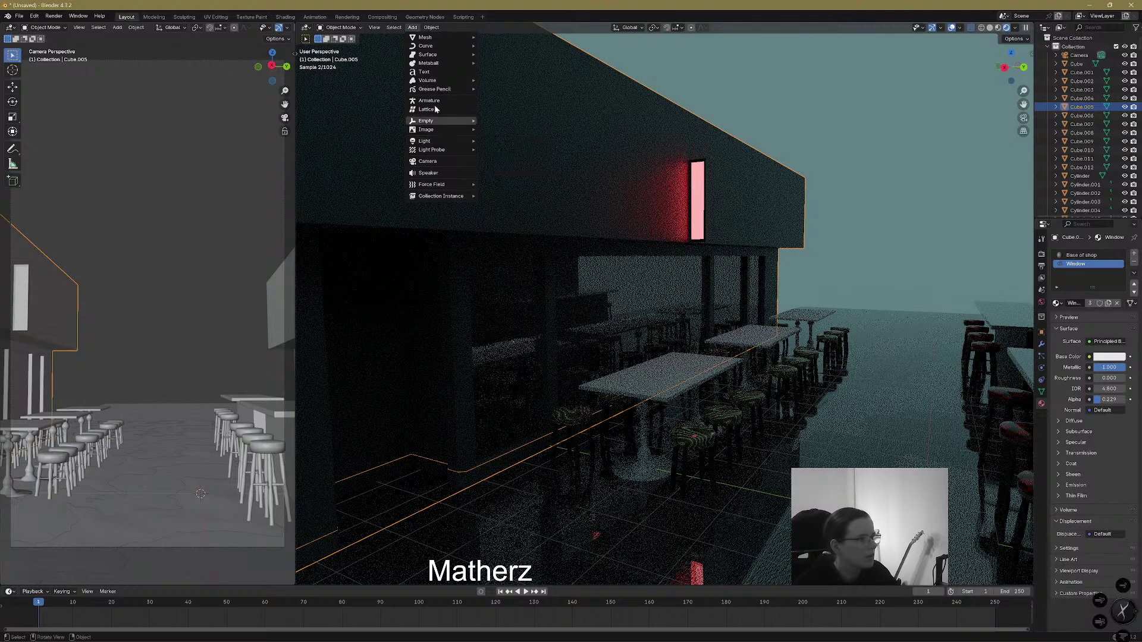
pyautogui.moveTo(425, 37)
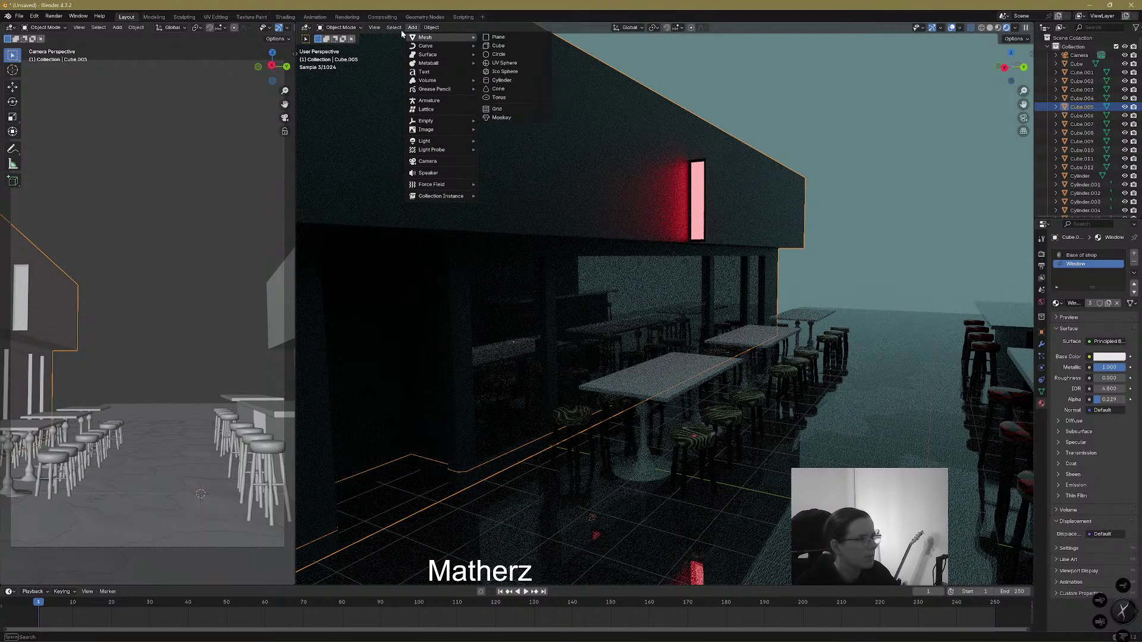
pyautogui.click(512, 39)
pyautogui.click(990, 28)
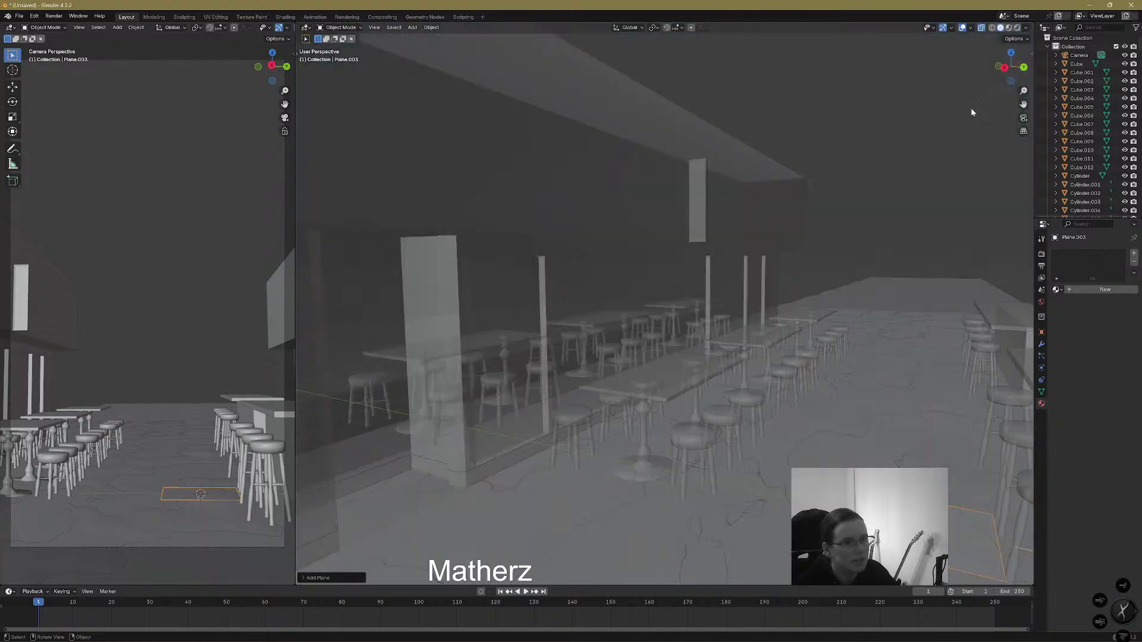
pyautogui.scroll(-5, 844, 430)
pyautogui.moveTo(816, 426); pyautogui.dragTo(711, 501, button='middle')
pyautogui.press('s')
pyautogui.click(791, 466)
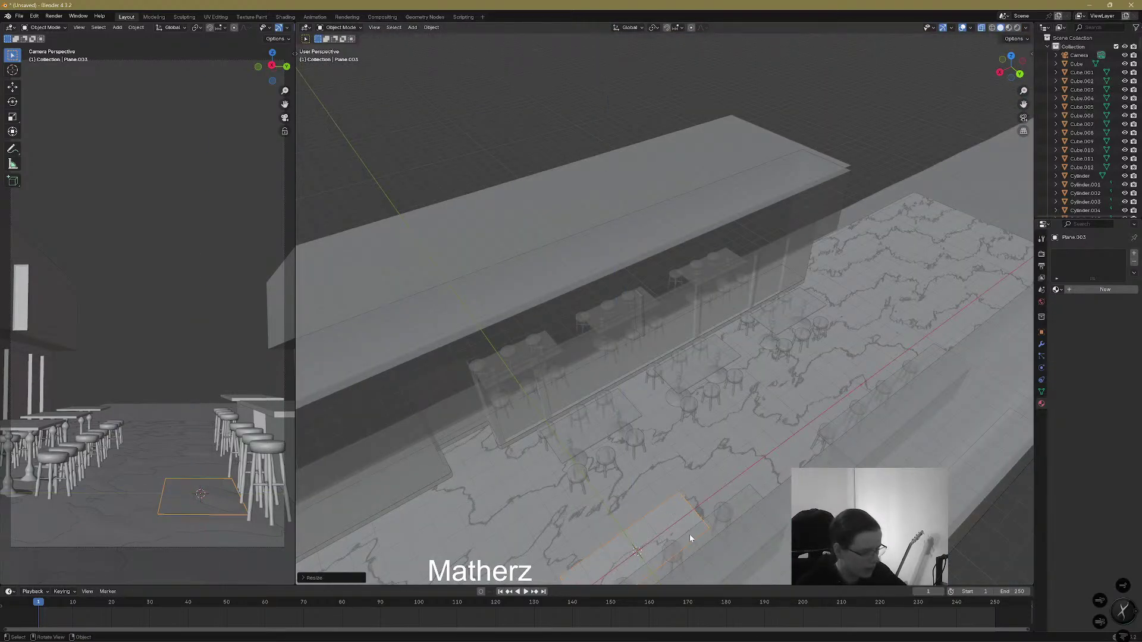
# Raise the new plane along Z and move it into the shop building, adjusting its position along the X axis
pyautogui.press('g')
pyautogui.press('z')
pyautogui.click(711, 459)
pyautogui.press('g')
pyautogui.moveTo(590, 338); pyautogui.dragTo(642, 301, button='middle')
pyautogui.press('g')
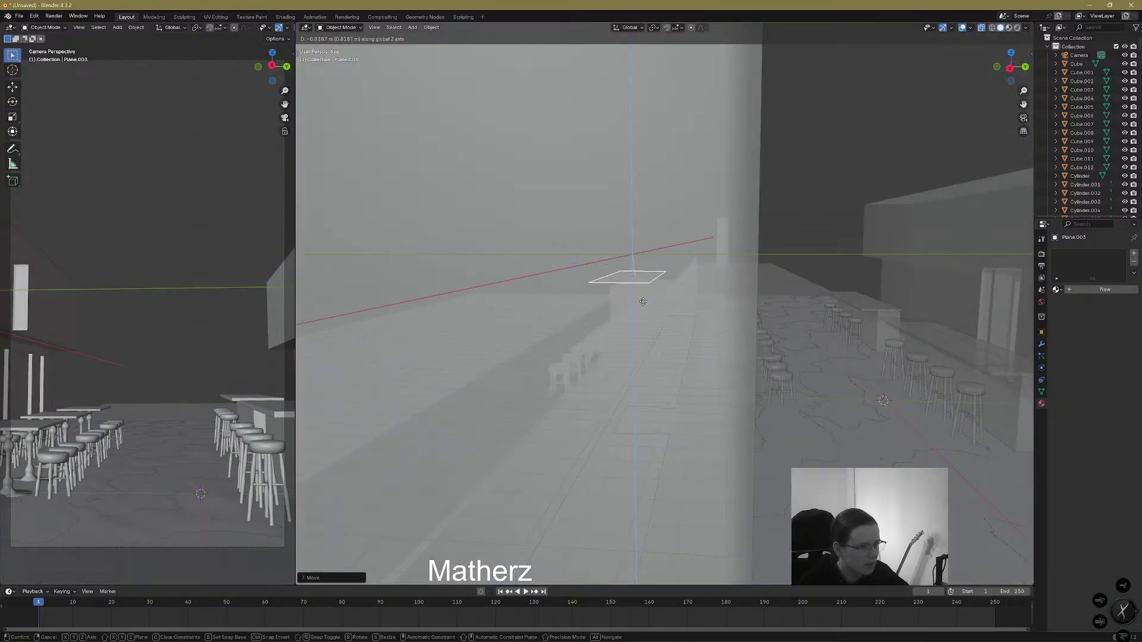
pyautogui.click(642, 308)
pyautogui.moveTo(583, 362); pyautogui.dragTo(664, 394, button='middle')
pyautogui.press('g')
pyautogui.press('x')
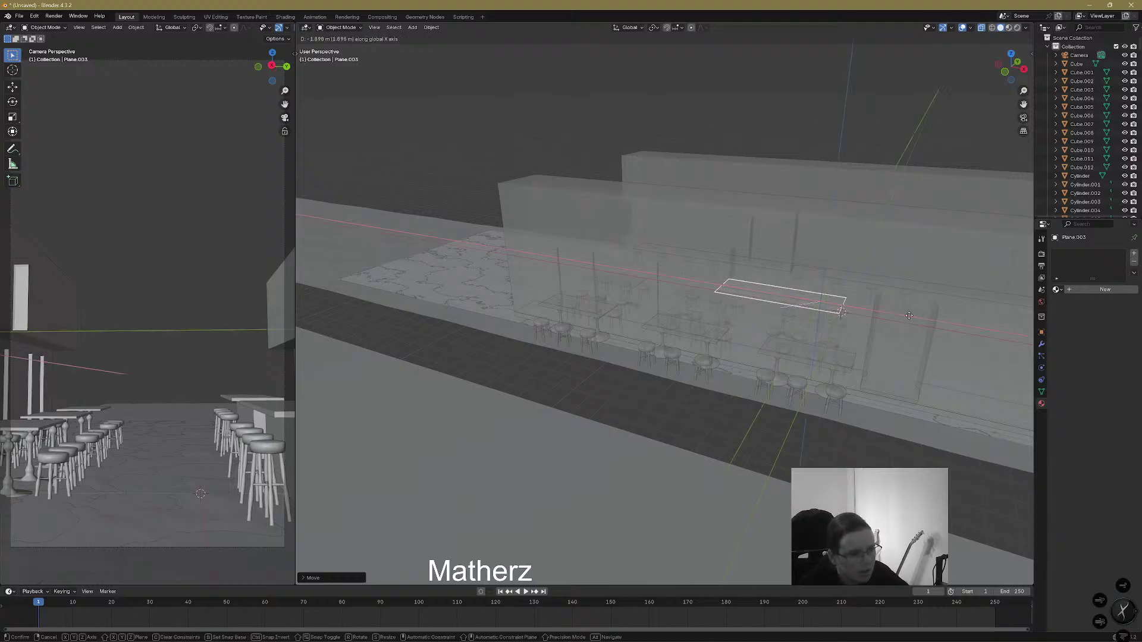
pyautogui.click(777, 338)
# Fine-tune the plane's height along the Z axis so it hangs just above the shop windows
pyautogui.press('g')
pyautogui.press('z')
pyautogui.click(767, 361)
pyautogui.moveTo(767, 361); pyautogui.dragTo(701, 364, button='middle')
pyautogui.press('g')
pyautogui.press('z')
pyautogui.click(706, 337)
pyautogui.moveTo(788, 298); pyautogui.dragTo(745, 312, button='middle')
pyautogui.press('g')
pyautogui.press('z')
pyautogui.click(732, 305)
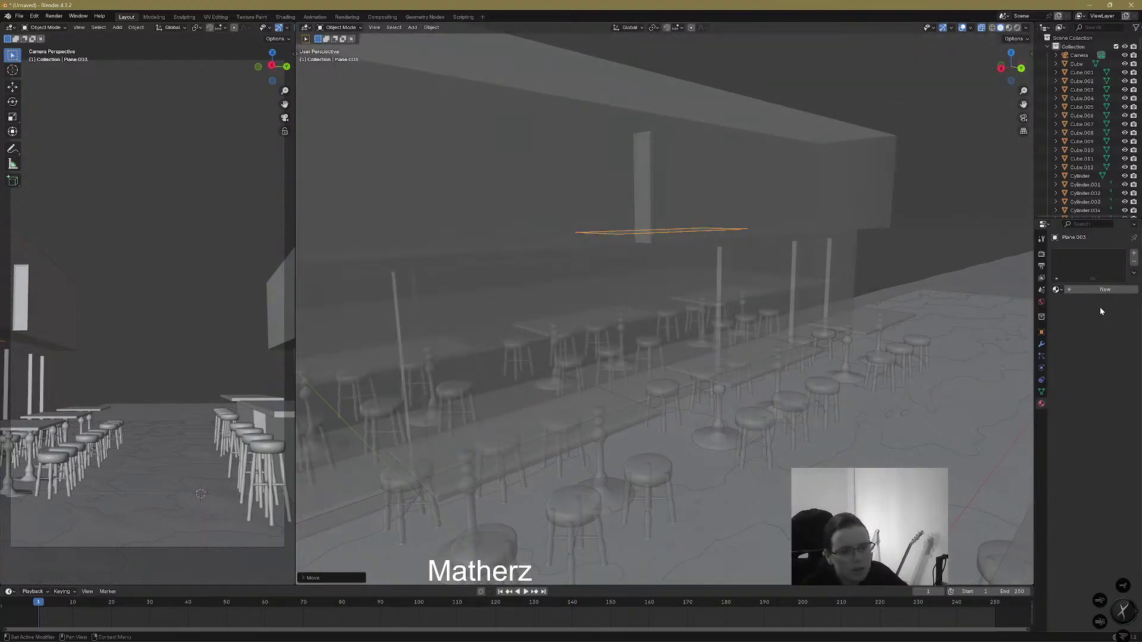
# Give the plane a new Emission material with a strength of about 26.4 and check its light in rendered shading
pyautogui.click(1106, 290)
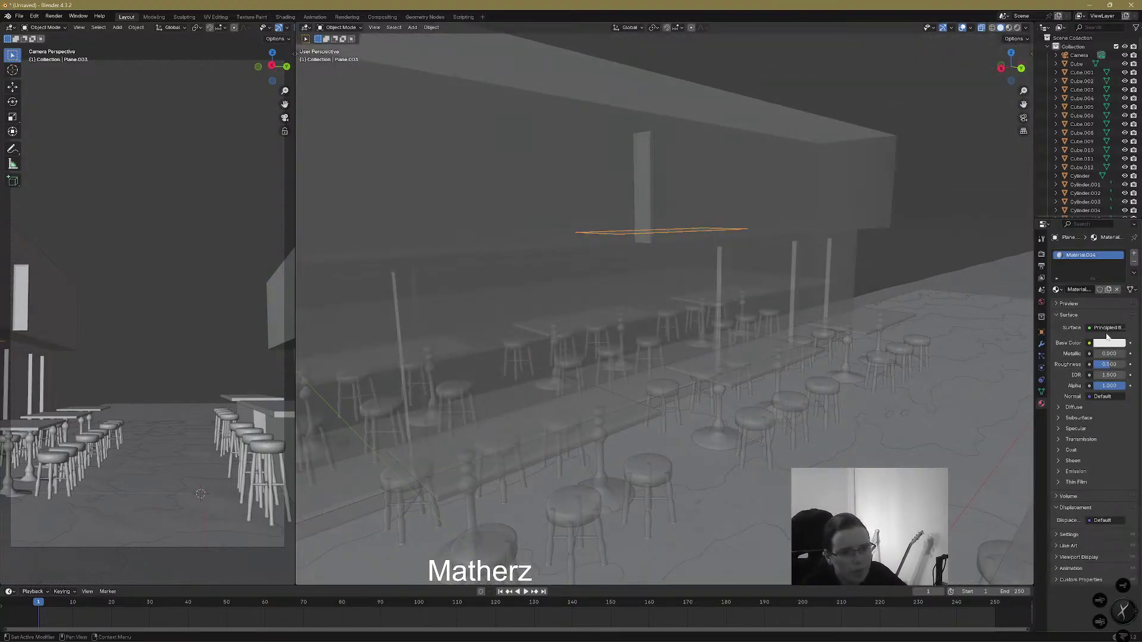
pyautogui.click(1106, 328)
pyautogui.click(1012, 376)
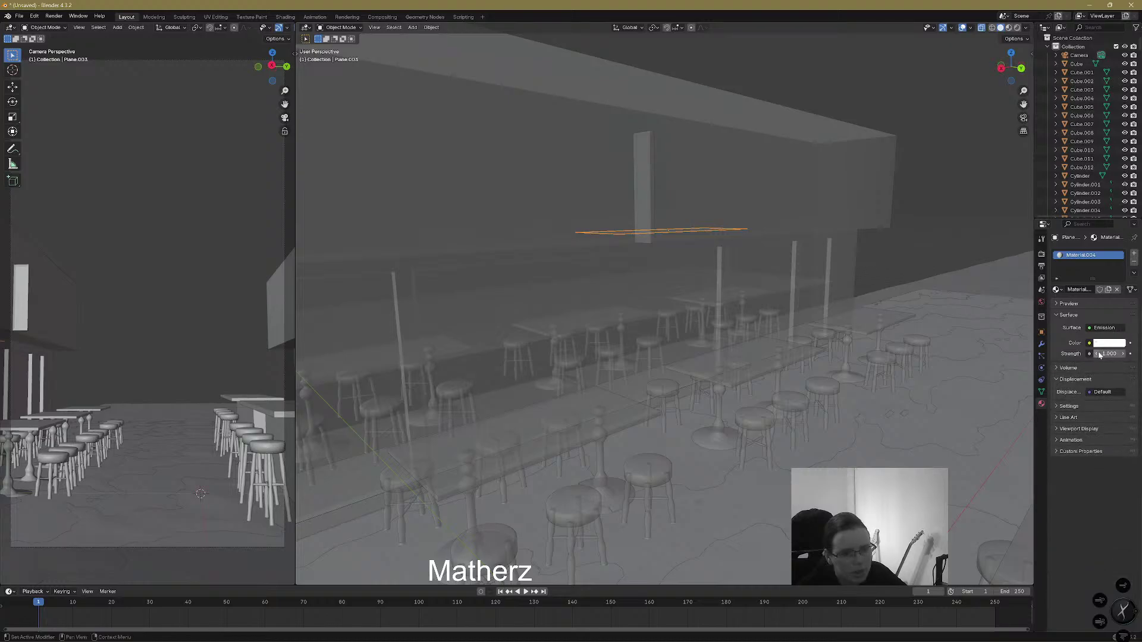
pyautogui.moveTo(1108, 354); pyautogui.dragTo(1130, 354)
pyautogui.scroll(3, 711, 440)
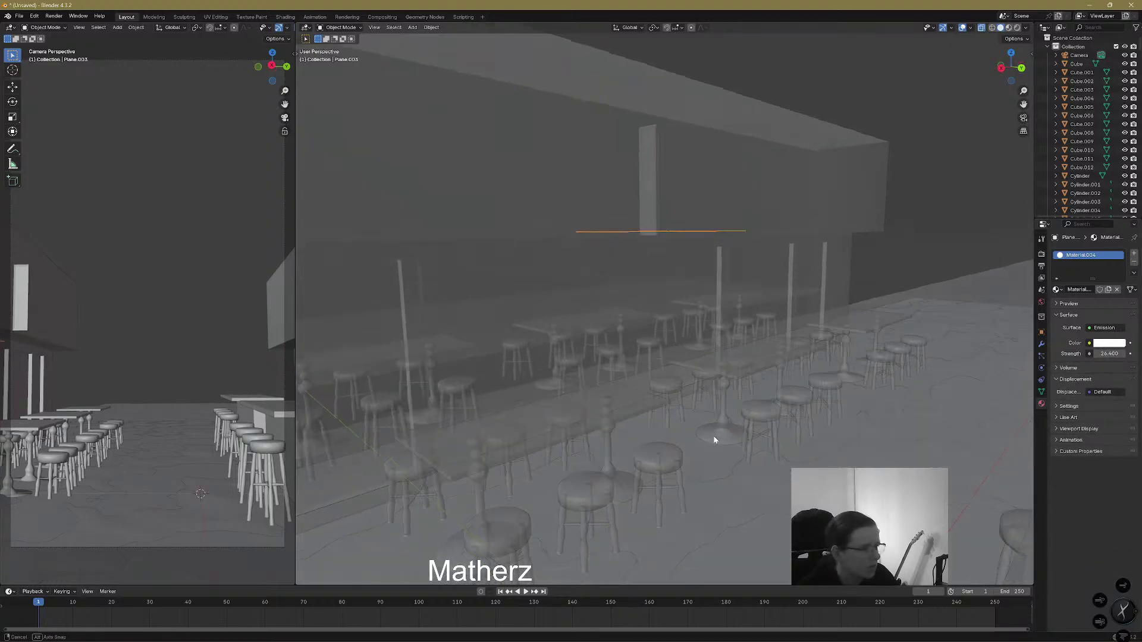
pyautogui.click(1016, 27)
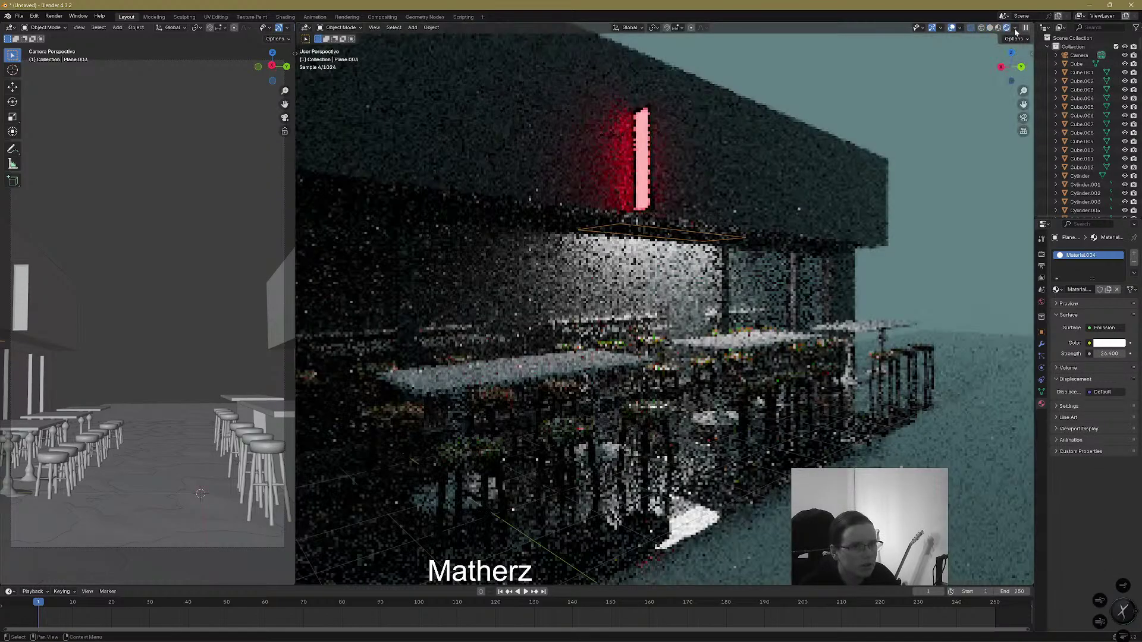
pyautogui.moveTo(683, 256); pyautogui.dragTo(682, 319, button='middle')
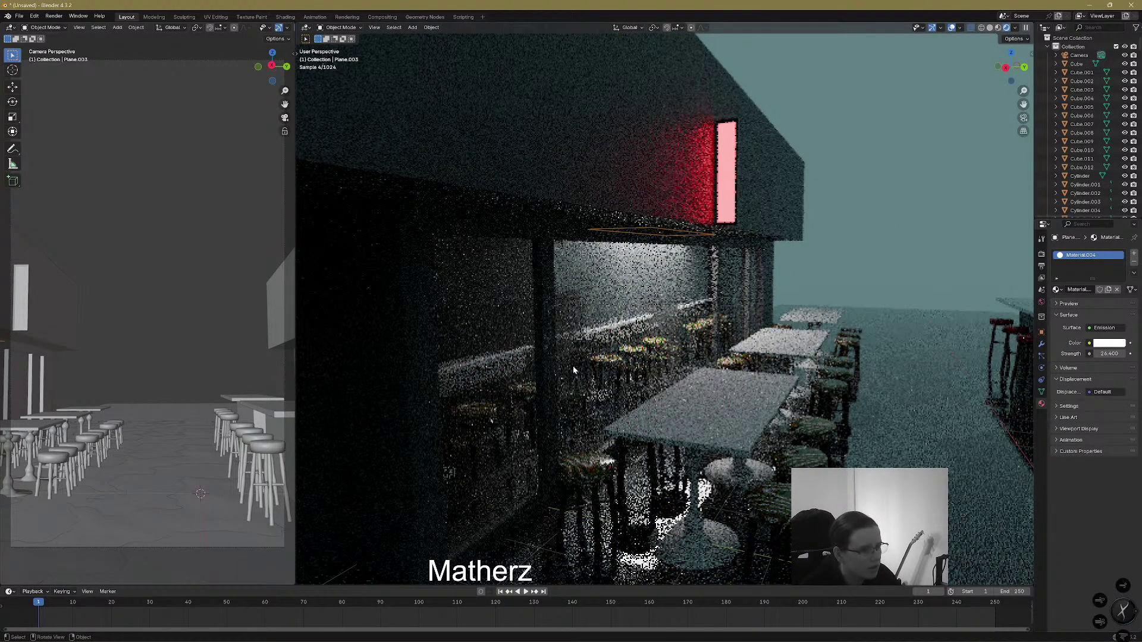
pyautogui.moveTo(829, 280); pyautogui.dragTo(825, 219, button='middle')
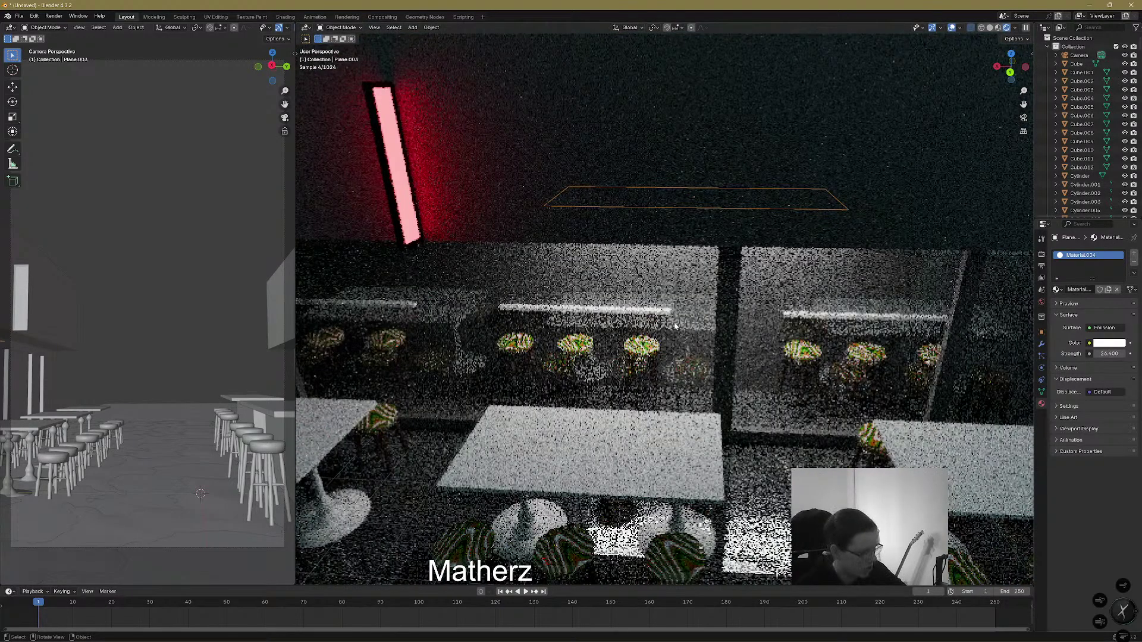
# Return to solid shading, narrow the light plane along Y and stretch it along X into a long thin strip
pyautogui.click(990, 28)
pyautogui.moveTo(722, 268); pyautogui.dragTo(778, 324, button='middle')
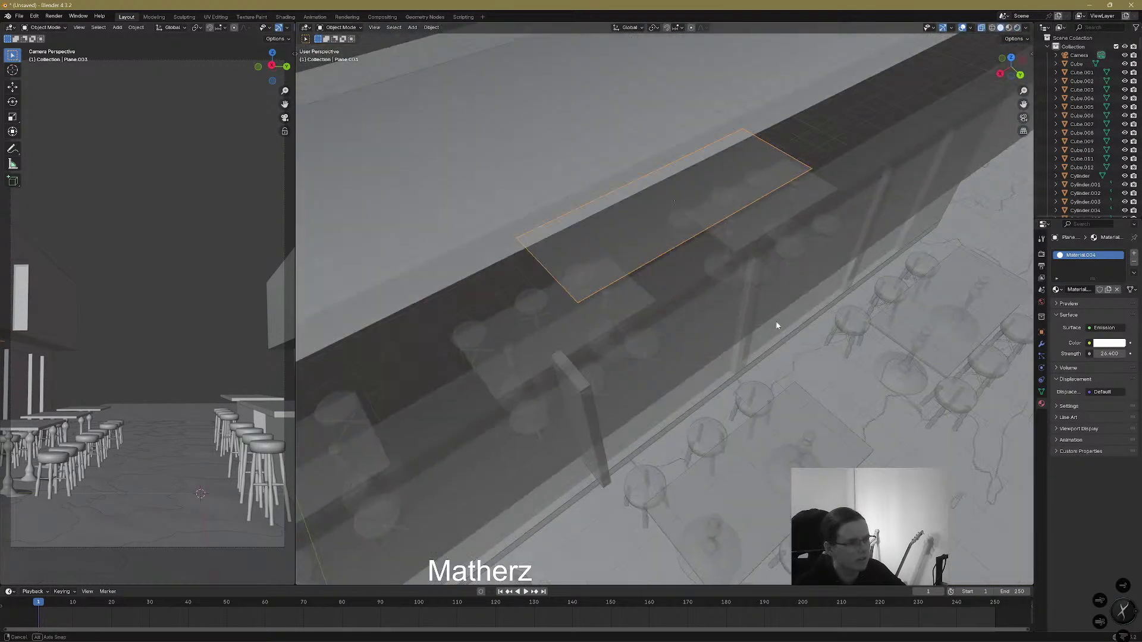
pyautogui.scroll(-4, 726, 290)
pyautogui.press('s')
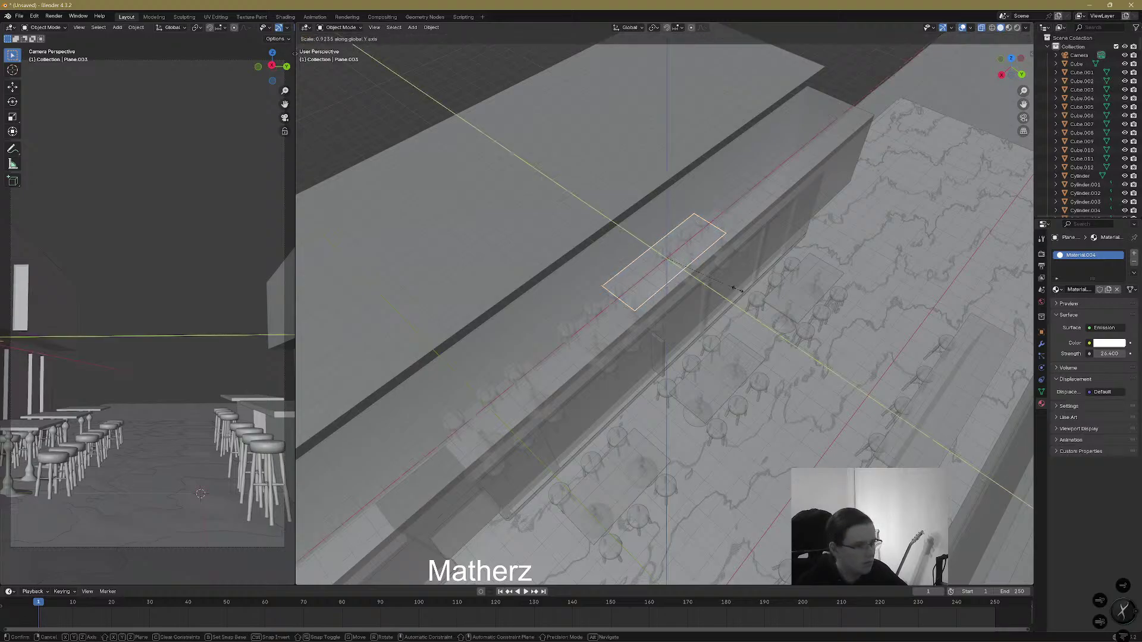
pyautogui.click(708, 228)
pyautogui.press('s')
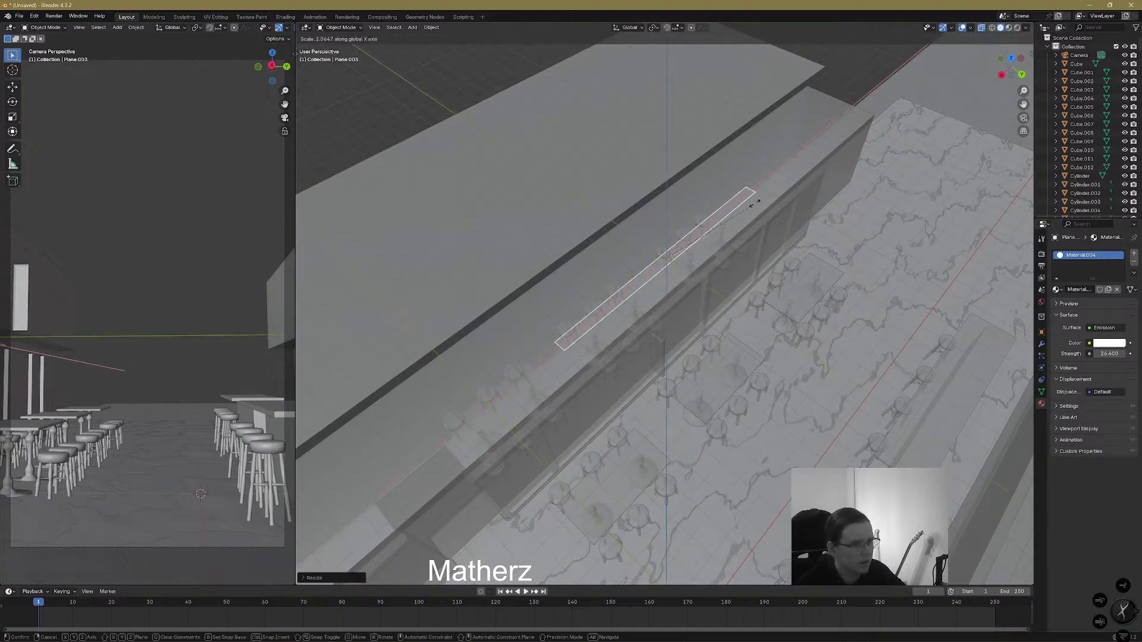
pyautogui.click(807, 181)
# Lower the light strip along Z and move it about -1.4 m along Y, deeper into the shop
pyautogui.moveTo(807, 180); pyautogui.dragTo(749, 286, button='middle')
pyautogui.moveTo(663, 330); pyautogui.dragTo(724, 323, button='middle')
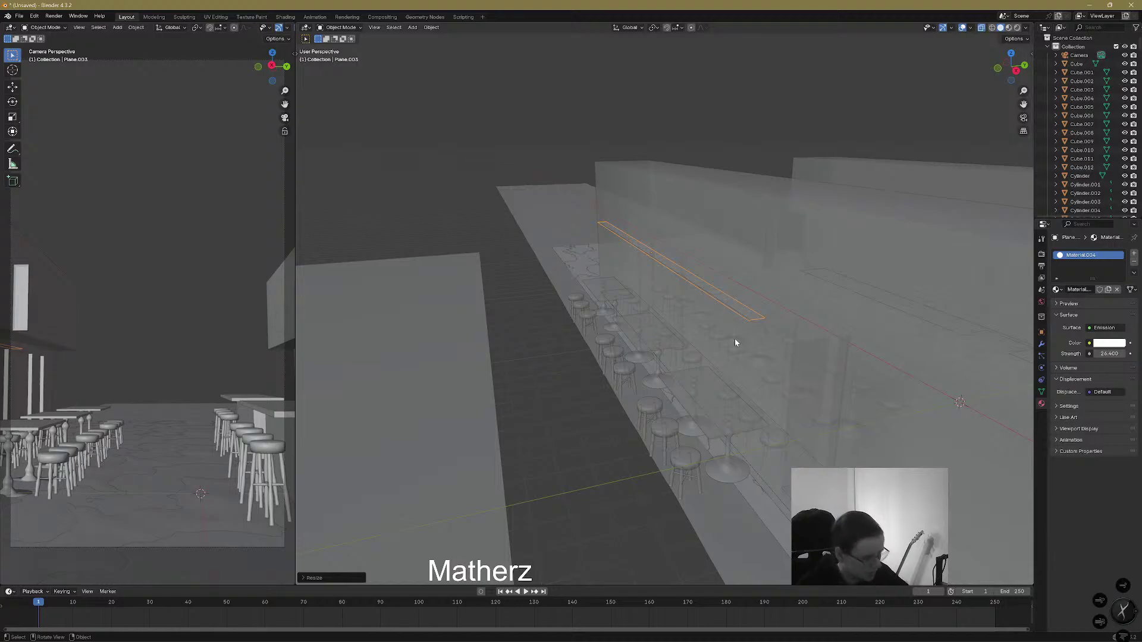
pyautogui.press('g')
pyautogui.press('z')
pyautogui.click(729, 361)
pyautogui.press('g')
pyautogui.press('y')
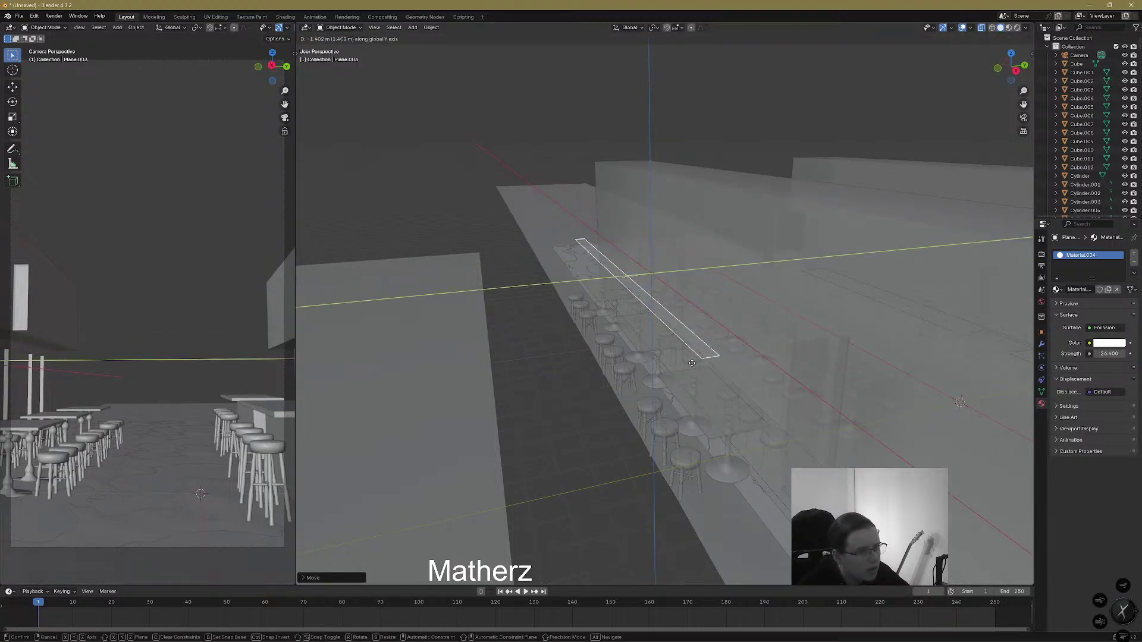
pyautogui.click(695, 363)
pyautogui.moveTo(694, 364); pyautogui.dragTo(807, 343, button='middle')
pyautogui.scroll(5, 744, 363)
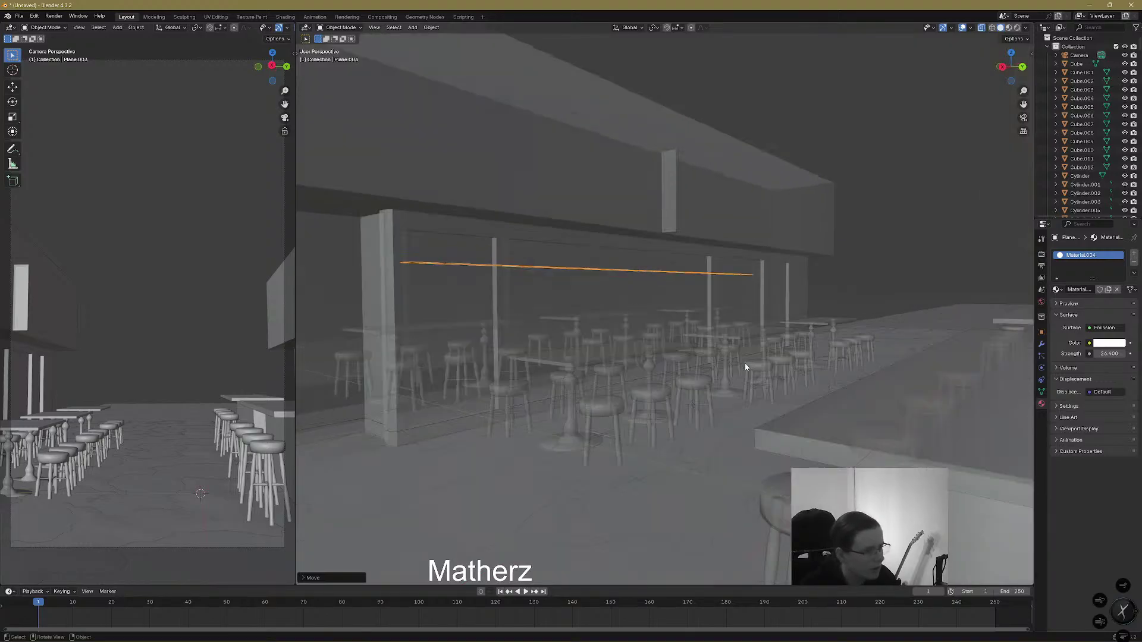
pyautogui.keyDown('shift'); pyautogui.moveTo(695, 411); pyautogui.dragTo(769, 402, button='middle'); pyautogui.keyUp('shift')
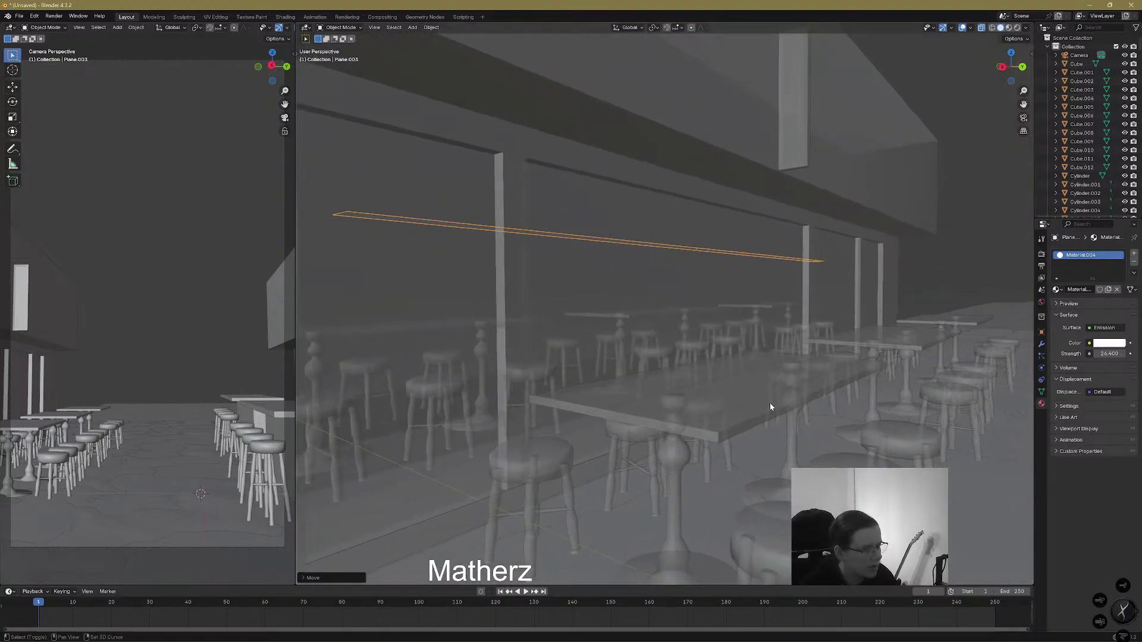
pyautogui.scroll(-4, 770, 402)
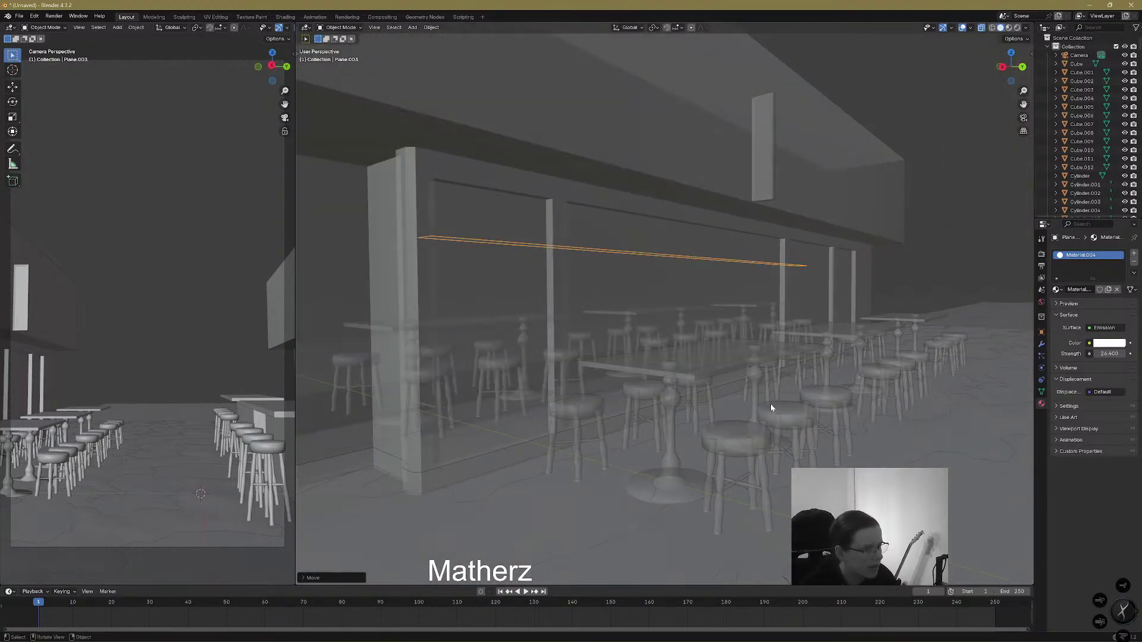
# Check the ceiling light strip's glow in rendered shading from the back of the shop
pyautogui.click(1017, 27)
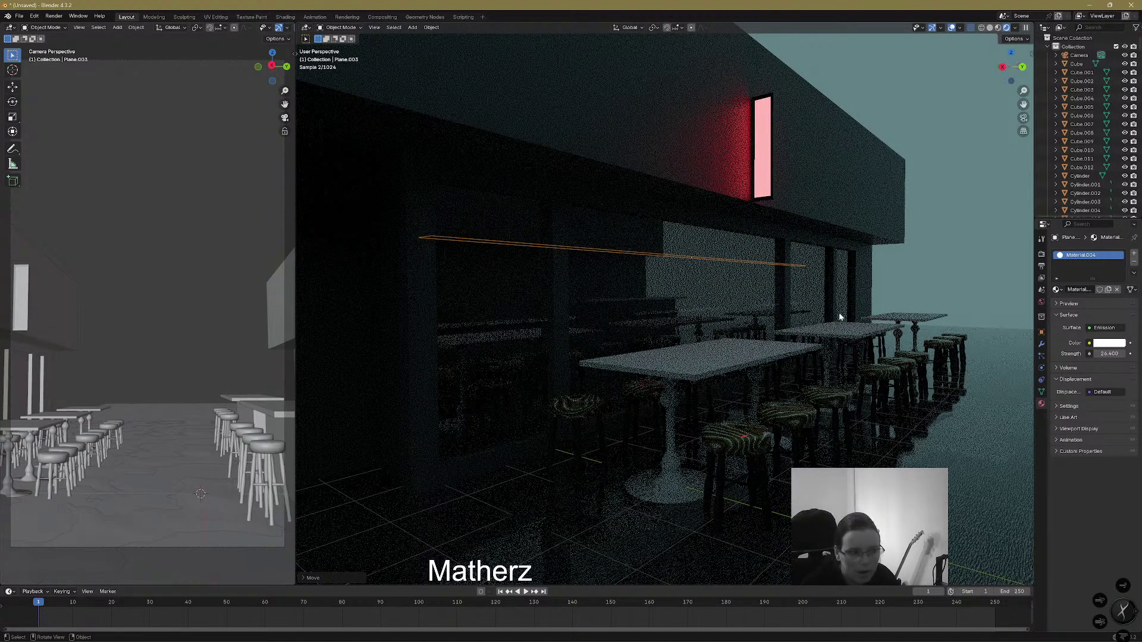
pyautogui.press('g')
pyautogui.moveTo(749, 368); pyautogui.dragTo(802, 368, button='middle')
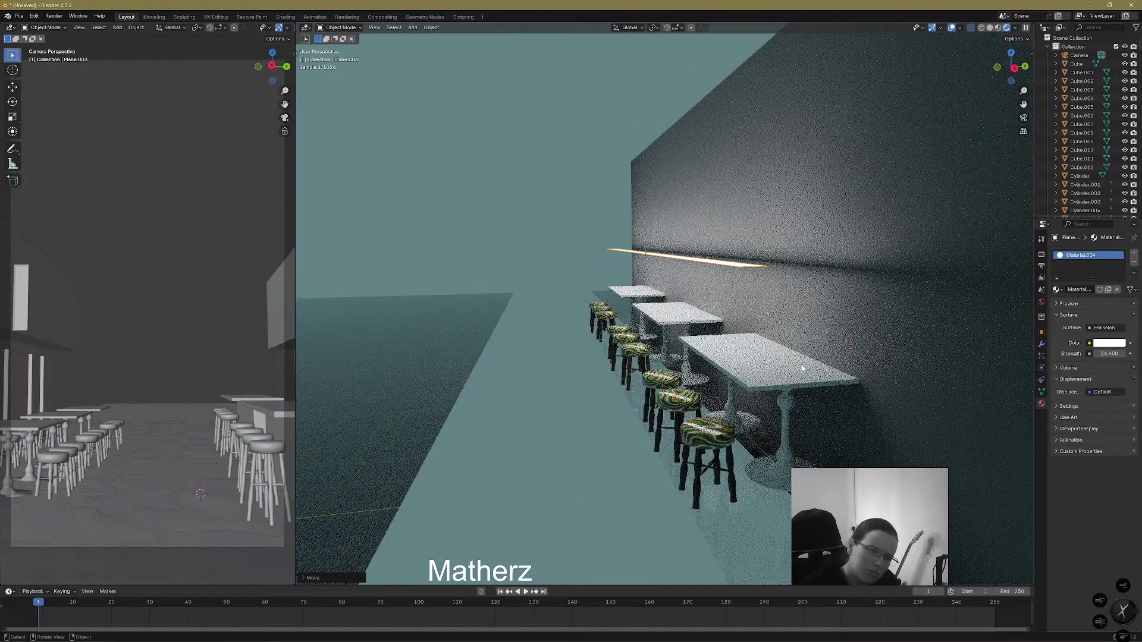
# Edit the shop building's mesh and move all its back-wall faces outward along Y, behind the tables and light strip
pyautogui.click(800, 256)
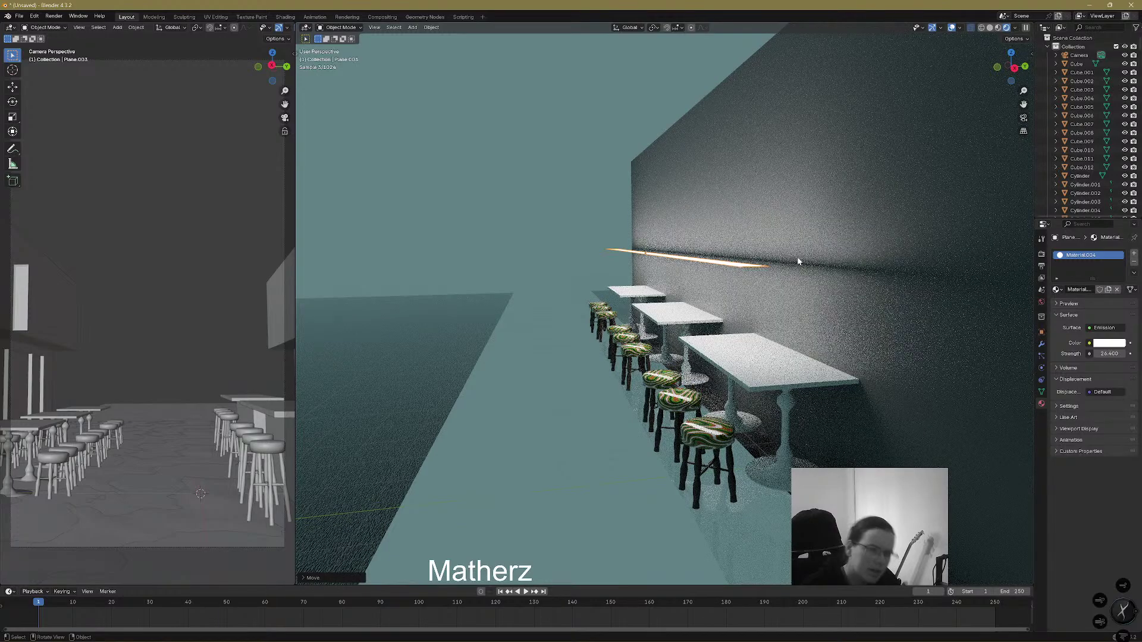
pyautogui.click(340, 27)
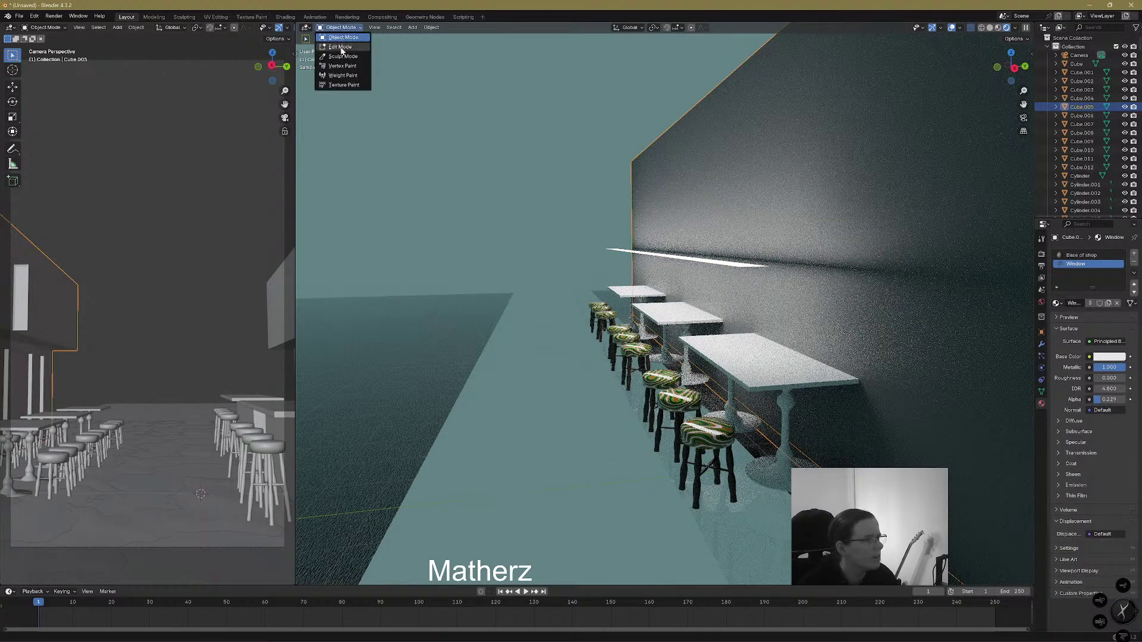
pyautogui.click(339, 48)
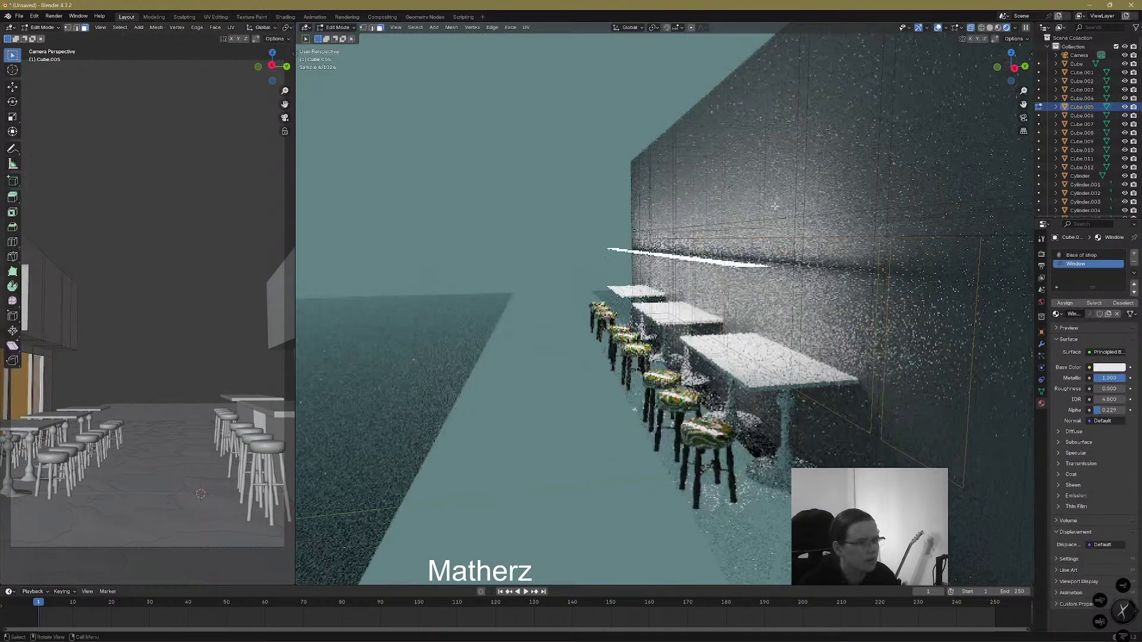
pyautogui.click(971, 30)
pyautogui.moveTo(928, 83); pyautogui.dragTo(686, 143, button='middle')
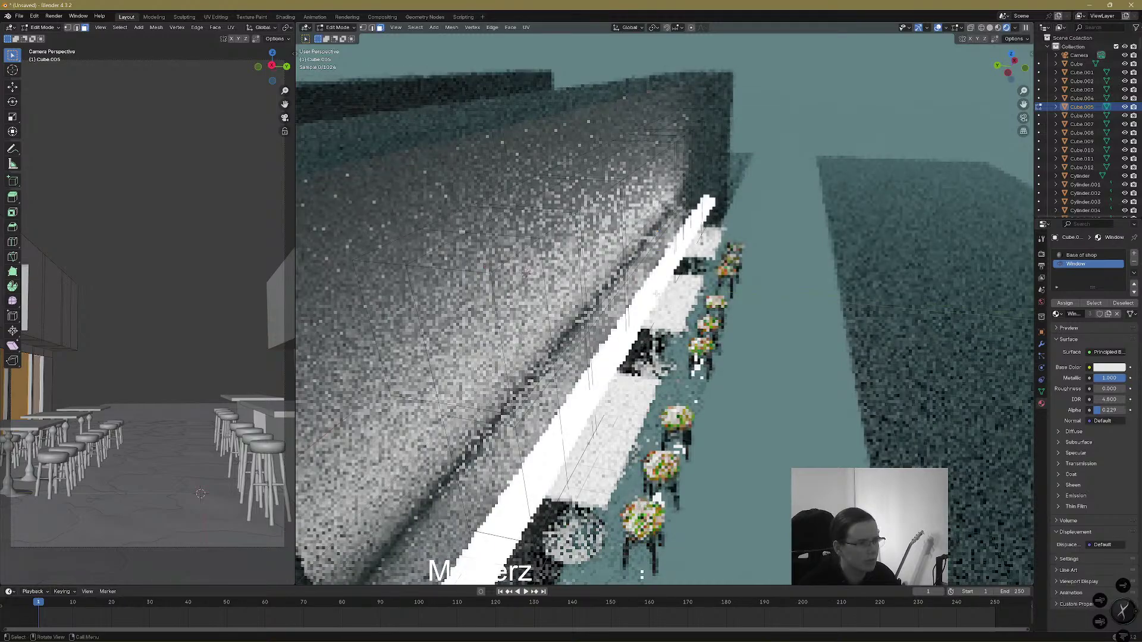
pyautogui.scroll(-3, 685, 144)
pyautogui.click(720, 120)
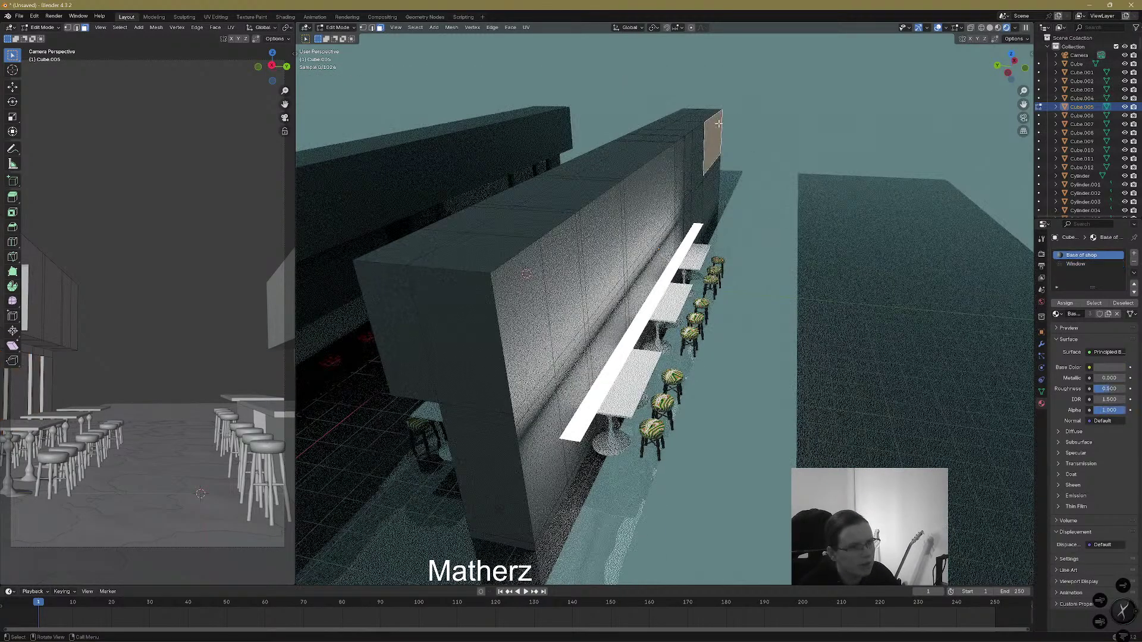
pyautogui.keyDown('ctrl'); pyautogui.click(569, 461); pyautogui.keyUp('ctrl')
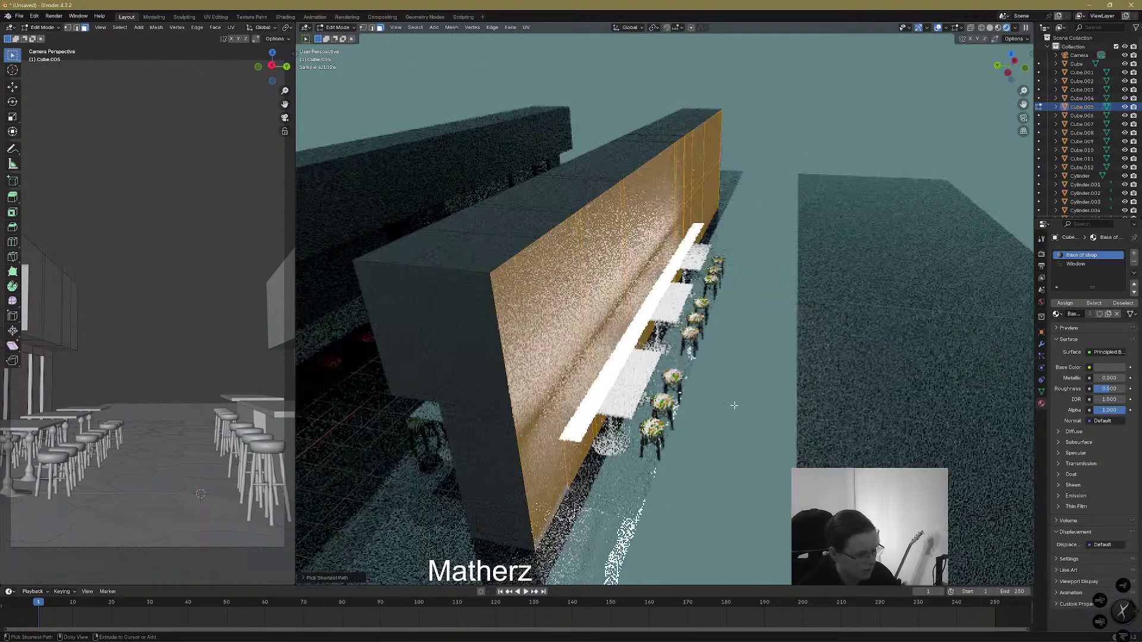
pyautogui.press('g')
pyautogui.press('y')
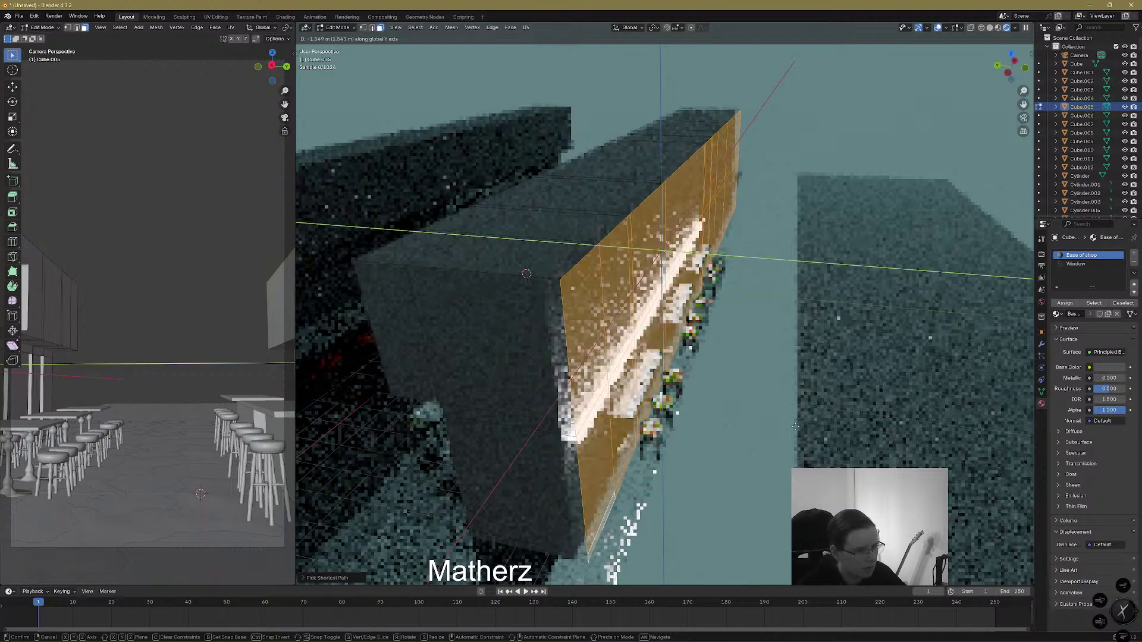
pyautogui.click(820, 433)
# Inspect the lit interior through the shop windows and return the building to Object Mode
pyautogui.moveTo(683, 412); pyautogui.dragTo(688, 457, button='middle')
pyautogui.scroll(5, 688, 403)
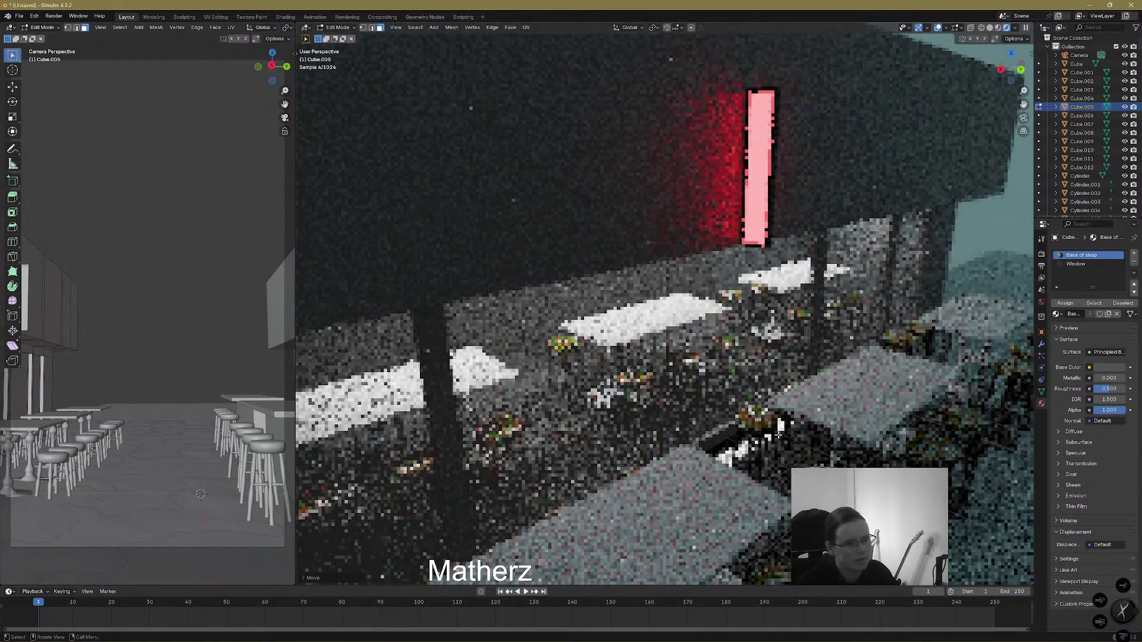
pyautogui.keyDown('shift'); pyautogui.moveTo(784, 526); pyautogui.dragTo(848, 368, button='middle'); pyautogui.keyUp('shift')
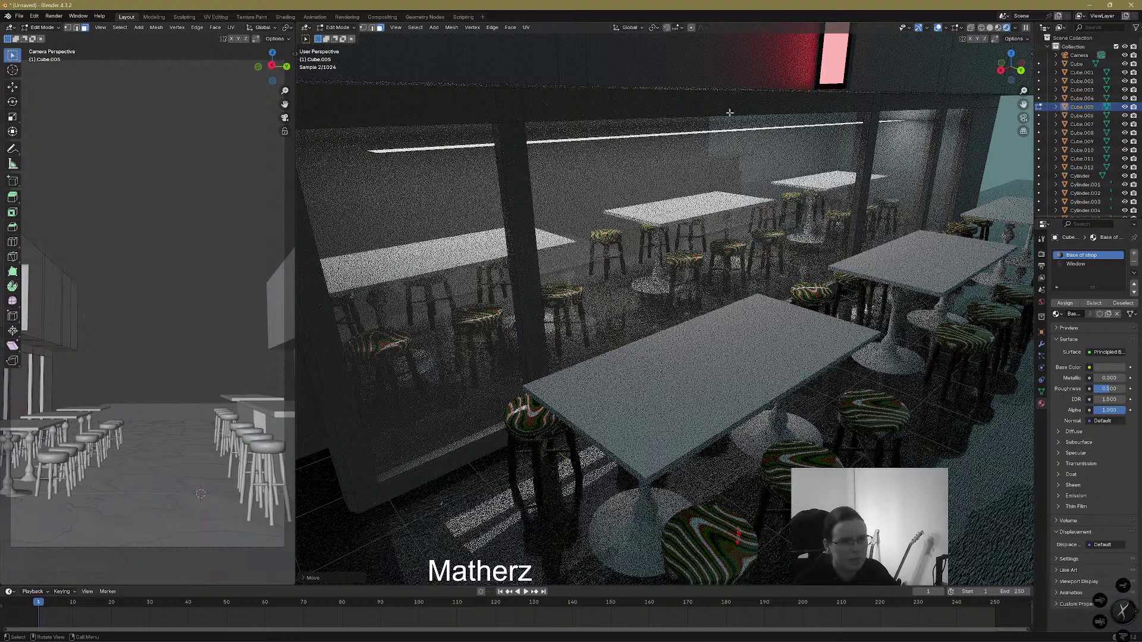
pyautogui.hotkey('alt', 'z')
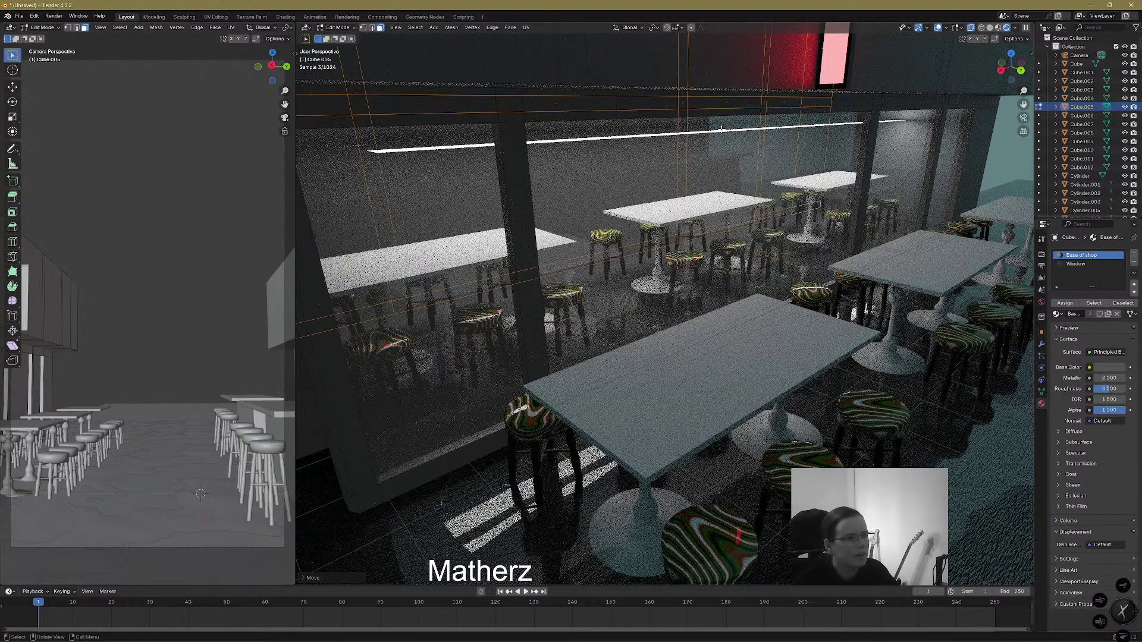
pyautogui.click(337, 28)
pyautogui.click(351, 41)
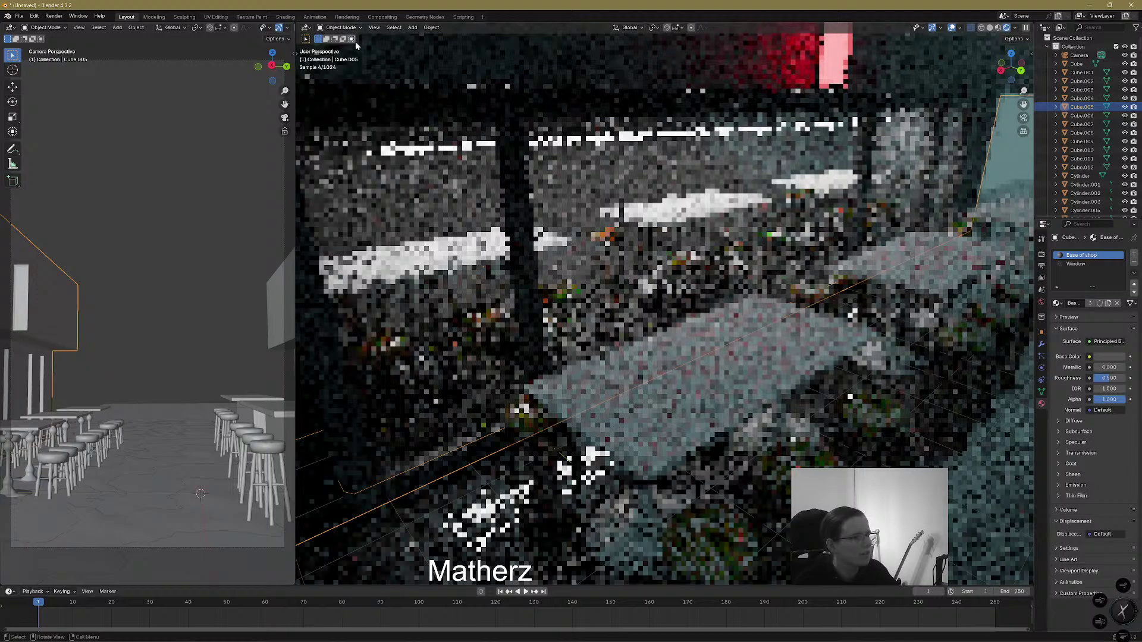
# Select the ceiling light strip and change its emission colour to pale cyan, checking it in rendered shading
pyautogui.click(989, 28)
pyautogui.moveTo(509, 282)
pyautogui.mouseDown(button='middle')
pyautogui.moveTo(530, 298)
pyautogui.moveTo(567, 290)
pyautogui.mouseUp(button='middle')
pyautogui.click(576, 264)
pyautogui.moveTo(843, 298); pyautogui.dragTo(829, 276, button='middle')
pyautogui.click(1017, 28)
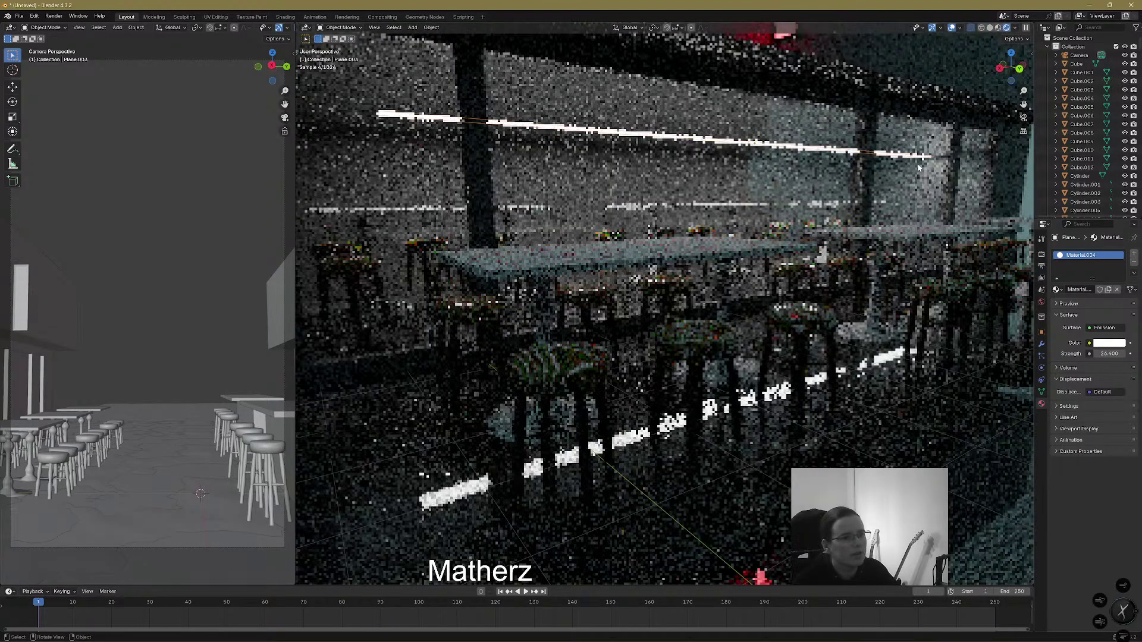
pyautogui.click(1109, 346)
pyautogui.moveTo(1088, 226)
pyautogui.mouseDown()
pyautogui.moveTo(1097, 230)
pyautogui.moveTo(1076, 222)
pyautogui.mouseUp()
pyautogui.scroll(-4, 667, 251)
pyautogui.moveTo(622, 396)
pyautogui.mouseDown(button='middle')
pyautogui.moveTo(640, 383)
pyautogui.moveTo(635, 396)
pyautogui.mouseUp(button='middle')
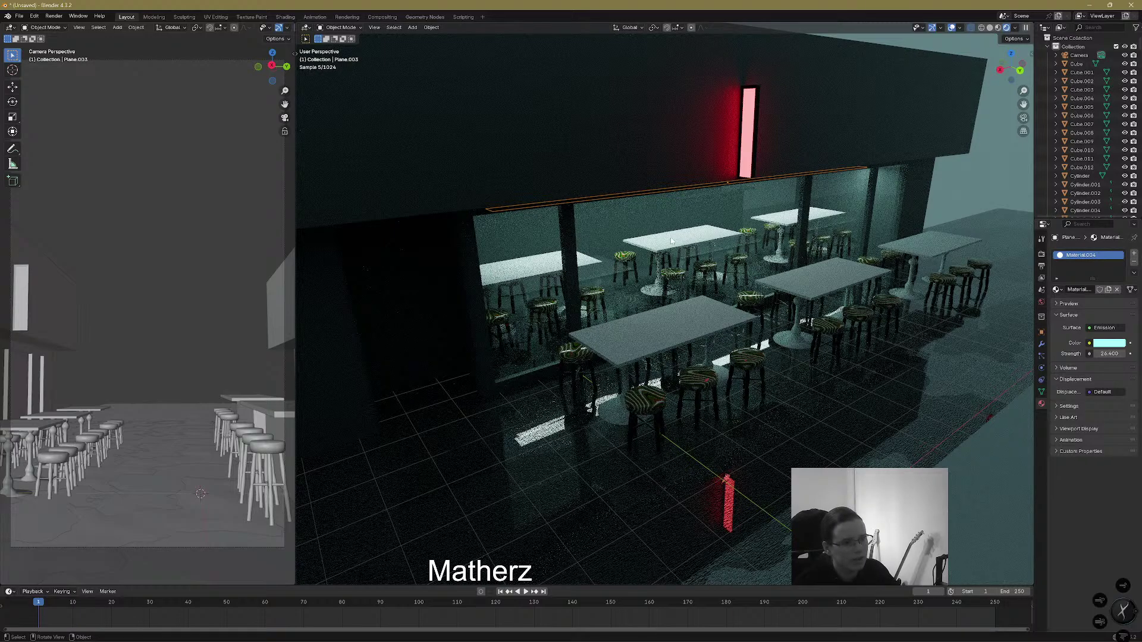
# Return to solid shading, add a cube in the middle of the street and stretch it taller along Z
pyautogui.moveTo(671, 240); pyautogui.dragTo(976, 37, button='middle')
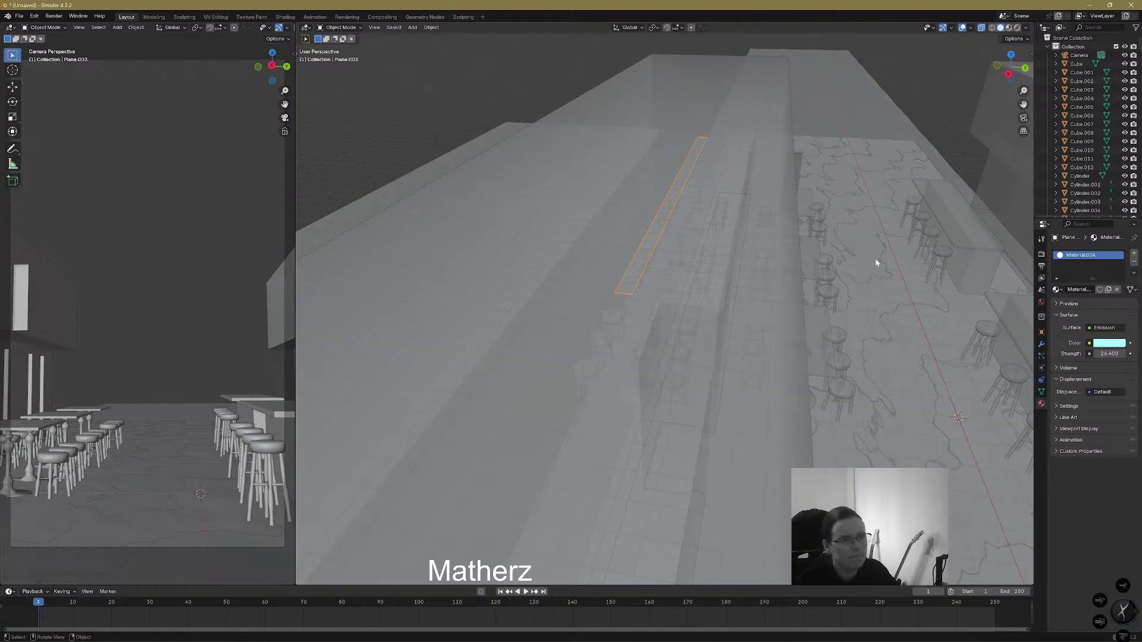
pyautogui.moveTo(875, 258); pyautogui.dragTo(759, 287, button='middle')
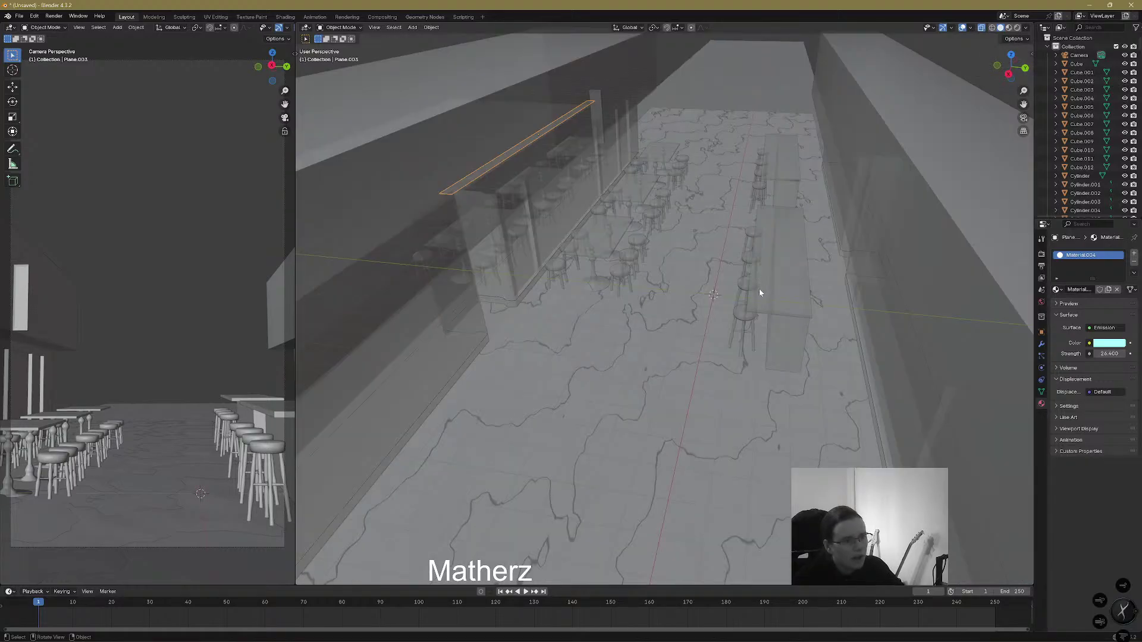
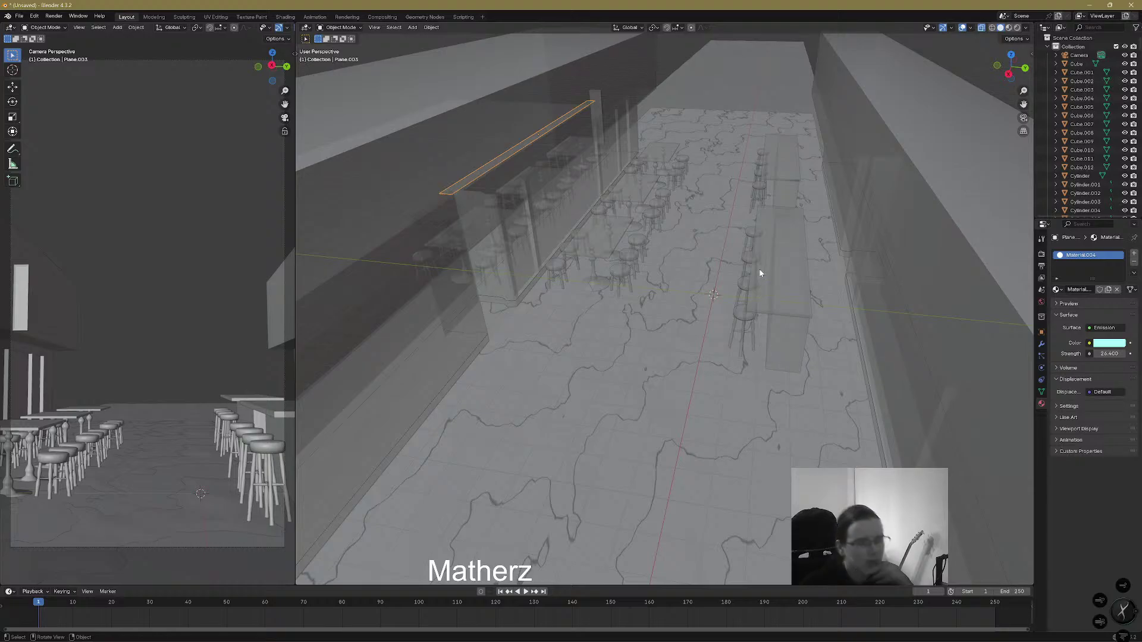
pyautogui.click(416, 28)
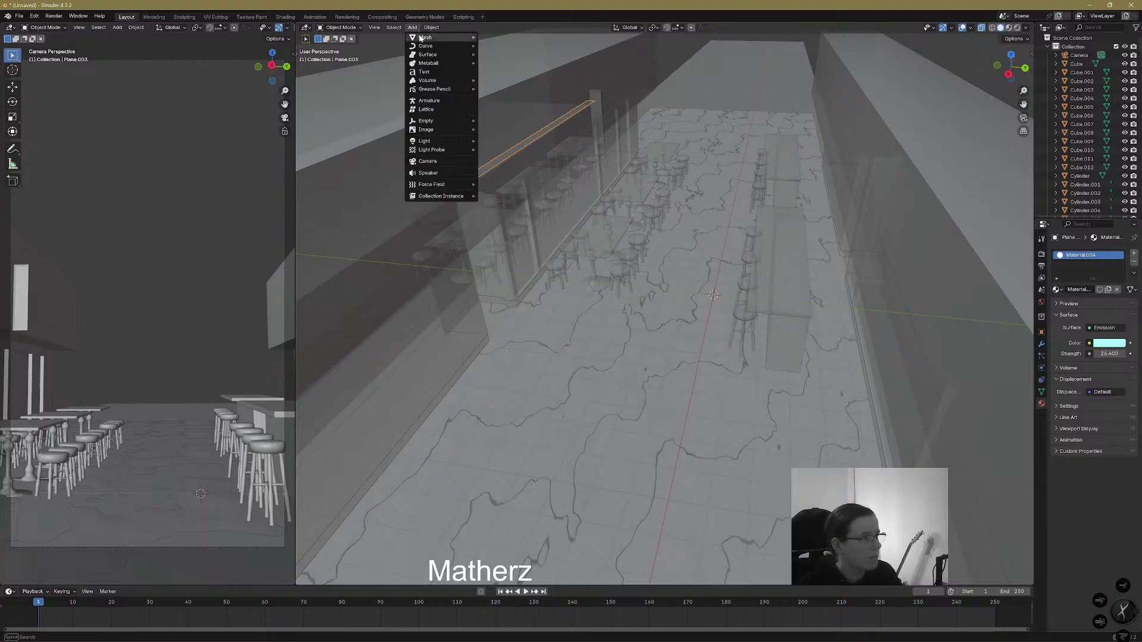
pyautogui.moveTo(443, 37)
pyautogui.click(529, 48)
pyautogui.scroll(-5, 764, 198)
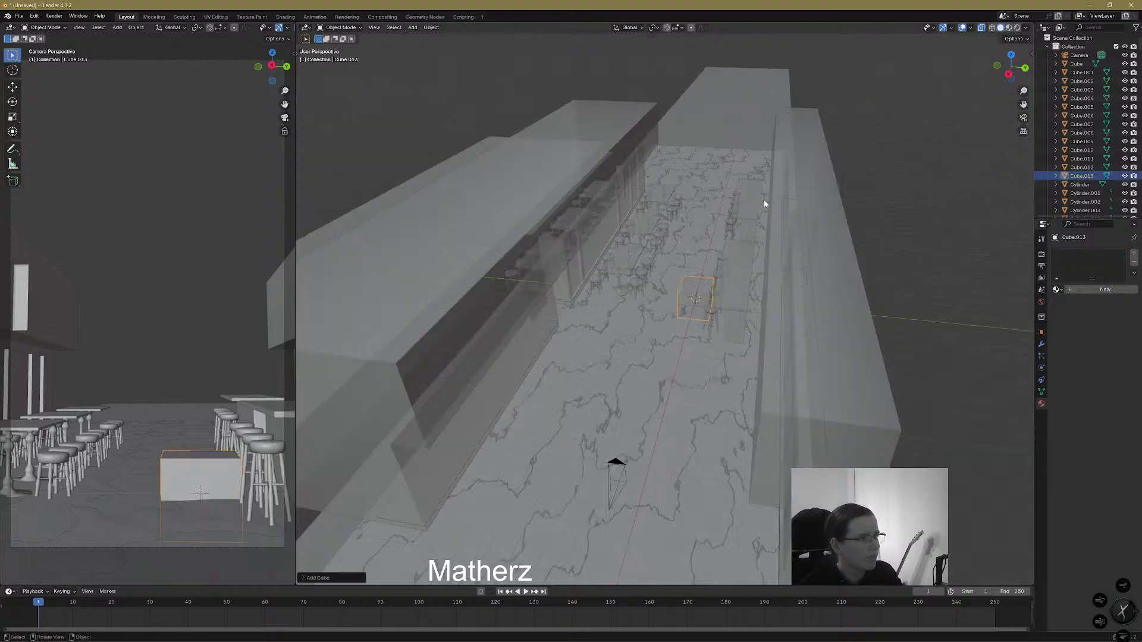
pyautogui.press('s')
pyautogui.press('z')
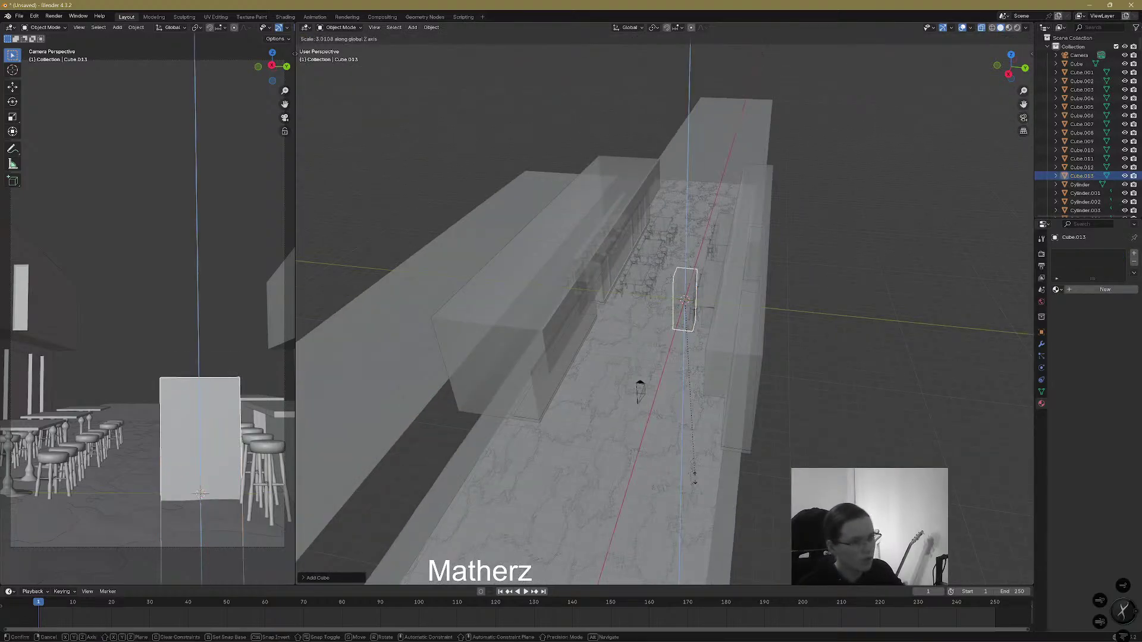
pyautogui.press('Return')
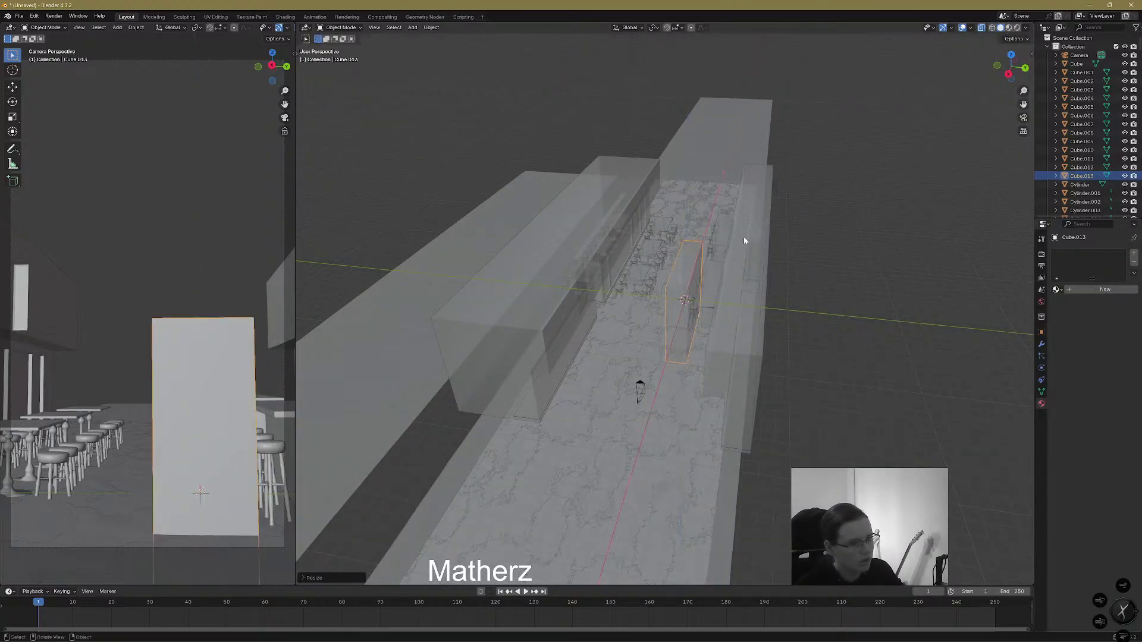
# Scale the cube along Y and enlarge it overall into a building-sized block
pyautogui.press('s')
pyautogui.press('y')
pyautogui.press('Return')
pyautogui.moveTo(930, 261); pyautogui.dragTo(777, 287, button='middle')
pyautogui.press('g')
pyautogui.press('Return')
pyautogui.press('s')
pyautogui.press('Return')
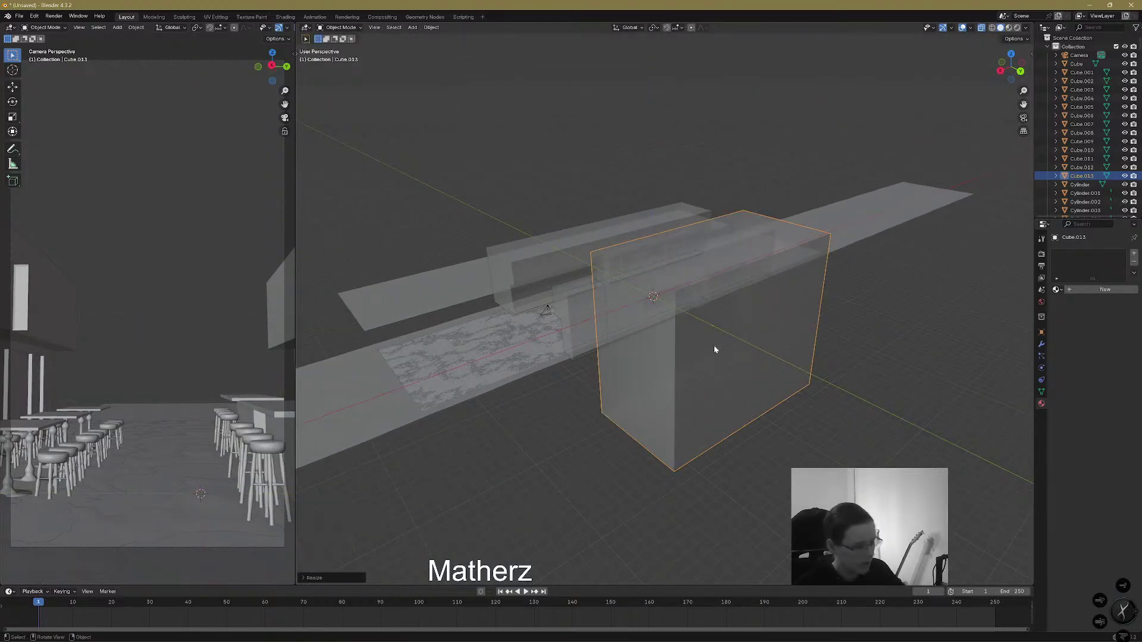
# Move the block to the far end of the street and shift it along Y to close off the camera view
pyautogui.press('g')
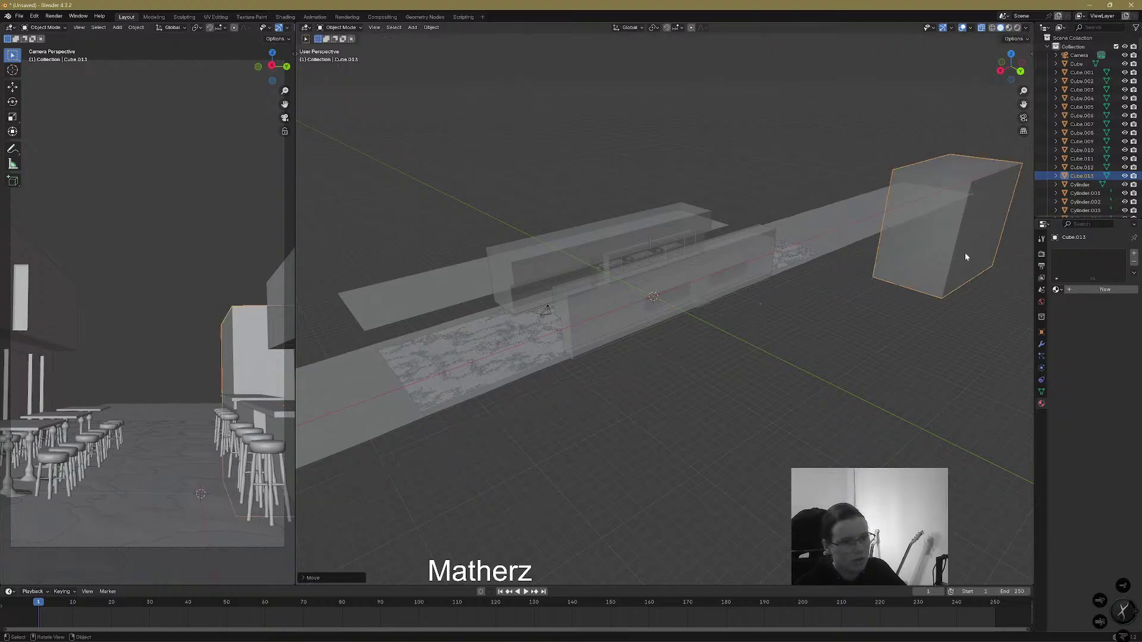
pyautogui.press('y')
pyautogui.press('Return')
pyautogui.moveTo(736, 303); pyautogui.dragTo(787, 302, button='middle')
pyautogui.scroll(1, 188, 375)
pyautogui.scroll(-1, 207, 410)
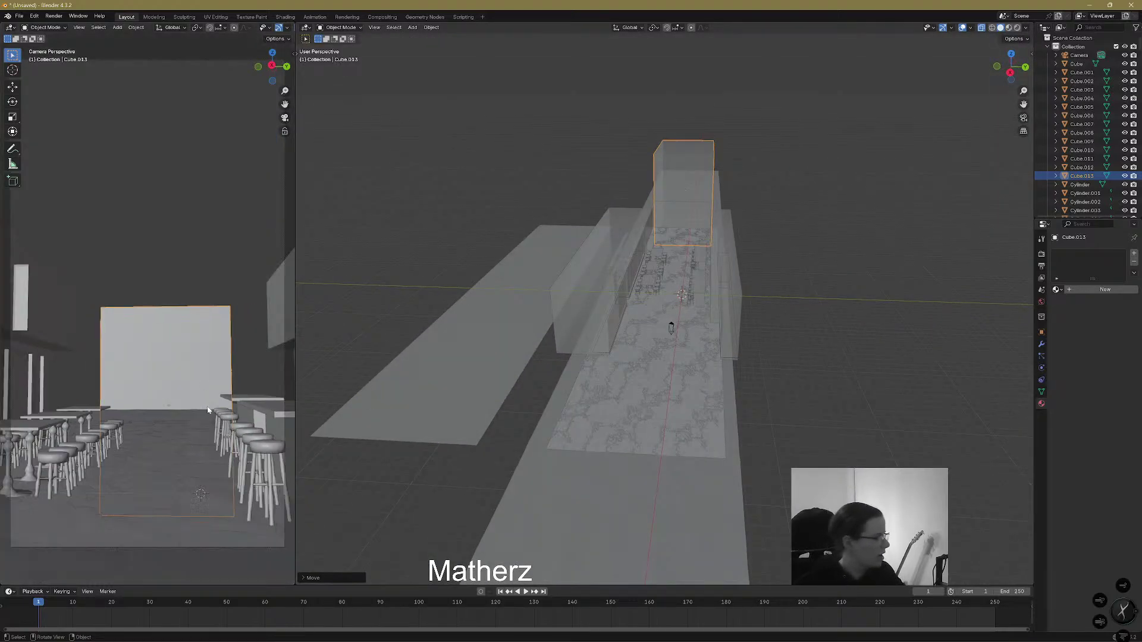
pyautogui.moveTo(695, 226); pyautogui.dragTo(551, 309, button='middle')
# Move the block along Y to the bar-counter side of the street and raise it along Z
pyautogui.press('g')
pyautogui.press('y')
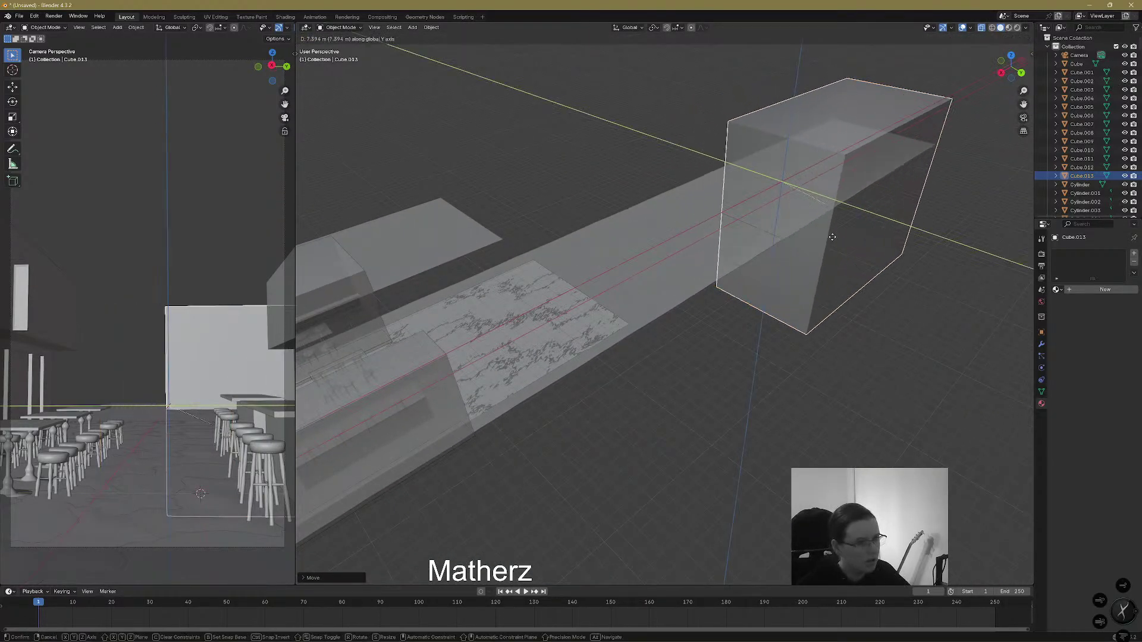
pyautogui.press('z')
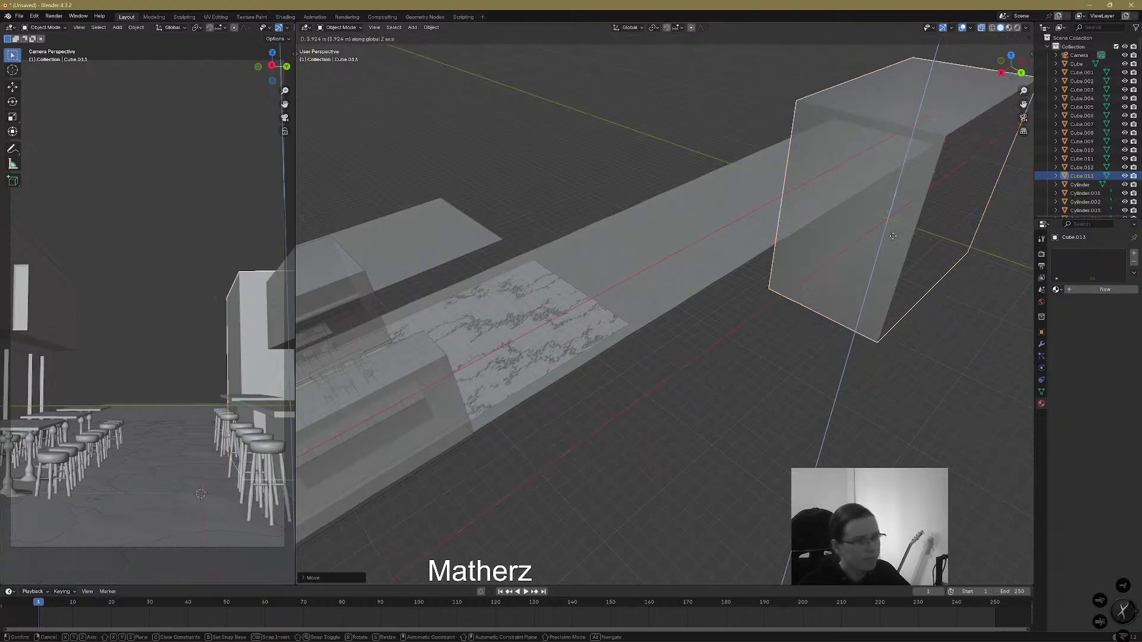
pyautogui.click(920, 188)
pyautogui.moveTo(872, 277); pyautogui.dragTo(837, 280, button='middle')
pyautogui.scroll(-5, 839, 279)
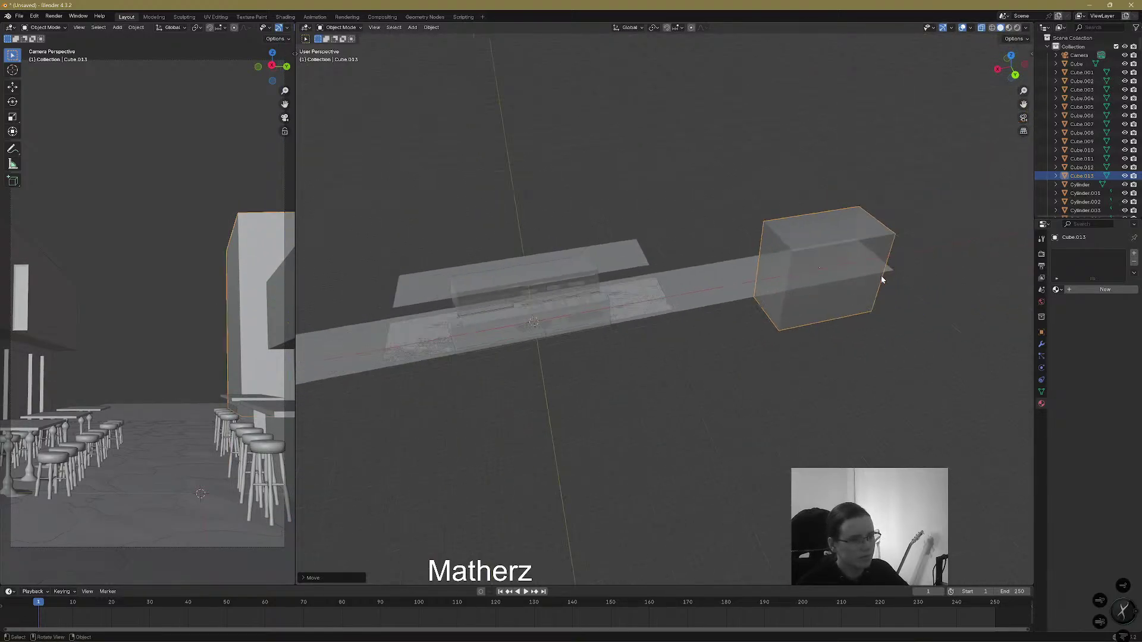
# Stretch the block along X into a long building lining that side of the street
pyautogui.press('s')
pyautogui.press('x')
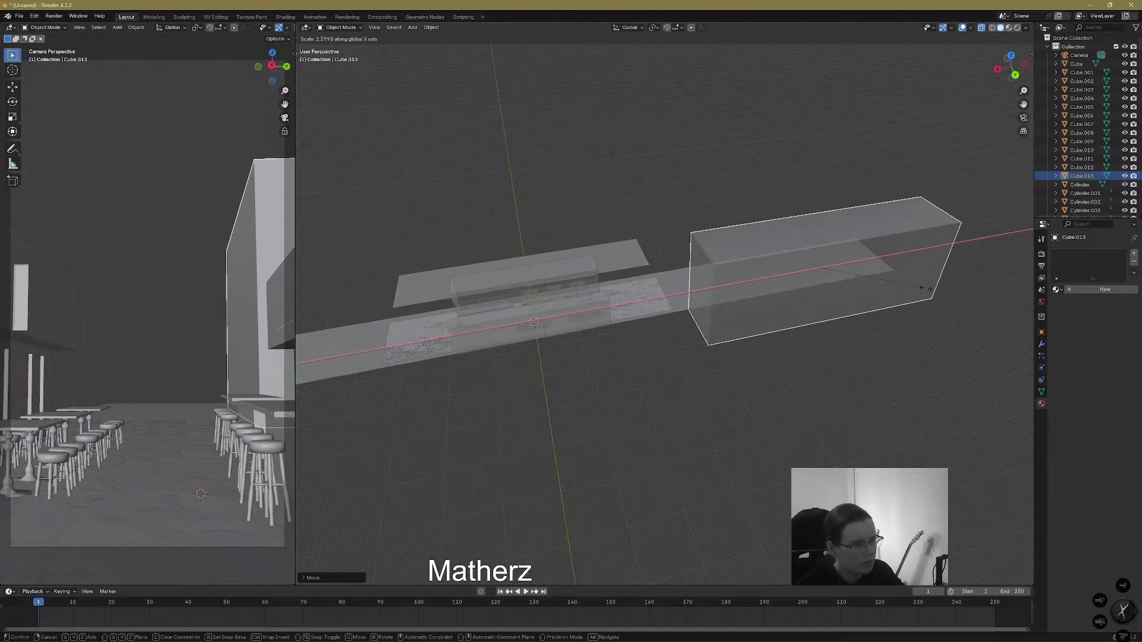
pyautogui.click(981, 294)
pyautogui.moveTo(755, 328); pyautogui.dragTo(670, 331, button='middle')
pyautogui.press('s')
pyautogui.press('x')
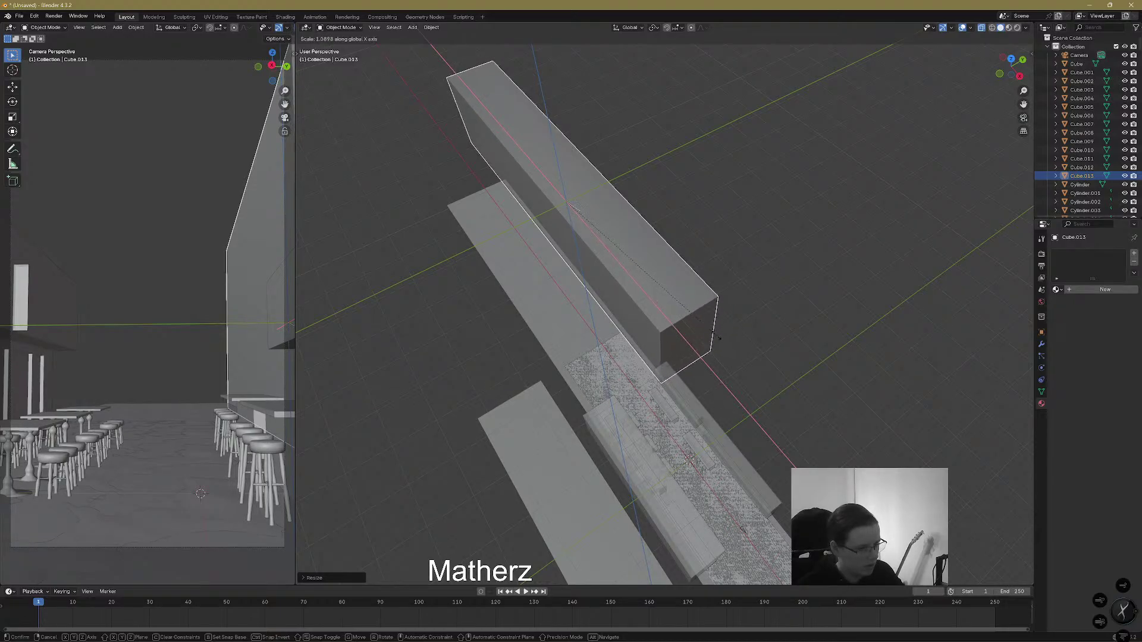
pyautogui.click(720, 339)
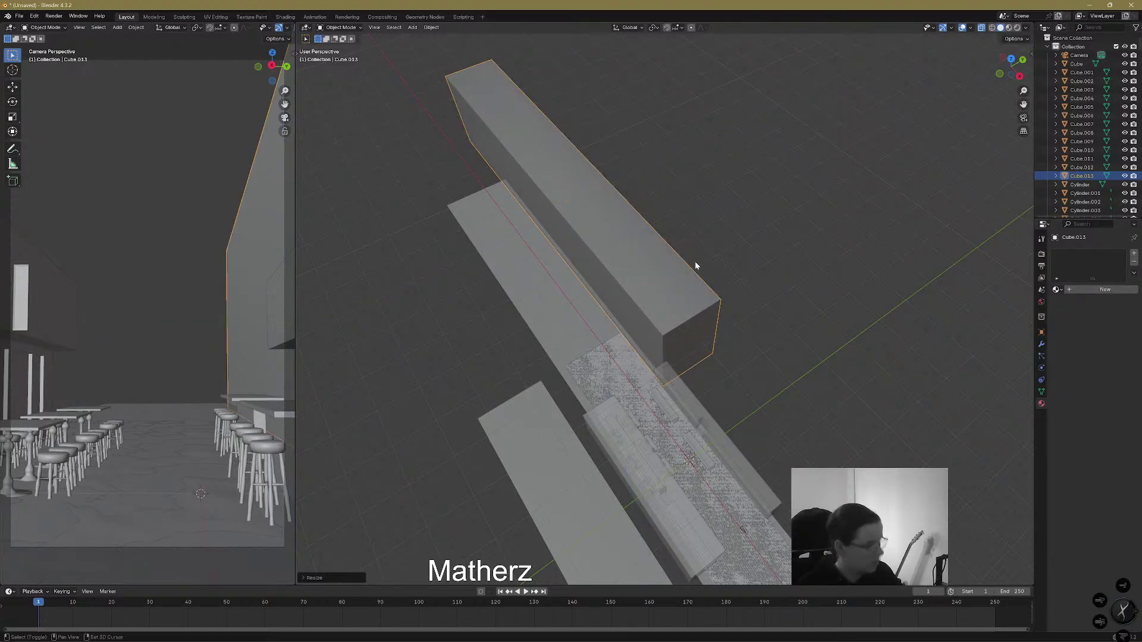
# Duplicate the long building about -31.9 m along Y to the opposite side, then shift the copy about 5.1 m back toward the street
pyautogui.hotkey('shift', 'd')
pyautogui.press('y')
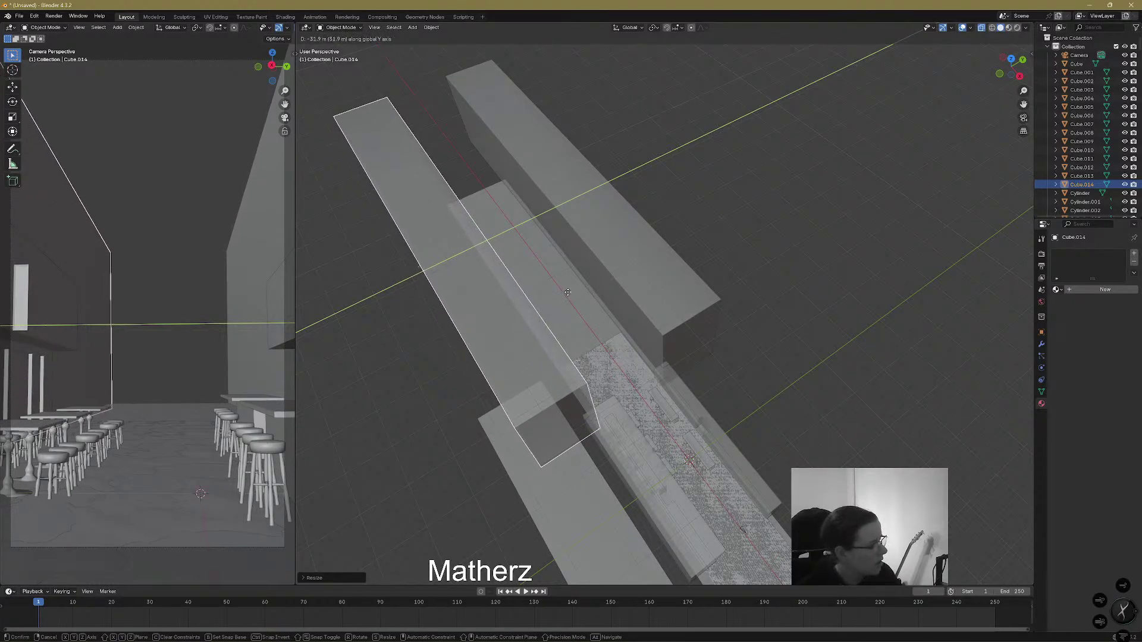
pyautogui.click(567, 292)
pyautogui.moveTo(704, 376); pyautogui.dragTo(576, 294, button='middle')
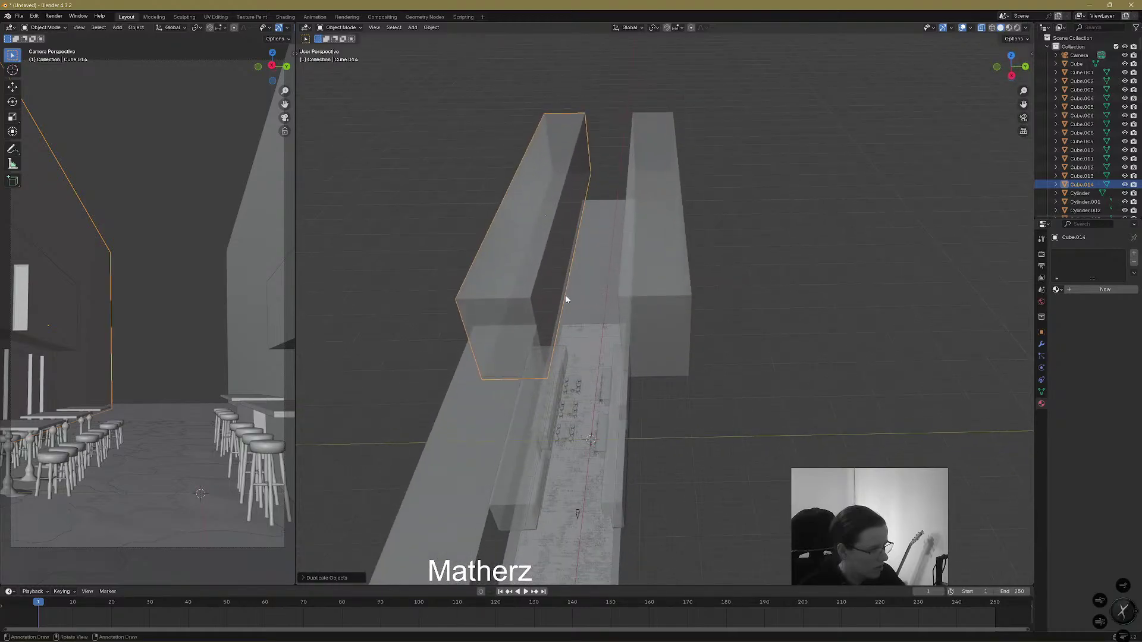
pyautogui.press('g')
pyautogui.press('y')
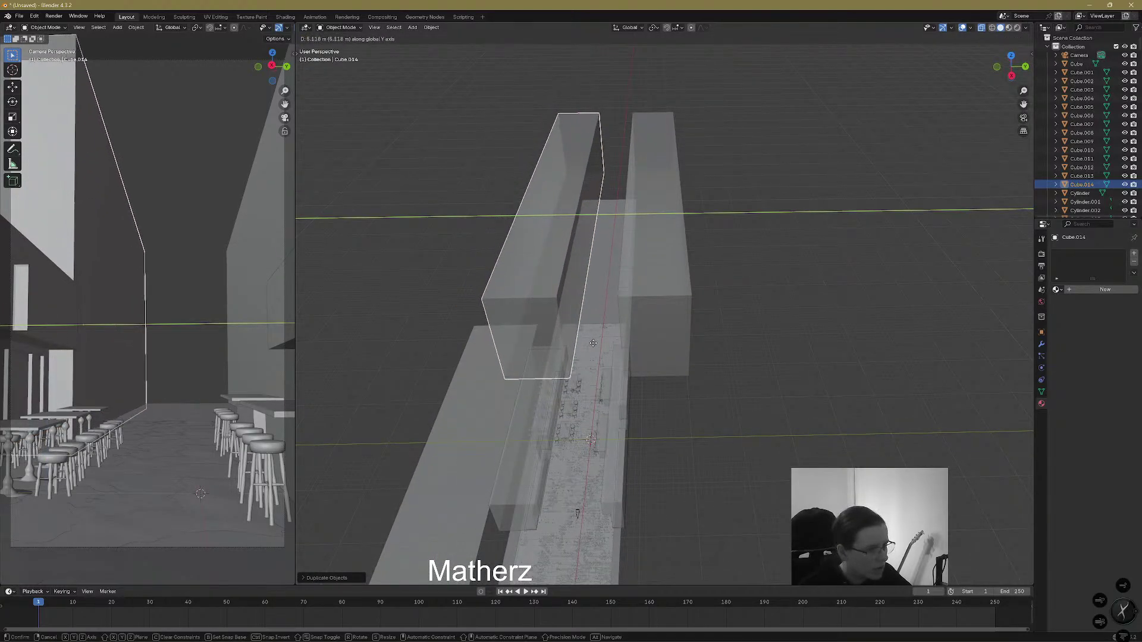
pyautogui.click(593, 343)
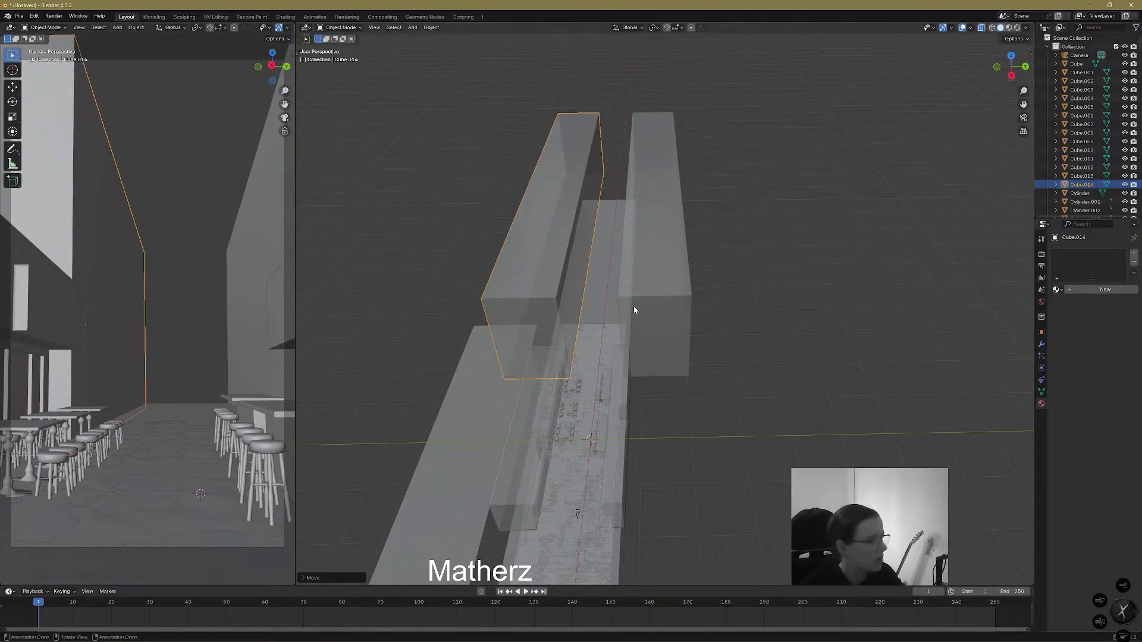
# Duplicate the two long buildings together and rotate the copies 90° about the Y axis so they stand upright
pyautogui.scroll(2, 634, 308)
pyautogui.moveTo(634, 307); pyautogui.dragTo(767, 270, button='middle')
pyautogui.keyDown('shift'); pyautogui.click(774, 266); pyautogui.keyUp('shift')
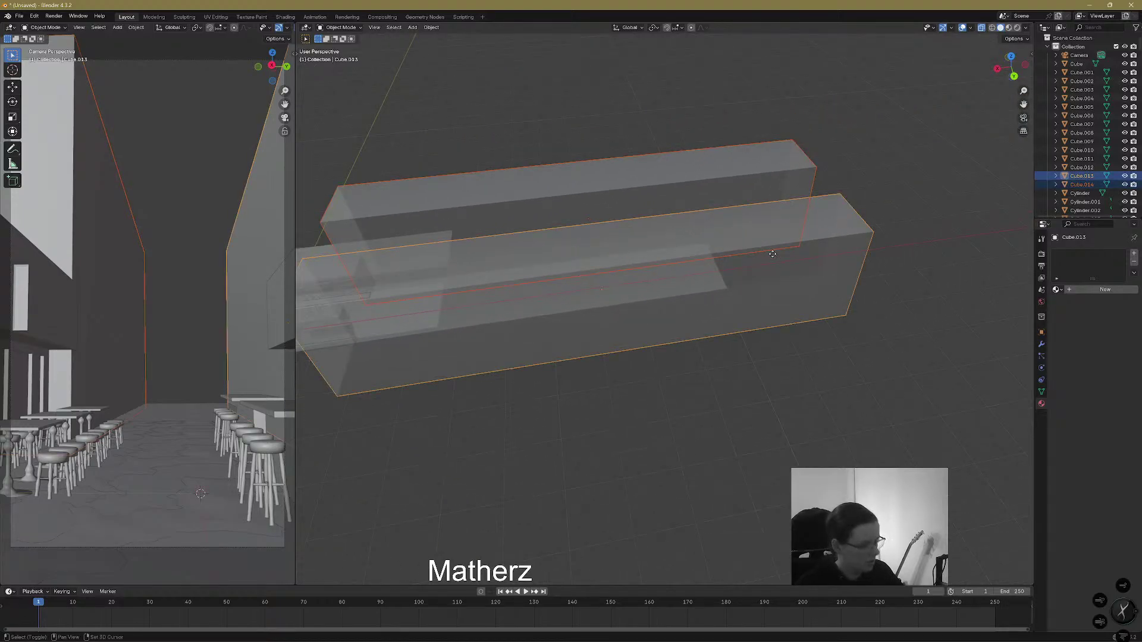
pyautogui.hotkey('shift', 'd')
pyautogui.write('ry')
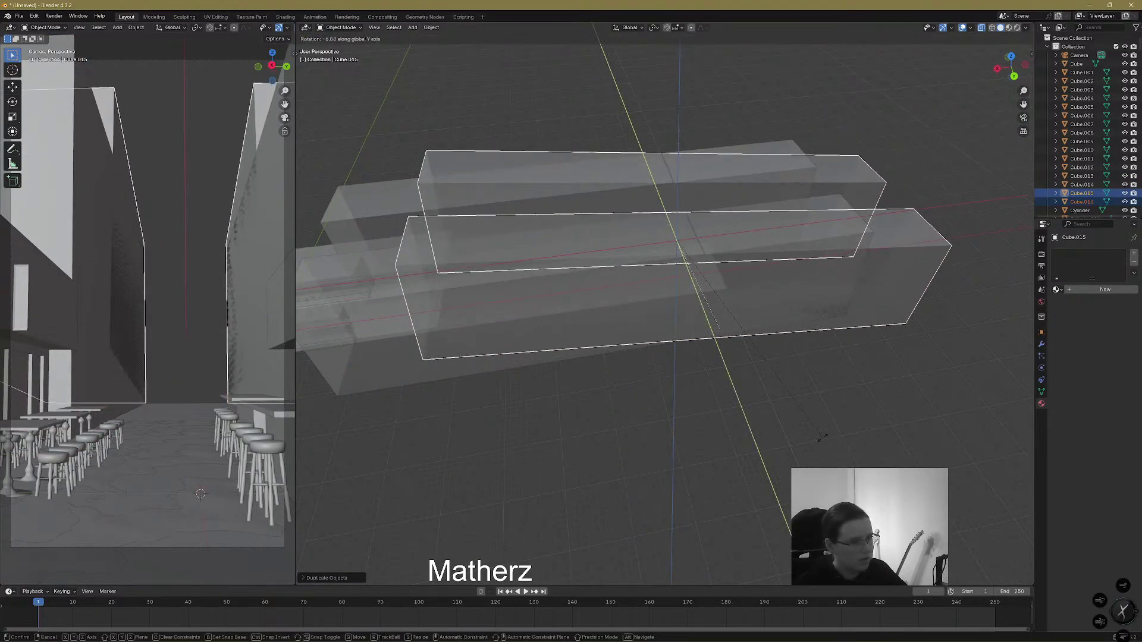
pyautogui.write('90')
pyautogui.press('Return')
# Move the upright building copies along X down the street, then stretch them along X into wide tower blocks
pyautogui.moveTo(651, 358); pyautogui.dragTo(689, 330, button='middle')
pyautogui.press('g')
pyautogui.press('x')
pyautogui.click(798, 260)
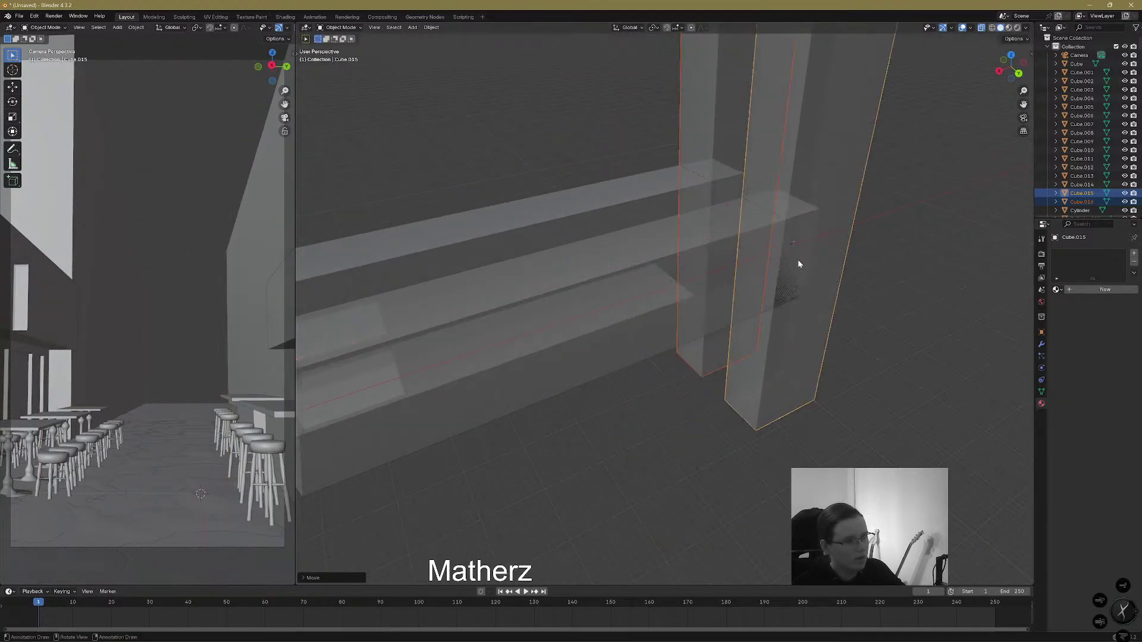
pyautogui.press('s')
pyautogui.press('x')
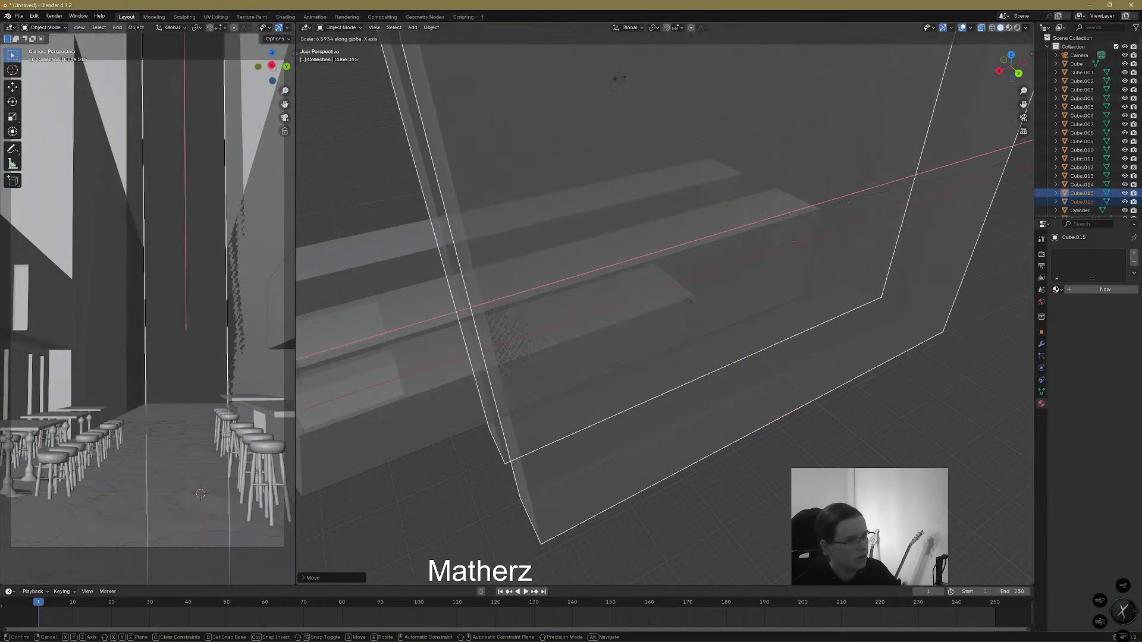
pyautogui.click(527, 123)
# Raise the two tower blocks along Z and scale them along Y to roughly three times their width
pyautogui.moveTo(611, 230); pyautogui.dragTo(623, 198, button='middle')
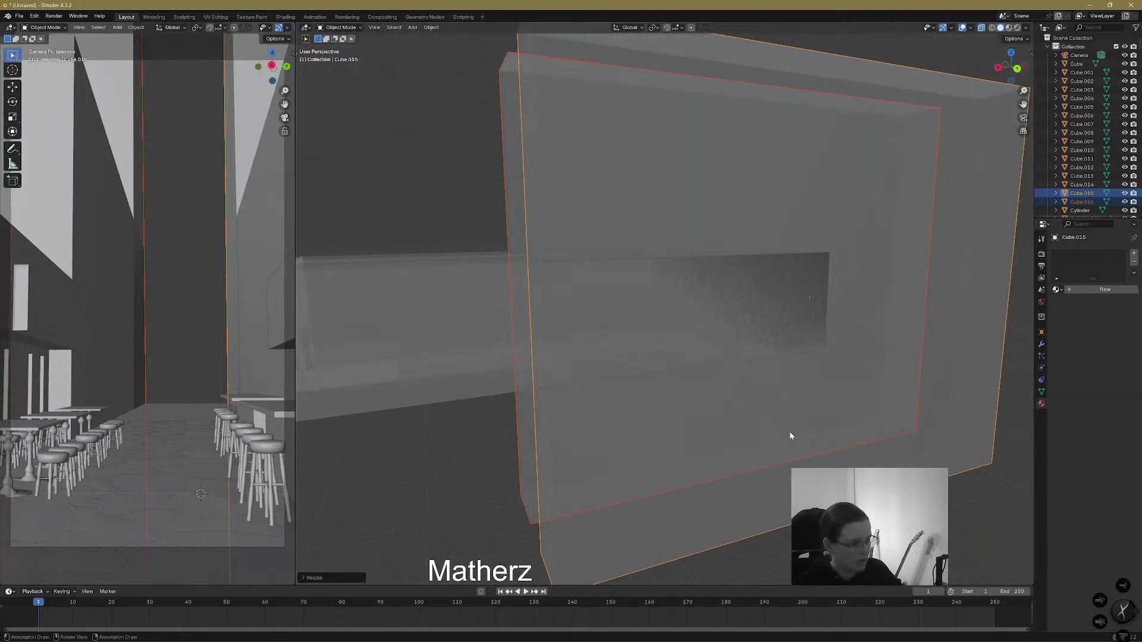
pyautogui.press('g')
pyautogui.press('z')
pyautogui.click(648, 394)
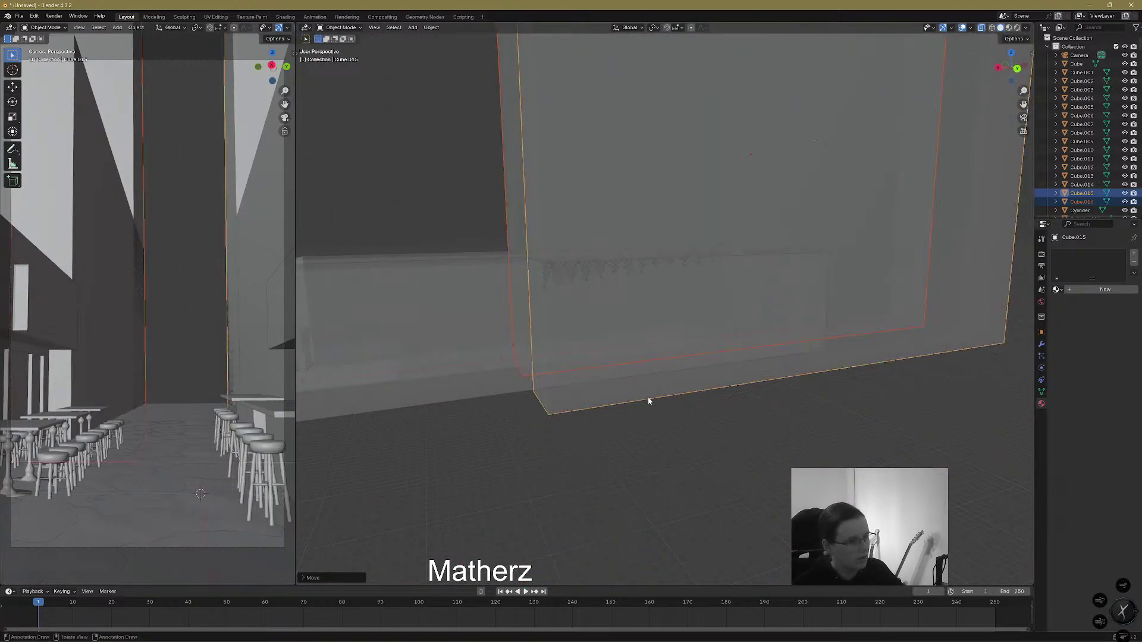
pyautogui.moveTo(648, 394); pyautogui.dragTo(711, 395, button='middle')
pyautogui.press('s')
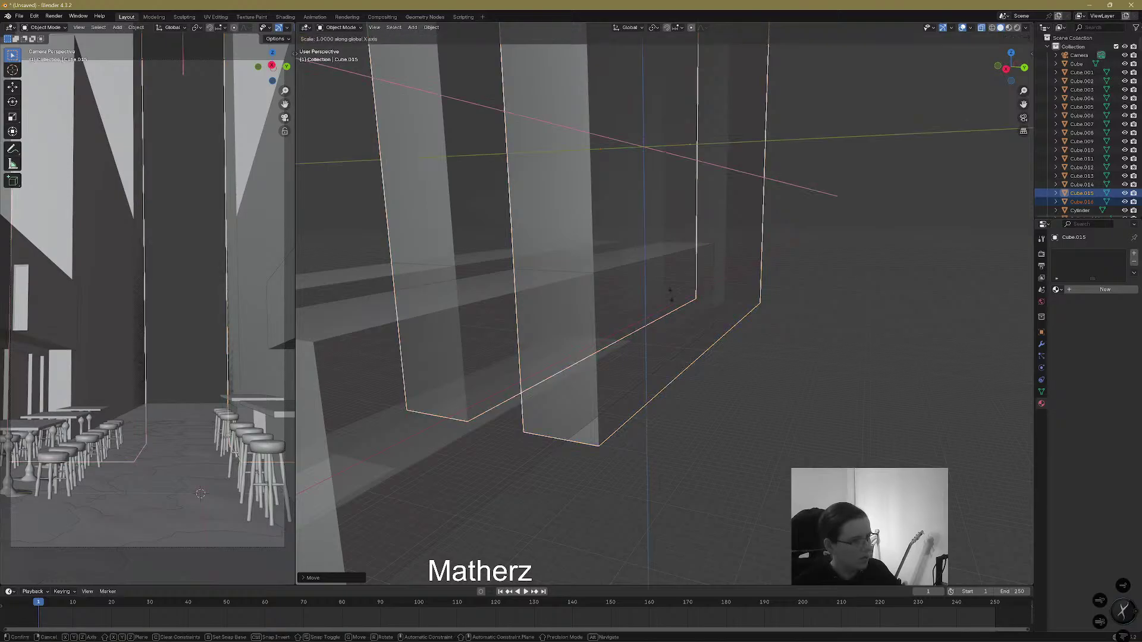
pyautogui.press('x')
pyautogui.press('y')
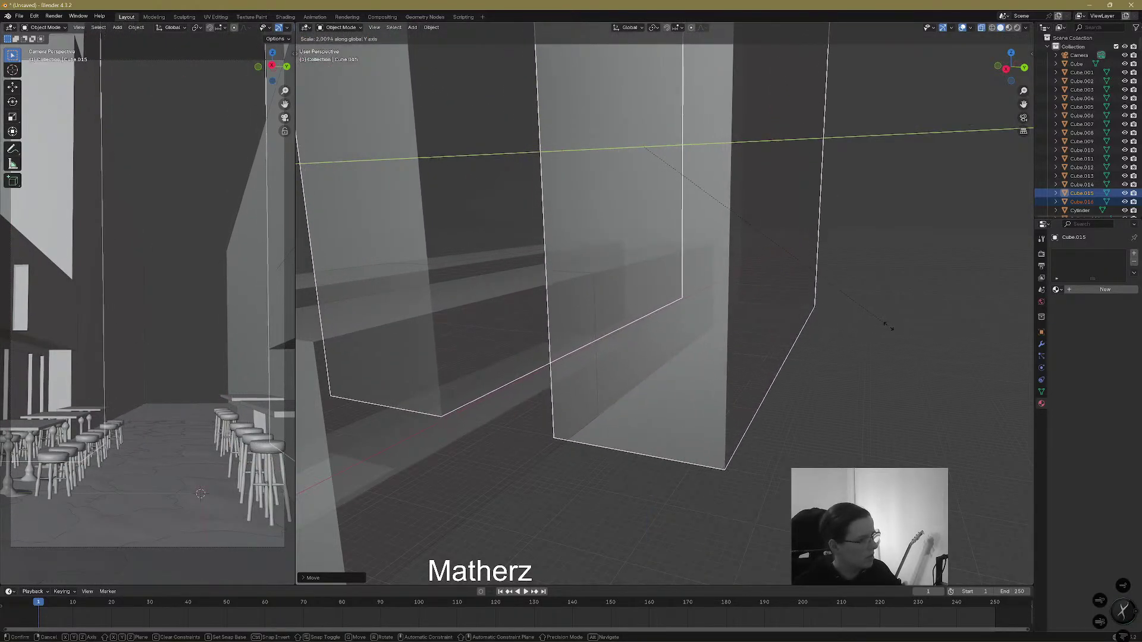
pyautogui.click(920, 329)
# Shorten the two tower blocks along Z, then lower them along Z toward street level
pyautogui.moveTo(922, 286); pyautogui.dragTo(832, 321, button='middle')
pyautogui.press('s')
pyautogui.press('z')
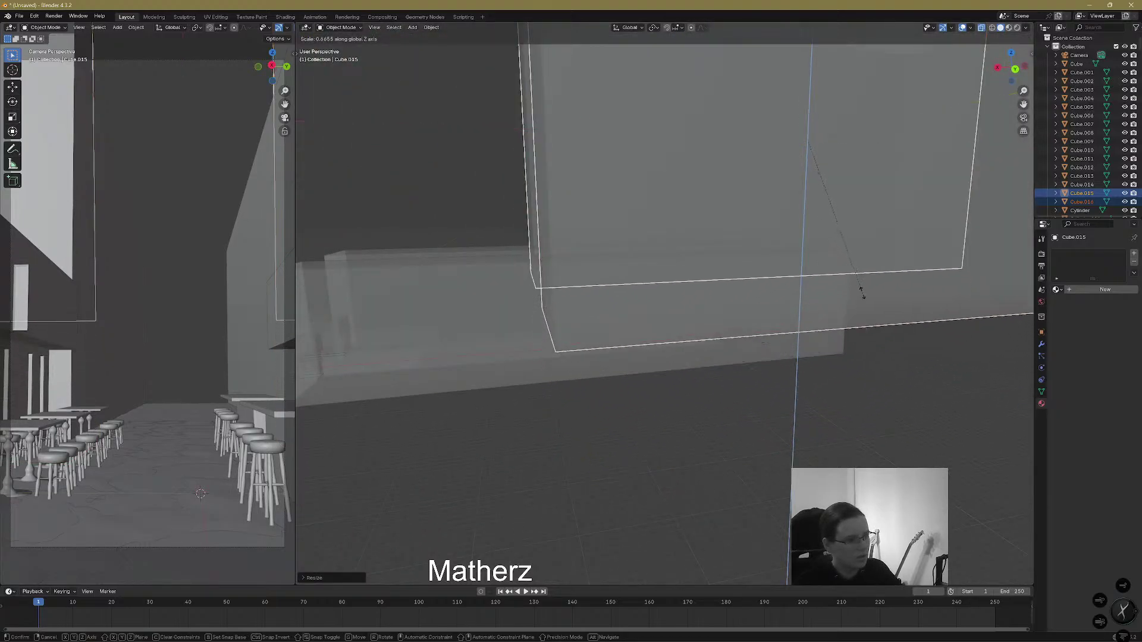
pyautogui.click(857, 271)
pyautogui.moveTo(729, 368); pyautogui.dragTo(789, 361, button='middle')
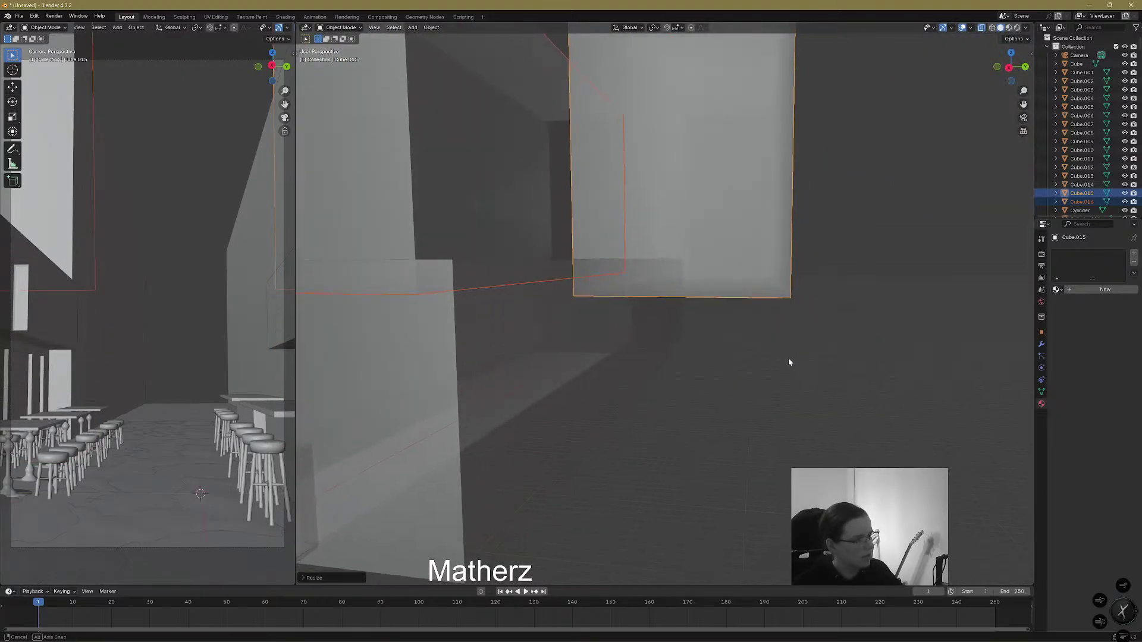
pyautogui.press('g')
pyautogui.press('z')
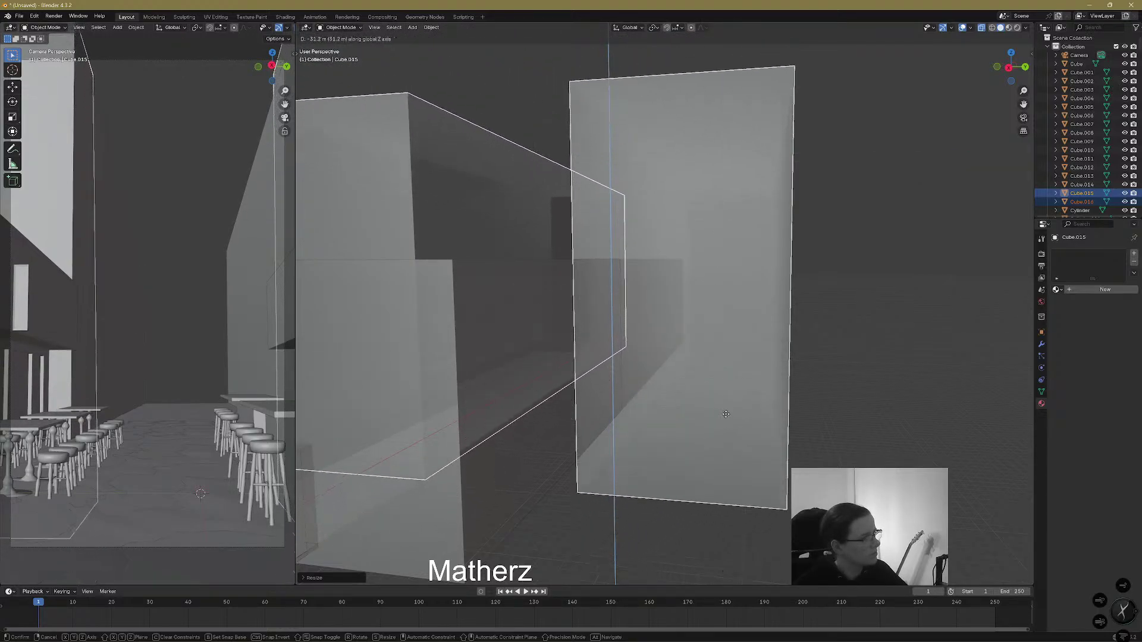
pyautogui.click(727, 380)
# Scale the two original long buildings to about 0.72 along Z and lower them along Z toward the ground
pyautogui.click(535, 386)
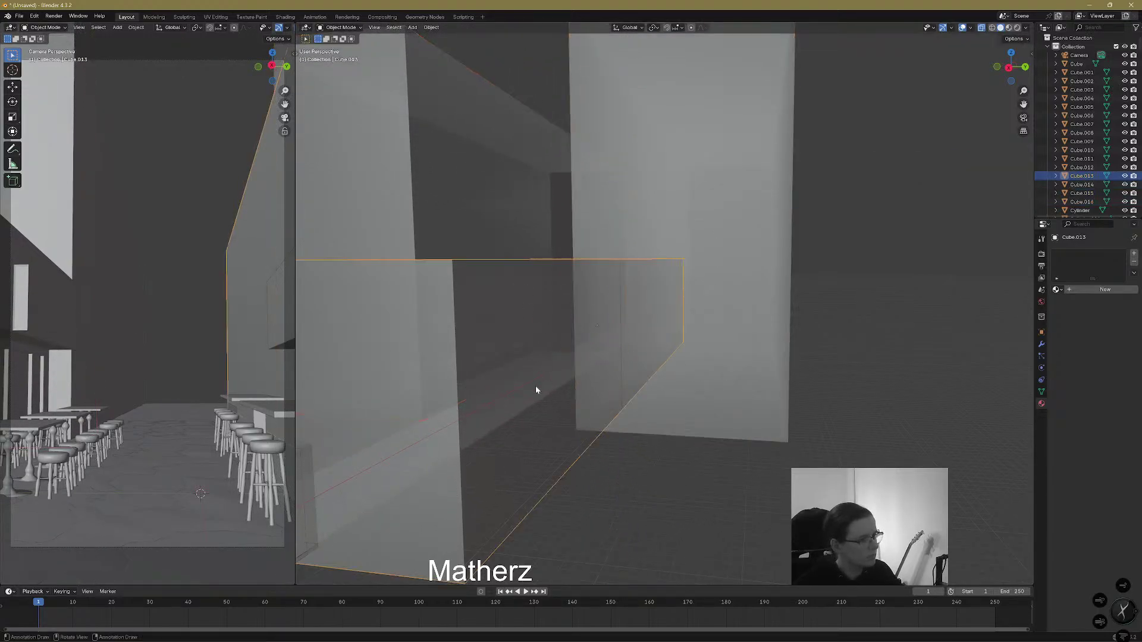
pyautogui.keyDown('shift'); pyautogui.moveTo(534, 386); pyautogui.dragTo(614, 385, button='middle'); pyautogui.keyUp('shift')
pyautogui.keyDown('shift'); pyautogui.click(532, 351); pyautogui.keyUp('shift')
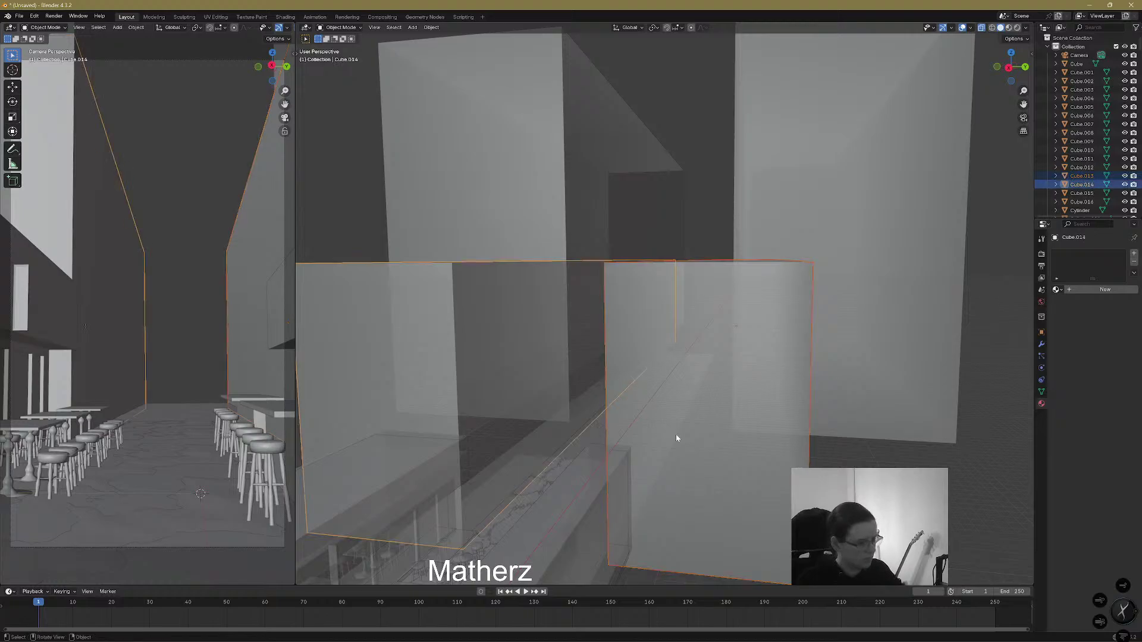
pyautogui.press('s')
pyautogui.press('z')
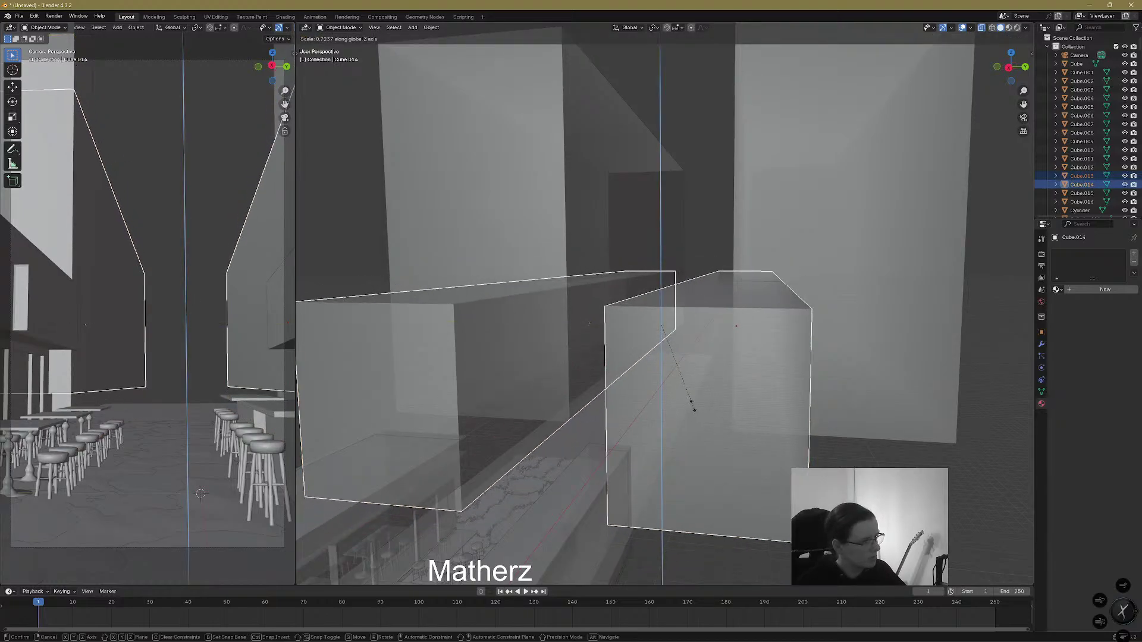
pyautogui.click(692, 407)
pyautogui.press('g')
pyautogui.press('z')
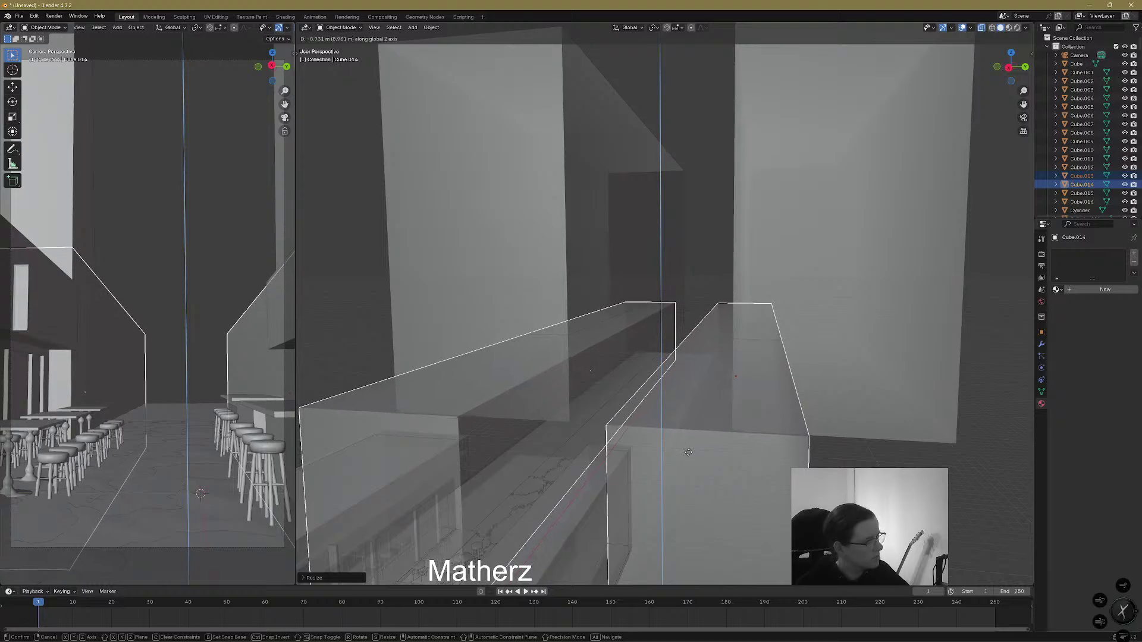
pyautogui.click(699, 438)
# Extend the camera's clip end distance to about 1408 m
pyautogui.moveTo(701, 437); pyautogui.dragTo(569, 276, button='middle')
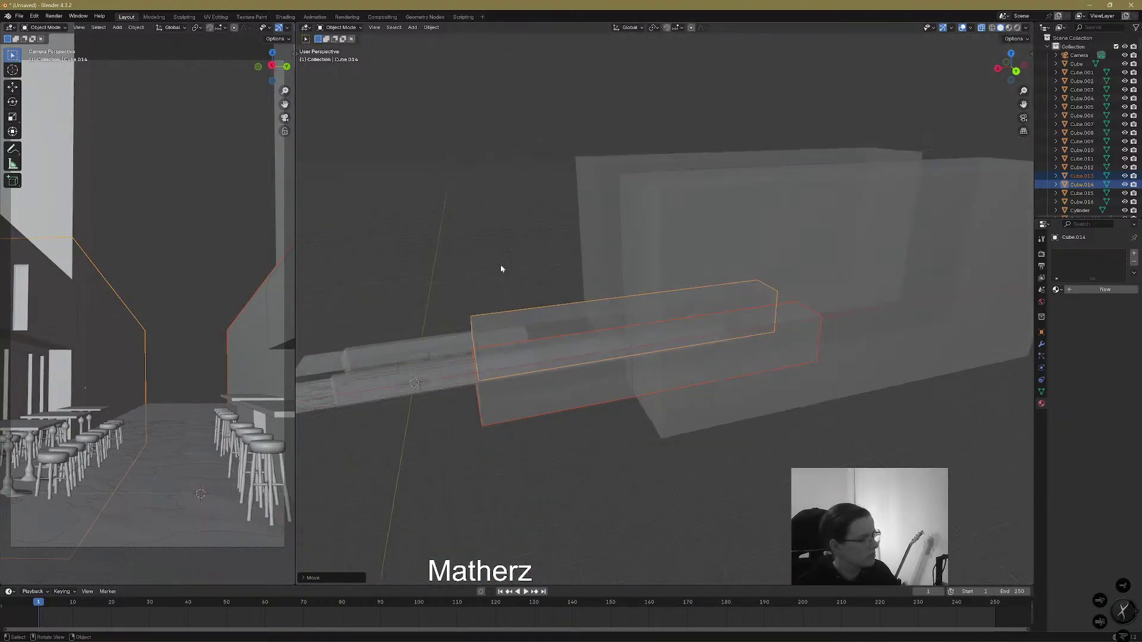
pyautogui.moveTo(817, 248); pyautogui.dragTo(495, 363, button='middle')
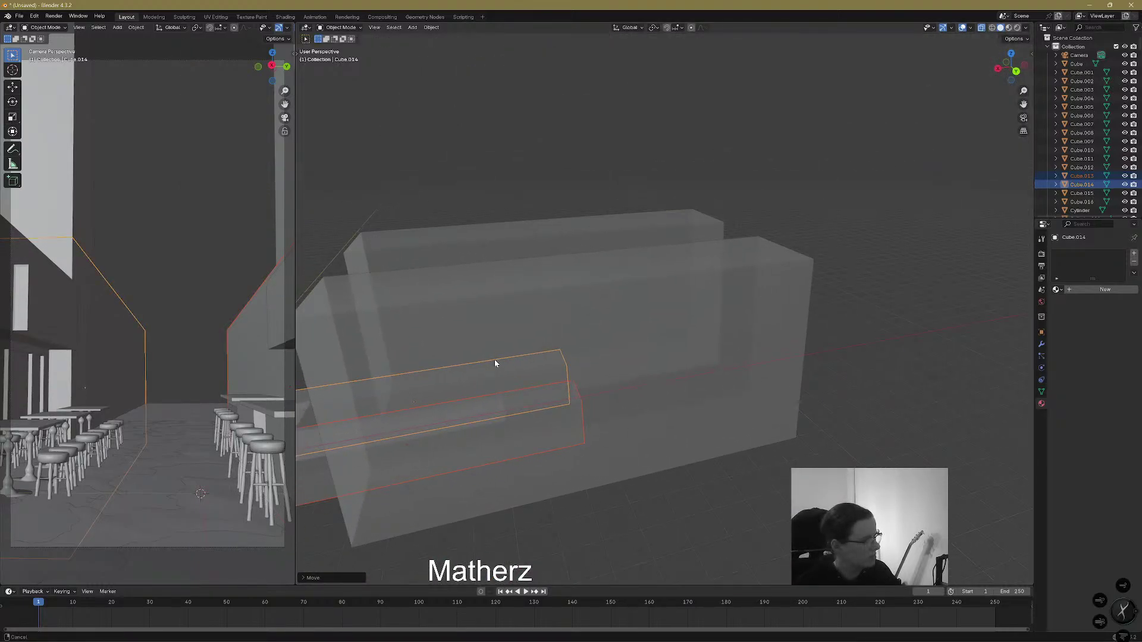
pyautogui.click(207, 59)
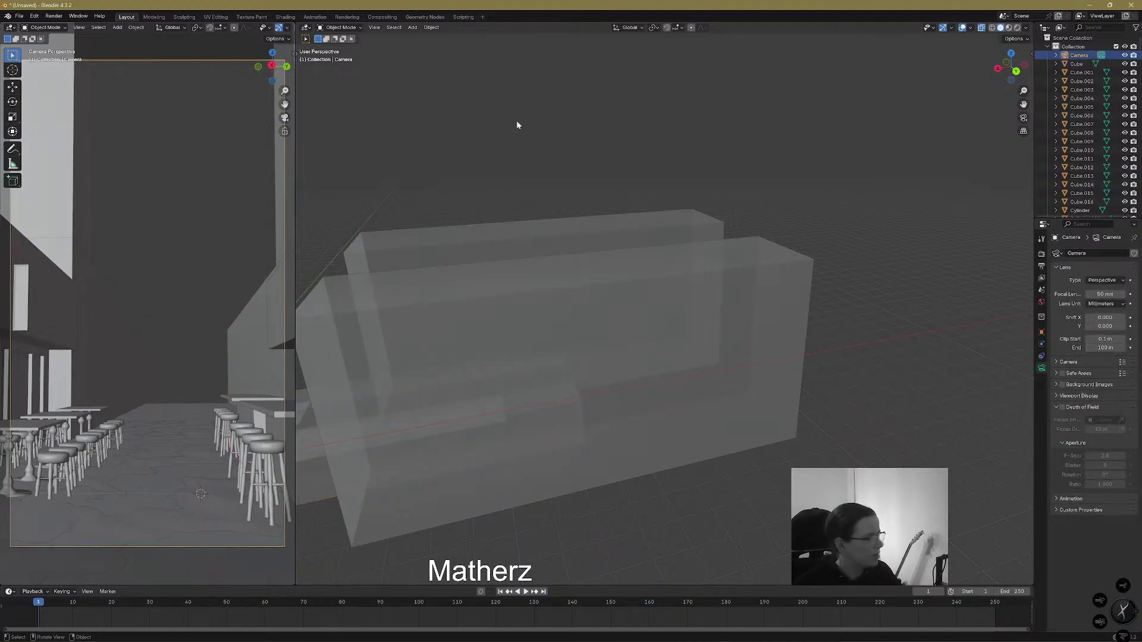
pyautogui.moveTo(1101, 349); pyautogui.dragTo(1129, 349)
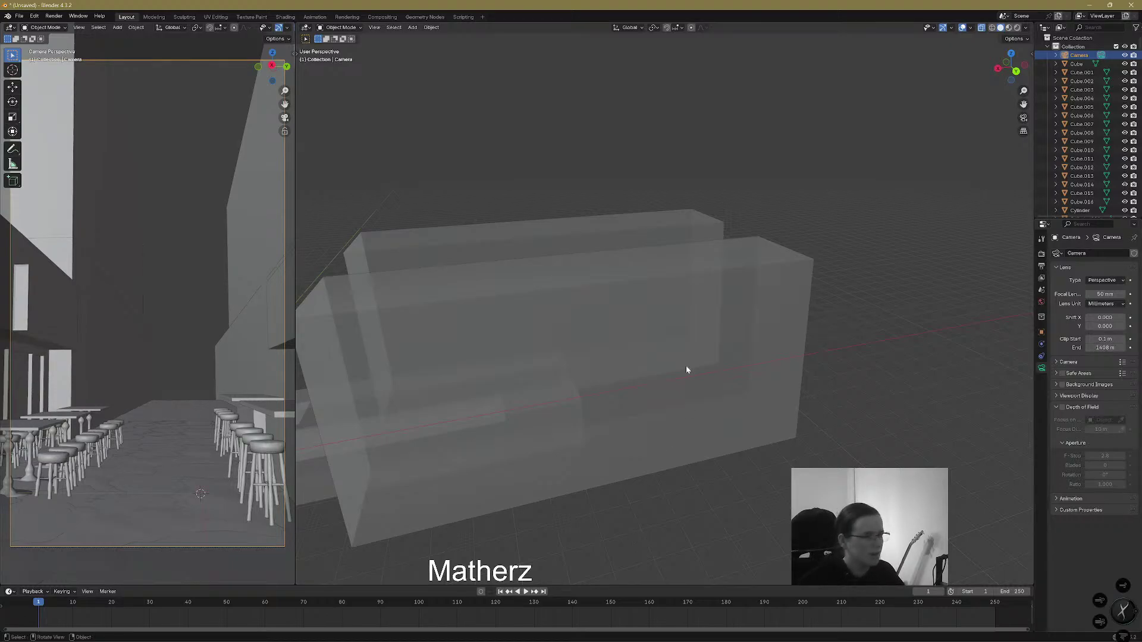
# Stretch the two tower blocks along X and move them along X to the far part of the street
pyautogui.moveTo(740, 394); pyautogui.dragTo(752, 343, button='middle')
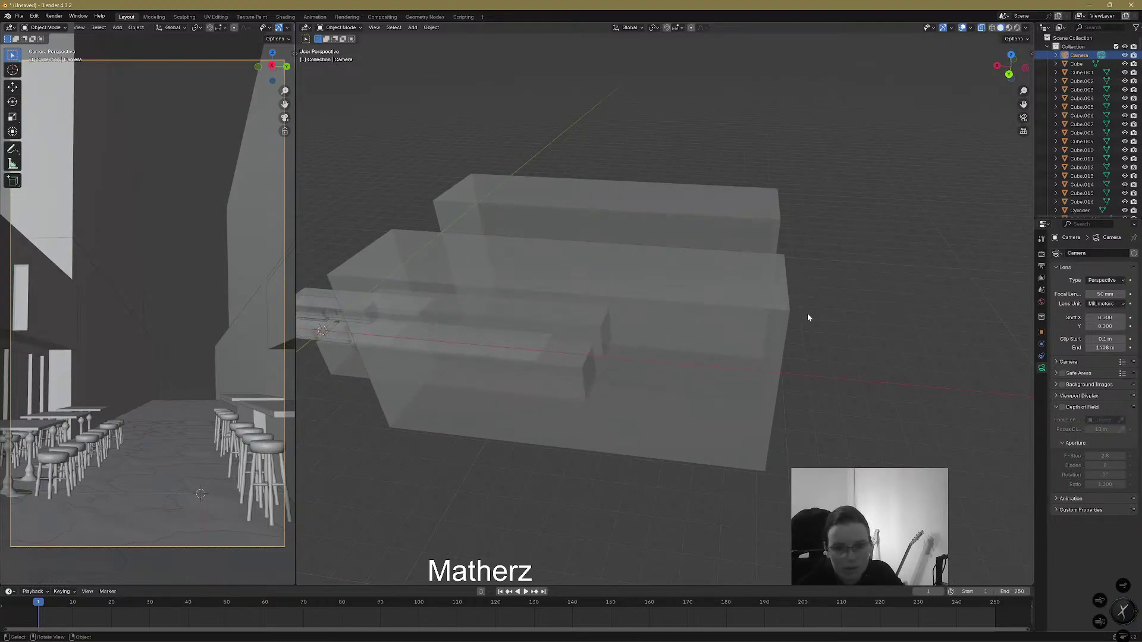
pyautogui.keyDown('shift'); pyautogui.moveTo(824, 322); pyautogui.dragTo(589, 338, button='middle'); pyautogui.keyUp('shift')
pyautogui.click(615, 311)
pyautogui.keyDown('shift'); pyautogui.click(616, 312); pyautogui.keyUp('shift')
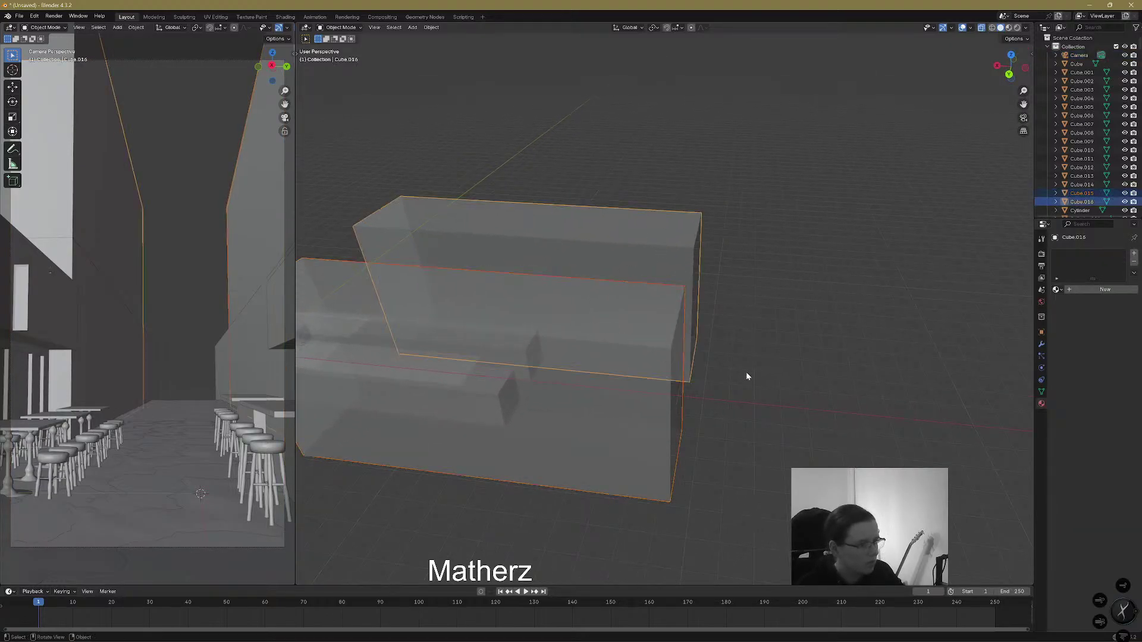
pyautogui.scroll(-3, 743, 395)
pyautogui.press('s')
pyautogui.press('x')
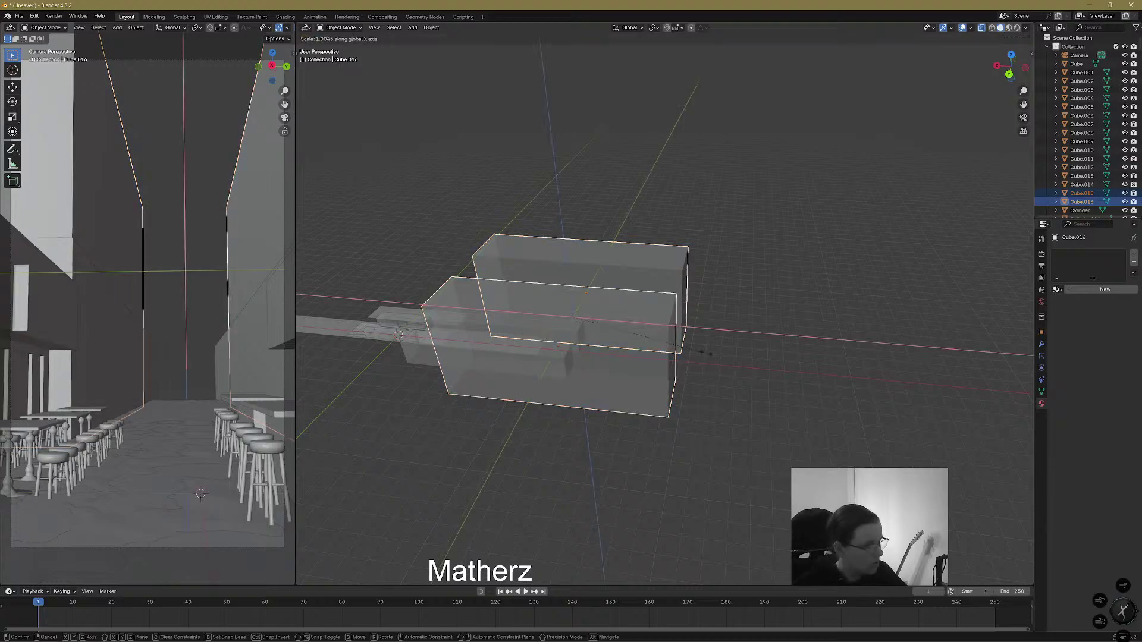
pyautogui.click(755, 358)
pyautogui.press('g')
pyautogui.press('x')
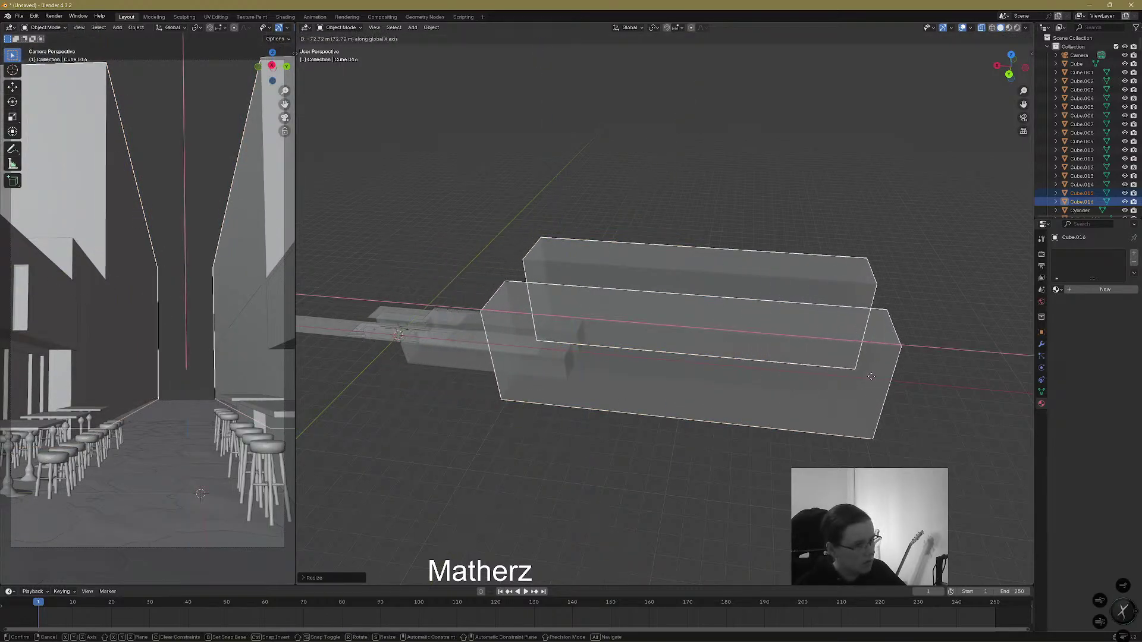
pyautogui.click(966, 373)
# Stretch the two lower long buildings slightly along X and shift them along X toward the tower blocks
pyautogui.moveTo(900, 392); pyautogui.dragTo(492, 399, button='middle')
pyautogui.click(493, 400)
pyautogui.keyDown('shift'); pyautogui.click(473, 356); pyautogui.keyUp('shift')
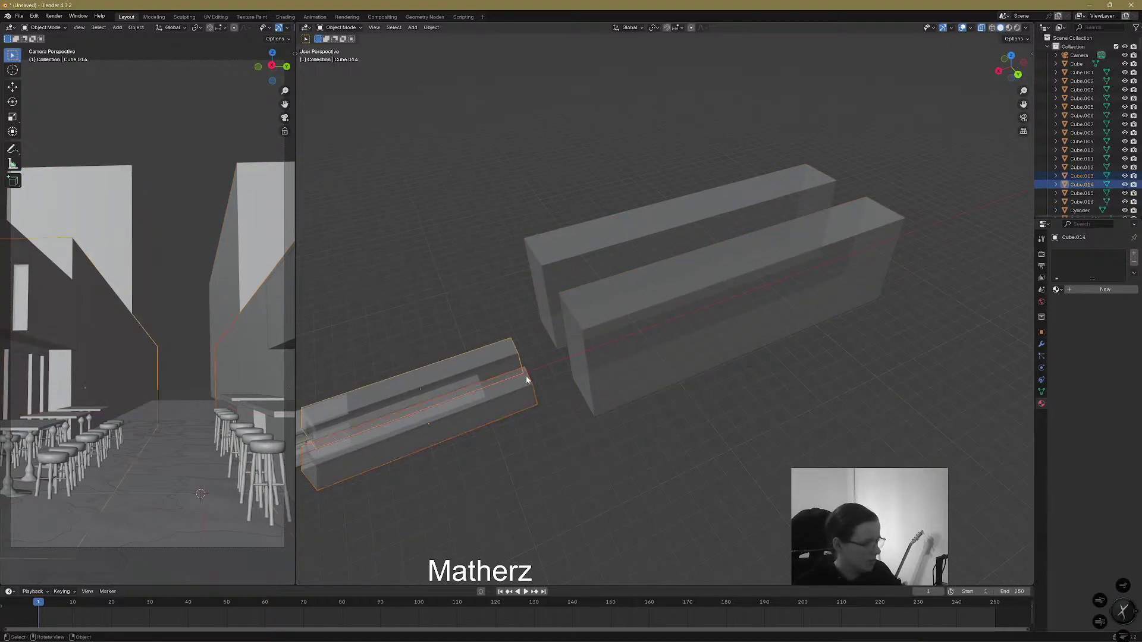
pyautogui.press('s')
pyautogui.press('x')
pyautogui.click(532, 369)
pyautogui.press('g')
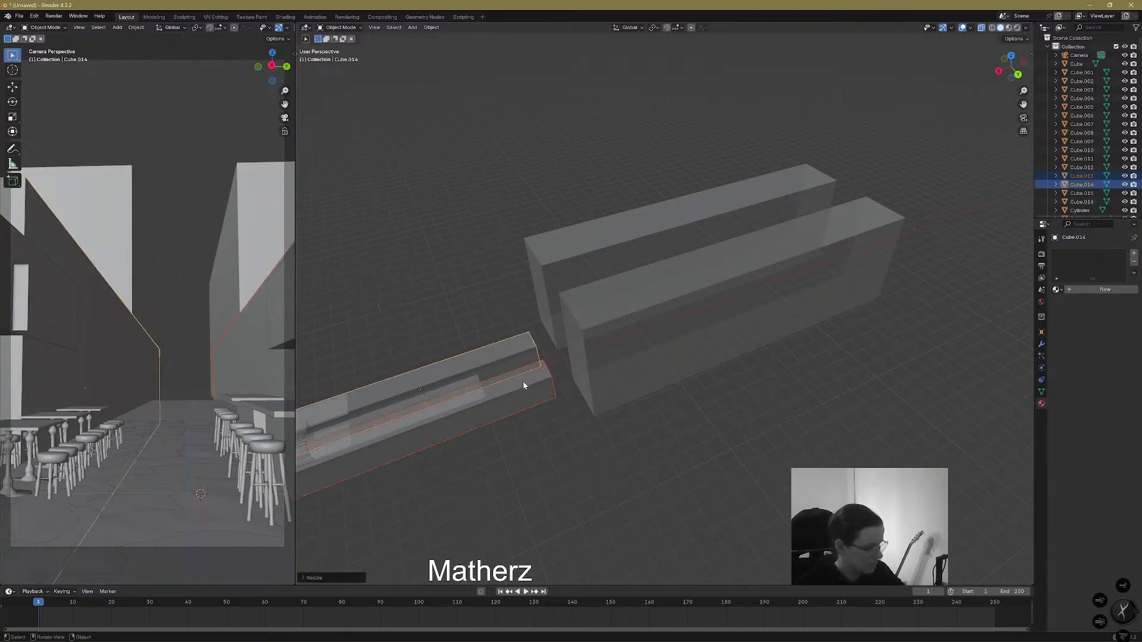
pyautogui.press('x')
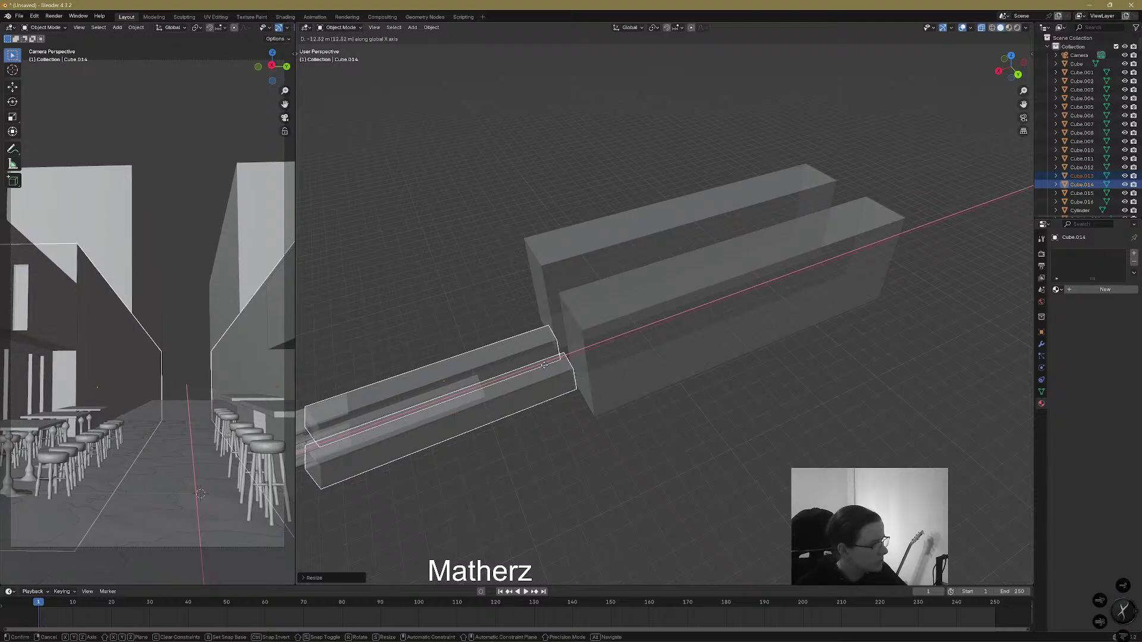
pyautogui.click(544, 365)
# Lengthen the two low buildings further along X and move them roughly -100 m along X beside the distant towers
pyautogui.press('s')
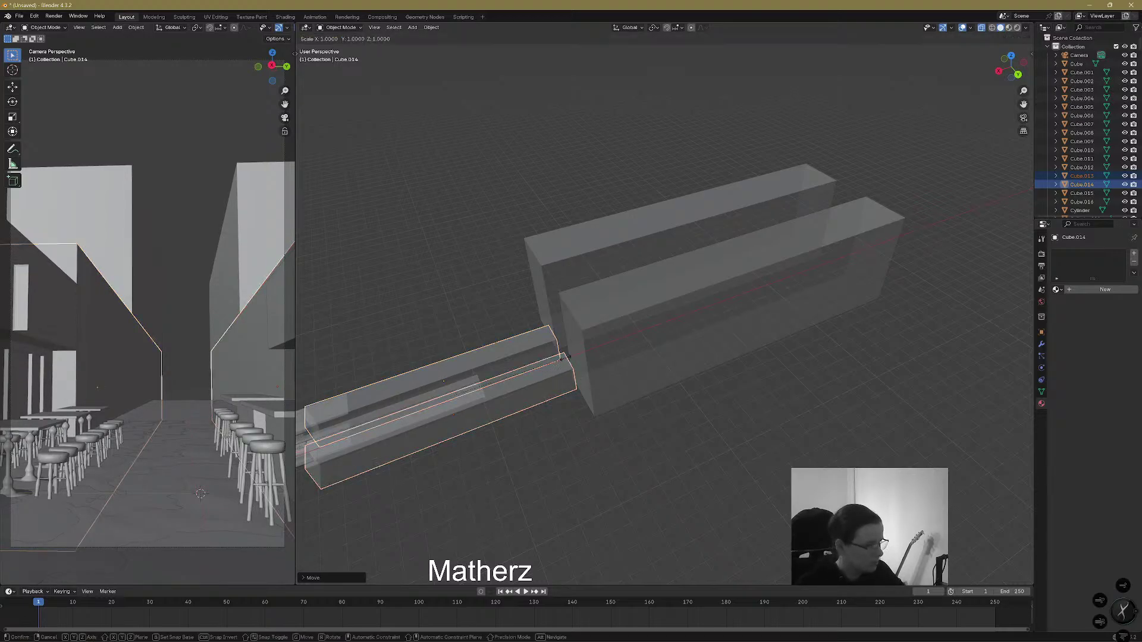
pyautogui.press('x')
pyautogui.click(753, 310)
pyautogui.press('g')
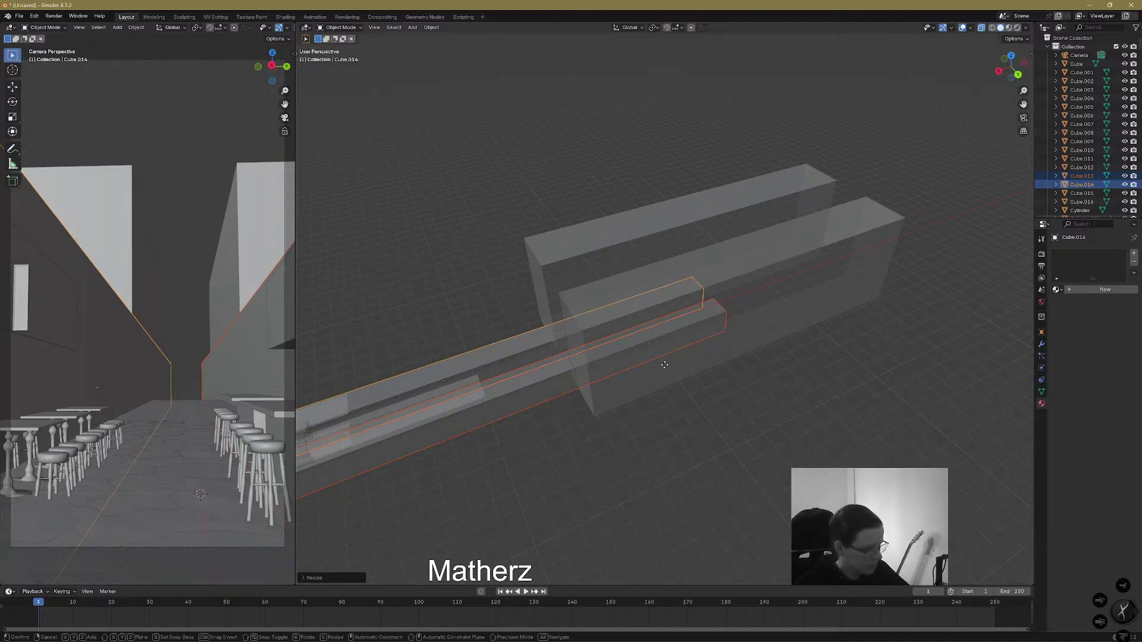
pyautogui.press('x')
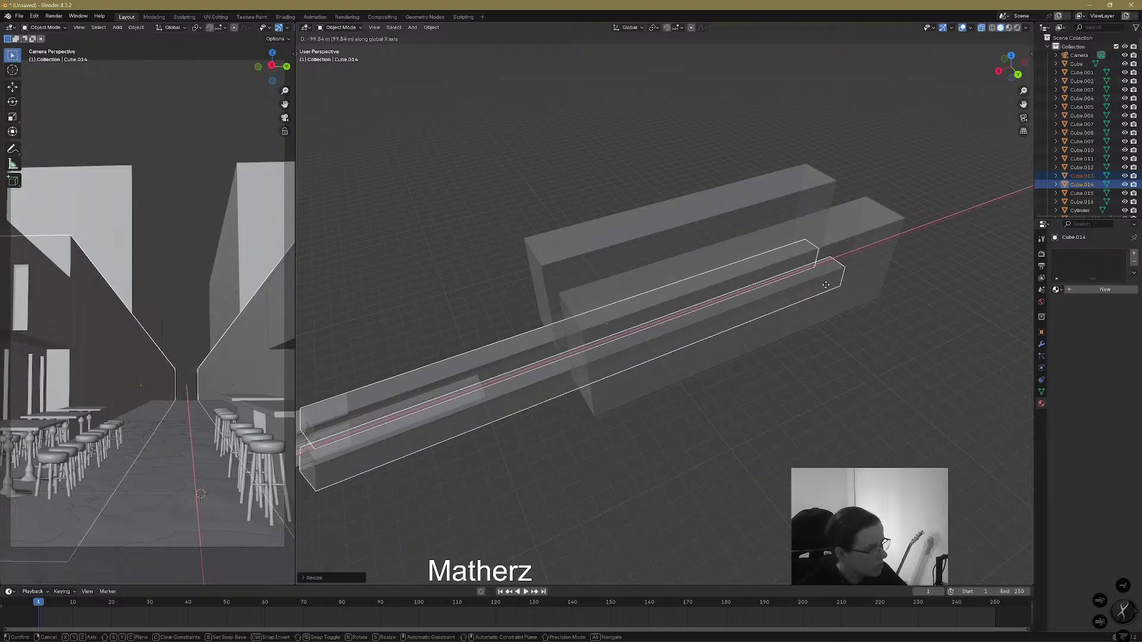
pyautogui.click(829, 287)
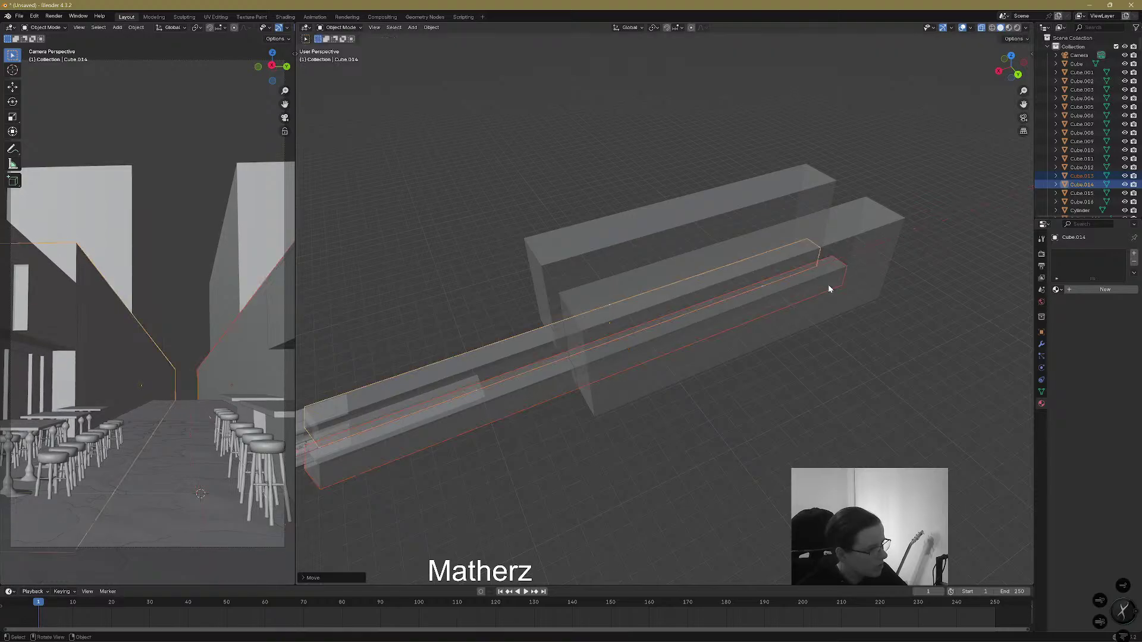
pyautogui.moveTo(722, 303); pyautogui.dragTo(712, 308, button='middle')
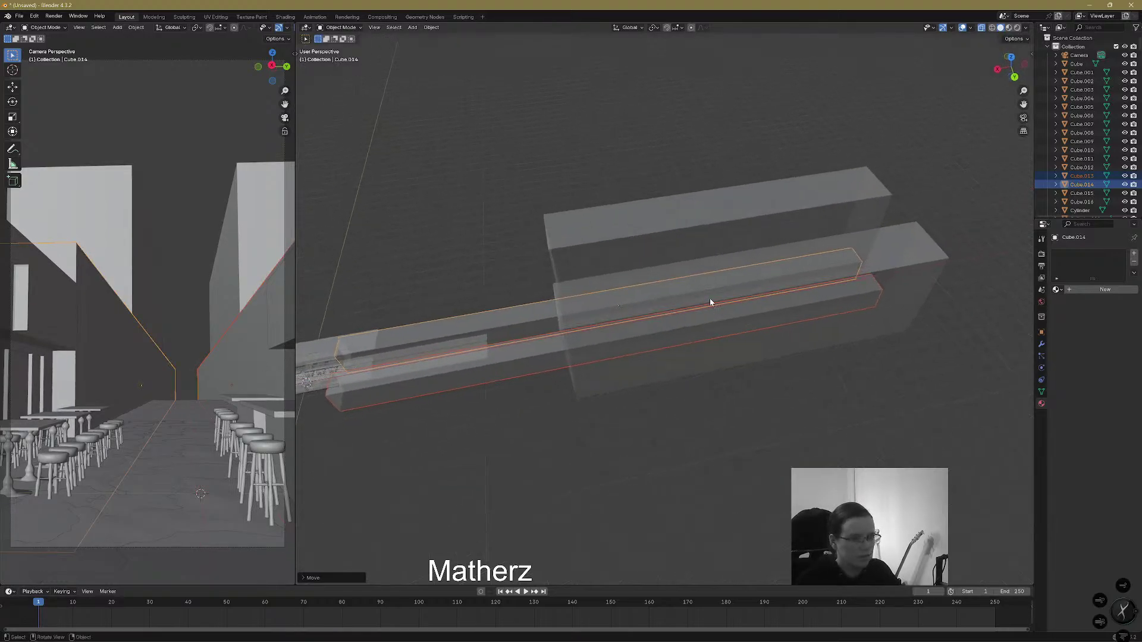
pyautogui.click(512, 152)
# Stretch the water floor plane along X and move it along X so it runs the street's length between the distant buildings
pyautogui.moveTo(629, 330); pyautogui.dragTo(686, 408, button='middle')
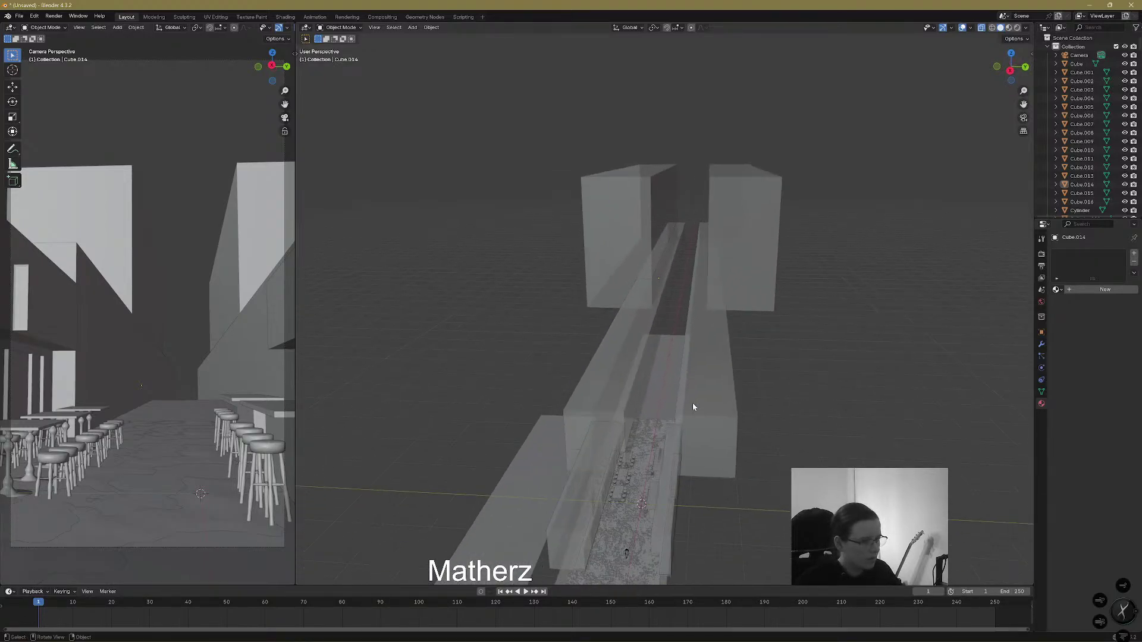
pyautogui.click(674, 373)
pyautogui.moveTo(828, 309); pyautogui.dragTo(527, 381, button='middle')
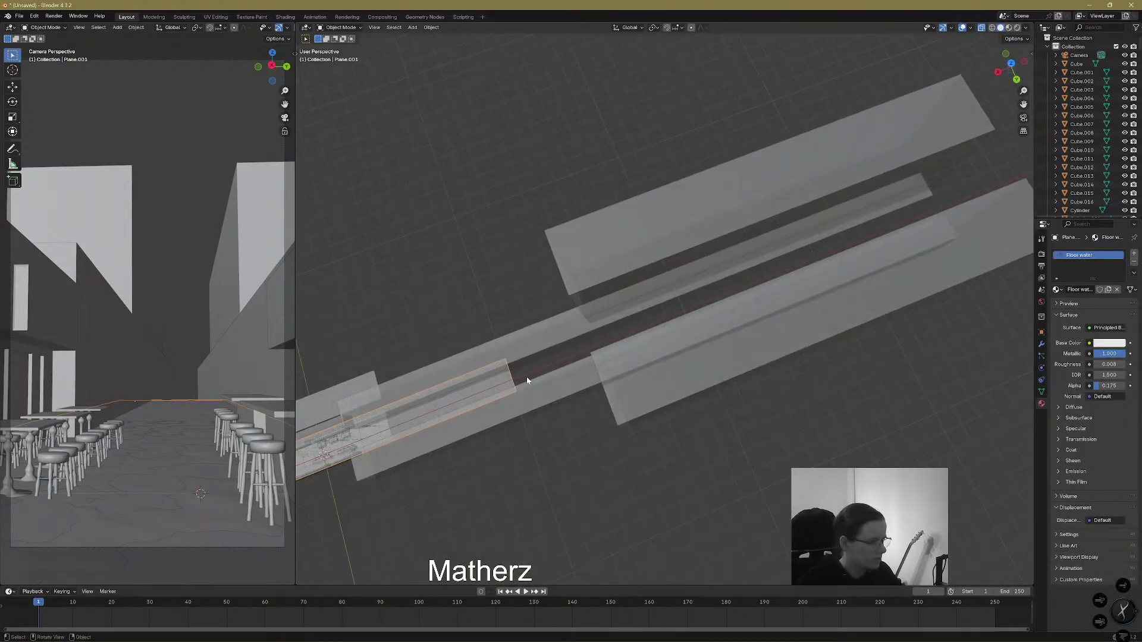
pyautogui.press('s')
pyautogui.press('x')
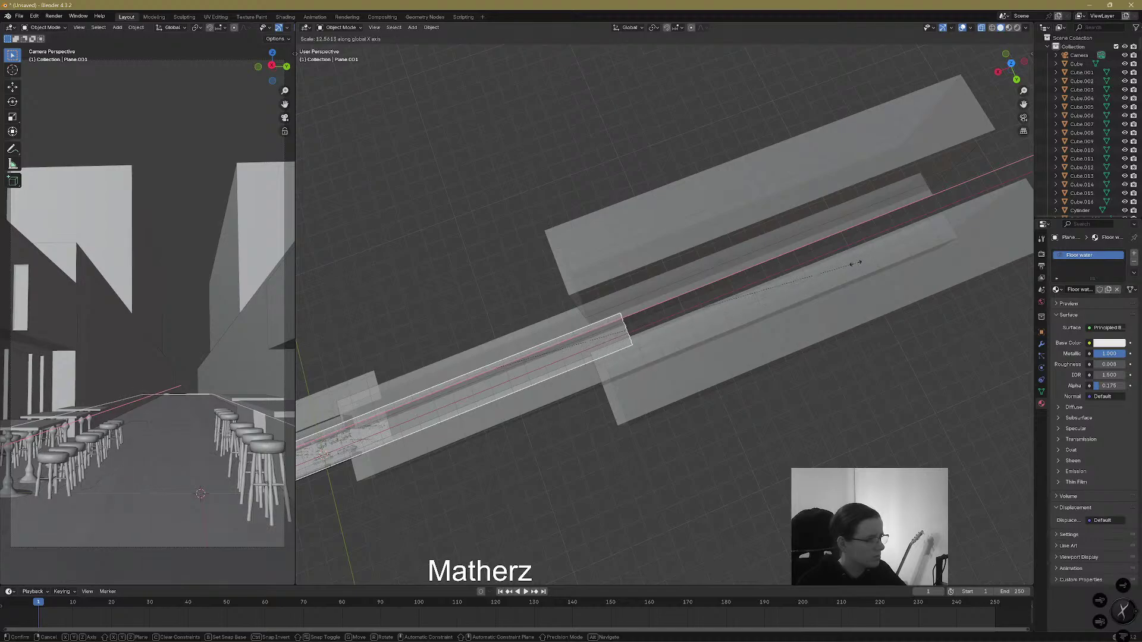
pyautogui.click(855, 264)
pyautogui.press('g')
pyautogui.press('x')
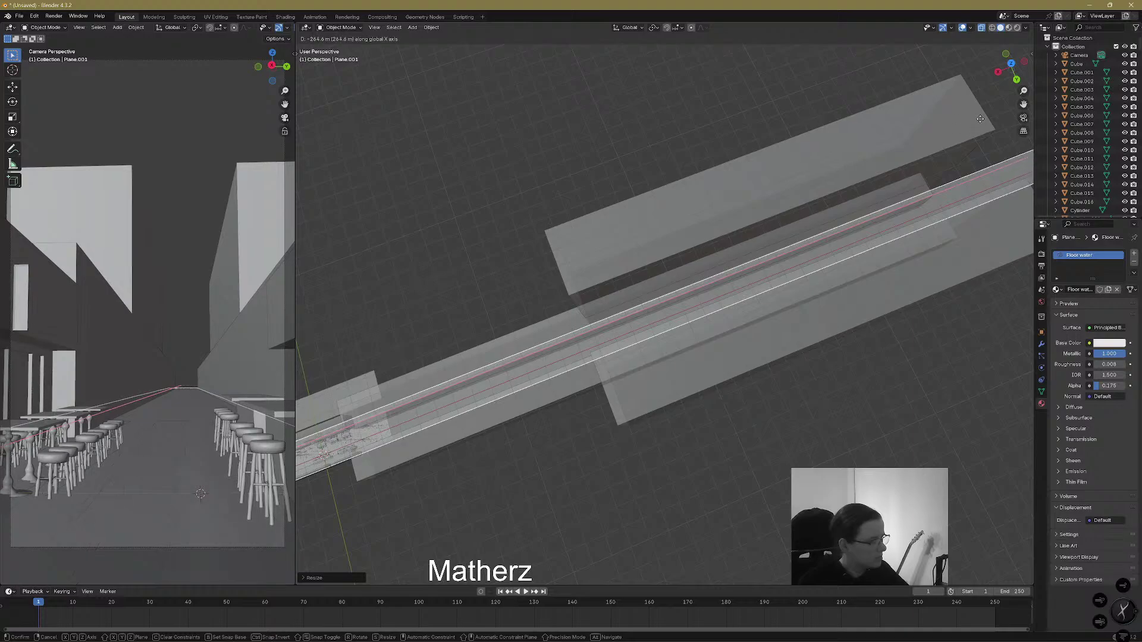
pyautogui.click(904, 231)
# Scale the textured ground plane along X by about 16 times so it reaches the distant towers
pyautogui.scroll(-2, 761, 316)
pyautogui.moveTo(693, 420); pyautogui.dragTo(555, 443, button='middle')
pyautogui.click(552, 444)
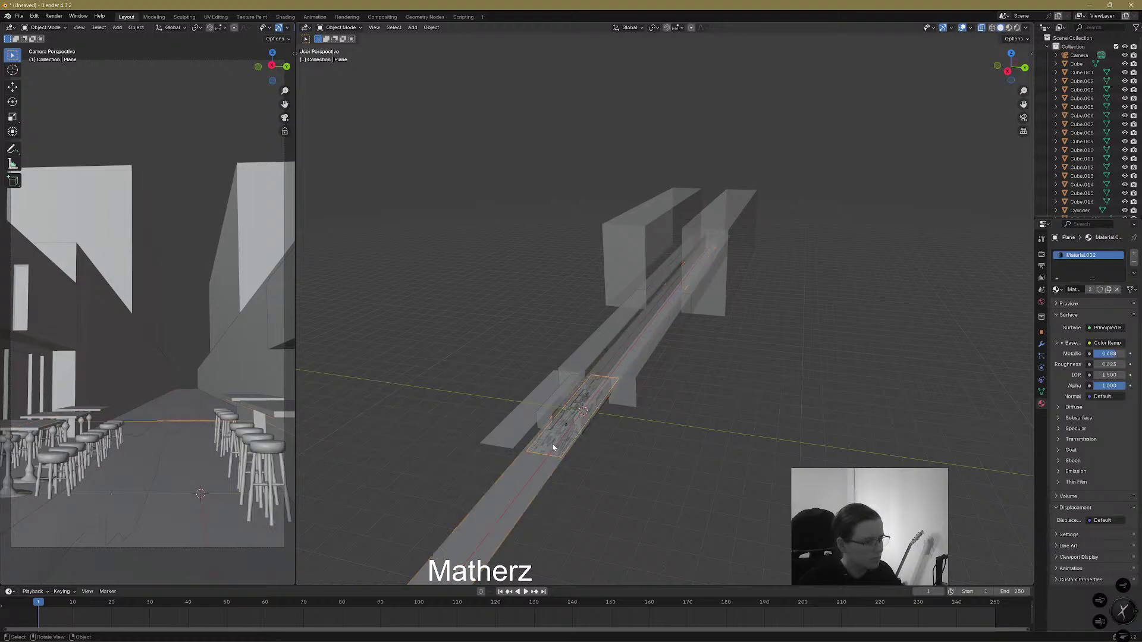
pyautogui.press('s')
pyautogui.press('x')
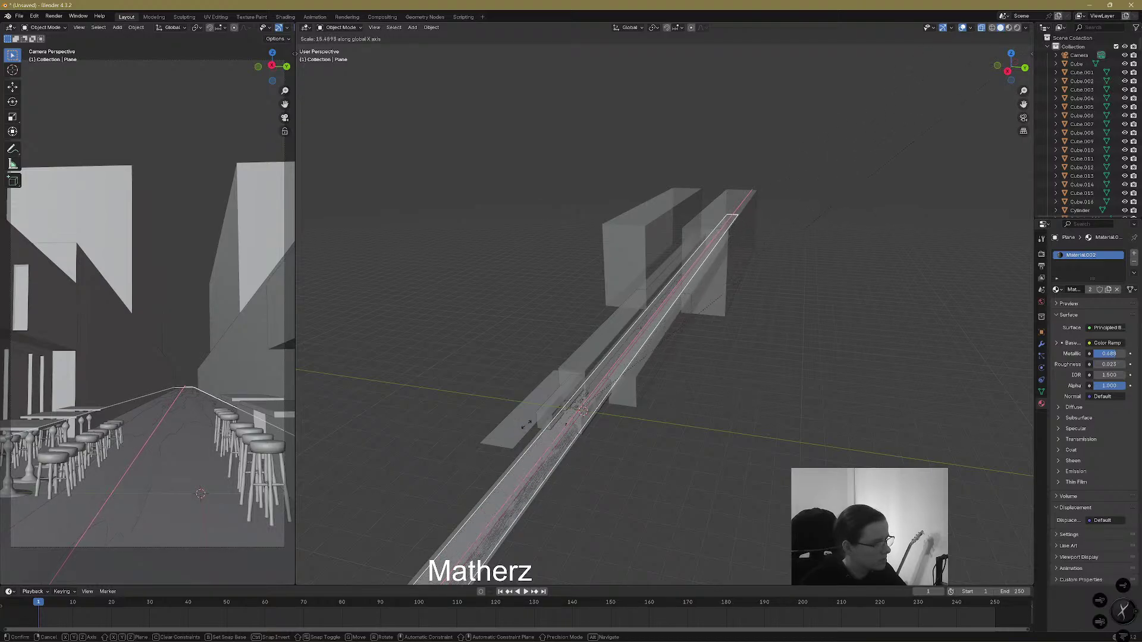
pyautogui.click(644, 414)
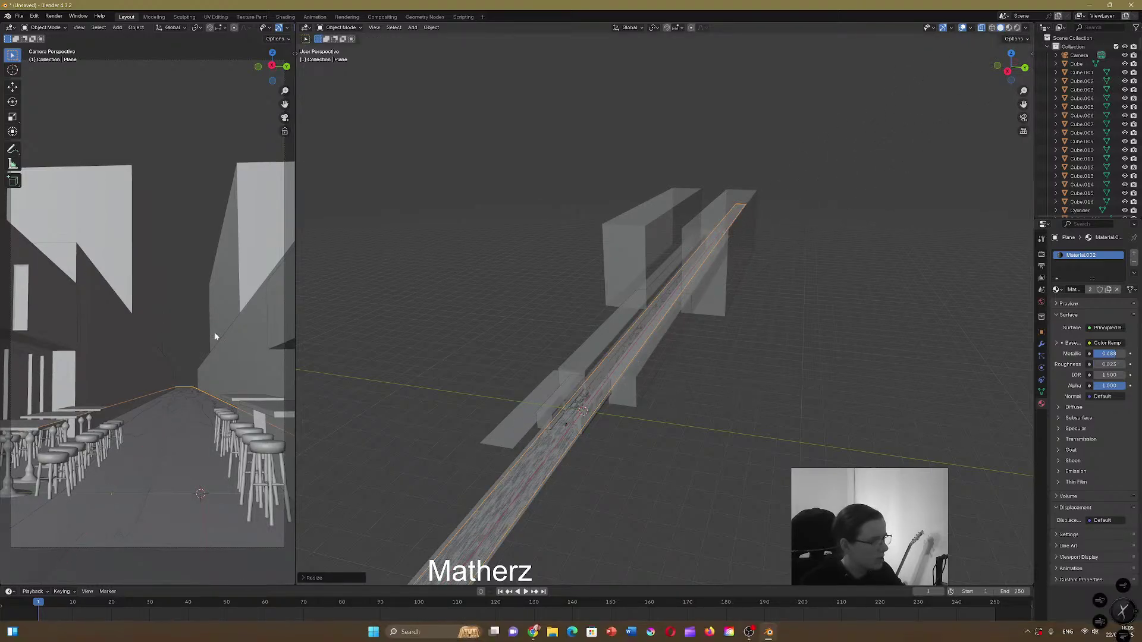
# Enlarge the camera view to preview the street in rendered shading, then restore solid shading and the narrow camera view
pyautogui.moveTo(296, 167); pyautogui.dragTo(569, 154)
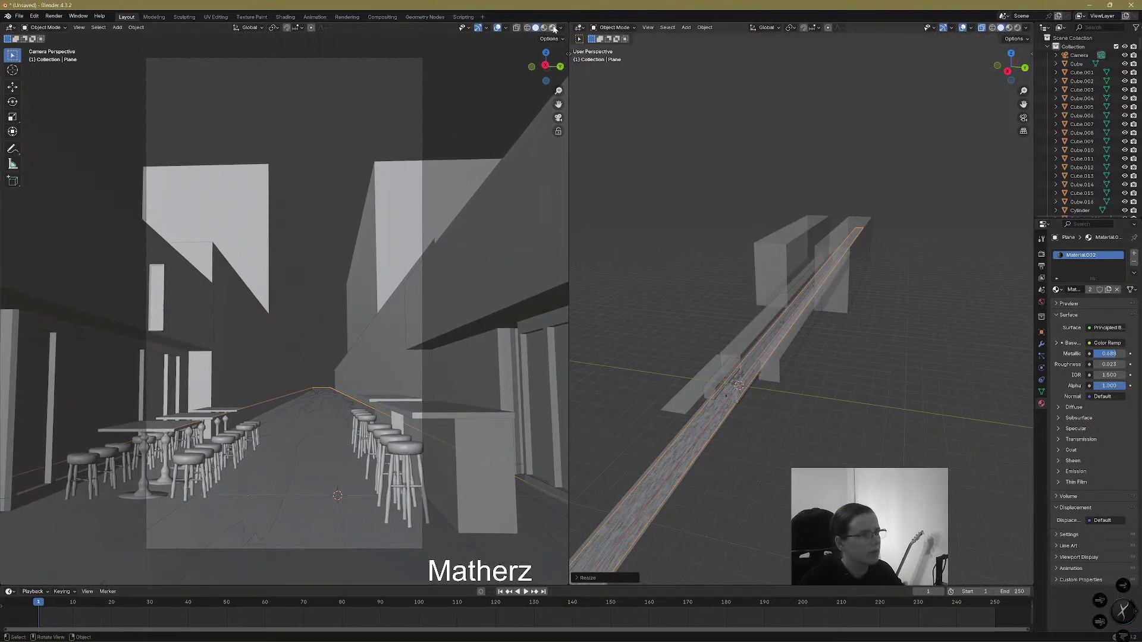
pyautogui.click(552, 27)
pyautogui.click(661, 184)
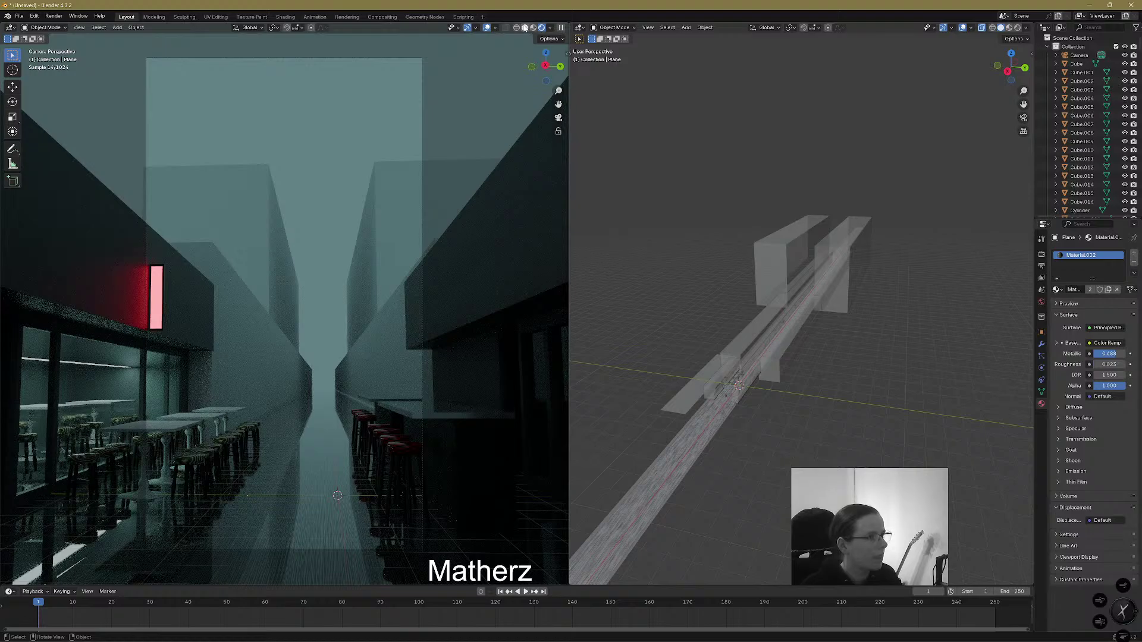
pyautogui.click(525, 27)
pyautogui.moveTo(569, 199); pyautogui.dragTo(276, 216)
# Examine the stretched ground surface up close along the café tables and bar
pyautogui.moveTo(624, 297); pyautogui.dragTo(862, 310, button='middle')
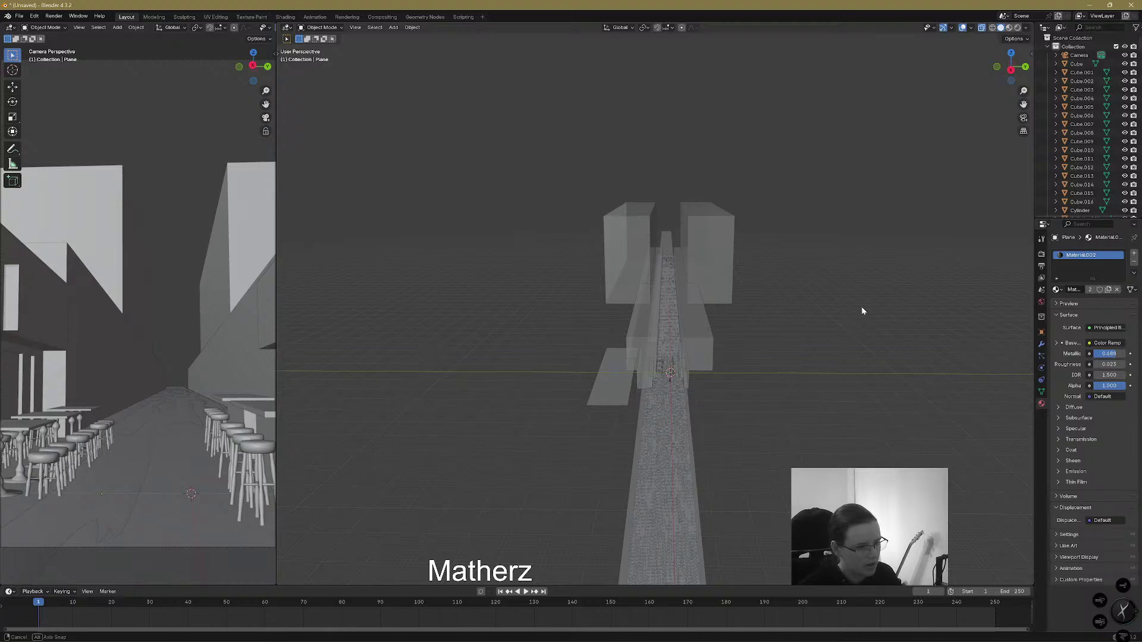
pyautogui.scroll(7, 834, 390)
pyautogui.keyDown('shift'); pyautogui.moveTo(826, 529); pyautogui.dragTo(805, 377, button='middle'); pyautogui.keyUp('shift')
pyautogui.scroll(-3, 808, 392)
pyautogui.scroll(-5, 791, 420)
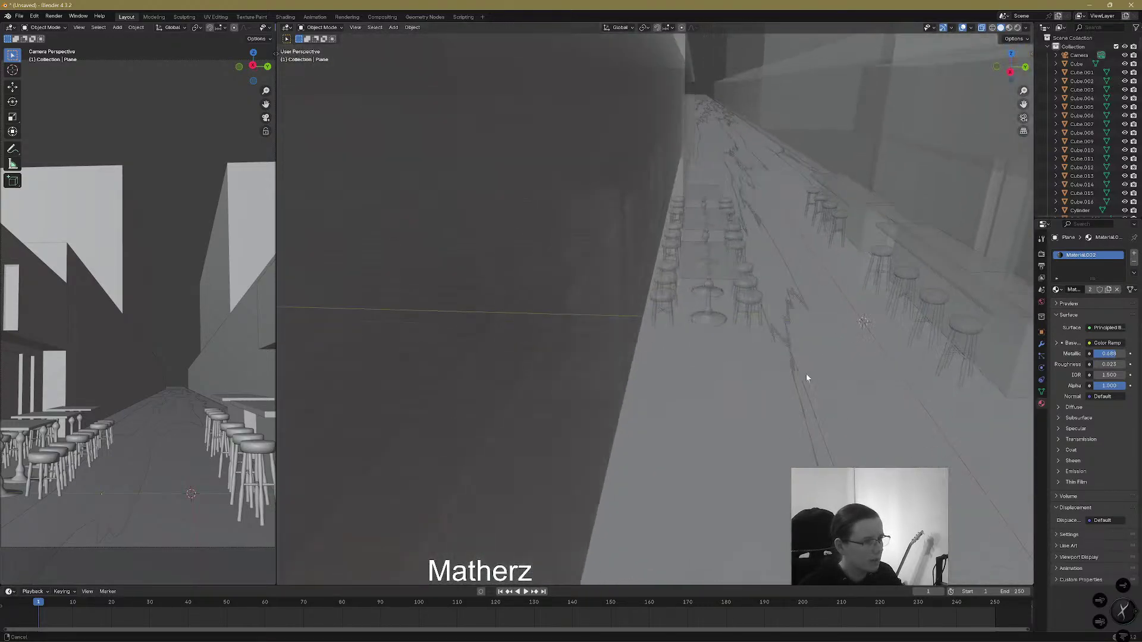
pyautogui.scroll(-6, 876, 325)
pyautogui.moveTo(877, 327)
pyautogui.keyDown('shift'); pyautogui.mouseDown(button='middle')
pyautogui.moveTo(889, 336)
pyautogui.moveTo(882, 329)
pyautogui.mouseUp(button='middle'); pyautogui.keyUp('shift')
pyautogui.scroll(5, 886, 335)
pyautogui.keyDown('shift'); pyautogui.moveTo(709, 451); pyautogui.dragTo(709, 440, button='middle'); pyautogui.keyUp('shift')
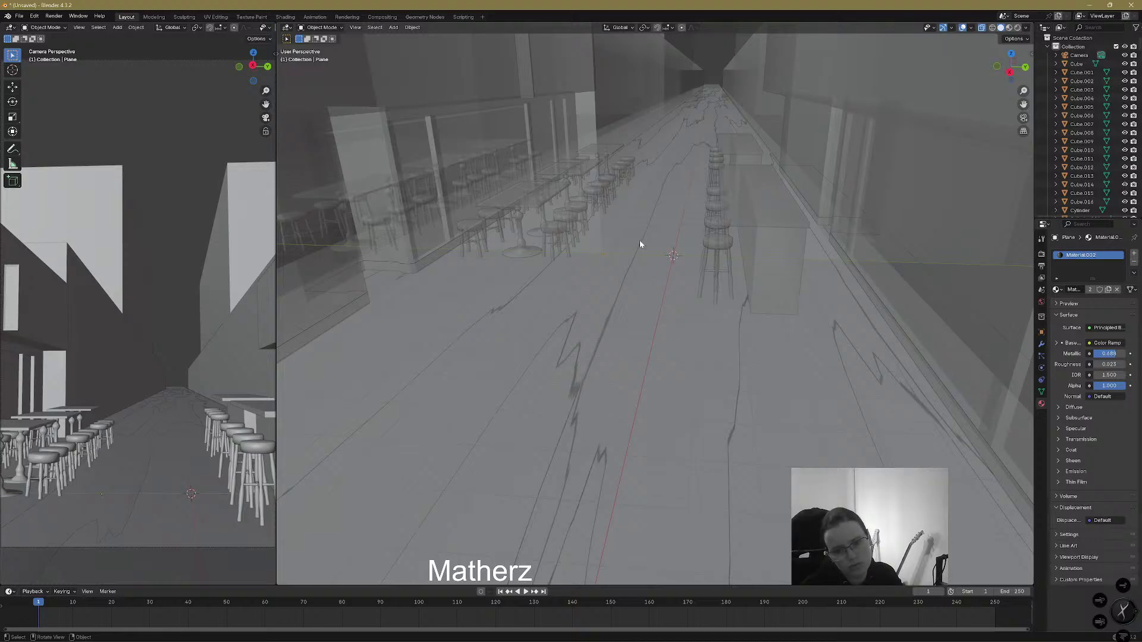
# Turn off X-ray and duplicate the glowing red wall sign about -37 m along X down the street
pyautogui.click(981, 28)
pyautogui.moveTo(765, 259); pyautogui.dragTo(499, 151, button='middle')
pyautogui.click(544, 113)
pyautogui.keyDown('ctrl'); pyautogui.moveTo(701, 98); pyautogui.dragTo(702, 127, button='middle'); pyautogui.keyUp('ctrl')
pyautogui.hotkey('shift', 'd')
pyautogui.press('x')
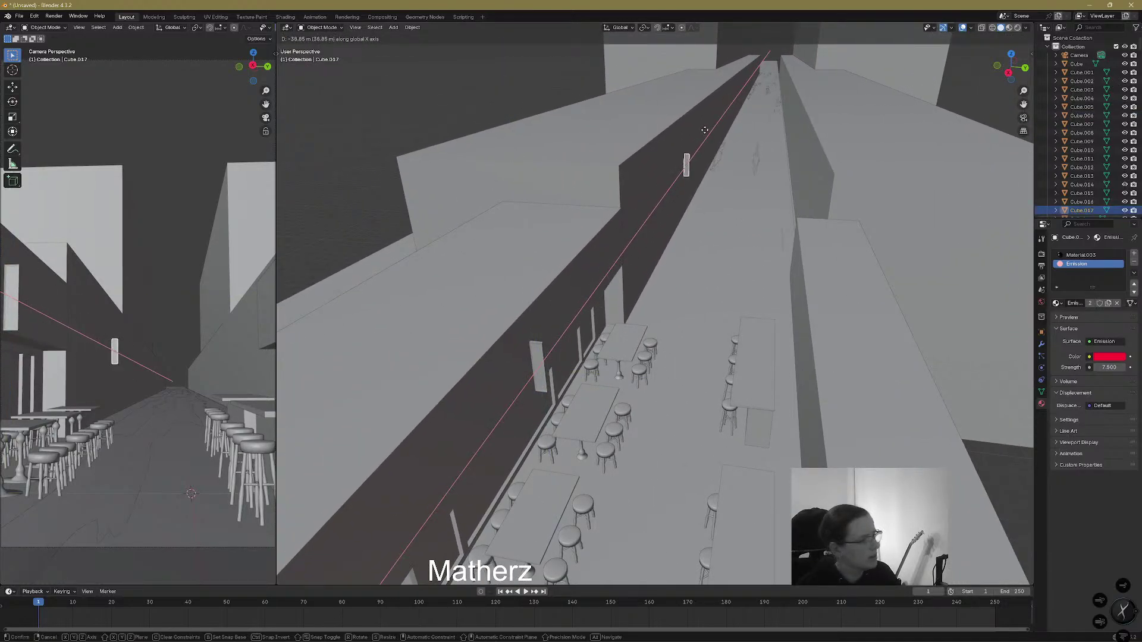
pyautogui.click(704, 129)
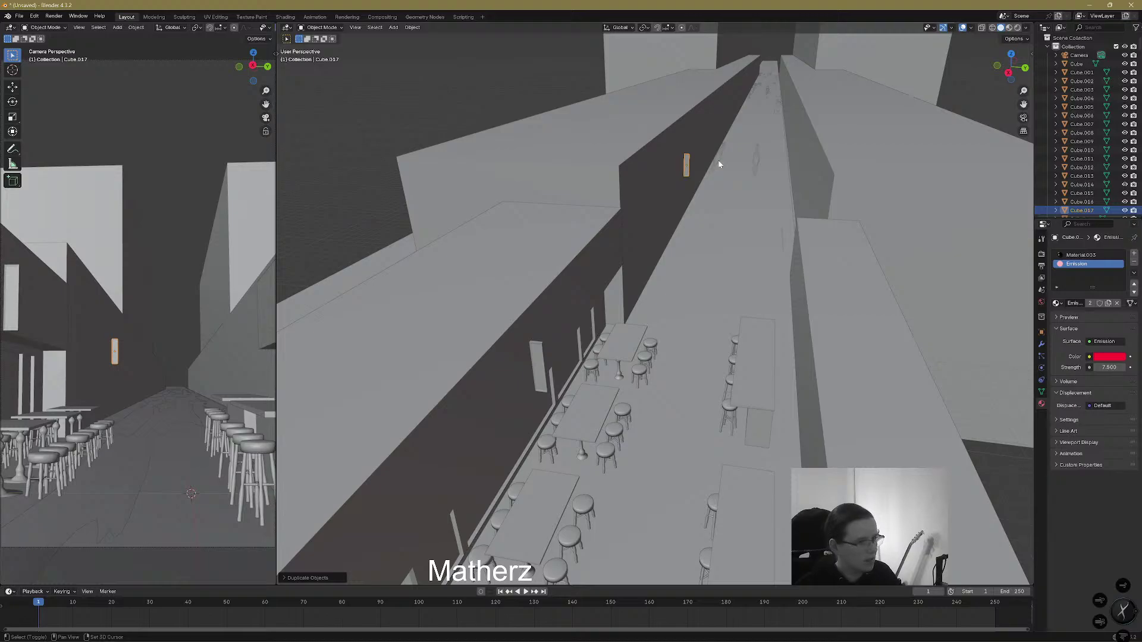
# Duplicate the wall sign two more times along X, spacing the copies farther down the same wall
pyautogui.hotkey('shift', 'd')
pyautogui.press('x')
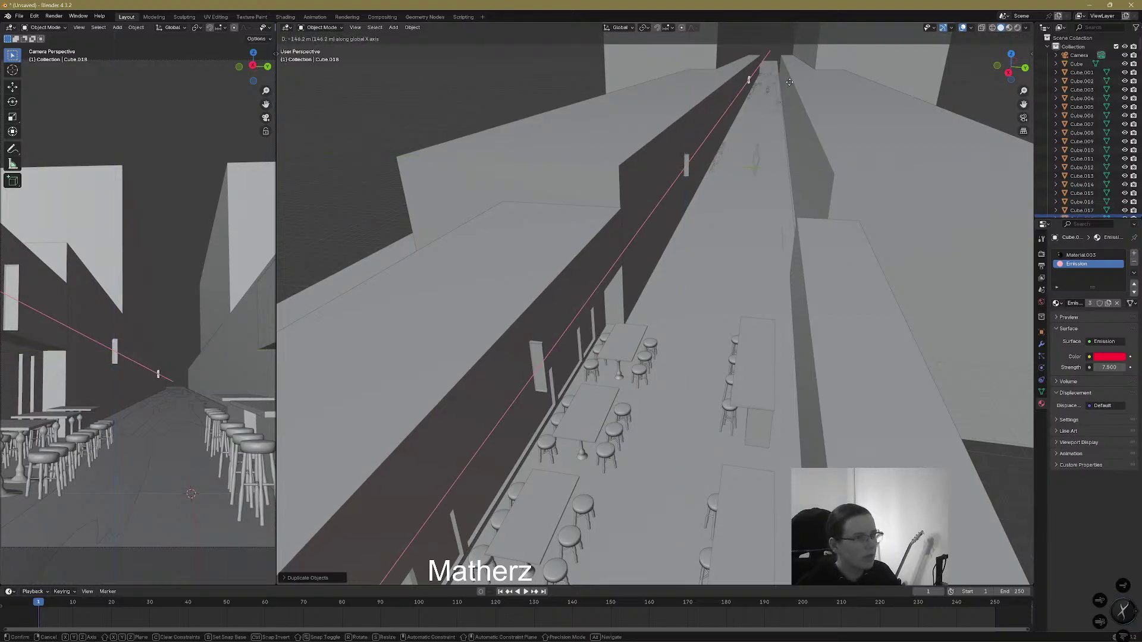
pyautogui.click(777, 88)
pyautogui.hotkey('shift', 'd')
pyautogui.press('x')
pyautogui.click(787, 81)
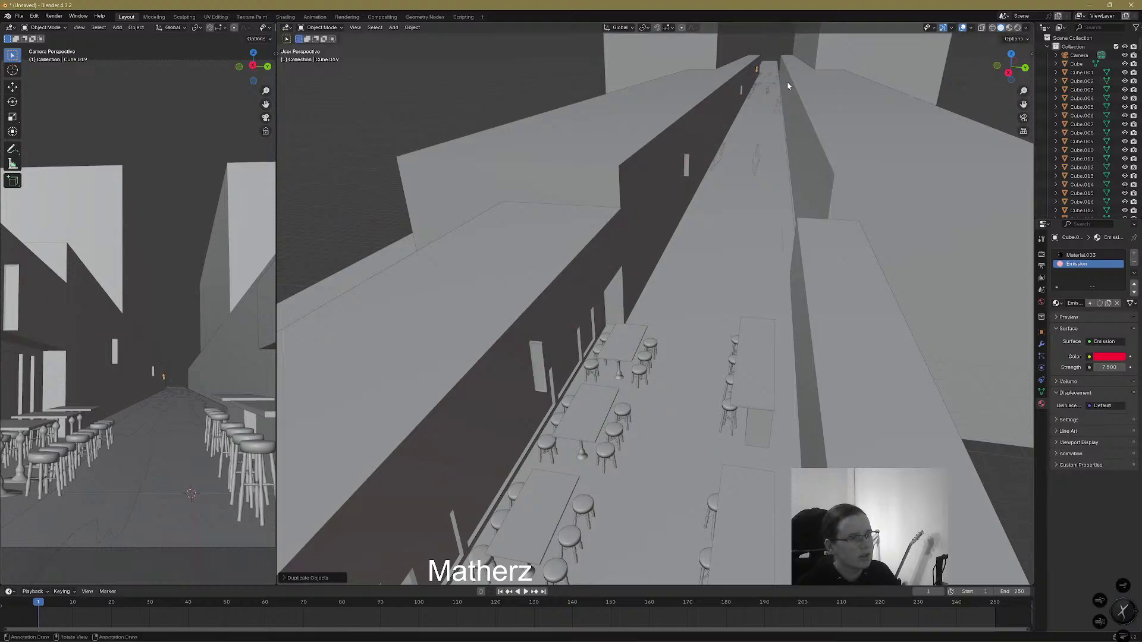
# Enter Edit Mode on the long building behind the café and cut a horizontal edge loop along its street-facing wall
pyautogui.moveTo(876, 138); pyautogui.dragTo(843, 267, button='middle')
pyautogui.keyDown('shift'); pyautogui.moveTo(907, 336); pyautogui.dragTo(907, 223, button='middle'); pyautogui.keyUp('shift')
pyautogui.click(774, 212)
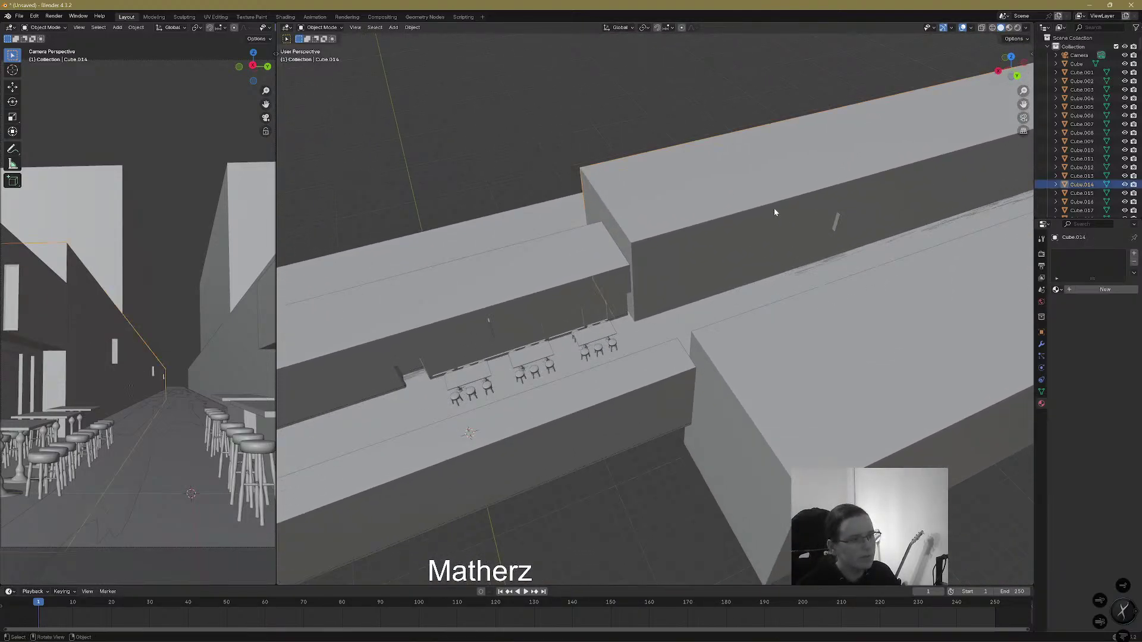
pyautogui.click(329, 28)
pyautogui.click(321, 50)
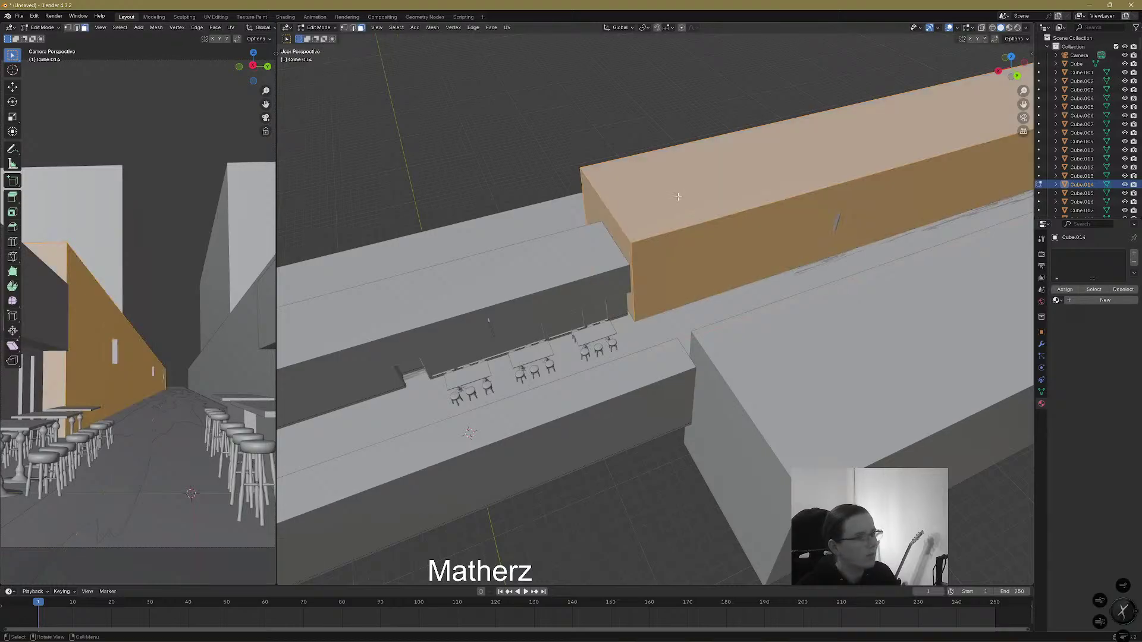
pyautogui.hotkey('ctrl', 'r')
pyautogui.click(630, 277)
# Divide the long building along its length with many evenly spaced vertical loop cuts, left unshifted
pyautogui.hotkey('ctrl', 'r')
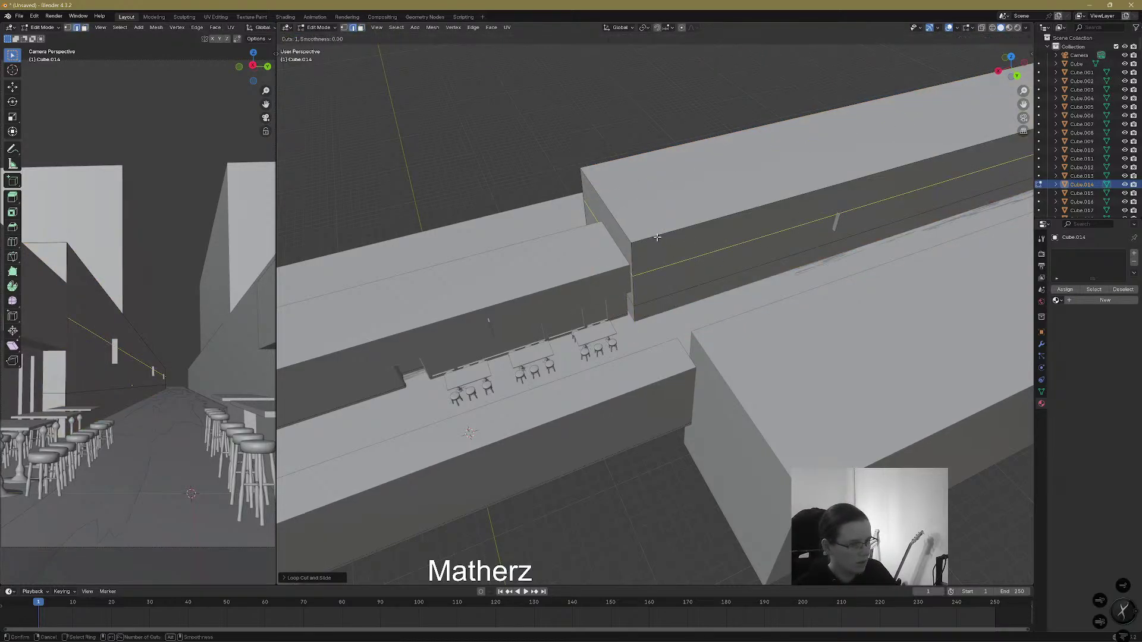
pyautogui.scroll(20, 874, 182)
pyautogui.scroll(14, 877, 182)
pyautogui.click(877, 183)
pyautogui.rightClick(877, 182)
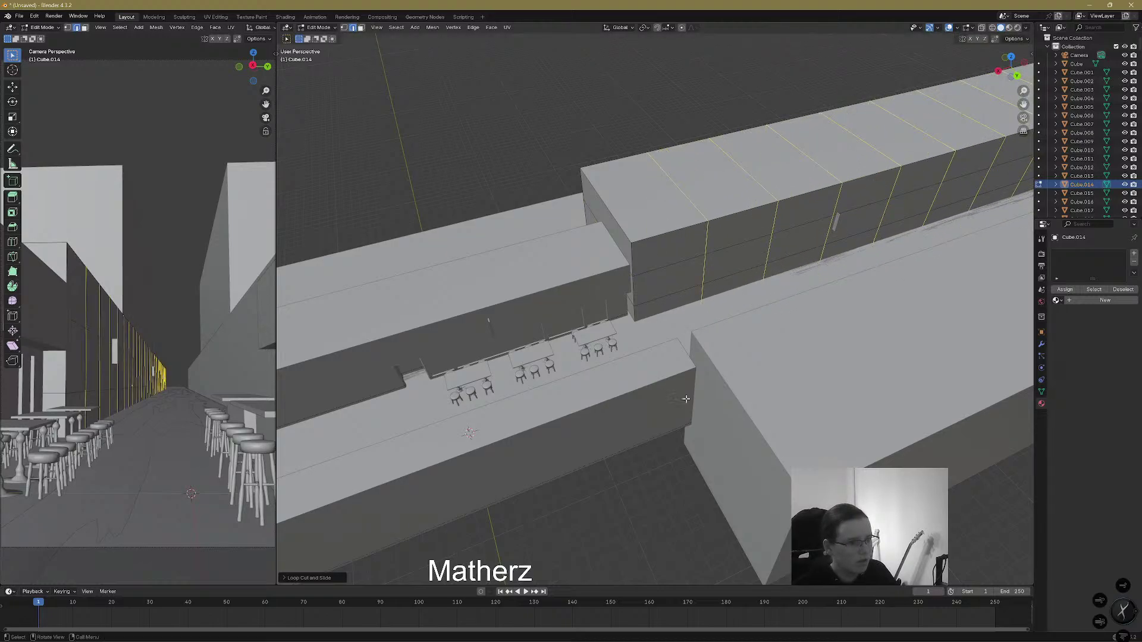
# Add an edge loop tight against the building's café-side end and another just beside its first vertical division
pyautogui.hotkey('ctrl', 'r')
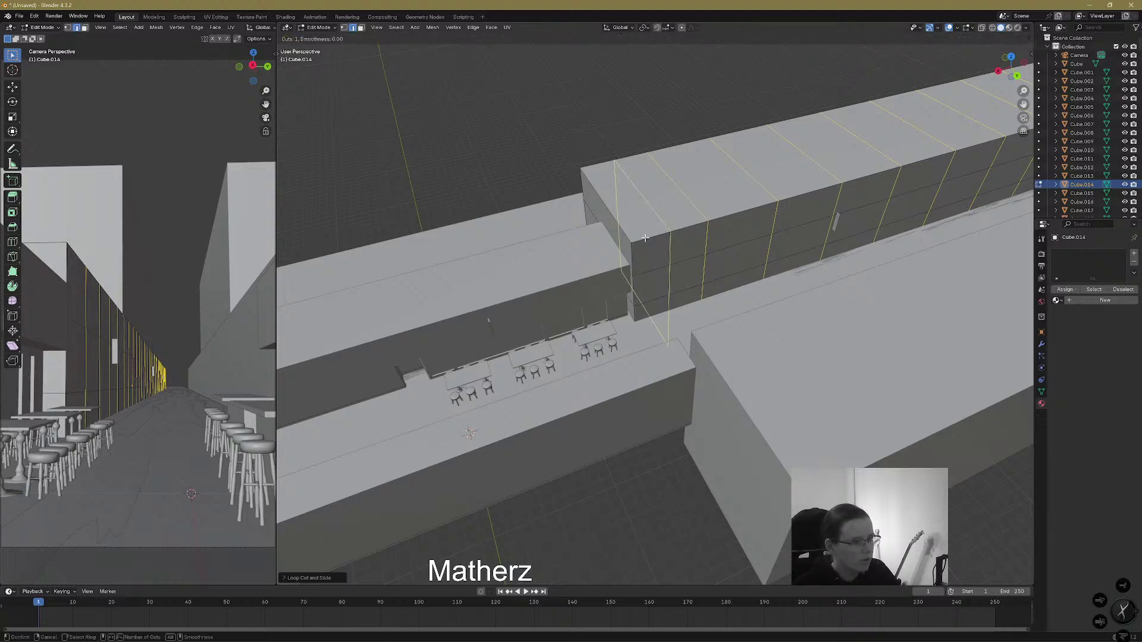
pyautogui.click(641, 235)
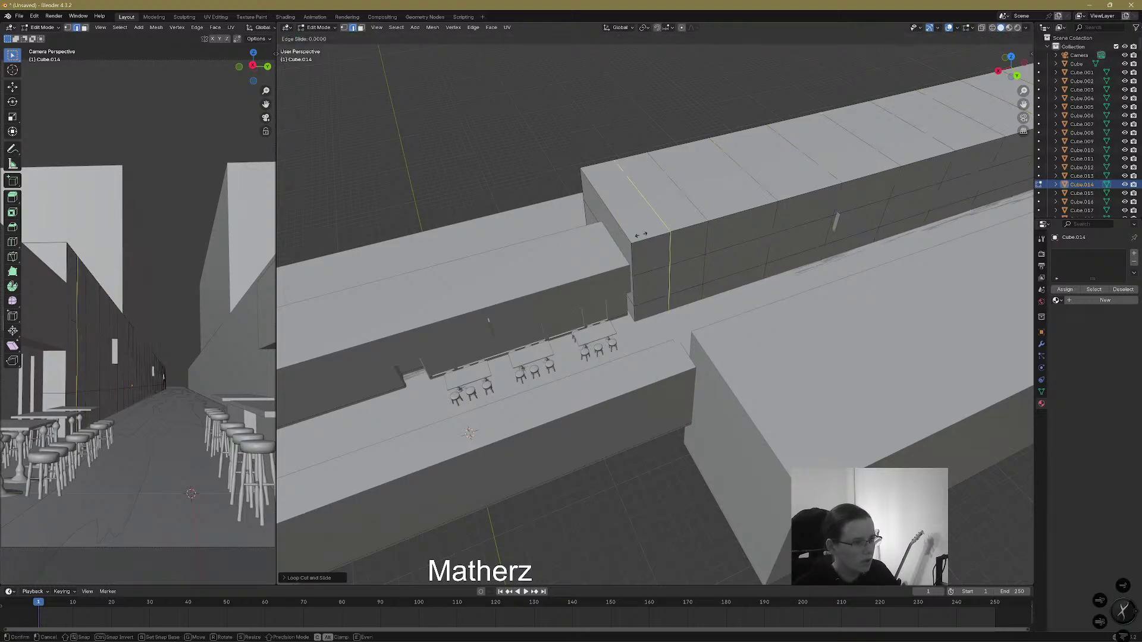
pyautogui.click(606, 237)
pyautogui.keyDown('shift'); pyautogui.moveTo(997, 90); pyautogui.dragTo(650, 263, button='middle'); pyautogui.keyUp('shift')
pyautogui.keyDown('shift'); pyautogui.moveTo(507, 323); pyautogui.dragTo(775, 207, button='middle'); pyautogui.keyUp('shift')
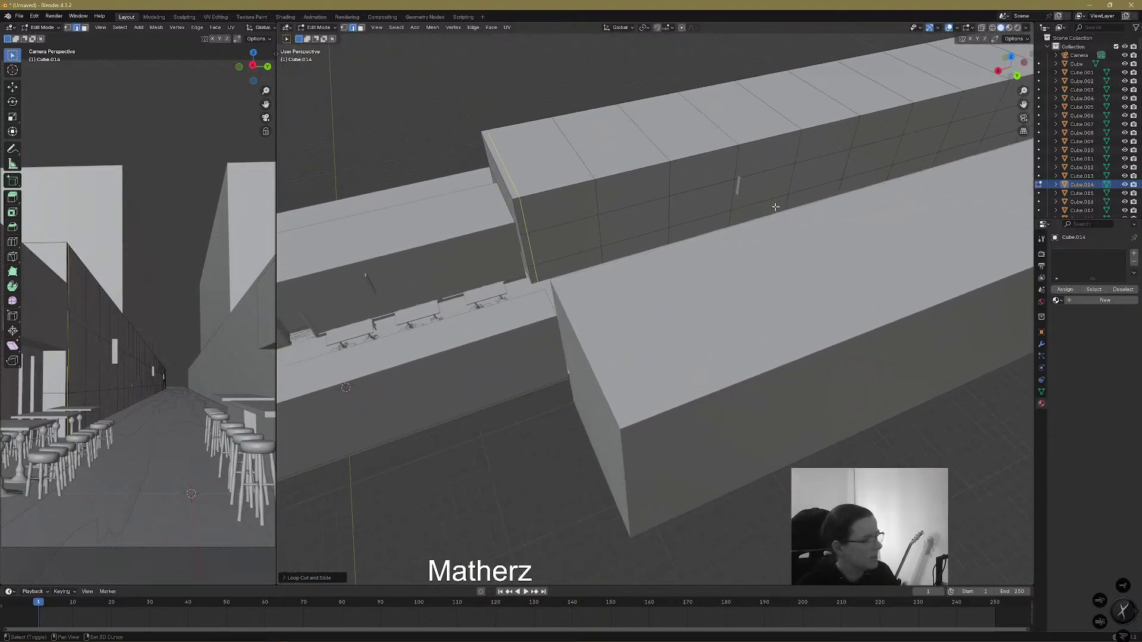
pyautogui.click(361, 29)
pyautogui.click(563, 241)
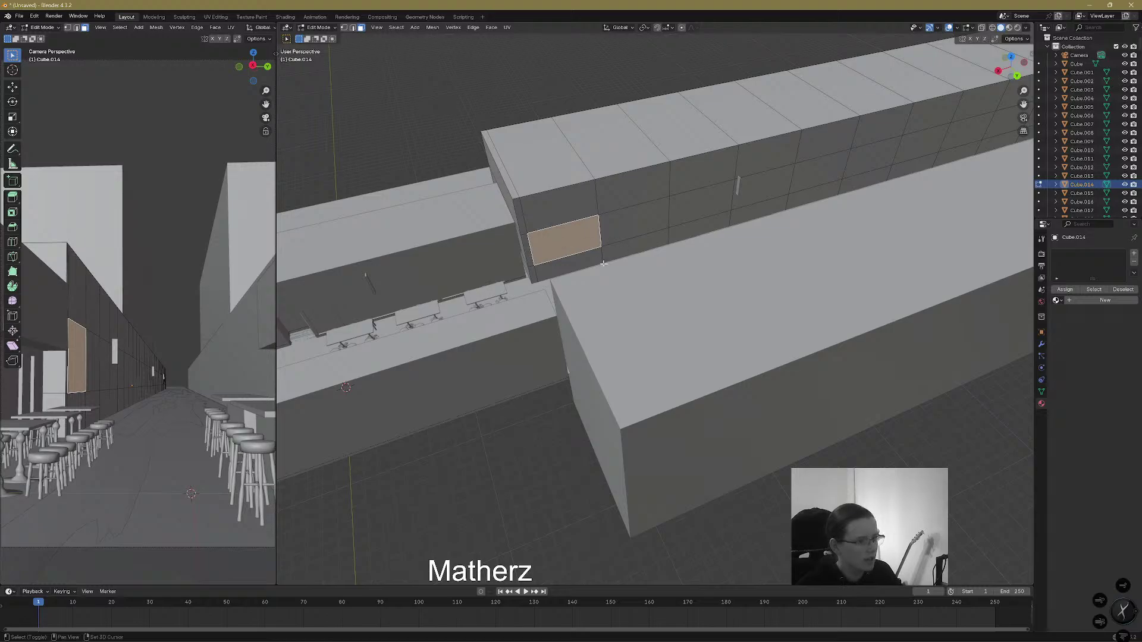
pyautogui.hotkey('ctrl', 'r')
pyautogui.click(601, 168)
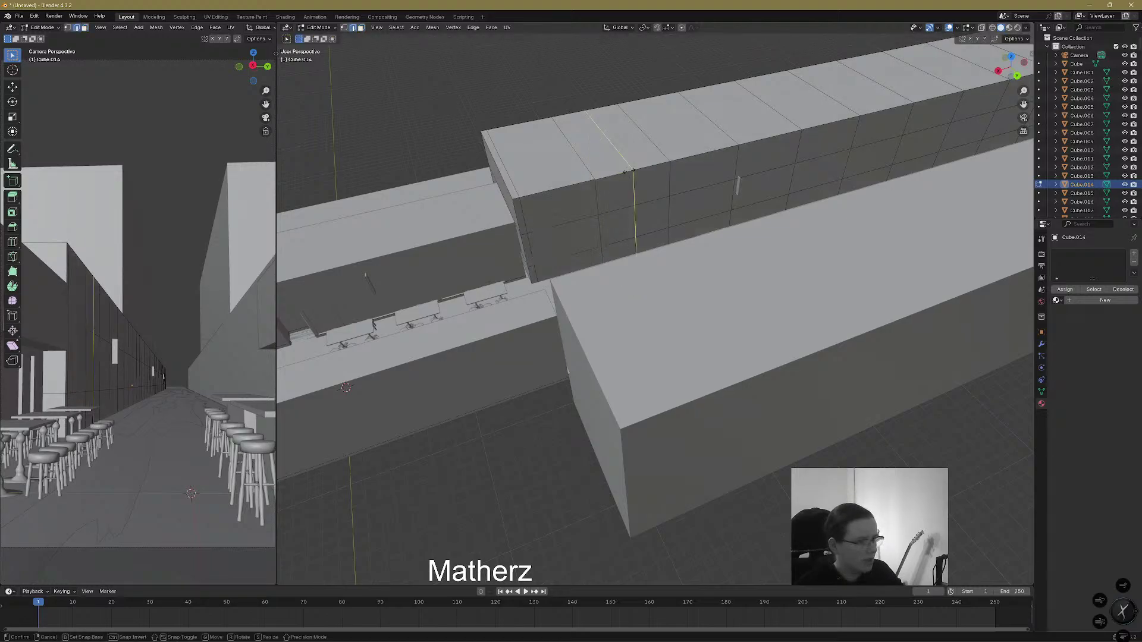
pyautogui.click(597, 167)
# Add edge loops close beside the second, third and fourth vertical divisions to form narrow strips between wall panels
pyautogui.hotkey('ctrl', 'r')
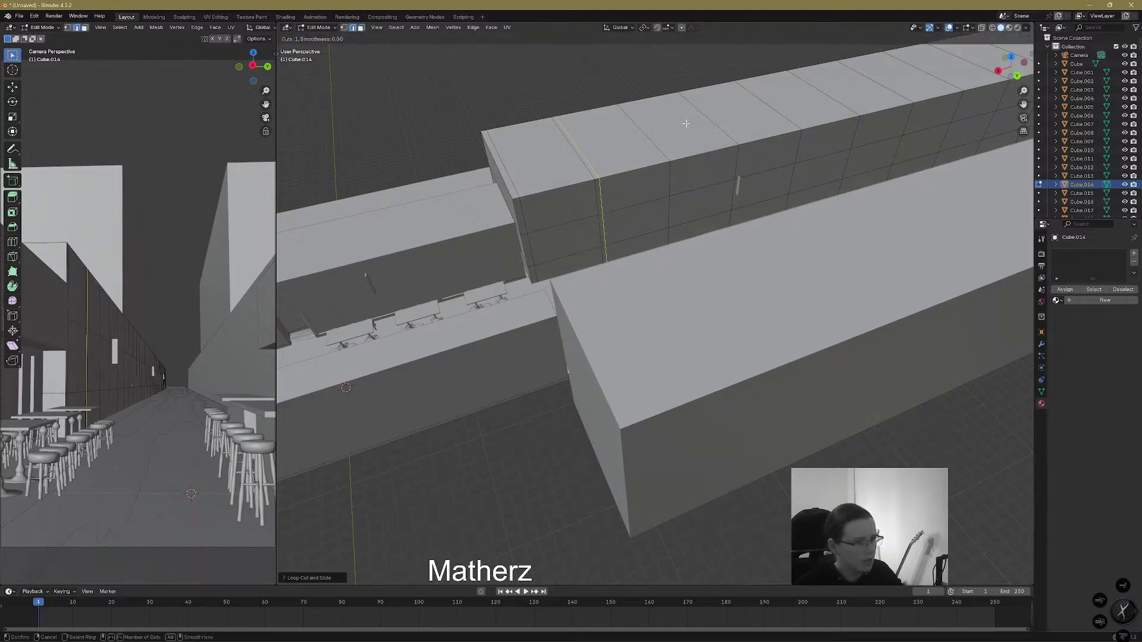
pyautogui.click(679, 151)
pyautogui.click(767, 122)
pyautogui.hotkey('ctrl', 'r')
pyautogui.click(764, 129)
pyautogui.click(738, 139)
pyautogui.hotkey('ctrl', 'r')
pyautogui.click(823, 119)
pyautogui.click(841, 111)
# Add narrow-offset edge loops beside the fifth, sixth and seventh vertical divisions of the long building
pyautogui.hotkey('ctrl', 'r')
pyautogui.click(874, 102)
pyautogui.click(927, 87)
pyautogui.hotkey('ctrl', 'r')
pyautogui.click(916, 93)
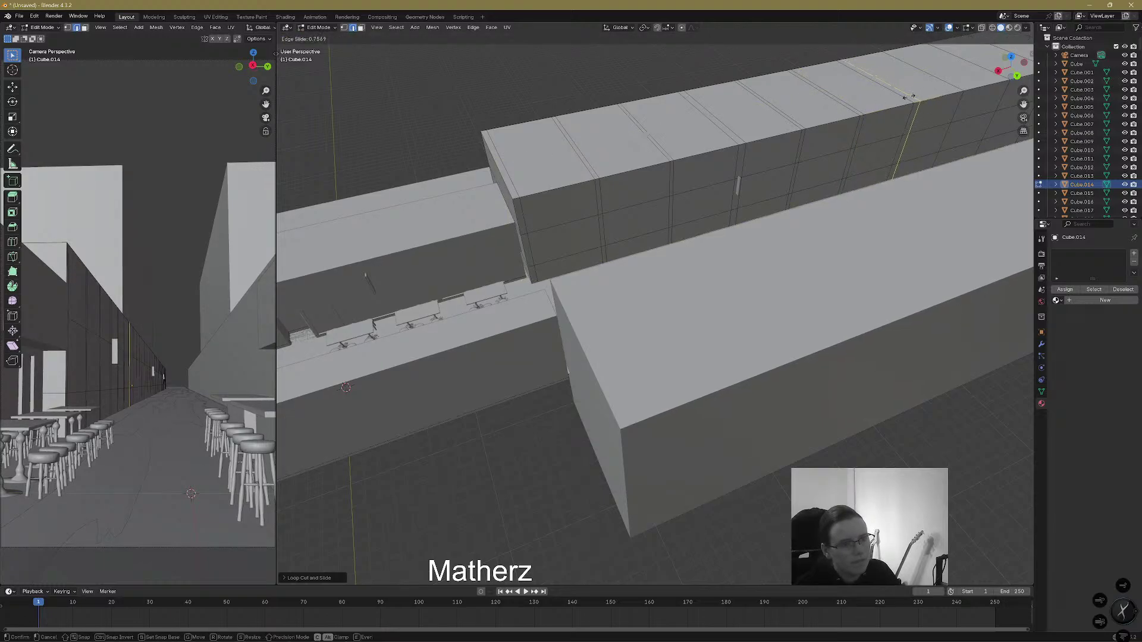
pyautogui.click(907, 96)
pyautogui.hotkey('ctrl', 'r')
pyautogui.click(952, 90)
pyautogui.click(957, 88)
# Continue down the building with edge loops slid close to the next two vertical divisions
pyautogui.keyDown('shift'); pyautogui.moveTo(957, 88); pyautogui.dragTo(530, 250, button='middle'); pyautogui.keyUp('shift')
pyautogui.hotkey('ctrl', 'r')
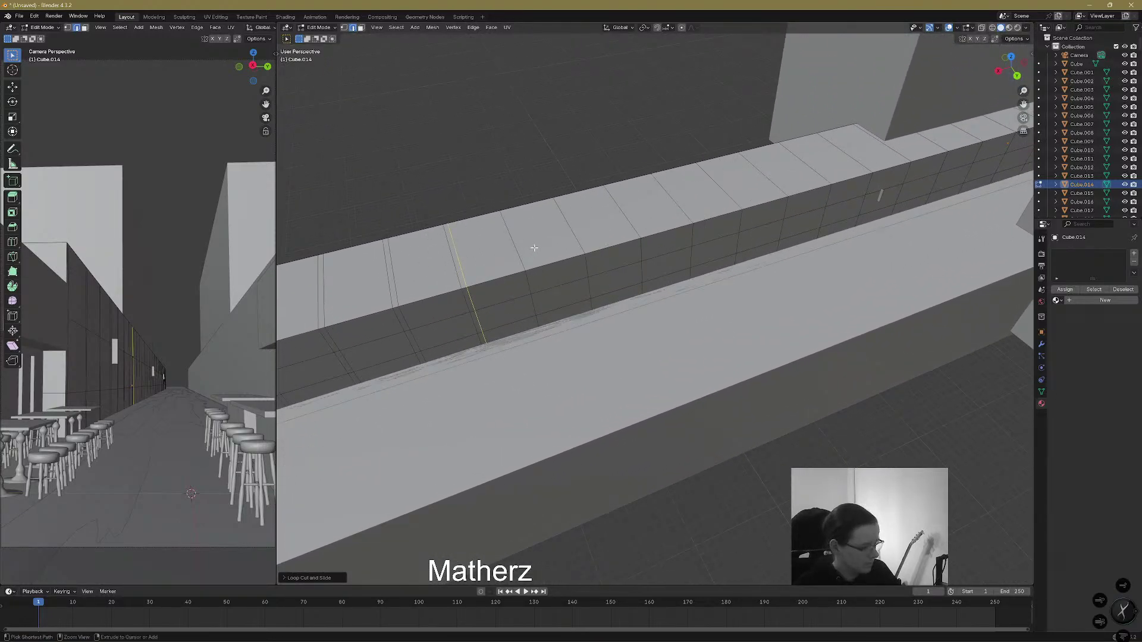
pyautogui.click(534, 248)
pyautogui.click(609, 201)
pyautogui.press('g')
pyautogui.press('g')
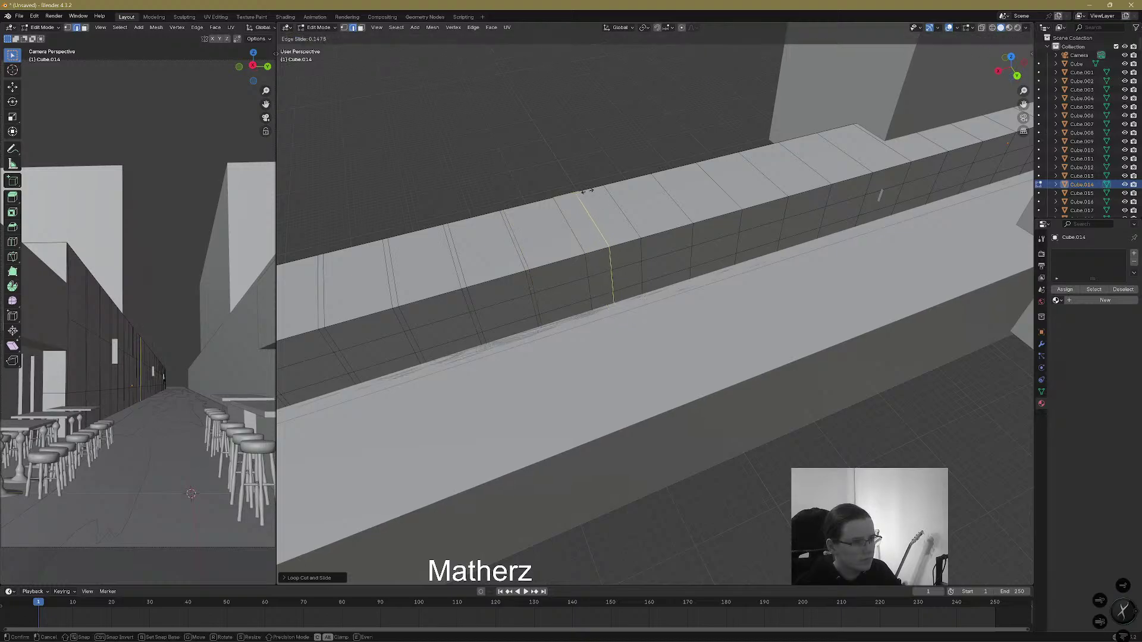
pyautogui.click(570, 194)
# Add edge loops beside the following three vertical divisions, sliding each close to its division
pyautogui.hotkey('ctrl', 'r')
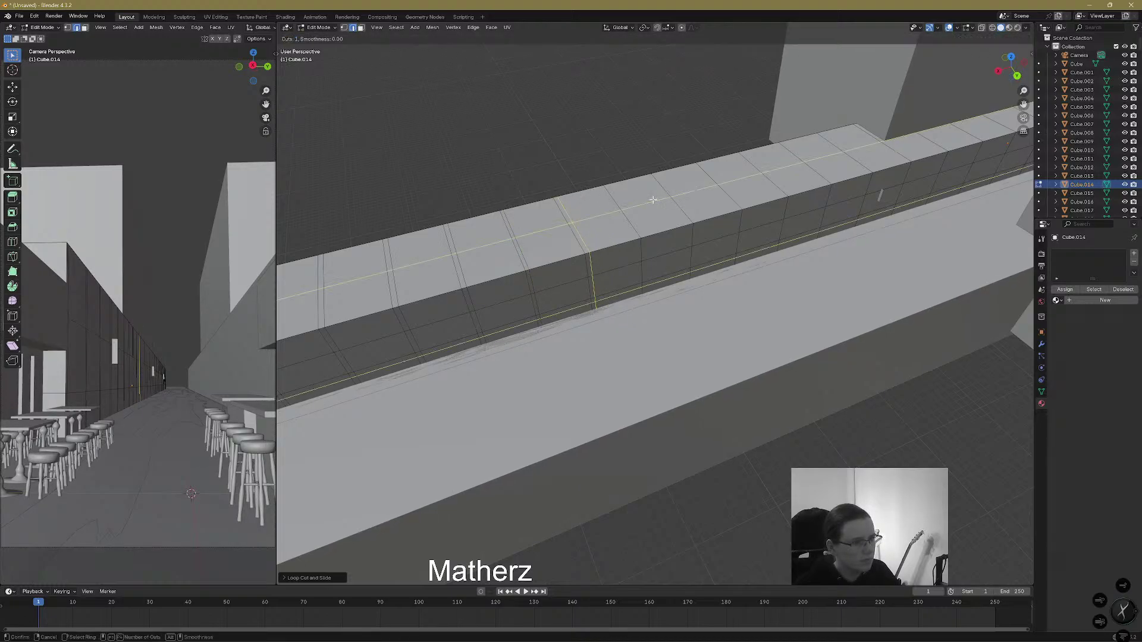
pyautogui.click(637, 185)
pyautogui.click(624, 185)
pyautogui.hotkey('ctrl', 'r')
pyautogui.click(678, 162)
pyautogui.click(697, 165)
pyautogui.hotkey('ctrl', 'r')
pyautogui.click(724, 158)
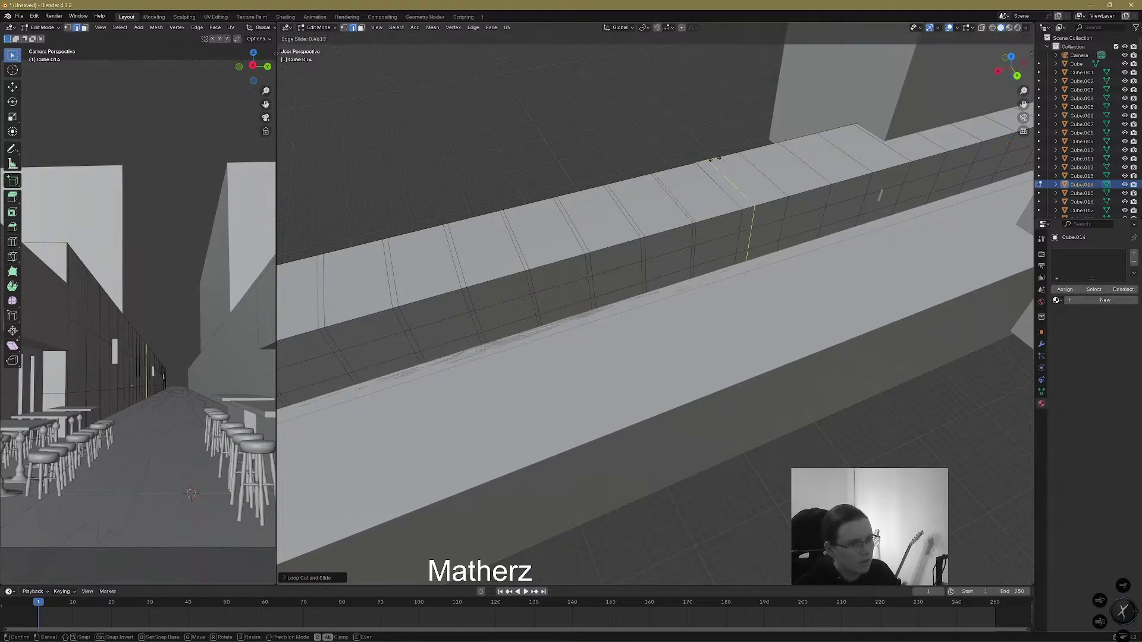
pyautogui.click(706, 160)
# Add lengthwise edge loops over the building's roof and a narrow loop beside the next vertical division
pyautogui.hotkey('ctrl', 'r')
pyautogui.click(776, 157)
pyautogui.click(778, 155)
pyautogui.hotkey('ctrl', 'r')
pyautogui.click(764, 152)
pyautogui.click(749, 153)
pyautogui.hotkey('ctrl', 'r')
pyautogui.click(824, 145)
pyautogui.click(825, 146)
# Add narrow-offset edge loops beside two more vertical divisions, up to the wall sign farther down the building
pyautogui.hotkey('ctrl', 'r')
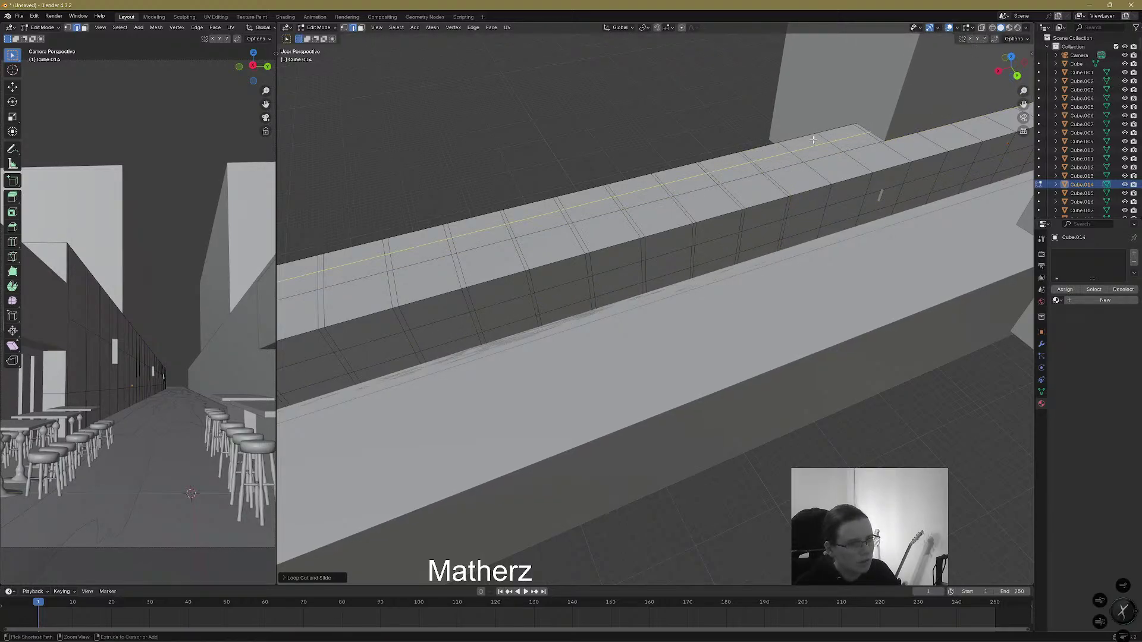
pyautogui.click(810, 142)
pyautogui.click(797, 141)
pyautogui.hotkey('ctrl', 'r')
pyautogui.click(866, 150)
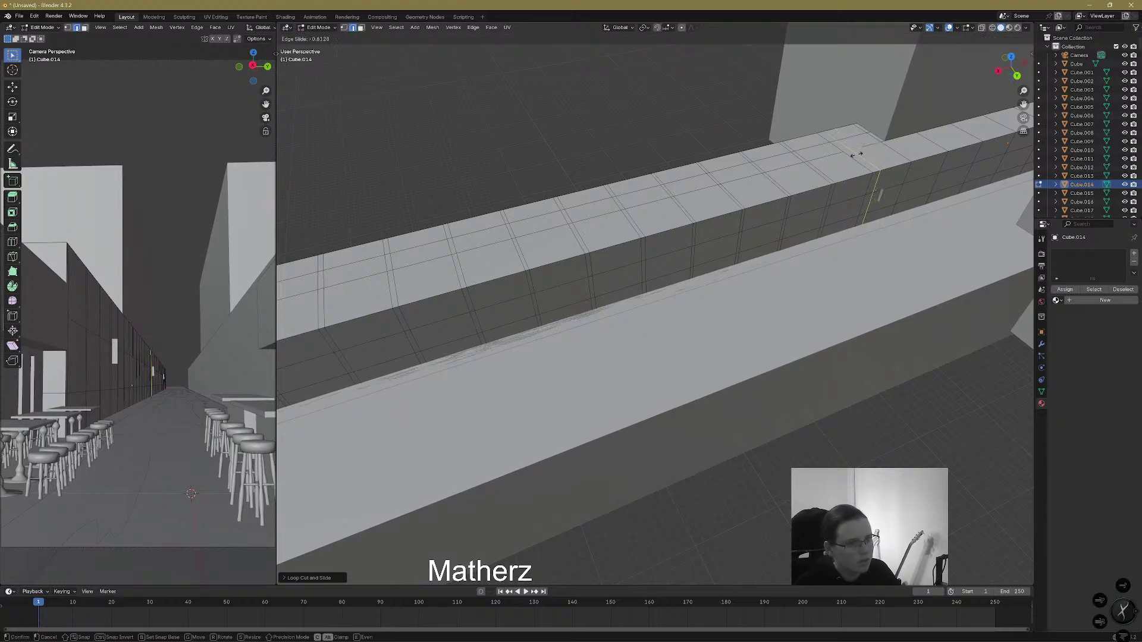
pyautogui.click(852, 152)
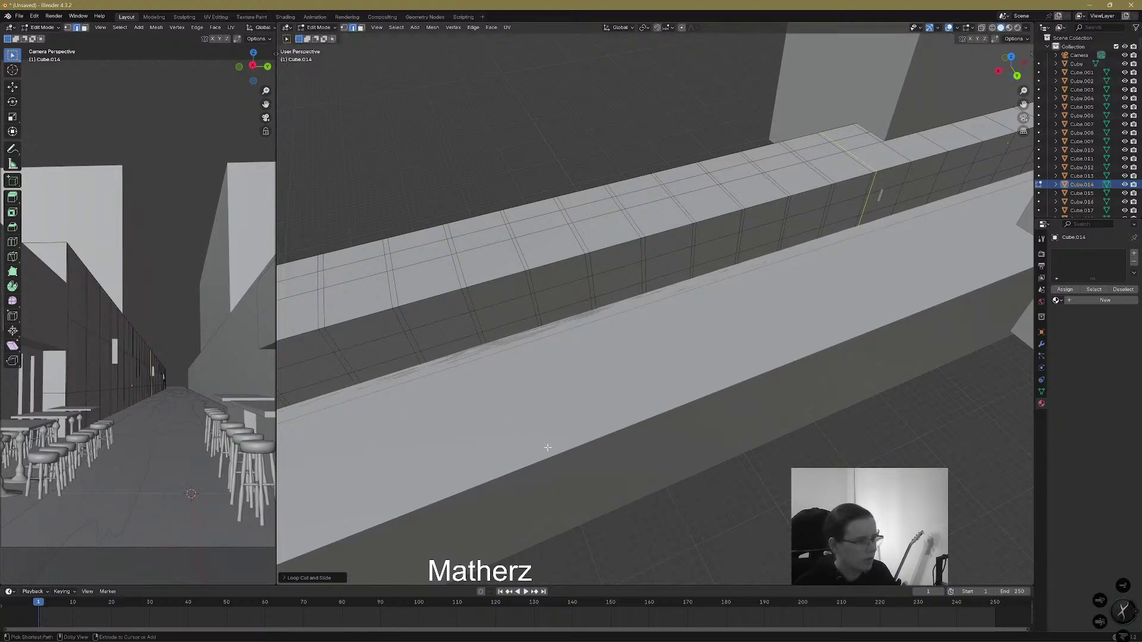
pyautogui.moveTo(522, 446)
pyautogui.mouseDown(button='middle')
pyautogui.moveTo(493, 442)
pyautogui.moveTo(507, 420)
pyautogui.moveTo(508, 434)
pyautogui.mouseUp(button='middle')
pyautogui.scroll(-8, 514, 434)
pyautogui.scroll(3, 594, 373)
pyautogui.moveTo(602, 343); pyautogui.dragTo(588, 364, button='middle')
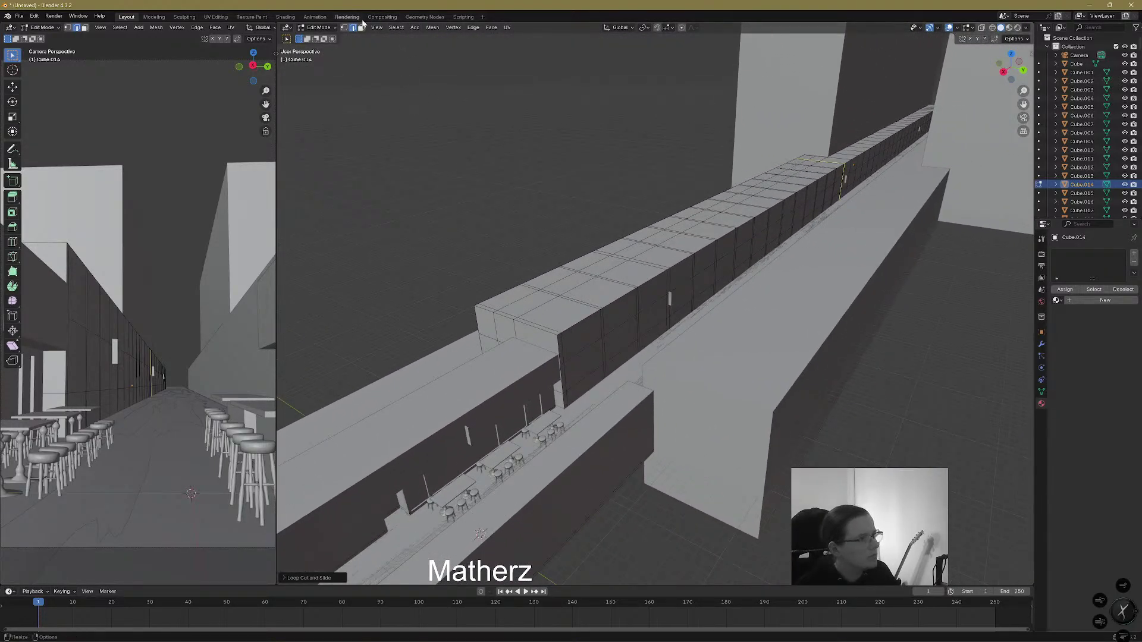
# Select both rows of lower wall panels down the building's street side and extrude them inward about 0.4 m
pyautogui.click(480, 245)
pyautogui.click(586, 373)
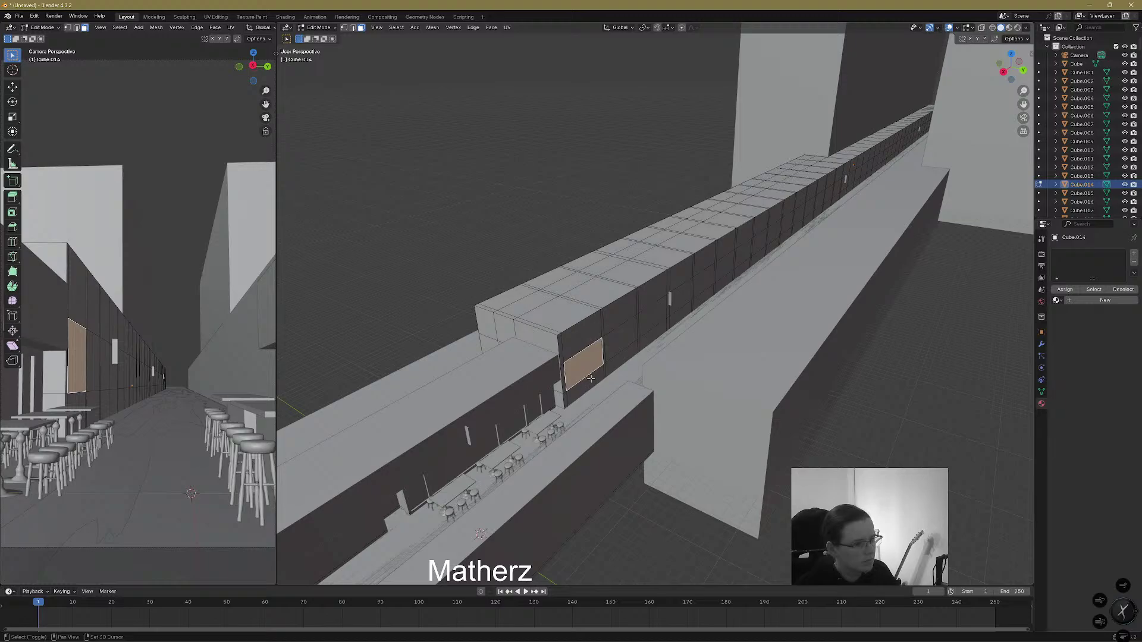
pyautogui.keyDown('shift'); pyautogui.click(591, 378); pyautogui.keyUp('shift')
pyautogui.keyDown('shift'); pyautogui.click(620, 343); pyautogui.keyUp('shift')
pyautogui.keyDown('shift'); pyautogui.click(627, 359); pyautogui.keyUp('shift')
pyautogui.keyDown('shift'); pyautogui.click(651, 319); pyautogui.keyUp('shift')
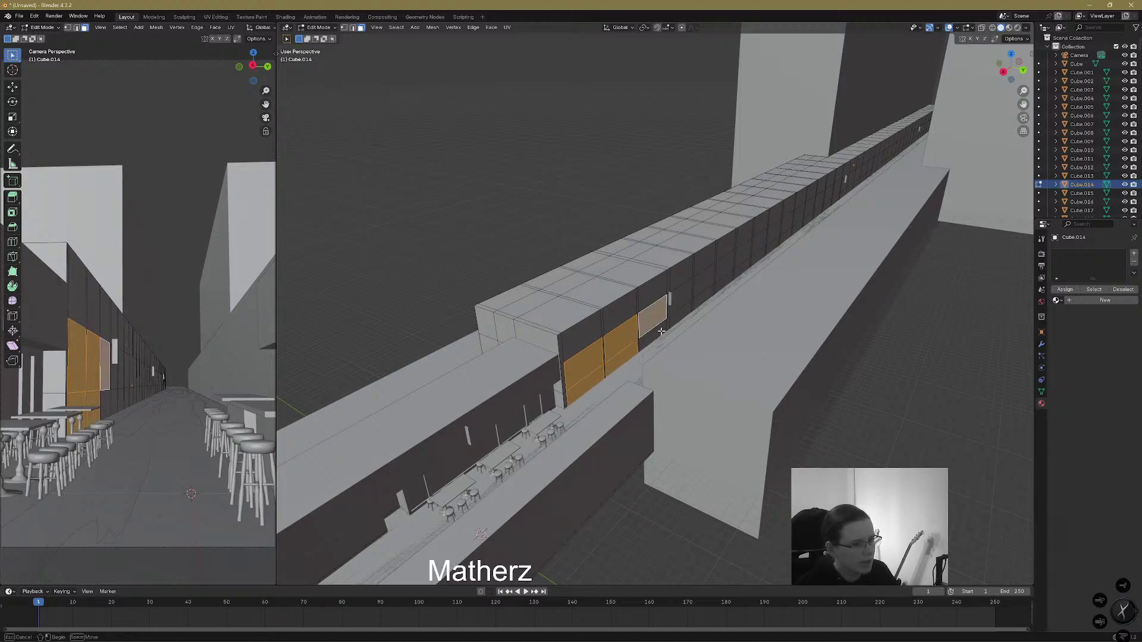
pyautogui.keyDown('shift'); pyautogui.click(677, 303); pyautogui.keyUp('shift')
pyautogui.keyDown('shift'); pyautogui.click(676, 314); pyautogui.keyUp('shift')
pyautogui.keyDown('shift'); pyautogui.click(650, 337); pyautogui.keyUp('shift')
pyautogui.keyDown('shift'); pyautogui.click(704, 279); pyautogui.keyUp('shift')
pyautogui.keyDown('shift'); pyautogui.click(705, 301); pyautogui.keyUp('shift')
pyautogui.keyDown('shift'); pyautogui.click(724, 265); pyautogui.keyUp('shift')
pyautogui.keyDown('shift'); pyautogui.click(724, 285); pyautogui.keyUp('shift')
pyautogui.keyDown('shift'); pyautogui.click(743, 256); pyautogui.keyUp('shift')
pyautogui.keyDown('shift'); pyautogui.click(743, 272); pyautogui.keyUp('shift')
pyautogui.keyDown('shift'); pyautogui.click(757, 245); pyautogui.keyUp('shift')
pyautogui.keyDown('shift'); pyautogui.click(760, 260); pyautogui.keyUp('shift')
pyautogui.keyDown('shift'); pyautogui.click(771, 245); pyautogui.keyUp('shift')
pyautogui.keyDown('shift'); pyautogui.click(772, 251); pyautogui.keyUp('shift')
pyautogui.keyDown('shift'); pyautogui.click(784, 229); pyautogui.keyUp('shift')
pyautogui.keyDown('shift'); pyautogui.click(785, 241); pyautogui.keyUp('shift')
pyautogui.keyDown('shift'); pyautogui.click(795, 228); pyautogui.keyUp('shift')
pyautogui.keyDown('shift'); pyautogui.click(797, 225); pyautogui.keyUp('shift')
pyautogui.keyDown('shift'); pyautogui.click(808, 219); pyautogui.keyUp('shift')
pyautogui.keyDown('shift'); pyautogui.click(810, 208); pyautogui.keyUp('shift')
pyautogui.keyDown('shift'); pyautogui.click(819, 209); pyautogui.keyUp('shift')
pyautogui.keyDown('shift'); pyautogui.click(821, 198); pyautogui.keyUp('shift')
pyautogui.keyDown('shift'); pyautogui.click(827, 193); pyautogui.keyUp('shift')
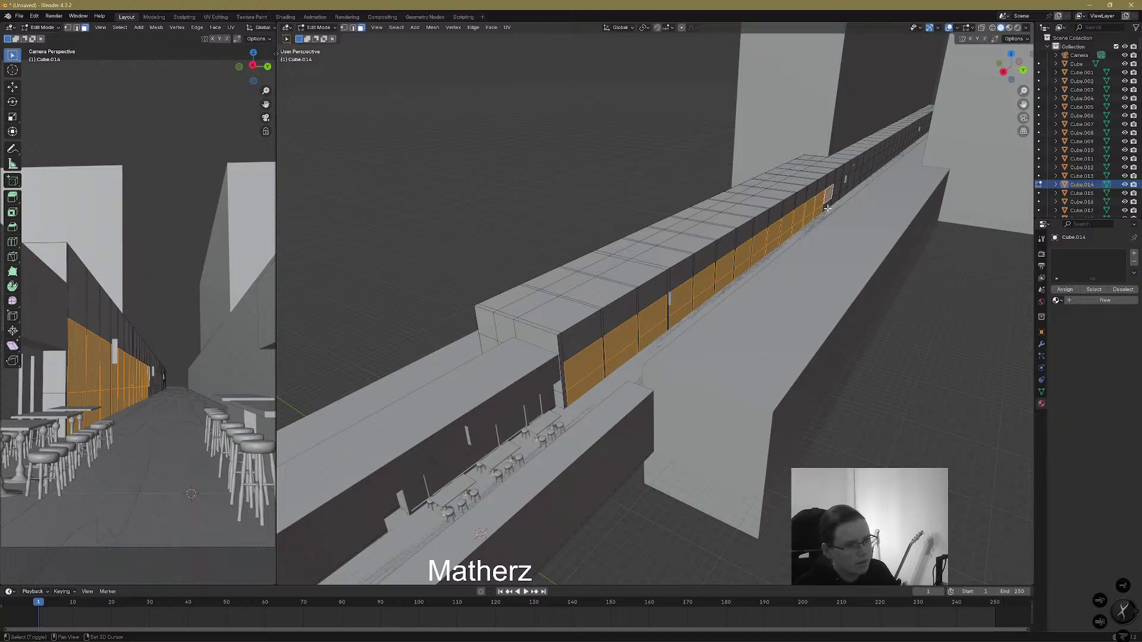
pyautogui.keyDown('shift'); pyautogui.click(836, 191); pyautogui.keyUp('shift')
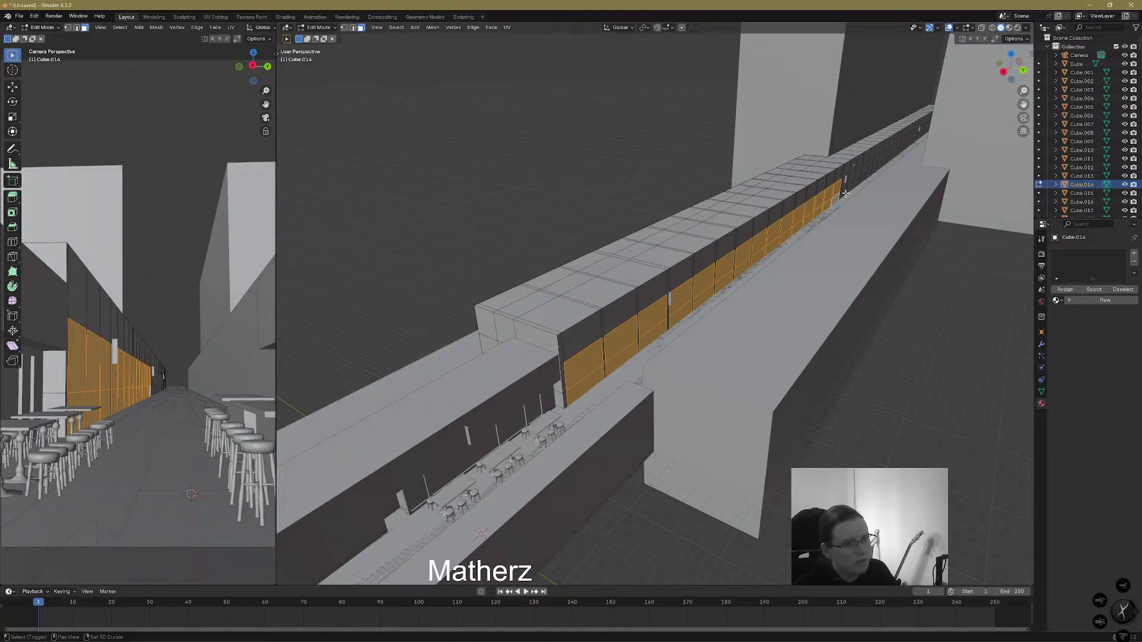
pyautogui.keyDown('shift'); pyautogui.click(852, 184); pyautogui.keyUp('shift')
pyautogui.keyDown('shift'); pyautogui.click(850, 191); pyautogui.keyUp('shift')
pyautogui.scroll(5, 945, 179)
pyautogui.keyDown('shift'); pyautogui.moveTo(958, 173); pyautogui.dragTo(752, 288, button='middle'); pyautogui.keyUp('shift')
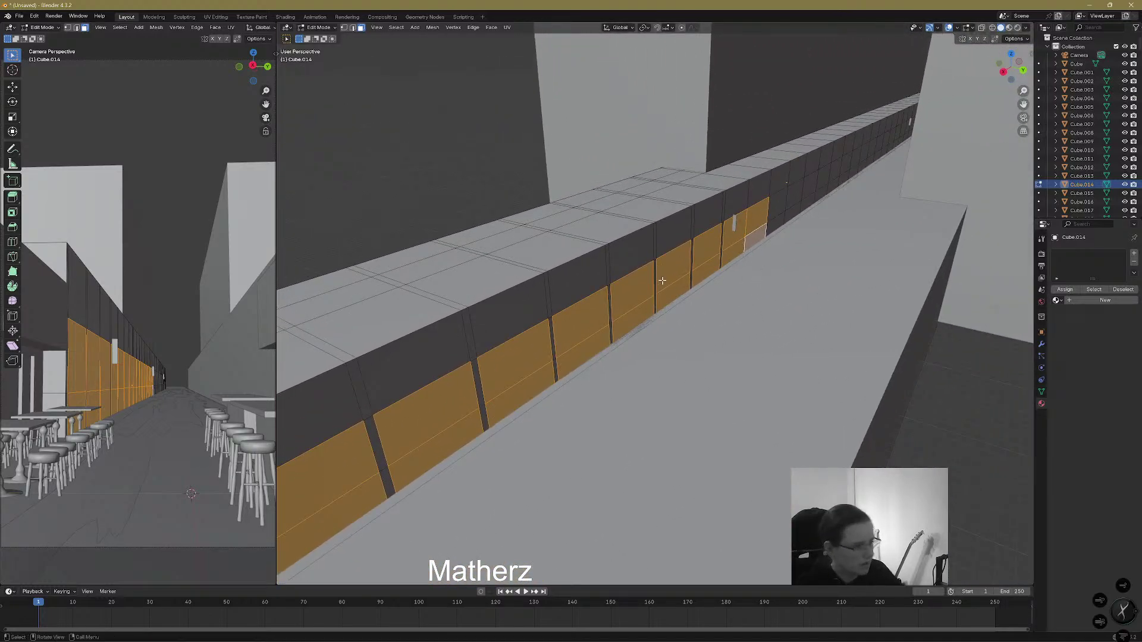
pyautogui.press('e')
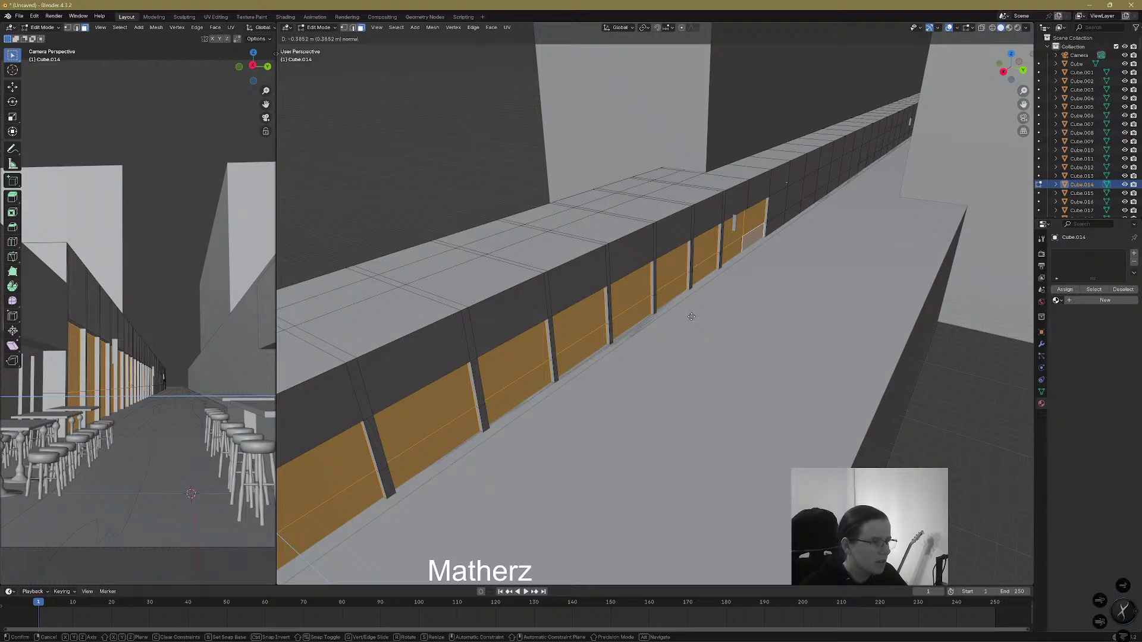
pyautogui.click(691, 316)
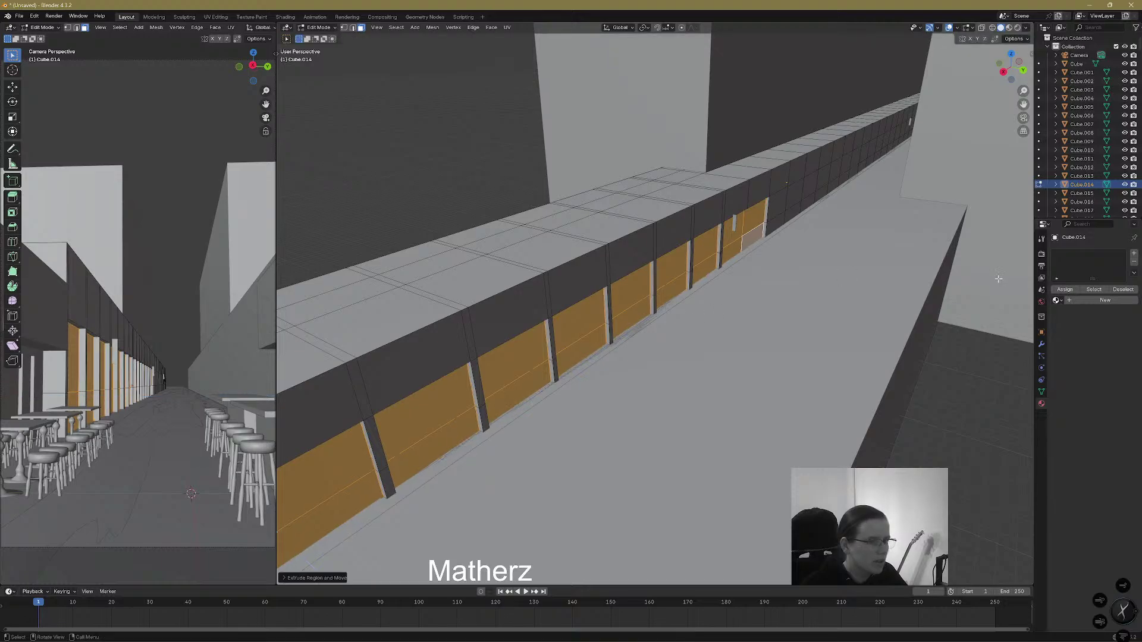
# Give the building a base material and add a second material named Regu Glass
pyautogui.click(1097, 301)
pyautogui.click(1134, 255)
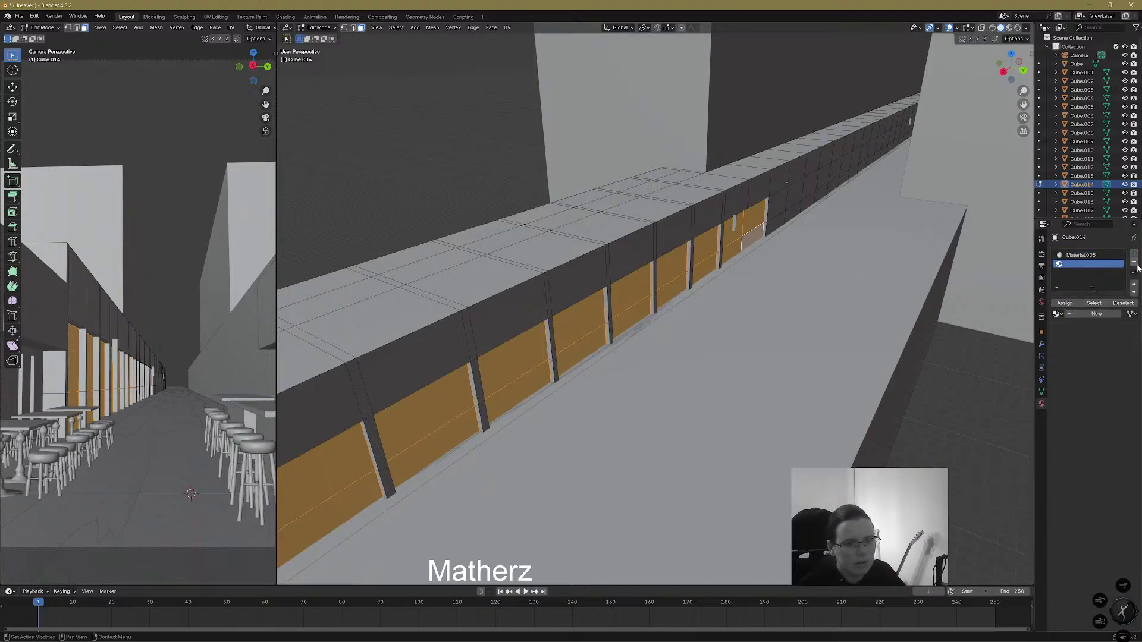
pyautogui.click(1094, 315)
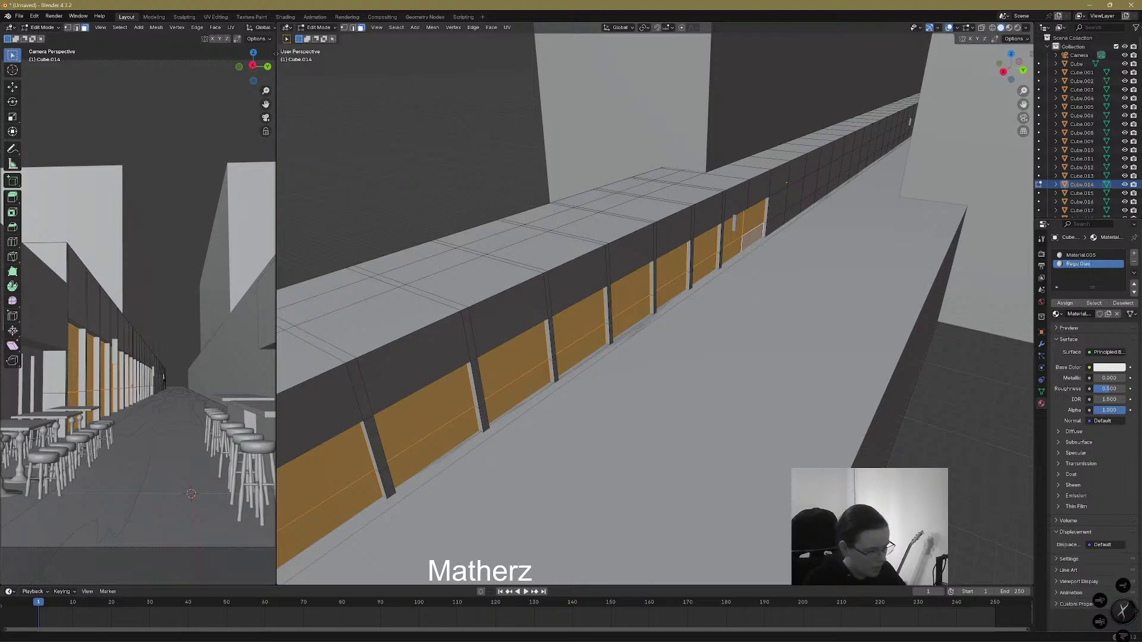
pyautogui.press('Return')
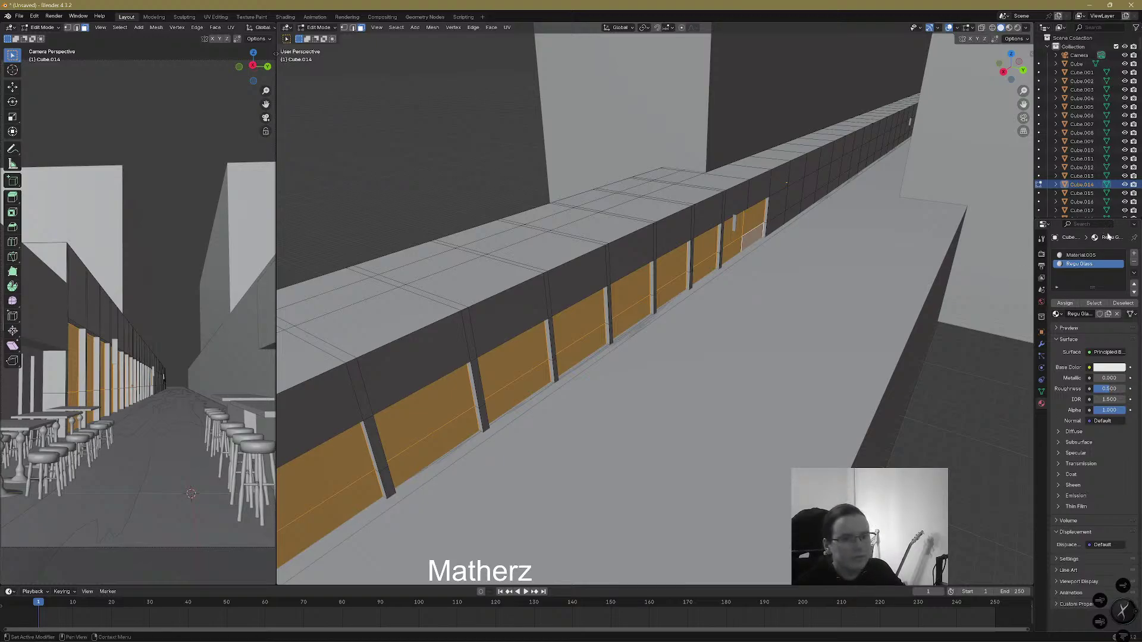
# Make Regu Glass a Glossy BSDF with roughness 0 and assign it to the recessed panels
pyautogui.click(1107, 352)
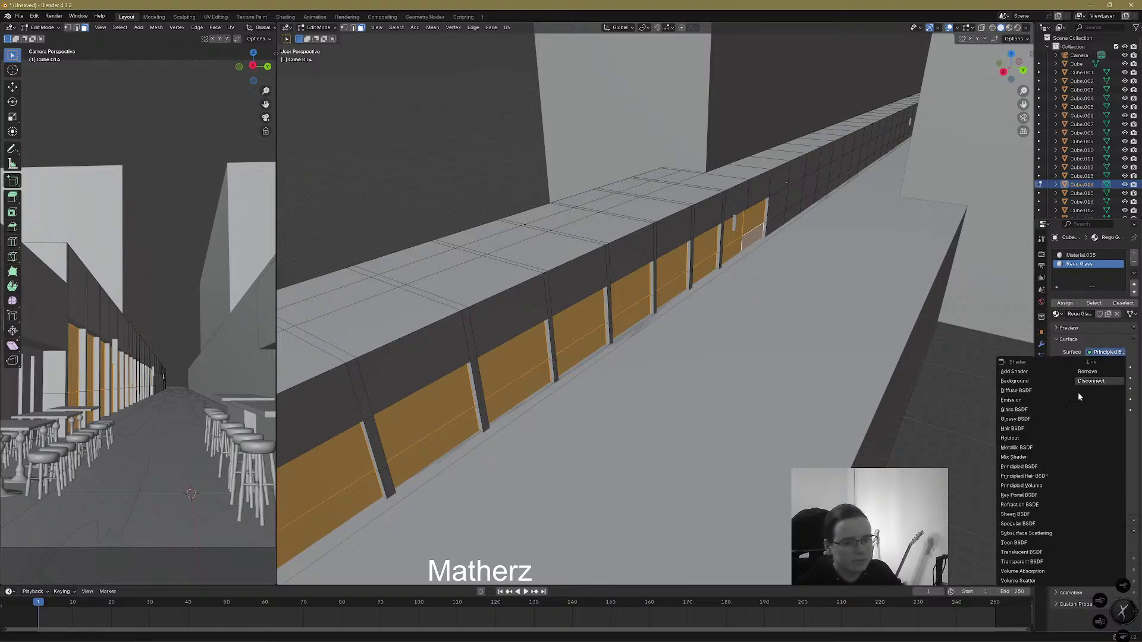
pyautogui.click(1036, 419)
pyautogui.moveTo(1102, 394); pyautogui.dragTo(1079, 394)
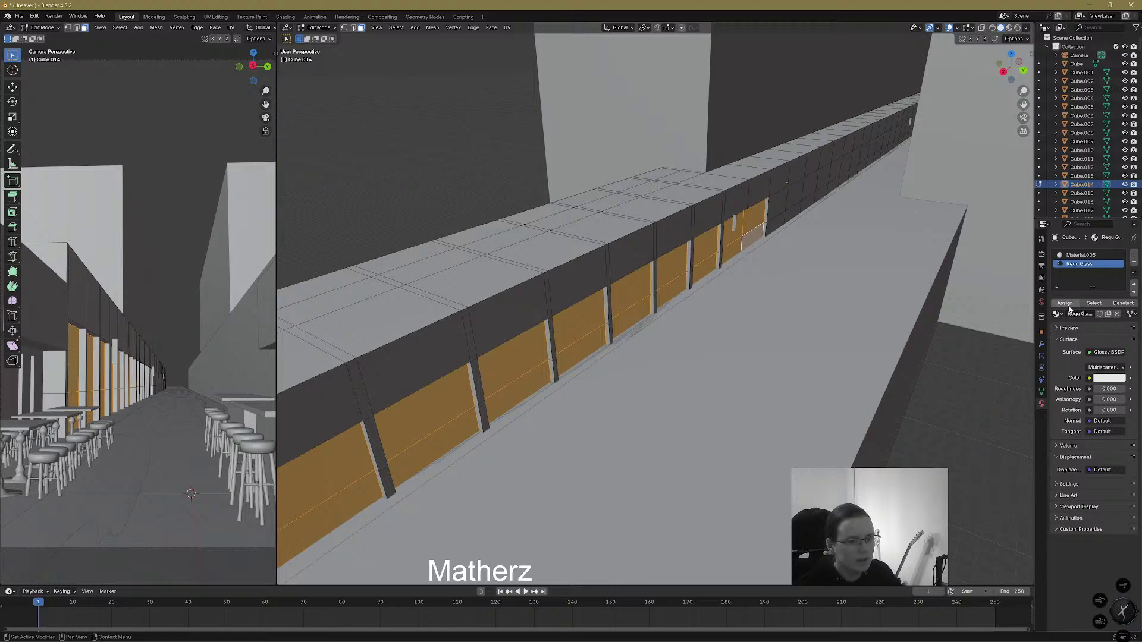
# Return to Object Mode and inspect the glass panels along the street in rendered shading
pyautogui.click(318, 27)
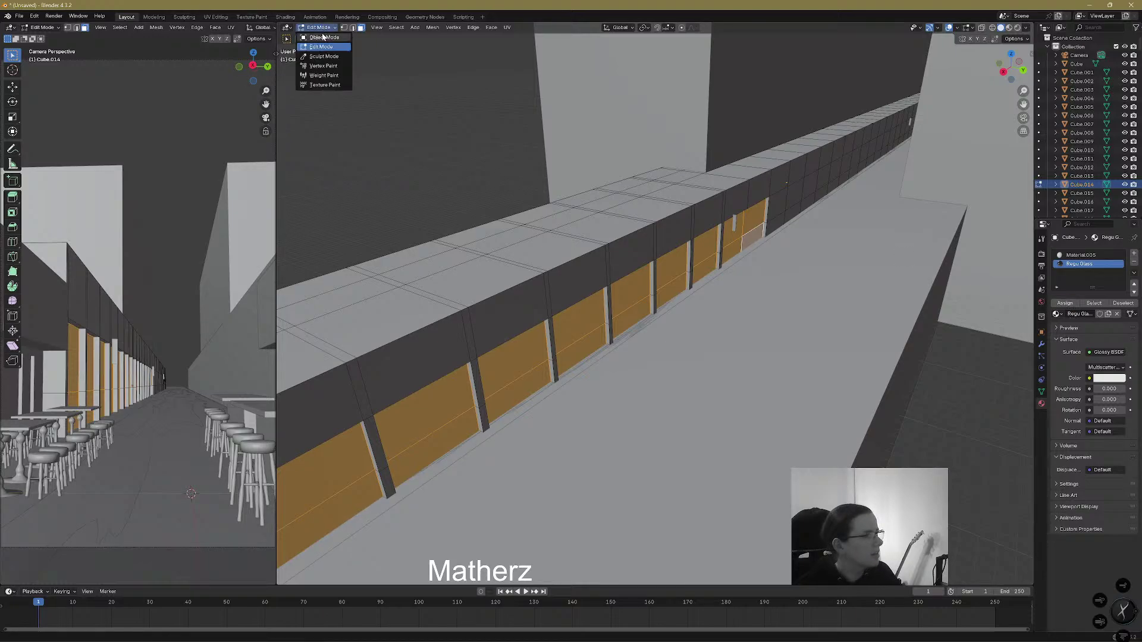
pyautogui.click(323, 37)
pyautogui.click(1016, 28)
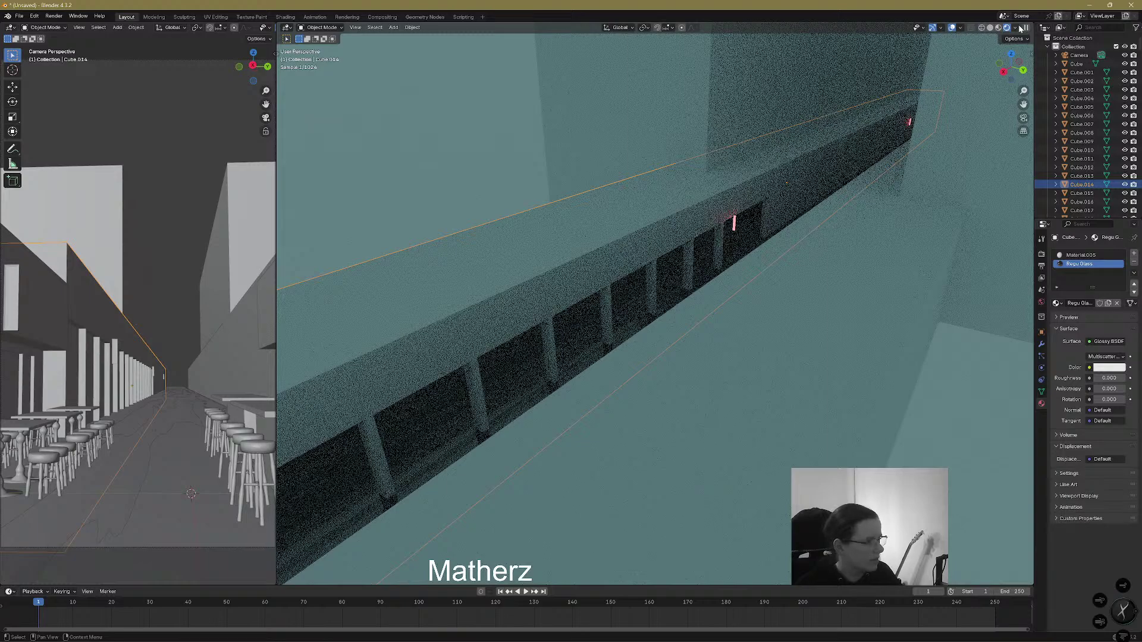
pyautogui.moveTo(606, 344); pyautogui.dragTo(626, 450, button='middle')
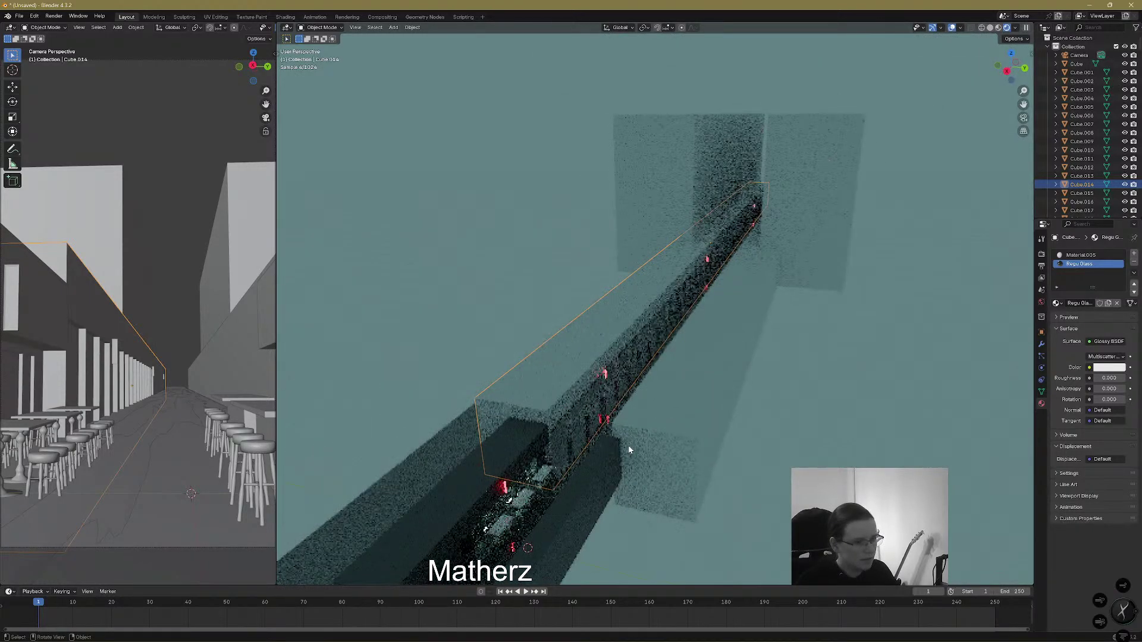
# Delete the plain long block across the street, and select the panelled building in solid shading
pyautogui.click(720, 355)
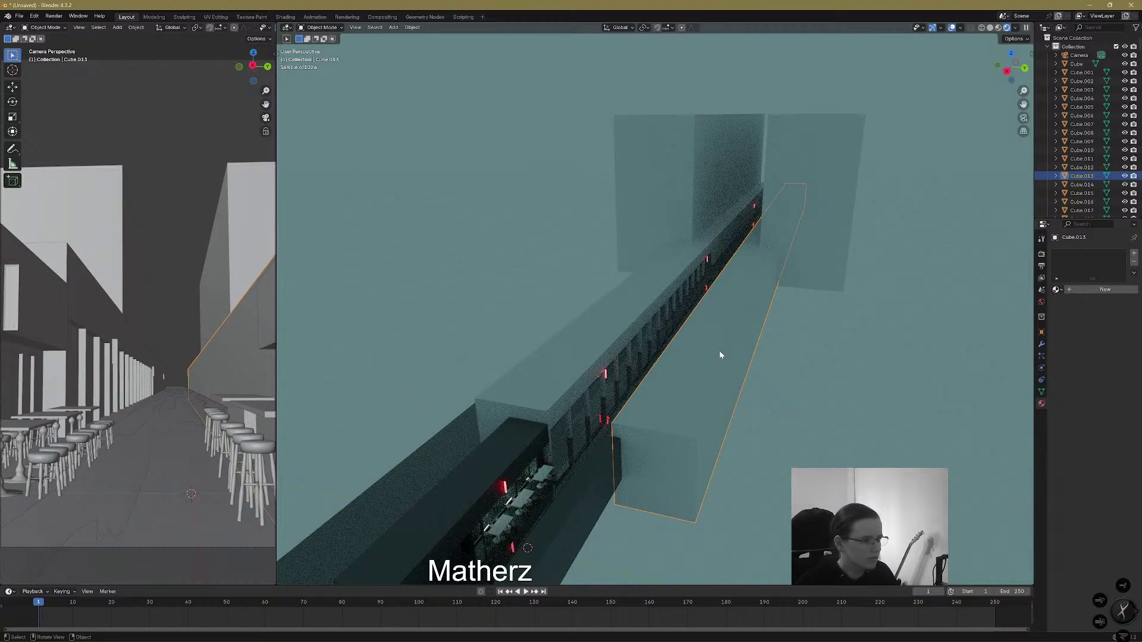
pyautogui.press('Delete')
pyautogui.click(654, 311)
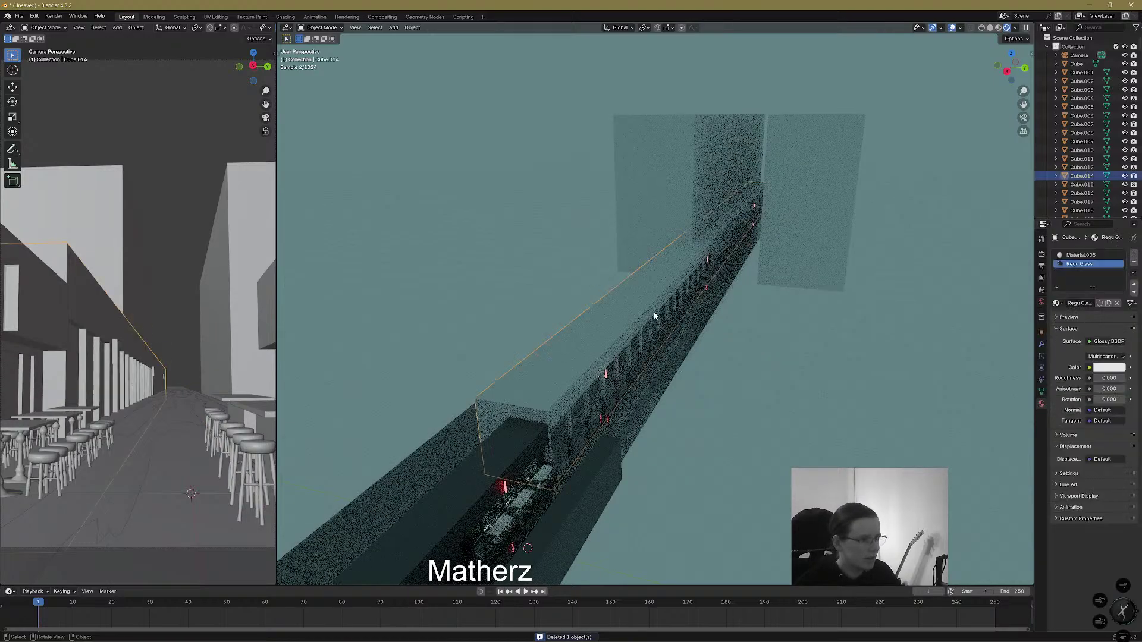
pyautogui.click(990, 28)
pyautogui.hotkey('shift', 'd')
pyautogui.hotkey('shift', 'y')
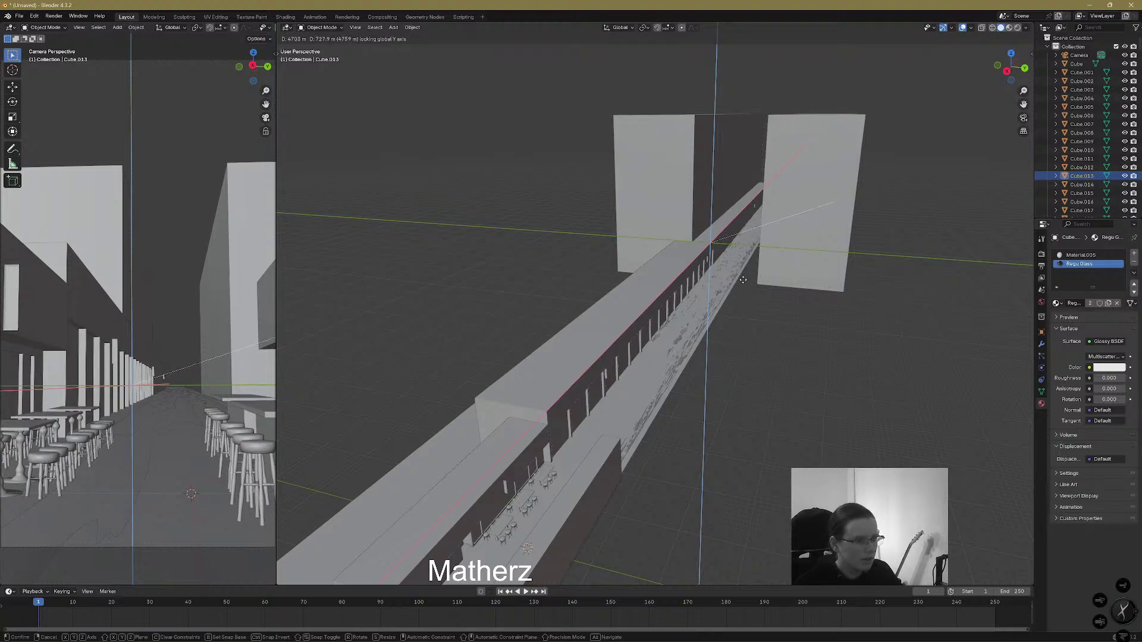
pyautogui.hotkey('shift', 'z')
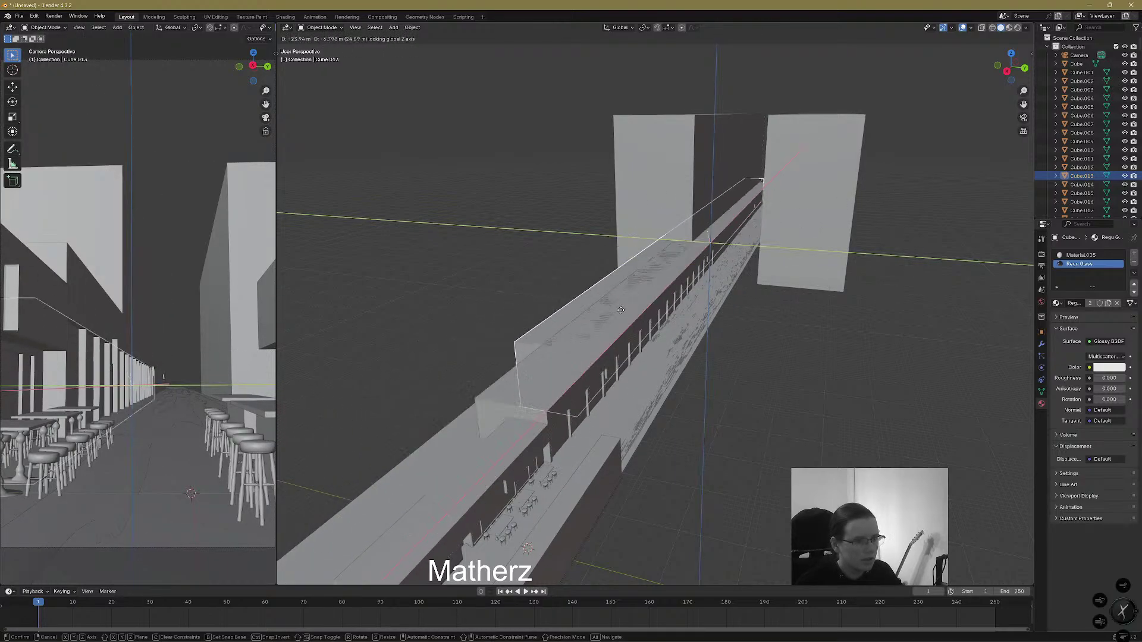
pyautogui.press('Escape')
pyautogui.hotkey('ctrl', 'z')
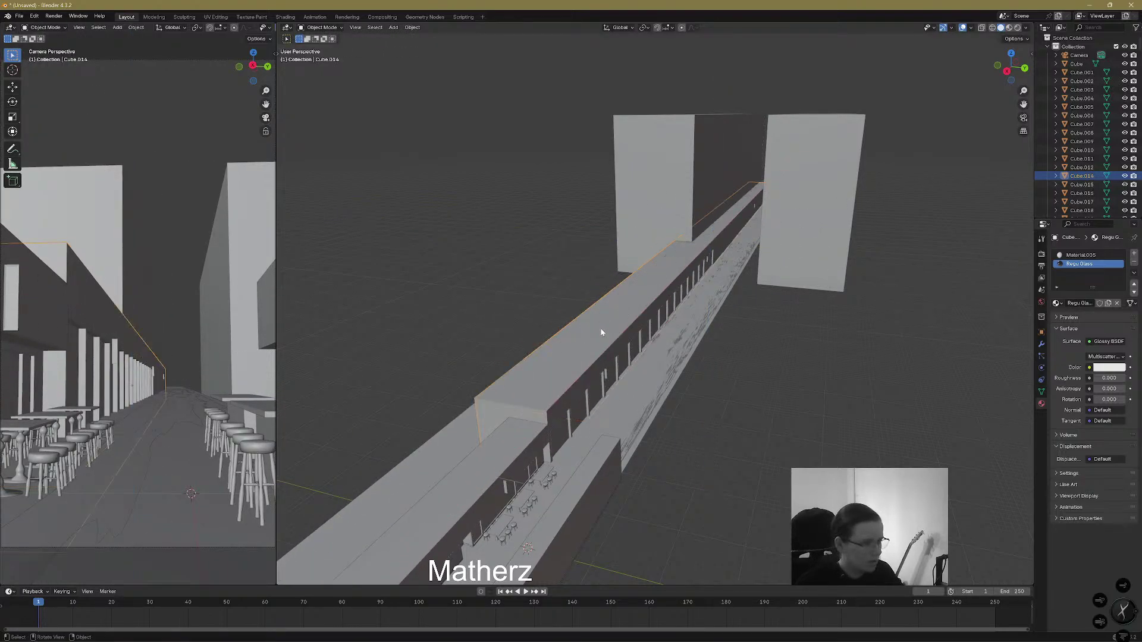
# Duplicate the panelled building along Y to the other side of the street and rotate the copy 180° about Z
pyautogui.hotkey('shift', 'd')
pyautogui.press('y')
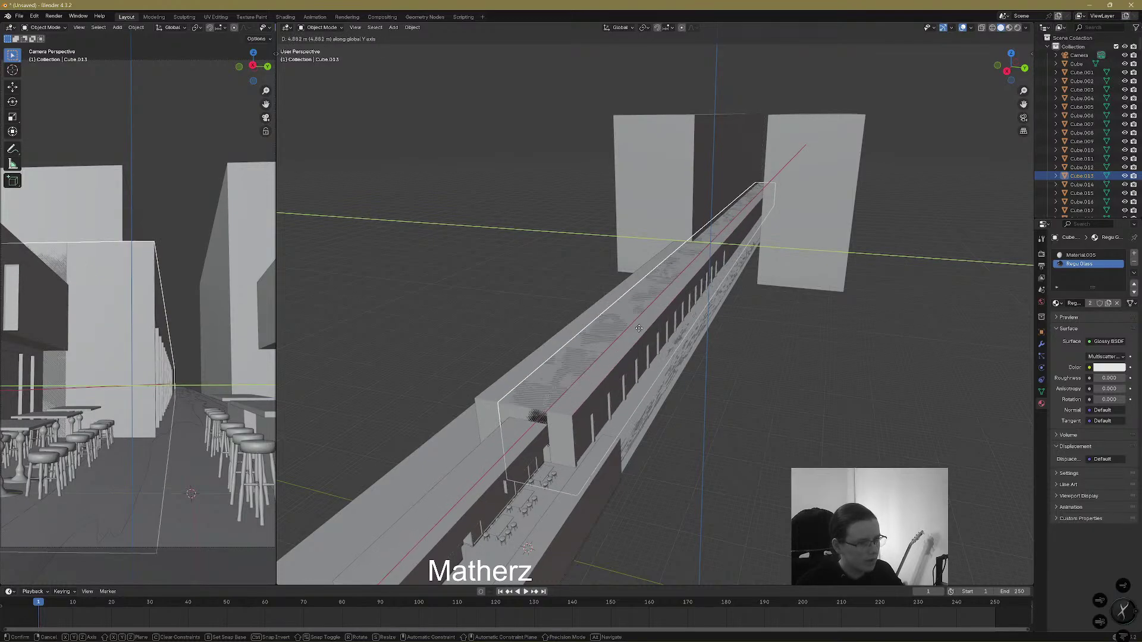
pyautogui.click(789, 348)
pyautogui.press('r')
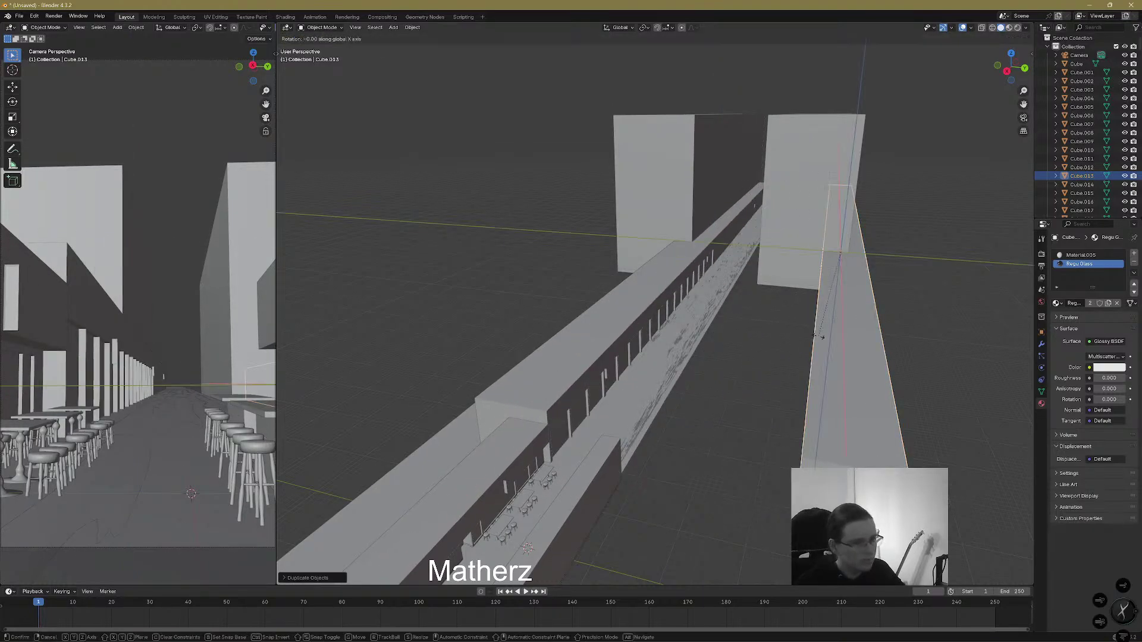
pyautogui.press('z')
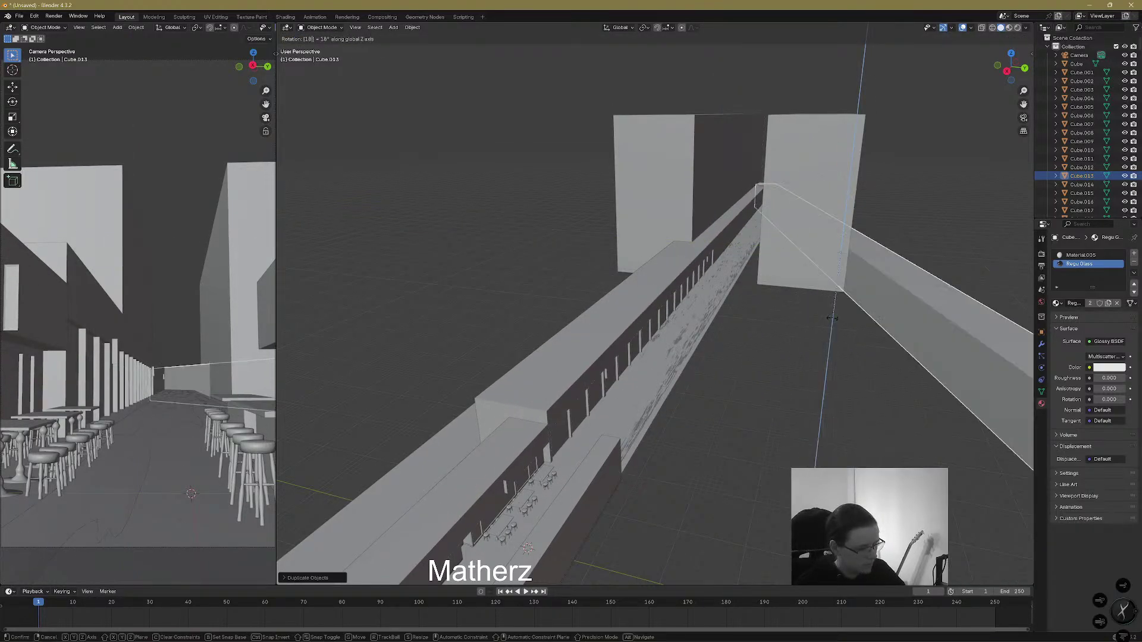
pyautogui.click(883, 388)
# Move the rotated building copy about 33.7 m in negative Y so it lines the opposite side of the street
pyautogui.press('g')
pyautogui.press('y')
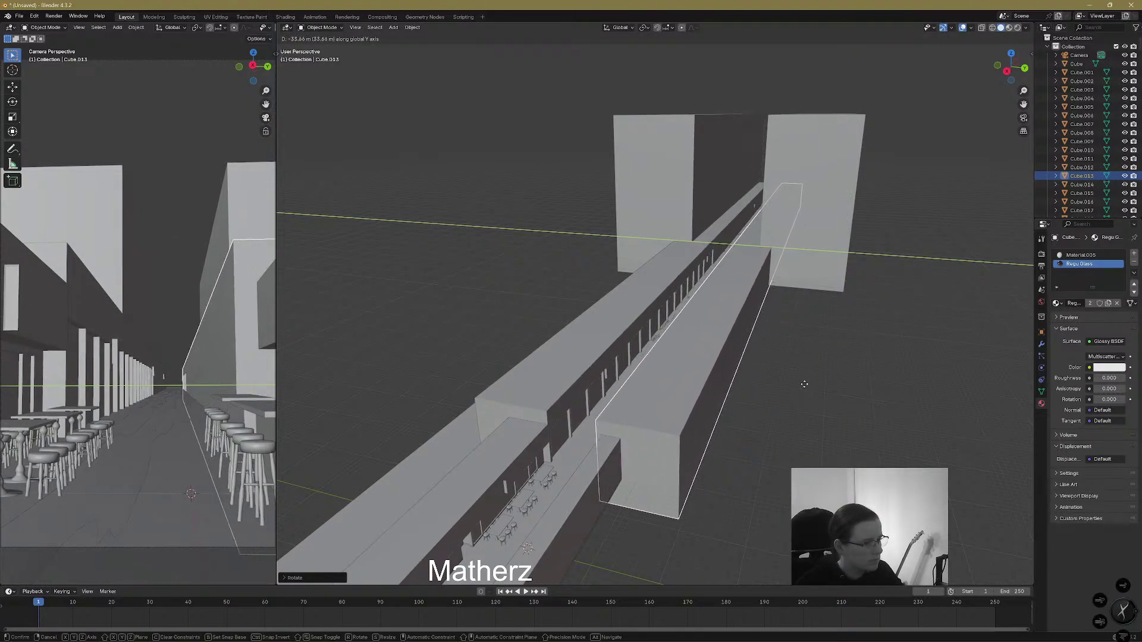
pyautogui.click(805, 385)
# Edit the copied building's mesh and add narrow-offset edge loops beside the first vertical divisions at its café end
pyautogui.moveTo(805, 410); pyautogui.dragTo(873, 306, button='middle')
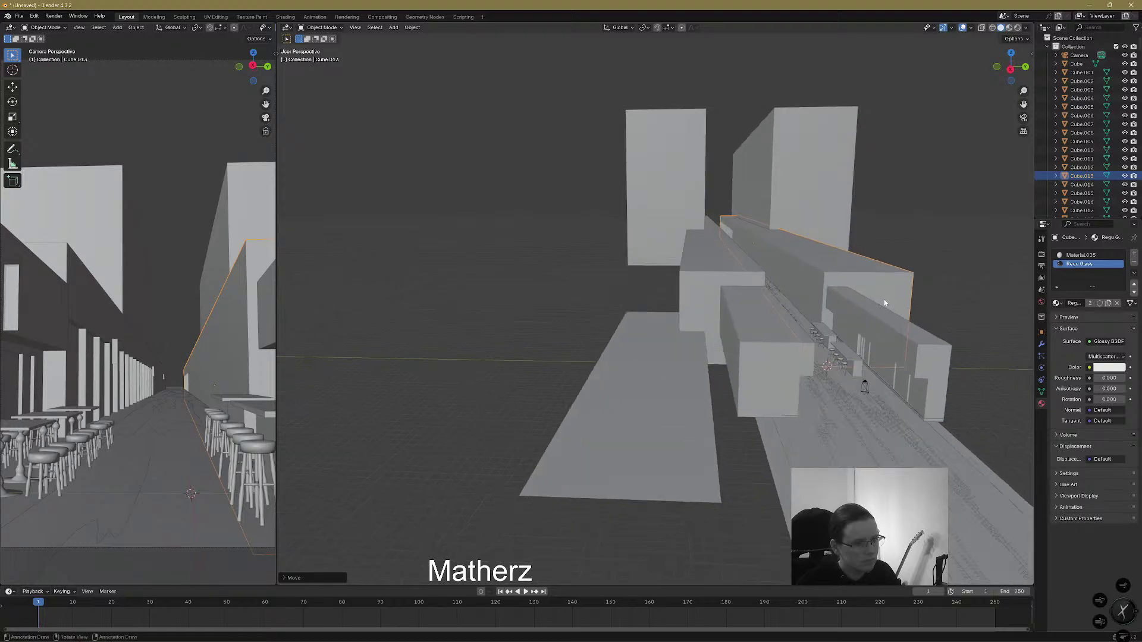
pyautogui.scroll(5, 889, 284)
pyautogui.moveTo(908, 257); pyautogui.dragTo(777, 331, button='middle')
pyautogui.scroll(-5, 777, 331)
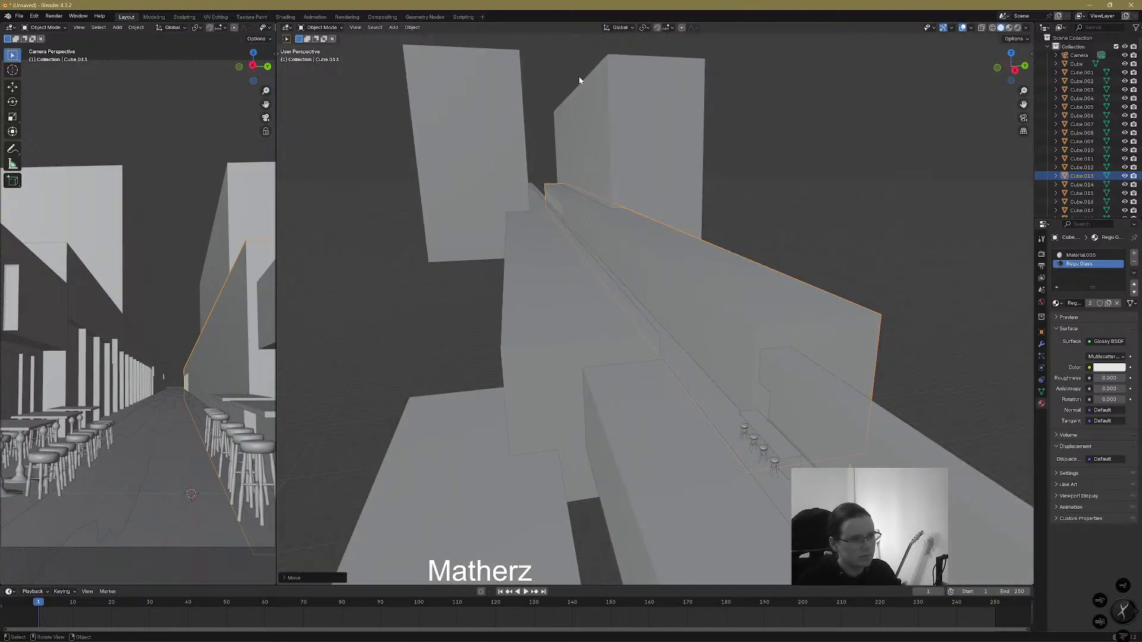
pyautogui.click(320, 28)
pyautogui.click(321, 47)
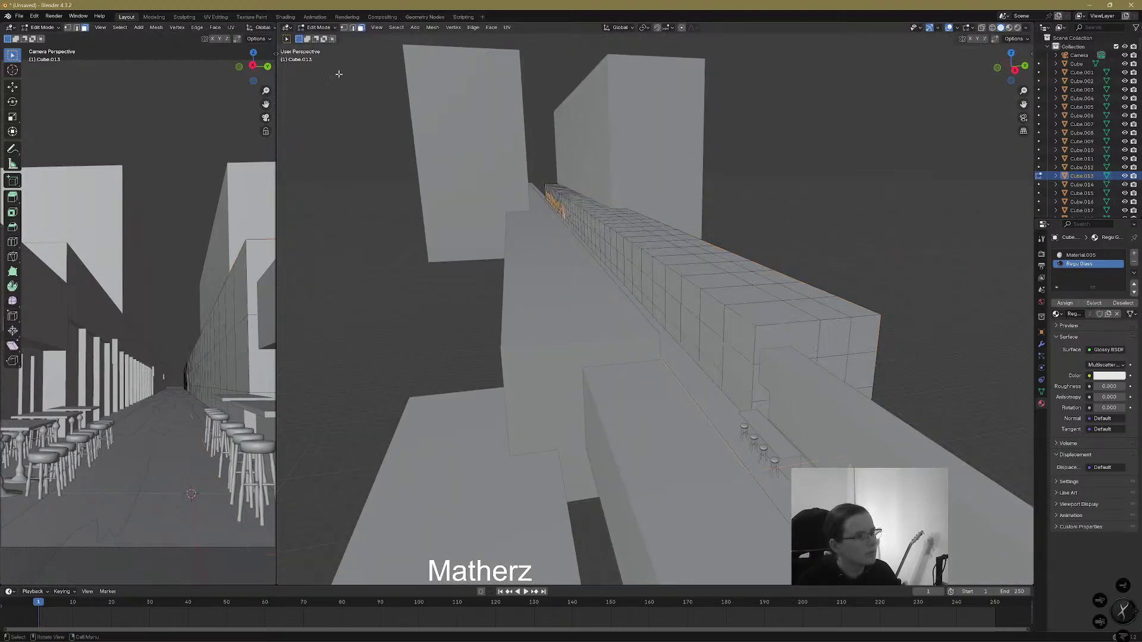
pyautogui.hotkey('ctrl', 'r')
pyautogui.click(758, 321)
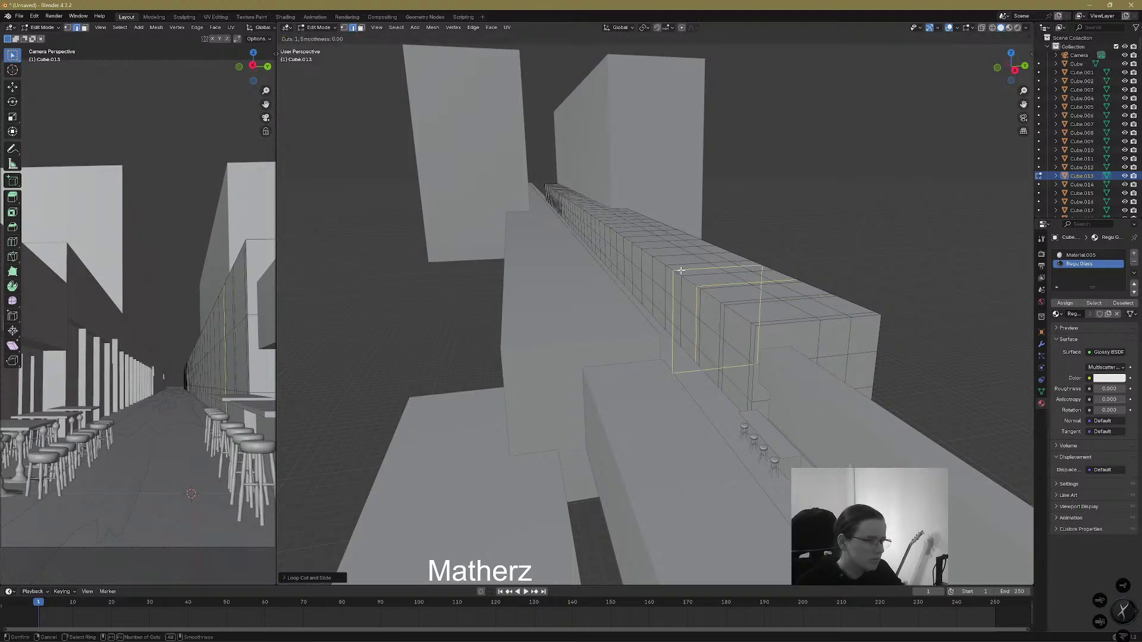
pyautogui.click(682, 269)
# Add edge loops beside the next three vertical divisions of the copied building, sliding each close to its division
pyautogui.hotkey('ctrl', 'r')
pyautogui.click(666, 260)
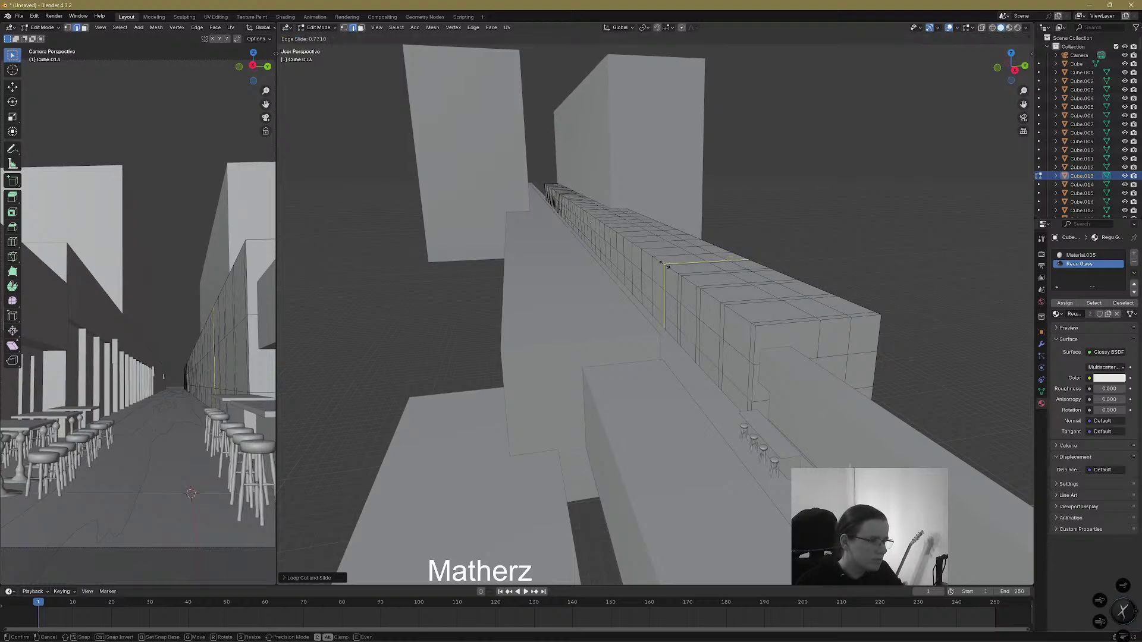
pyautogui.click(659, 261)
pyautogui.keyDown('alt'); pyautogui.click(649, 252); pyautogui.keyUp('alt')
pyautogui.keyDown('alt'); pyautogui.click(652, 254); pyautogui.keyUp('alt')
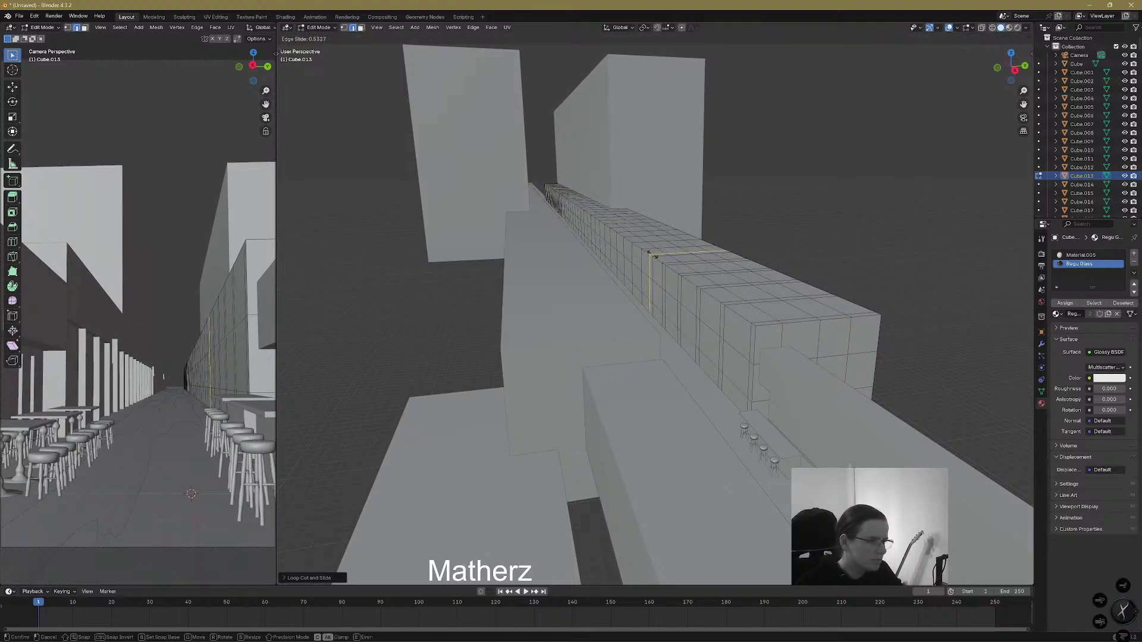
pyautogui.press('g')
pyautogui.press('g')
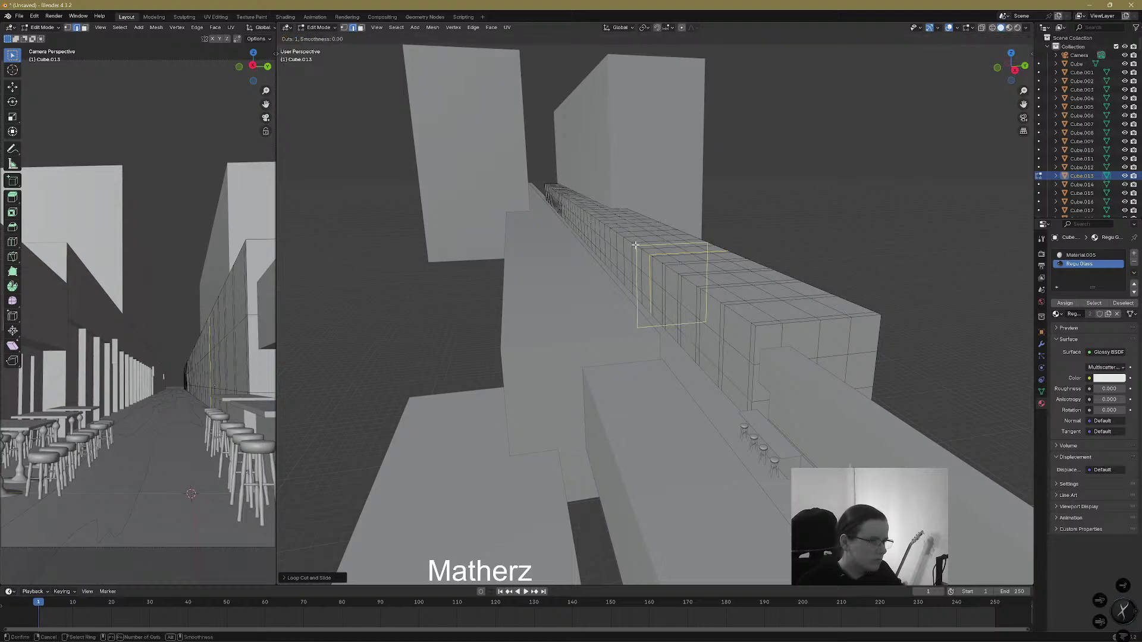
pyautogui.click(637, 246)
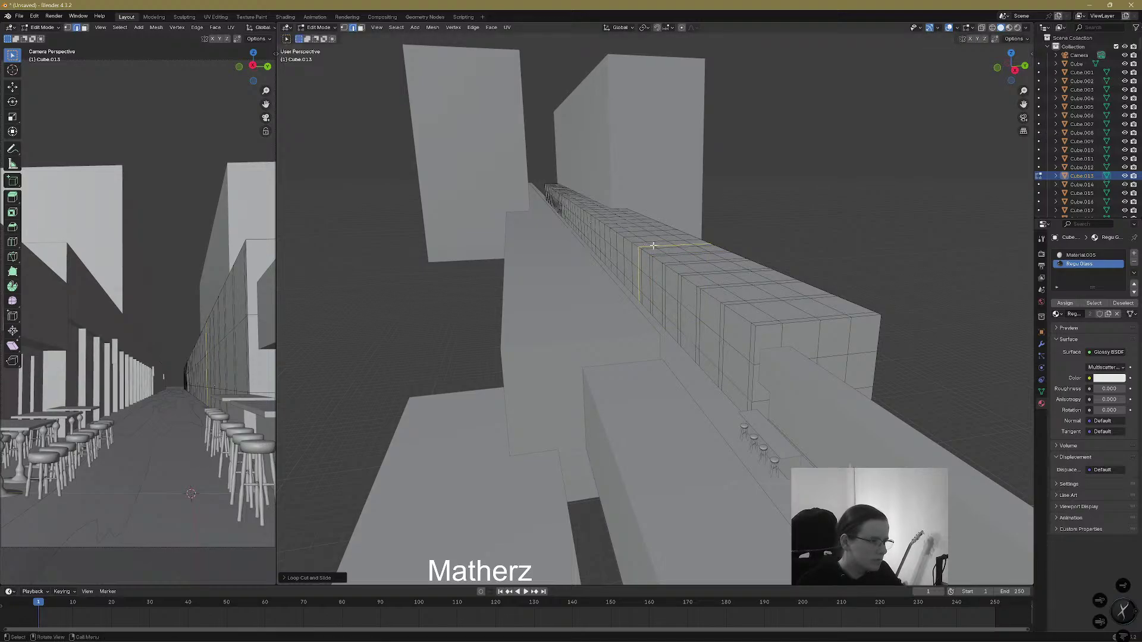
# Select the six tall street-side panel faces at the copied building's café end and extrude them inward about 0.785 m
pyautogui.click(361, 28)
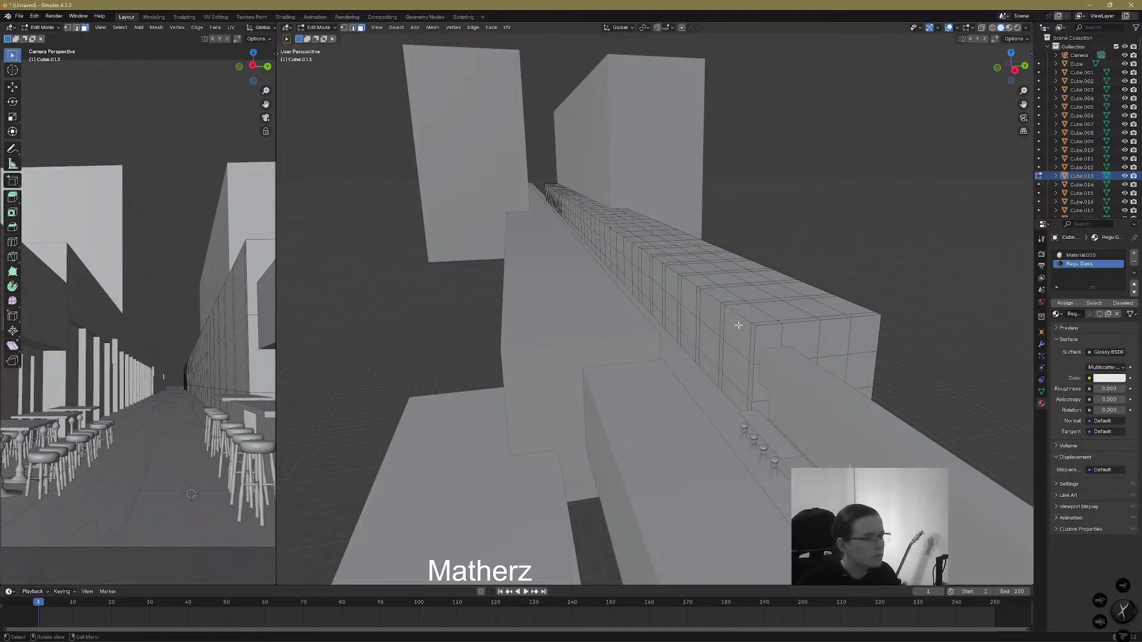
pyautogui.click(734, 375)
pyautogui.keyDown('shift'); pyautogui.click(703, 357); pyautogui.keyUp('shift')
pyautogui.keyDown('shift'); pyautogui.click(689, 339); pyautogui.keyUp('shift')
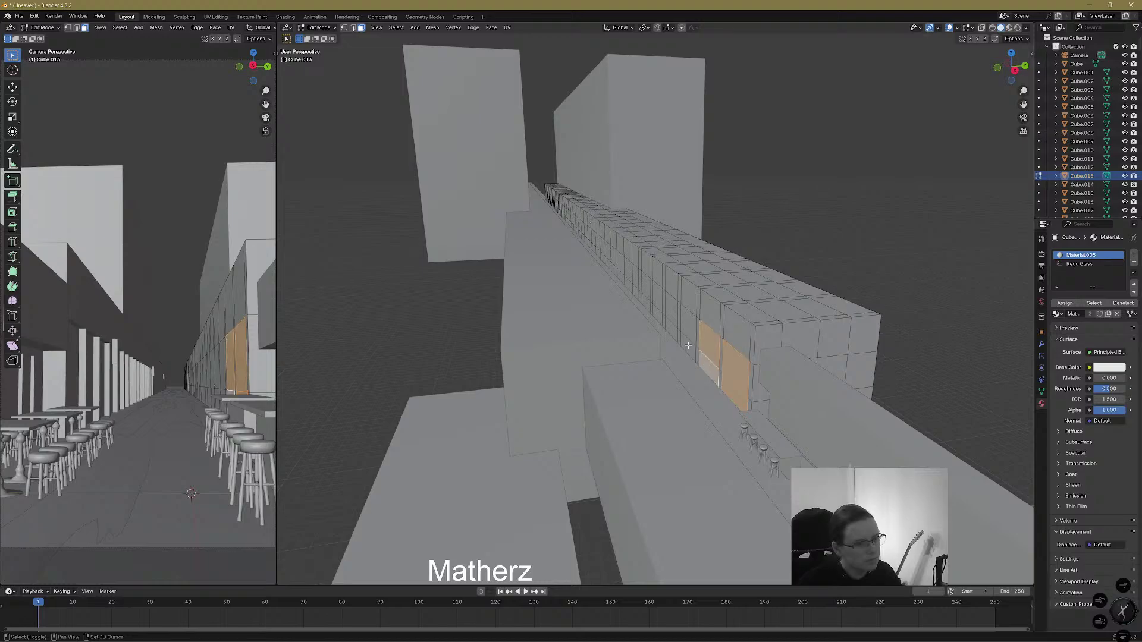
pyautogui.keyDown('shift'); pyautogui.click(671, 312); pyautogui.keyUp('shift')
pyautogui.keyDown('shift'); pyautogui.click(657, 306); pyautogui.keyUp('shift')
pyautogui.keyDown('shift'); pyautogui.click(639, 297); pyautogui.keyUp('shift')
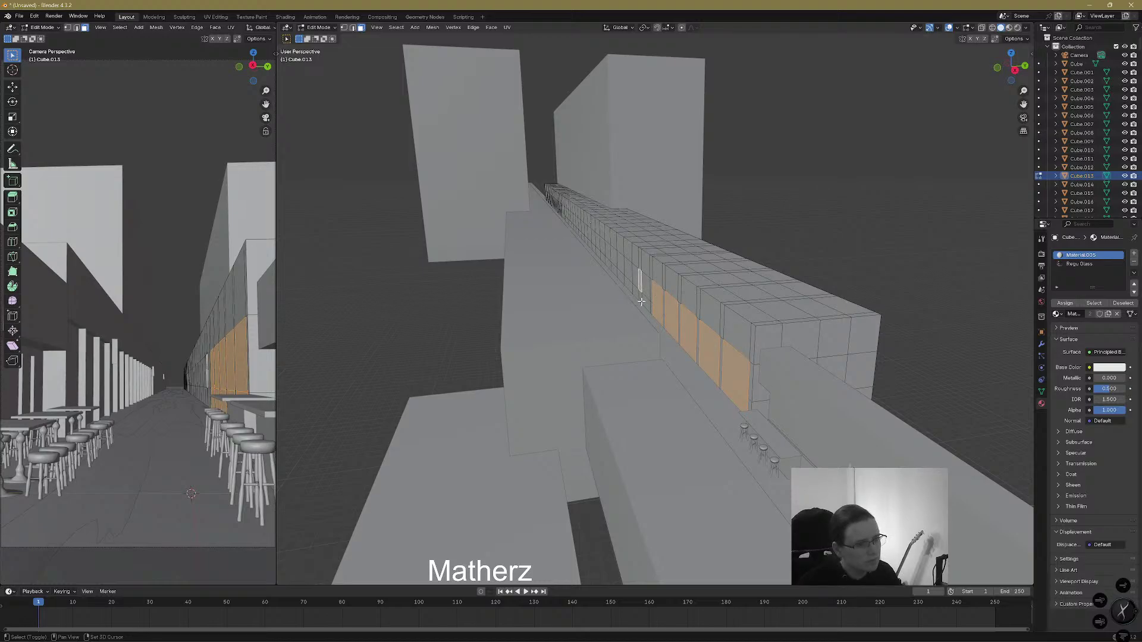
pyautogui.hotkey('ctrl', 'z')
pyautogui.keyDown('shift'); pyautogui.click(648, 291); pyautogui.keyUp('shift')
pyautogui.keyDown('shift'); pyautogui.click(649, 306); pyautogui.keyUp('shift')
pyautogui.press('e')
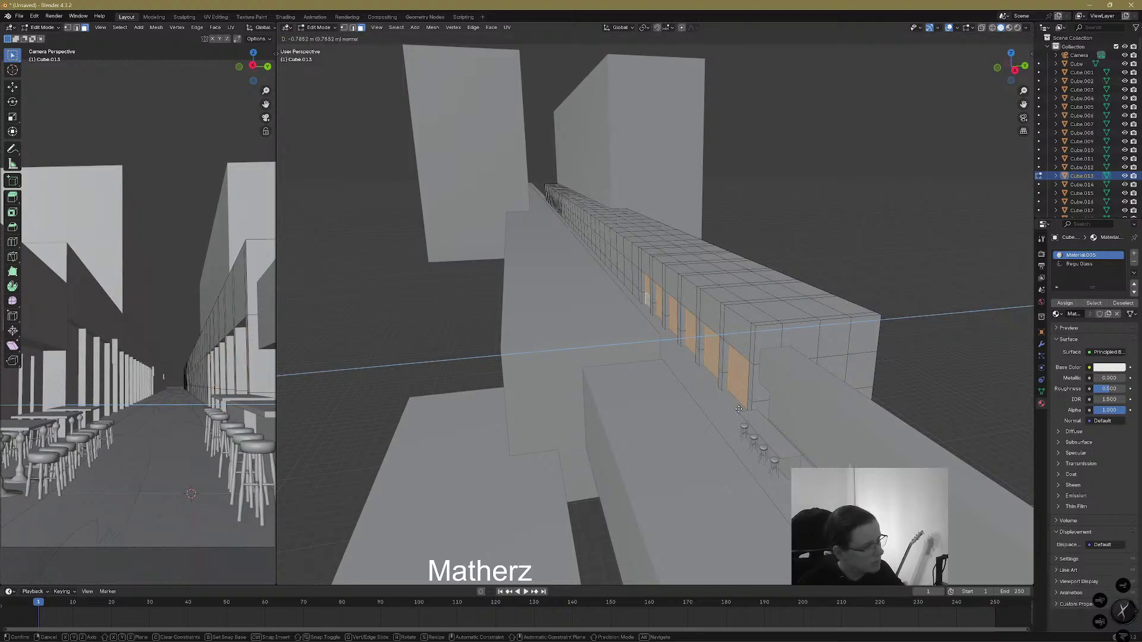
pyautogui.click(738, 409)
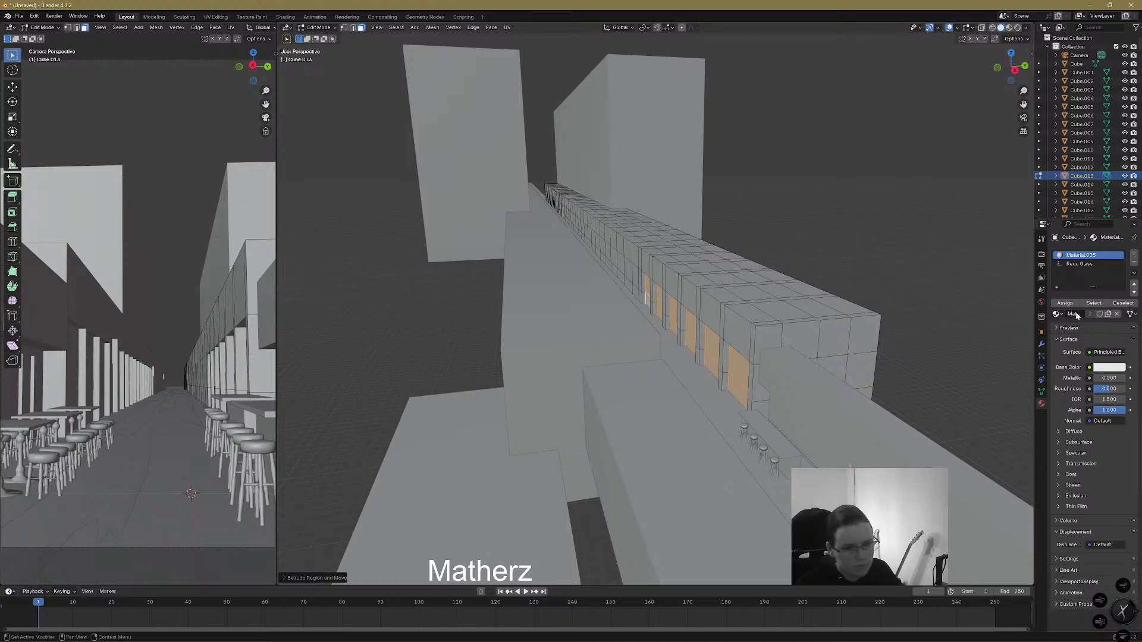
# Assign the glossy glass material to the recessed faces, and preview the scene as a render in a widened camera view
pyautogui.click(1080, 264)
pyautogui.click(1064, 303)
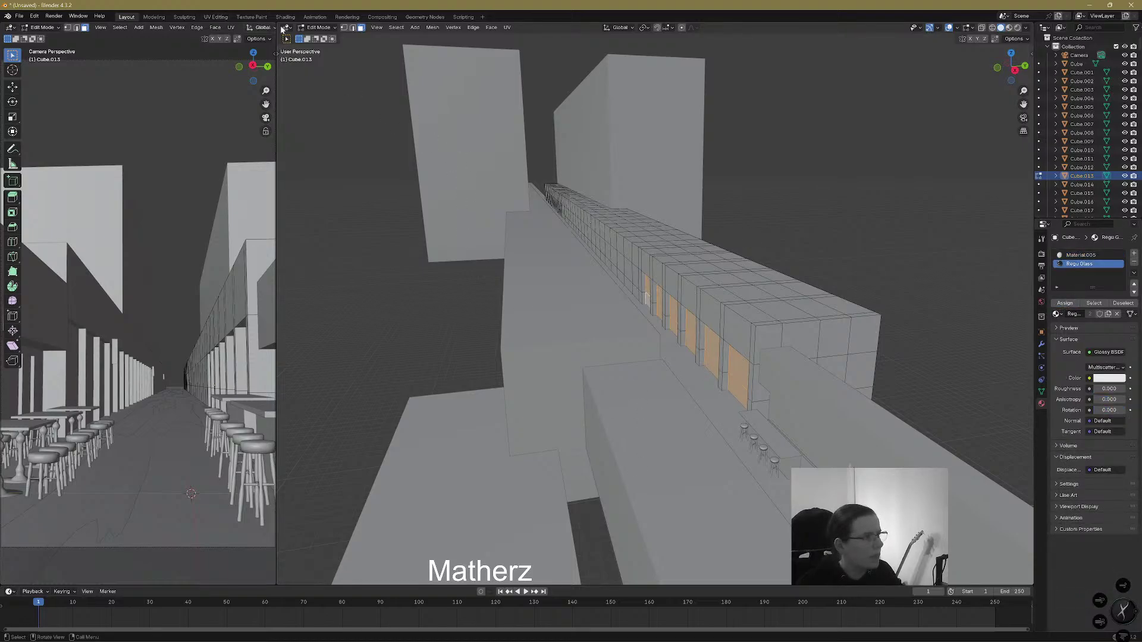
pyautogui.moveTo(276, 91); pyautogui.dragTo(554, 91)
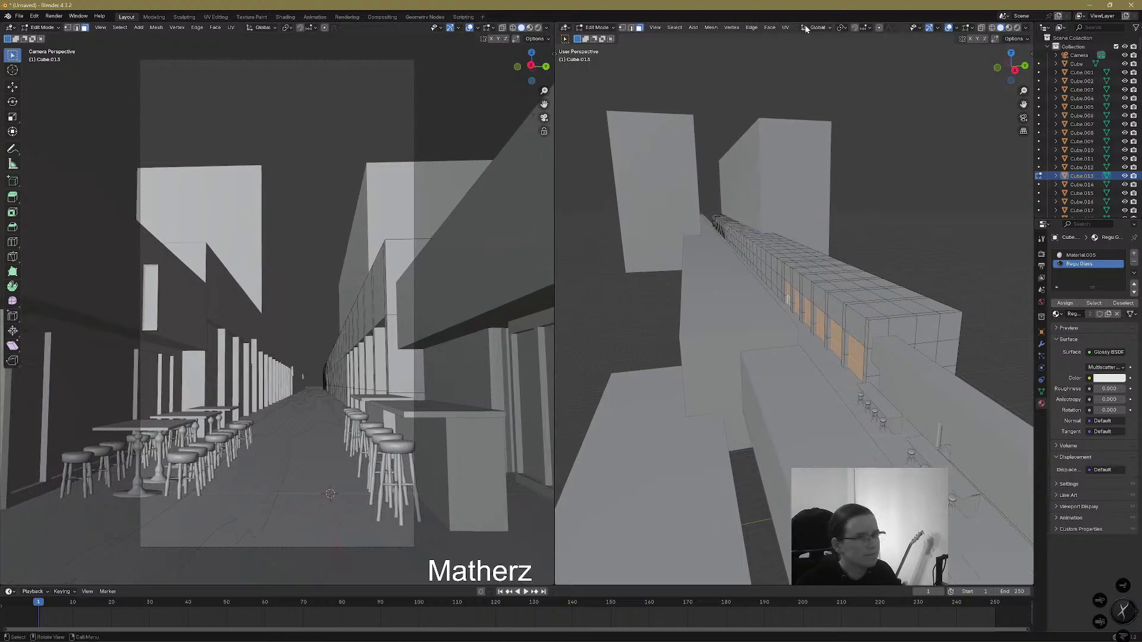
pyautogui.click(597, 27)
pyautogui.click(602, 36)
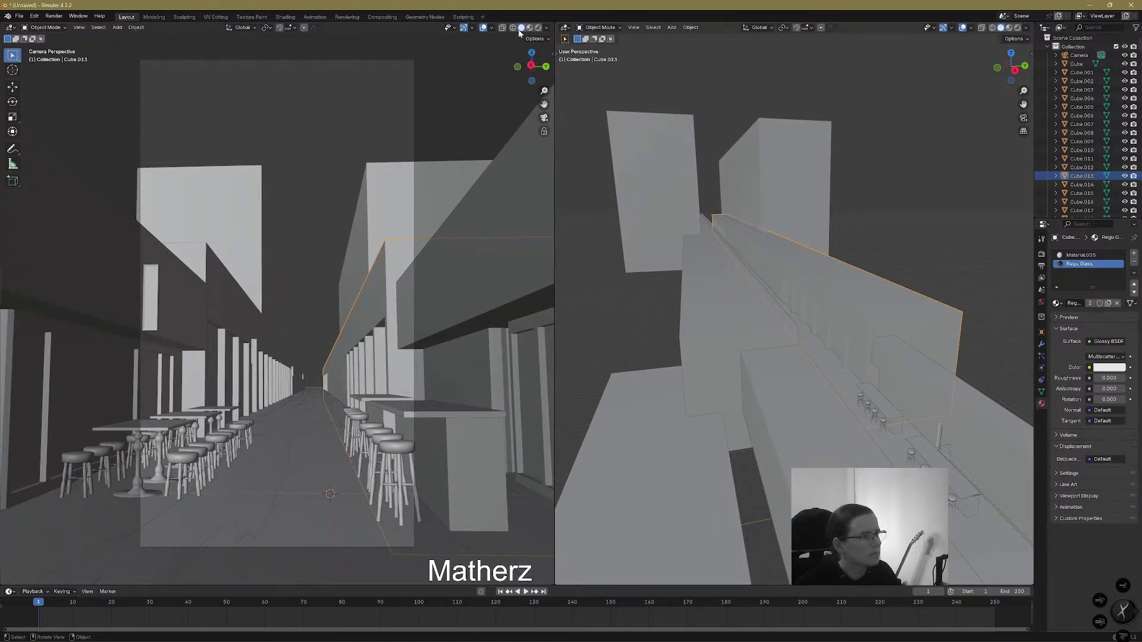
pyautogui.click(538, 28)
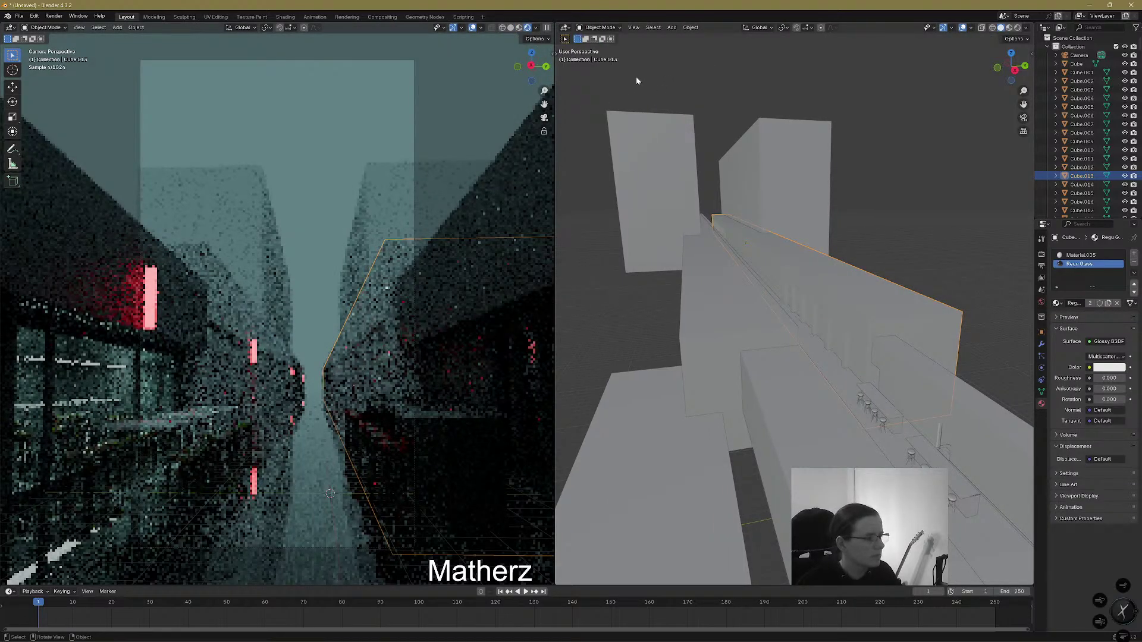
pyautogui.click(637, 78)
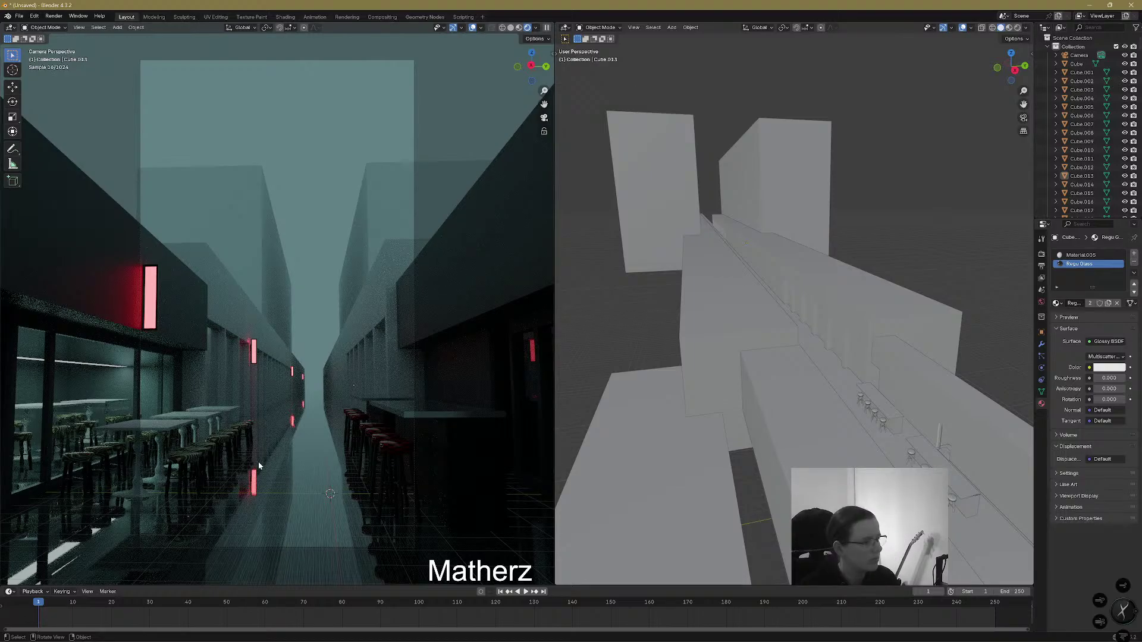
# Set the roughness and alpha of the street's Floor water material to 1.000
pyautogui.click(314, 396)
pyautogui.moveTo(1109, 364); pyautogui.dragTo(1129, 450)
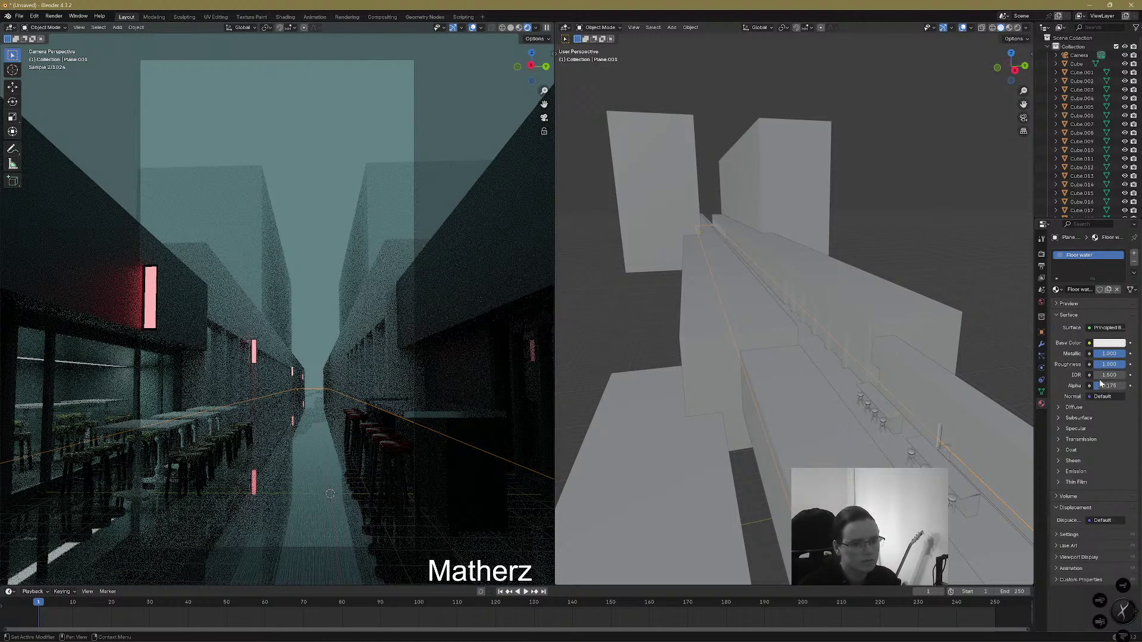
pyautogui.moveTo(1101, 389); pyautogui.dragTo(1130, 392)
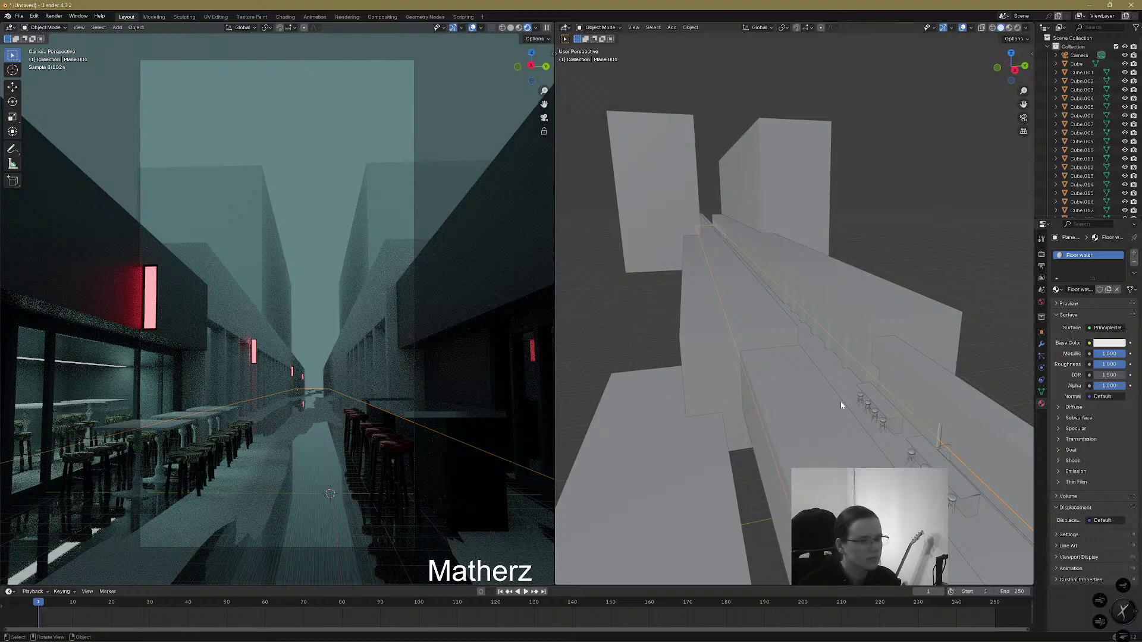
# Shrink the other street plane, the one overlapping the Floor water plane, along X and delete it
pyautogui.click(830, 366)
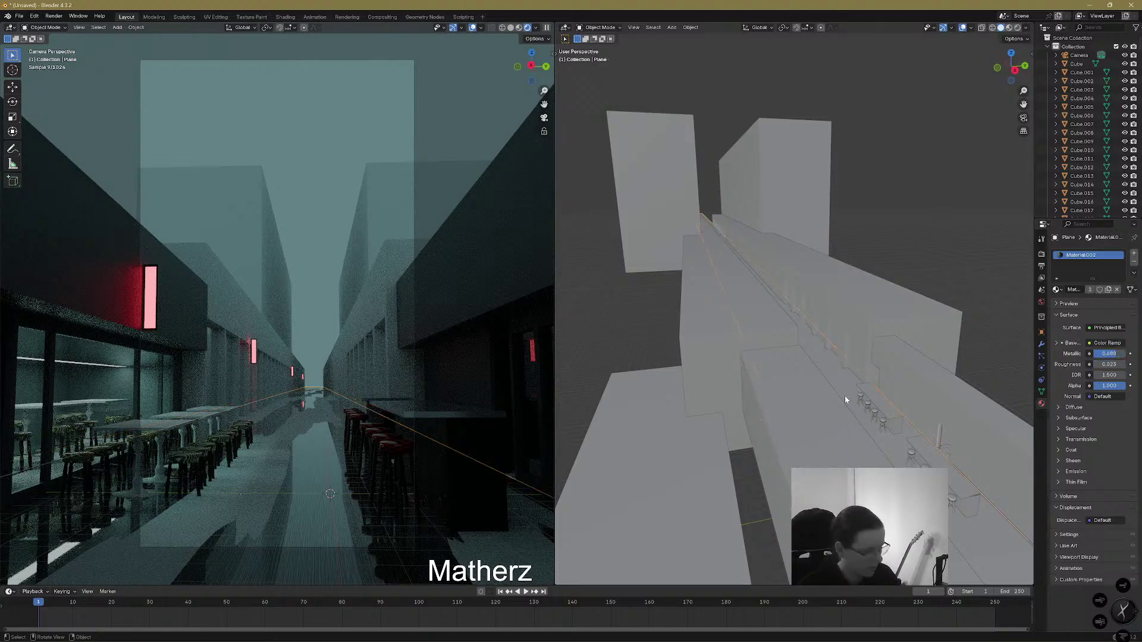
pyautogui.press('s')
pyautogui.press('y')
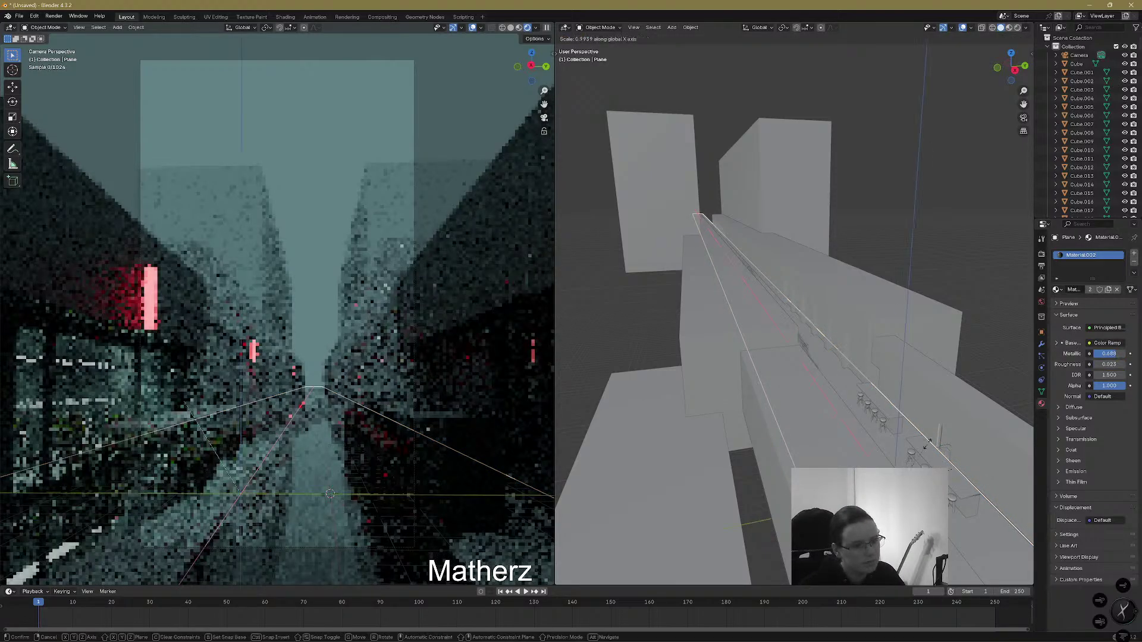
pyautogui.press('x')
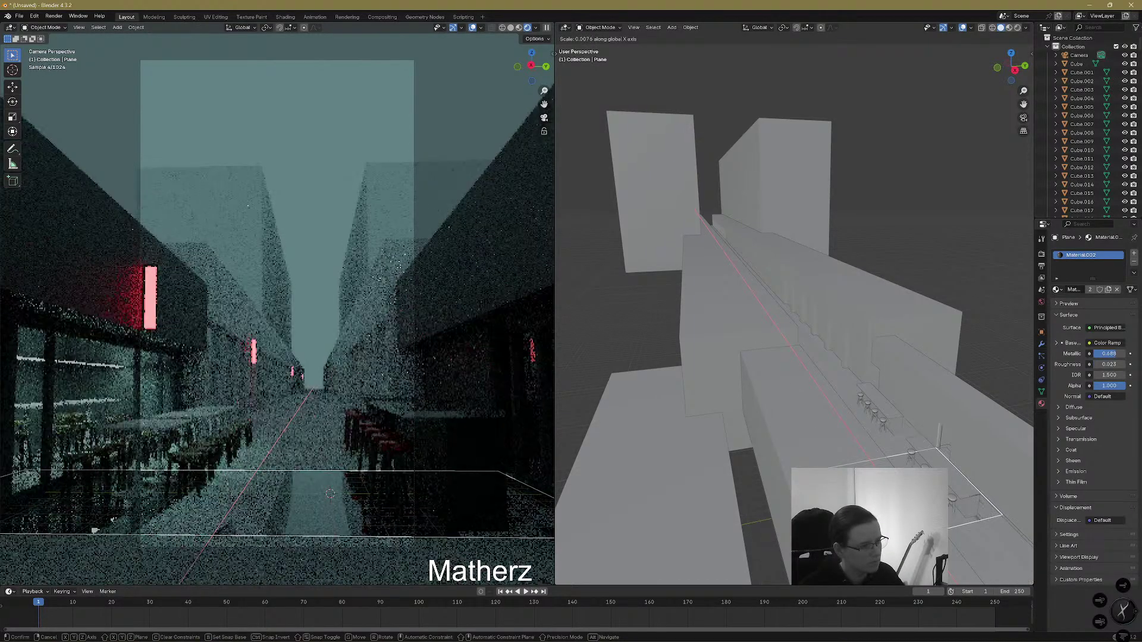
pyautogui.press('Return')
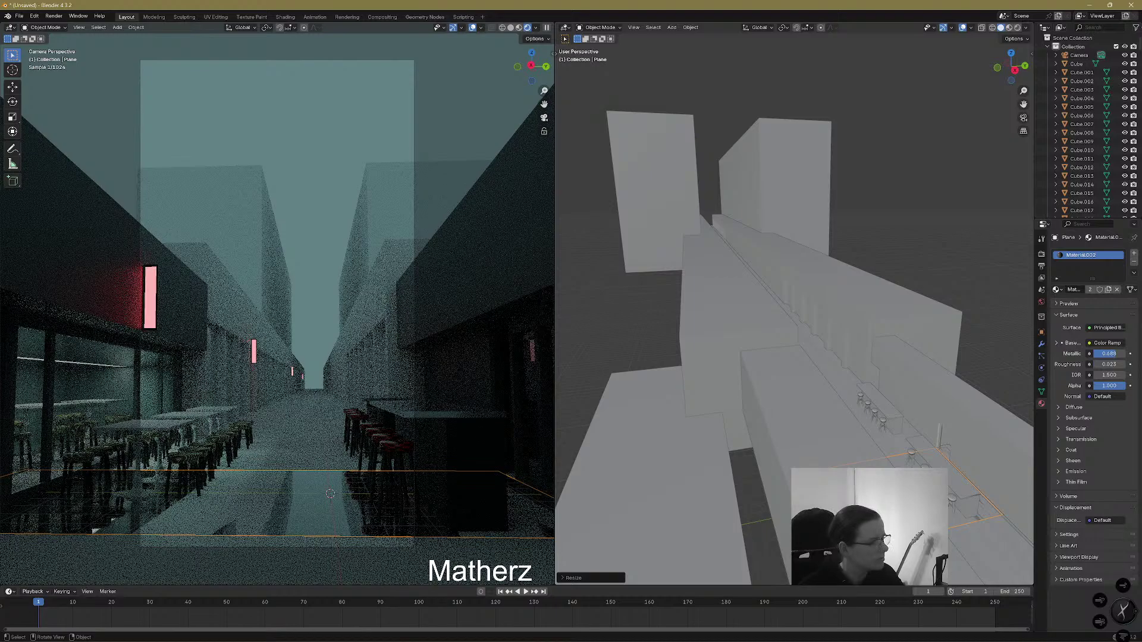
pyautogui.press('Delete')
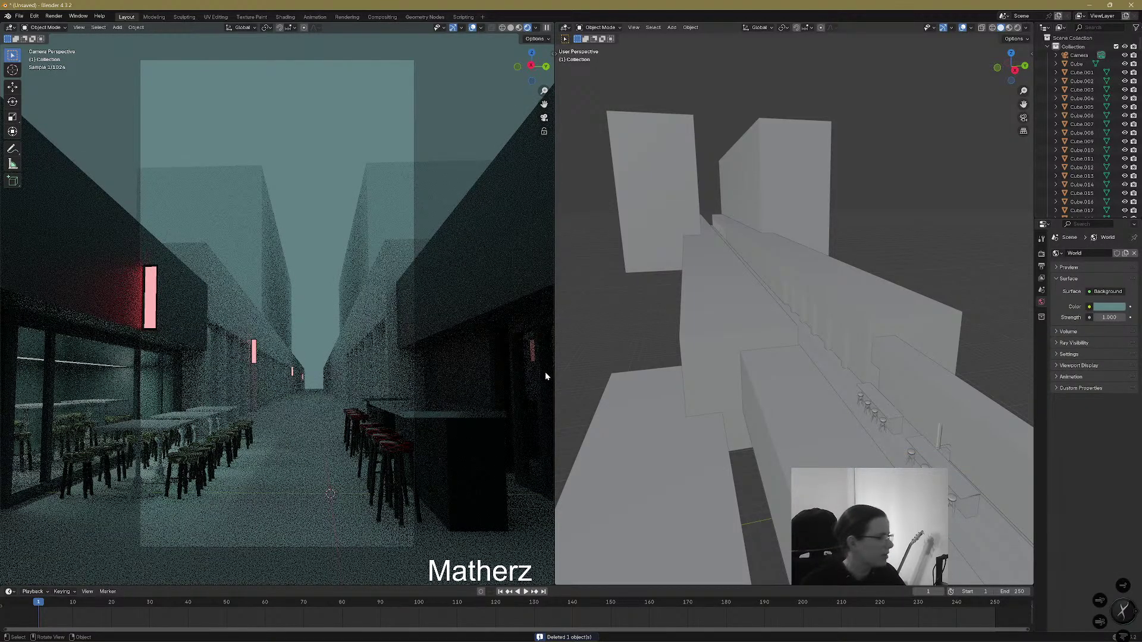
# Darken the base colour of the remaining street plane's Floor water material to near black
pyautogui.click(299, 415)
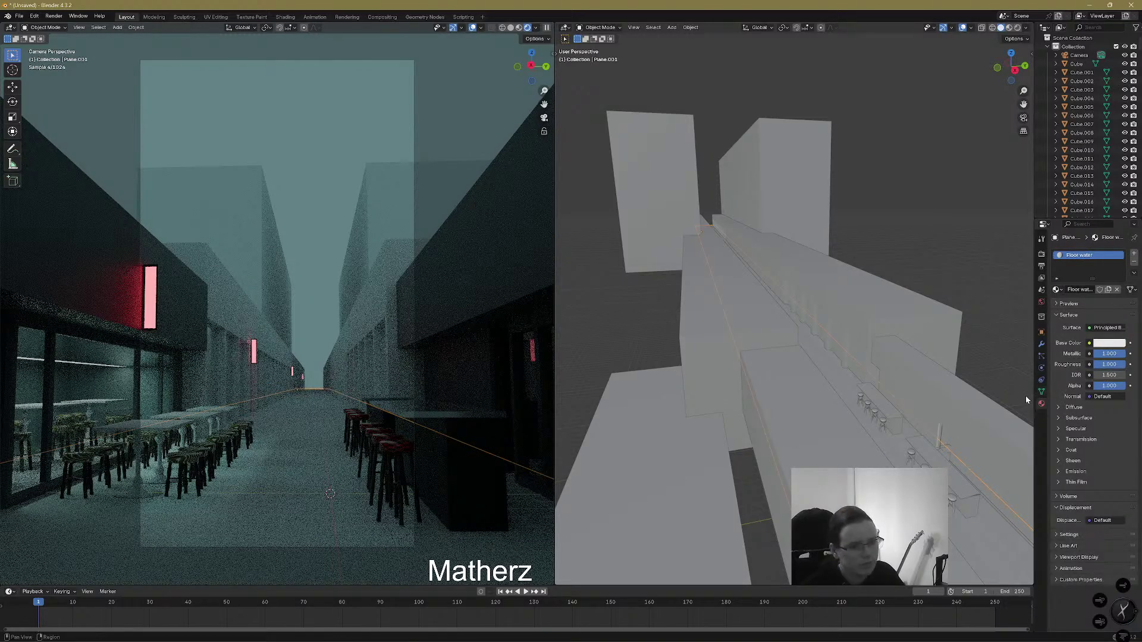
pyautogui.click(1115, 344)
pyautogui.moveTo(1119, 231); pyautogui.dragTo(1119, 249)
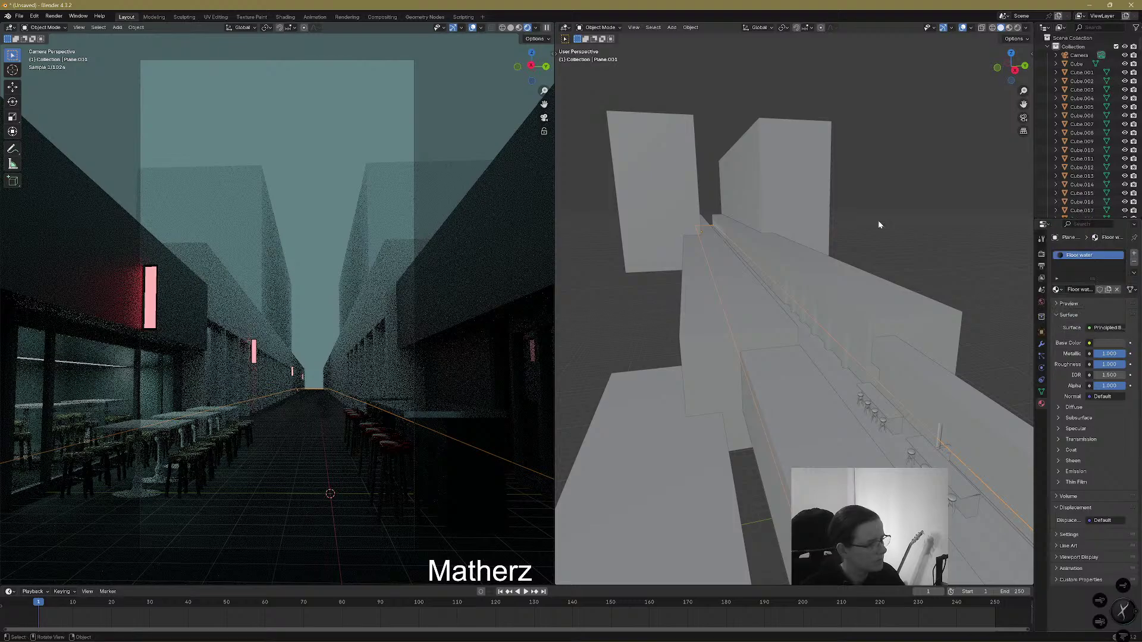
# Add a Noise Texture node to the Floor water material and link its Color output to the Base Color
pyautogui.click(285, 16)
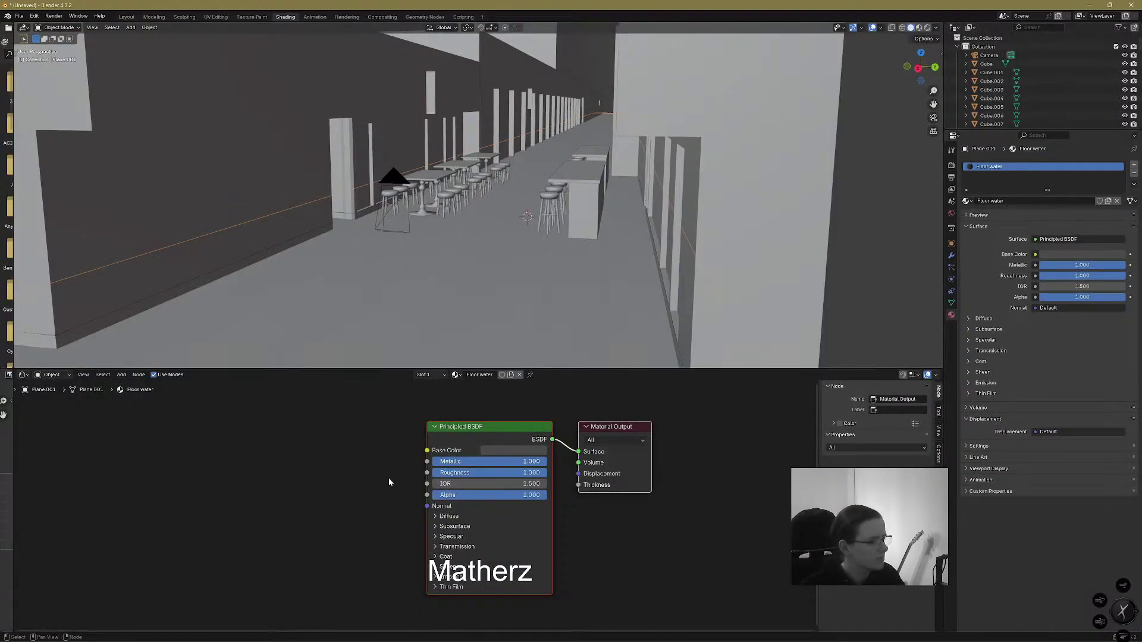
pyautogui.click(121, 375)
pyautogui.write('no')
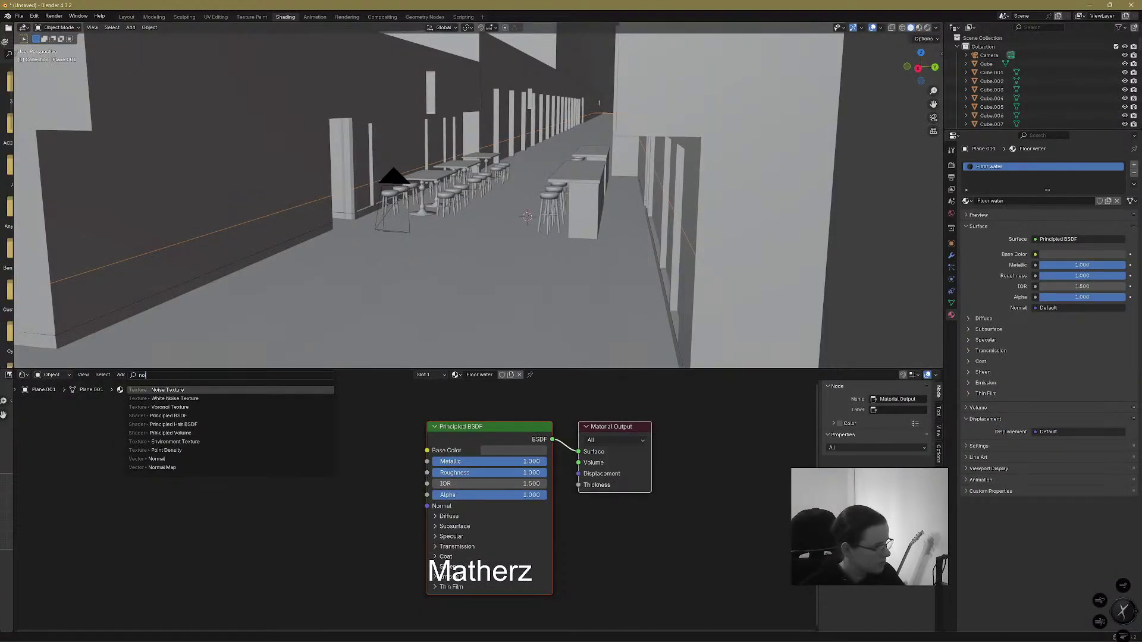
pyautogui.press('Return')
pyautogui.click(259, 441)
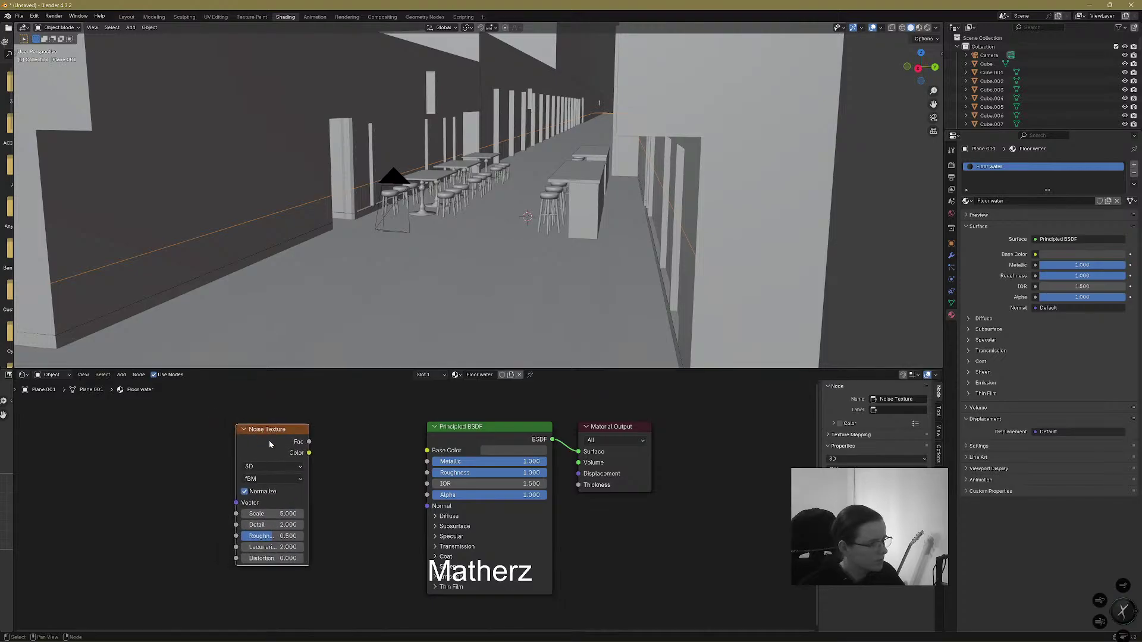
pyautogui.moveTo(310, 454); pyautogui.dragTo(427, 450)
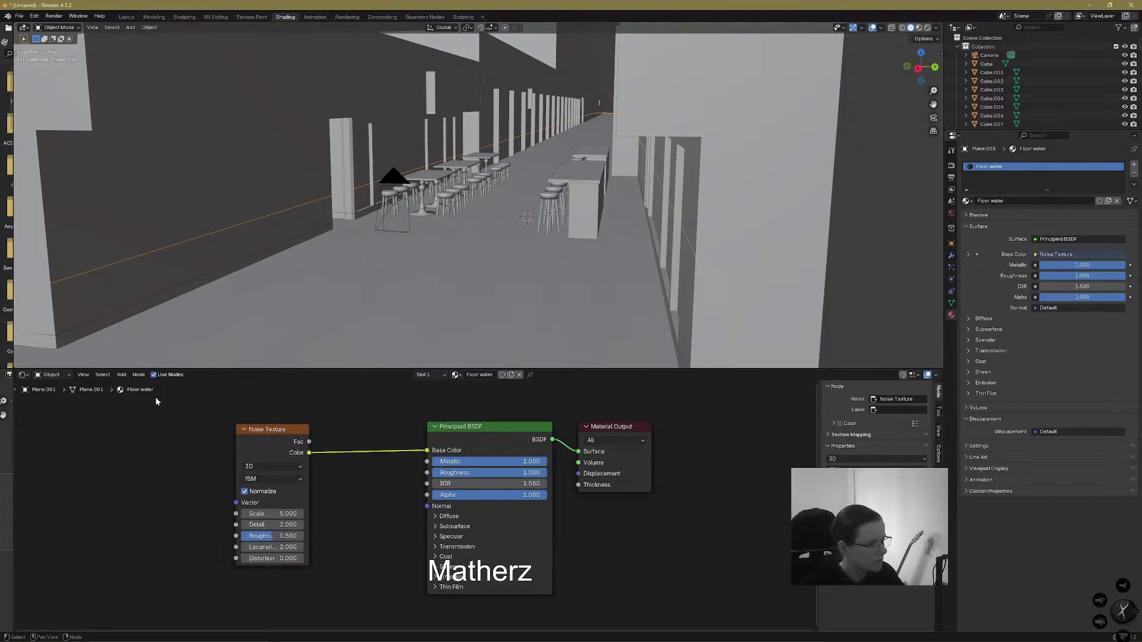
# Insert a Bump node between the Noise Texture and the Principled BSDF, feeding the noise Color into its Height
pyautogui.click(120, 377)
pyautogui.write('bump')
pyautogui.press('Return')
pyautogui.click(335, 515)
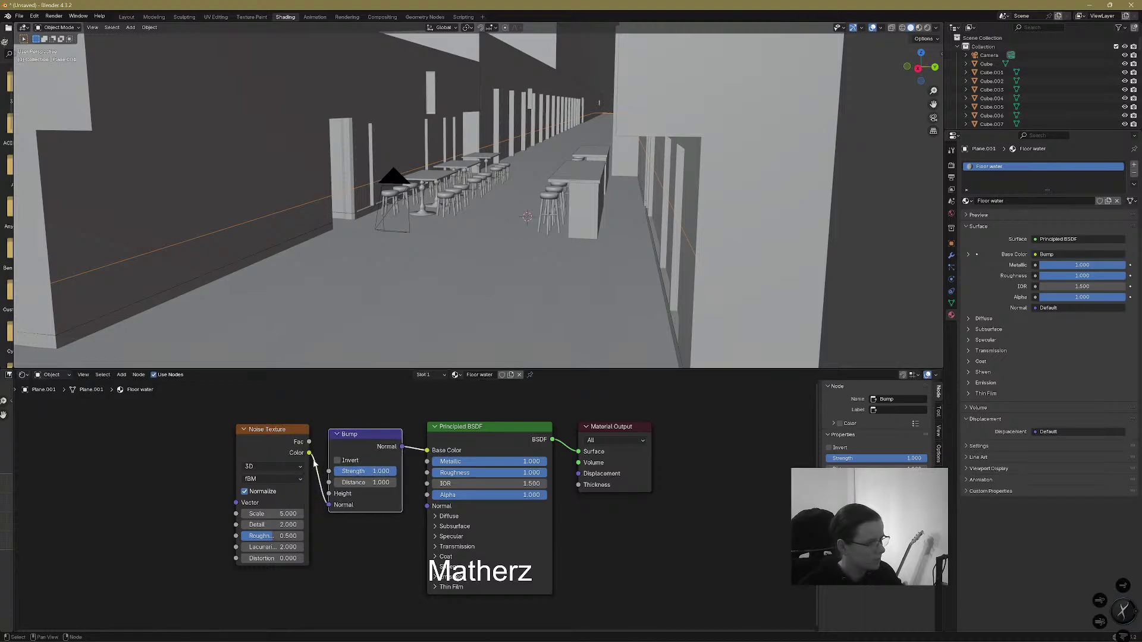
pyautogui.moveTo(330, 506); pyautogui.dragTo(330, 494)
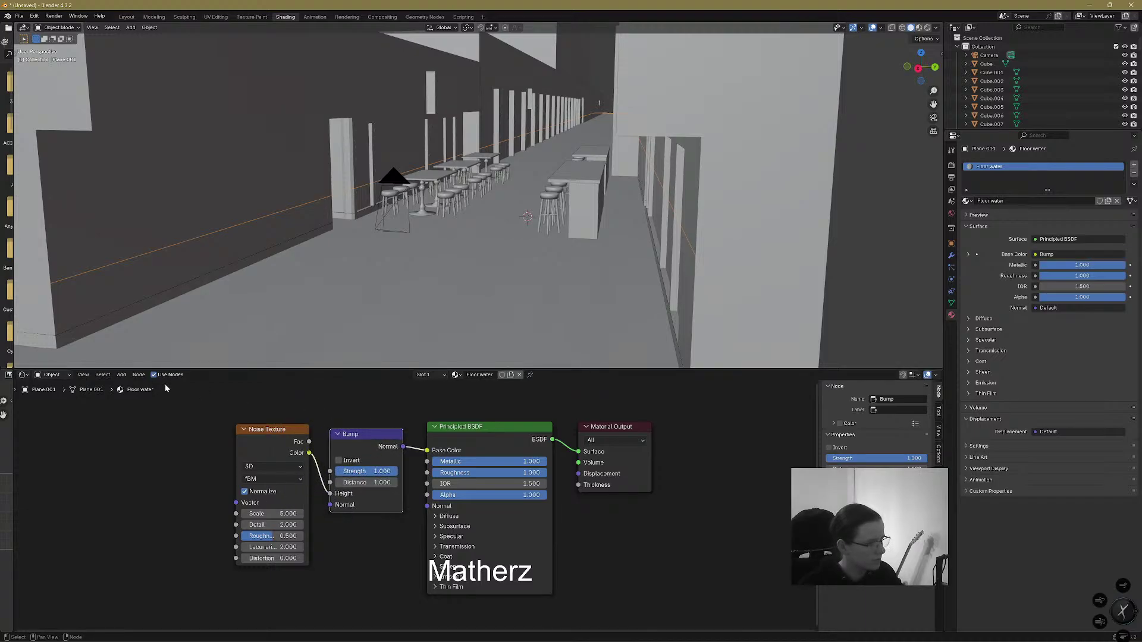
pyautogui.click(121, 375)
pyautogui.write('colo')
pyautogui.click(159, 408)
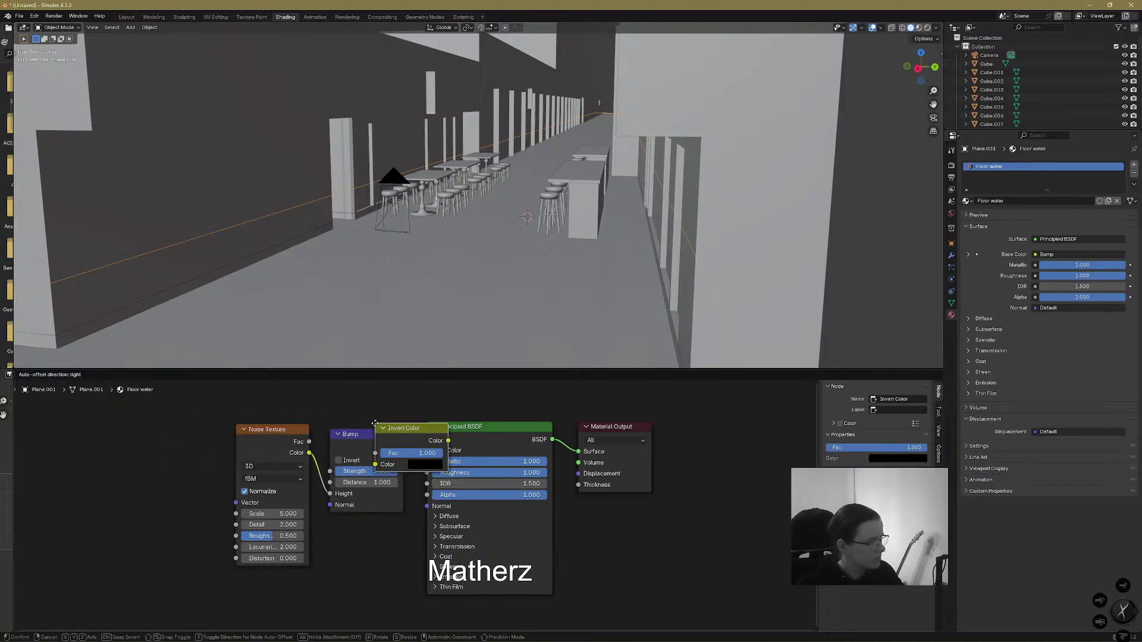
pyautogui.click(387, 474)
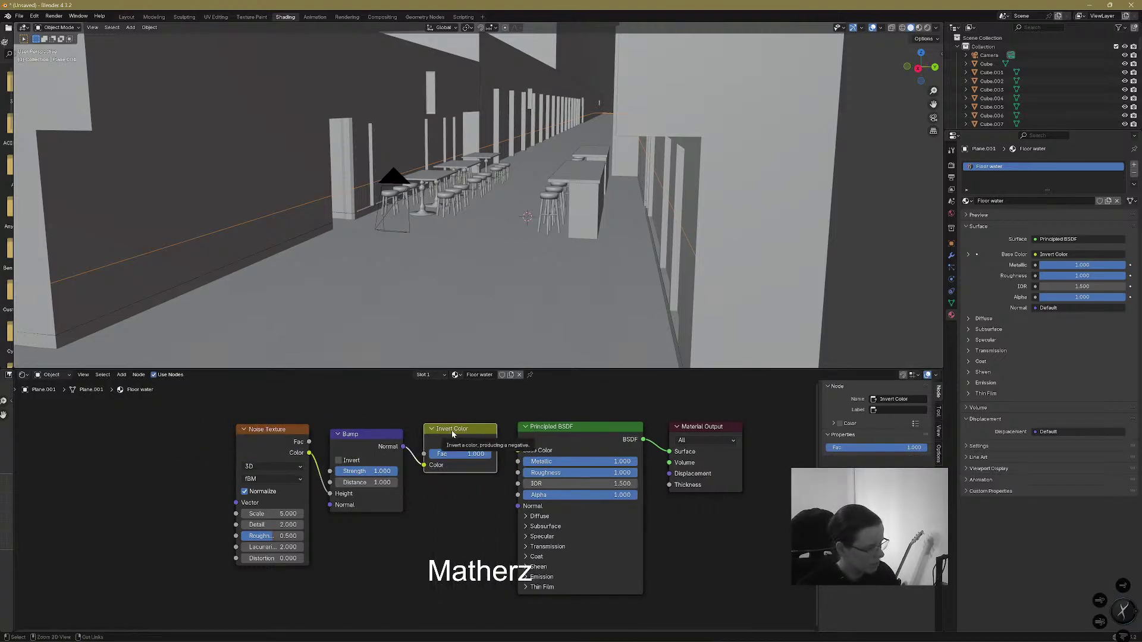
pyautogui.hotkey('ctrl', 'z')
pyautogui.hotkey('ctrl', 'z')
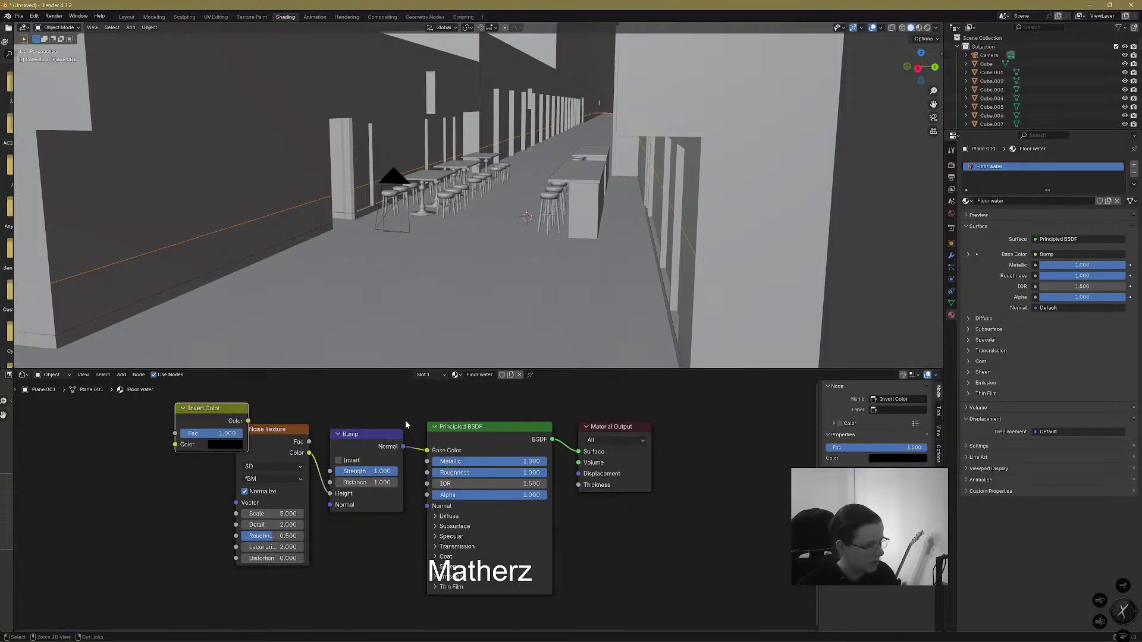
pyautogui.hotkey('ctrl', 'z')
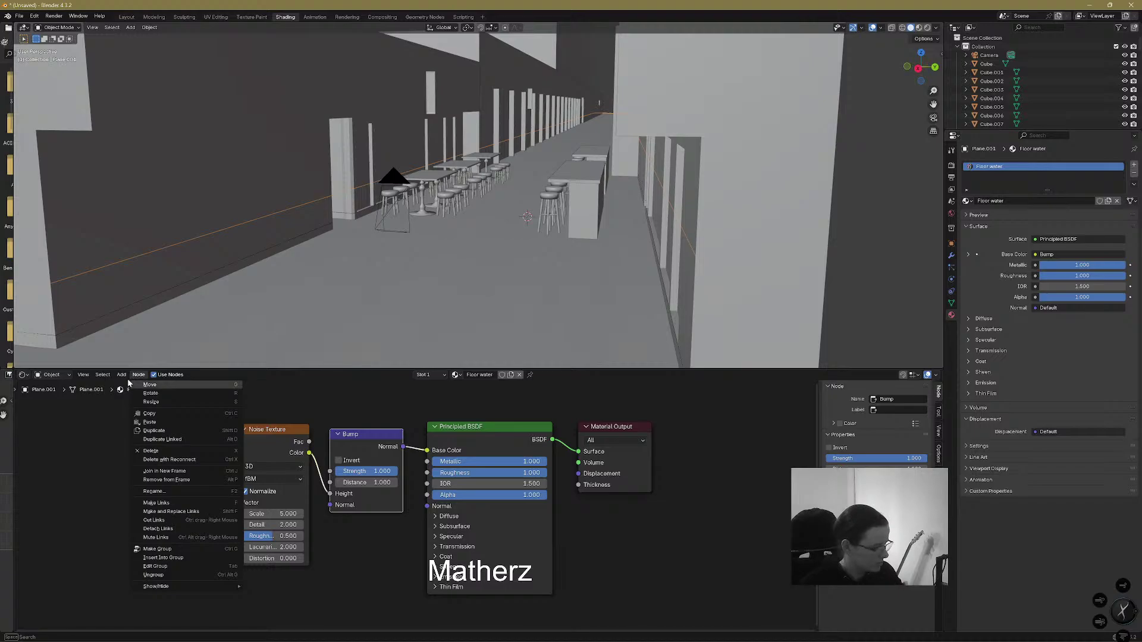
# Insert a Color Ramp node between the Bump node and the Principled BSDF's Base Color
pyautogui.click(122, 374)
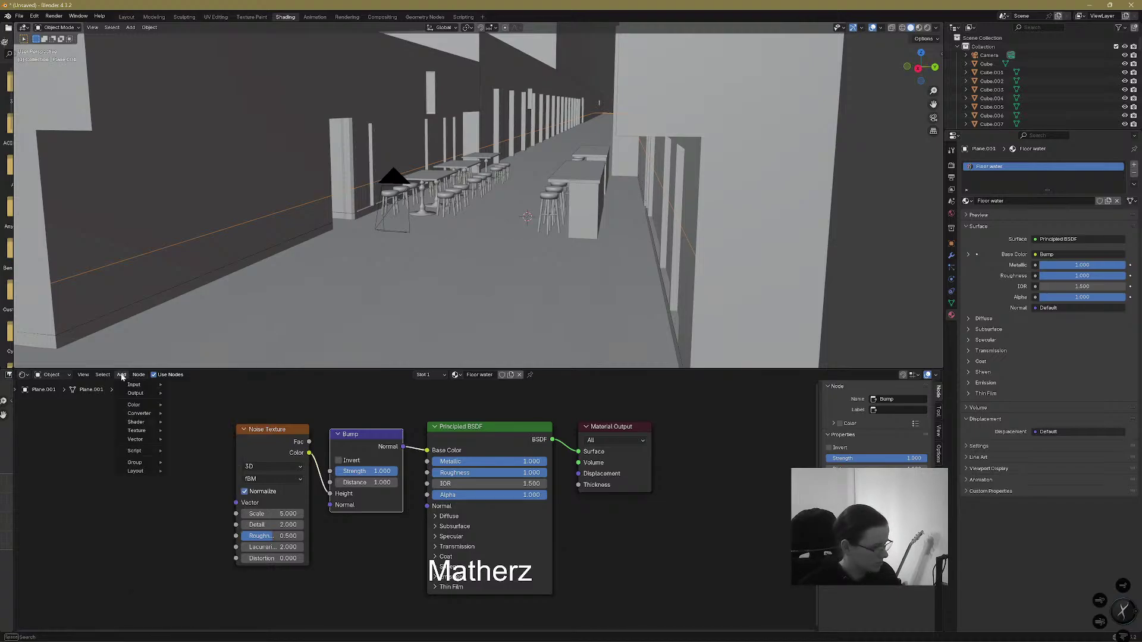
pyautogui.write('colo')
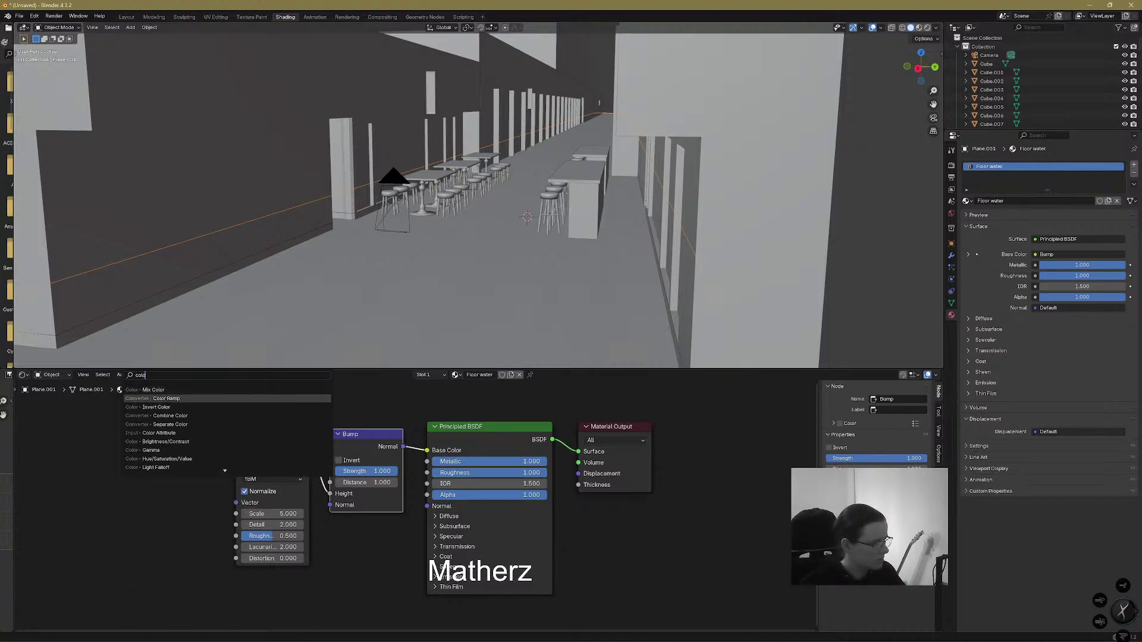
pyautogui.click(166, 399)
pyautogui.click(369, 419)
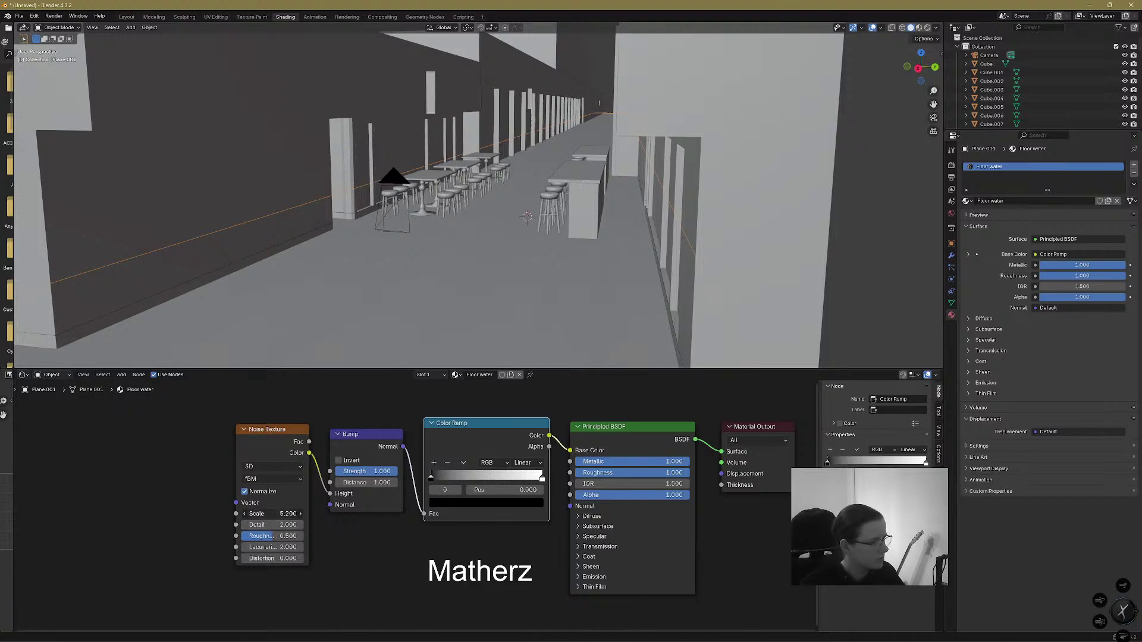
# Raise the Floor water Noise Texture's scale to about 110.9 while previewing the scene in Material Preview shading
pyautogui.moveTo(272, 513); pyautogui.dragTo(291, 513)
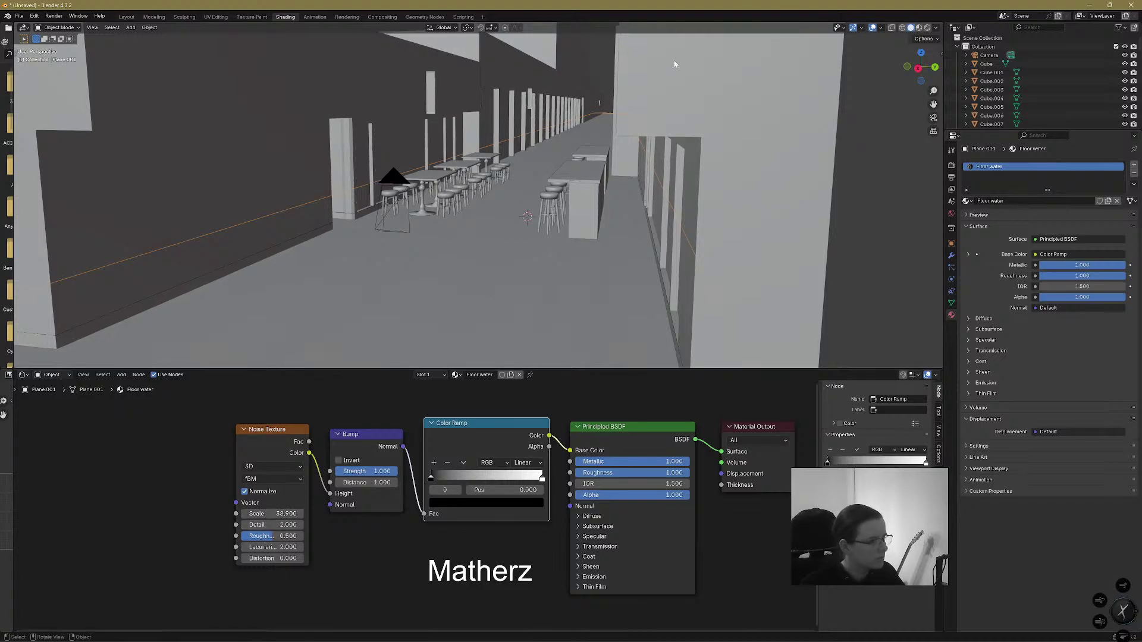
pyautogui.click(917, 28)
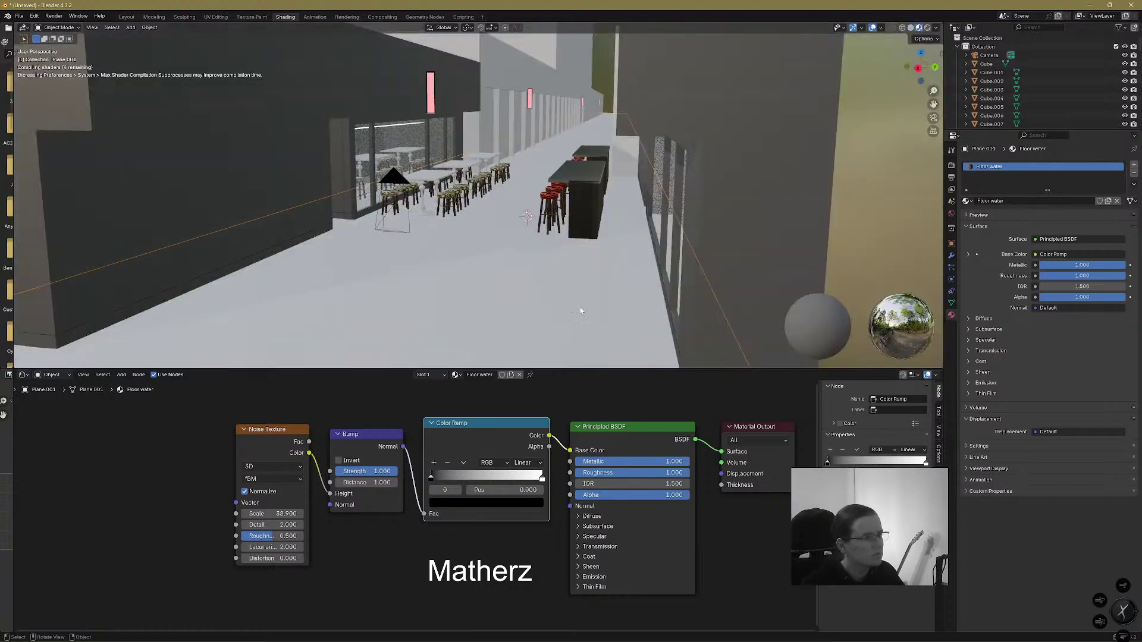
pyautogui.moveTo(289, 515); pyautogui.dragTo(392, 514)
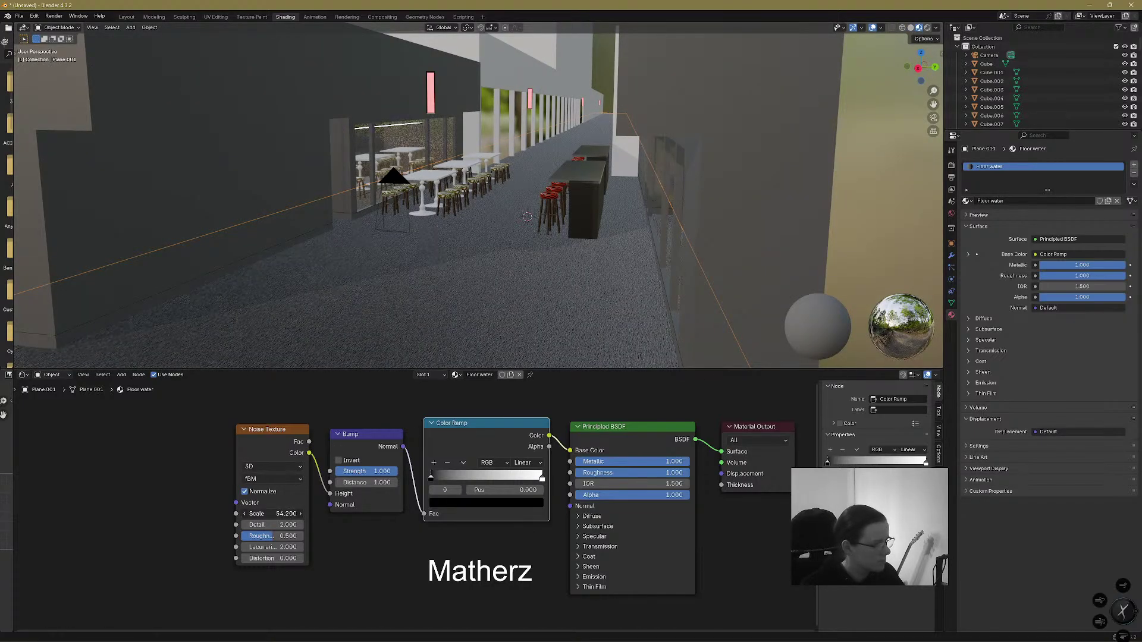
pyautogui.moveTo(284, 513); pyautogui.dragTo(296, 513)
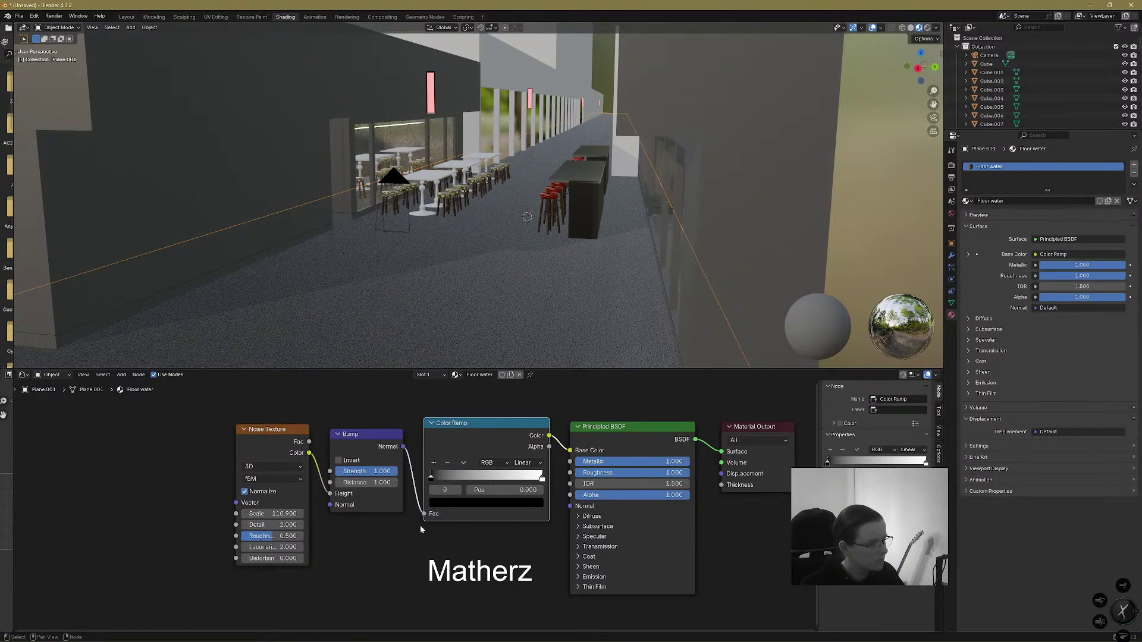
# Move both Color Ramp stops inward, the white one to about 0.782, return to the Layout workspace and deselect the floor
pyautogui.moveTo(432, 477); pyautogui.dragTo(462, 479)
pyautogui.moveTo(541, 478); pyautogui.dragTo(517, 477)
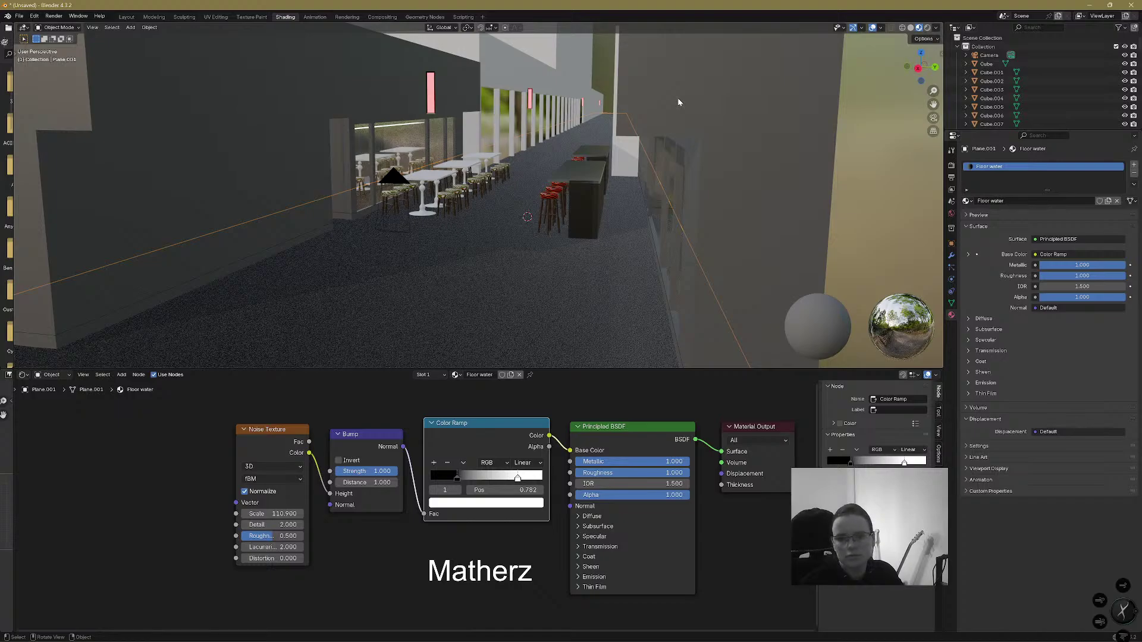
pyautogui.click(126, 17)
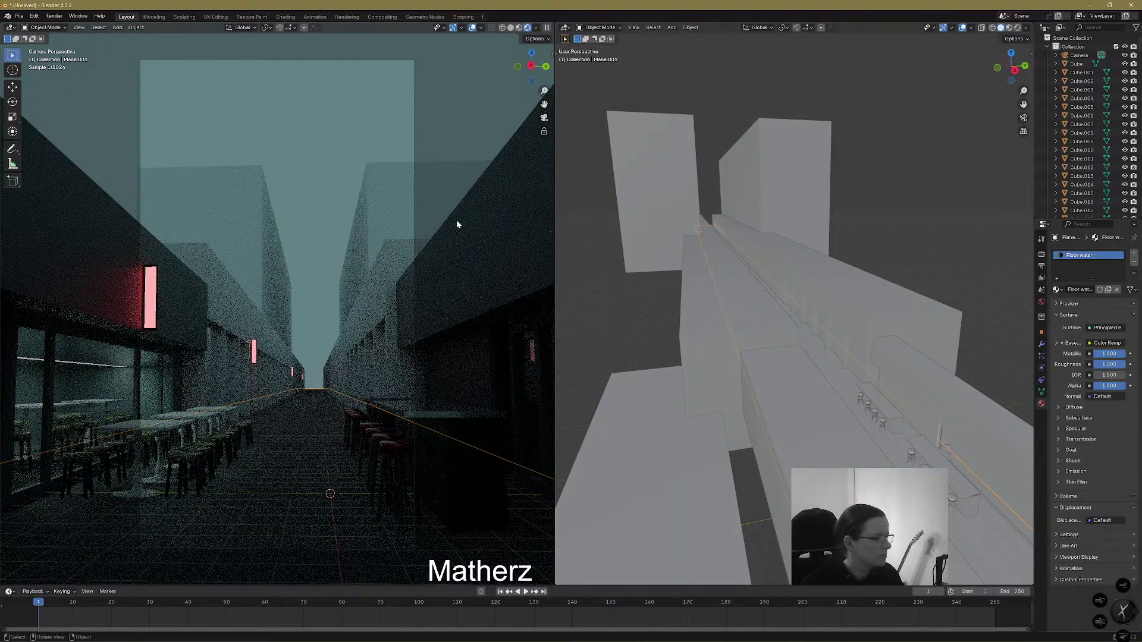
pyautogui.hotkey('alt', 'a')
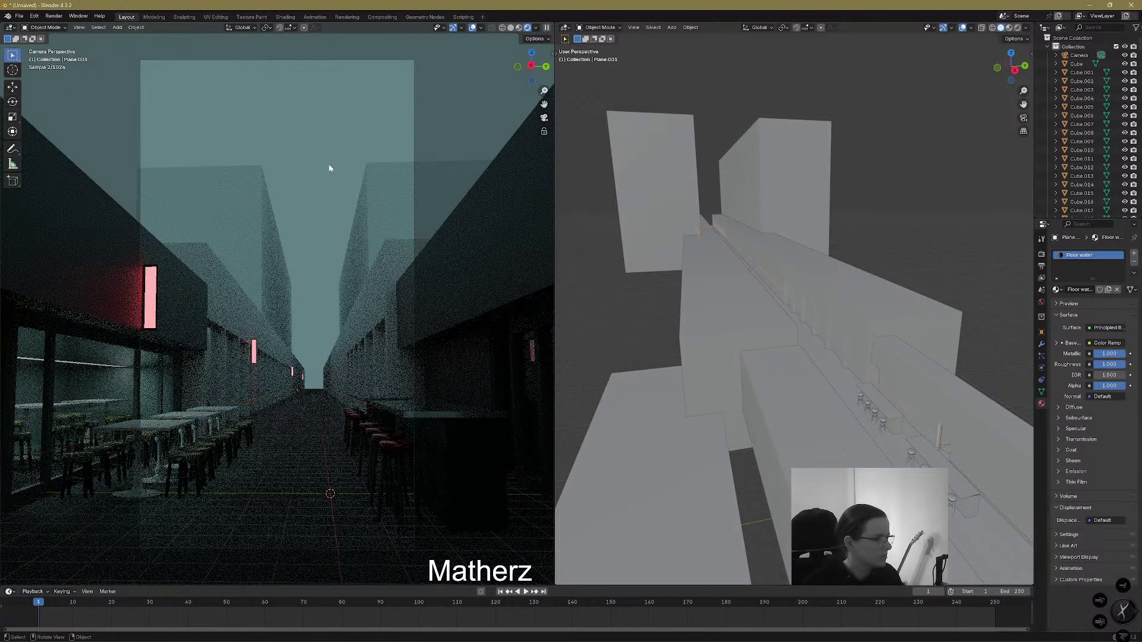
# Darken the base colour of the tall background block on the street's right side to a value of about 0.028
pyautogui.click(384, 192)
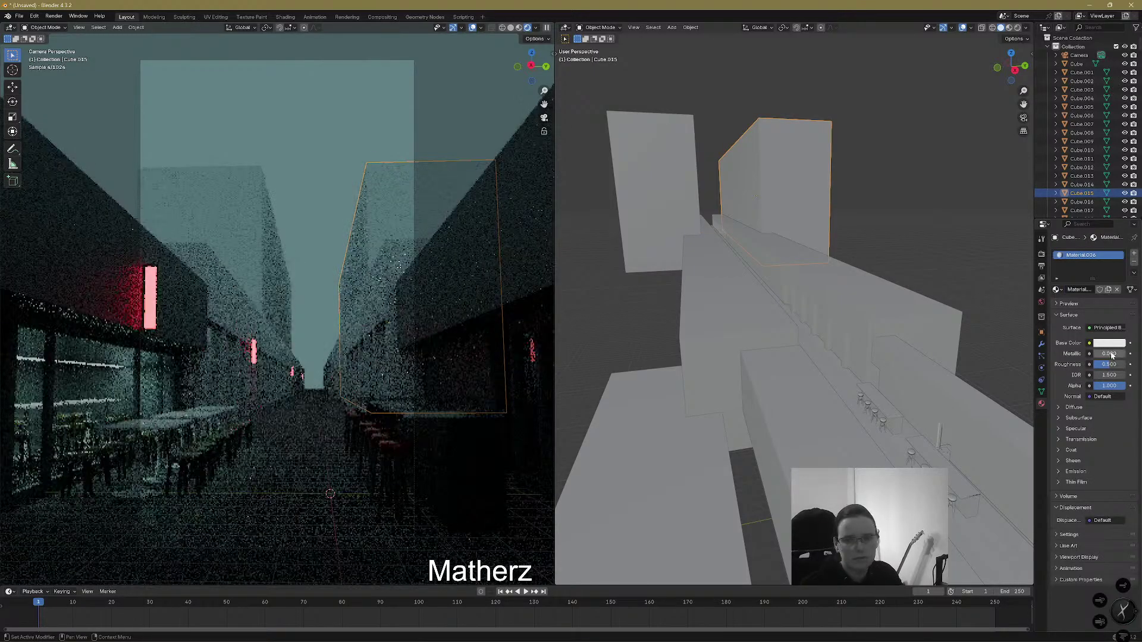
pyautogui.click(1106, 344)
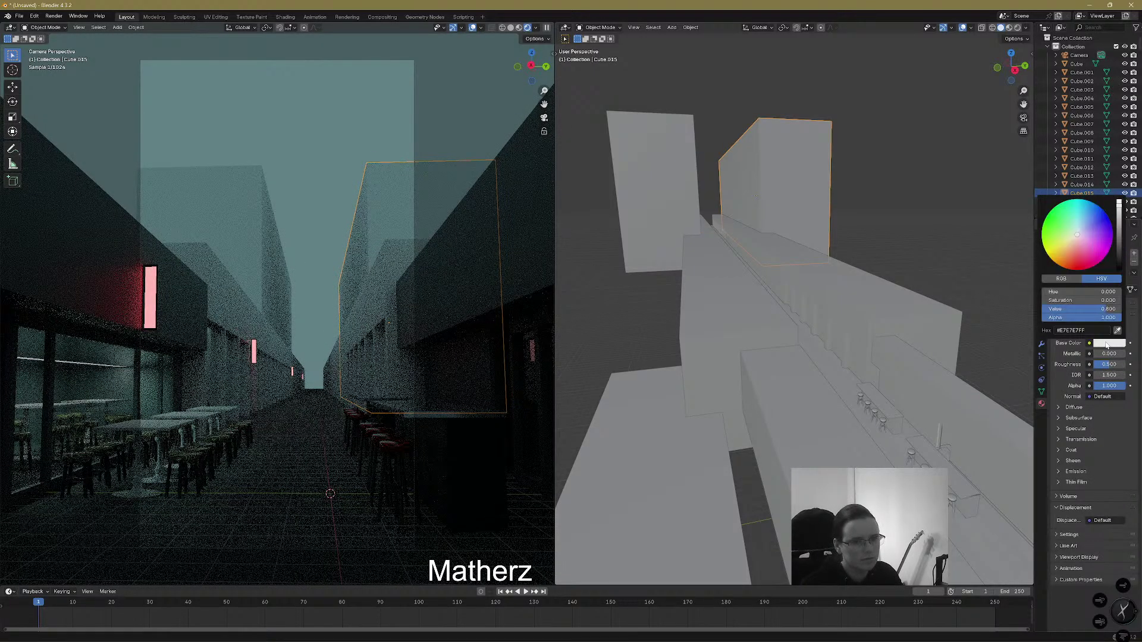
pyautogui.moveTo(1120, 241); pyautogui.dragTo(1118, 257)
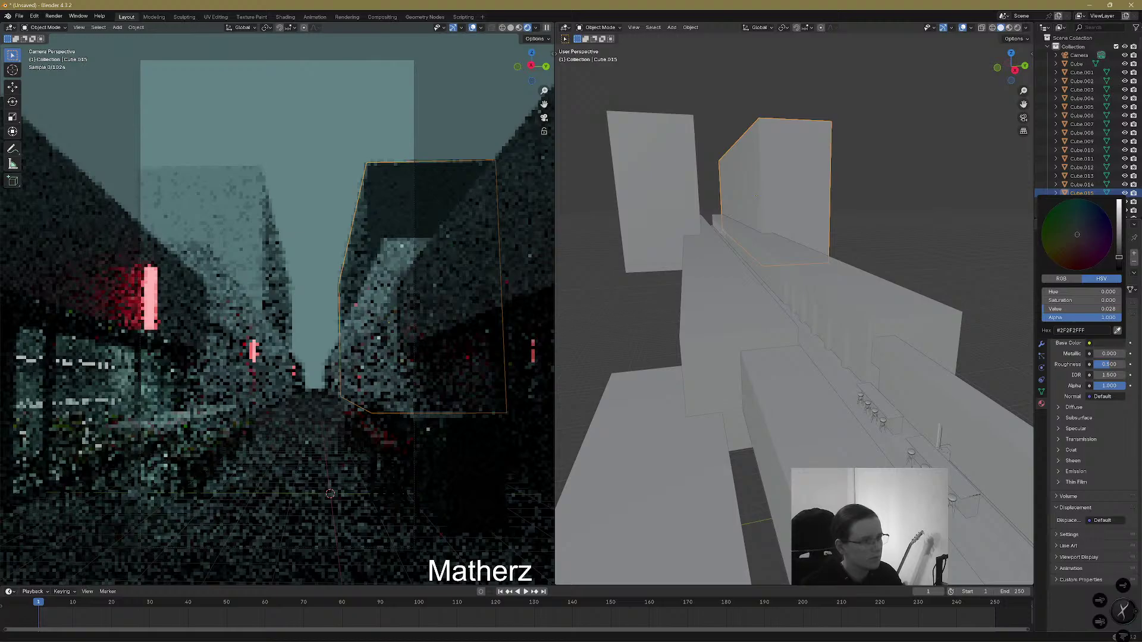
# Give the tall background block on the street's left side a new material with a near-black base colour
pyautogui.click(250, 216)
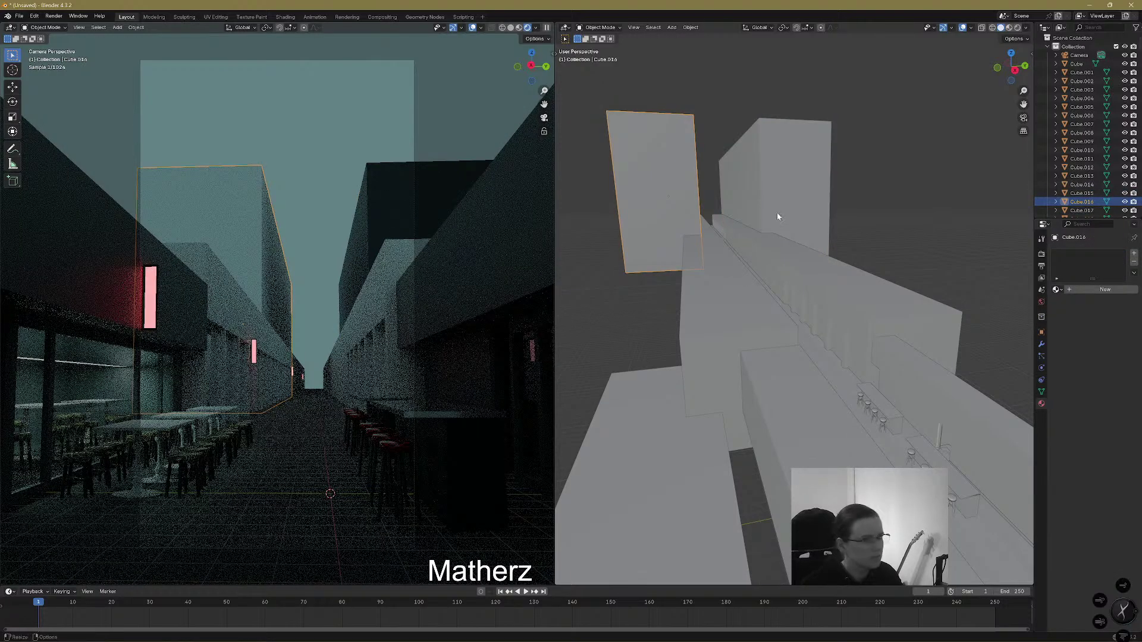
pyautogui.click(1100, 289)
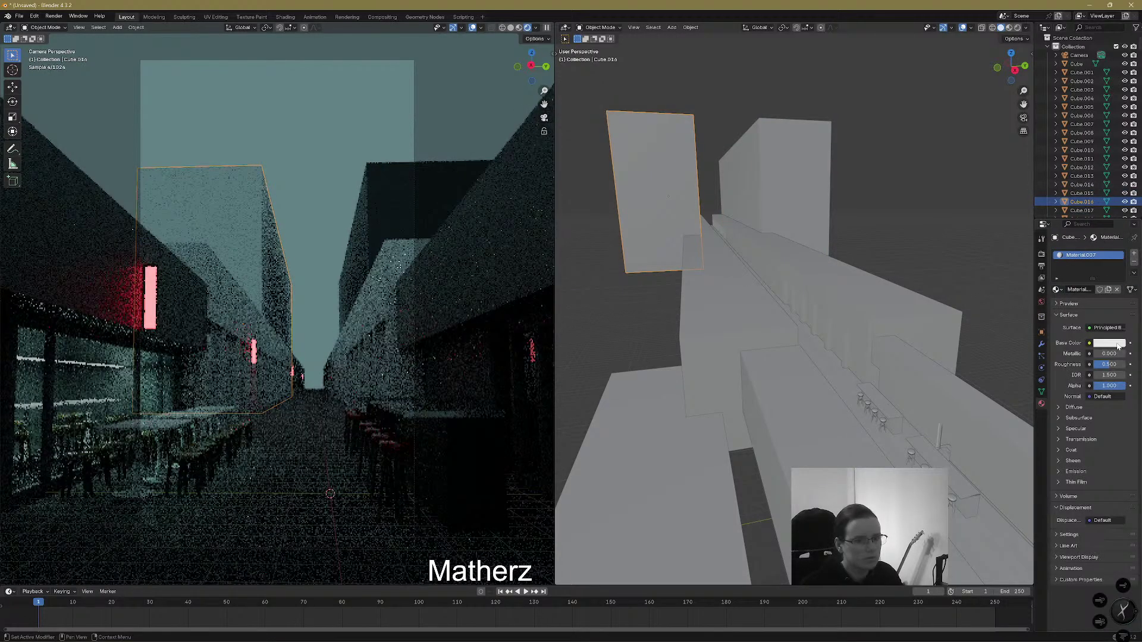
pyautogui.click(1116, 344)
pyautogui.moveTo(1118, 239); pyautogui.dragTo(1119, 269)
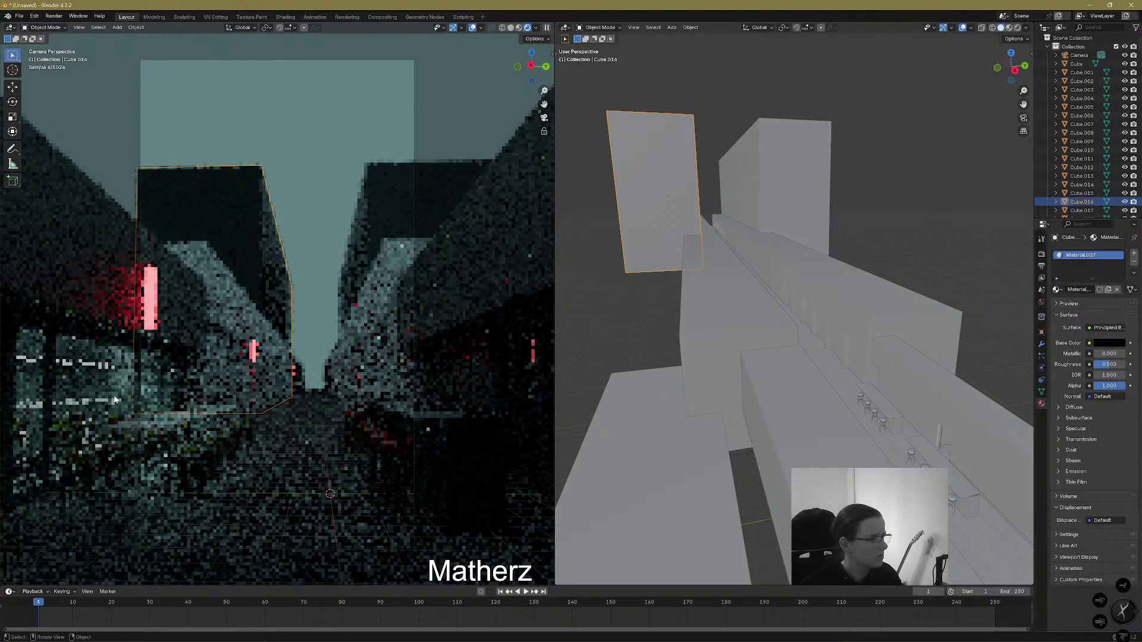
# Darken the base colour of Material.005 on the lower left background building to dark grey
pyautogui.click(256, 332)
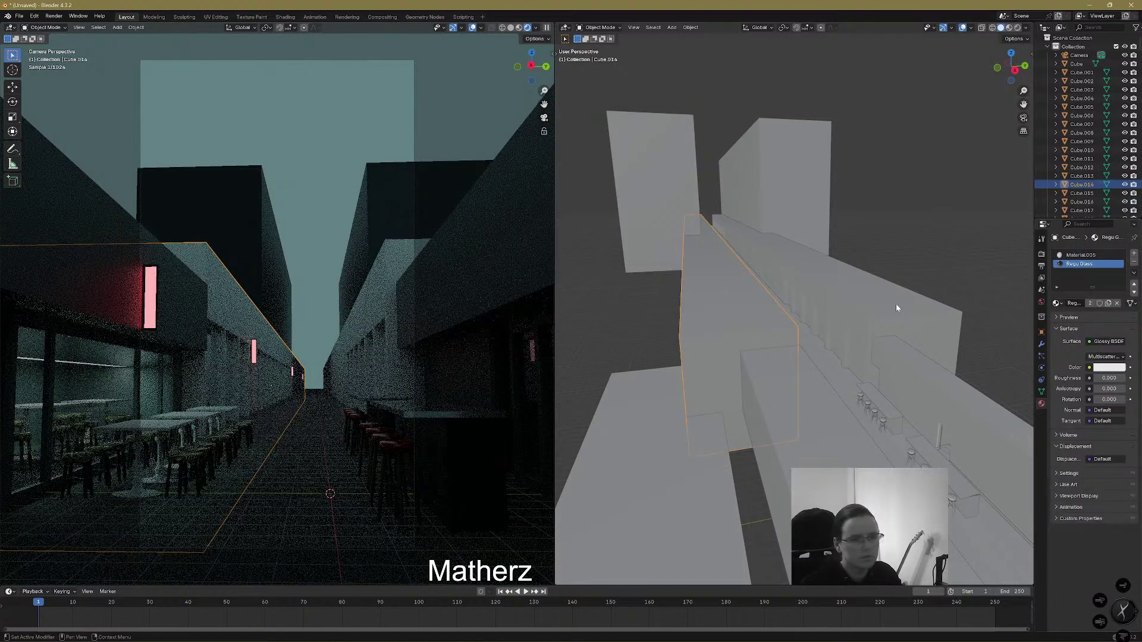
pyautogui.click(1080, 255)
pyautogui.click(1119, 360)
pyautogui.moveTo(1118, 233); pyautogui.dragTo(1119, 253)
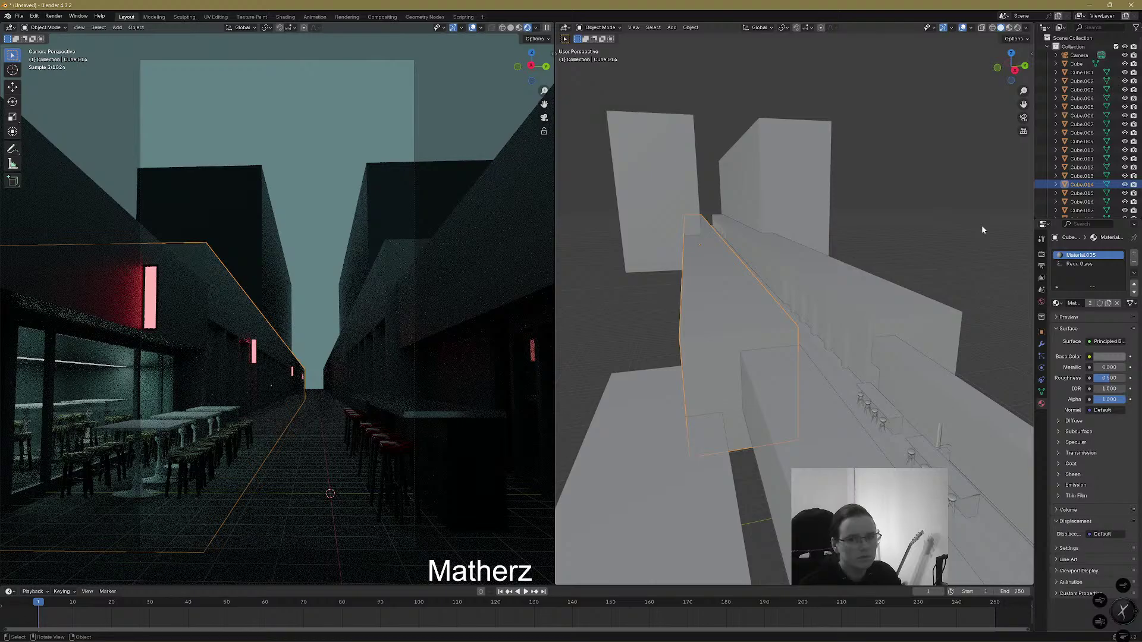
# Duplicate the two tall background blocks and offset the copies along the X axis, farther down the street
pyautogui.moveTo(890, 217); pyautogui.dragTo(789, 224, button='middle')
pyautogui.click(789, 223)
pyautogui.keyDown('shift'); pyautogui.click(792, 183); pyautogui.keyUp('shift')
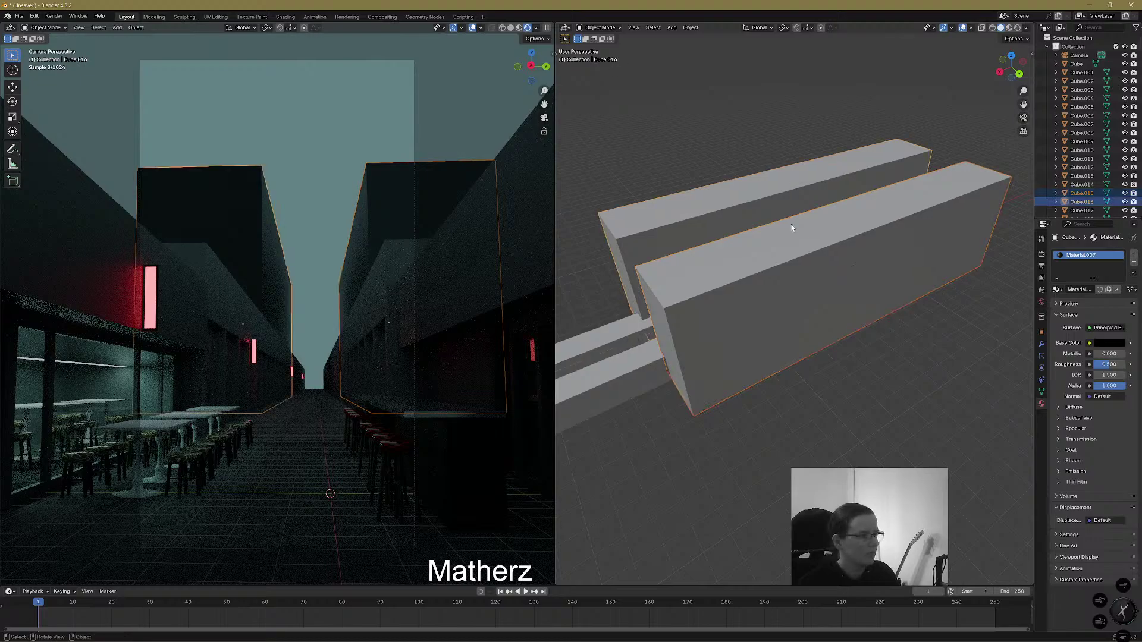
pyautogui.hotkey('shift', 'd')
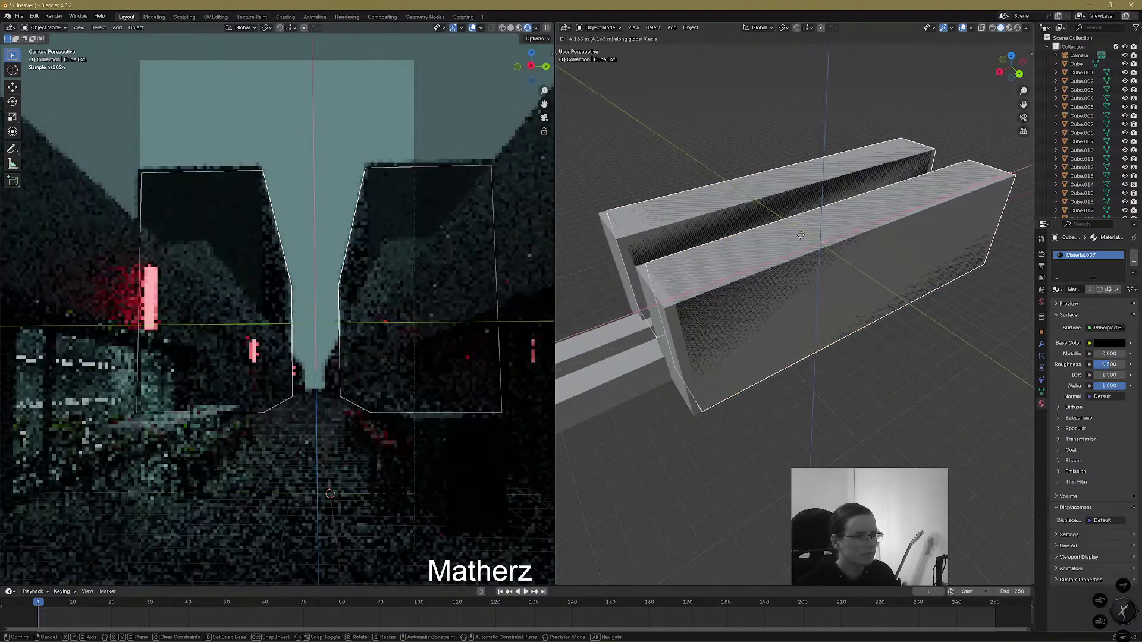
pyautogui.click(848, 221)
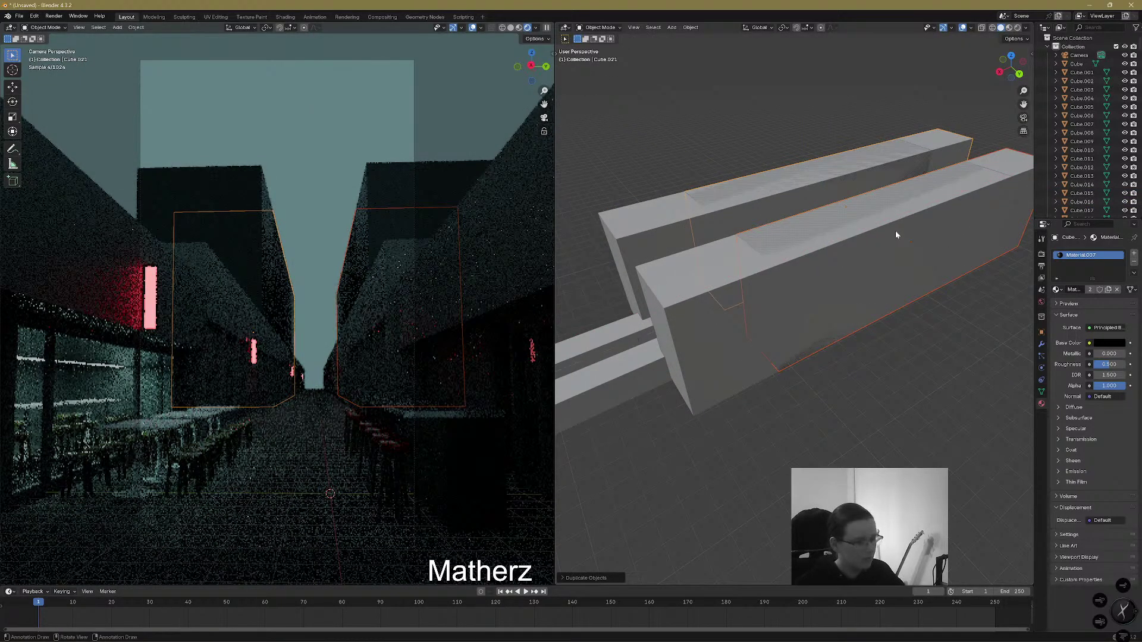
# Rotate the duplicated blocks 90° around the Y axis so they stand upright
pyautogui.write('ry')
pyautogui.write('90')
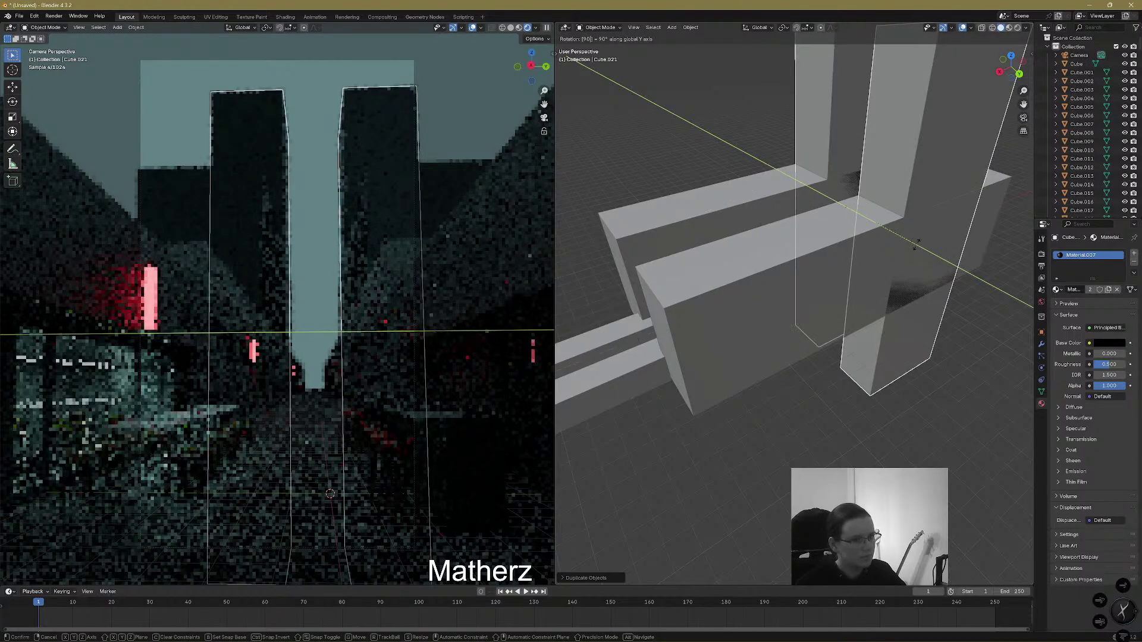
pyautogui.press('Return')
# Move the upright blocks along X beyond the ends of the long background blocks, and raise them along Z
pyautogui.scroll(-4, 891, 252)
pyautogui.moveTo(862, 300); pyautogui.dragTo(835, 323, button='middle')
pyautogui.press('g')
pyautogui.press('z')
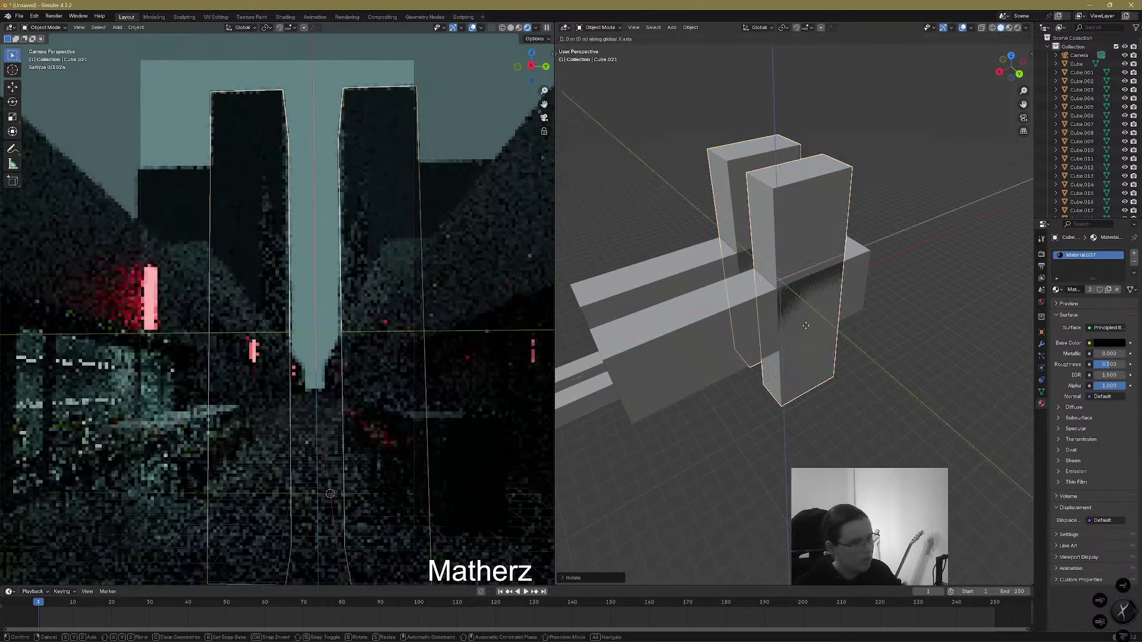
pyautogui.moveTo(812, 292); pyautogui.dragTo(850, 307, button='middle')
pyautogui.click(815, 324)
pyautogui.press('g')
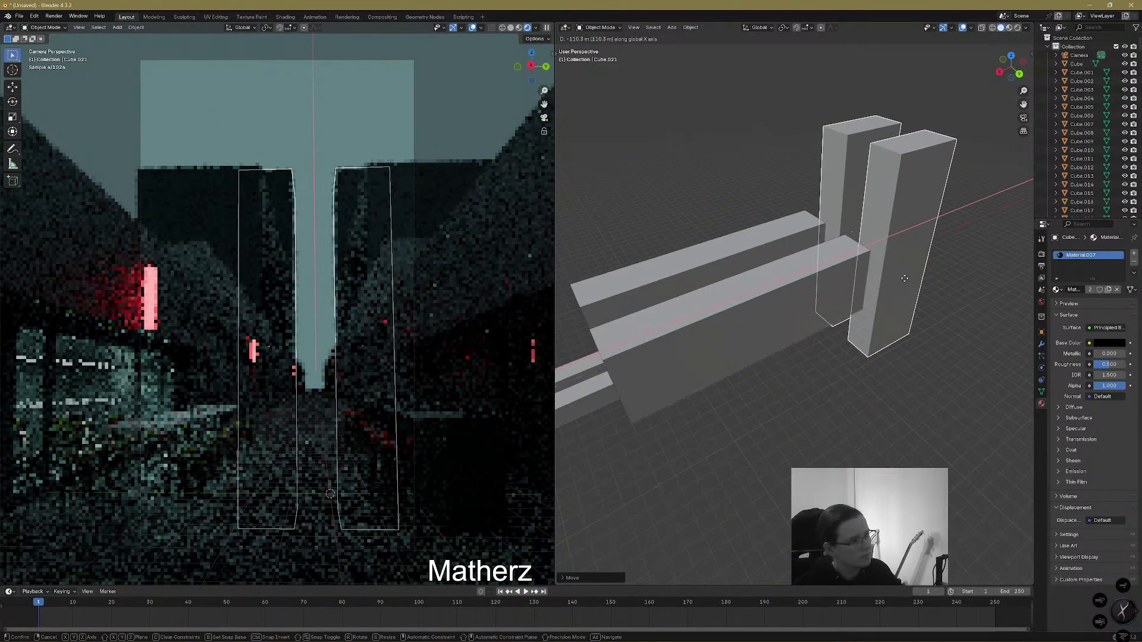
pyautogui.click(940, 255)
pyautogui.press('g')
pyautogui.press('z')
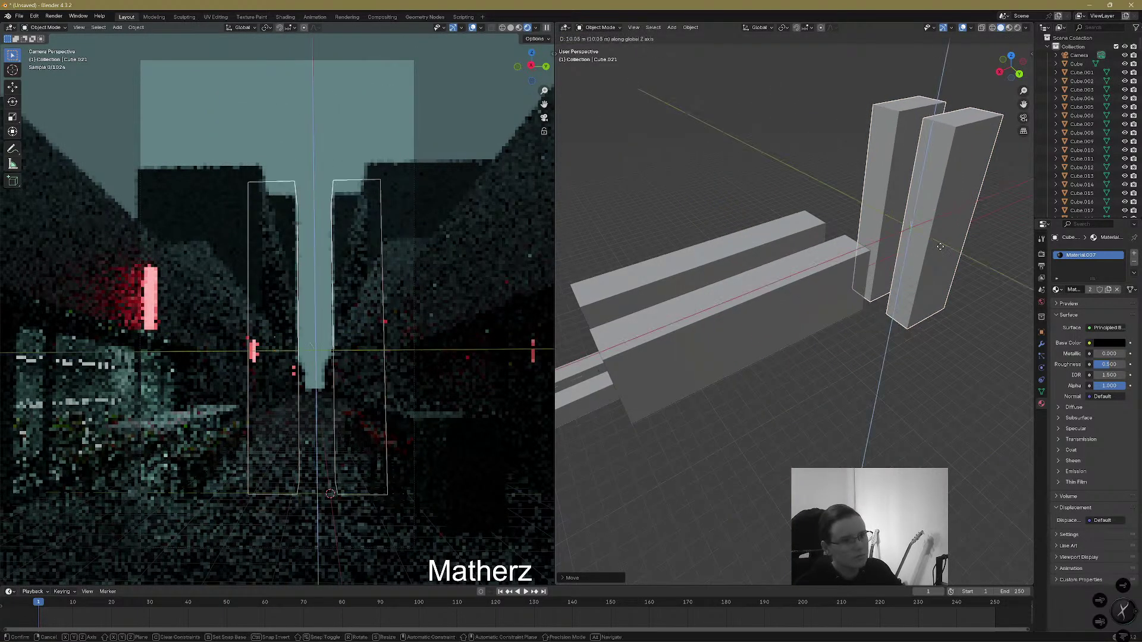
pyautogui.click(949, 207)
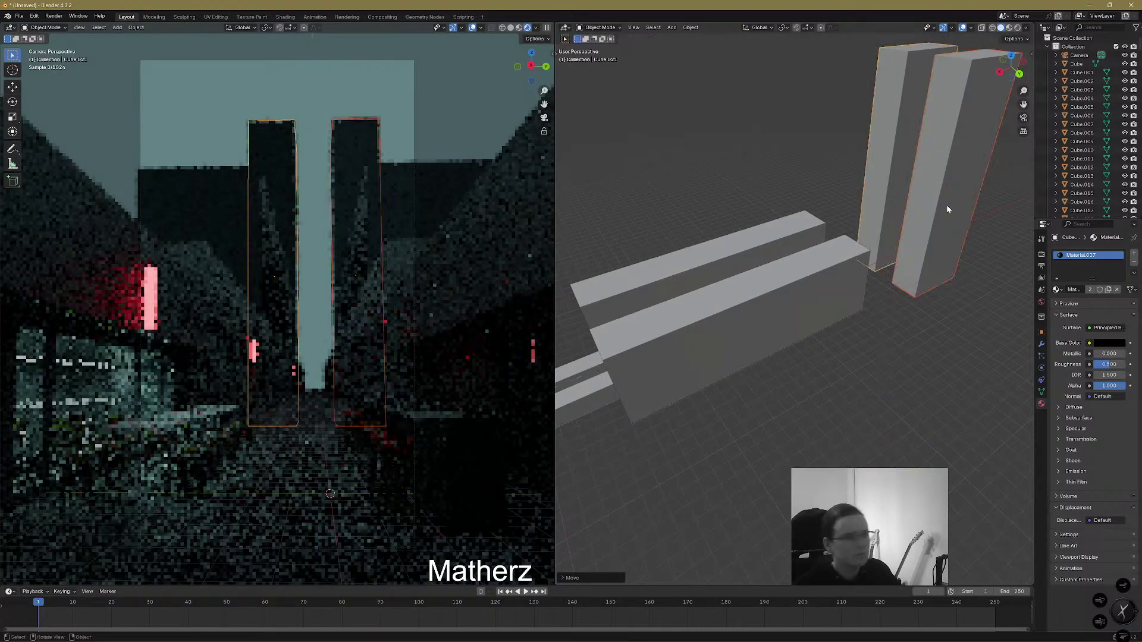
# Scale the two upright blocks to nearly five times their size along the Y axis
pyautogui.moveTo(946, 204); pyautogui.dragTo(768, 192, button='middle')
pyautogui.press('s')
pyautogui.press('y')
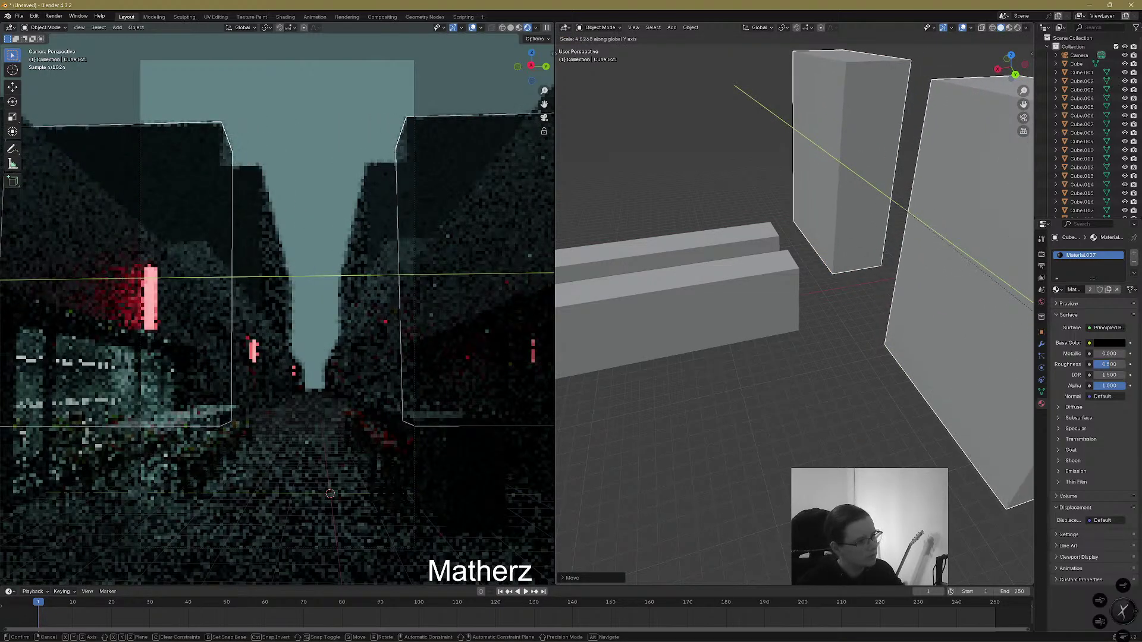
pyautogui.click(823, 3)
# Stretch the two upright blocks along the X axis until they overlap the existing long background blocks
pyautogui.scroll(-1, 830, 350)
pyautogui.scroll(-3, 831, 352)
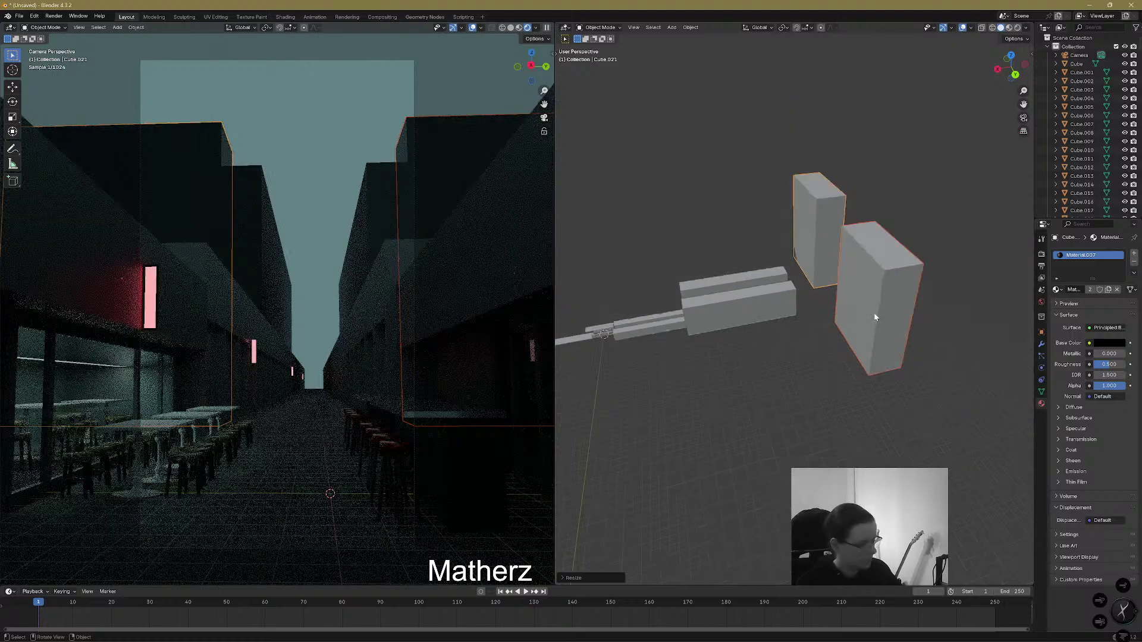
pyautogui.press('s')
pyautogui.press('x')
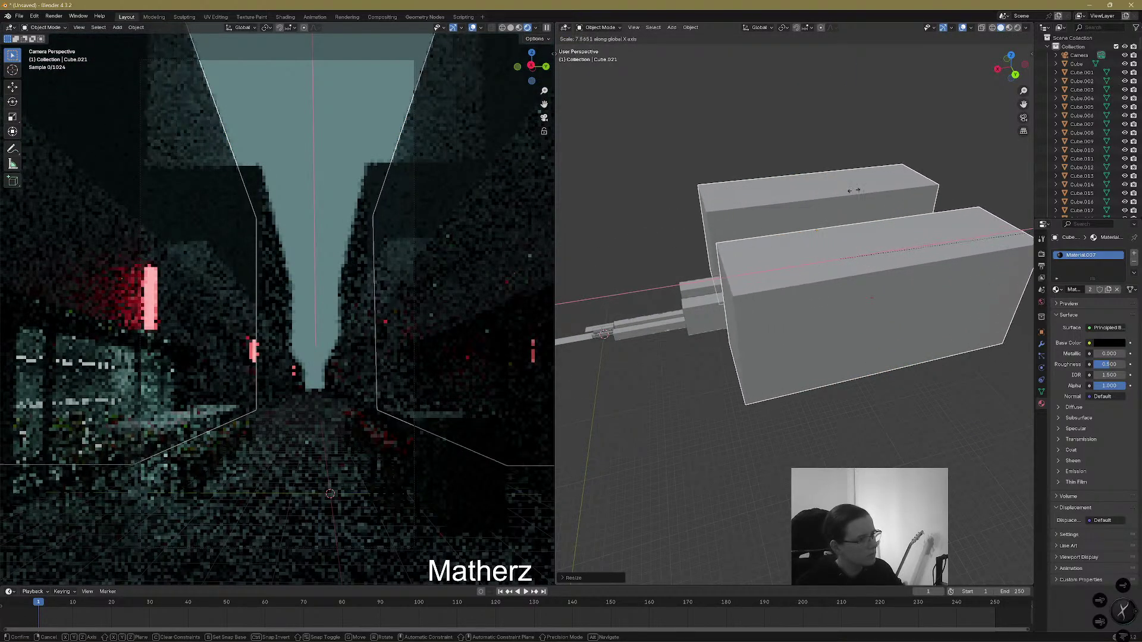
pyautogui.click(967, 175)
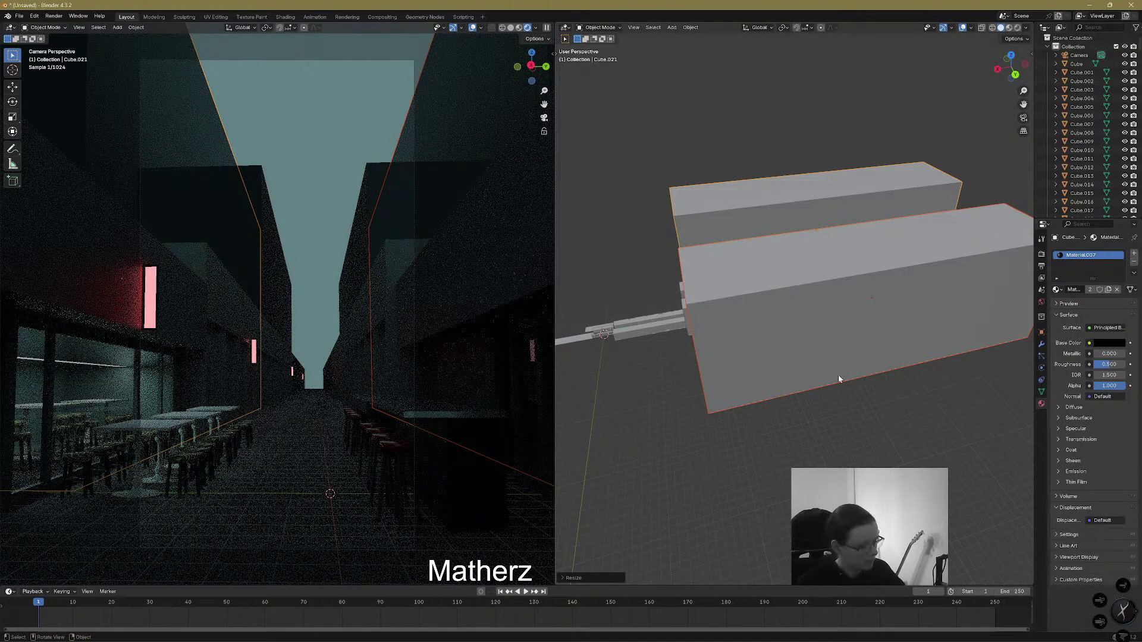
# Move the two enlarged blocks far down the street along the X axis, away from the camera
pyautogui.press('g')
pyautogui.press('x')
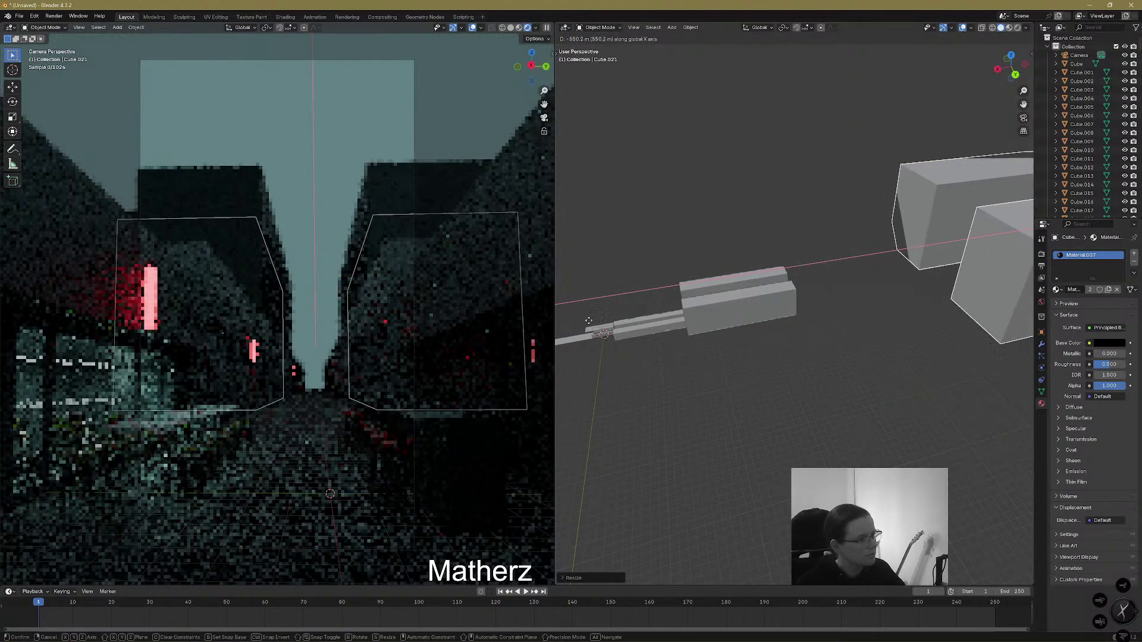
pyautogui.click(732, 302)
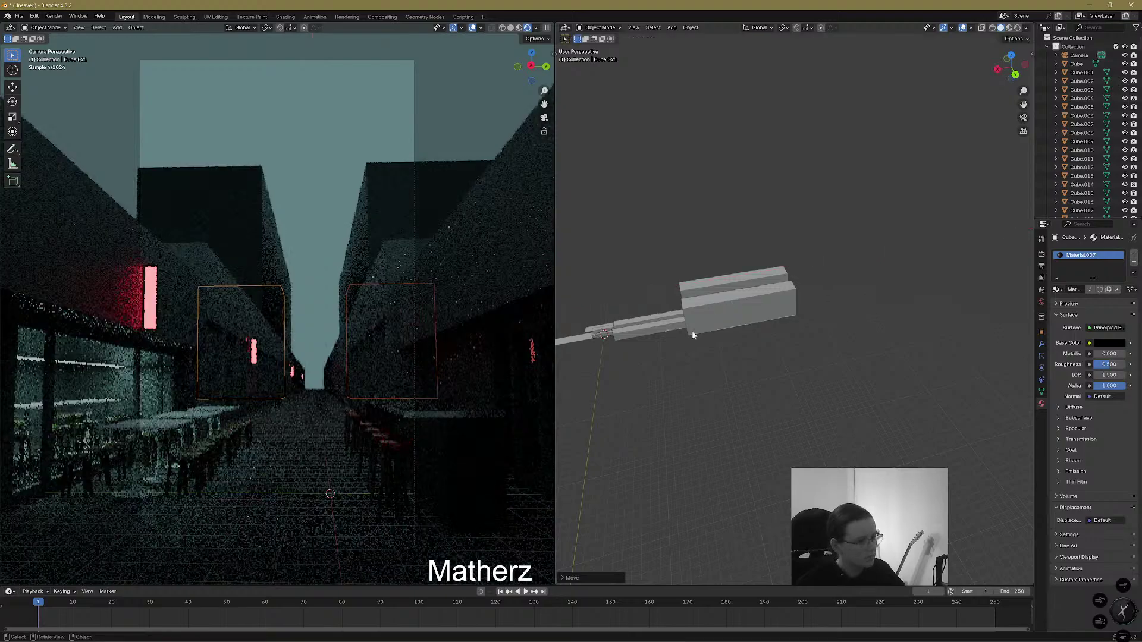
# Move the right tall background block about 9.7 m along the Y axis toward the middle of the street
pyautogui.moveTo(731, 303); pyautogui.dragTo(800, 370, button='middle')
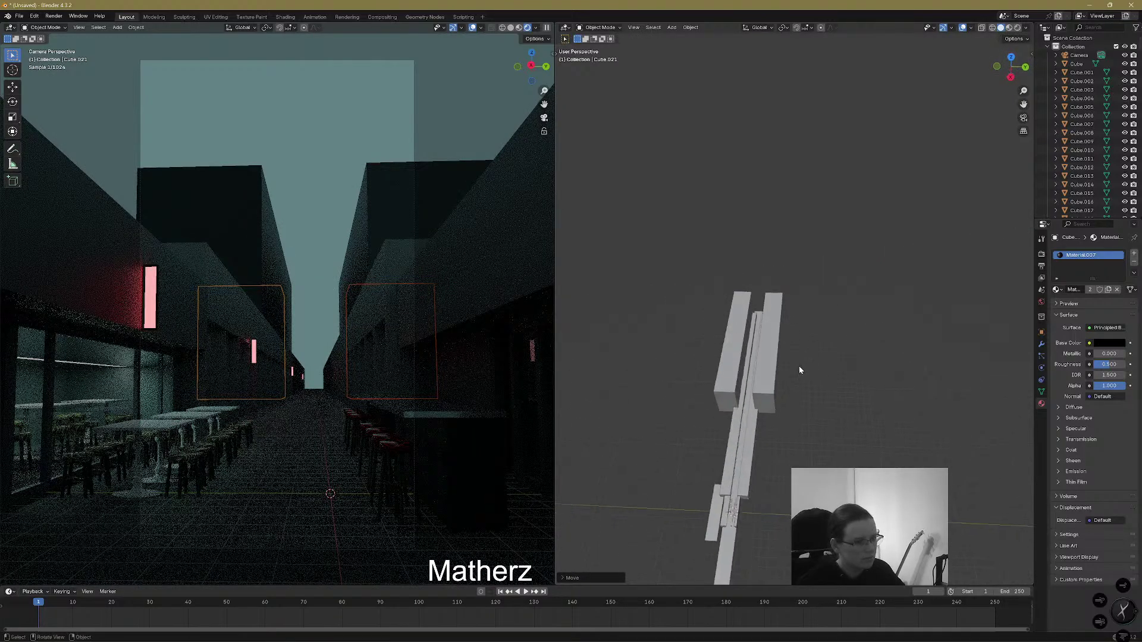
pyautogui.click(766, 364)
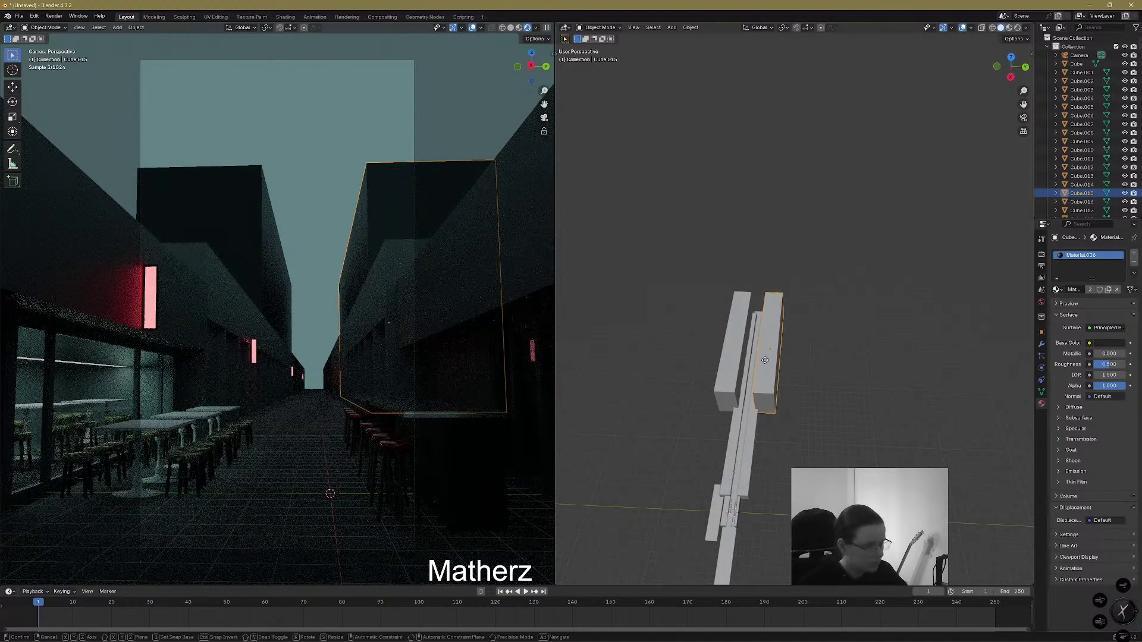
pyautogui.press('g')
pyautogui.press('x')
pyautogui.press('y')
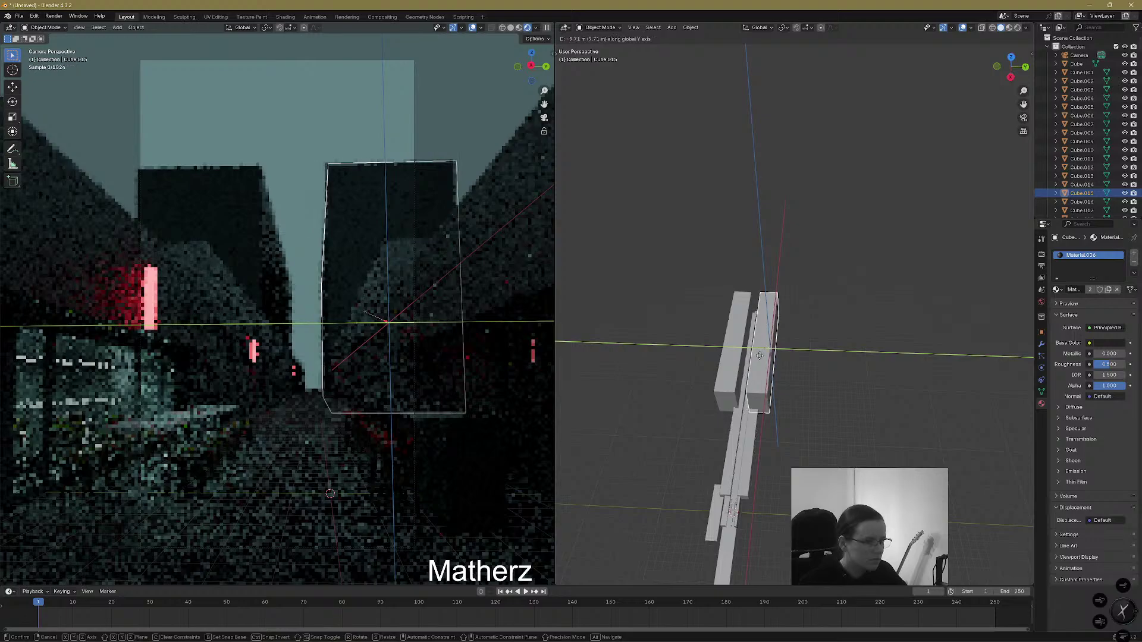
pyautogui.click(760, 355)
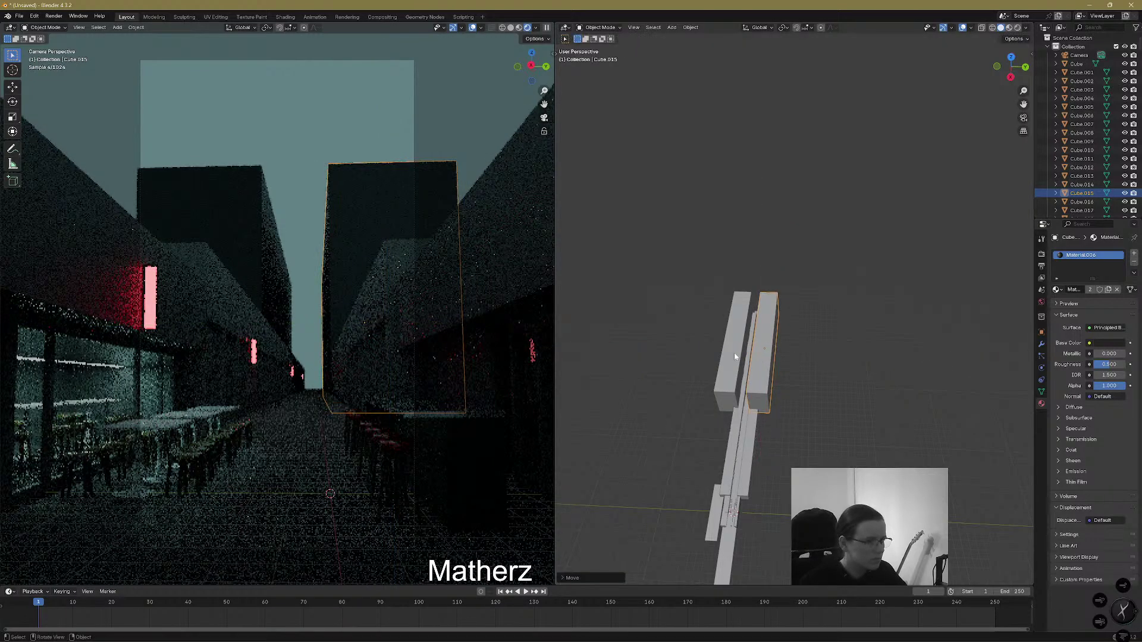
# Move the left tall background block along the Y axis toward the street's middle, leaving a narrow gap beside the right block
pyautogui.click(739, 358)
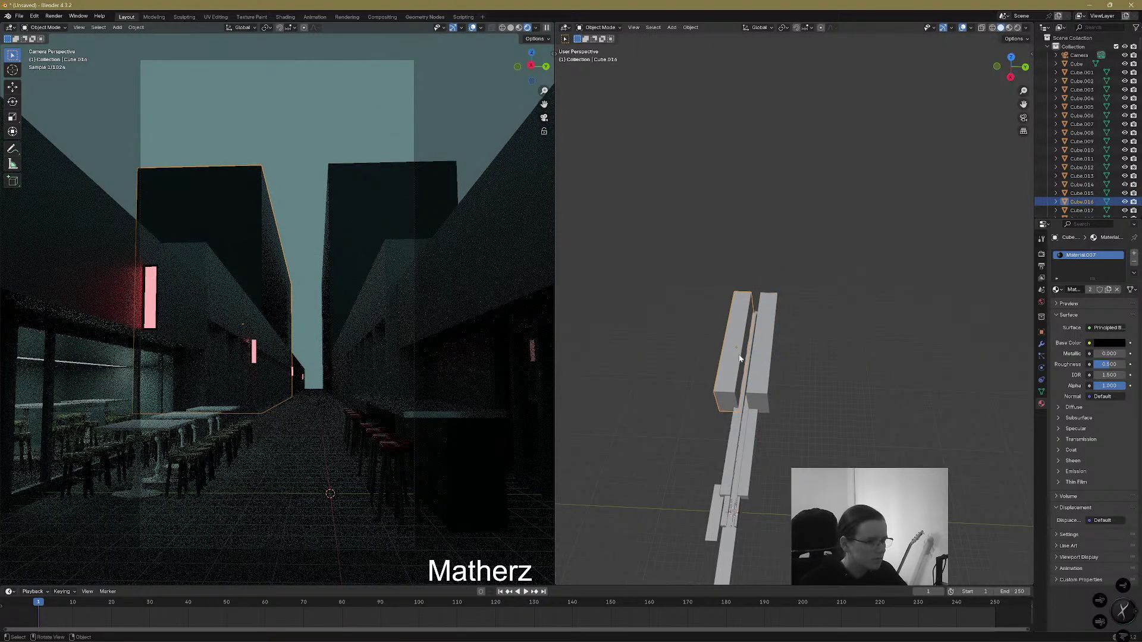
pyautogui.press('g')
pyautogui.press('y')
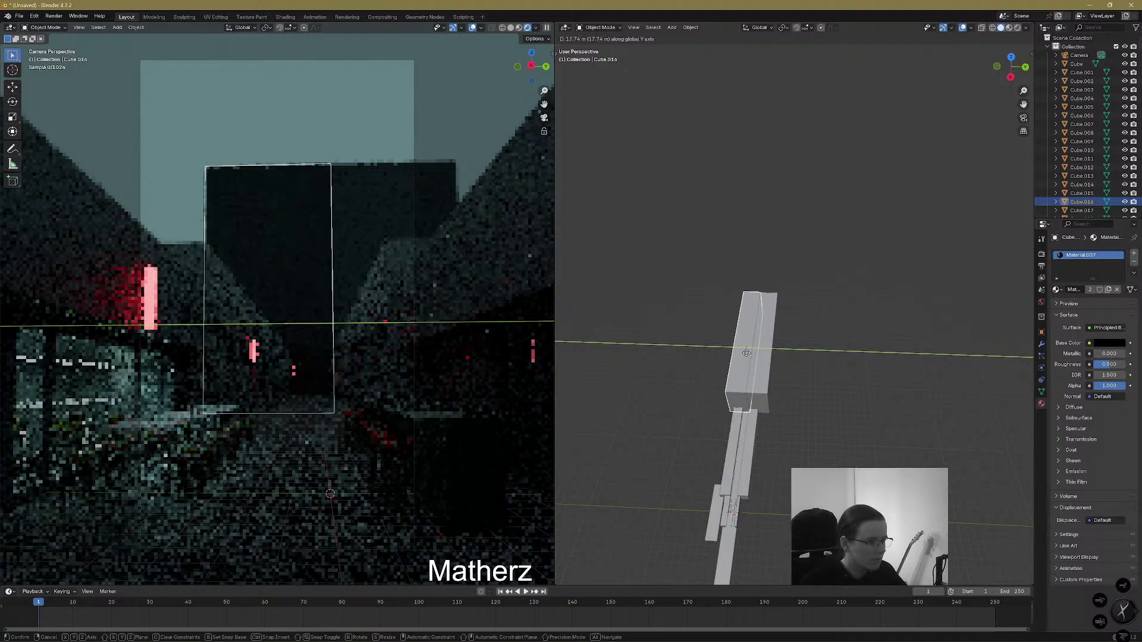
pyautogui.click(744, 350)
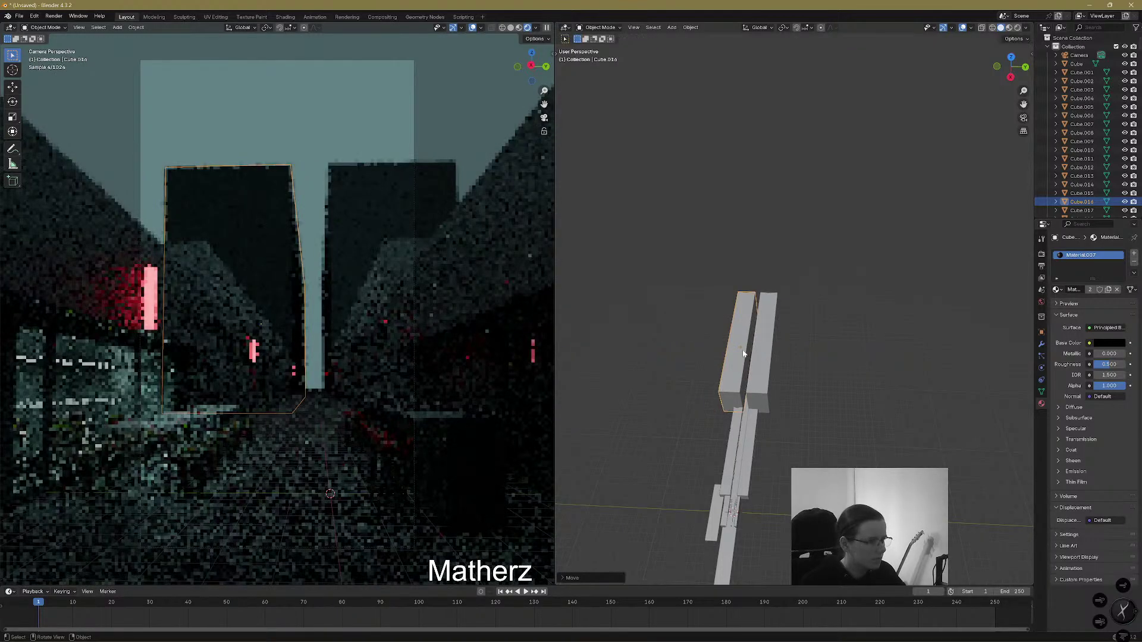
# Move both tall background blocks together along the X axis, well beyond the far end of the street
pyautogui.keyDown('shift'); pyautogui.click(771, 341); pyautogui.keyUp('shift')
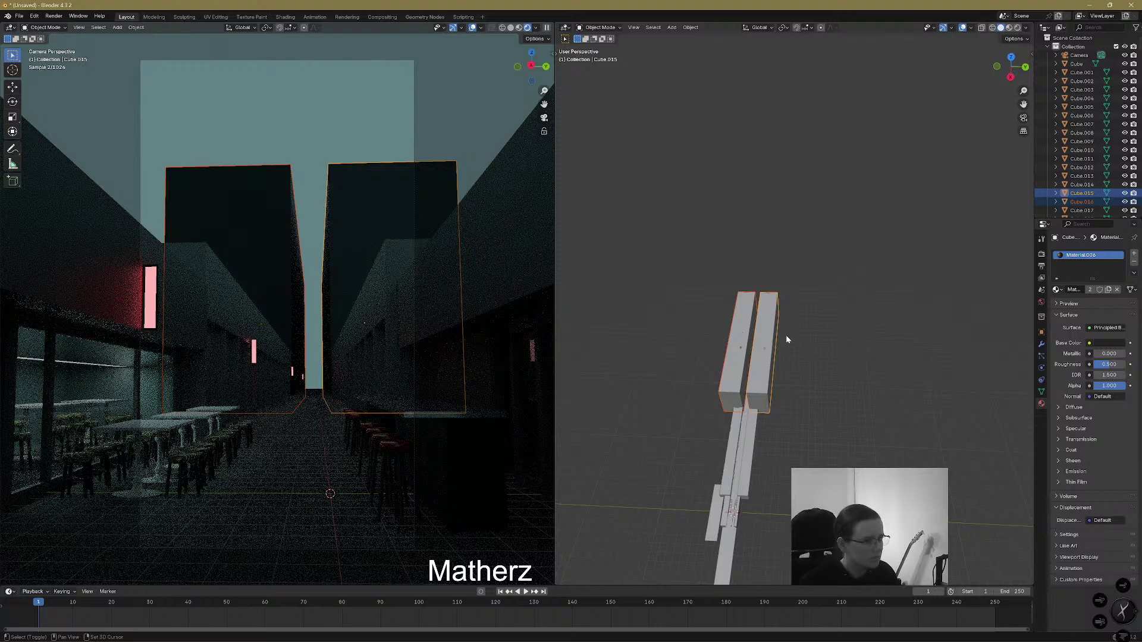
pyautogui.keyDown('shift'); pyautogui.click(773, 359); pyautogui.keyUp('shift')
pyautogui.press('g')
pyautogui.press('x')
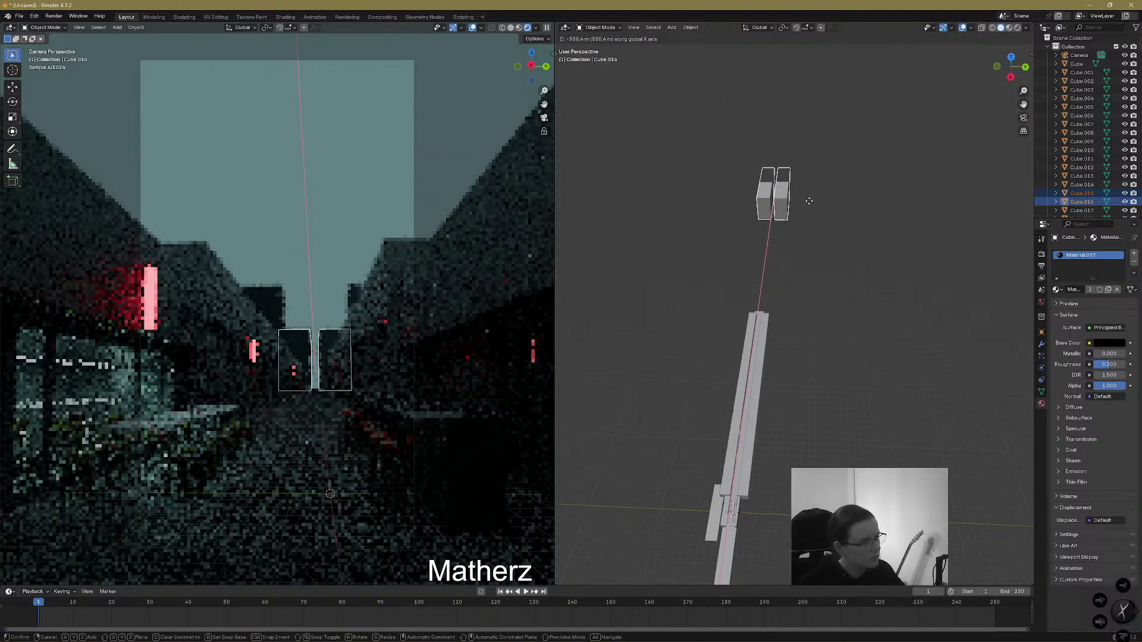
pyautogui.click(805, 235)
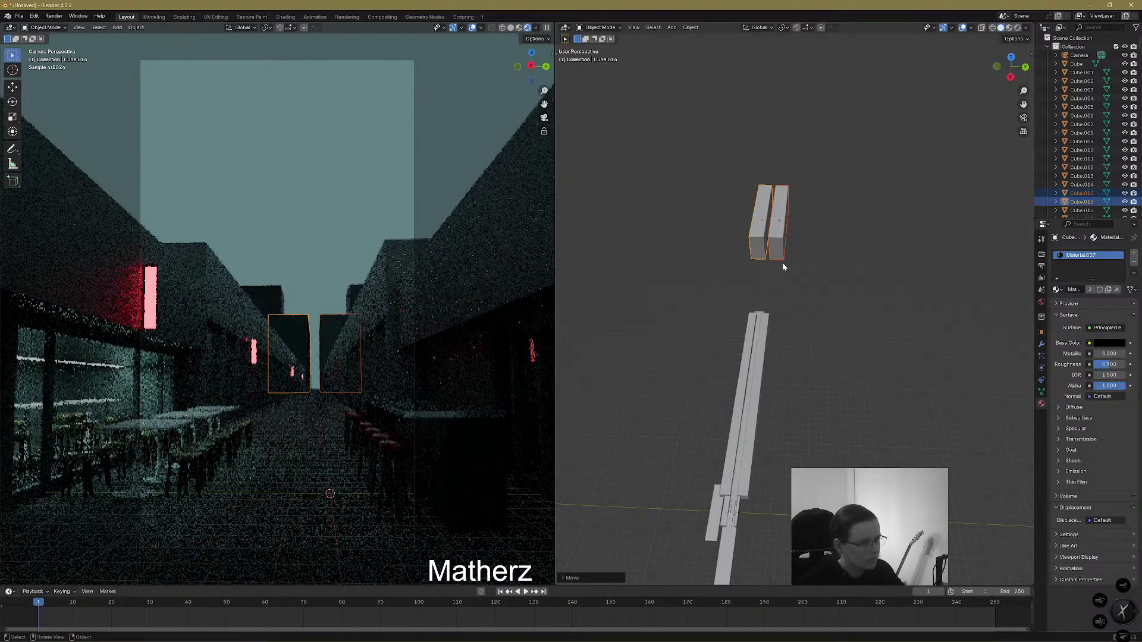
# Stretch the two distant blocks along the Z axis into skyscrapers and raise them so they tower above the street buildings
pyautogui.press('s')
pyautogui.press('z')
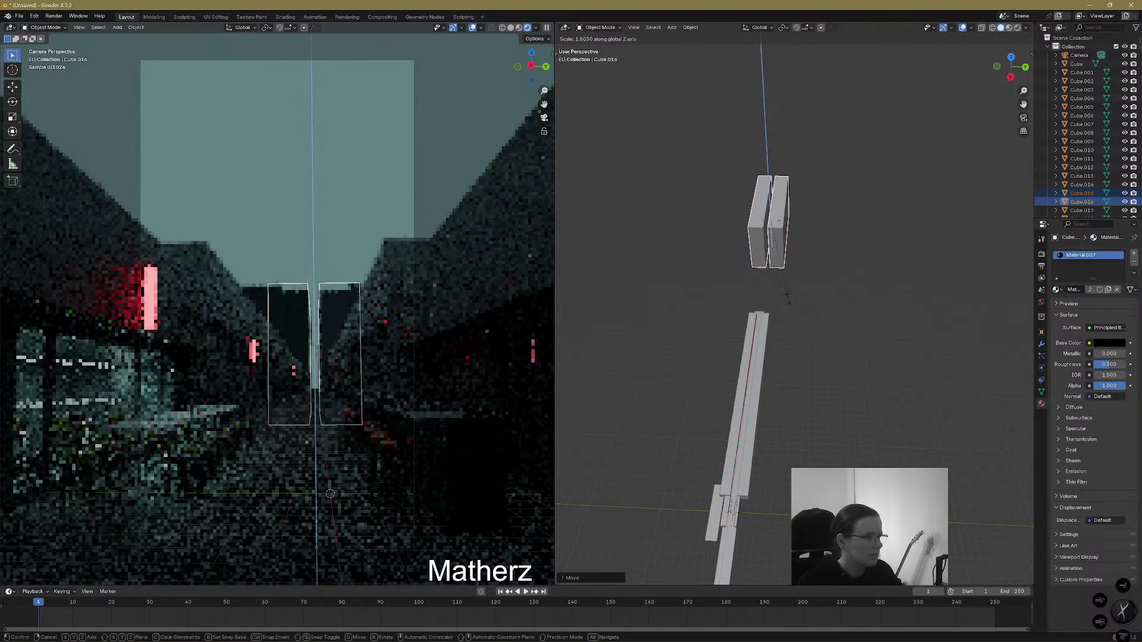
pyautogui.click(801, 414)
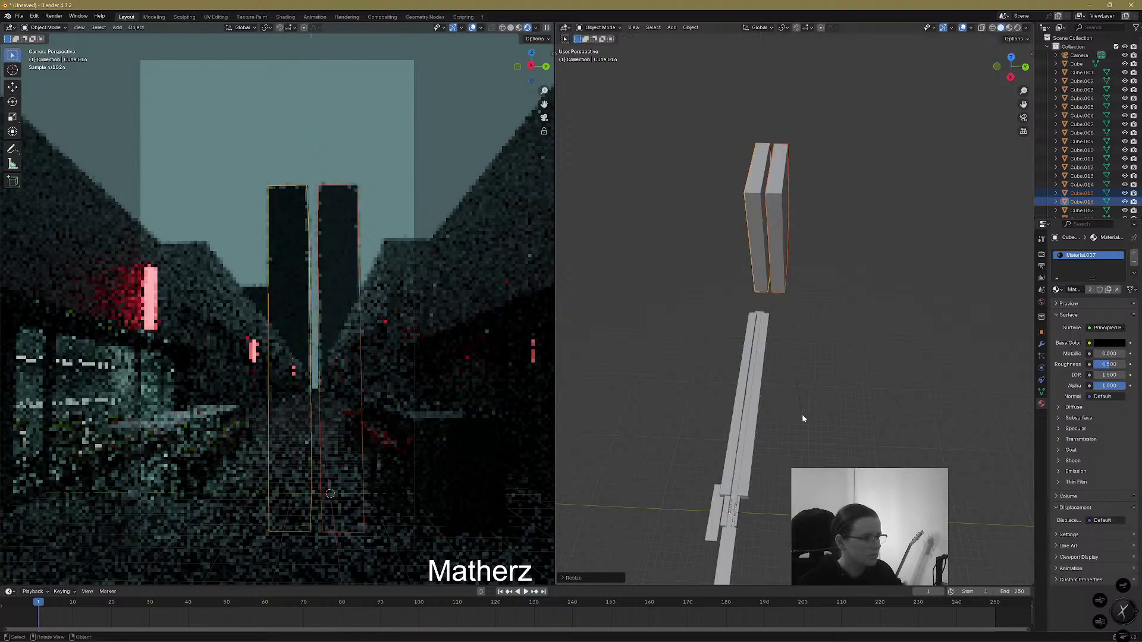
pyautogui.press('g')
pyautogui.press('z')
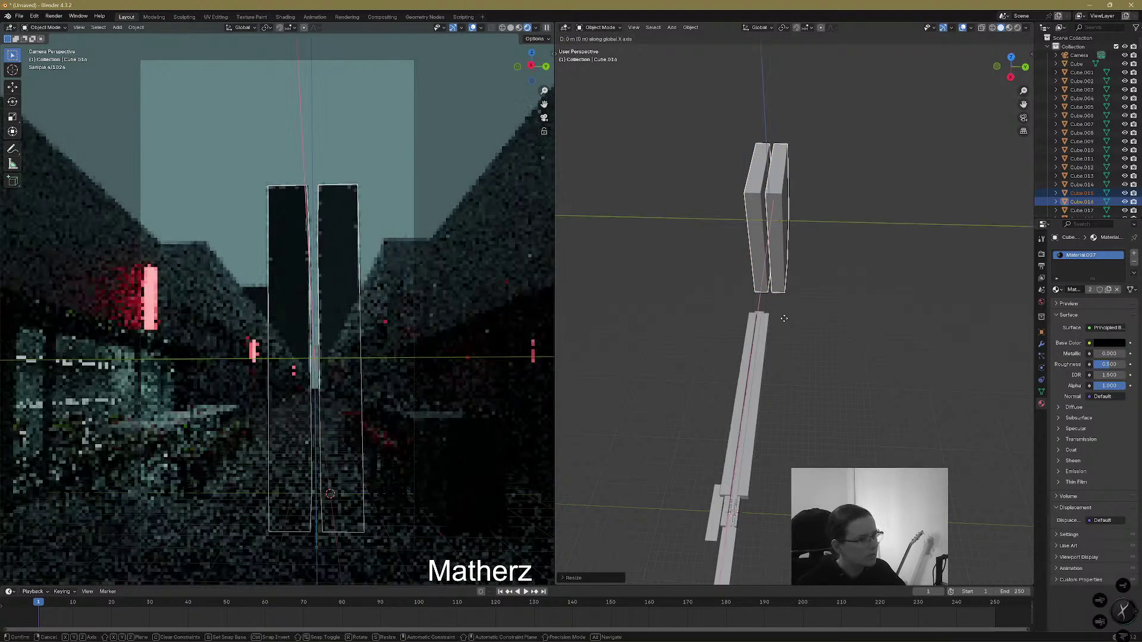
pyautogui.click(771, 177)
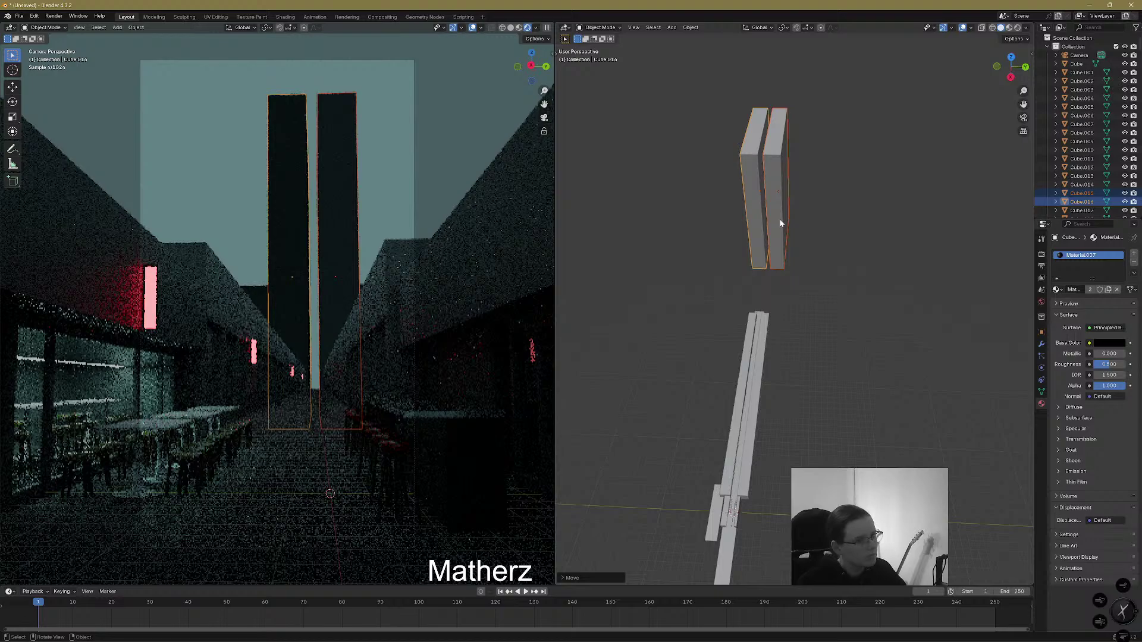
# Lower the right tower about 60 m along the Z axis so the two towers differ in height
pyautogui.click(780, 223)
pyautogui.press('g')
pyautogui.press('z')
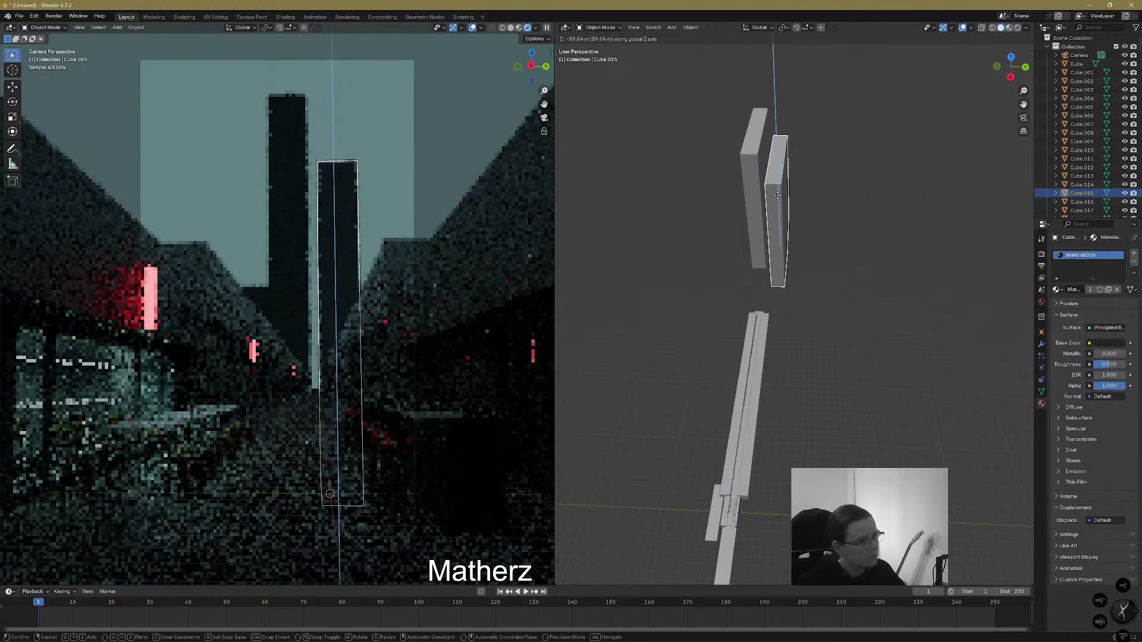
pyautogui.click(777, 196)
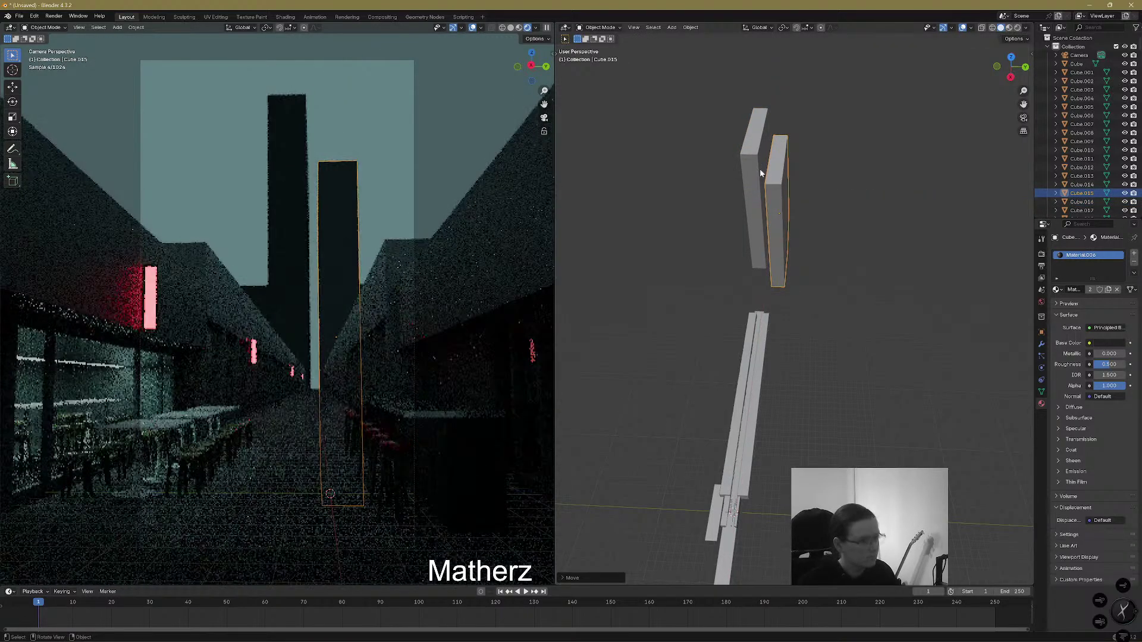
# Duplicate the lowered tower along the Y axis, placing the copy beside it on the outer side
pyautogui.hotkey('shift', 'd')
pyautogui.press('y')
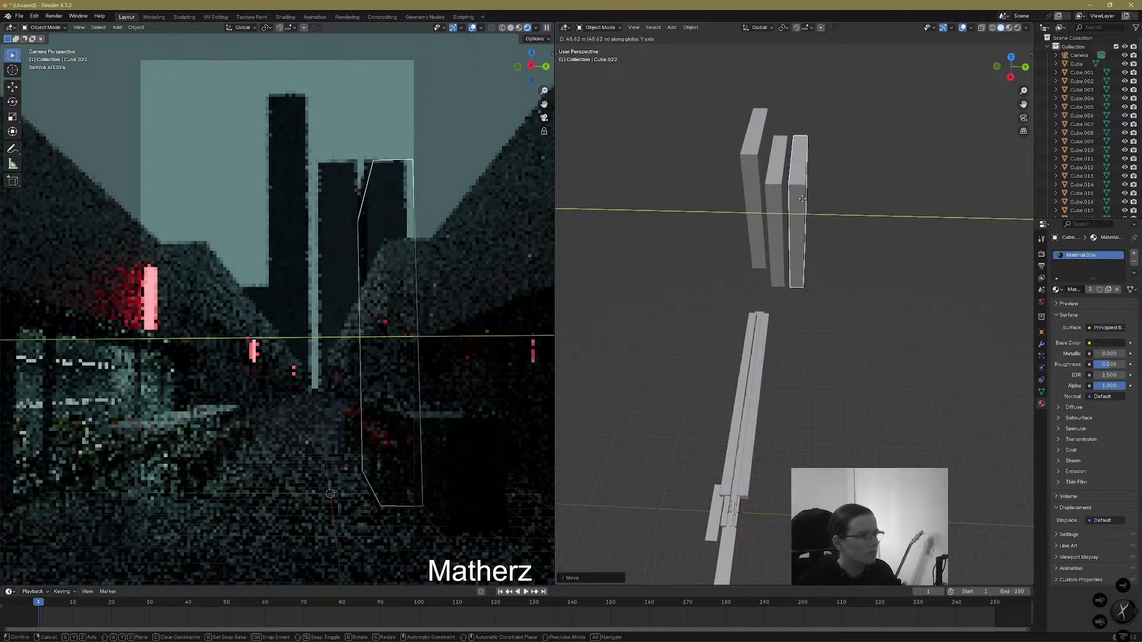
pyautogui.click(801, 198)
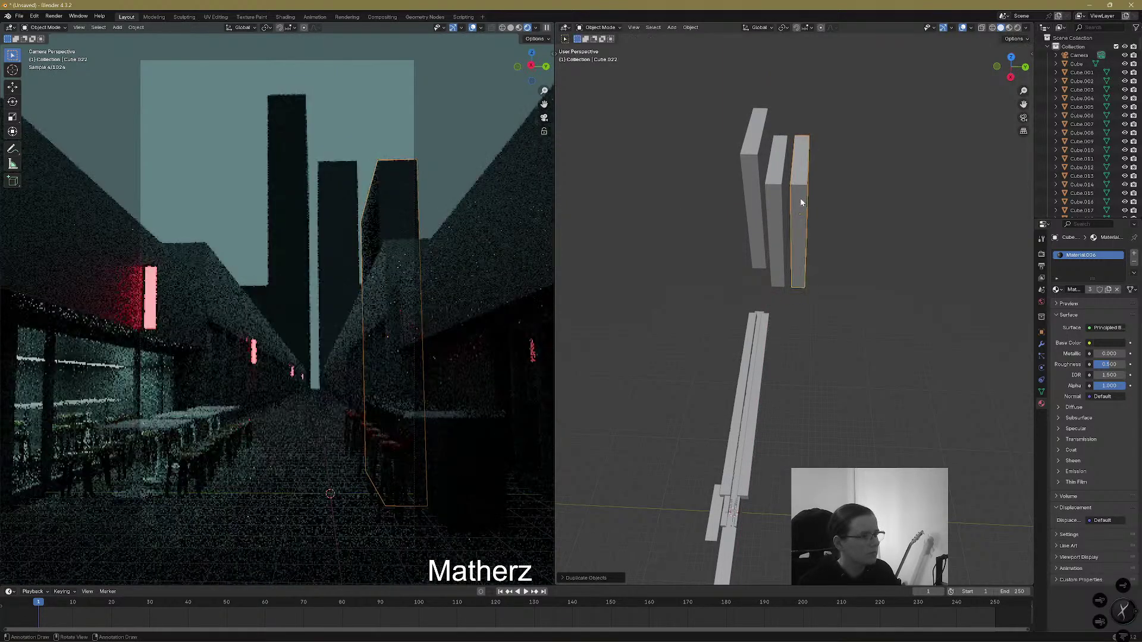
# Duplicate the outer tower about 148 m along the negative Y axis, past the tallest tower, and lower the copy along Z
pyautogui.hotkey('shift', 'd')
pyautogui.press('y')
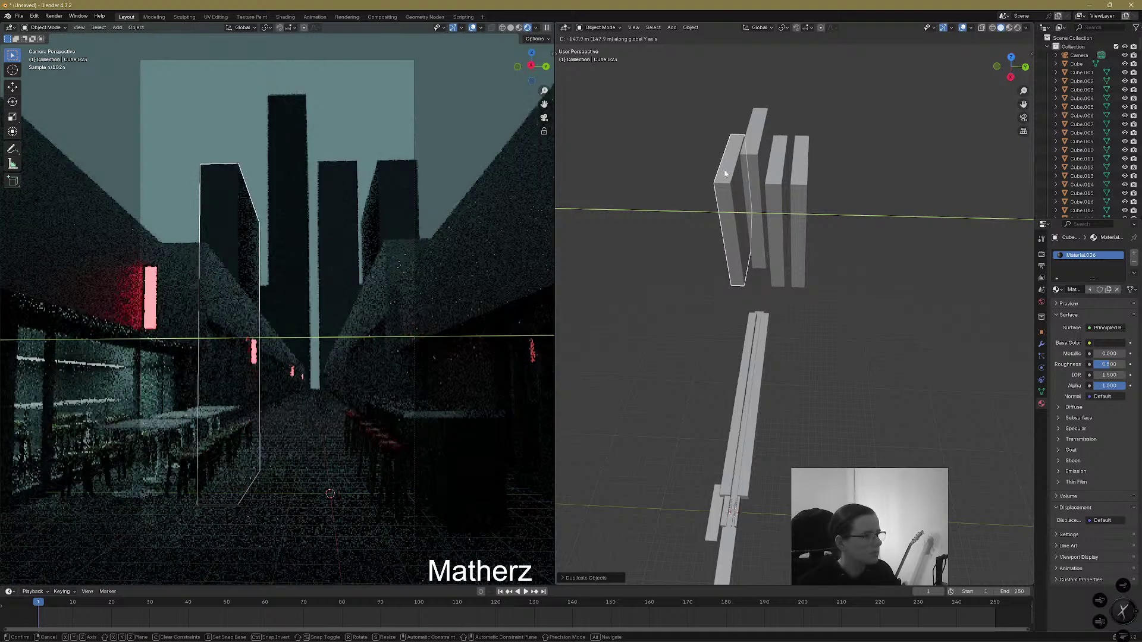
pyautogui.click(726, 195)
pyautogui.press('g')
pyautogui.press('z')
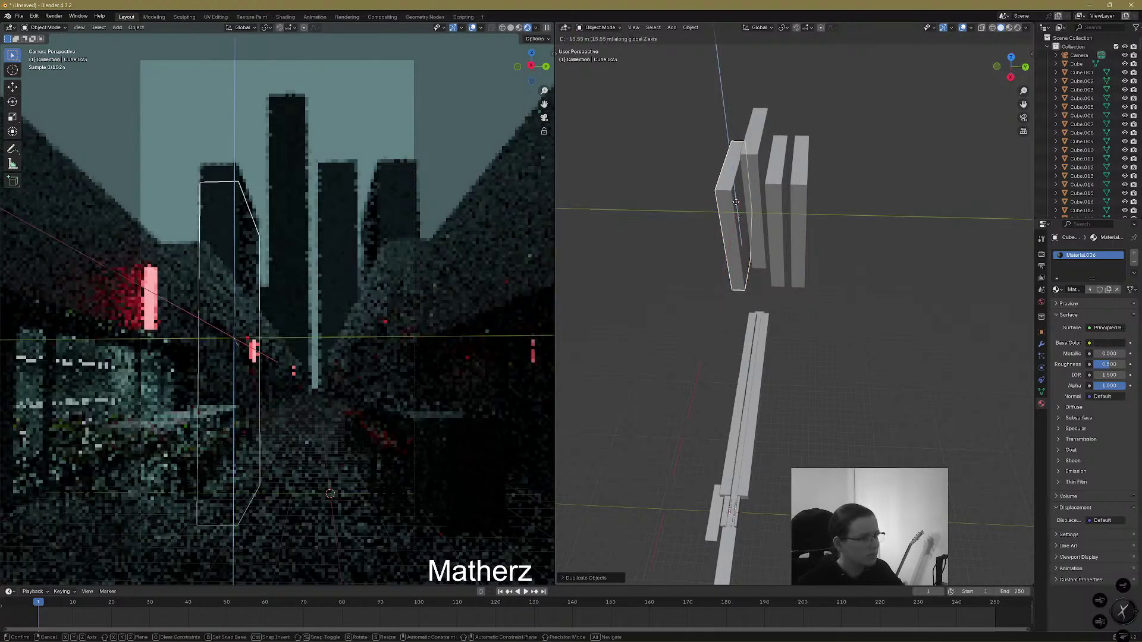
pyautogui.click(735, 210)
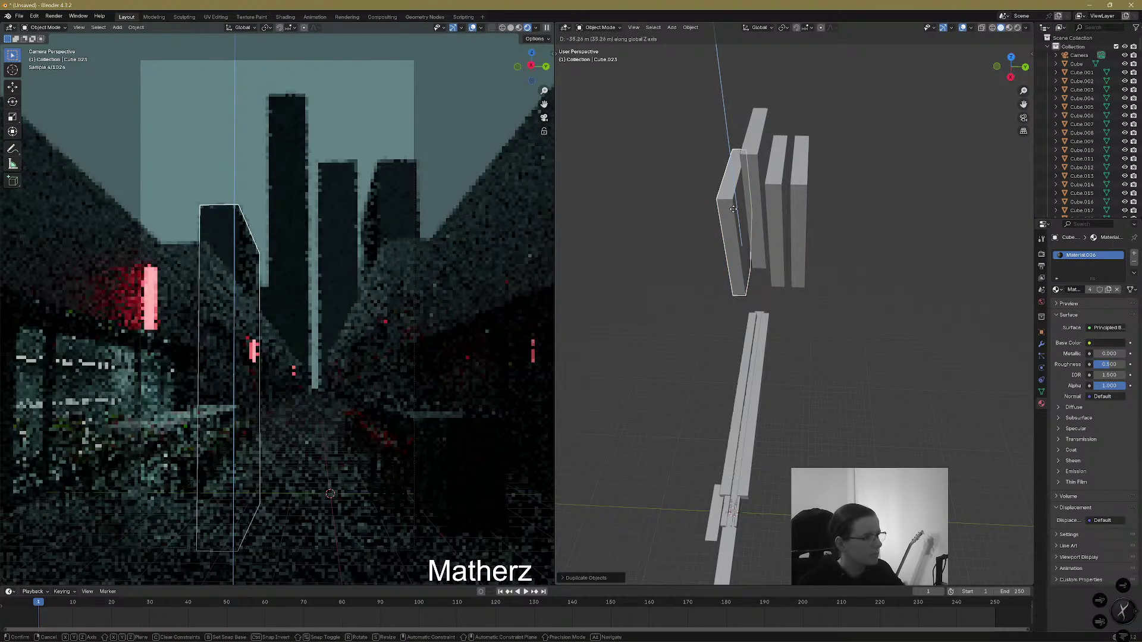
pyautogui.hotkey('shift', 's')
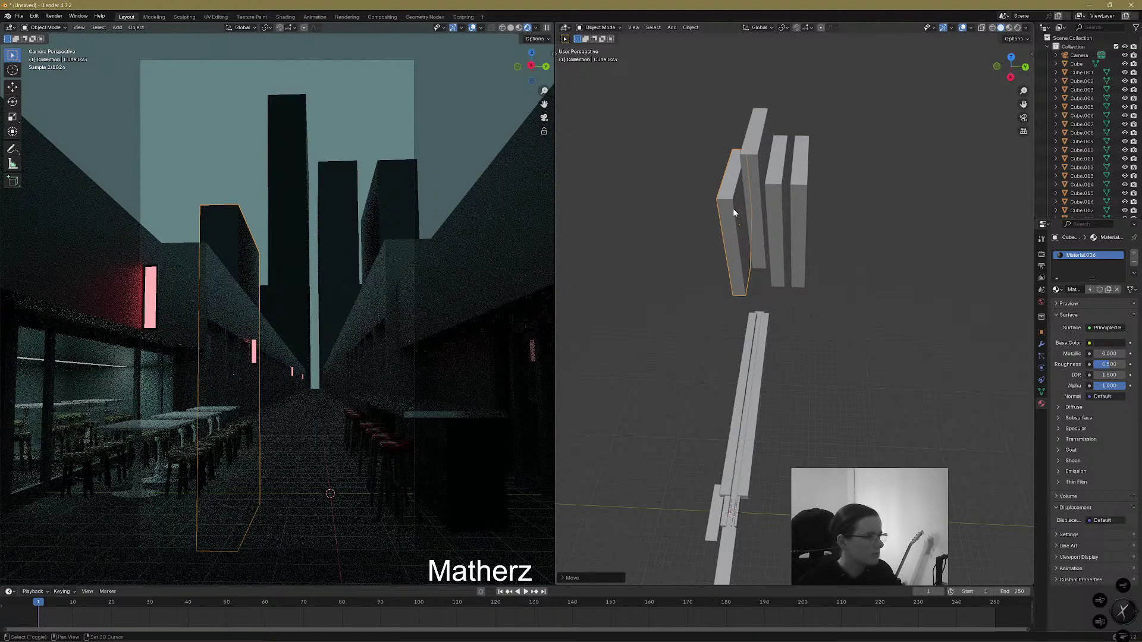
pyautogui.hotkey('shift', 's')
pyautogui.click(732, 158)
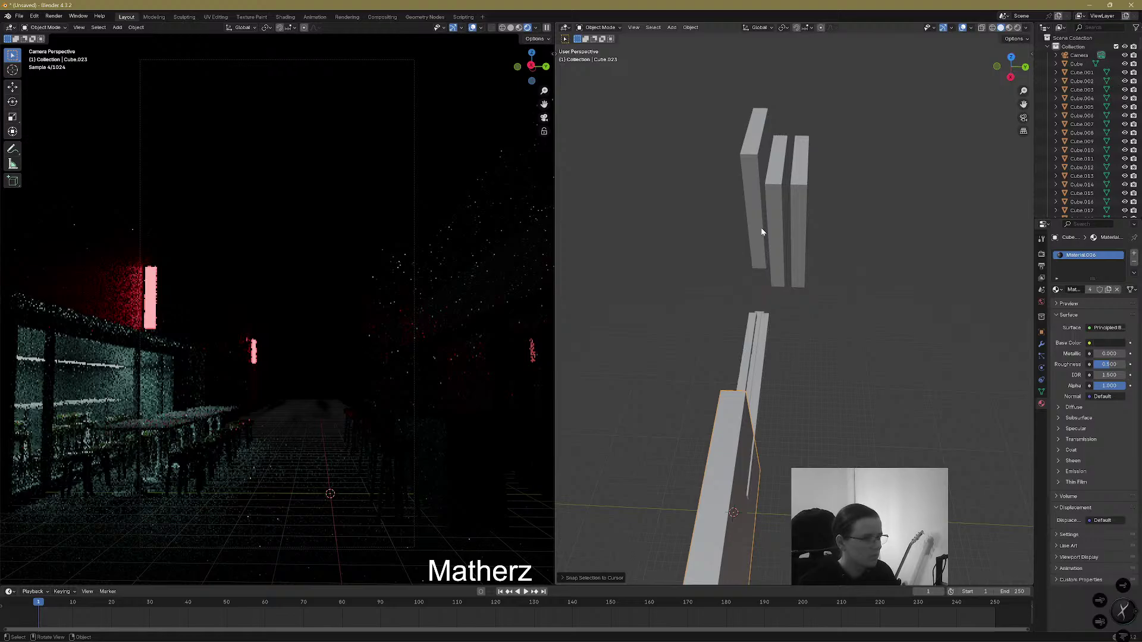
pyautogui.hotkey('ctrl', 'z')
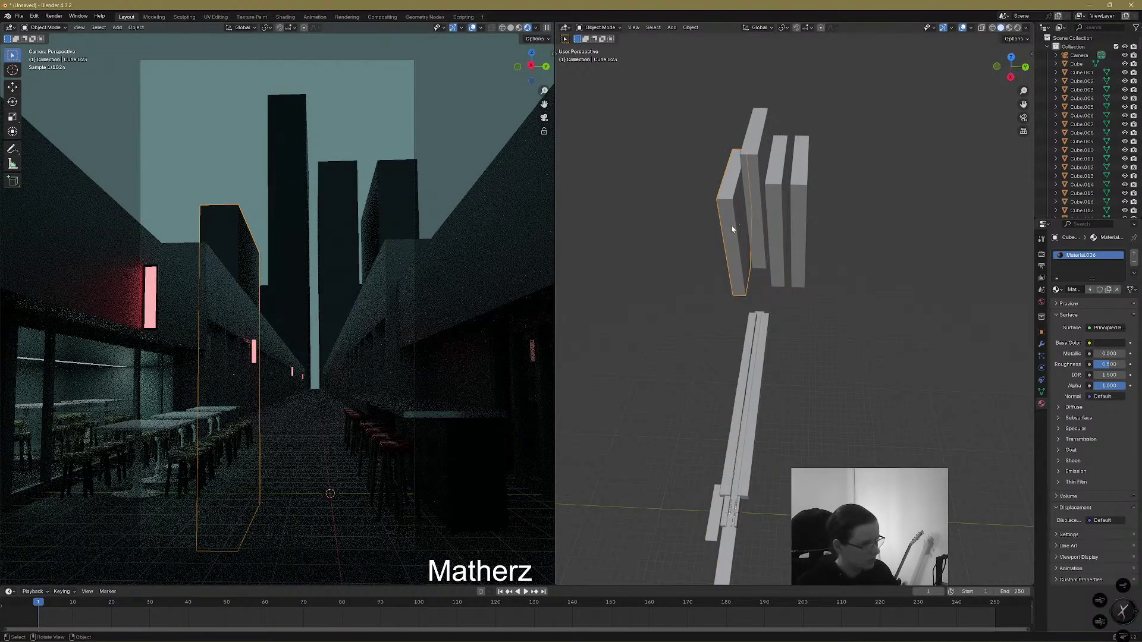
# Shorten the lowered tower copy beyond the tallest tower along the X axis
pyautogui.moveTo(730, 224); pyautogui.dragTo(718, 202, button='middle')
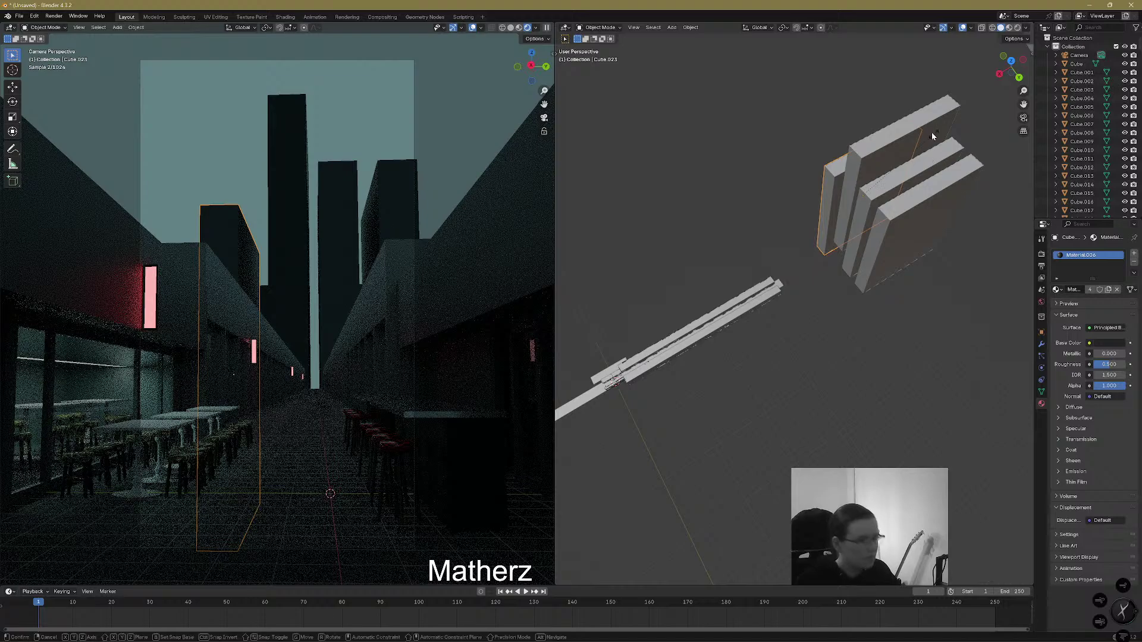
pyautogui.press('s')
pyautogui.press('x')
pyautogui.click(841, 154)
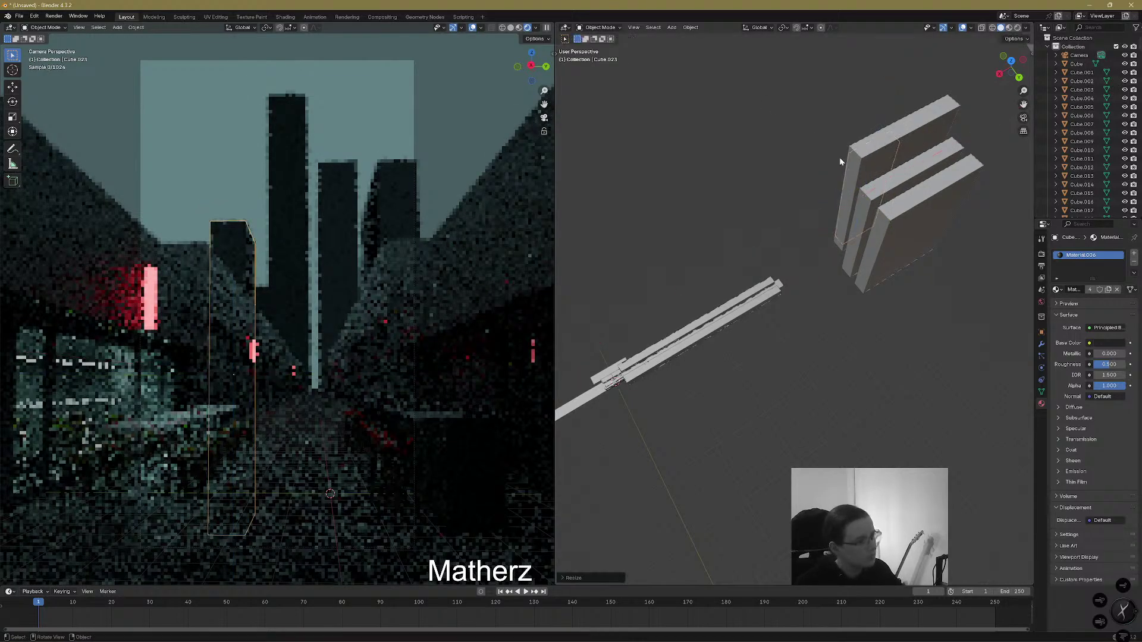
# Duplicate the shortened tower about 63 m farther outward along the Y axis and raise the copy well above the street buildings
pyautogui.hotkey('shift', 'd')
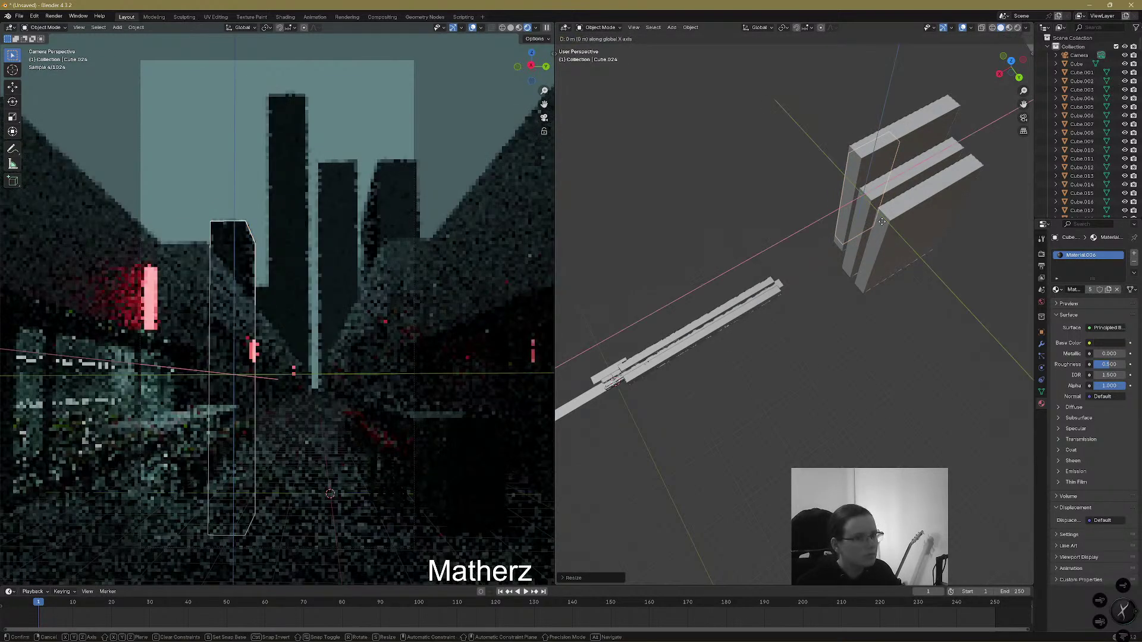
pyautogui.press('y')
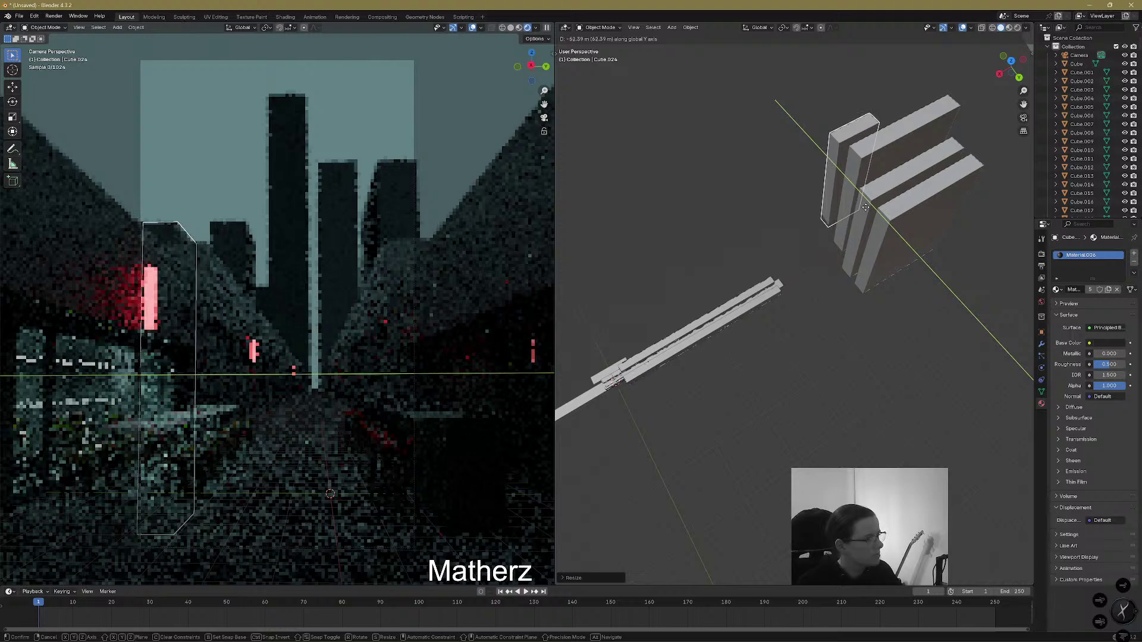
pyautogui.click(867, 219)
pyautogui.press('g')
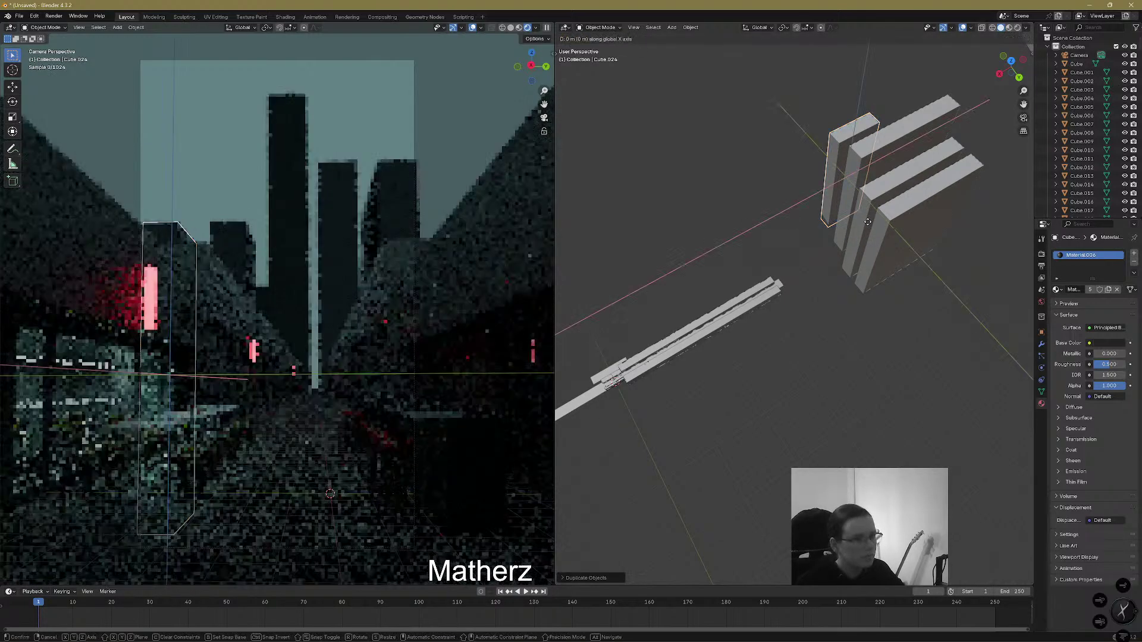
pyautogui.press('z')
pyautogui.click(869, 184)
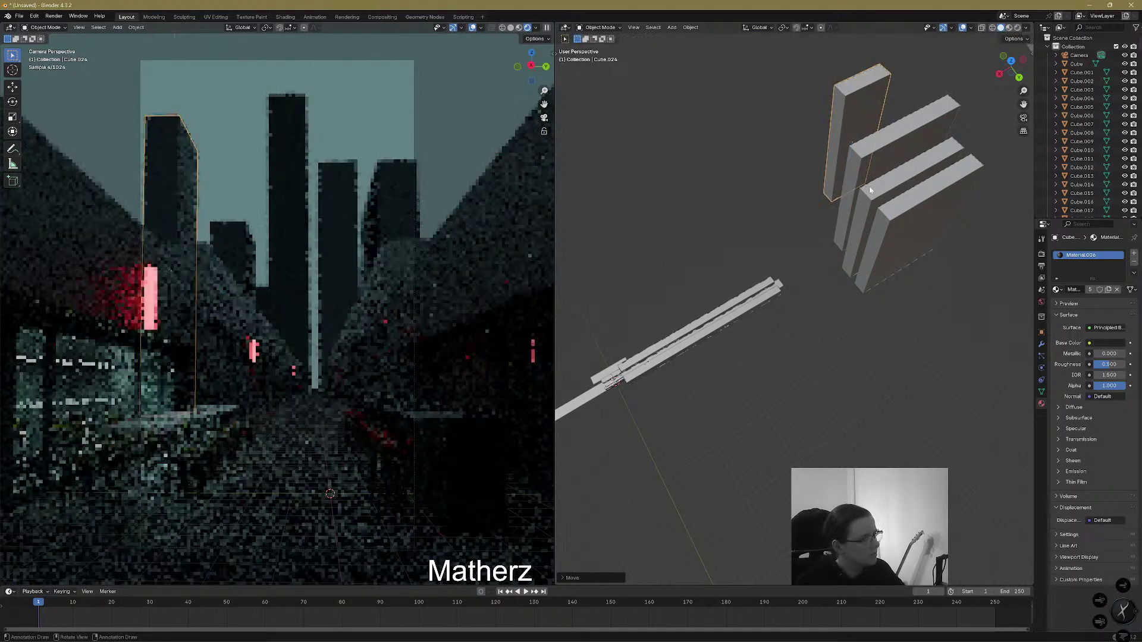
# Scale the raised outermost tower down along the X axis to give it a nearly square footprint
pyautogui.press('s')
pyautogui.press('x')
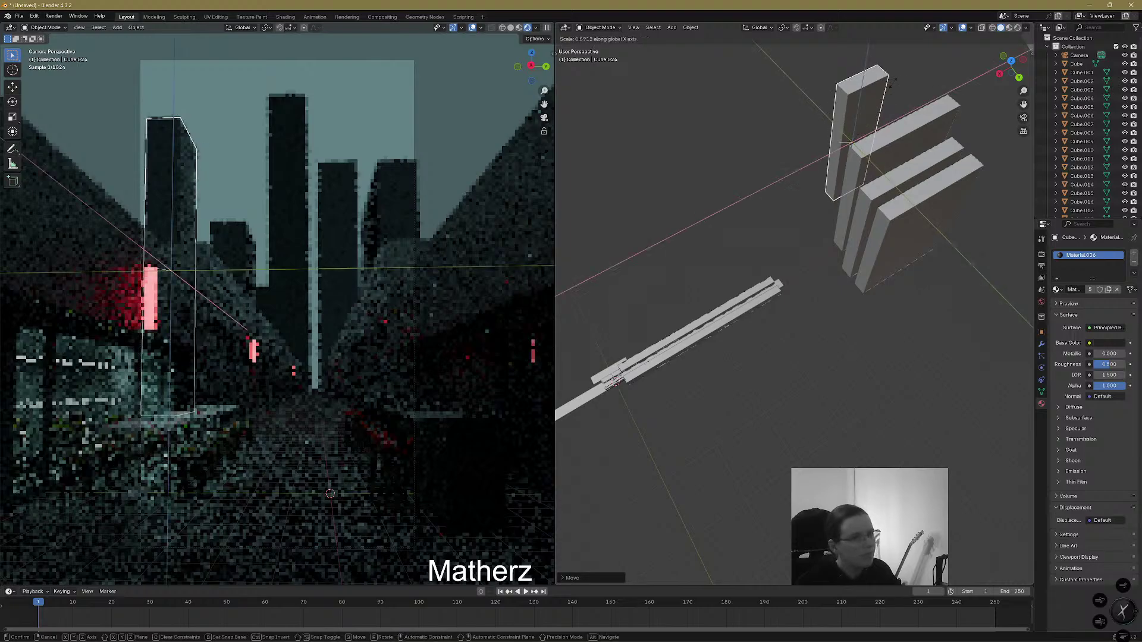
pyautogui.click(864, 106)
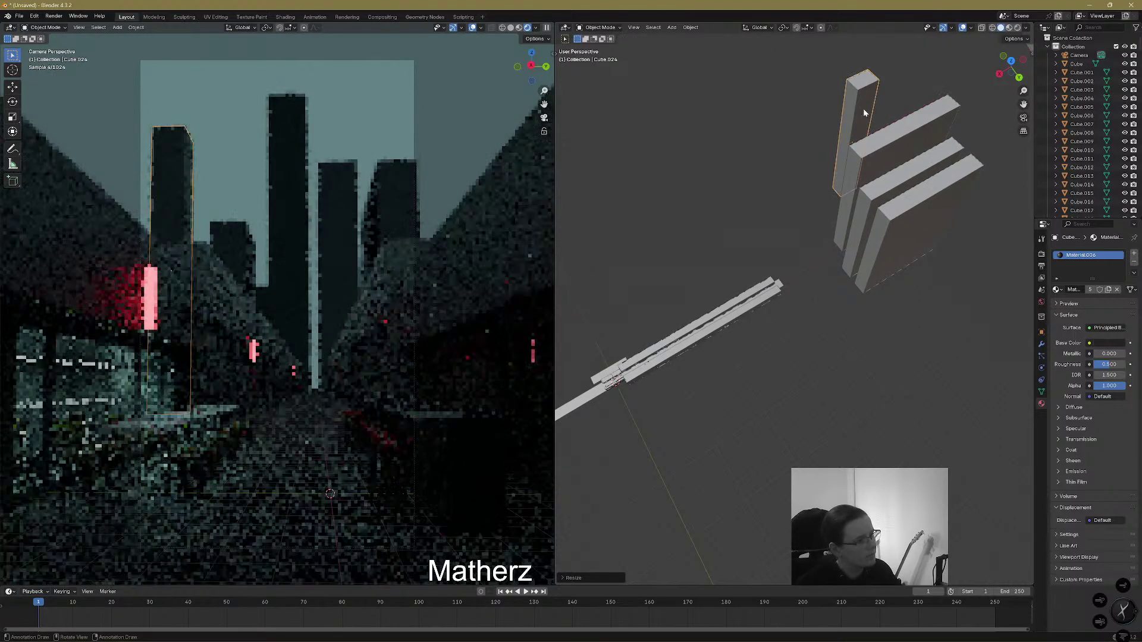
# Duplicate the narrow outermost tower along the Y axis toward the tallest tower and rotate the copy about the Z axis
pyautogui.hotkey('shift', 'd')
pyautogui.press('y')
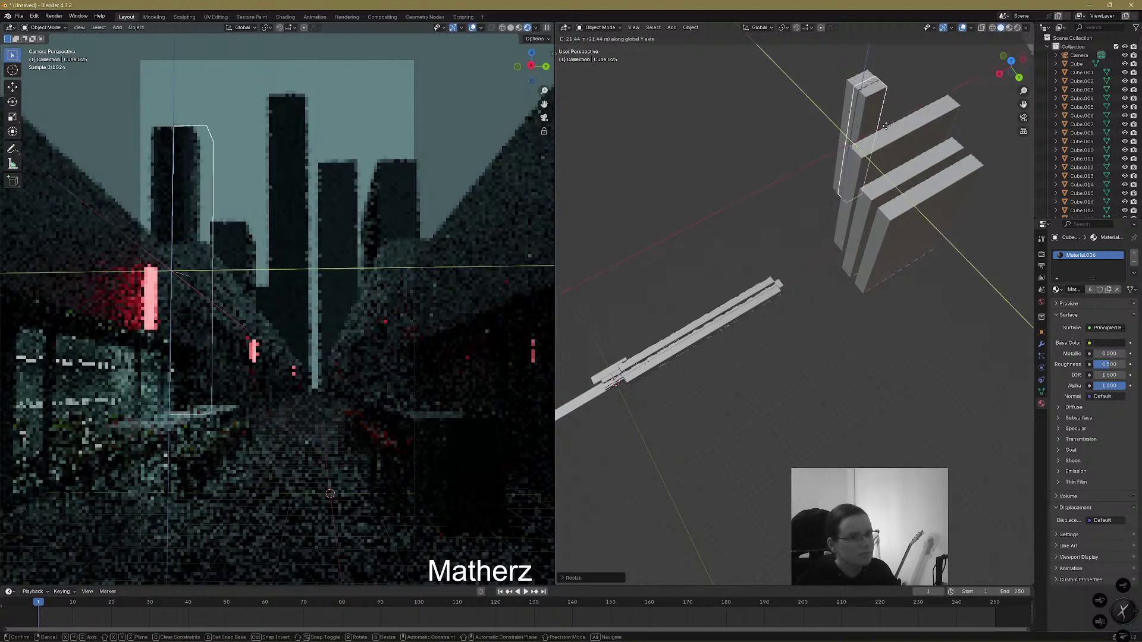
pyautogui.click(897, 104)
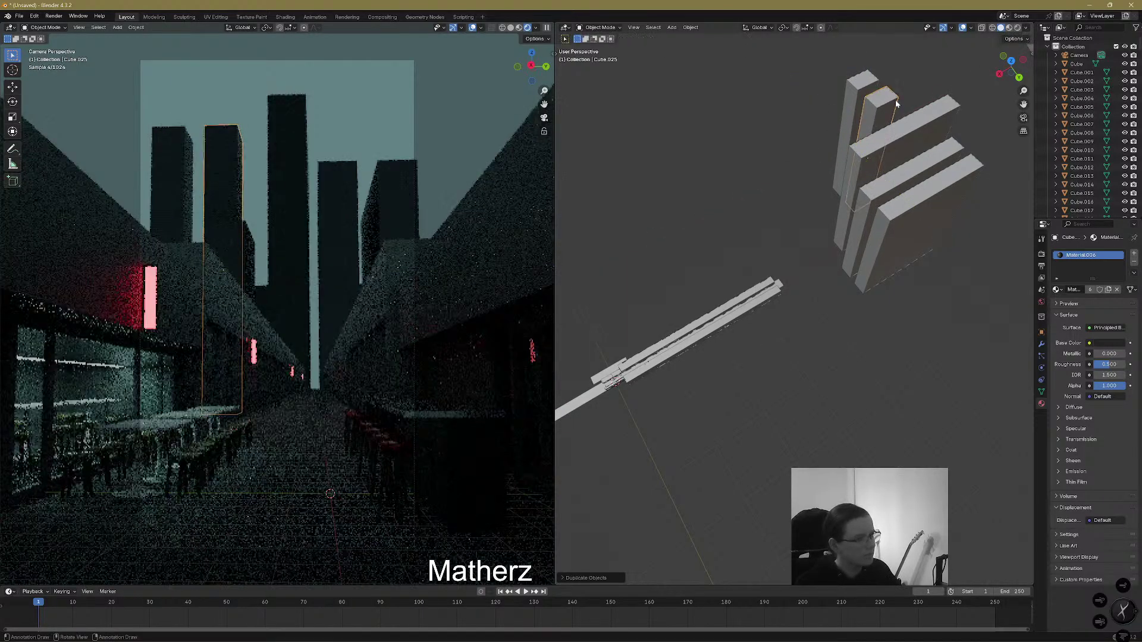
pyautogui.press('r')
pyautogui.press('z')
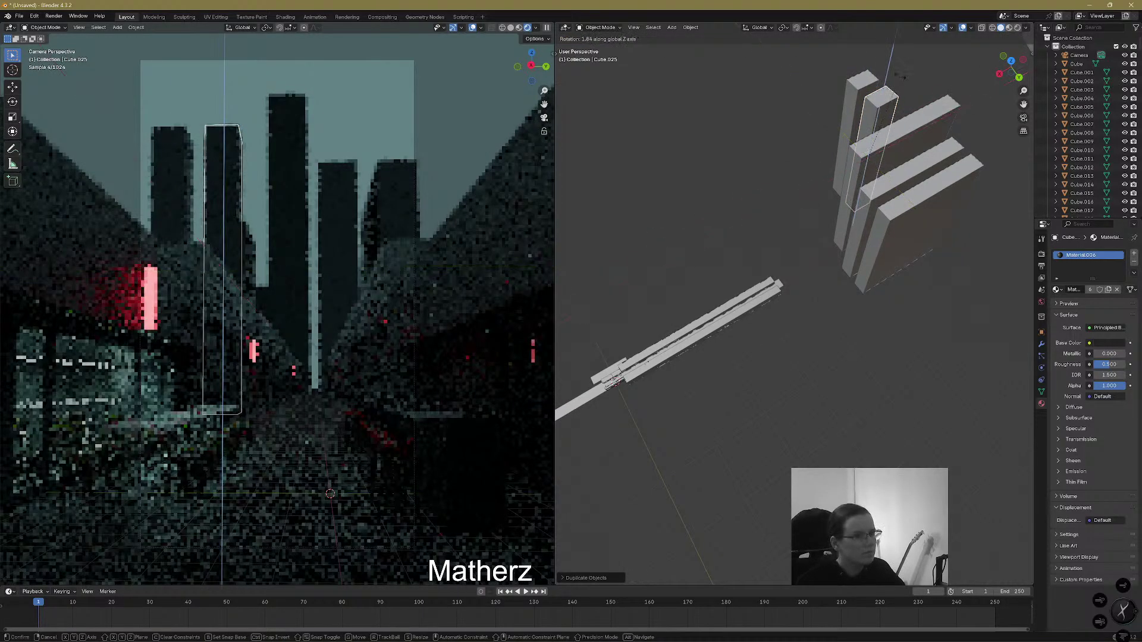
pyautogui.click(897, 141)
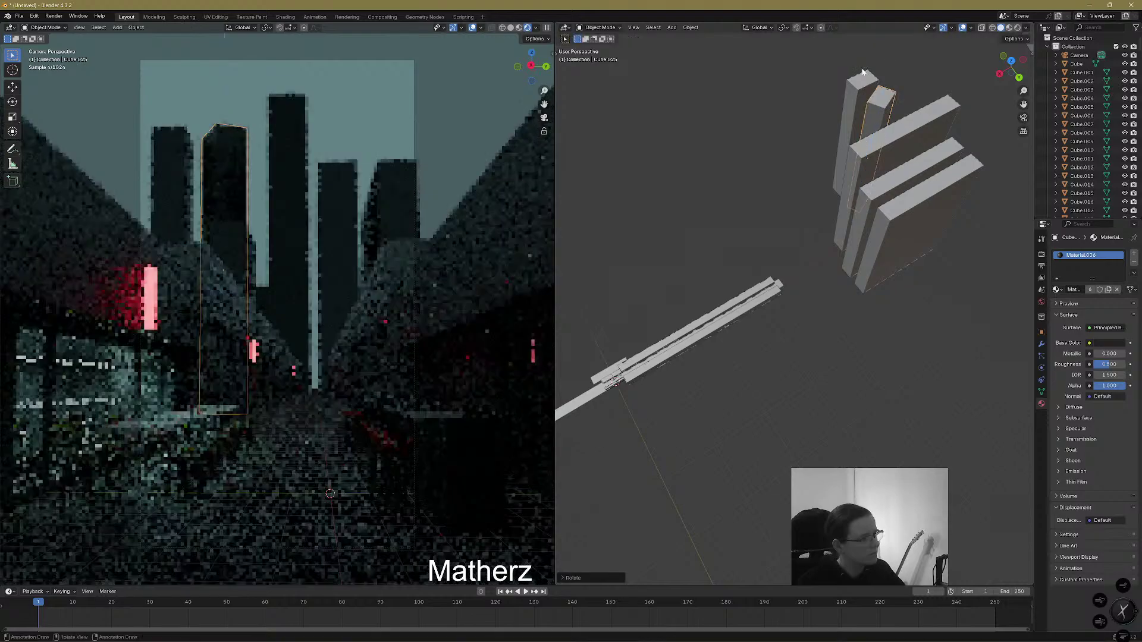
pyautogui.click(784, 143)
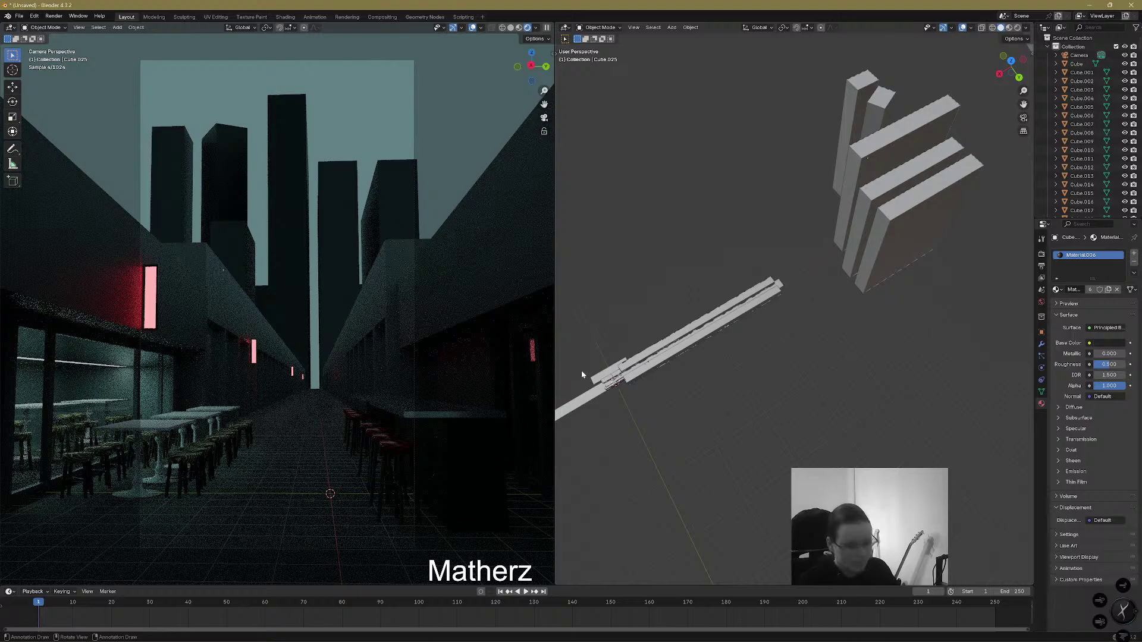
pyautogui.scroll(3, 490, 457)
pyautogui.scroll(-3, 469, 469)
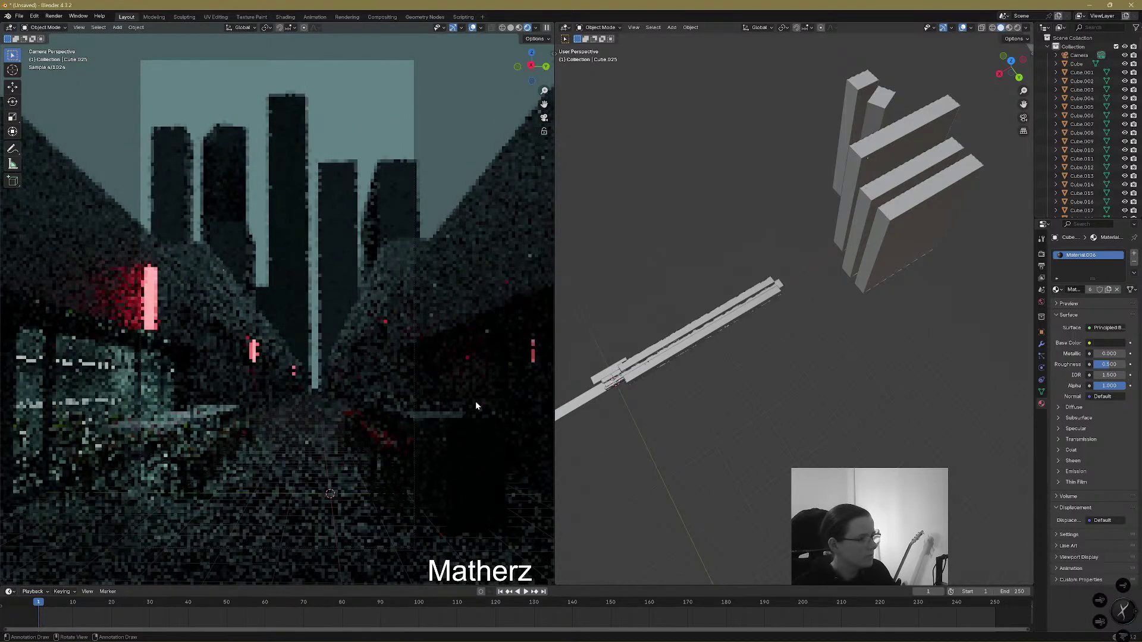
pyautogui.moveTo(807, 417); pyautogui.dragTo(780, 409, button='middle')
pyautogui.scroll(3, 721, 316)
pyautogui.moveTo(720, 319); pyautogui.dragTo(712, 343, button='middle')
pyautogui.moveTo(770, 273); pyautogui.dragTo(862, 446, button='middle')
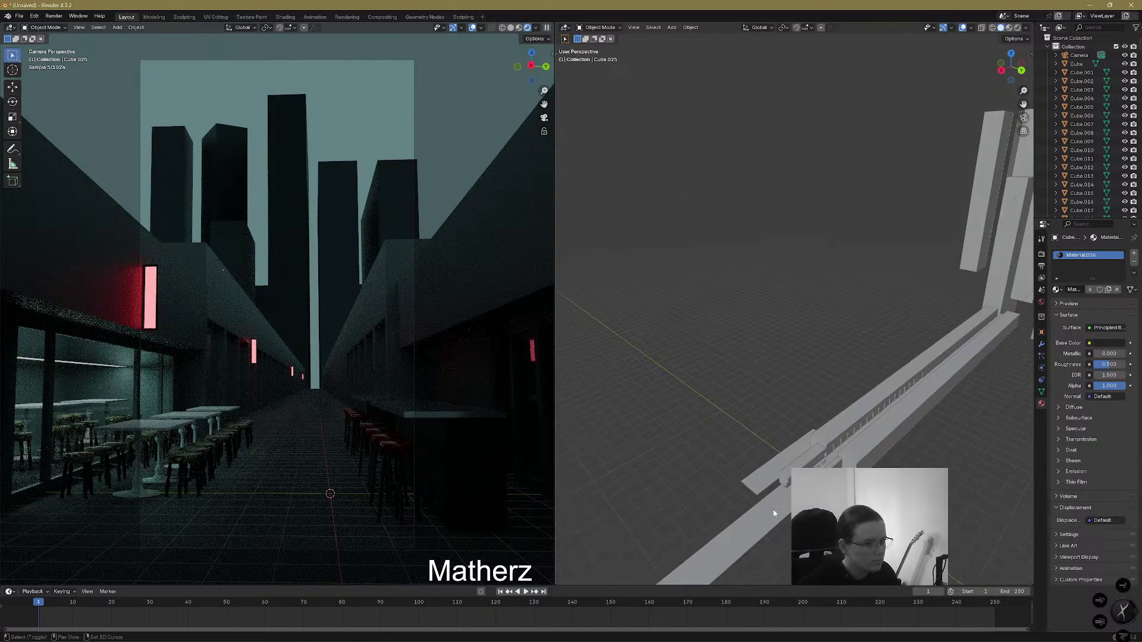
# Move the wet floor plane along the X axis so it reaches farther toward the distant towers
pyautogui.click(772, 514)
pyautogui.press('g')
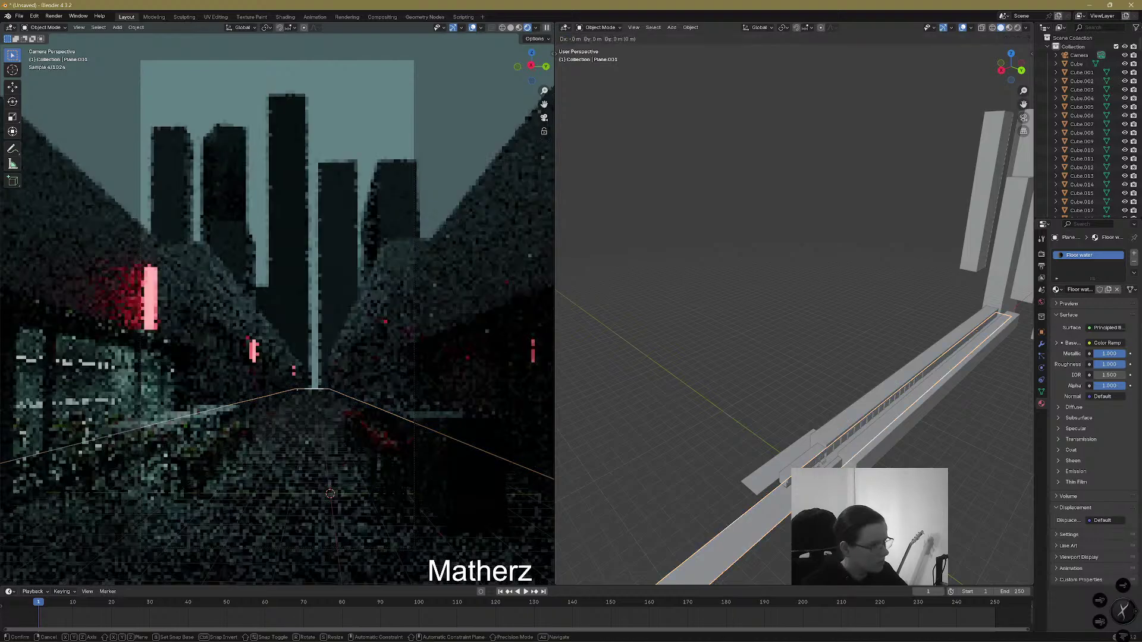
pyautogui.press('x')
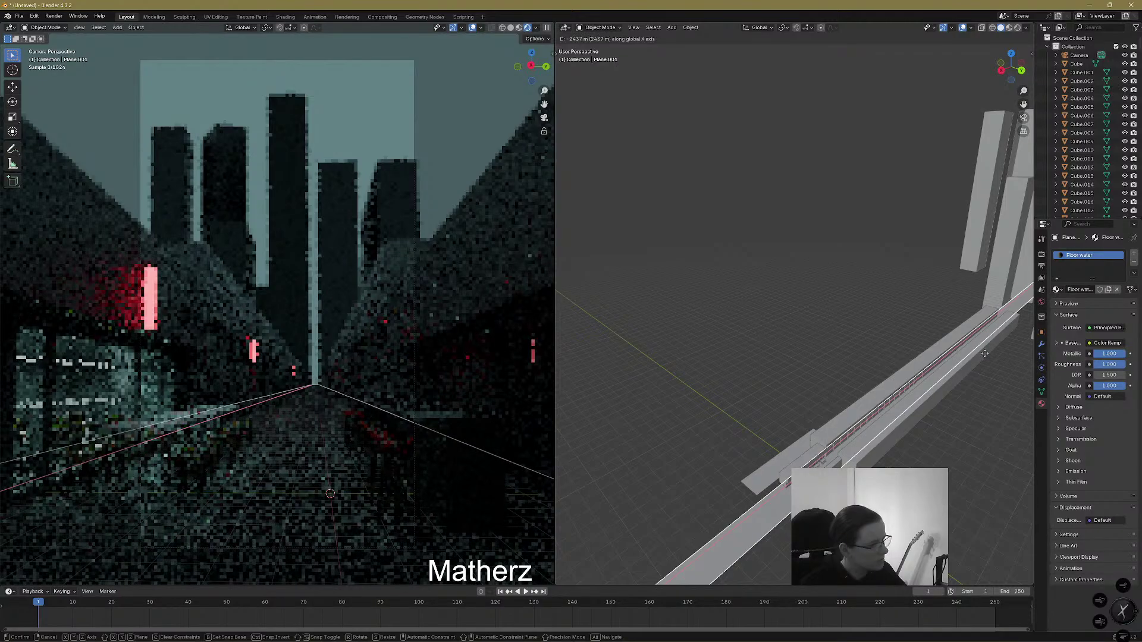
pyautogui.click(977, 355)
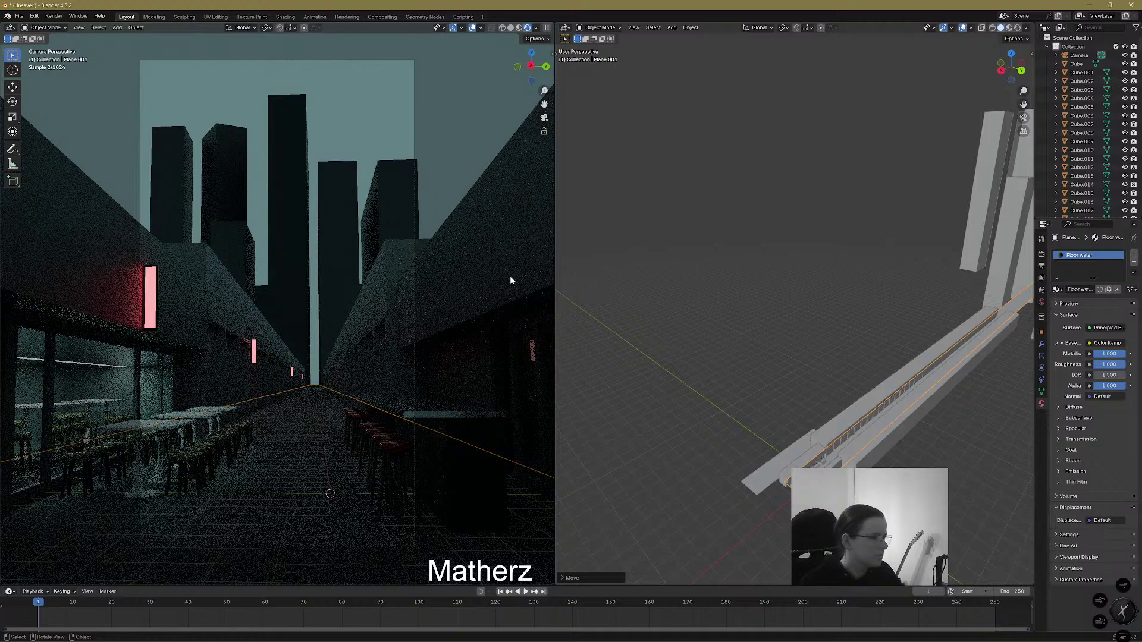
pyautogui.hotkey('alt', 'a')
# Duplicate both long street building rows and raise the copies about 12.4 m along the Z axis as an upper layer
pyautogui.moveTo(566, 393); pyautogui.dragTo(910, 331, button='middle')
pyautogui.click(832, 384)
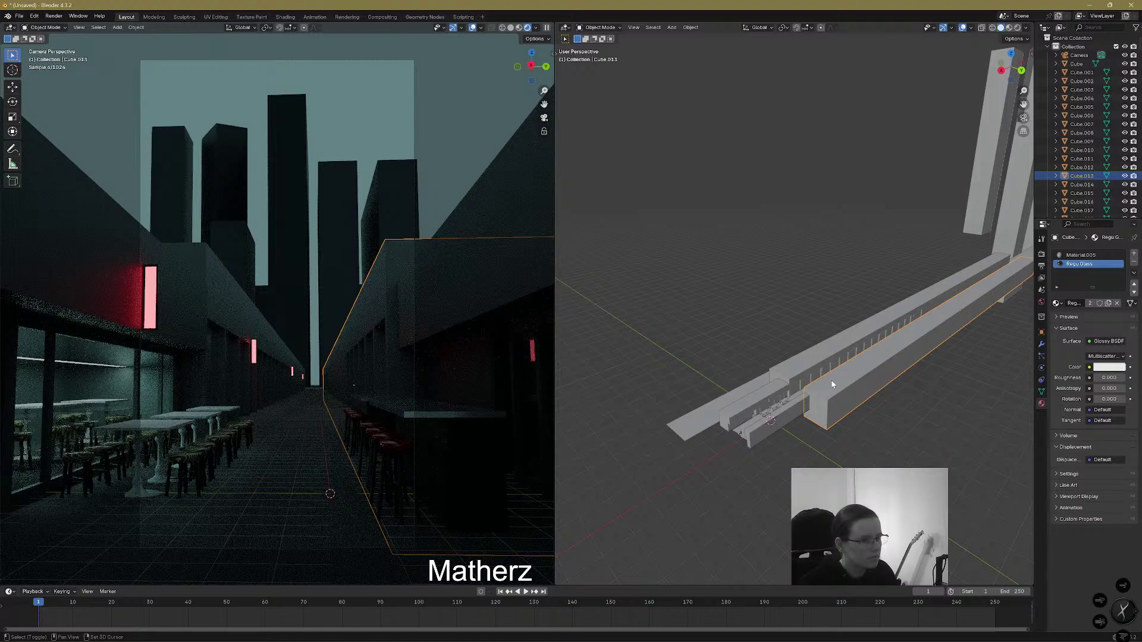
pyautogui.keyDown('shift'); pyautogui.click(863, 402); pyautogui.keyUp('shift')
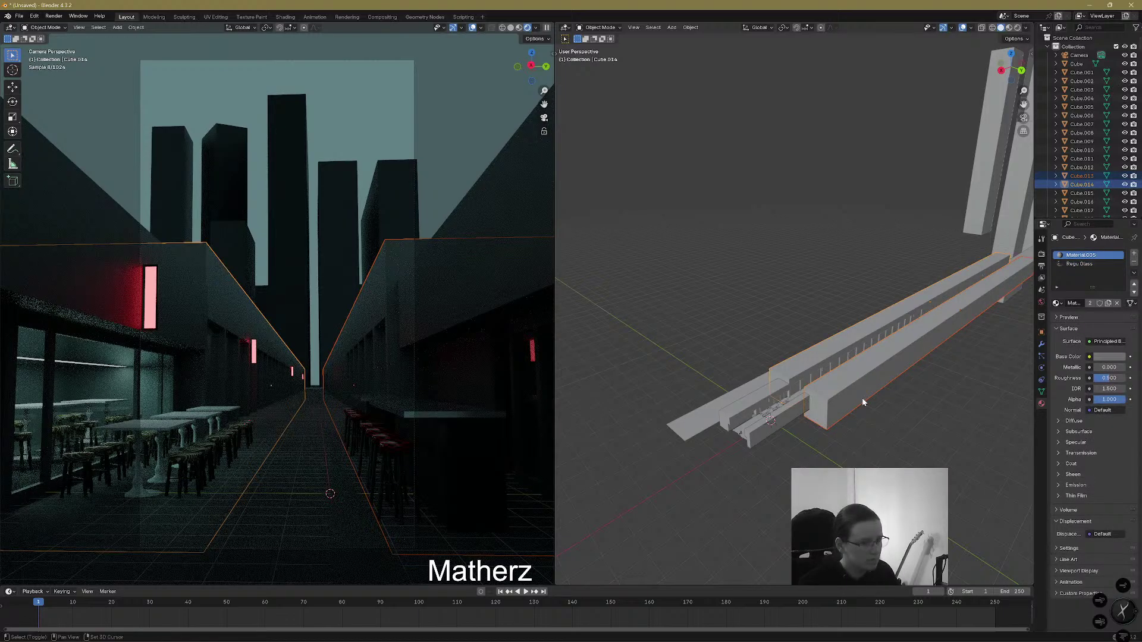
pyautogui.hotkey('shift', 'd')
pyautogui.press('z')
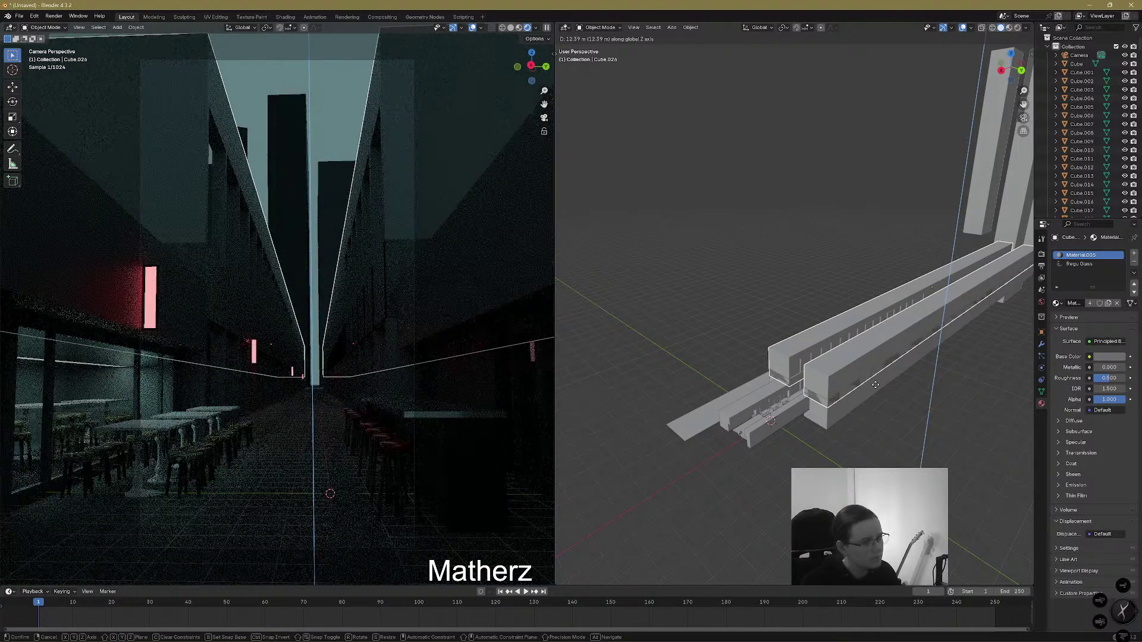
pyautogui.click(874, 385)
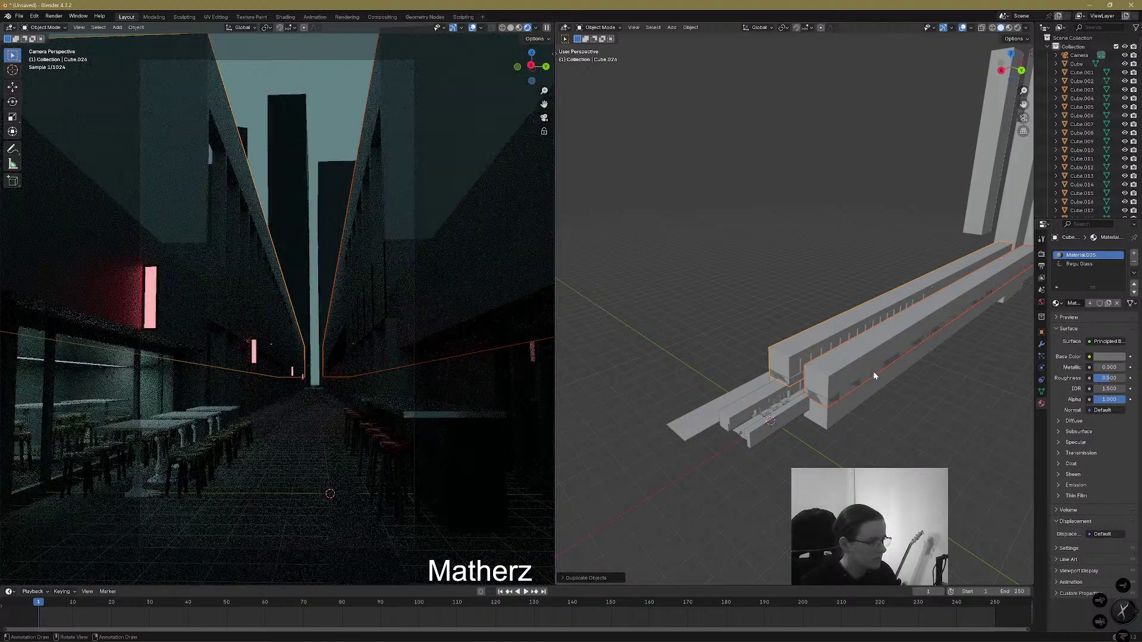
# Duplicate the two raised outer towers along the Y axis into the skyline's centre and lower the copies along the Z axis
pyautogui.moveTo(893, 262); pyautogui.dragTo(914, 299, button='middle')
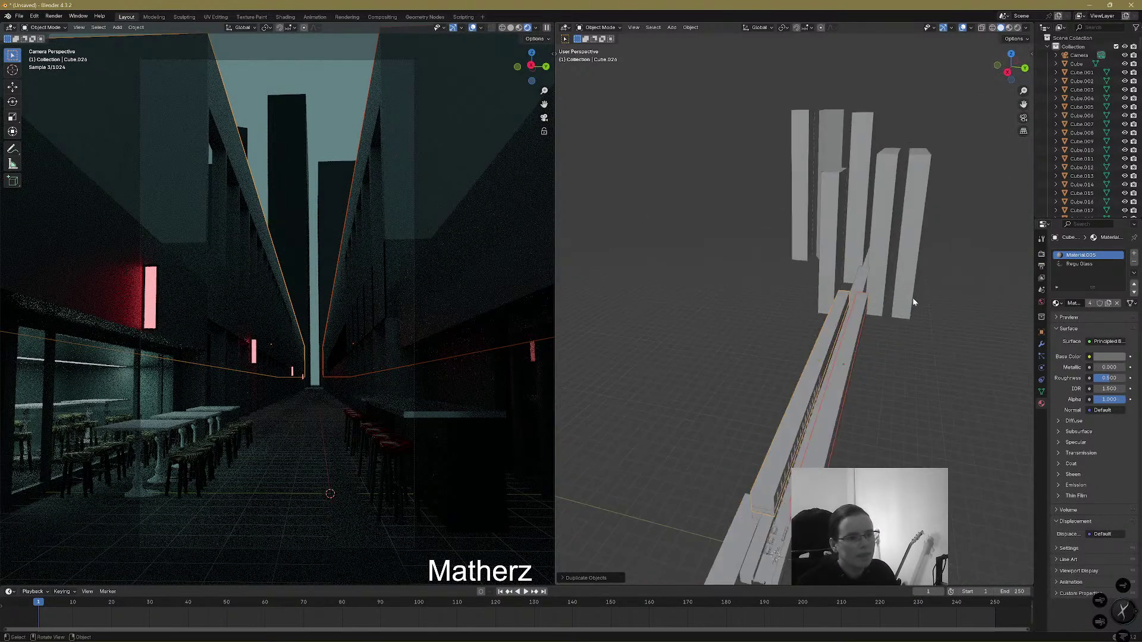
pyautogui.click(810, 131)
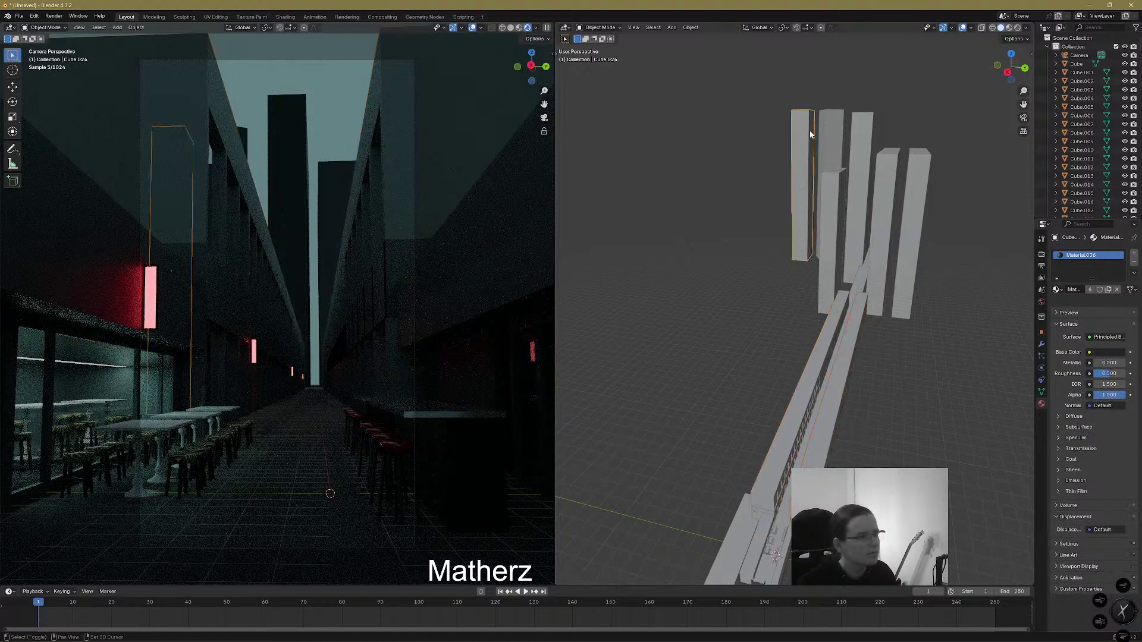
pyautogui.keyDown('shift'); pyautogui.click(836, 137); pyautogui.keyUp('shift')
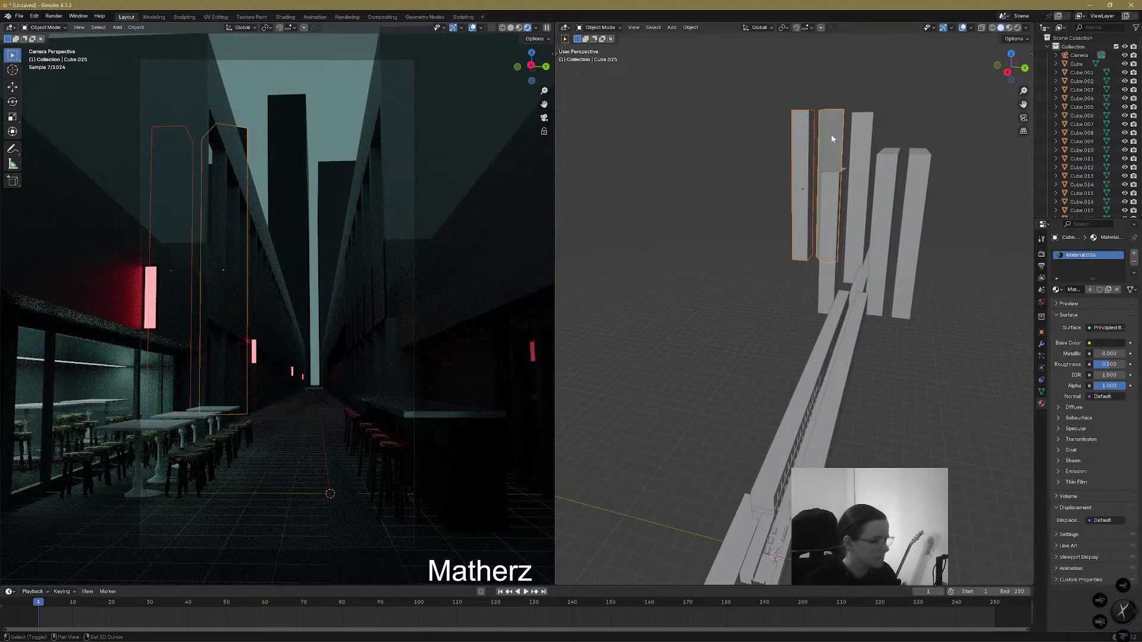
pyautogui.hotkey('shift', 'd')
pyautogui.press('y')
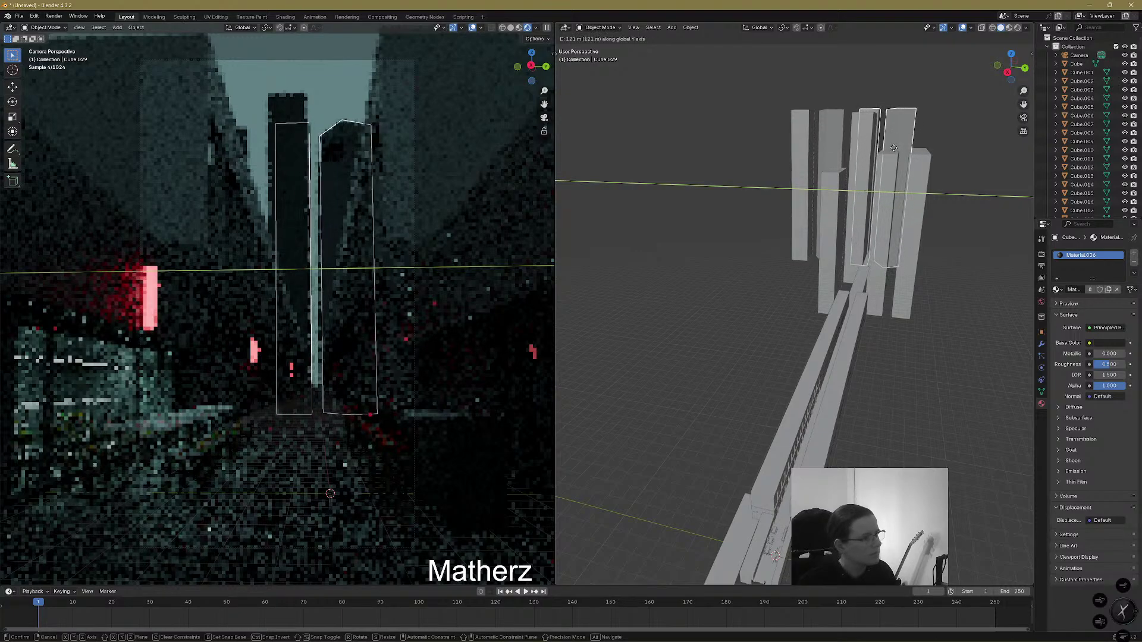
pyautogui.click(879, 151)
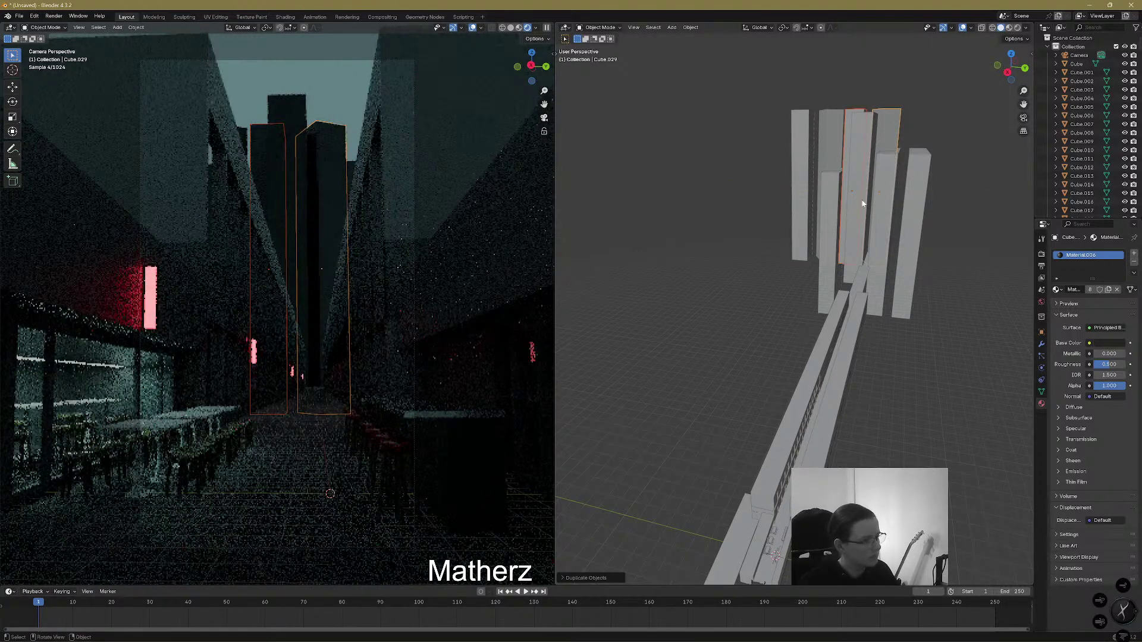
pyautogui.press('g')
pyautogui.press('z')
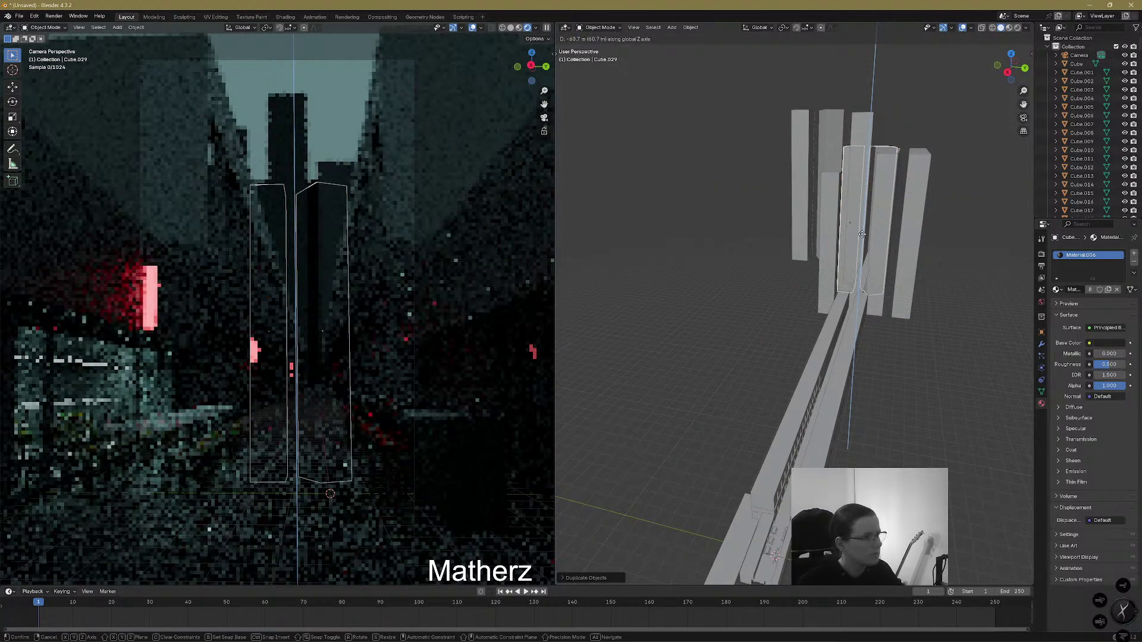
pyautogui.click(862, 236)
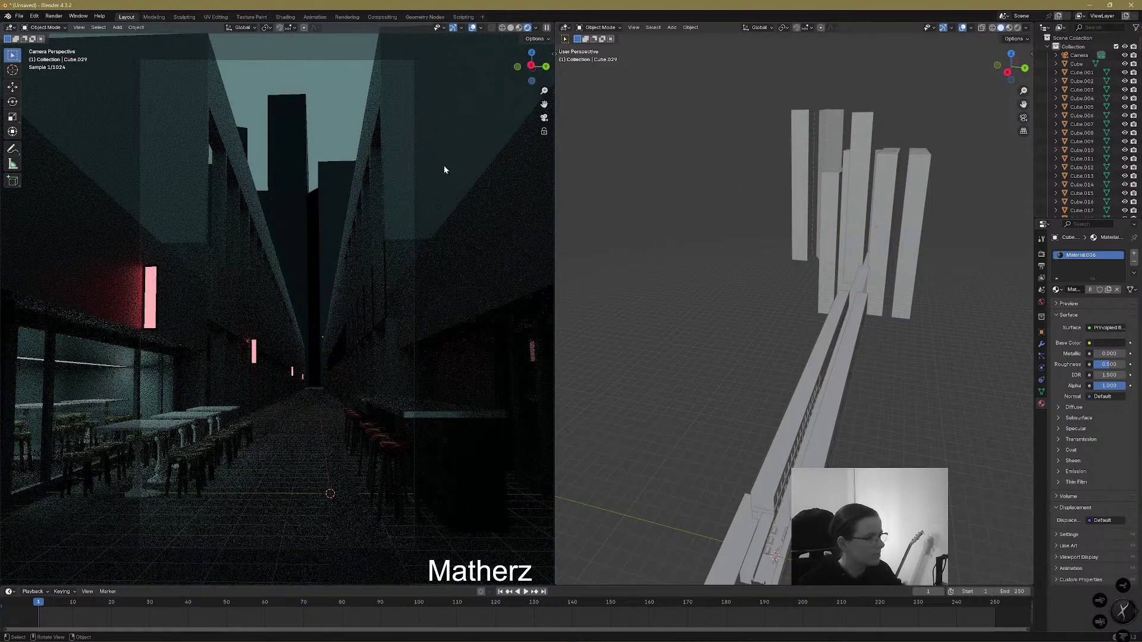
# Move the camera back about 6.7 m along its local Z axis
pyautogui.click(411, 59)
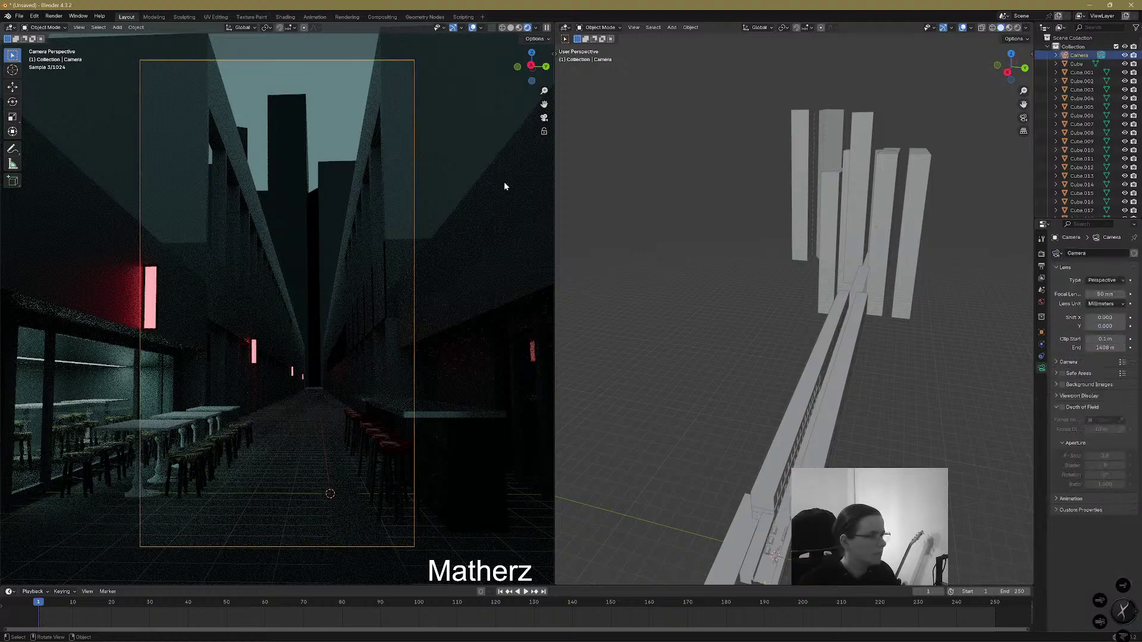
pyautogui.press('g')
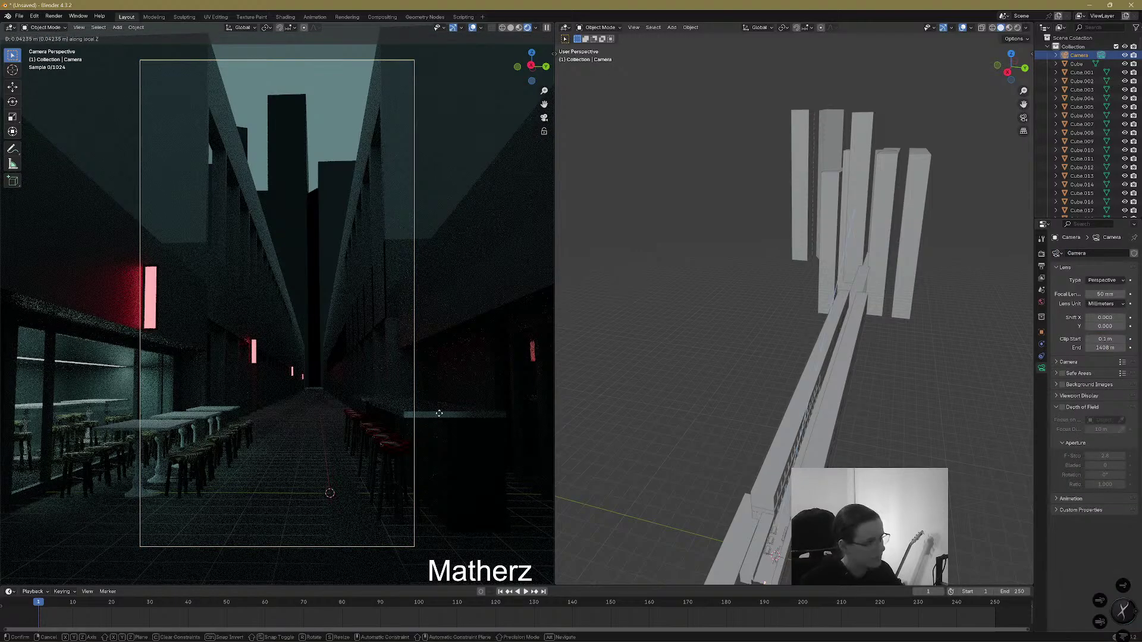
pyautogui.press('z')
pyautogui.press('z')
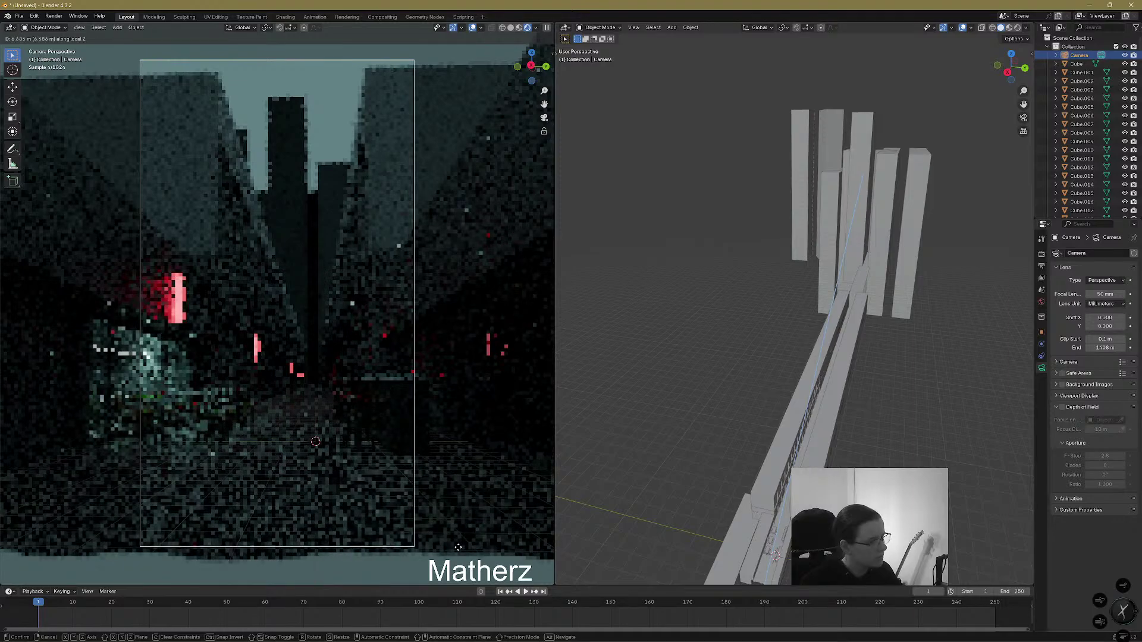
pyautogui.click(458, 547)
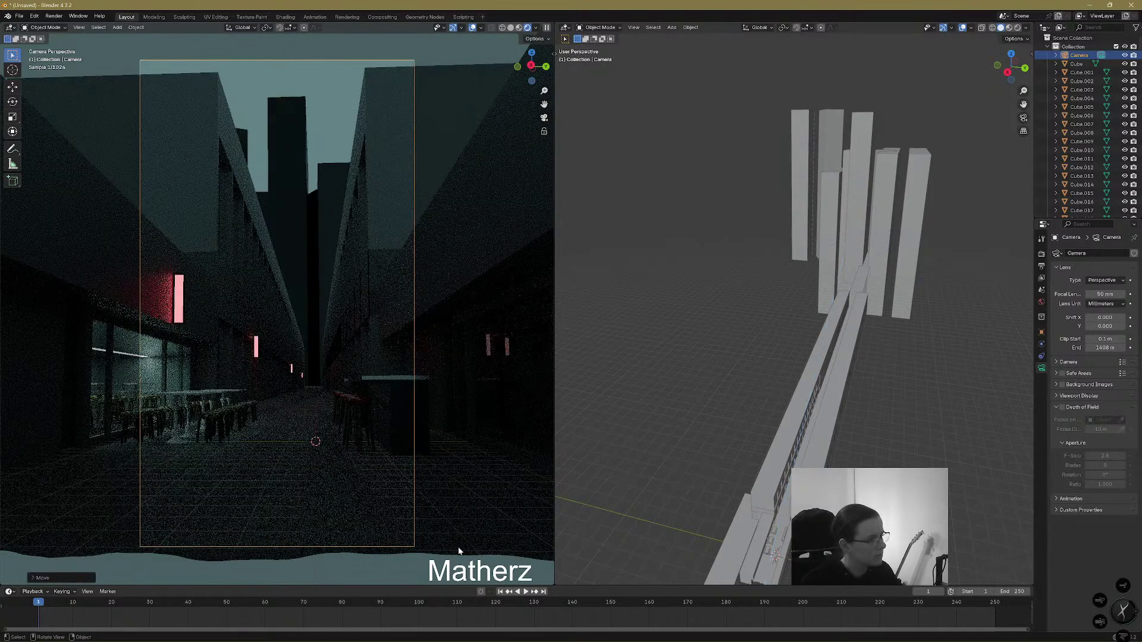
# Shift the camera slightly and rotate it freely to re-aim the street view
pyautogui.press('g')
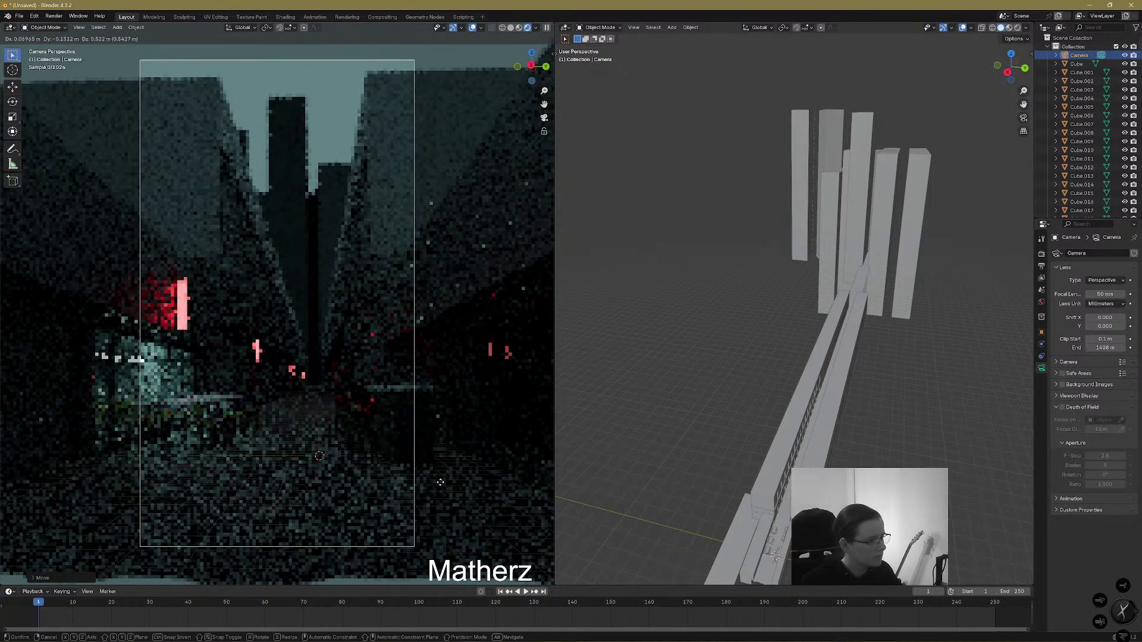
pyautogui.press('r')
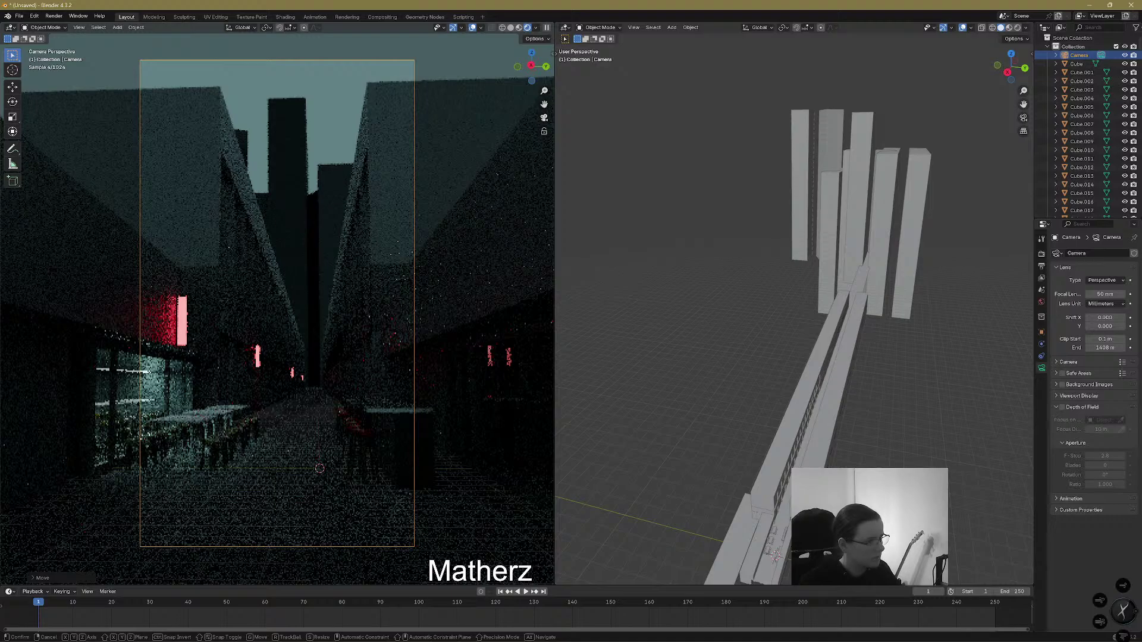
pyautogui.press('r')
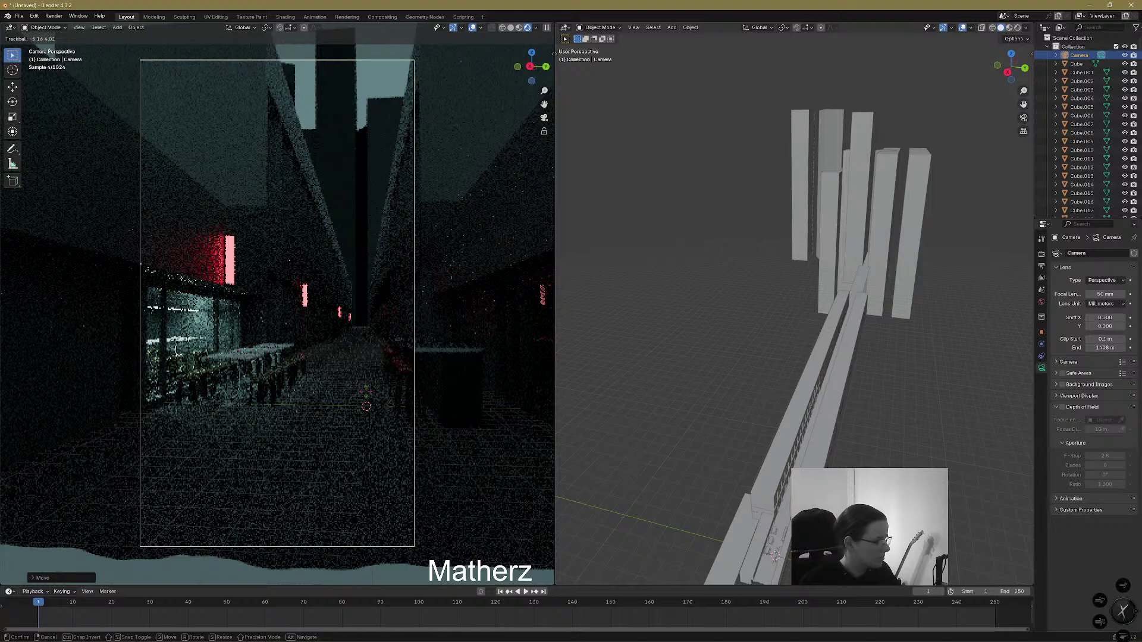
pyautogui.click(367, 391)
# Move the camera about 2.7 m sideways across the street and rotate it freely toward the skyline
pyautogui.press('g')
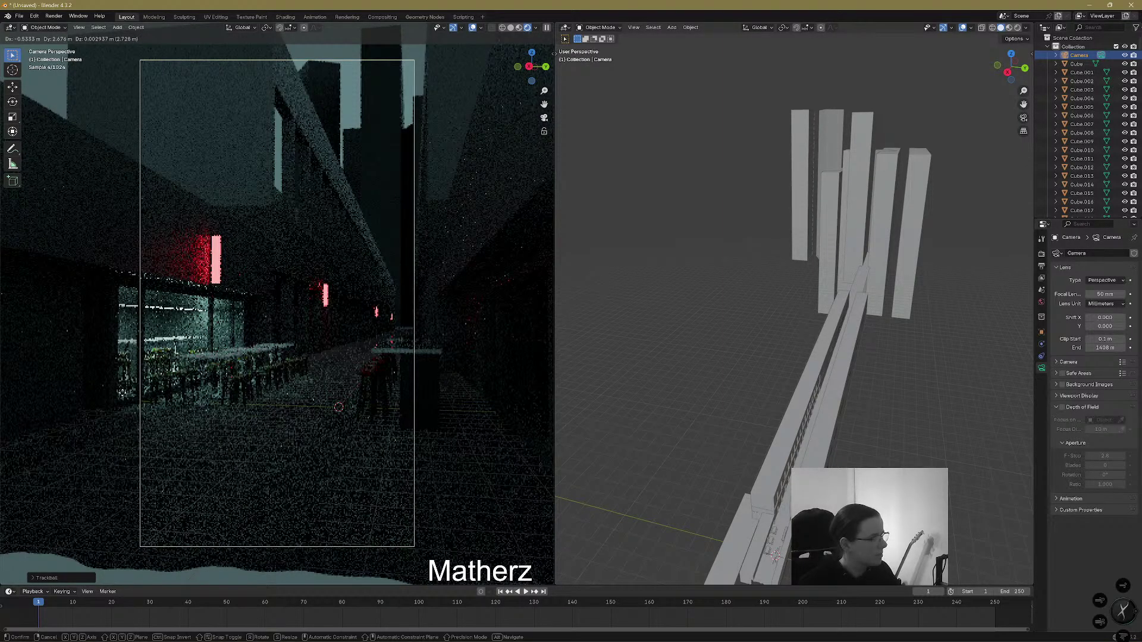
pyautogui.click(122, 392)
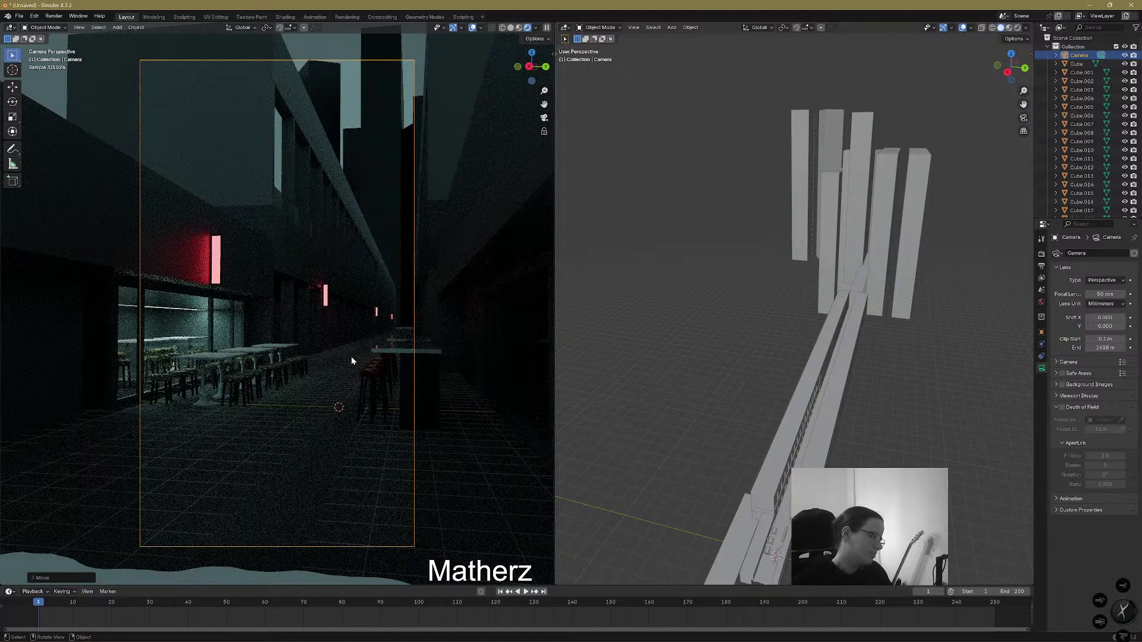
pyautogui.press('r')
pyautogui.press('r')
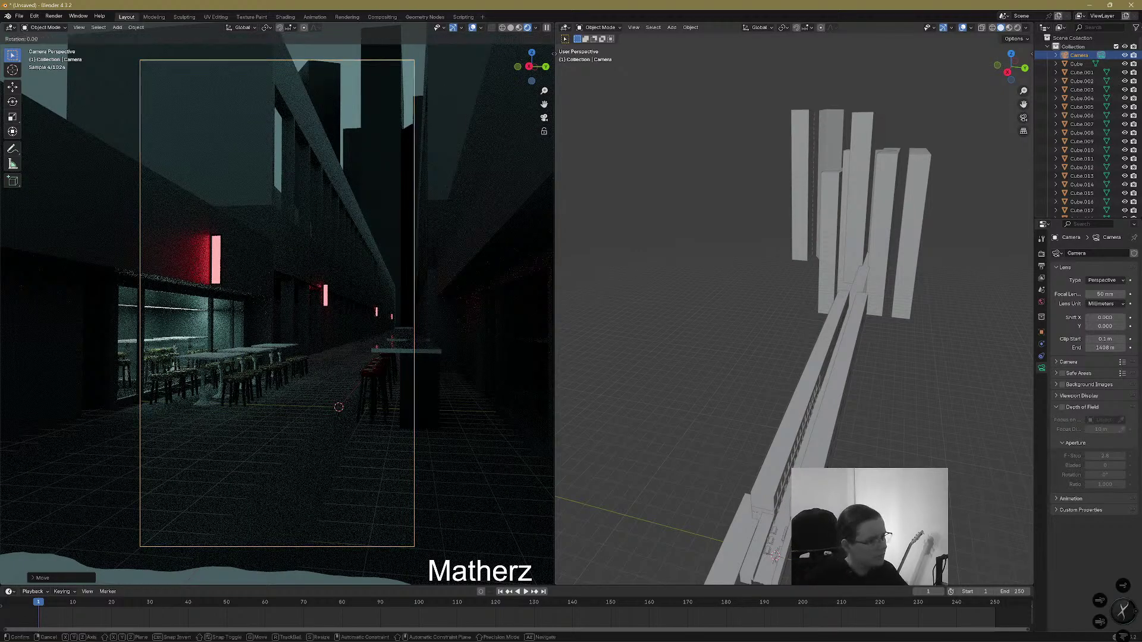
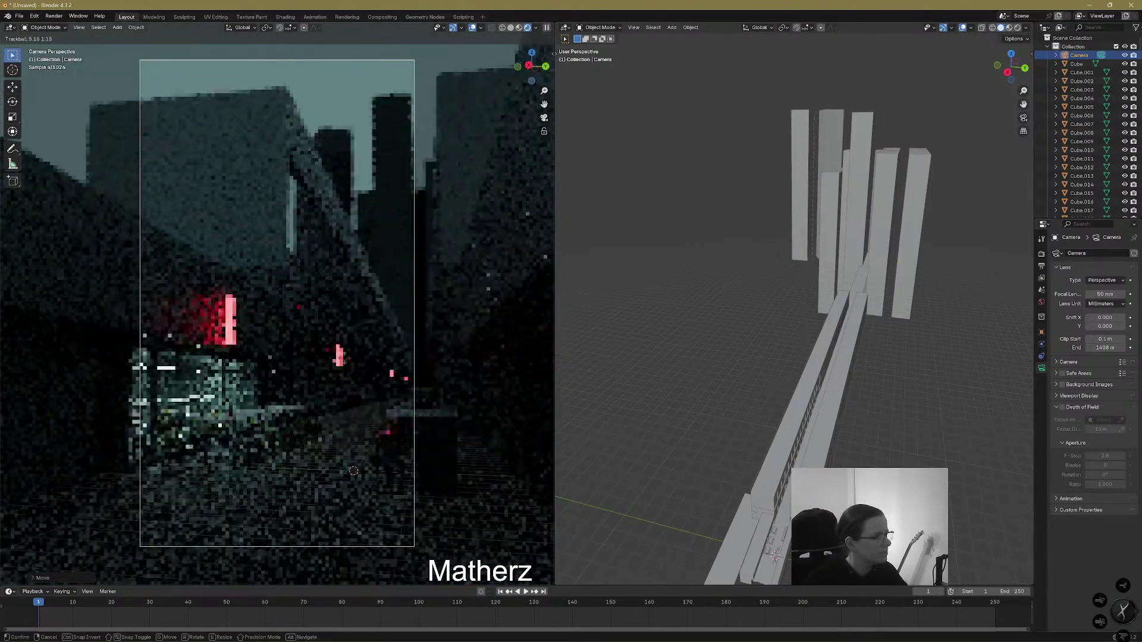
pyautogui.click(340, 358)
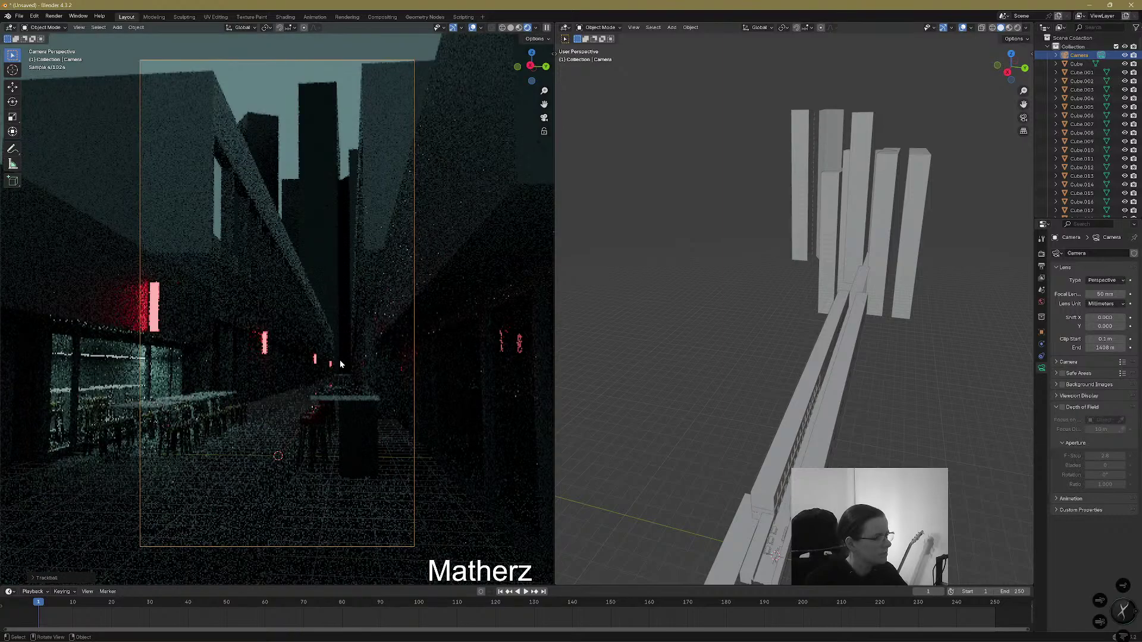
# Try rolling the camera by about 15 degrees
pyautogui.press('r')
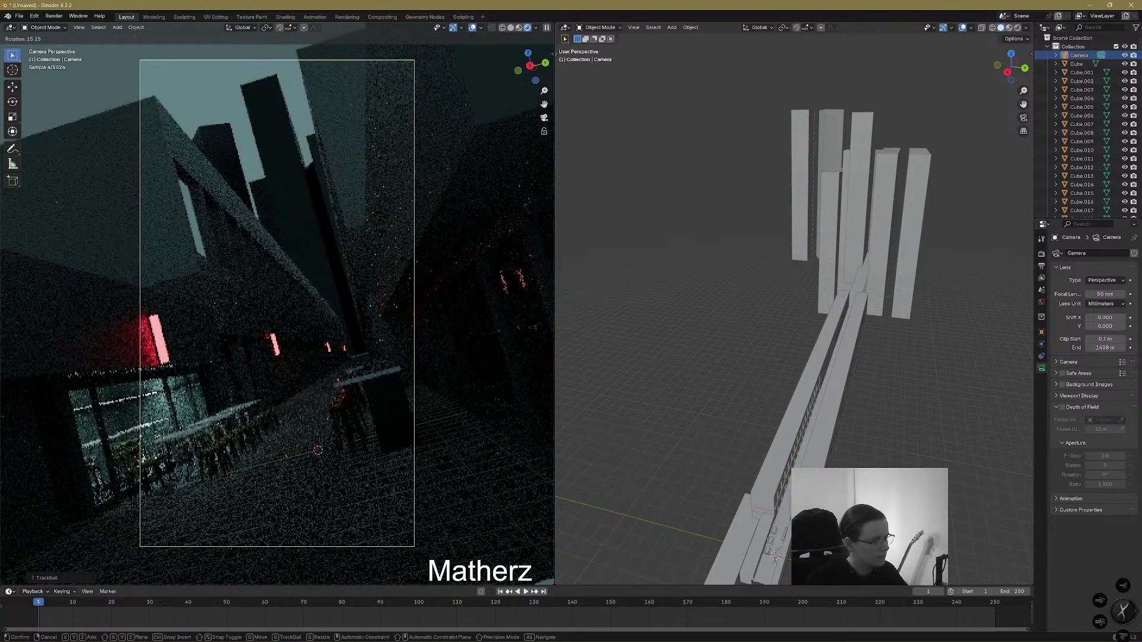
pyautogui.click(484, 455)
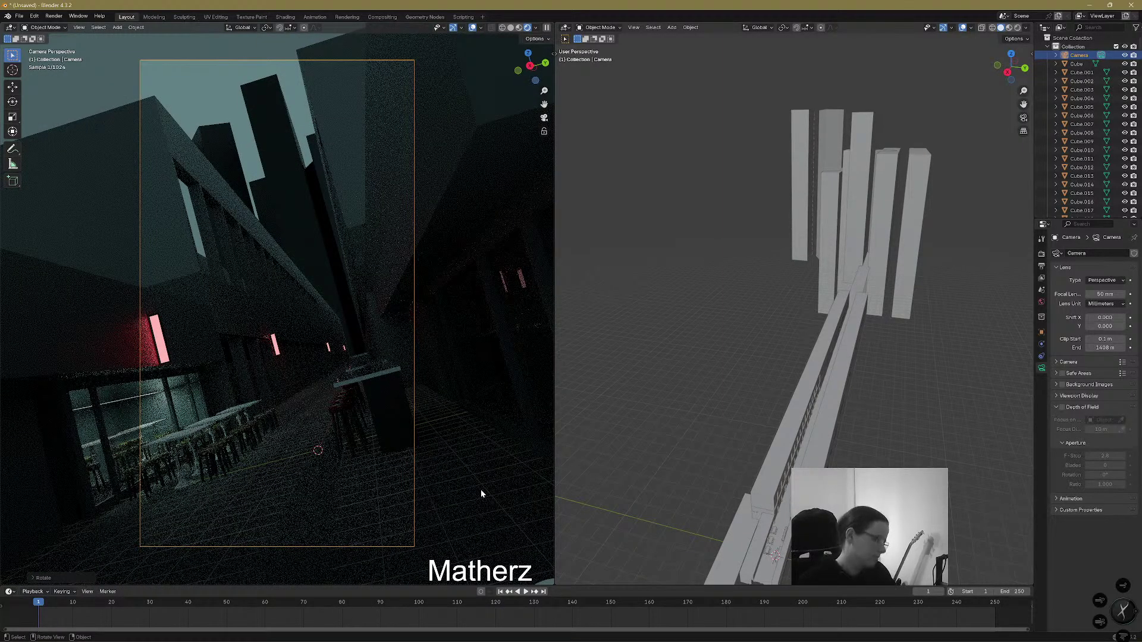
# Move the camera about 2.1 m back toward the street's centre to frame both building rows
pyautogui.press('g')
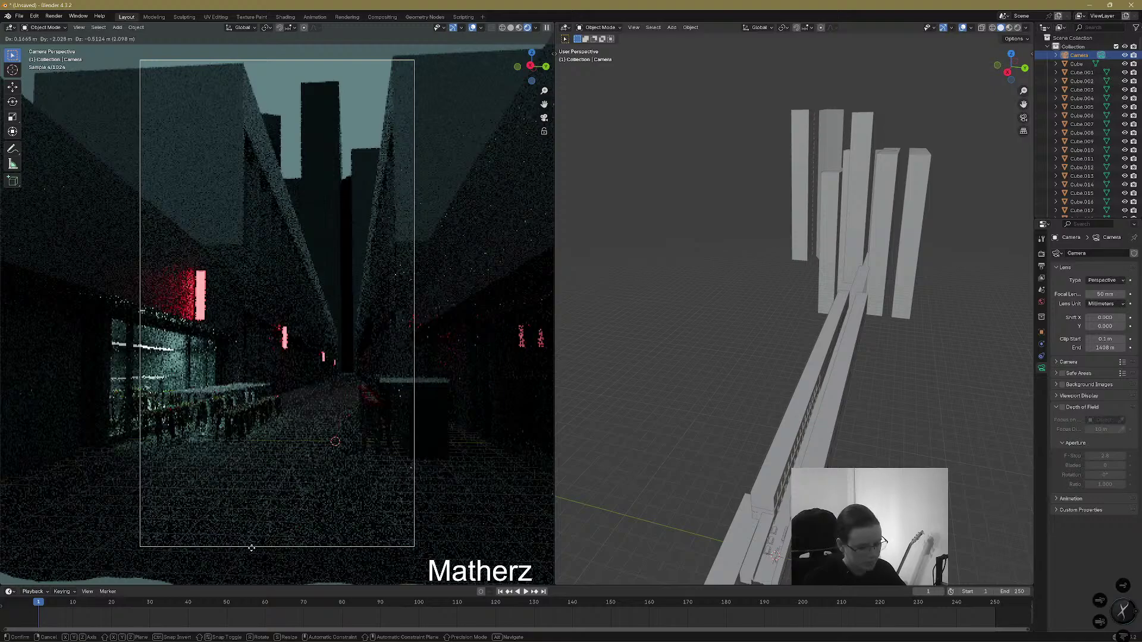
pyautogui.click(251, 547)
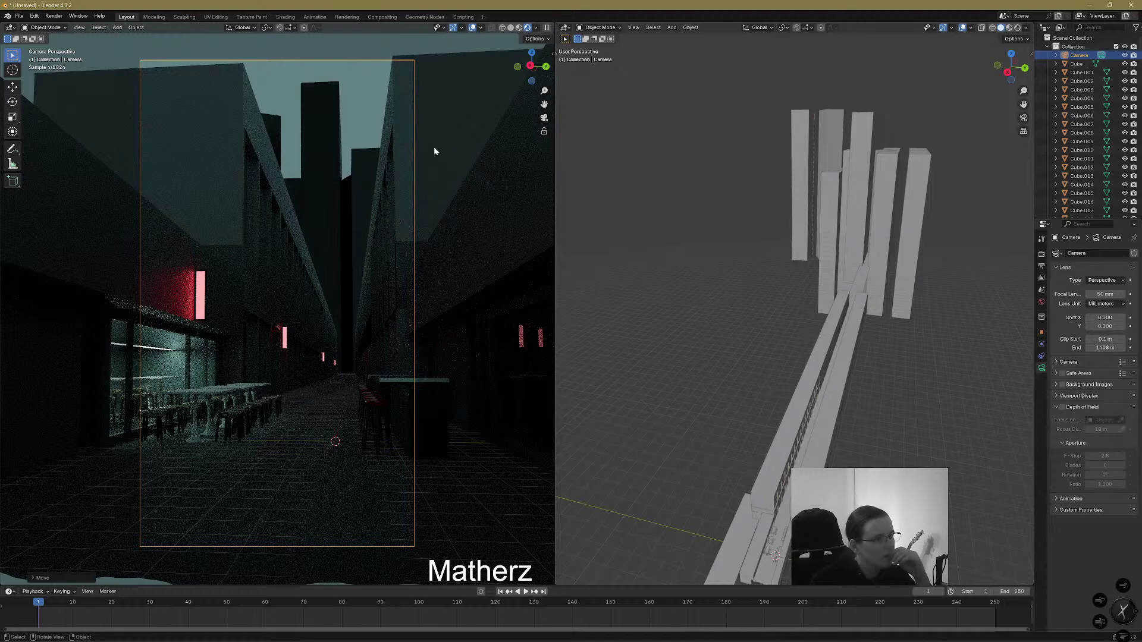
# Set the world background's strength to 1.200
pyautogui.click(1041, 302)
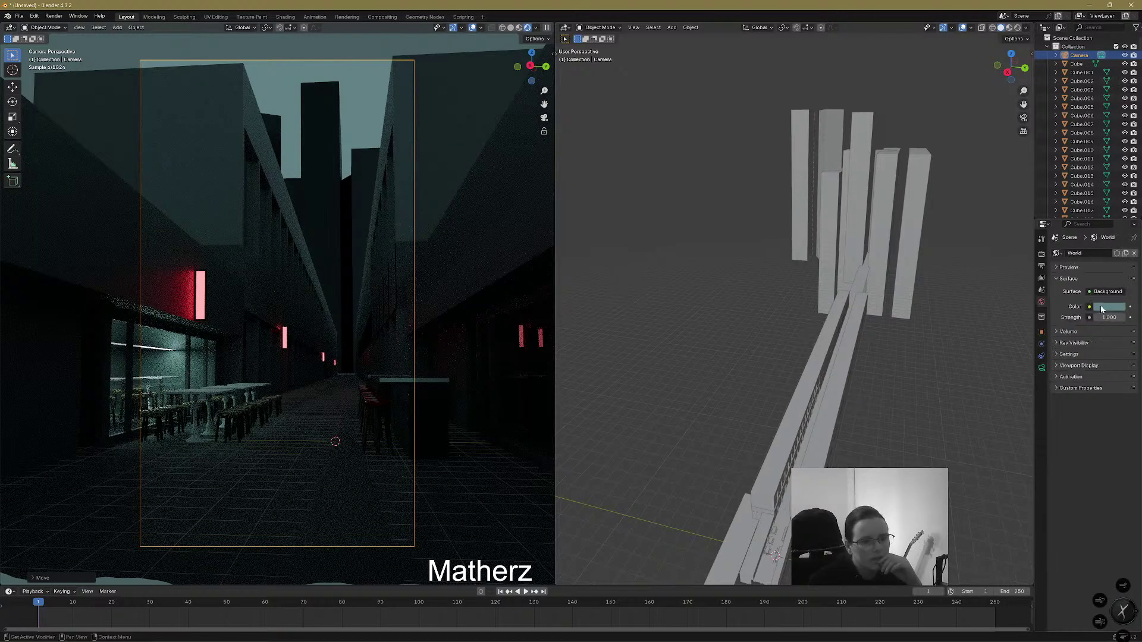
pyautogui.click(1100, 305)
pyautogui.moveTo(1115, 317)
pyautogui.mouseDown()
pyautogui.moveTo(1065, 316)
pyautogui.moveTo(1115, 317)
pyautogui.mouseUp()
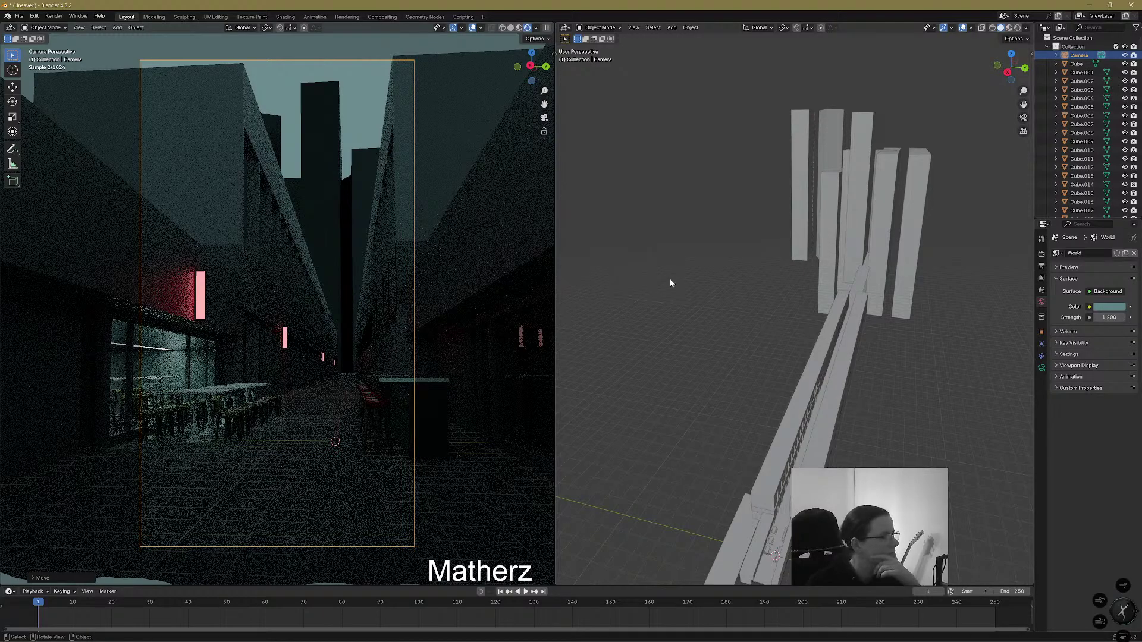
# Duplicate the distant tower beyond the bar-side building row and place the copy lower and nearer, beside that row
pyautogui.click(880, 256)
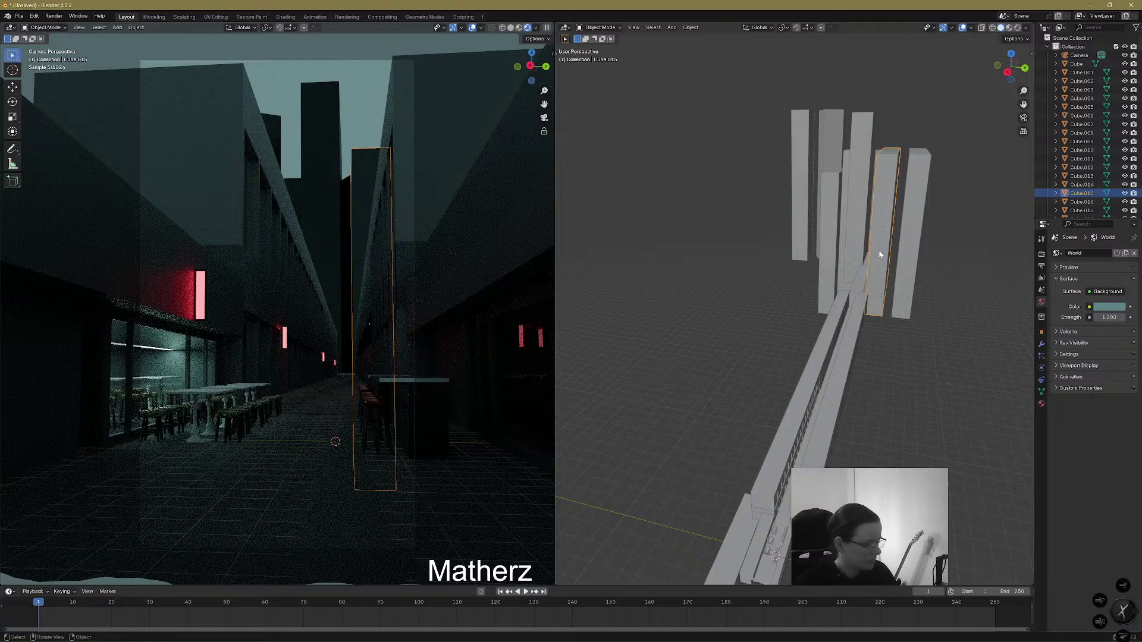
pyautogui.hotkey('shift', 'd')
pyautogui.click(921, 352)
# Stretch the duplicated tower beside the bar-side building row along the global X axis into a wide slab
pyautogui.press('s')
pyautogui.press('y')
pyautogui.press('x')
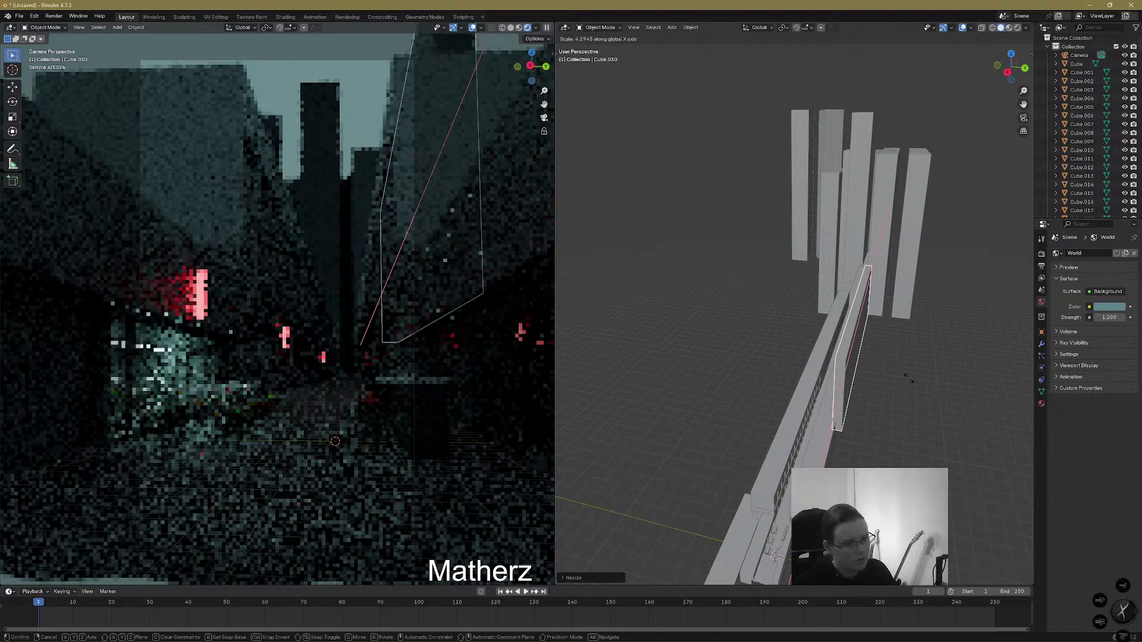
pyautogui.click(944, 313)
# Rotate the stretched block 90° about the global Y axis and 90° about the global X axis to lay it across the street
pyautogui.press('r')
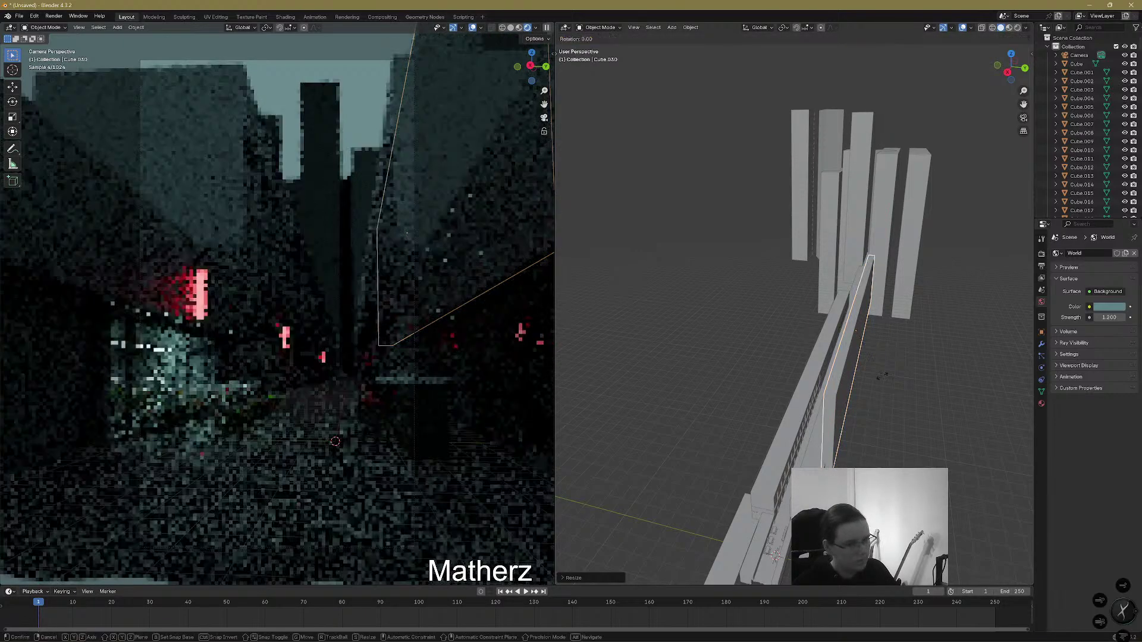
pyautogui.press('y')
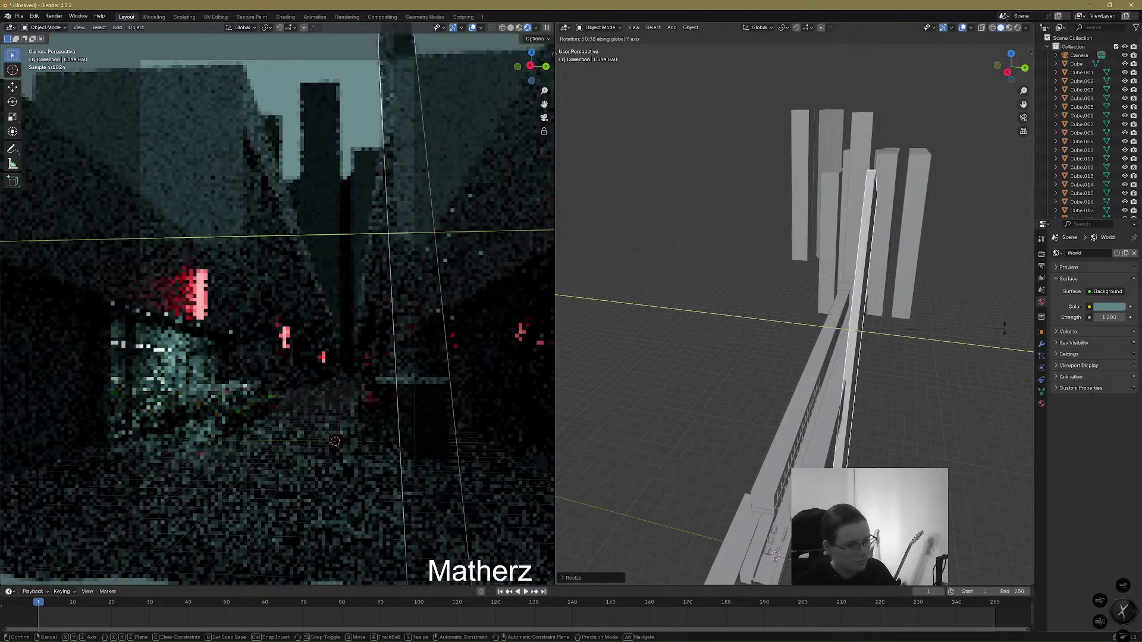
pyautogui.write('90')
pyautogui.click(1003, 328)
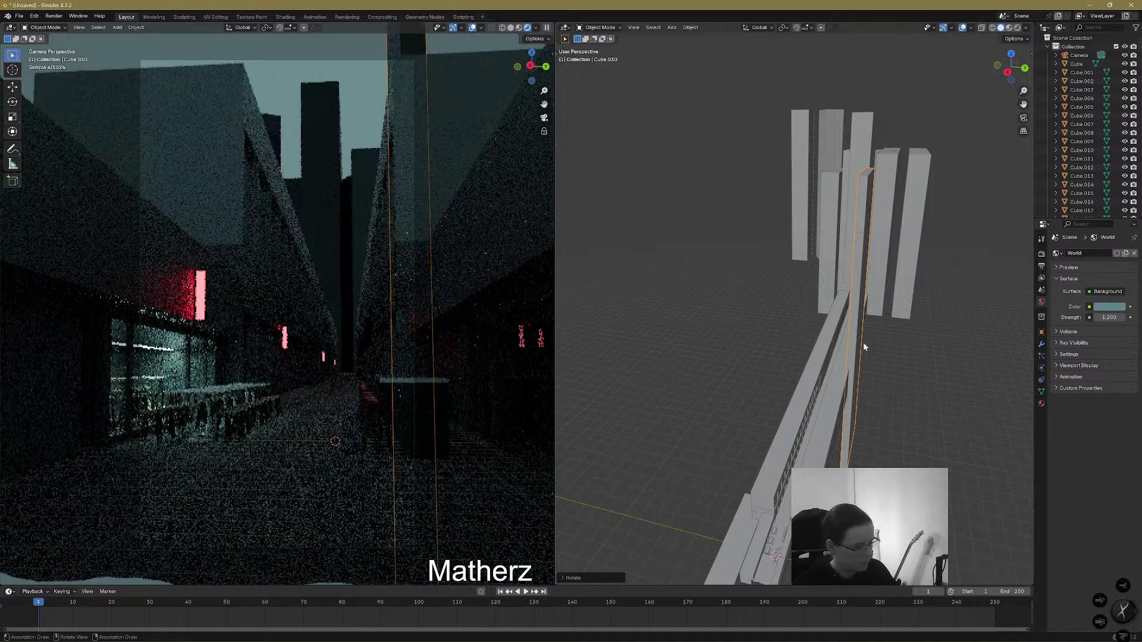
pyautogui.press('r')
pyautogui.press('x')
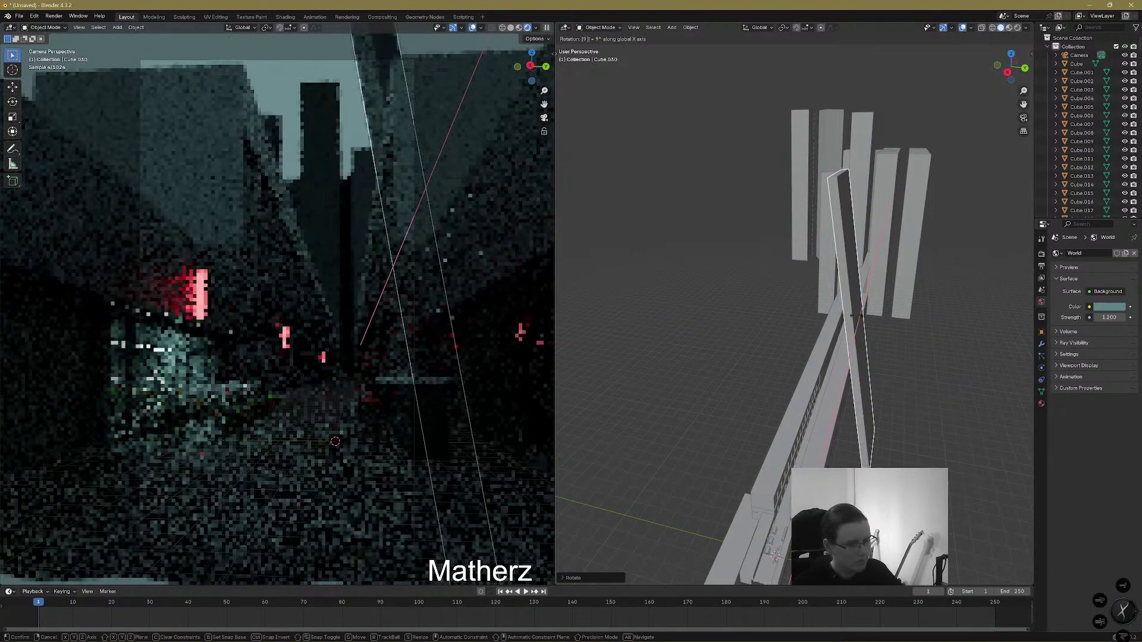
pyautogui.write('90')
pyautogui.click(931, 365)
# Shrink the block to a slim beam, shift it along Y to bridge the gap between both building rows, and lower it slightly
pyautogui.press('s')
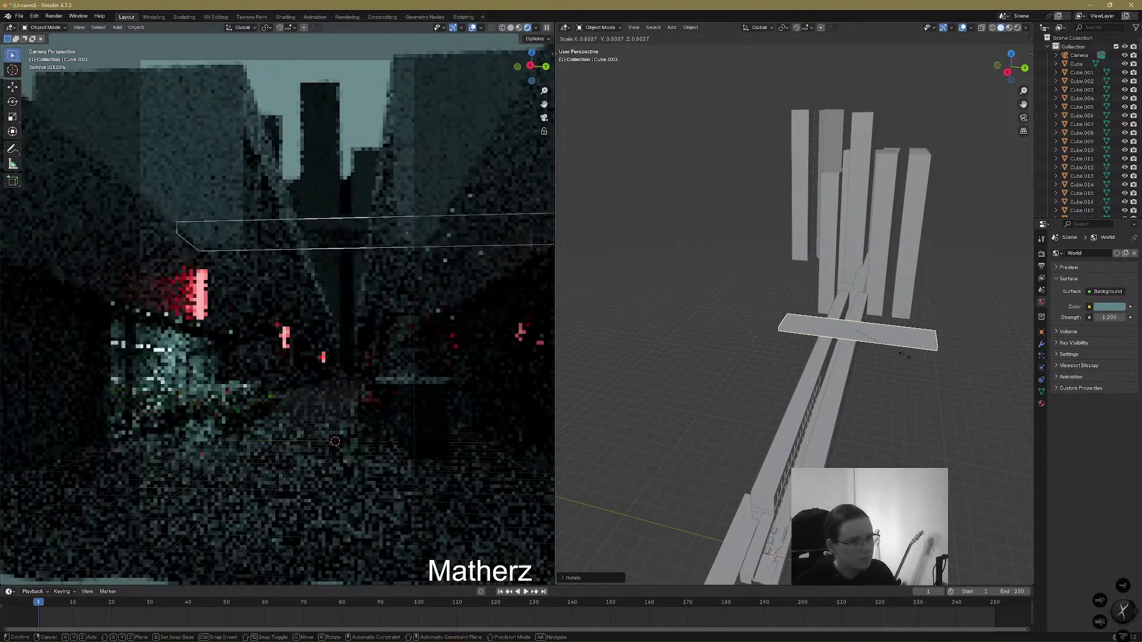
pyautogui.click(878, 345)
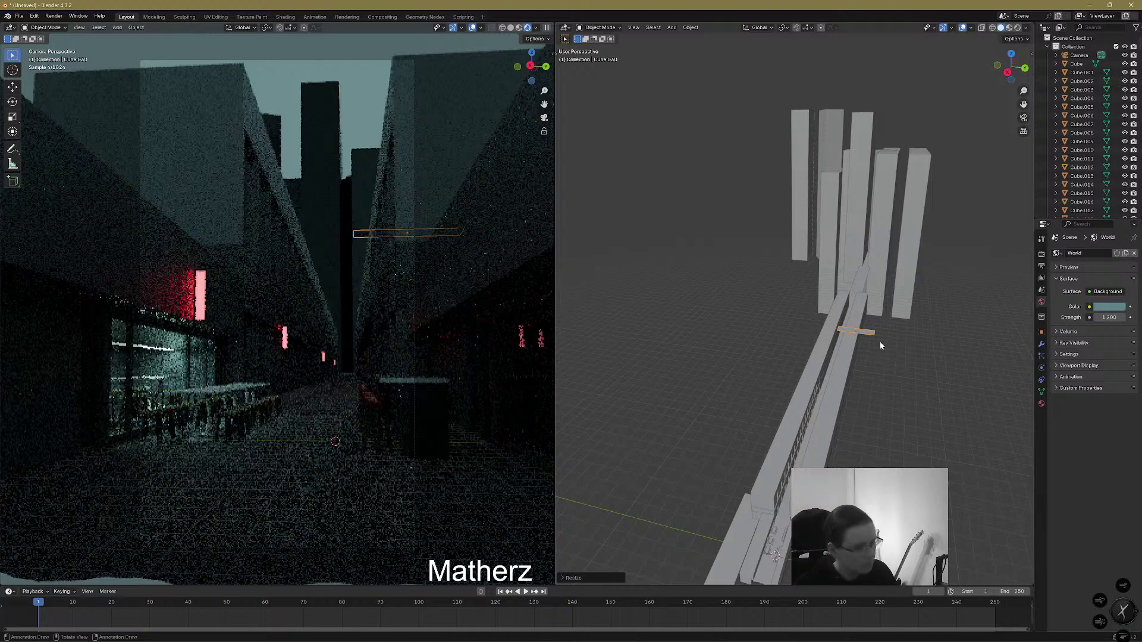
pyautogui.press('g')
pyautogui.press('y')
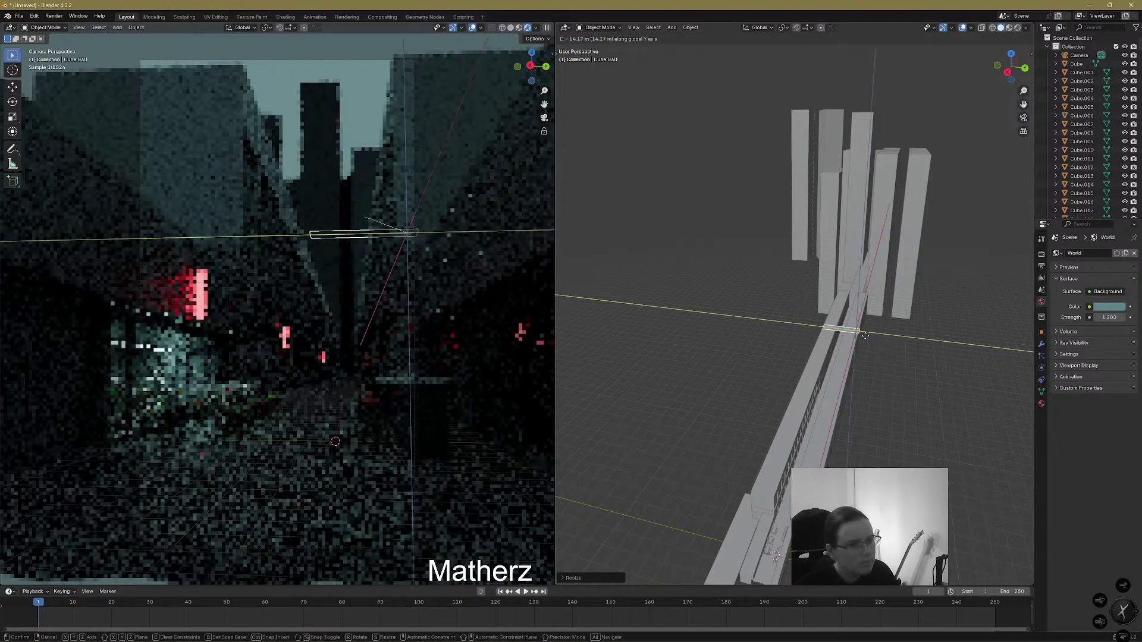
pyautogui.click(864, 338)
pyautogui.press('g')
pyautogui.press('z')
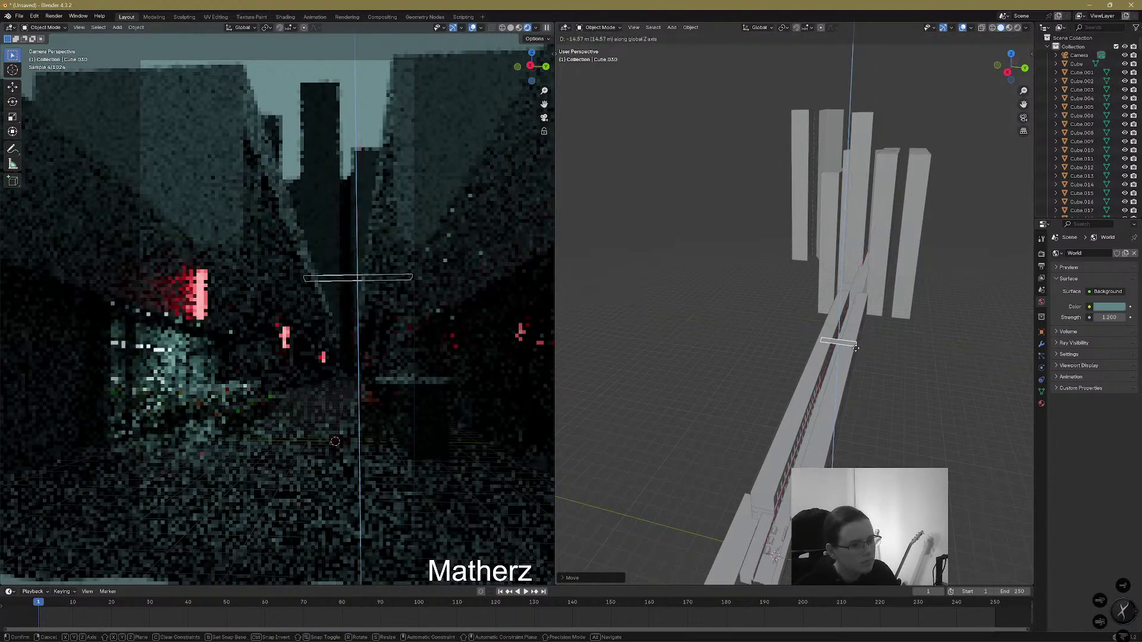
pyautogui.click(842, 338)
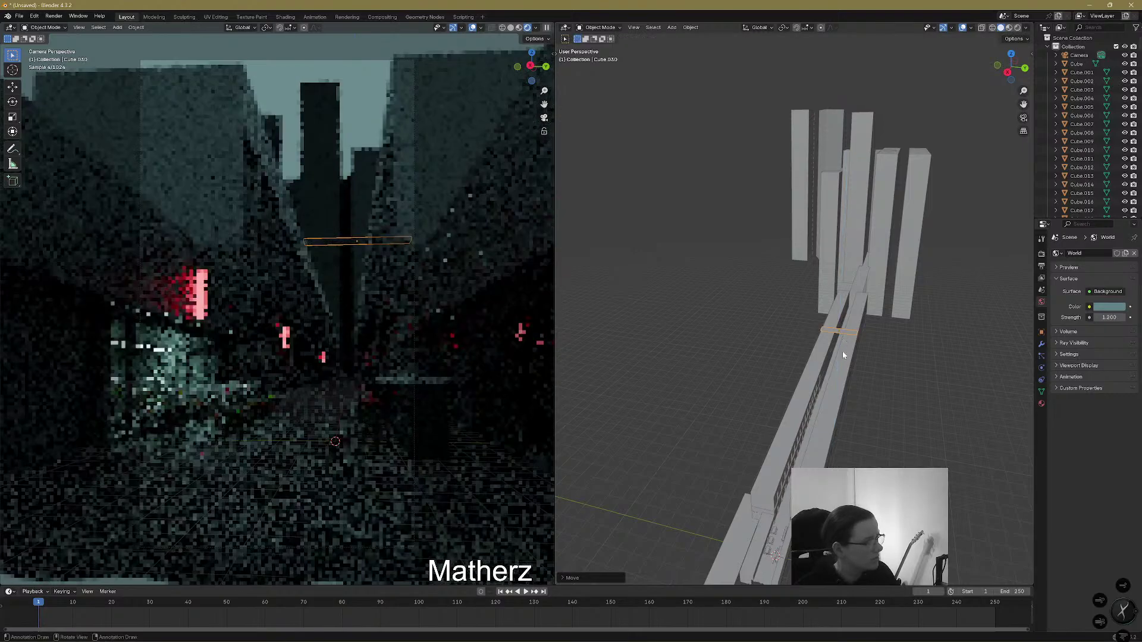
pyautogui.scroll(6, 853, 349)
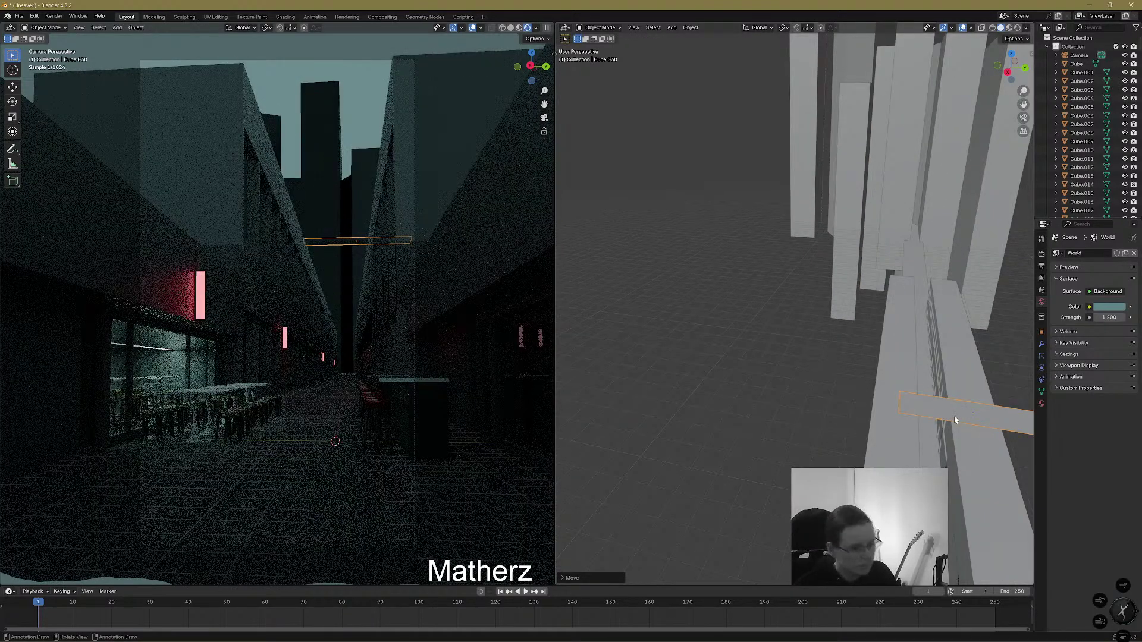
# Lower the bridge slab along Z to span the gap between the two long buildings, and shift it about -5 m along Y
pyautogui.moveTo(959, 422); pyautogui.dragTo(800, 387, button='middle')
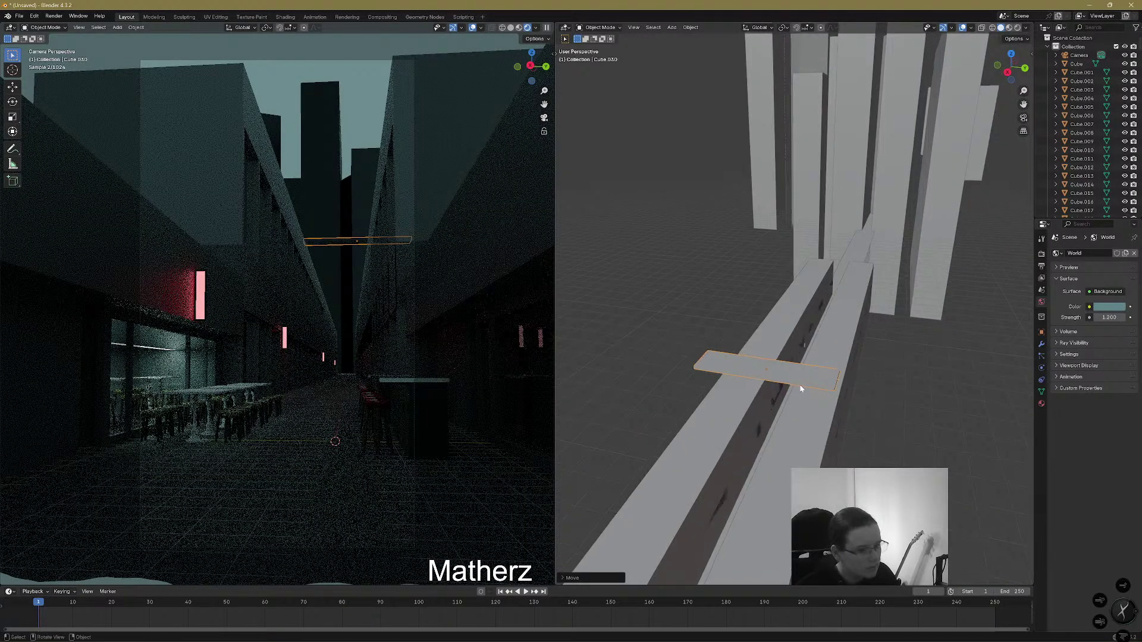
pyautogui.press('g')
pyautogui.press('z')
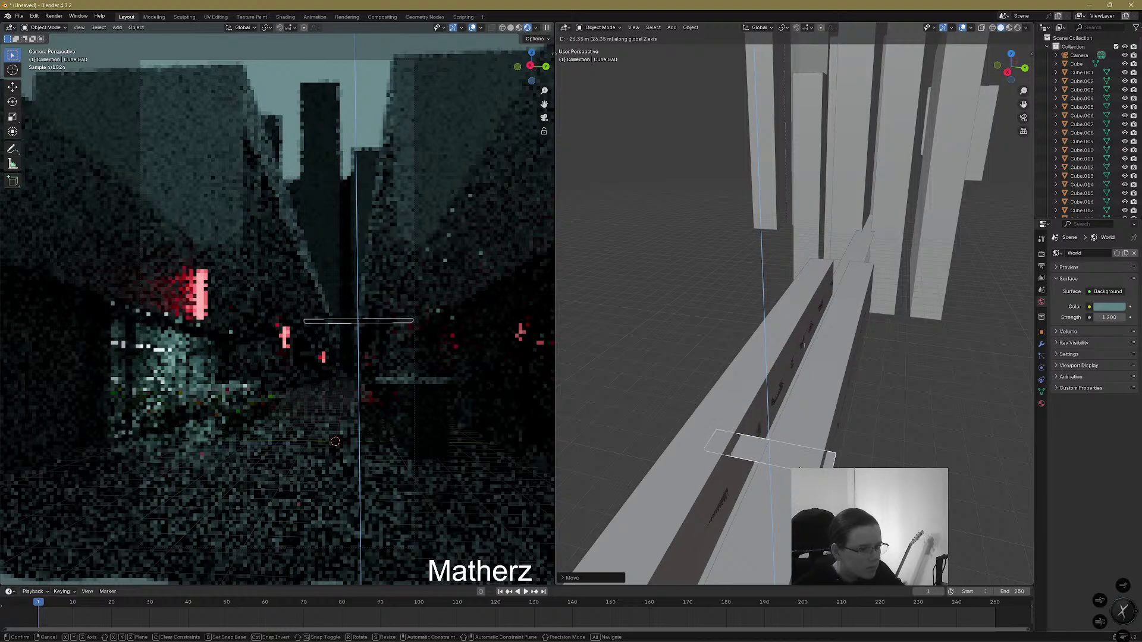
pyautogui.press('y')
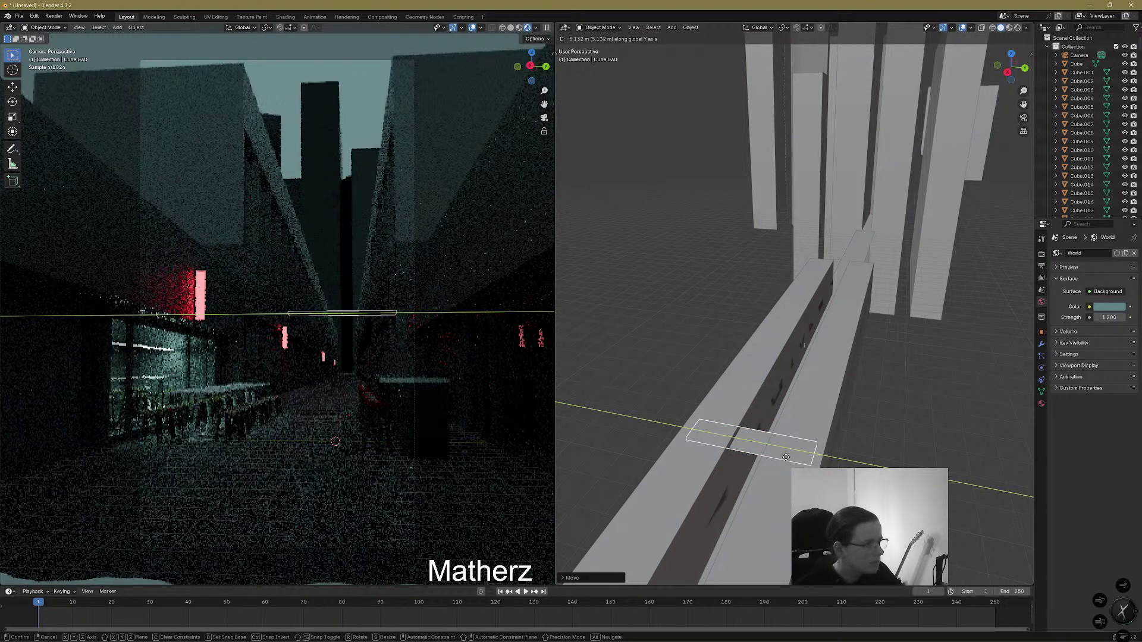
pyautogui.click(785, 457)
# Try placing two copies of the bridge slab along the X axis over the alley
pyautogui.moveTo(785, 457); pyautogui.dragTo(796, 355, button='middle')
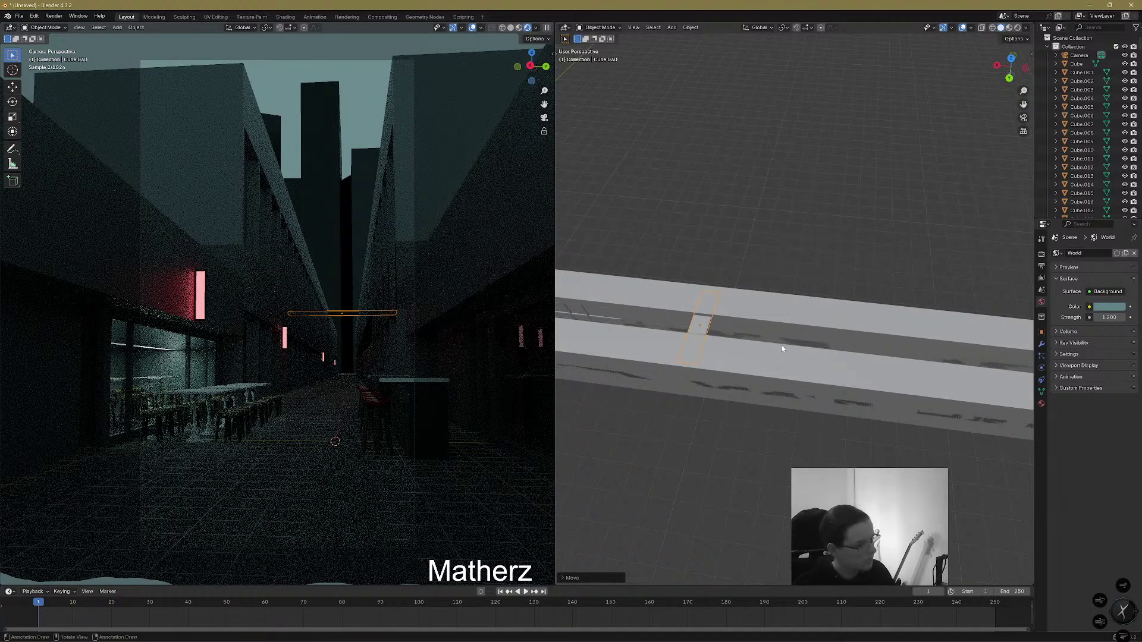
pyautogui.hotkey('shift', 'd')
pyautogui.press('x')
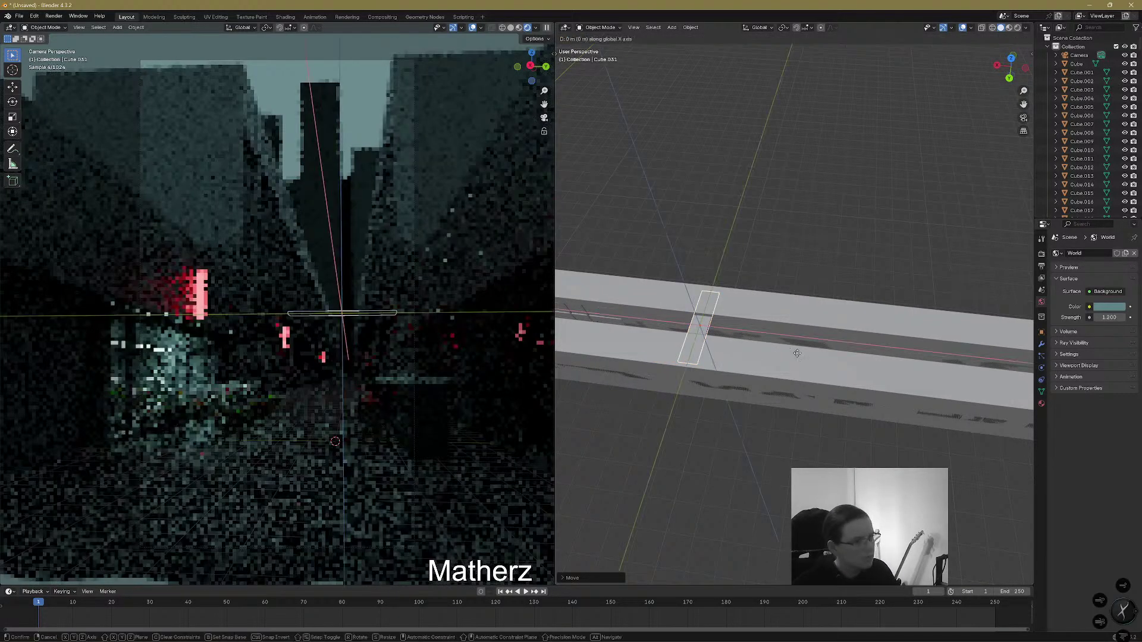
pyautogui.click(957, 374)
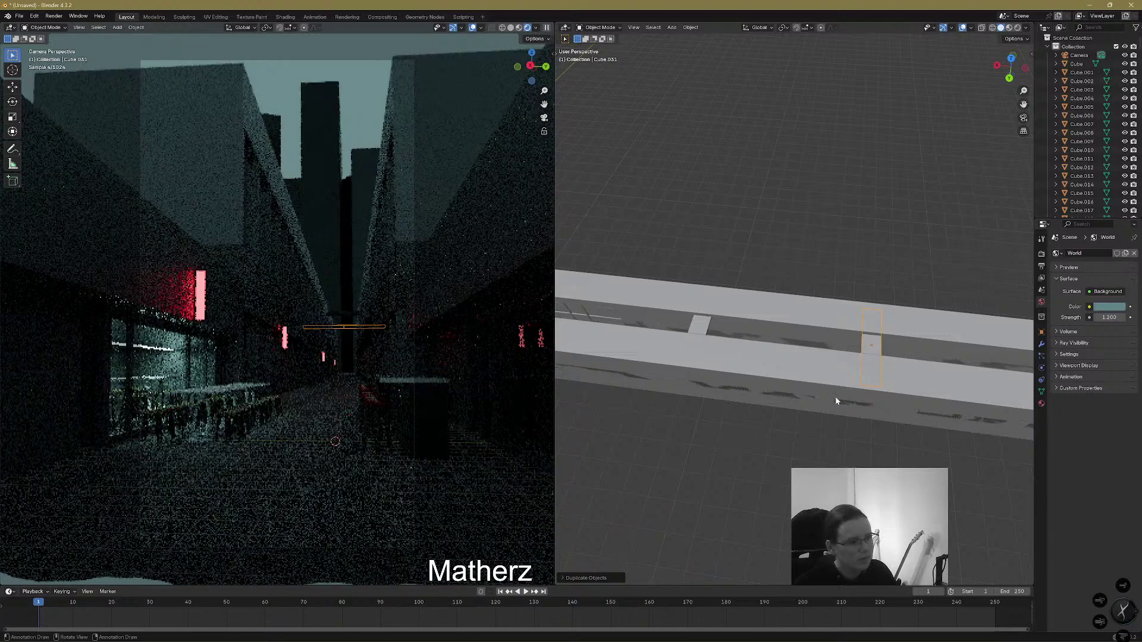
pyautogui.hotkey('shift', 'd')
pyautogui.press('x')
pyautogui.click(926, 318)
pyautogui.scroll(-5, 879, 375)
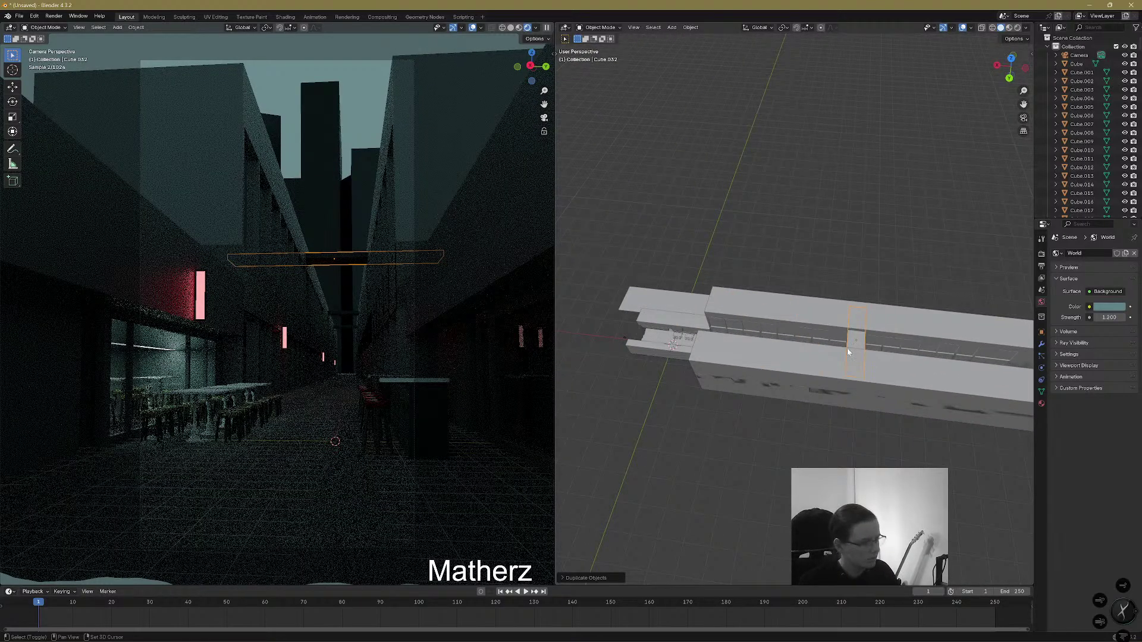
# Try two further copies along X, one at the near building ends and one down the alley, and undo all the new copies
pyautogui.hotkey('shift', 'd')
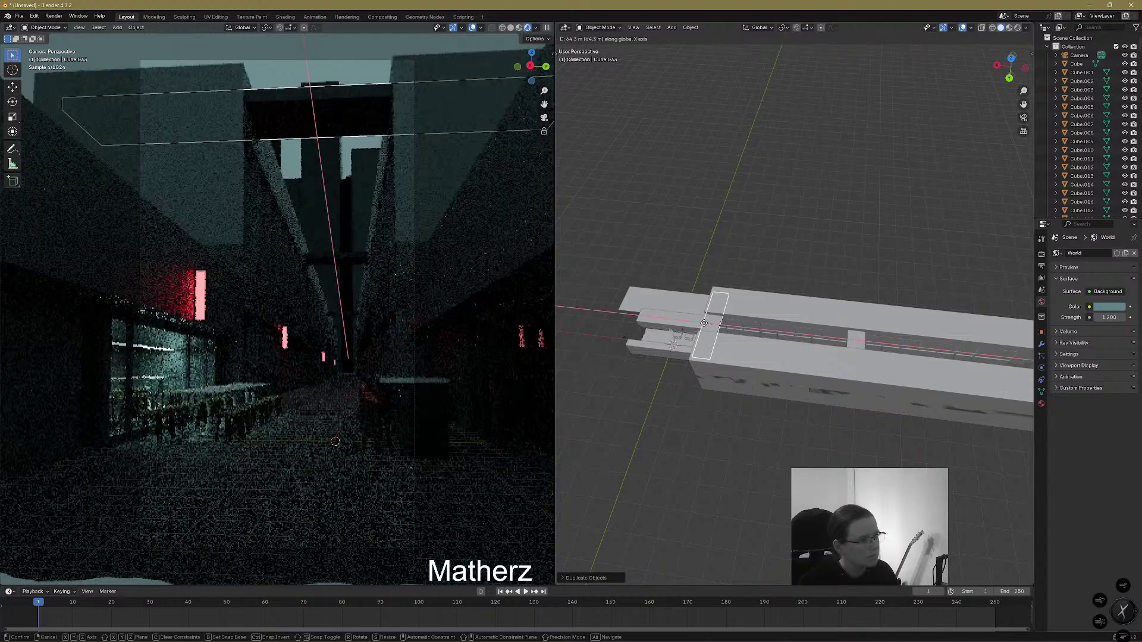
pyautogui.click(703, 323)
pyautogui.moveTo(822, 411); pyautogui.dragTo(821, 328, button='middle')
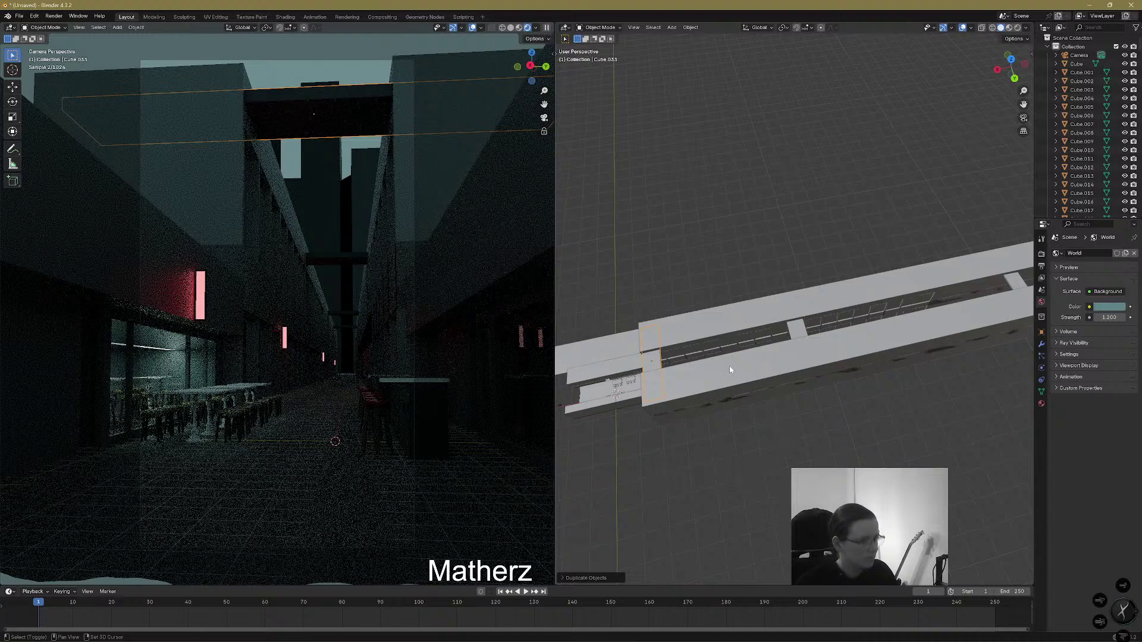
pyautogui.hotkey('shift', 'd')
pyautogui.press('x')
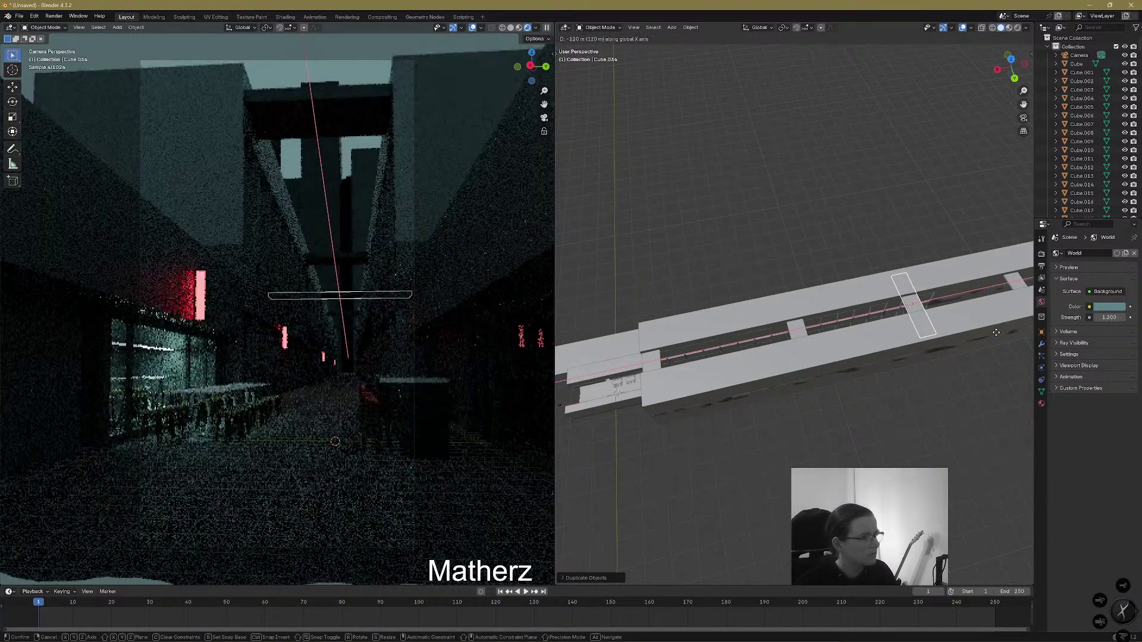
pyautogui.click(996, 332)
pyautogui.hotkey('ctrl', 'z')
pyautogui.hotkey('ctrl', 'z')
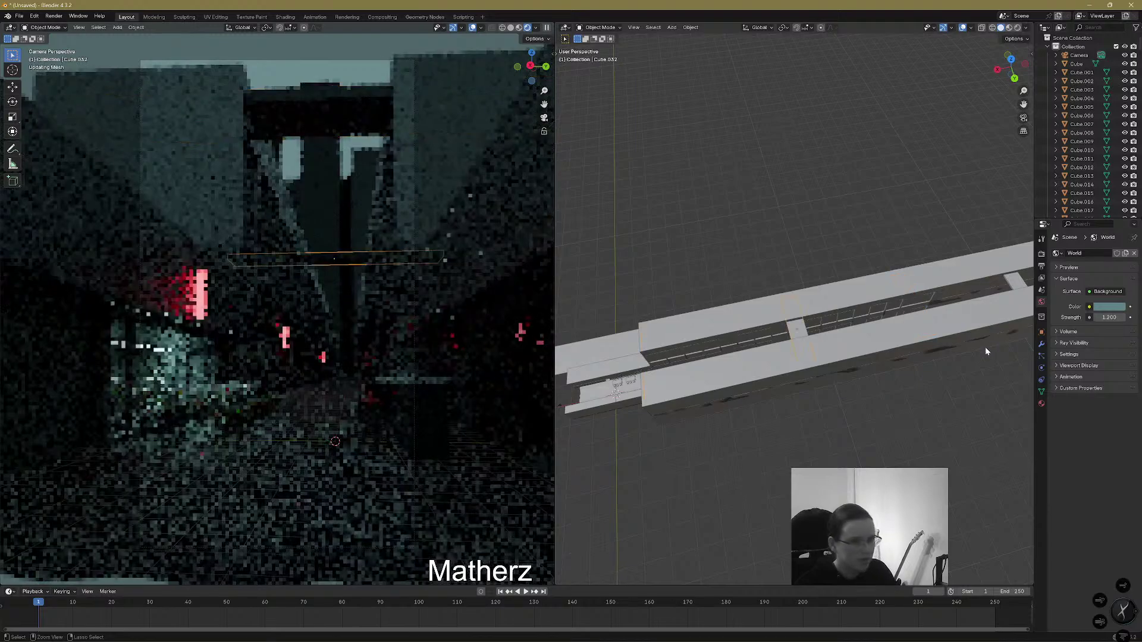
pyautogui.hotkey('ctrl', 'z')
# Move the original bridge slab along X to the near end of the two long buildings, just behind their front faces
pyautogui.moveTo(982, 348); pyautogui.dragTo(1032, 415, button='middle')
pyautogui.keyDown('shift'); pyautogui.moveTo(704, 387); pyautogui.dragTo(888, 379, button='middle'); pyautogui.keyUp('shift')
pyautogui.press('g')
pyautogui.press('x')
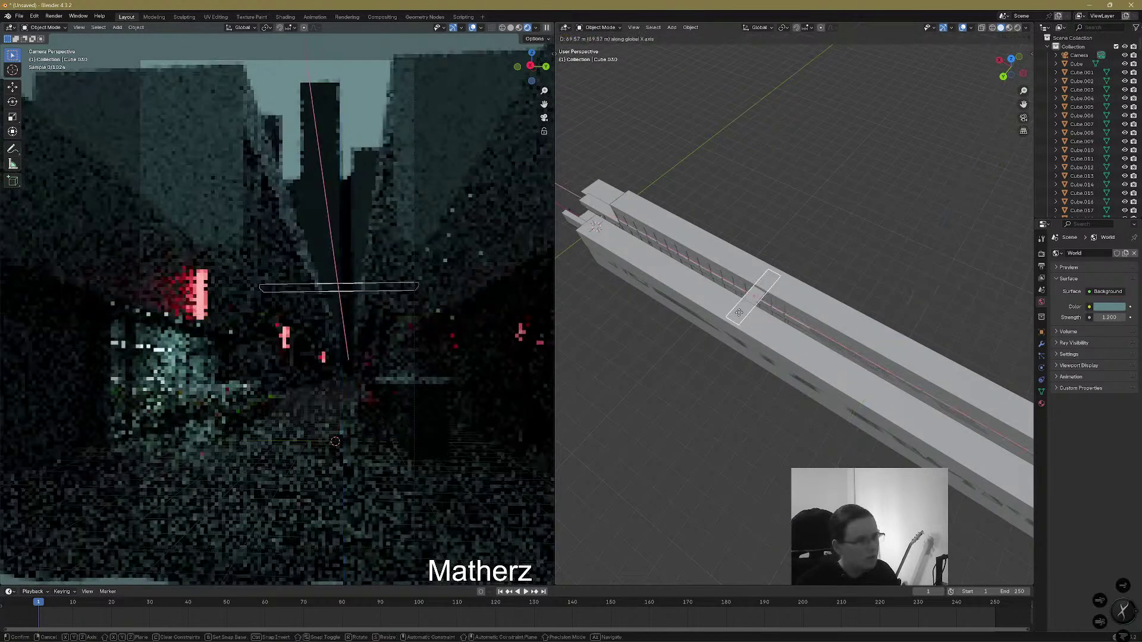
pyautogui.click(606, 237)
pyautogui.moveTo(606, 236); pyautogui.dragTo(818, 365, button='middle')
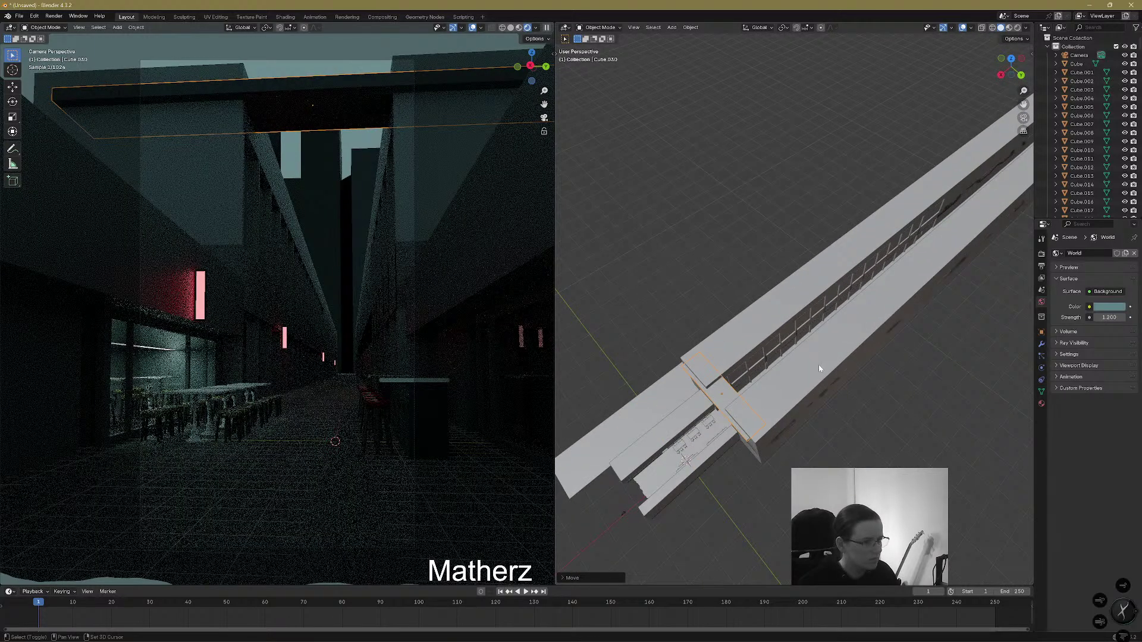
pyautogui.press('g')
pyautogui.press('x')
pyautogui.click(752, 413)
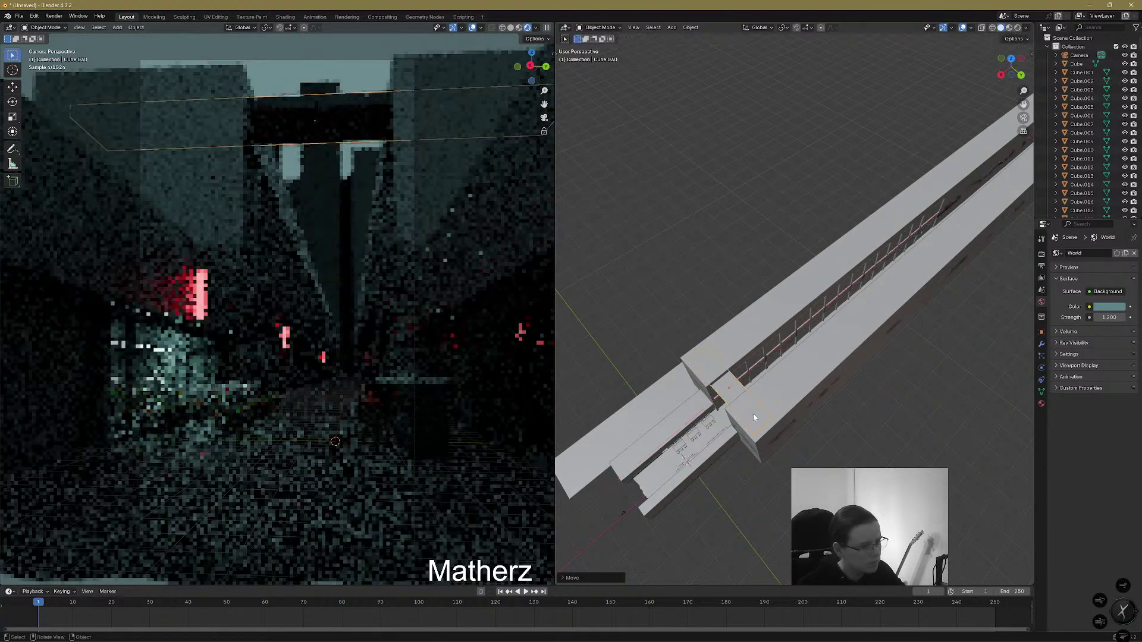
# Duplicate the front bridge slab and offset the copy -50 m along X down the alley
pyautogui.hotkey('shift', 'd')
pyautogui.press('x')
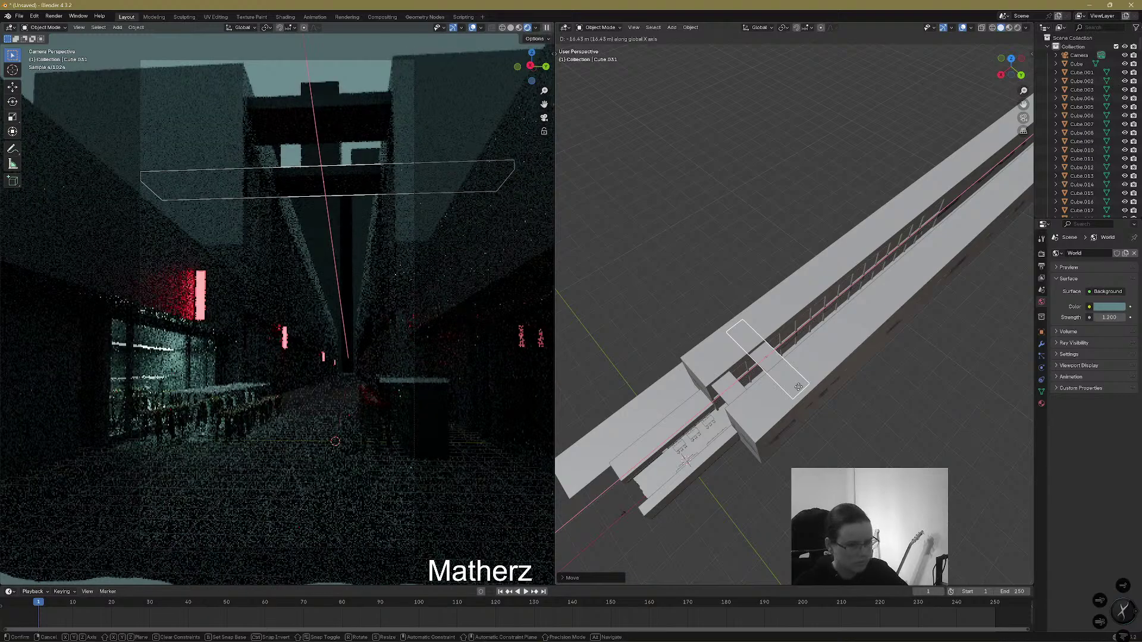
pyautogui.write('10')
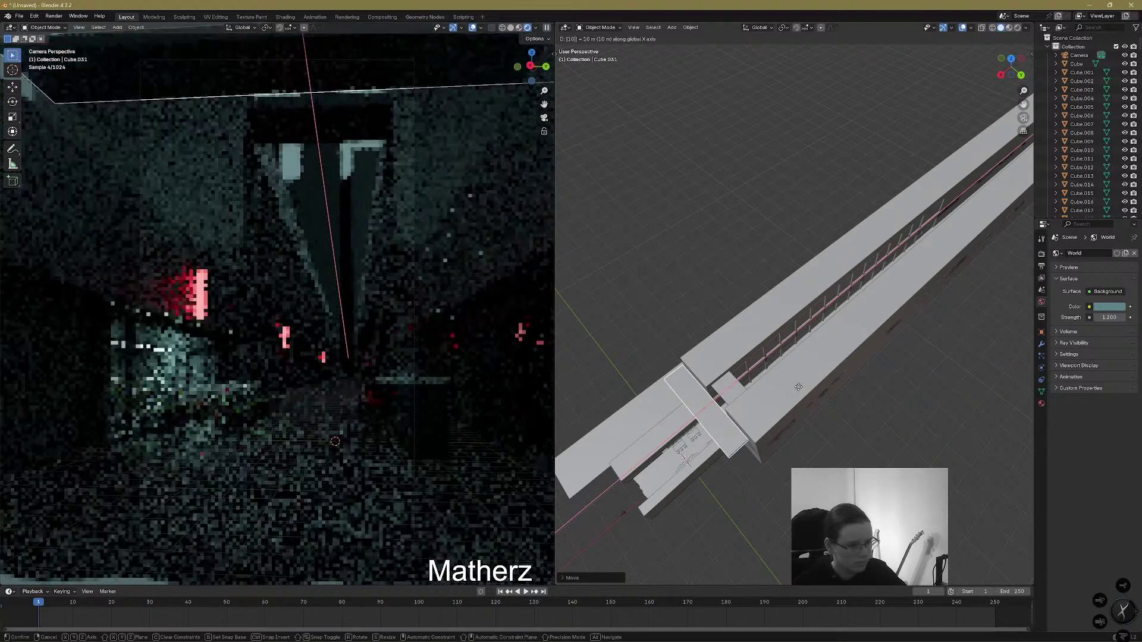
pyautogui.press('BackSpace')
pyautogui.press('BackSpace')
pyautogui.write('-')
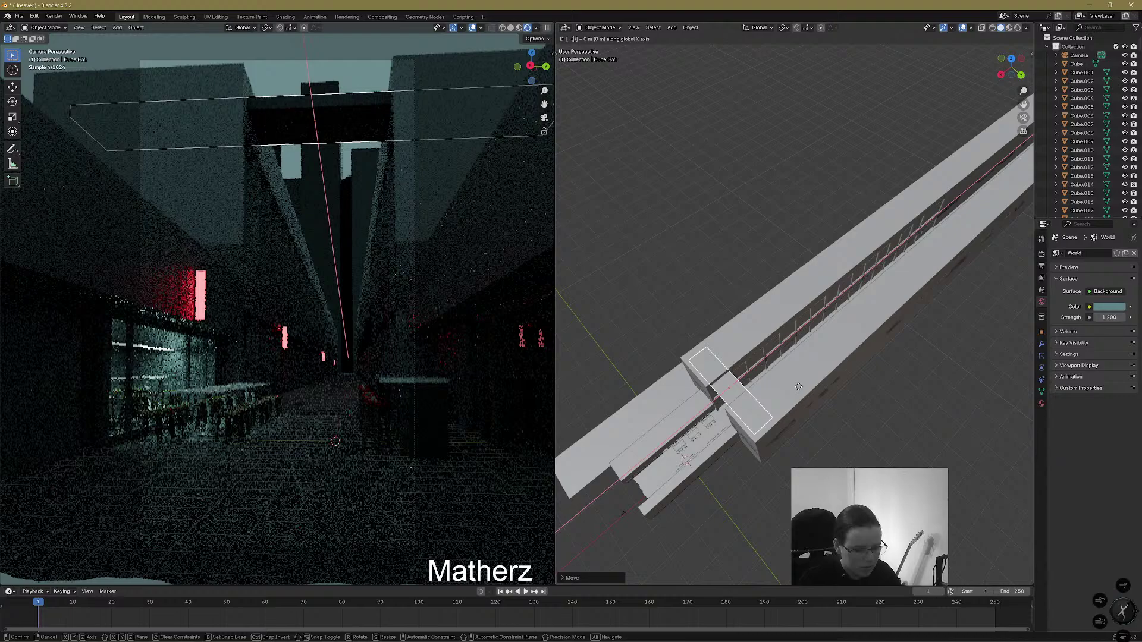
pyautogui.write('50')
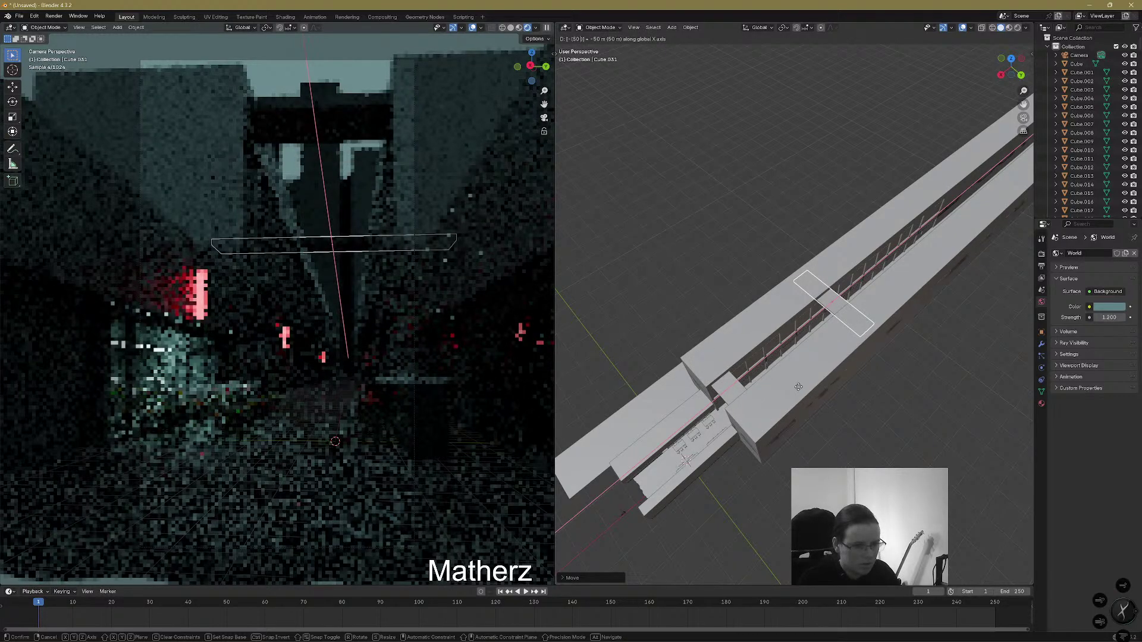
pyautogui.press('Return')
# Add a third and a fourth bridge as duplicates, each -50 m along X from the previous one
pyautogui.hotkey('shift', 'd')
pyautogui.press('x')
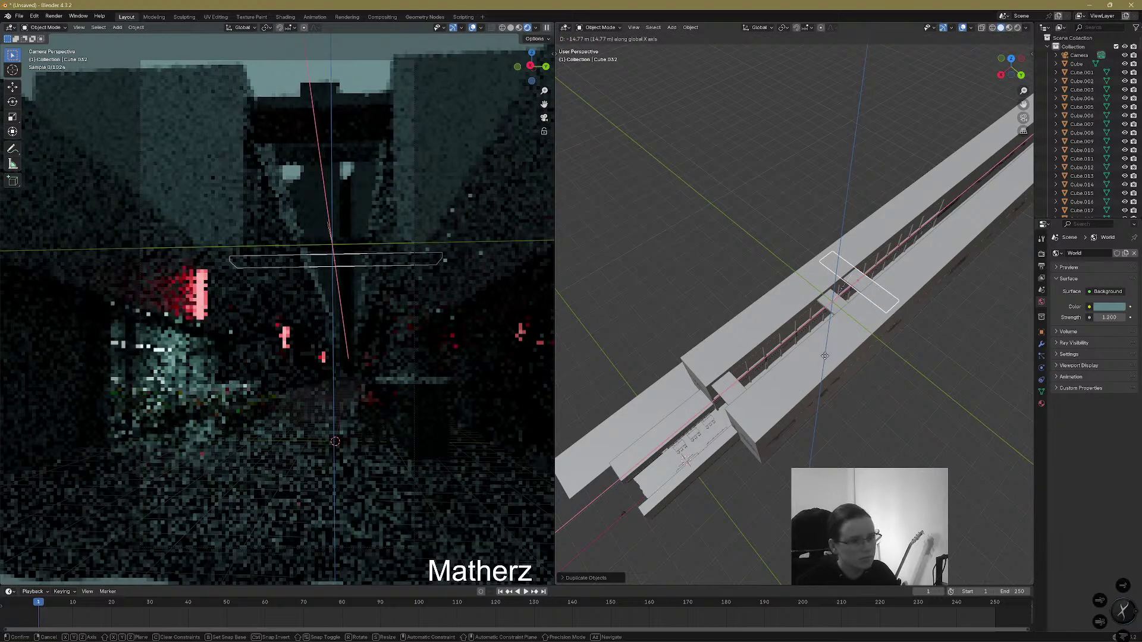
pyautogui.write('-50')
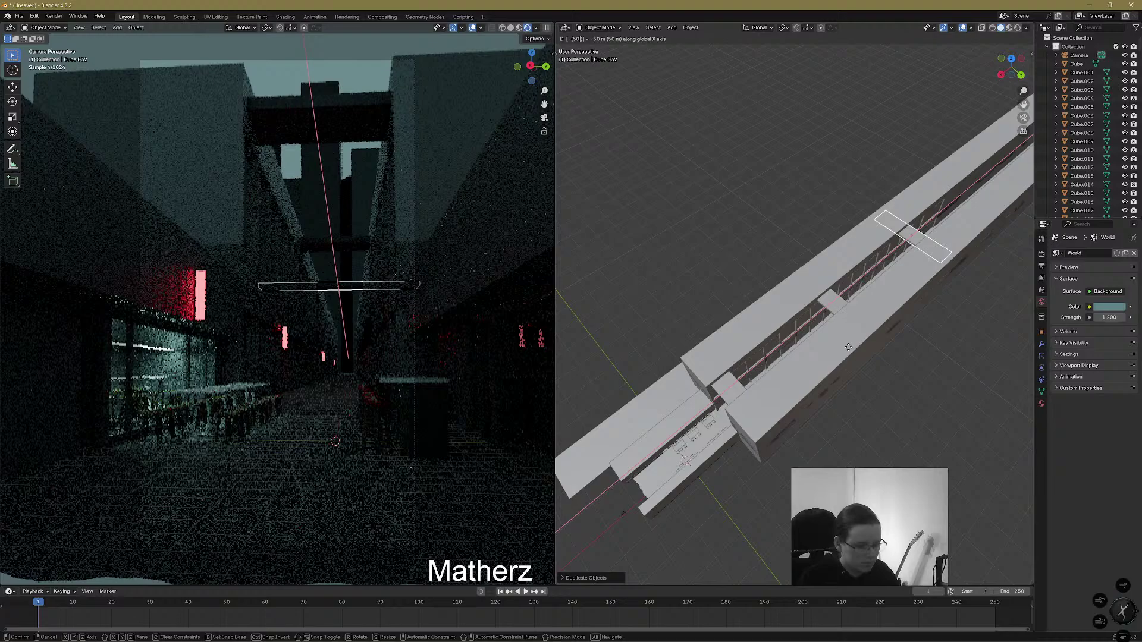
pyautogui.press('Return')
pyautogui.hotkey('shift', 'd')
pyautogui.press('x')
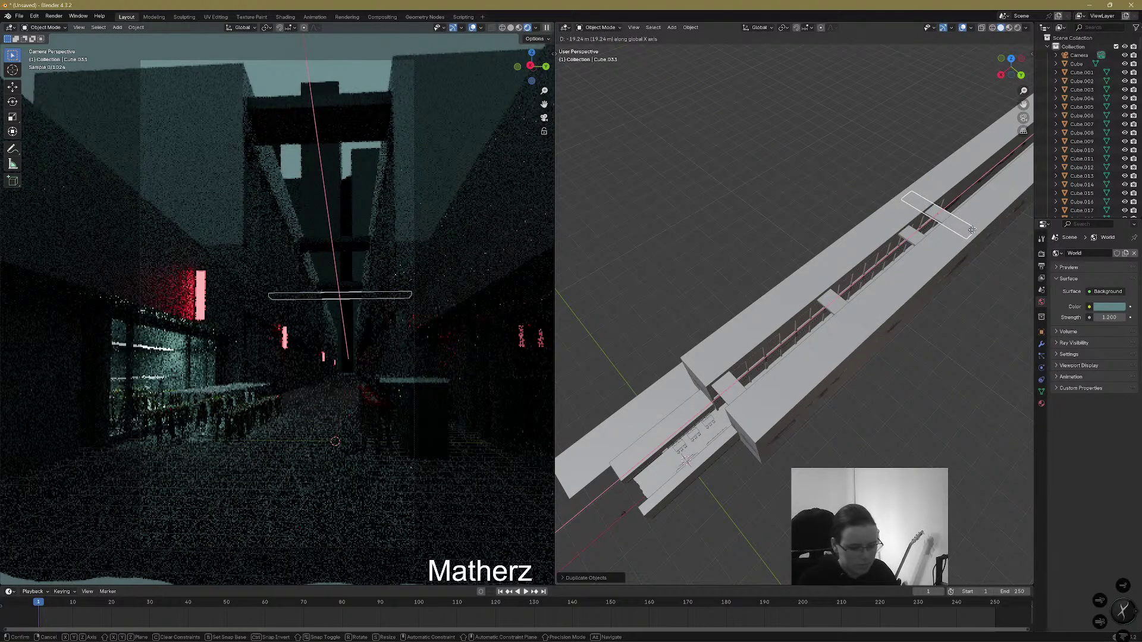
pyautogui.write('-50')
pyautogui.press('Return')
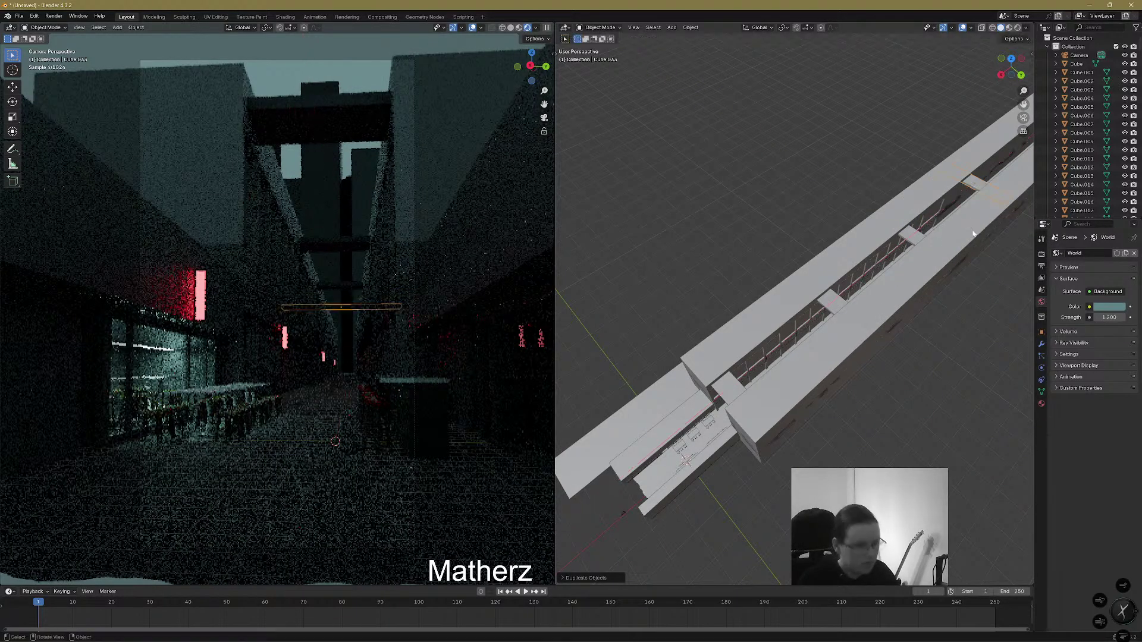
# Continue the row from the farthest bridge with two more duplicates, each offset -50 m along X
pyautogui.click(1001, 209)
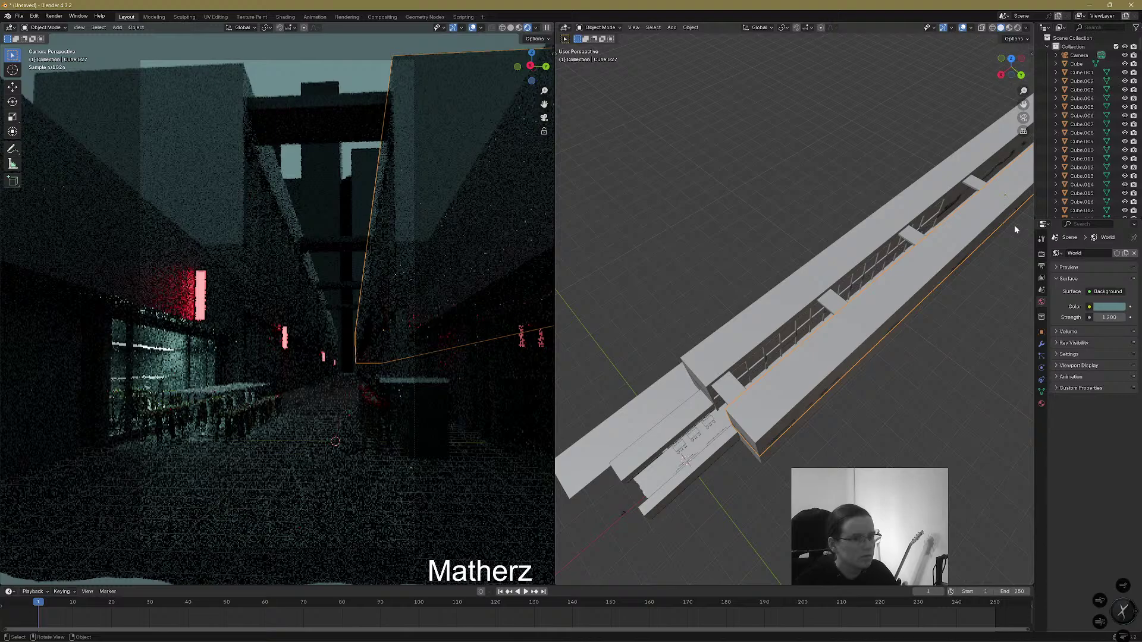
pyautogui.moveTo(1015, 225); pyautogui.dragTo(858, 331, button='middle')
pyautogui.click(850, 269)
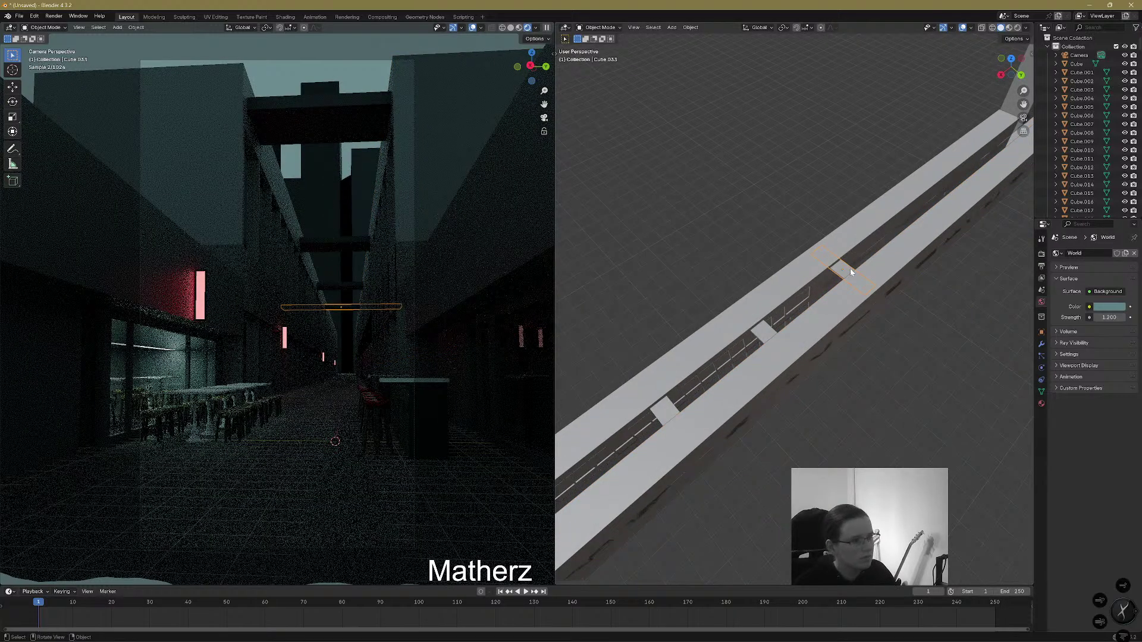
pyautogui.hotkey('shift', 'd')
pyautogui.press('x')
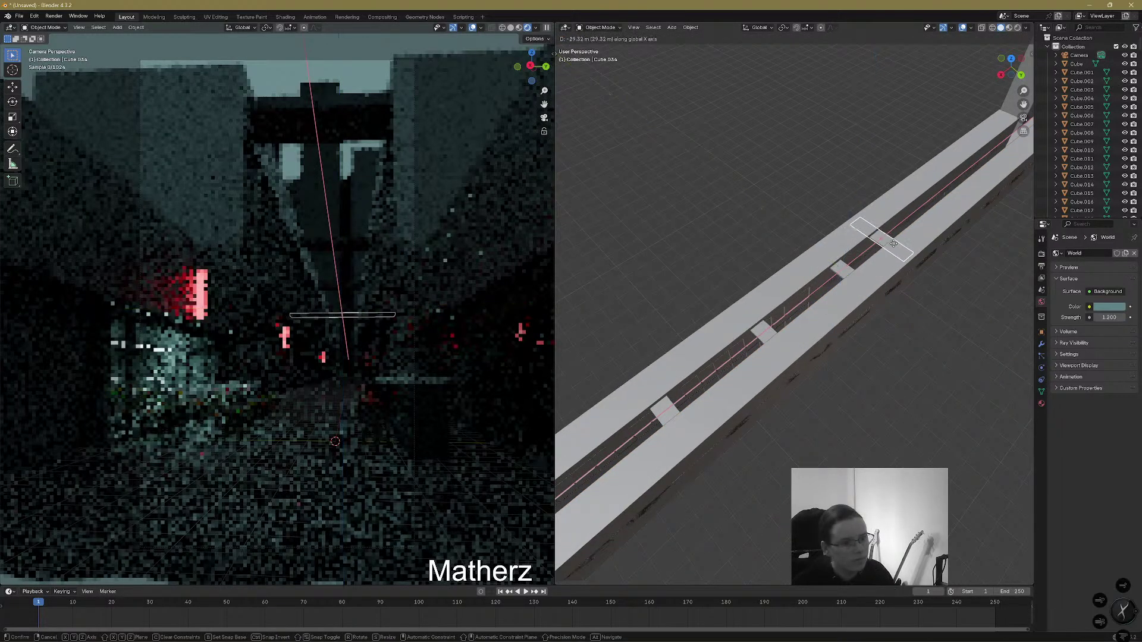
pyautogui.write('-50')
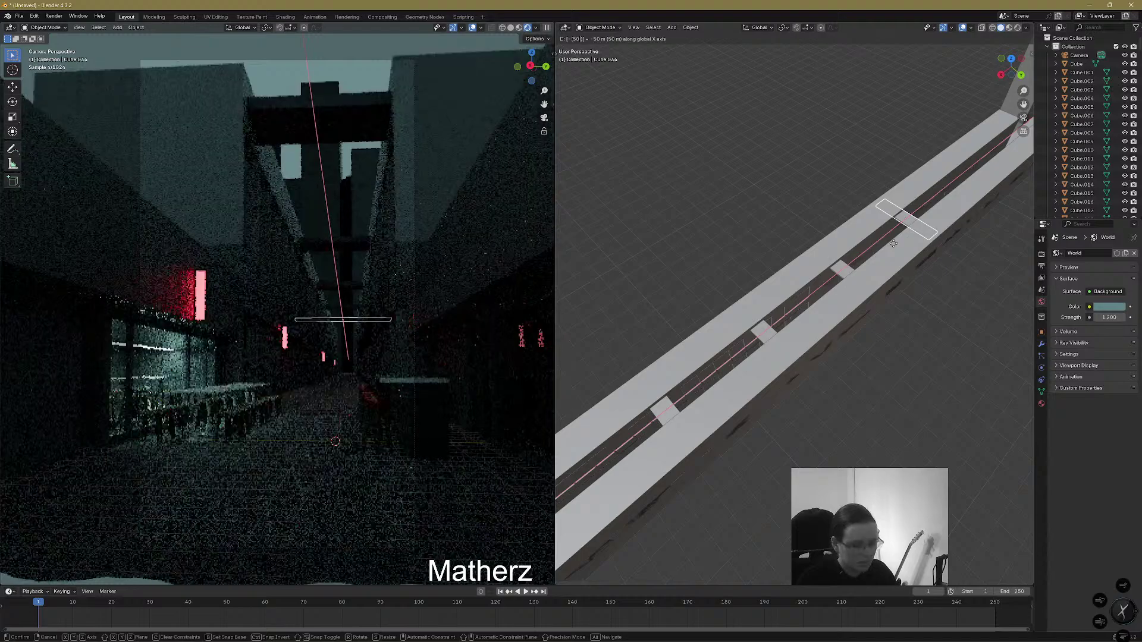
pyautogui.press('Return')
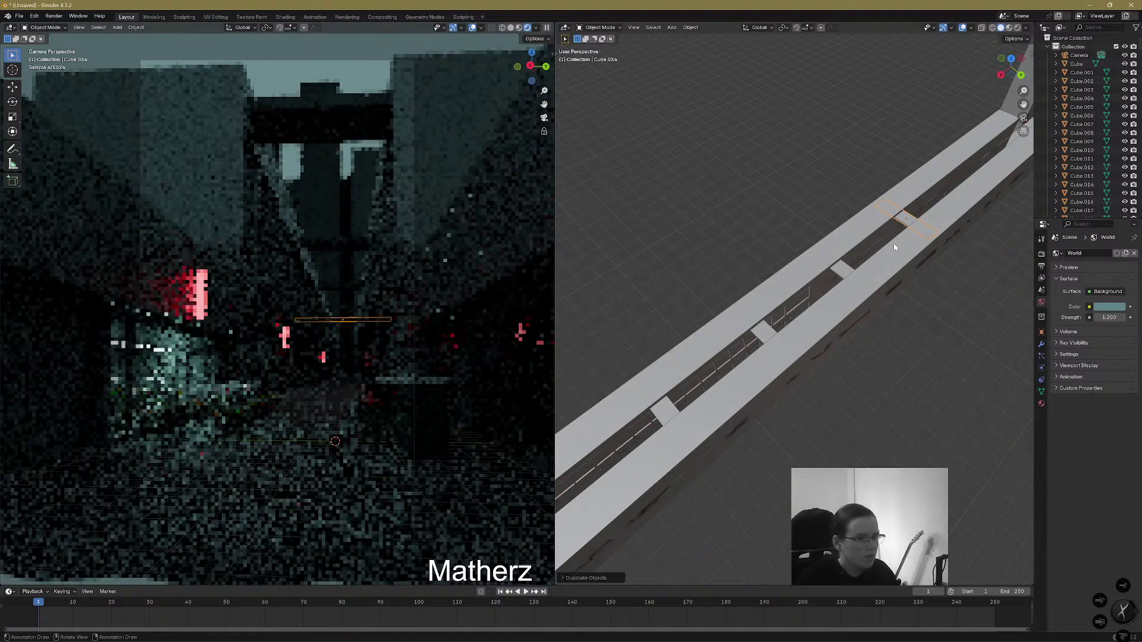
pyautogui.hotkey('shift', 'd')
pyautogui.write('x')
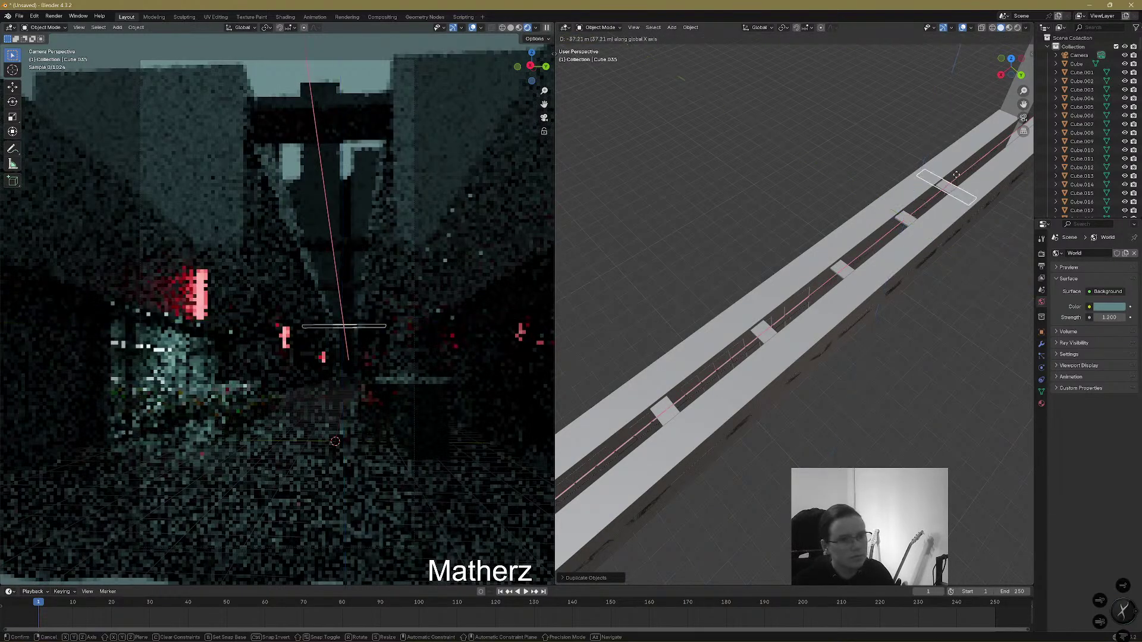
pyautogui.write('-50')
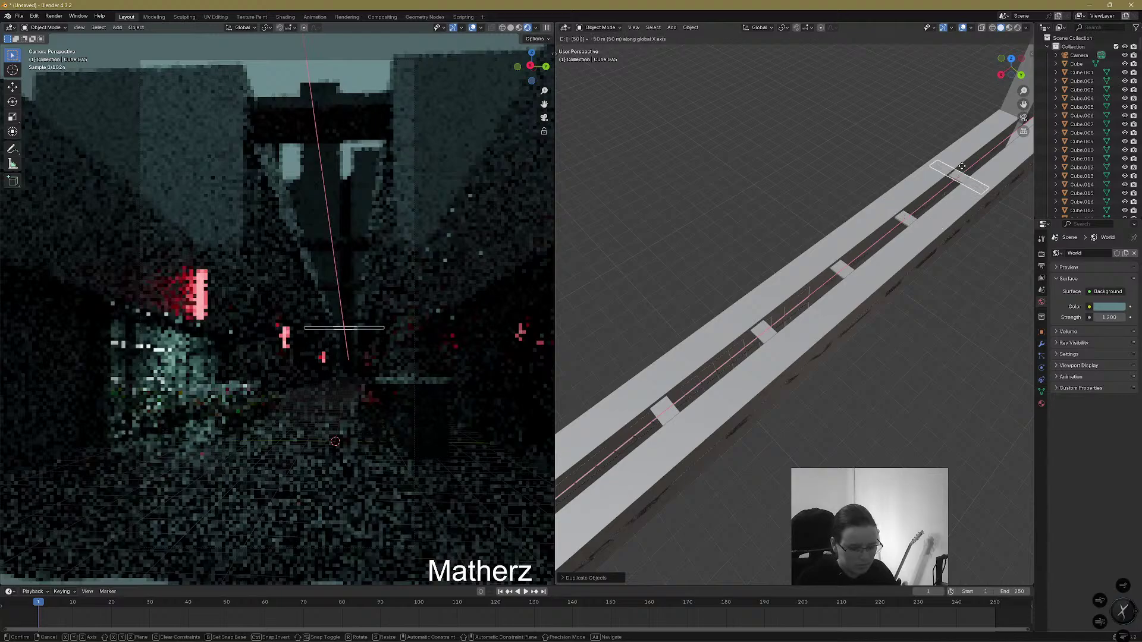
pyautogui.press('Return')
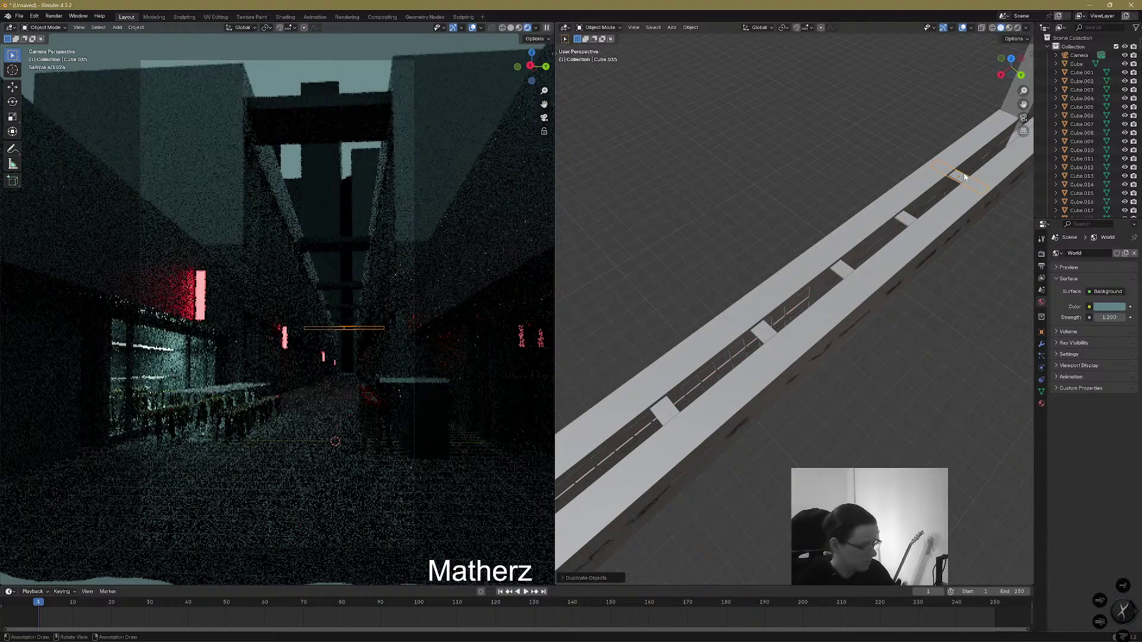
# Duplicate the last bridge about -45 m along X to the far end of the buildings, and place another copy about -51 m beyond it
pyautogui.hotkey('shift', 'd')
pyautogui.press('x')
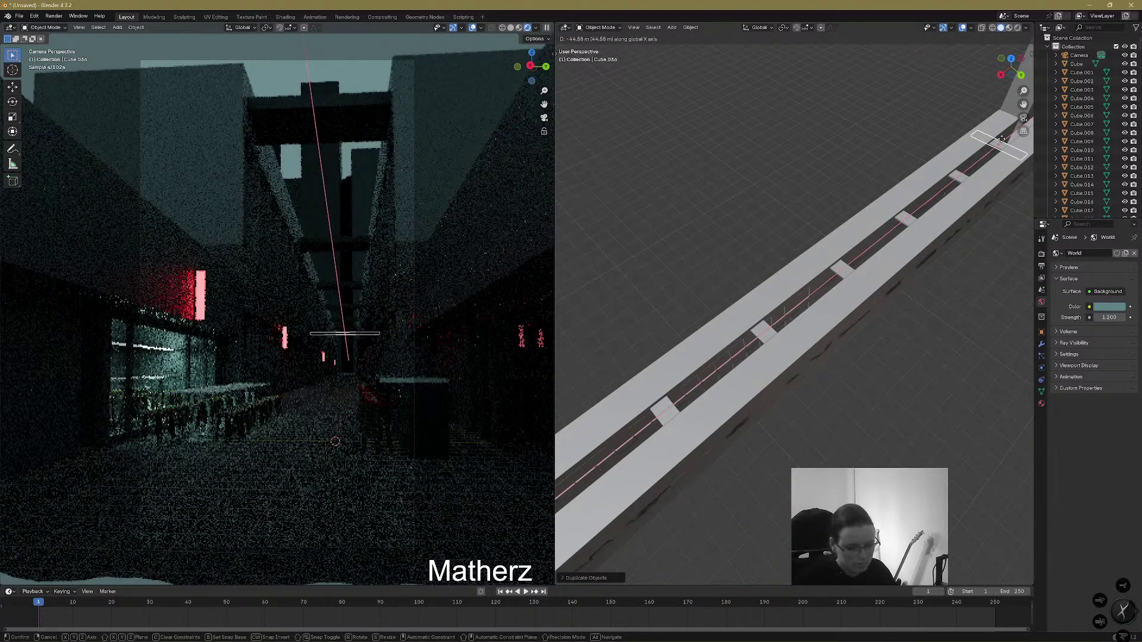
pyautogui.click(1003, 142)
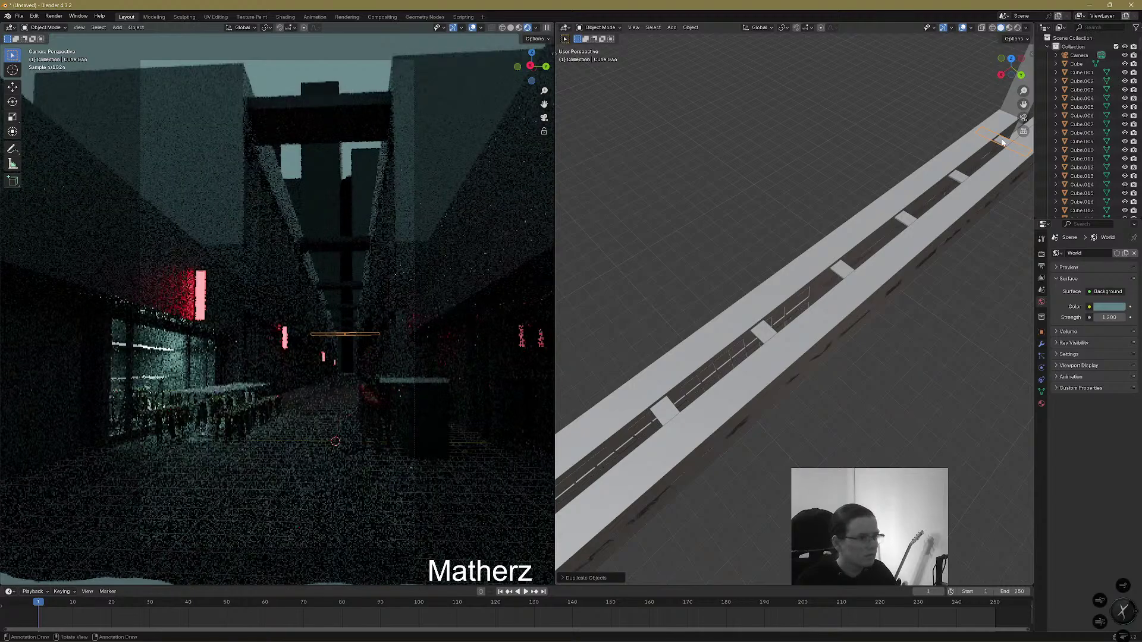
pyautogui.keyDown('shift'); pyautogui.moveTo(990, 137); pyautogui.dragTo(1015, 412, button='middle'); pyautogui.keyUp('shift')
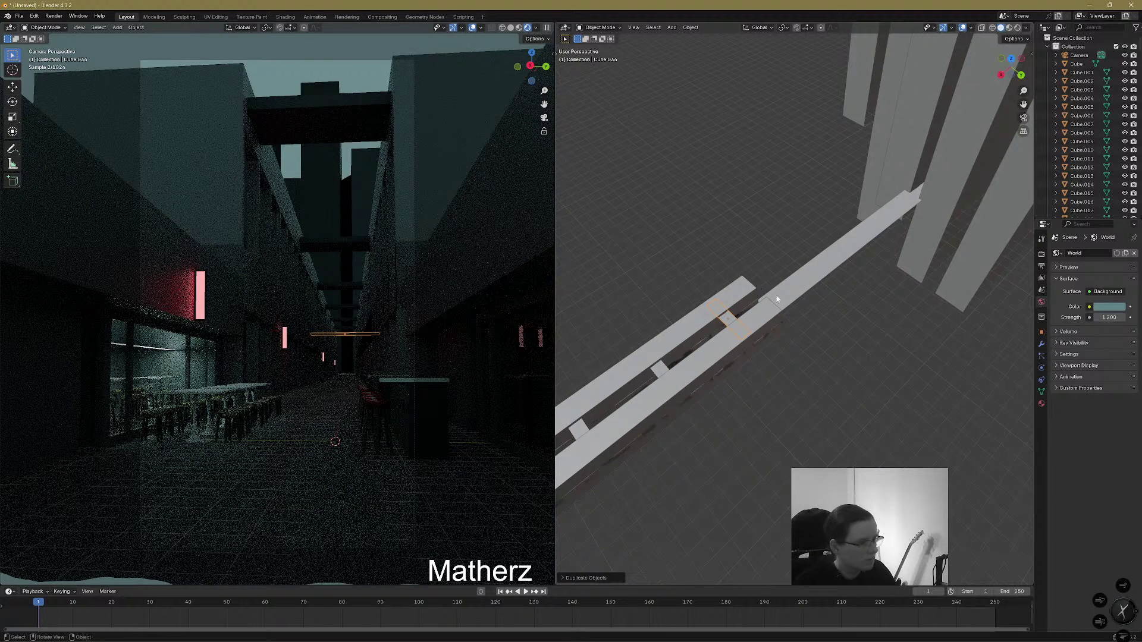
pyautogui.hotkey('shift', 'd')
pyautogui.press('x')
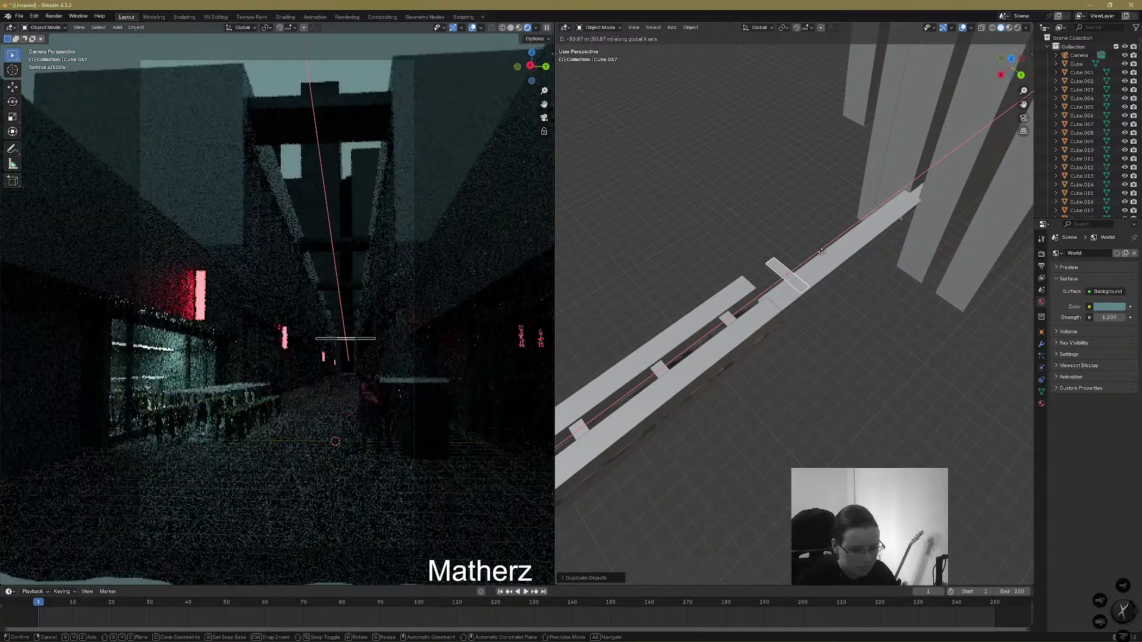
pyautogui.click(822, 254)
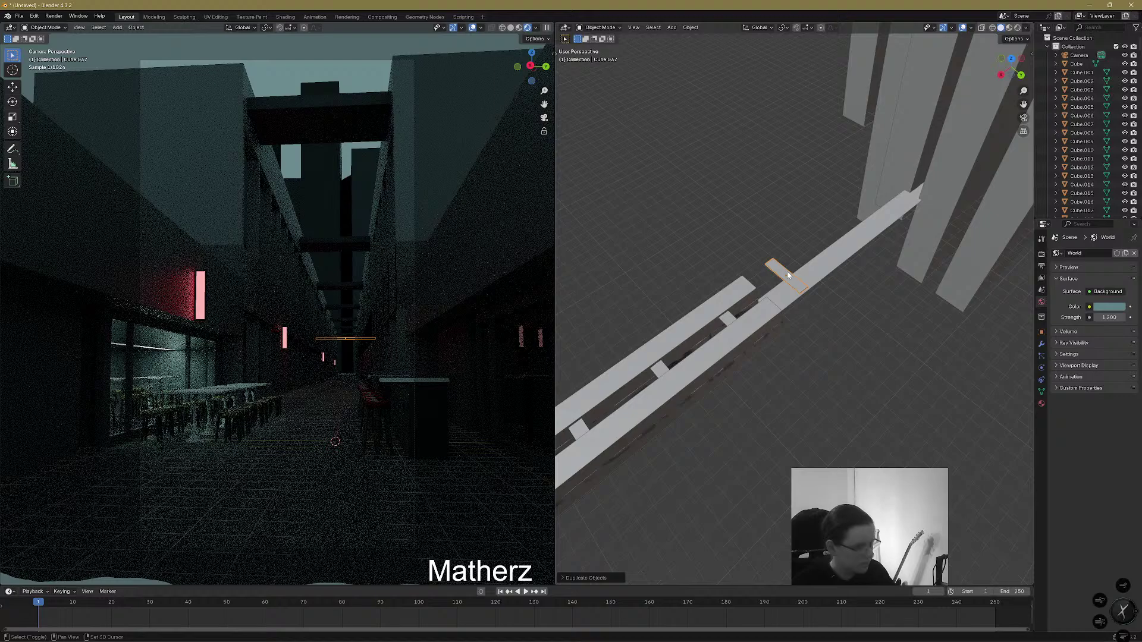
# Extend the bridge row with two more duplicates of the farthest bridge along X, matching the spacing of the others
pyautogui.hotkey('shift', 'd')
pyautogui.press('x')
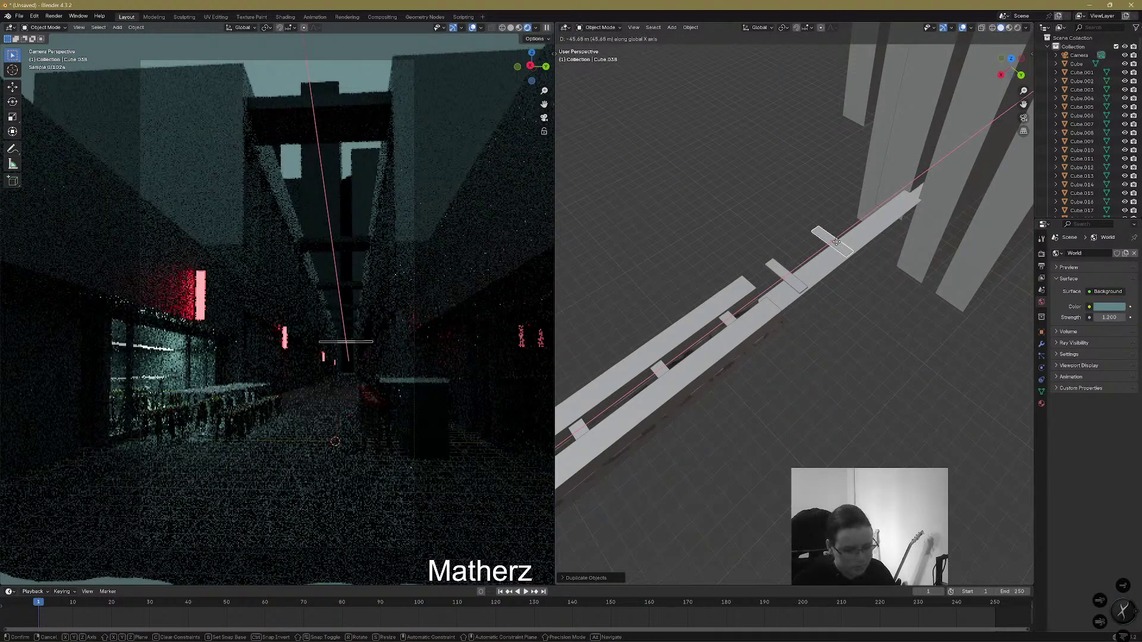
pyautogui.click(837, 245)
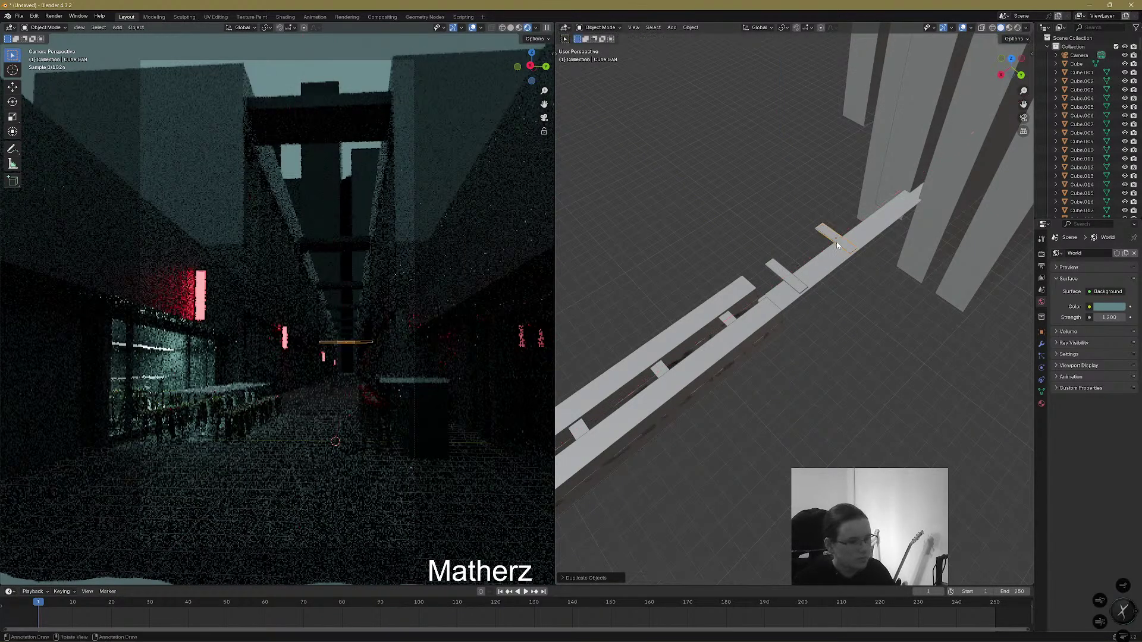
pyautogui.hotkey('shift', 'd')
pyautogui.press('x')
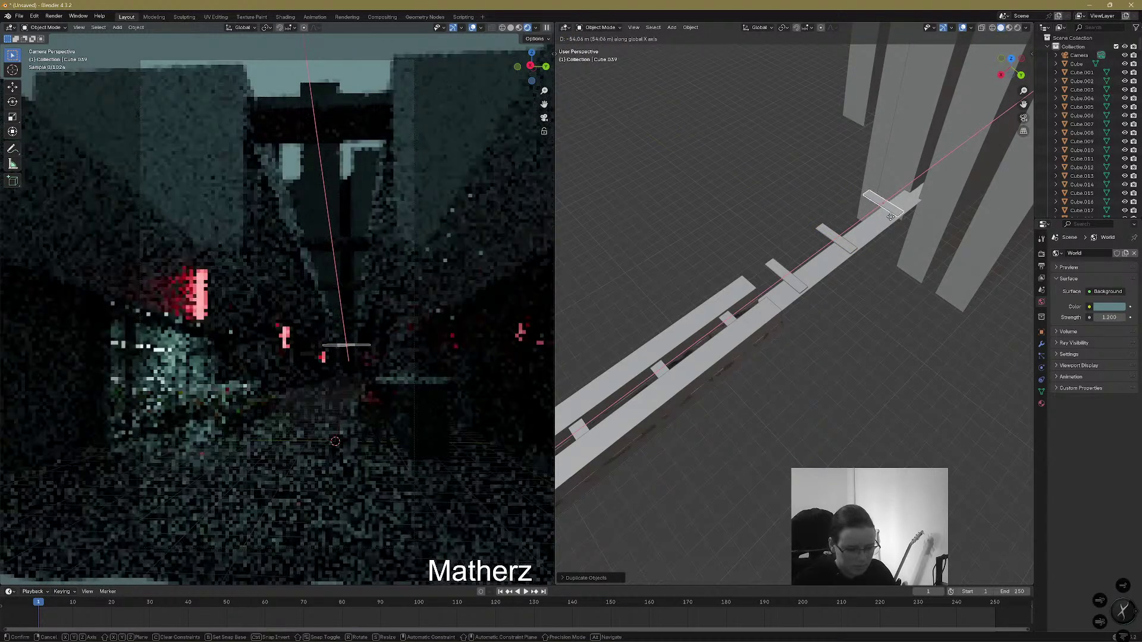
pyautogui.click(891, 219)
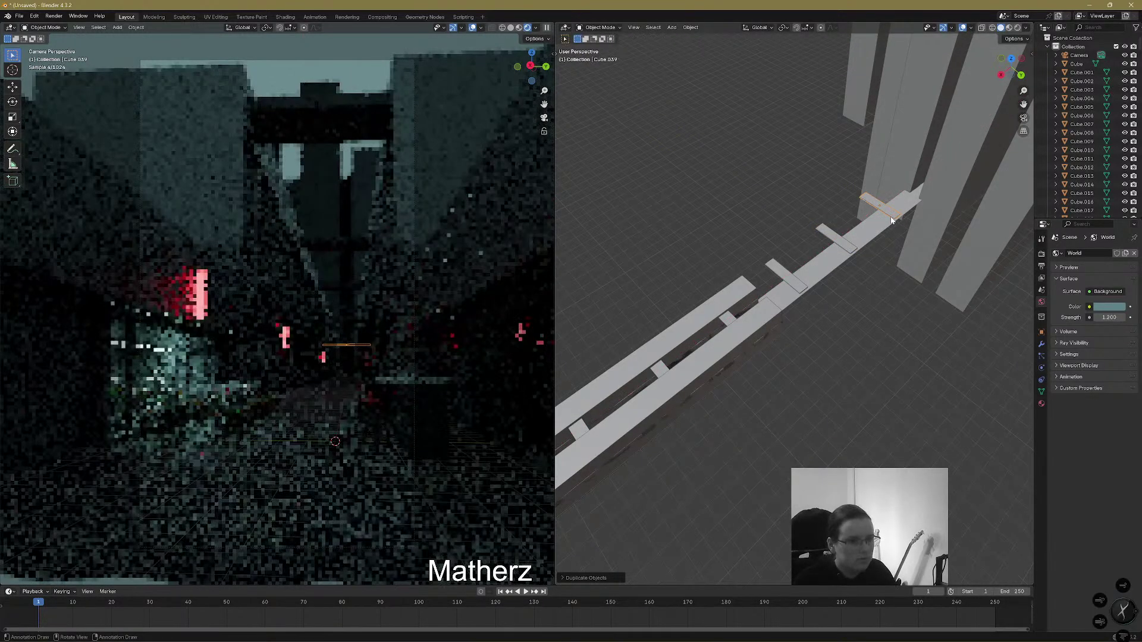
# Add two further bridges at the far end of the row, each duplicated -50 m along X from the previous one
pyautogui.hotkey('shift', 'd')
pyautogui.press('x')
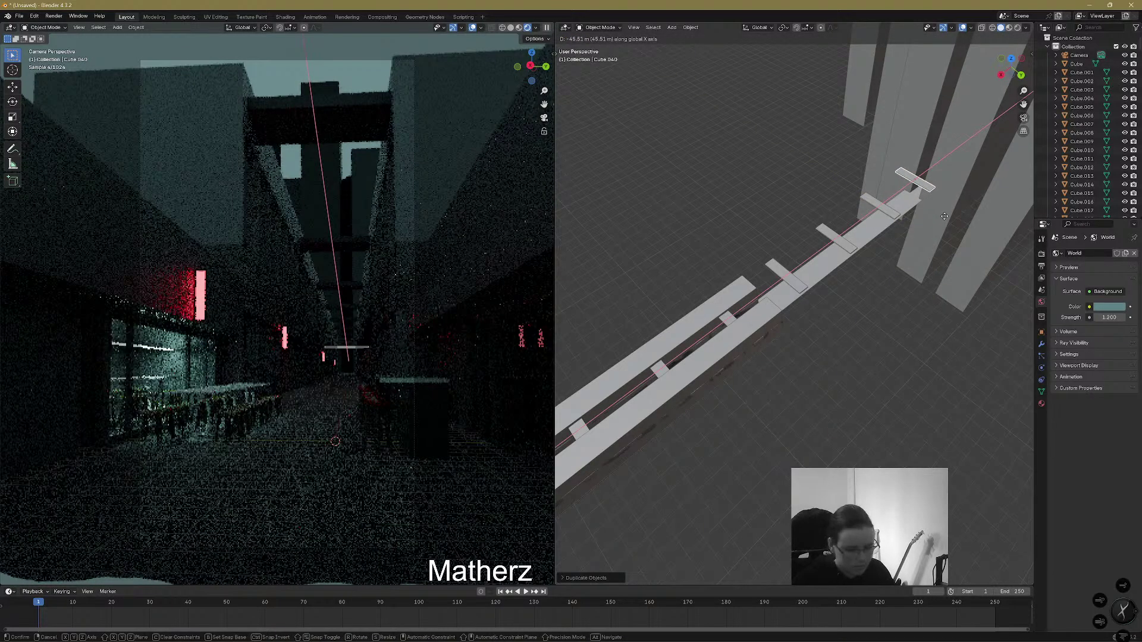
pyautogui.write('-50')
pyautogui.press('Return')
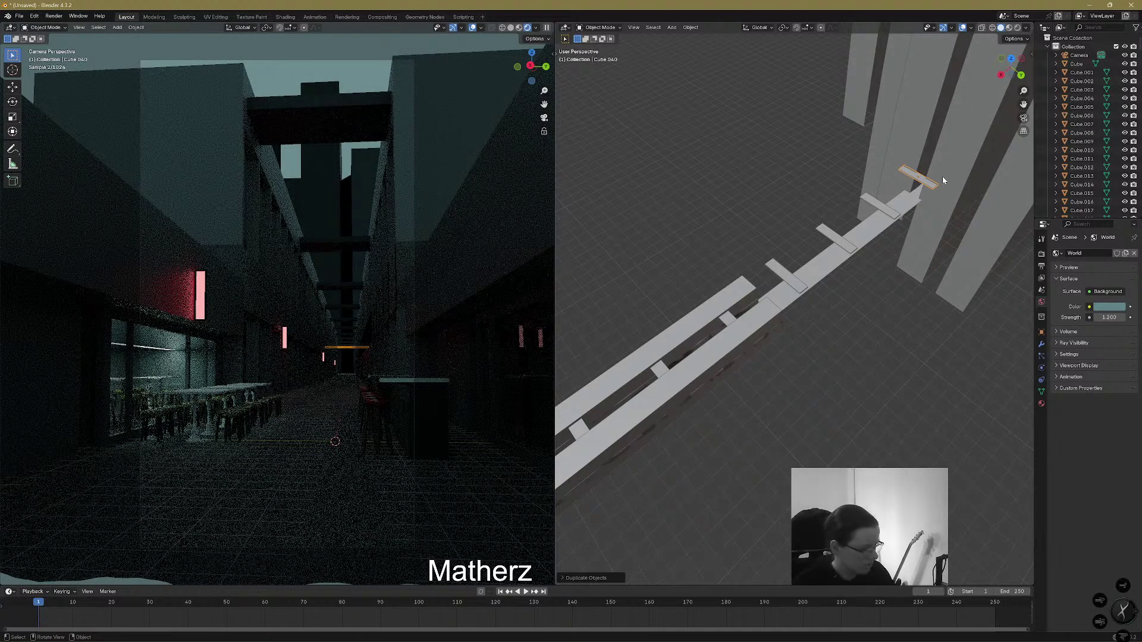
pyautogui.hotkey('shift', 'd')
pyautogui.press('x')
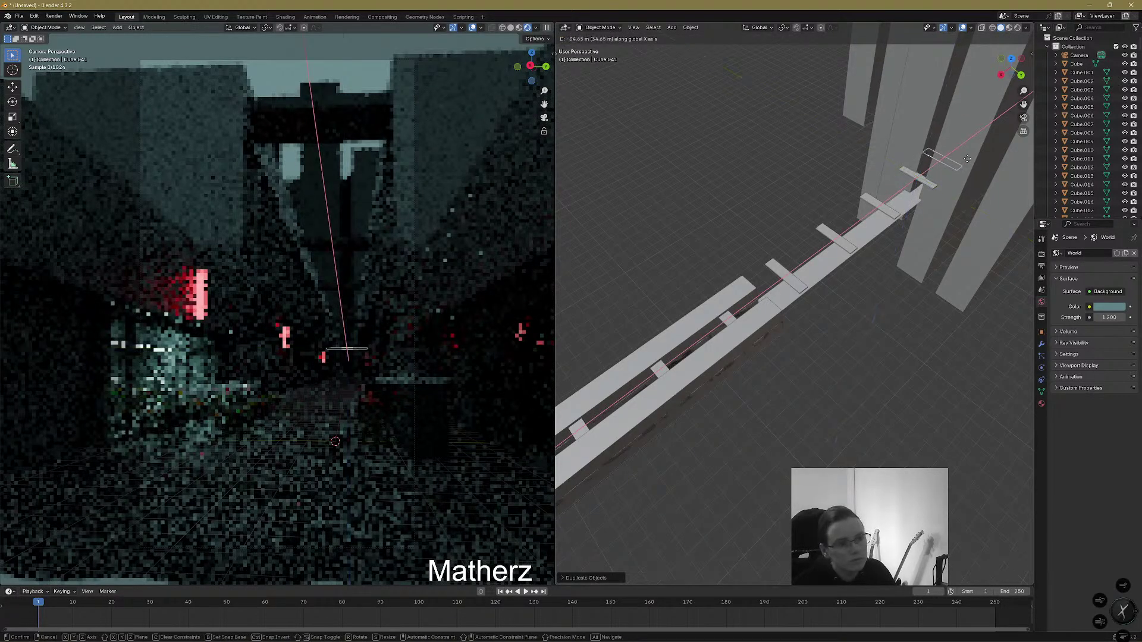
pyautogui.write('-50')
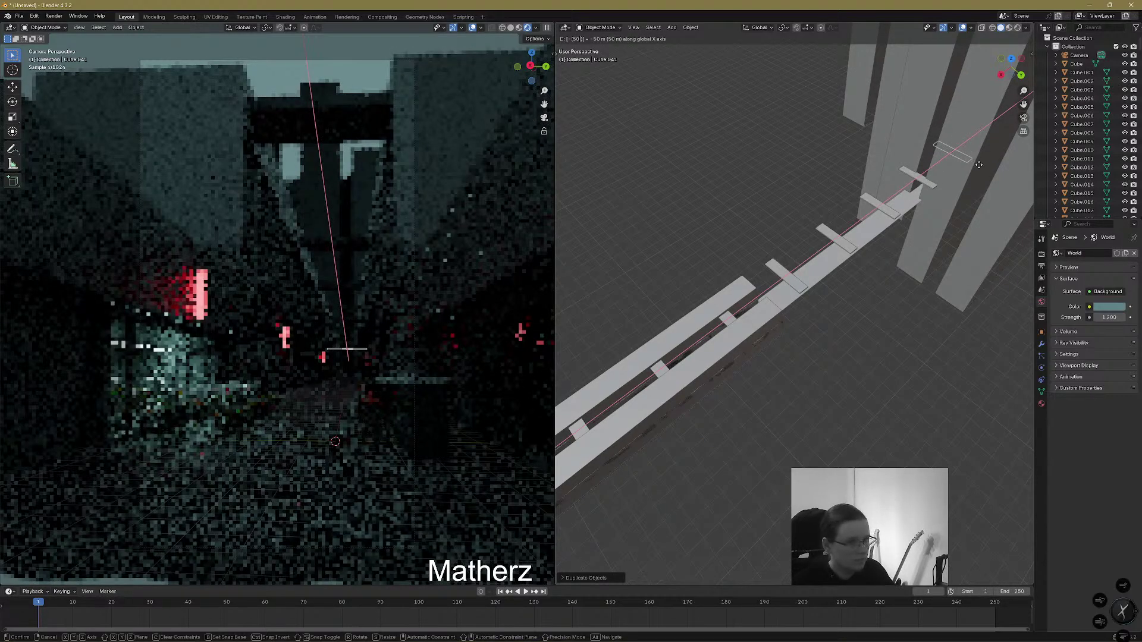
pyautogui.hotkey('shift', 'x')
pyautogui.press('x')
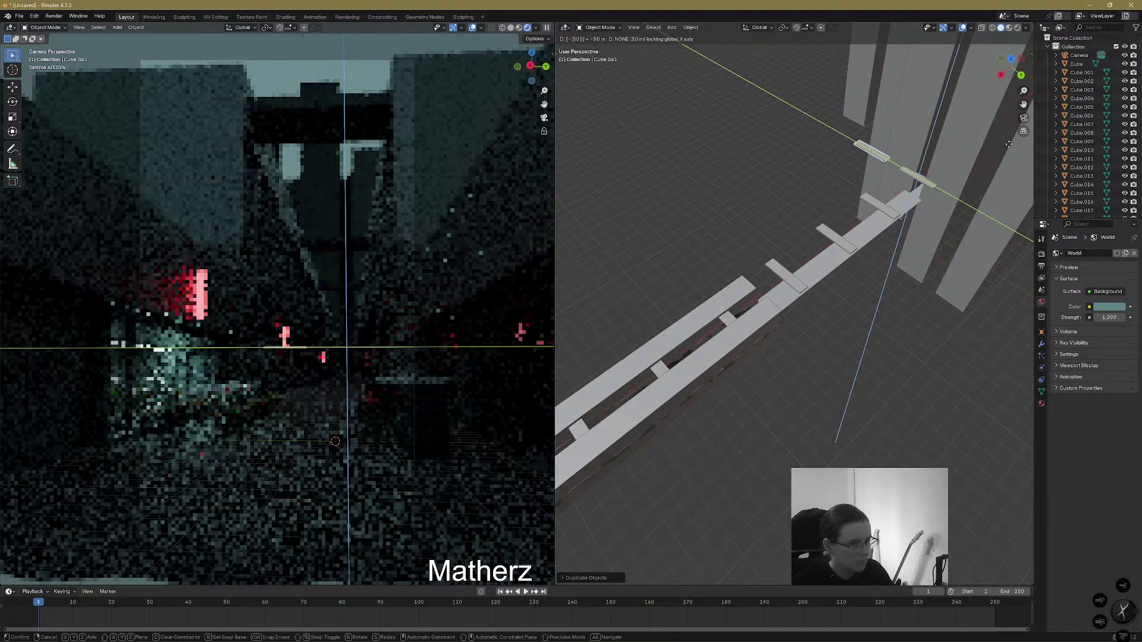
pyautogui.press('Return')
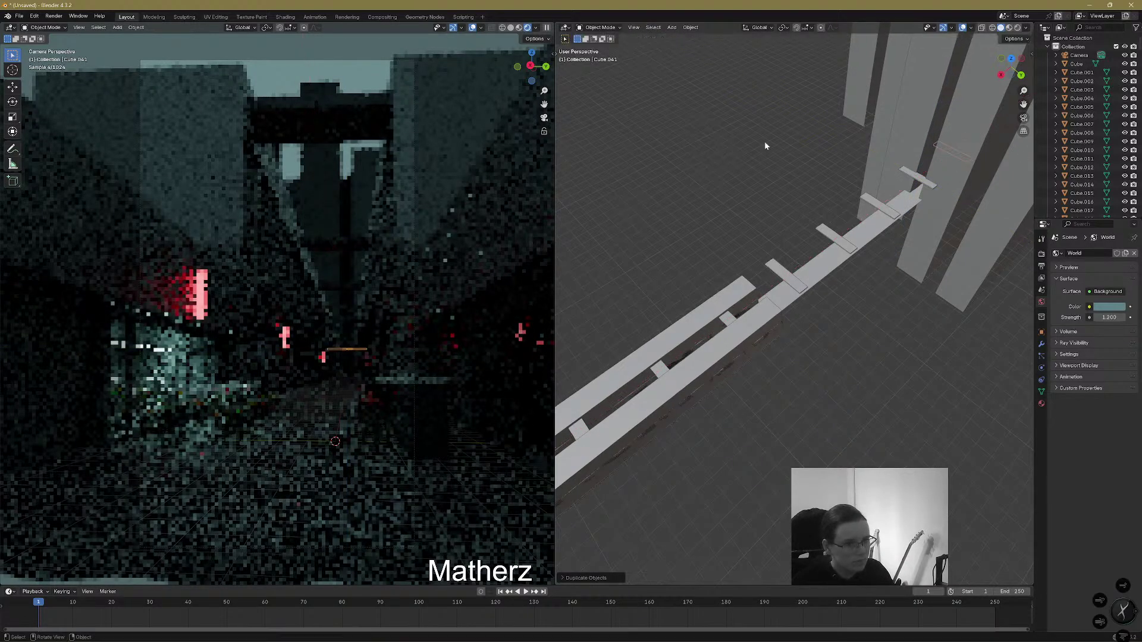
# Duplicate the farthest bridge once more along X so that it sits among the distant towers
pyautogui.hotkey('shift', 'd')
pyautogui.press('x')
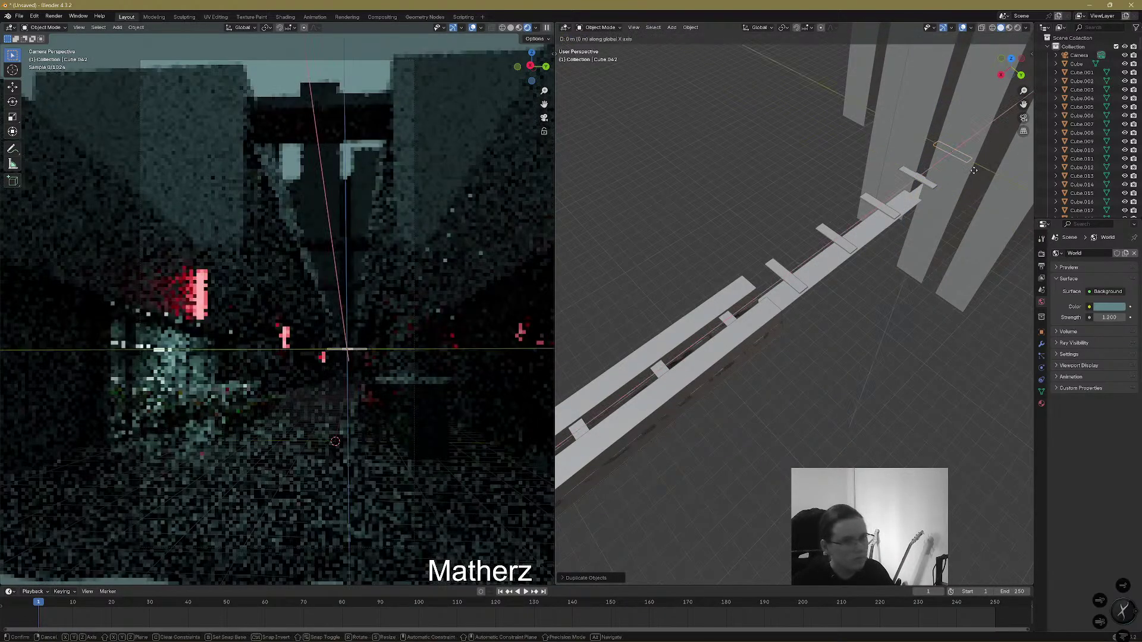
pyautogui.press('Return')
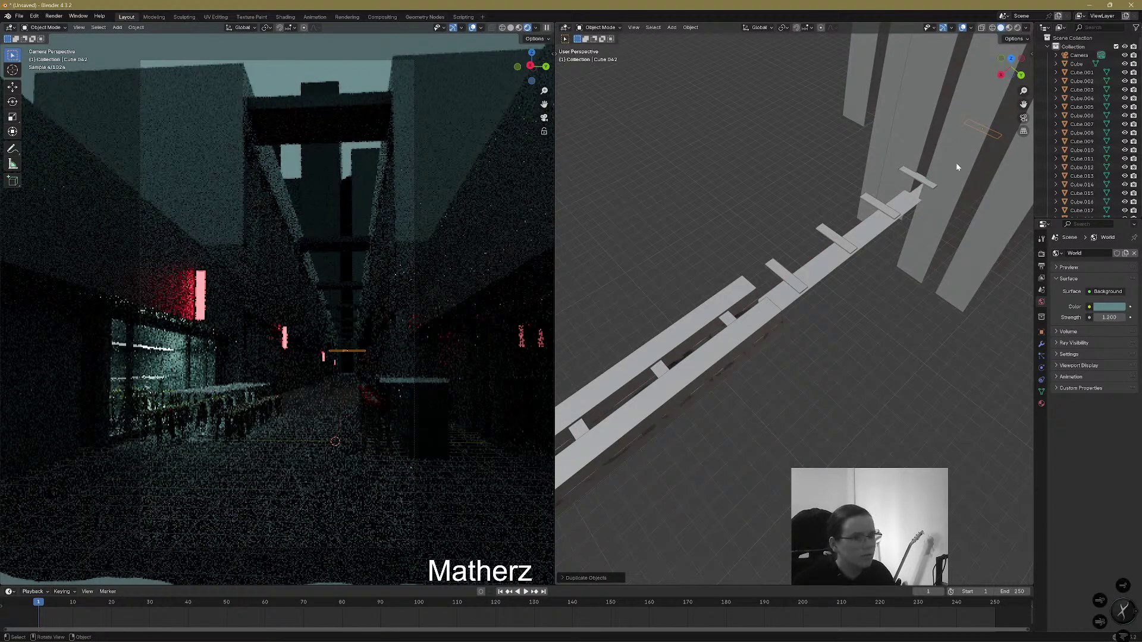
# Examine the background towers at the alley's far end by selecting them in the camera view, and clear the selection
pyautogui.moveTo(974, 180); pyautogui.dragTo(676, 238, button='middle')
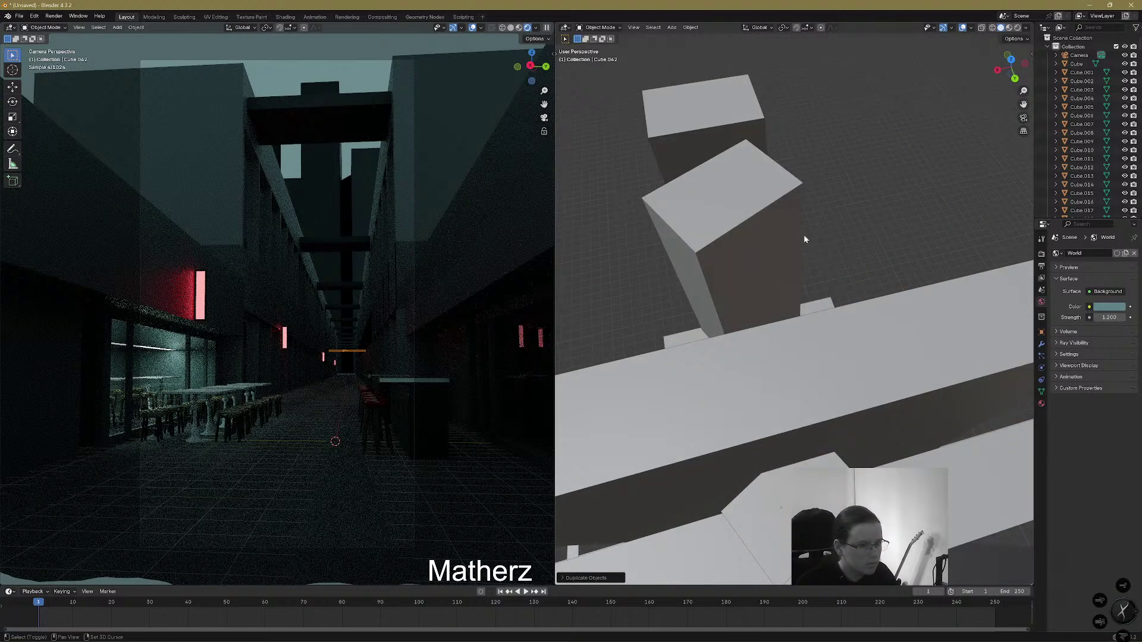
pyautogui.keyDown('shift'); pyautogui.moveTo(777, 339); pyautogui.dragTo(727, 219, button='middle'); pyautogui.keyUp('shift')
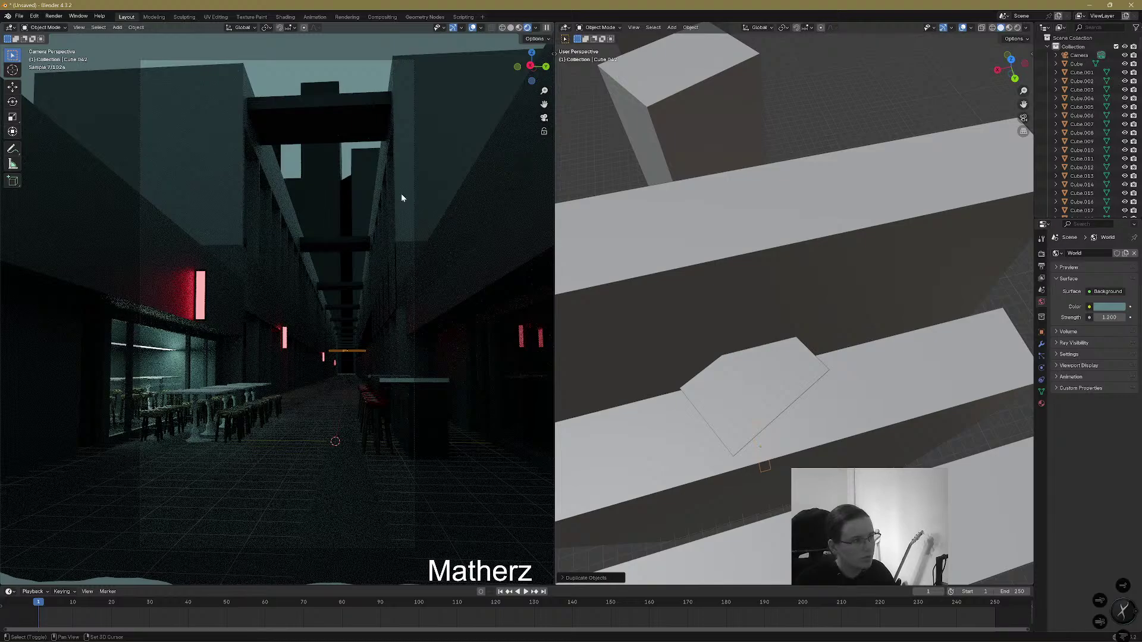
pyautogui.click(336, 160)
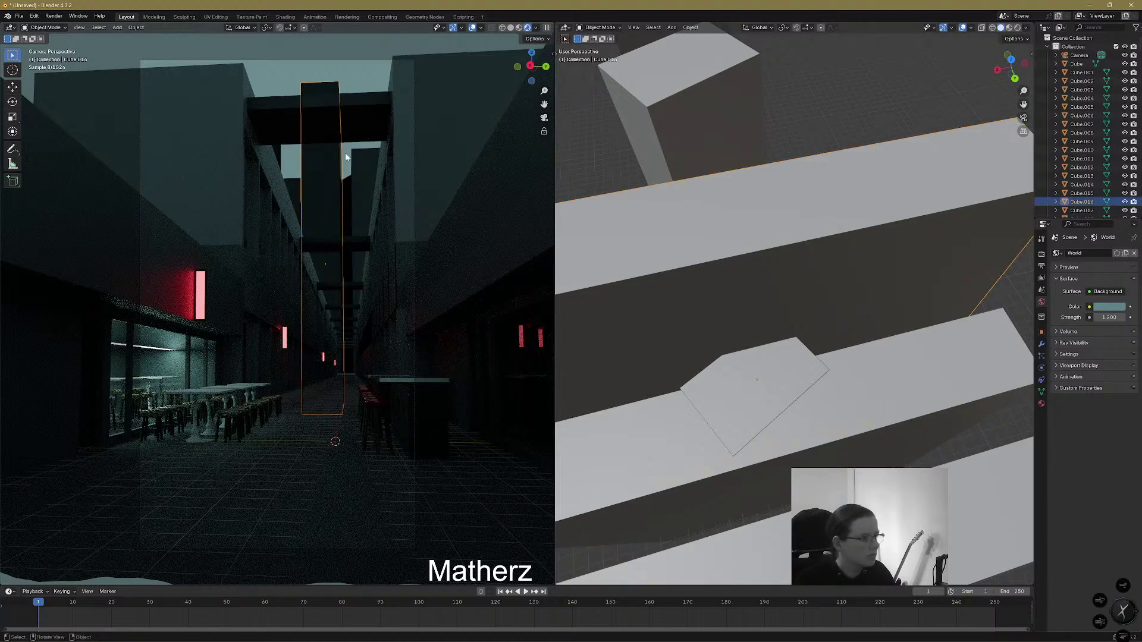
pyautogui.click(351, 150)
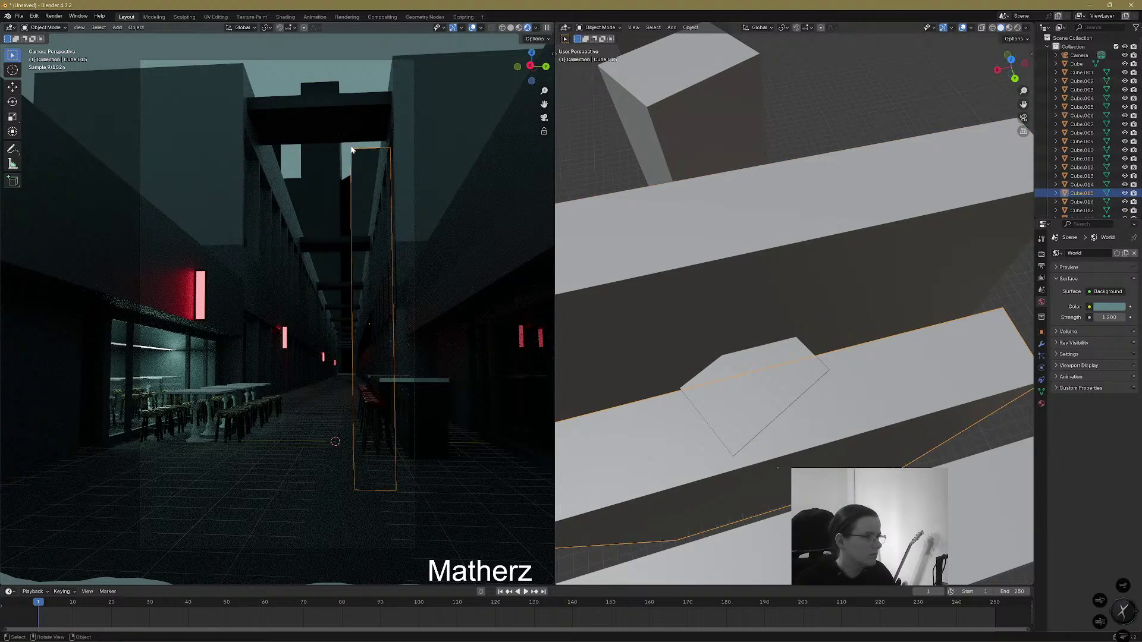
pyautogui.click(346, 154)
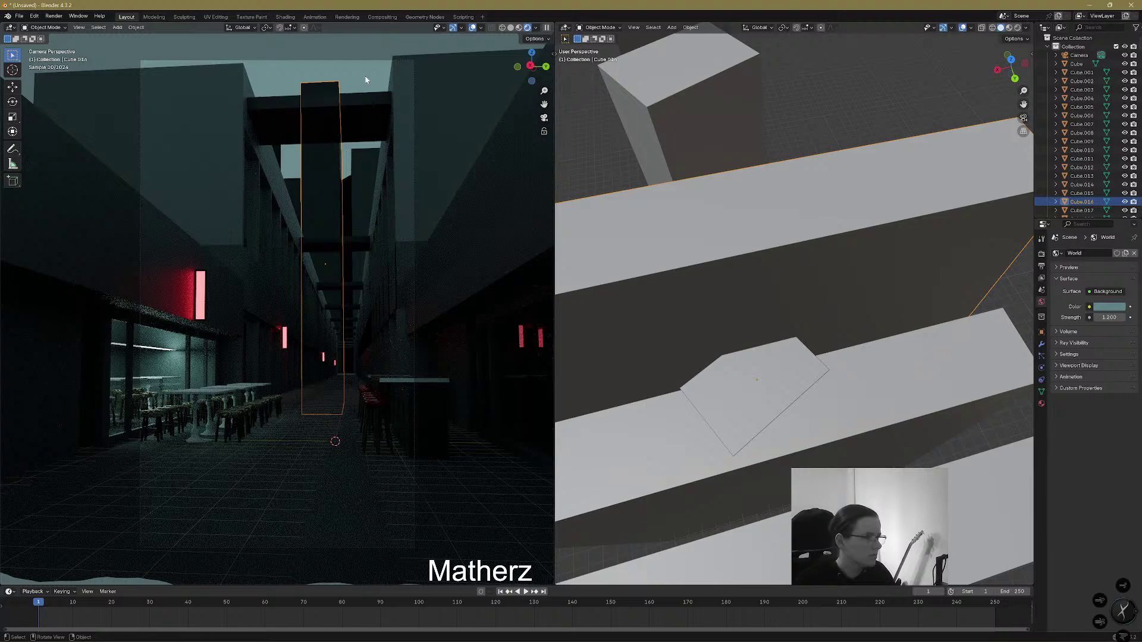
pyautogui.hotkey('alt', 'a')
# Duplicate both long alley buildings and raise the copies along Z until they rest on top of the originals
pyautogui.moveTo(732, 374); pyautogui.dragTo(836, 349, button='middle')
pyautogui.scroll(5, 811, 393)
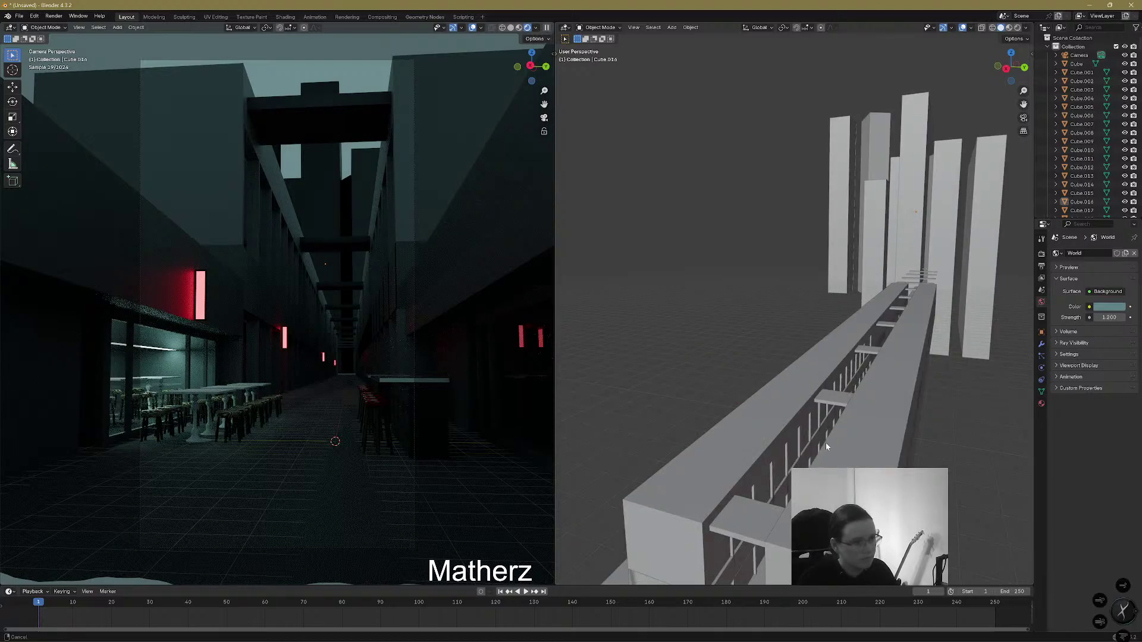
pyautogui.keyDown('shift'); pyautogui.moveTo(825, 442); pyautogui.dragTo(856, 438, button='middle'); pyautogui.keyUp('shift')
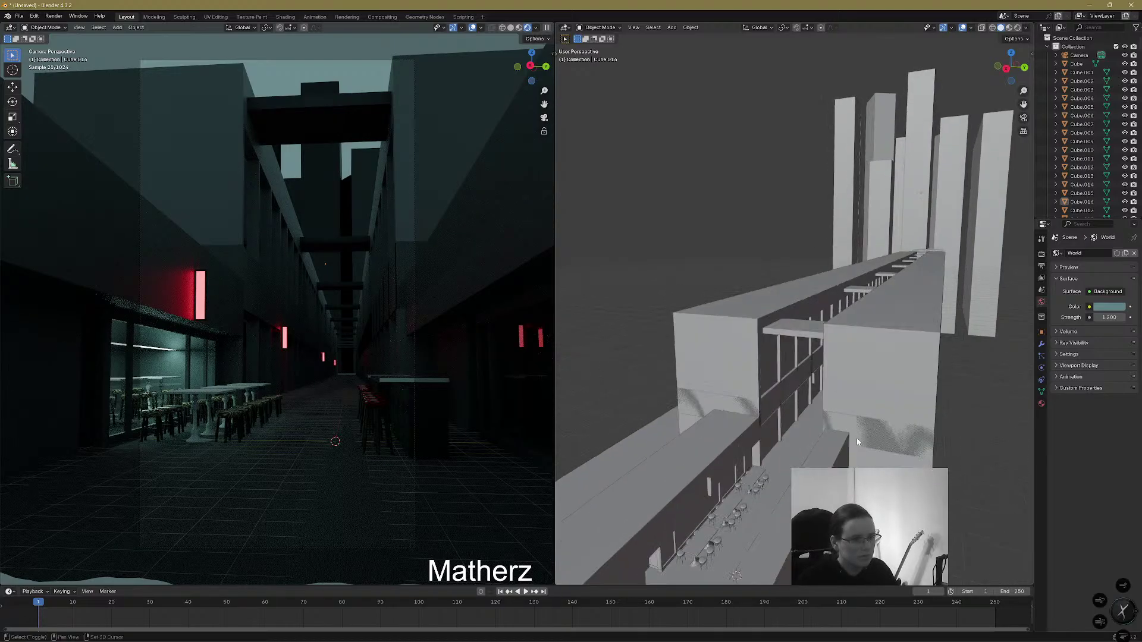
pyautogui.click(897, 386)
pyautogui.keyDown('shift'); pyautogui.click(770, 334); pyautogui.keyUp('shift')
pyautogui.hotkey('shift', 'd')
pyautogui.press('z')
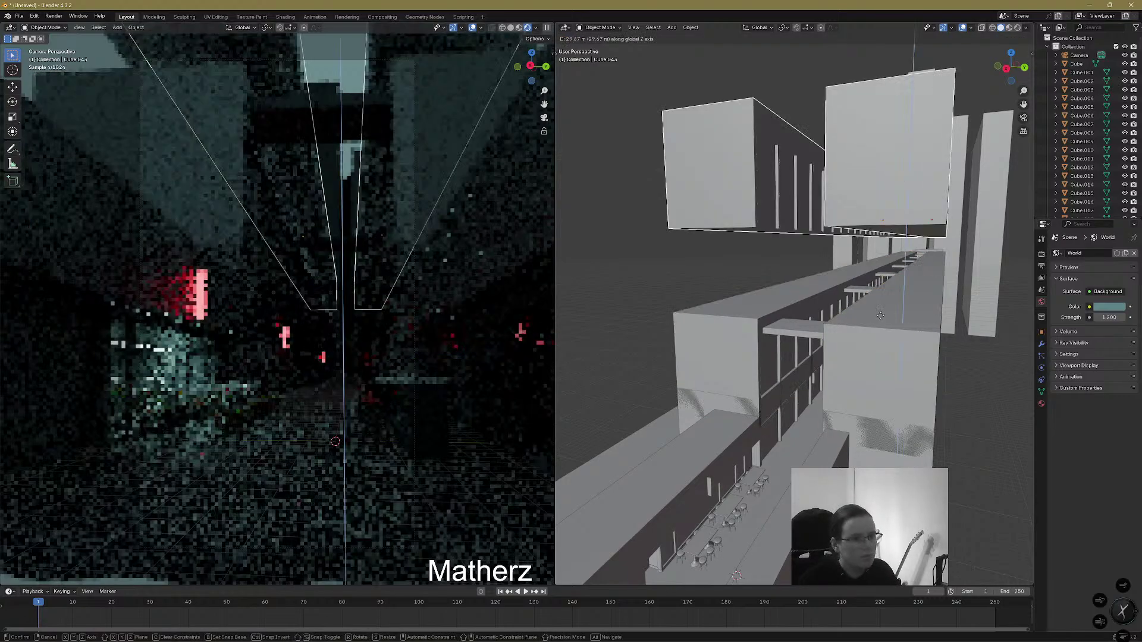
pyautogui.click(881, 347)
# Narrow the two stacked building copies along Y to about 0.54 of their width
pyautogui.press('s')
pyautogui.press('y')
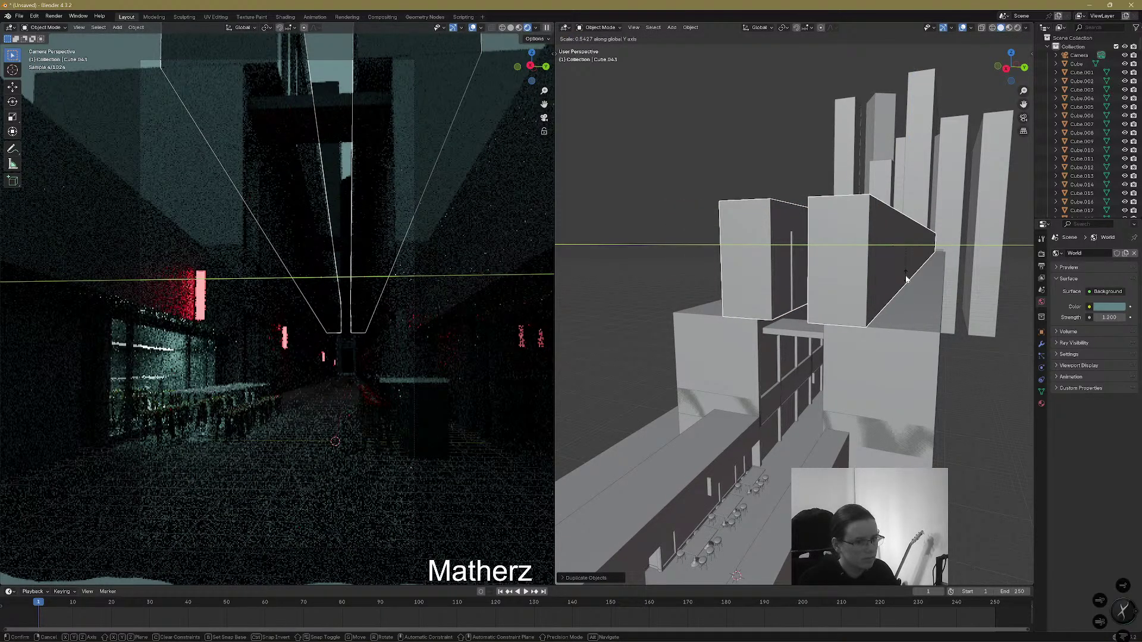
pyautogui.click(872, 284)
# Shift the two upper blocks apart along Y to the outer edges of the buildings below, moving the left one about -8.8 m
pyautogui.hotkey('shift', 'd')
pyautogui.press('y')
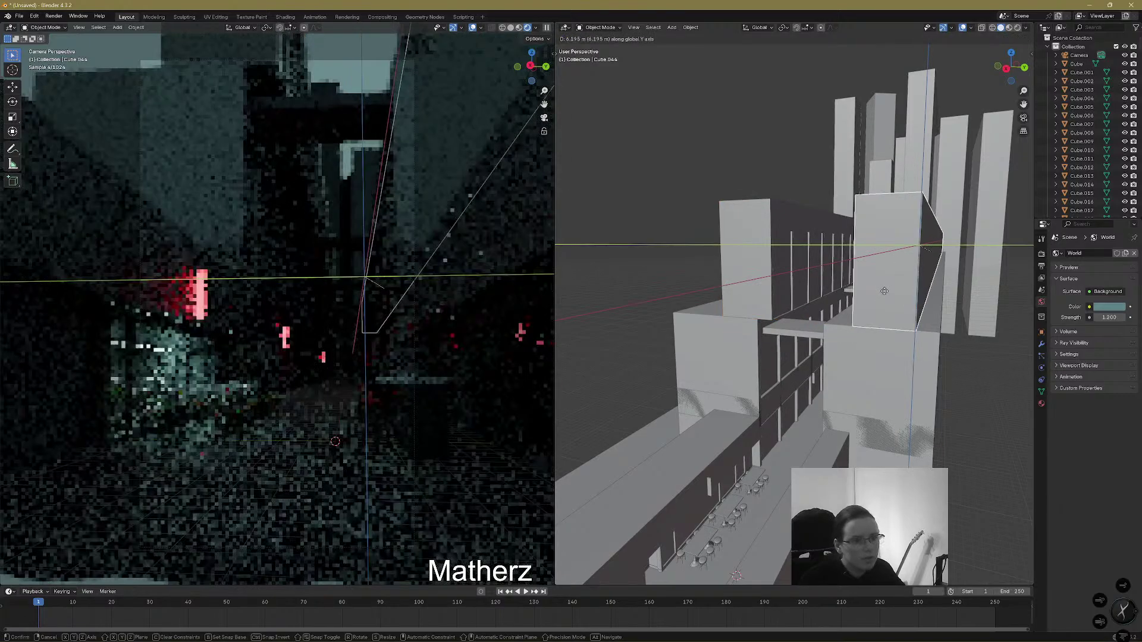
pyautogui.click(889, 295)
pyautogui.click(771, 272)
pyautogui.press('g')
pyautogui.moveTo(770, 271); pyautogui.dragTo(763, 265, button='middle')
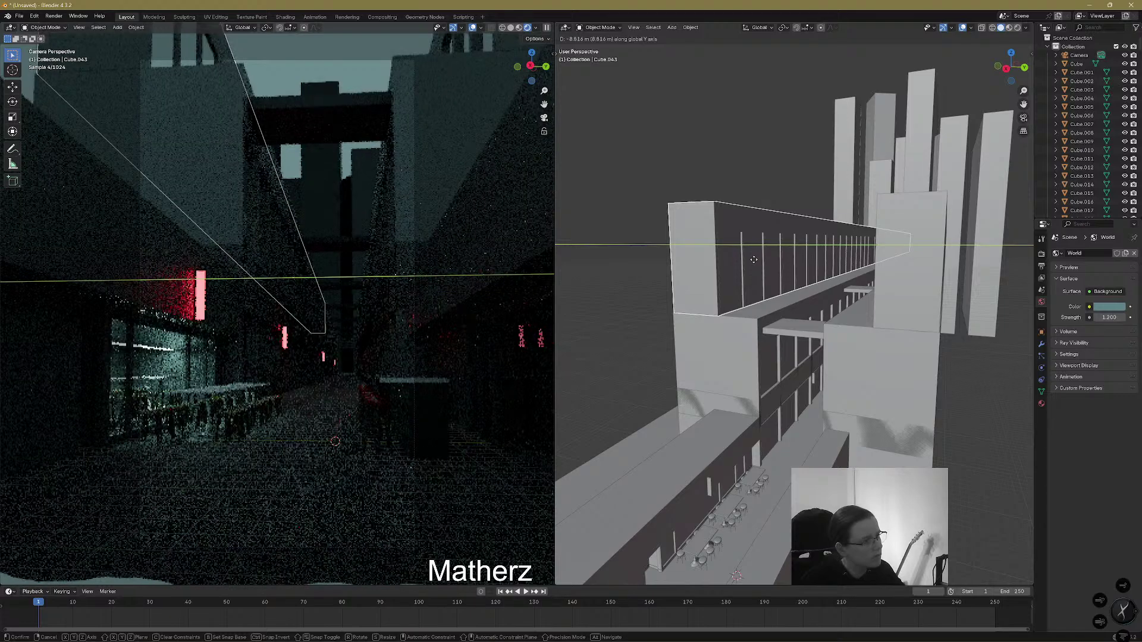
pyautogui.click(753, 259)
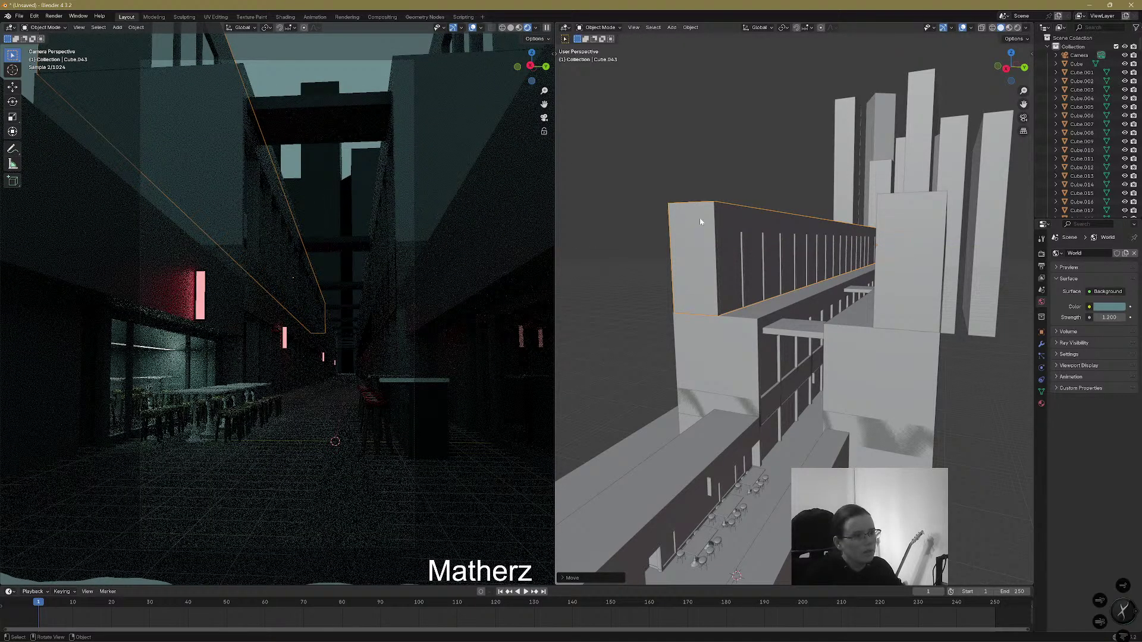
pyautogui.click(753, 161)
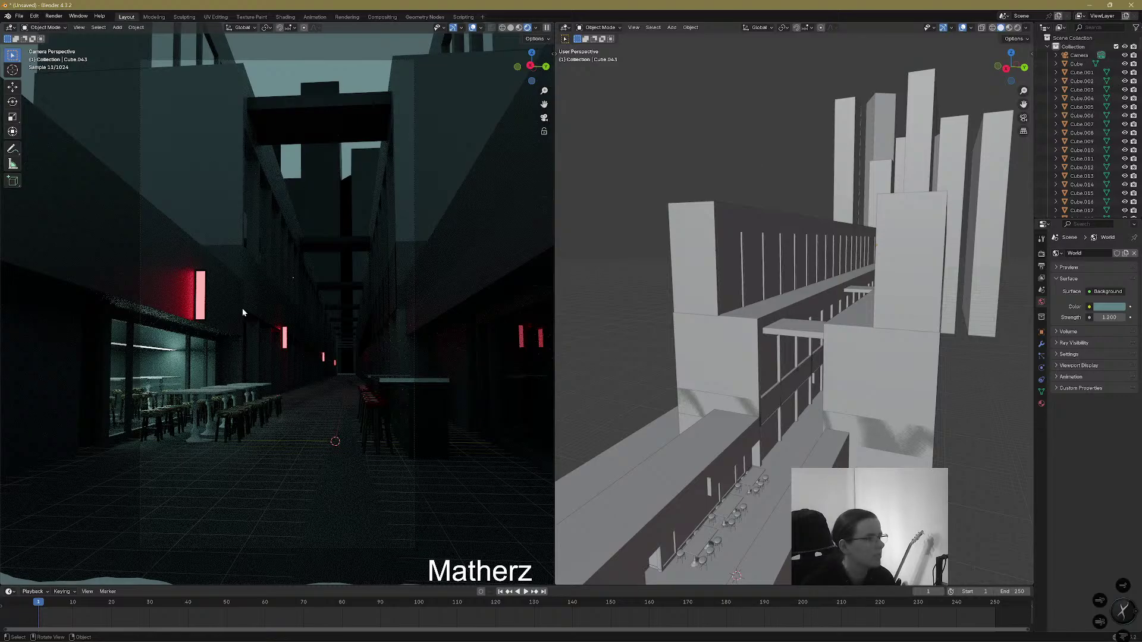
# Using solid shading and a narrower camera view, duplicate the large red wall sign and place the copy by the left long building's front
pyautogui.click(202, 299)
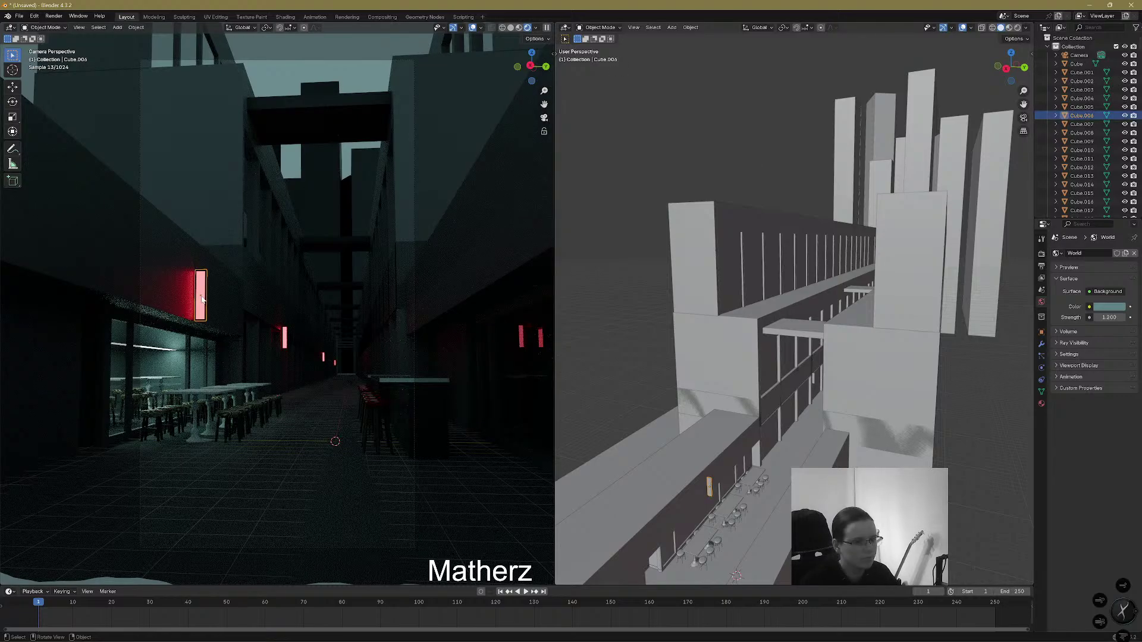
pyautogui.press('z')
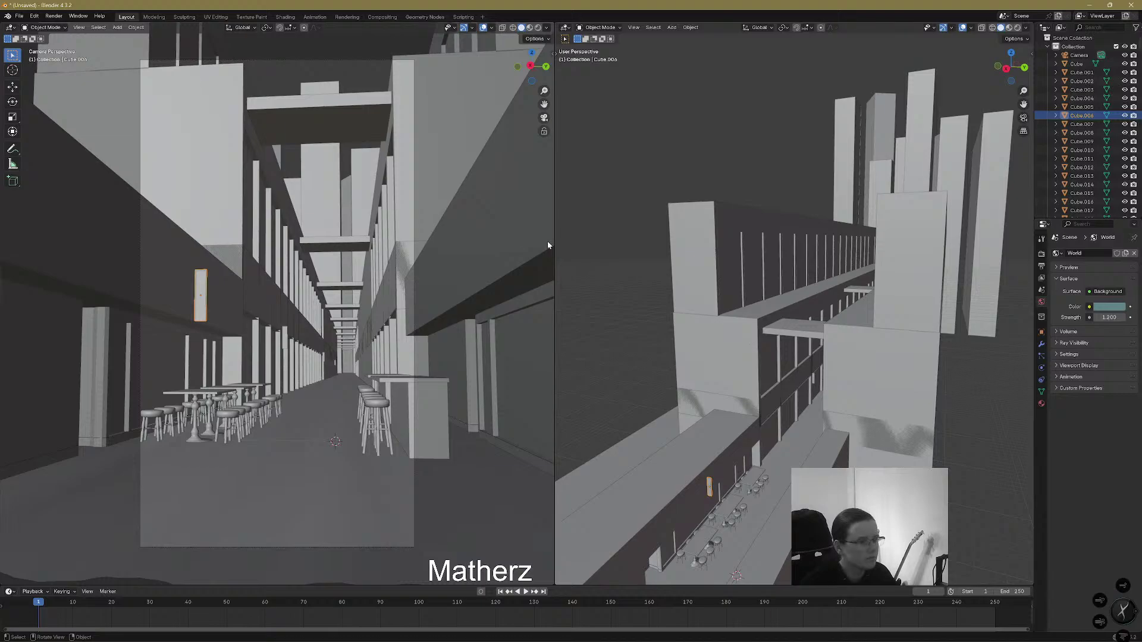
pyautogui.moveTo(553, 241); pyautogui.dragTo(345, 241)
pyautogui.hotkey('shift', 'd')
pyautogui.click(593, 411)
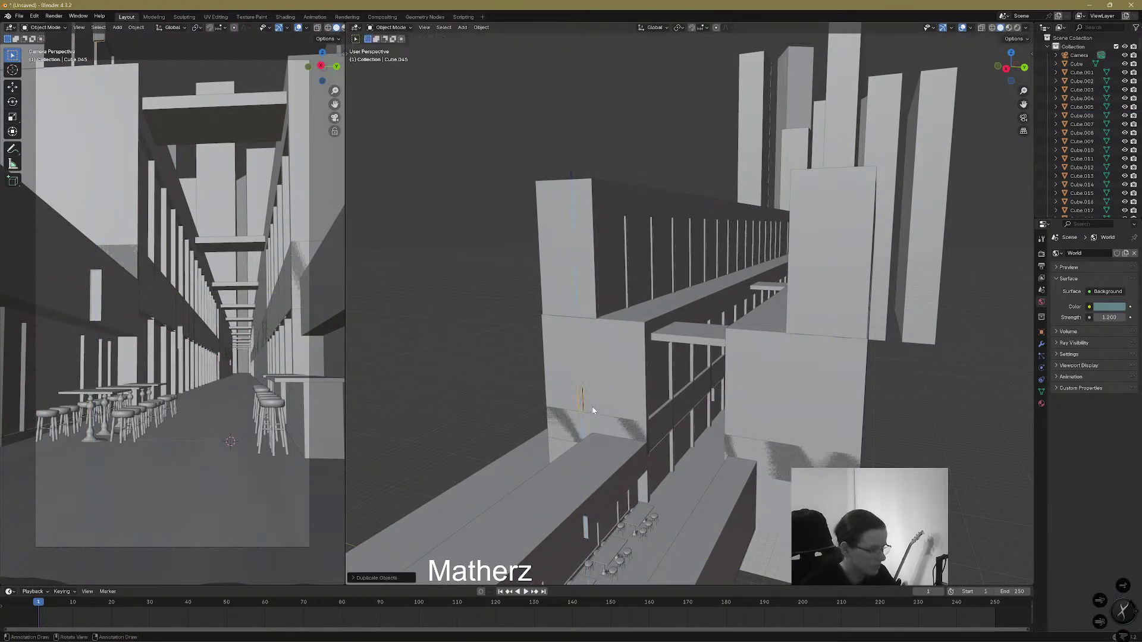
# Widen the copied sign along Y and move it along X and Y onto the front face of the left long building
pyautogui.press('s')
pyautogui.press('y')
pyautogui.click(607, 416)
pyautogui.press('g')
pyautogui.press('x')
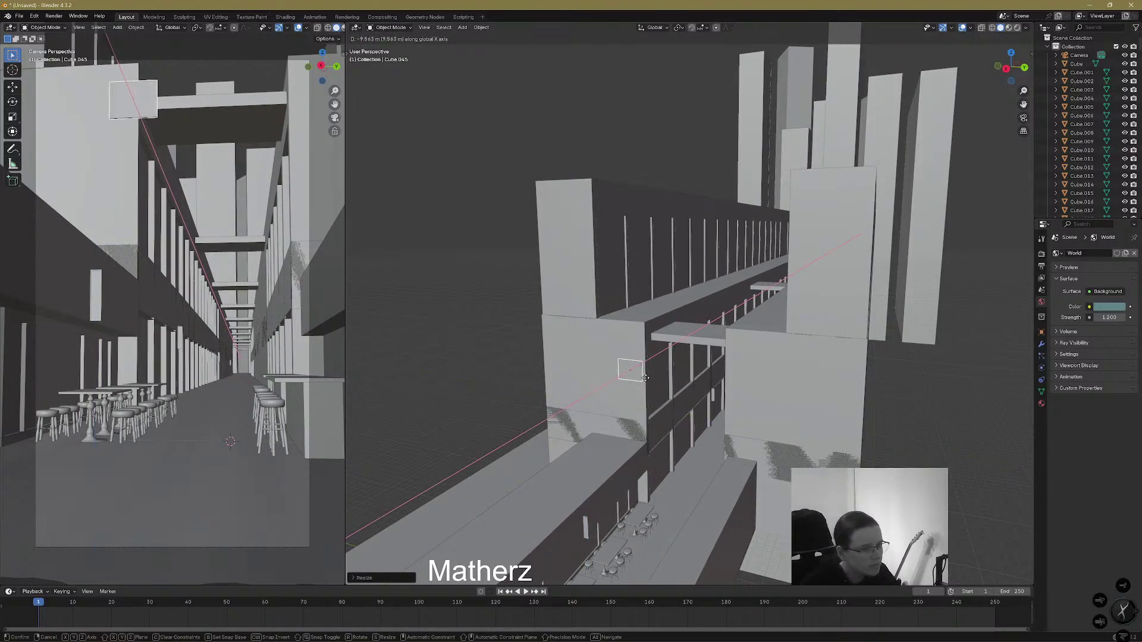
pyautogui.click(666, 365)
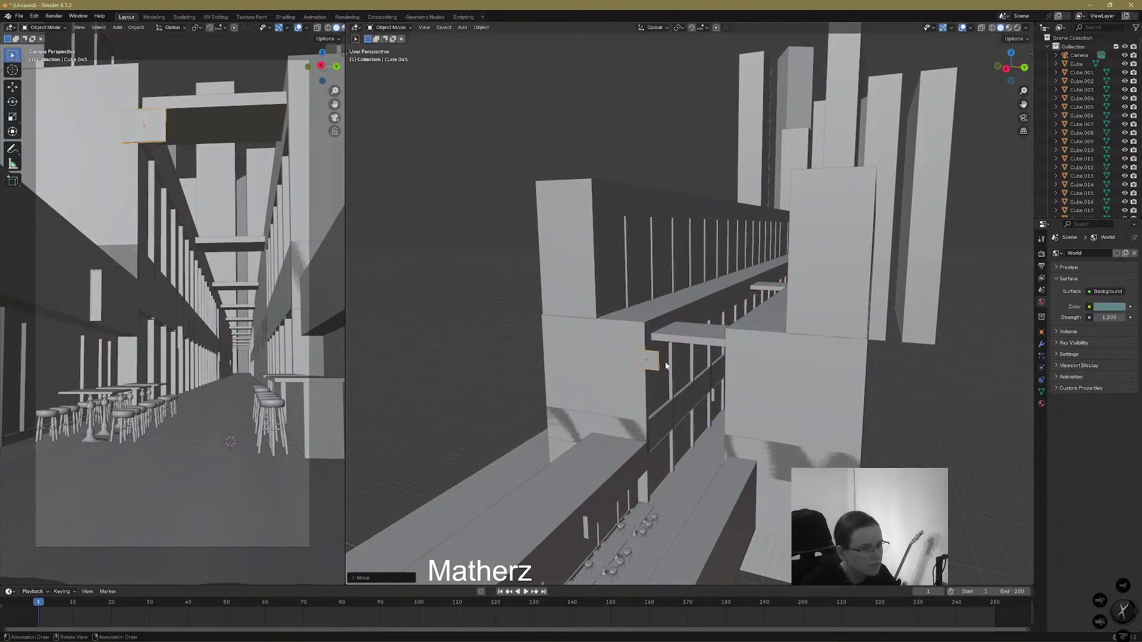
pyautogui.press('g')
pyautogui.press('y')
pyautogui.click(653, 370)
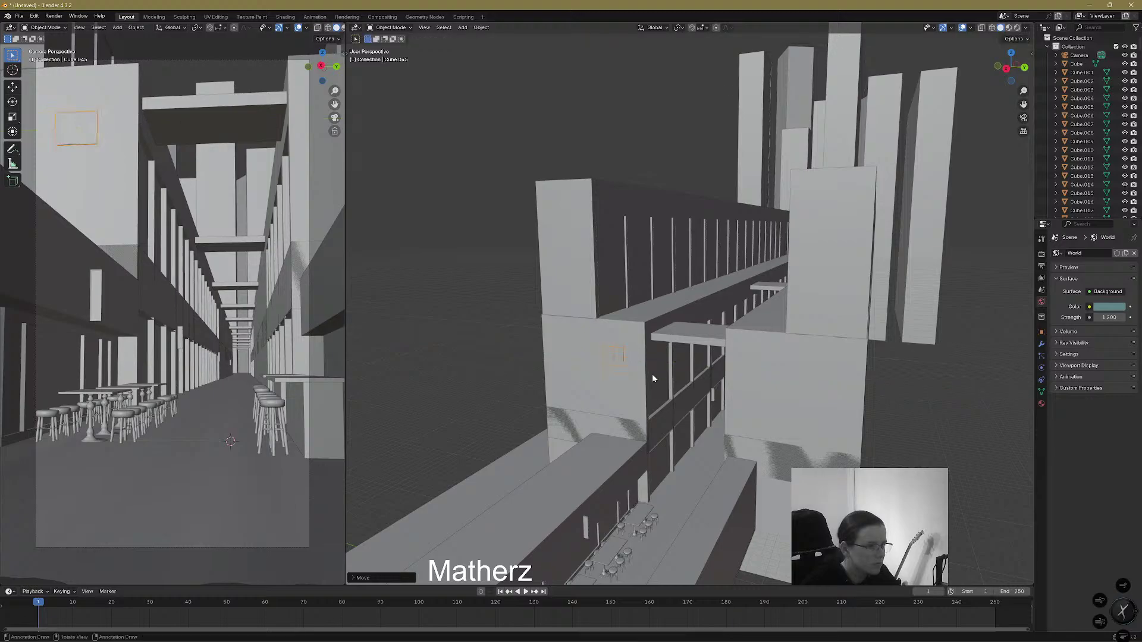
# Stretch the copied sign on the left long building's front face along Z into a tall upright panel
pyautogui.scroll(5, 639, 393)
pyautogui.scroll(-5, 640, 398)
pyautogui.scroll(3, 733, 427)
pyautogui.moveTo(734, 427); pyautogui.dragTo(492, 390, button='middle')
pyautogui.scroll(5, 576, 398)
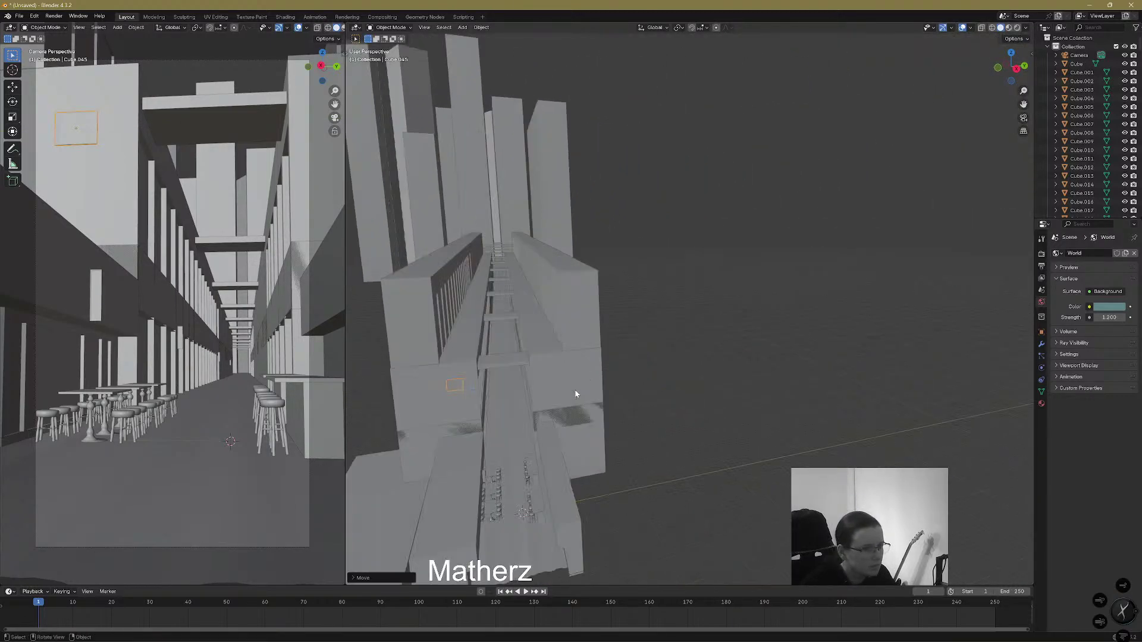
pyautogui.keyDown('shift'); pyautogui.moveTo(574, 394); pyautogui.dragTo(619, 384, button='middle'); pyautogui.keyUp('shift')
pyautogui.press('s')
pyautogui.press('z')
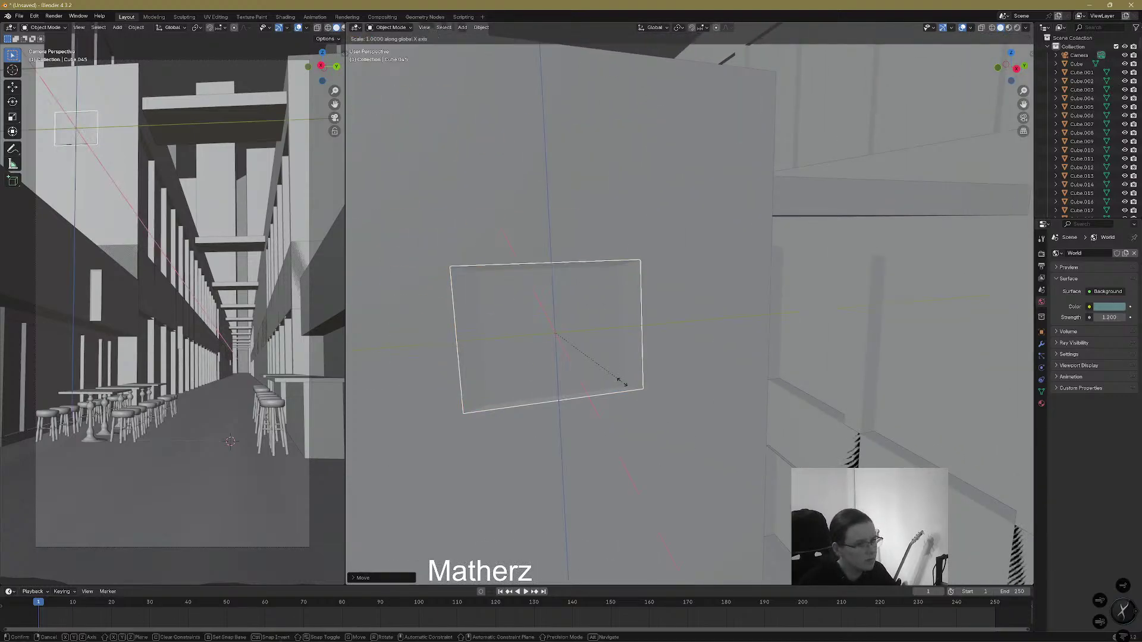
pyautogui.click(646, 559)
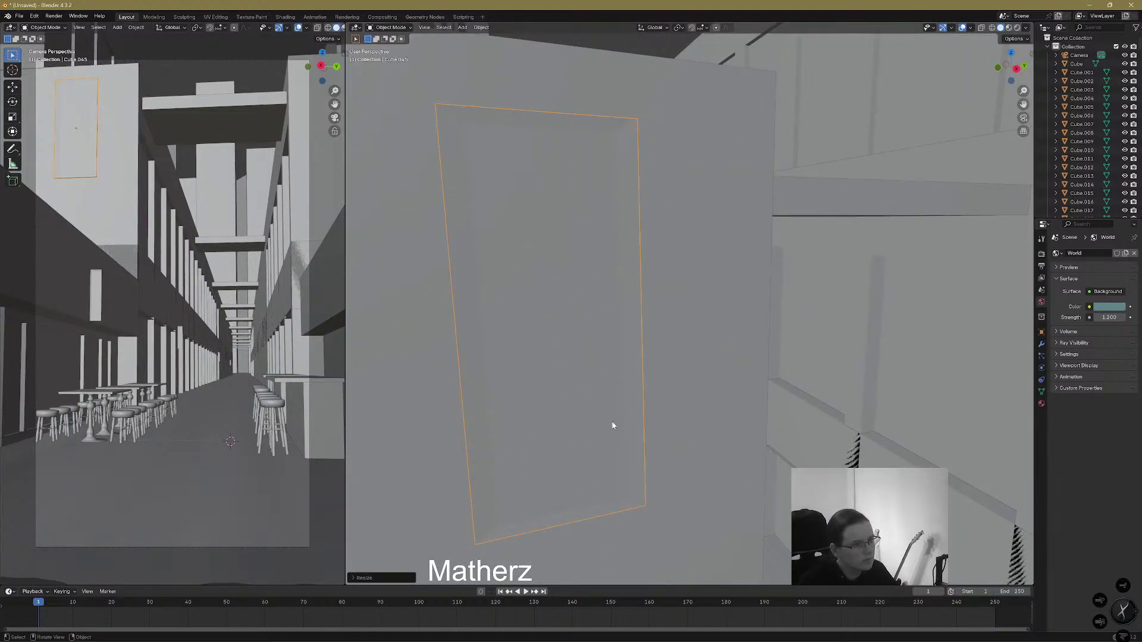
# Enlarge the tall sign uniformly and show the camera view in rendered shading
pyautogui.press('s')
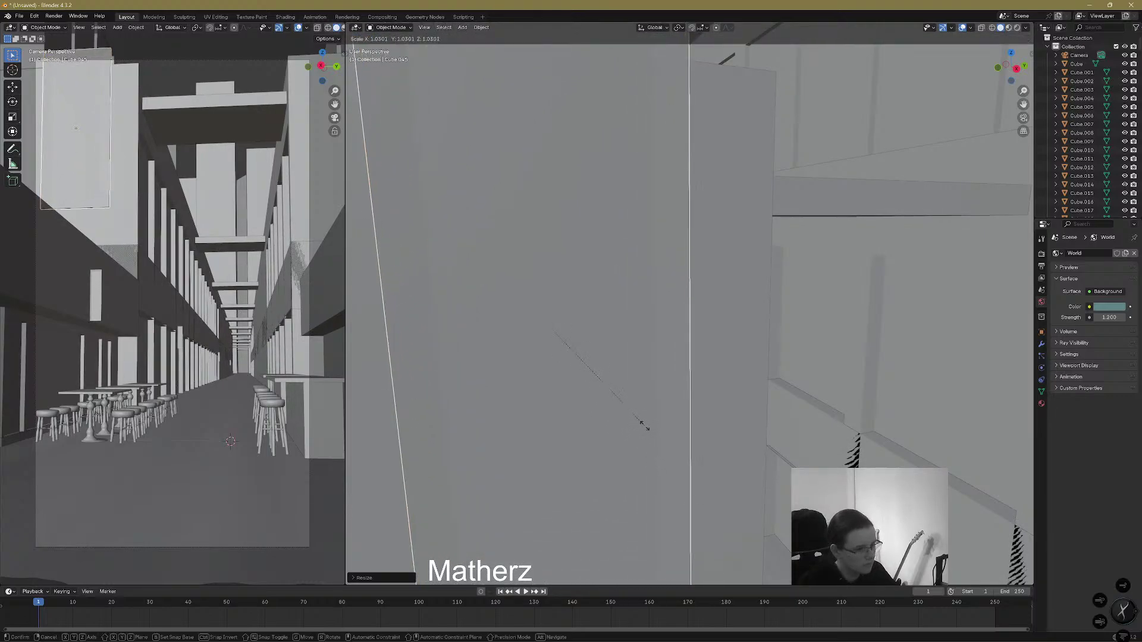
pyautogui.click(701, 477)
pyautogui.scroll(-2, 342, 30)
pyautogui.click(329, 28)
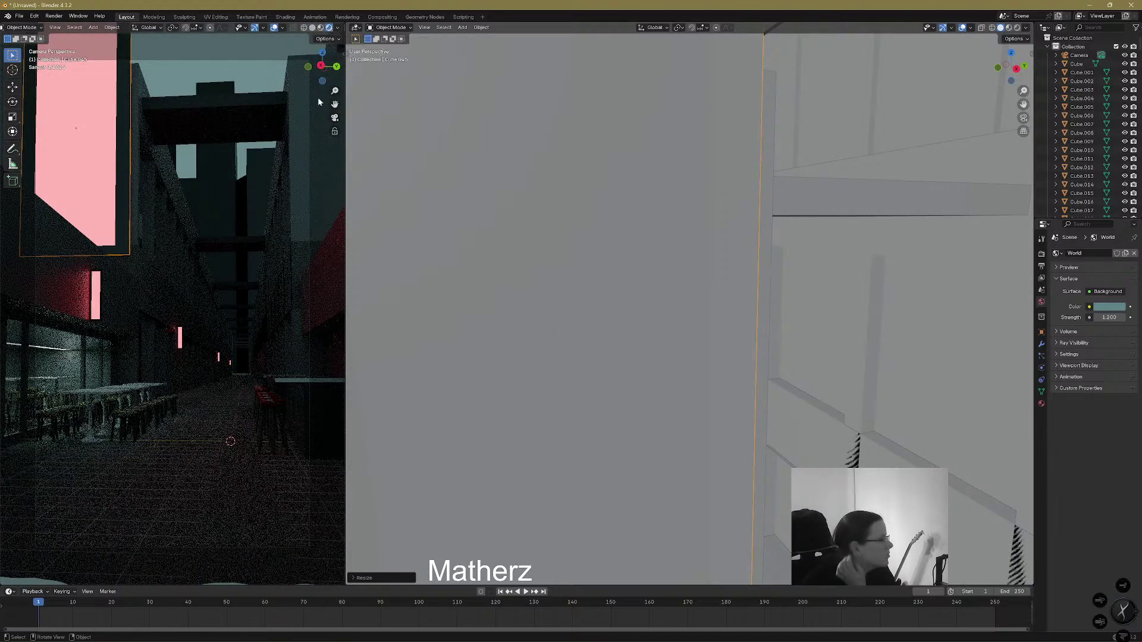
# Widen the enlarged sign along the Y axis so it covers more of the building's front face
pyautogui.scroll(-6, 540, 265)
pyautogui.scroll(4, 539, 265)
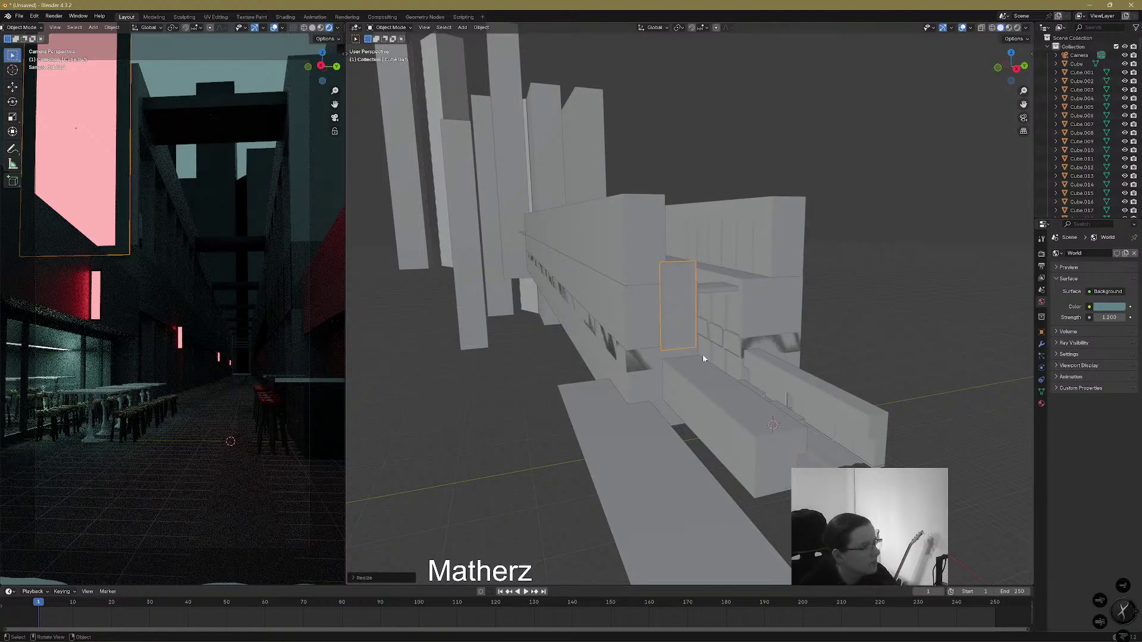
pyautogui.press('s')
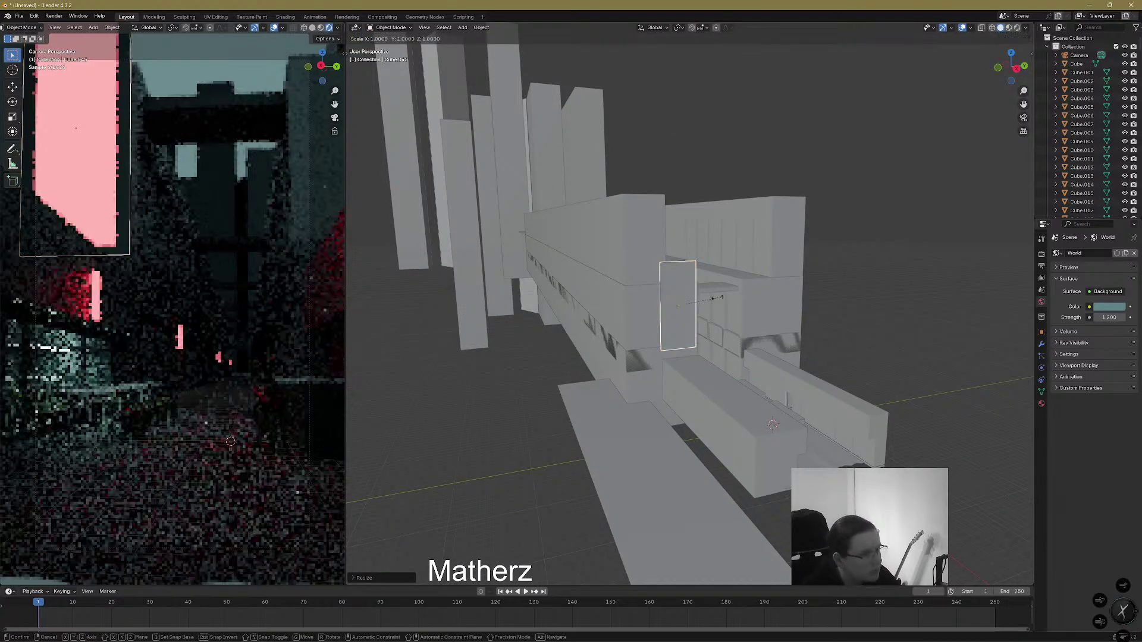
pyautogui.press('x')
pyautogui.press('y')
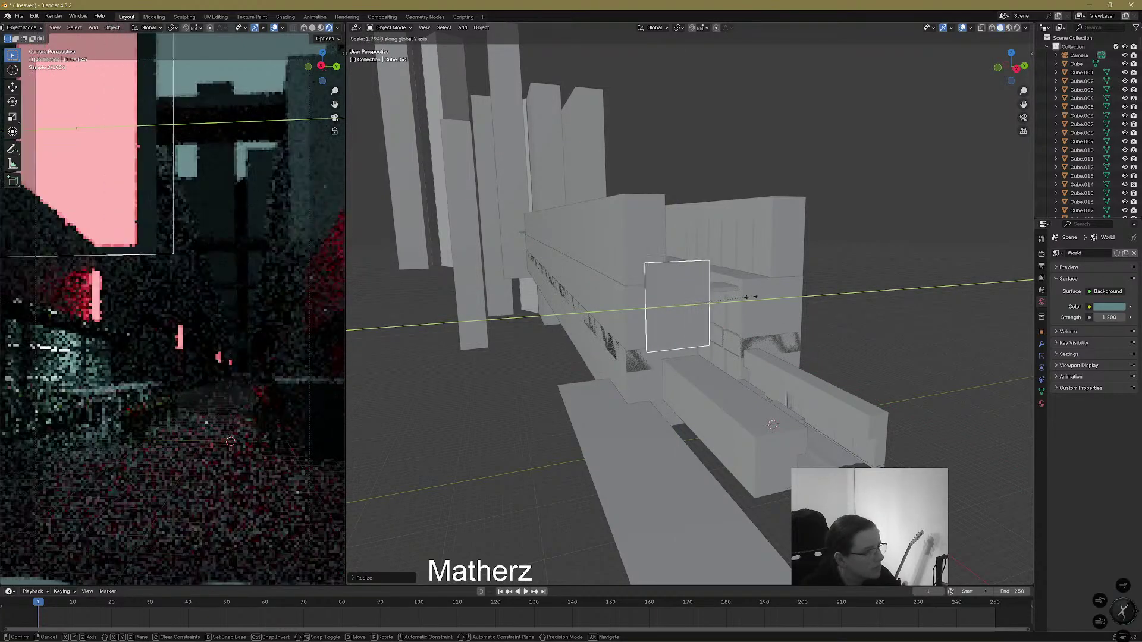
pyautogui.click(704, 321)
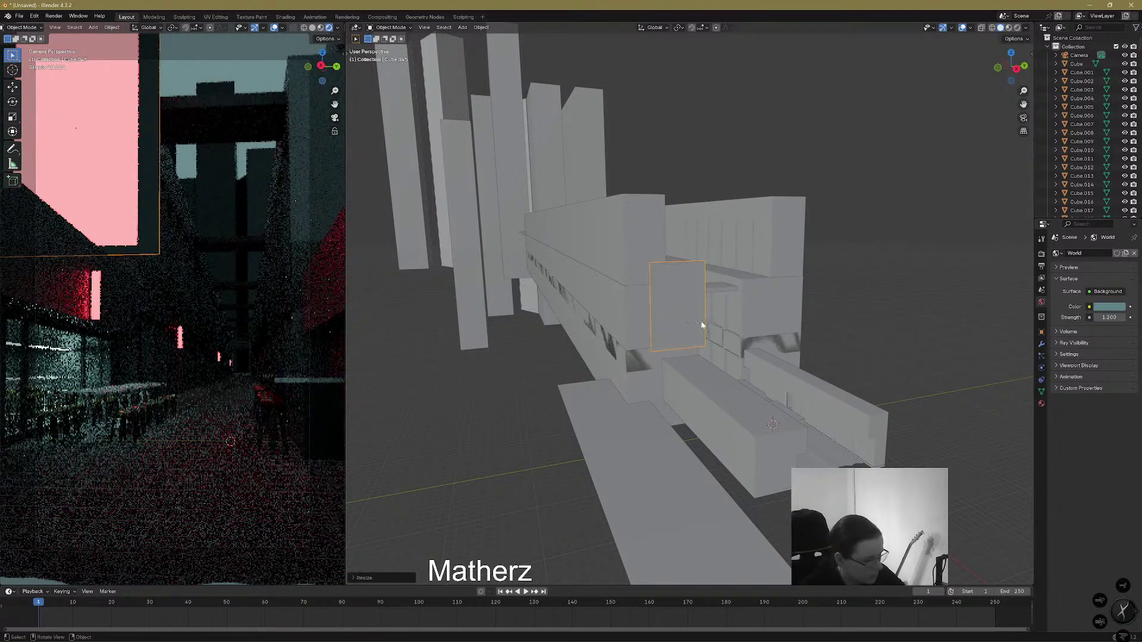
# Lower the sign slightly along Z and shift it about -2.14 m along Y
pyautogui.press('g')
pyautogui.press('z')
pyautogui.click(704, 327)
pyautogui.press('g')
pyautogui.press('y')
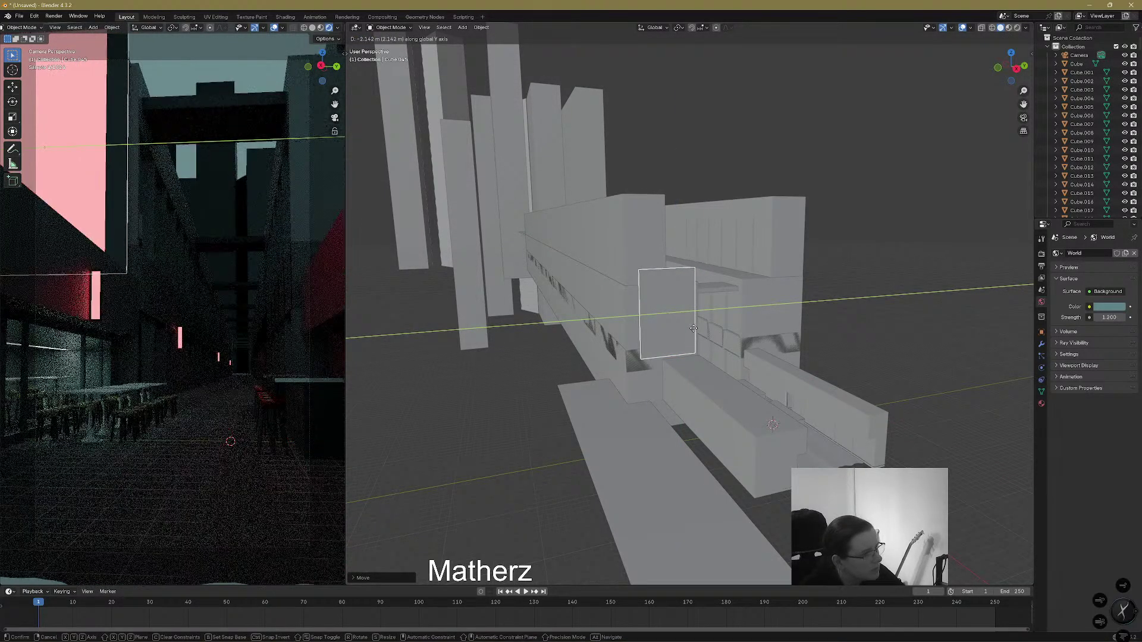
pyautogui.click(694, 330)
# In edit mode, widen the sign's glowing front face along Y to about 1.2 times, leaving a thinner frame
pyautogui.click(389, 28)
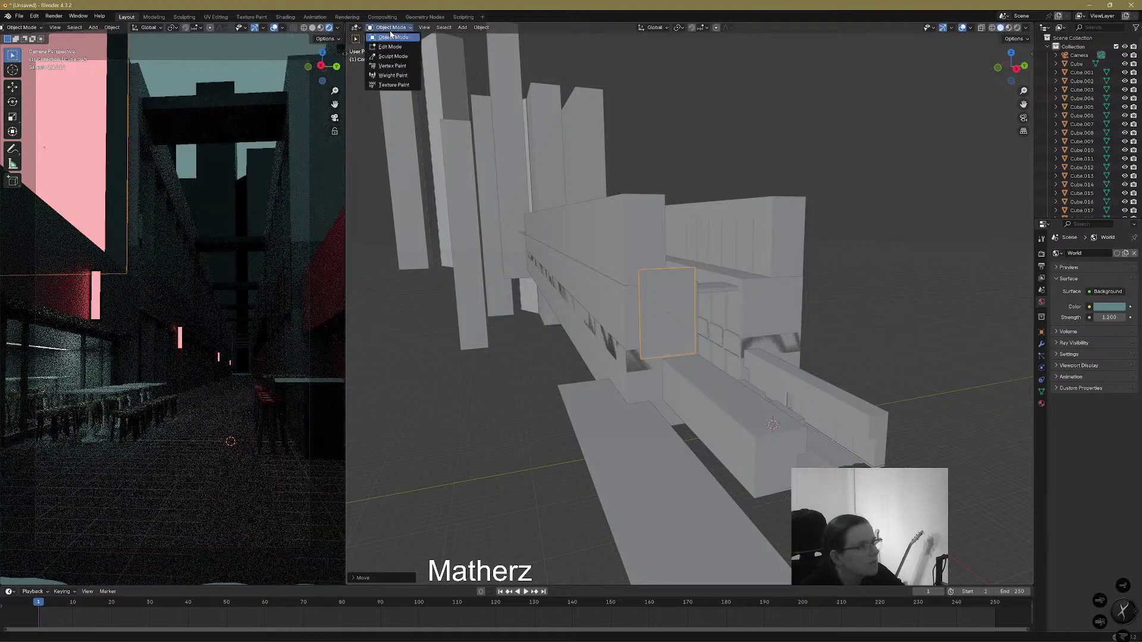
pyautogui.click(386, 47)
pyautogui.click(673, 302)
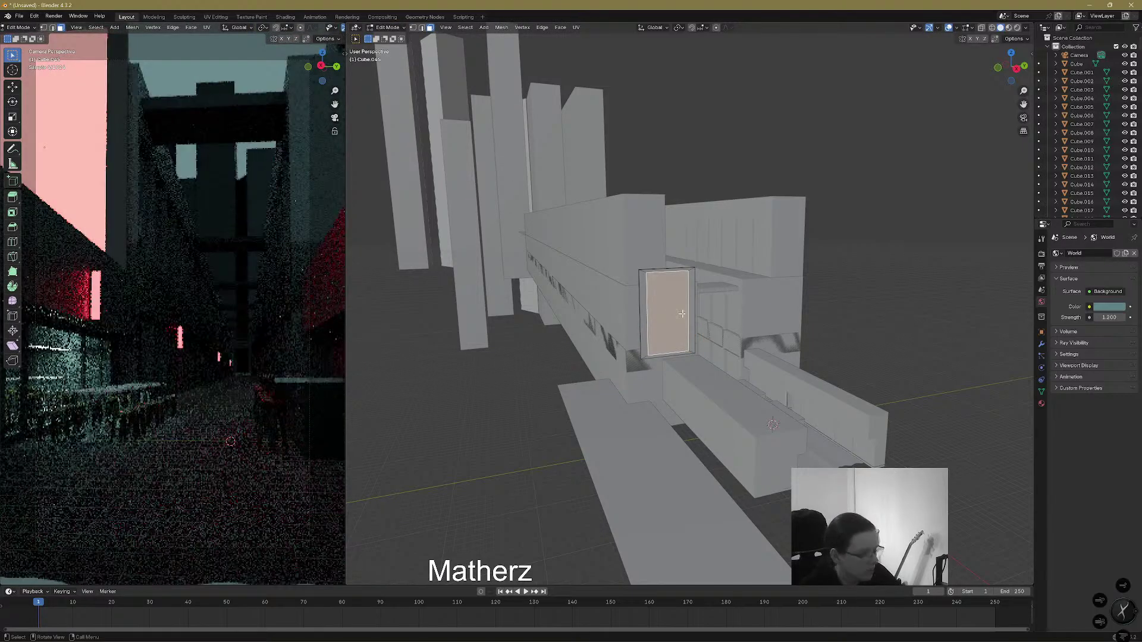
pyautogui.press('s')
pyautogui.press('y')
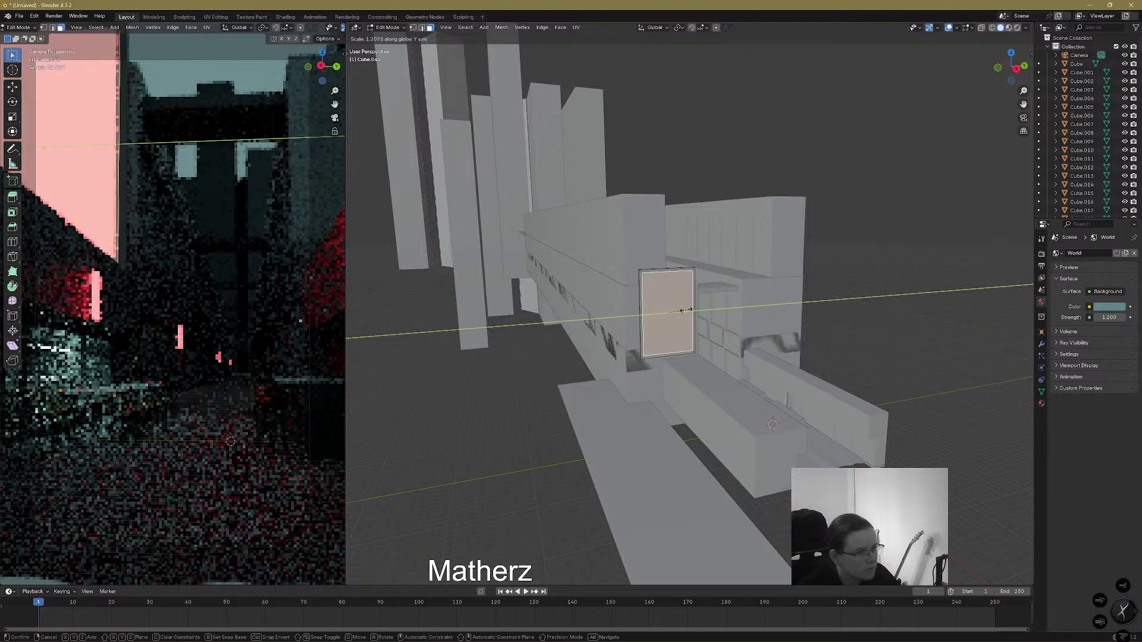
pyautogui.click(685, 310)
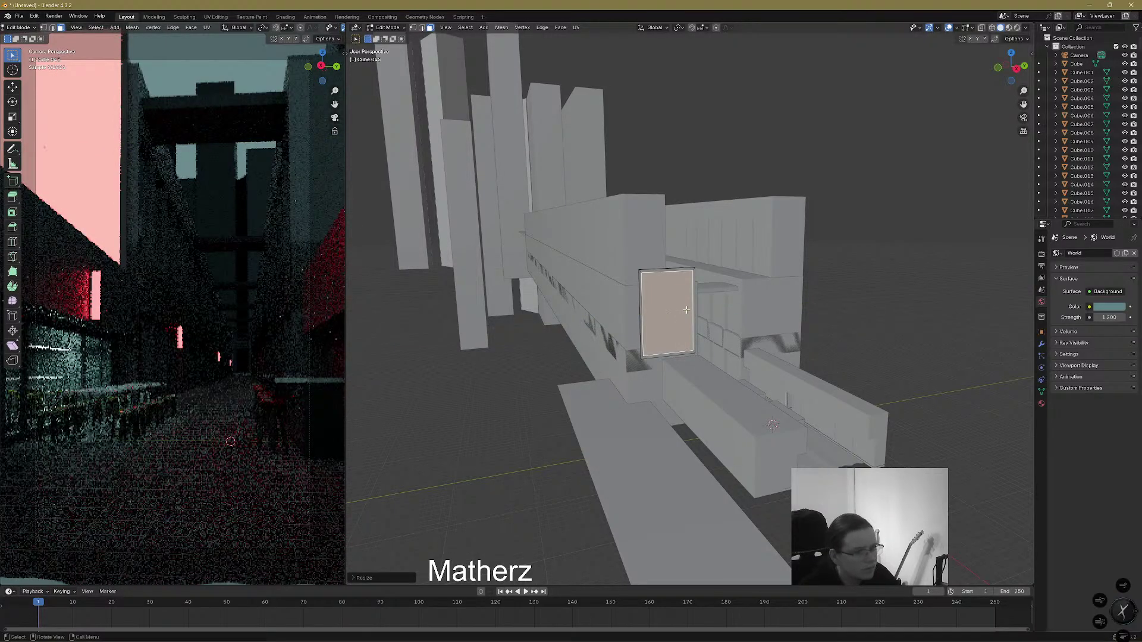
# Add a new material slot to the sign, assign it to the selected front face and use an Emission surface
pyautogui.click(1041, 403)
pyautogui.click(1133, 254)
pyautogui.click(1102, 311)
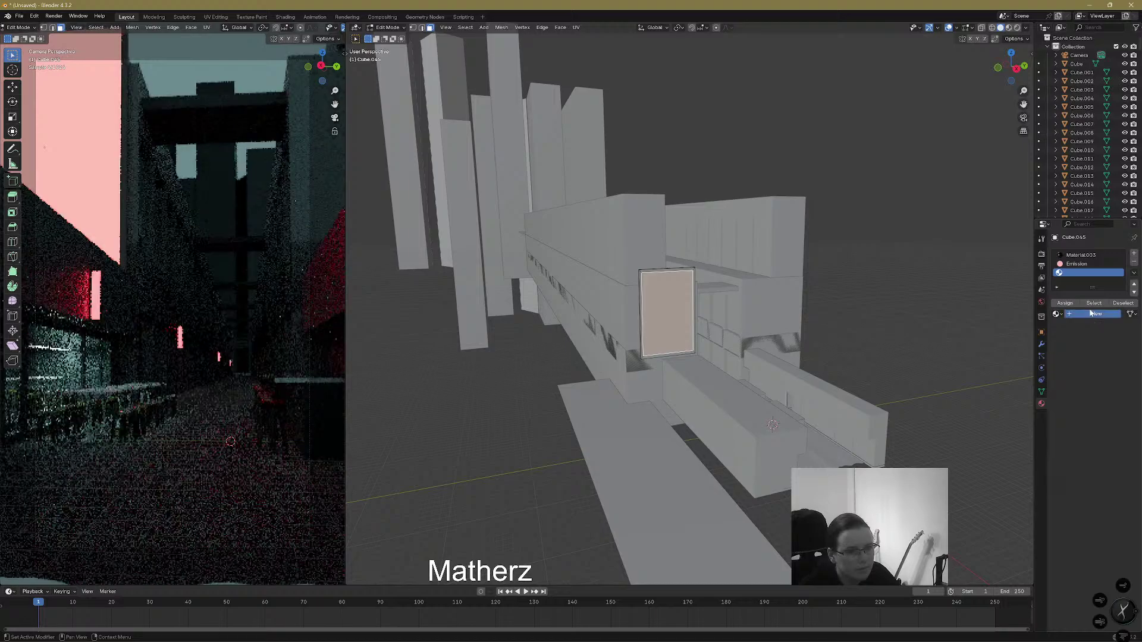
pyautogui.click(1064, 304)
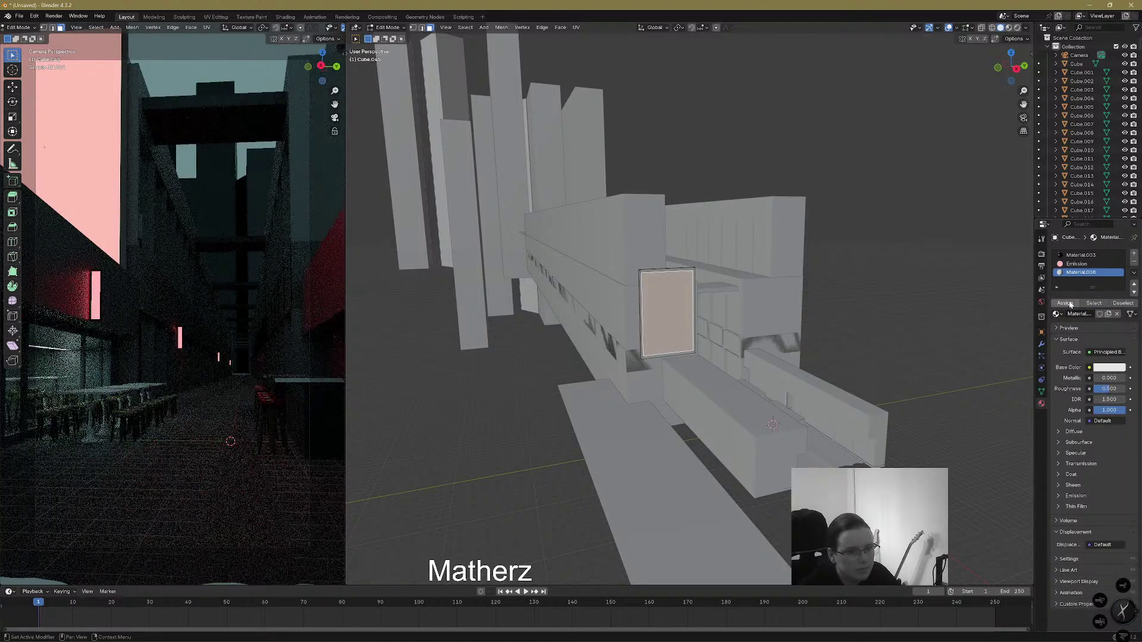
pyautogui.click(1106, 352)
pyautogui.click(1034, 401)
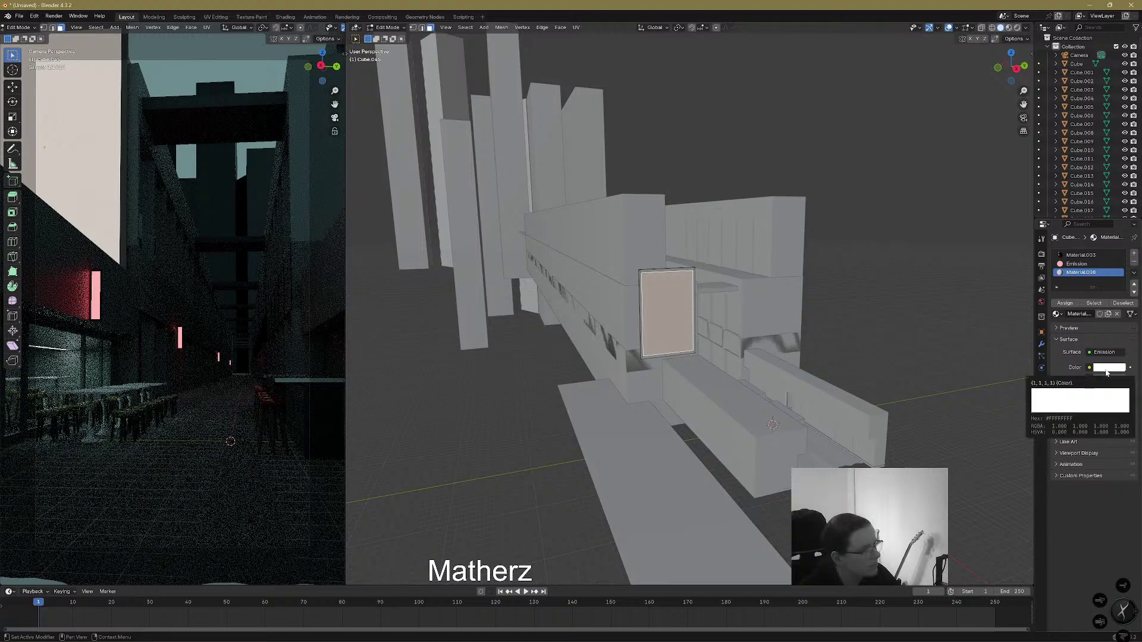
# Set the new emission material's color to saturated blue and return to object mode
pyautogui.click(1106, 368)
pyautogui.moveTo(1089, 276); pyautogui.dragTo(1097, 240)
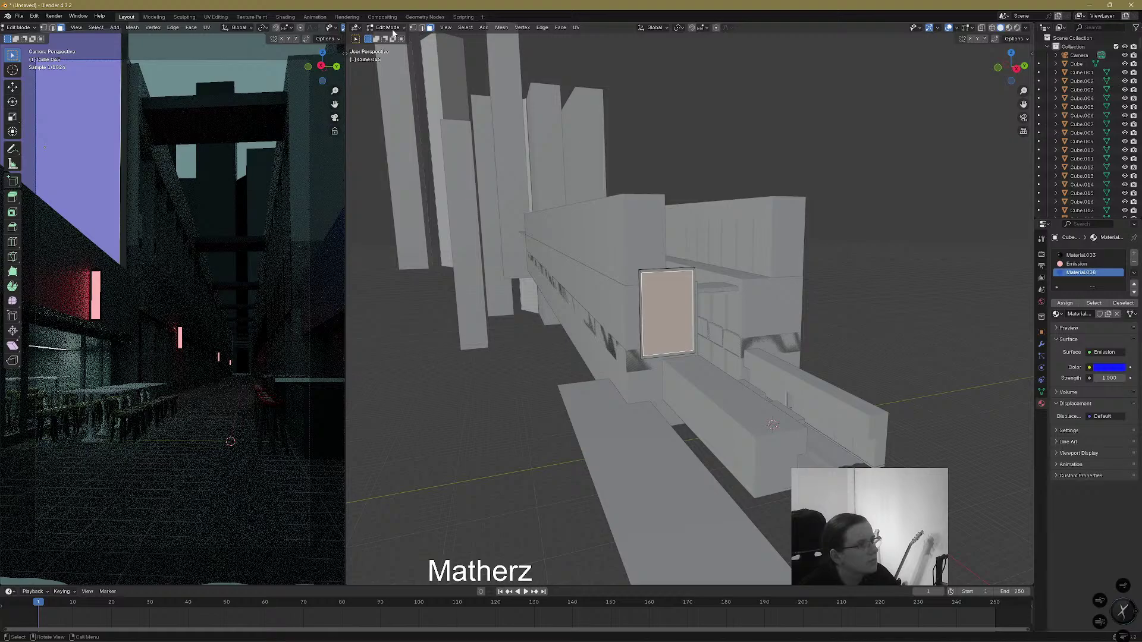
pyautogui.press('Tab')
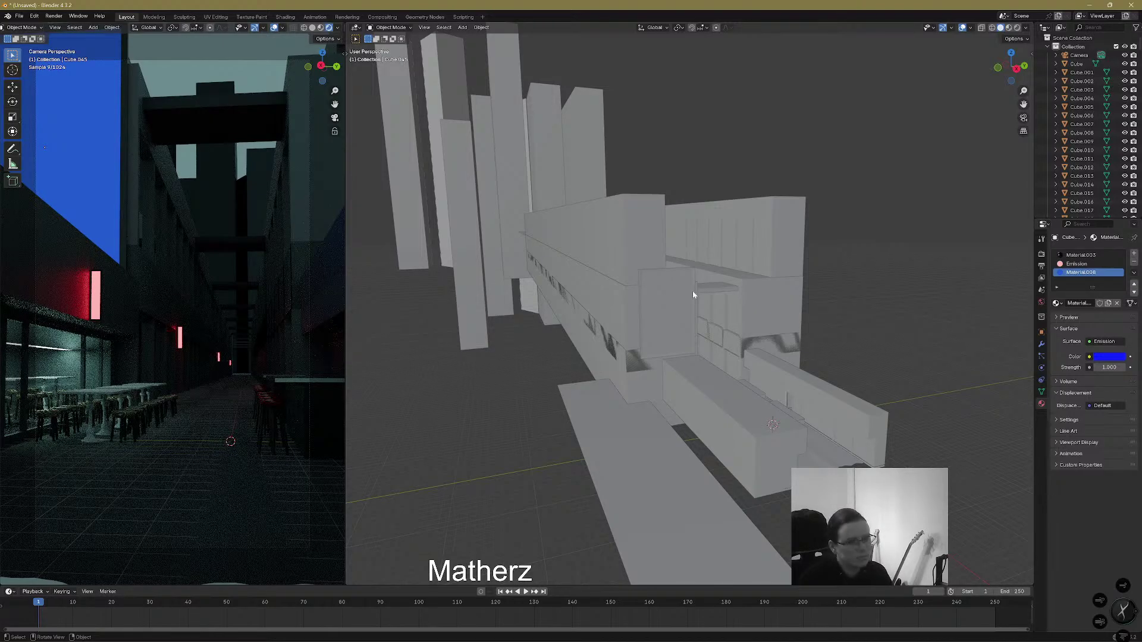
# Lower the sign material's emission strength to about 0.5 and change its color to light salmon red
pyautogui.moveTo(1110, 367); pyautogui.dragTo(1101, 368)
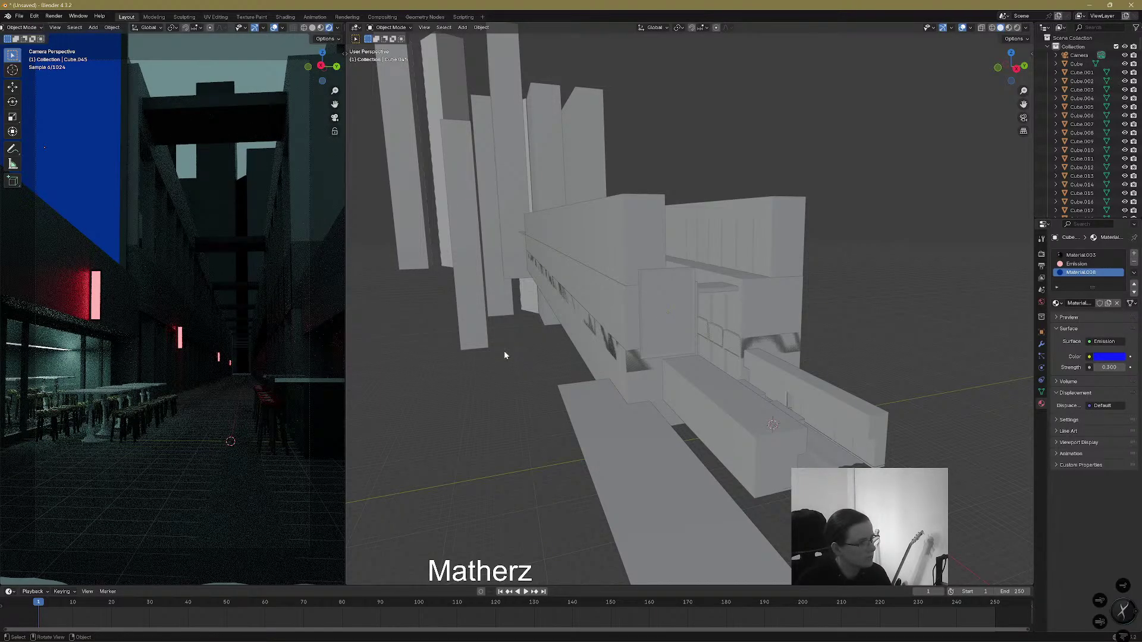
pyautogui.click(1109, 356)
pyautogui.moveTo(1100, 252); pyautogui.dragTo(1074, 264)
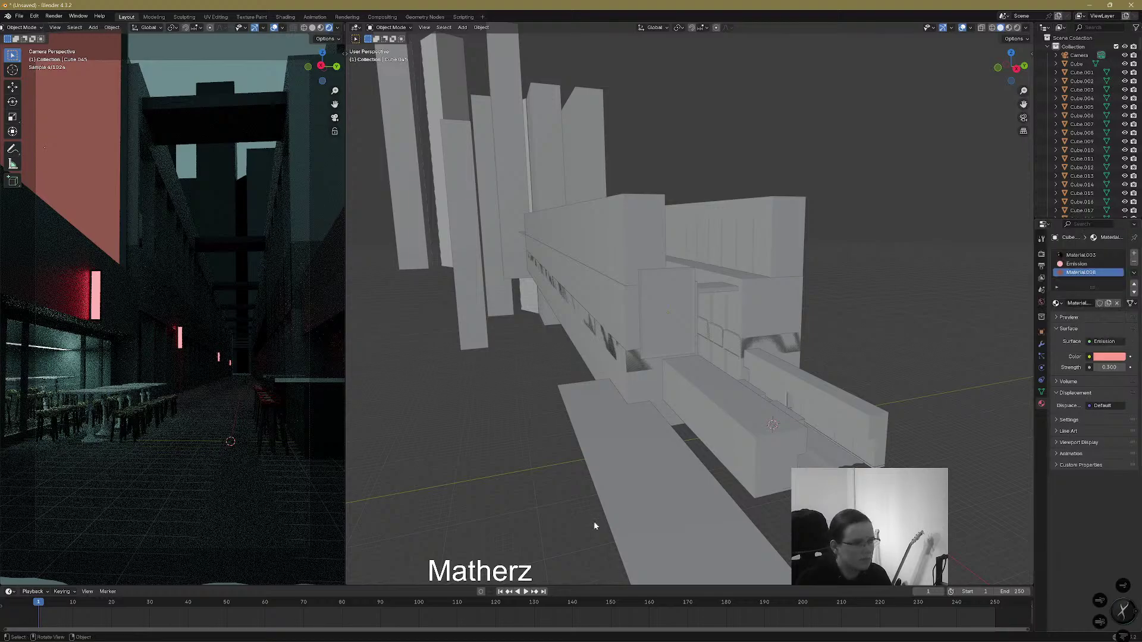
# Add an ico sphere, switch the camera view to solid shading and shrink the sphere
pyautogui.moveTo(783, 216); pyautogui.dragTo(651, 274, button='middle')
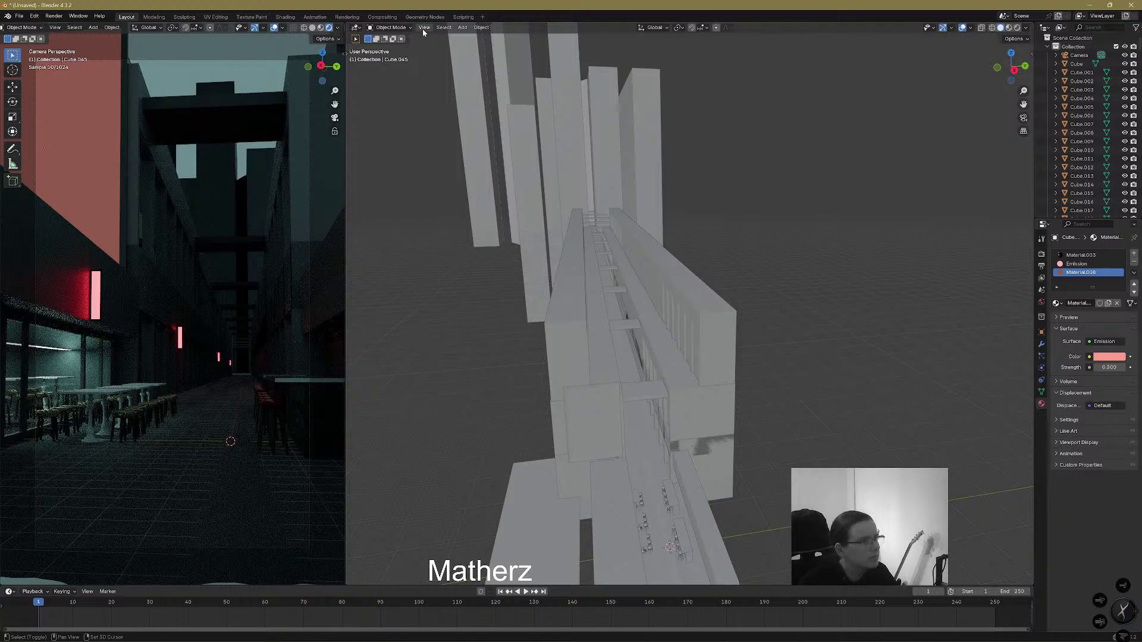
pyautogui.click(463, 29)
pyautogui.moveTo(493, 37)
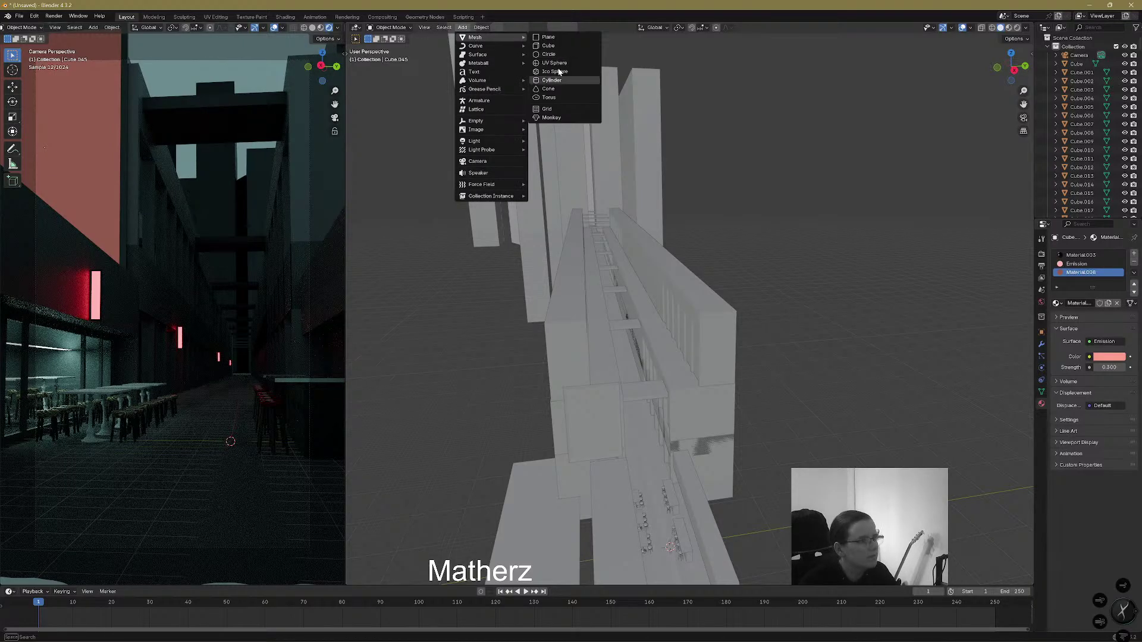
pyautogui.click(563, 71)
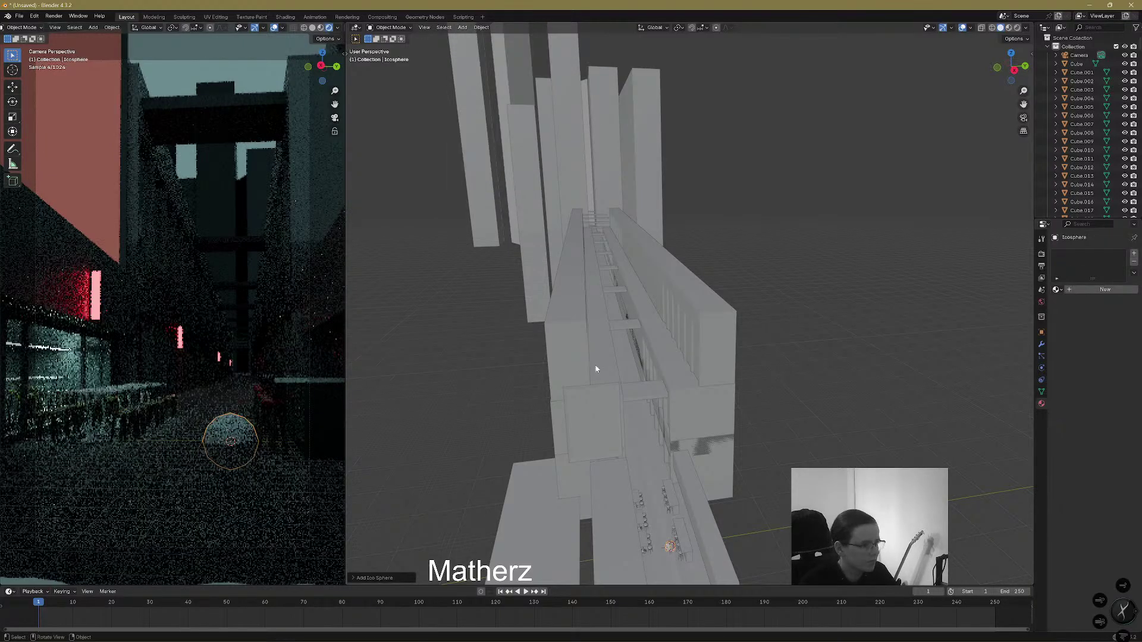
pyautogui.scroll(-5, 447, 420)
pyautogui.click(312, 27)
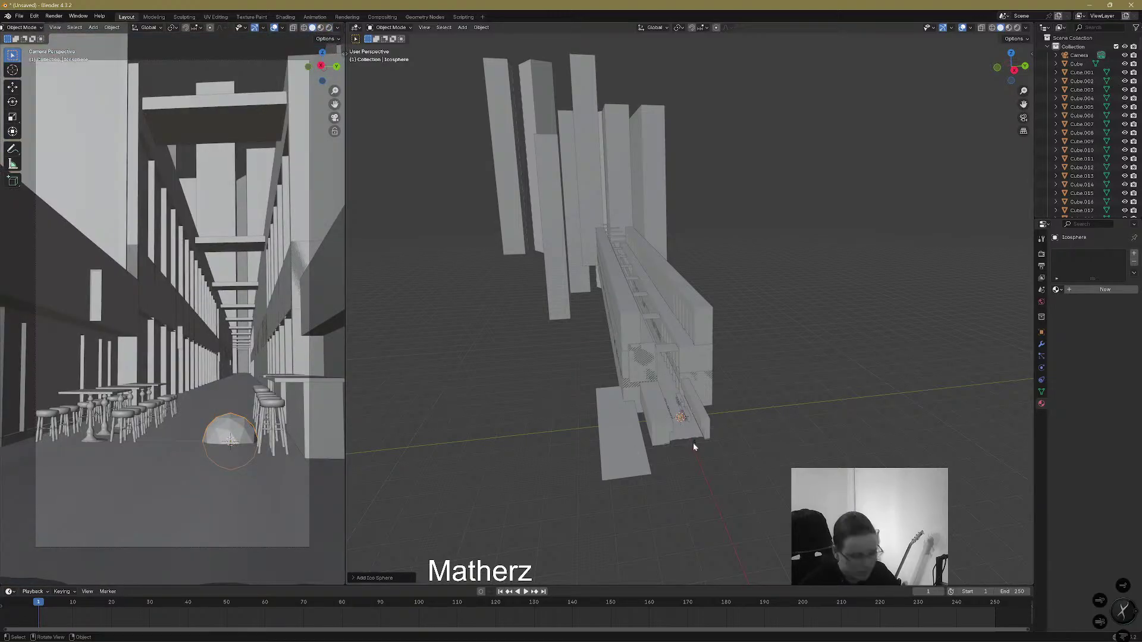
pyautogui.press('s')
pyautogui.click(684, 429)
# Raise the small ico sphere about 80 m along the Z axis, high above the alley
pyautogui.press('g')
pyautogui.press('z')
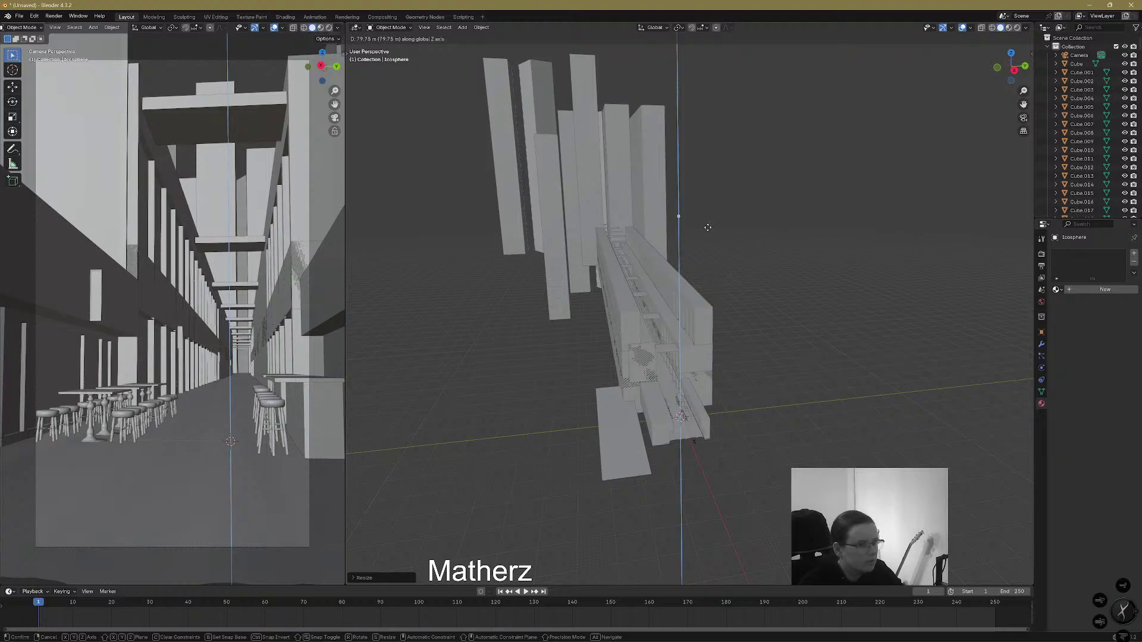
pyautogui.click(708, 224)
# In front orthographic view, scale the raised sphere down further to about 0.8 of its size
pyautogui.moveTo(654, 305); pyautogui.dragTo(712, 320, button='middle')
pyautogui.moveTo(806, 248); pyautogui.dragTo(582, 234, button='middle')
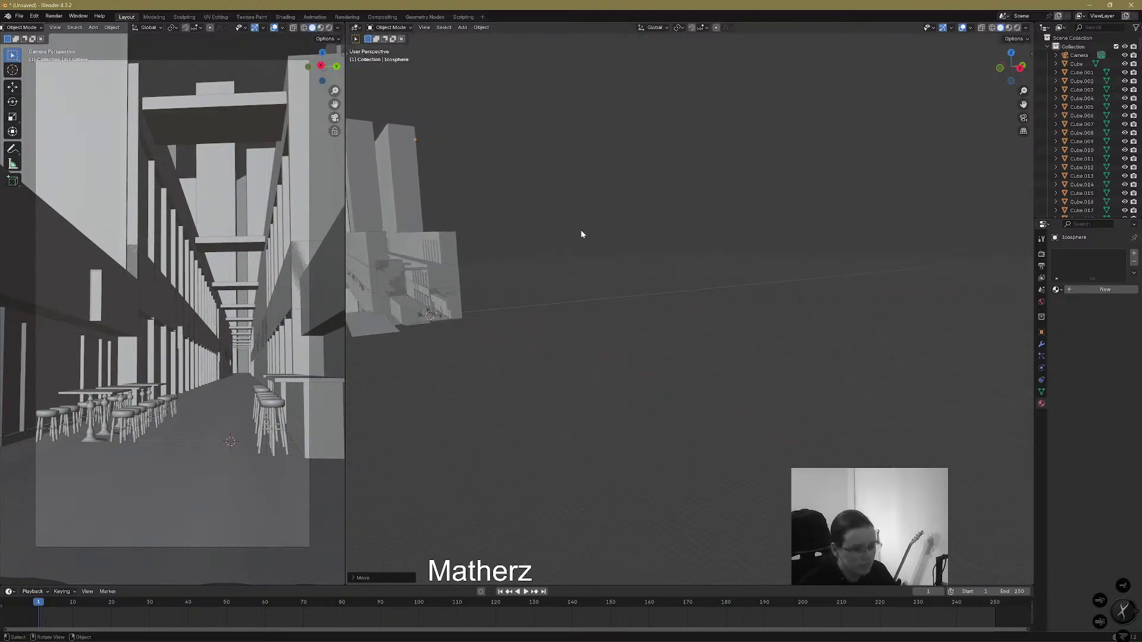
pyautogui.press('KP_1')
pyautogui.scroll(4, 750, 261)
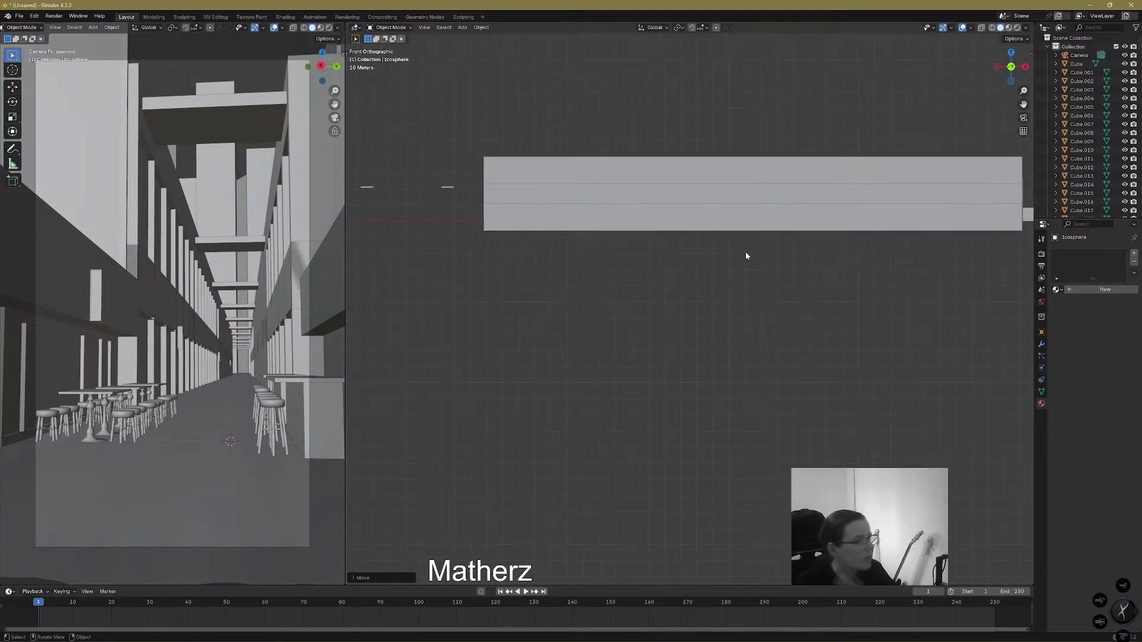
pyautogui.scroll(2, 748, 256)
pyautogui.keyDown('shift'); pyautogui.moveTo(810, 142); pyautogui.dragTo(361, 443, button='middle'); pyautogui.keyUp('shift')
pyautogui.scroll(1, 797, 297)
pyautogui.scroll(1, 800, 286)
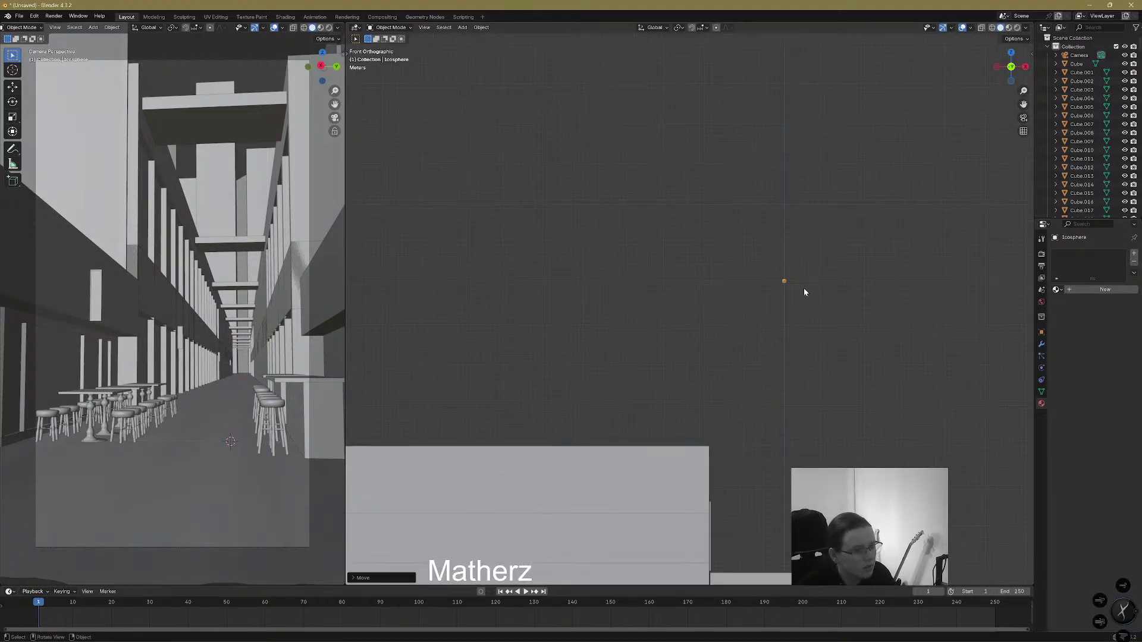
pyautogui.press('s')
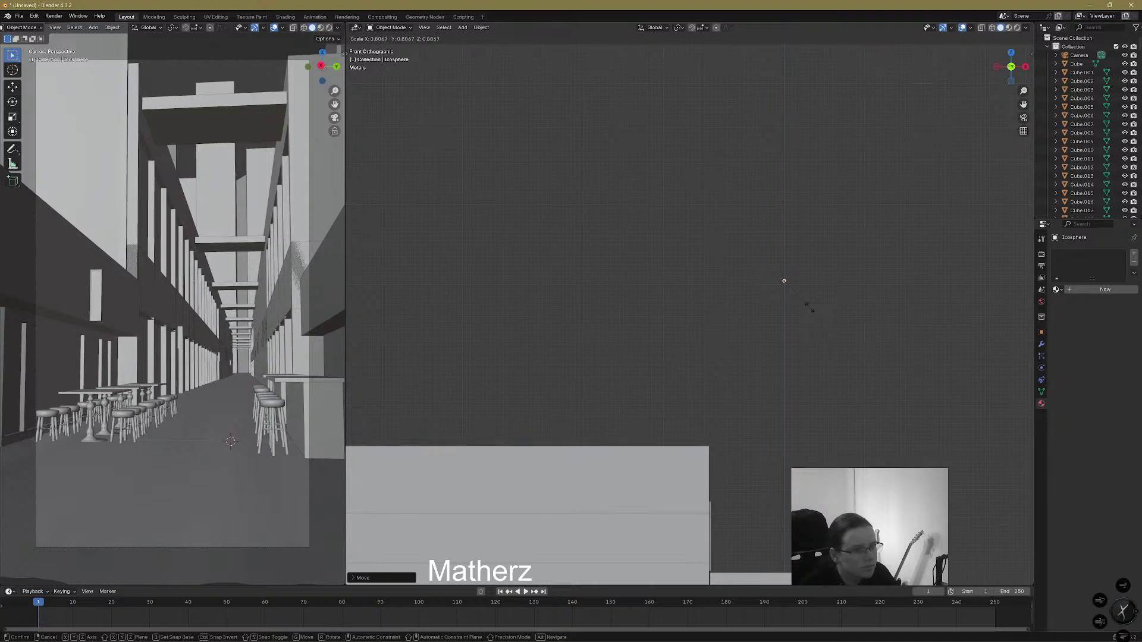
pyautogui.click(808, 310)
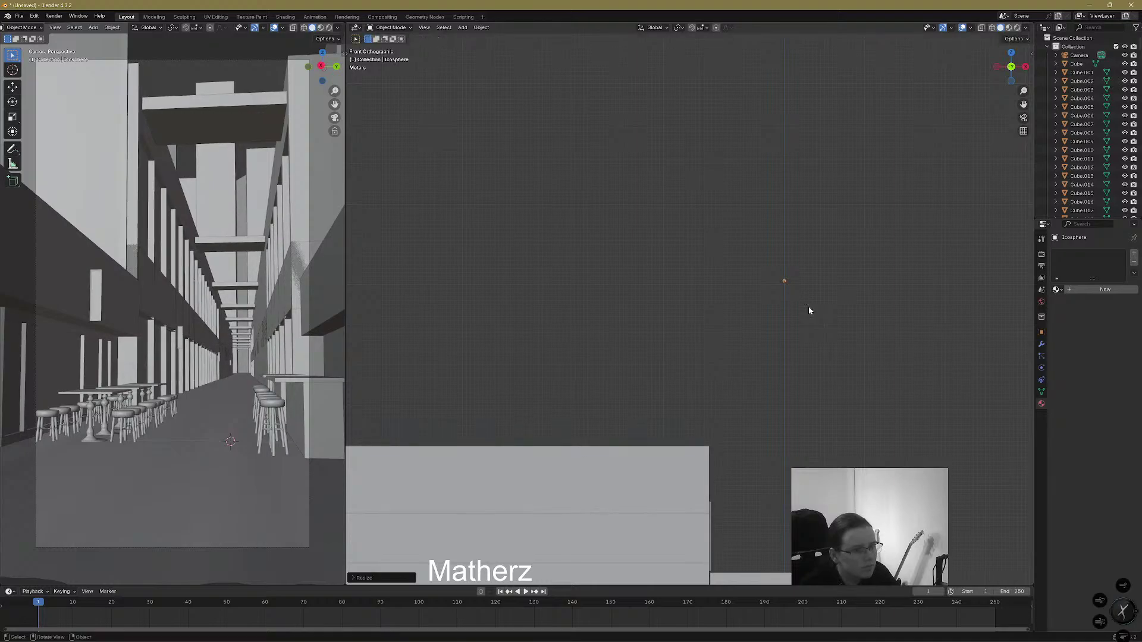
# Give the sphere a new material with an Emission surface and a strength of 24.2
pyautogui.click(1087, 289)
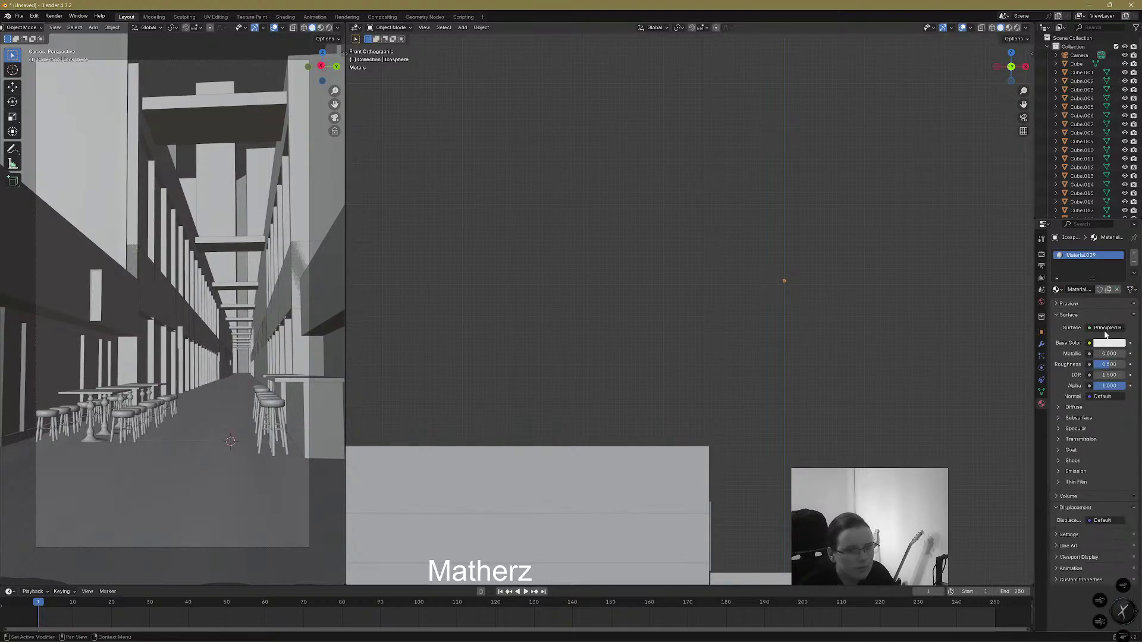
pyautogui.click(1104, 328)
pyautogui.click(1029, 375)
pyautogui.moveTo(1097, 351); pyautogui.dragTo(1129, 352)
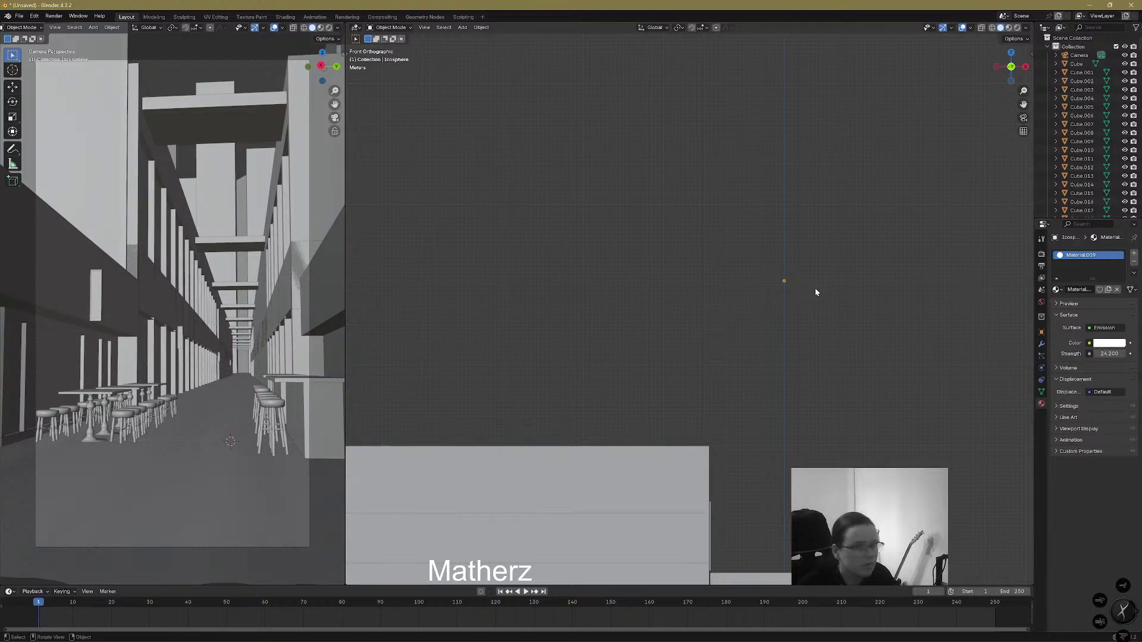
# Duplicate the glowing sphere and place the copy about 10 m away along the X axis
pyautogui.hotkey('shift', 'd')
pyautogui.press('x')
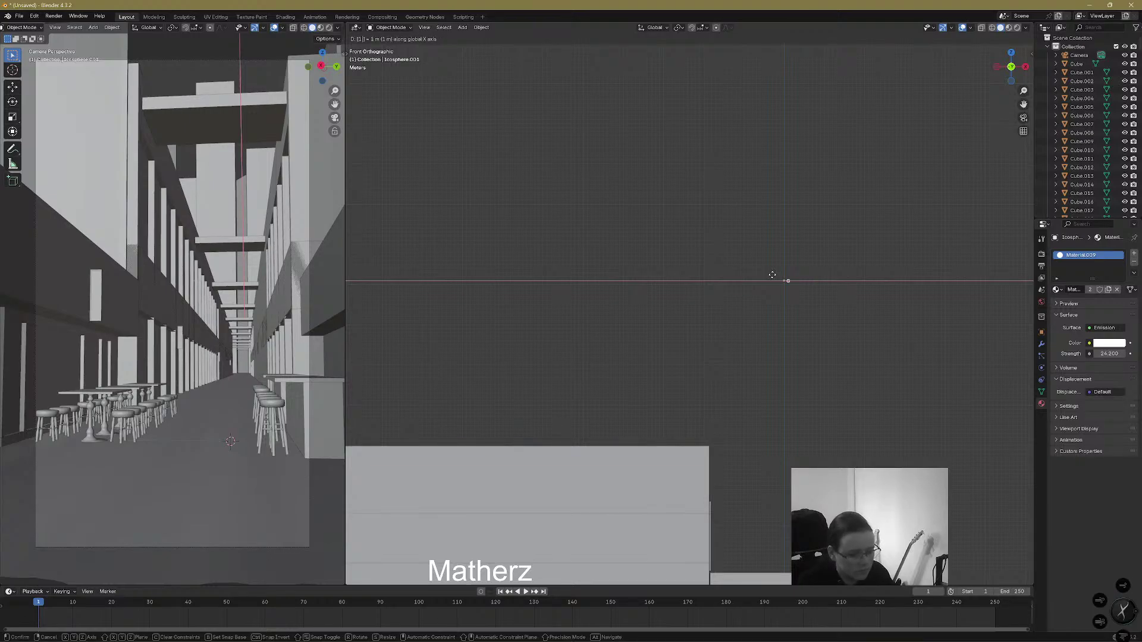
pyautogui.press('Return')
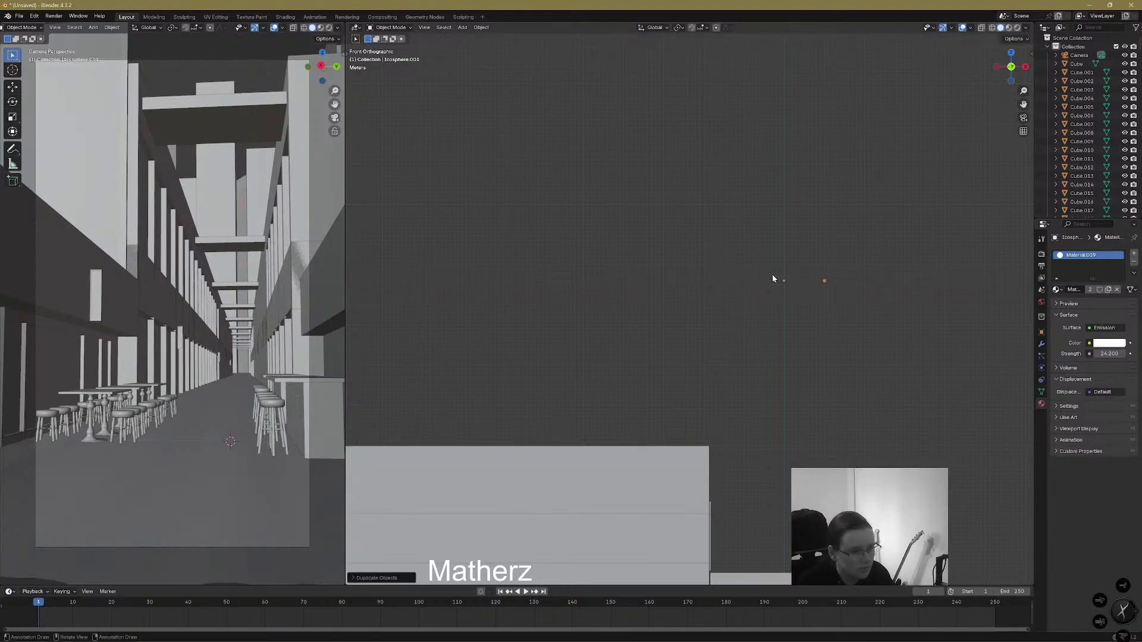
# Select both glowing spheres and duplicate them 20 m along the X axis
pyautogui.moveTo(774, 265); pyautogui.dragTo(862, 306)
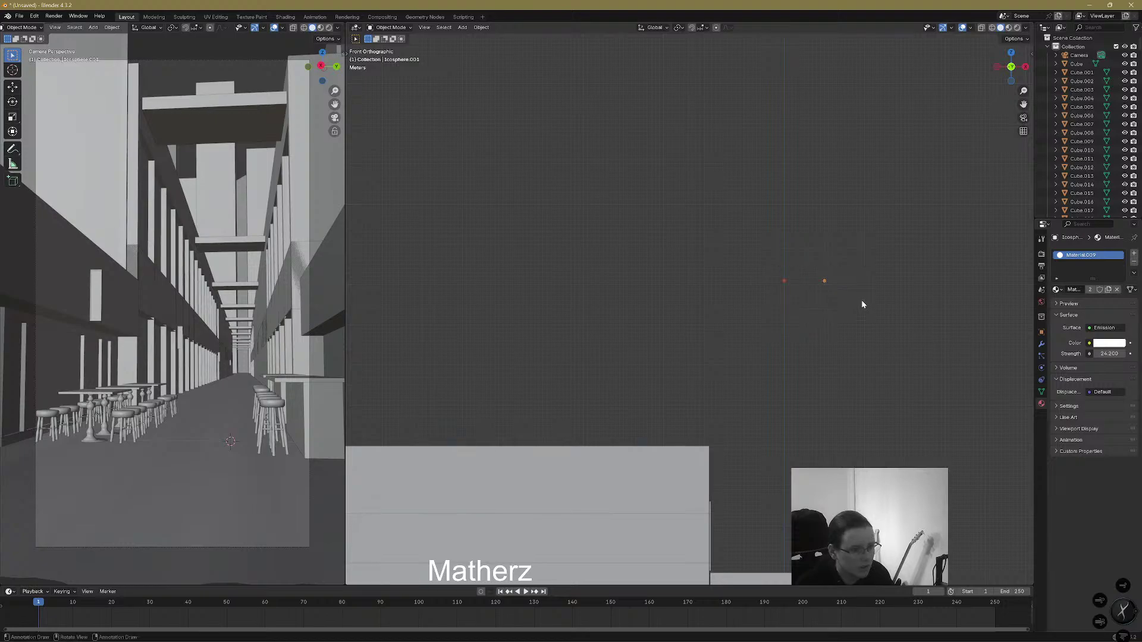
pyautogui.hotkey('shift', 'd')
pyautogui.write('x')
pyautogui.write('2')
pyautogui.press('Return')
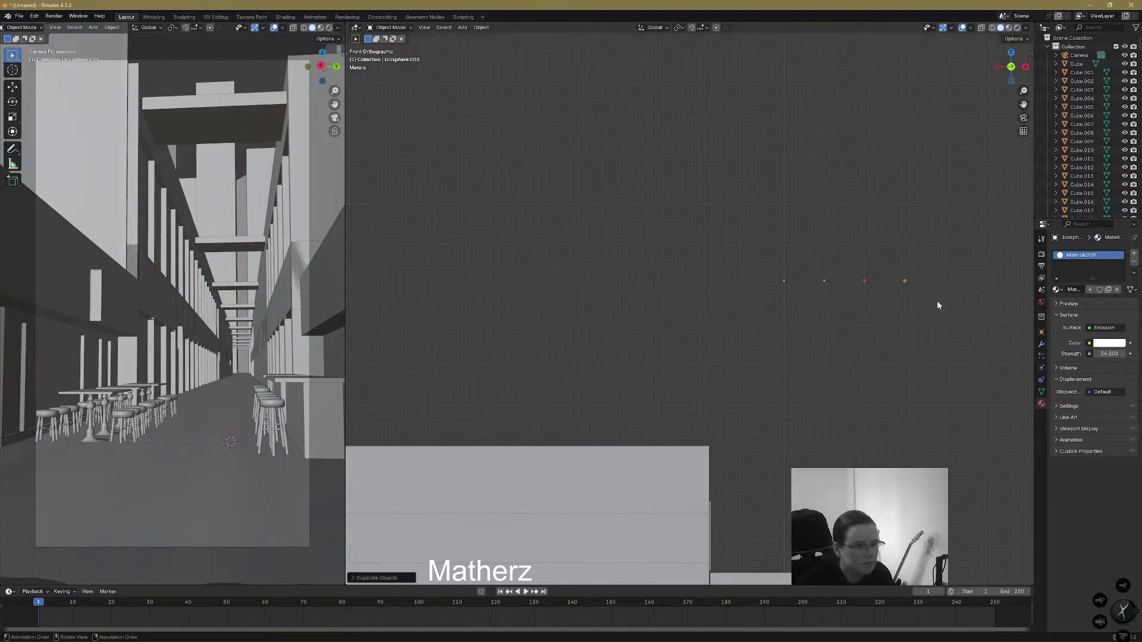
# Select all four glowing spheres and move them about -100 m along the X axis
pyautogui.moveTo(763, 248); pyautogui.dragTo(975, 311)
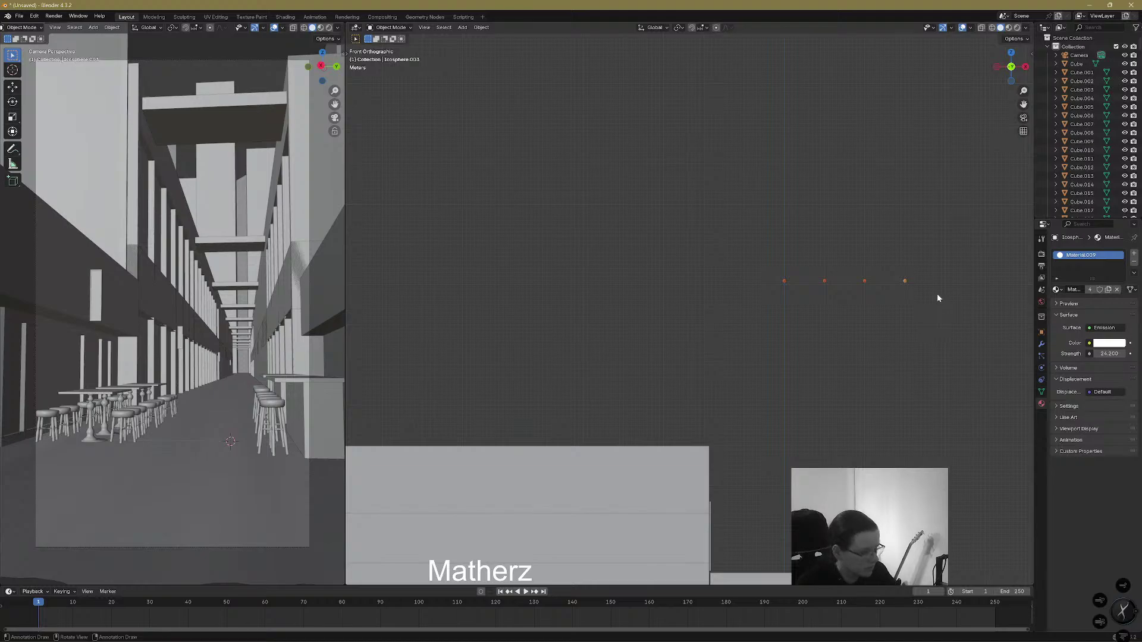
pyautogui.press('g')
pyautogui.press('x')
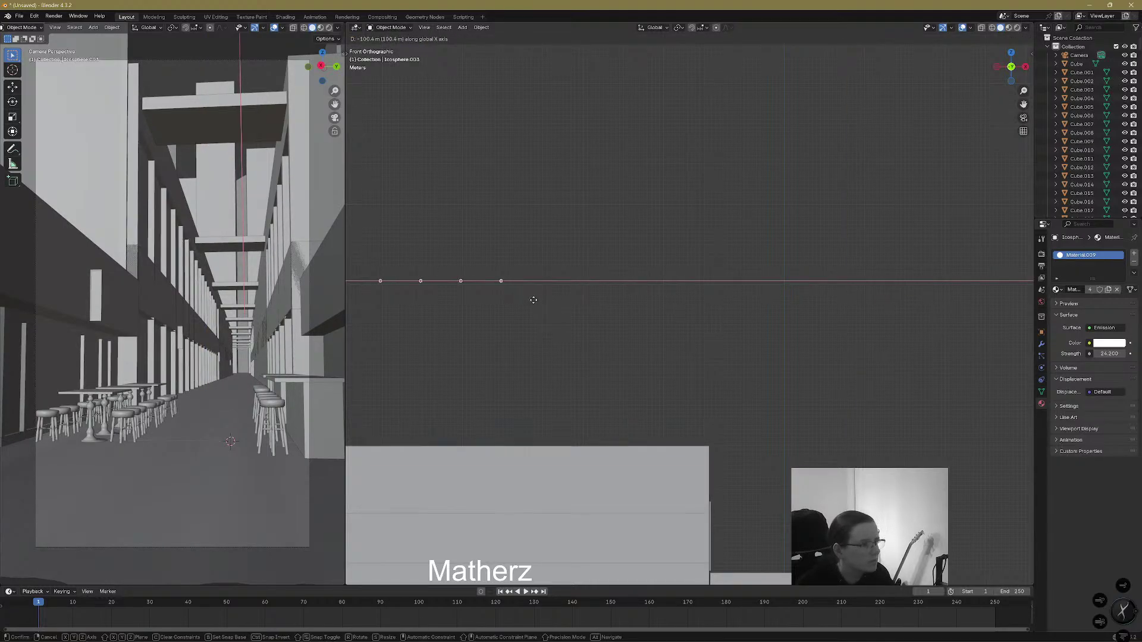
pyautogui.click(533, 298)
# Duplicate the four spheres 40 m along the X axis and select the whole resulting row
pyautogui.hotkey('shift', 'd')
pyautogui.press('x')
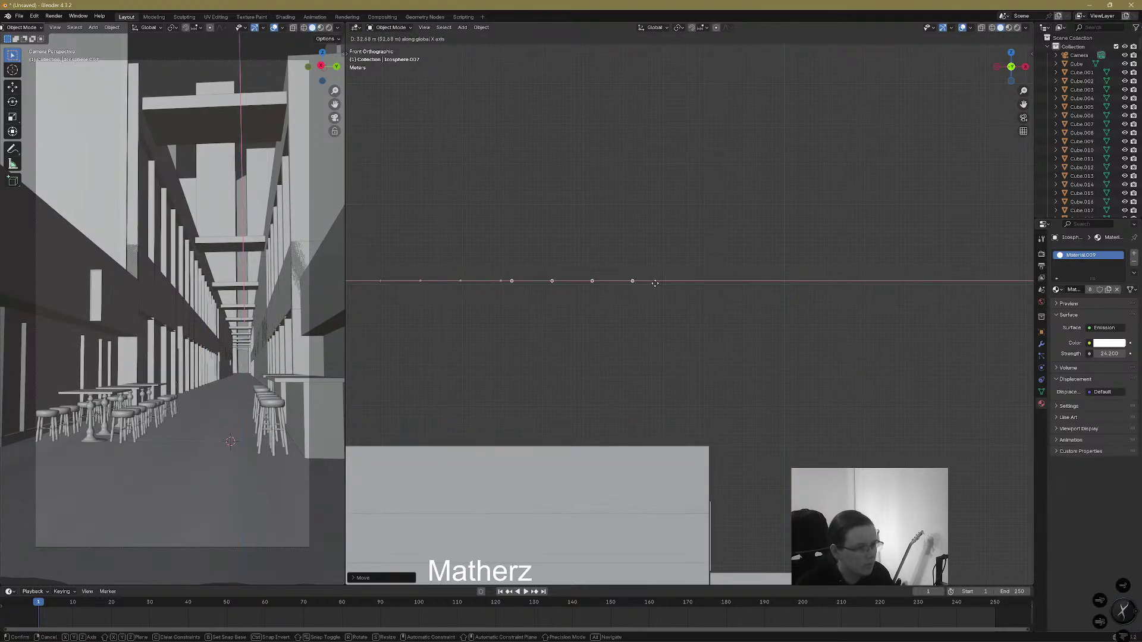
pyautogui.press('4')
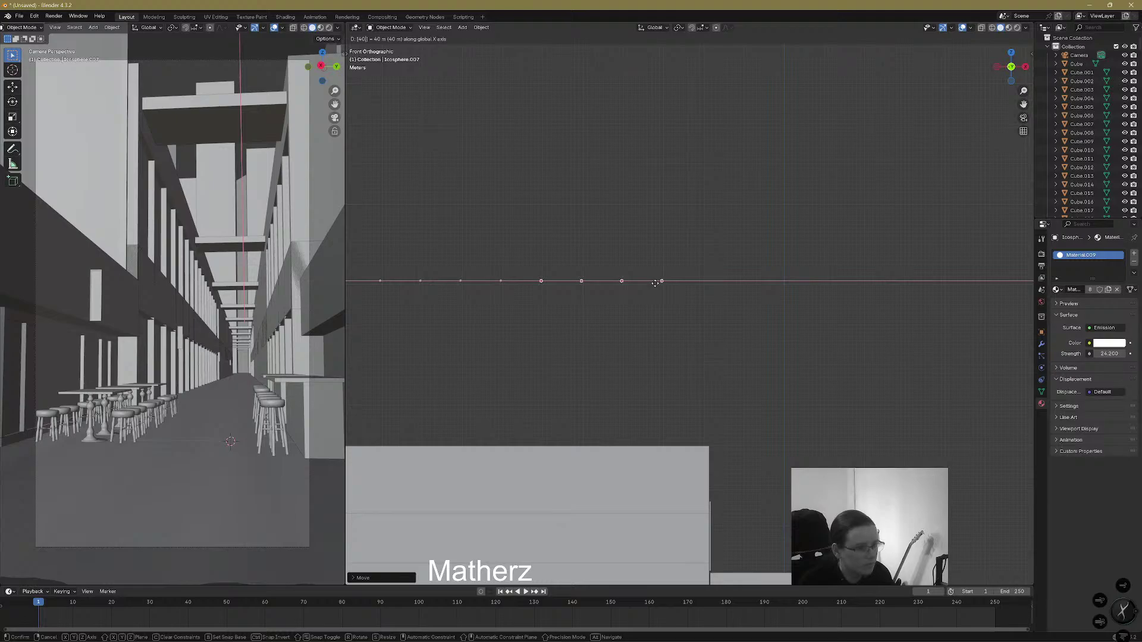
pyautogui.press('Return')
pyautogui.moveTo(371, 252); pyautogui.dragTo(687, 301)
# Try to duplicate the row of eight spheres 180 m along the X axis
pyautogui.hotkey('shift', 'd')
pyautogui.press('x')
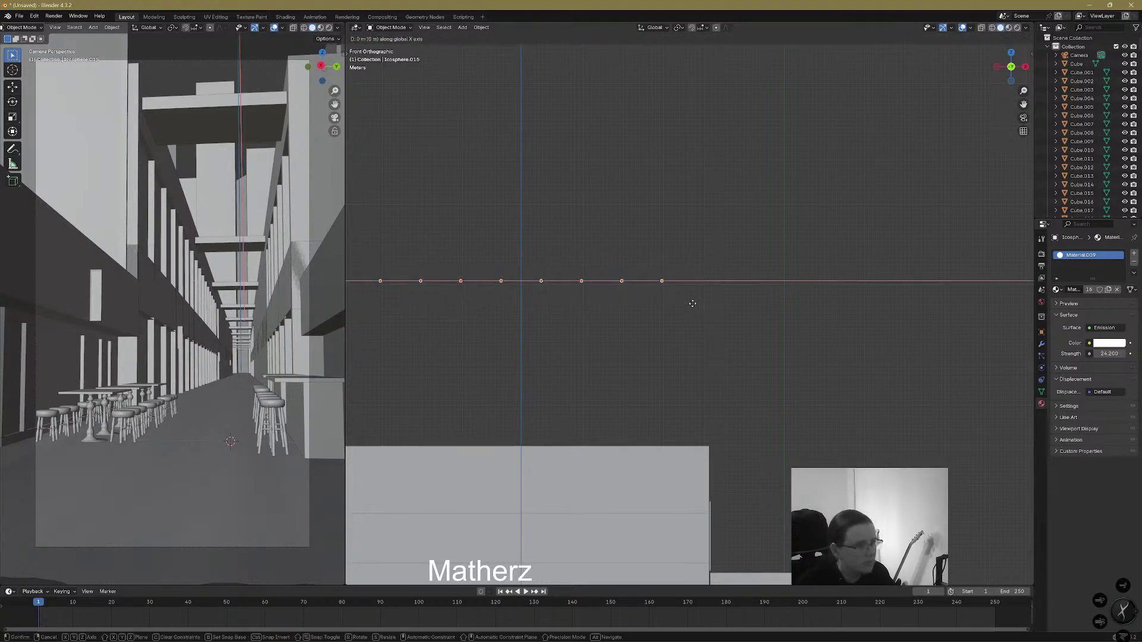
pyautogui.write('100')
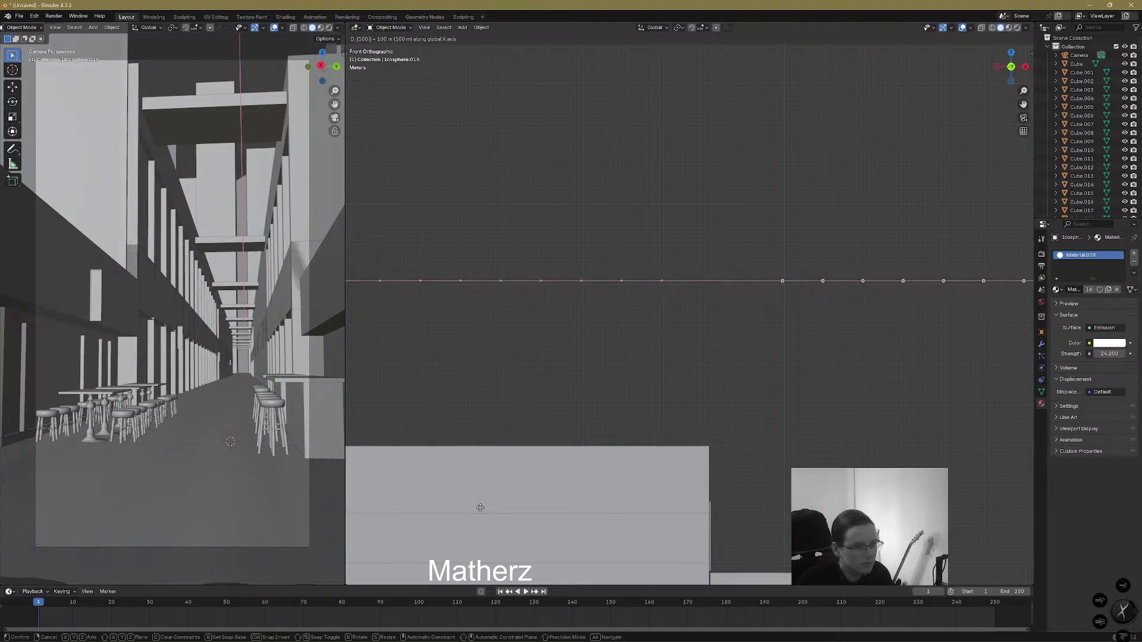
pyautogui.press('BackSpace')
pyautogui.press('BackSpace')
pyautogui.write('80')
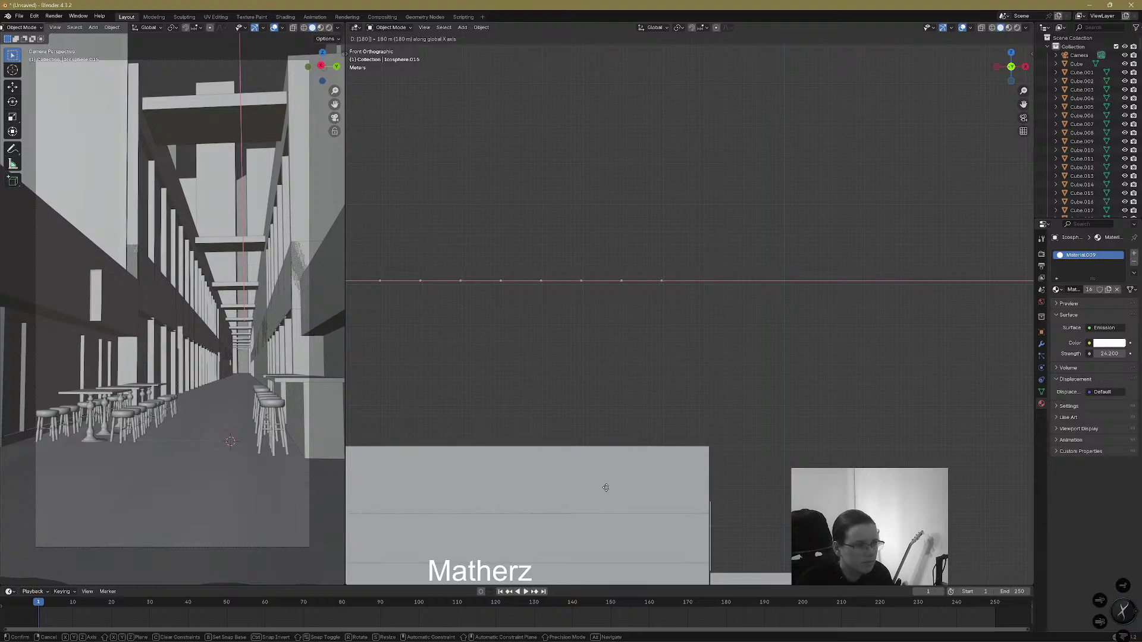
pyautogui.press('Return')
pyautogui.scroll(-3, 613, 444)
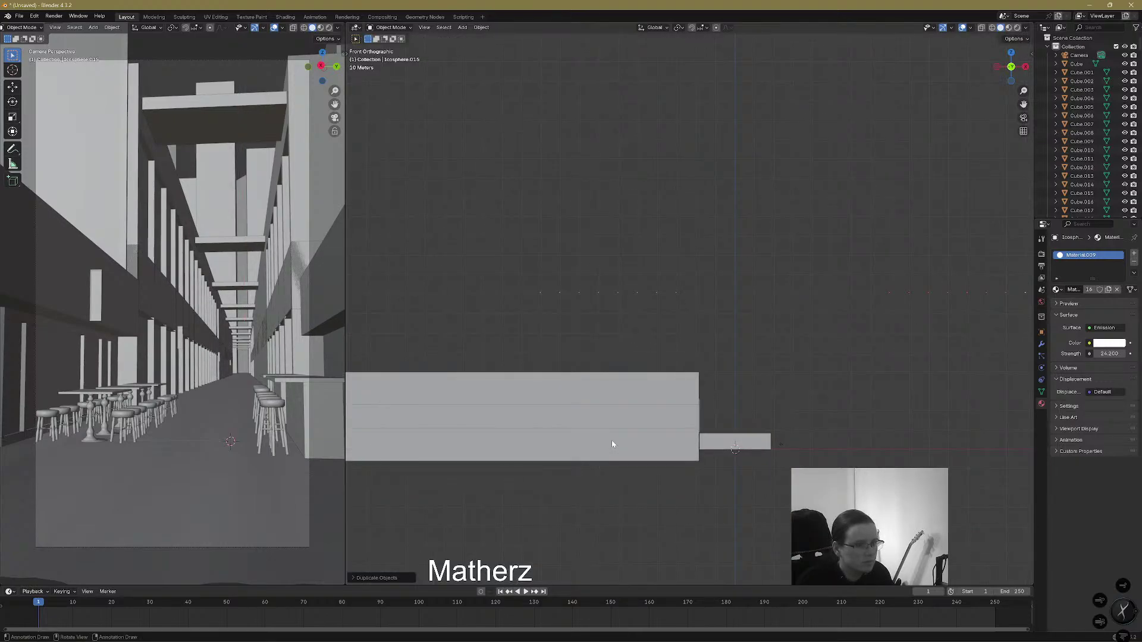
pyautogui.scroll(1, 674, 385)
pyautogui.hotkey('ctrl', 'z')
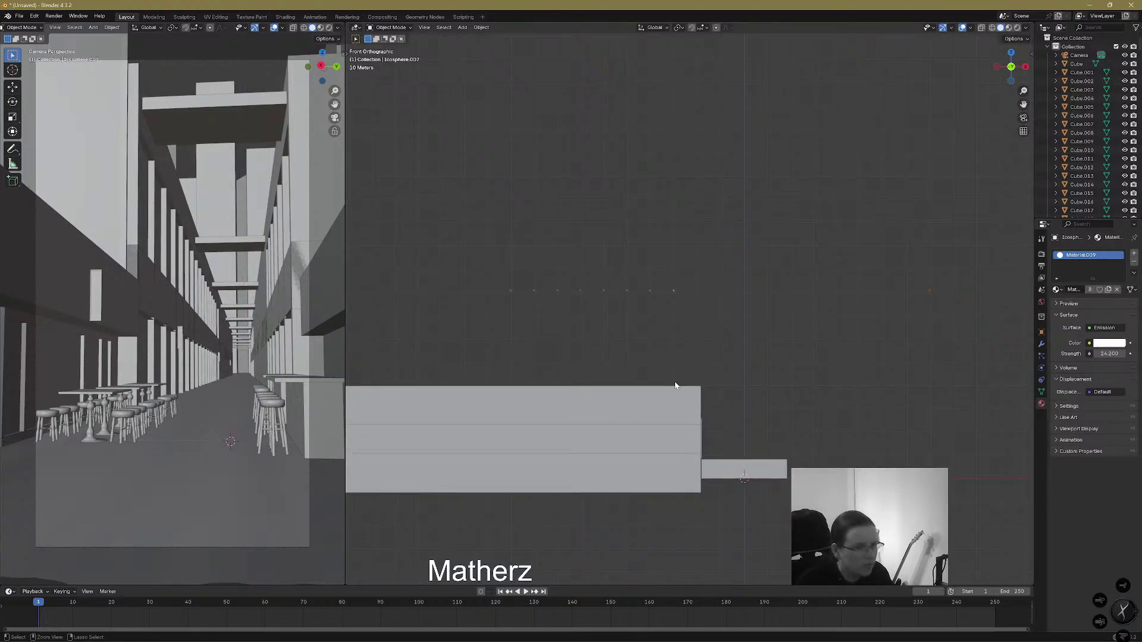
# Duplicate the row of eight spheres 80 m along the X axis
pyautogui.hotkey('shift', 'd')
pyautogui.write('x')
pyautogui.write('8')
pyautogui.write('0')
pyautogui.press('Return')
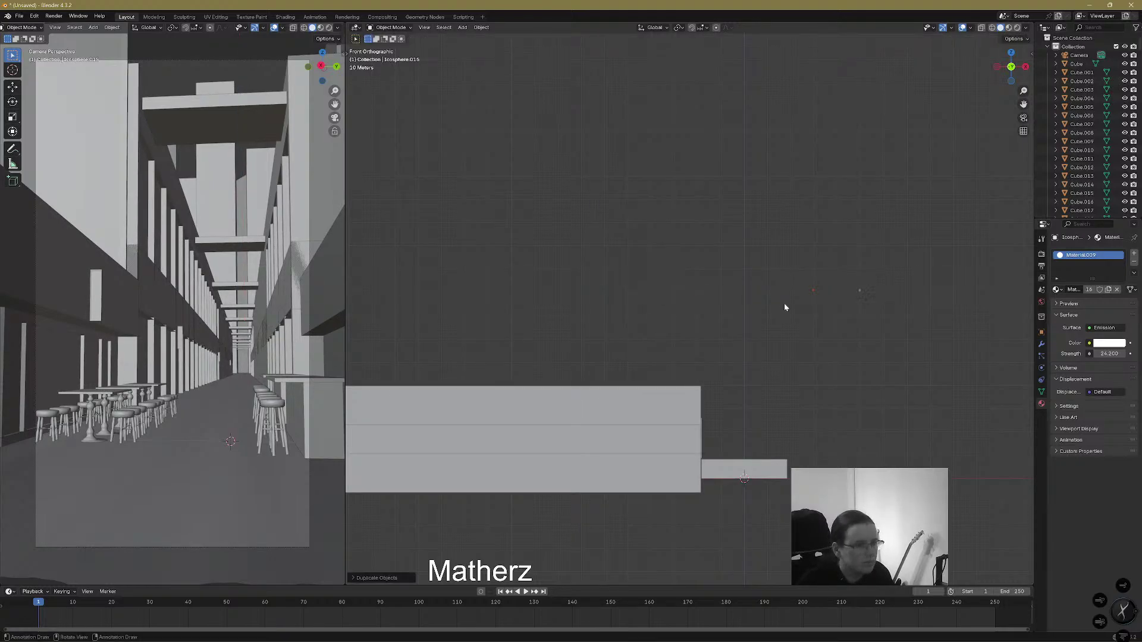
# Select all sixteen glowing spheres and duplicate them 160 m along the X axis
pyautogui.moveTo(865, 256); pyautogui.dragTo(500, 304)
pyautogui.keyDown('shift'); pyautogui.moveTo(590, 303); pyautogui.dragTo(523, 313, button='middle'); pyautogui.keyUp('shift')
pyautogui.hotkey('shift', 'd')
pyautogui.write('x')
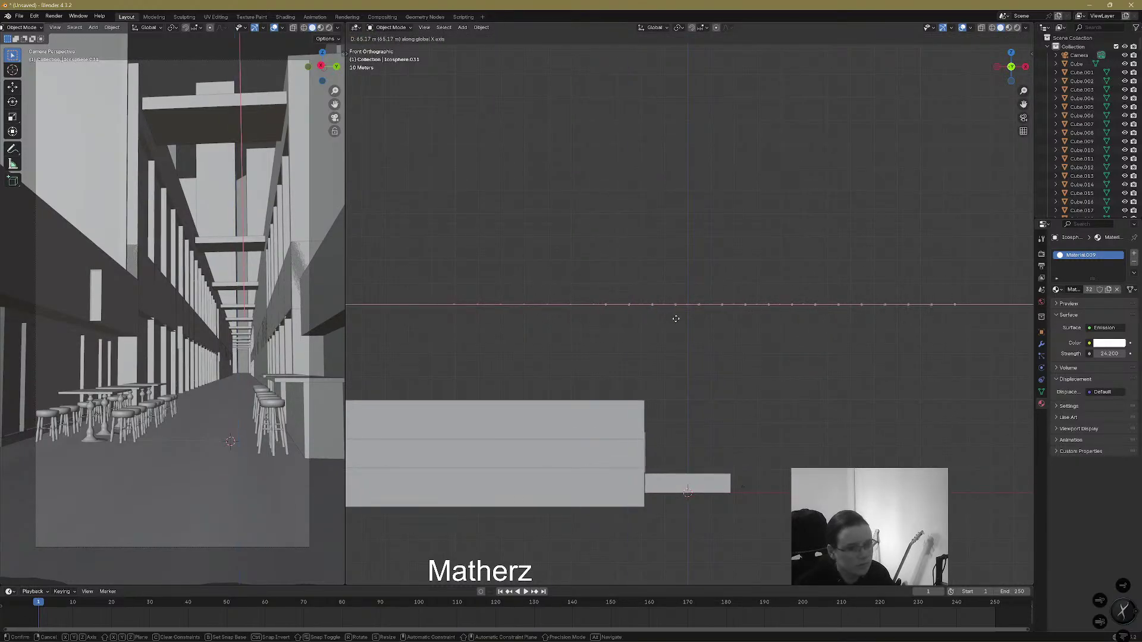
pyautogui.write('160')
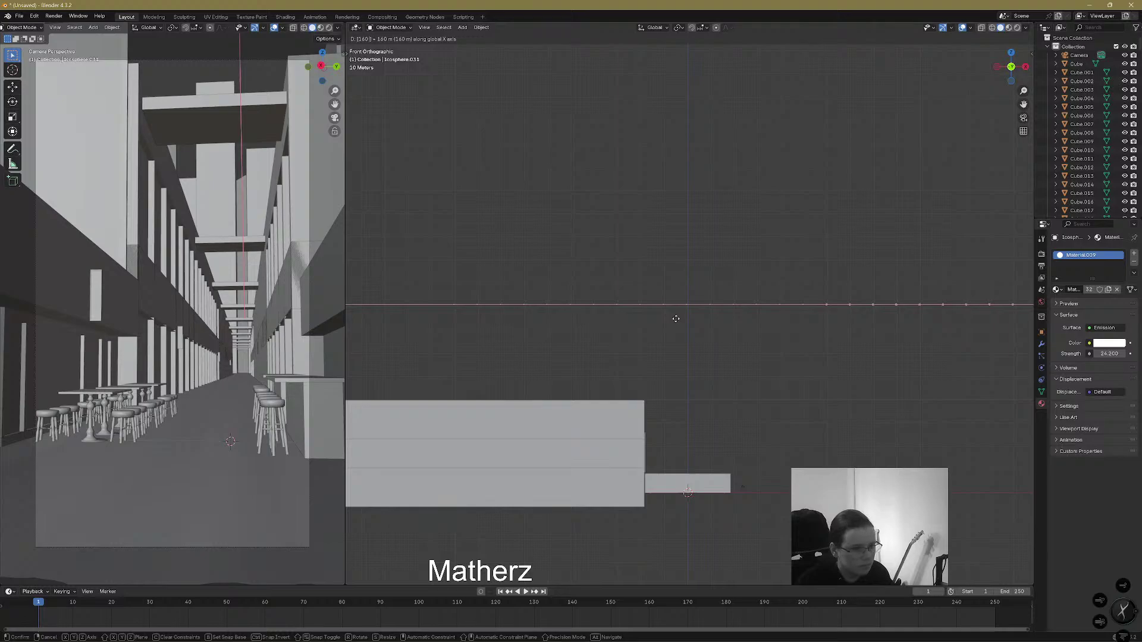
pyautogui.press('Return')
# Select the full row of spheres, move it in the negative X direction and lower it along Z to the building's height
pyautogui.scroll(-4, 675, 333)
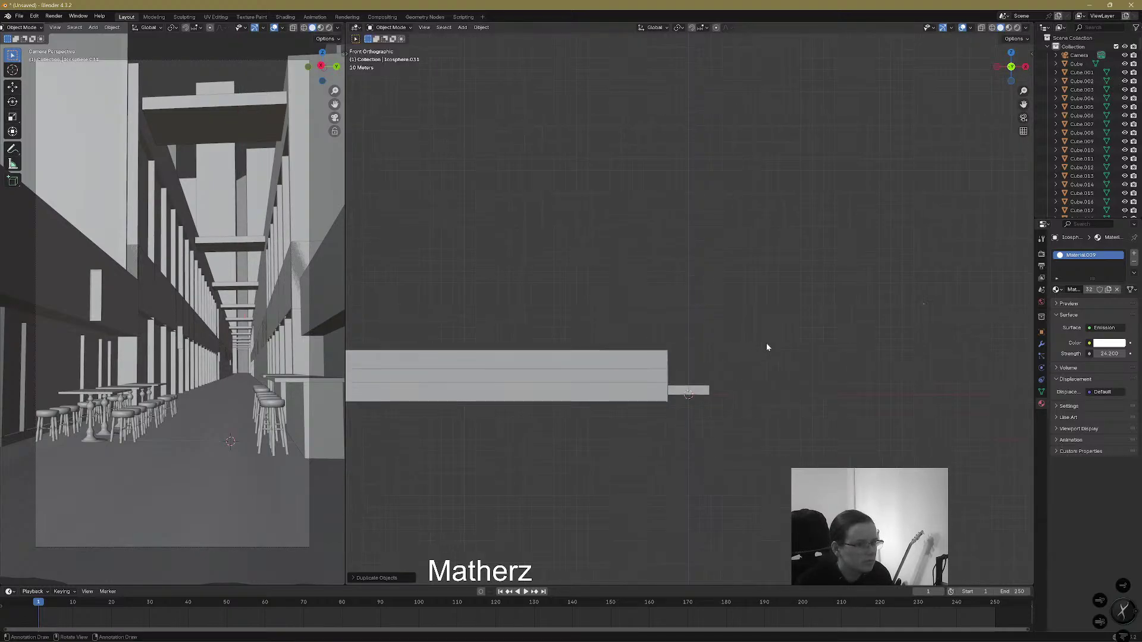
pyautogui.scroll(1, 724, 331)
pyautogui.moveTo(542, 267); pyautogui.dragTo(982, 314)
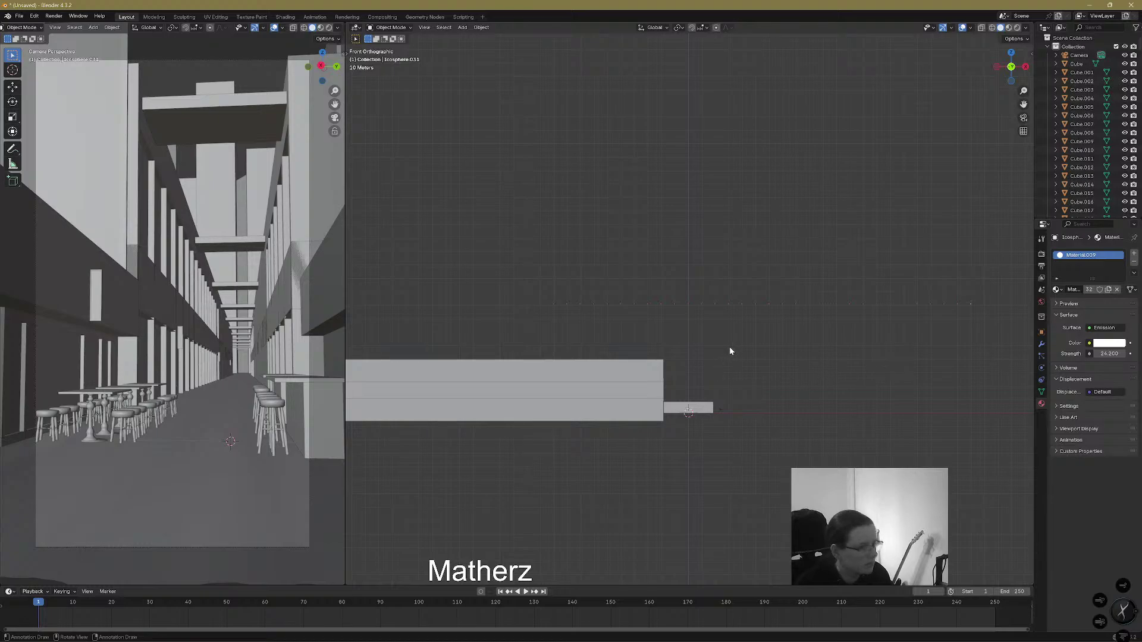
pyautogui.press('g')
pyautogui.press('x')
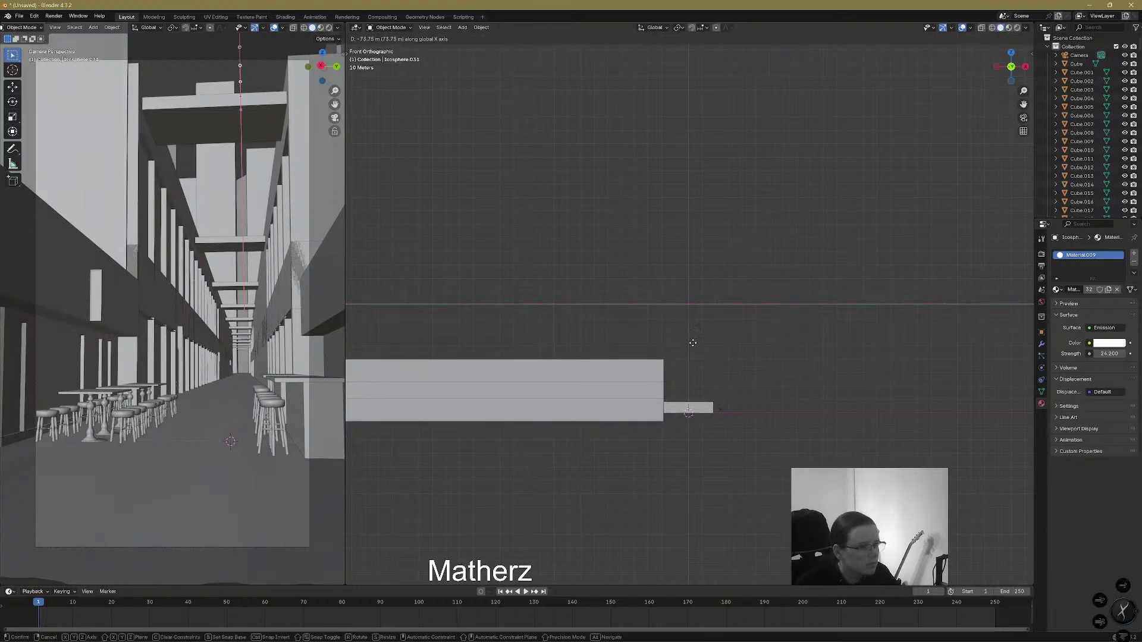
pyautogui.press('z')
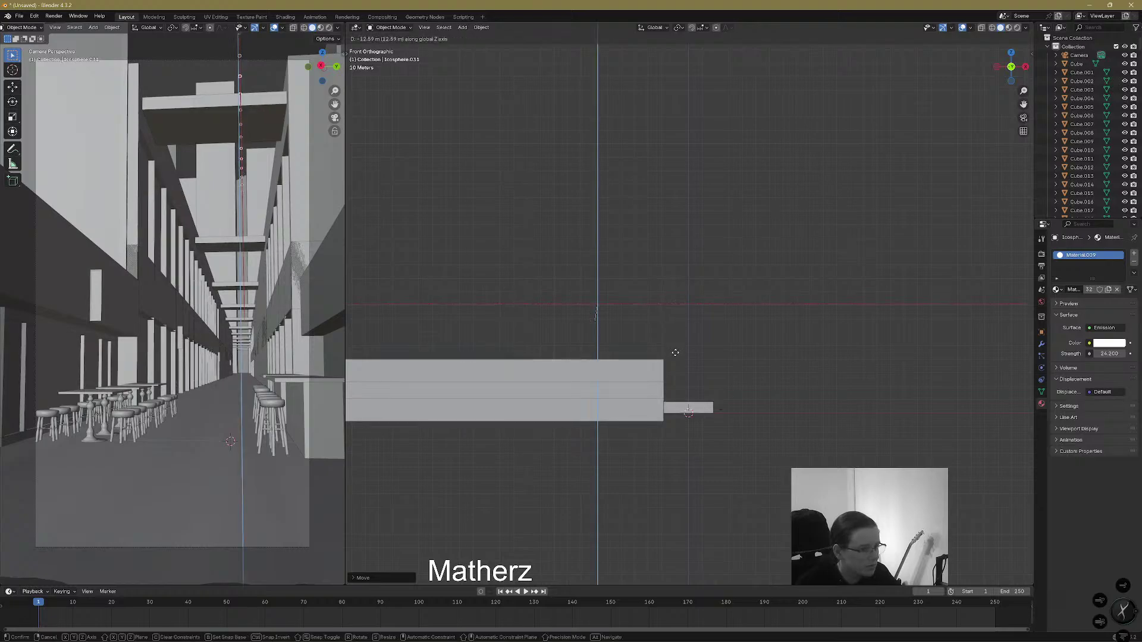
pyautogui.click(661, 424)
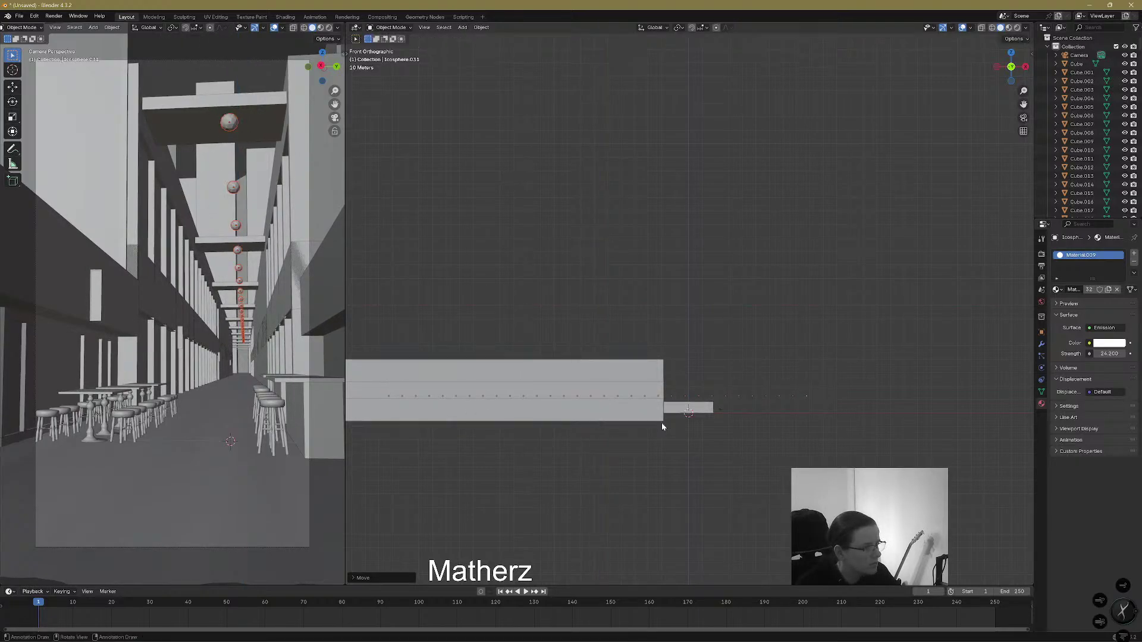
# Shift the sphere row farther in the negative X direction, then about 4.3 m along Y toward the building facade beside the bar
pyautogui.press('g')
pyautogui.press('x')
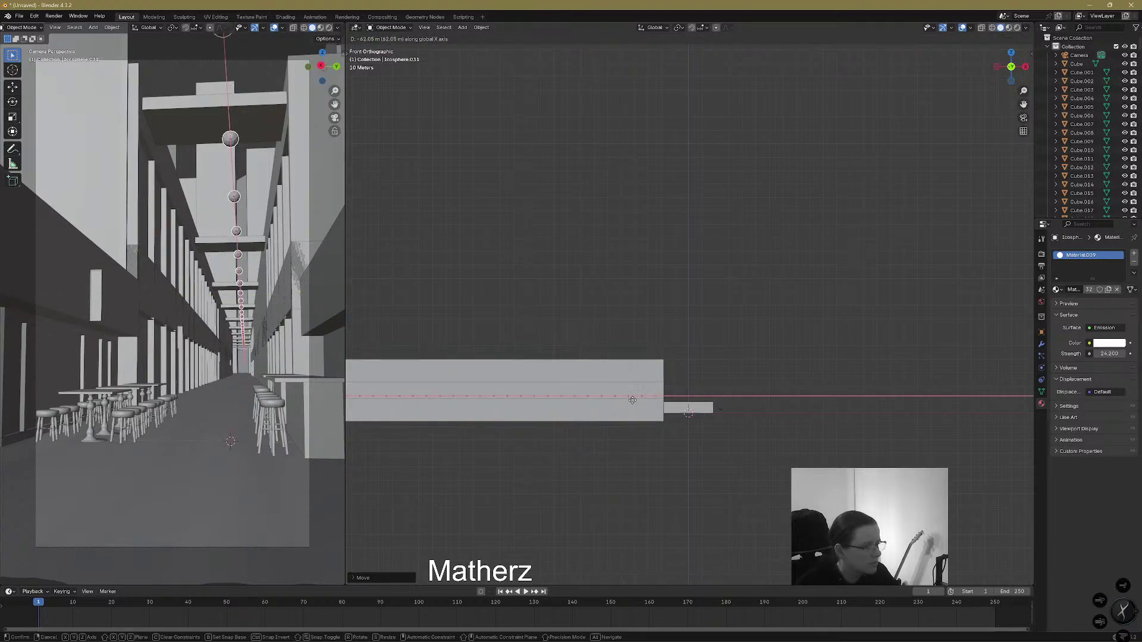
pyautogui.click(570, 408)
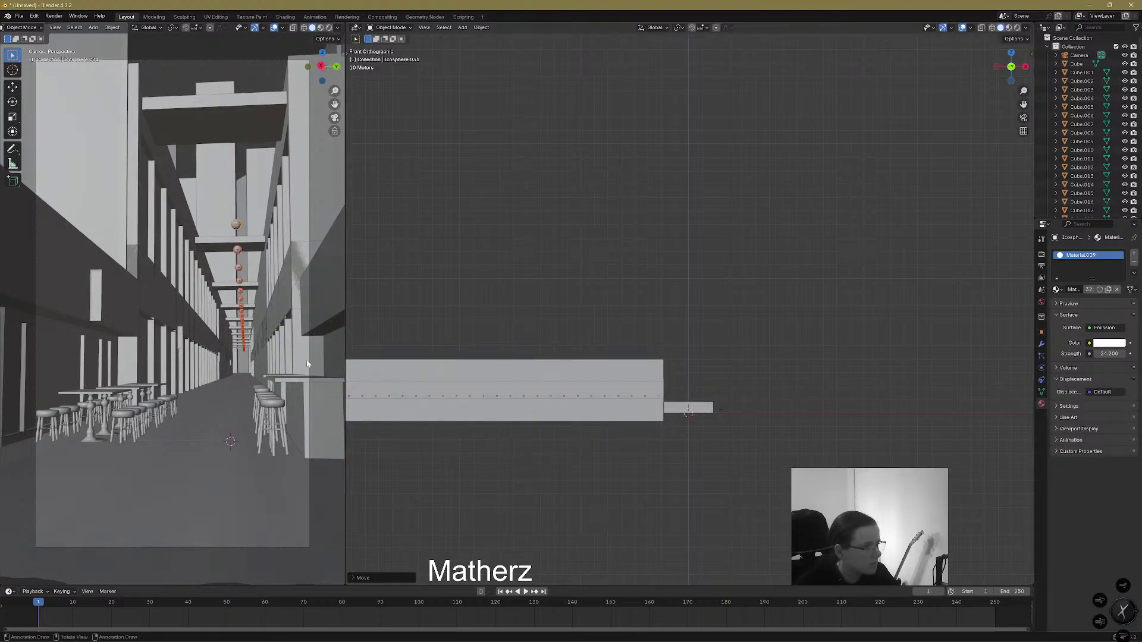
pyautogui.press('g')
pyautogui.press('y')
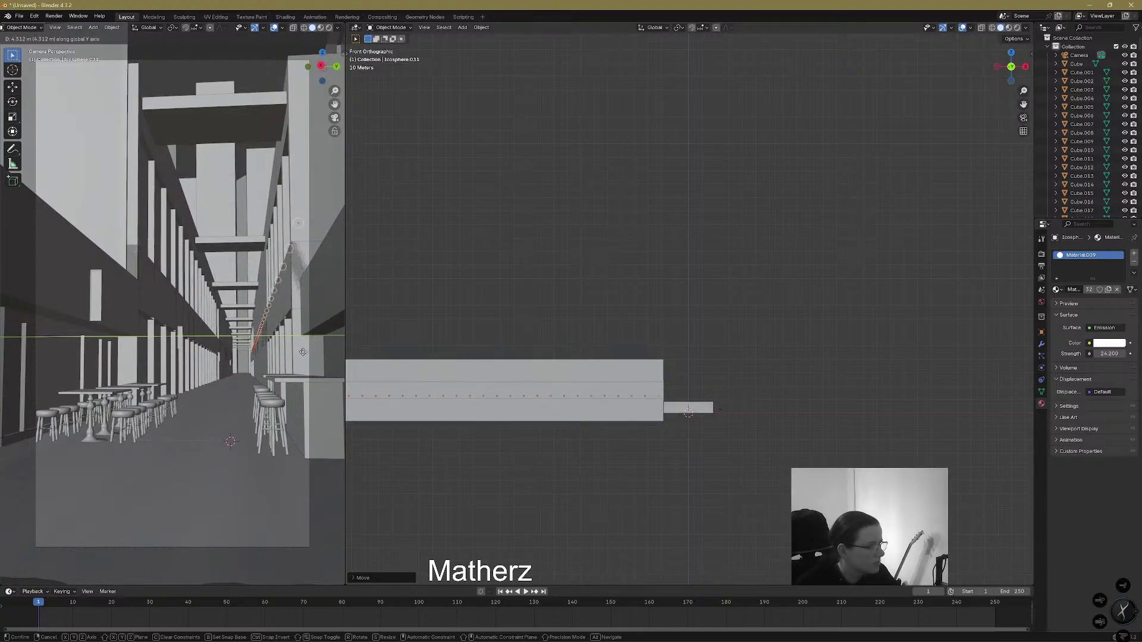
pyautogui.click(302, 352)
# Raise the sphere row along the Z axis in front of the building's upper facade
pyautogui.press('g')
pyautogui.press('z')
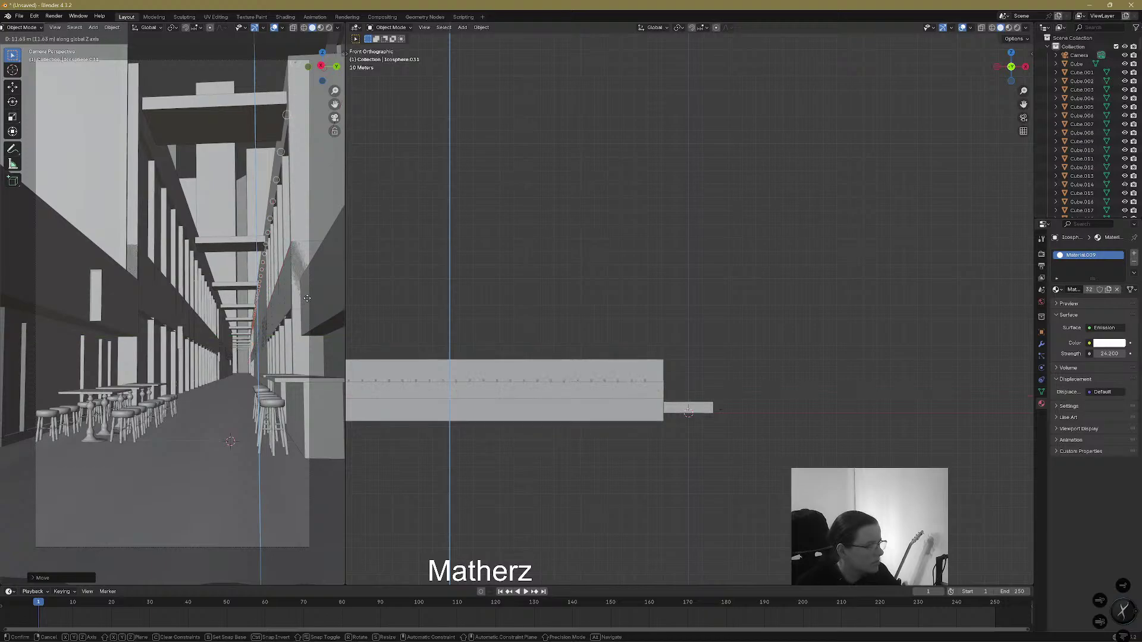
pyautogui.click(309, 284)
pyautogui.press('g')
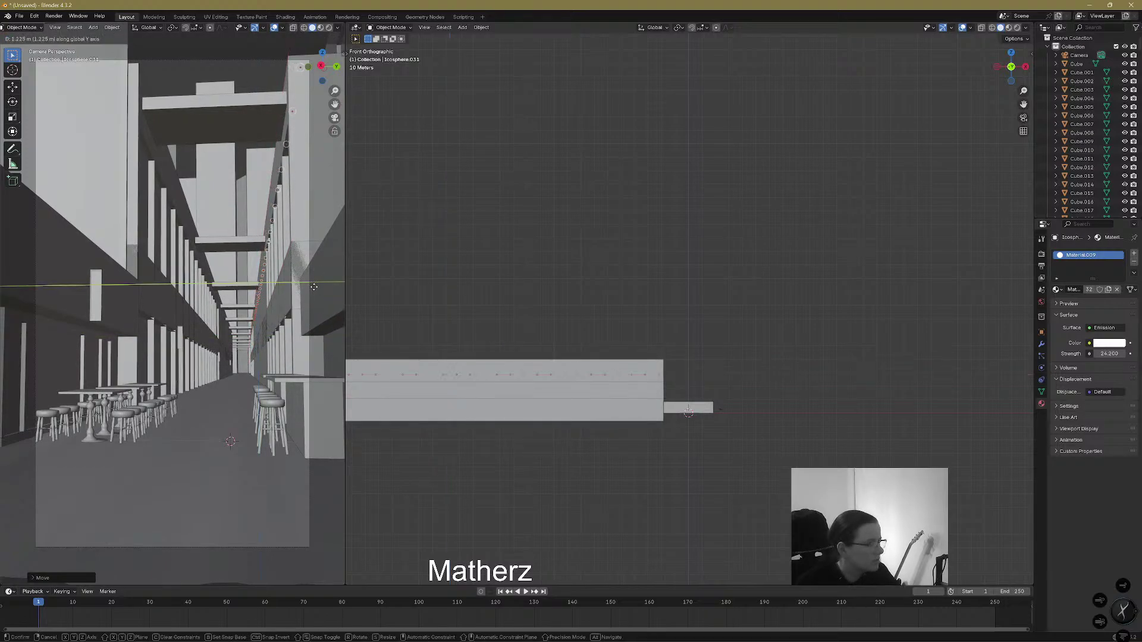
pyautogui.press('Escape')
# Lower the sphere row about 10 m along Z to just below the facade ledge and shift it slightly along negative Y
pyautogui.moveTo(522, 308); pyautogui.dragTo(746, 432, button='middle')
pyautogui.scroll(3, 672, 386)
pyautogui.moveTo(592, 493); pyautogui.dragTo(575, 398, button='middle')
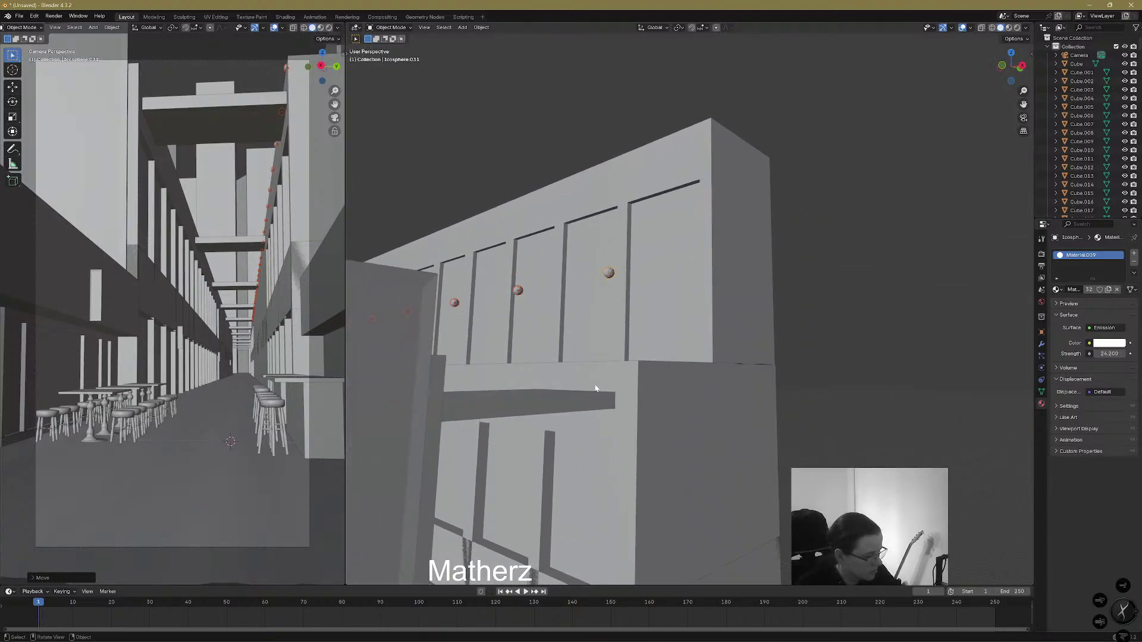
pyautogui.press('g')
pyautogui.press('z')
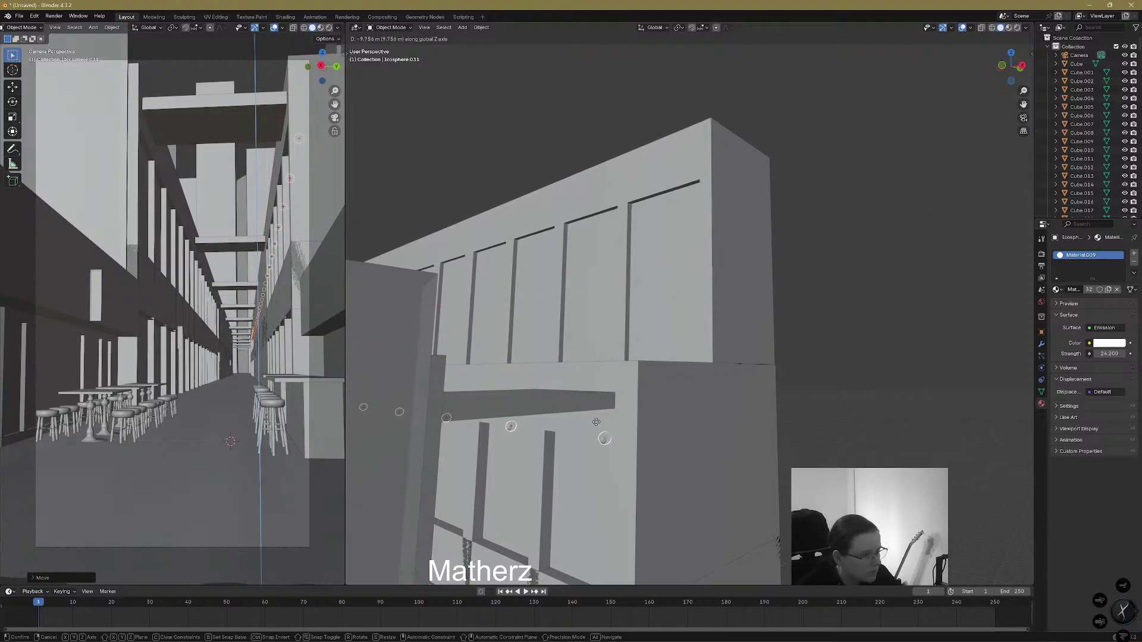
pyautogui.click(604, 432)
pyautogui.press('g')
pyautogui.press('y')
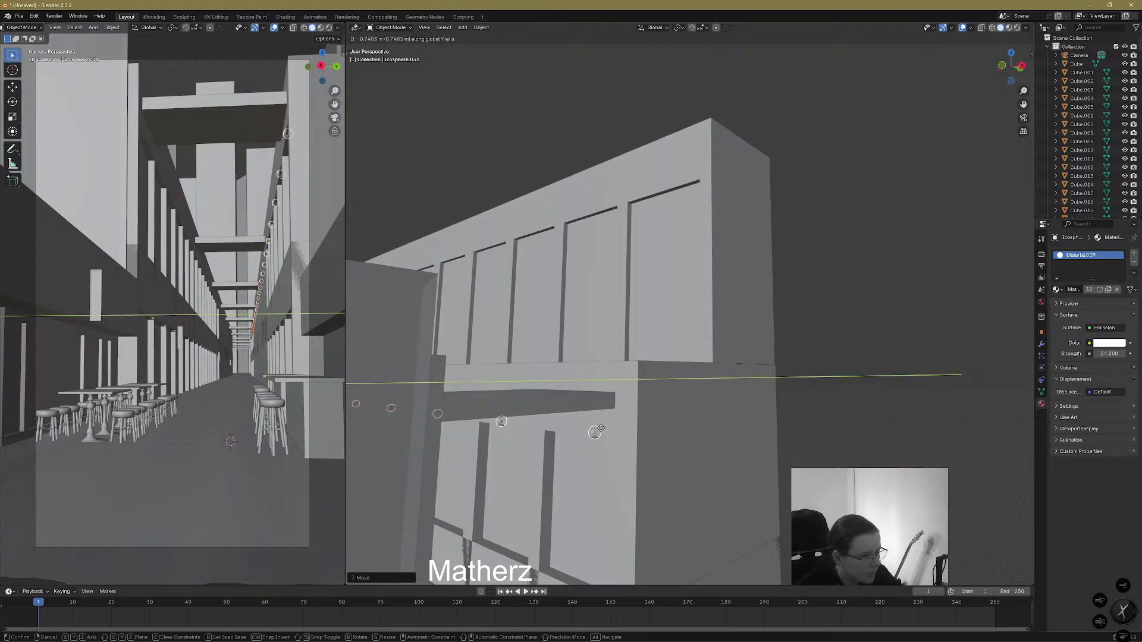
pyautogui.click(599, 428)
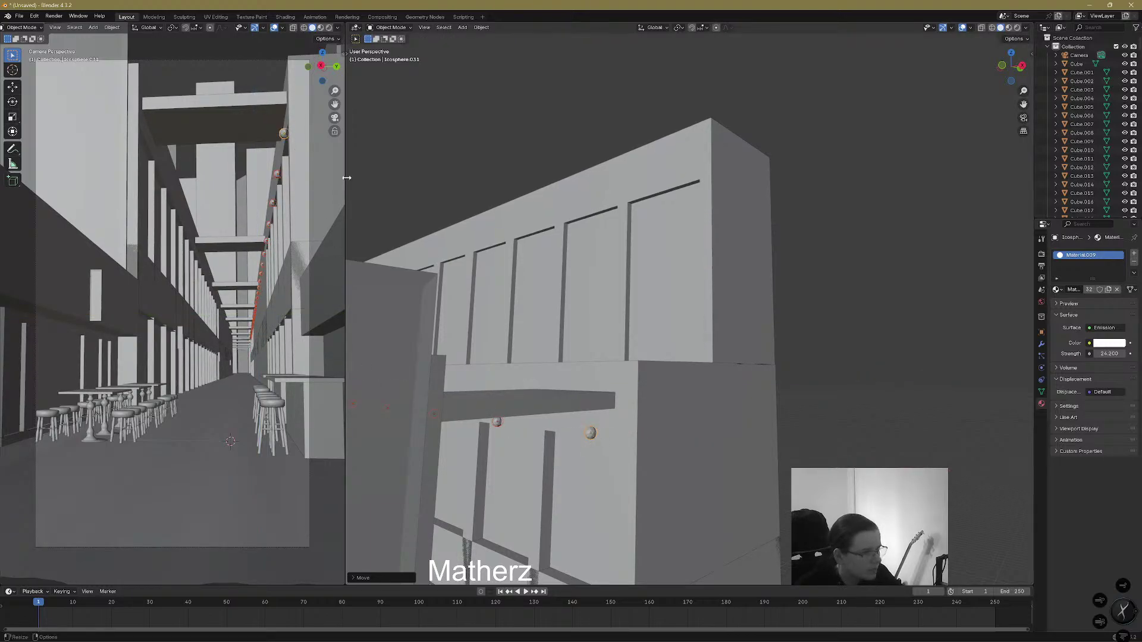
# Show the camera view in rendered shading and duplicate the sphere row along the Y axis to the opposite side of the alley
pyautogui.click(329, 28)
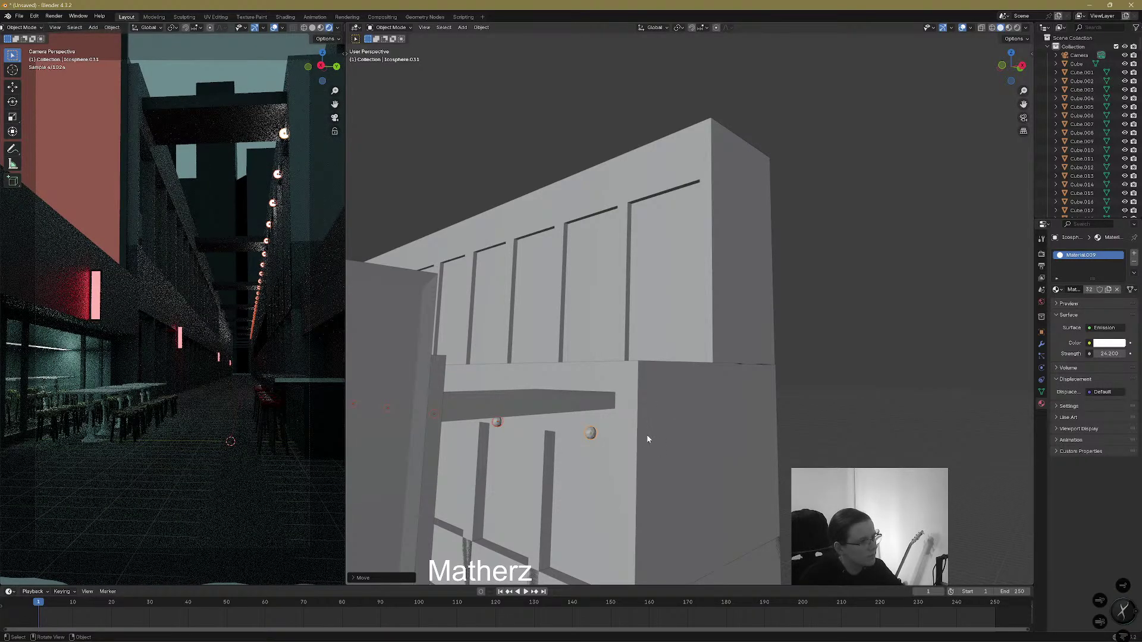
pyautogui.moveTo(635, 478); pyautogui.dragTo(619, 454, button='middle')
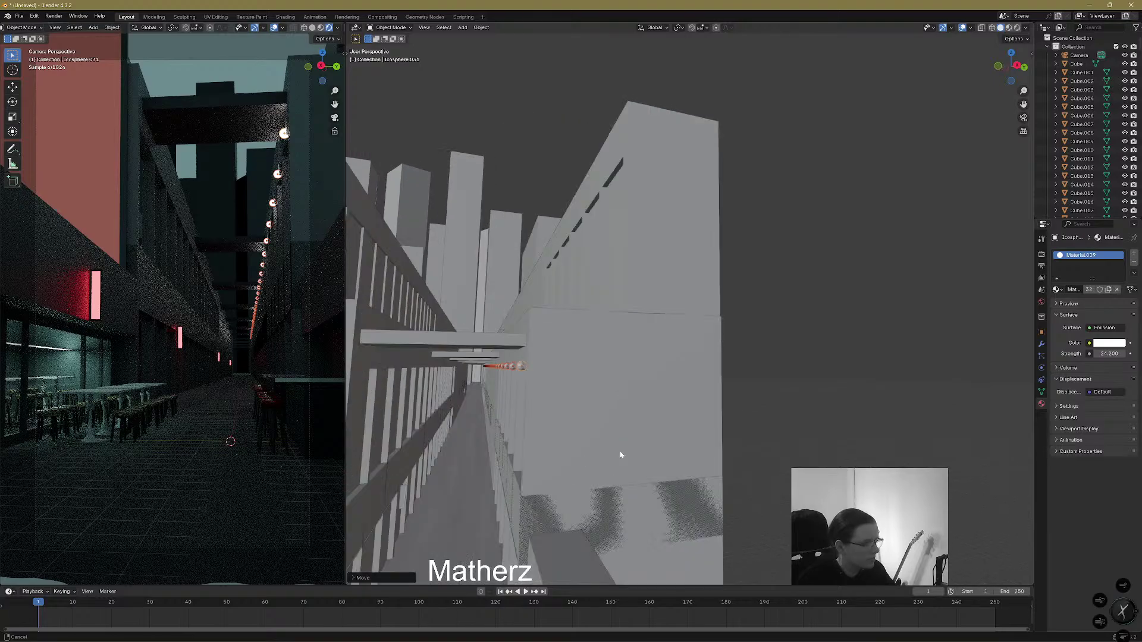
pyautogui.hotkey('shift', 'd')
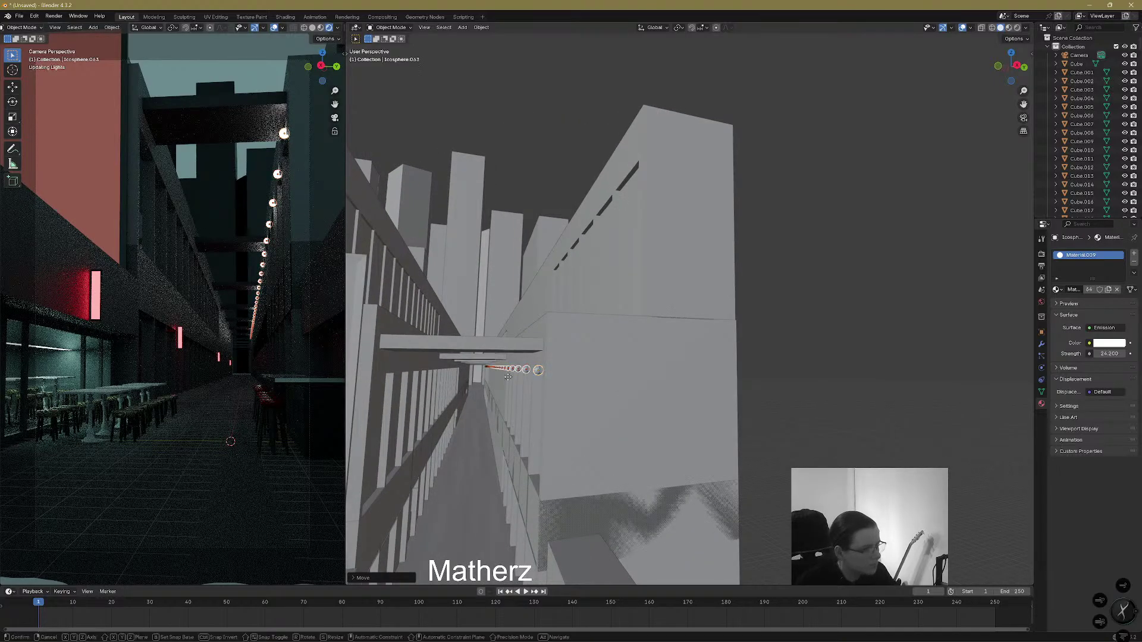
pyautogui.press('x')
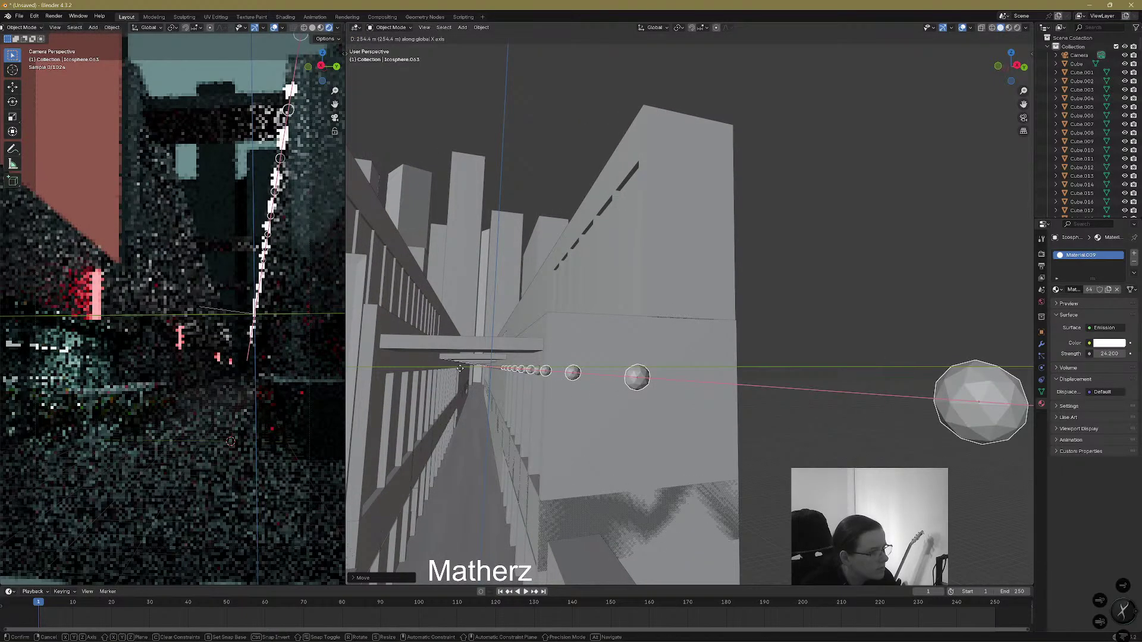
pyautogui.press('y')
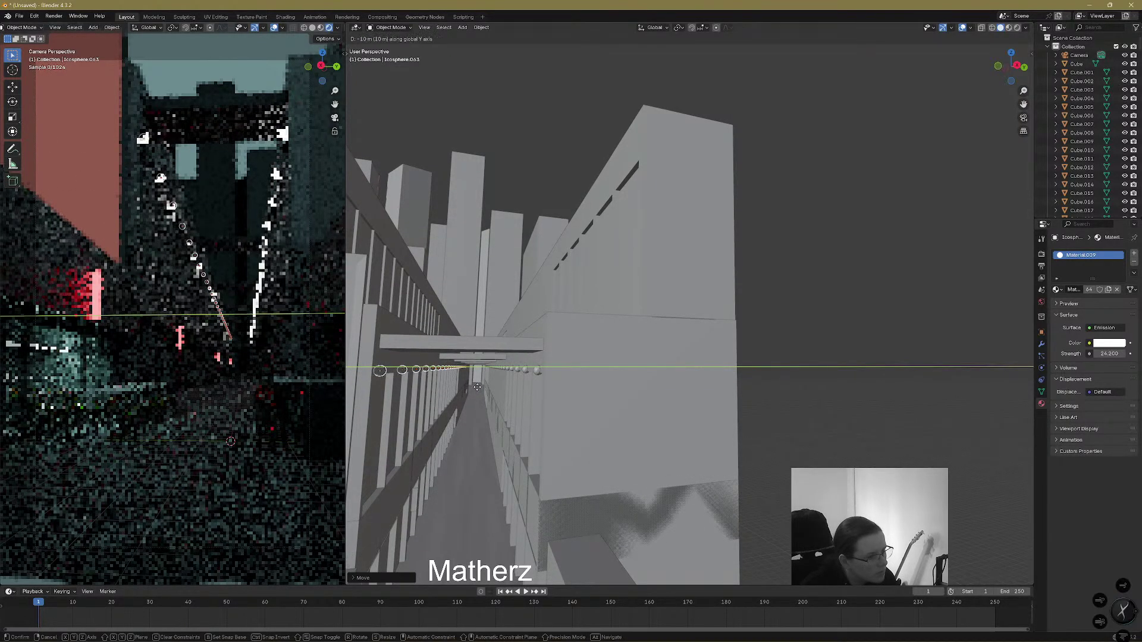
pyautogui.click(478, 389)
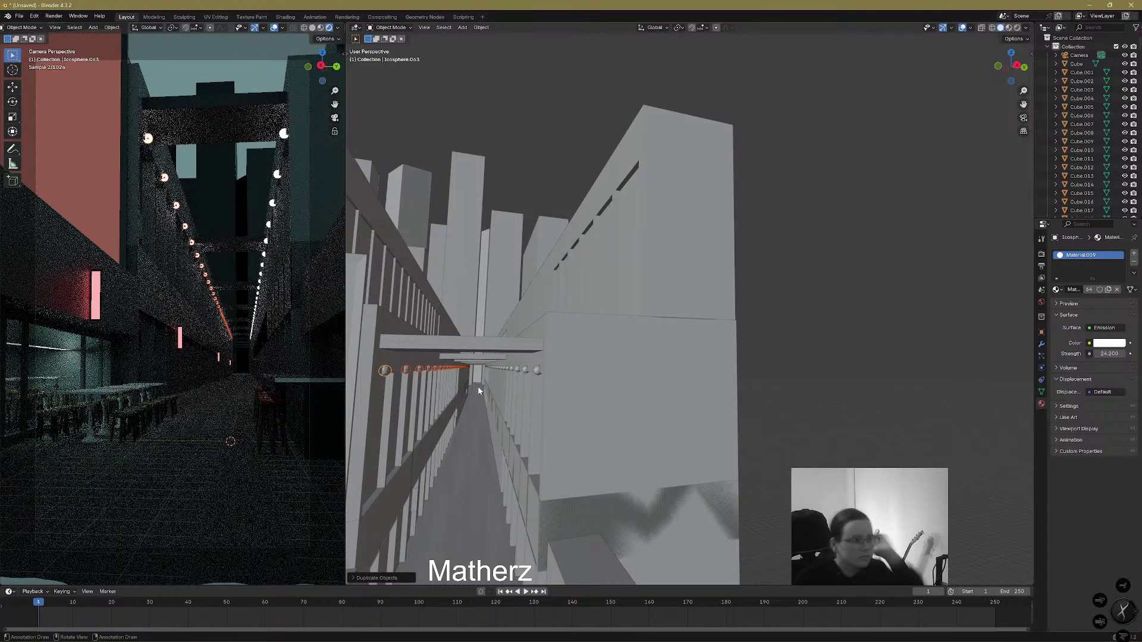
pyautogui.click(791, 366)
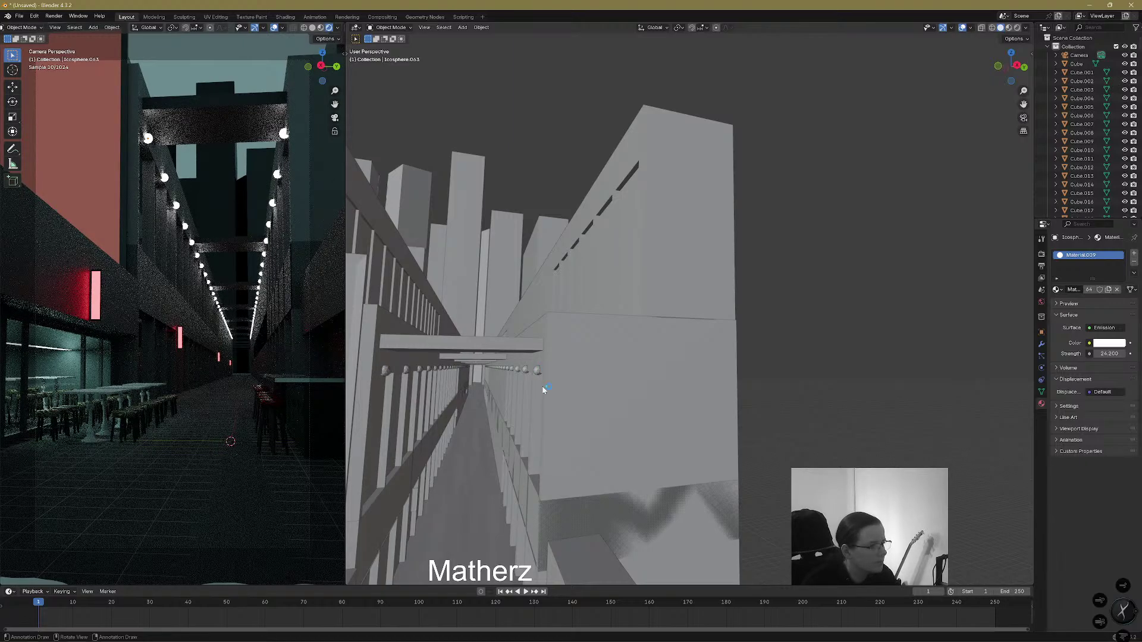
# Select two spheres in the lamp row along the right-hand facade and add a Catenary curve between them
pyautogui.keyDown('shift'); pyautogui.click(462, 367); pyautogui.keyUp('shift')
pyautogui.keyDown('shift'); pyautogui.click(475, 379); pyautogui.keyUp('shift')
pyautogui.click(463, 27)
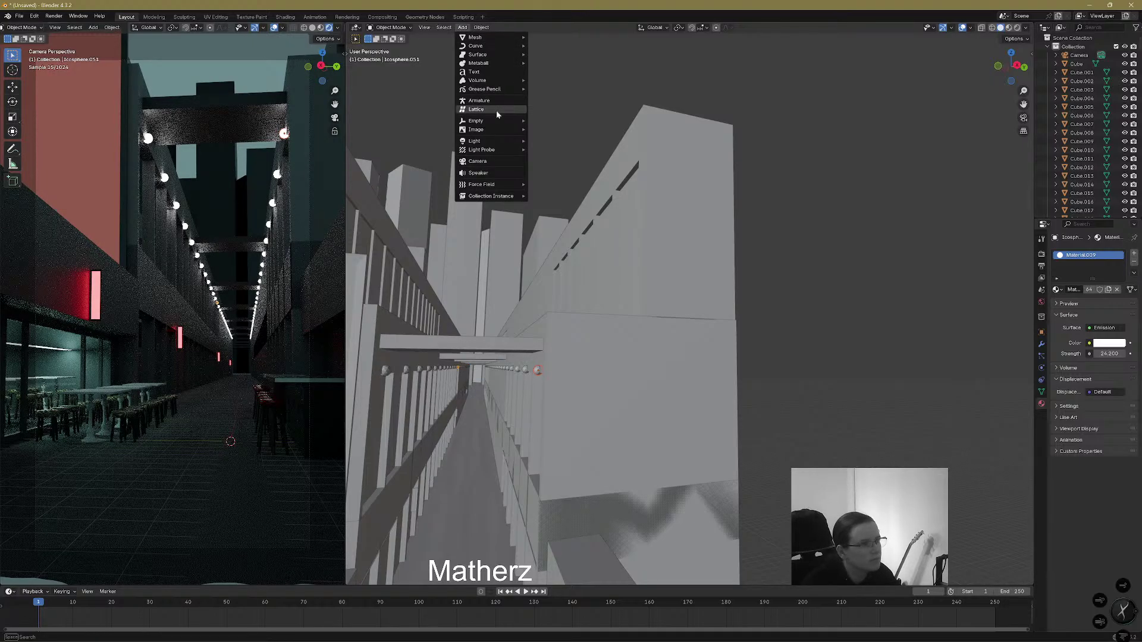
pyautogui.moveTo(497, 45)
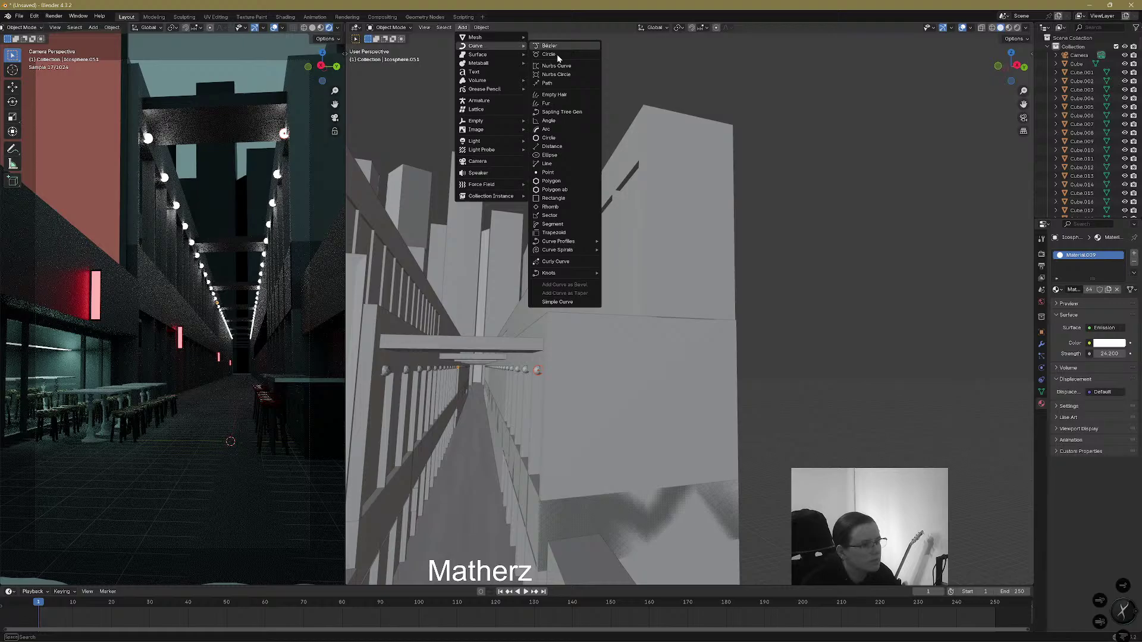
pyautogui.moveTo(580, 274)
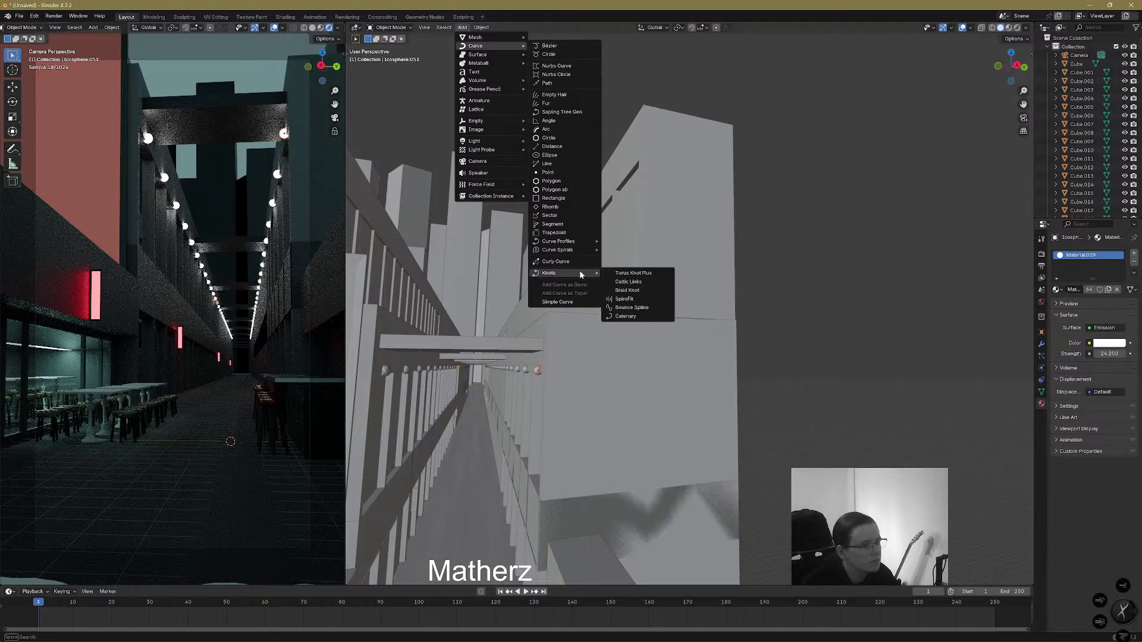
pyautogui.click(646, 318)
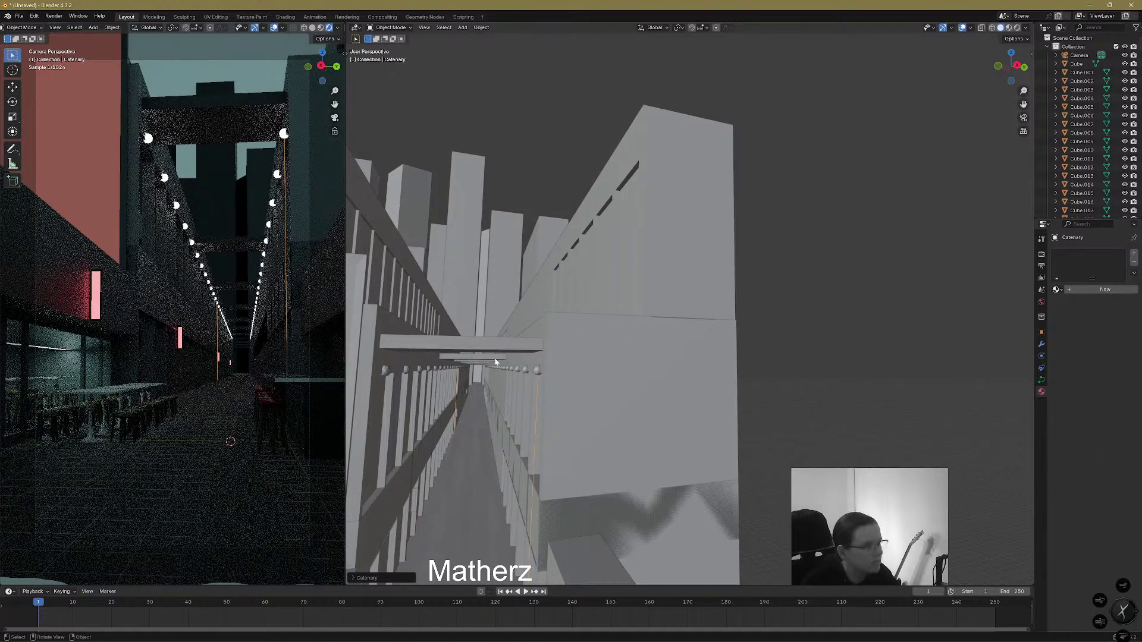
# Set the catenary to 1024 steps and a = 100, with a bevel radius and an extrude of 0.03
pyautogui.click(355, 577)
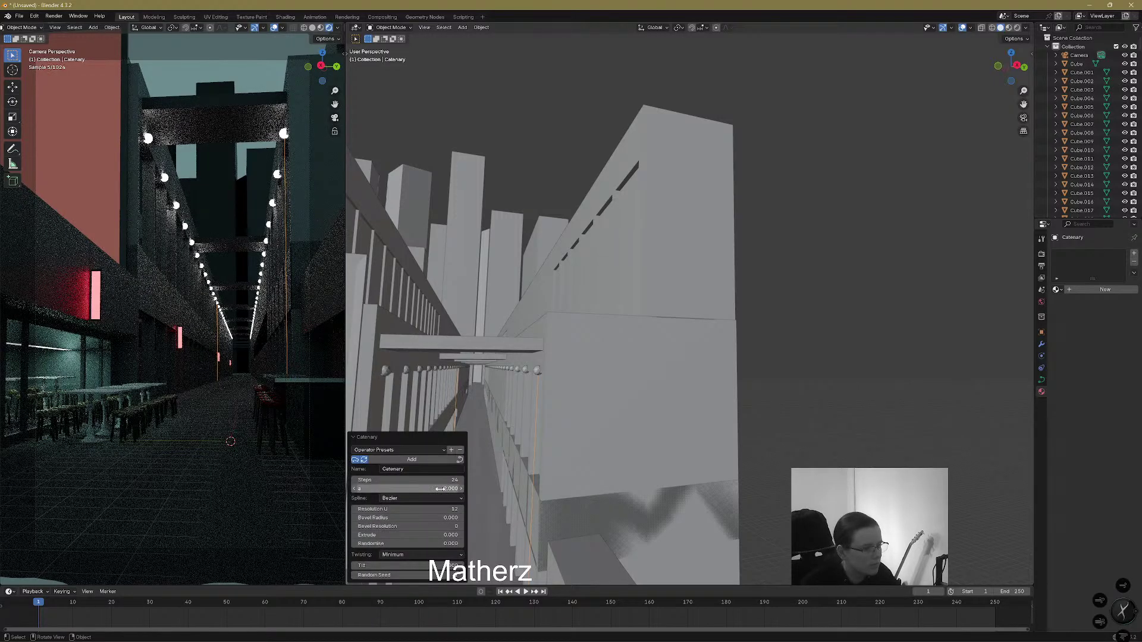
pyautogui.moveTo(409, 488); pyautogui.dragTo(297, 488)
pyautogui.moveTo(409, 488); pyautogui.dragTo(594, 488)
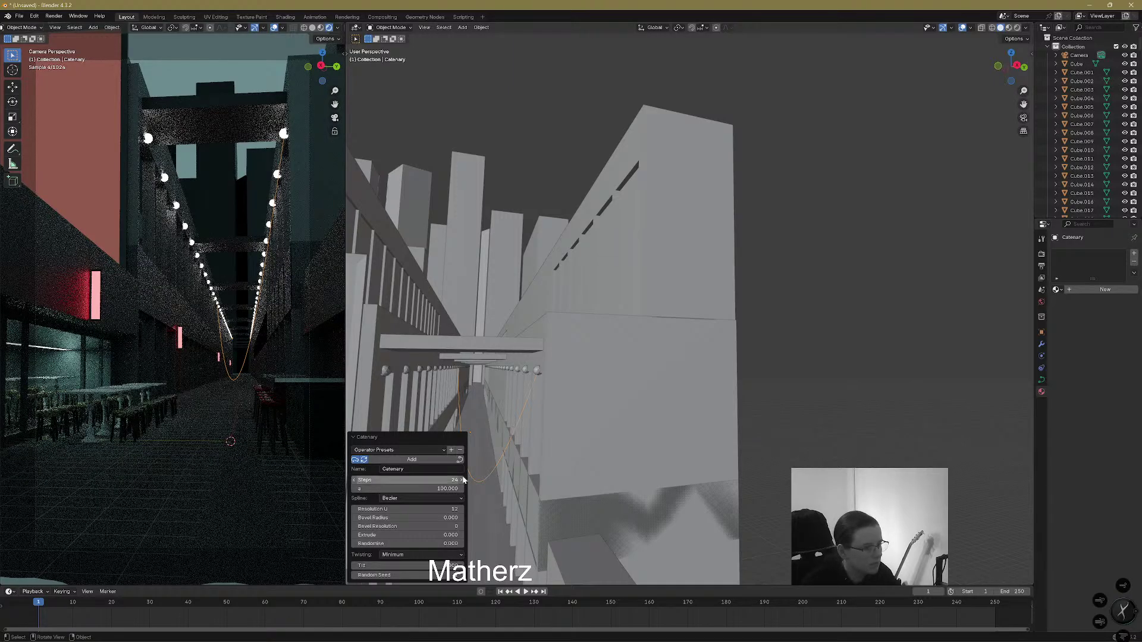
pyautogui.moveTo(408, 480); pyautogui.dragTo(455, 489)
pyautogui.moveTo(437, 575); pyautogui.dragTo(461, 575)
pyautogui.moveTo(416, 518); pyautogui.dragTo(470, 537)
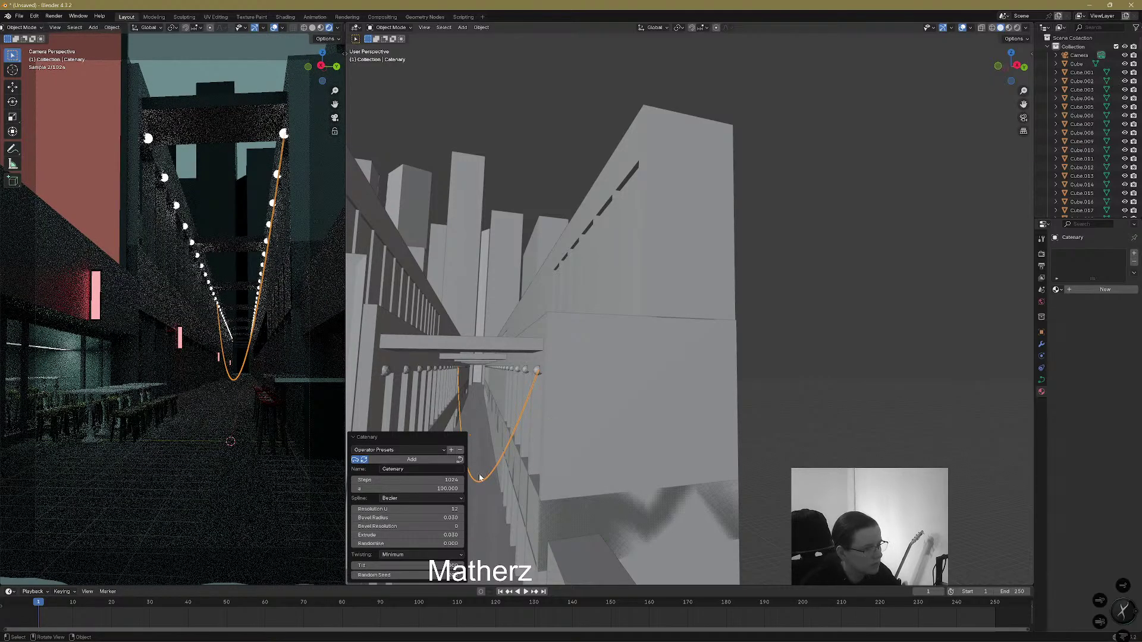
pyautogui.moveTo(443, 491)
pyautogui.mouseDown()
pyautogui.moveTo(439, 480)
pyautogui.moveTo(409, 480)
pyautogui.moveTo(442, 480)
pyautogui.mouseUp()
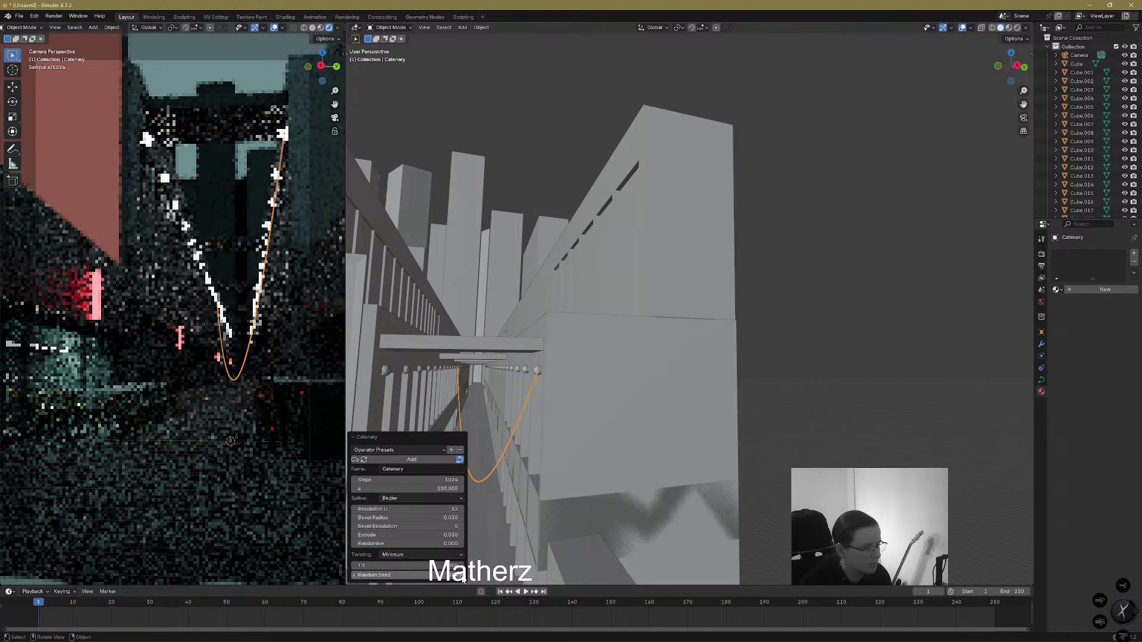
# Delete the catenary curve hanging along the alley
pyautogui.click(462, 576)
pyautogui.click(865, 373)
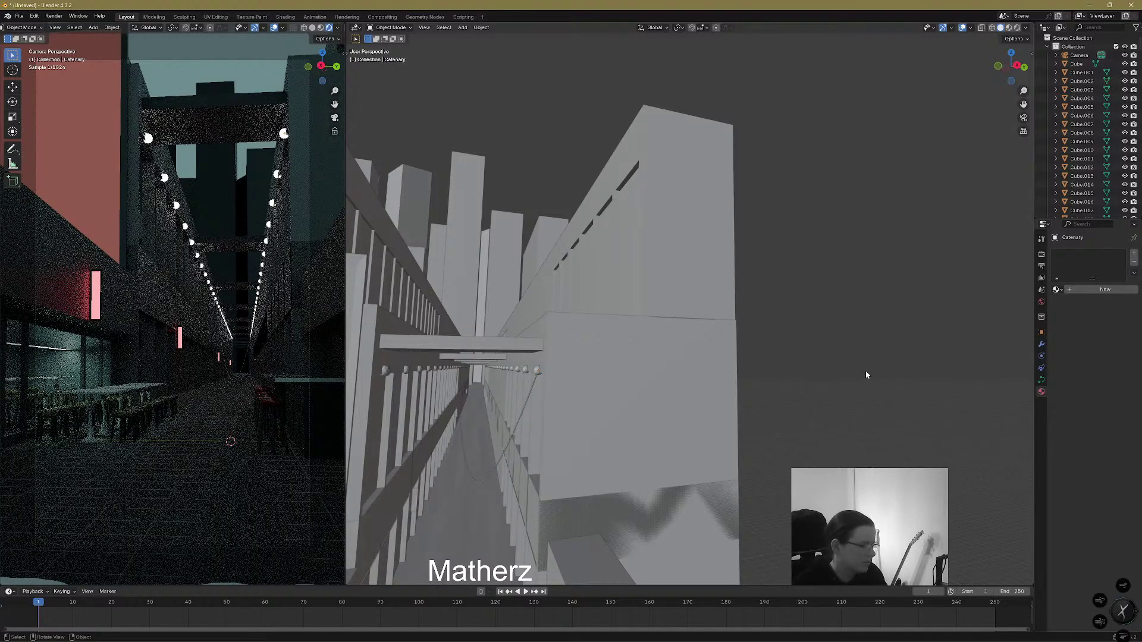
pyautogui.click(464, 437)
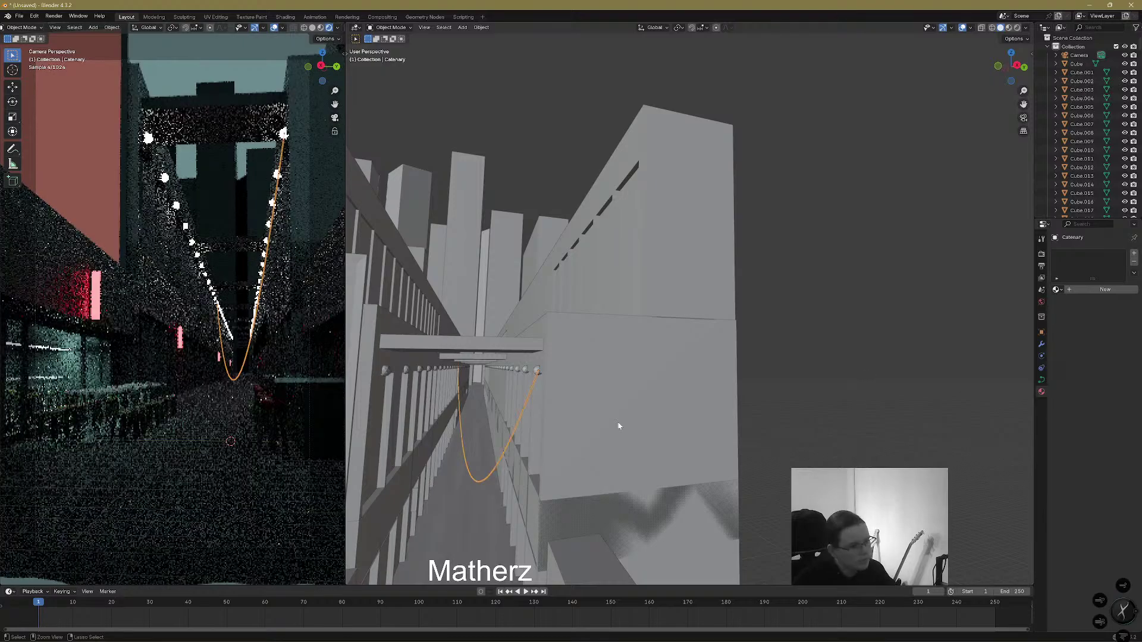
pyautogui.press('Delete')
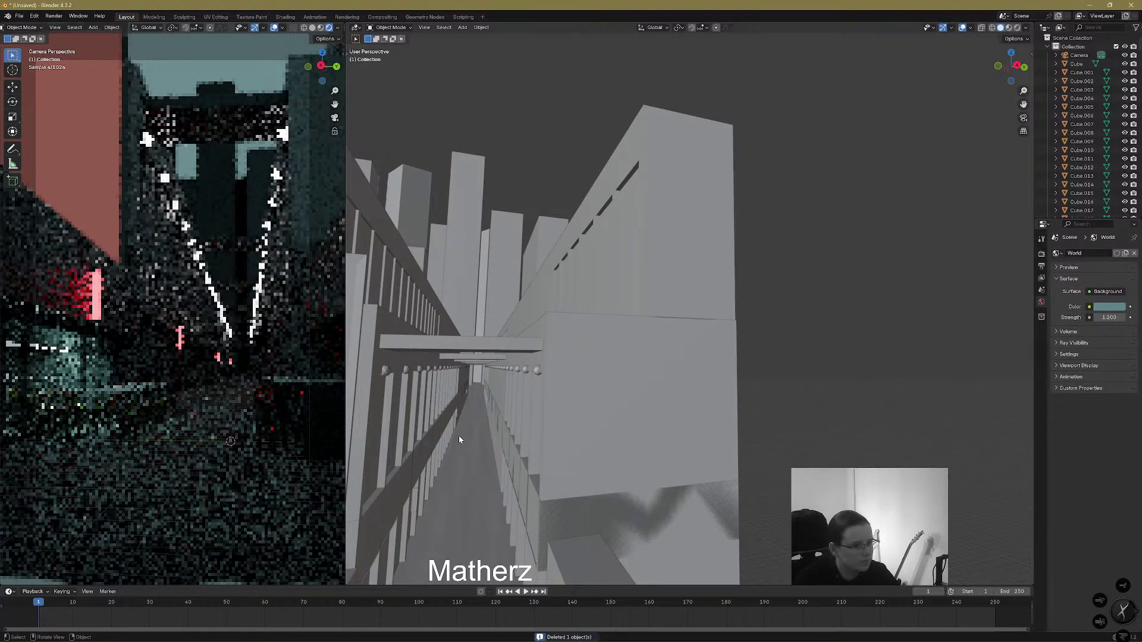
# Select the nearest sphere of each row and add a Catenary curve between them across the alley
pyautogui.click(385, 371)
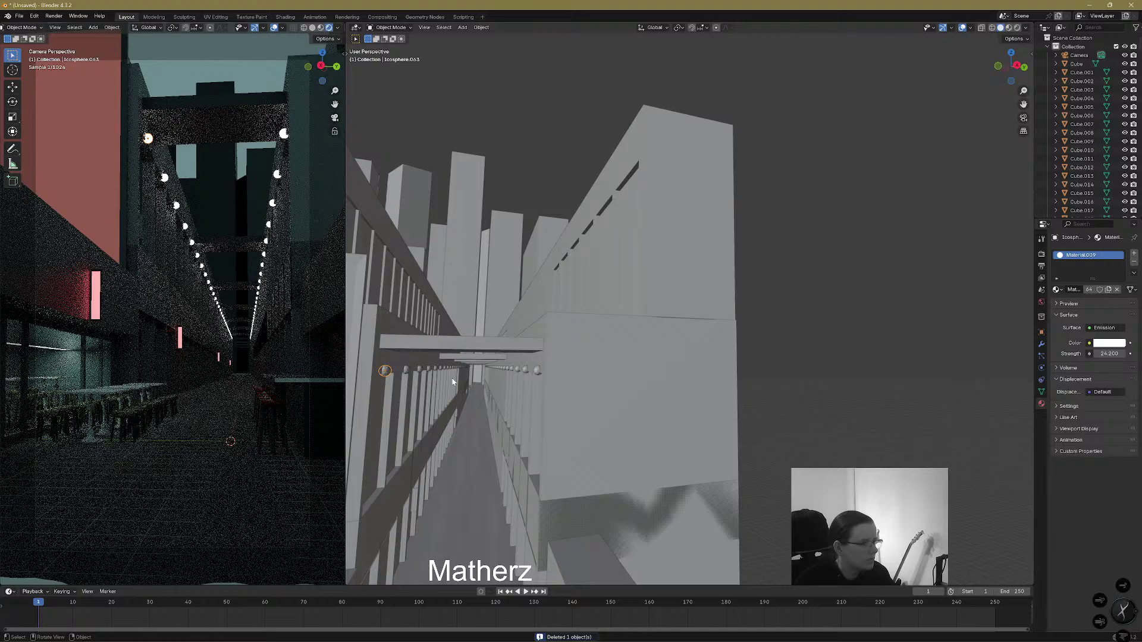
pyautogui.click(462, 28)
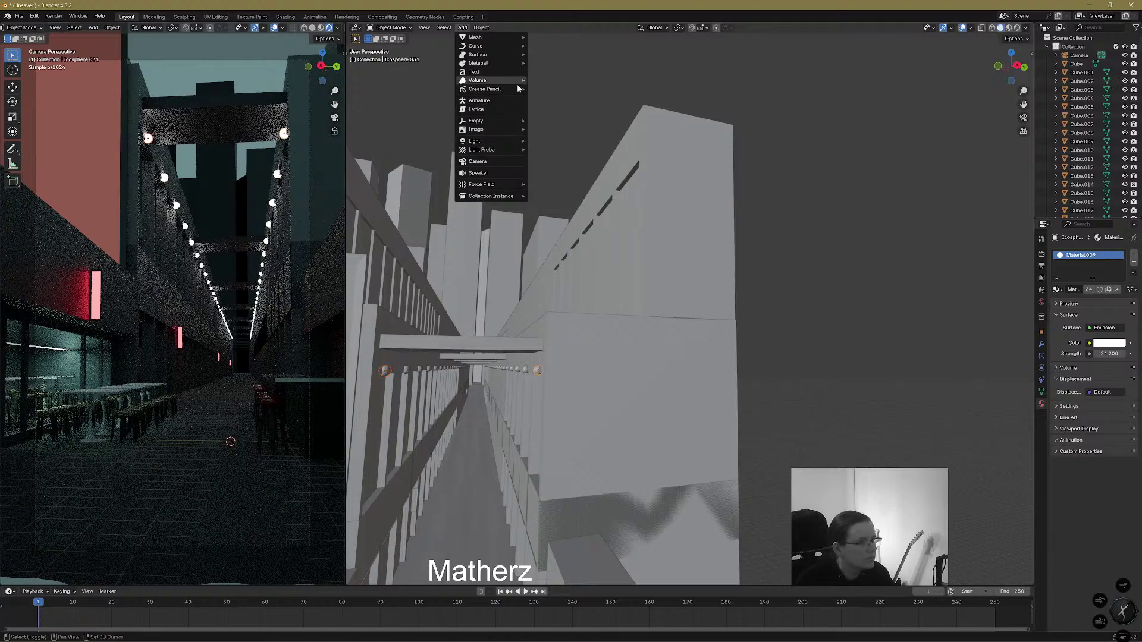
pyautogui.moveTo(511, 45)
pyautogui.moveTo(555, 273)
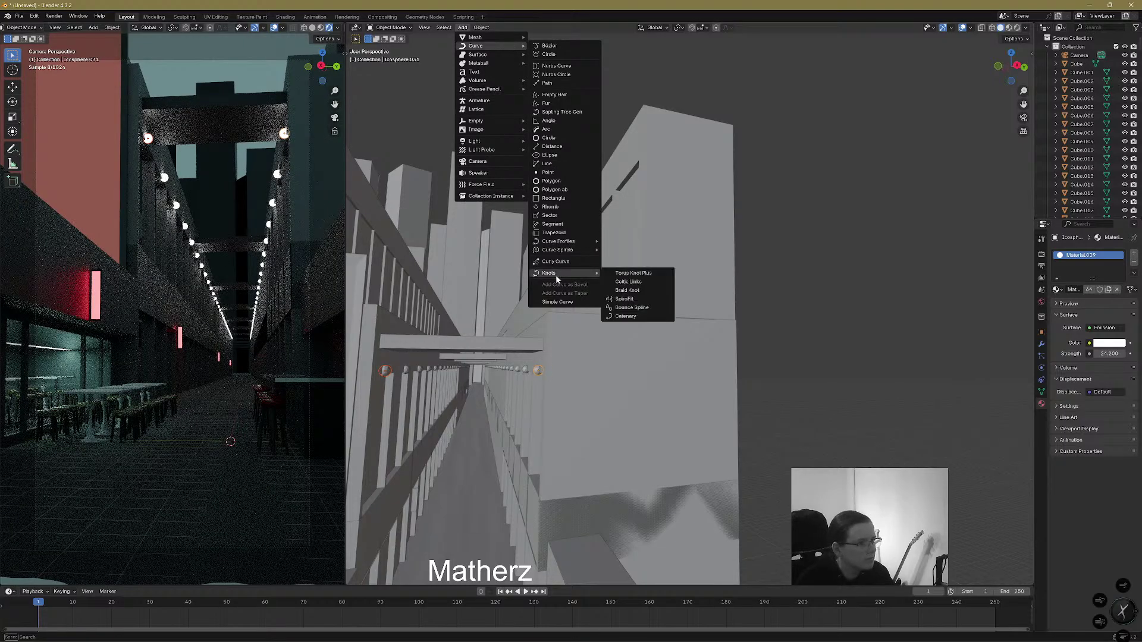
pyautogui.click(625, 315)
# Try lower a values on the catenary across the alley and finish with a = 100
pyautogui.moveTo(410, 488); pyautogui.dragTo(380, 489)
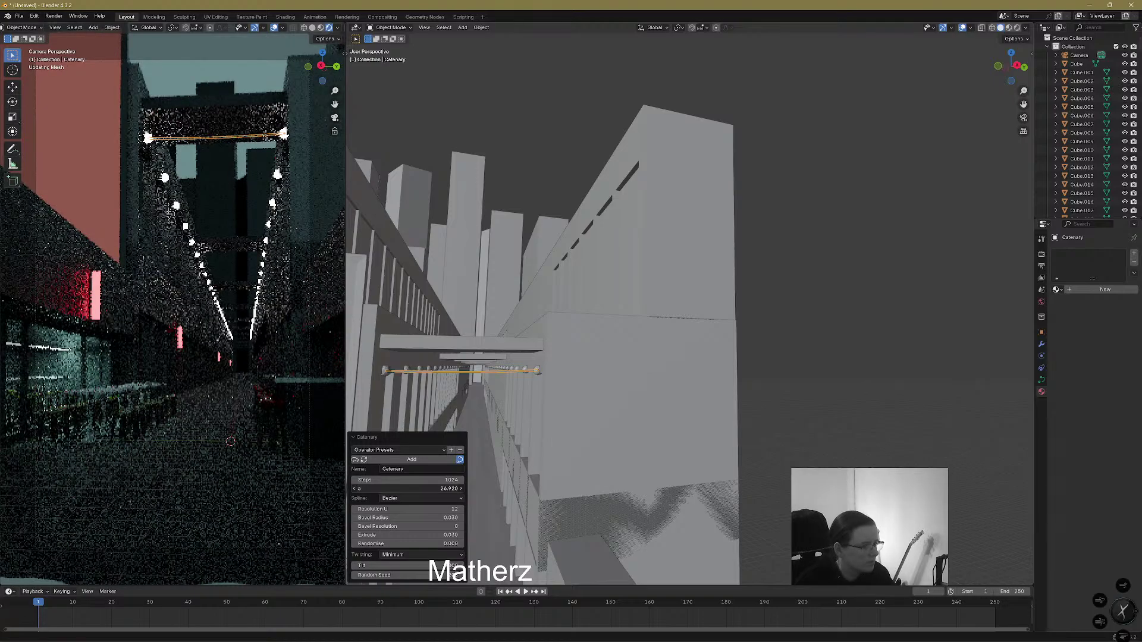
pyautogui.moveTo(410, 488); pyautogui.dragTo(368, 489)
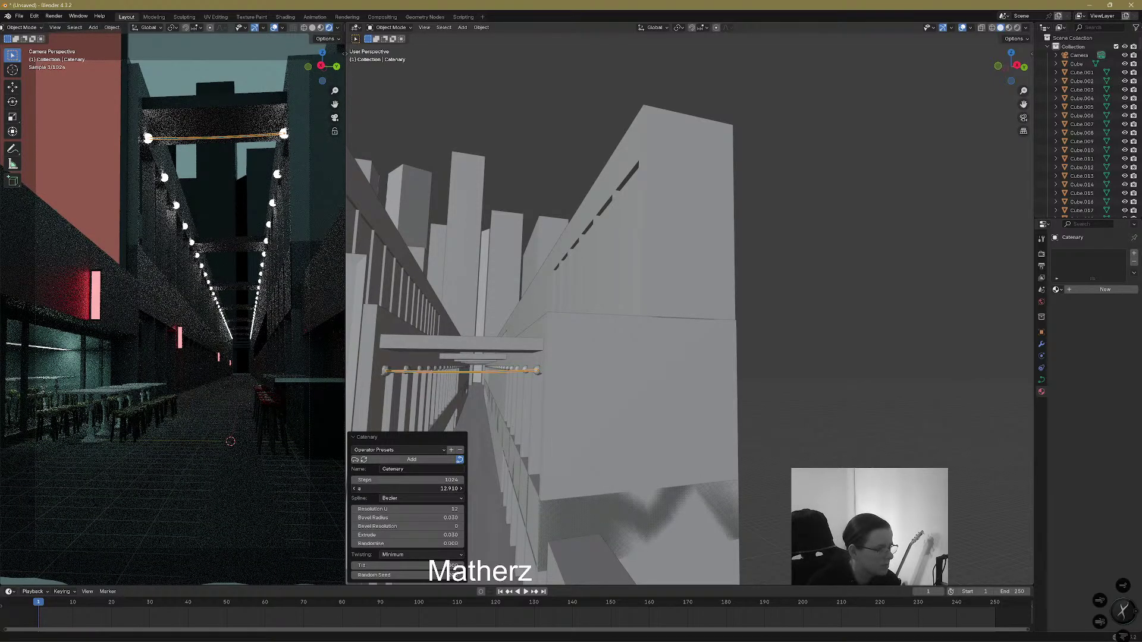
pyautogui.moveTo(410, 488); pyautogui.dragTo(440, 495)
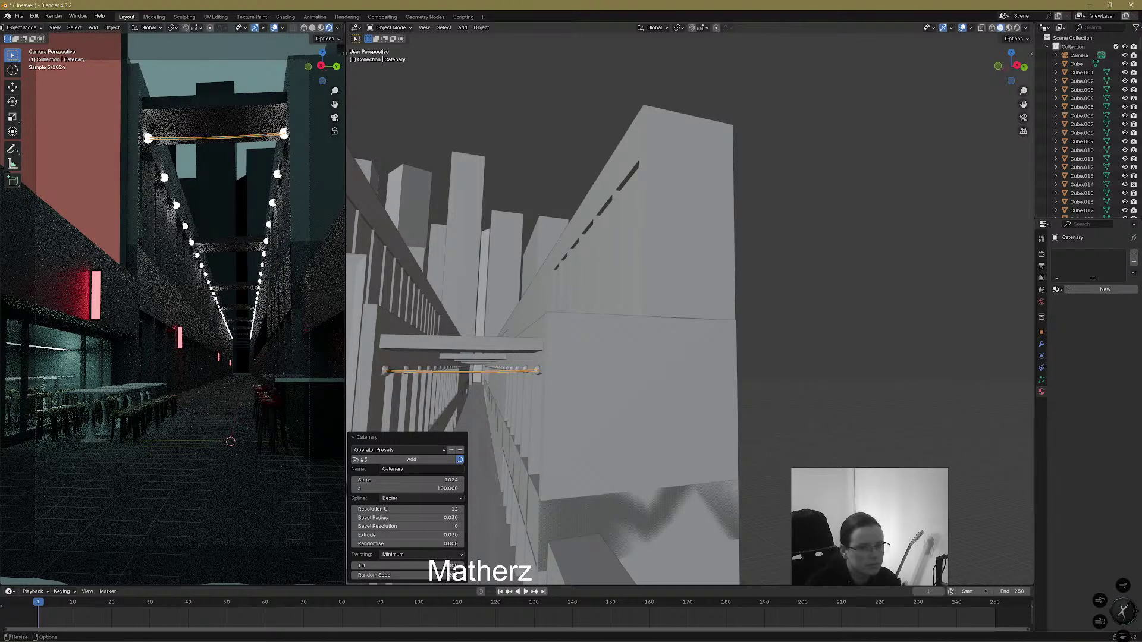
# Create a new material on the catenary wire and name it "Wire black shine"
pyautogui.click(1104, 289)
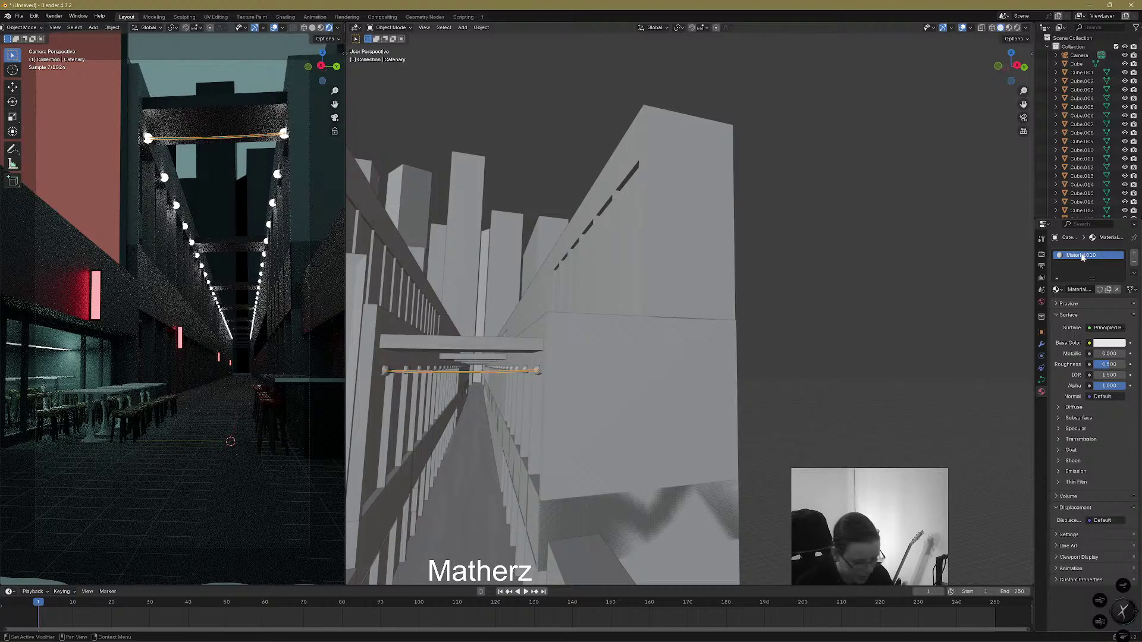
pyautogui.doubleClick(1082, 256)
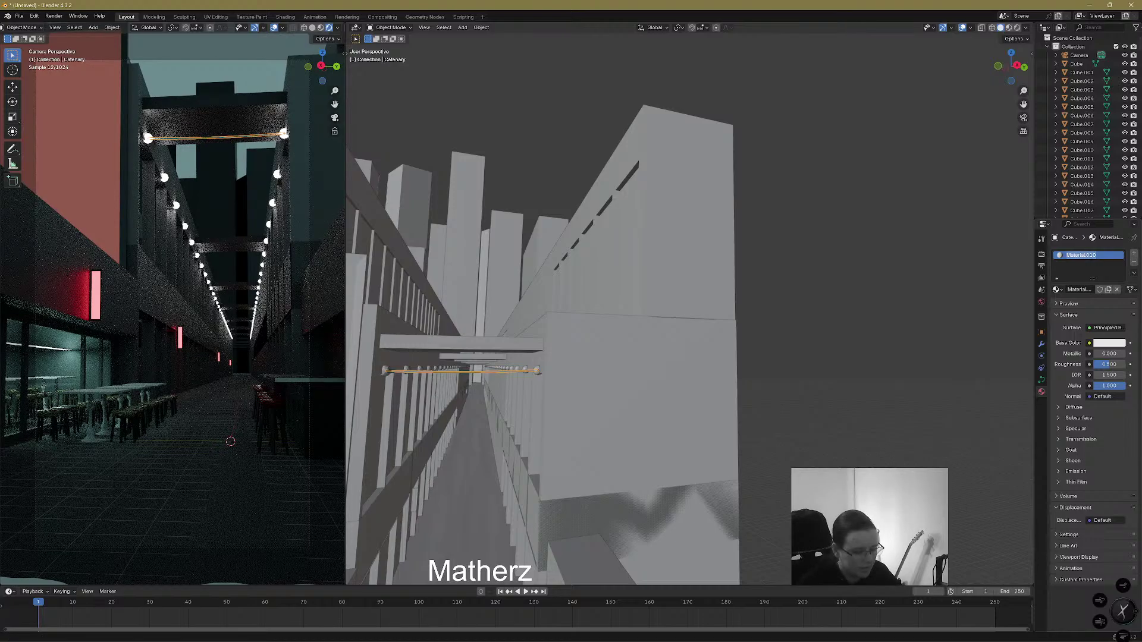
pyautogui.write('Wi')
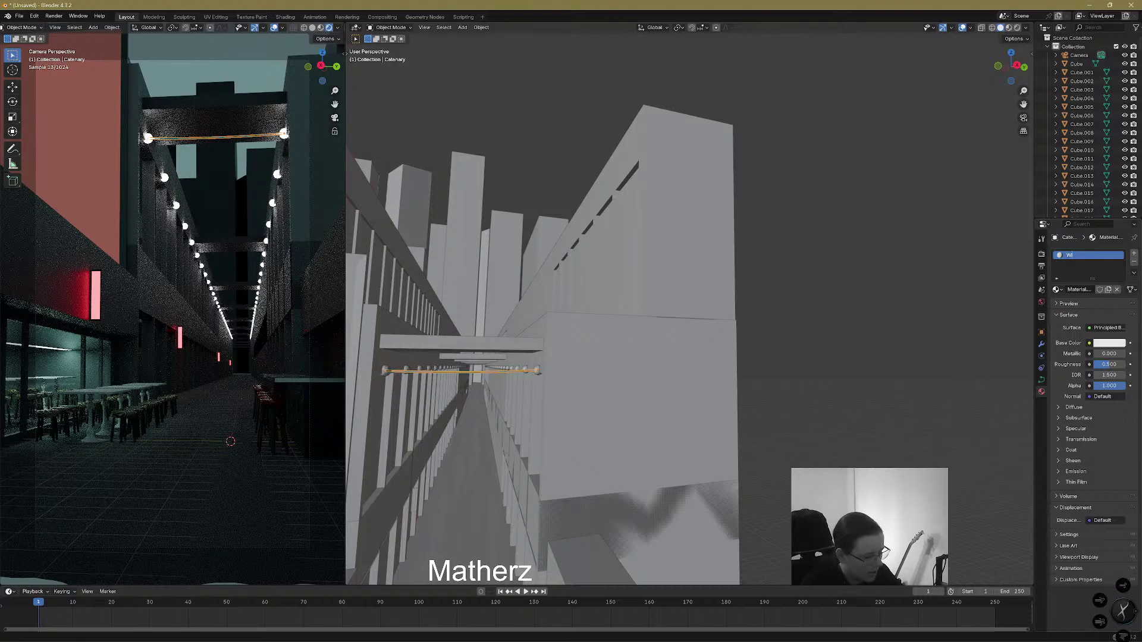
pyautogui.write('re')
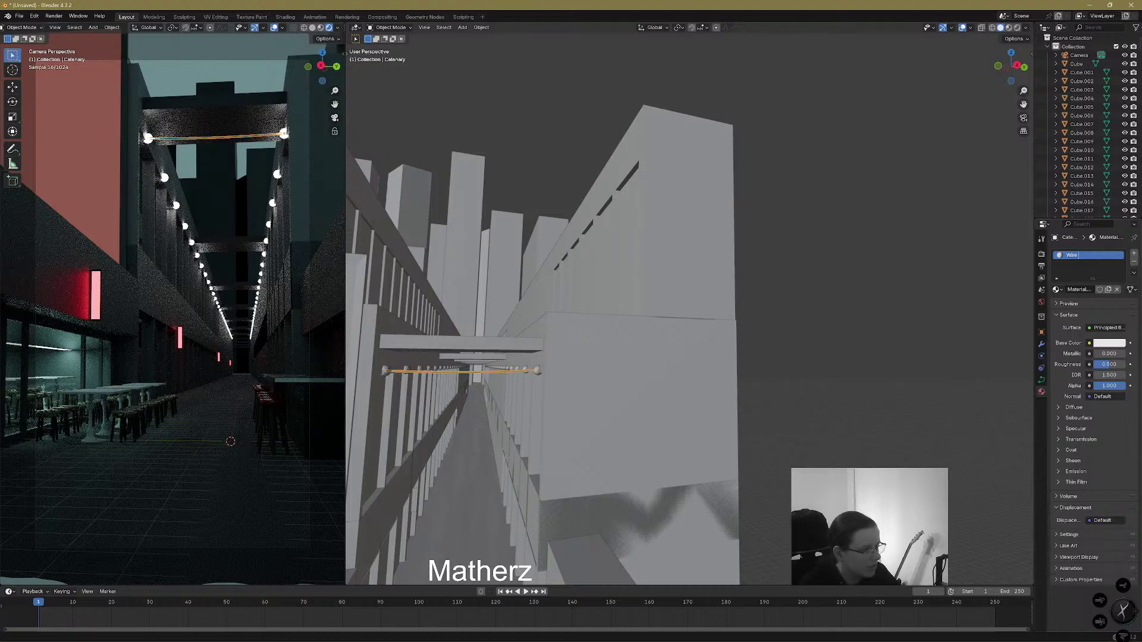
pyautogui.write(' b')
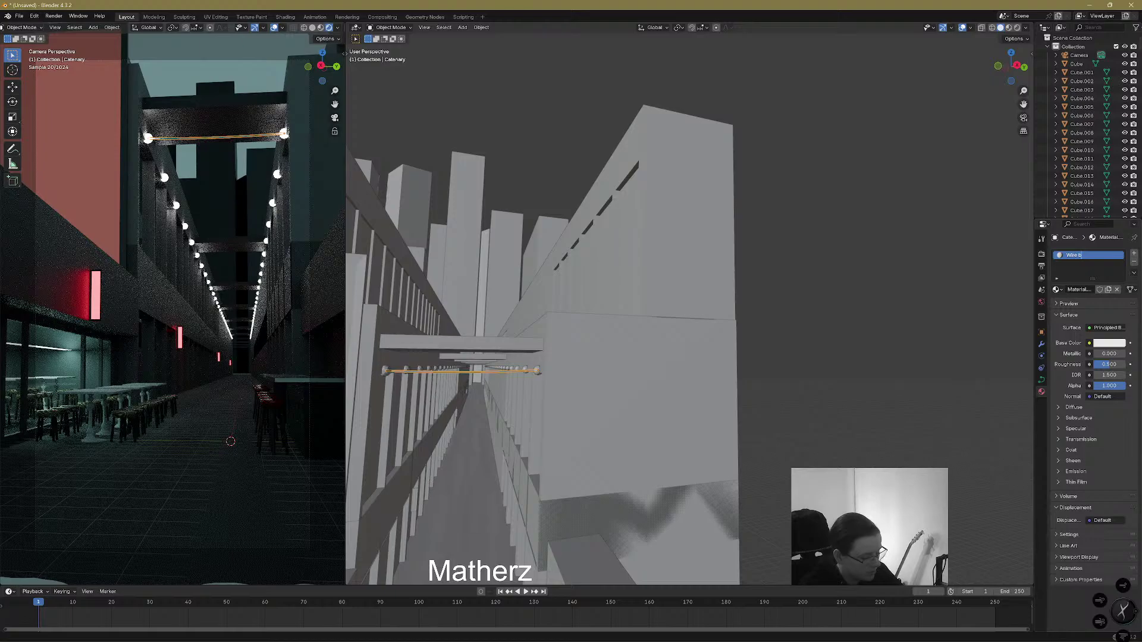
pyautogui.write('lack shine')
pyautogui.press('Return')
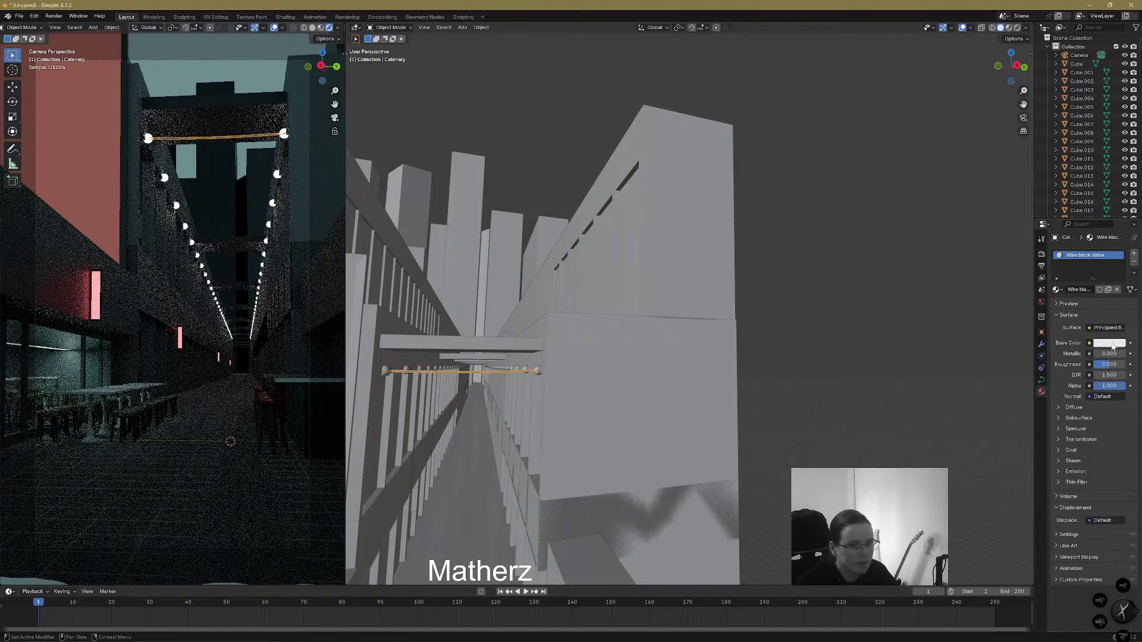
# Make the wire material's base color black, with metallic 0.945 and roughness 0.197
pyautogui.click(1109, 344)
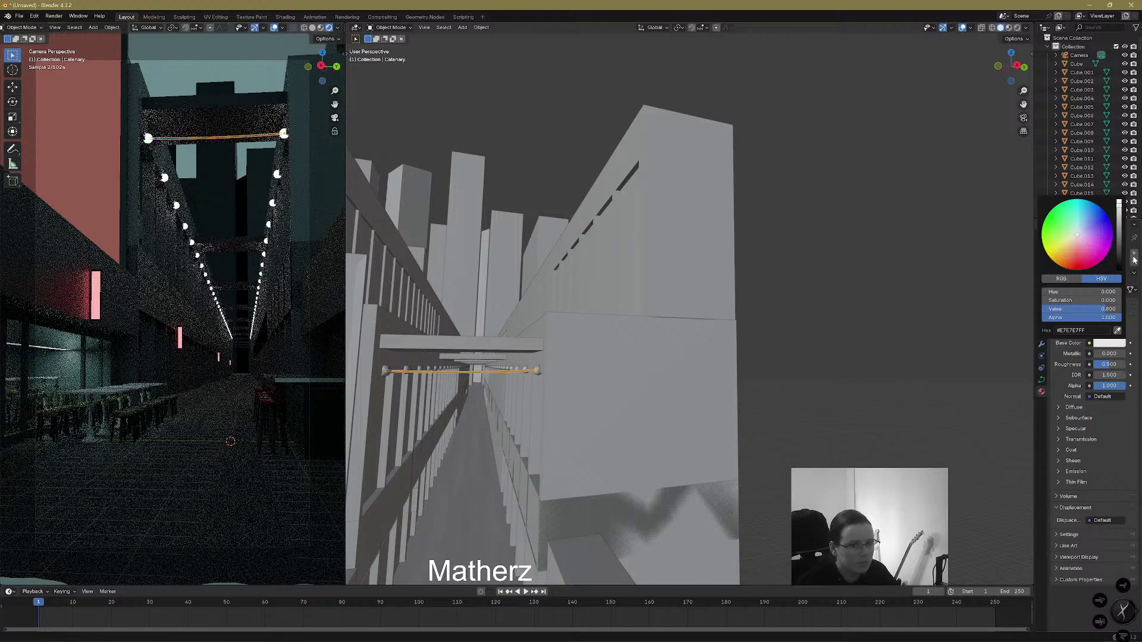
pyautogui.click(1118, 266)
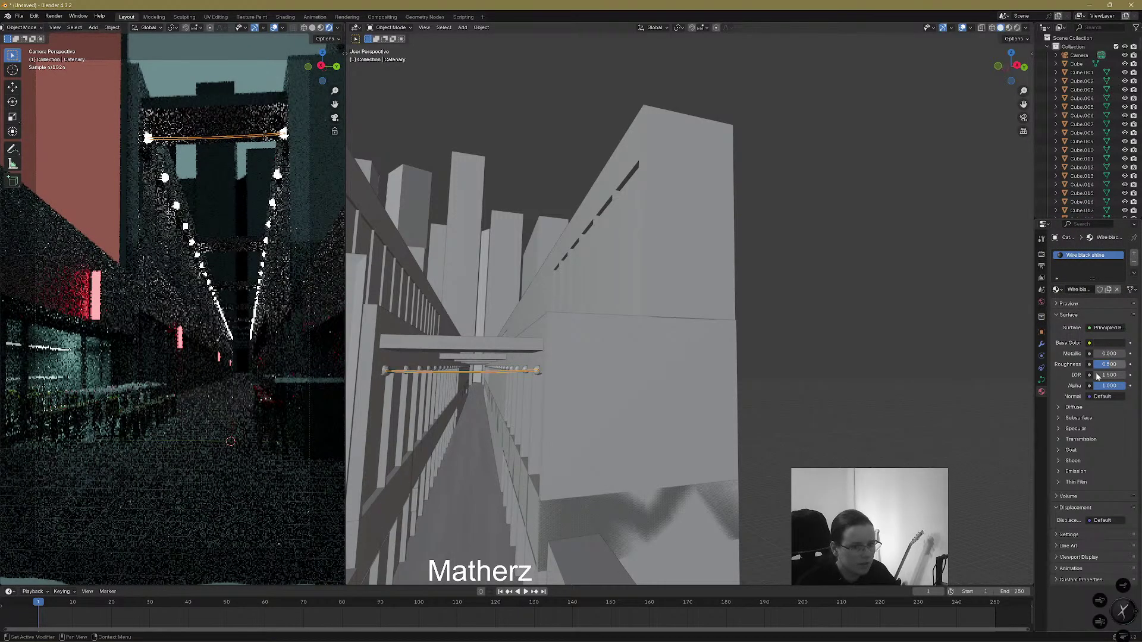
pyautogui.moveTo(1097, 354)
pyautogui.mouseDown()
pyautogui.moveTo(1110, 364)
pyautogui.moveTo(1088, 365)
pyautogui.mouseUp()
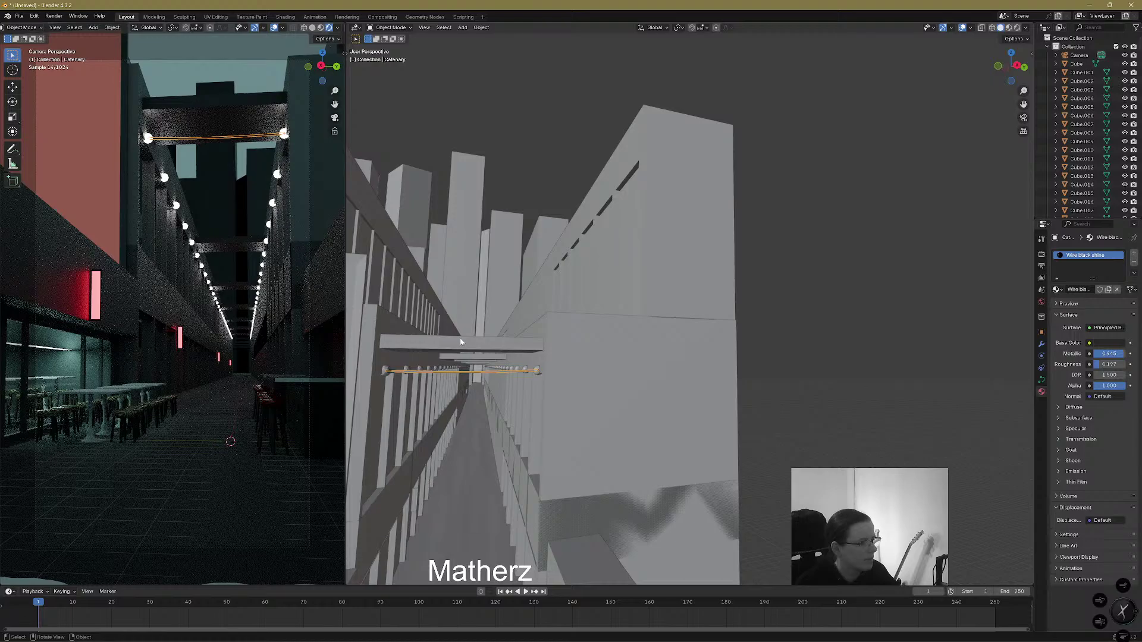
# Add a second Catenary curve from the third sphere of the left row to the nearest sphere of the opposite row
pyautogui.click(421, 370)
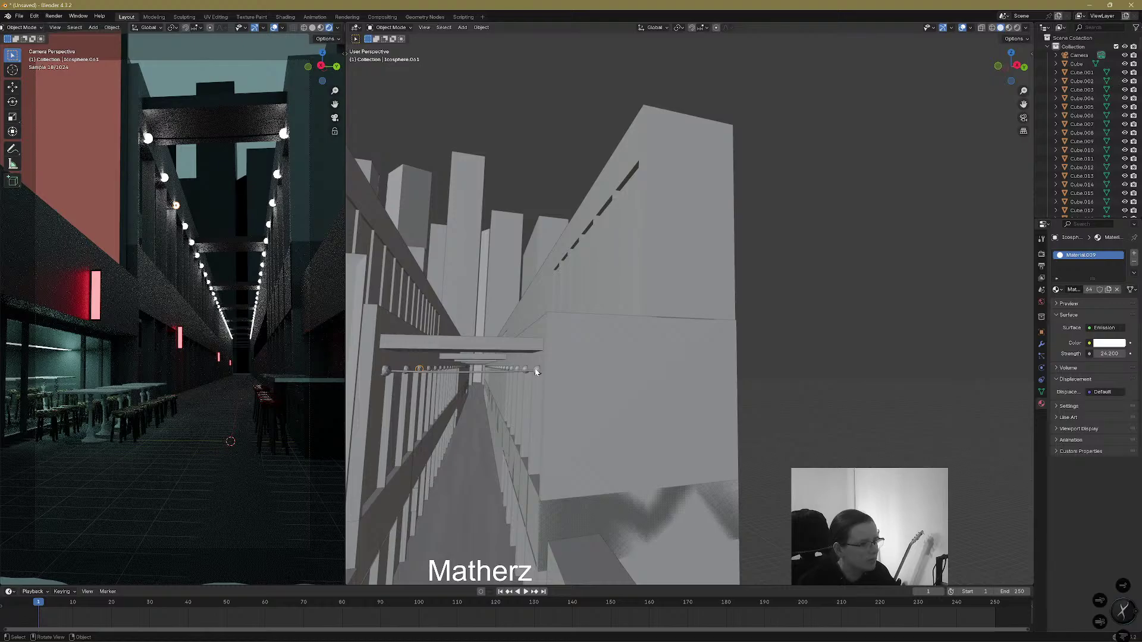
pyautogui.click(536, 372)
pyautogui.click(462, 27)
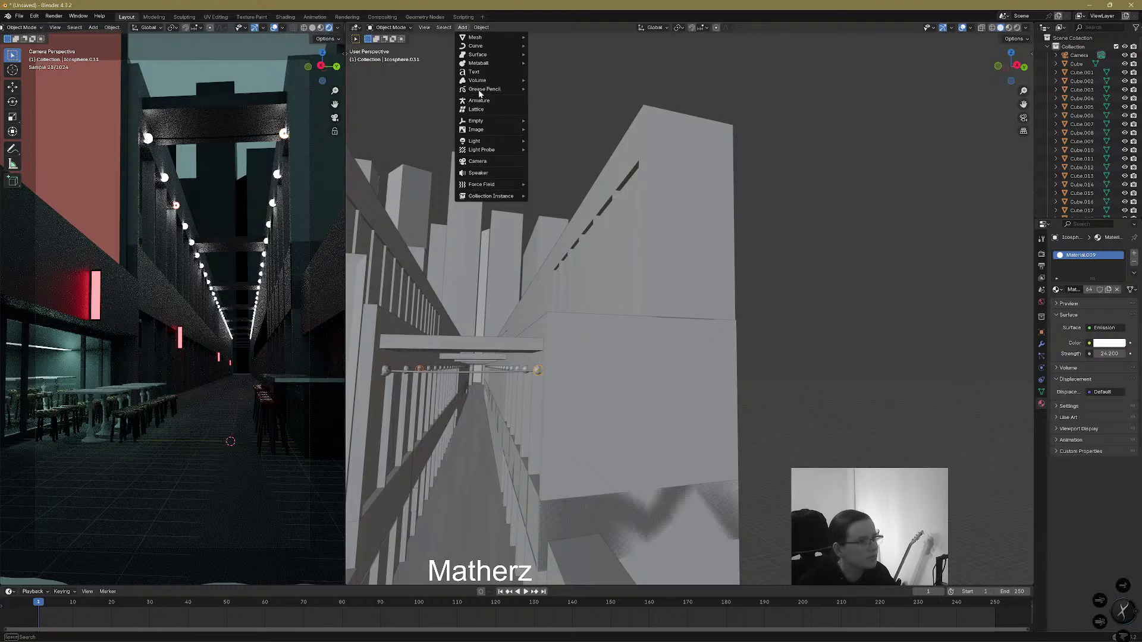
pyautogui.click(506, 53)
pyautogui.moveTo(553, 273)
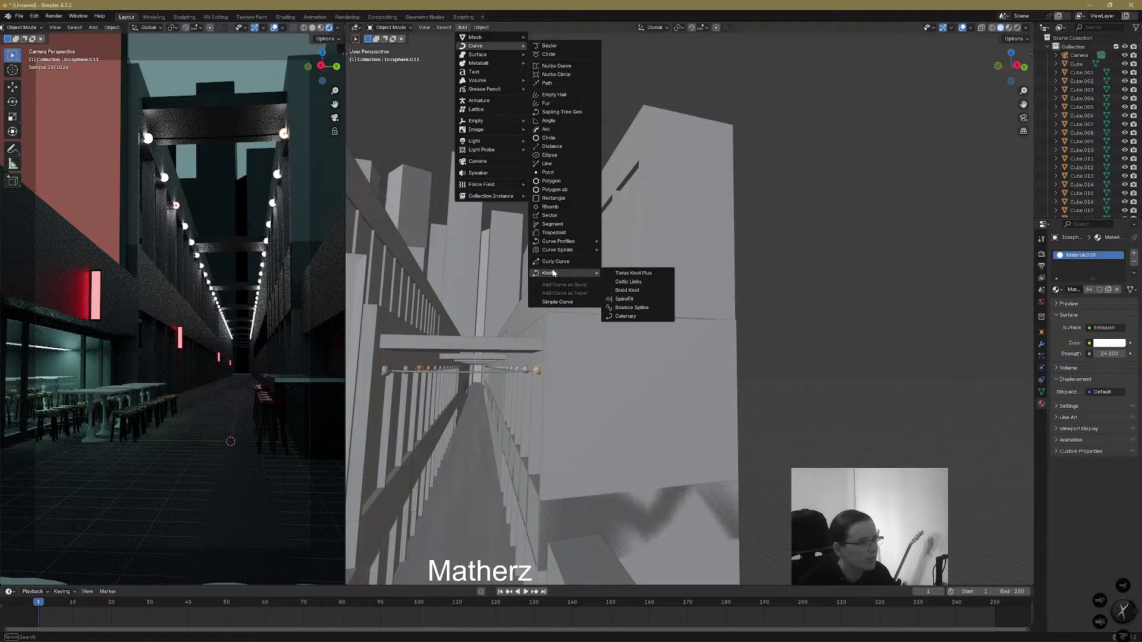
pyautogui.click(625, 317)
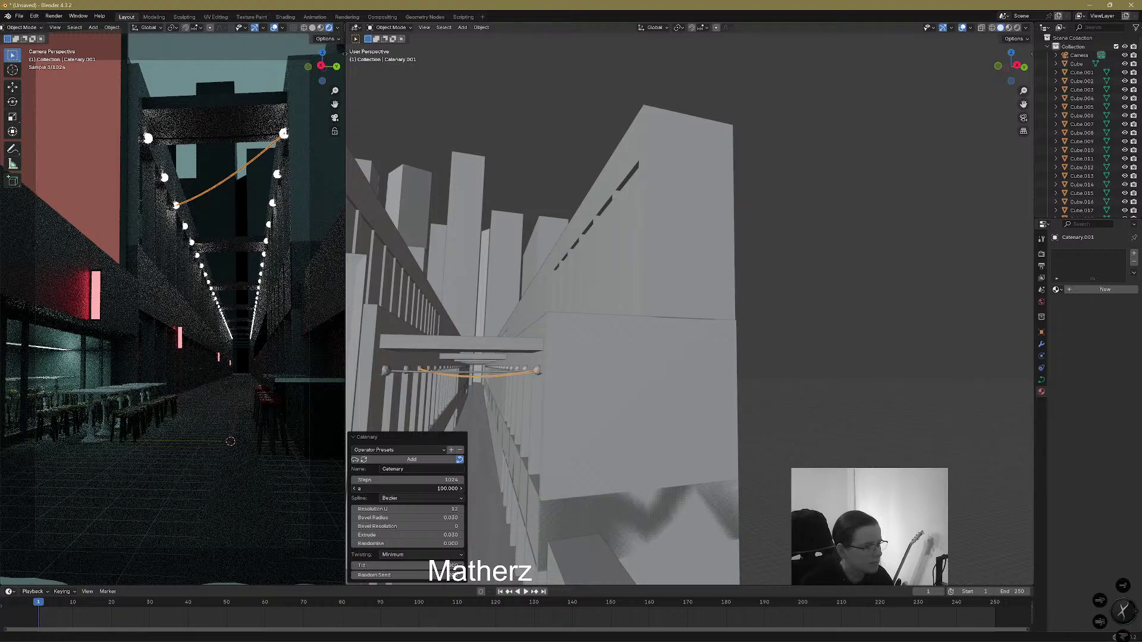
# Show the camera view in solid shading and set the second catenary to 2 steps, a about 12.53 and Resolution U 64
pyautogui.moveTo(410, 488); pyautogui.dragTo(392, 489)
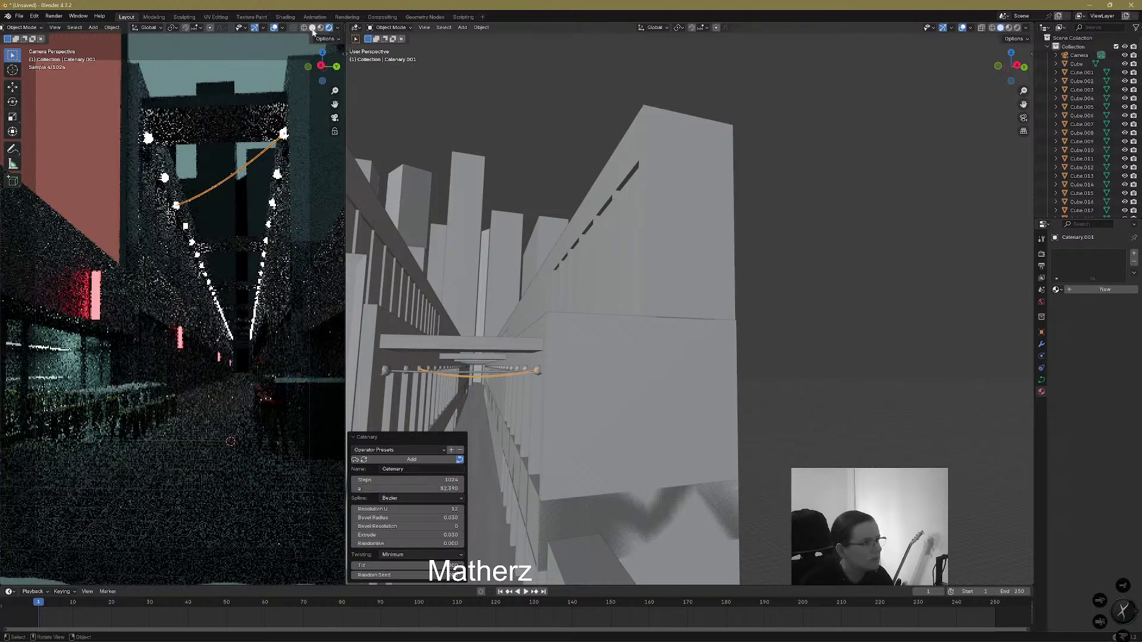
pyautogui.click(312, 28)
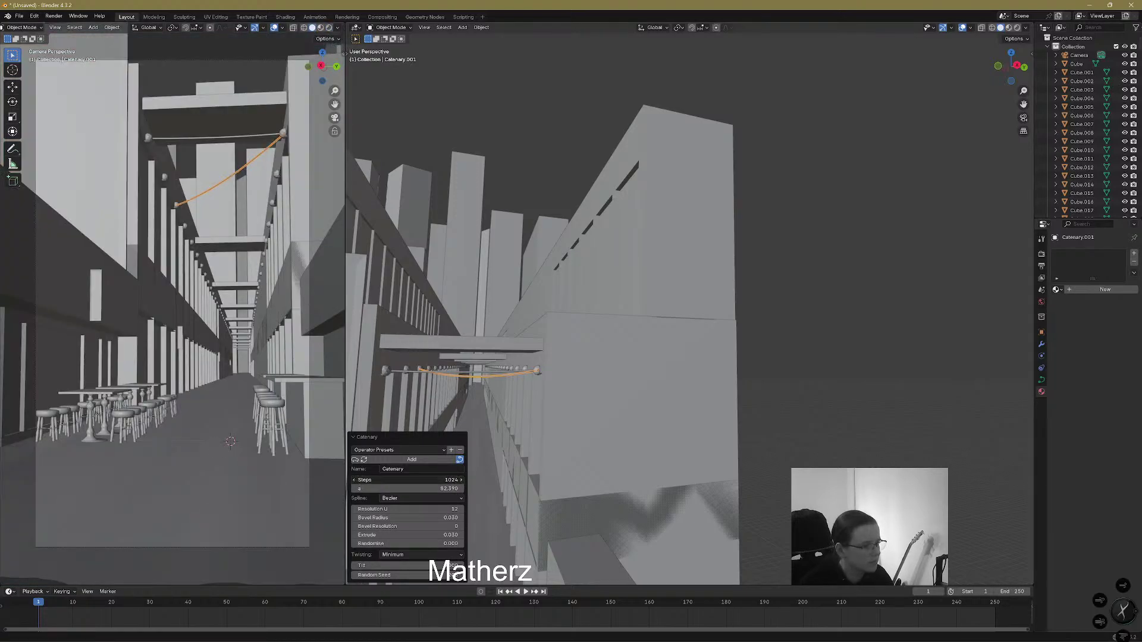
pyautogui.moveTo(416, 480)
pyautogui.mouseDown()
pyautogui.moveTo(393, 480)
pyautogui.moveTo(424, 488)
pyautogui.mouseUp()
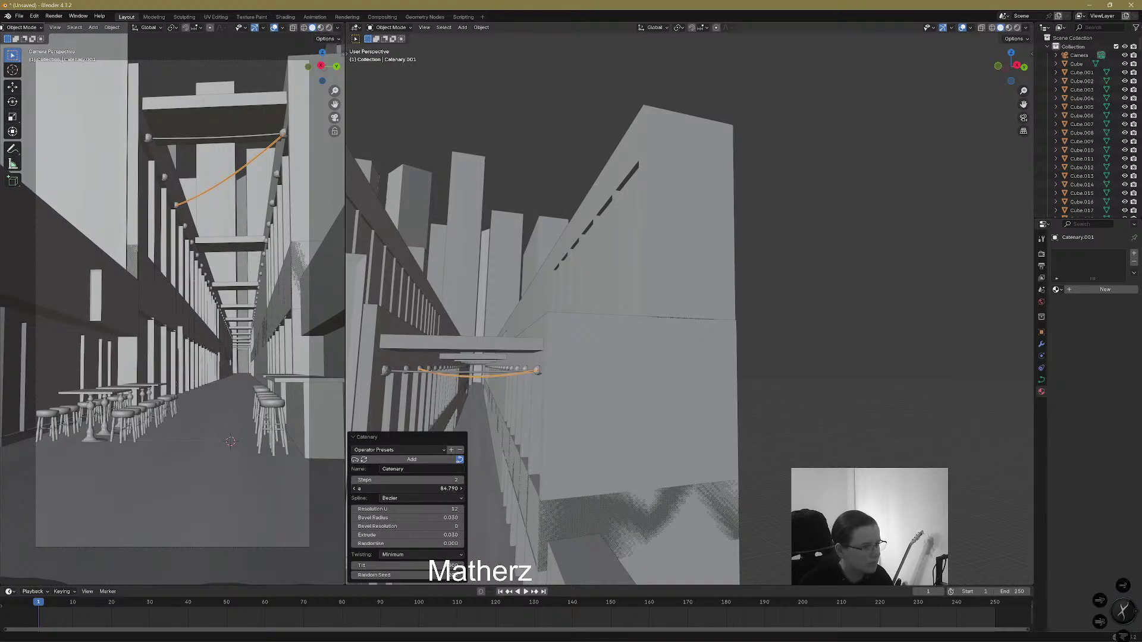
pyautogui.moveTo(416, 488); pyautogui.dragTo(380, 488)
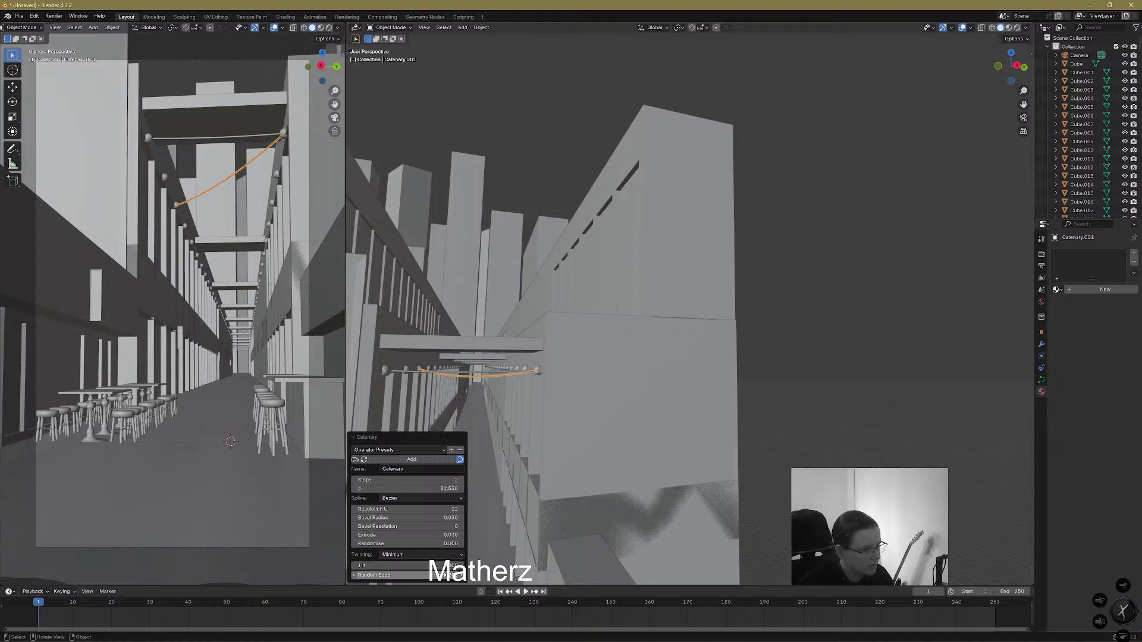
pyautogui.moveTo(416, 565); pyautogui.dragTo(446, 565)
pyautogui.moveTo(417, 509); pyautogui.dragTo(451, 509)
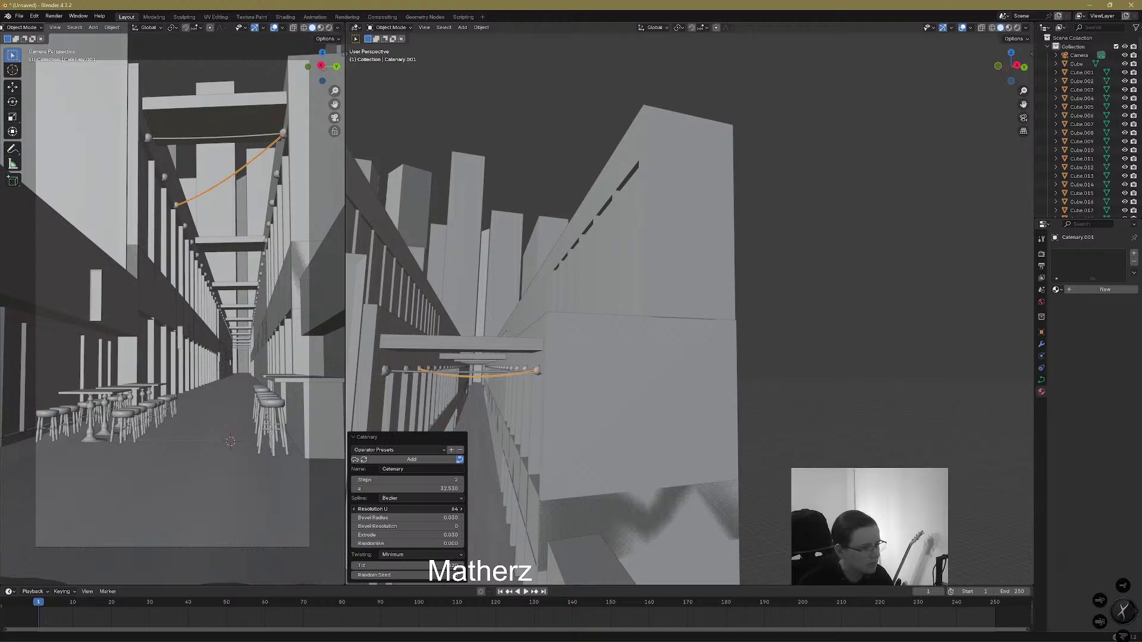
# Set the second catenary's Bevel Resolution to 32, turn off its automatic updating and set a to 75.25
pyautogui.moveTo(452, 509); pyautogui.dragTo(455, 482)
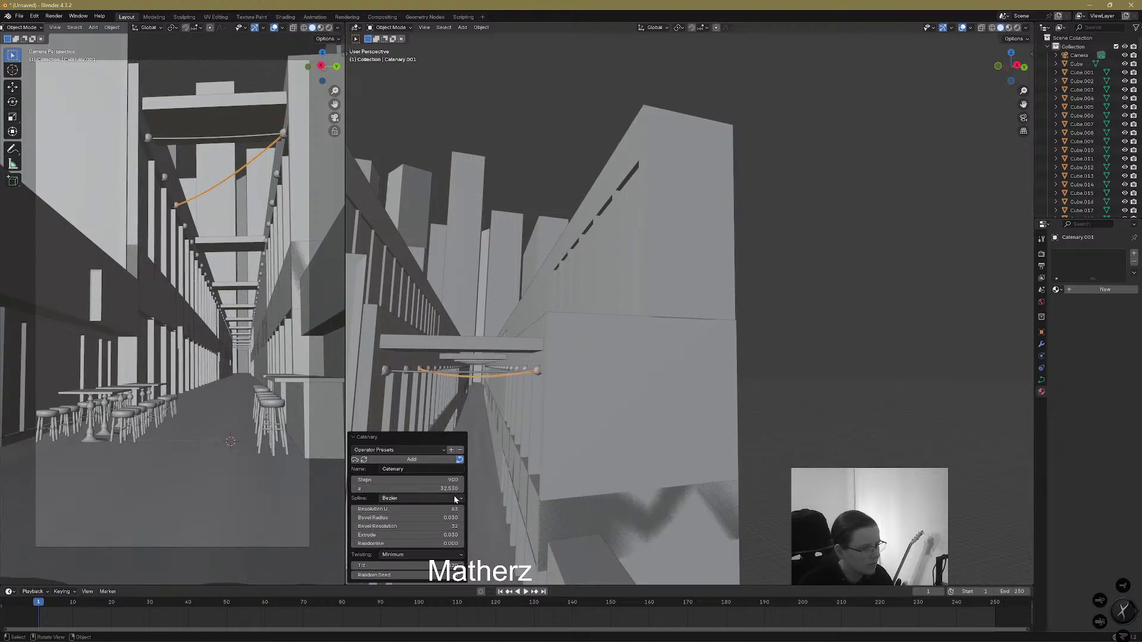
pyautogui.click(457, 459)
pyautogui.moveTo(448, 480)
pyautogui.mouseDown()
pyautogui.moveTo(438, 480)
pyautogui.moveTo(463, 488)
pyautogui.mouseUp()
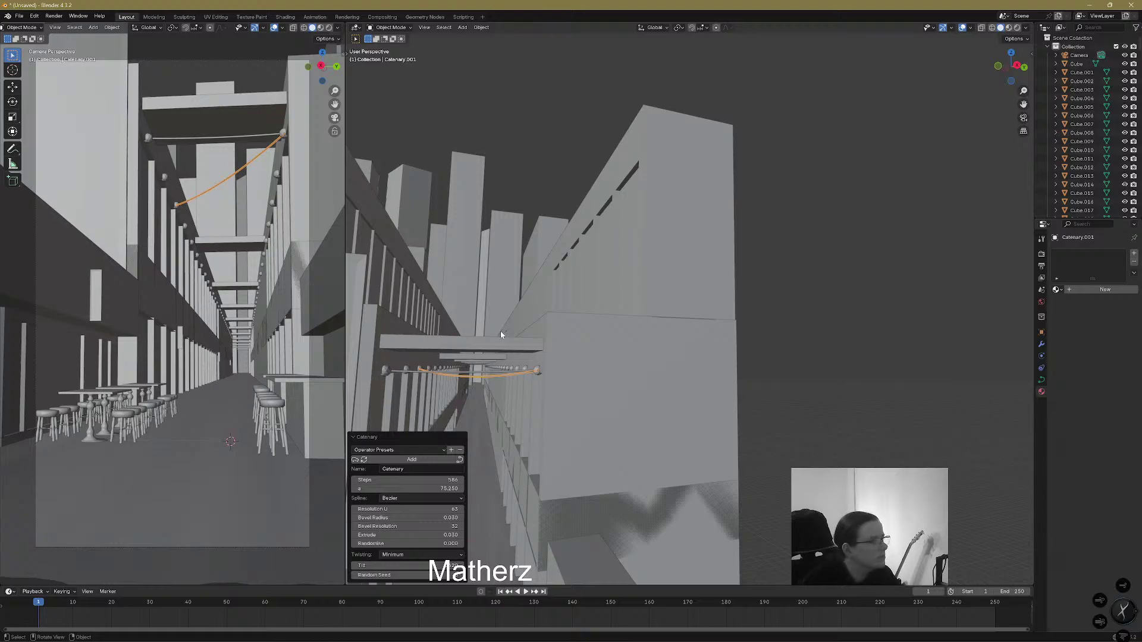
# Add a third Catenary curve from the nearest left-row sphere to a sphere farther down the right row, and lower its Steps
pyautogui.scroll(5, 557, 393)
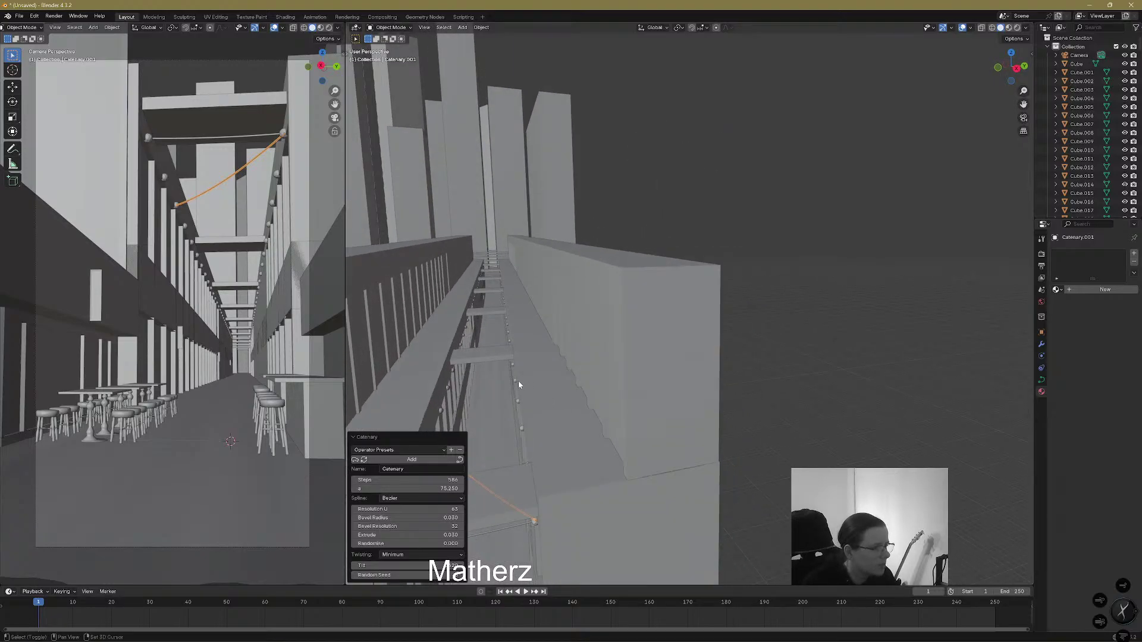
pyautogui.keyDown('shift'); pyautogui.moveTo(515, 382); pyautogui.dragTo(579, 373, button='middle'); pyautogui.keyUp('shift')
pyautogui.click(576, 368)
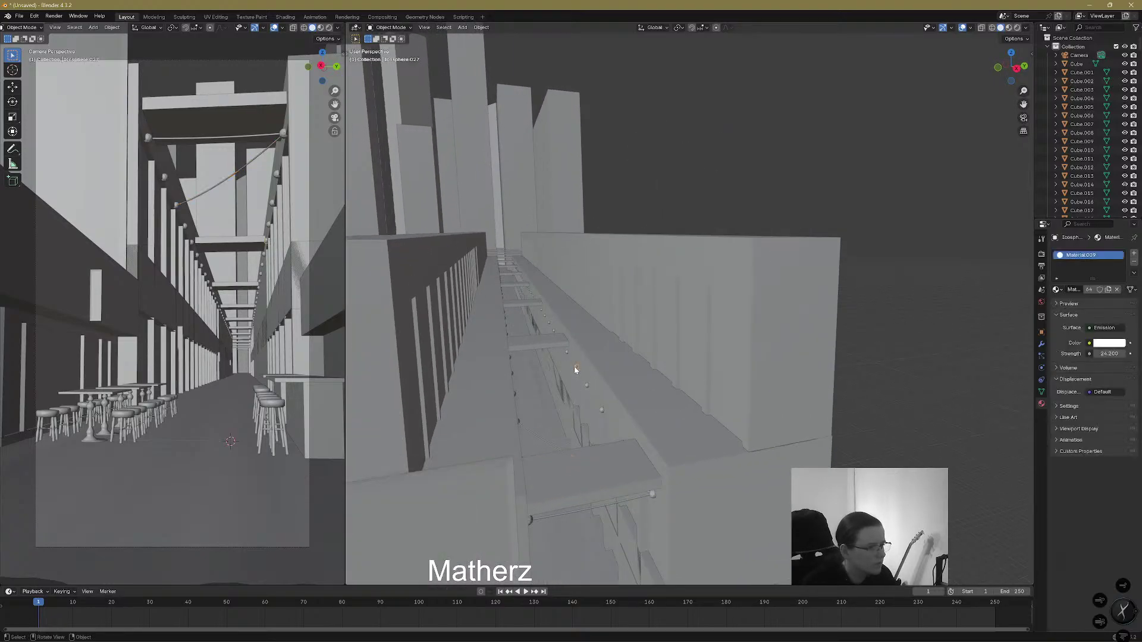
pyautogui.click(530, 521)
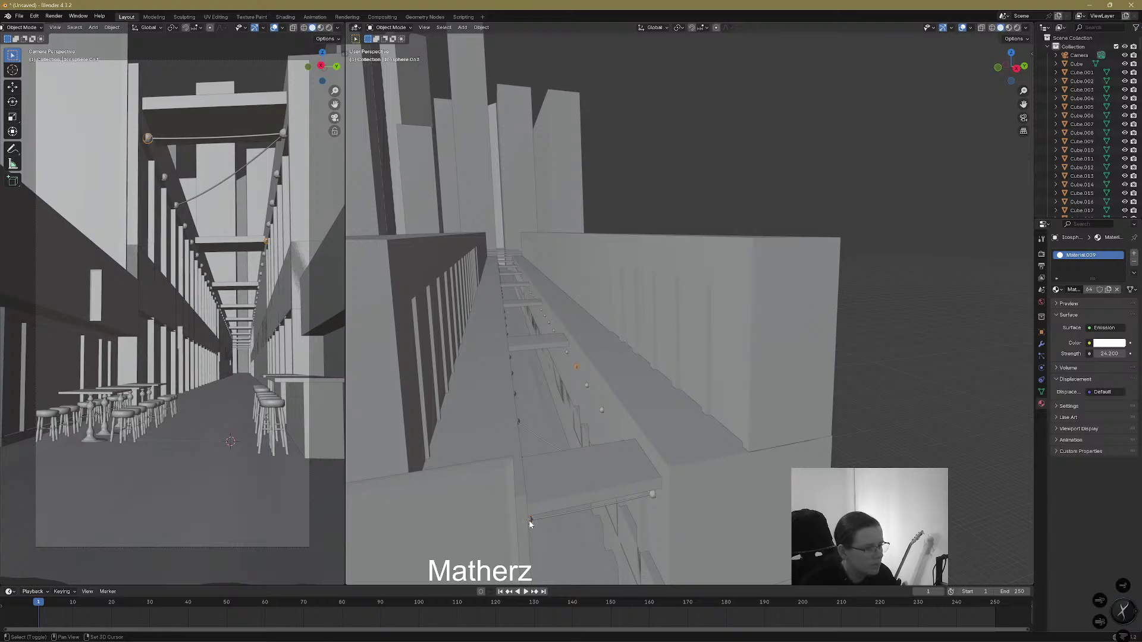
pyautogui.click(462, 28)
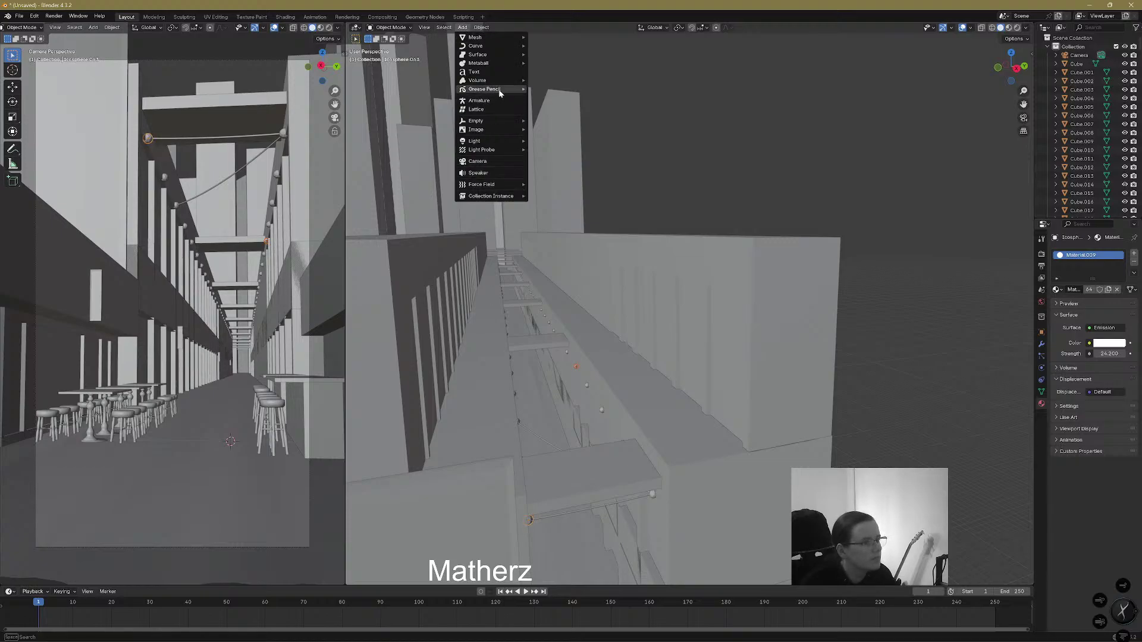
pyautogui.moveTo(512, 45)
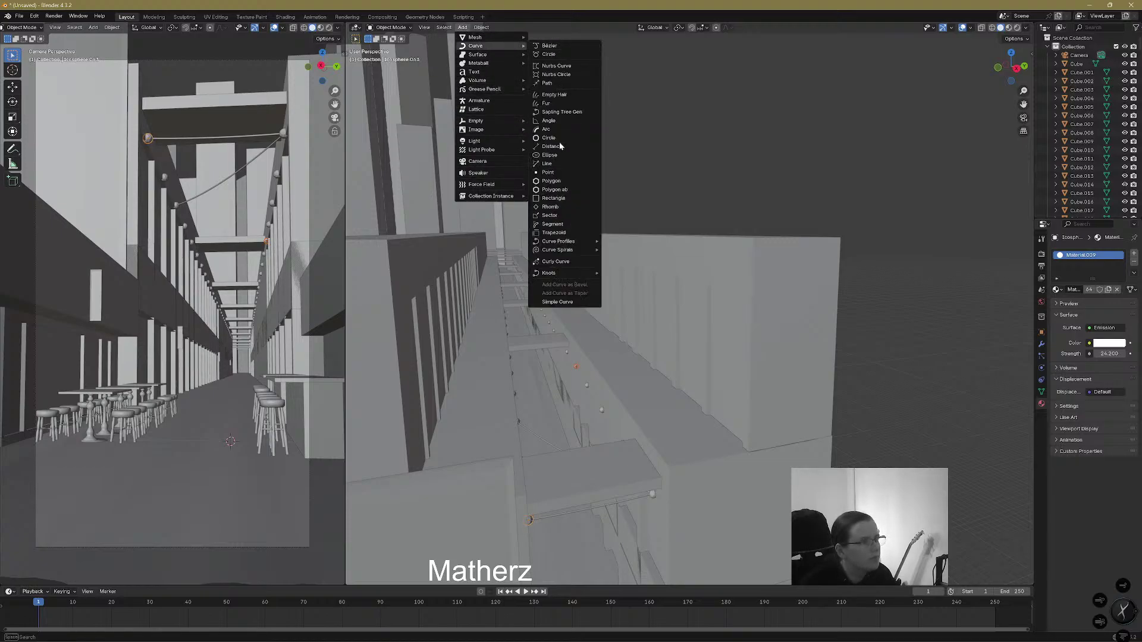
pyautogui.moveTo(560, 272)
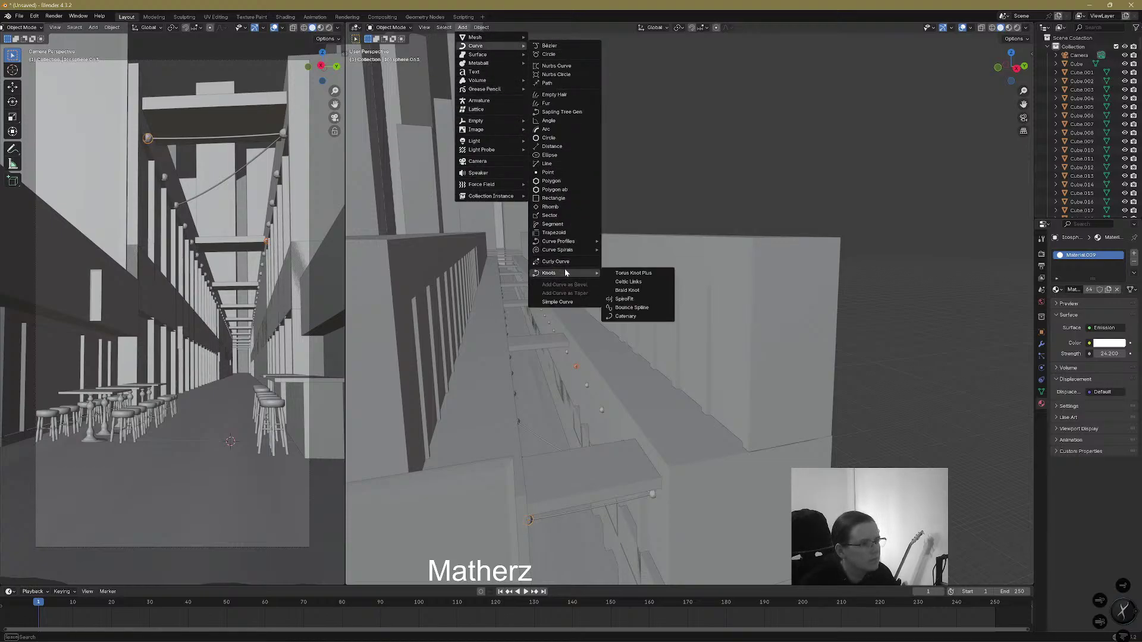
pyautogui.click(650, 316)
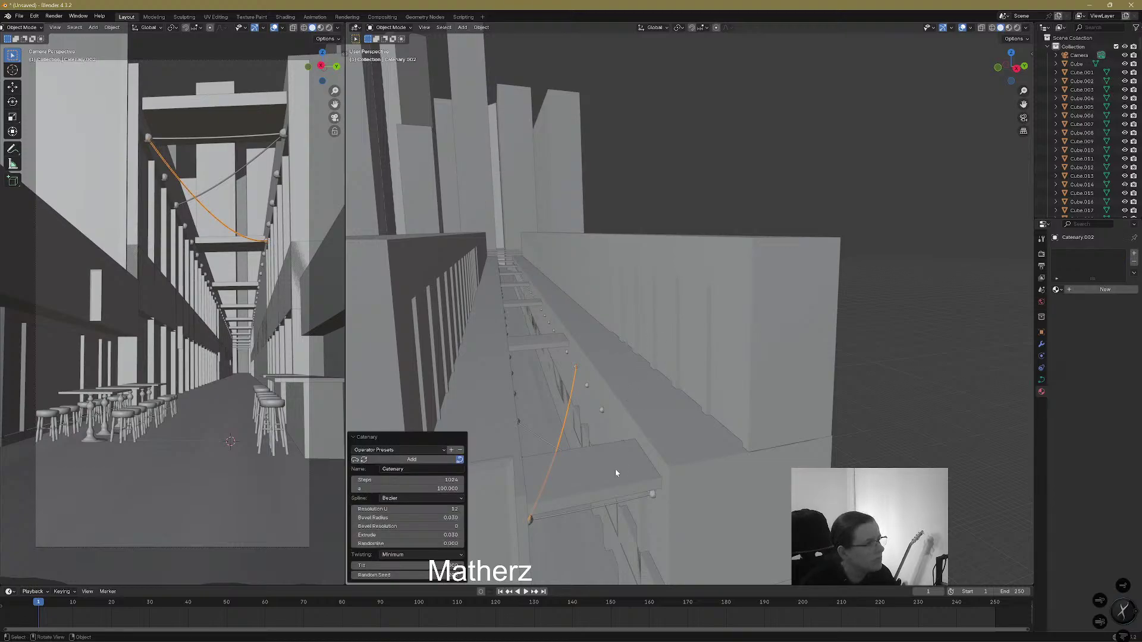
pyautogui.moveTo(454, 481); pyautogui.dragTo(359, 481)
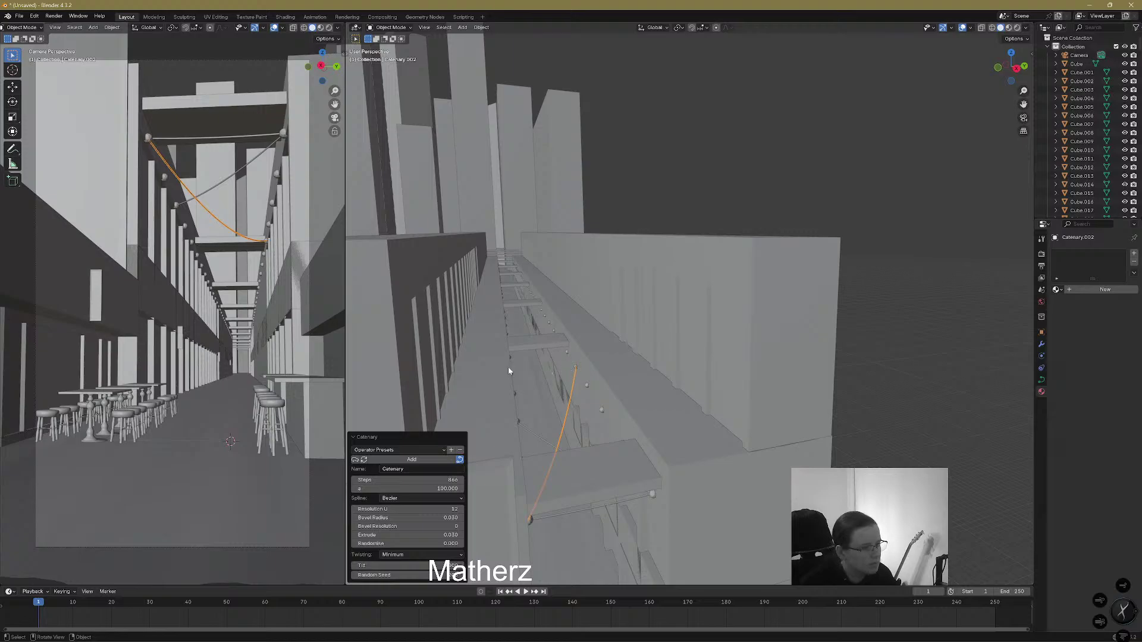
# Add a fourth Catenary curve from a left-row sphere farther down the alley to the right-row sphere just past the first bridge
pyautogui.click(523, 371)
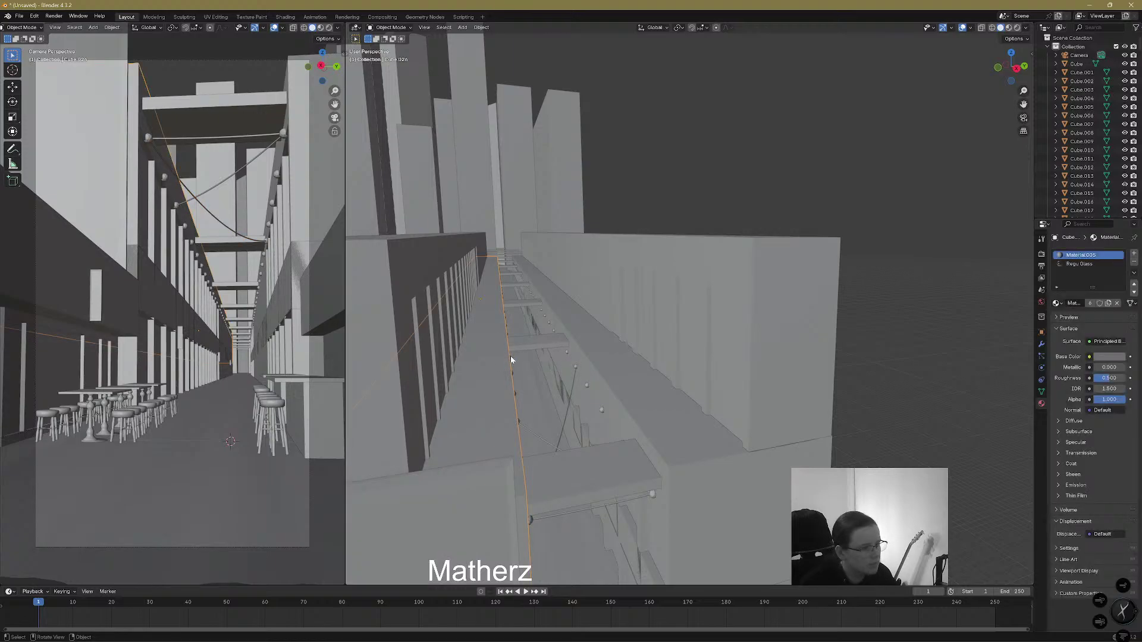
pyautogui.click(510, 360)
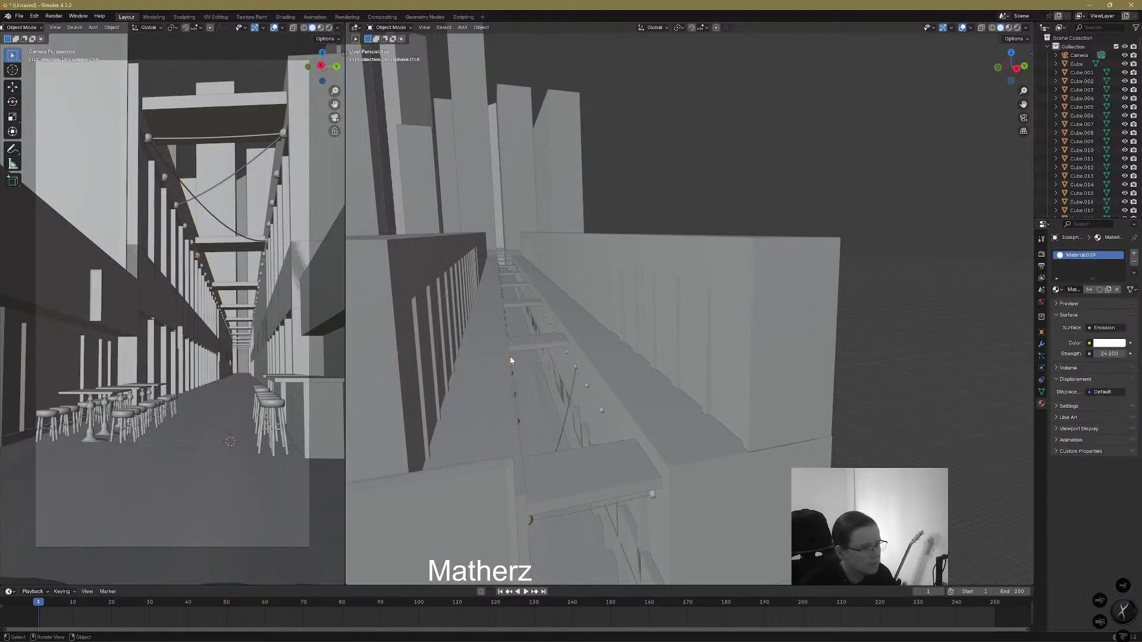
pyautogui.keyDown('shift'); pyautogui.click(601, 408); pyautogui.keyUp('shift')
pyautogui.click(463, 27)
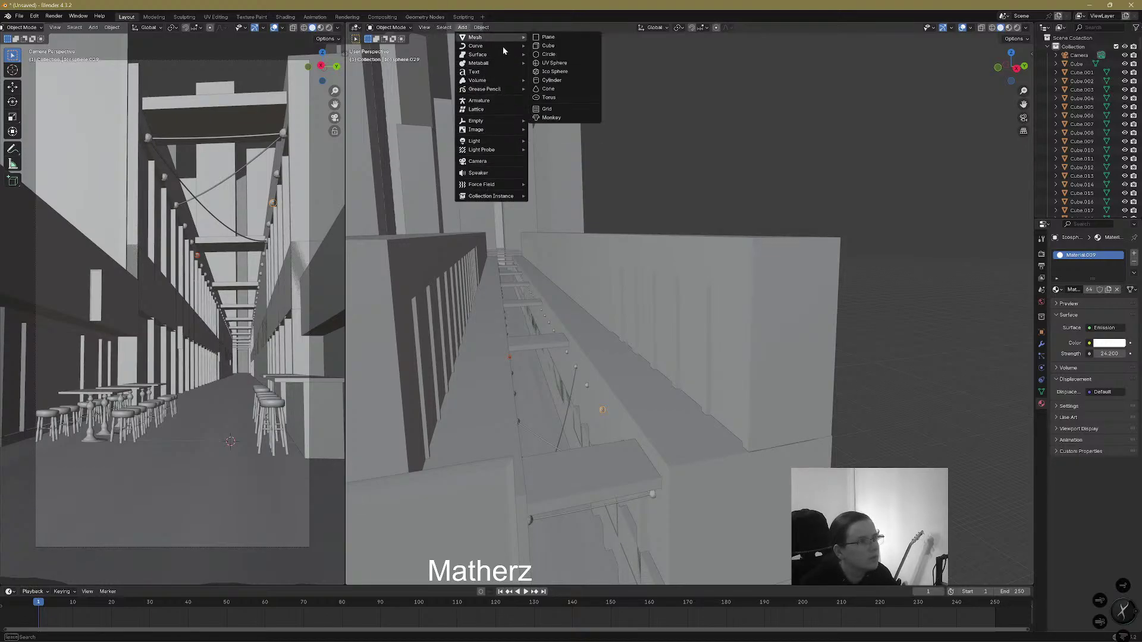
pyautogui.moveTo(521, 48)
pyautogui.moveTo(565, 273)
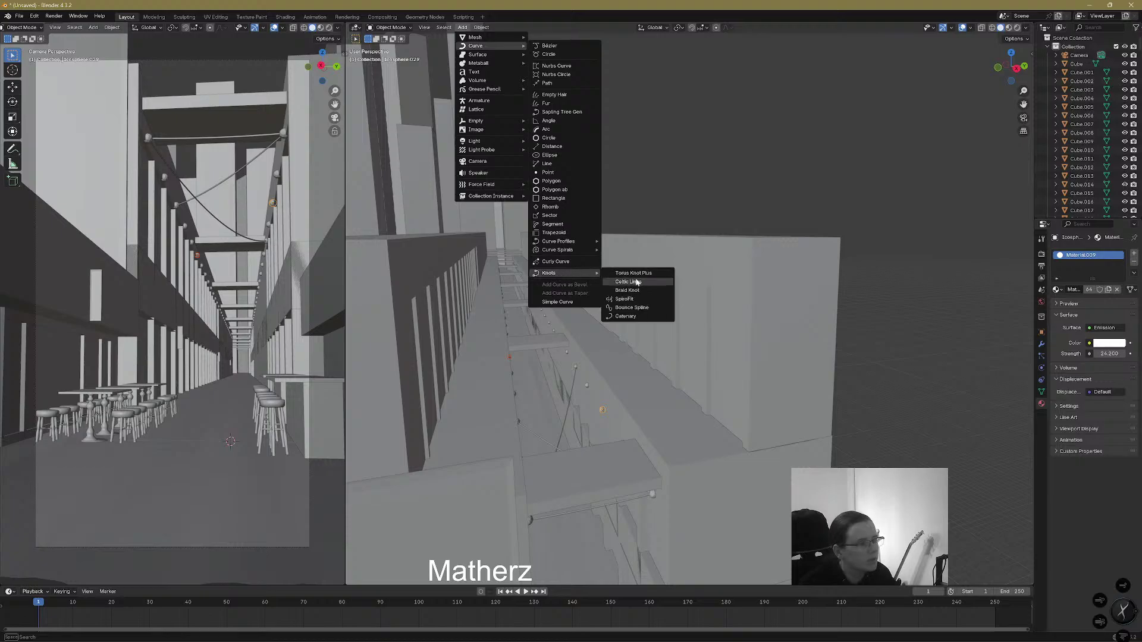
pyautogui.click(625, 317)
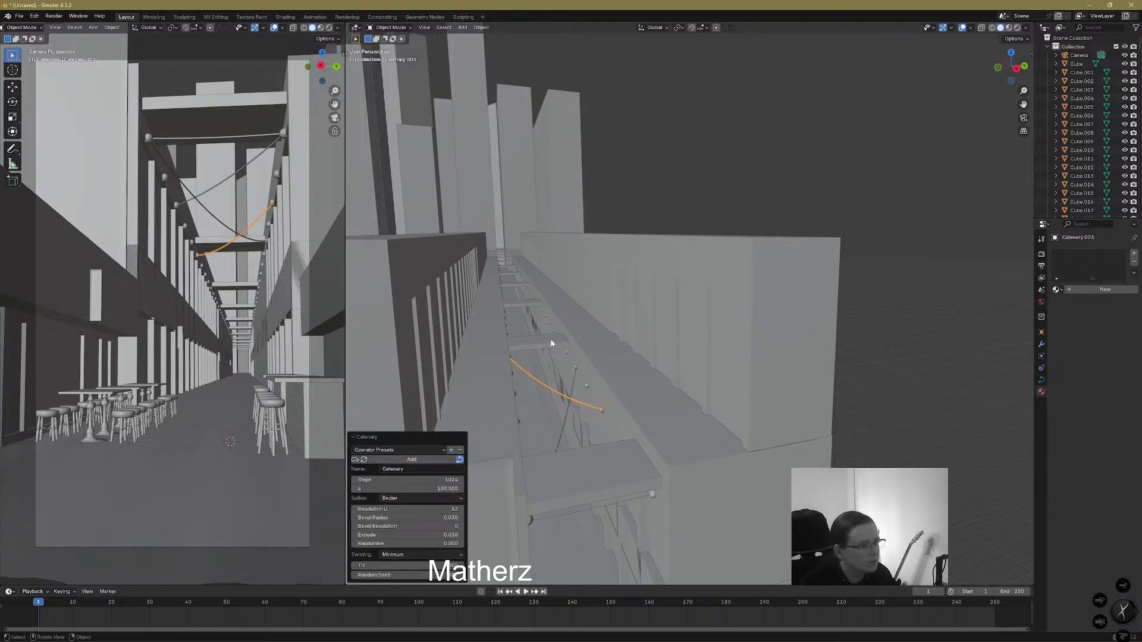
# Assign the existing wire black shine material to the newly added fourth catenary
pyautogui.click(1056, 289)
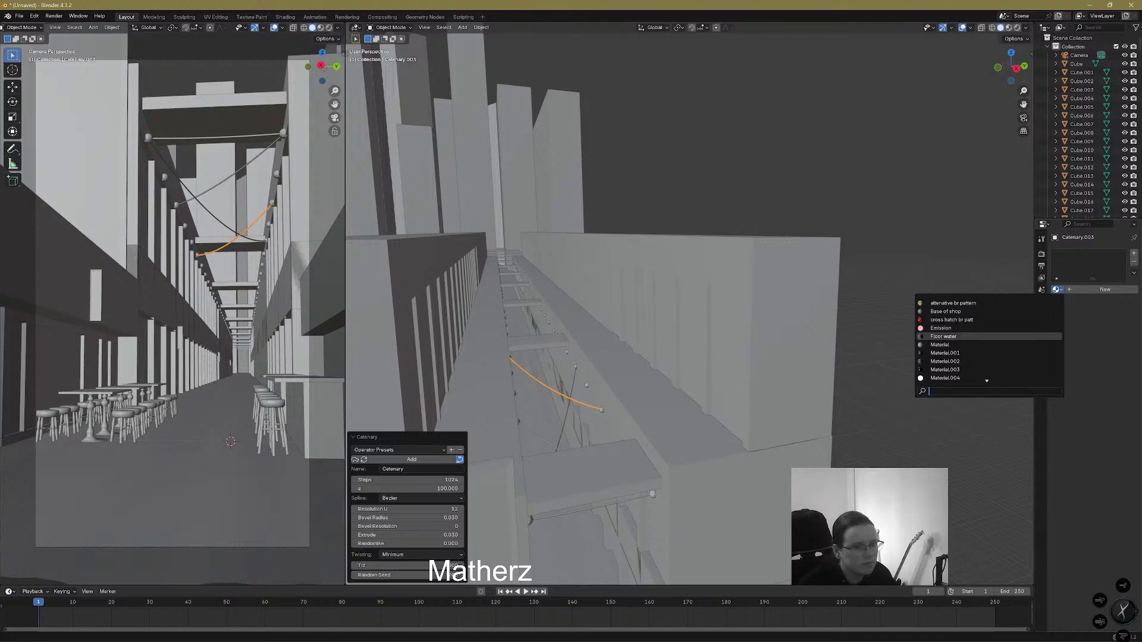
pyautogui.press('Down')
pyautogui.press('Down')
pyautogui.press('Down')
pyautogui.press('Down')
pyautogui.press('Down')
pyautogui.press('Down')
pyautogui.press('Down')
pyautogui.press('Down')
pyautogui.press('Down')
pyautogui.press('Down')
pyautogui.press('Down')
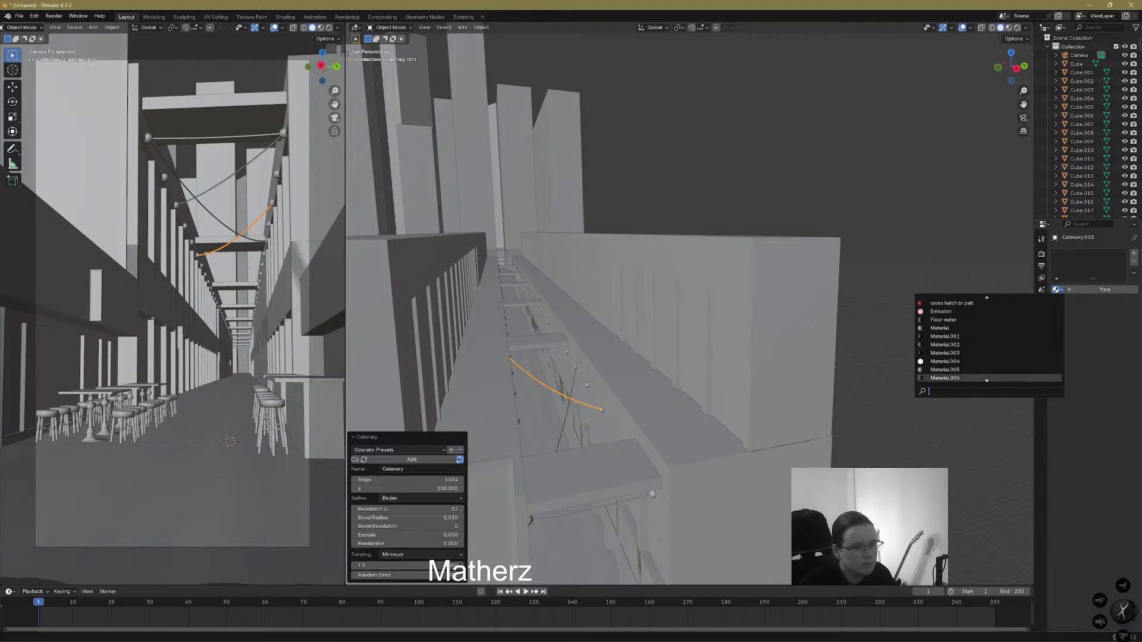
pyautogui.press('Return')
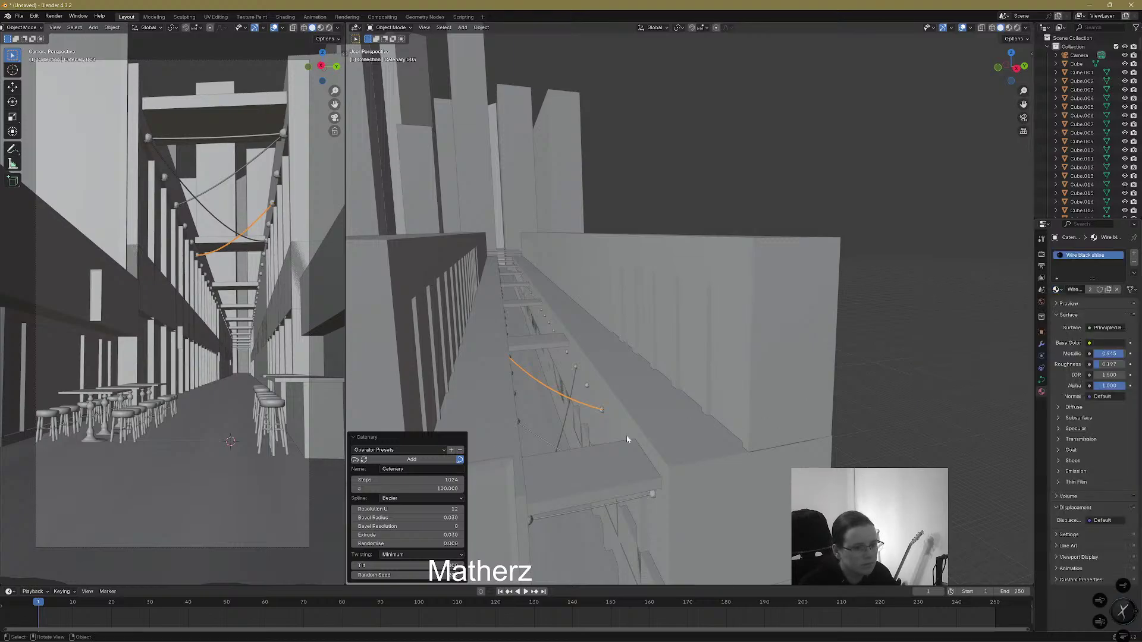
# Assign the same black wire material to the second catenary, then select the fourth catenary to check its material
pyautogui.click(539, 437)
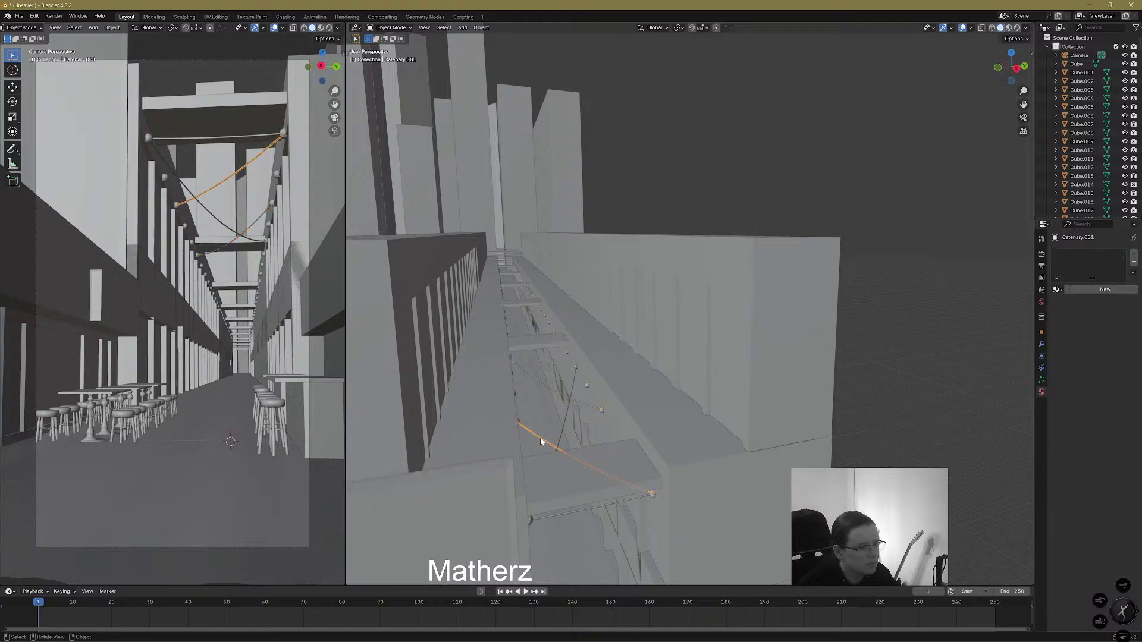
pyautogui.click(1057, 290)
pyautogui.scroll(-13, 987, 345)
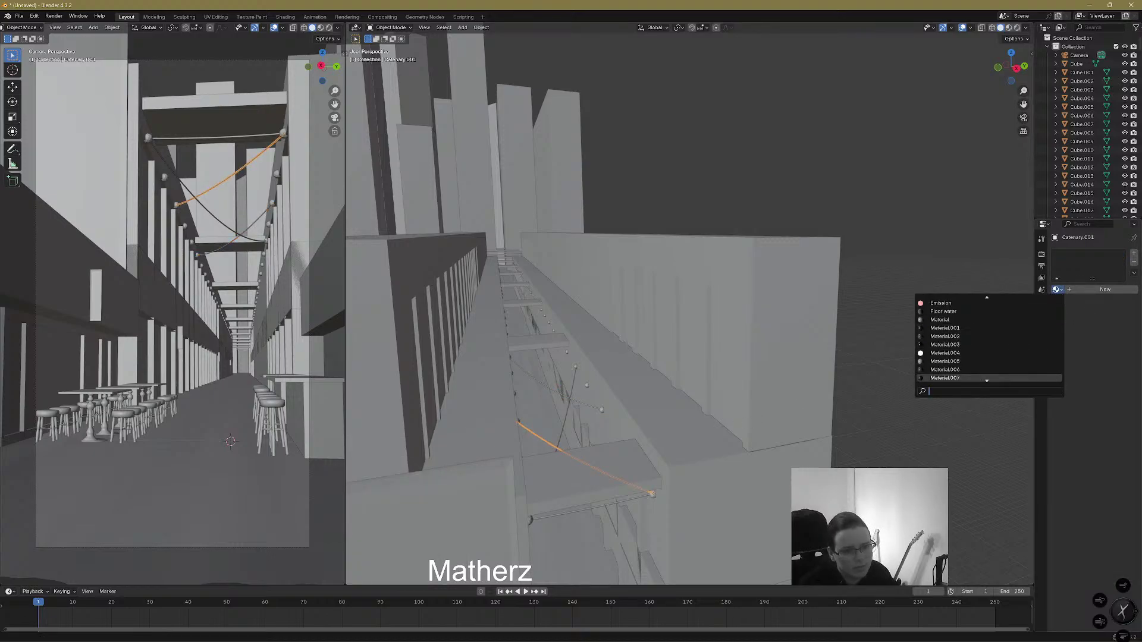
pyautogui.click(972, 378)
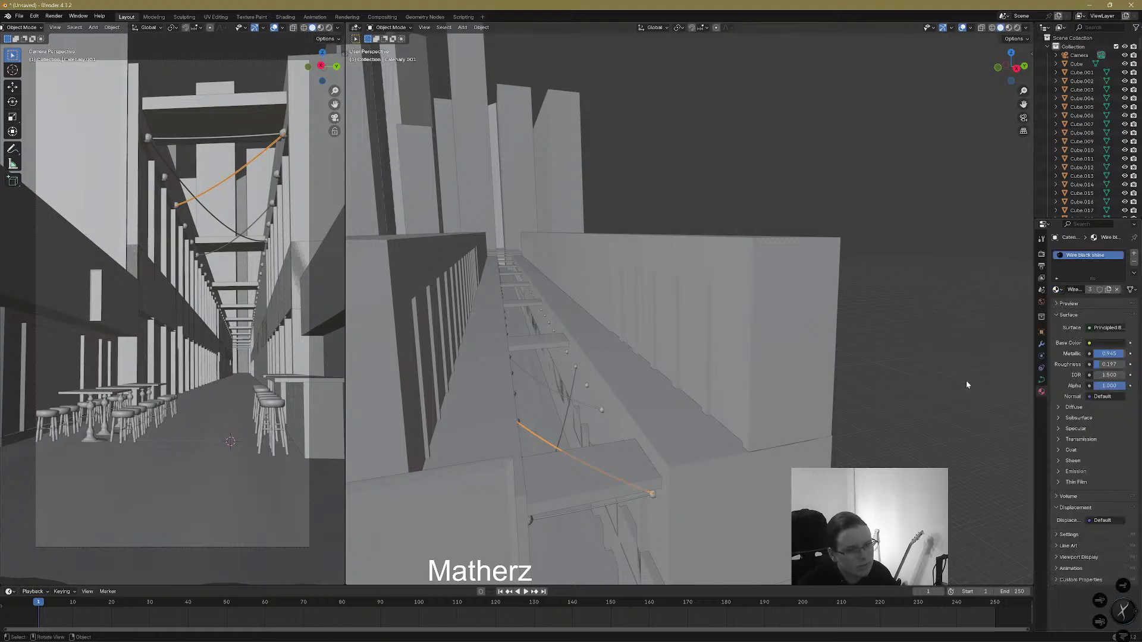
pyautogui.click(582, 405)
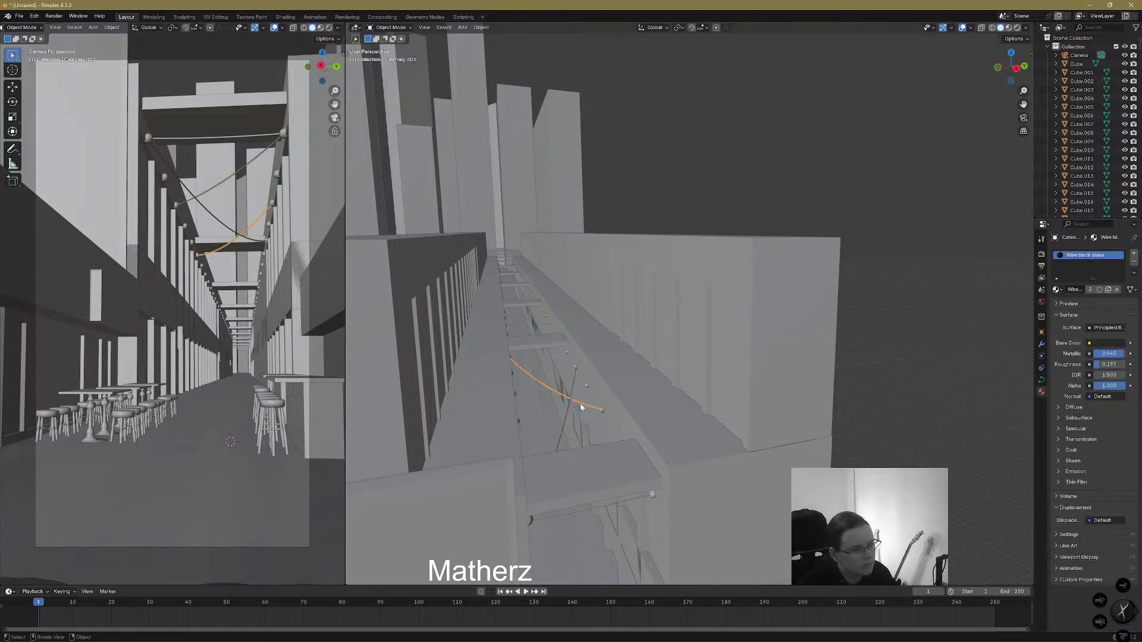
# Add a fifth Catenary curve from the left-row sphere holding the second wire to the right-row sphere beside the second bridge
pyautogui.click(541, 313)
pyautogui.click(539, 310)
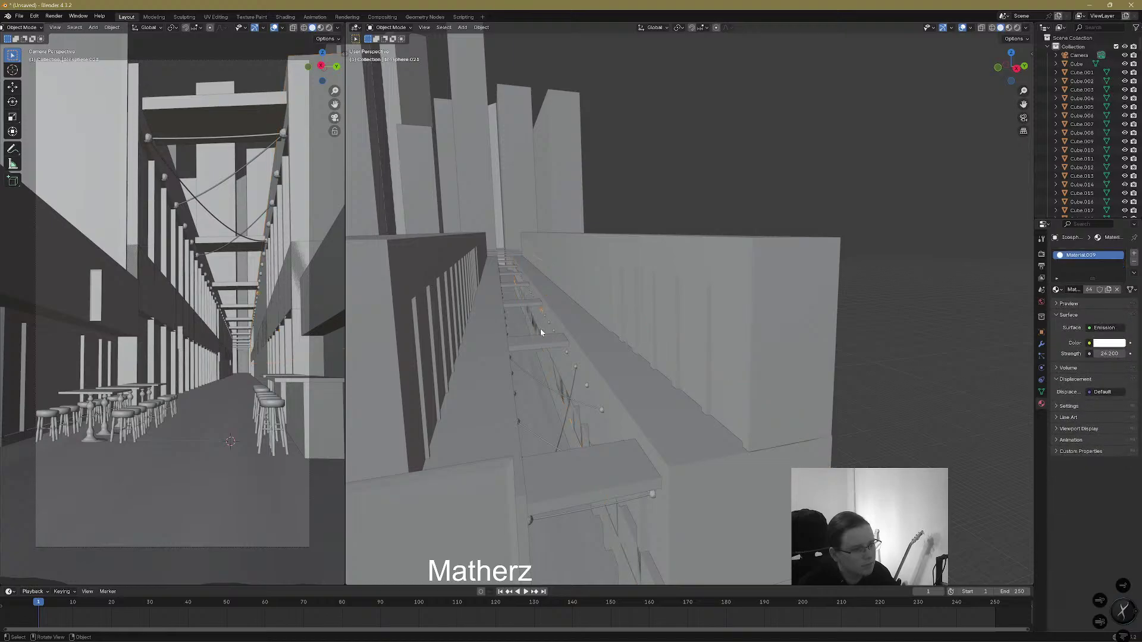
pyautogui.click(518, 423)
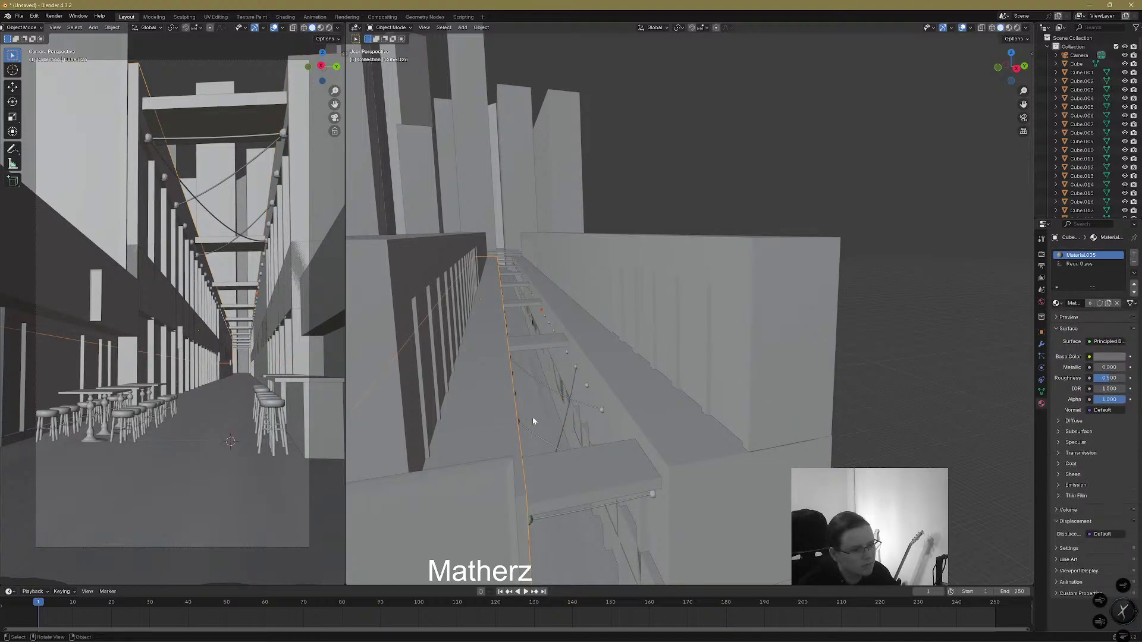
pyautogui.click(518, 420)
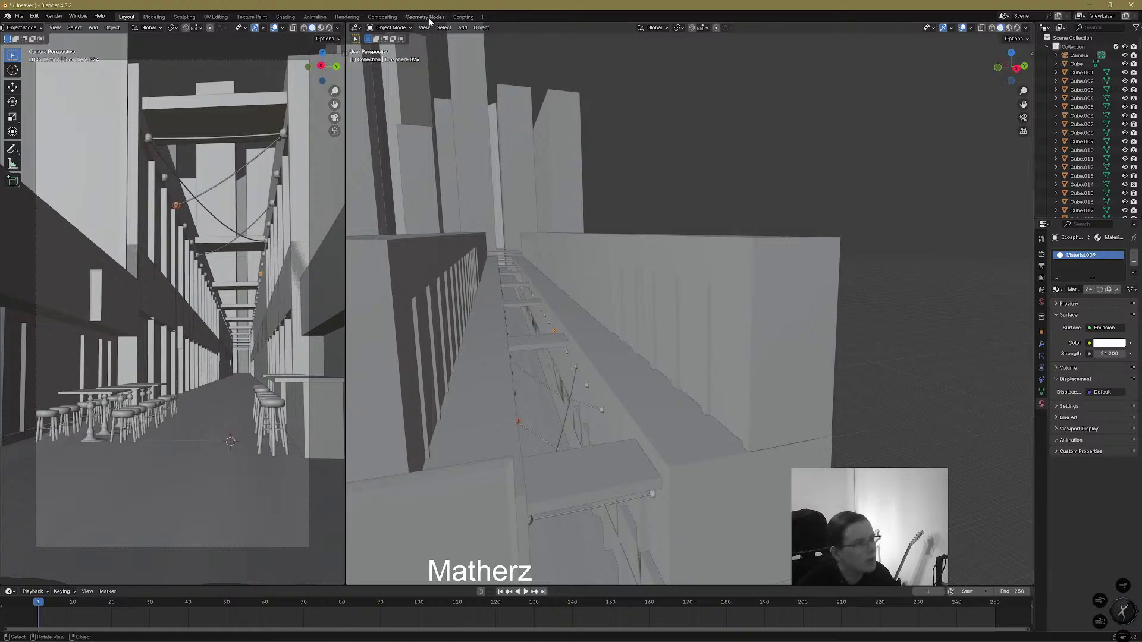
pyautogui.click(462, 27)
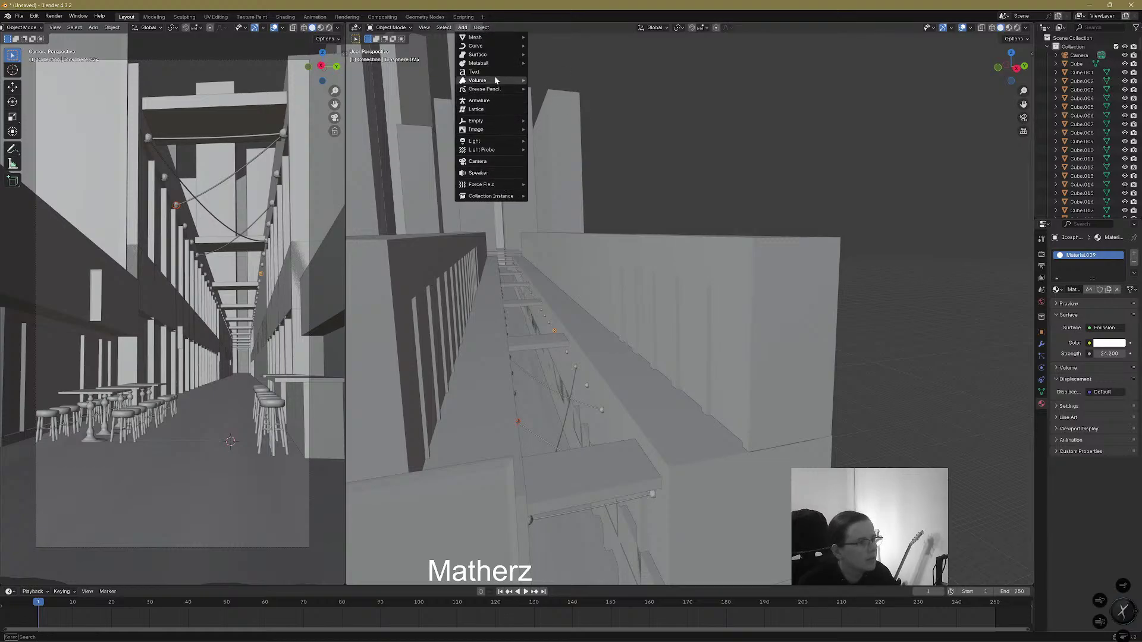
pyautogui.moveTo(495, 47)
pyautogui.moveTo(588, 273)
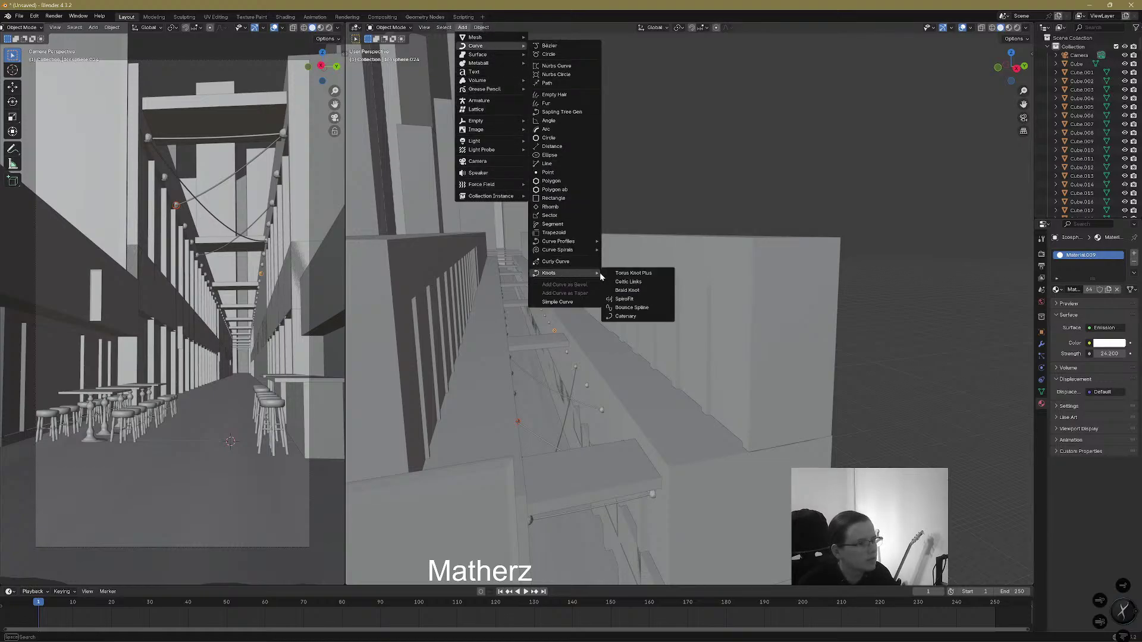
pyautogui.click(625, 317)
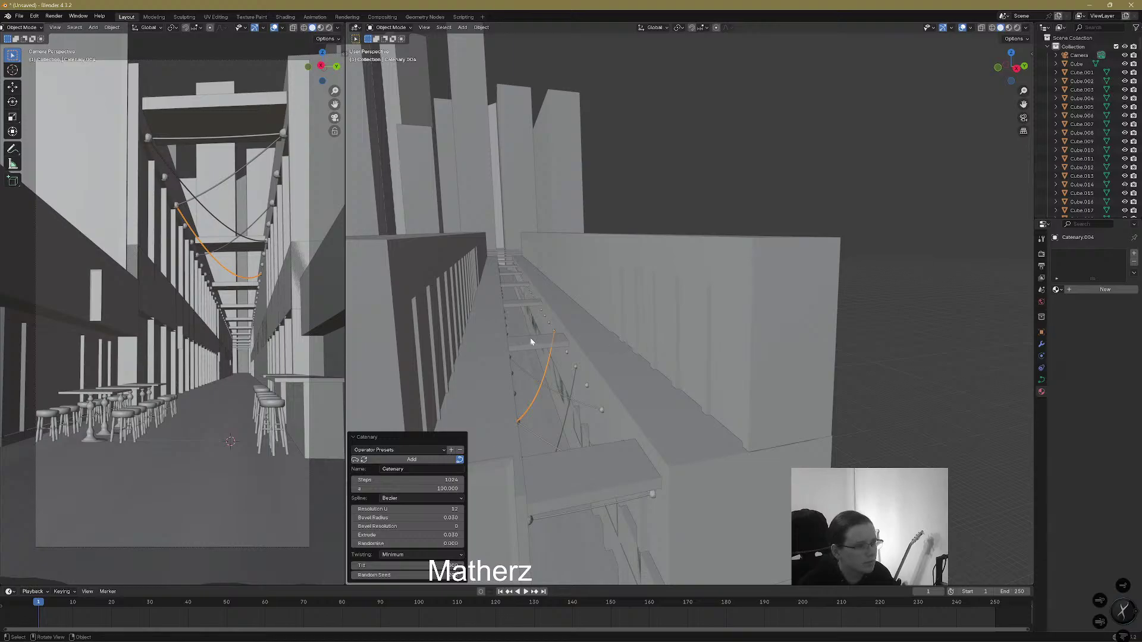
# Add a sixth Catenary curve from the left-row sphere just past the second bridge to the right-row sphere just before it
pyautogui.click(588, 388)
pyautogui.click(505, 319)
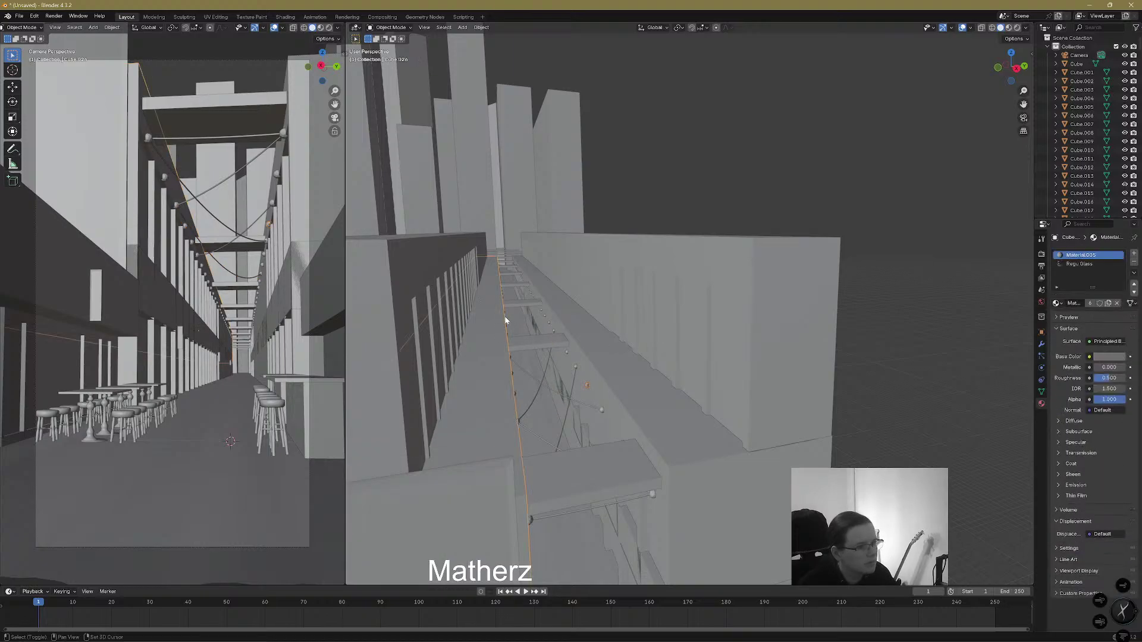
pyautogui.keyDown('shift'); pyautogui.click(559, 352); pyautogui.keyUp('shift')
pyautogui.keyDown('shift'); pyautogui.click(565, 352); pyautogui.keyUp('shift')
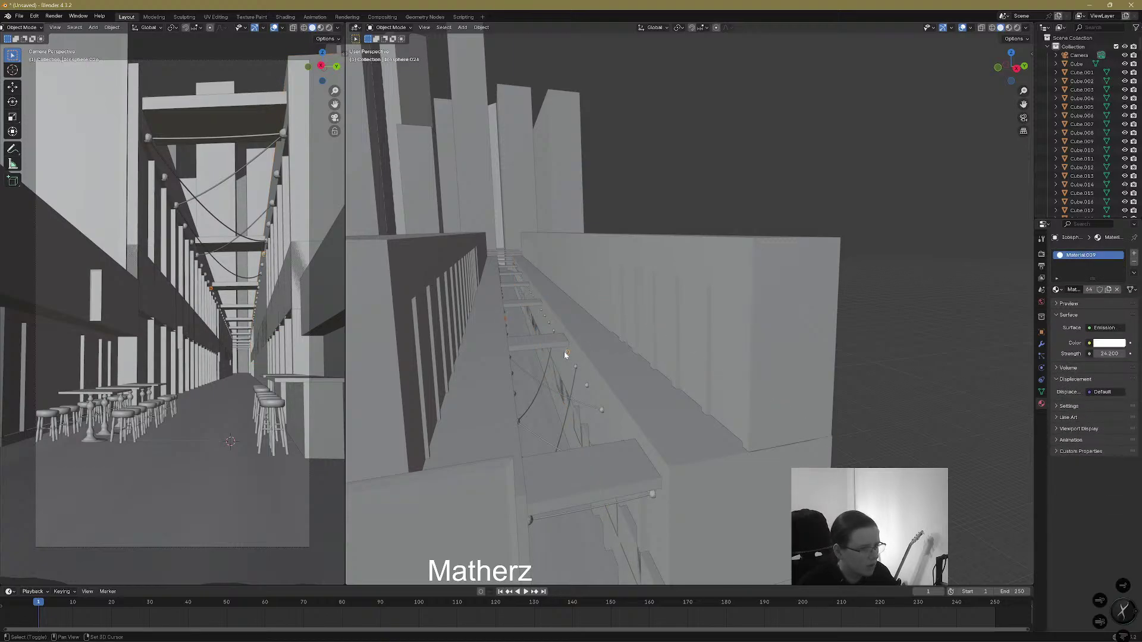
pyautogui.click(462, 28)
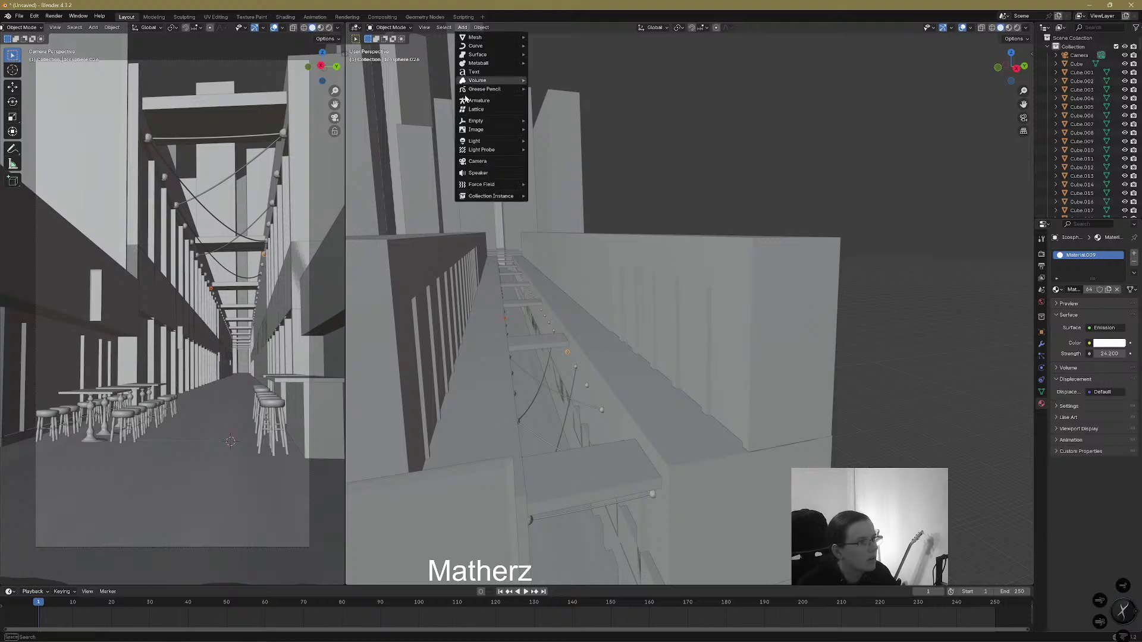
pyautogui.moveTo(487, 45)
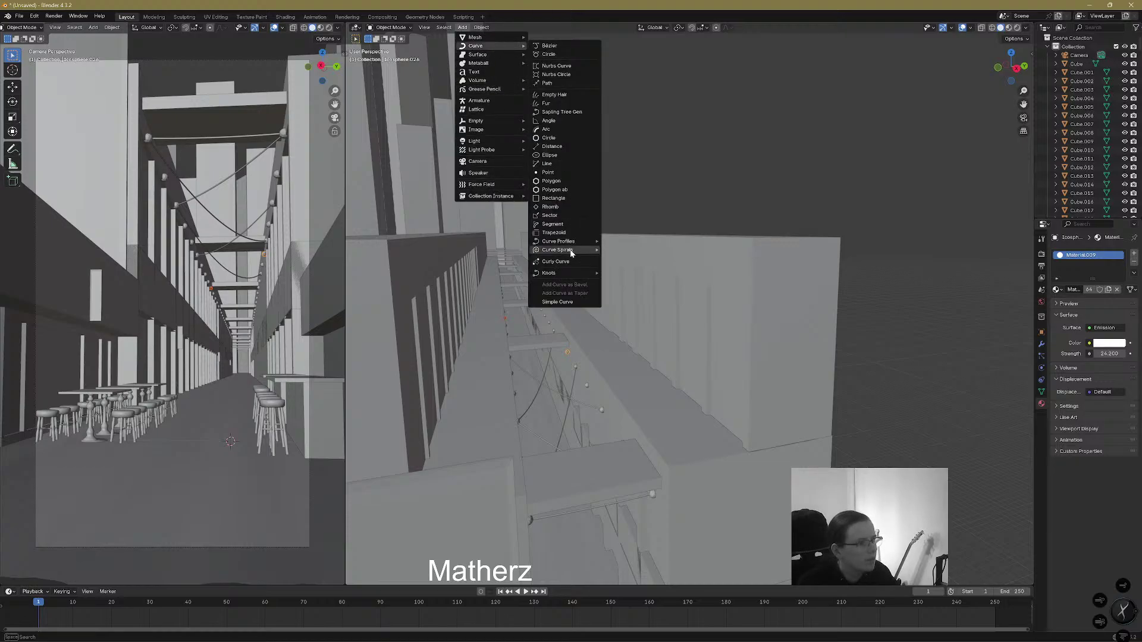
pyautogui.moveTo(565, 273)
pyautogui.click(630, 317)
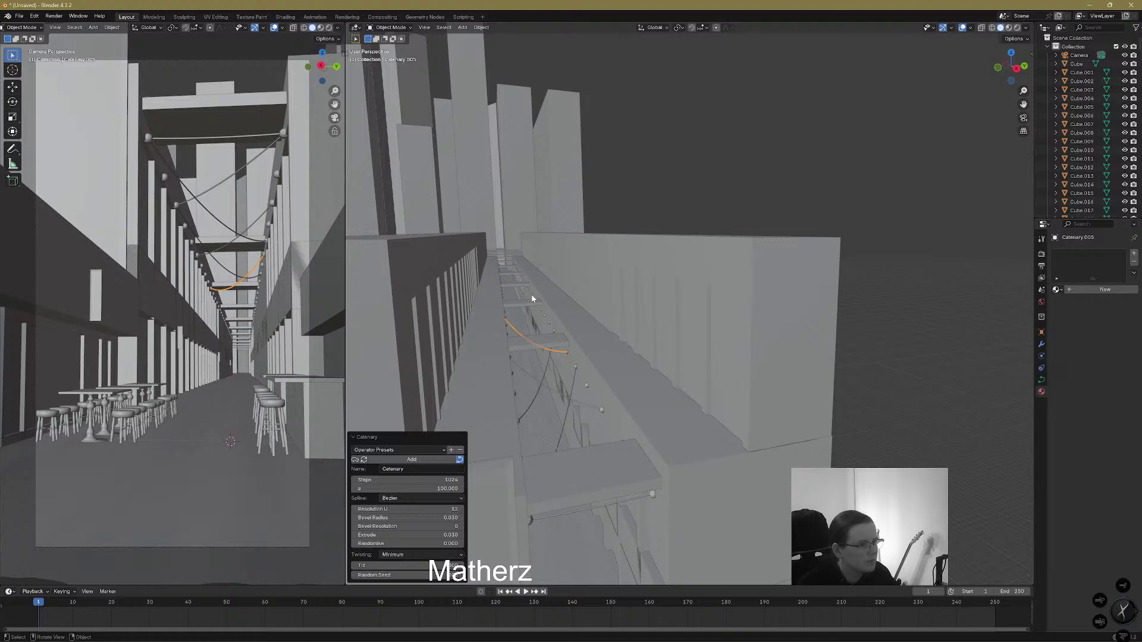
# Add a seventh Catenary curve between two right-row spheres past the second bridge, keeping the default curve settings
pyautogui.hotkey('ctrl', 'z')
pyautogui.keyDown('shift'); pyautogui.click(549, 323); pyautogui.keyUp('shift')
pyautogui.click(462, 28)
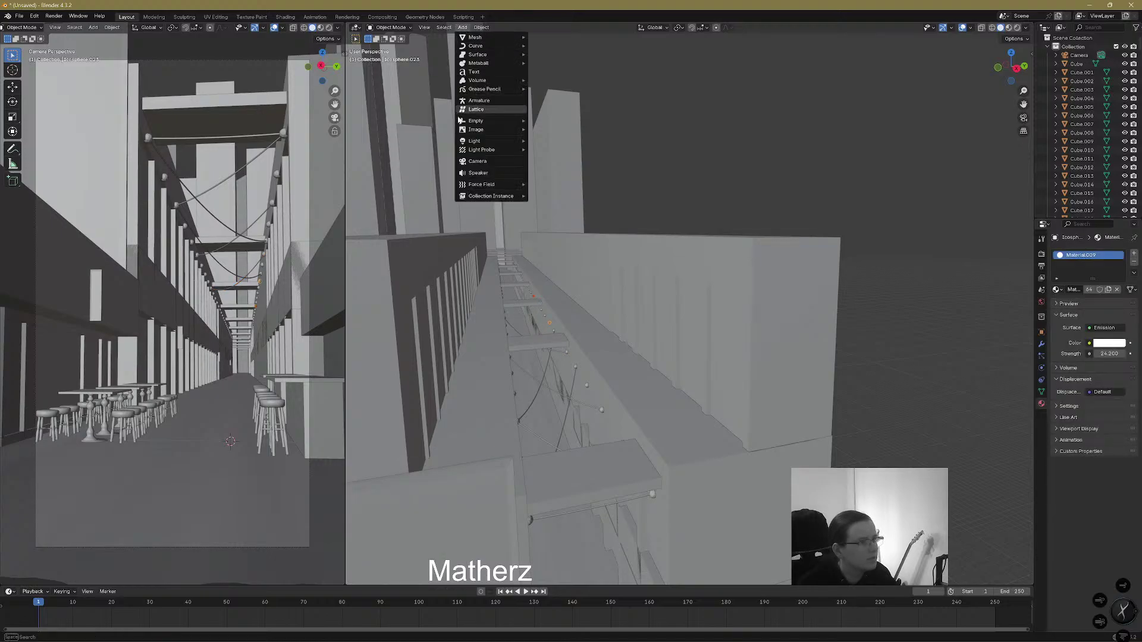
pyautogui.moveTo(479, 46)
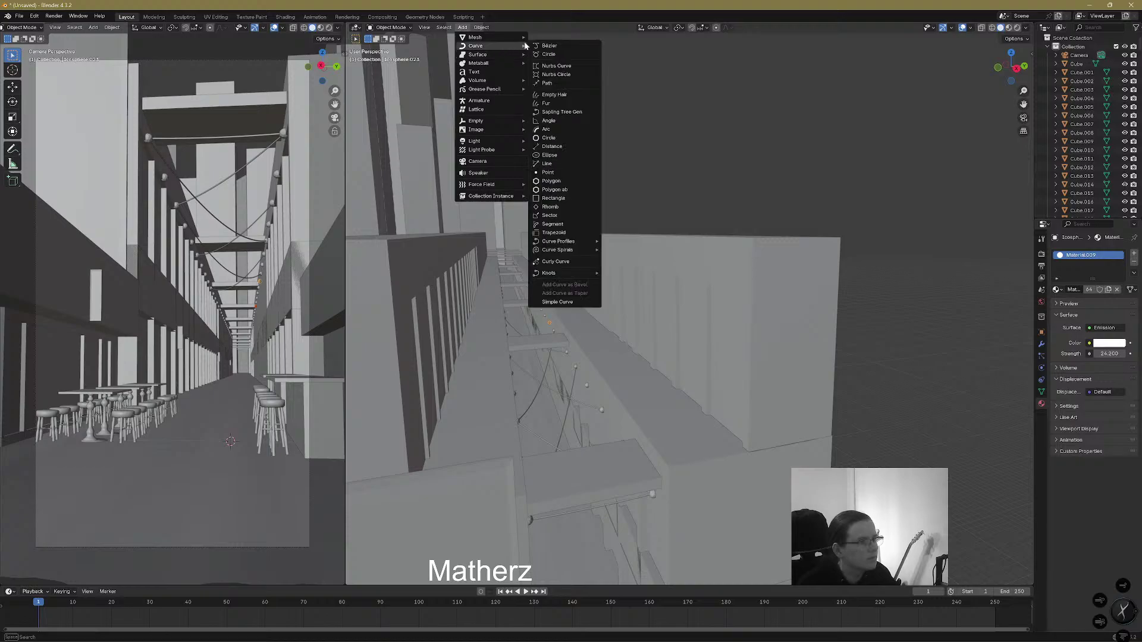
pyautogui.moveTo(571, 273)
pyautogui.click(624, 316)
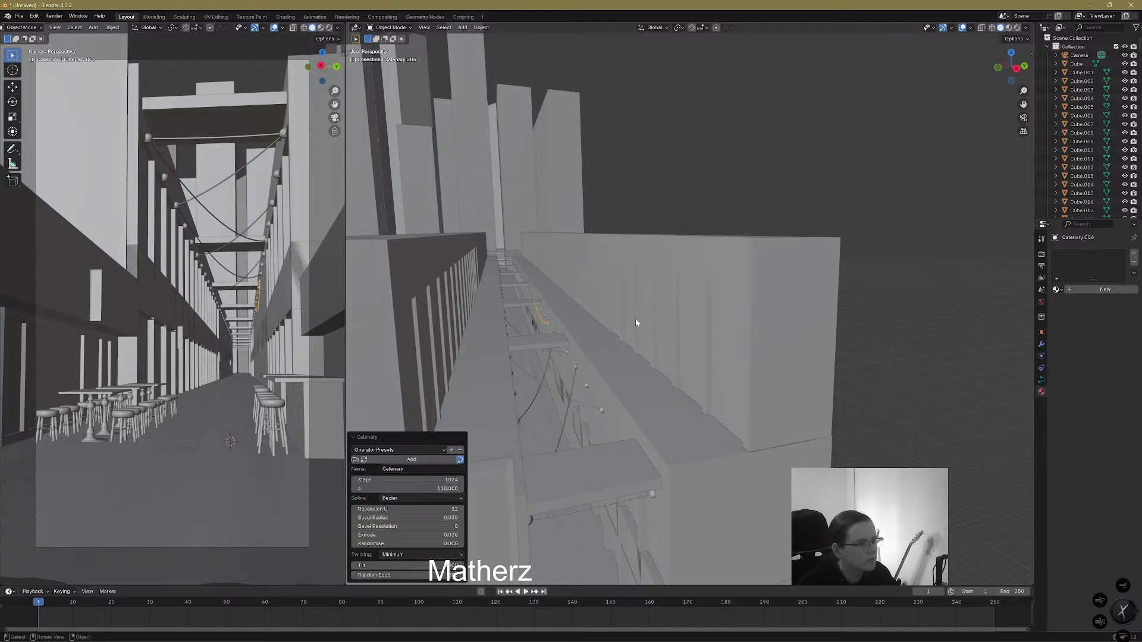
# Try to add a Catenary curve from a left-row sphere before the second bridge to a distant right-row sphere beyond it
pyautogui.click(521, 280)
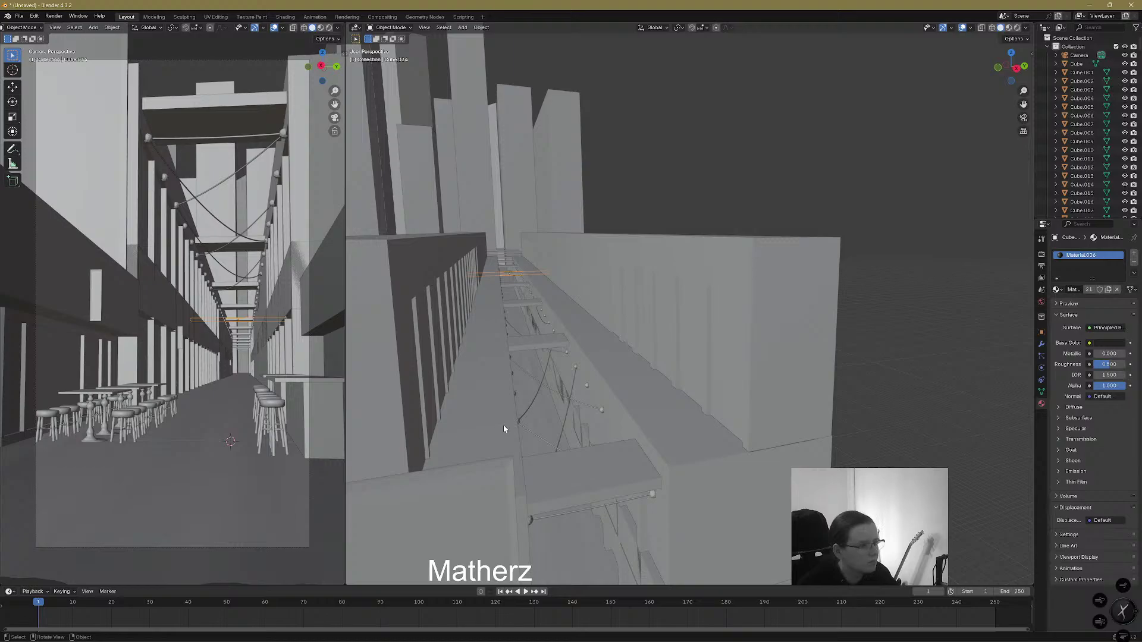
pyautogui.click(515, 394)
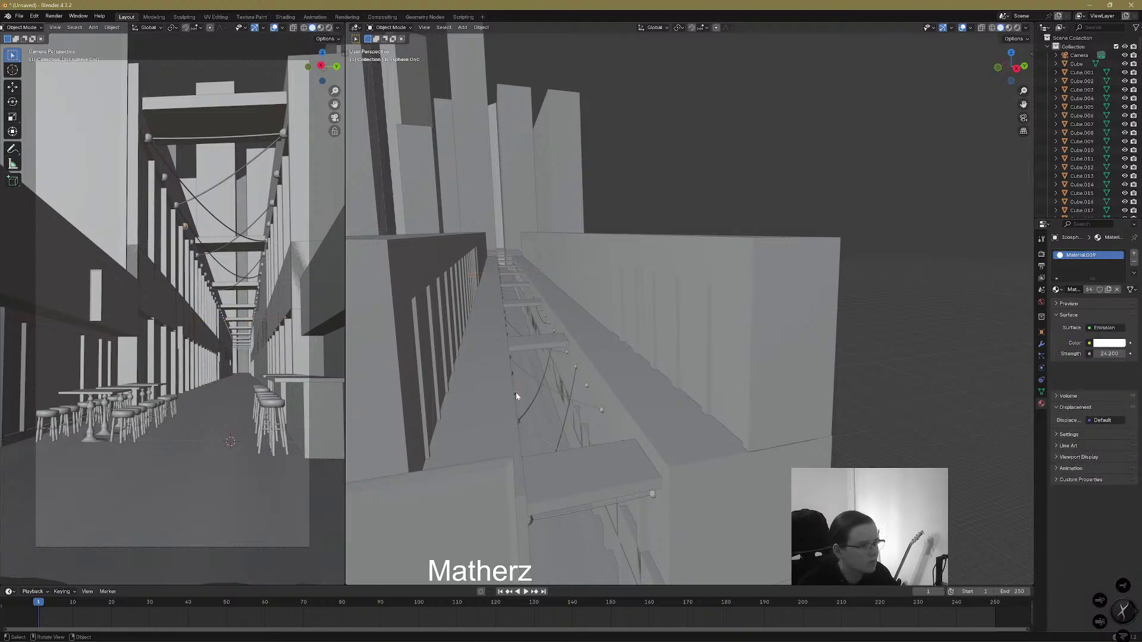
pyautogui.keyDown('shift'); pyautogui.click(528, 293); pyautogui.keyUp('shift')
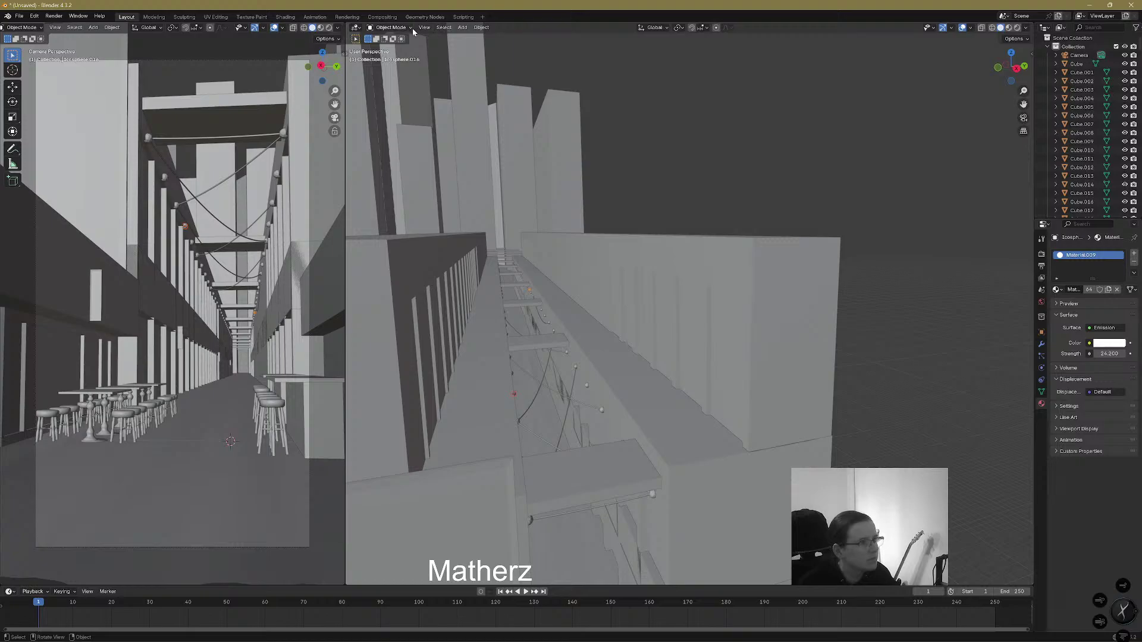
pyautogui.click(462, 28)
pyautogui.moveTo(515, 50)
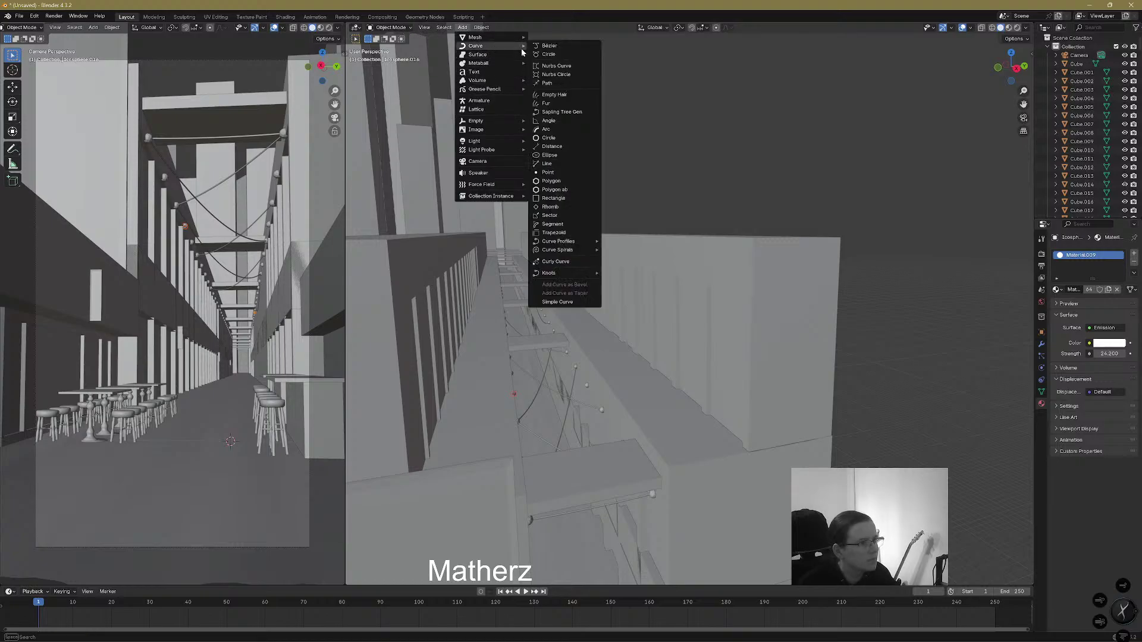
pyautogui.moveTo(558, 272)
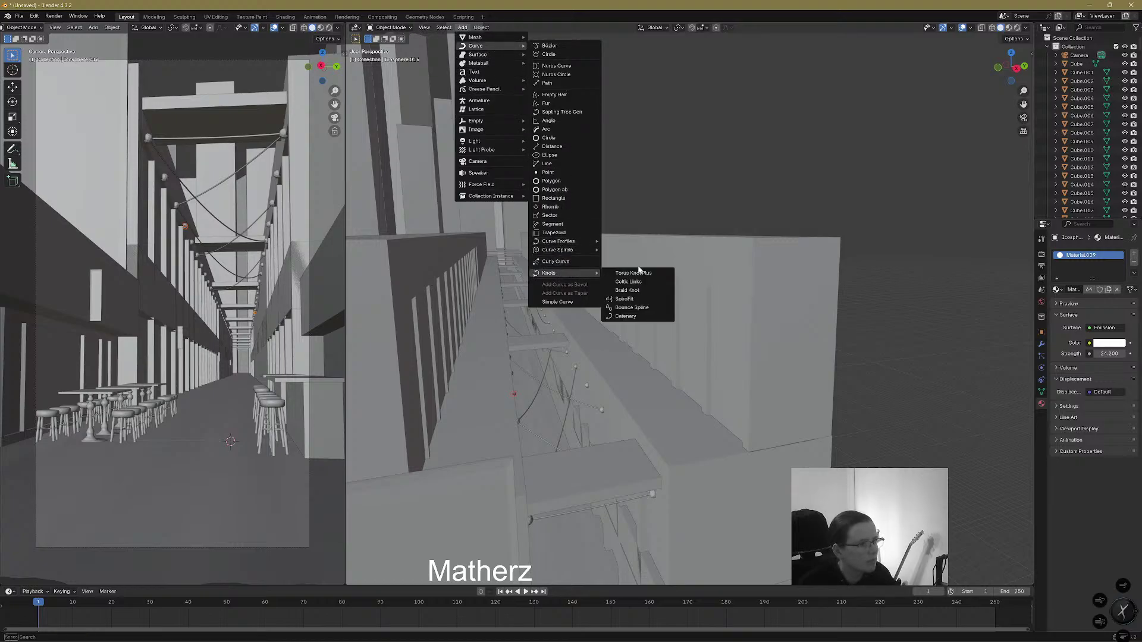
pyautogui.click(645, 317)
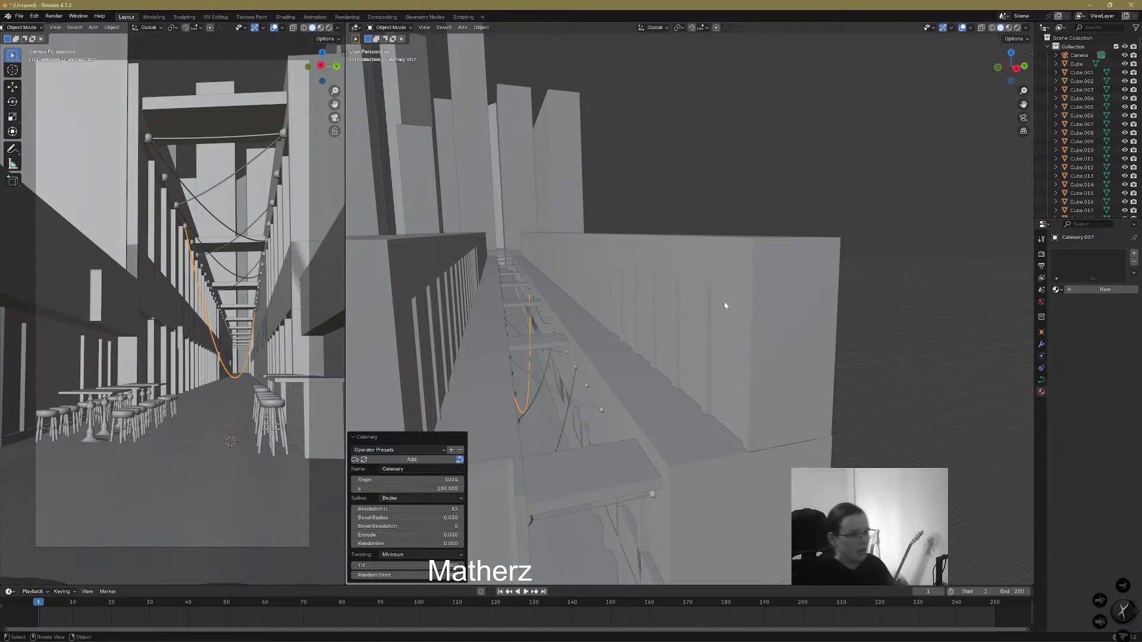
# Try 2 steps, an a value of 90.970 and a U resolution of 64 on the new catenary, and delete the curve
pyautogui.moveTo(416, 488); pyautogui.dragTo(428, 509)
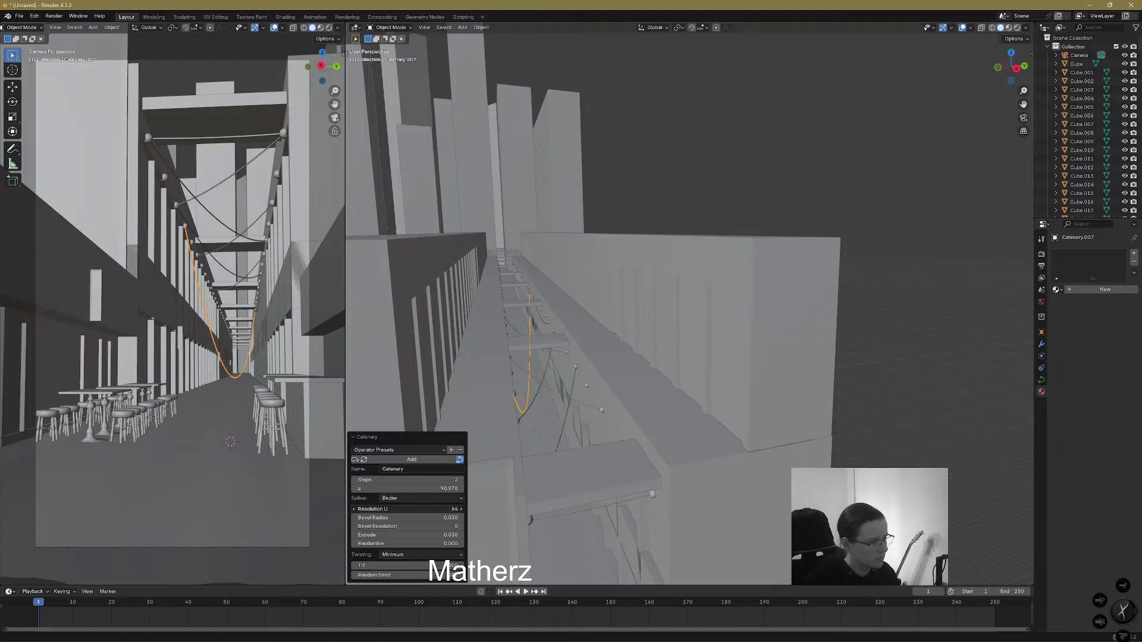
pyautogui.click(452, 452)
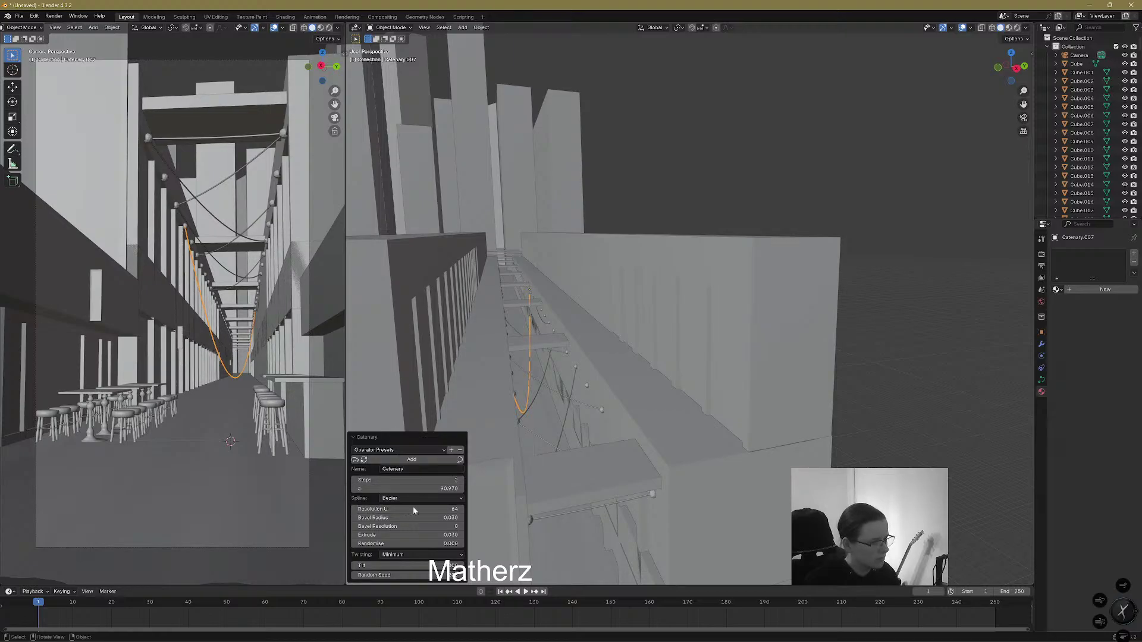
pyautogui.moveTo(397, 566); pyautogui.dragTo(378, 581)
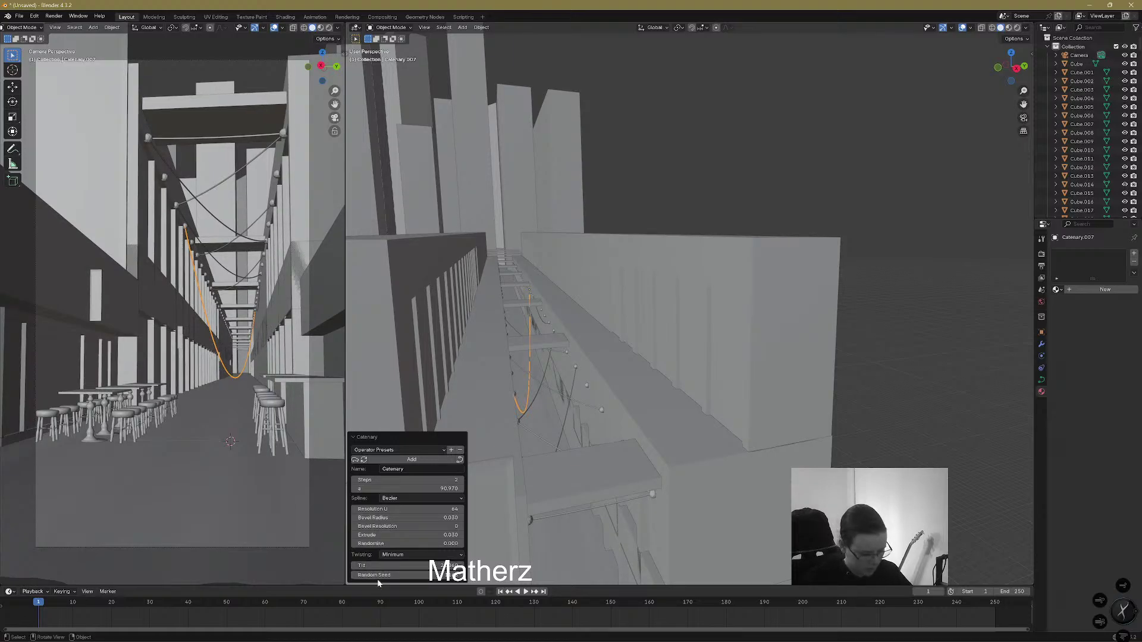
pyautogui.click(721, 170)
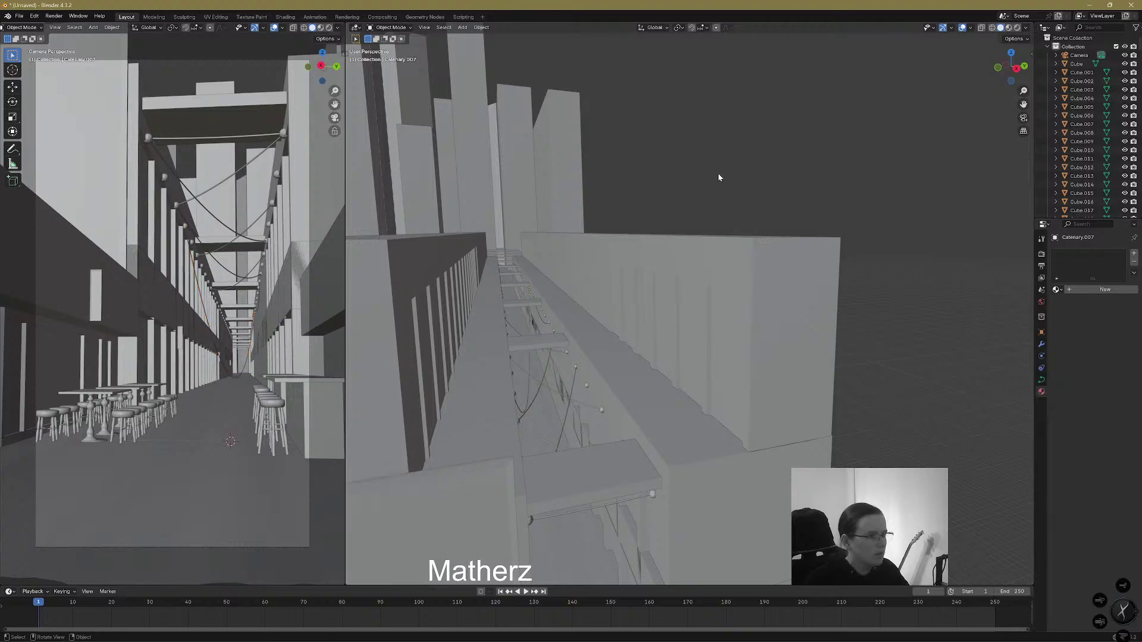
pyautogui.hotkey('ctrl', 'z')
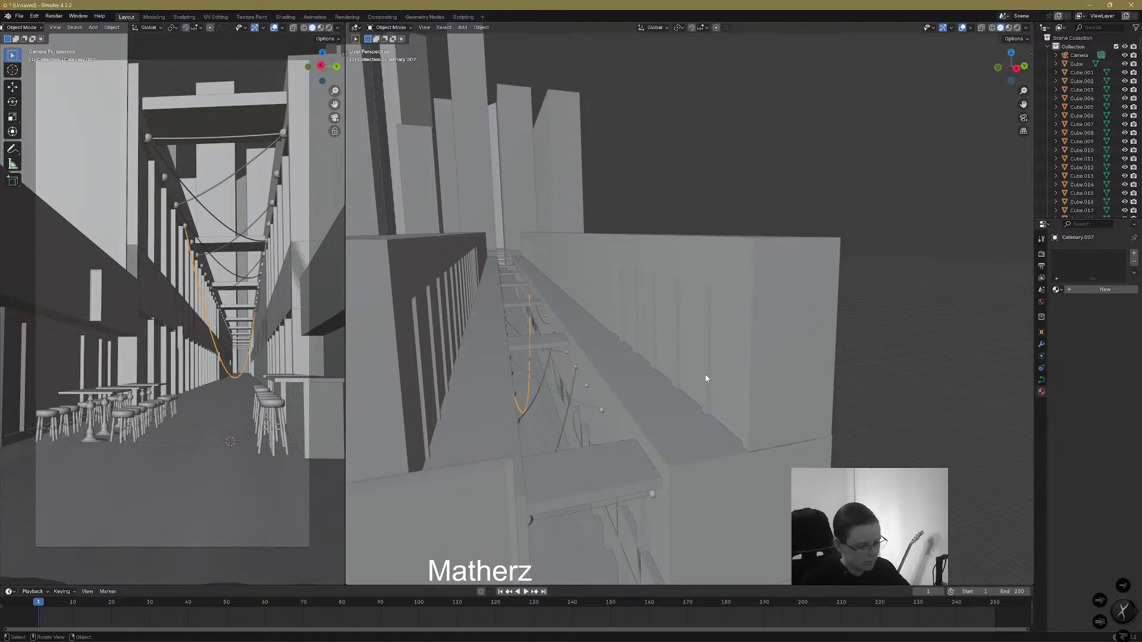
pyautogui.press('Delete')
# Add a Catenary curve between the third and fourth bridges, from the third left-row sphere before the far bridge to the right-row sphere nearest it
pyautogui.moveTo(635, 345); pyautogui.dragTo(764, 346, button='middle')
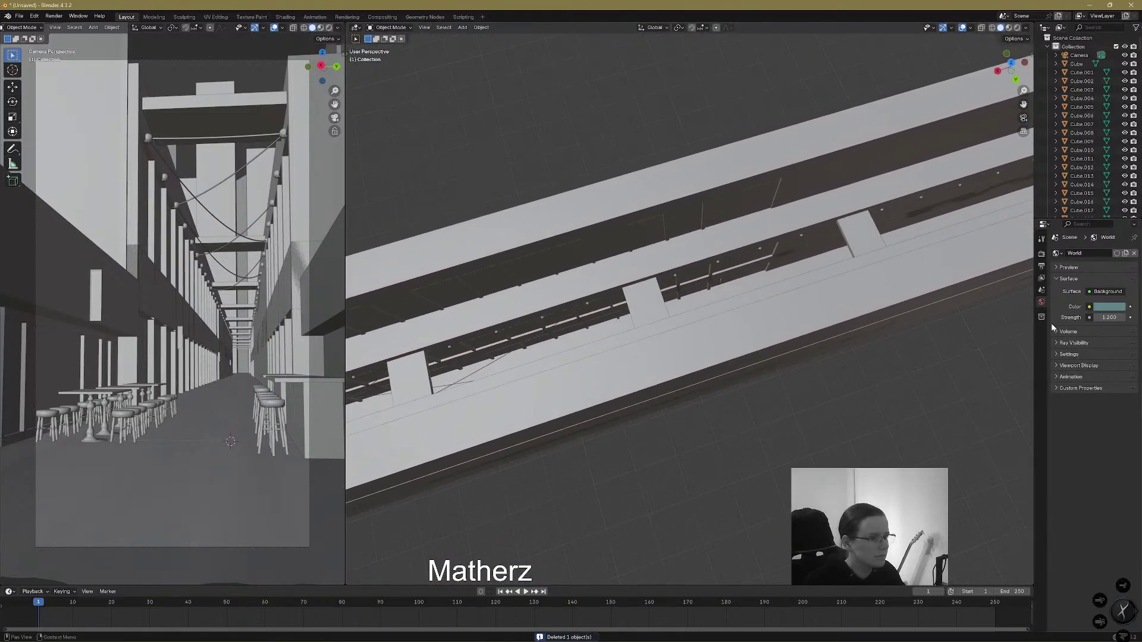
pyautogui.click(718, 264)
pyautogui.moveTo(721, 262); pyautogui.dragTo(826, 305, button='middle')
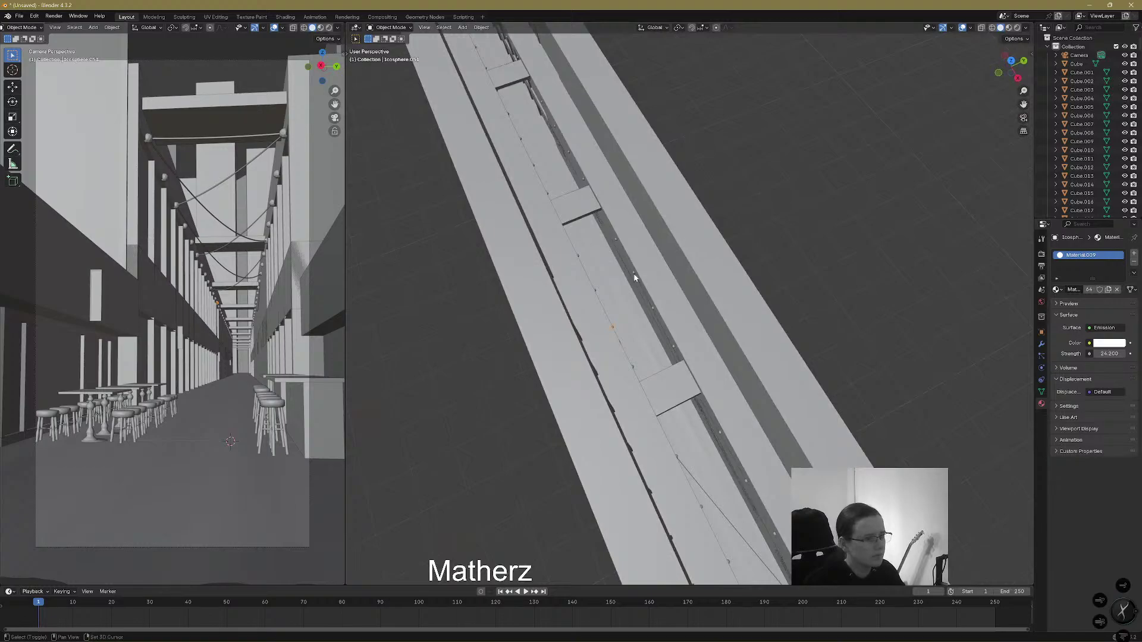
pyautogui.click(615, 240)
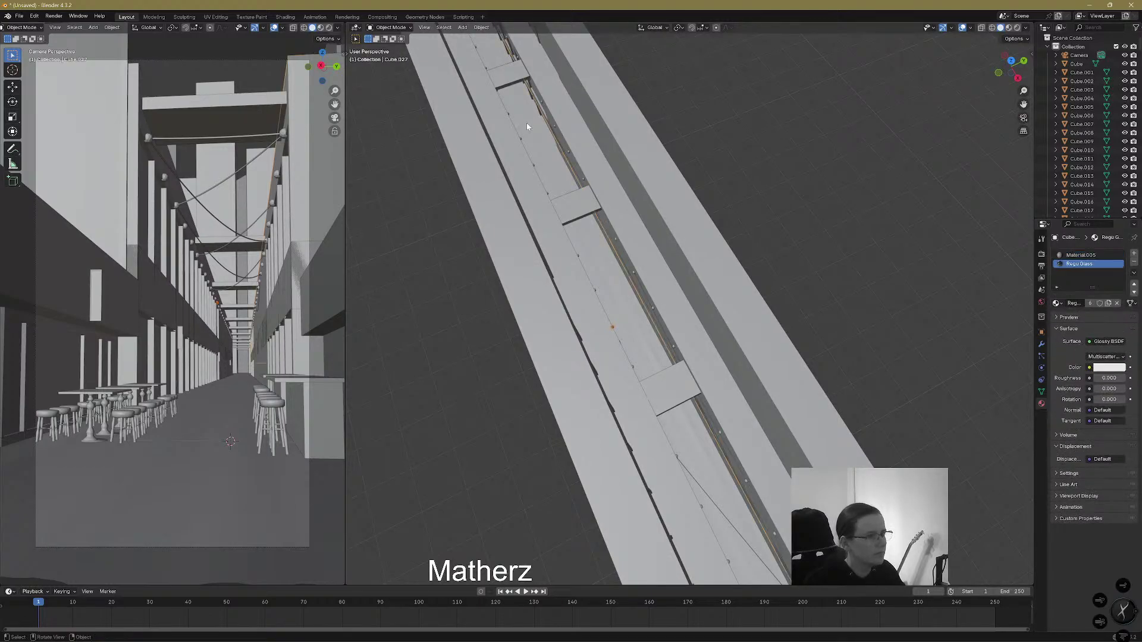
pyautogui.hotkey('ctrl', 'z')
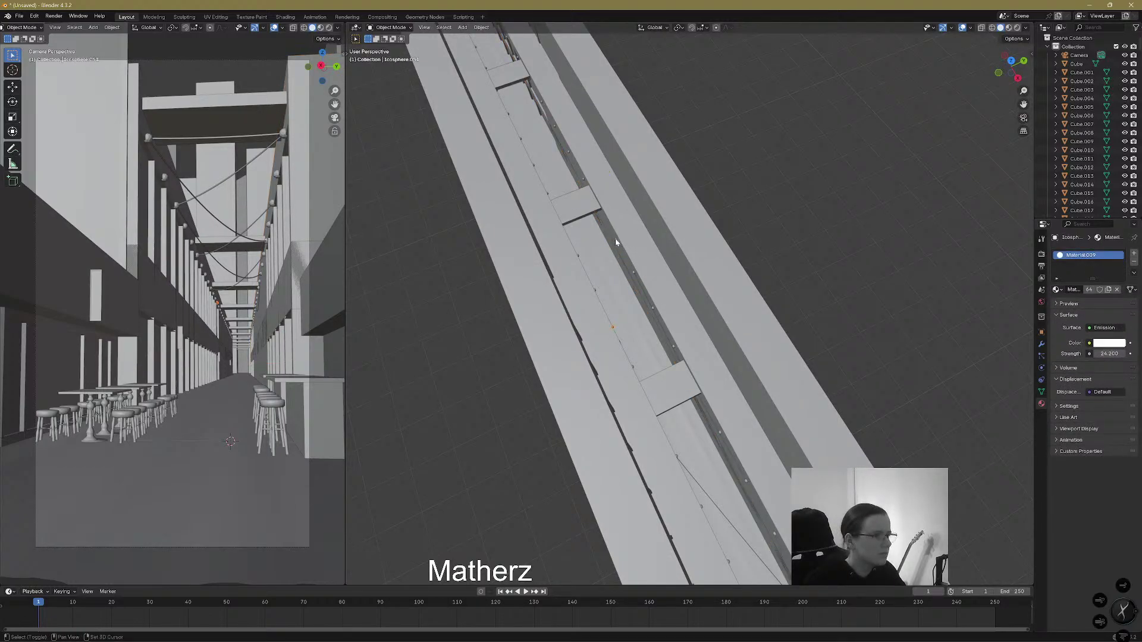
pyautogui.keyDown('shift'); pyautogui.click(615, 238); pyautogui.keyUp('shift')
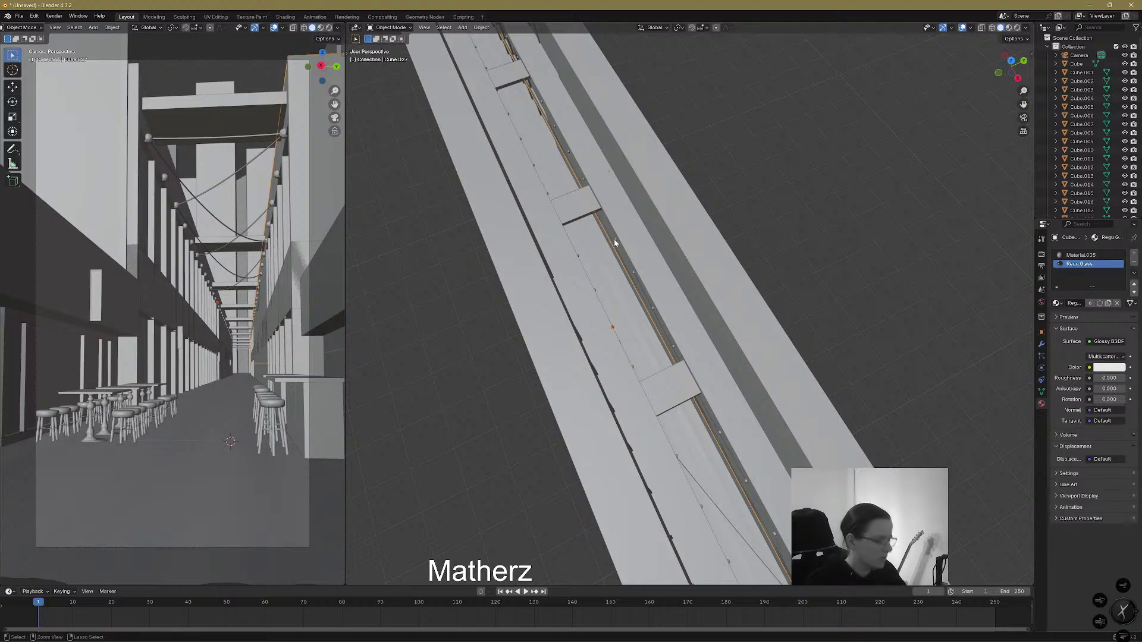
pyautogui.click(615, 241)
pyautogui.scroll(4, 619, 239)
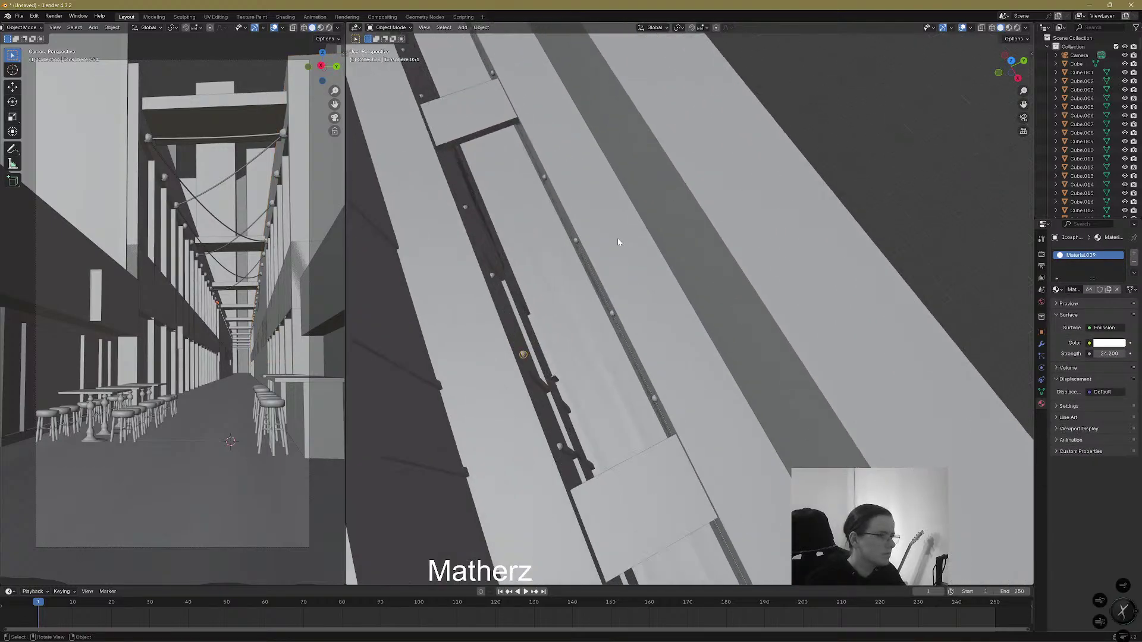
pyautogui.keyDown('ctrl'); pyautogui.click(544, 180); pyautogui.keyUp('ctrl')
pyautogui.keyDown('ctrl'); pyautogui.click(544, 179); pyautogui.keyUp('ctrl')
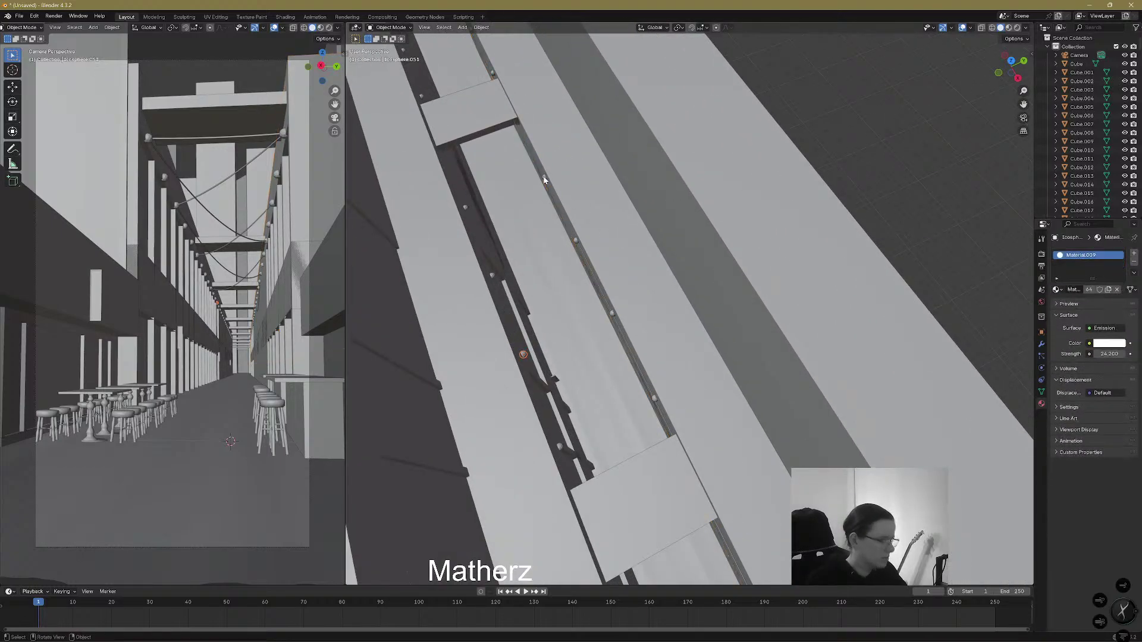
pyautogui.click(462, 28)
pyautogui.moveTo(496, 50)
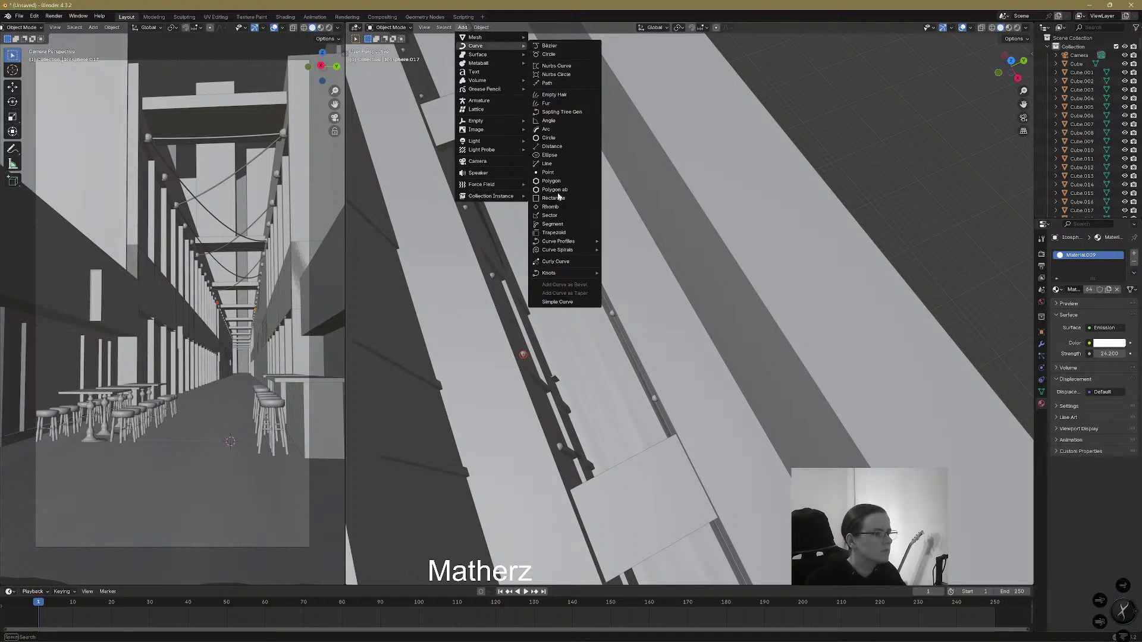
pyautogui.moveTo(559, 274)
pyautogui.click(652, 317)
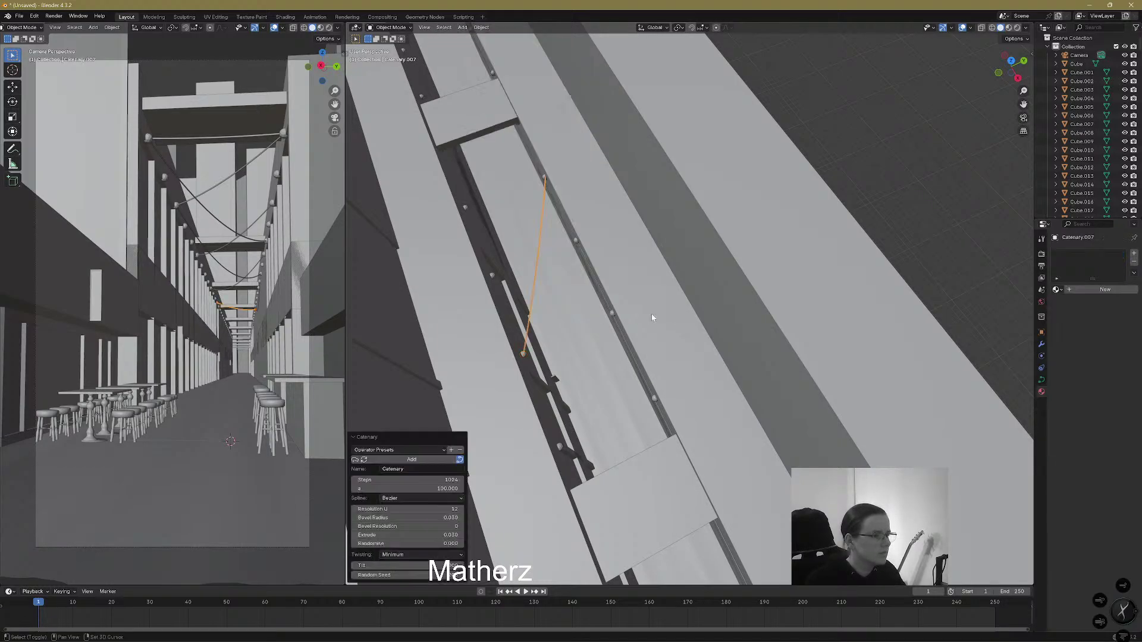
# Add a crossing Catenary curve in the same bay, from the left-row sphere nearest the far bridge to the right-row sphere nearest the near bridge
pyautogui.click(466, 207)
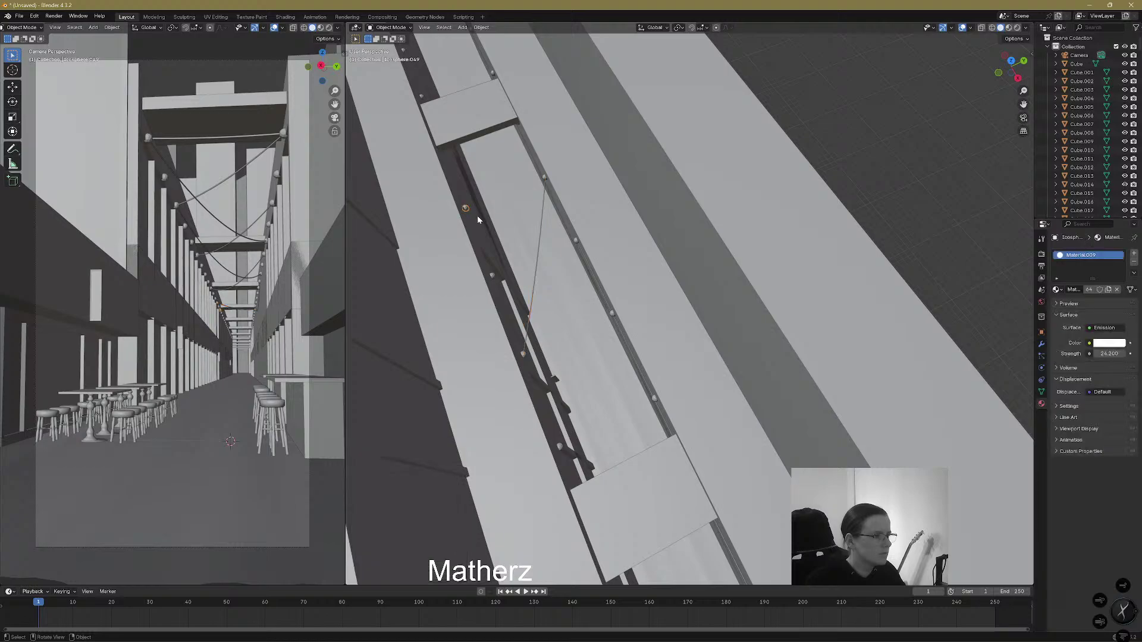
pyautogui.keyDown('shift'); pyautogui.click(653, 399); pyautogui.keyUp('shift')
pyautogui.click(462, 27)
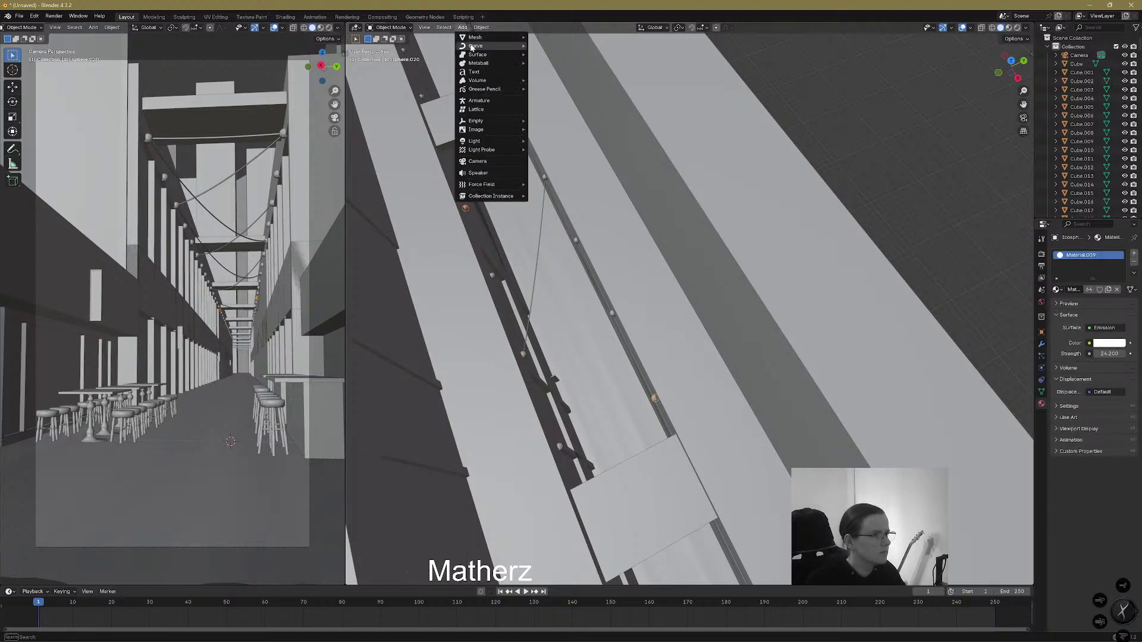
pyautogui.moveTo(478, 46)
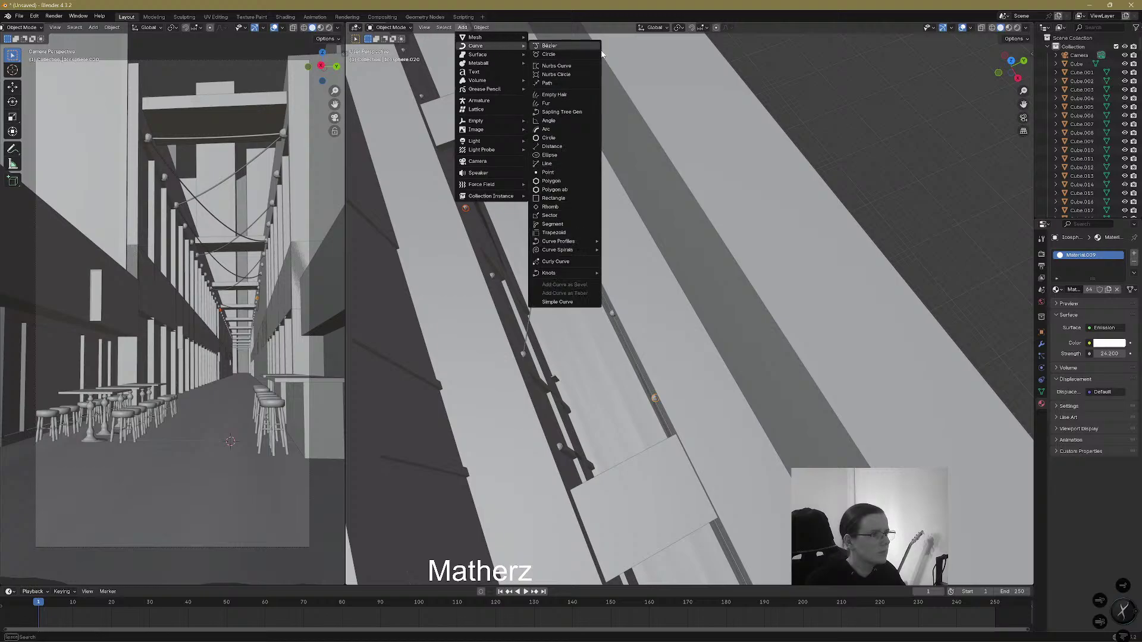
pyautogui.moveTo(550, 273)
pyautogui.click(634, 315)
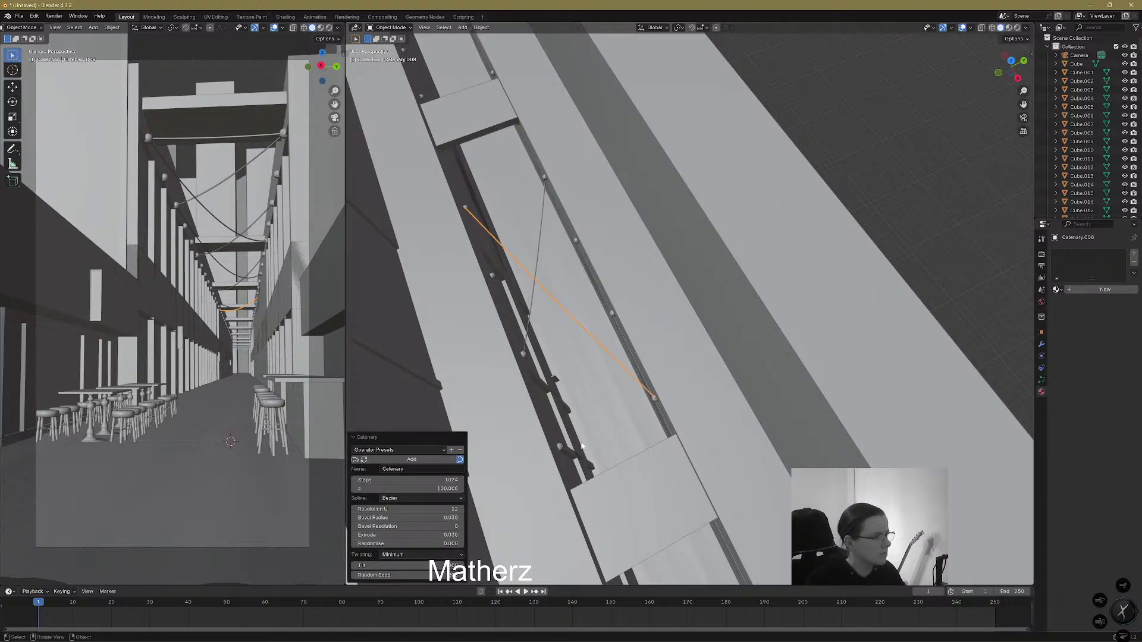
# Add a diagonal Catenary curve in the next bay, from the right-row sphere just past the near bridge to the left-row sphere before the far bridge
pyautogui.keyDown('shift'); pyautogui.moveTo(465, 158); pyautogui.dragTo(809, 123, button='middle'); pyautogui.keyUp('shift')
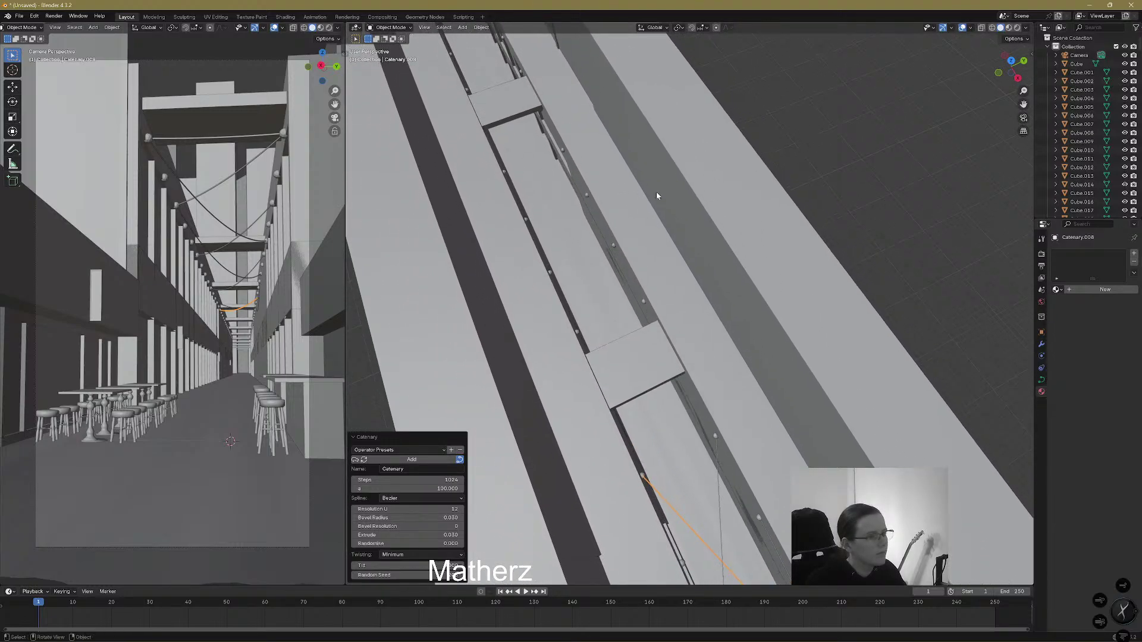
pyautogui.click(644, 303)
pyautogui.click(644, 302)
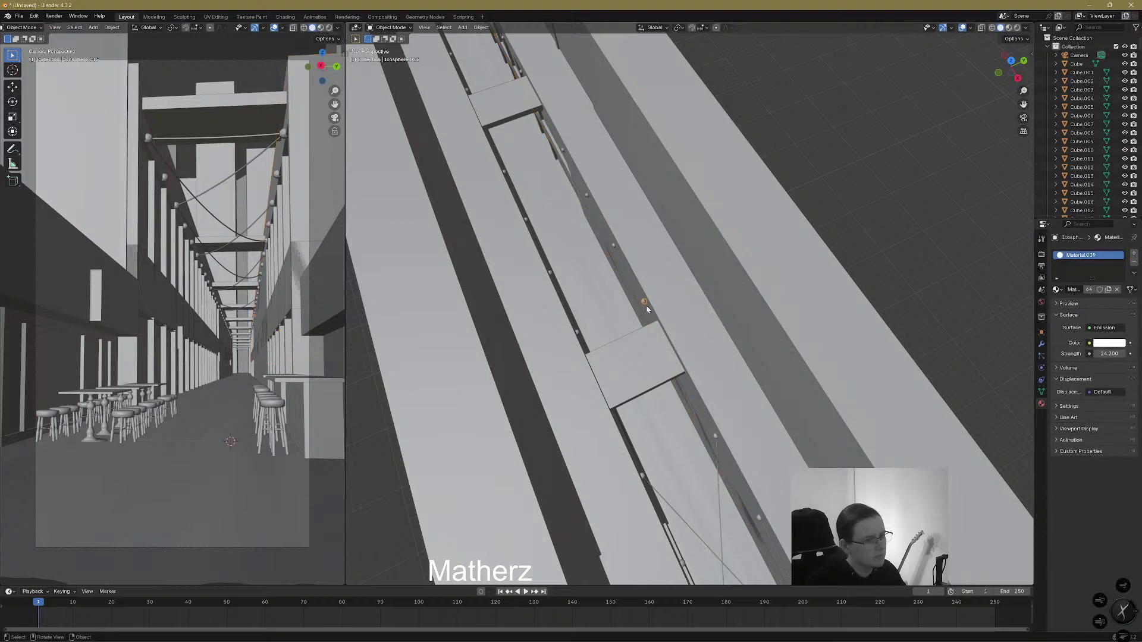
pyautogui.click(504, 174)
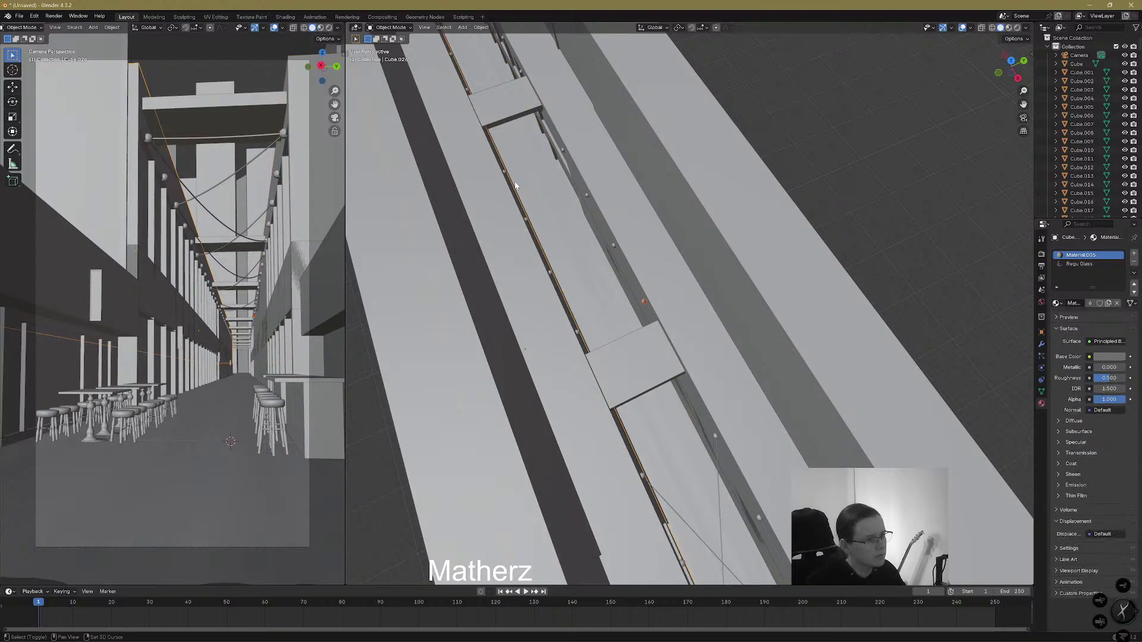
pyautogui.hotkey('ctrl', 'z')
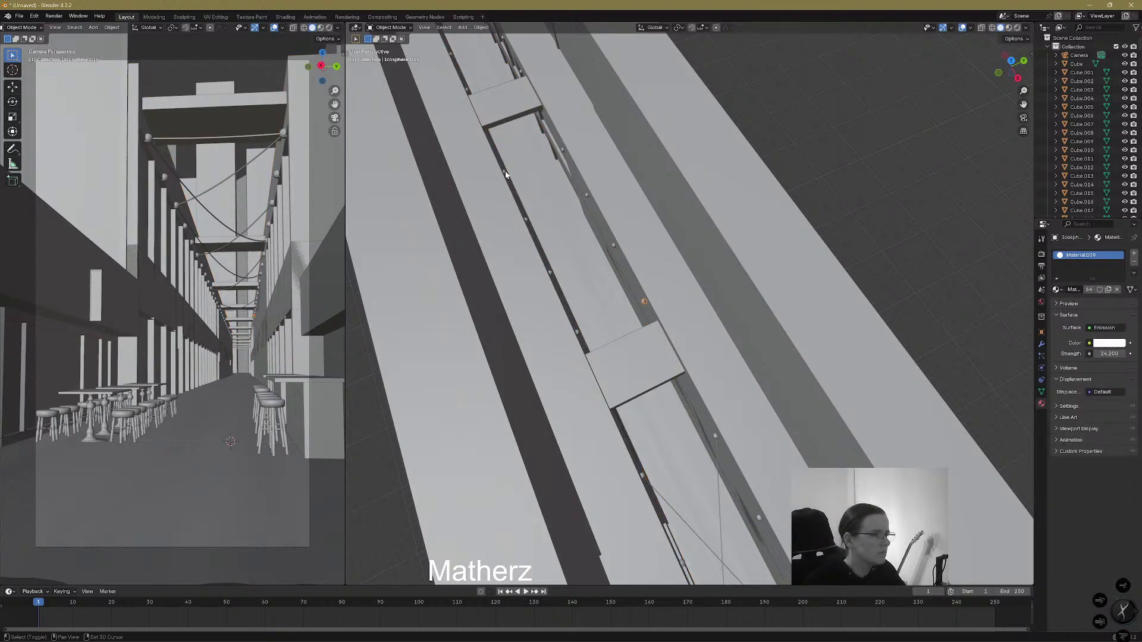
pyautogui.click(481, 27)
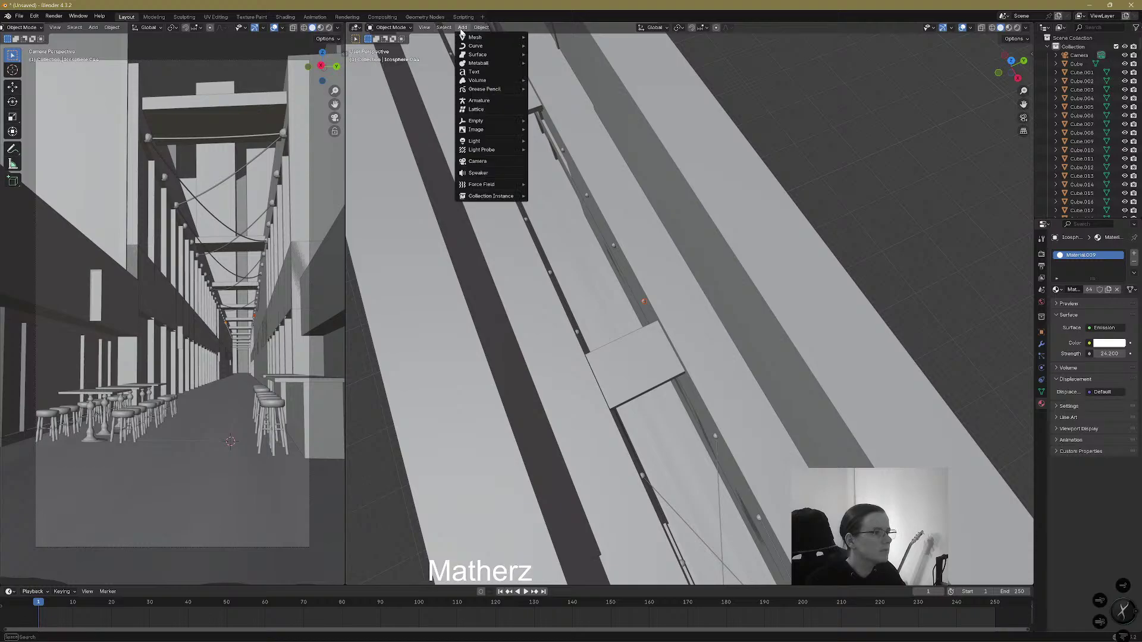
pyautogui.click(462, 27)
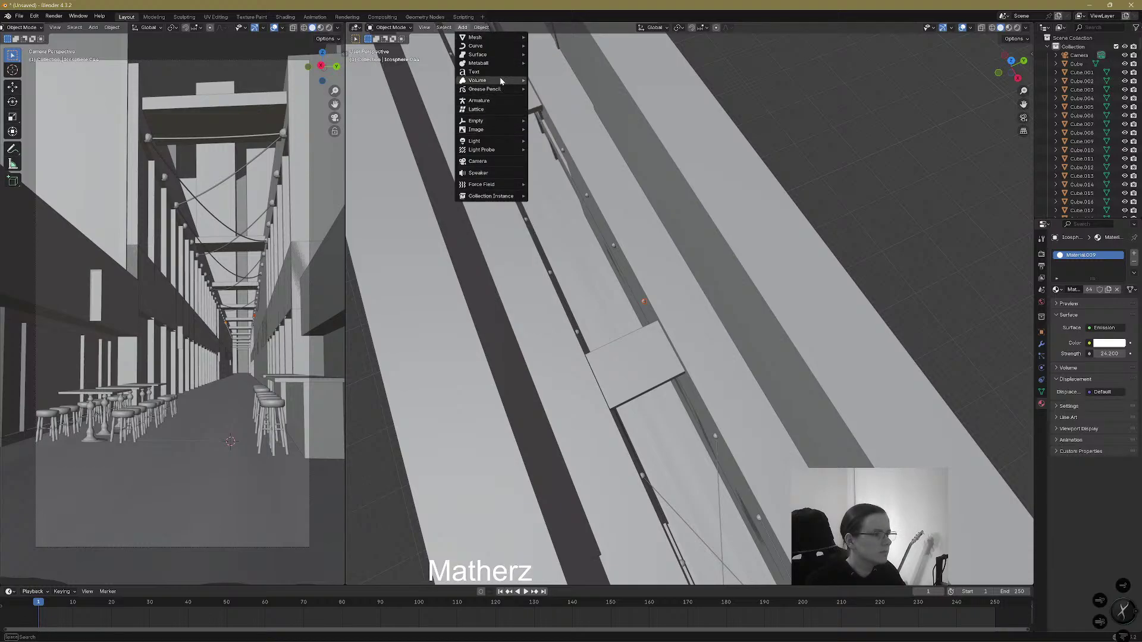
pyautogui.moveTo(498, 46)
pyautogui.moveTo(579, 272)
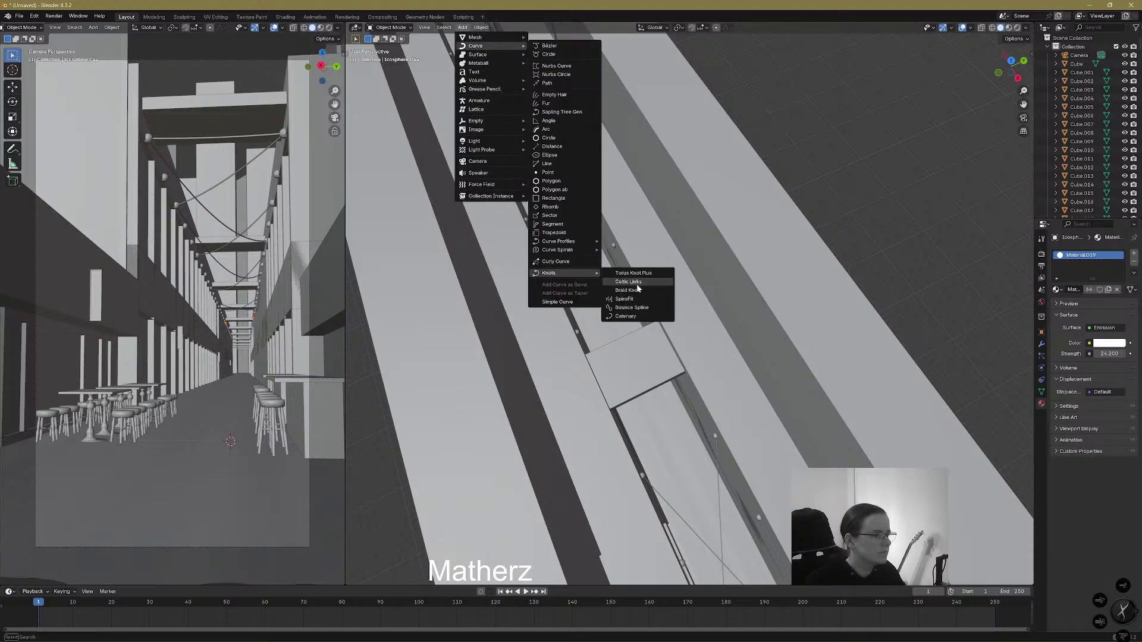
pyautogui.click(634, 317)
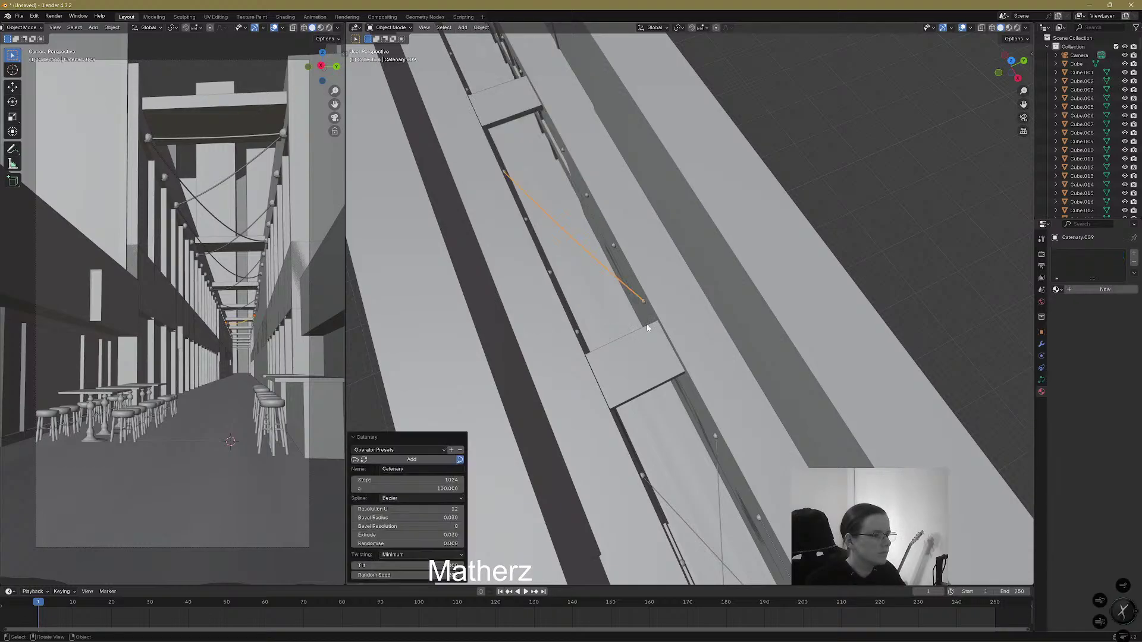
# Add a crossing Catenary curve in the same bay, from the right-row sphere nearest the far bridge to the left-row sphere nearest the near bridge
pyautogui.click(562, 151)
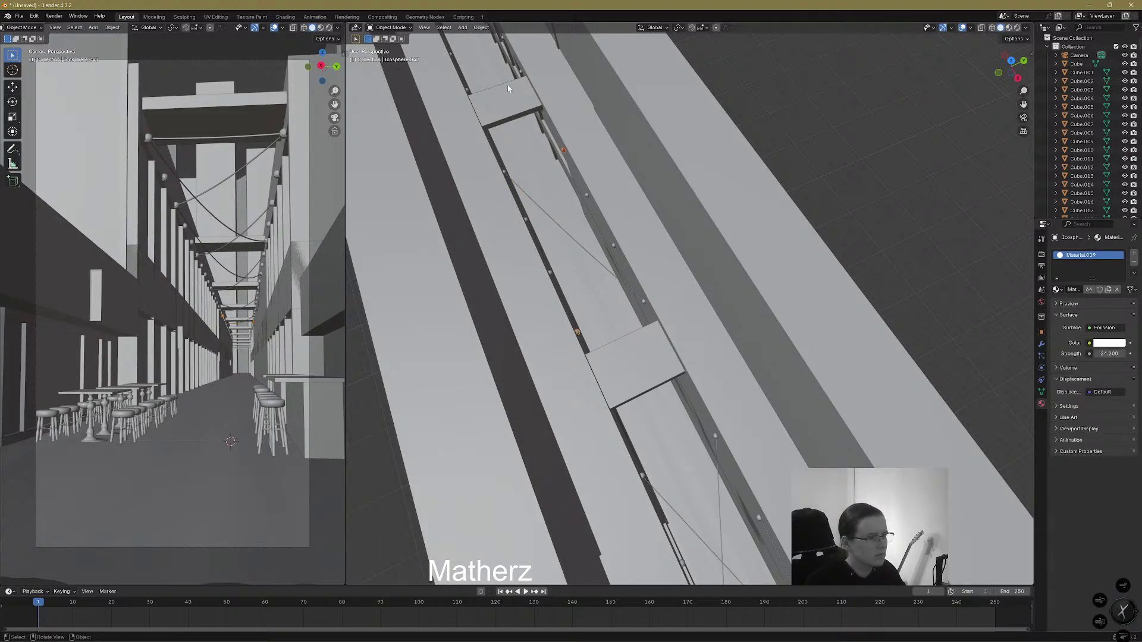
pyautogui.click(390, 27)
pyautogui.click(462, 28)
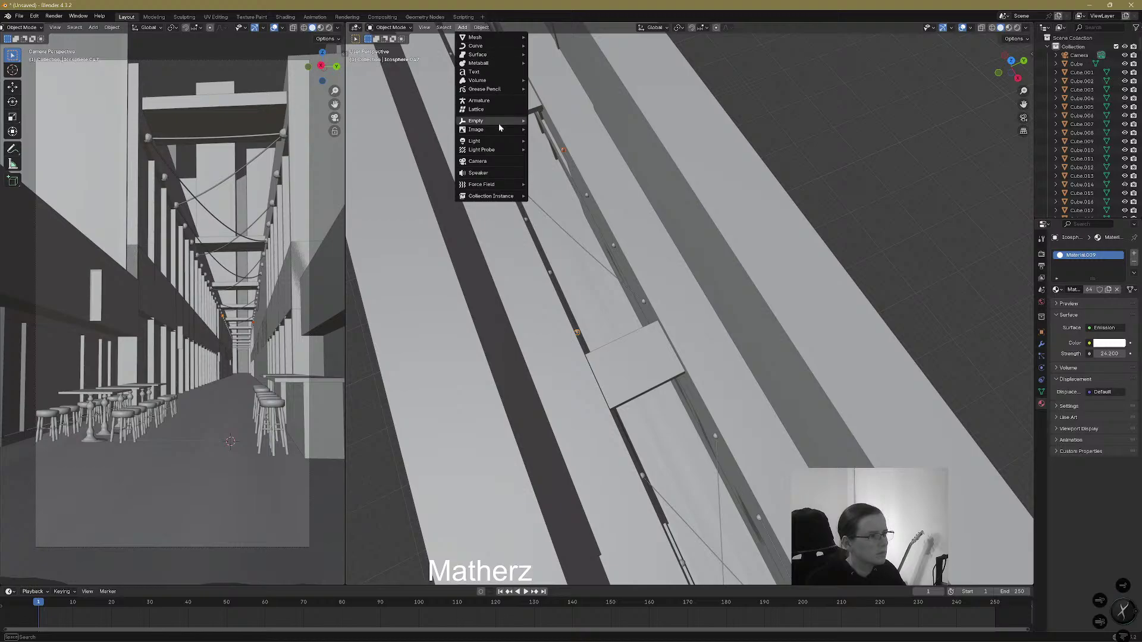
pyautogui.moveTo(523, 48)
pyautogui.moveTo(569, 251)
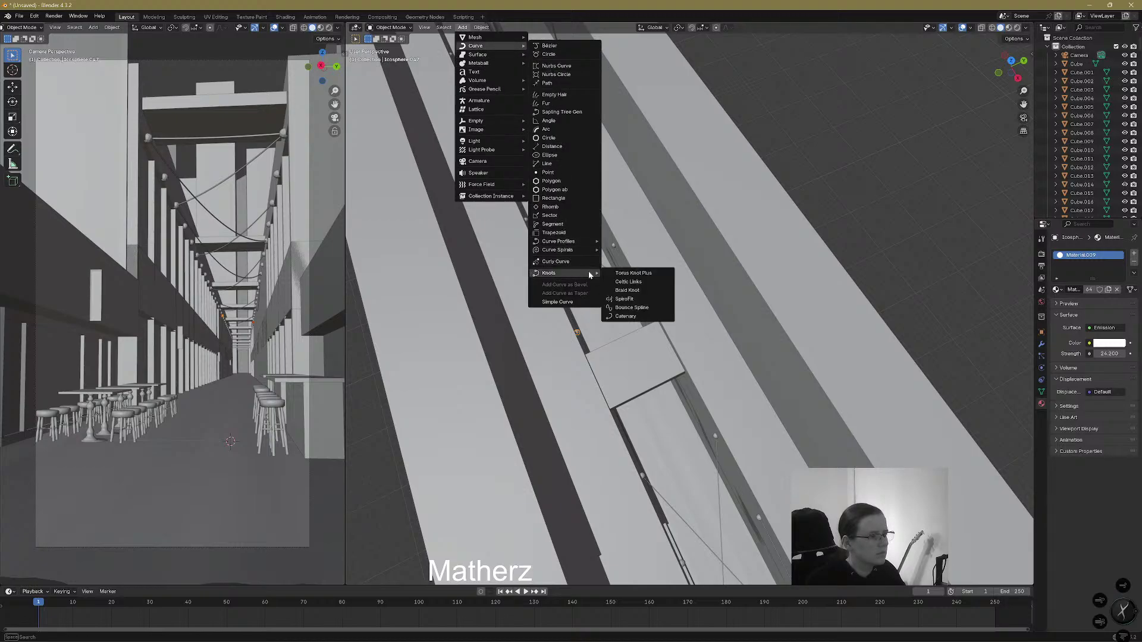
pyautogui.click(640, 313)
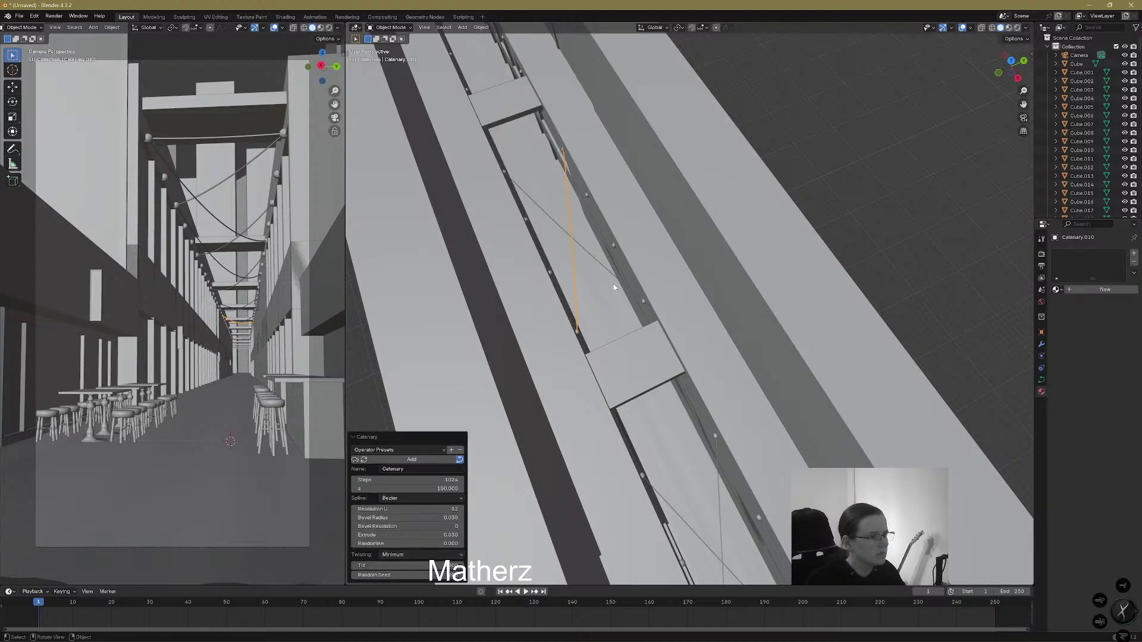
# Add a Catenary curve from the second right-row sphere before the far bridge to the left-row sphere nearest the near bridge
pyautogui.click(587, 197)
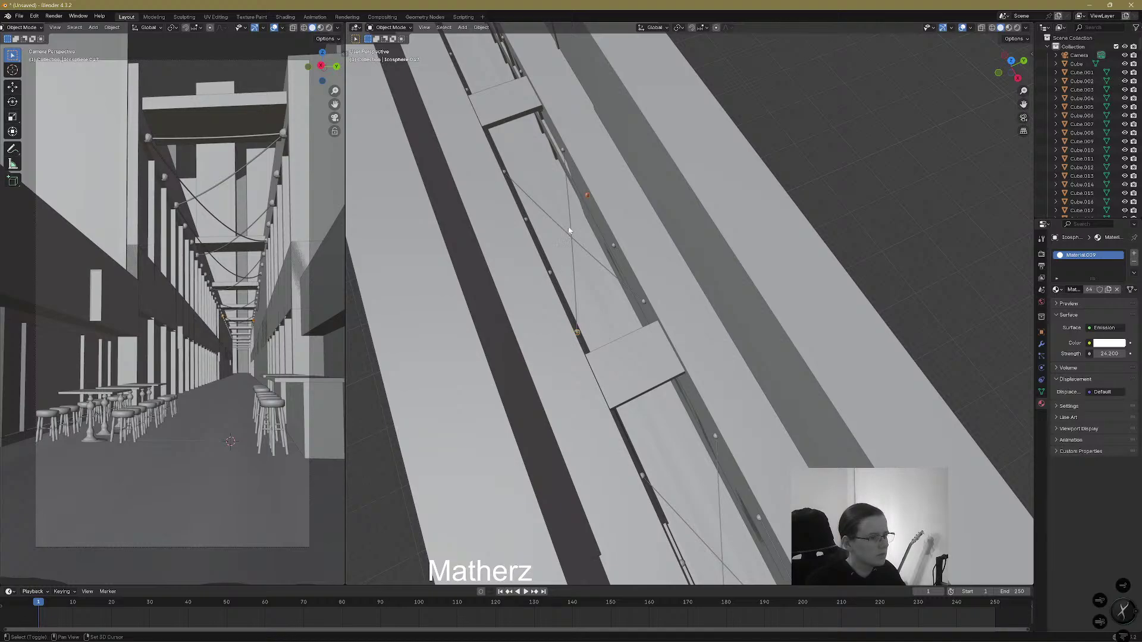
pyautogui.click(462, 27)
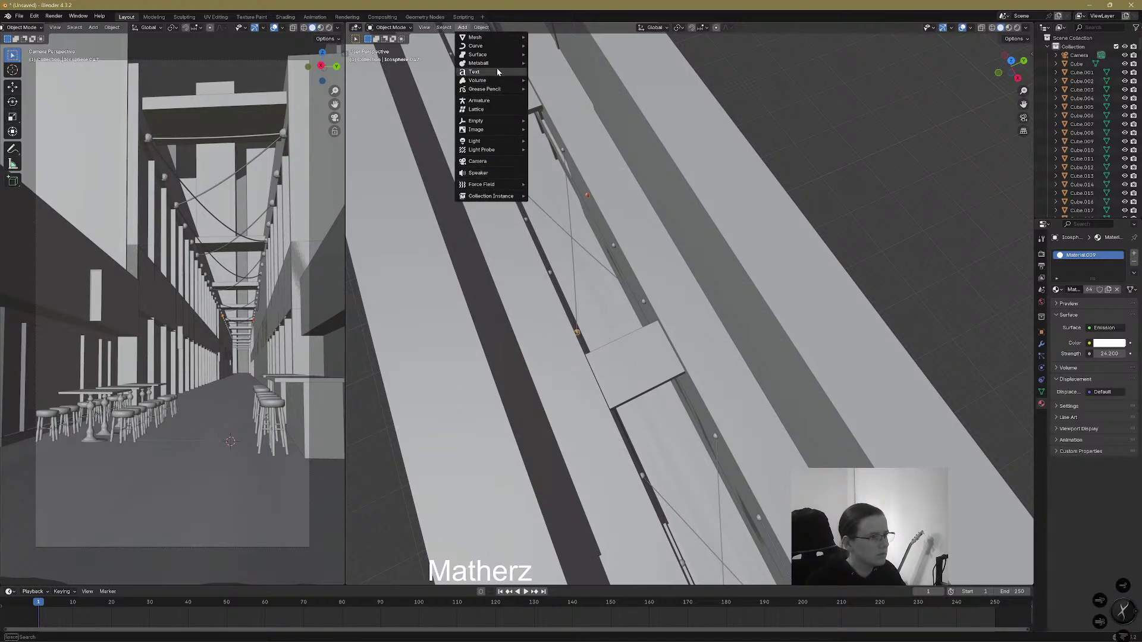
pyautogui.moveTo(488, 46)
pyautogui.moveTo(588, 273)
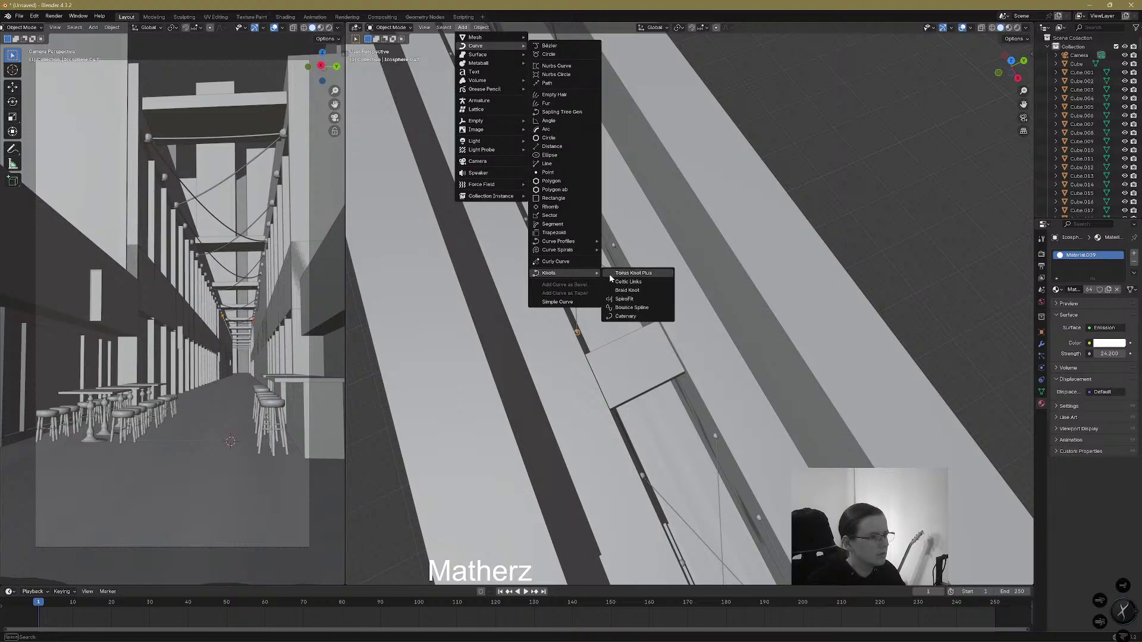
pyautogui.click(624, 316)
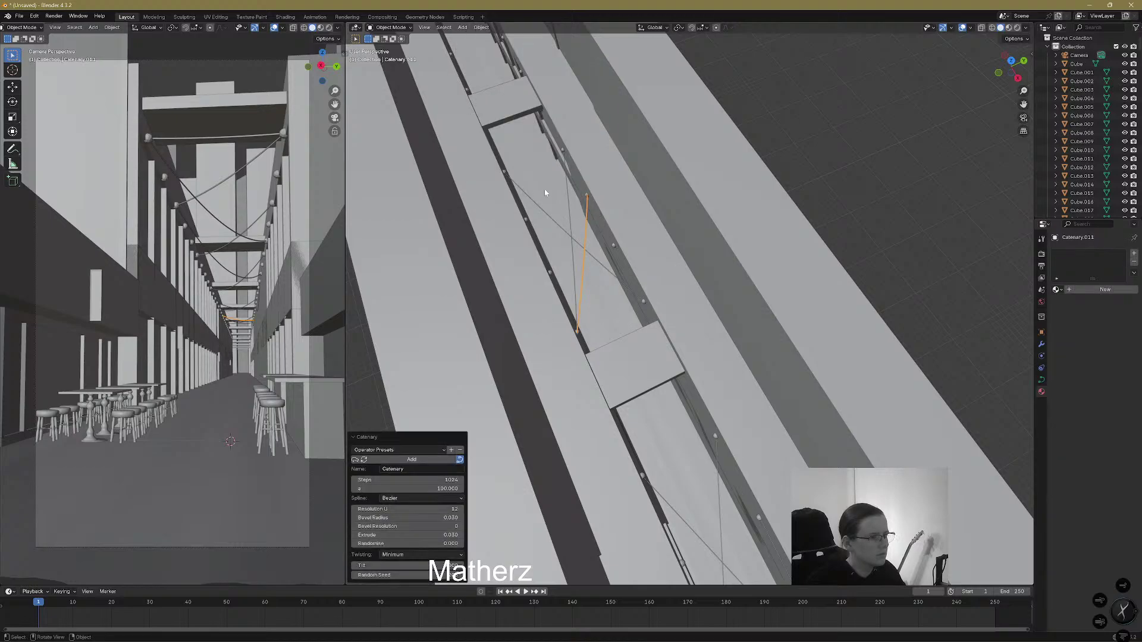
# Add a Catenary curve straight across the alley, between the second left-row and second right-row spheres from the far bridge
pyautogui.click(525, 223)
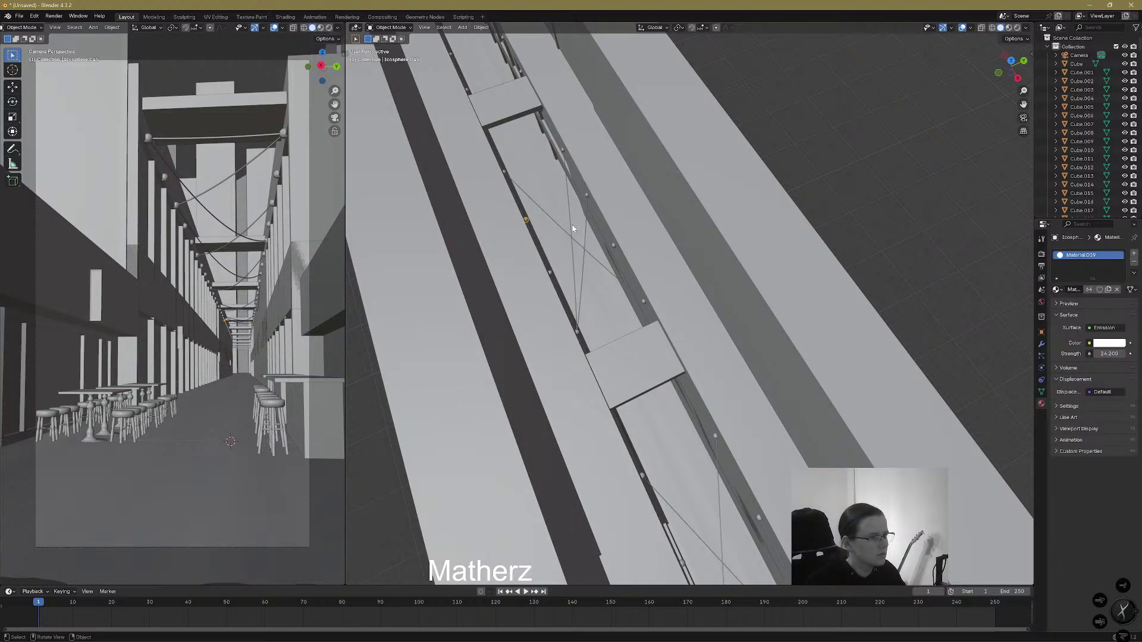
pyautogui.click(462, 27)
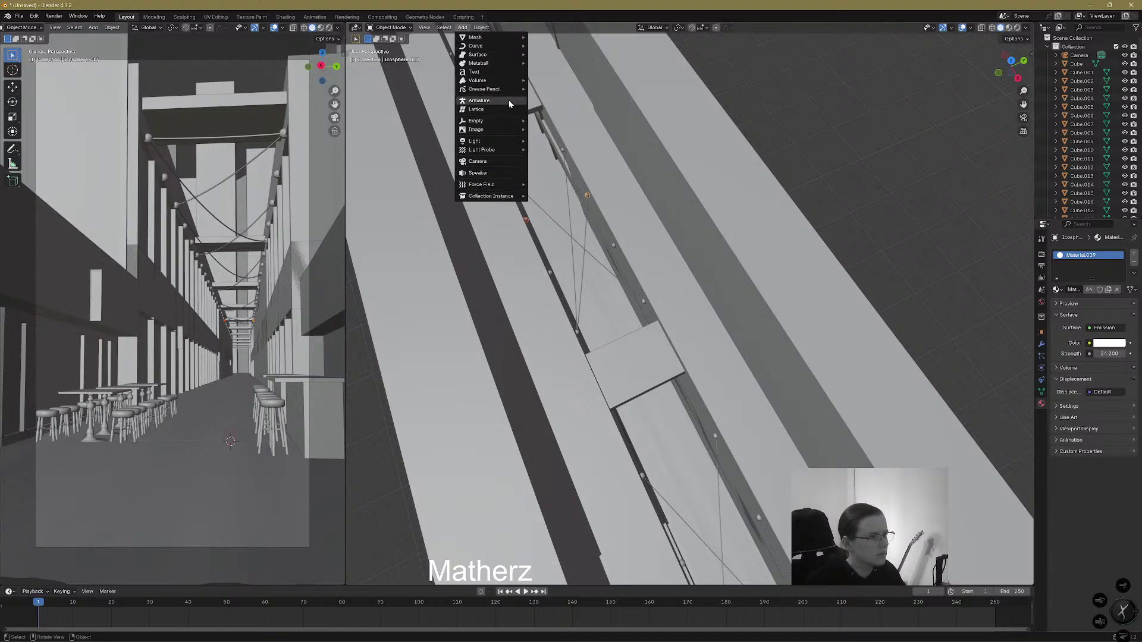
pyautogui.moveTo(495, 47)
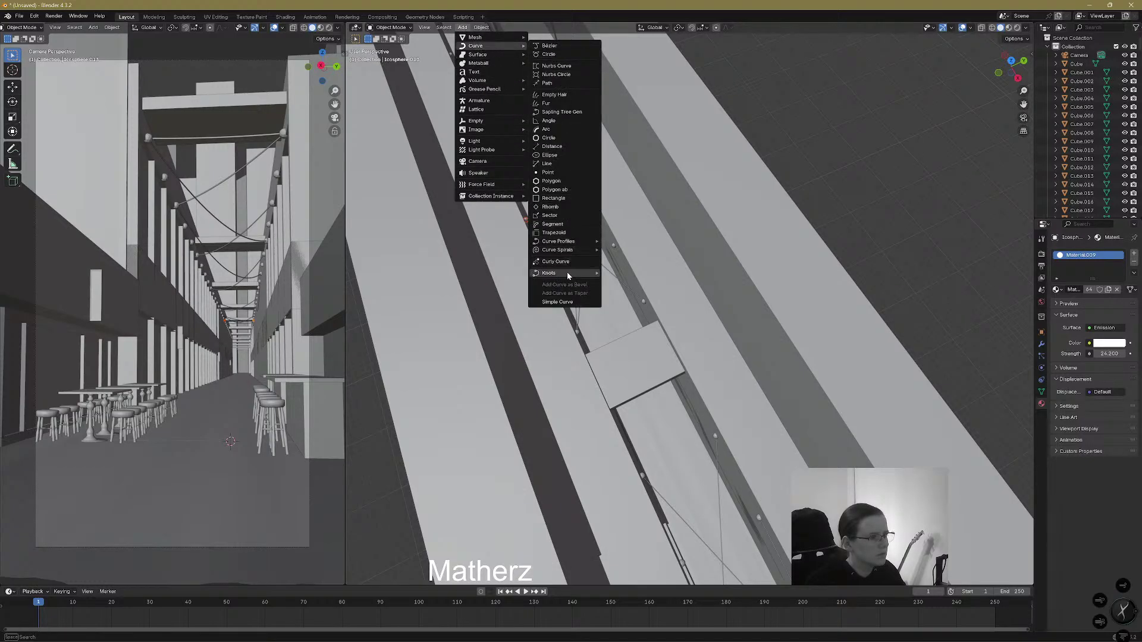
pyautogui.moveTo(567, 274)
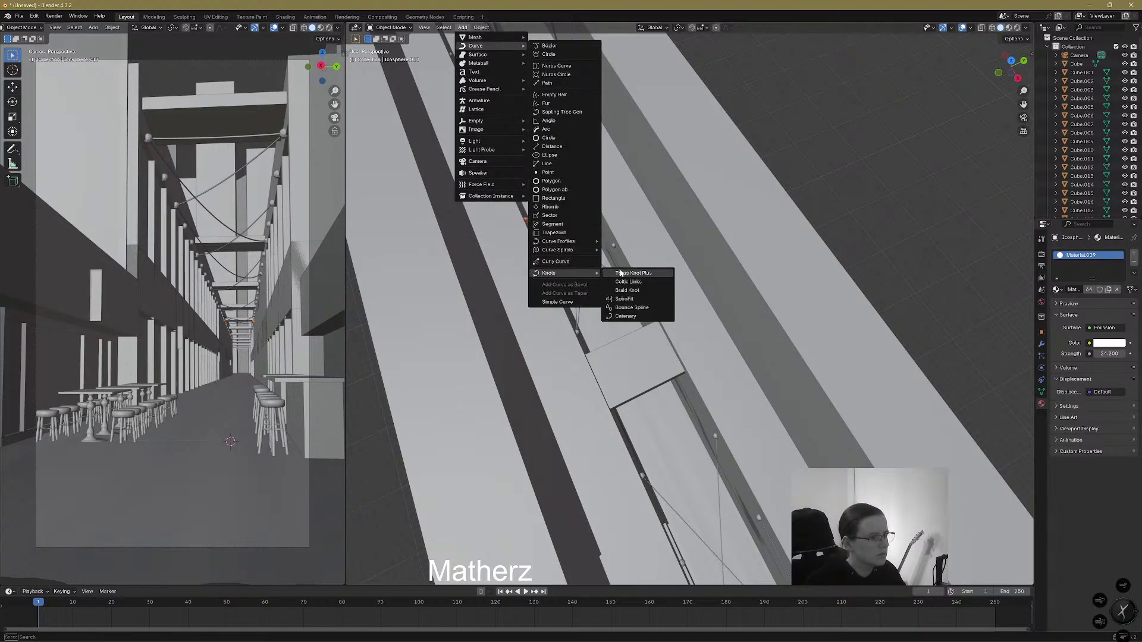
pyautogui.click(626, 317)
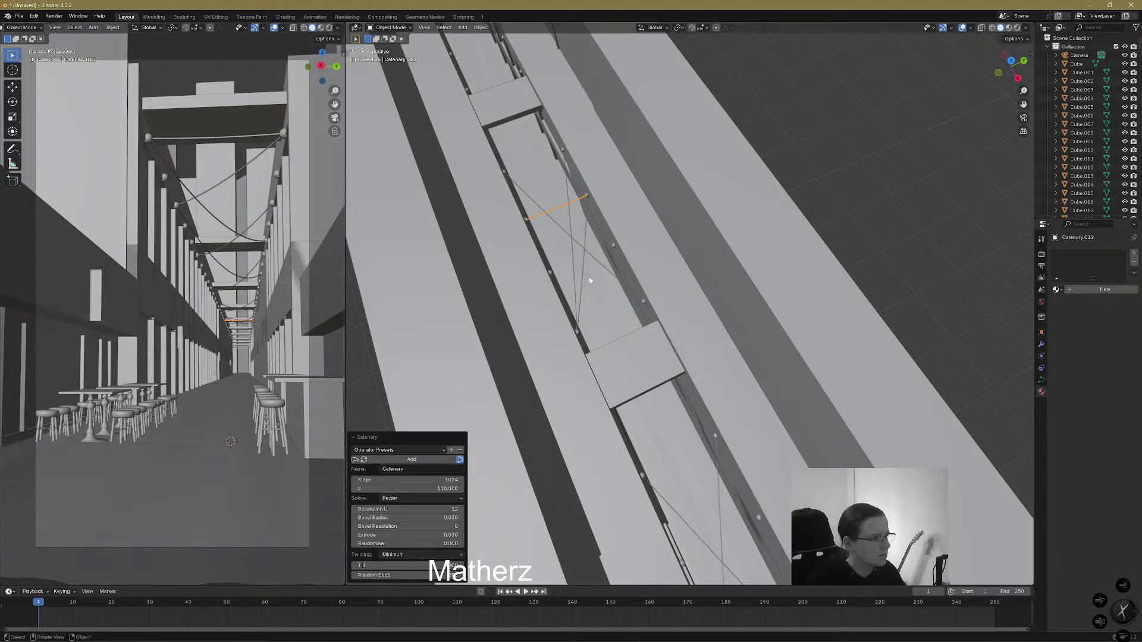
# In the next bay along the alley, add a Catenary curve from the third left-row sphere before the far bridge to the right-row sphere nearest it
pyautogui.moveTo(572, 177); pyautogui.dragTo(806, 201, button='middle')
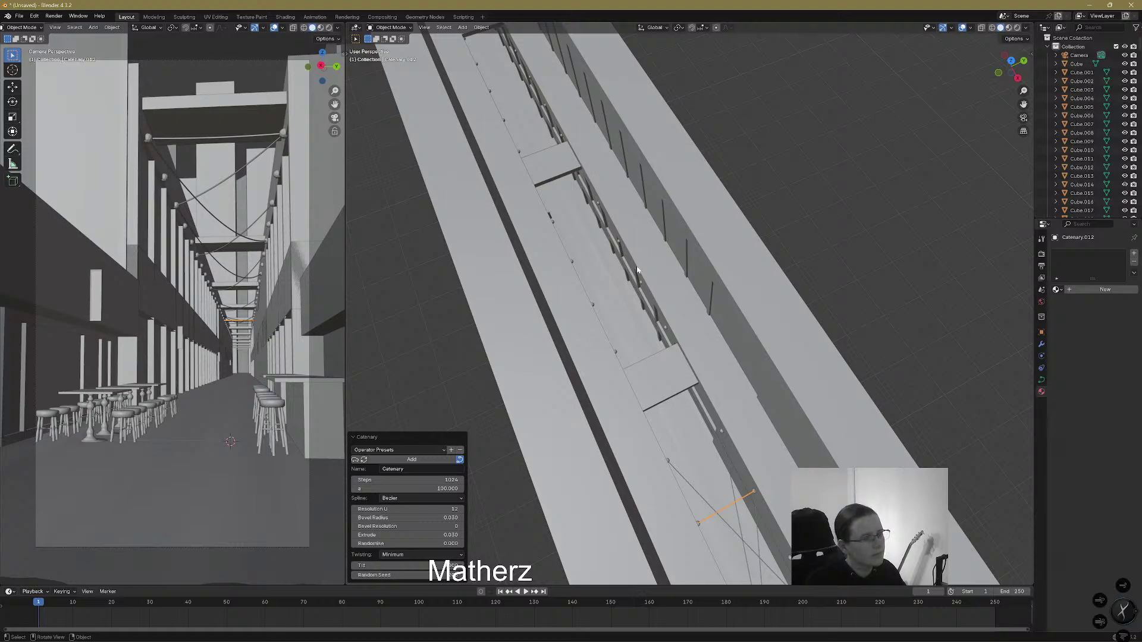
pyautogui.click(597, 205)
pyautogui.moveTo(598, 205); pyautogui.dragTo(631, 276, button='middle')
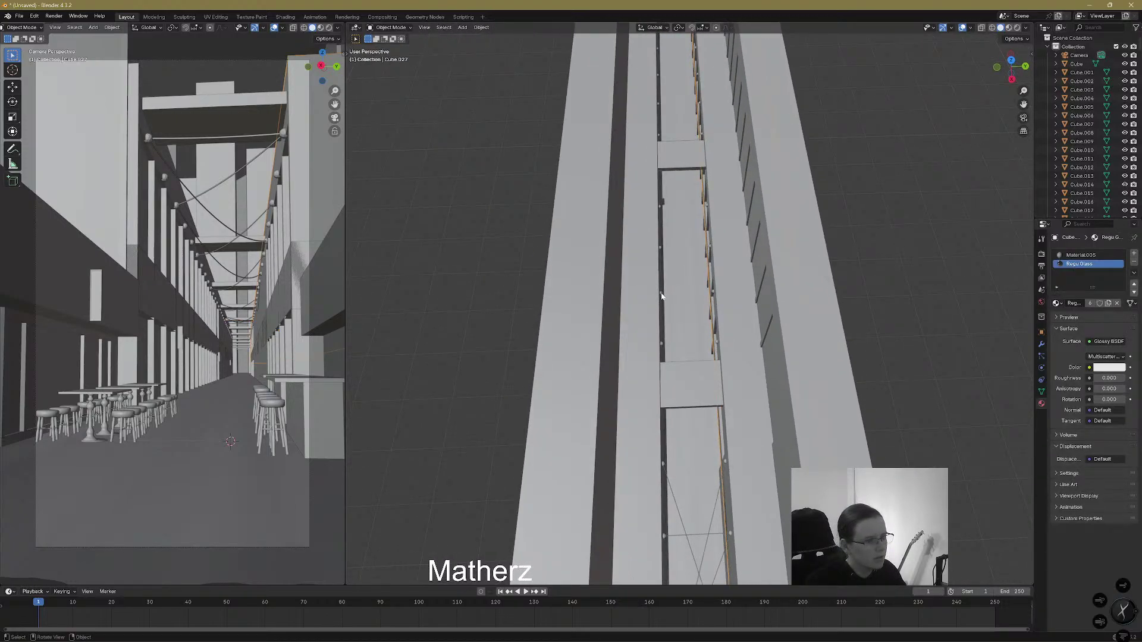
pyautogui.click(661, 296)
pyautogui.moveTo(693, 322); pyautogui.dragTo(649, 294, button='middle')
pyautogui.click(648, 290)
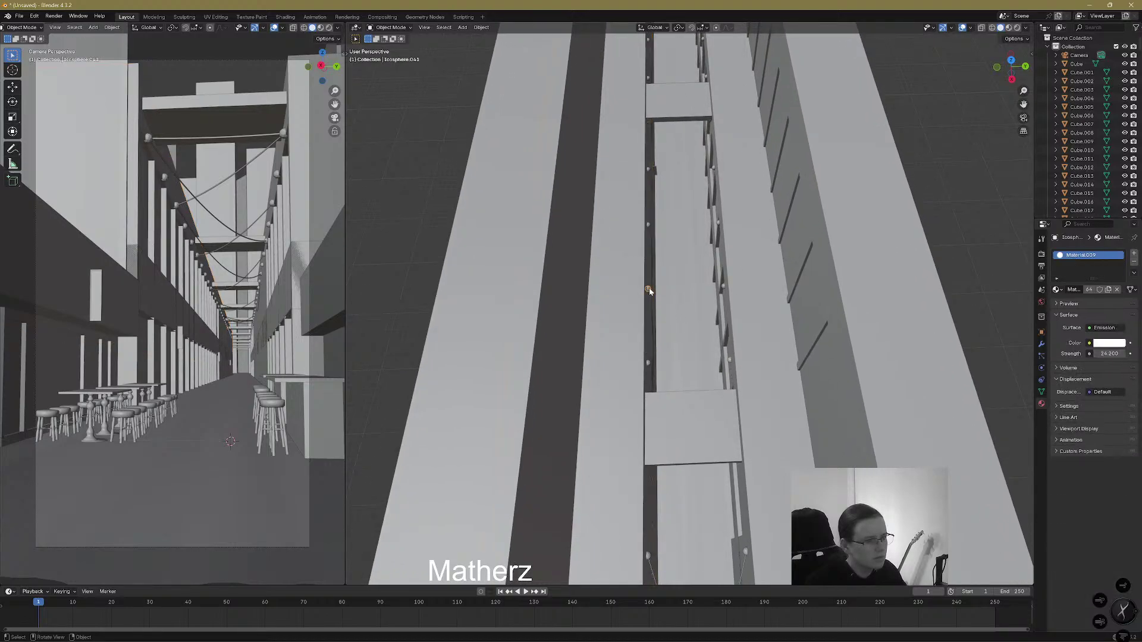
pyautogui.keyDown('shift'); pyautogui.click(713, 170); pyautogui.keyUp('shift')
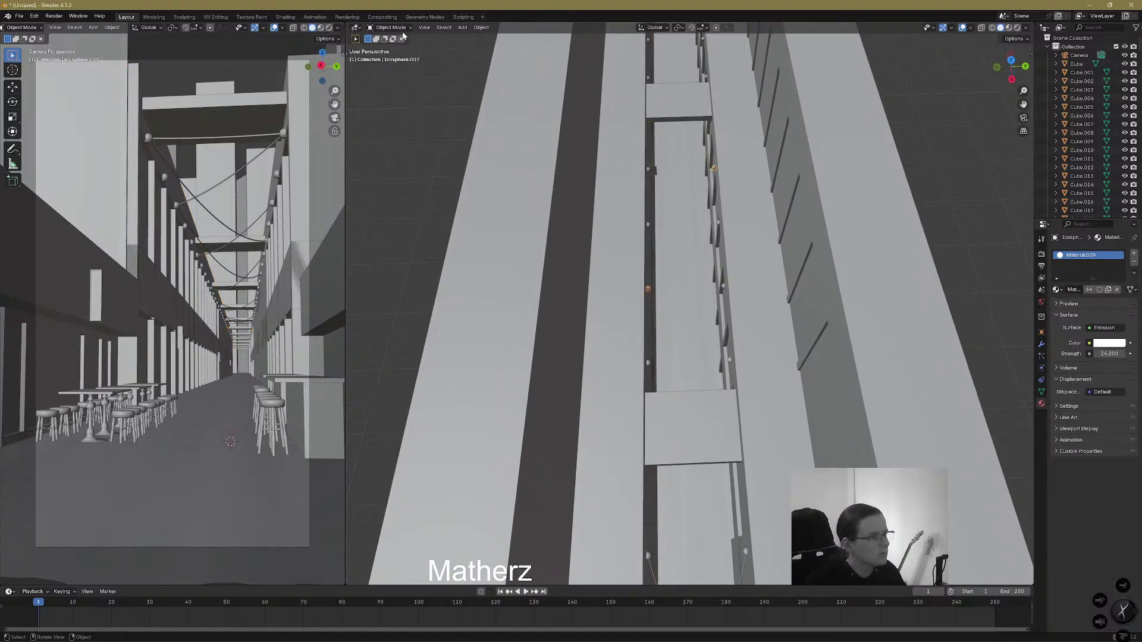
pyautogui.click(462, 27)
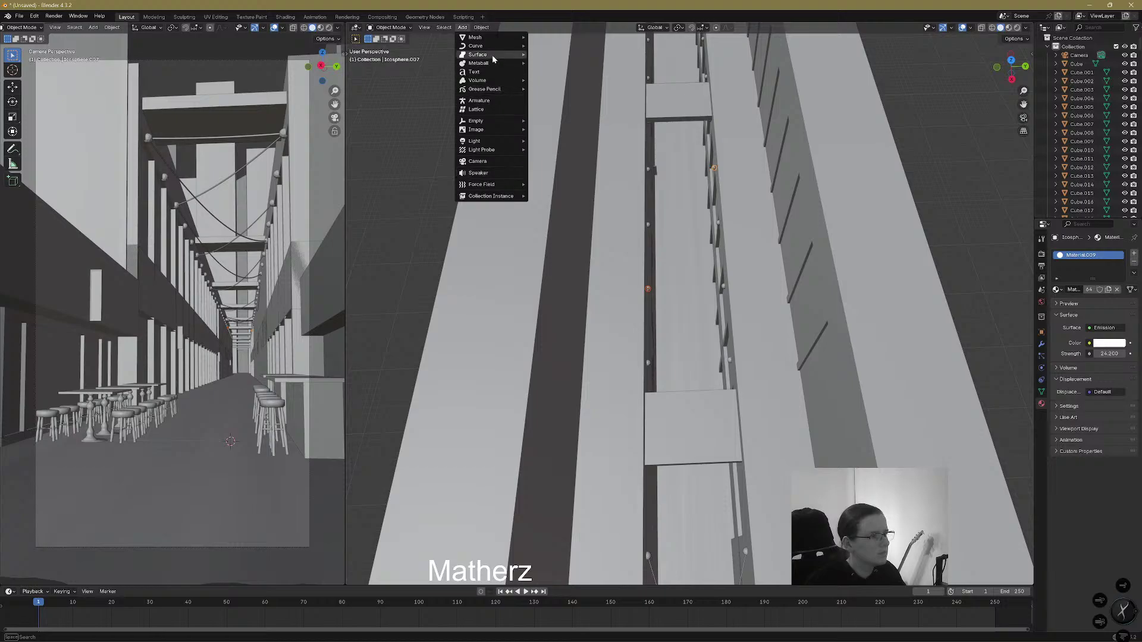
pyautogui.moveTo(511, 46)
pyautogui.moveTo(579, 273)
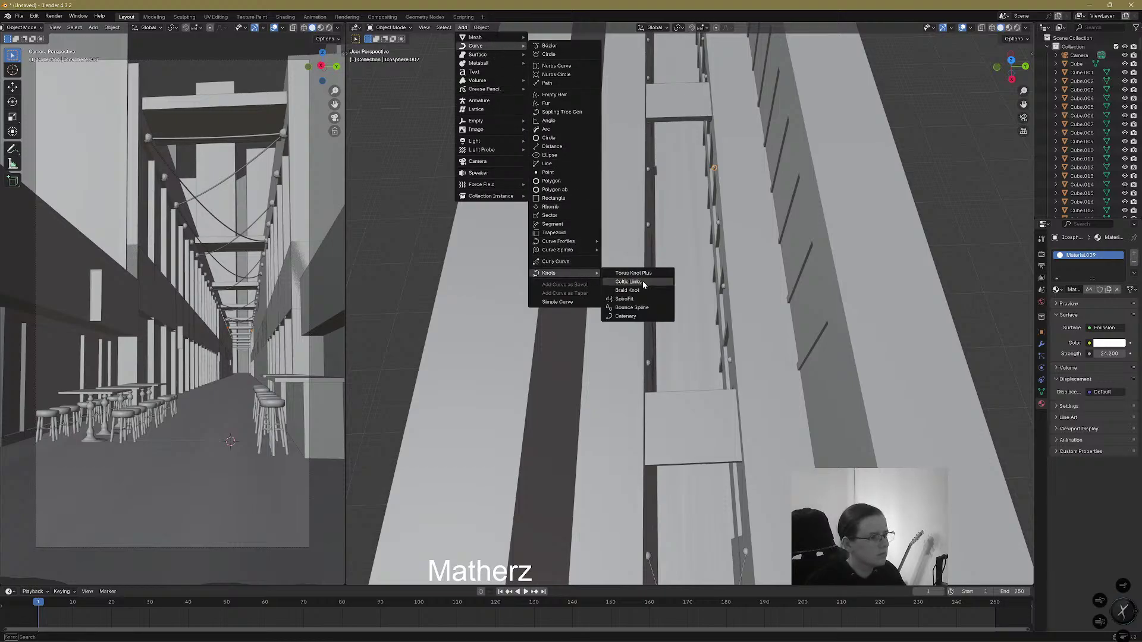
pyautogui.click(653, 318)
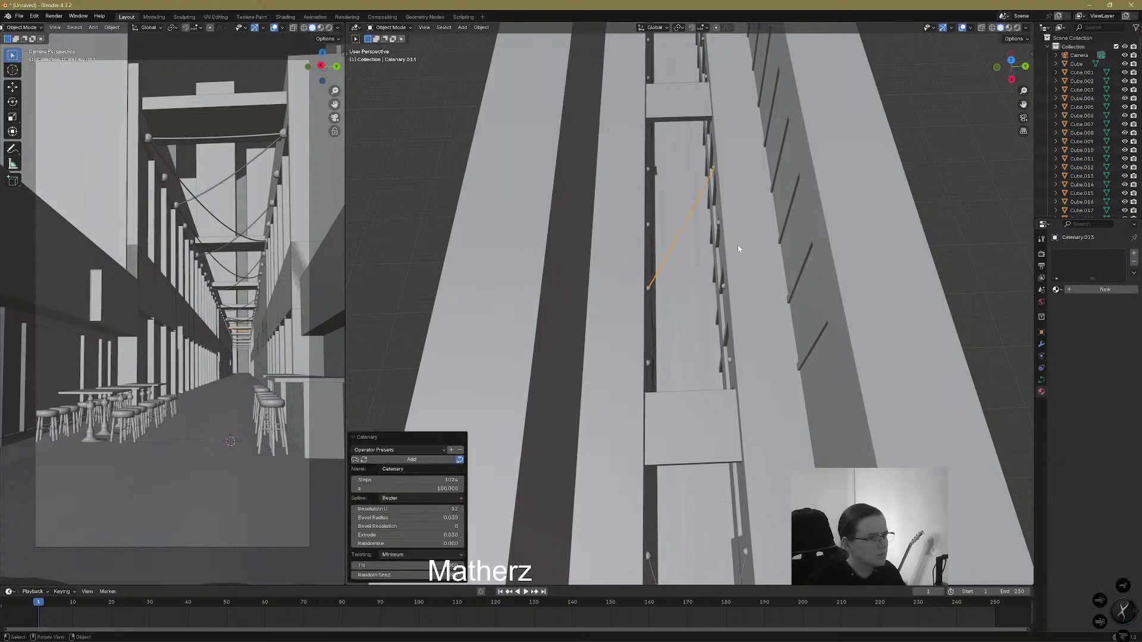
# Add a crossing Catenary curve in this bay, between the left-row sphere nearest the far bridge and the right-row sphere nearest the near bridge
pyautogui.click(649, 171)
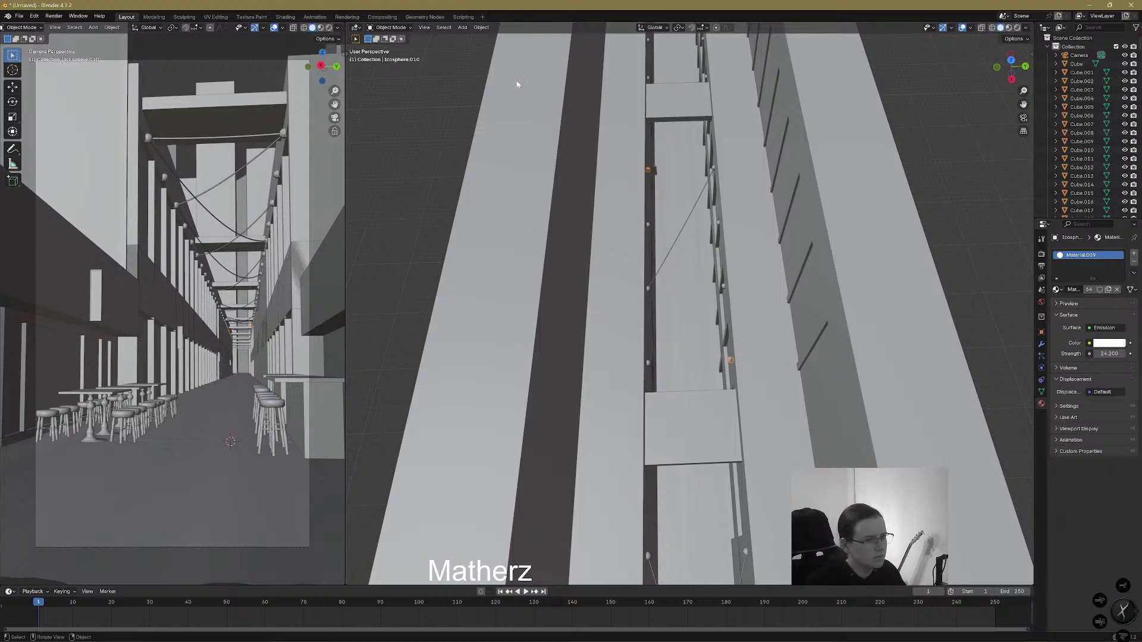
pyautogui.click(462, 28)
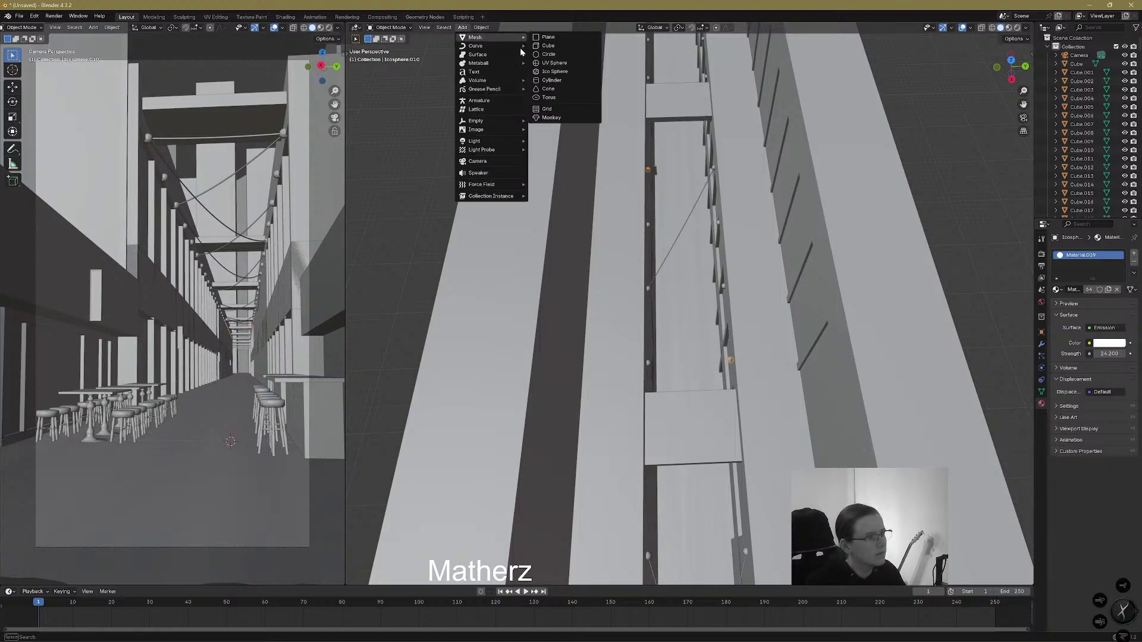
pyautogui.moveTo(501, 47)
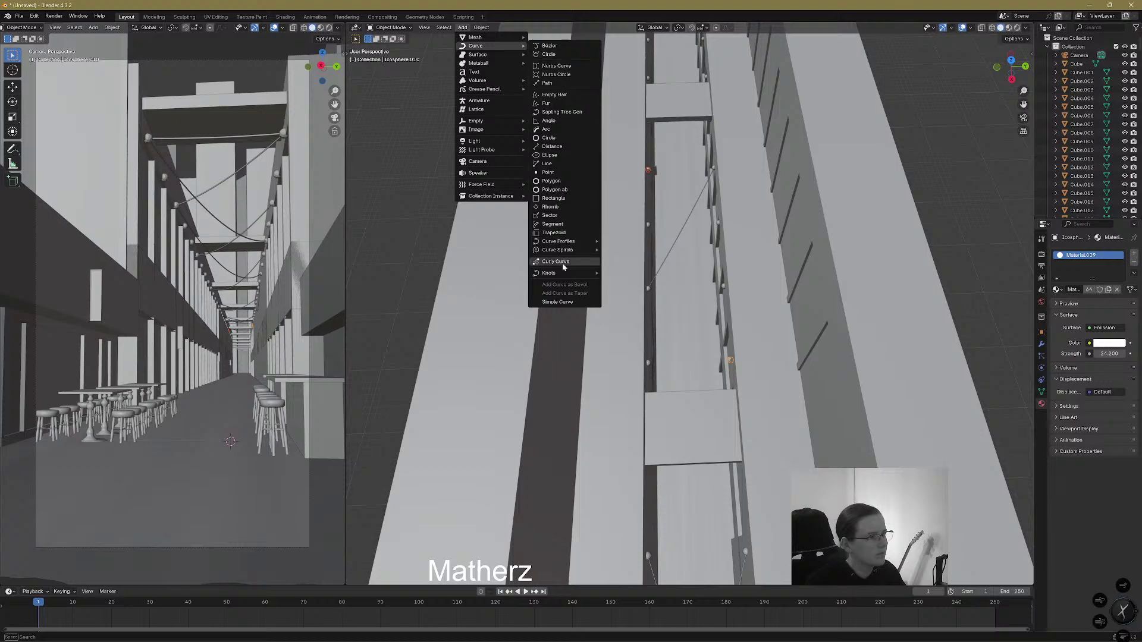
pyautogui.moveTo(578, 274)
pyautogui.click(637, 313)
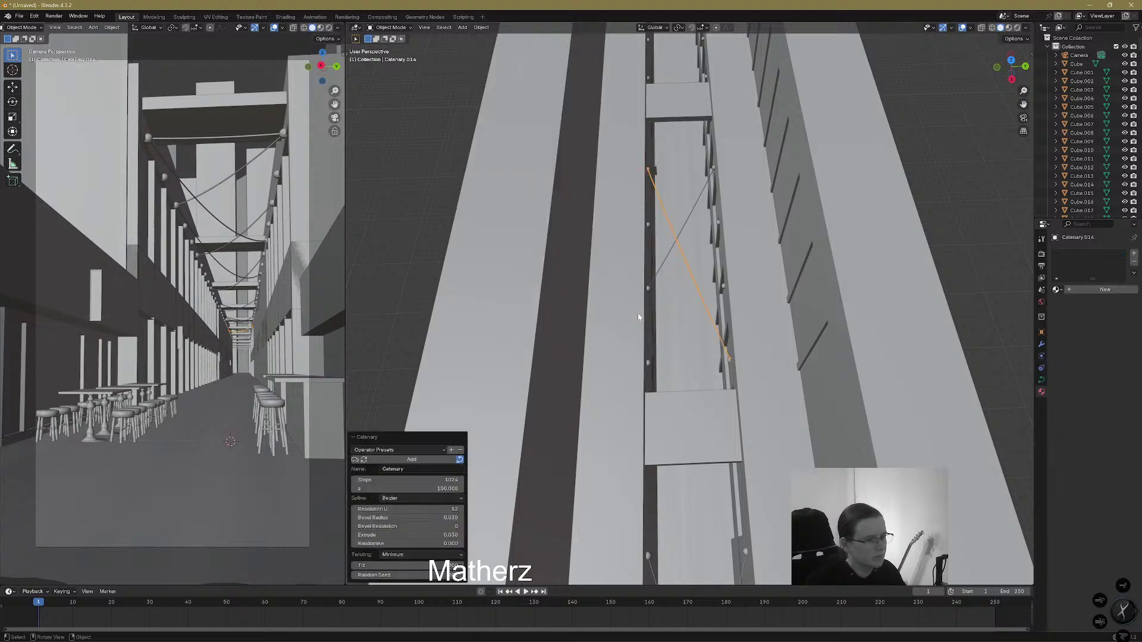
# Add a Catenary curve from the left-row sphere nearest the near bridge to the second right-row sphere past that bridge
pyautogui.click(647, 365)
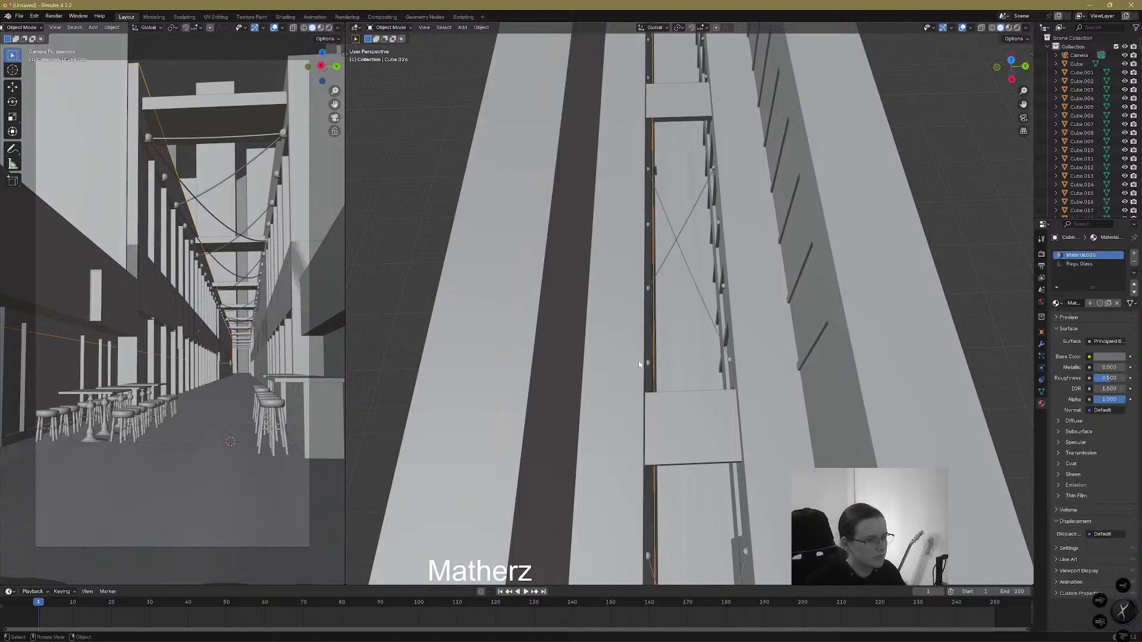
pyautogui.click(649, 363)
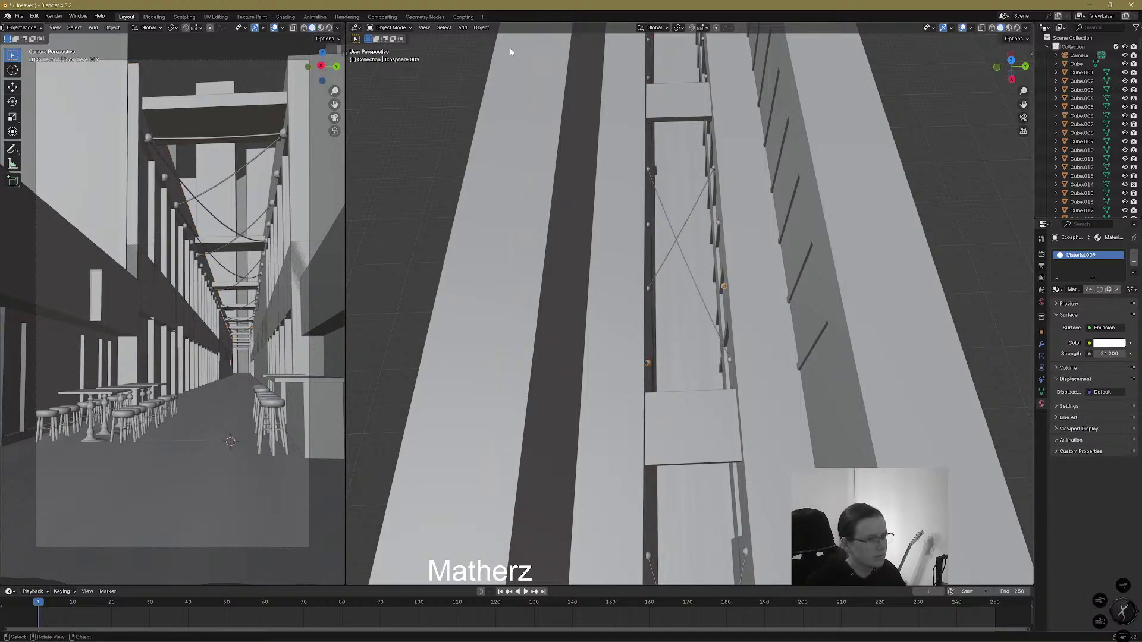
pyautogui.click(443, 27)
pyautogui.moveTo(462, 27)
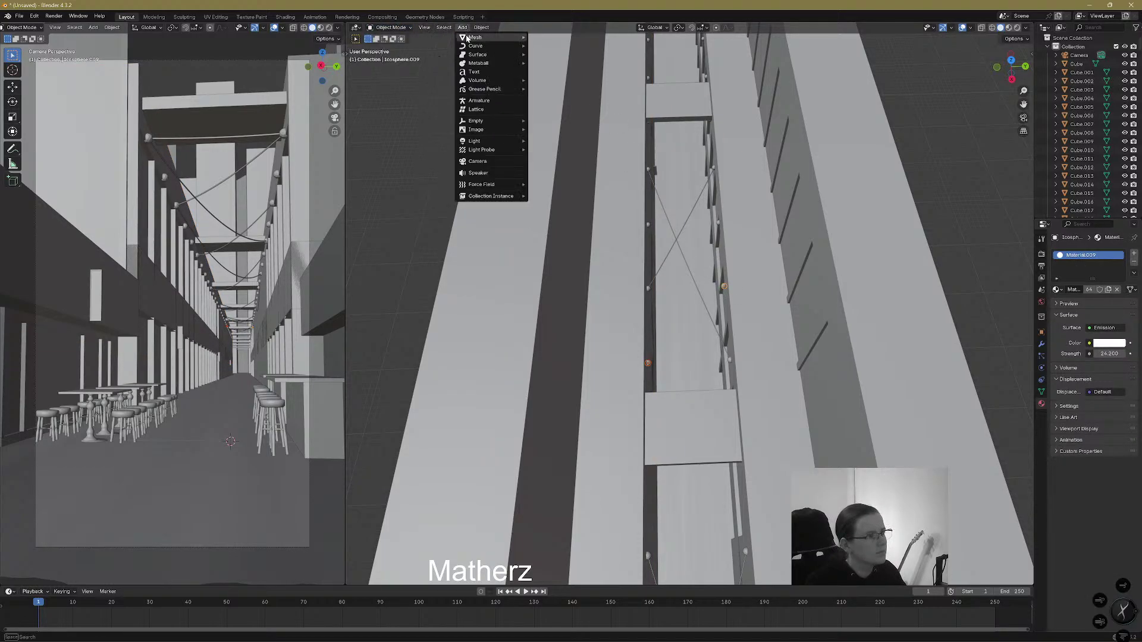
pyautogui.moveTo(488, 47)
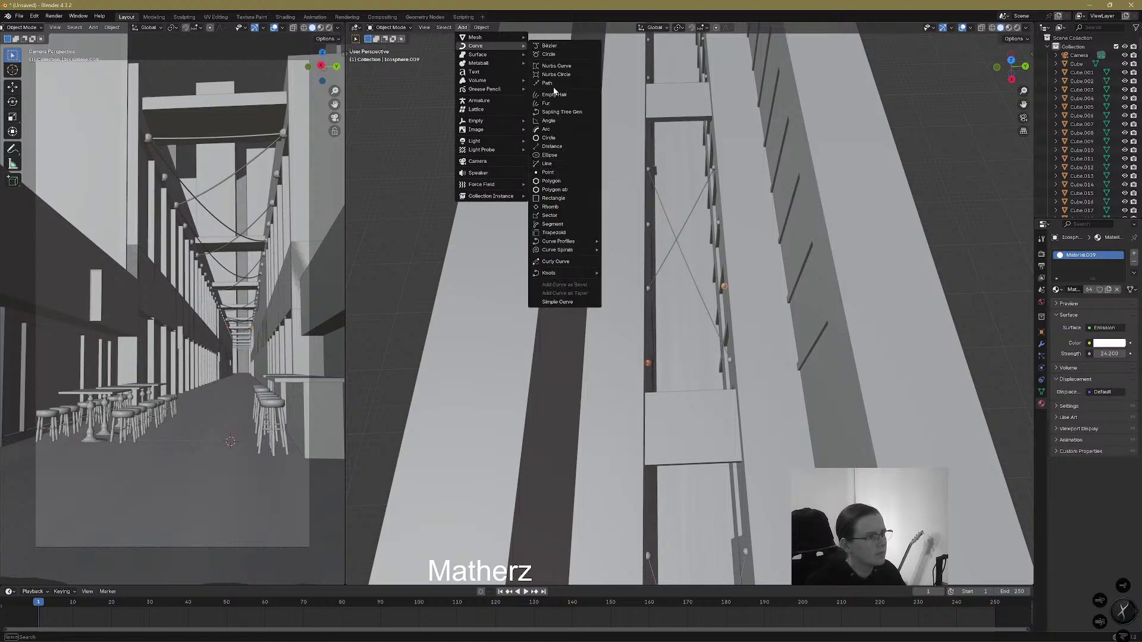
pyautogui.moveTo(565, 273)
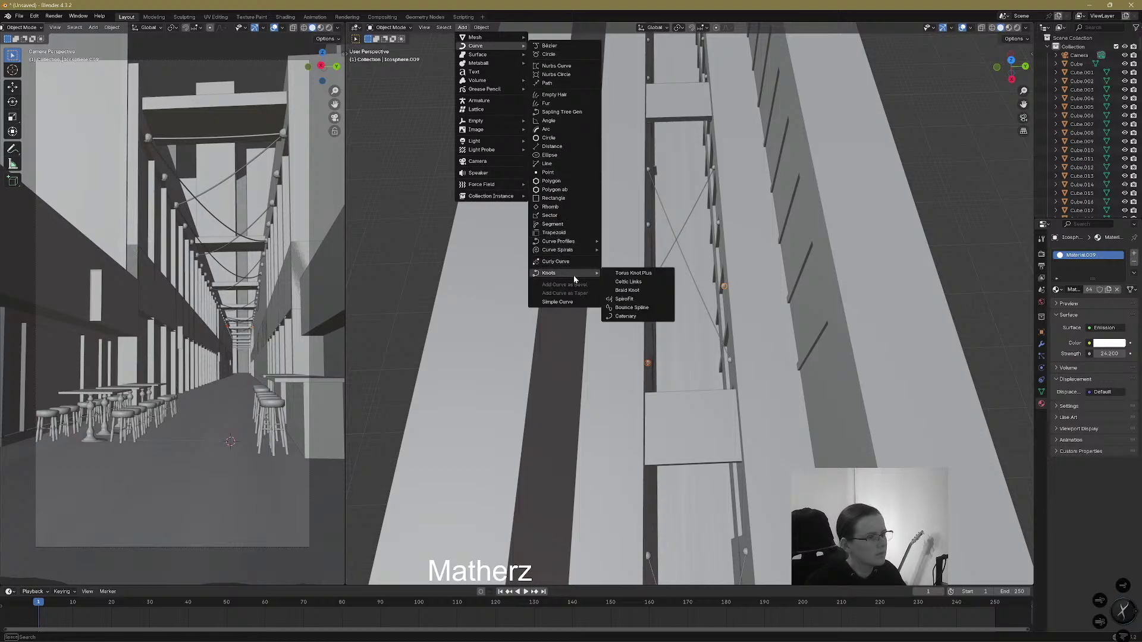
pyautogui.click(636, 316)
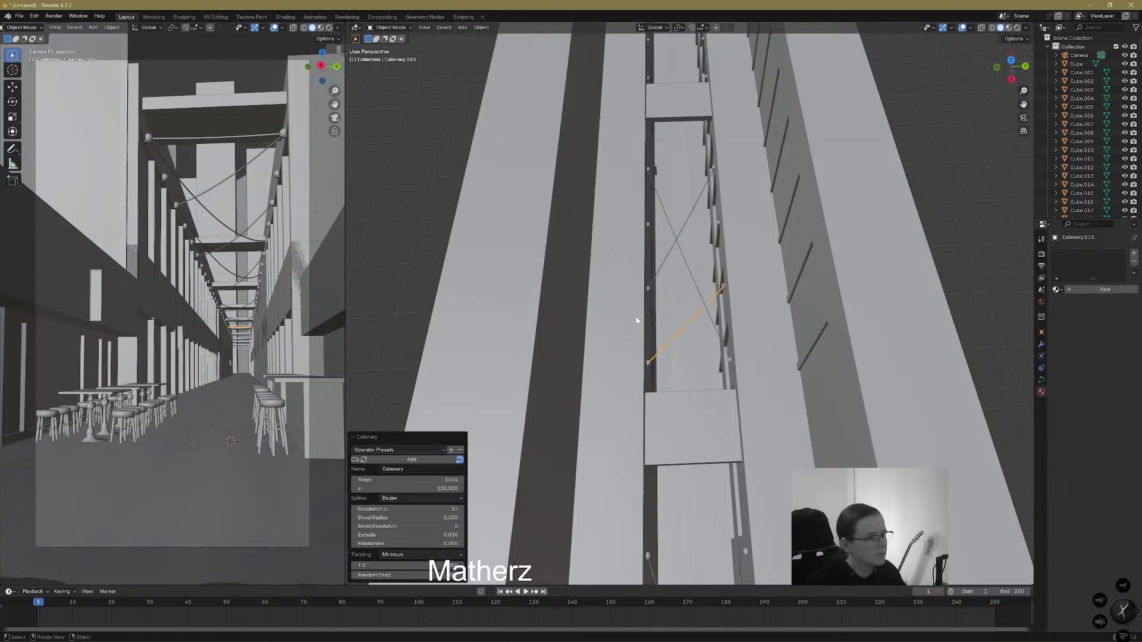
# Add a Catenary curve from the second left-row sphere beyond the far bridge to the right-row sphere nearest that bridge
pyautogui.click(706, 79)
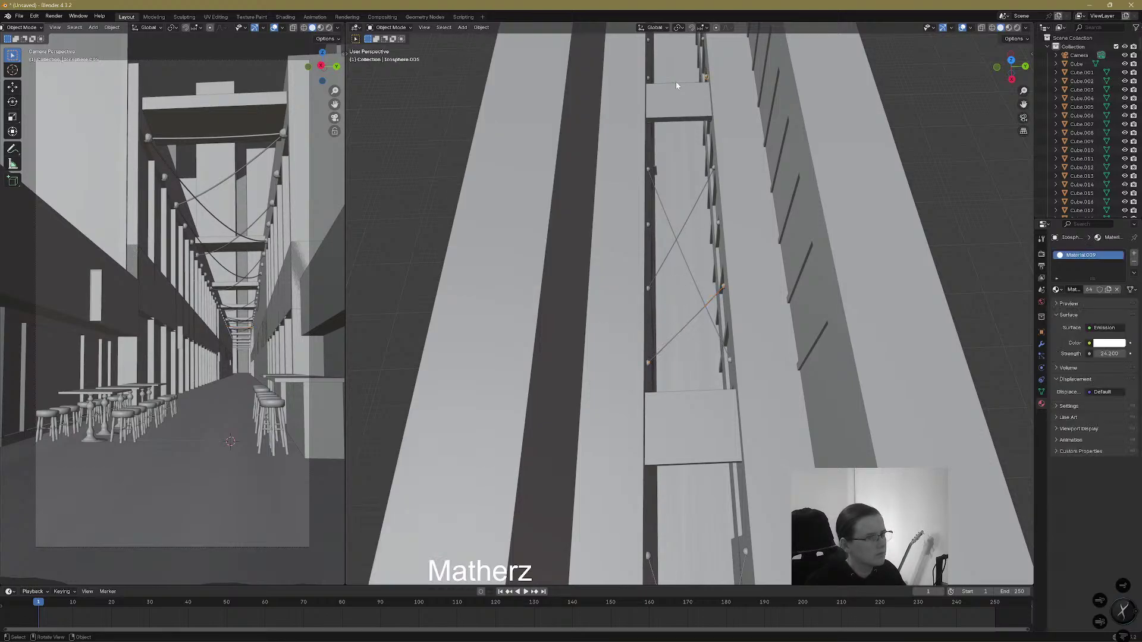
pyautogui.keyDown('shift'); pyautogui.click(647, 48); pyautogui.keyUp('shift')
pyautogui.hotkey('ctrl', 'z')
pyautogui.click(706, 79)
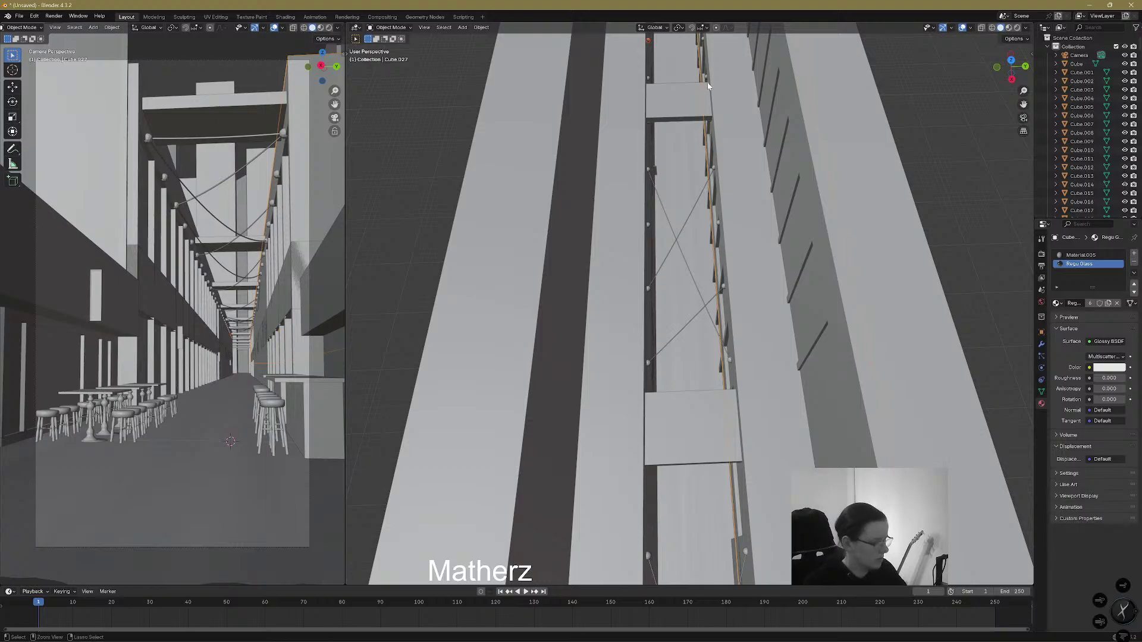
pyautogui.hotkey('ctrl', 'z')
pyautogui.click(706, 78)
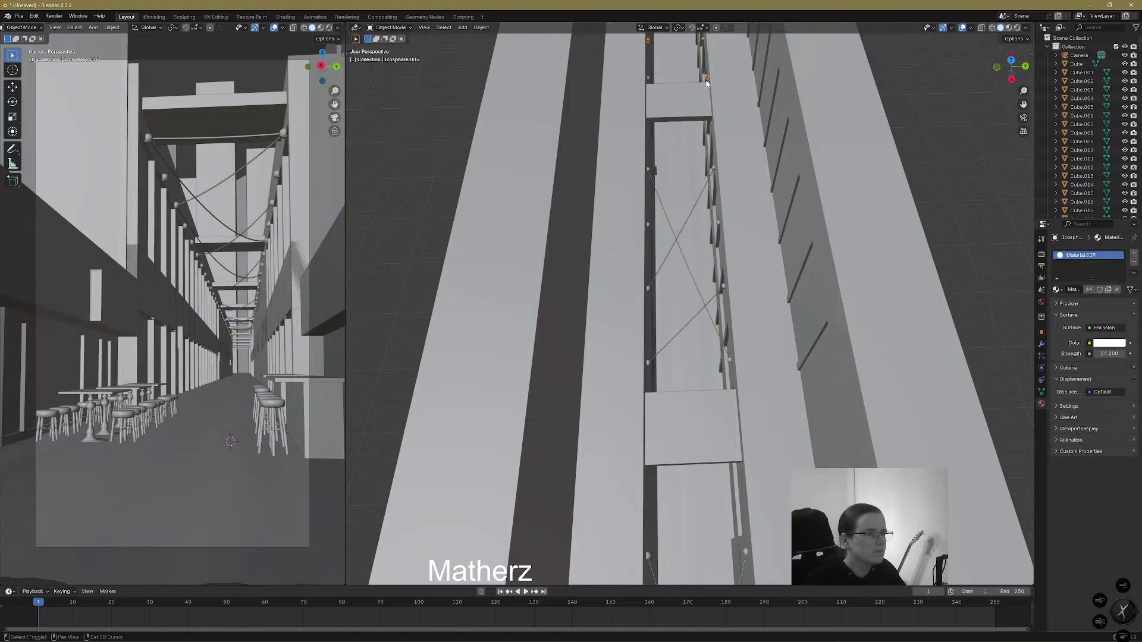
pyautogui.click(462, 28)
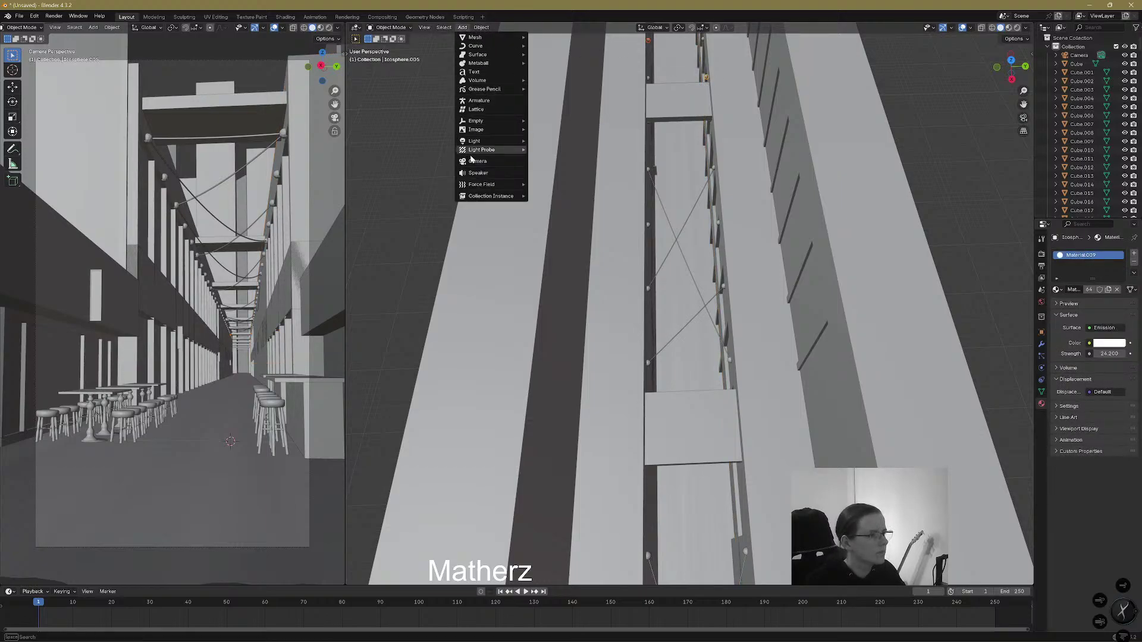
pyautogui.moveTo(488, 46)
pyautogui.moveTo(572, 273)
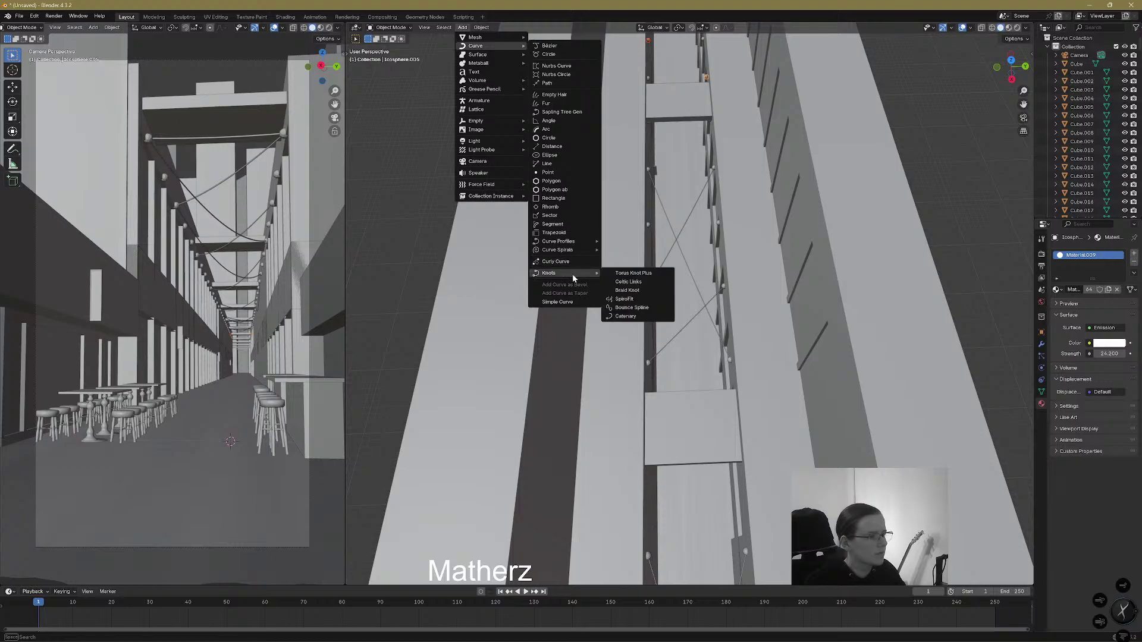
pyautogui.click(634, 317)
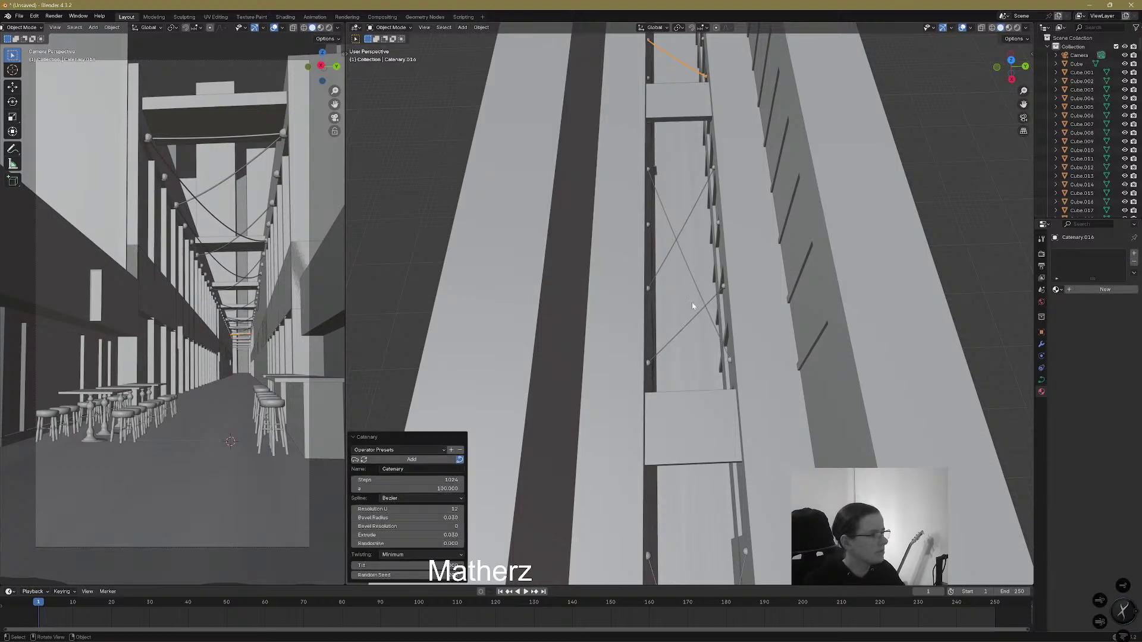
# Switch the camera view to rendered shading and enable Depth of Field on the camera
pyautogui.moveTo(686, 368); pyautogui.dragTo(690, 328, button='middle')
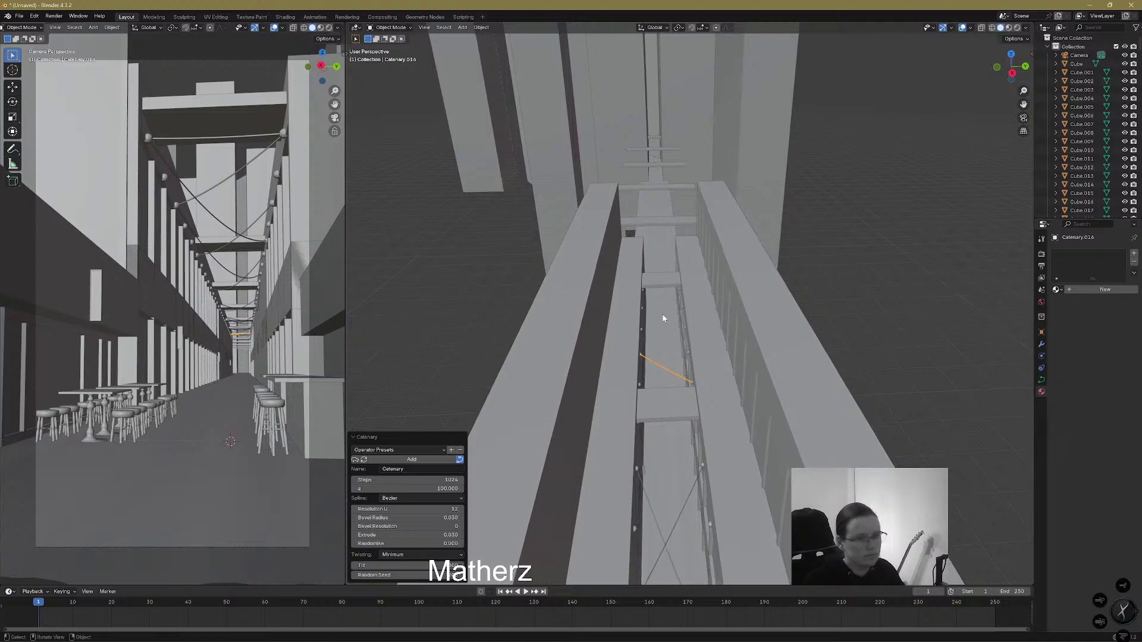
pyautogui.scroll(-2, 673, 332)
pyautogui.scroll(-6, 676, 338)
pyautogui.moveTo(666, 424); pyautogui.dragTo(665, 380, button='middle')
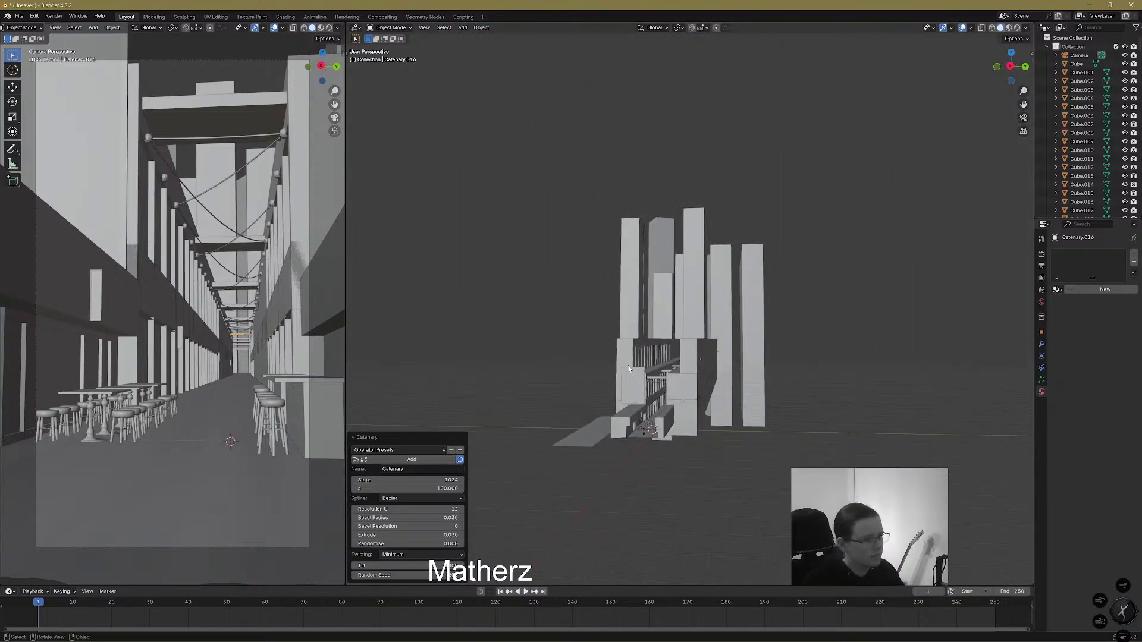
pyautogui.click(329, 27)
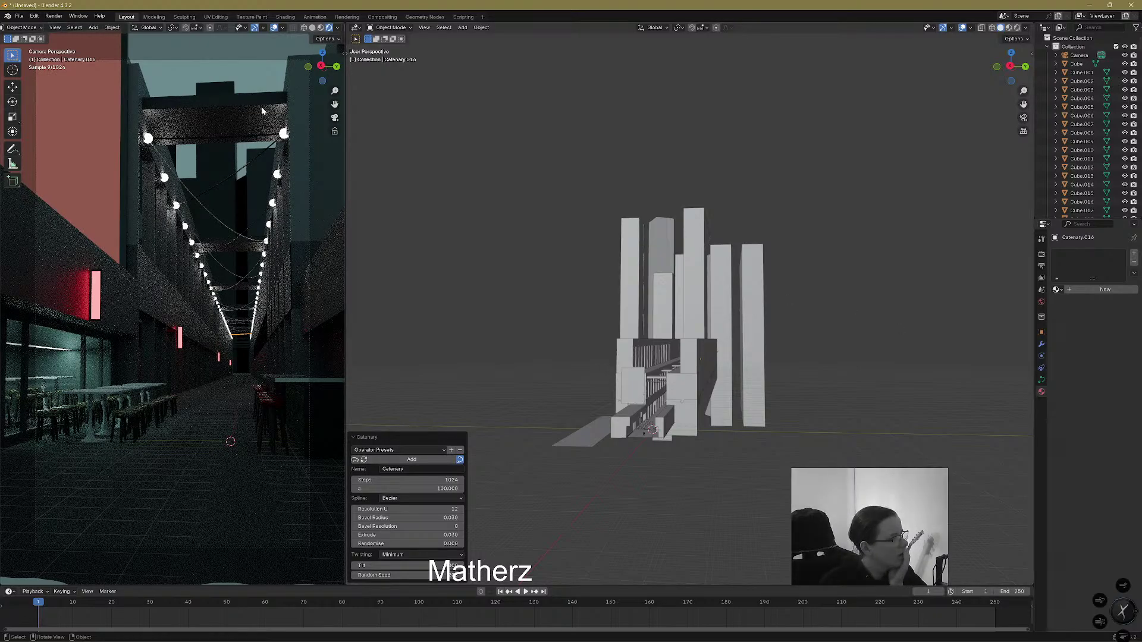
pyautogui.click(277, 59)
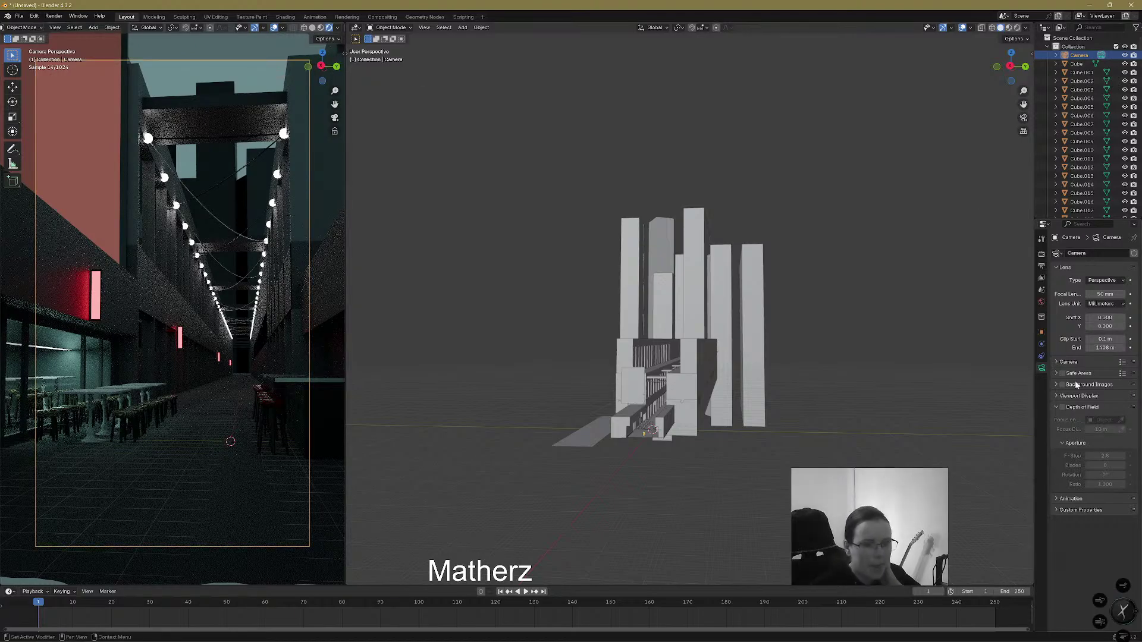
pyautogui.click(1062, 409)
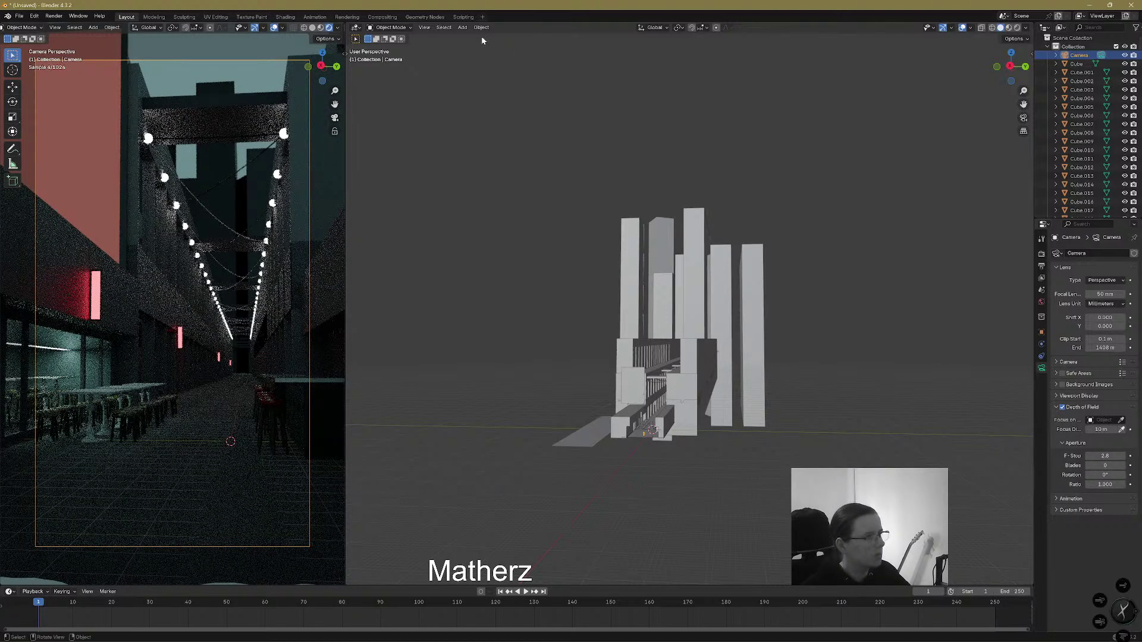
# Add a Plain Axes empty to the scene
pyautogui.click(463, 28)
pyautogui.moveTo(479, 34)
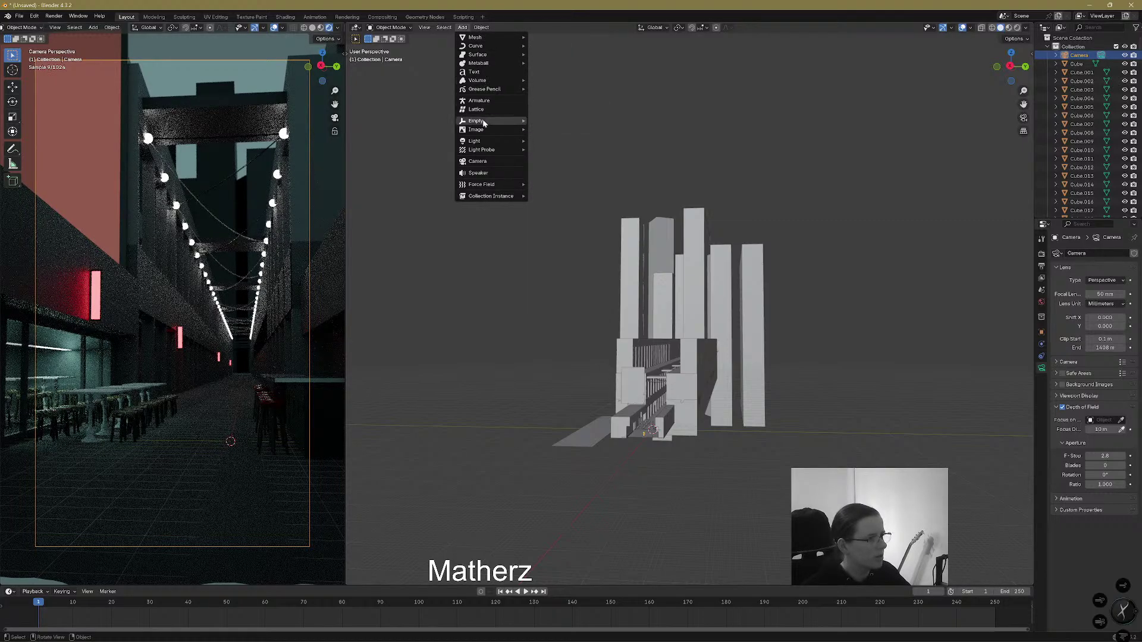
pyautogui.moveTo(483, 125)
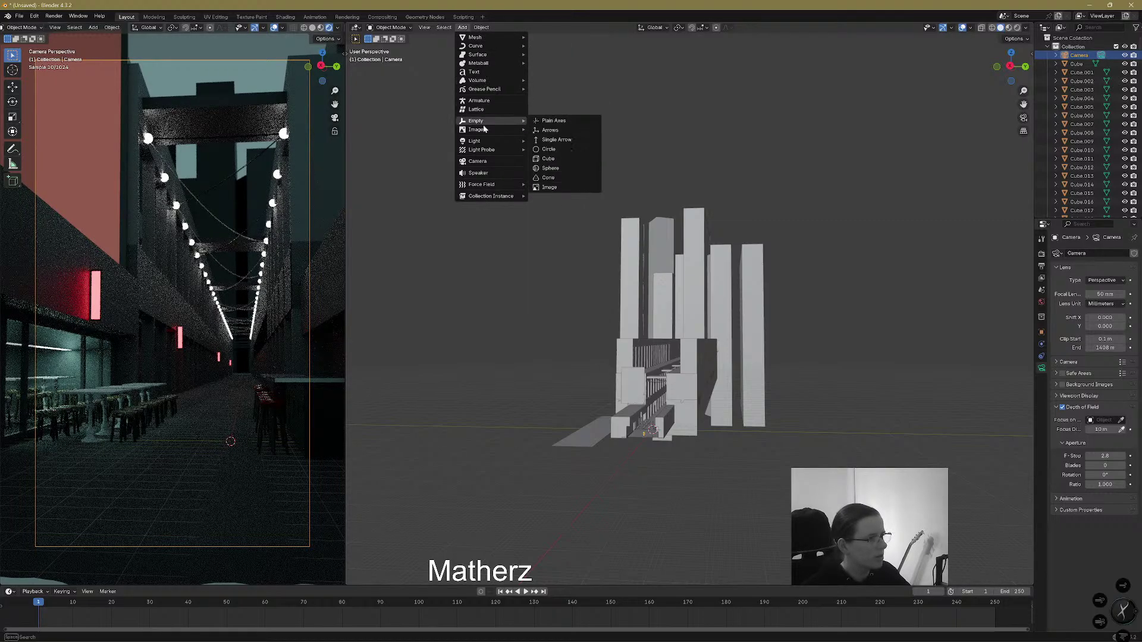
pyautogui.click(553, 121)
# Move the empty down the alley along X to the farther tables, and shift it about -1.6 m along Y
pyautogui.scroll(5, 658, 447)
pyautogui.scroll(-8, 684, 475)
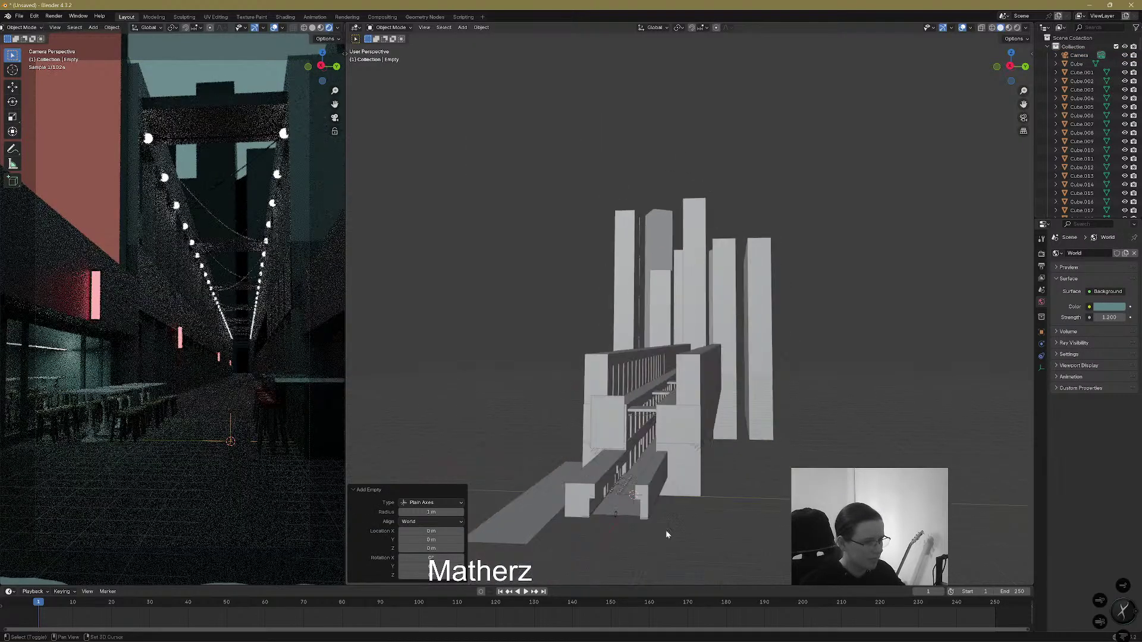
pyautogui.moveTo(754, 458); pyautogui.dragTo(716, 348, button='middle')
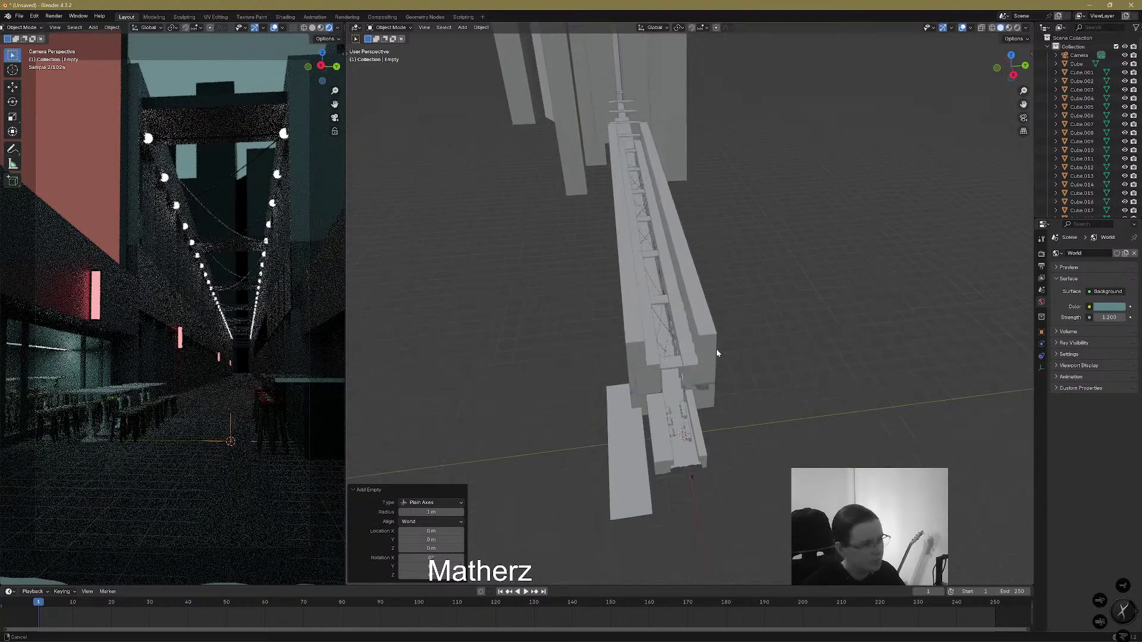
pyautogui.scroll(4, 717, 346)
pyautogui.scroll(3, 720, 341)
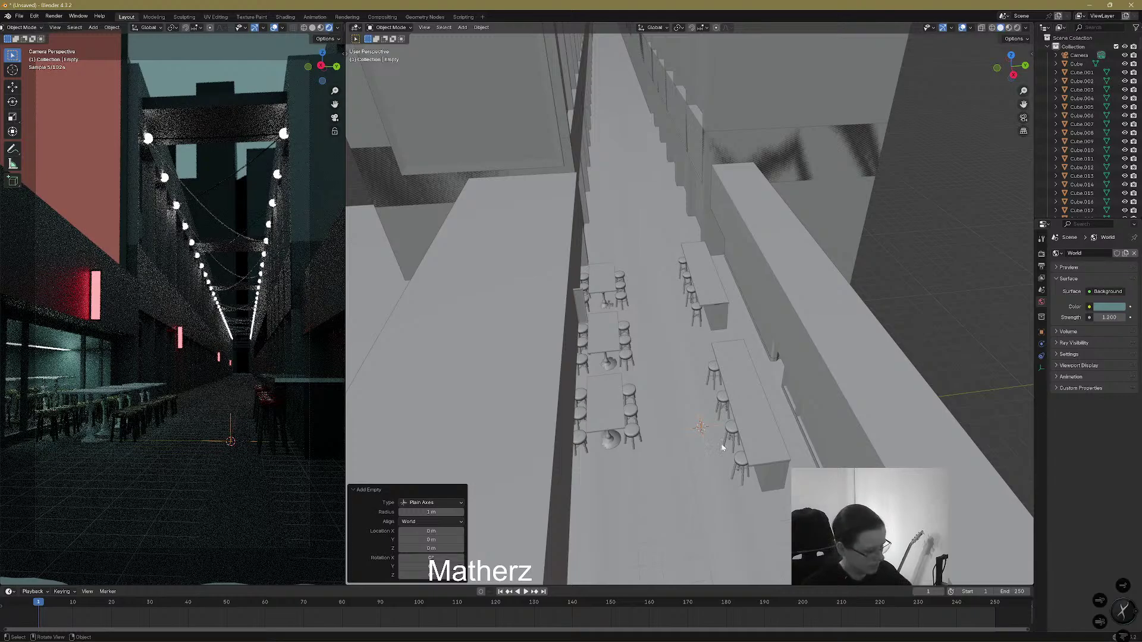
pyautogui.press('g')
pyautogui.press('x')
pyautogui.click(667, 314)
pyautogui.moveTo(673, 364)
pyautogui.mouseDown(button='middle')
pyautogui.moveTo(670, 341)
pyautogui.moveTo(676, 361)
pyautogui.mouseUp(button='middle')
pyautogui.press('g')
pyautogui.press('x')
pyautogui.click(605, 281)
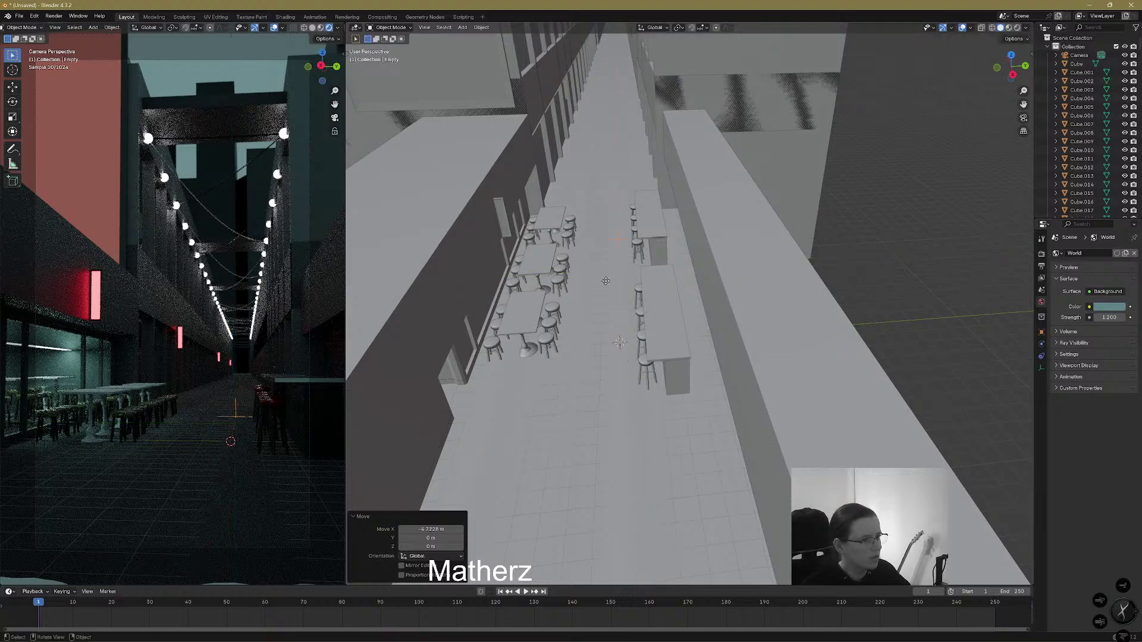
pyautogui.press('g')
pyautogui.press('y')
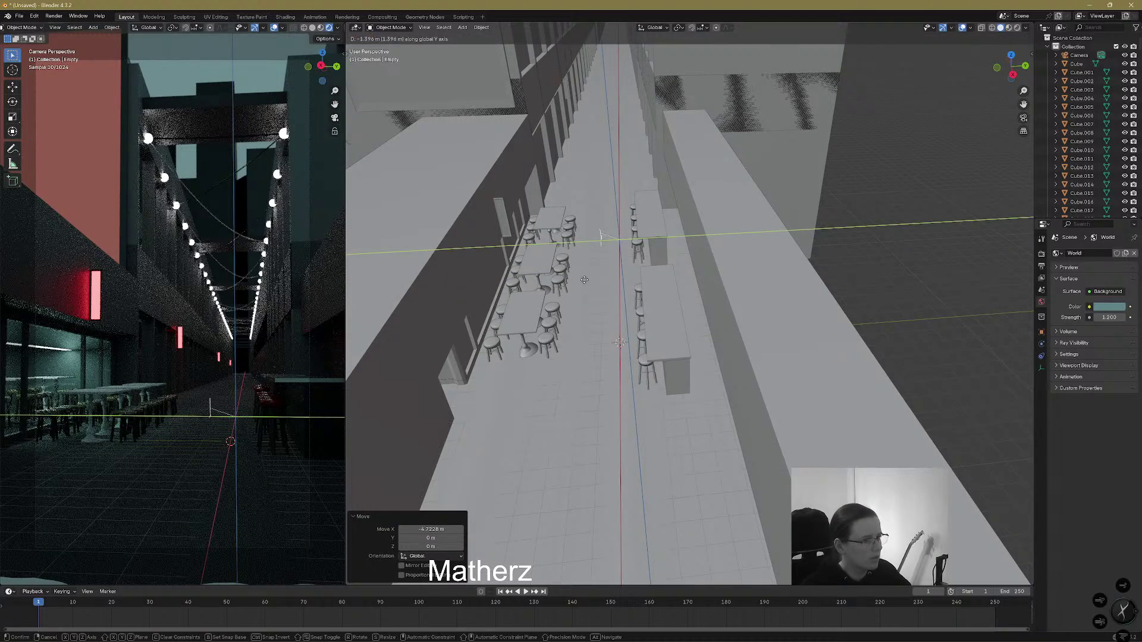
pyautogui.click(584, 279)
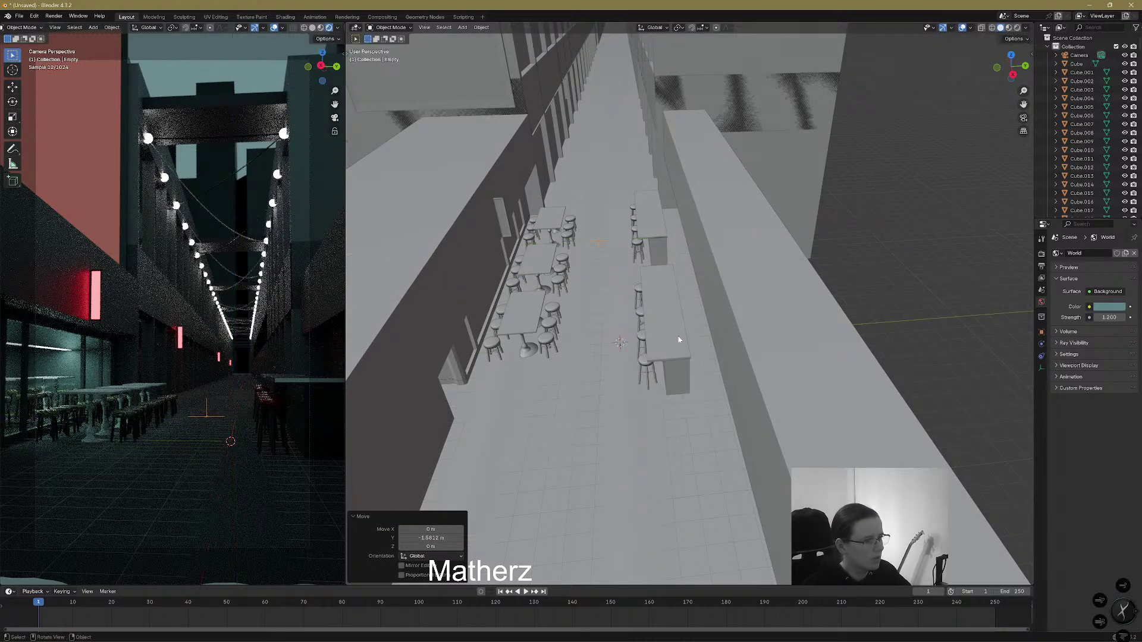
# Set the empty as the camera's depth of field focus object and set the F-Stop to 0.1
pyautogui.click(274, 61)
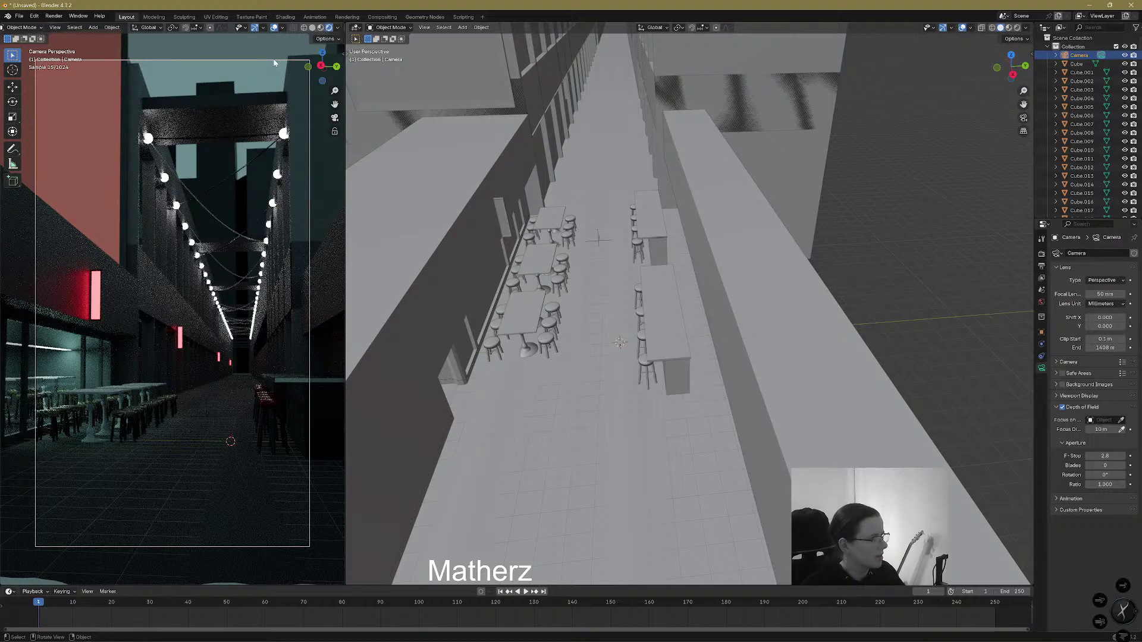
pyautogui.click(1121, 420)
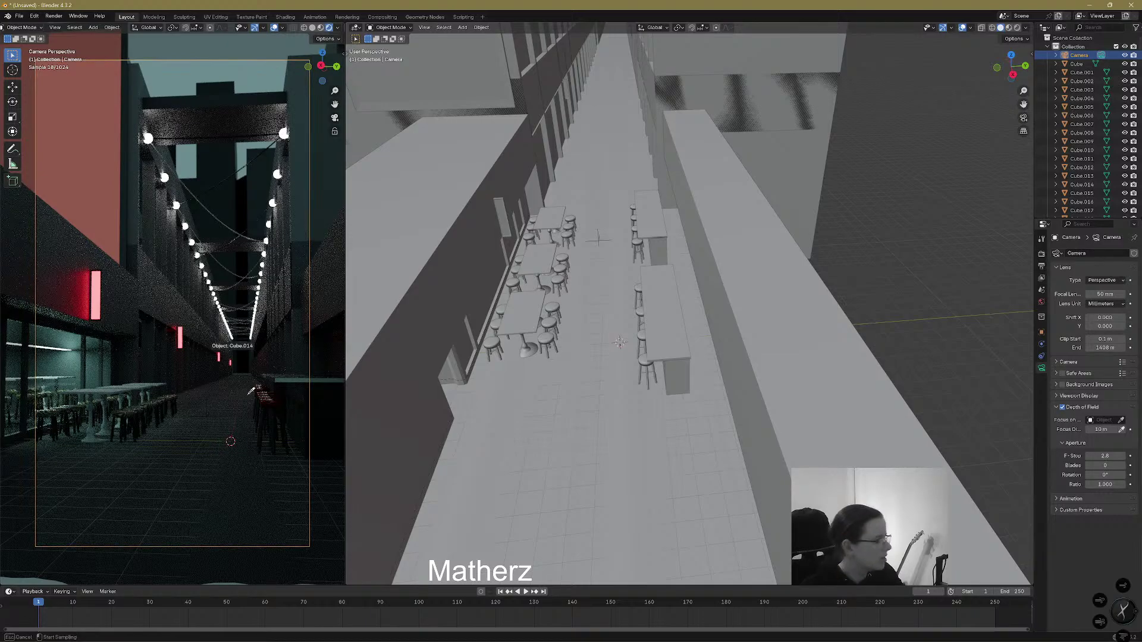
pyautogui.click(209, 404)
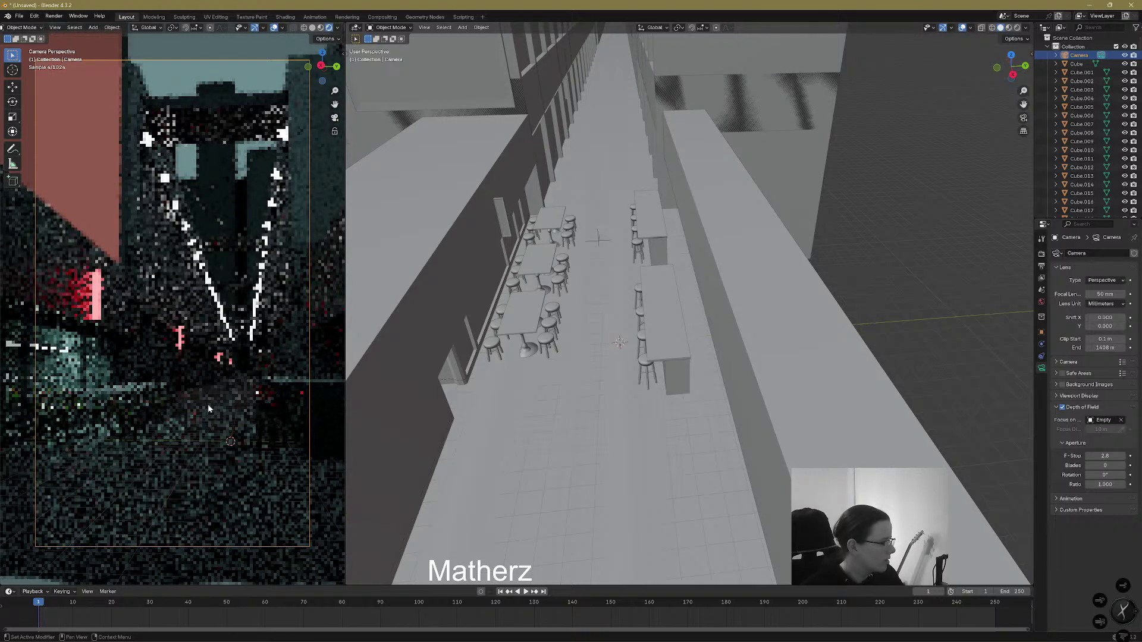
pyautogui.moveTo(1104, 456); pyautogui.dragTo(1070, 456)
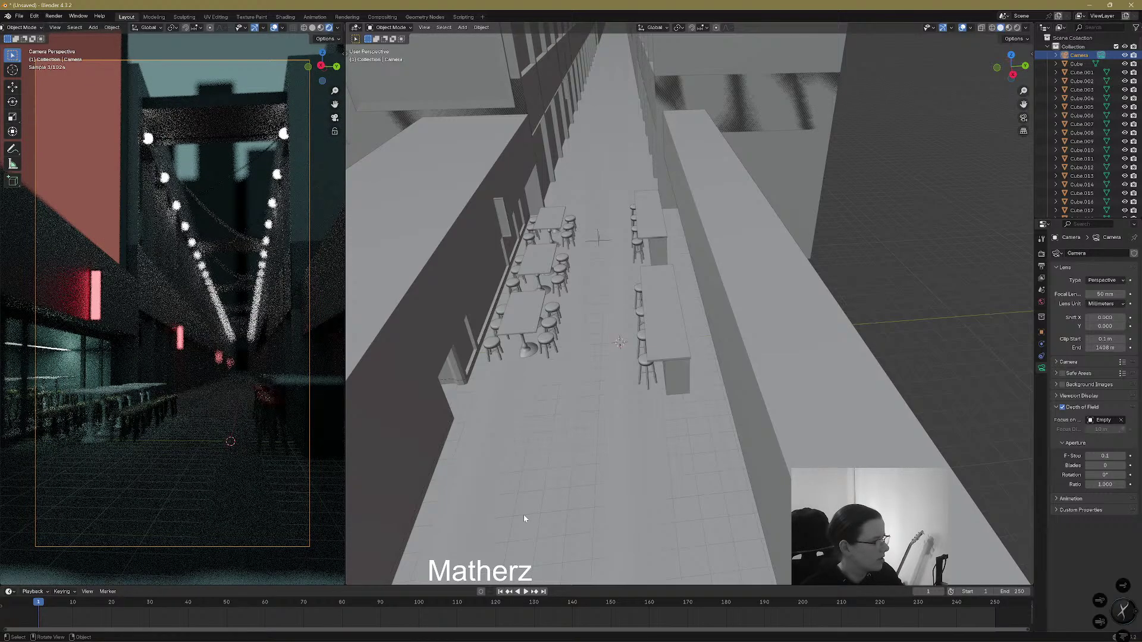
# Widen the camera viewport and switch it to Material Preview shading
pyautogui.moveTo(345, 237); pyautogui.dragTo(690, 235)
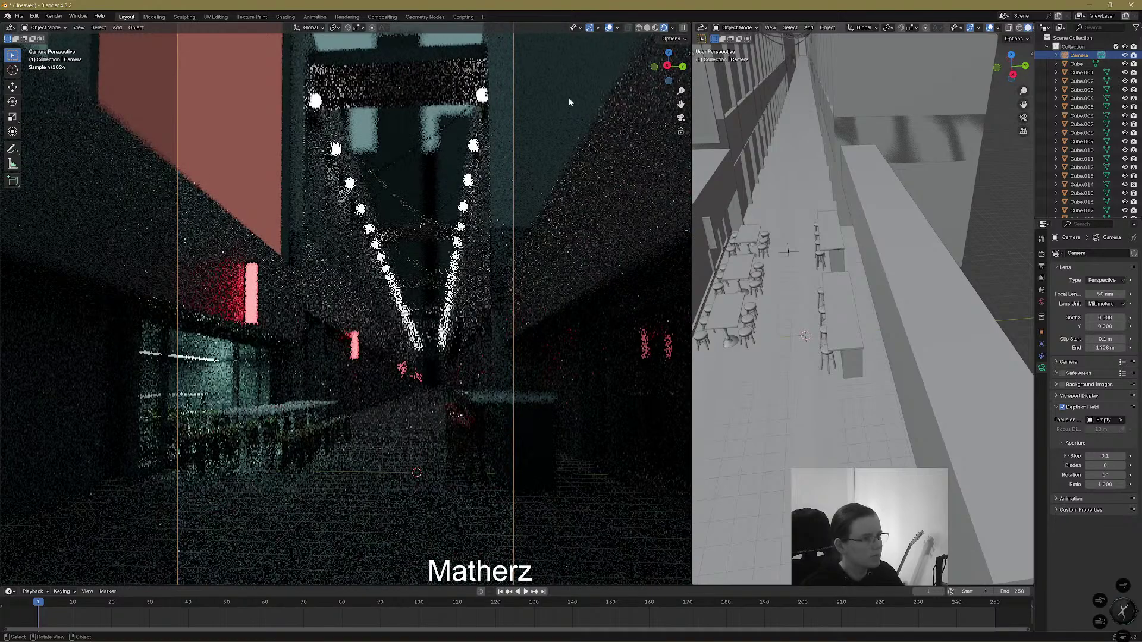
pyautogui.click(656, 28)
pyautogui.scroll(-1, 420, 365)
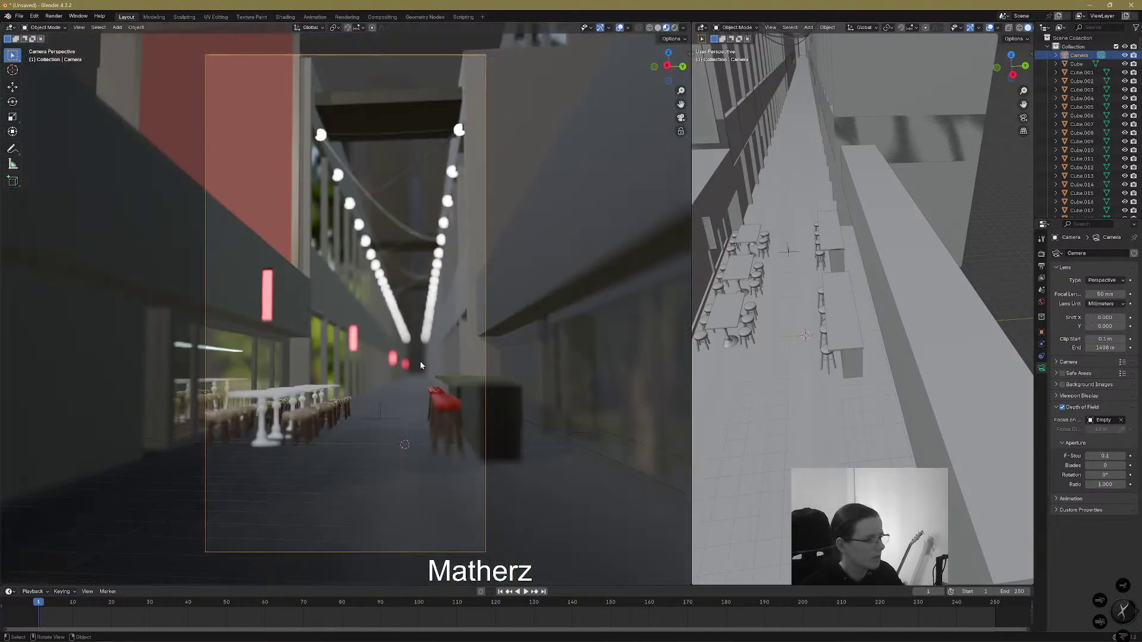
# Move the focus empty along X toward the camera, level with the nearest stools, and raise it about 1.3 m on Z
pyautogui.click(380, 409)
pyautogui.press('g')
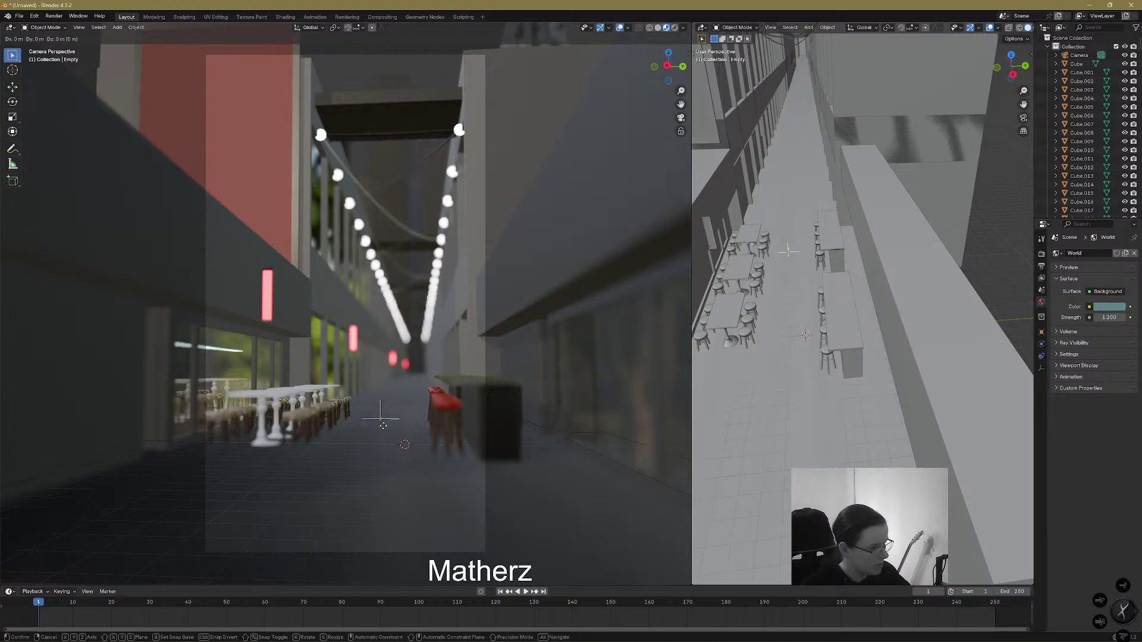
pyautogui.press('x')
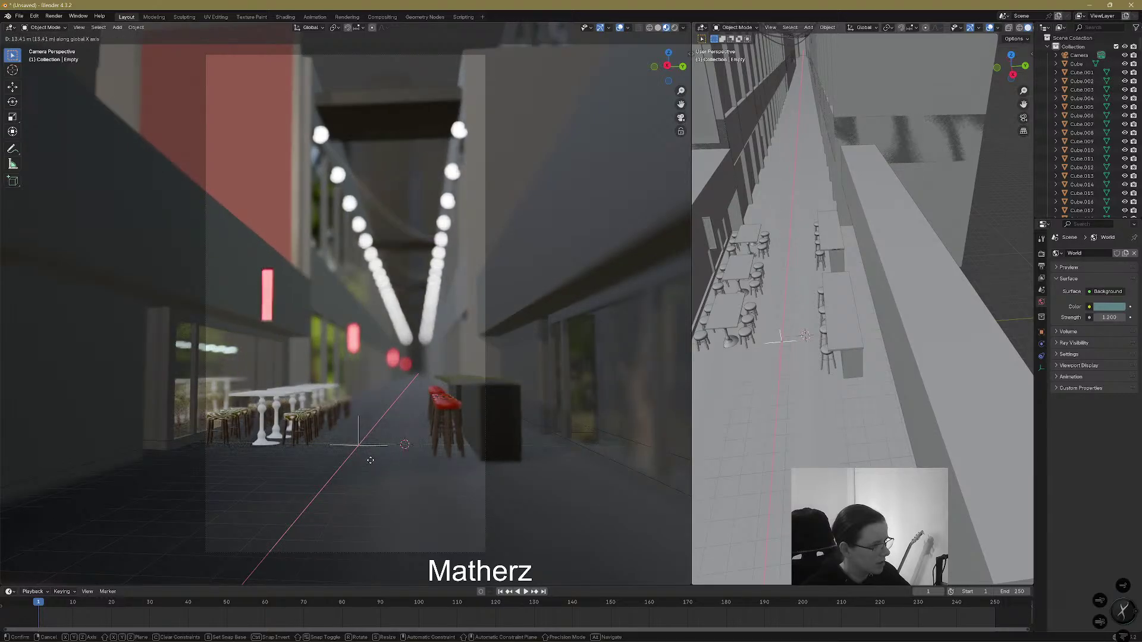
pyautogui.press('z')
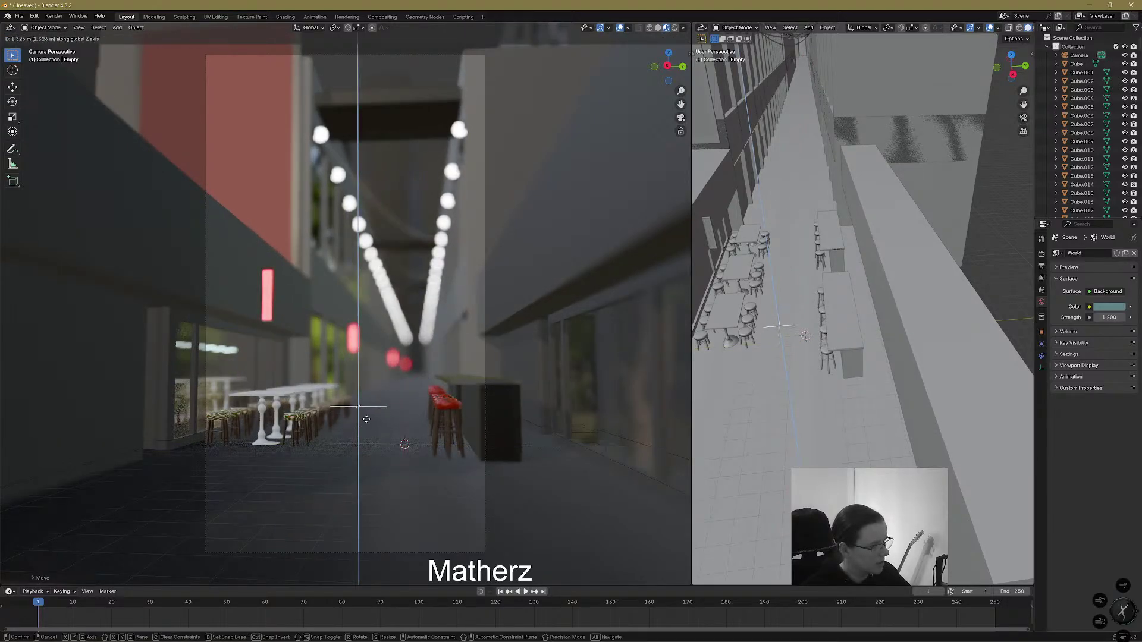
pyautogui.press('x')
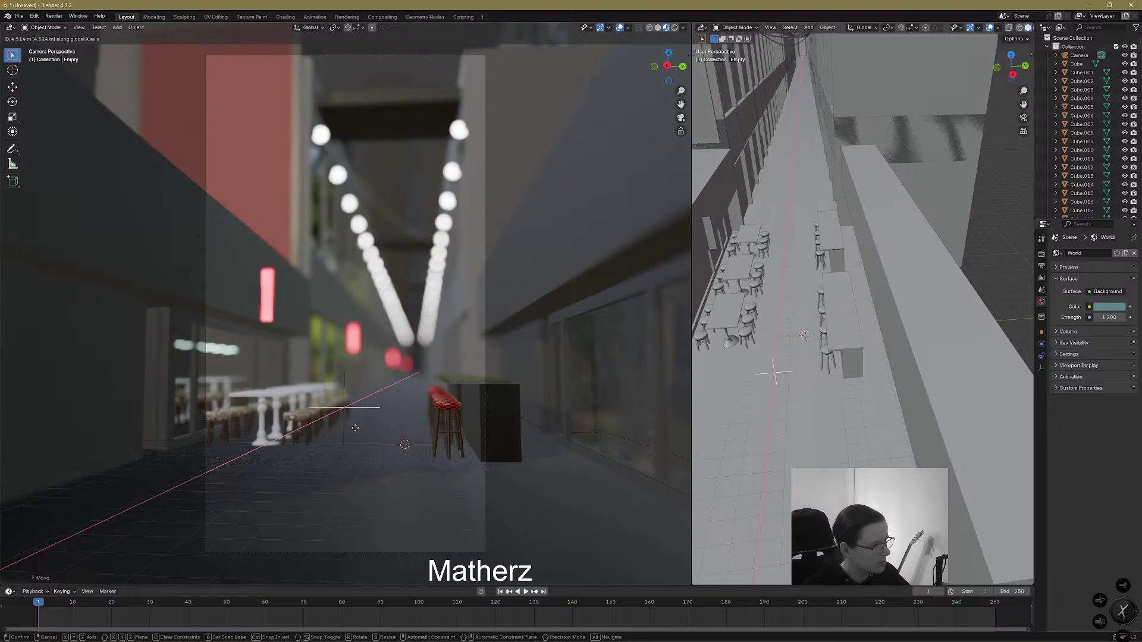
pyautogui.click(364, 430)
pyautogui.press('g')
pyautogui.moveTo(364, 429); pyautogui.dragTo(363, 427, button='middle')
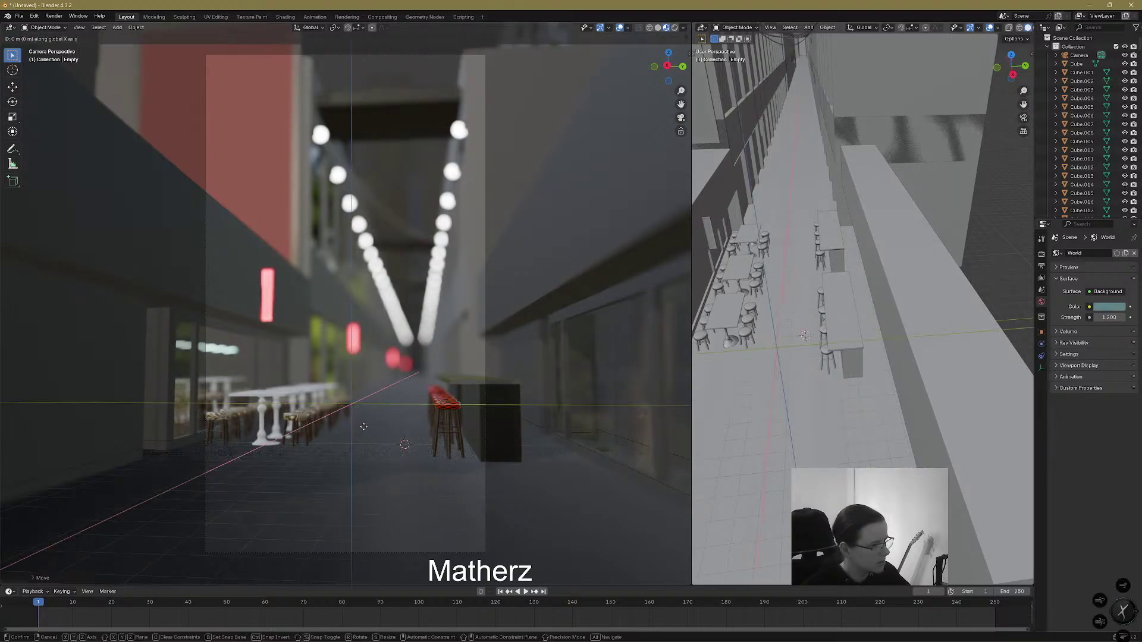
pyautogui.click(373, 429)
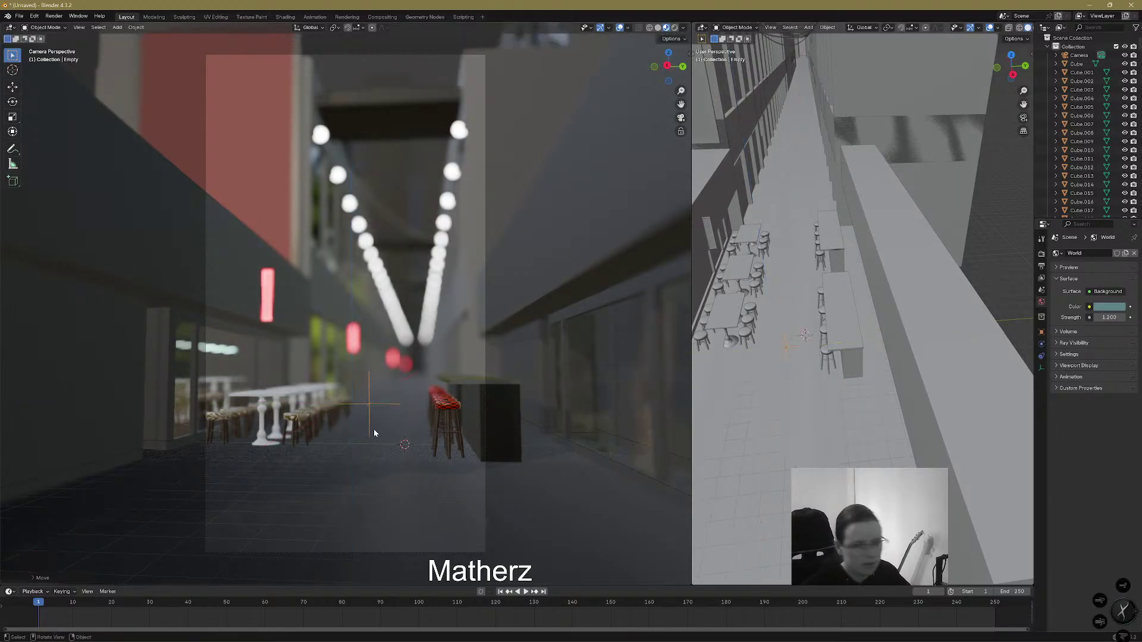
# Set the camera's F-Stop to 0.5 and preview the blur in rendered shading
pyautogui.click(451, 54)
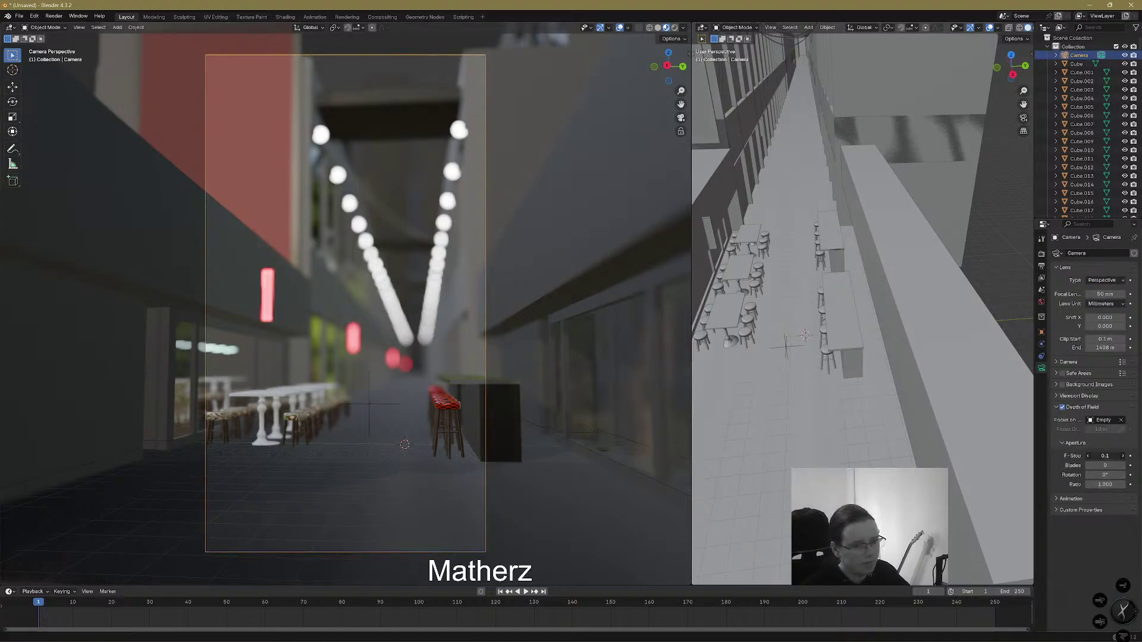
pyautogui.moveTo(1105, 456); pyautogui.dragTo(1111, 455)
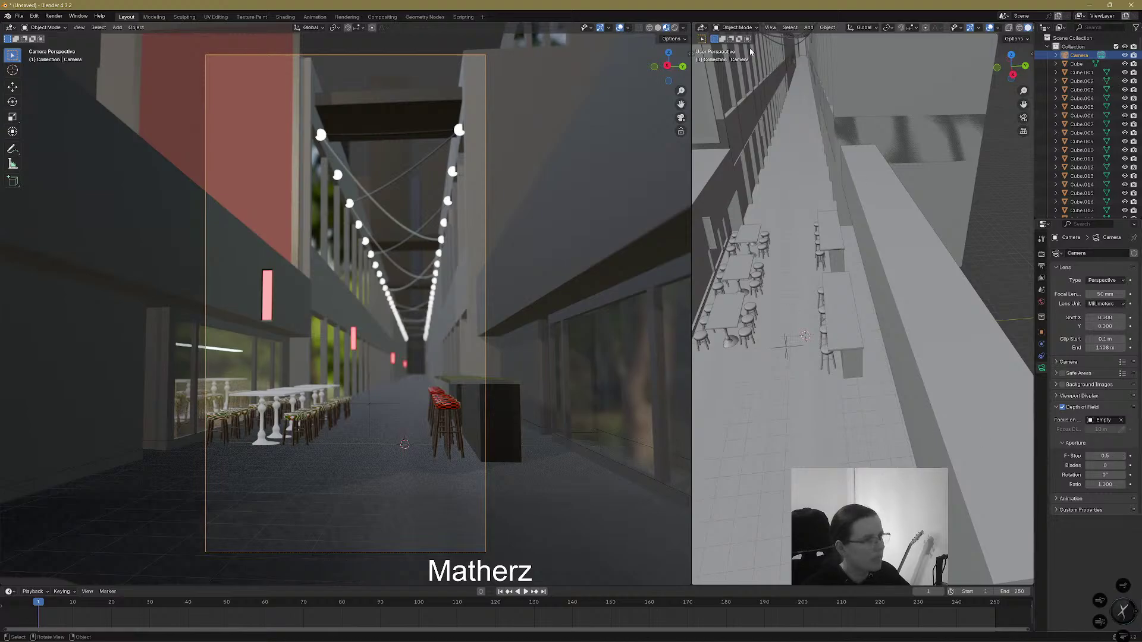
pyautogui.click(674, 27)
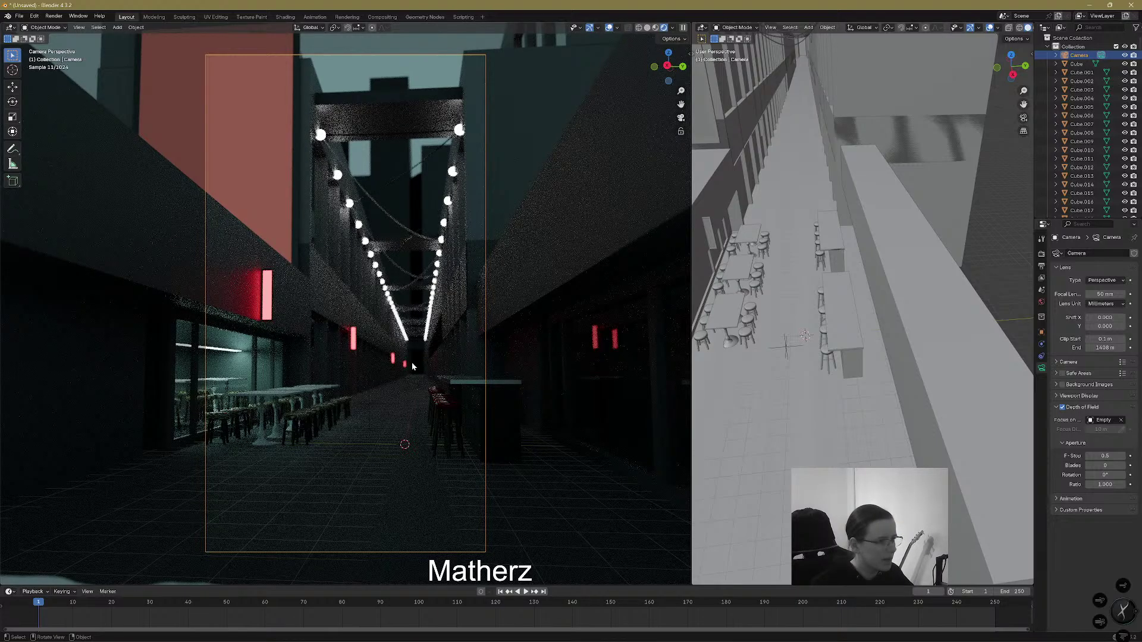
# Narrow the camera viewport again and return it to Solid shading
pyautogui.moveTo(691, 85); pyautogui.dragTo(529, 85)
pyautogui.moveTo(351, 92); pyautogui.dragTo(351, 91)
pyautogui.click(336, 28)
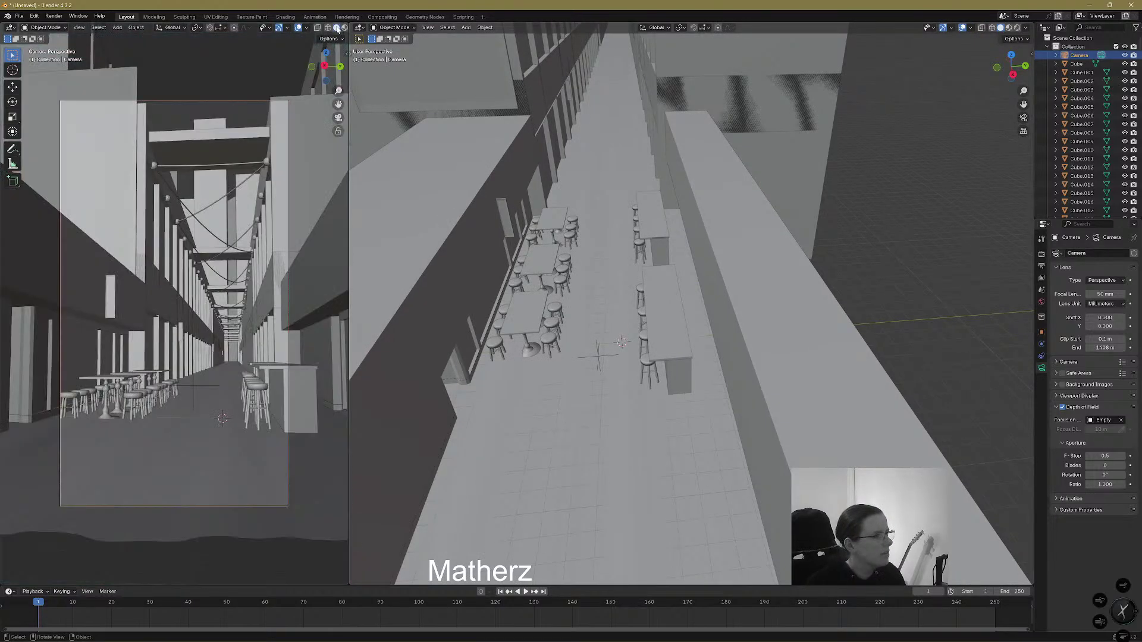
# Add a plane to the scene and rotate it 90° about the Y axis so it stands upright across the alley
pyautogui.scroll(-8, 775, 200)
pyautogui.keyDown('shift'); pyautogui.moveTo(702, 77); pyautogui.dragTo(804, 400, button='middle'); pyautogui.keyUp('shift')
pyautogui.moveTo(833, 285); pyautogui.dragTo(808, 288, button='middle')
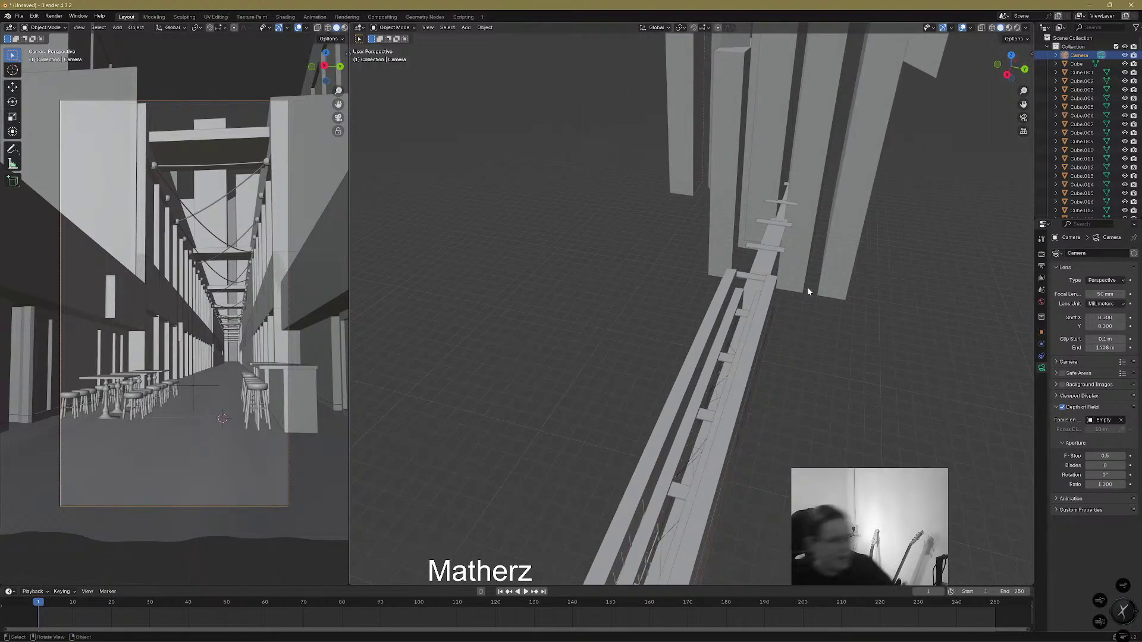
pyautogui.moveTo(808, 286); pyautogui.dragTo(529, 244, button='middle')
pyautogui.click(466, 28)
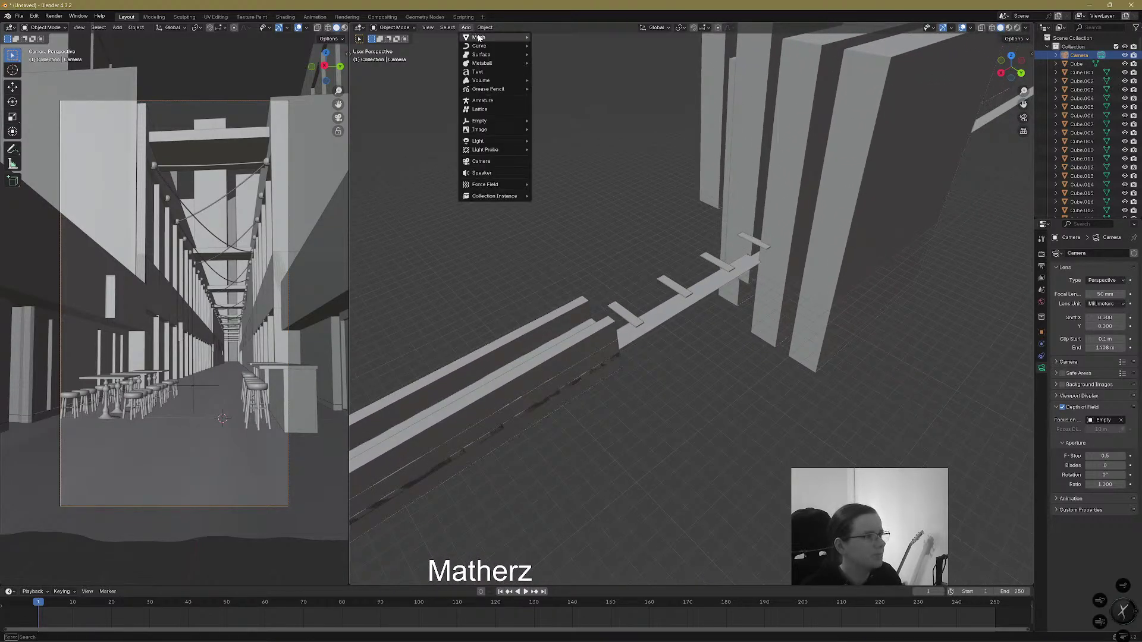
pyautogui.moveTo(494, 37)
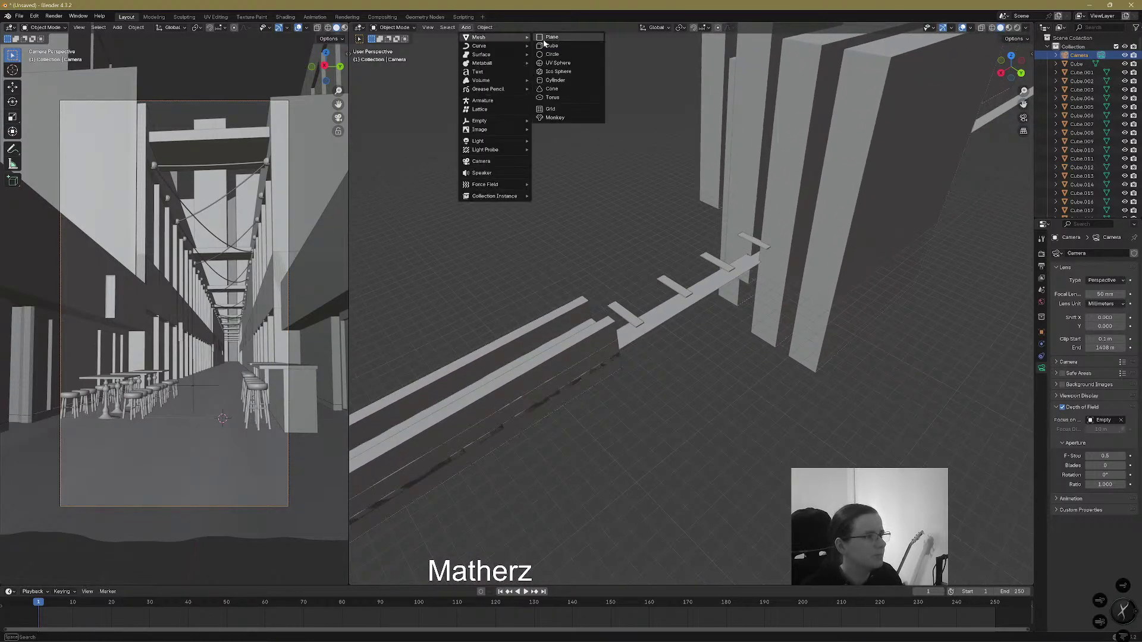
pyautogui.click(578, 38)
pyautogui.moveTo(604, 169)
pyautogui.mouseDown(button='middle')
pyautogui.moveTo(537, 433)
pyautogui.moveTo(606, 372)
pyautogui.moveTo(976, 273)
pyautogui.moveTo(800, 299)
pyautogui.mouseUp(button='middle')
pyautogui.scroll(5, 780, 459)
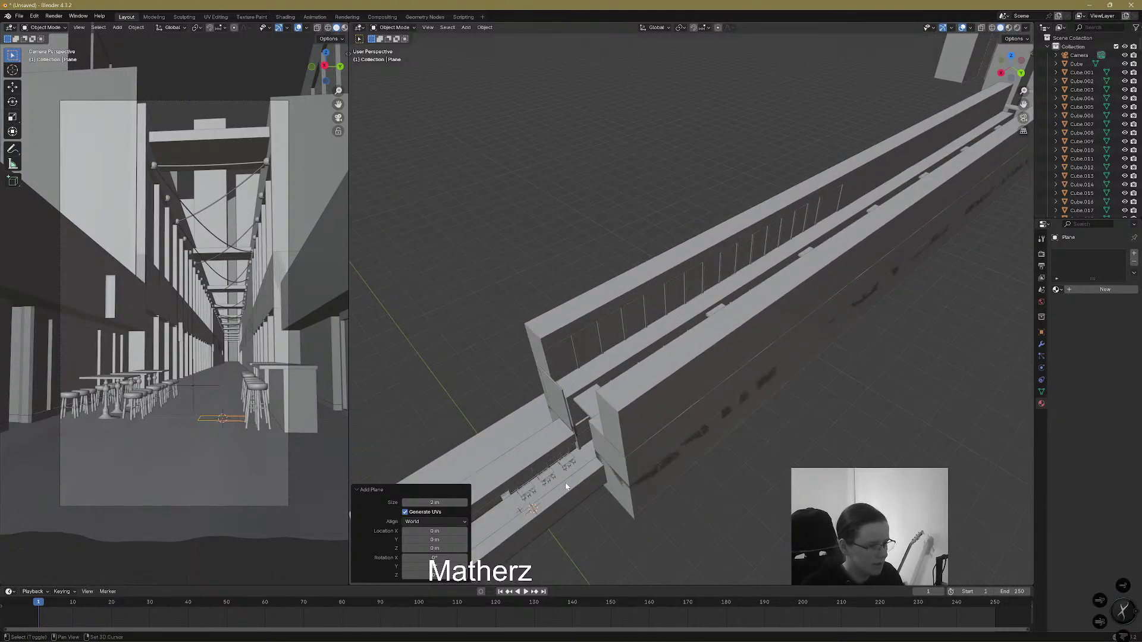
pyautogui.keyDown('shift'); pyautogui.moveTo(541, 571); pyautogui.dragTo(652, 464, button='middle'); pyautogui.keyUp('shift')
pyautogui.press('r')
pyautogui.press('y')
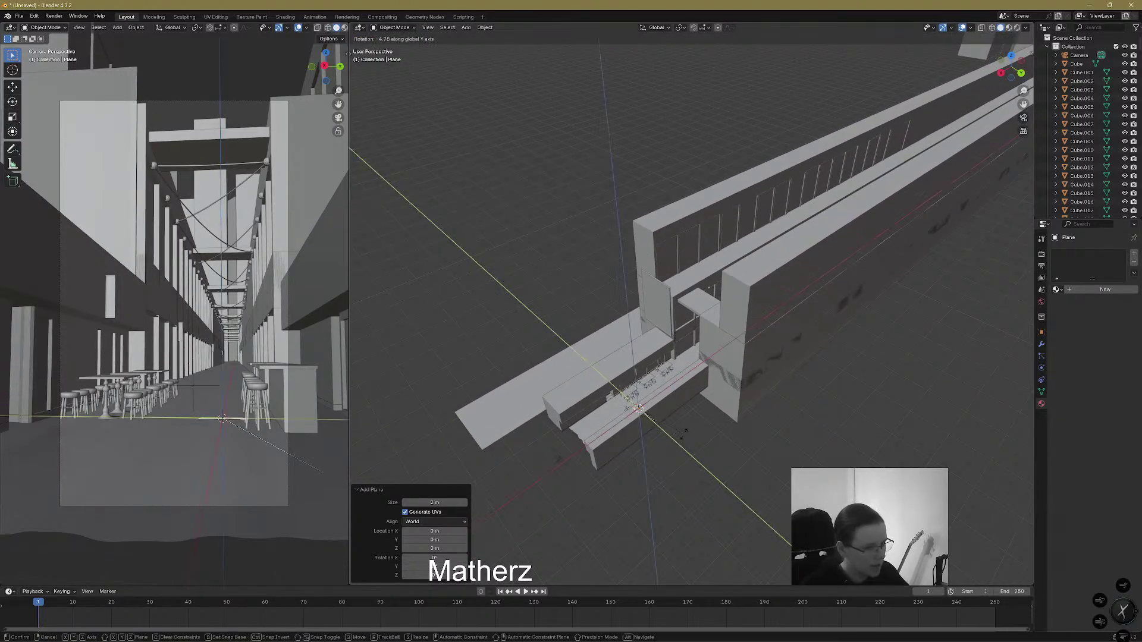
pyautogui.press('9')
pyautogui.press('0')
pyautogui.press('Return')
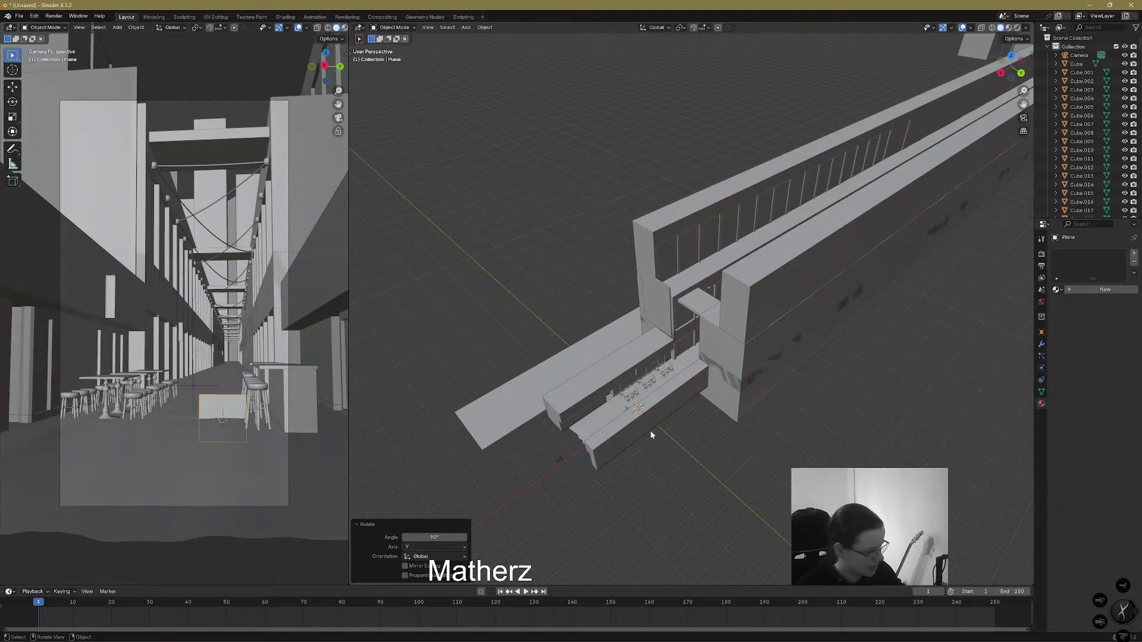
# Enlarge the upright plane by scaling it about 1.65 times
pyautogui.press('s')
pyautogui.press('z')
pyautogui.press('y')
pyautogui.press('1')
pyautogui.press('.')
pyautogui.press('4')
pyautogui.press('Return')
pyautogui.click(725, 396)
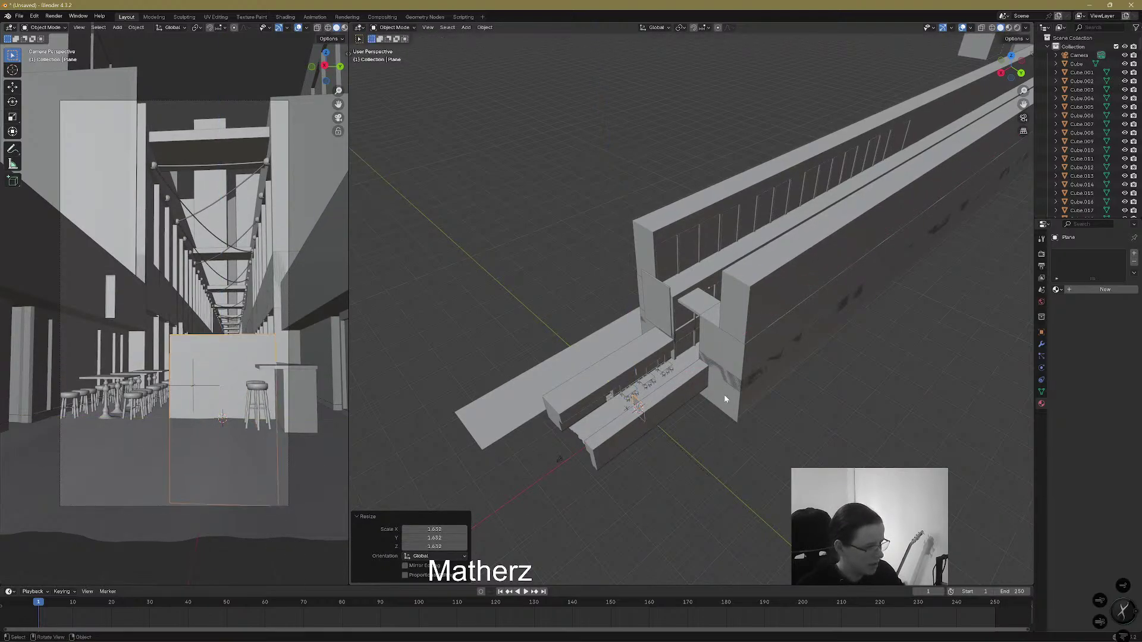
# Move the plane far down the alley along X, raise it about 5.5 m on Z and shift it about -0.77 m on Y
pyautogui.press('g')
pyautogui.press('x')
pyautogui.click(426, 178)
pyautogui.press('g')
pyautogui.press('z')
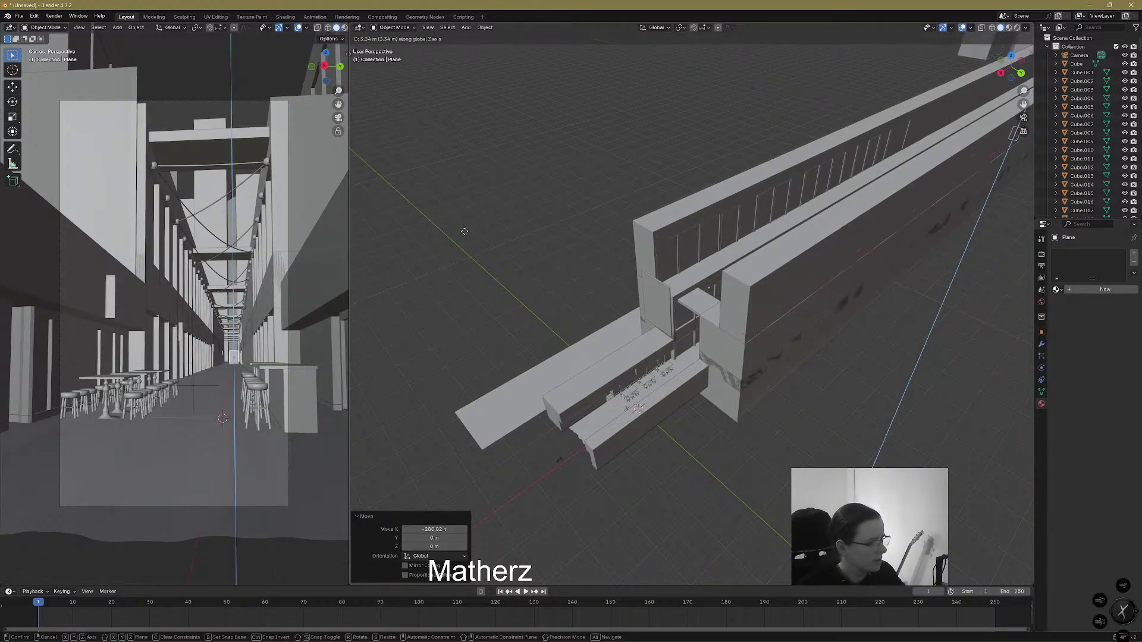
pyautogui.press('y')
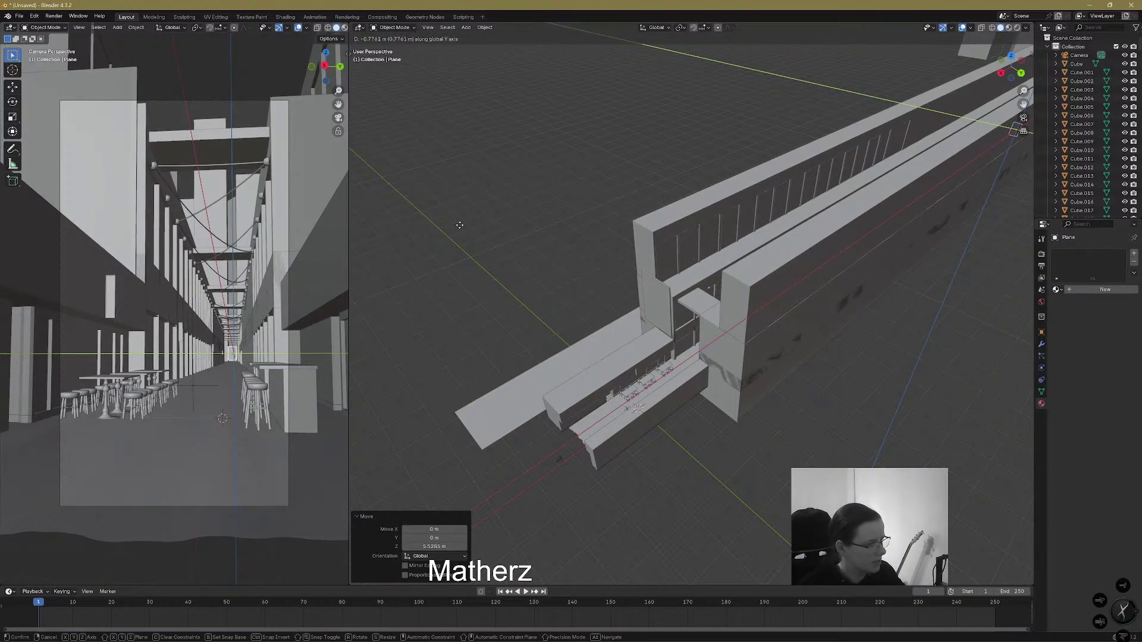
pyautogui.click(481, 247)
# Move the plane farther along negative X until it sits just in front of a distant bridge
pyautogui.scroll(-3, 583, 281)
pyautogui.keyDown('shift'); pyautogui.moveTo(838, 229); pyautogui.dragTo(405, 463, button='middle'); pyautogui.keyUp('shift')
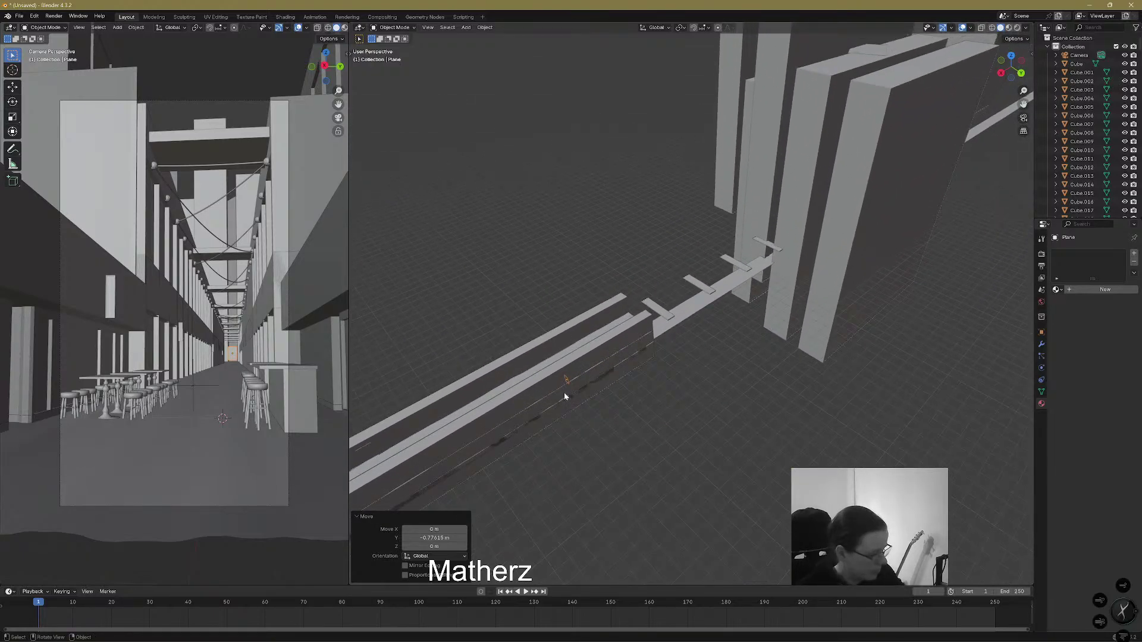
pyautogui.press('g')
pyautogui.press('y')
pyautogui.press('x')
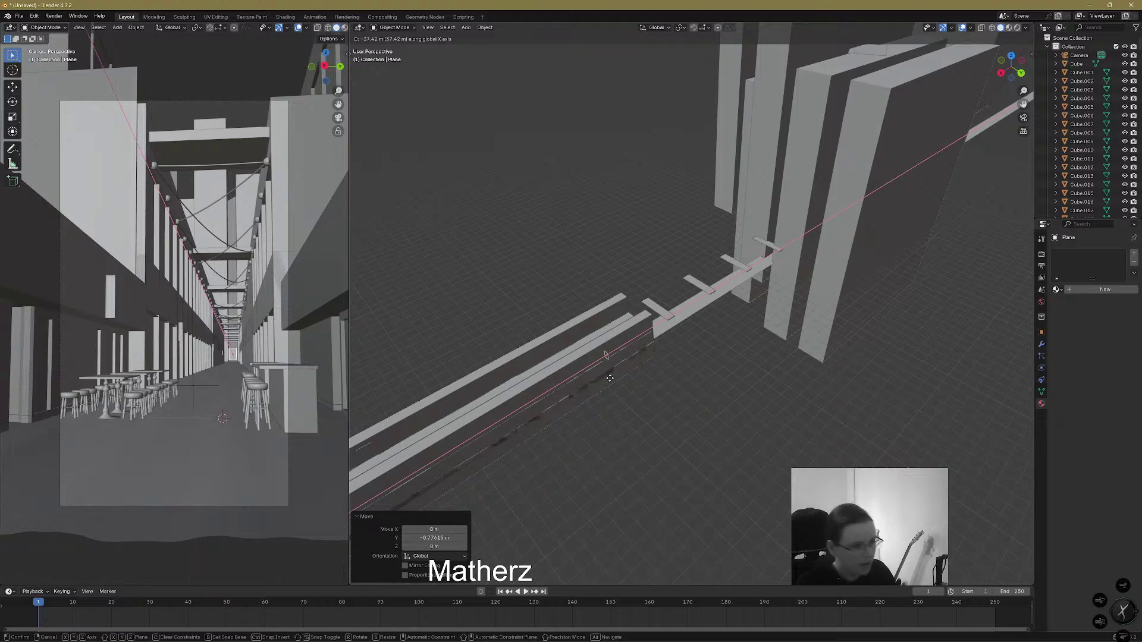
pyautogui.click(785, 281)
pyautogui.moveTo(785, 280); pyautogui.dragTo(807, 256, button='middle')
pyautogui.moveTo(798, 250); pyautogui.dragTo(604, 87, button='middle')
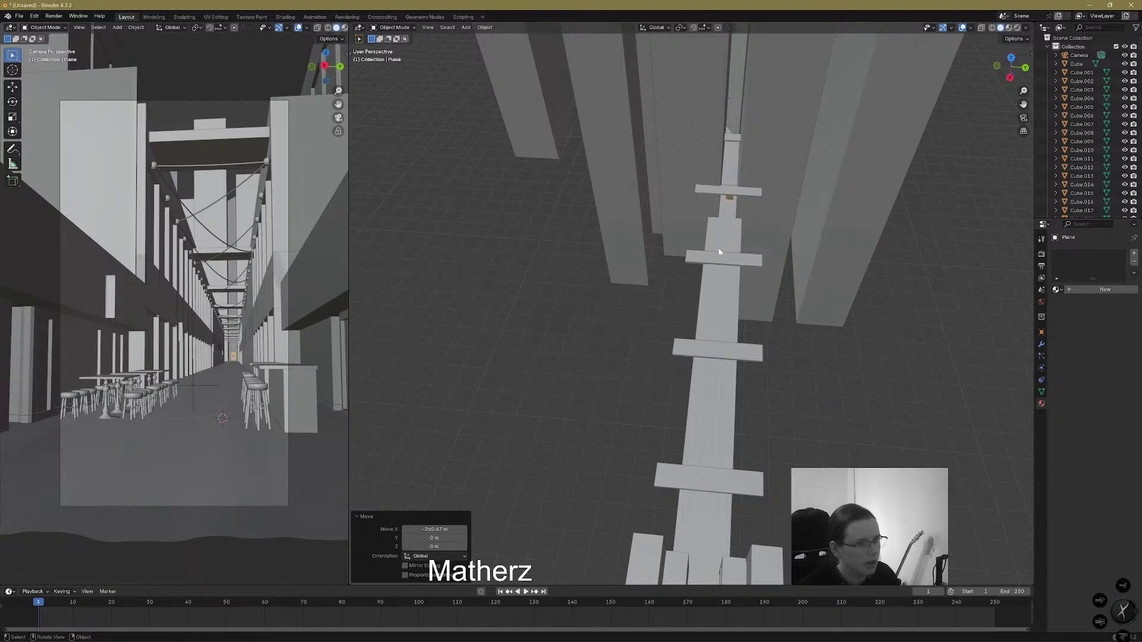
# Widen the plane slightly along Y and scale it by 1.5 along Z
pyautogui.press('s')
pyautogui.press('y')
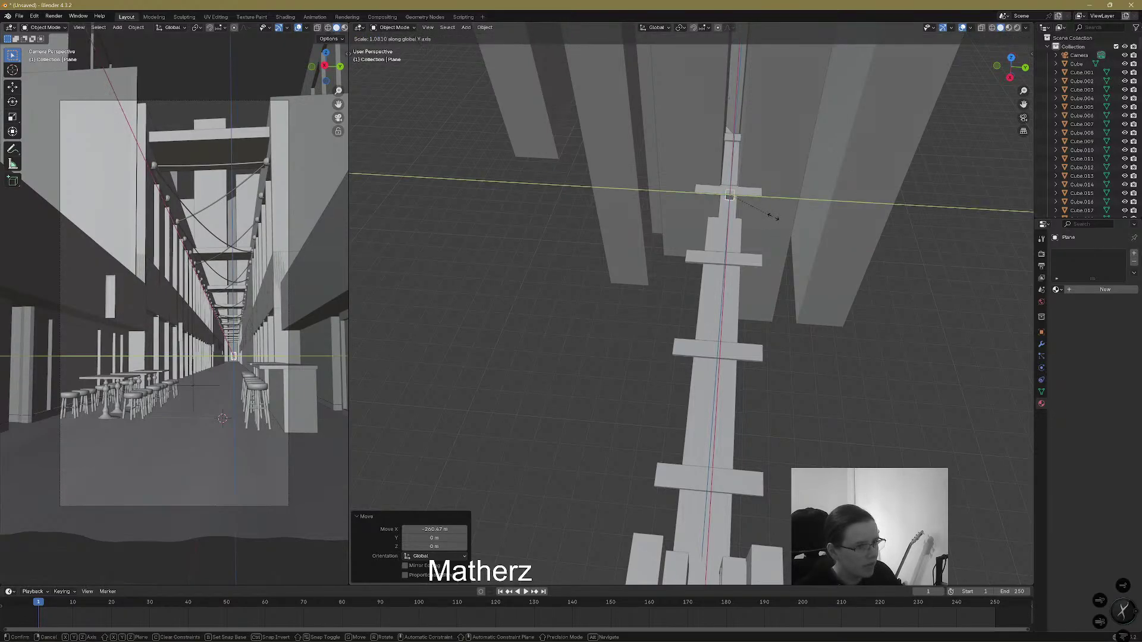
pyautogui.click(788, 221)
pyautogui.press('s')
pyautogui.press('x')
pyautogui.write('z')
pyautogui.write('1.5')
pyautogui.press('Return')
# Move the plane about 22.5 m farther along negative X and about 0.48 m along negative Y, centring it in the alley's end
pyautogui.moveTo(740, 269); pyautogui.dragTo(649, 371, button='middle')
pyautogui.press('g')
pyautogui.press('x')
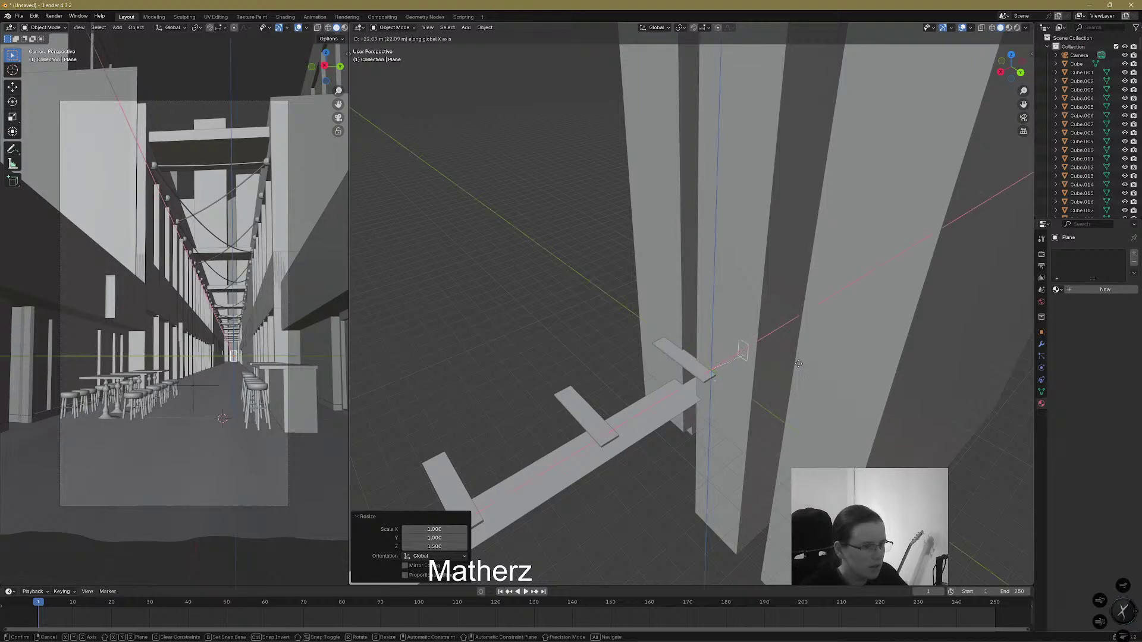
pyautogui.click(738, 400)
pyautogui.moveTo(737, 399); pyautogui.dragTo(615, 317, button='middle')
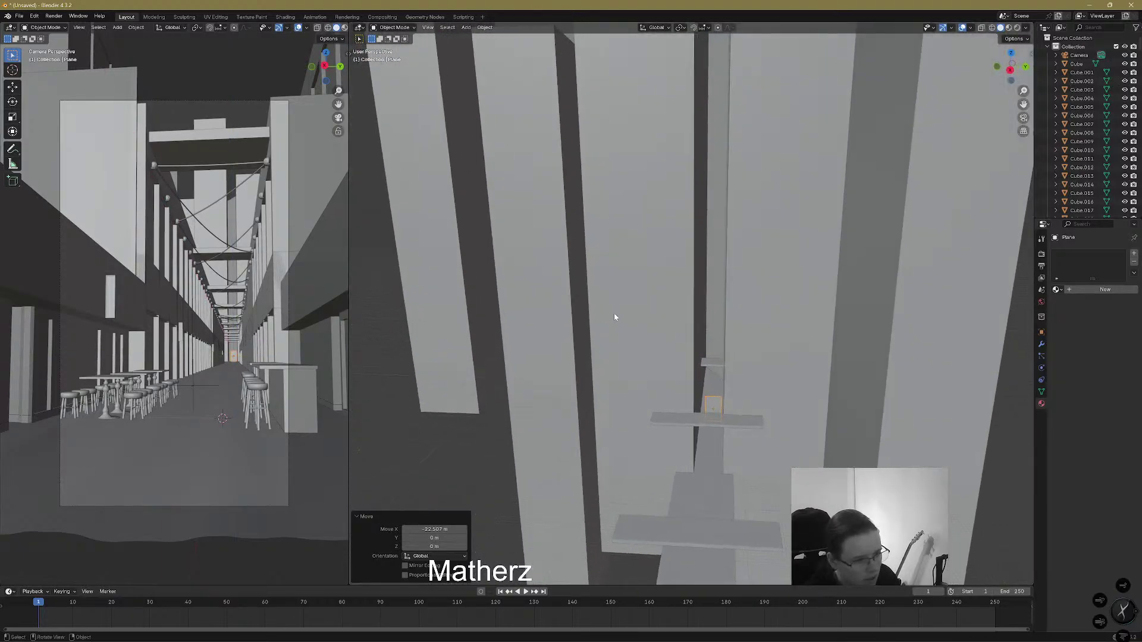
pyautogui.press('g')
pyautogui.press('y')
pyautogui.click(744, 423)
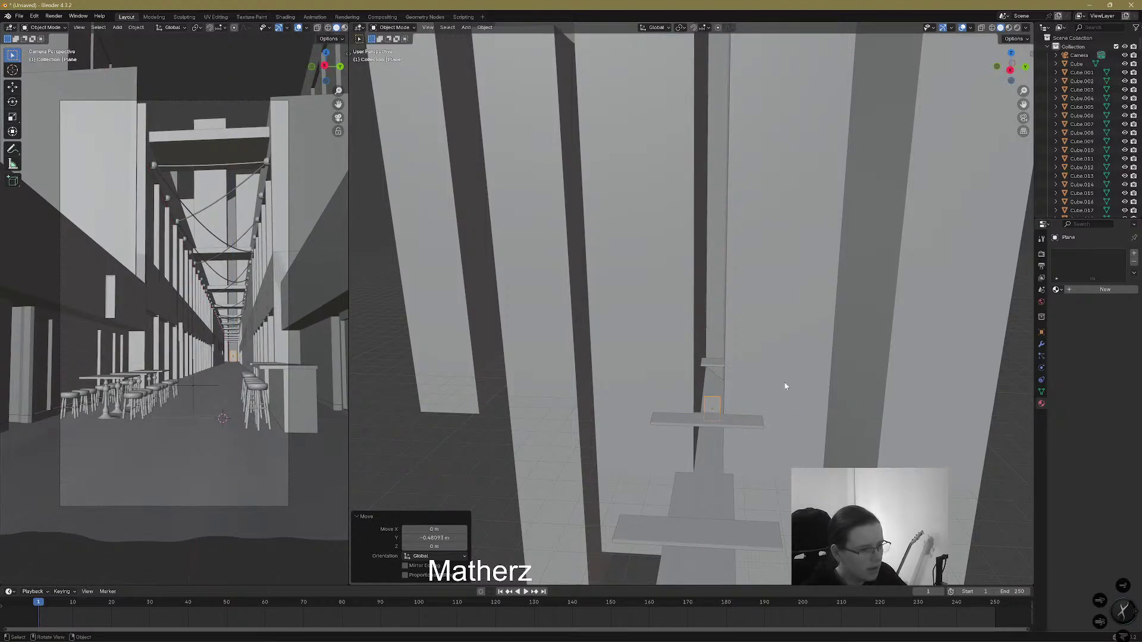
# Give the plane a new material named "Back light" and set its surface shader to Emission
pyautogui.click(1079, 290)
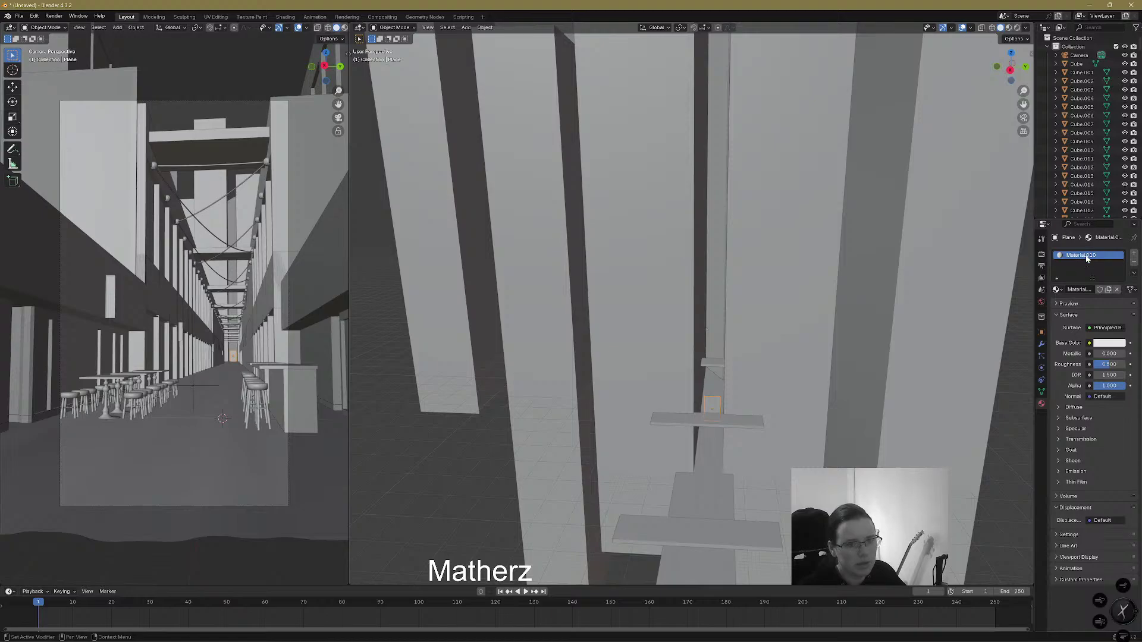
pyautogui.write('B')
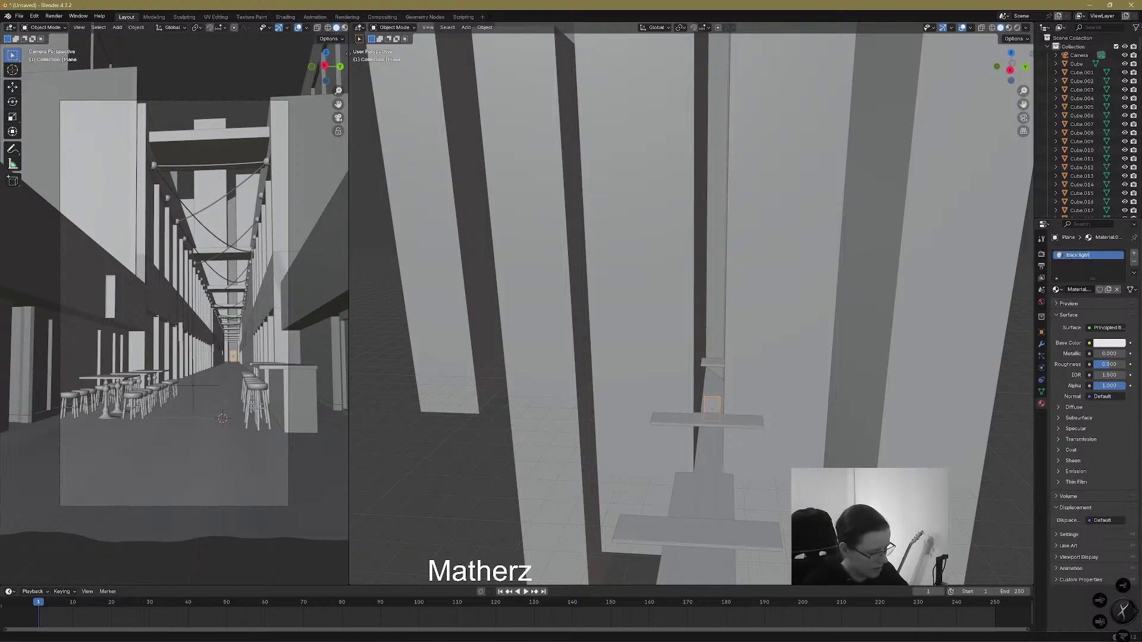
pyautogui.write('ack light')
pyautogui.press('Return')
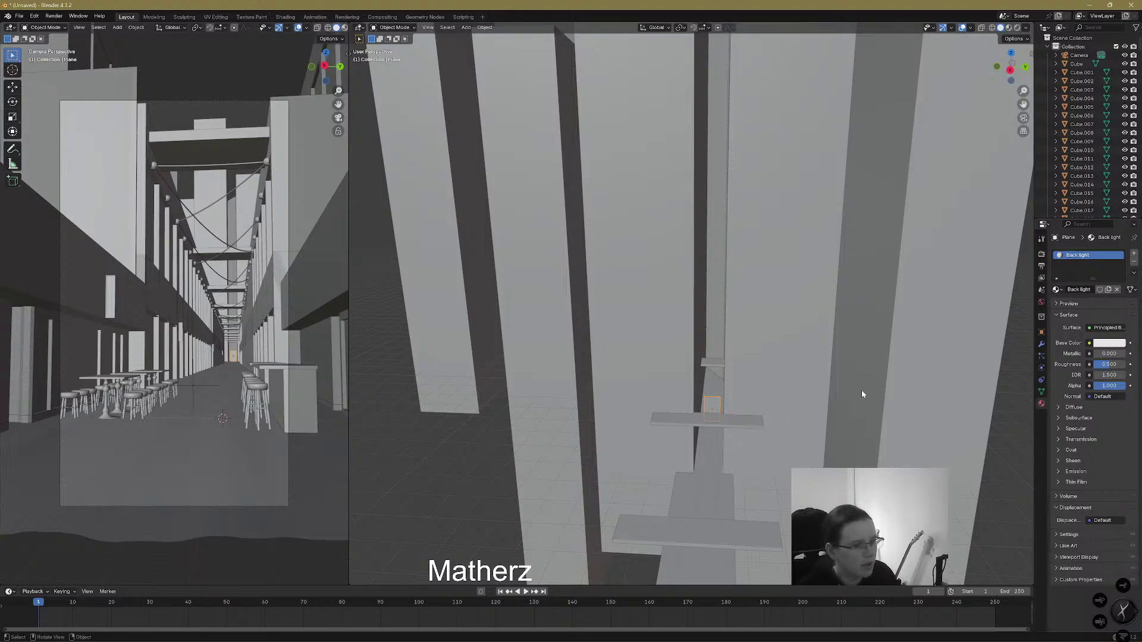
pyautogui.click(1110, 327)
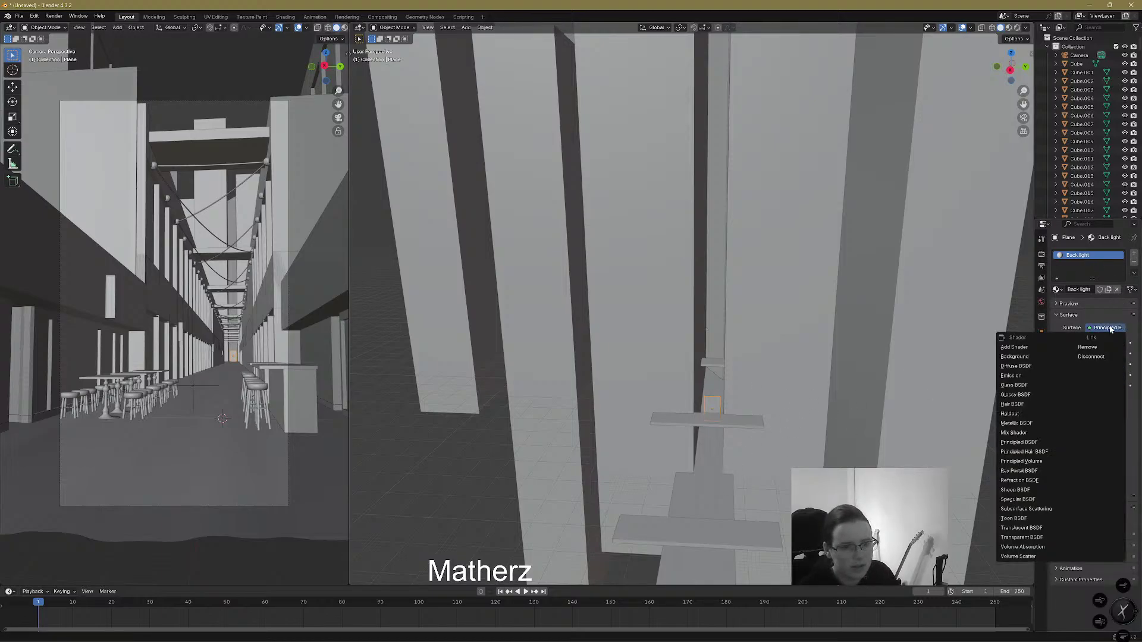
pyautogui.click(1010, 376)
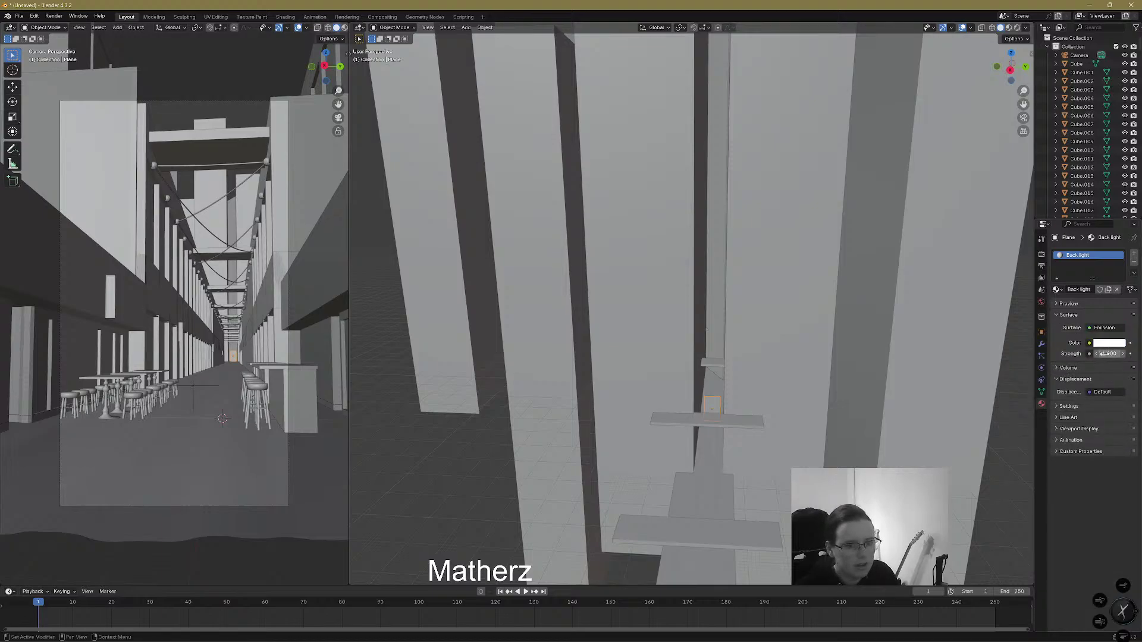
# Widen the camera viewport and preview the back light in Rendered shading
pyautogui.scroll(-2, 338, 28)
pyautogui.click(332, 28)
pyautogui.moveTo(349, 74); pyautogui.dragTo(417, 81)
pyautogui.moveTo(623, 83); pyautogui.dragTo(626, 86)
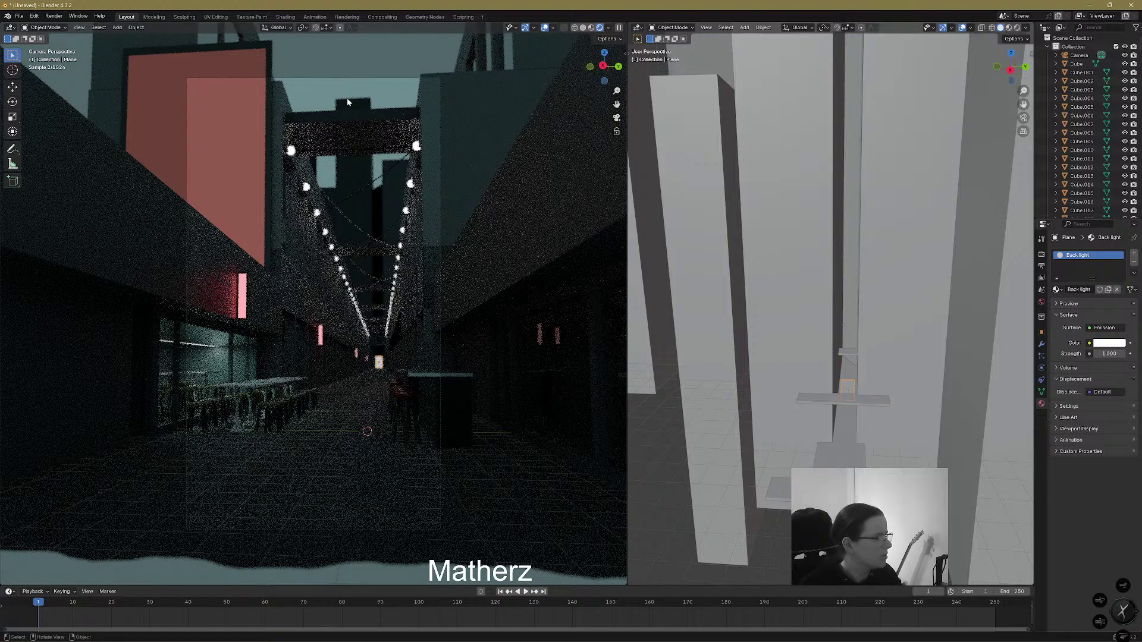
pyautogui.click(311, 86)
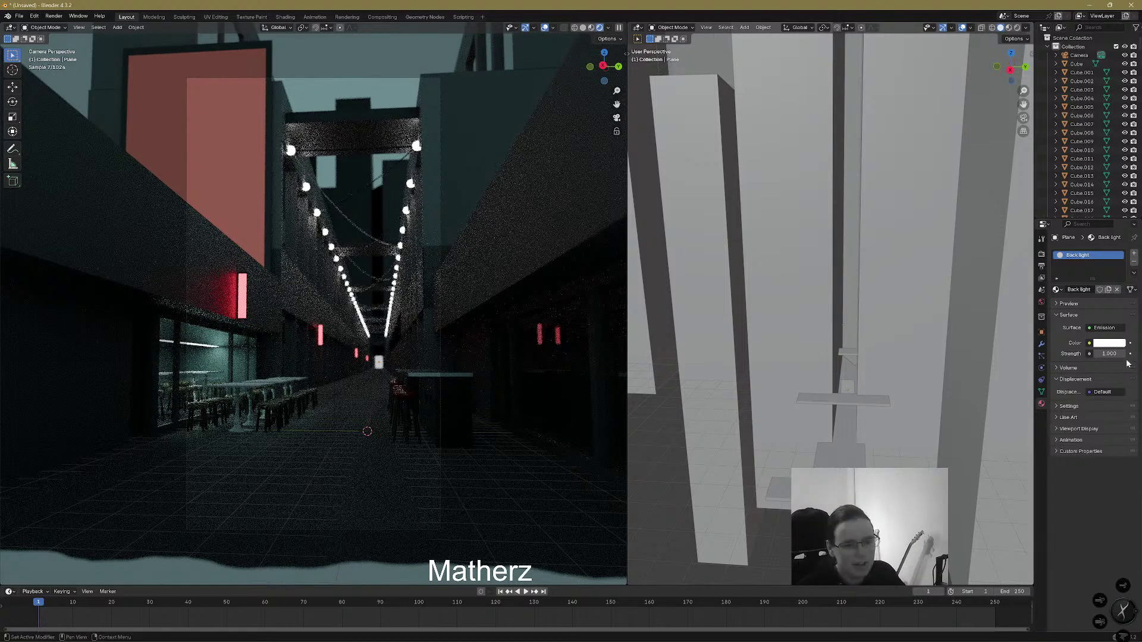
# Raise the Back light emission strength to about 43.1 and move the plane about 54 m farther along negative X
pyautogui.moveTo(1108, 354); pyautogui.dragTo(1139, 353)
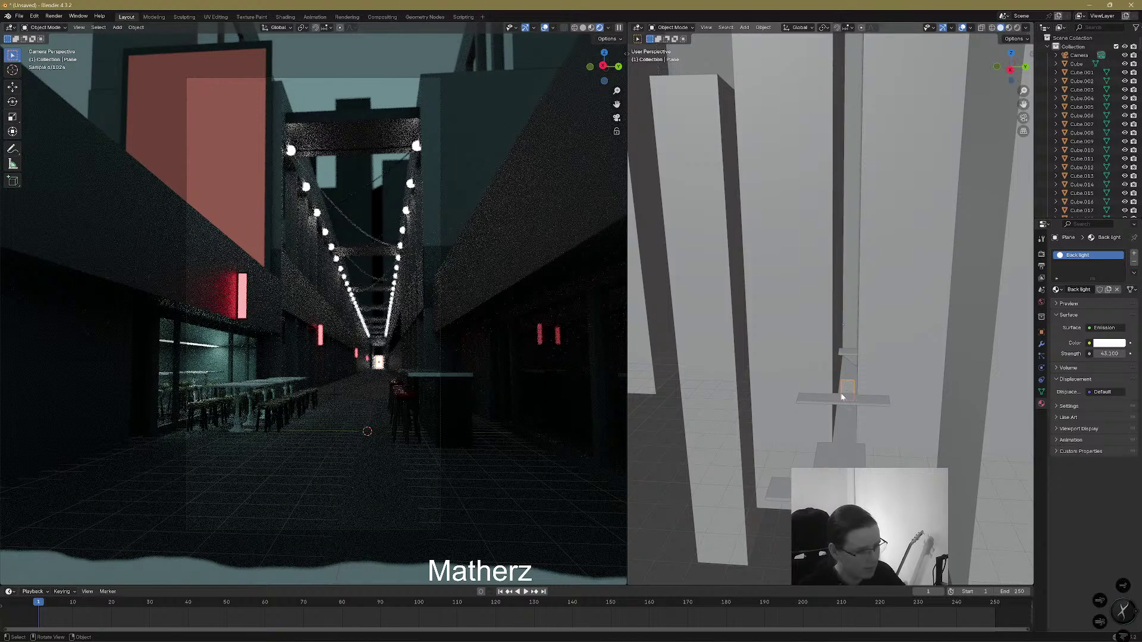
pyautogui.press('g')
pyautogui.press('x')
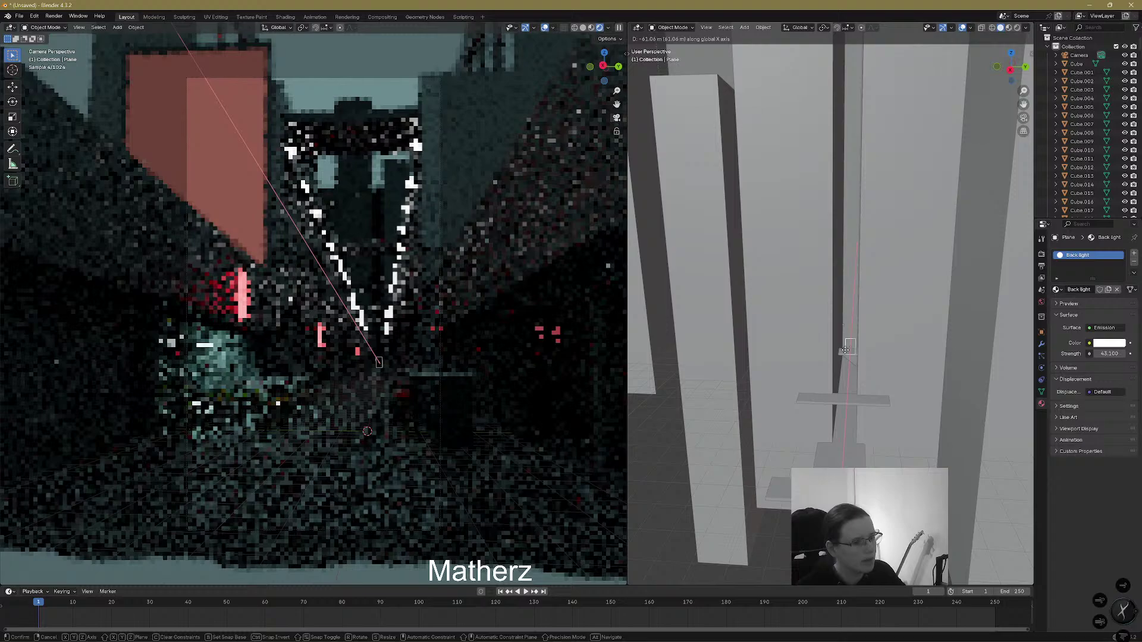
pyautogui.click(847, 352)
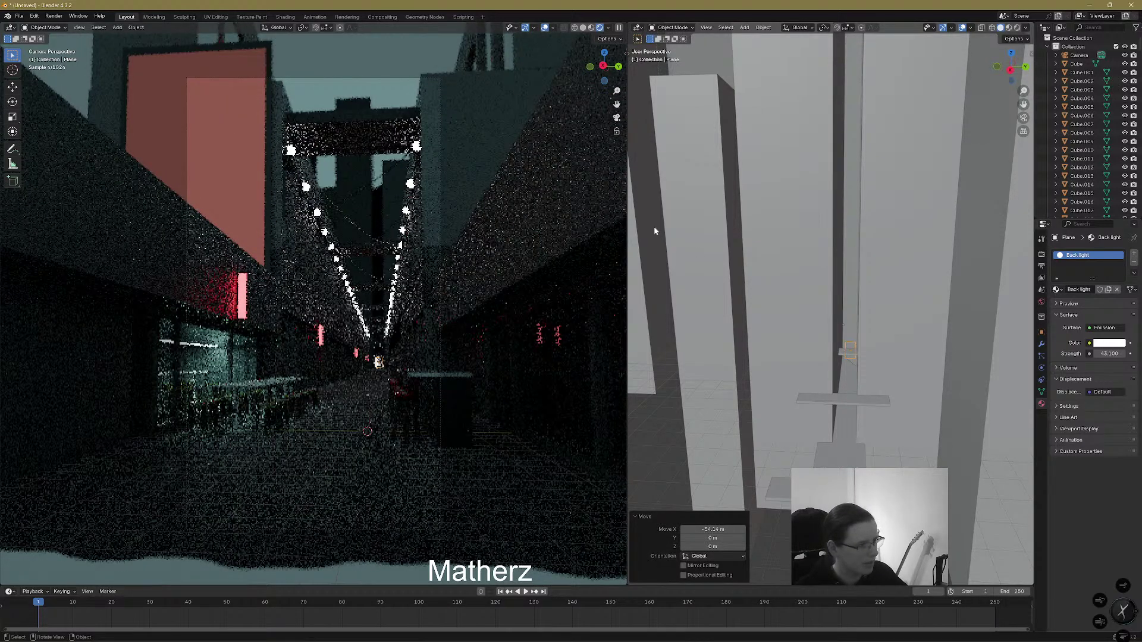
pyautogui.click(403, 89)
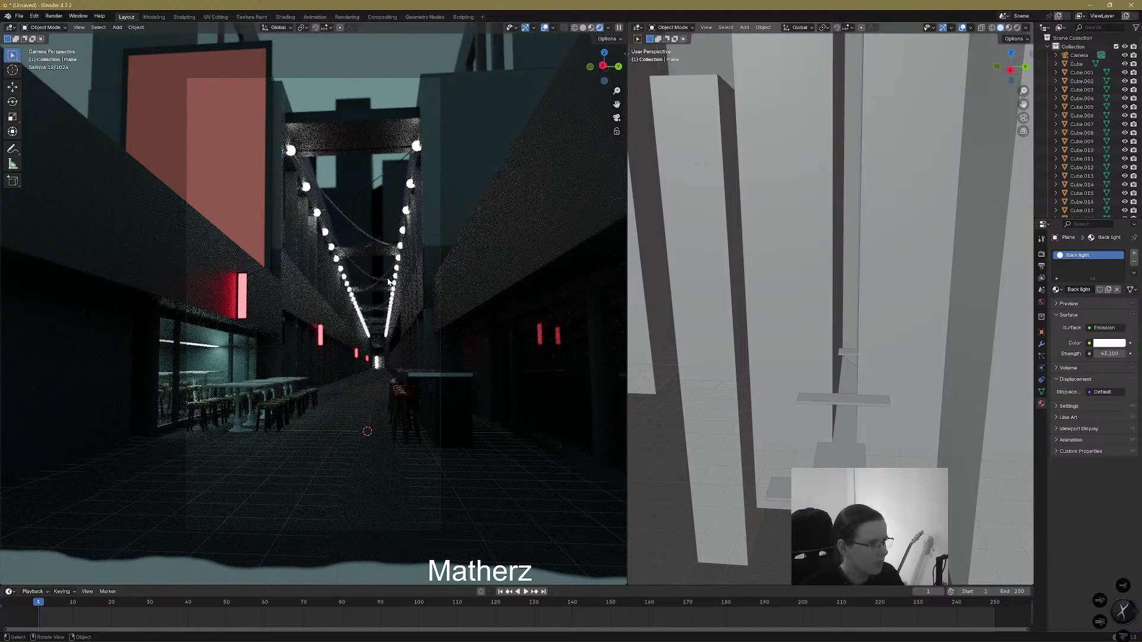
# Return the camera viewport to Solid shading and narrow it to enlarge the modelling view
pyautogui.scroll(-1, 330, 197)
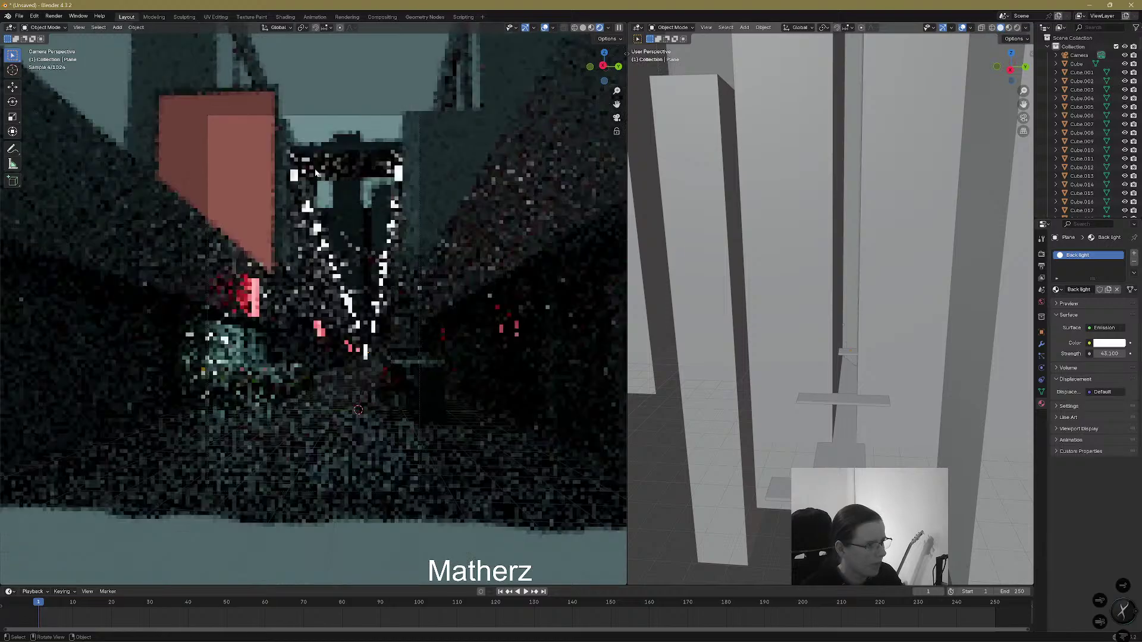
pyautogui.scroll(1, 384, 237)
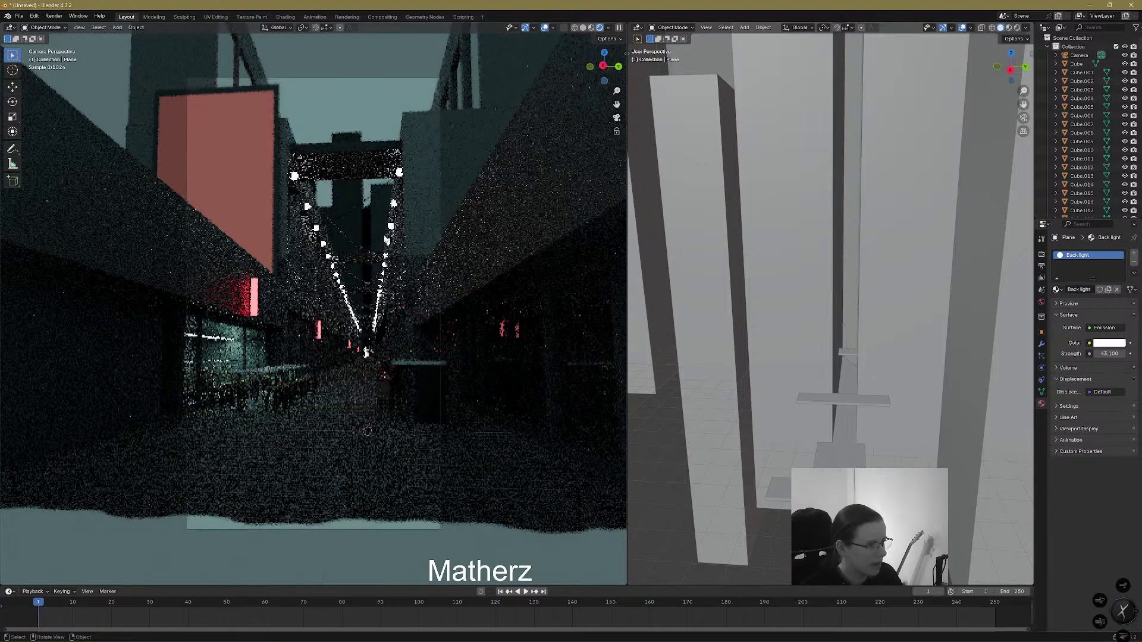
pyautogui.press('z')
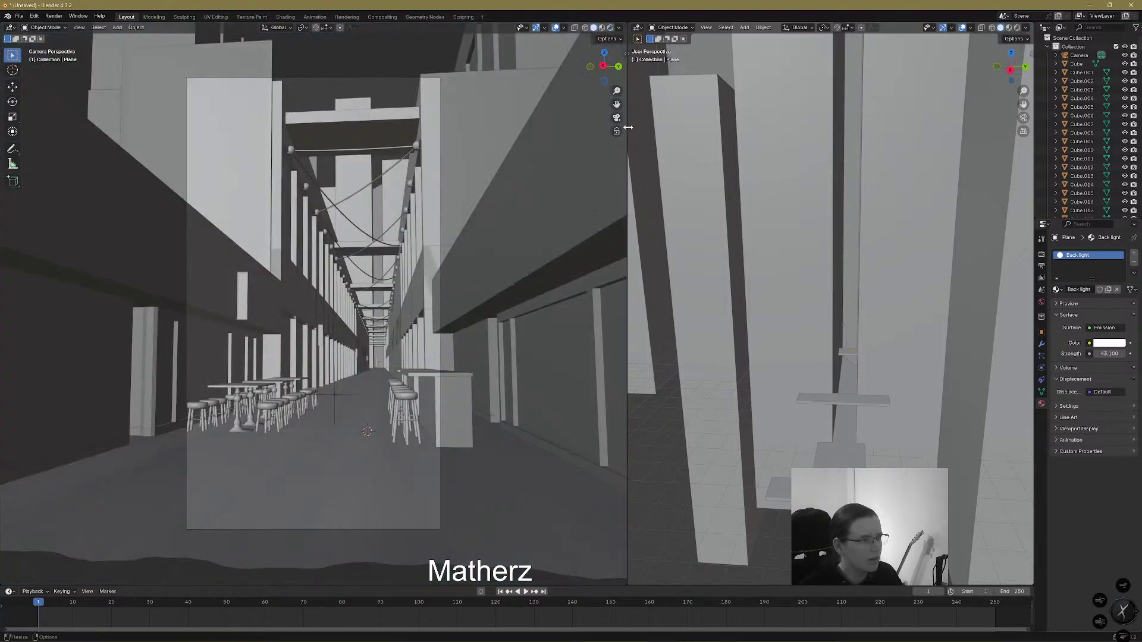
pyautogui.moveTo(628, 127); pyautogui.dragTo(209, 137)
# Add a Catenary wire between two sphere lamps on opposite walls near the bridge, raising its Resolution U and setting Tilt to 0.030
pyautogui.scroll(-8, 710, 321)
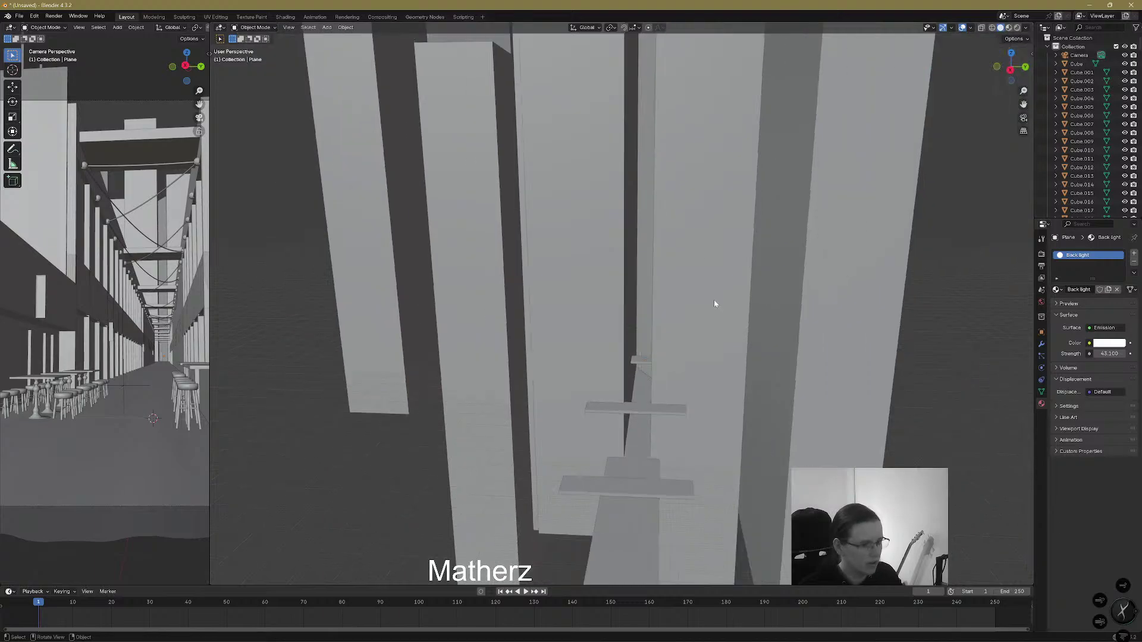
pyautogui.moveTo(706, 352); pyautogui.dragTo(647, 271, button='middle')
pyautogui.click(556, 210)
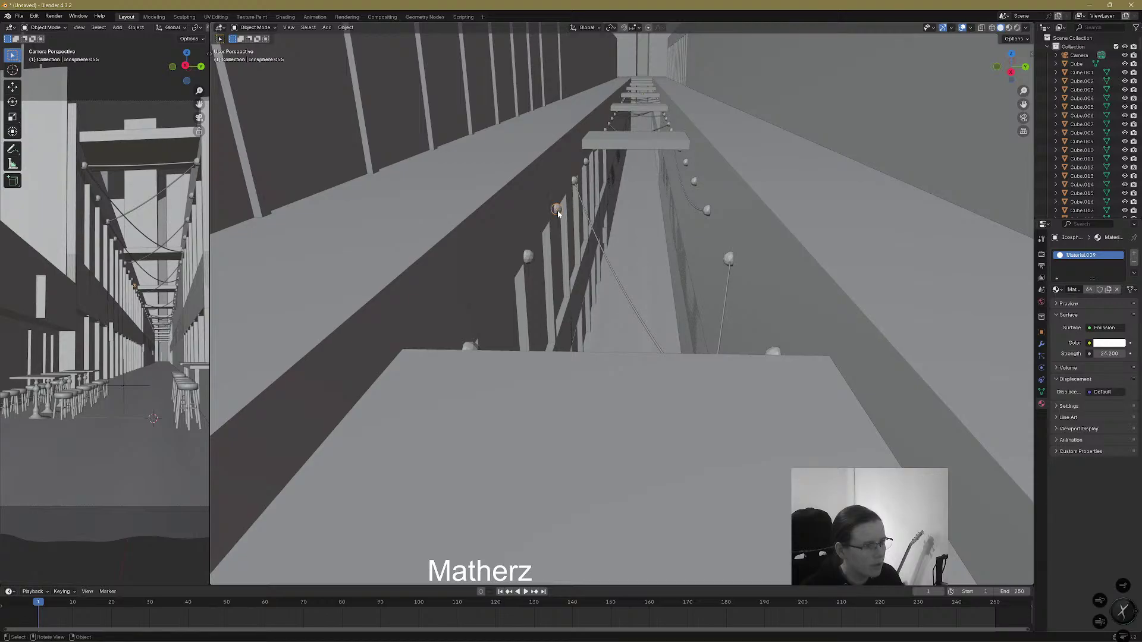
pyautogui.keyDown('shift'); pyautogui.click(685, 161); pyautogui.keyUp('shift')
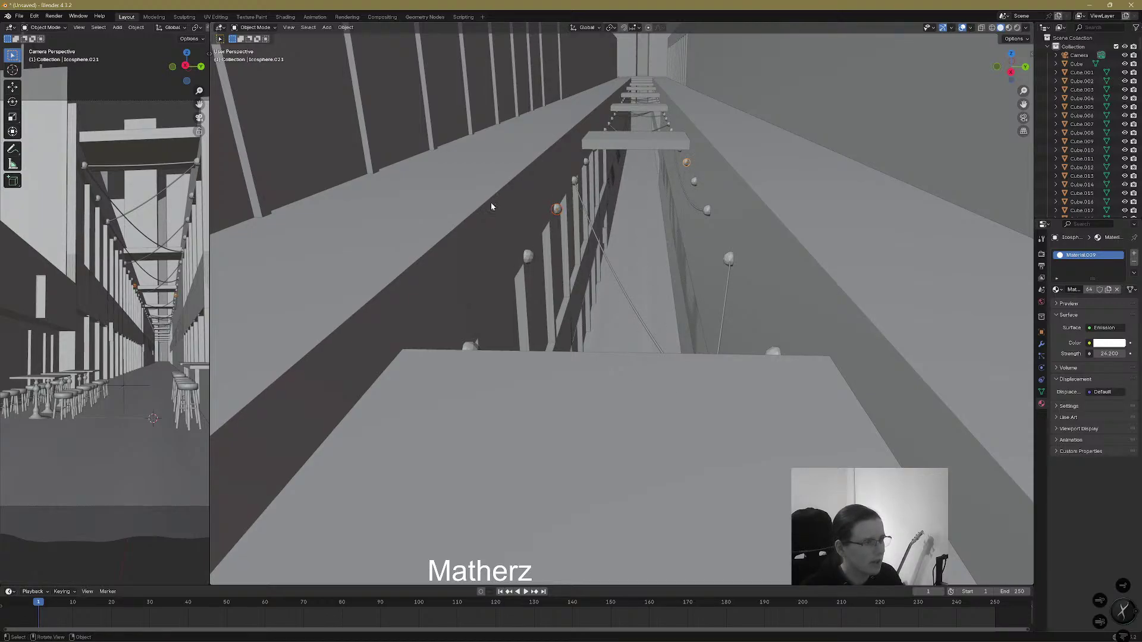
pyautogui.click(327, 27)
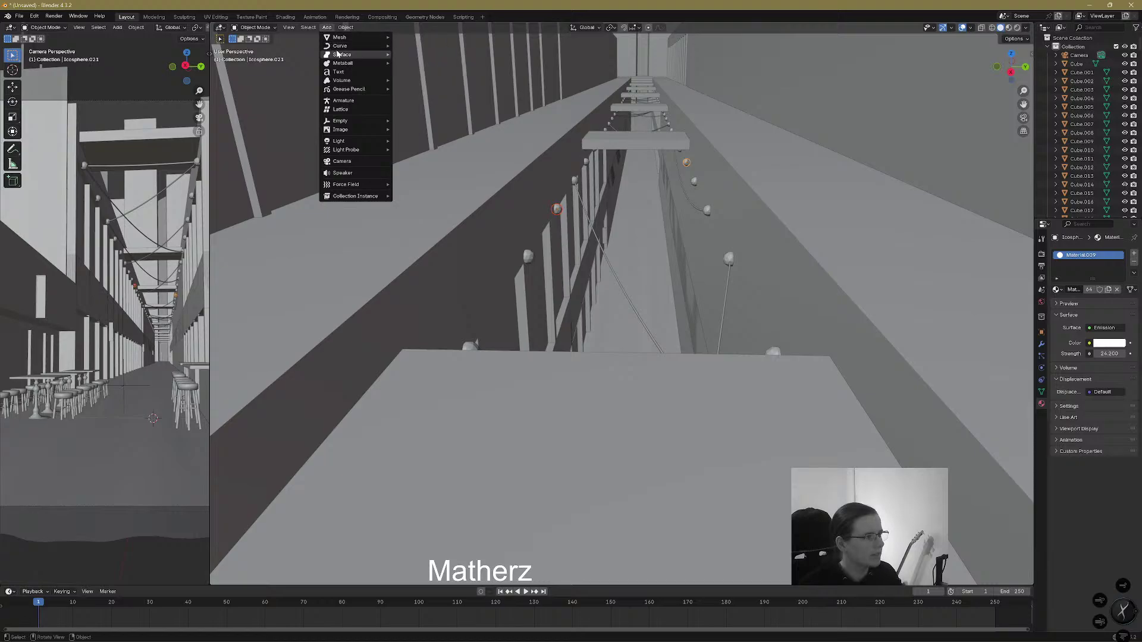
pyautogui.moveTo(356, 48)
pyautogui.moveTo(448, 275)
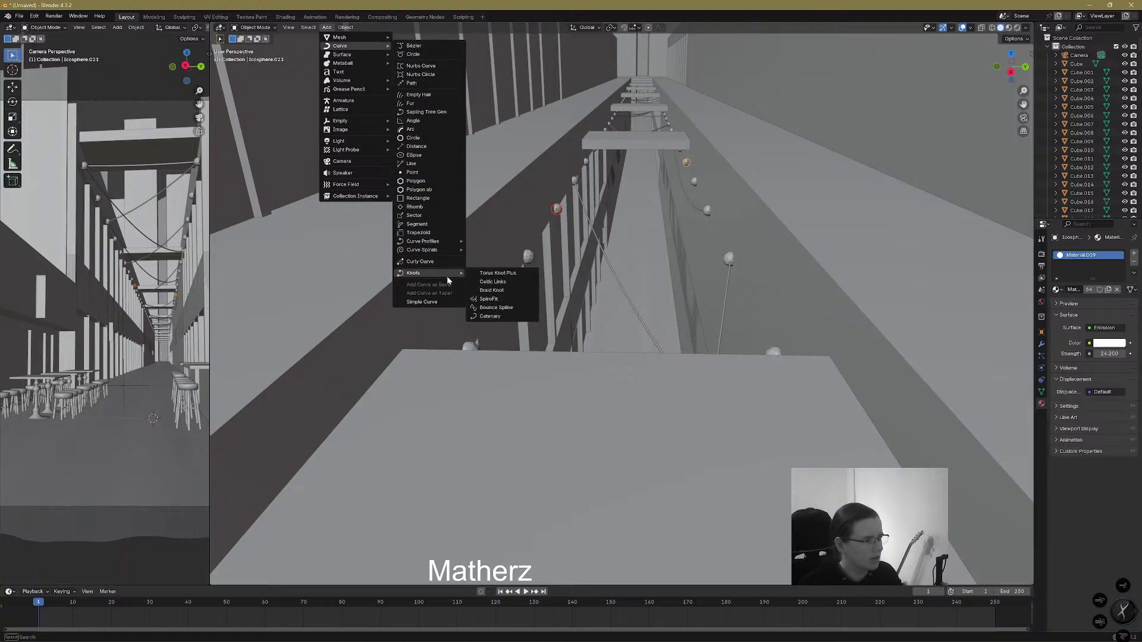
pyautogui.click(515, 322)
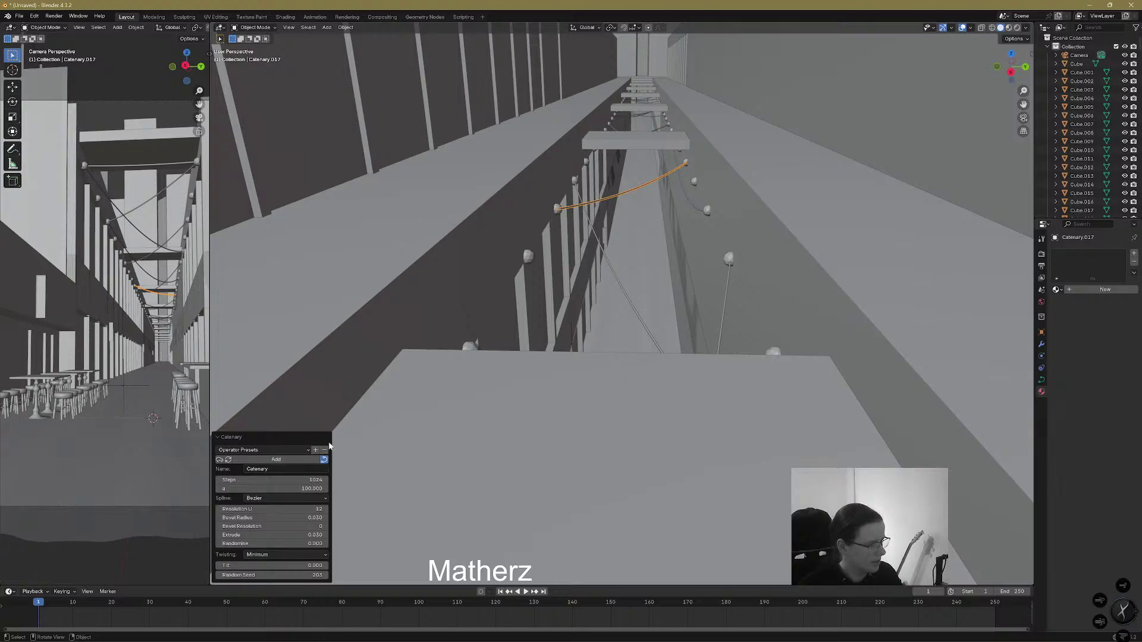
pyautogui.moveTo(293, 508); pyautogui.dragTo(287, 509)
pyautogui.moveTo(287, 566); pyautogui.dragTo(293, 566)
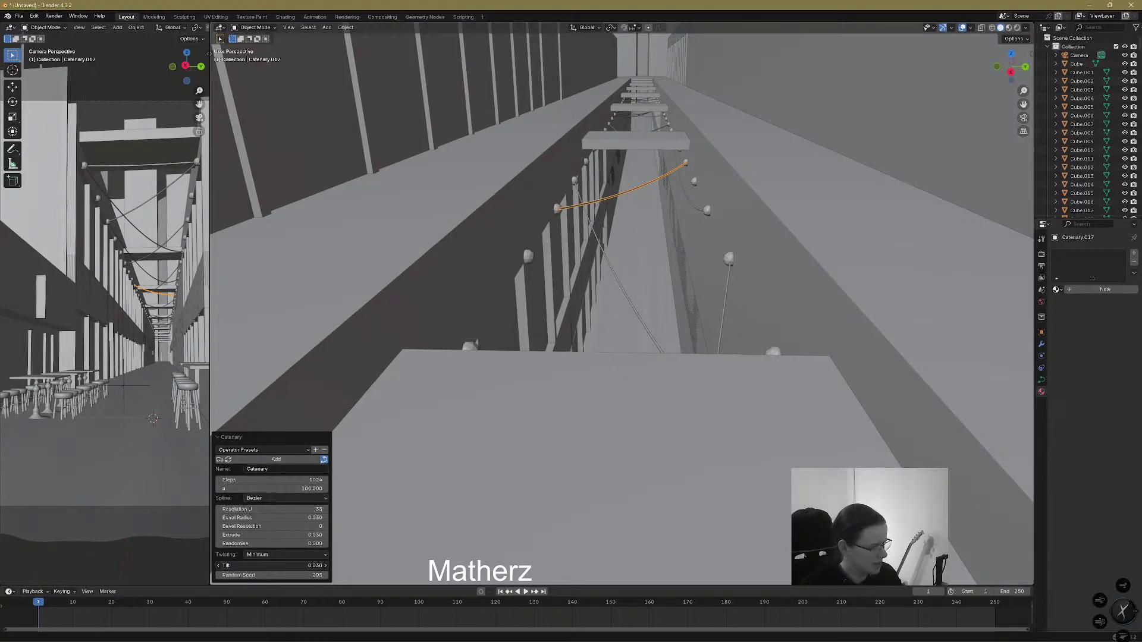
# Switch to the desktop by hiding all open windows
pyautogui.press('super+d')
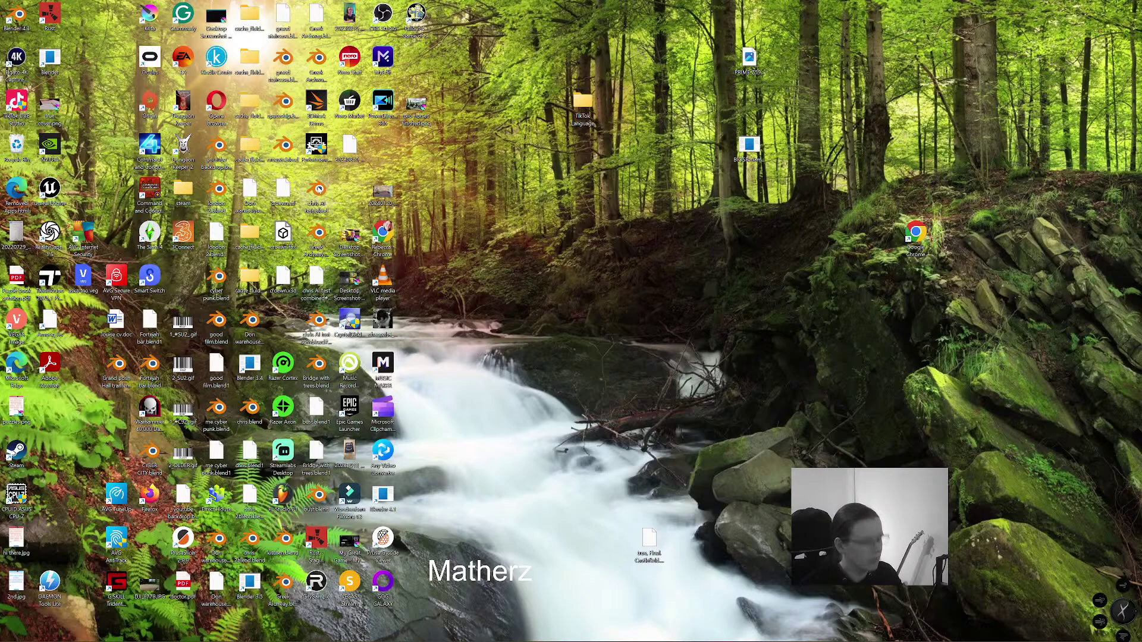